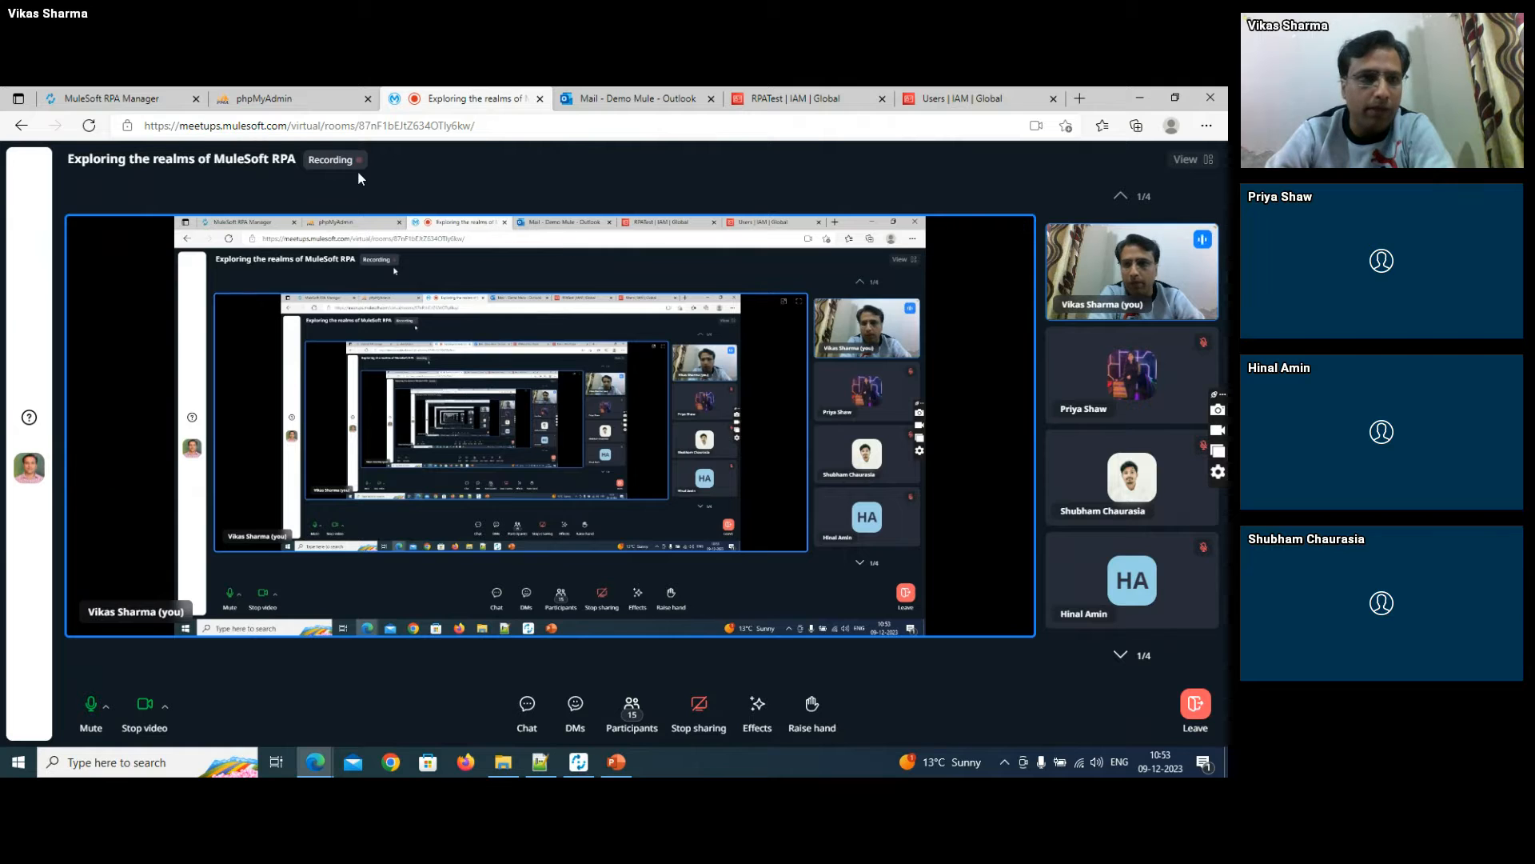
- Switch to MuleSoft RPA Manager and review the Process Evaluation list, the evaluation criteria and the evaluation templates
click(120, 98)
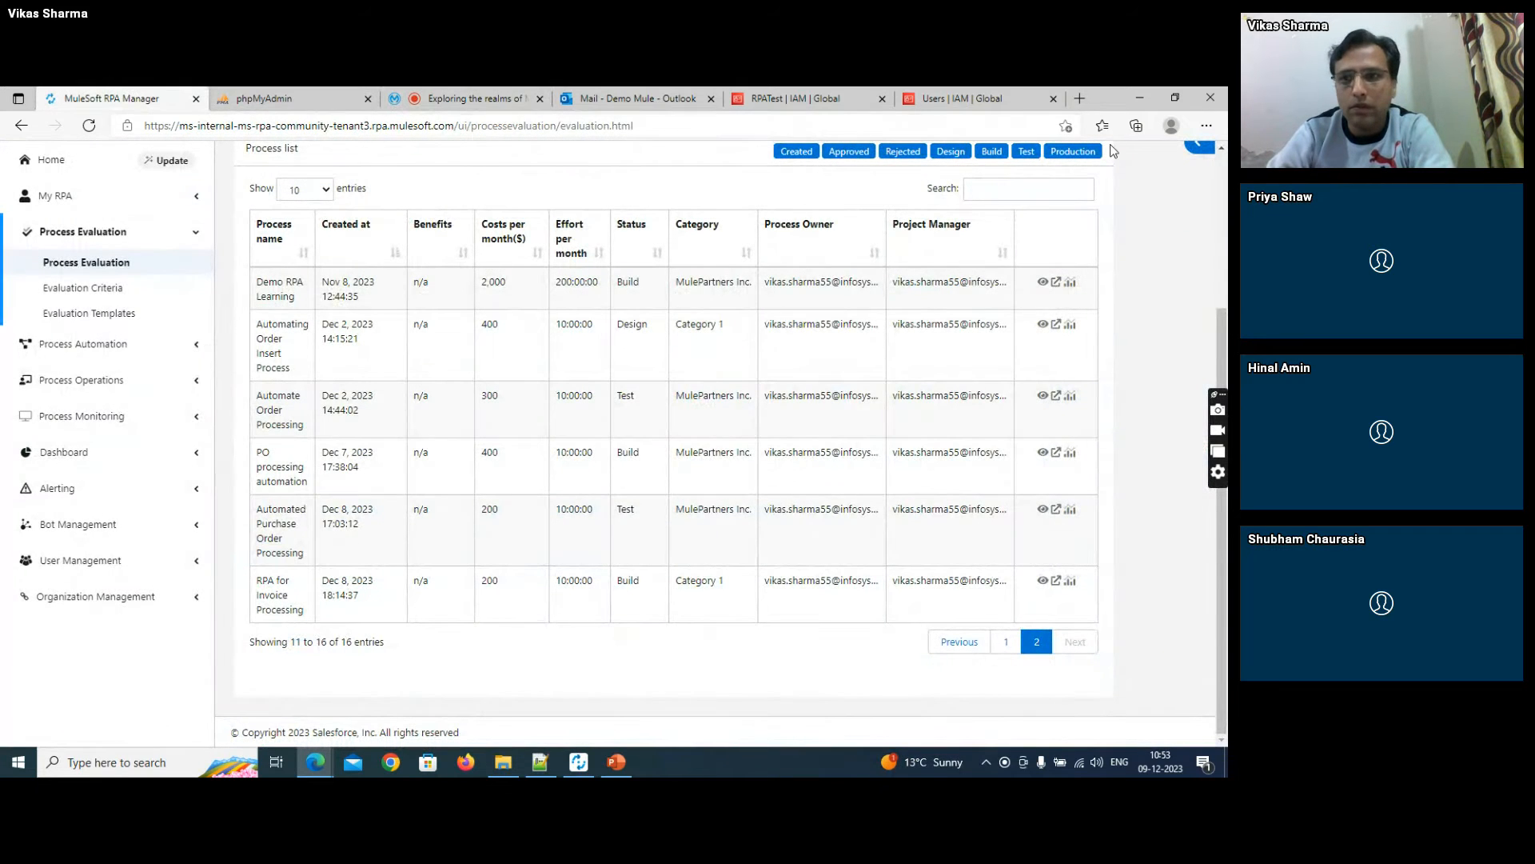
click(1221, 200)
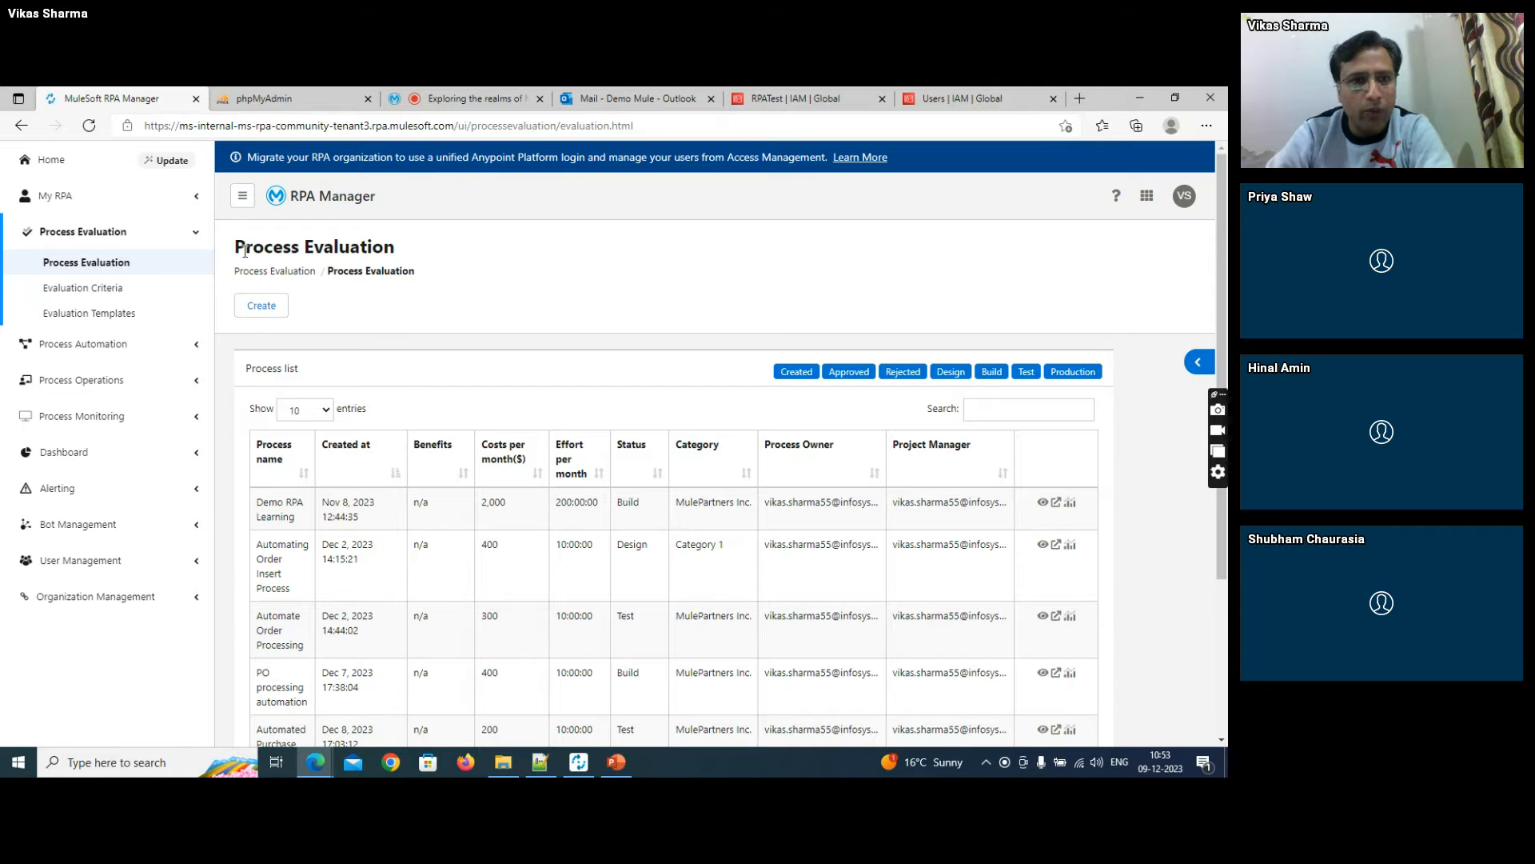
drag(244, 250, 381, 272)
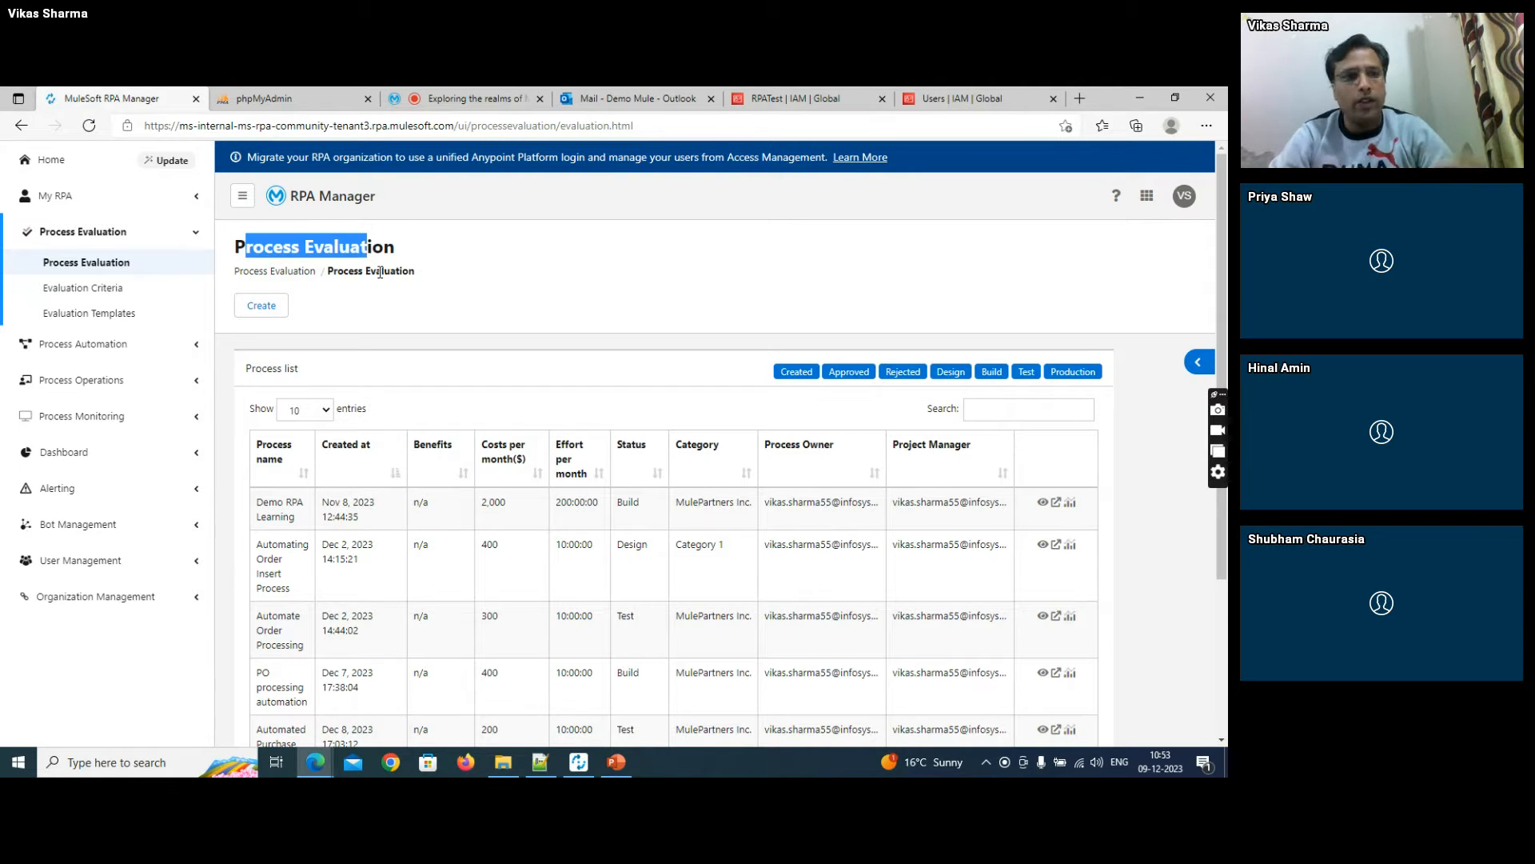
click(70, 265)
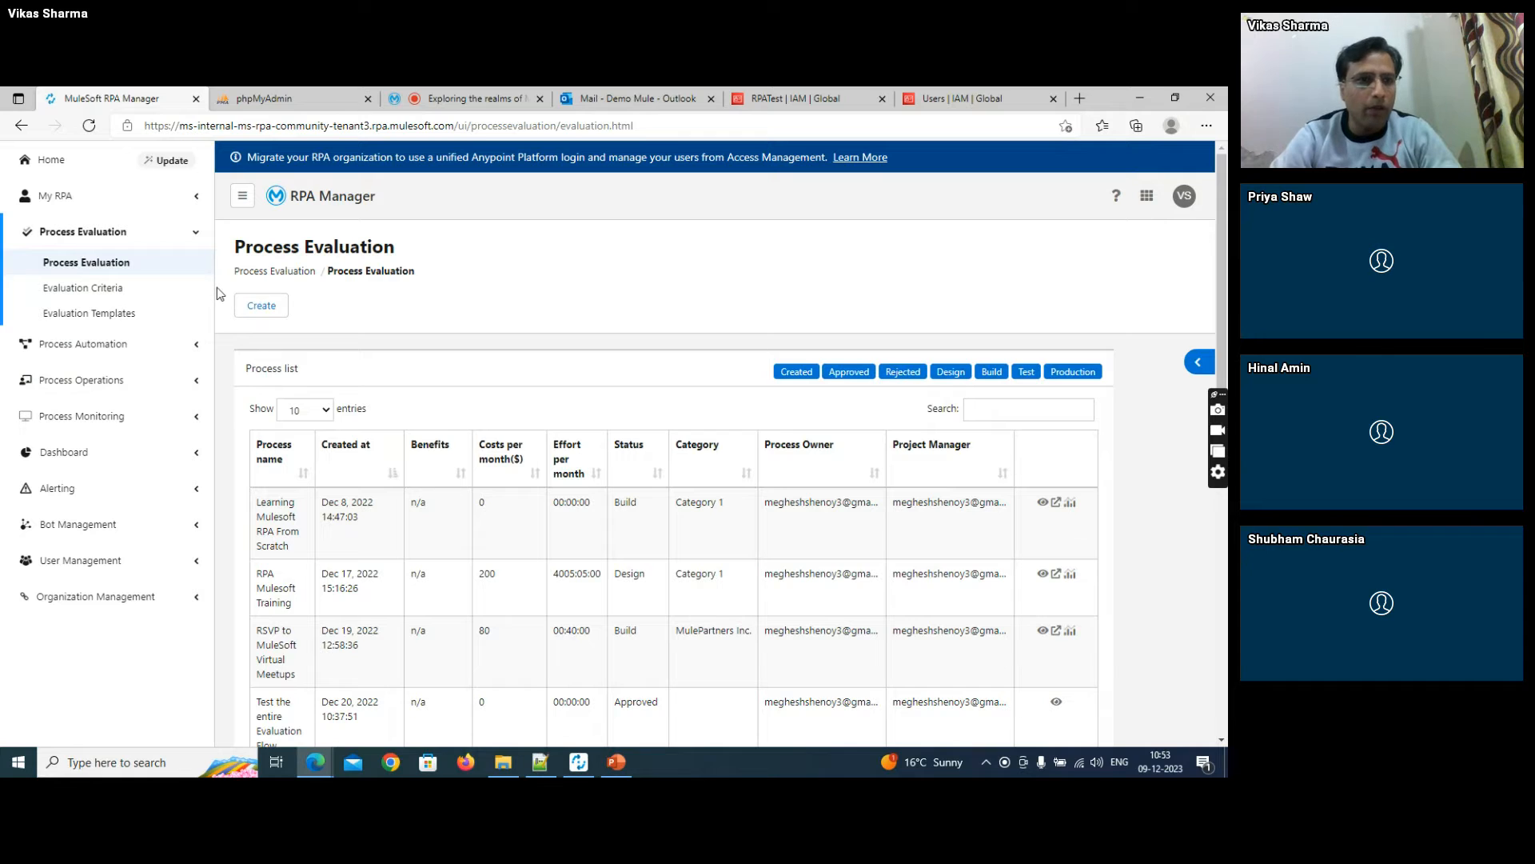
click(124, 295)
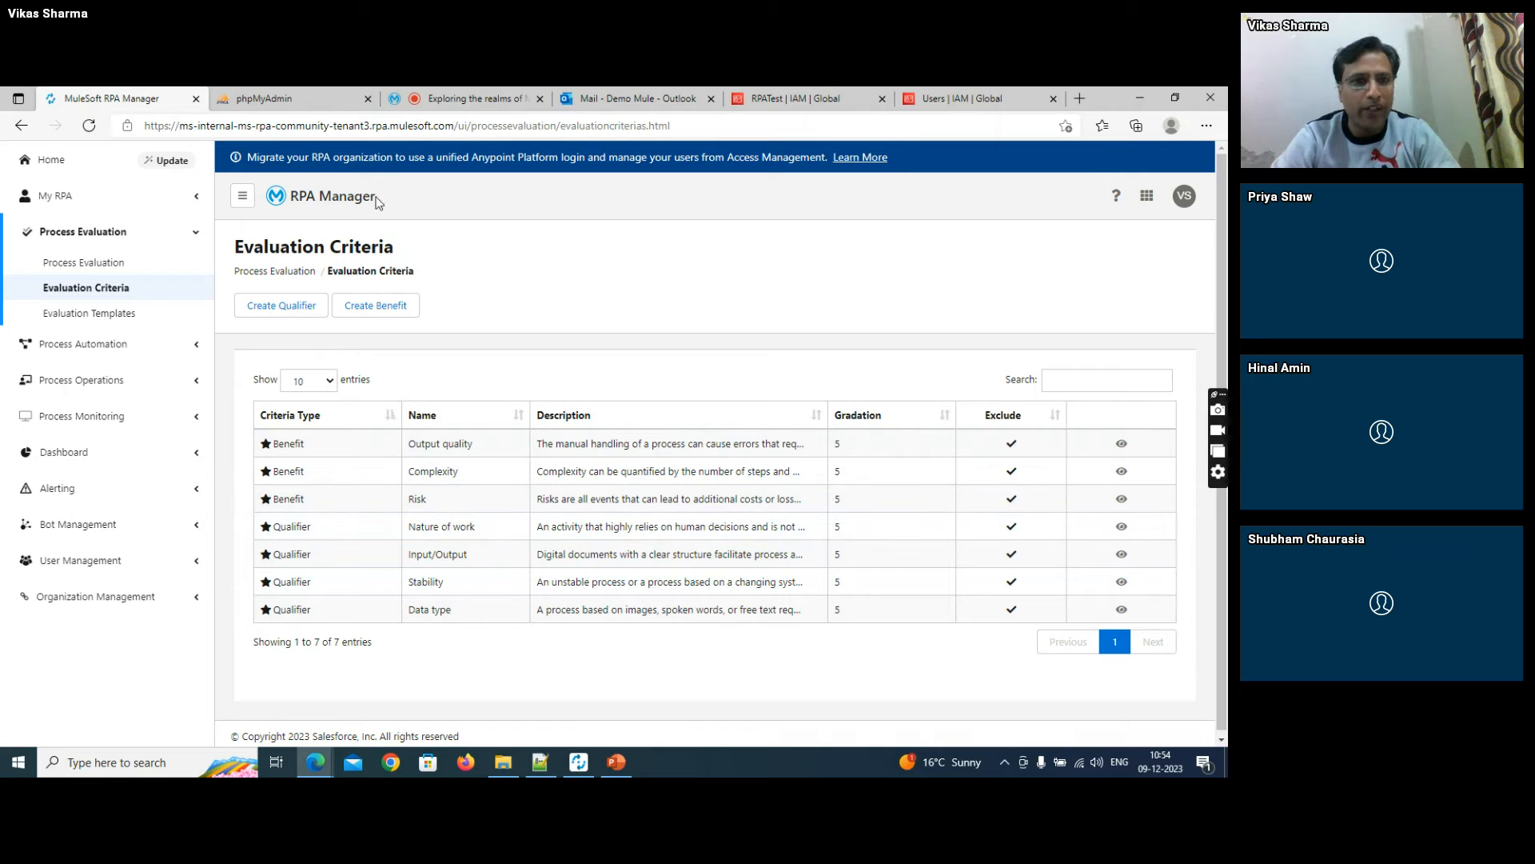
click(115, 321)
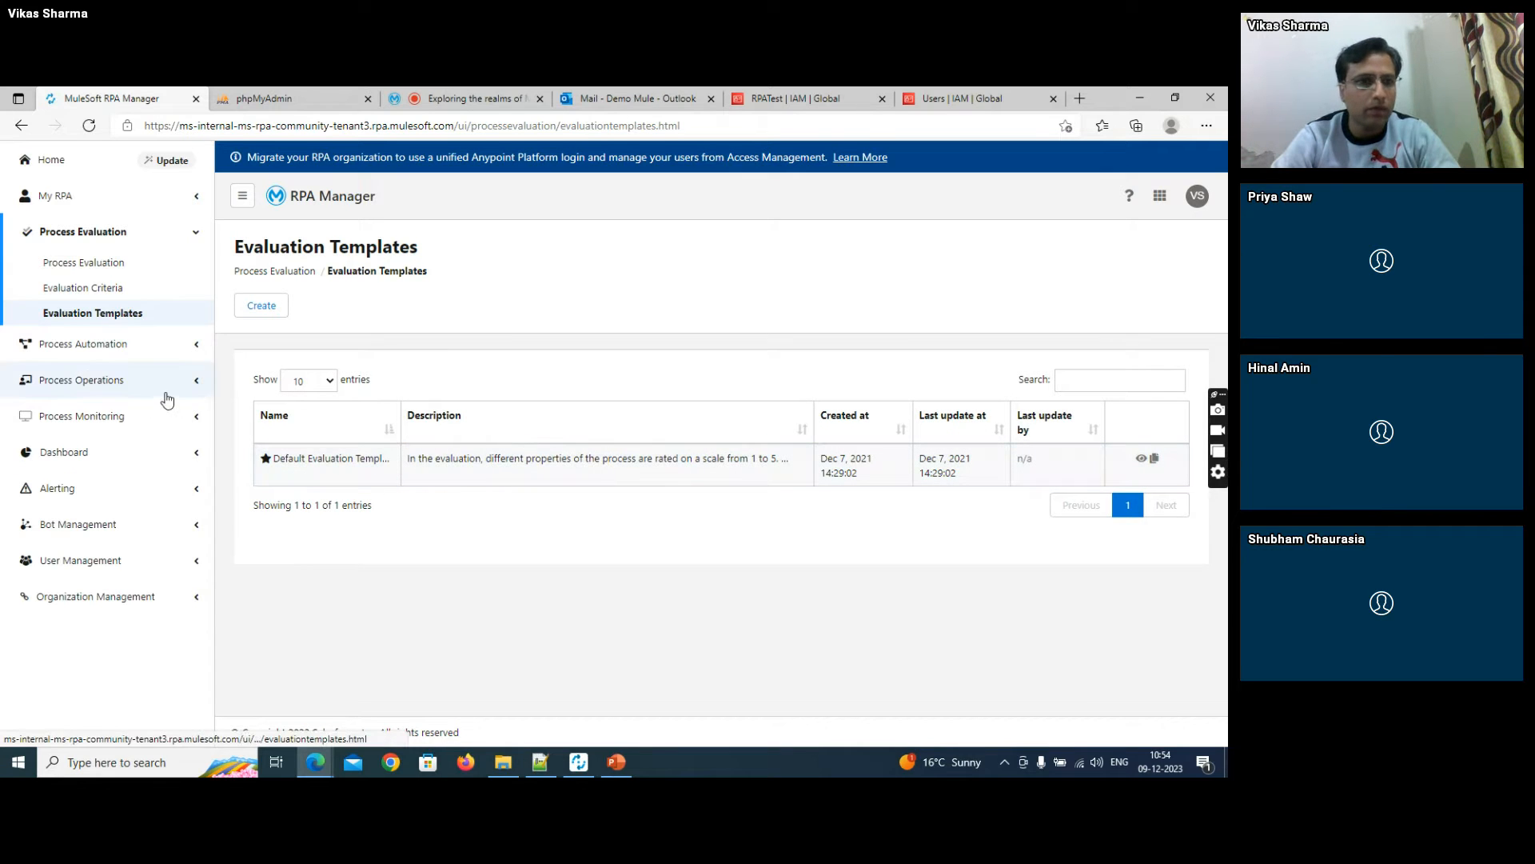
- Create a process evaluation named "Automating Invoice Feed" in Category 1, using the default evaluation template
click(97, 265)
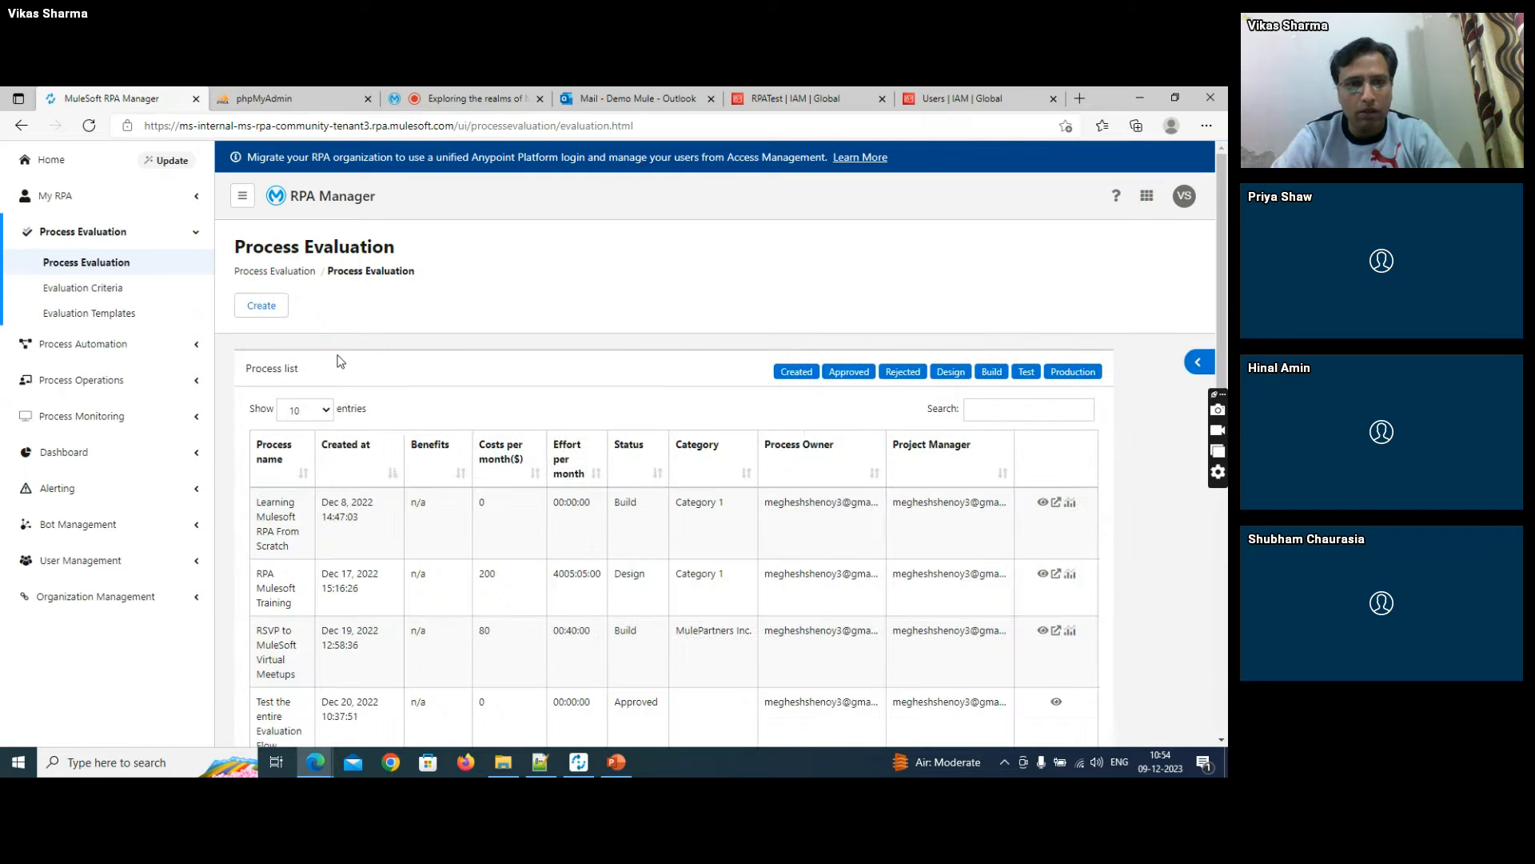
click(266, 307)
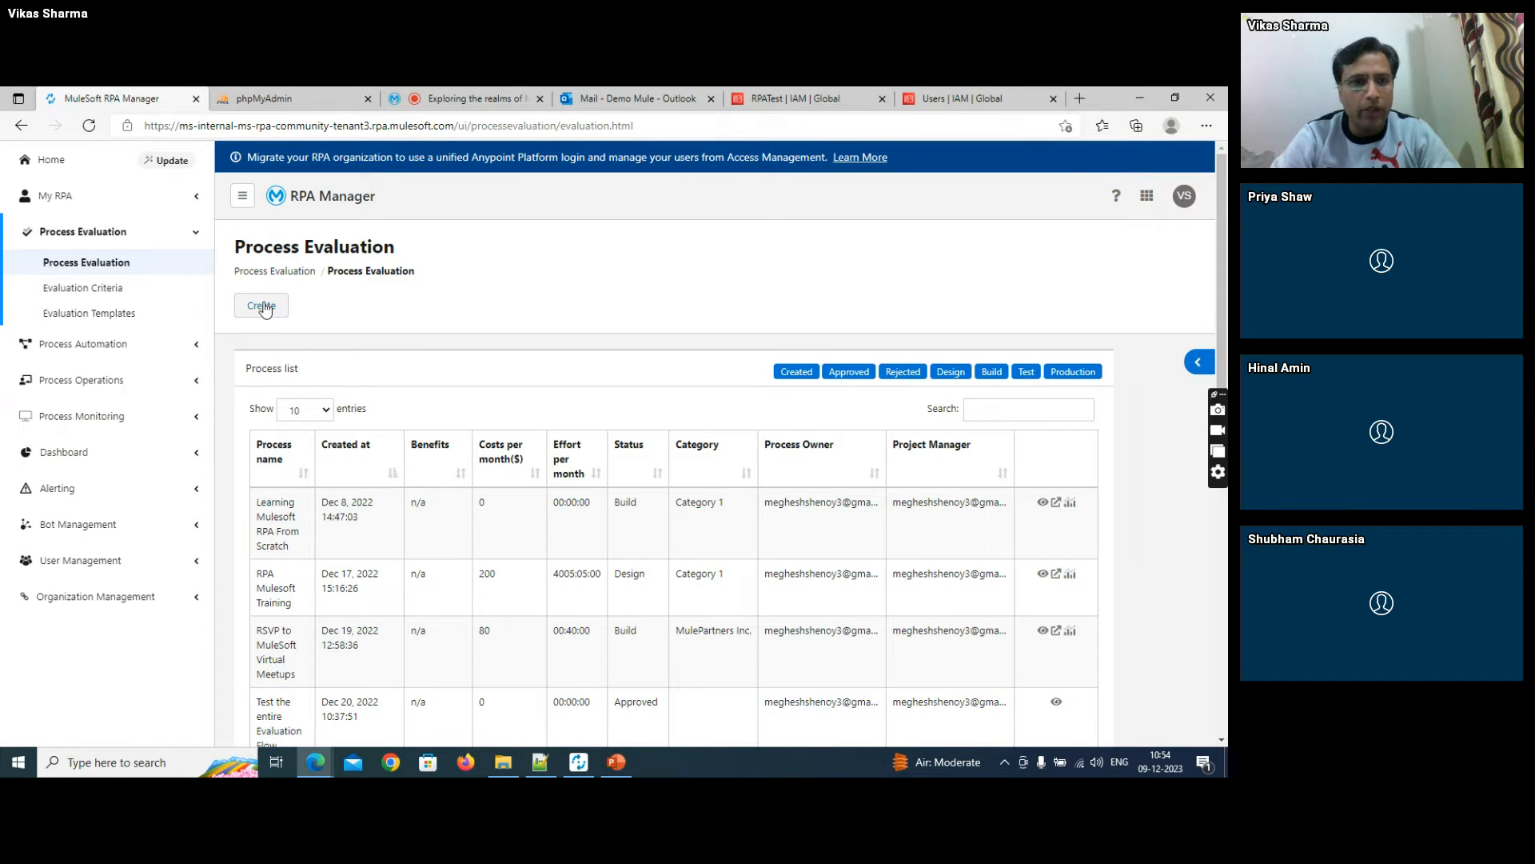
click(459, 300)
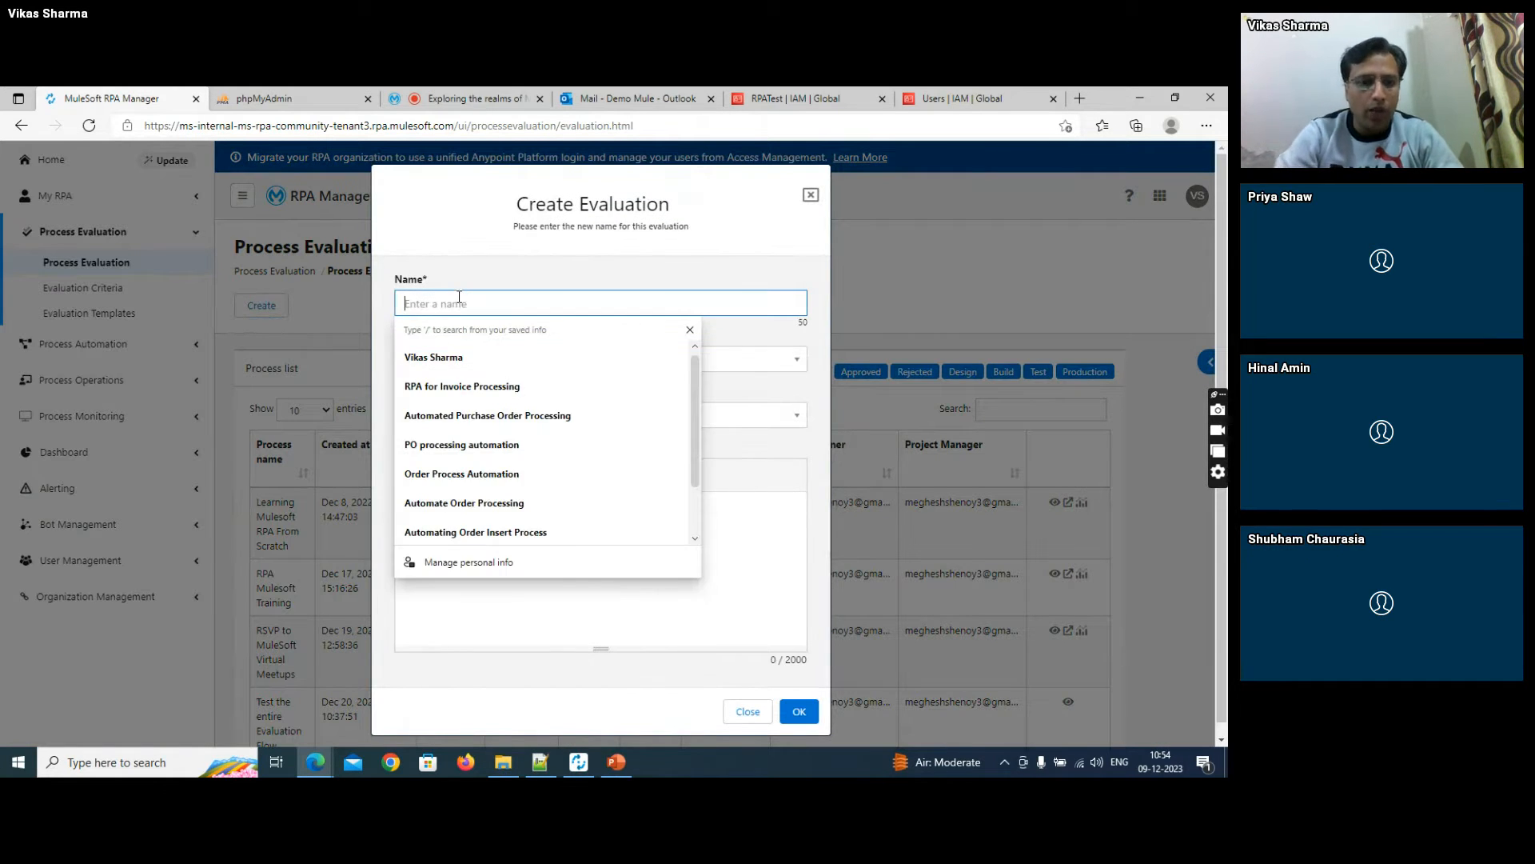
text(Aut)
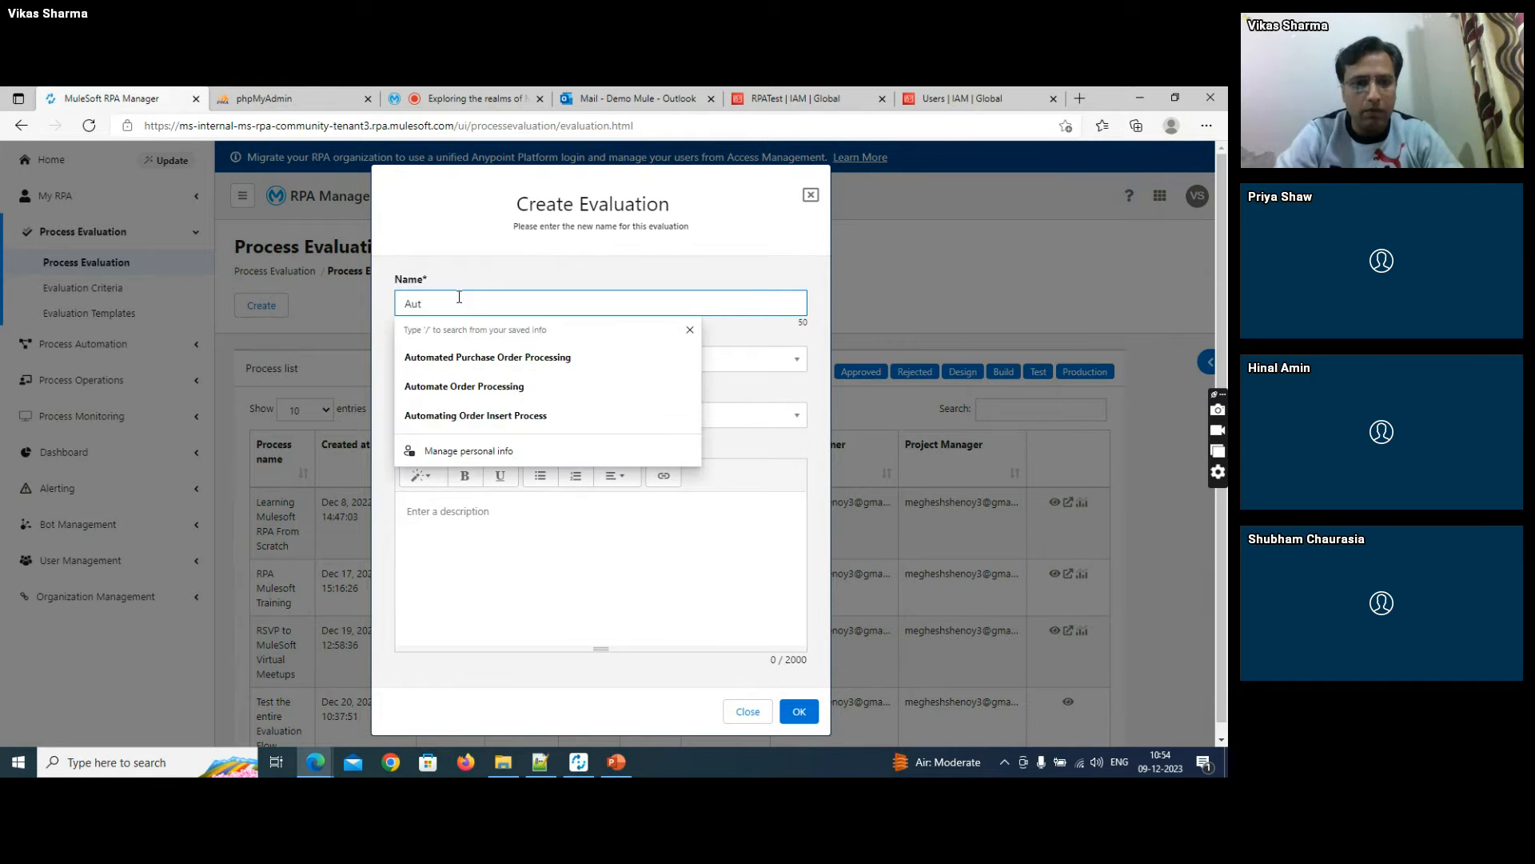
text(omating)
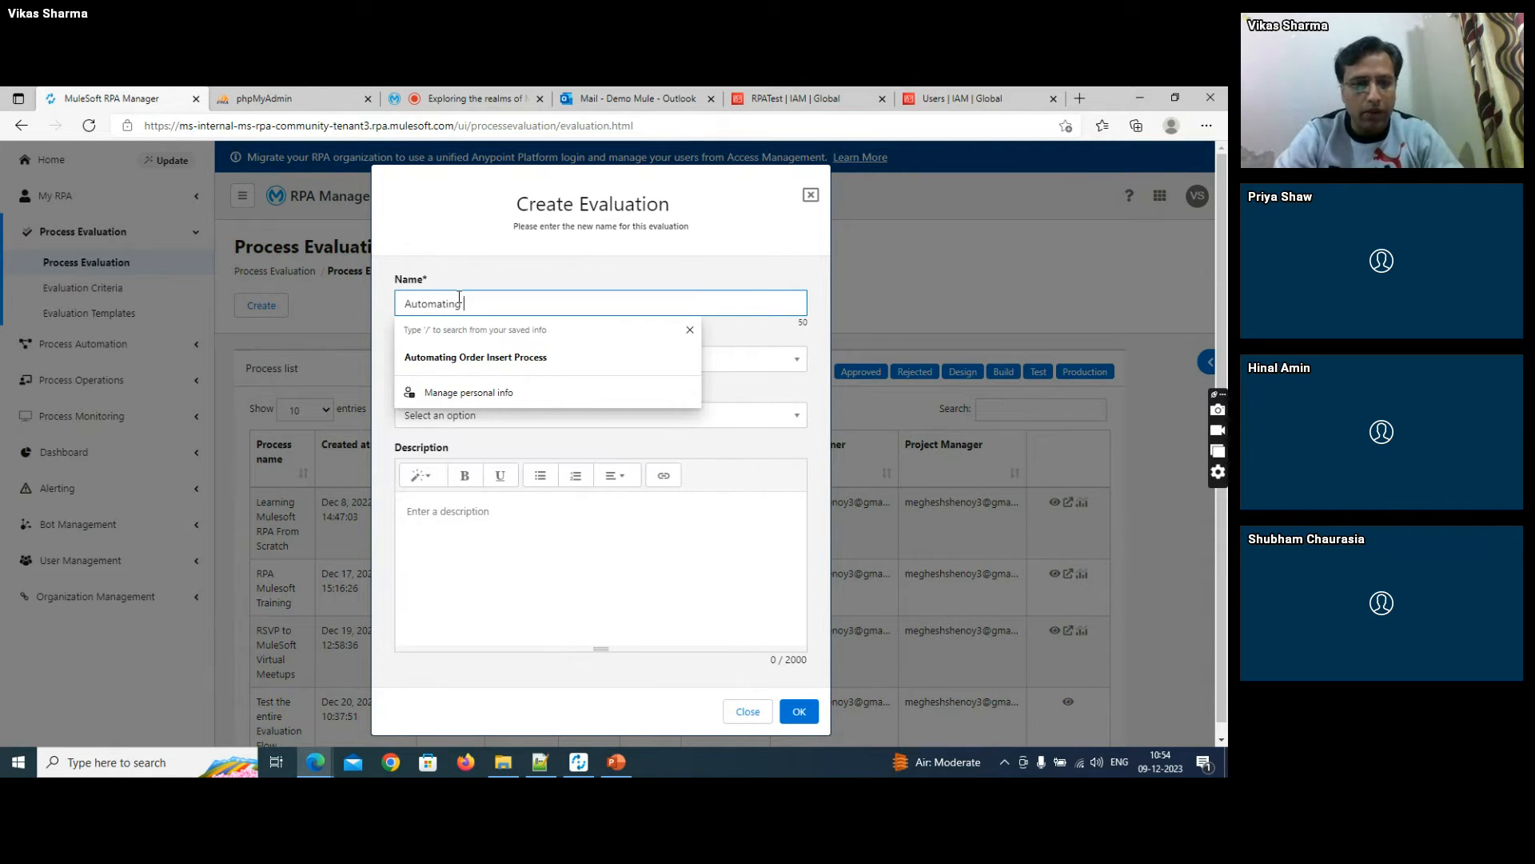
text( Invoice )
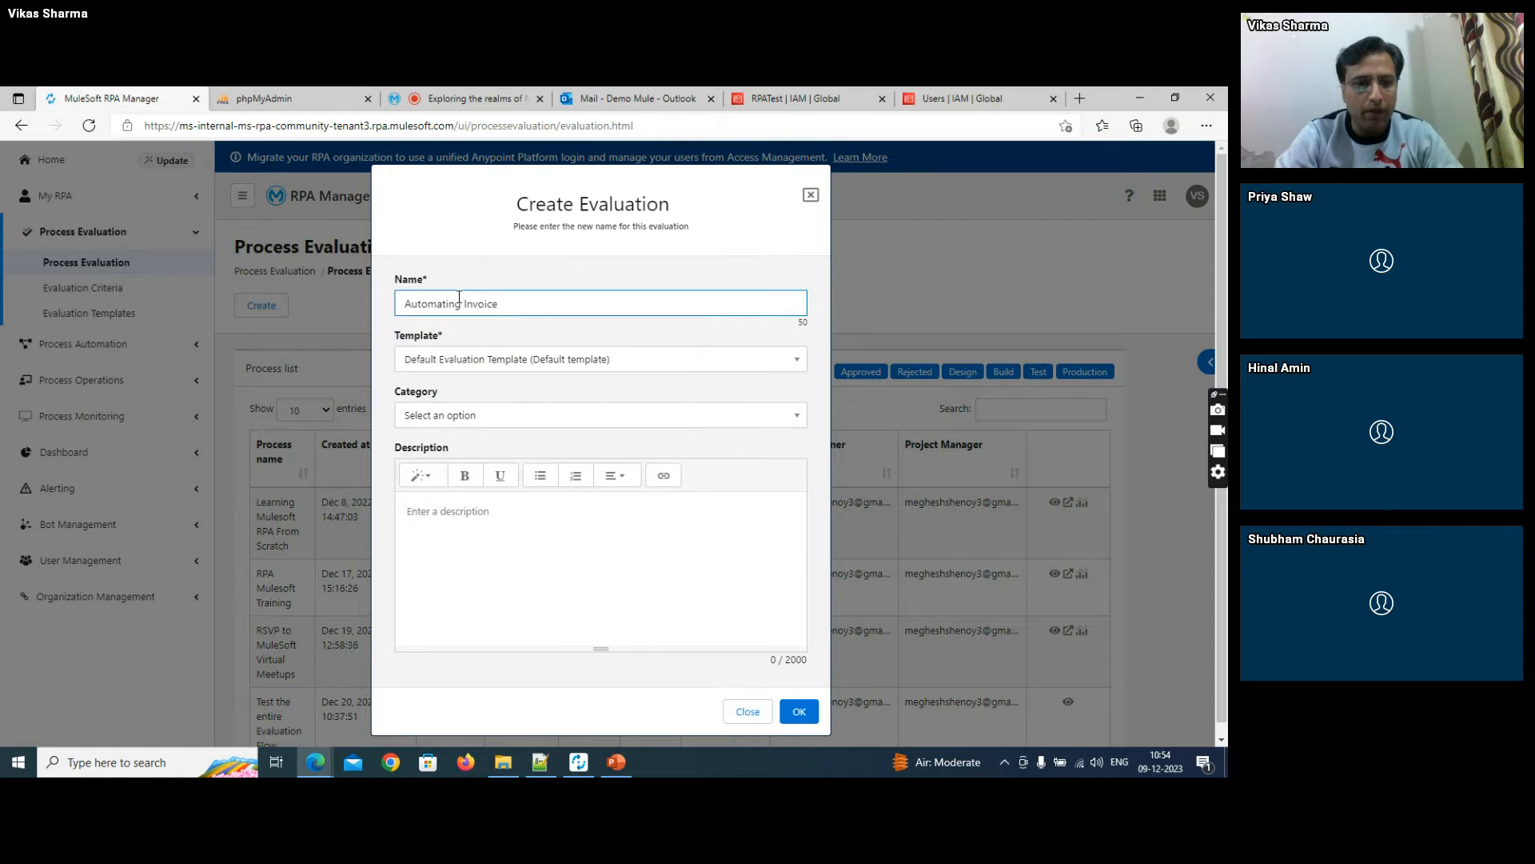
text(F)
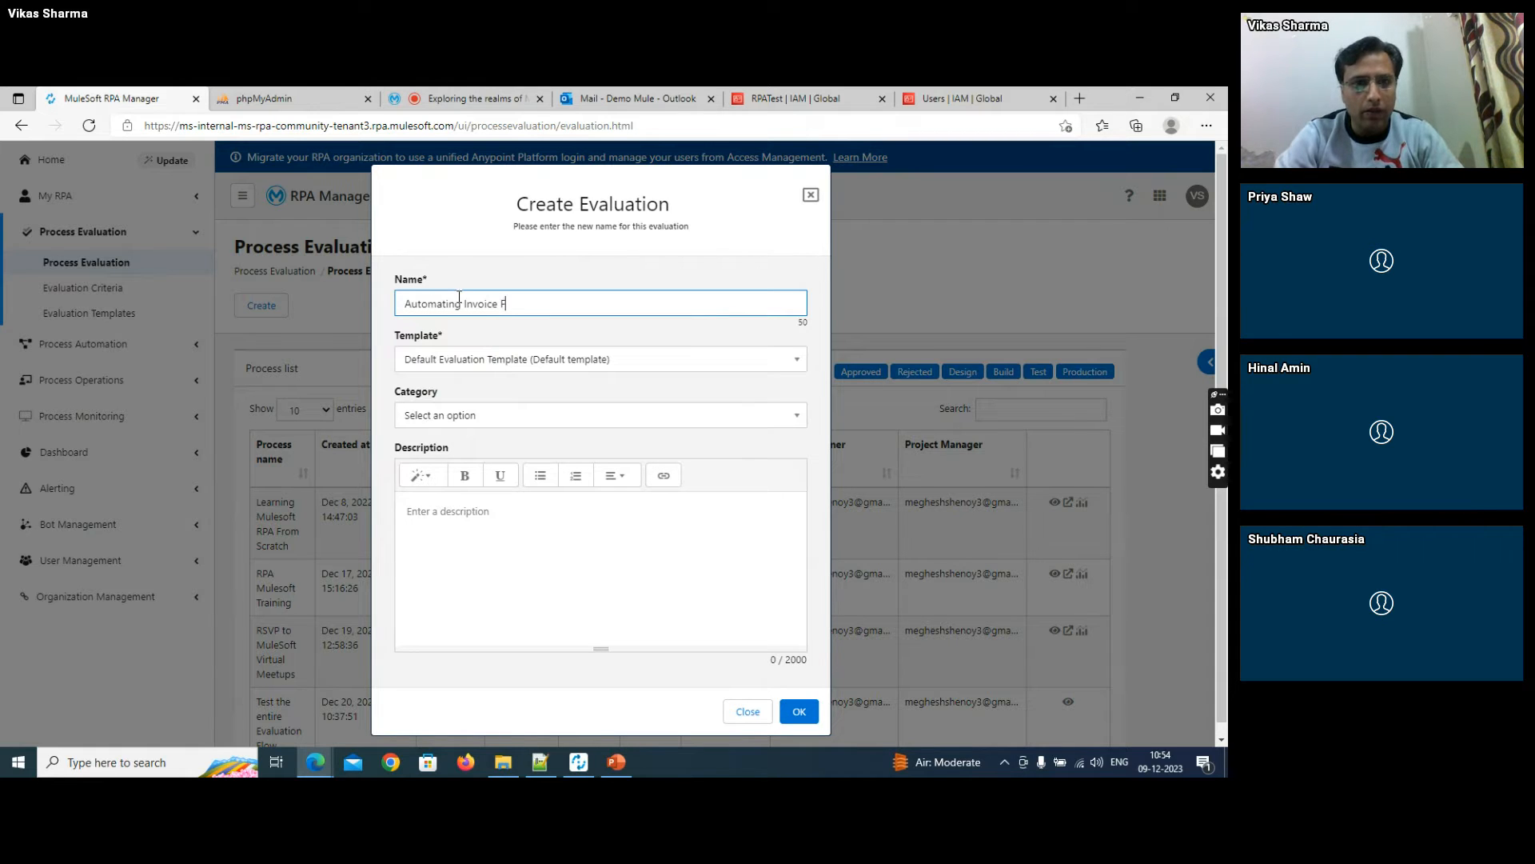
text(eed)
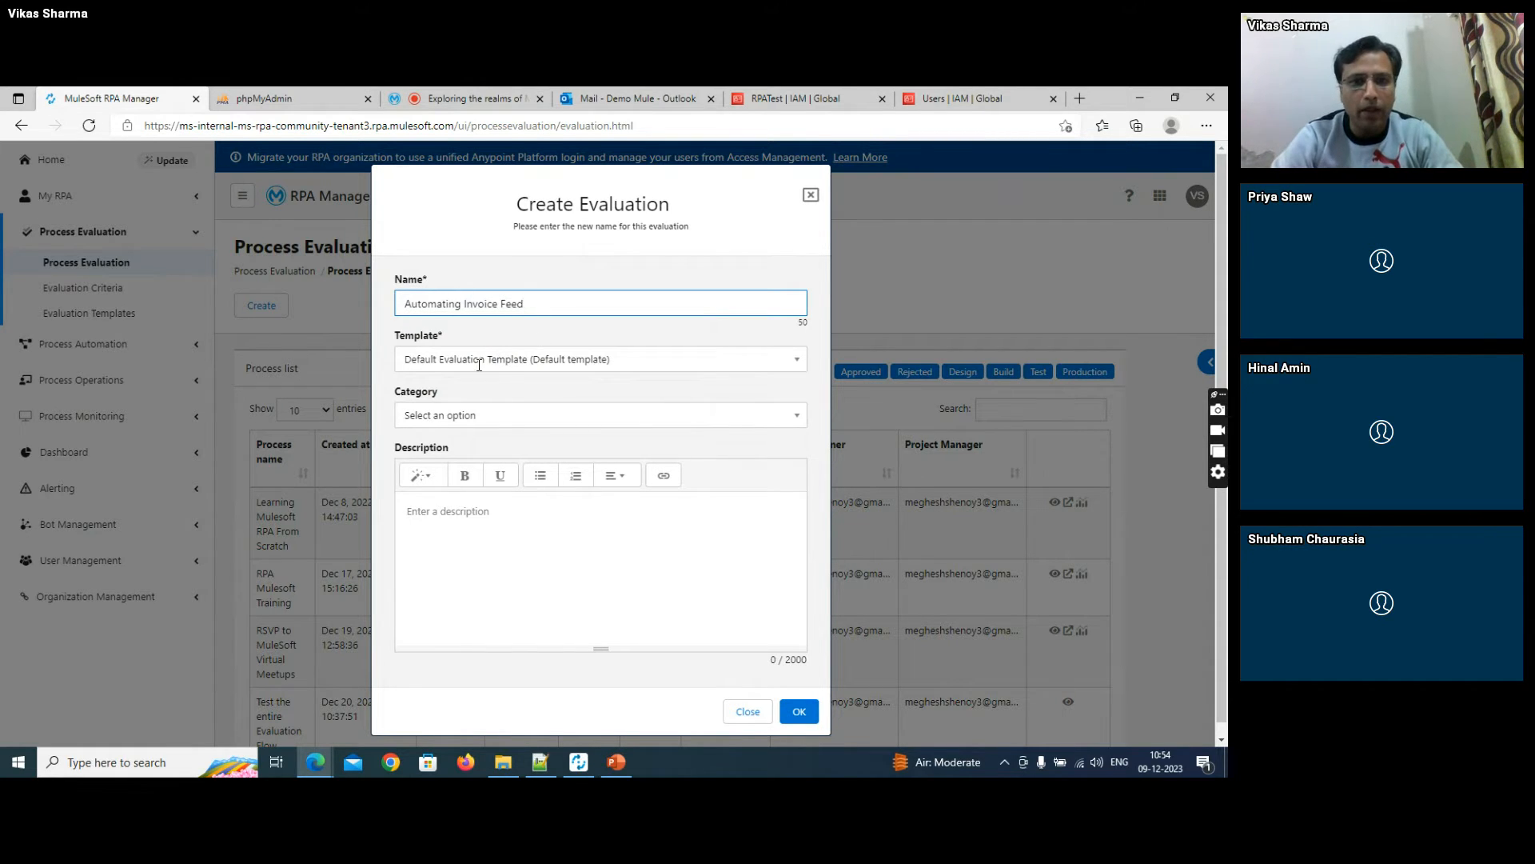
click(468, 414)
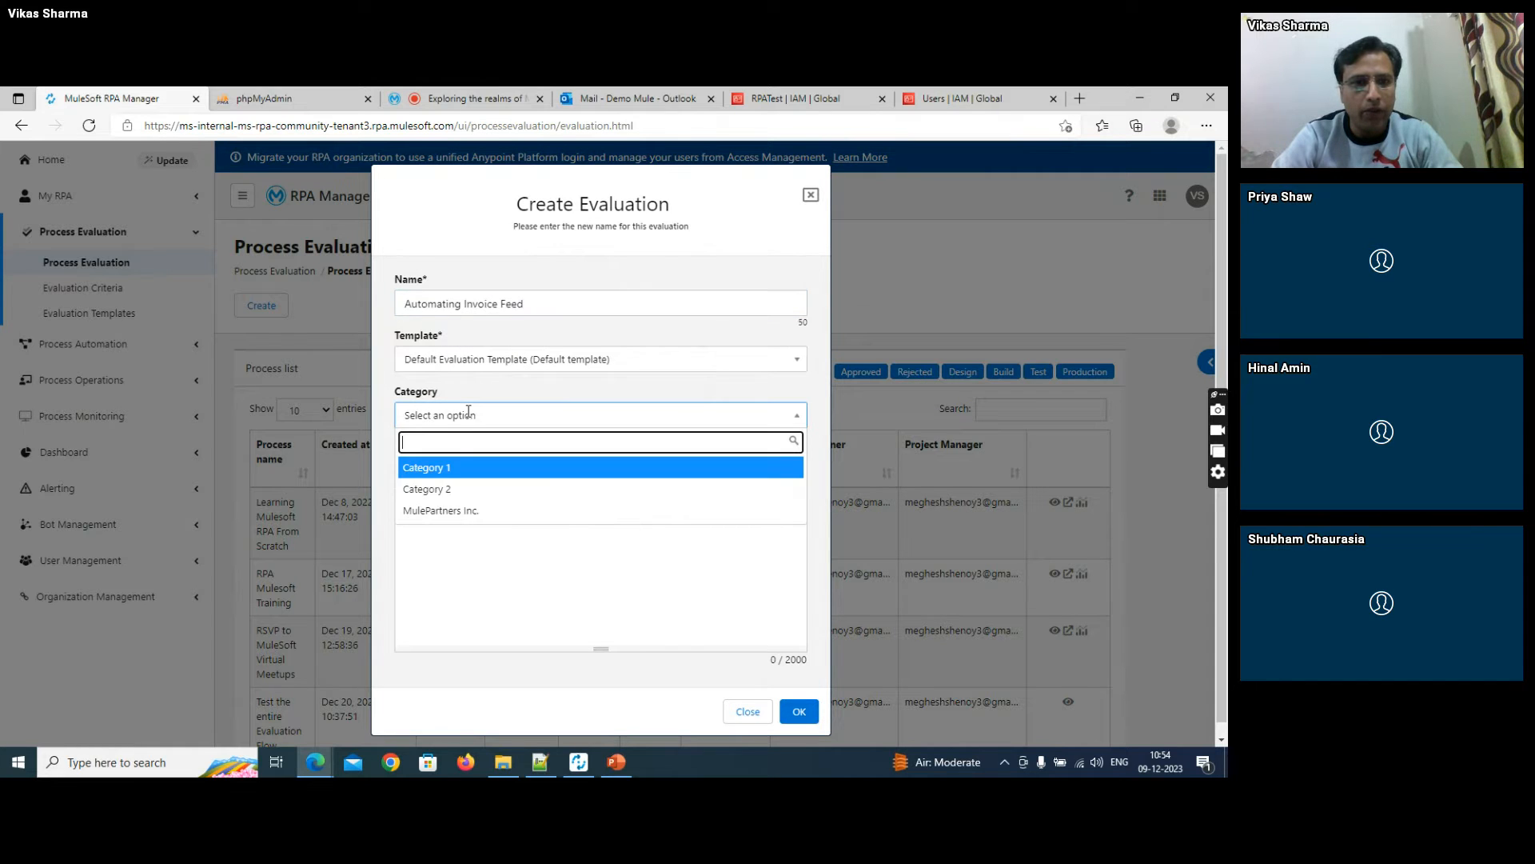
click(424, 468)
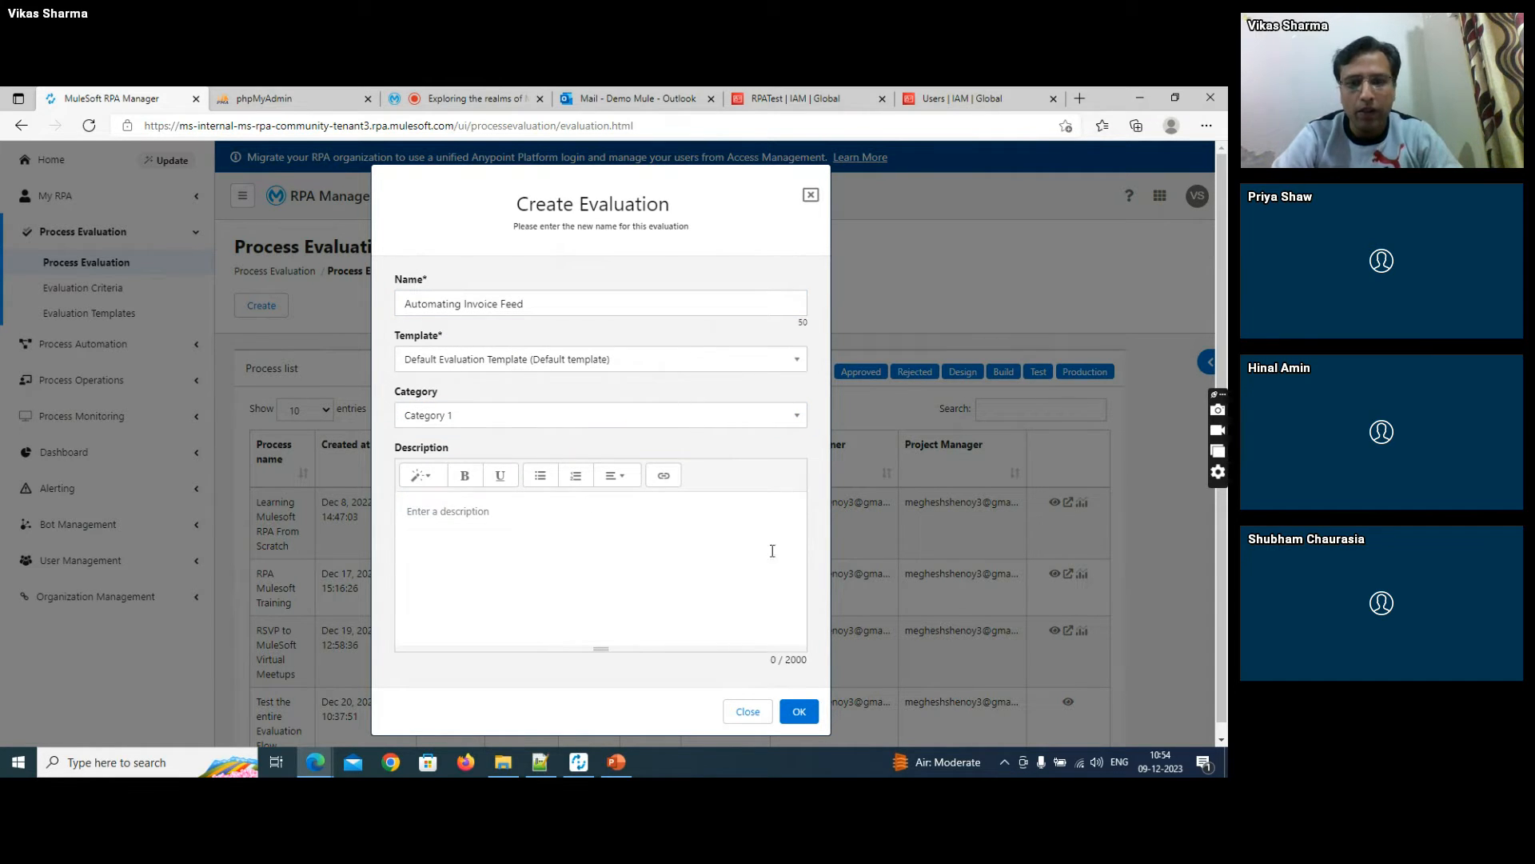
click(798, 708)
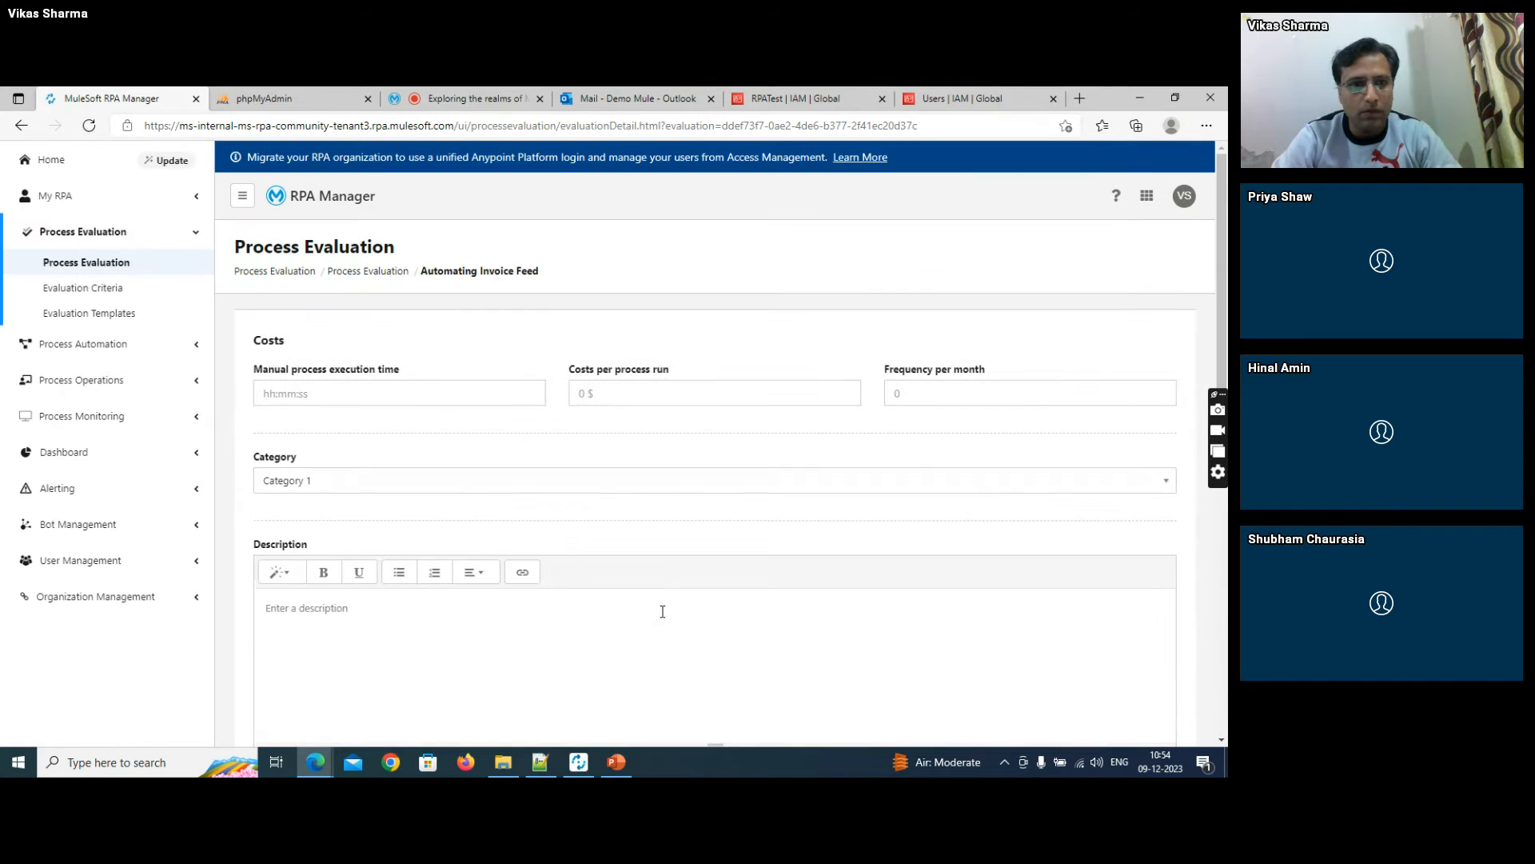
- Enter the evaluation's costs: manual execution time 00:30:00, 10 $ per process run and a frequency of 22 per month
click(401, 392)
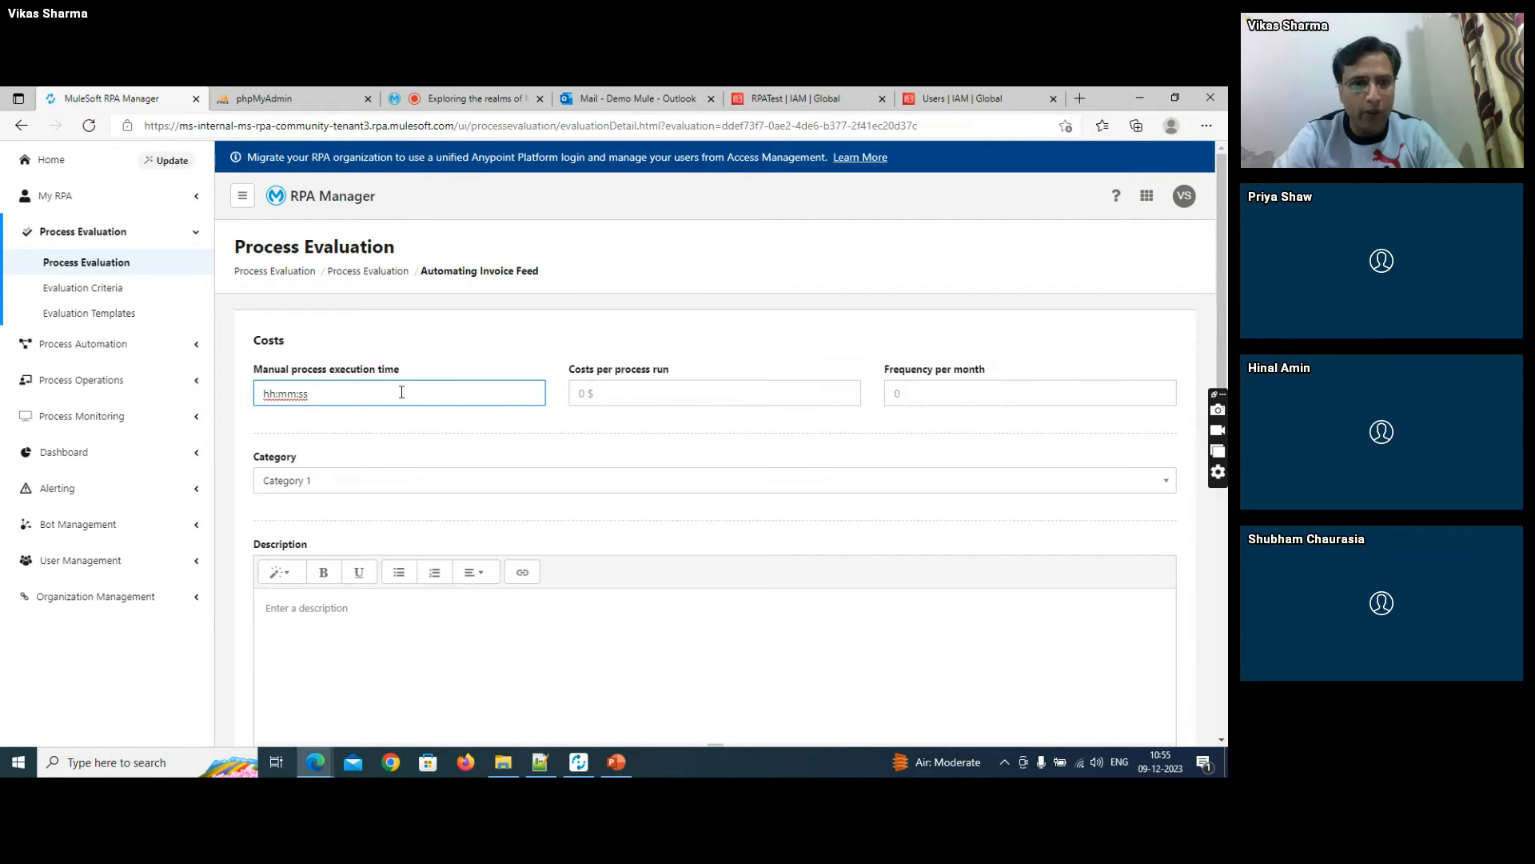
text(00:)
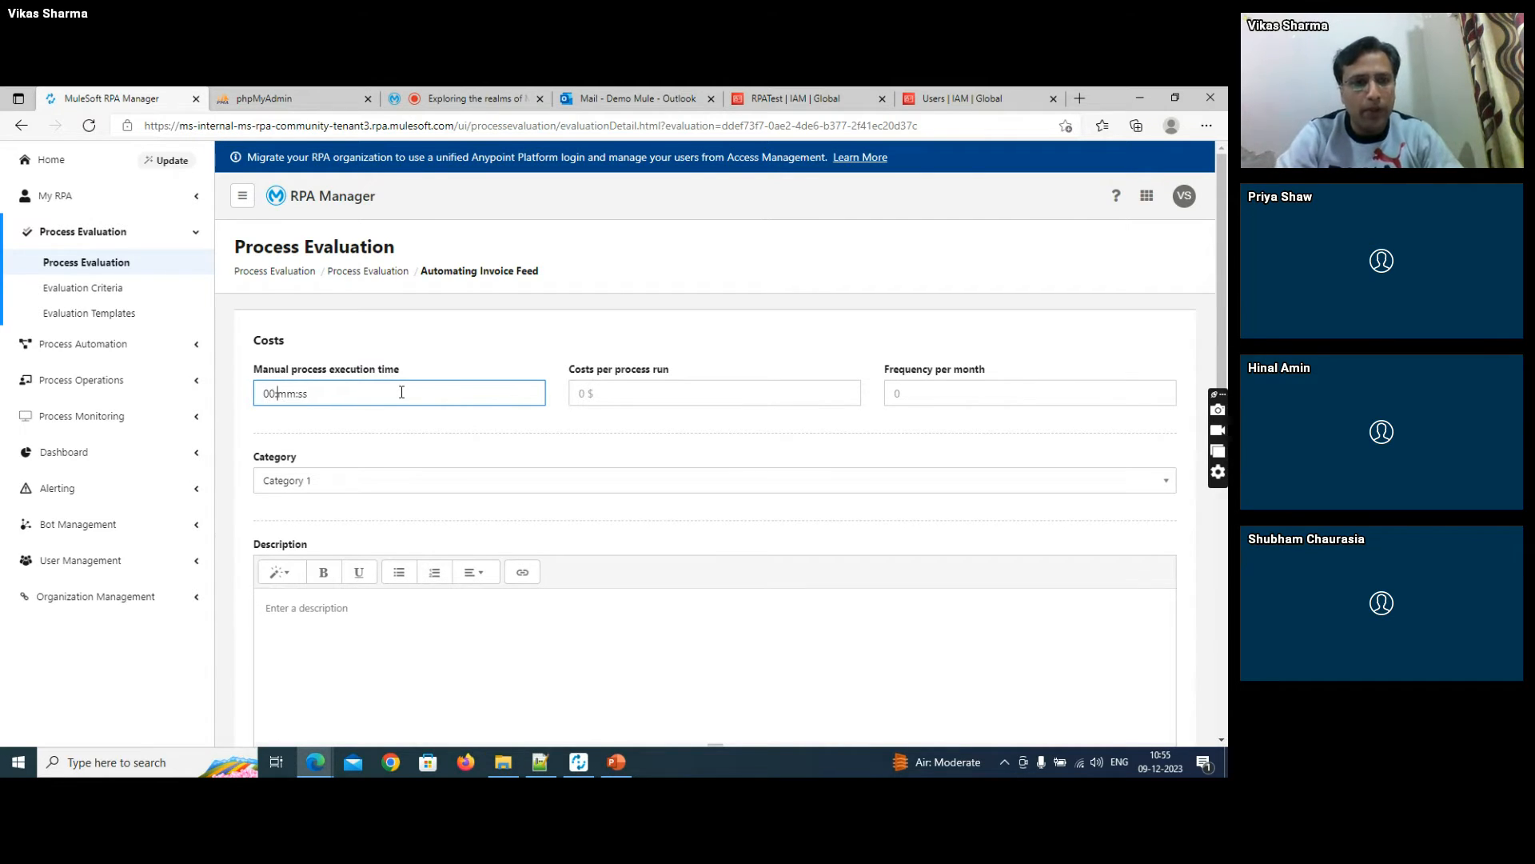
text(30:00)
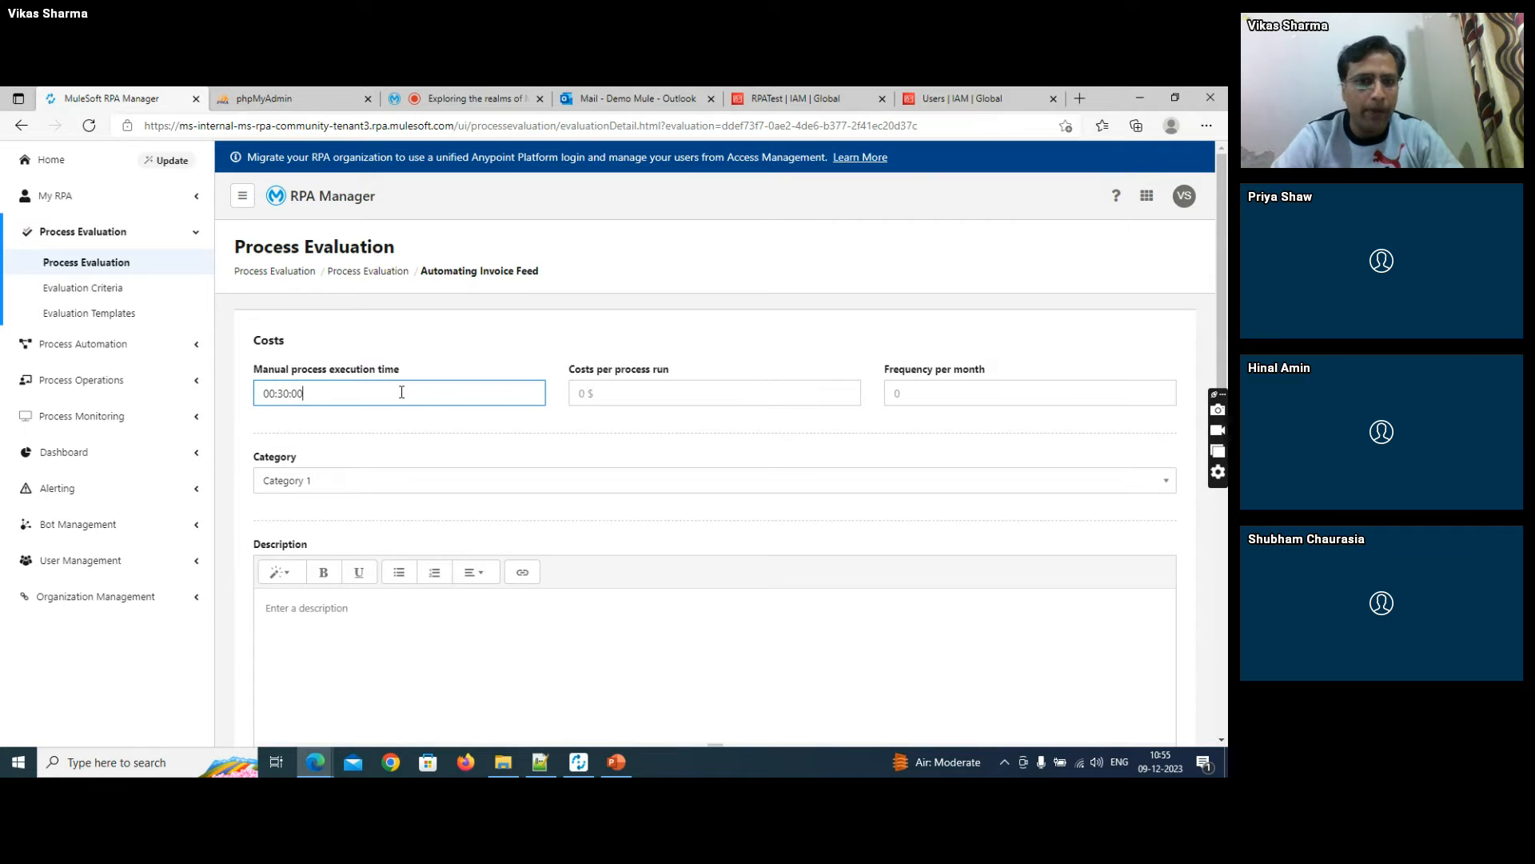
click(601, 394)
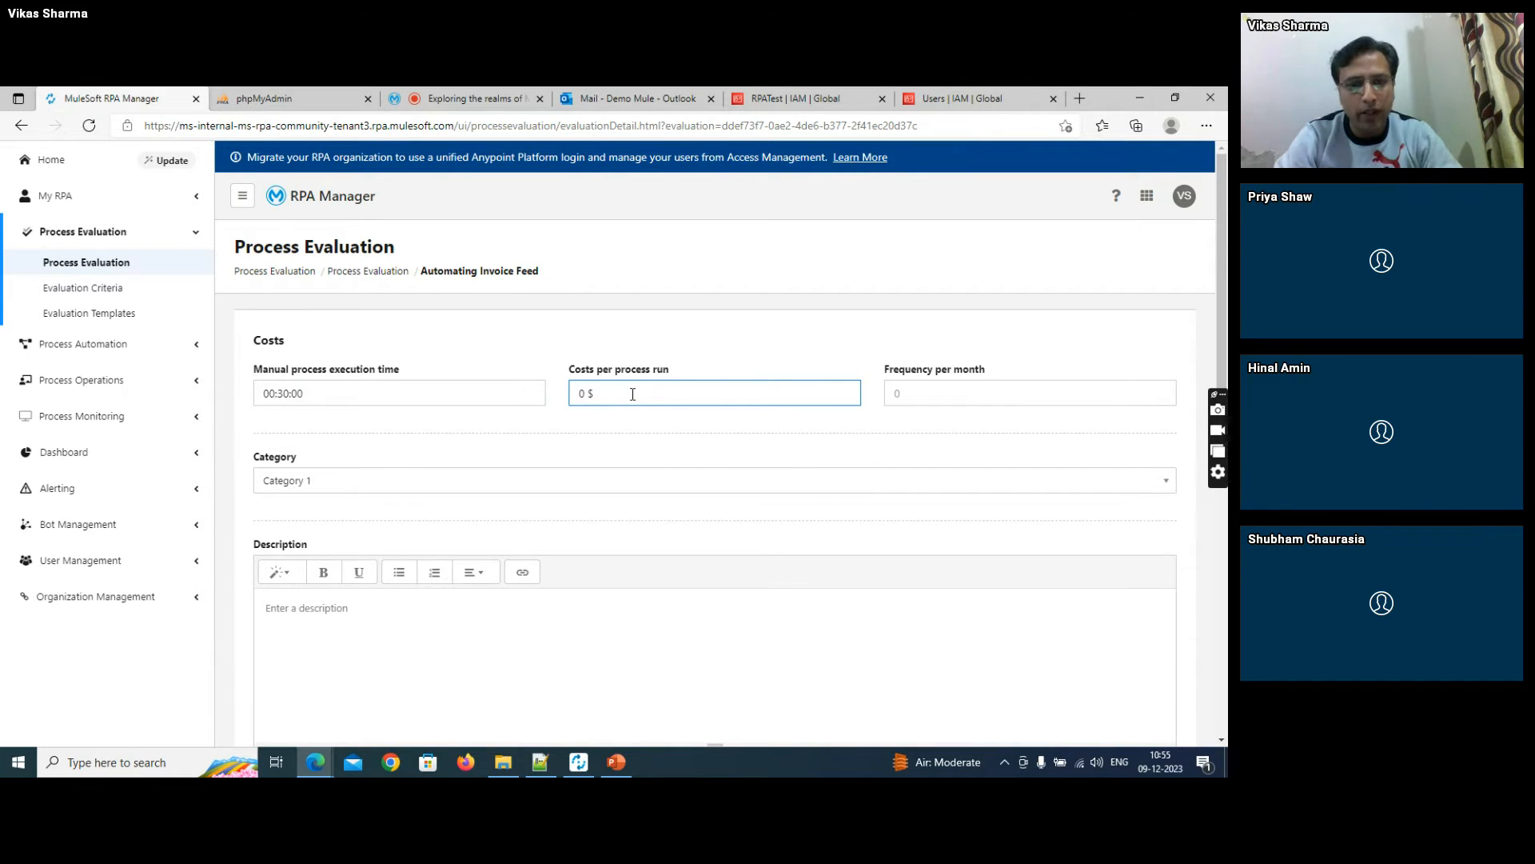
text(1)
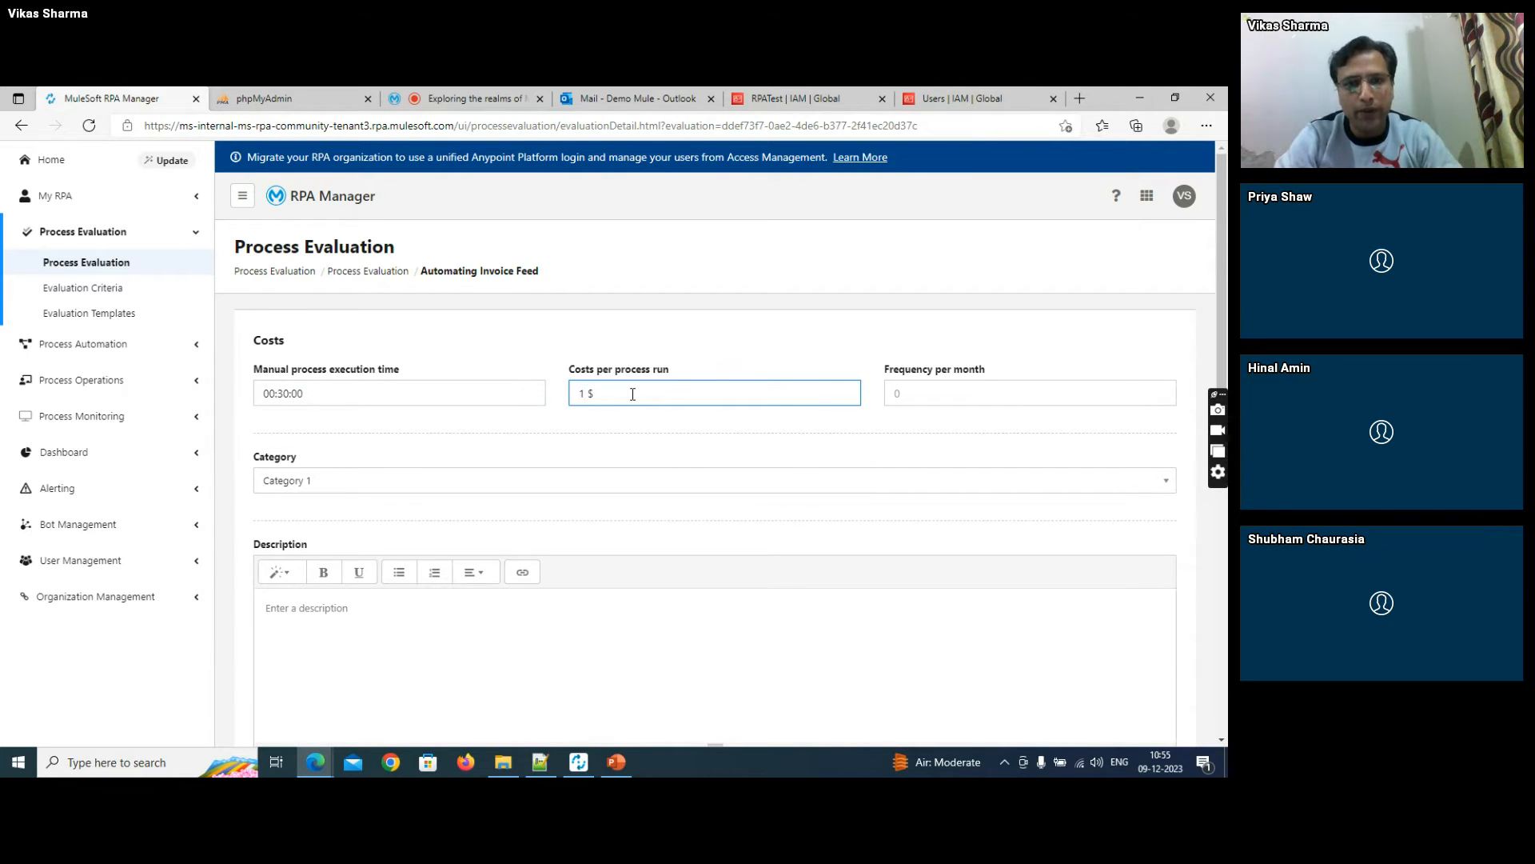
text(0)
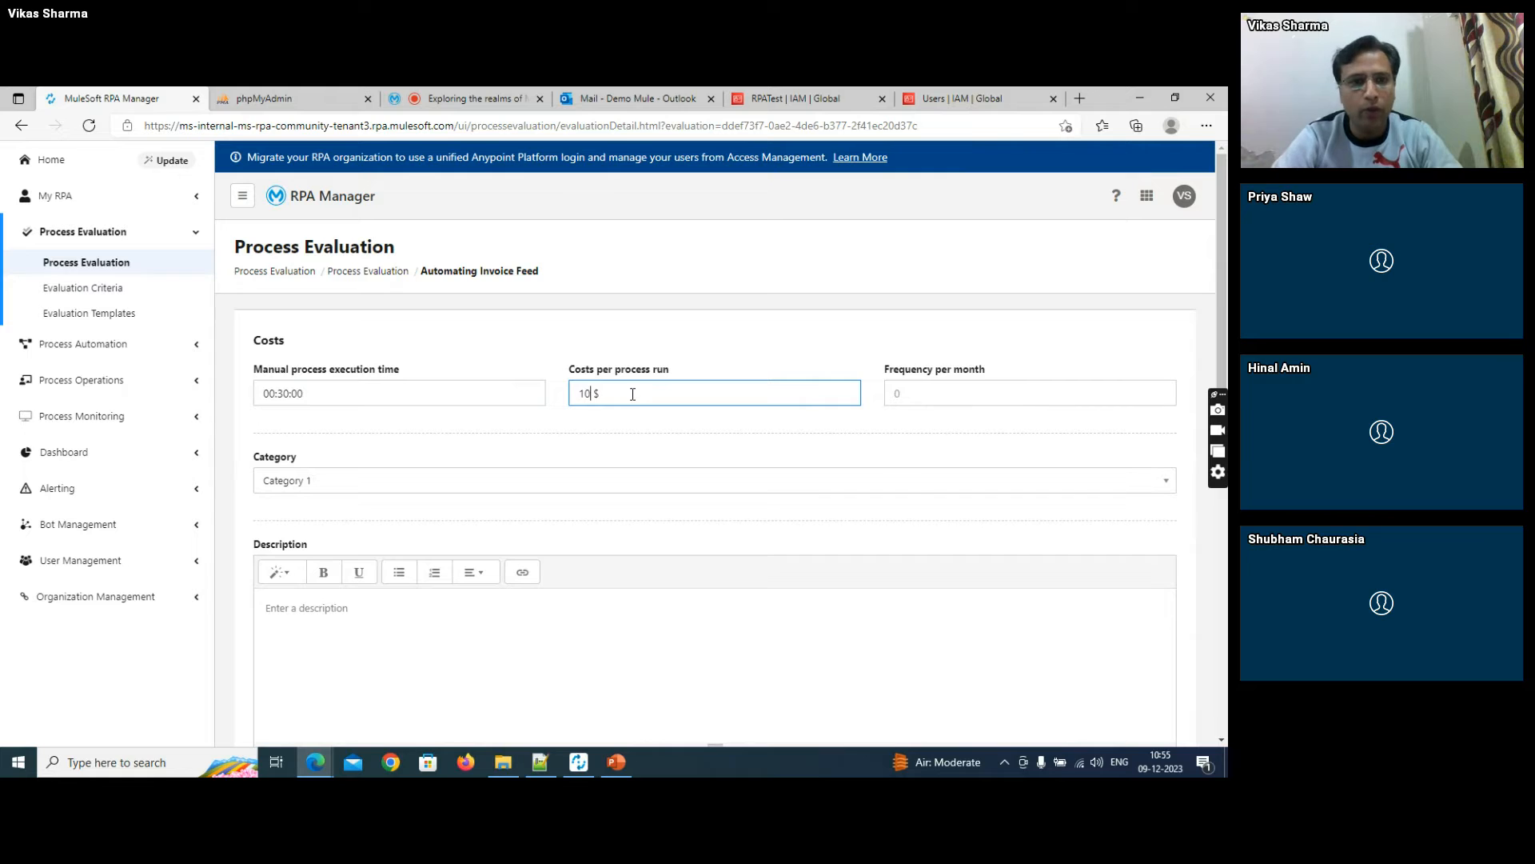
click(909, 393)
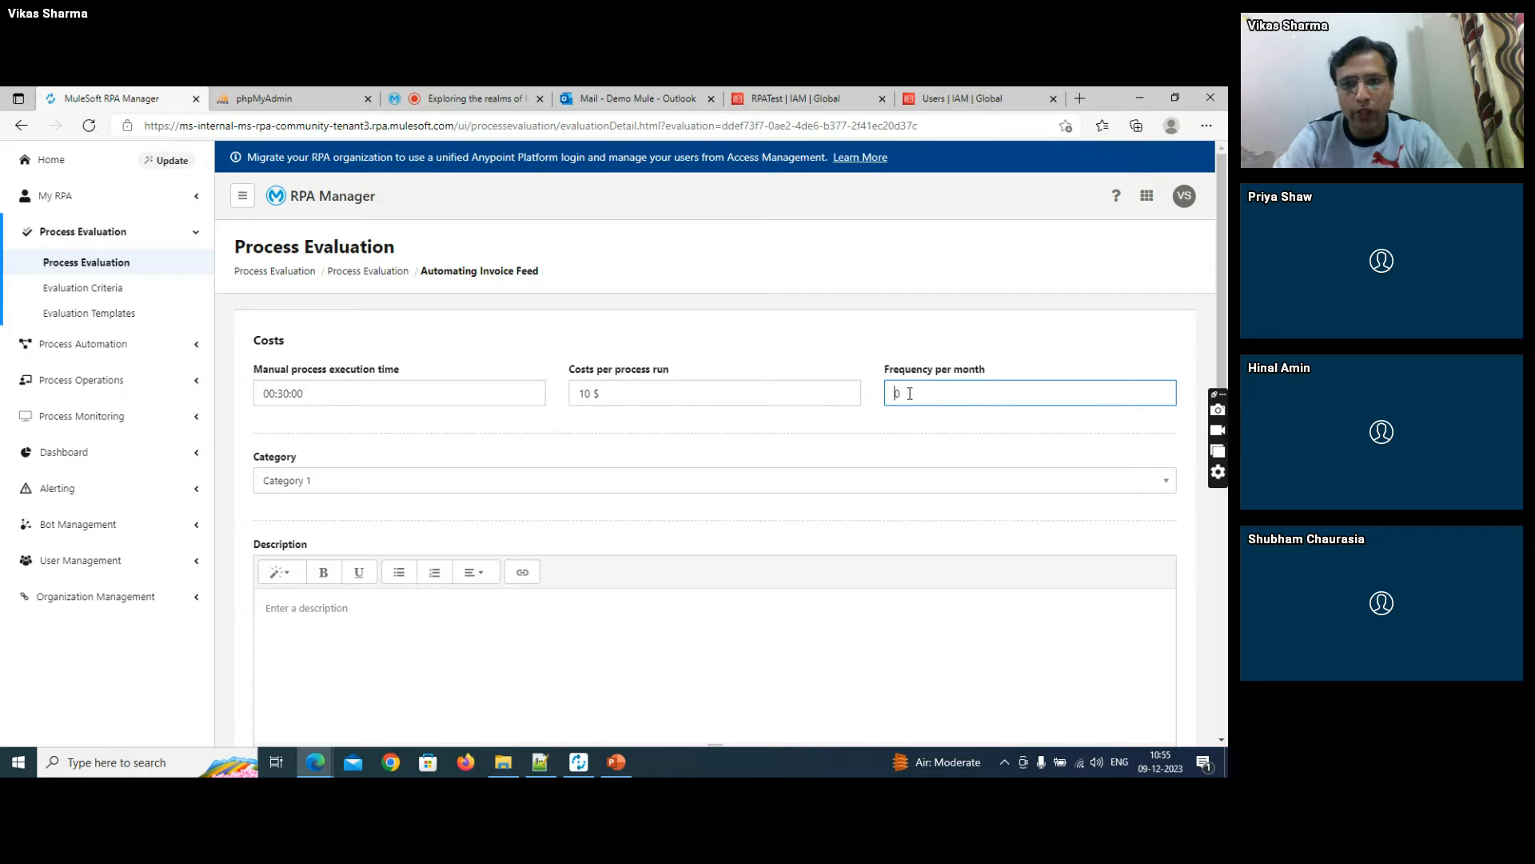
key(BackSpace)
text(22)
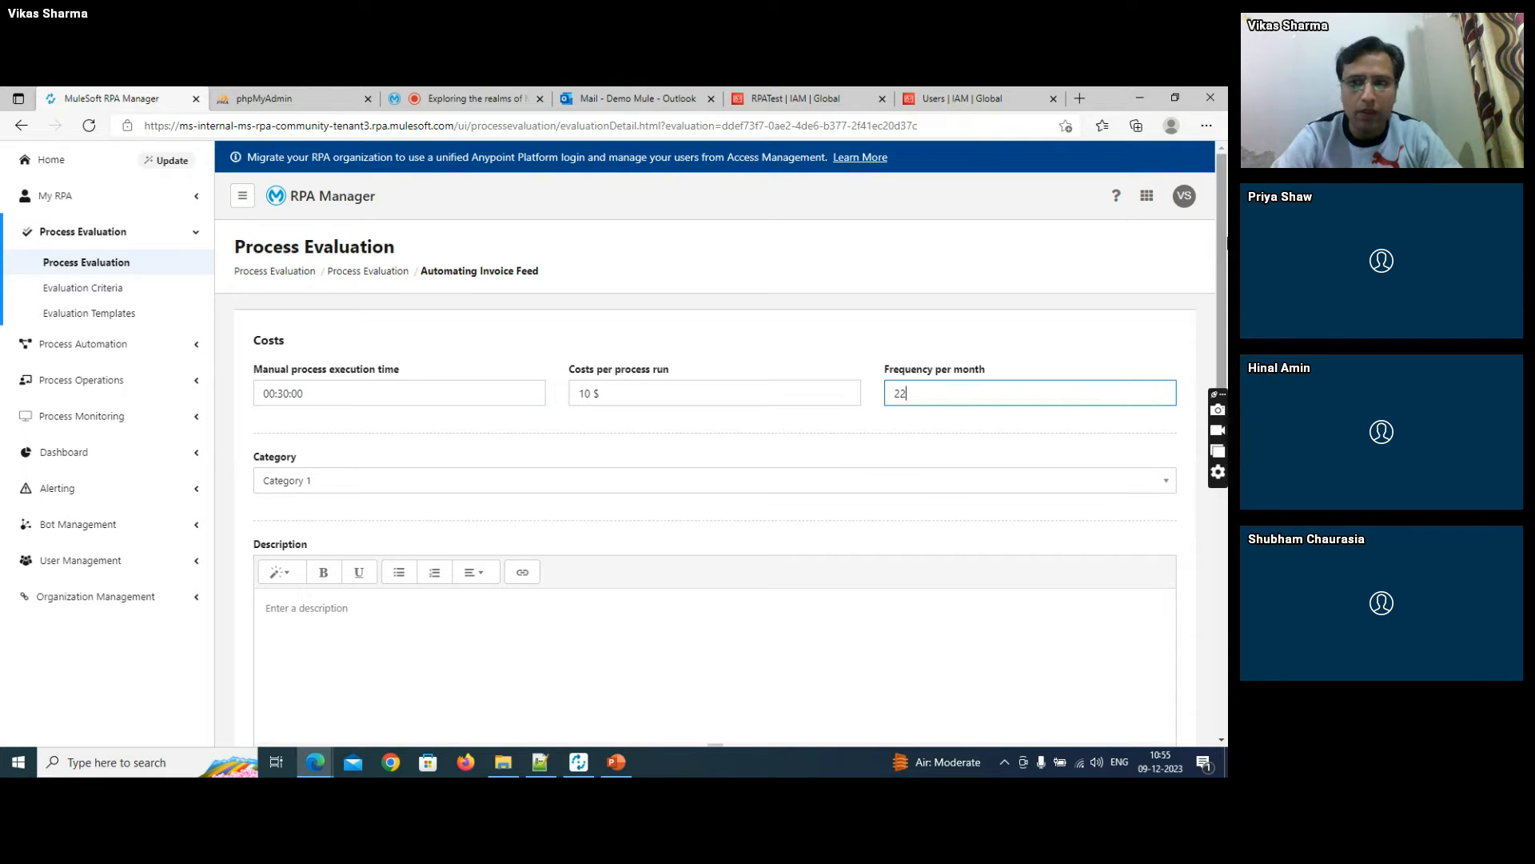
- Rate the Nature of work qualifier fully rule based and the Input/Output qualifier fully structured/digital
scroll(1224, 242, down, 6)
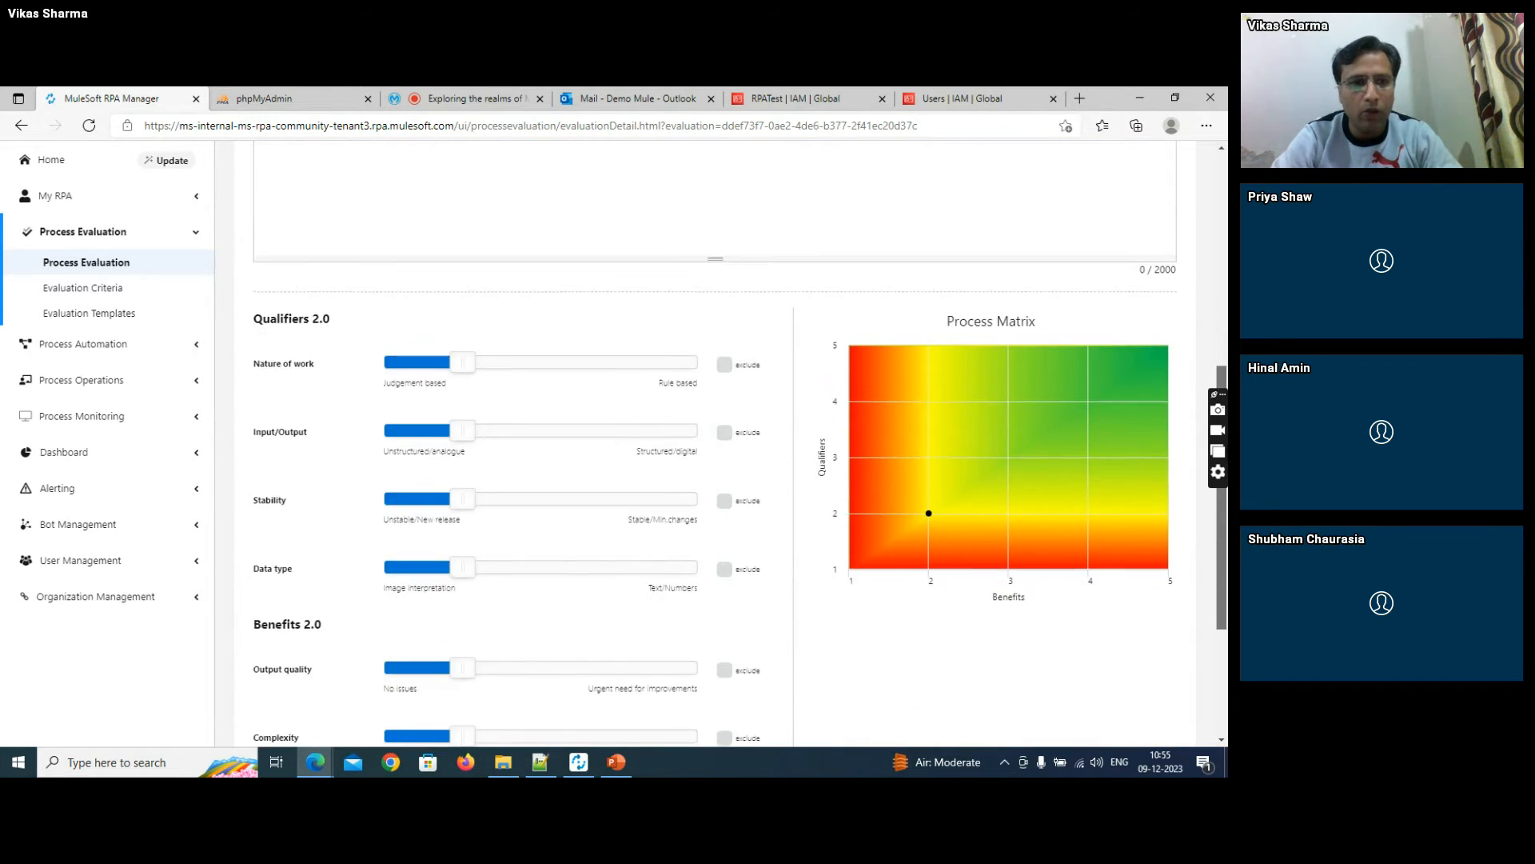
drag(1223, 450, 1222, 472)
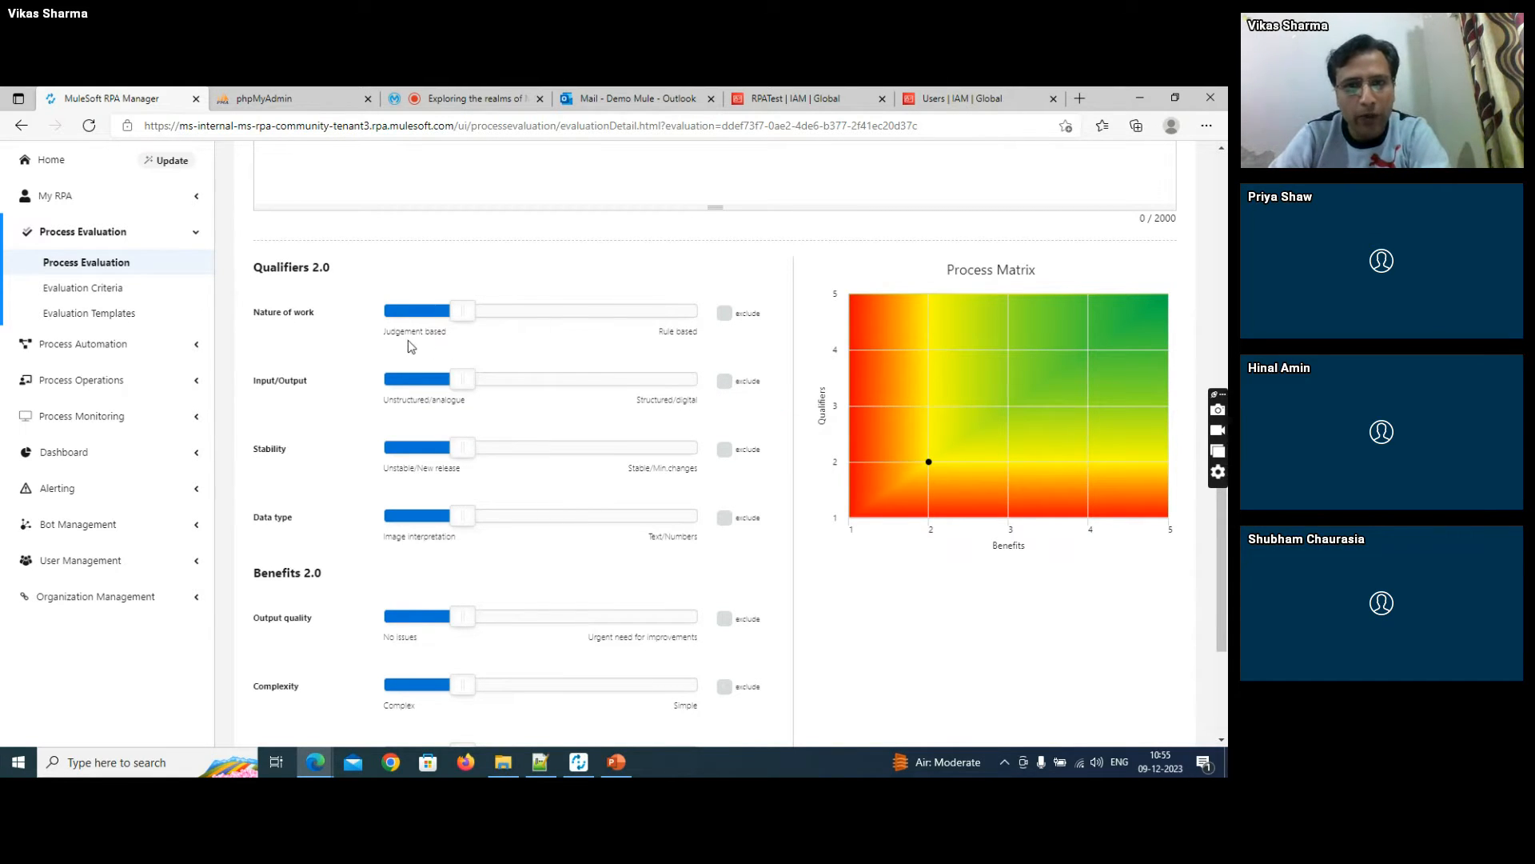
click(682, 321)
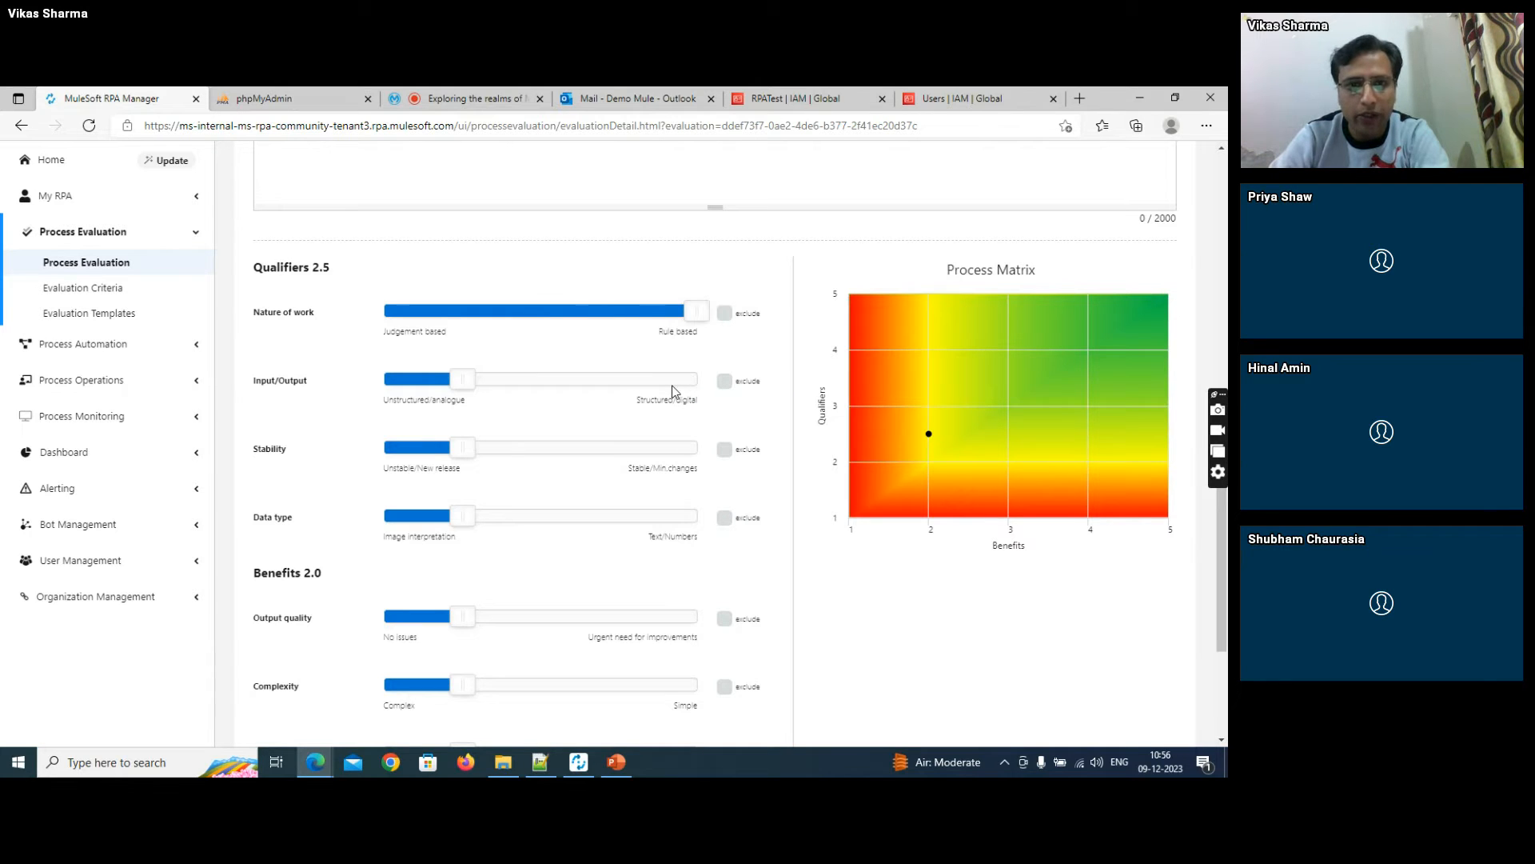
drag(472, 381, 655, 380)
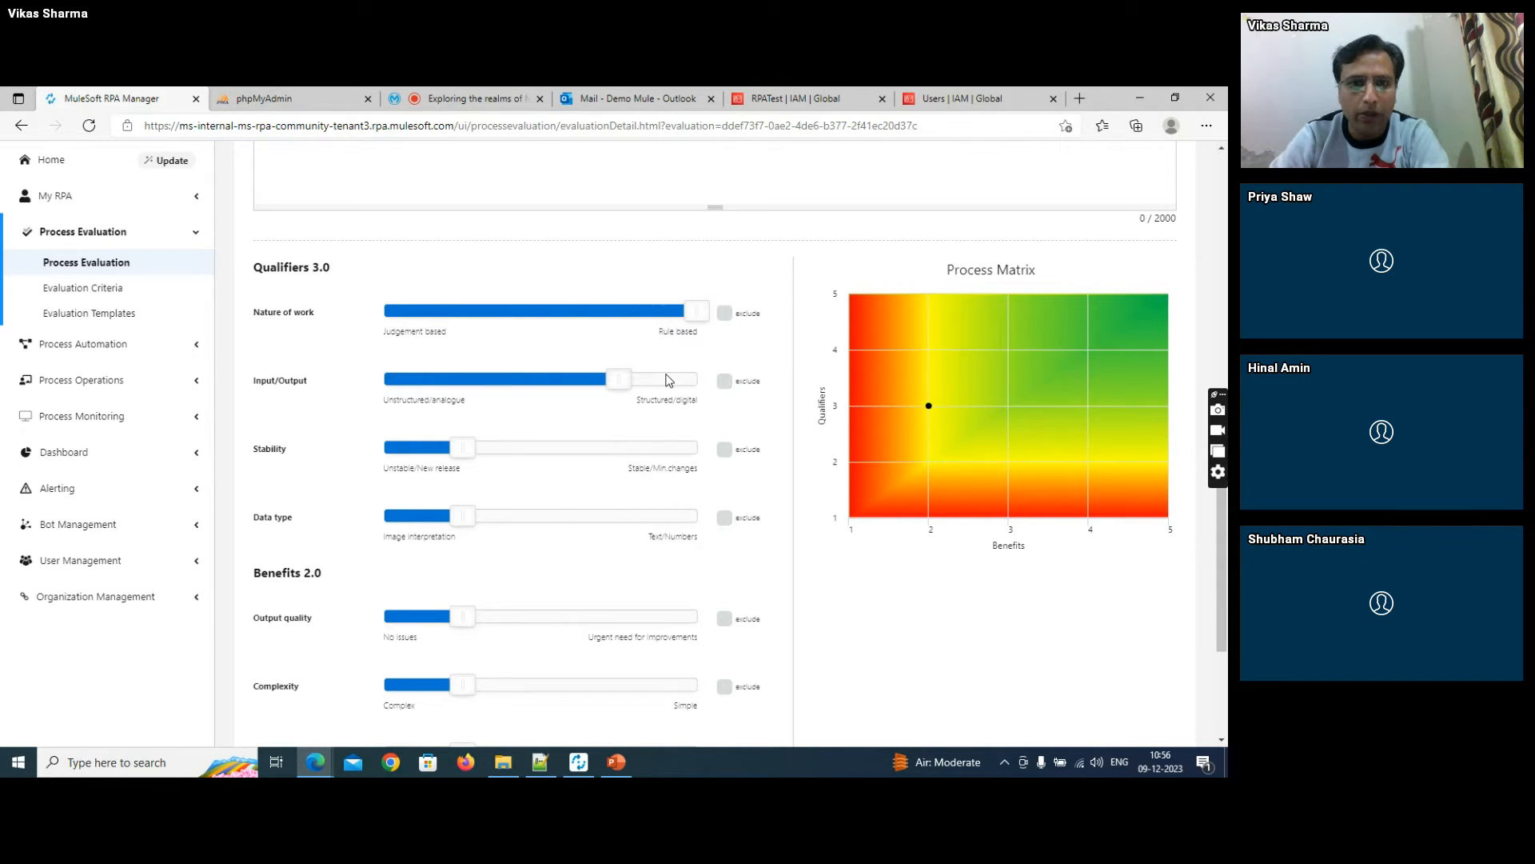
click(674, 381)
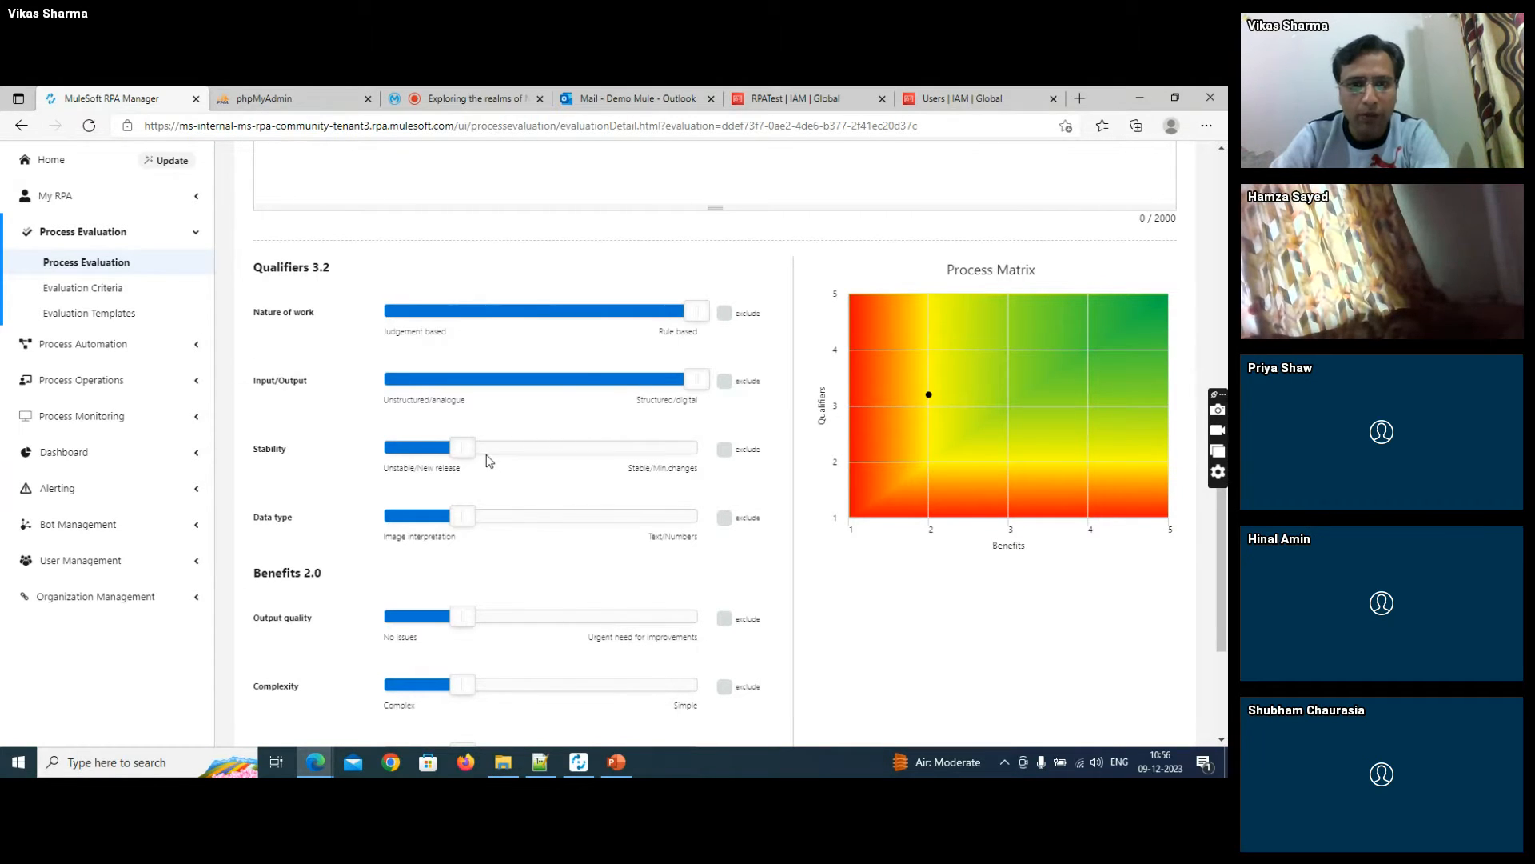
- Rate the Stability qualifier one level below Stable/Min changes and the Data type qualifier fully Text/Numbers
click(555, 454)
click(608, 454)
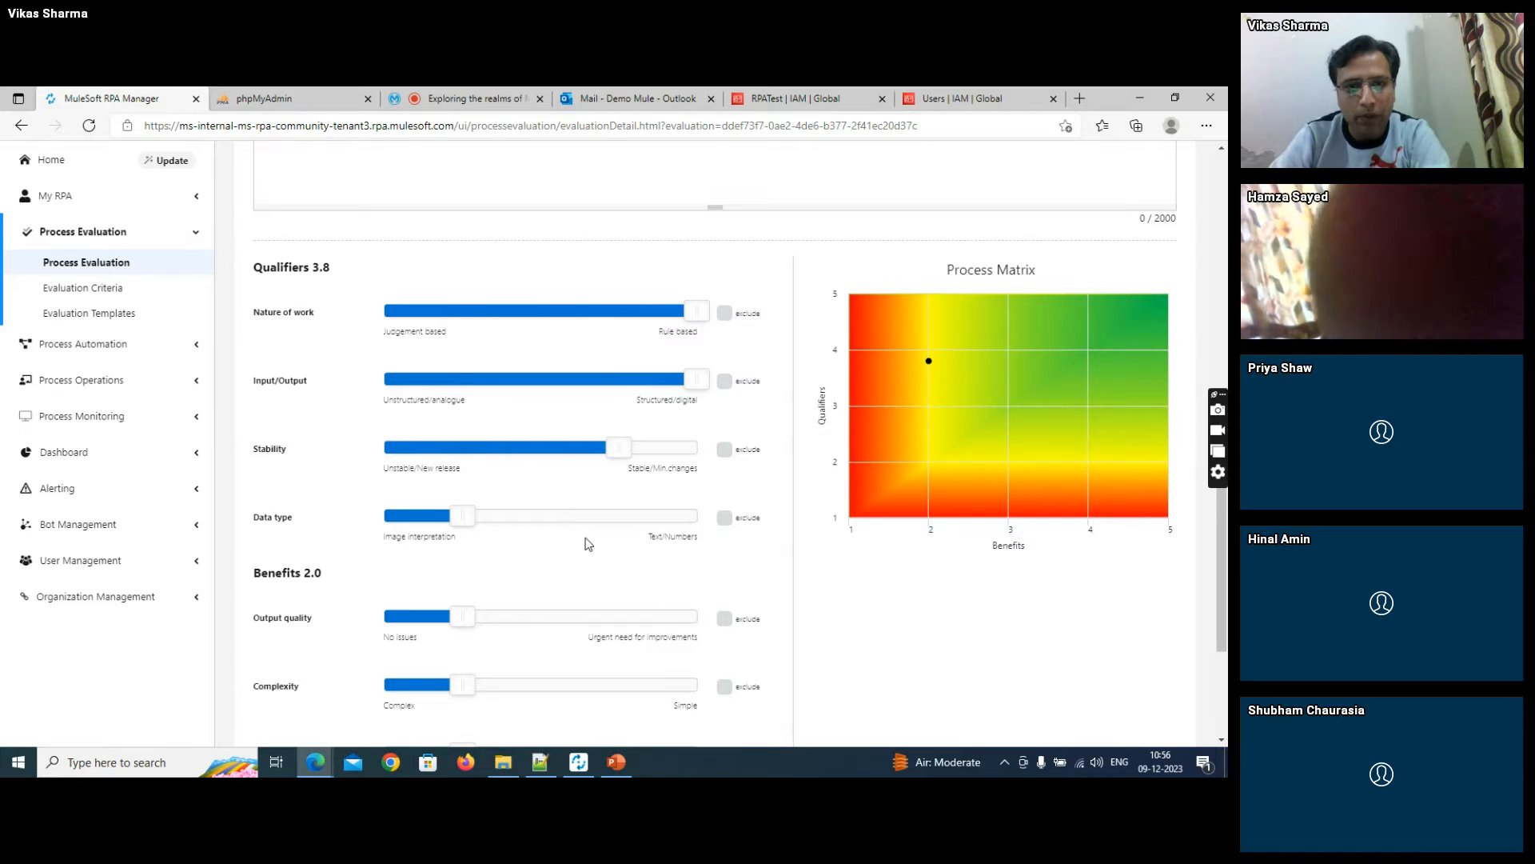
drag(464, 516, 608, 518)
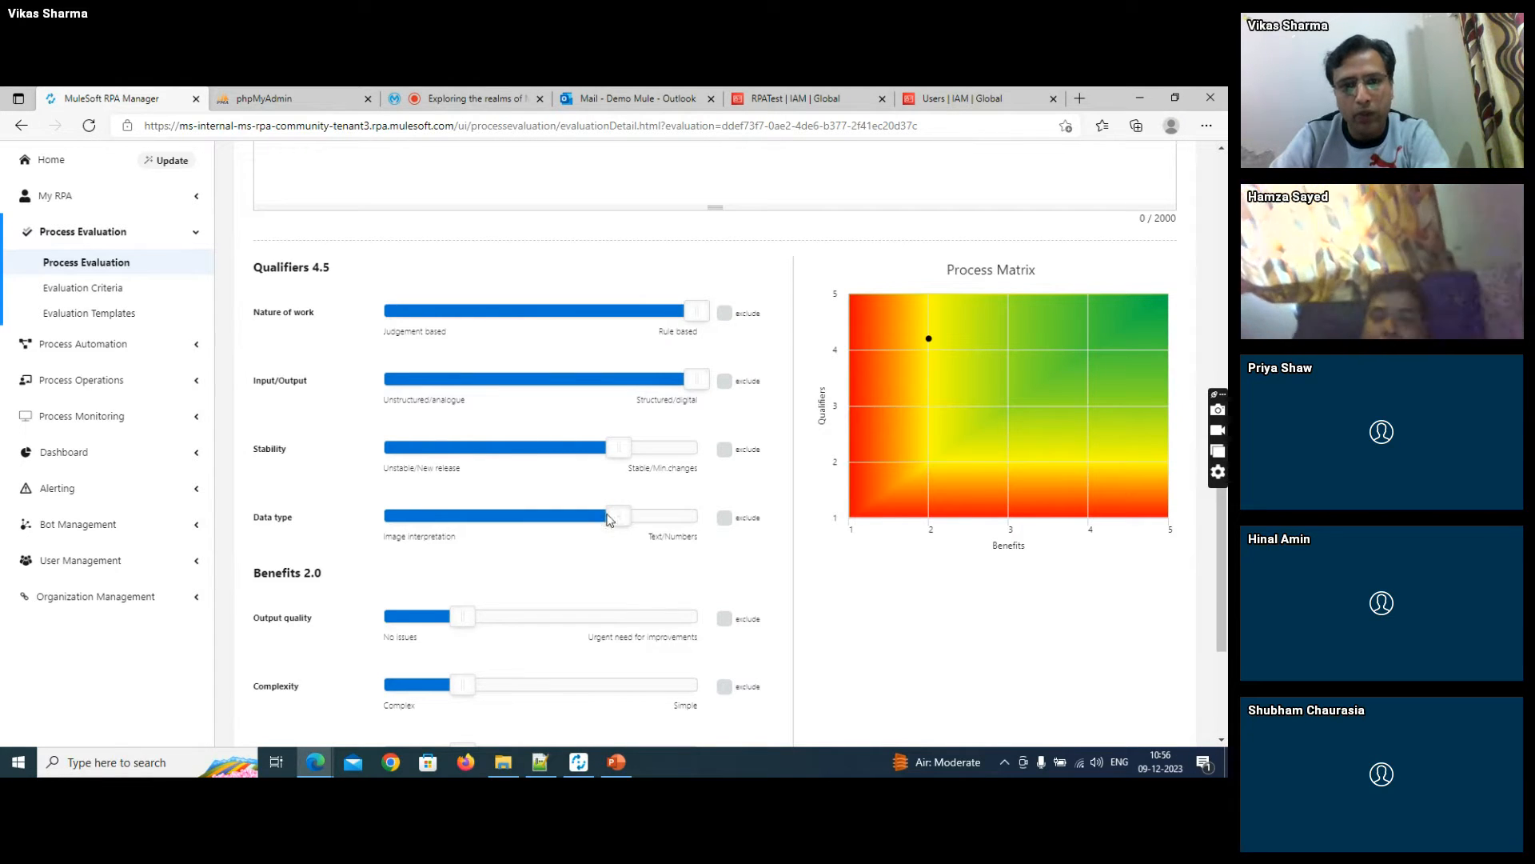
click(680, 516)
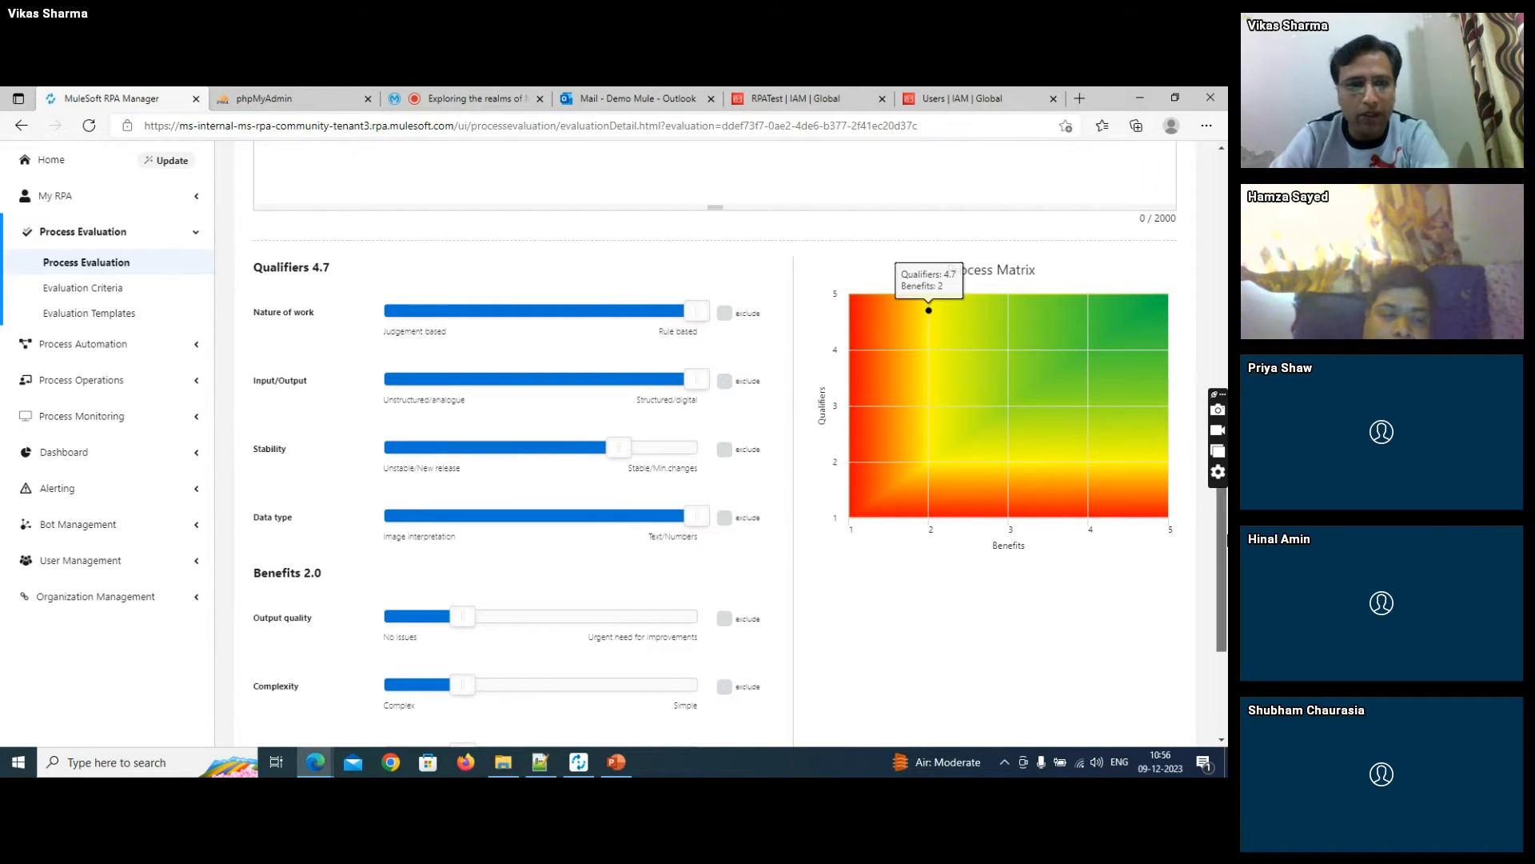
- Rate the Output quality, Complexity and Risk benefits at the middle level of their scales
scroll(1223, 590, down, 1)
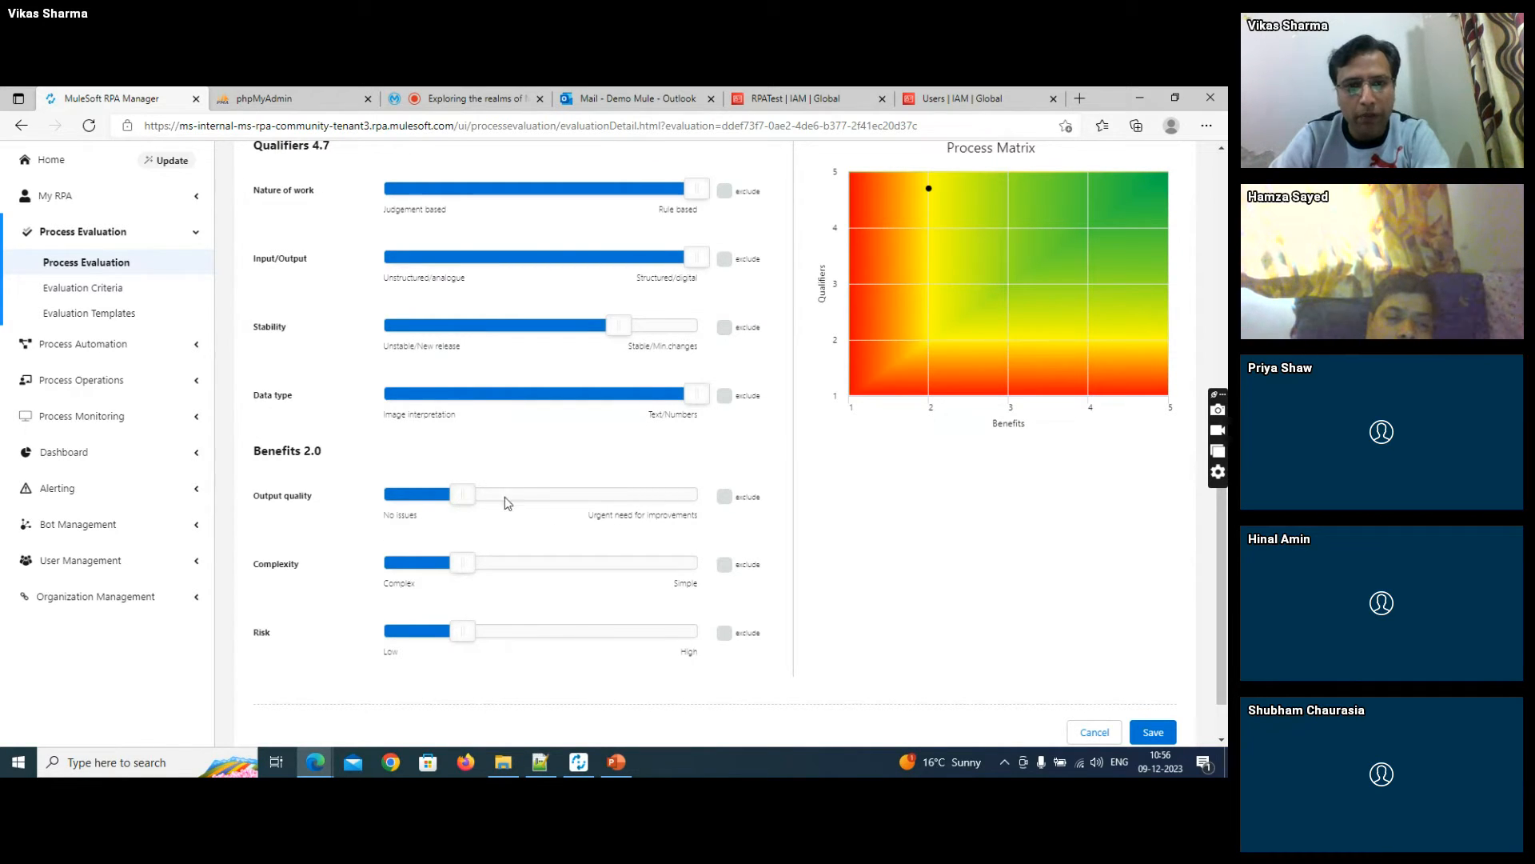
click(538, 499)
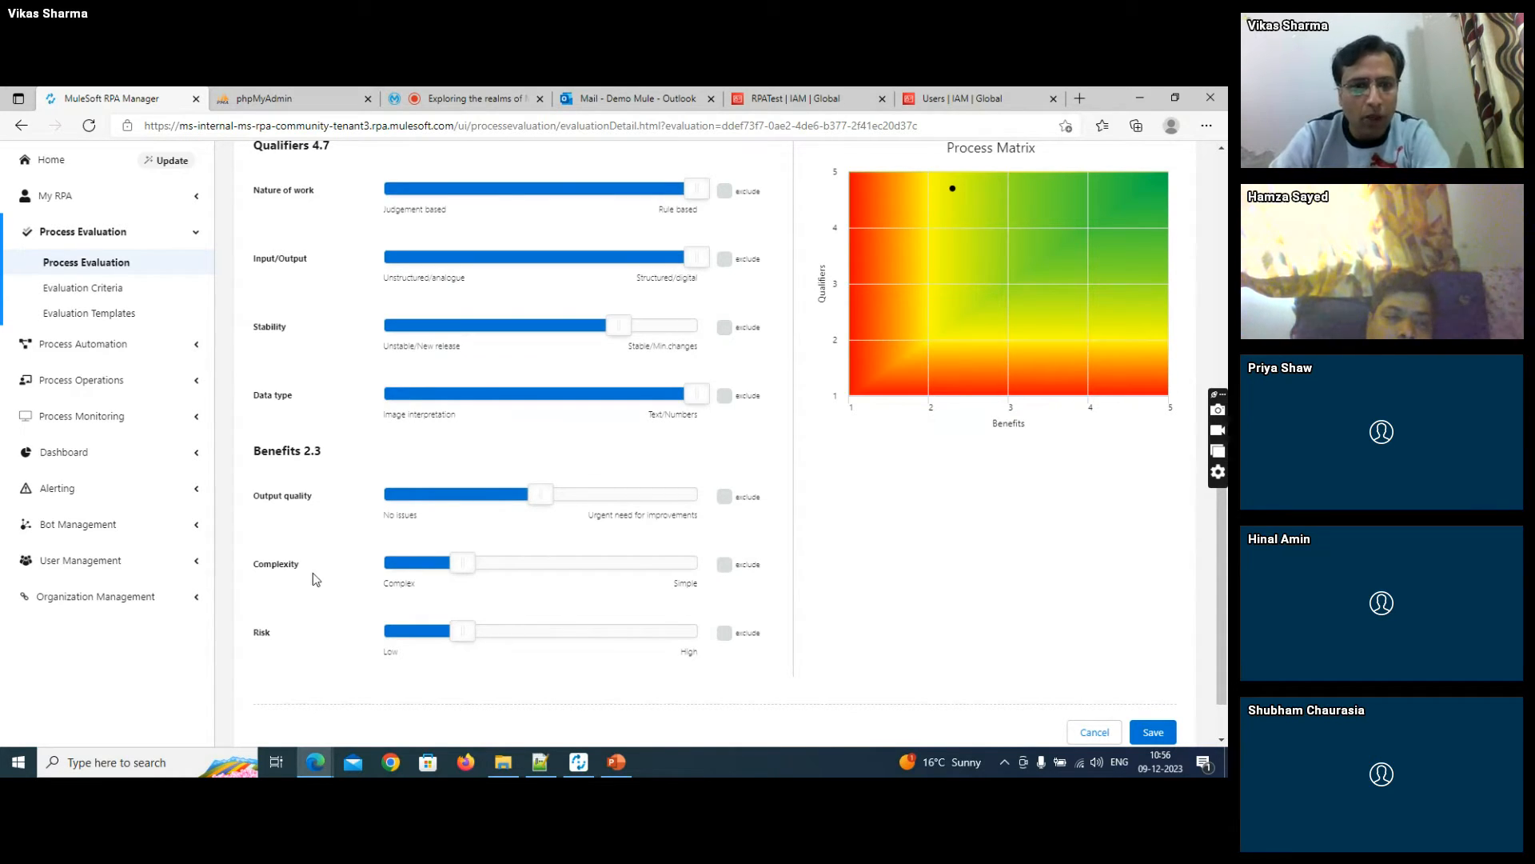
click(533, 565)
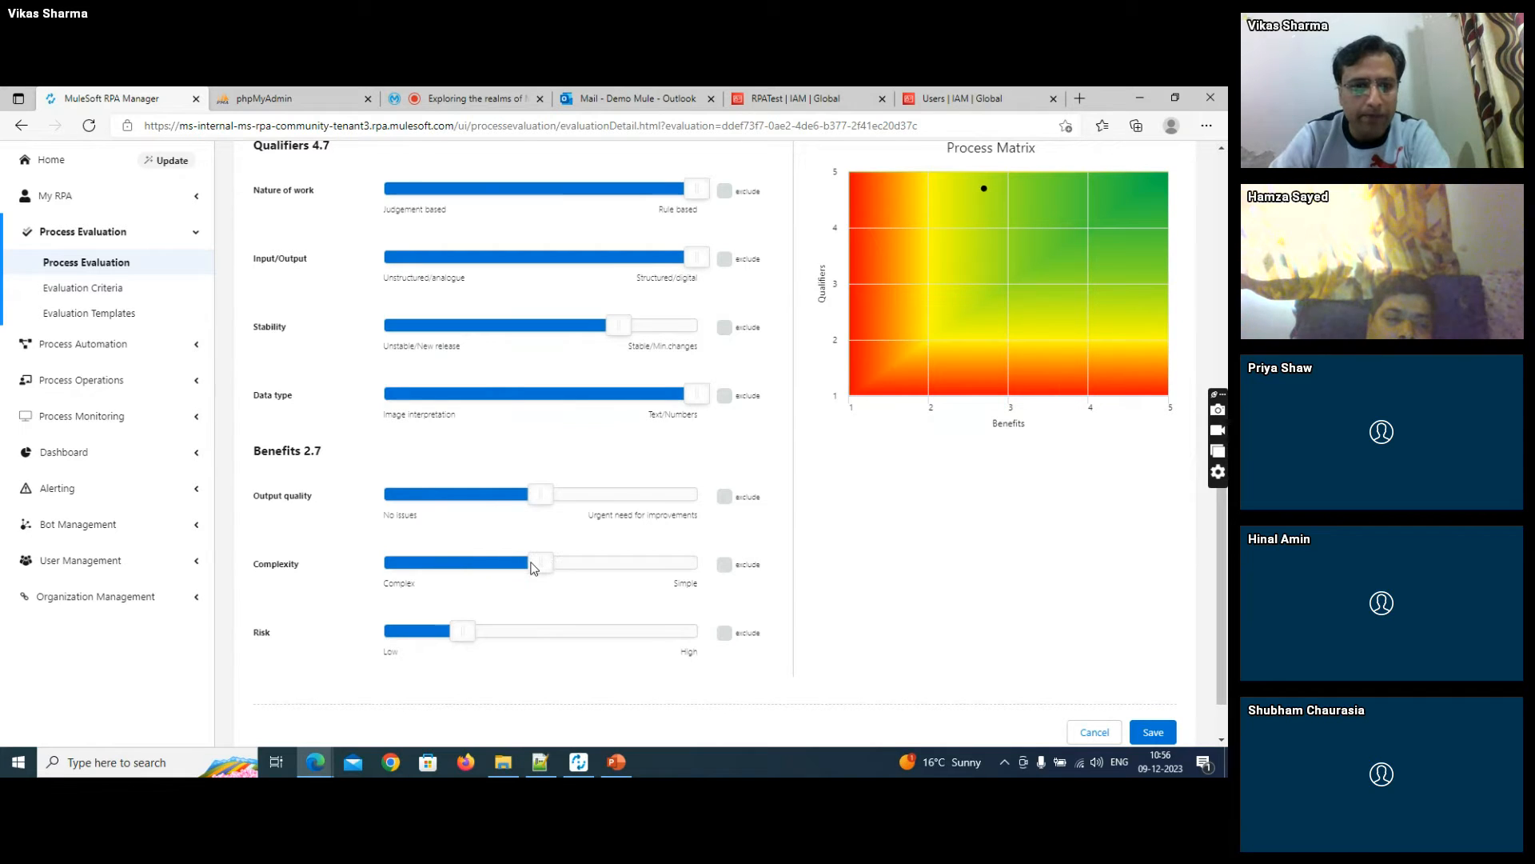
click(528, 634)
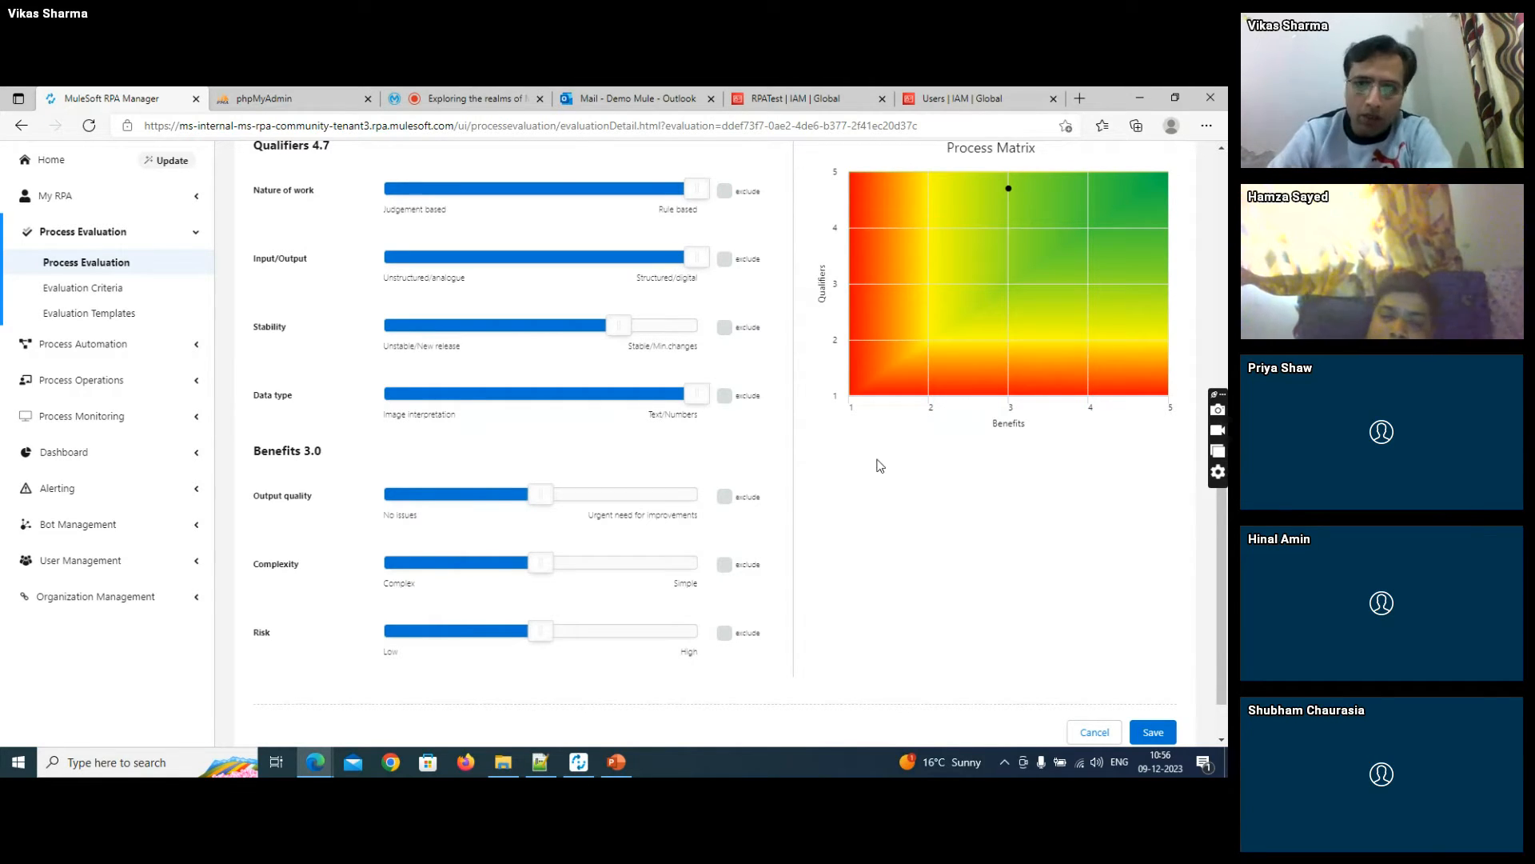
- Check the evaluation's point on the Process Matrix and save the evaluation
drag(1222, 549, 1224, 519)
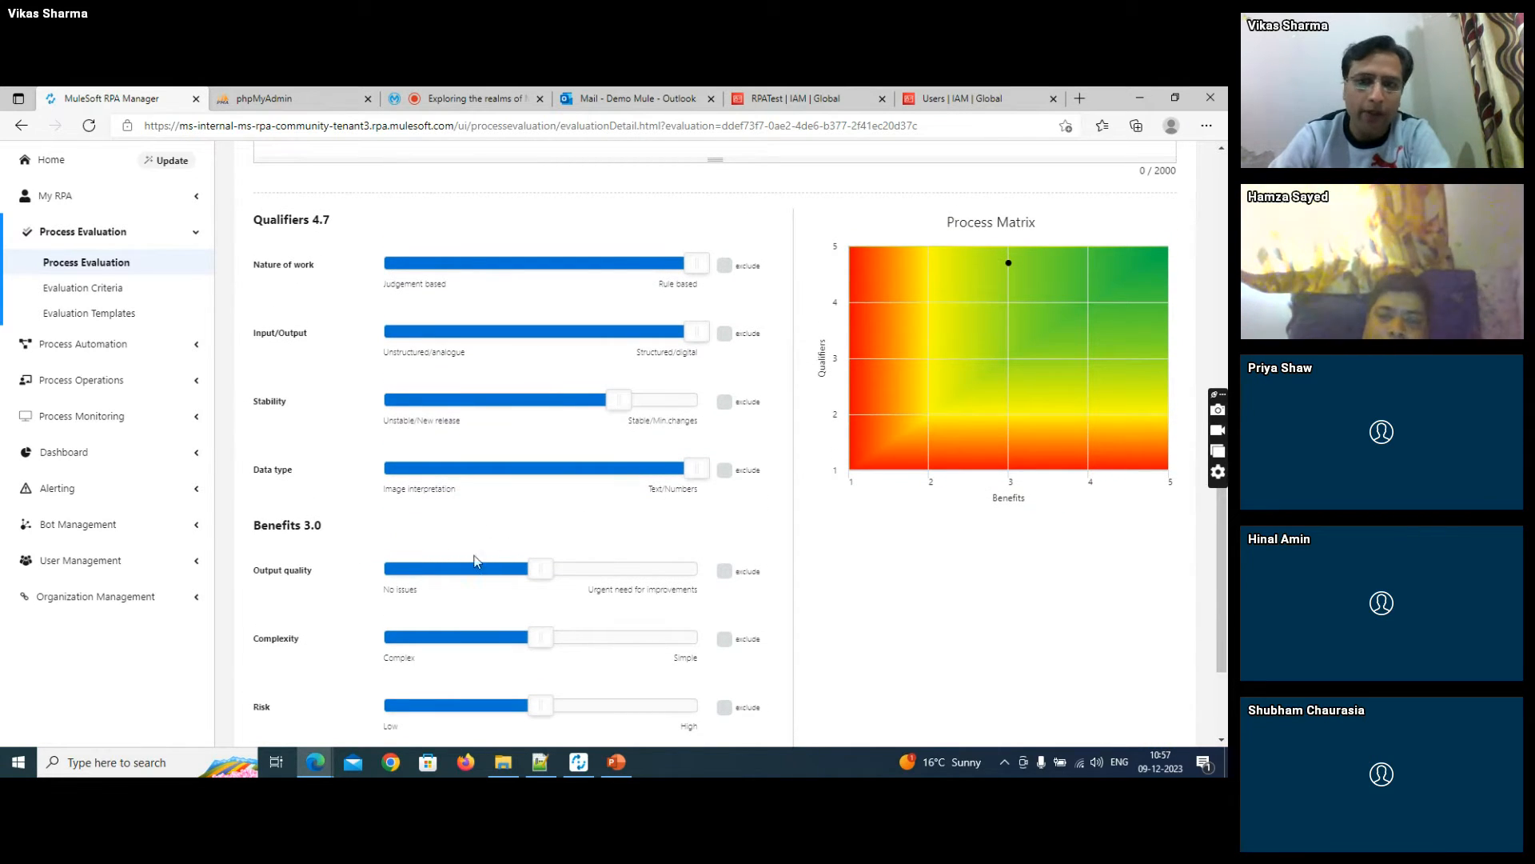
mouse_move(909, 312)
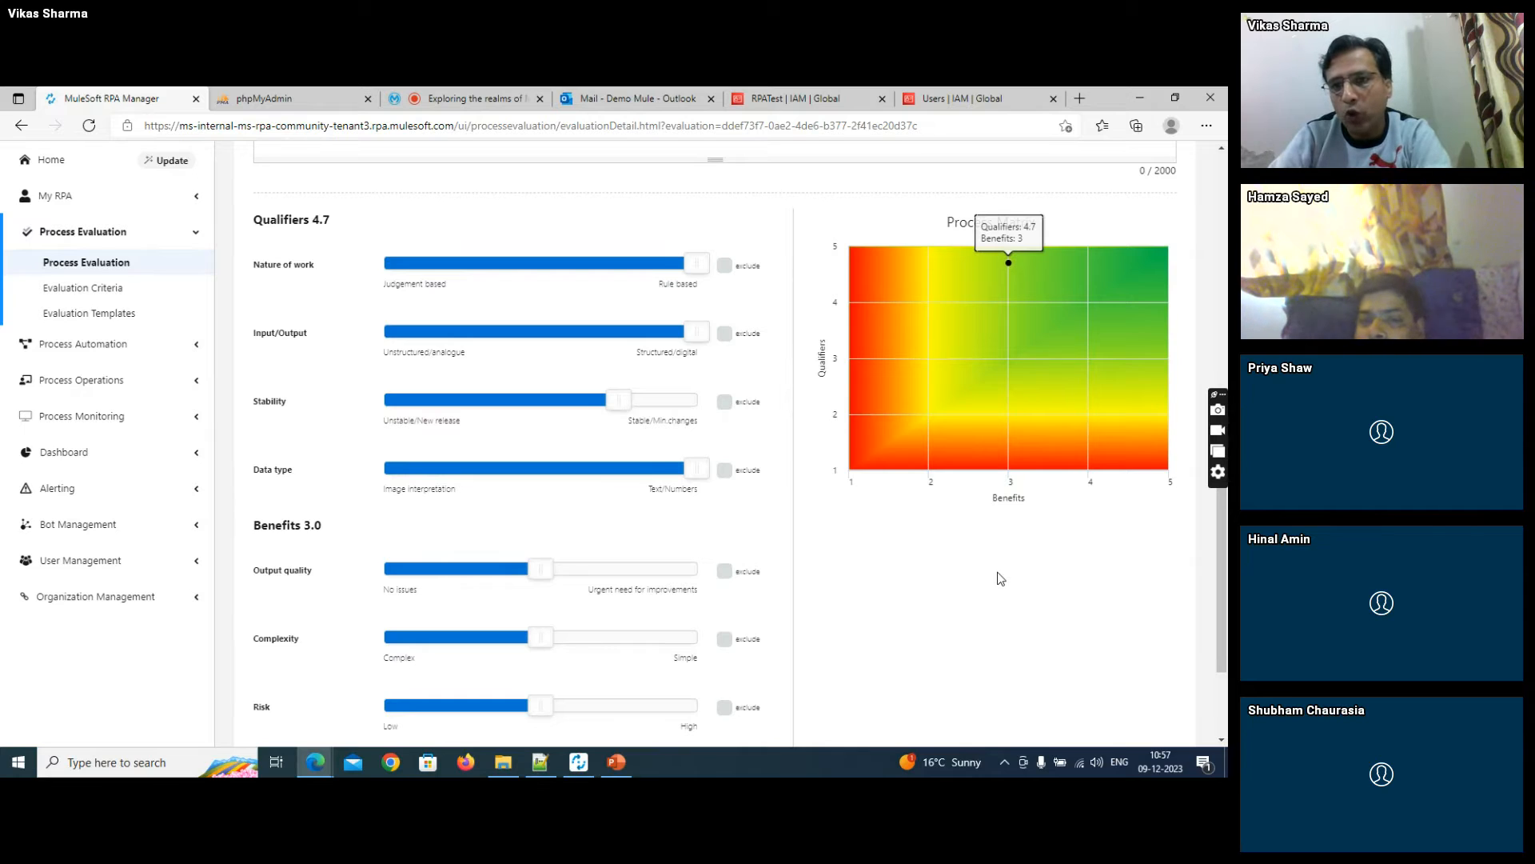
mouse_move(946, 396)
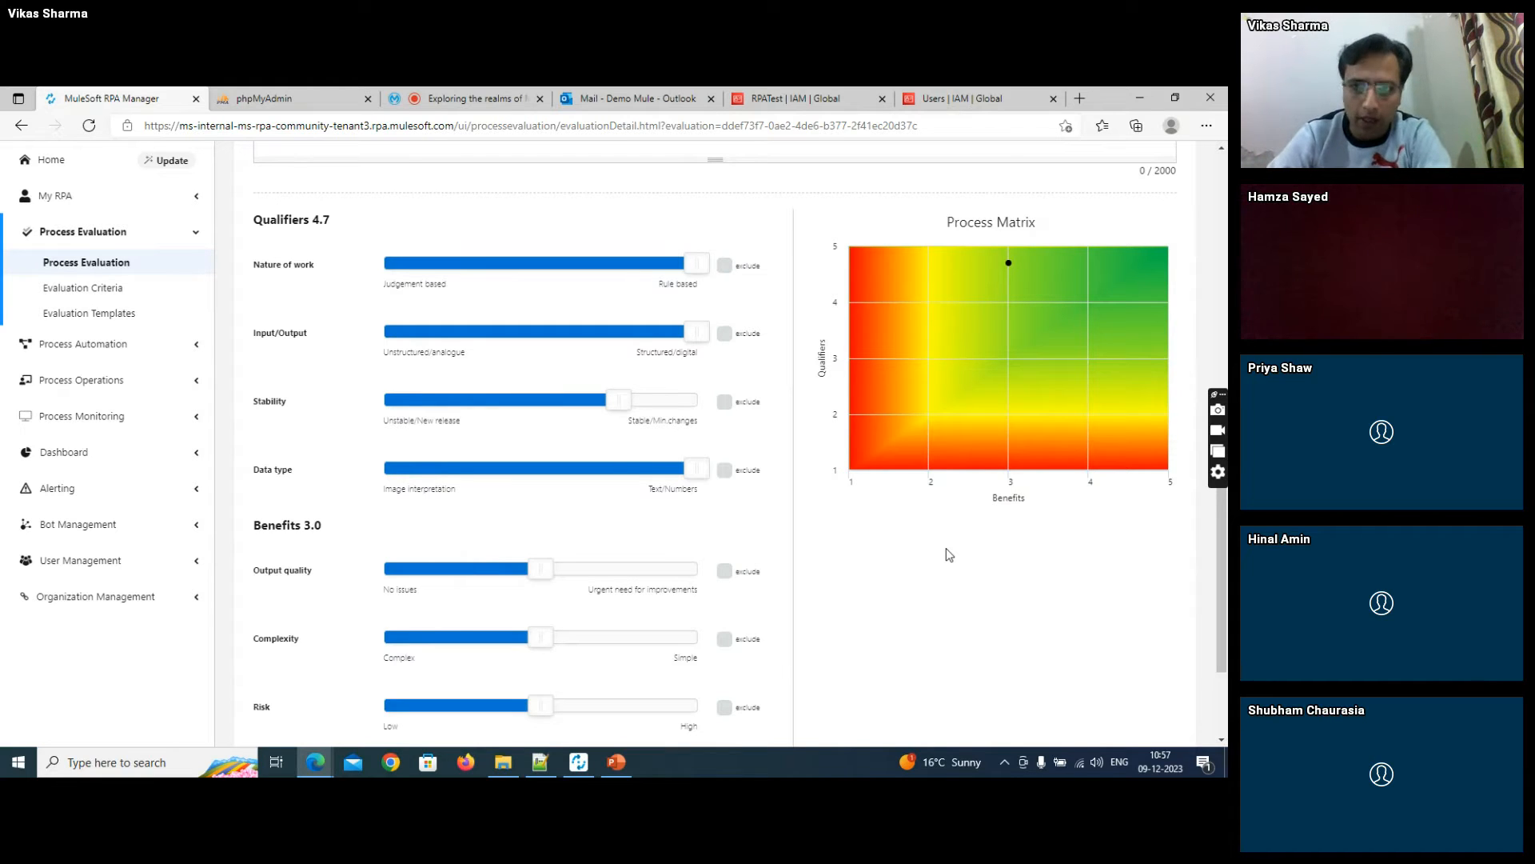
mouse_move(1009, 262)
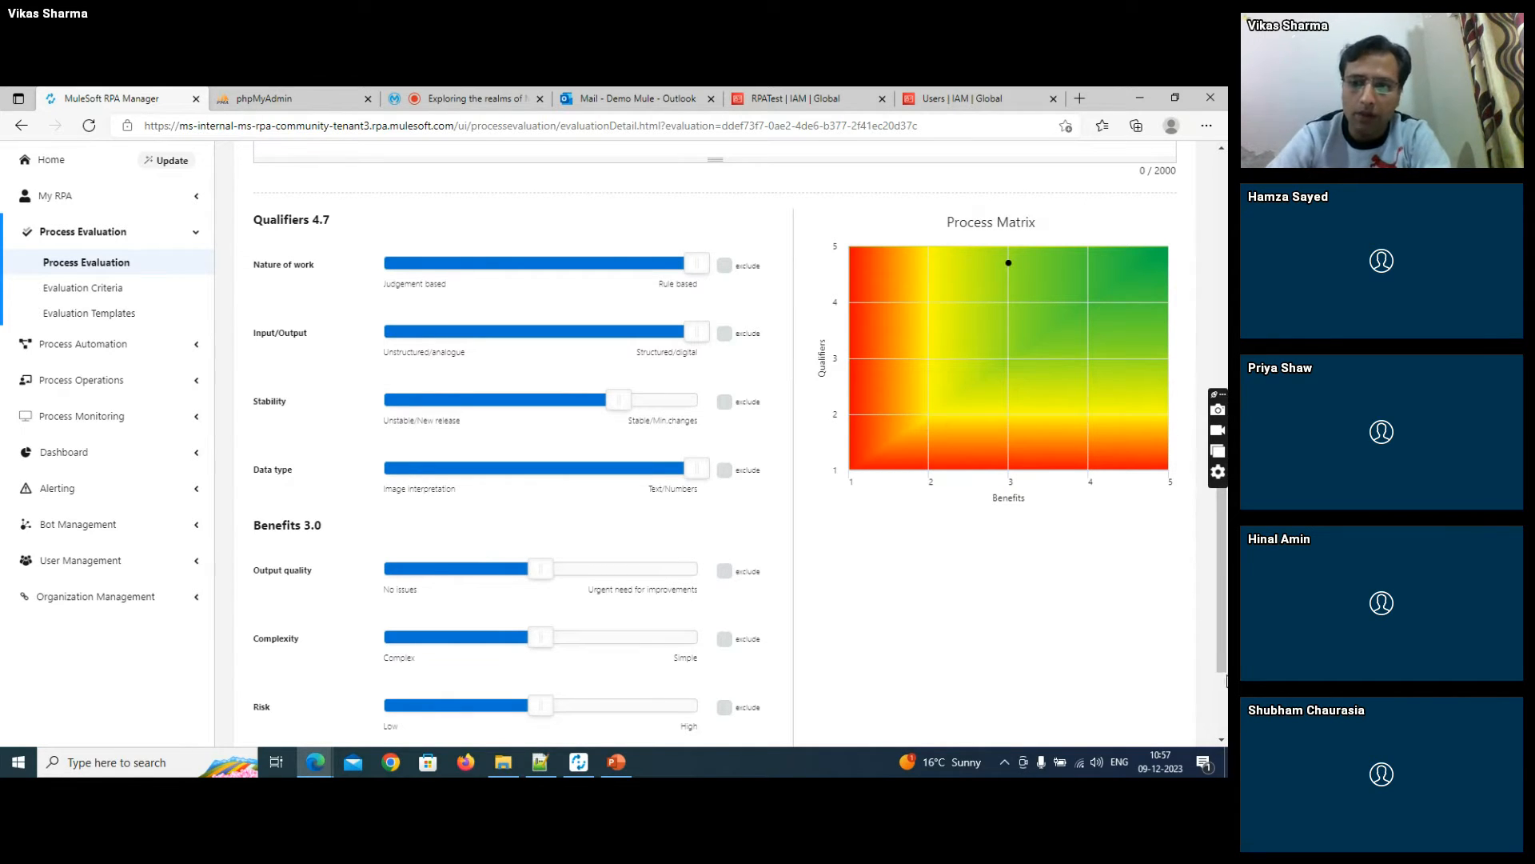
scroll(970, 562, down, 3)
click(1155, 668)
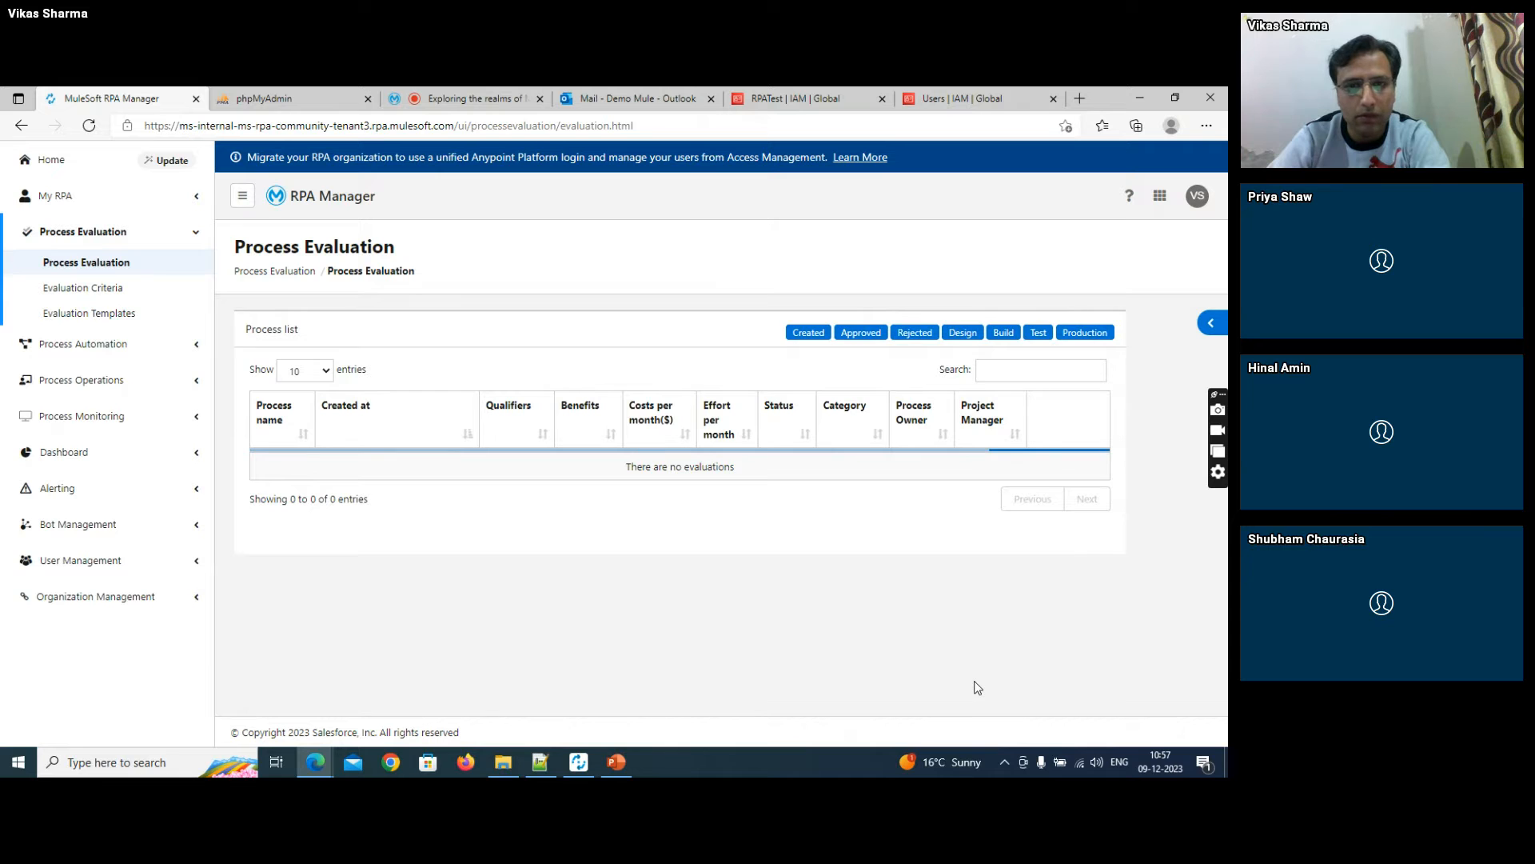
- Approve the "Automating Invoice Feed" evaluation as a project, assigning the process owner's account as project manager
scroll(938, 668, down, 6)
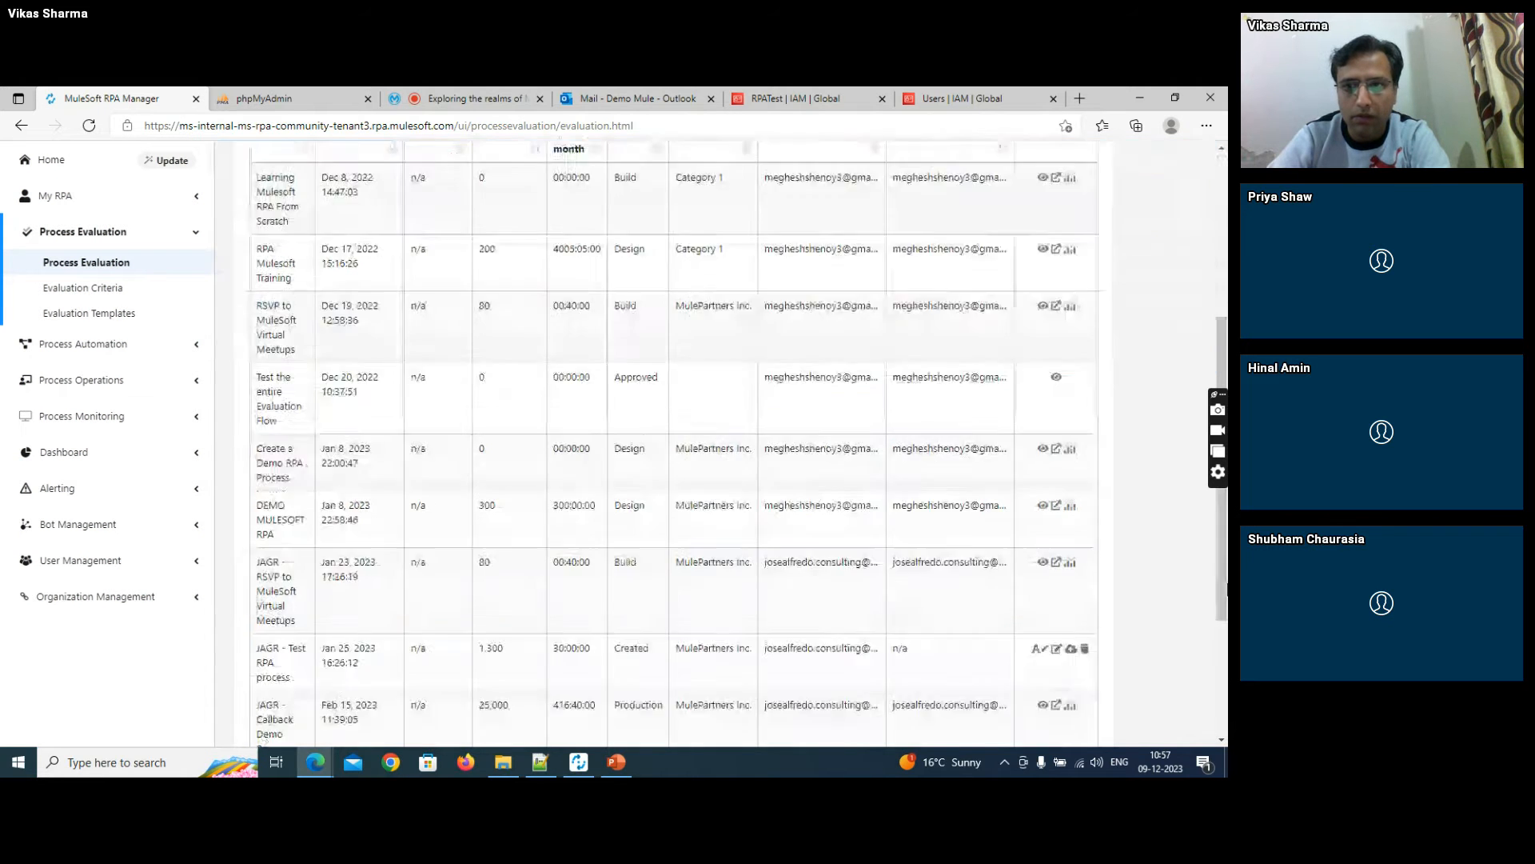
click(1036, 662)
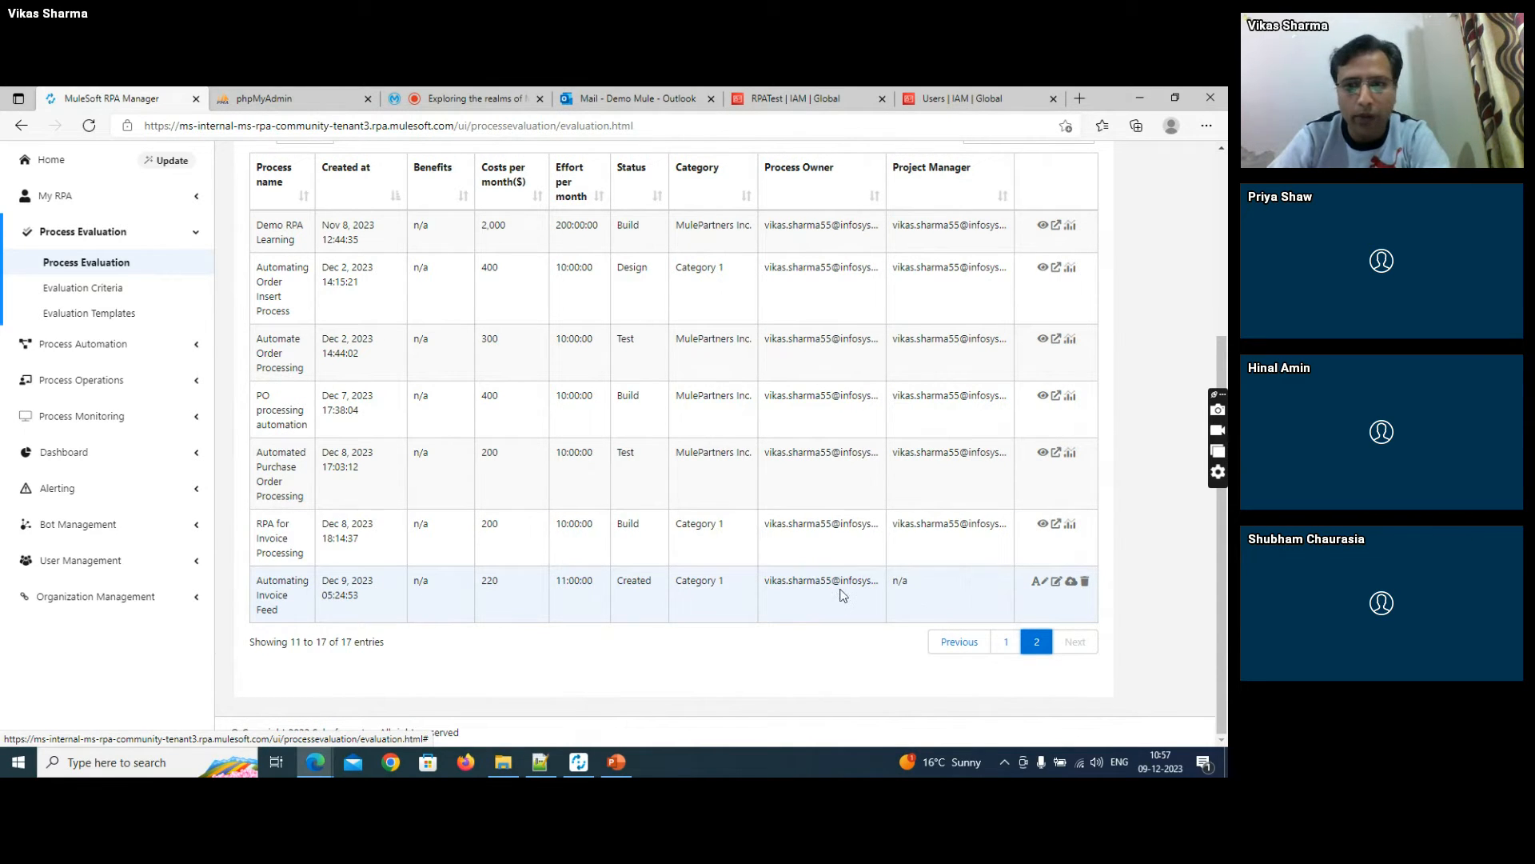
click(1072, 582)
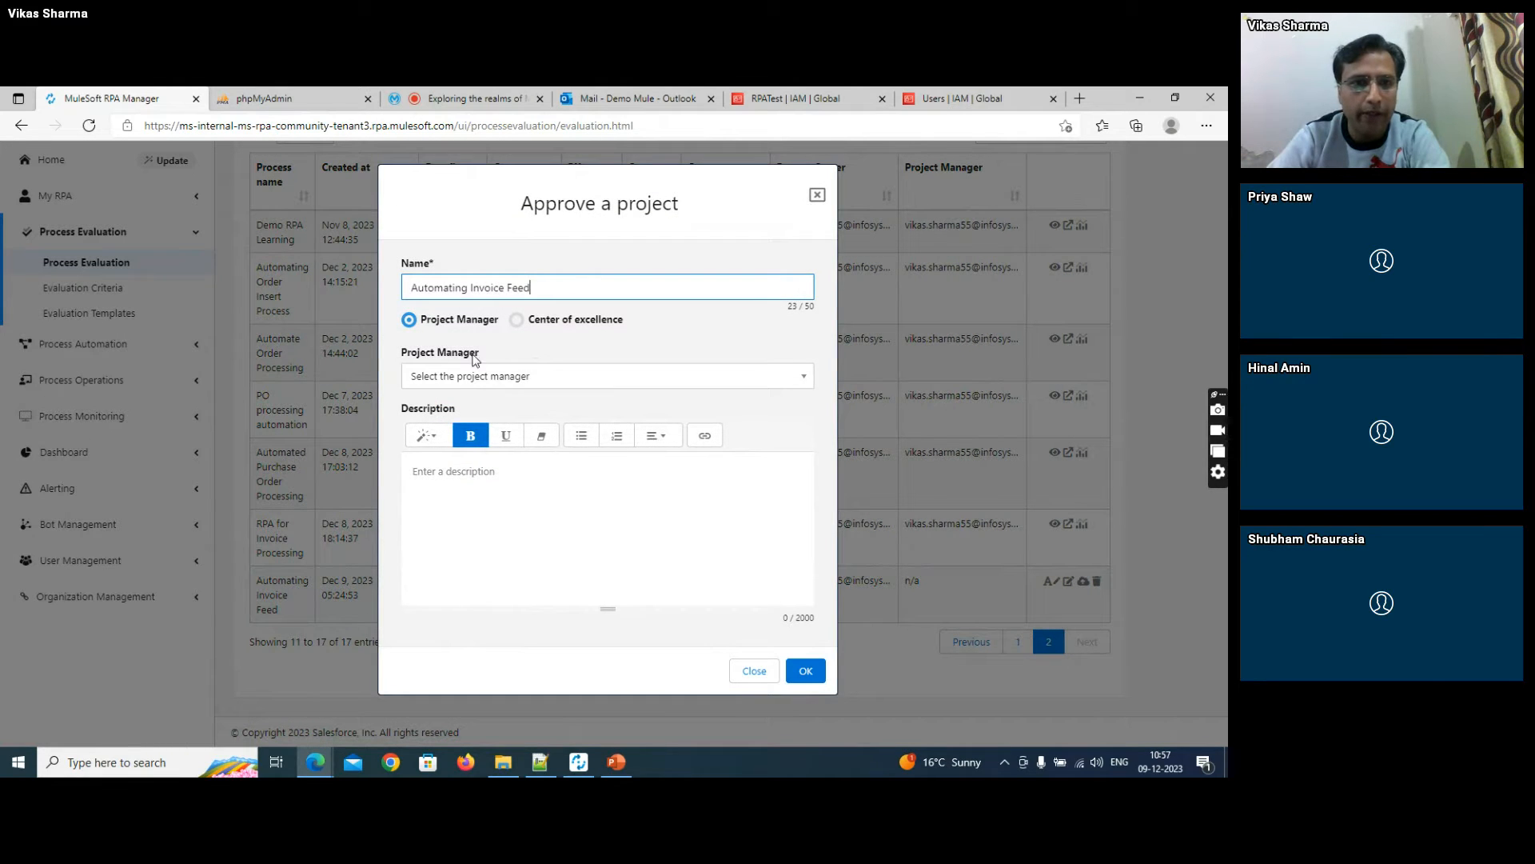
click(535, 377)
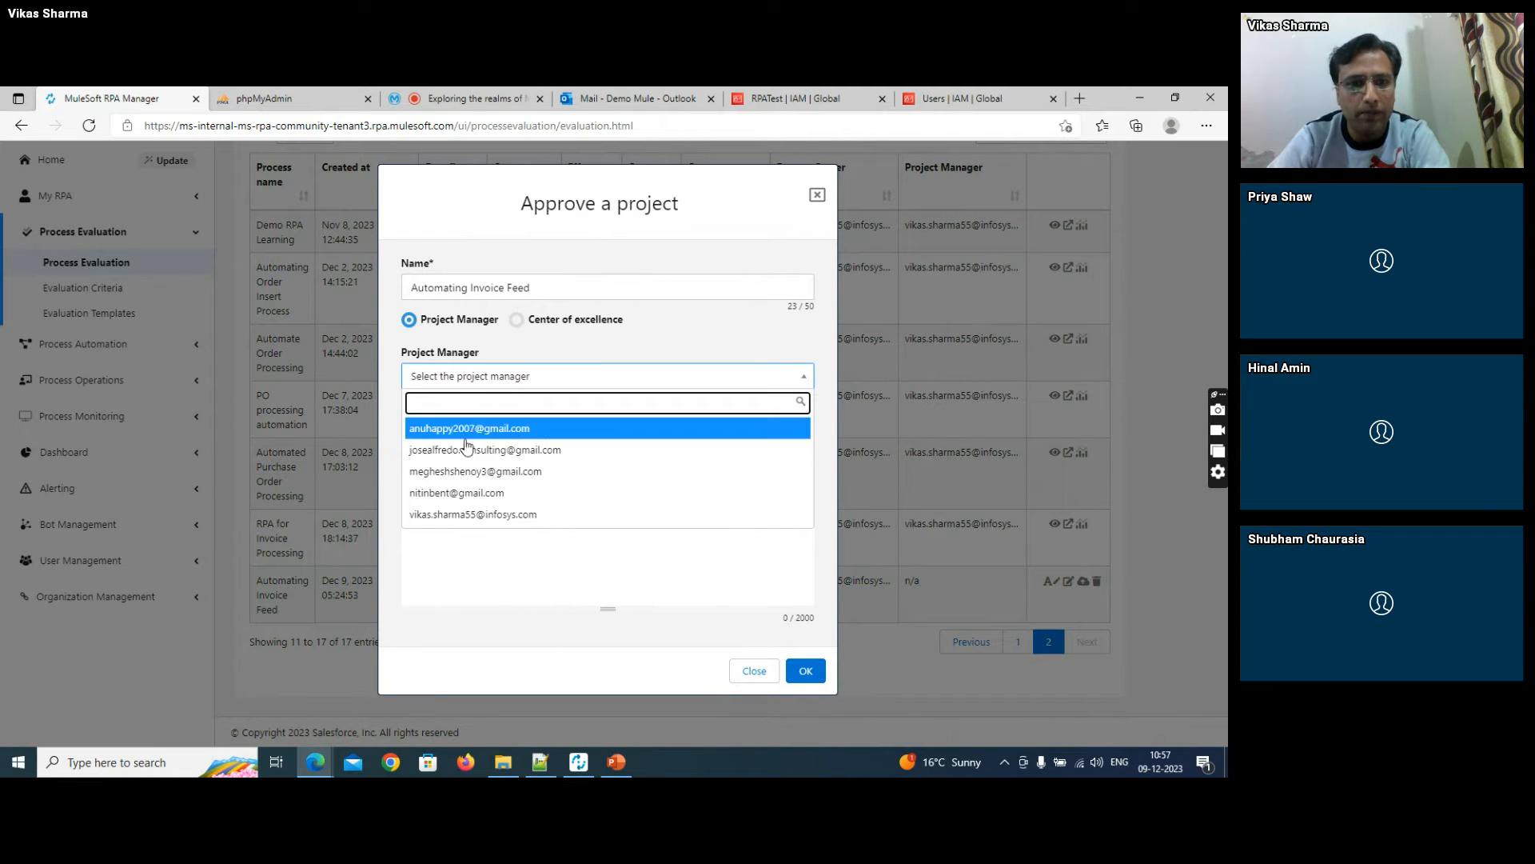
click(466, 518)
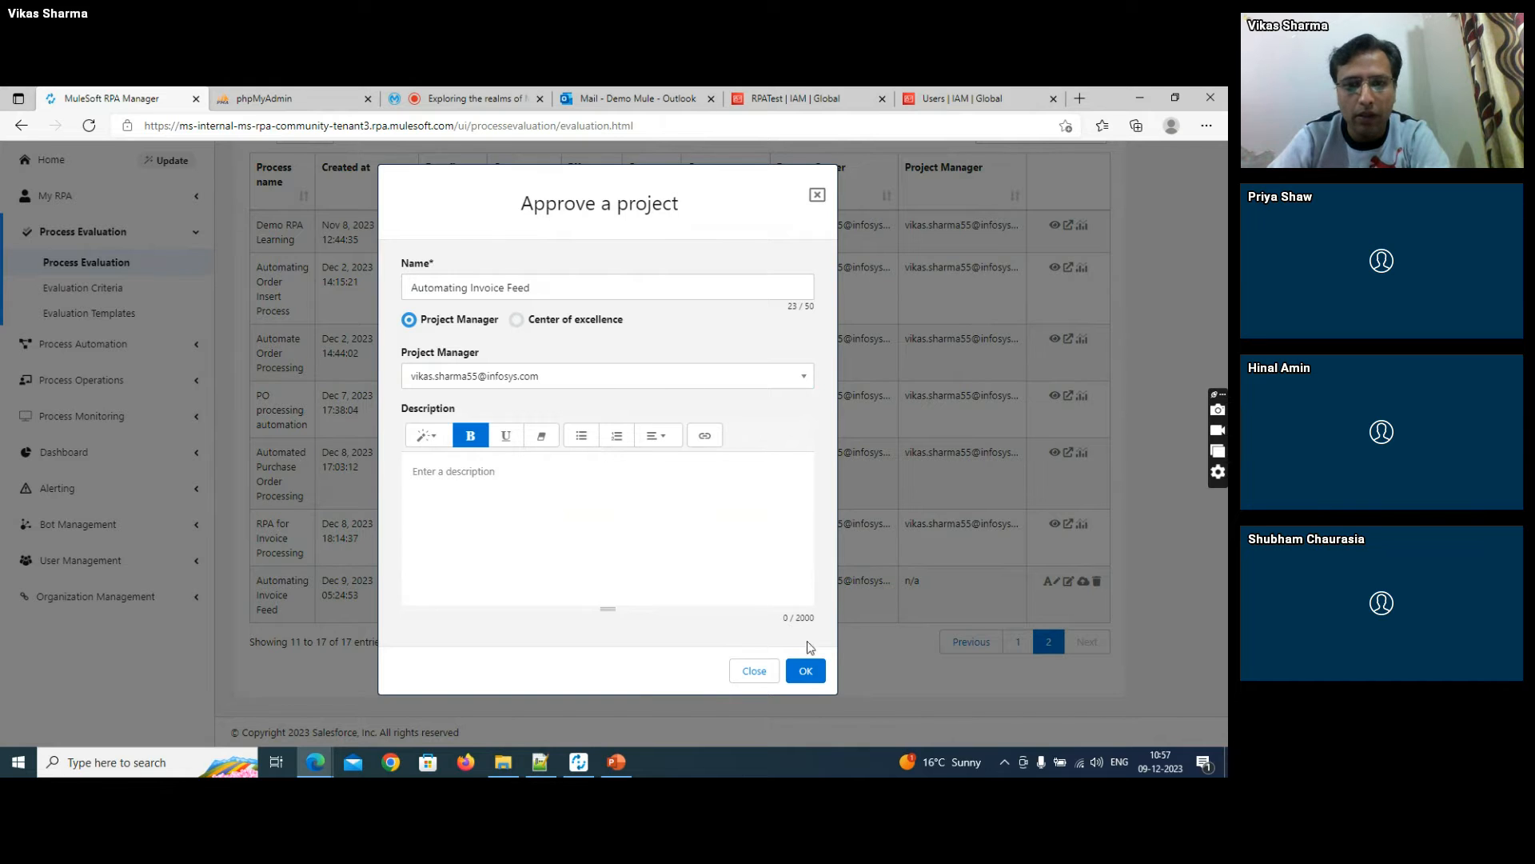
click(805, 670)
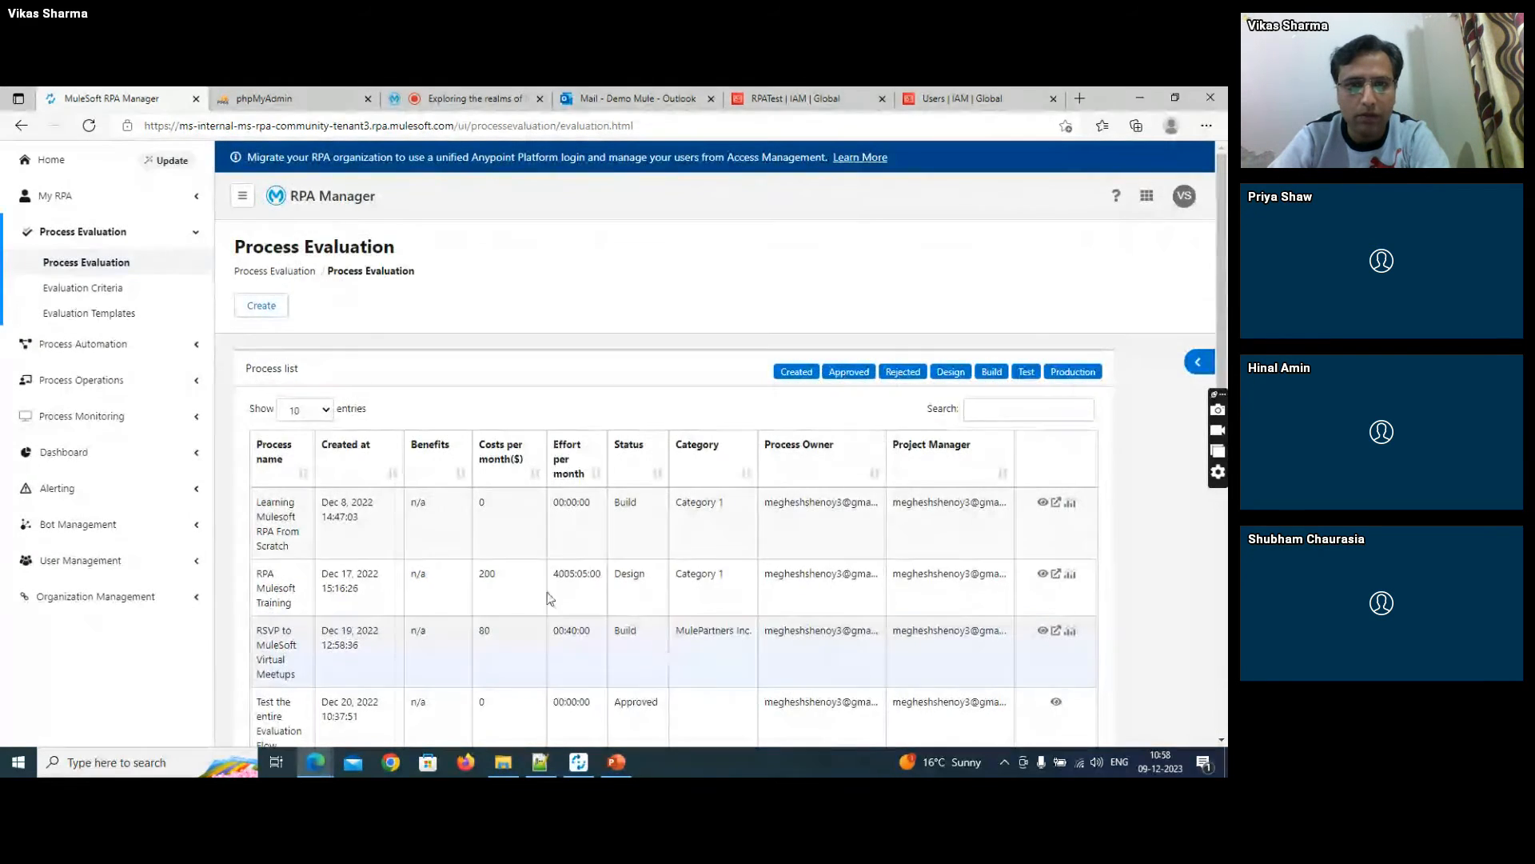
- Start the automation of the approved "Automating Invoice Feed" process from the personal backlog
click(113, 197)
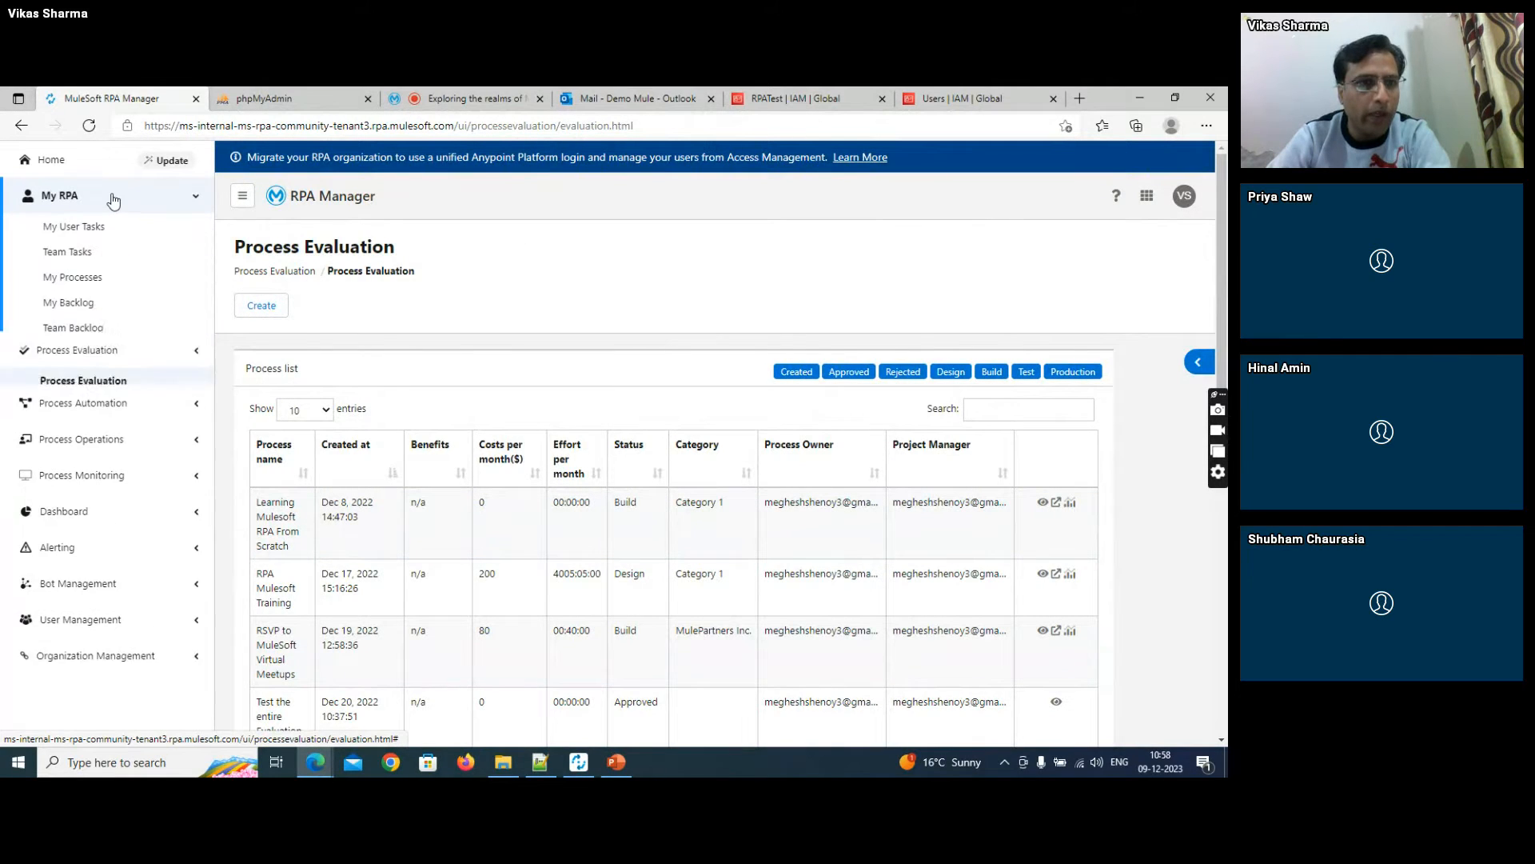
click(77, 304)
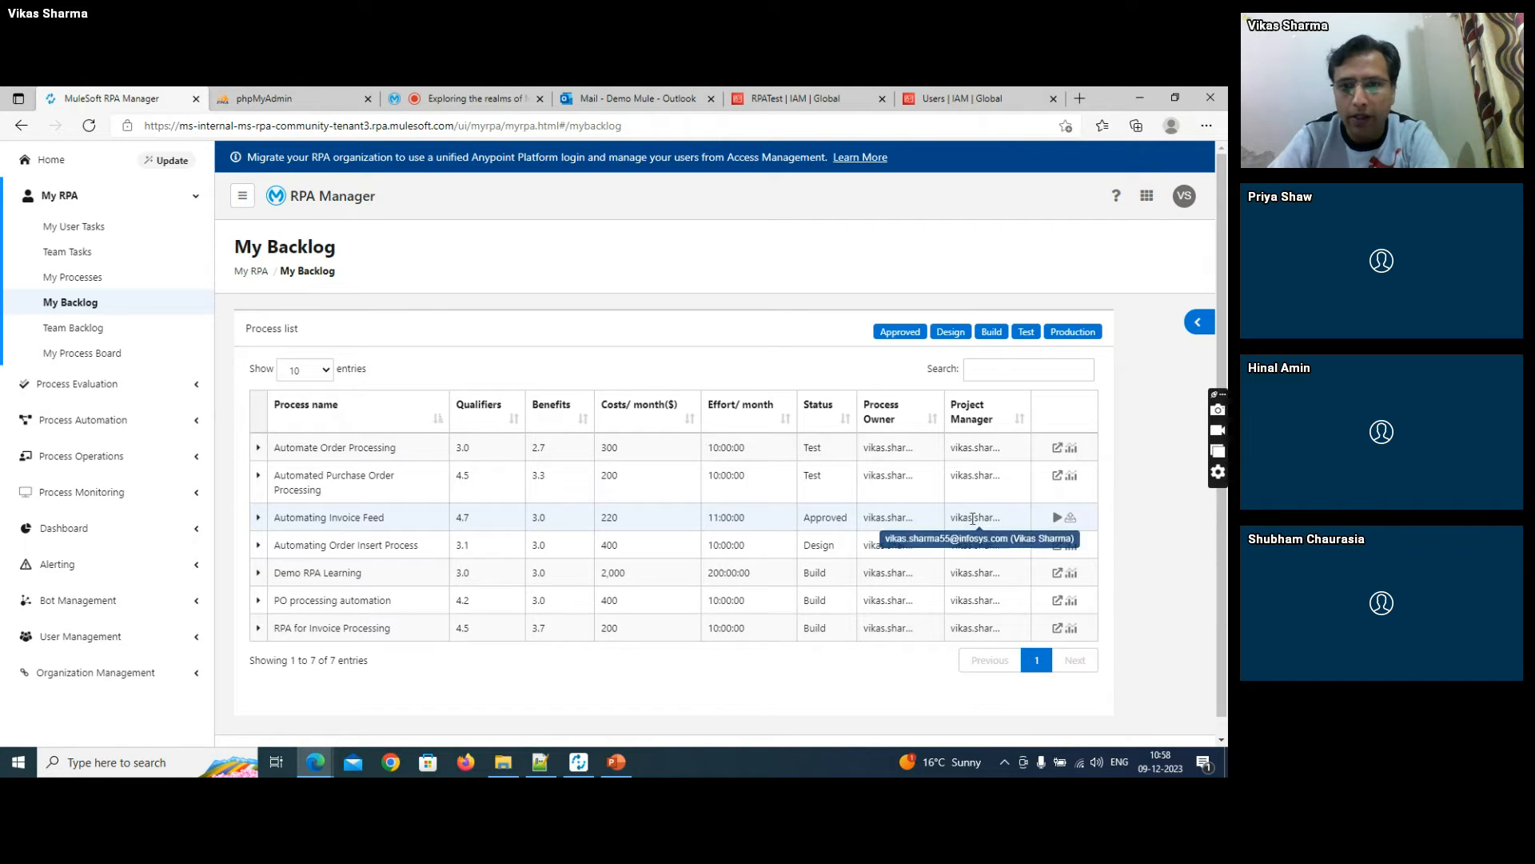
click(1057, 519)
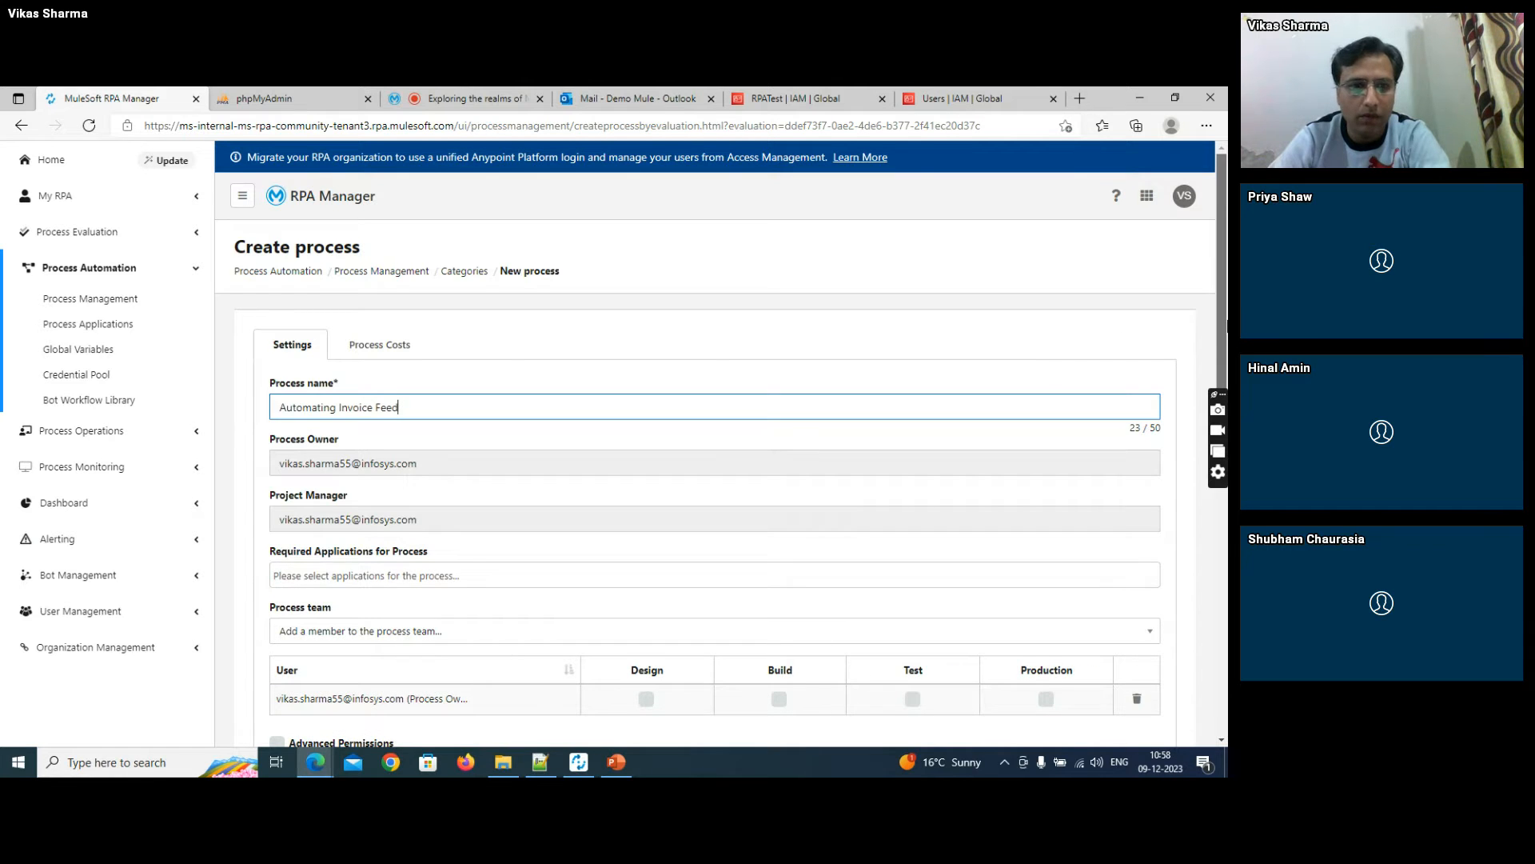
- Add Google Chrome as a required application for the new process
scroll(1223, 319, down, 2)
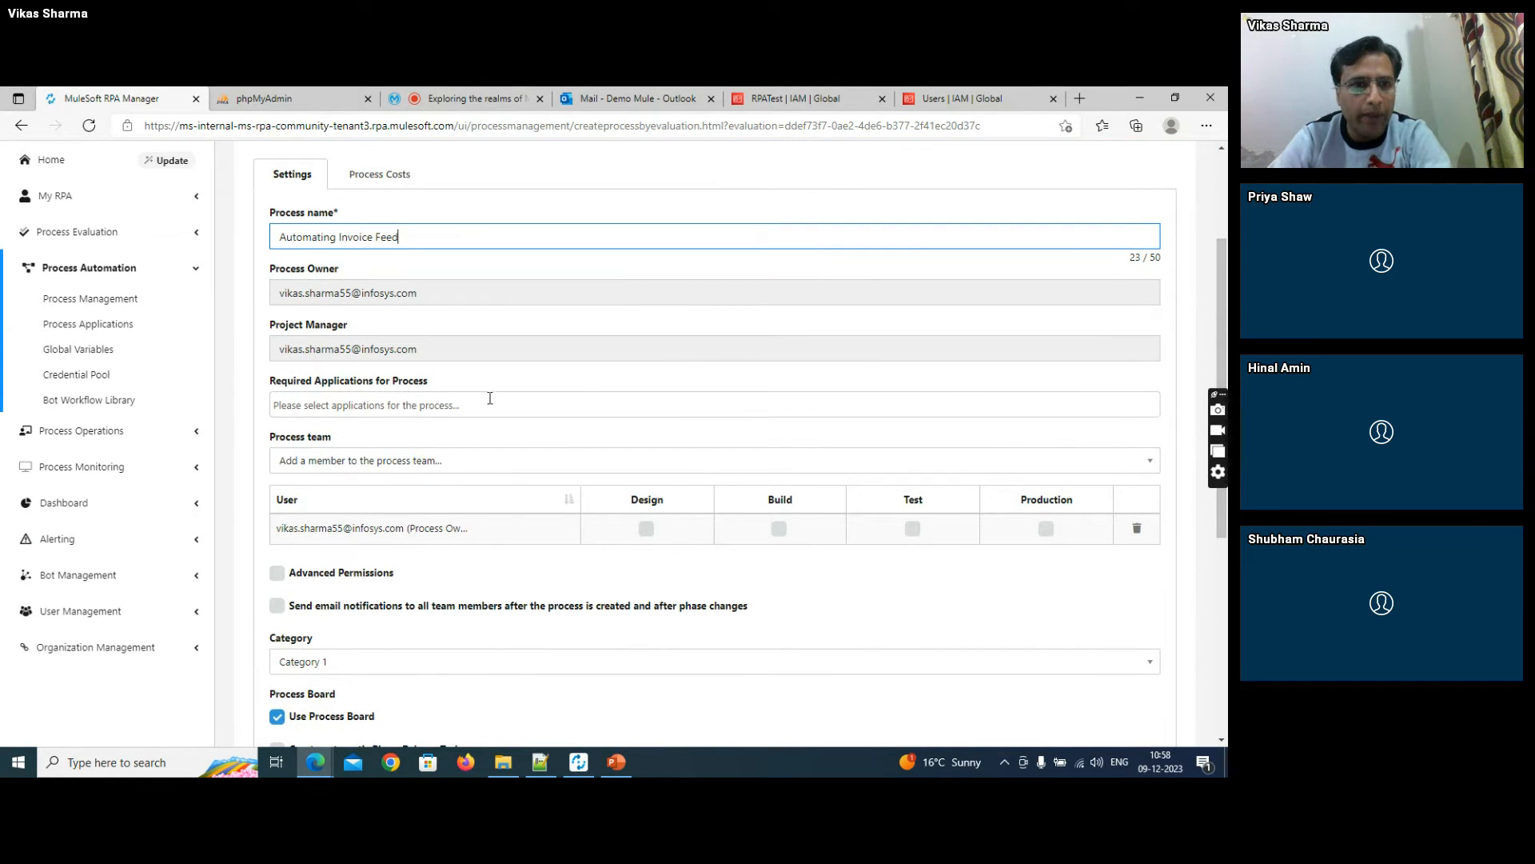
click(431, 407)
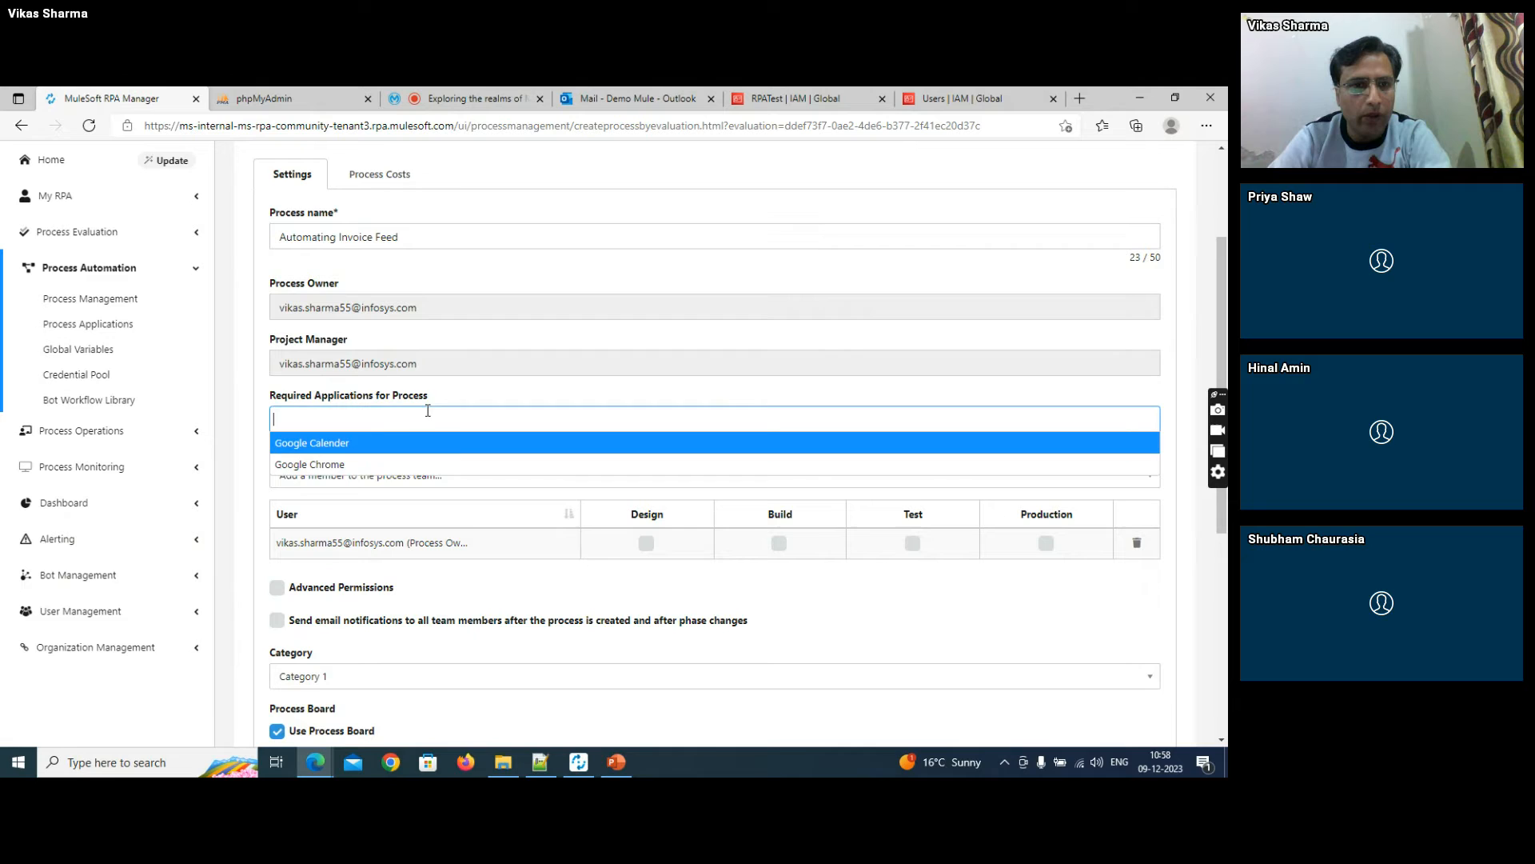
click(366, 458)
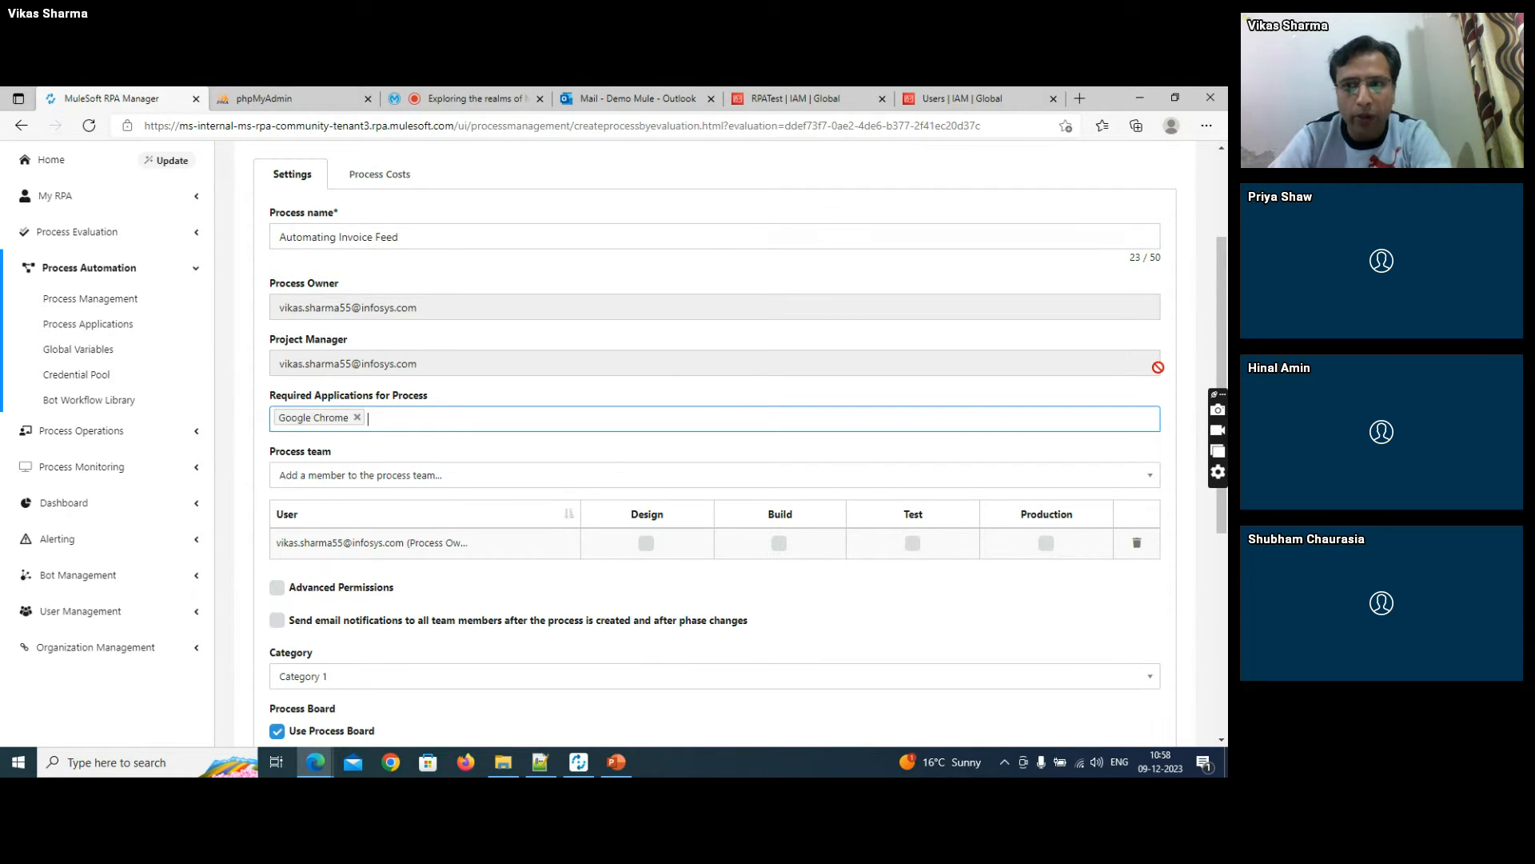
- Enable Advanced Permissions and grant the process owner every phase and release permission, from Design through Production
scroll(1222, 336, down, 1)
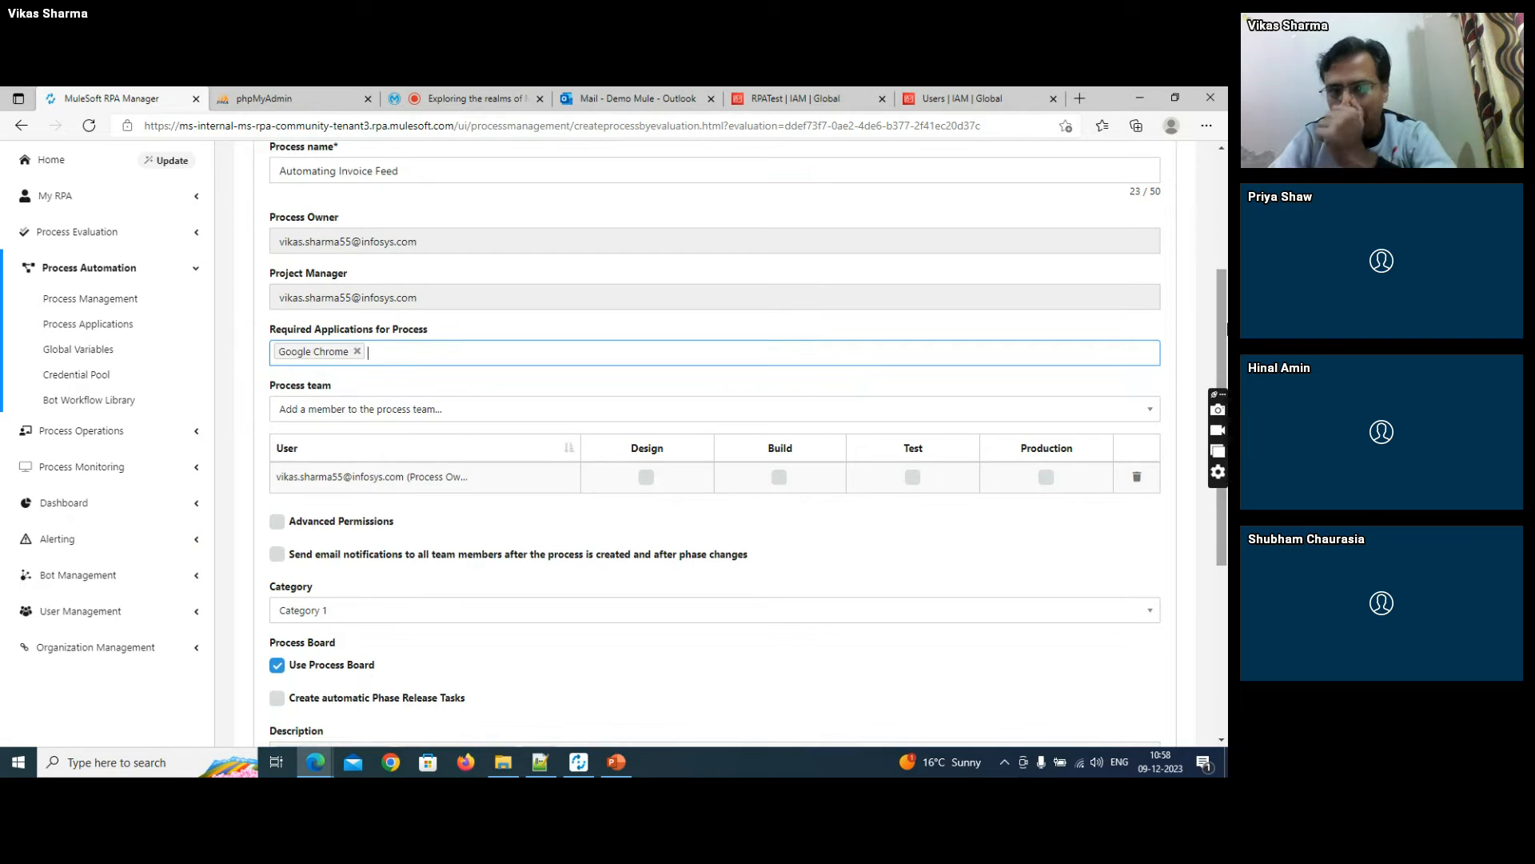
click(276, 521)
click(521, 491)
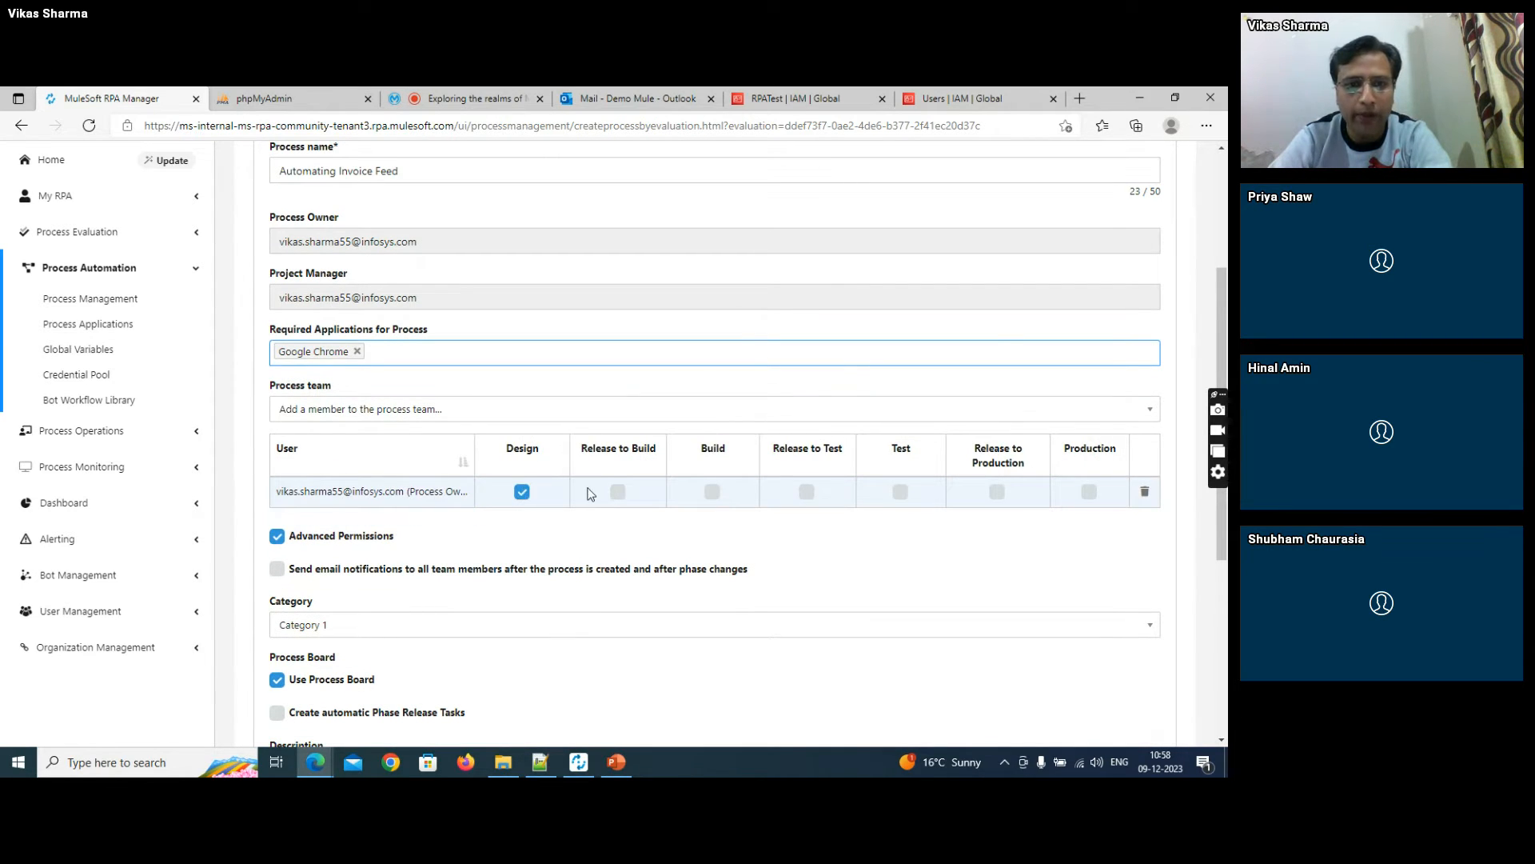
click(618, 492)
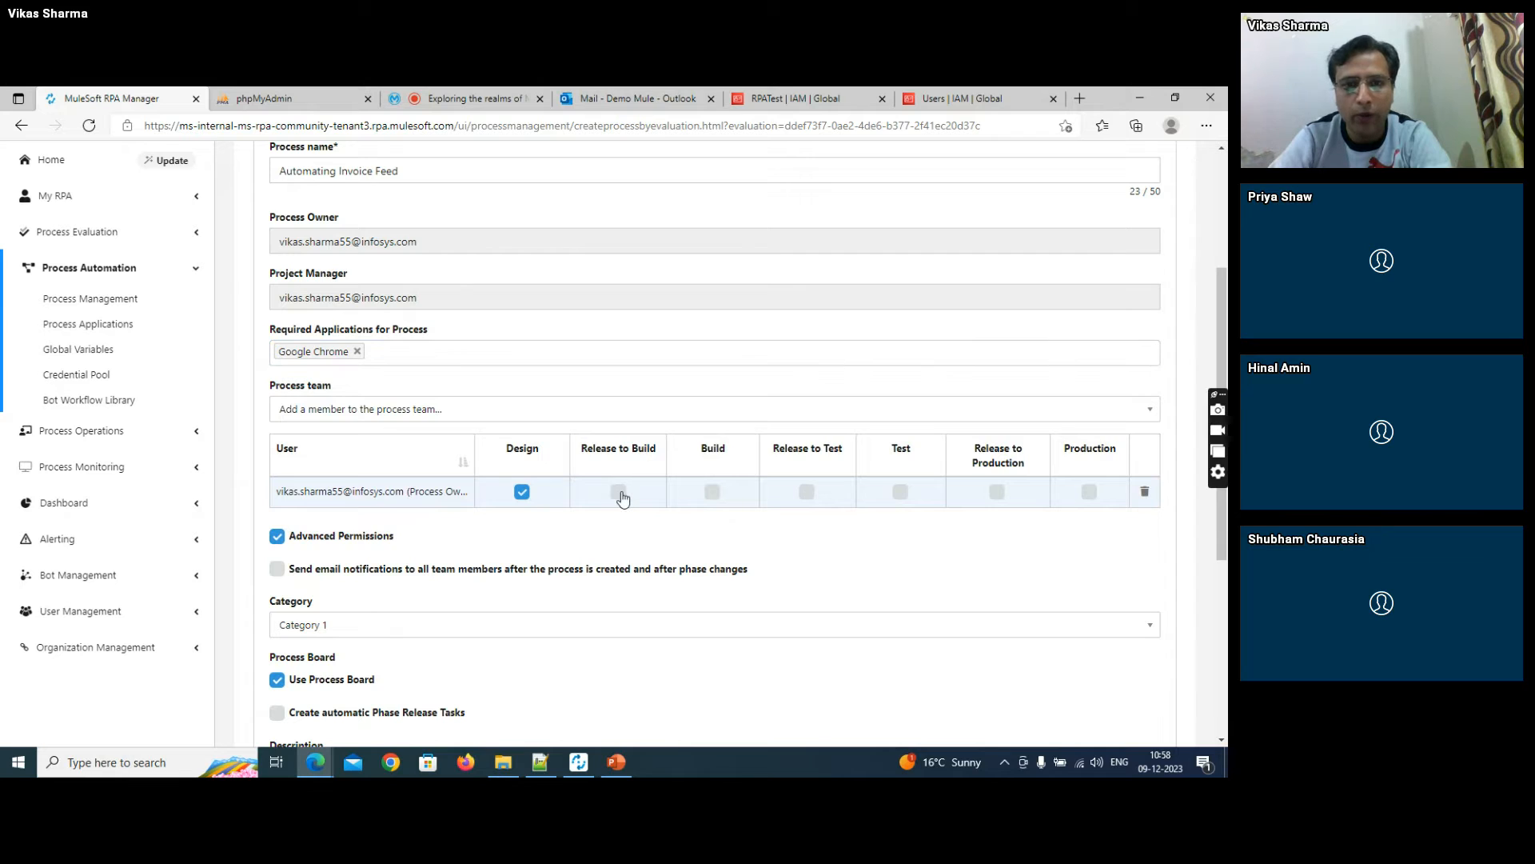
click(712, 491)
click(808, 492)
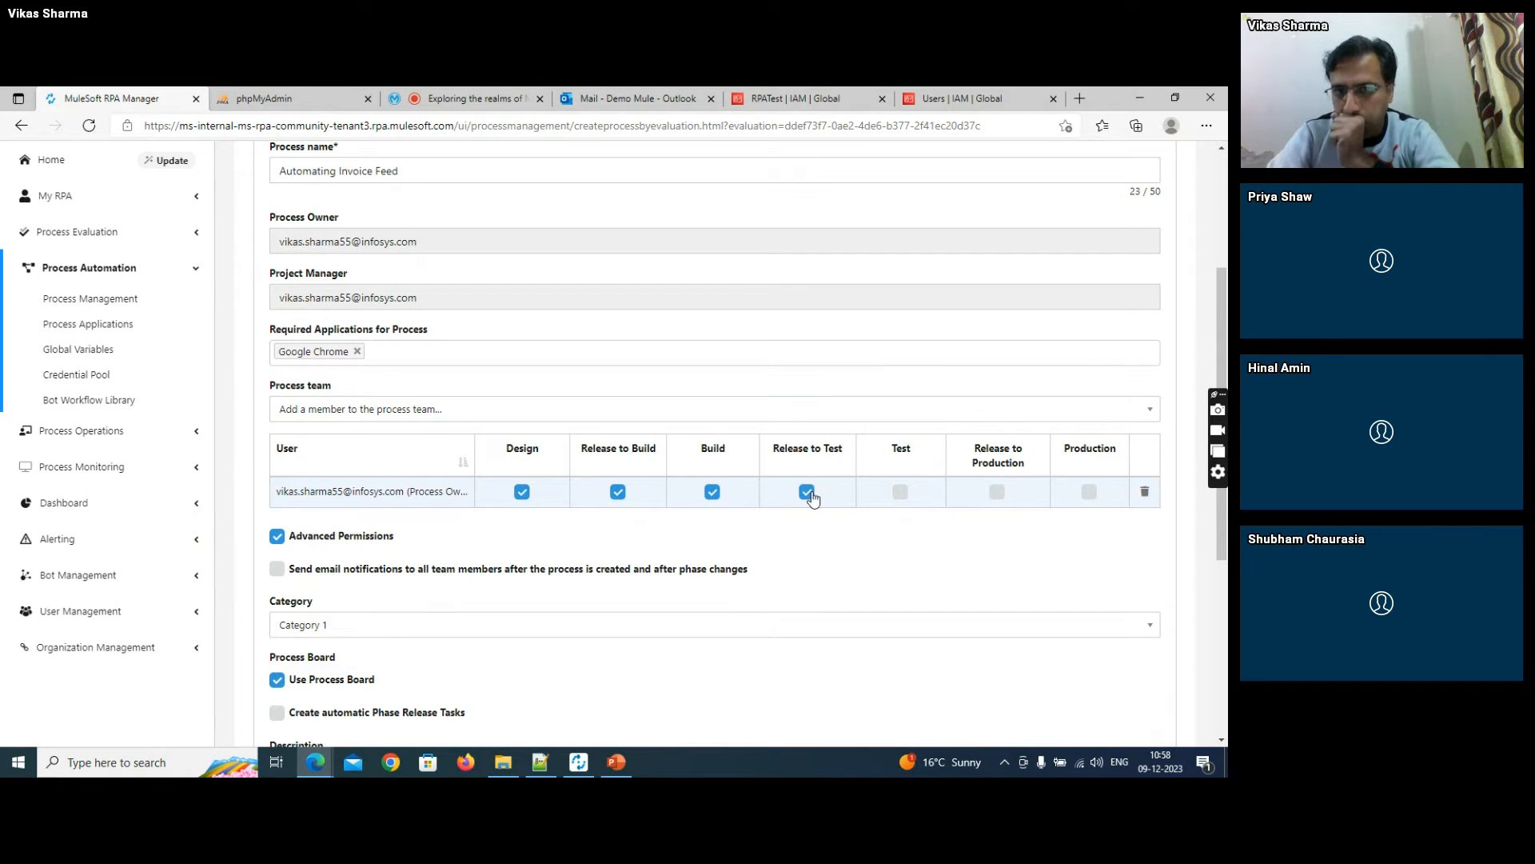
click(901, 492)
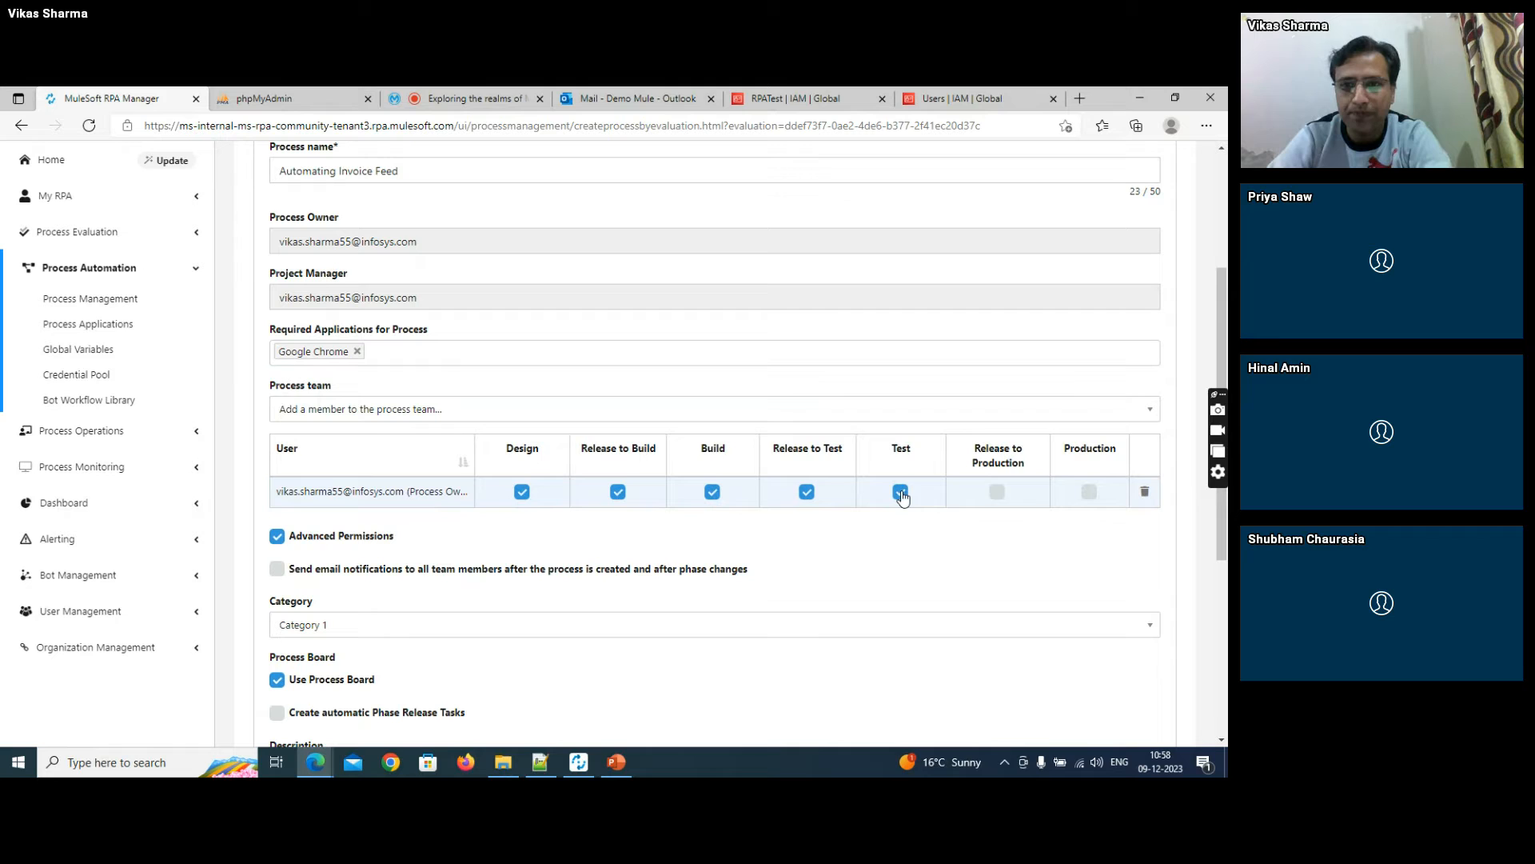
click(997, 492)
click(1089, 491)
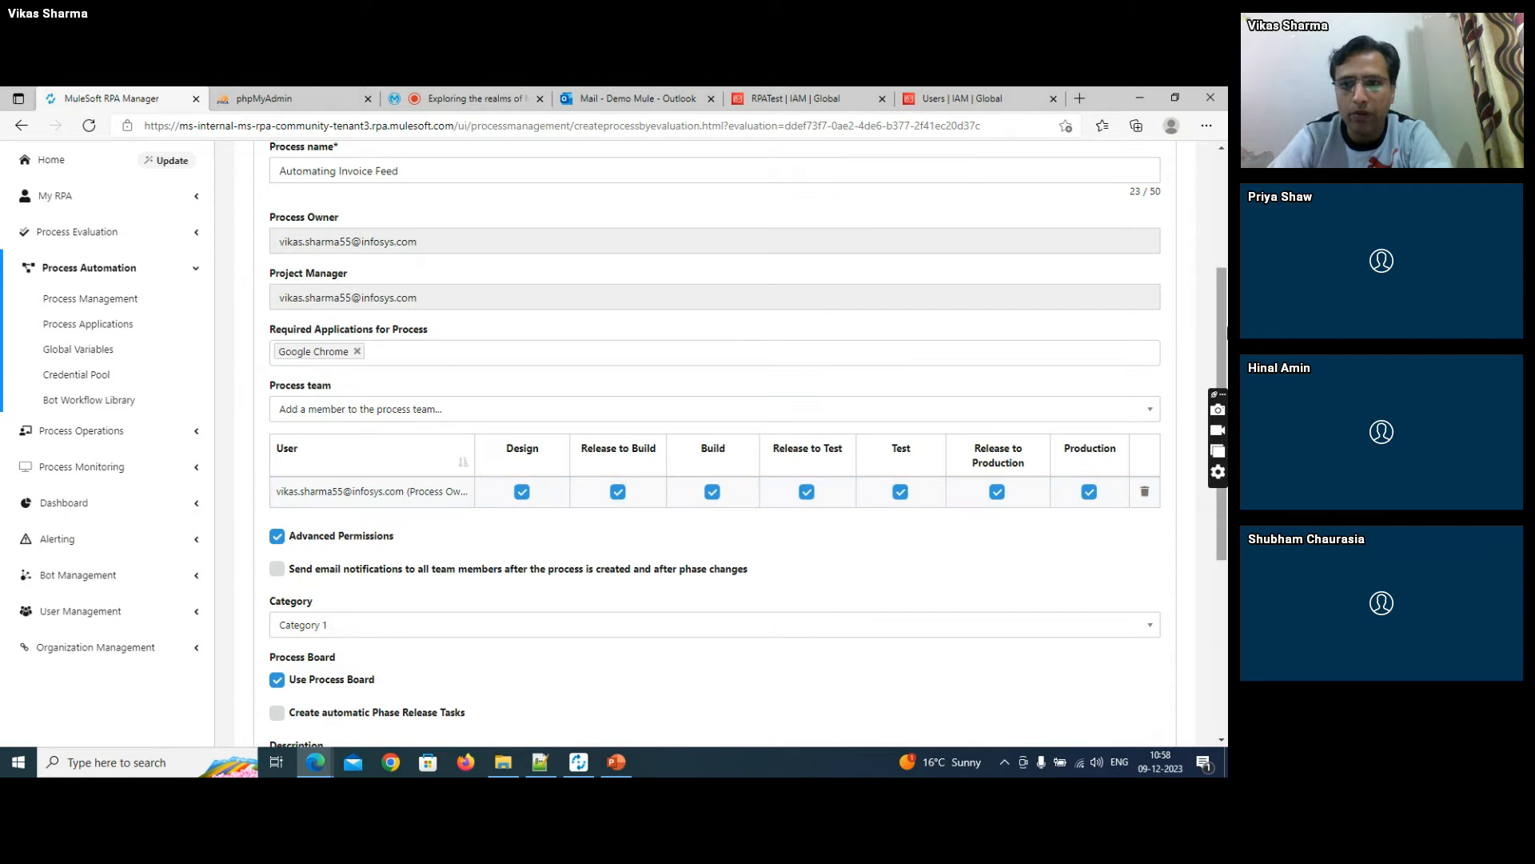
- Save the new process, accept opening its process board, and return to the process's Design page
drag(1225, 332, 1224, 516)
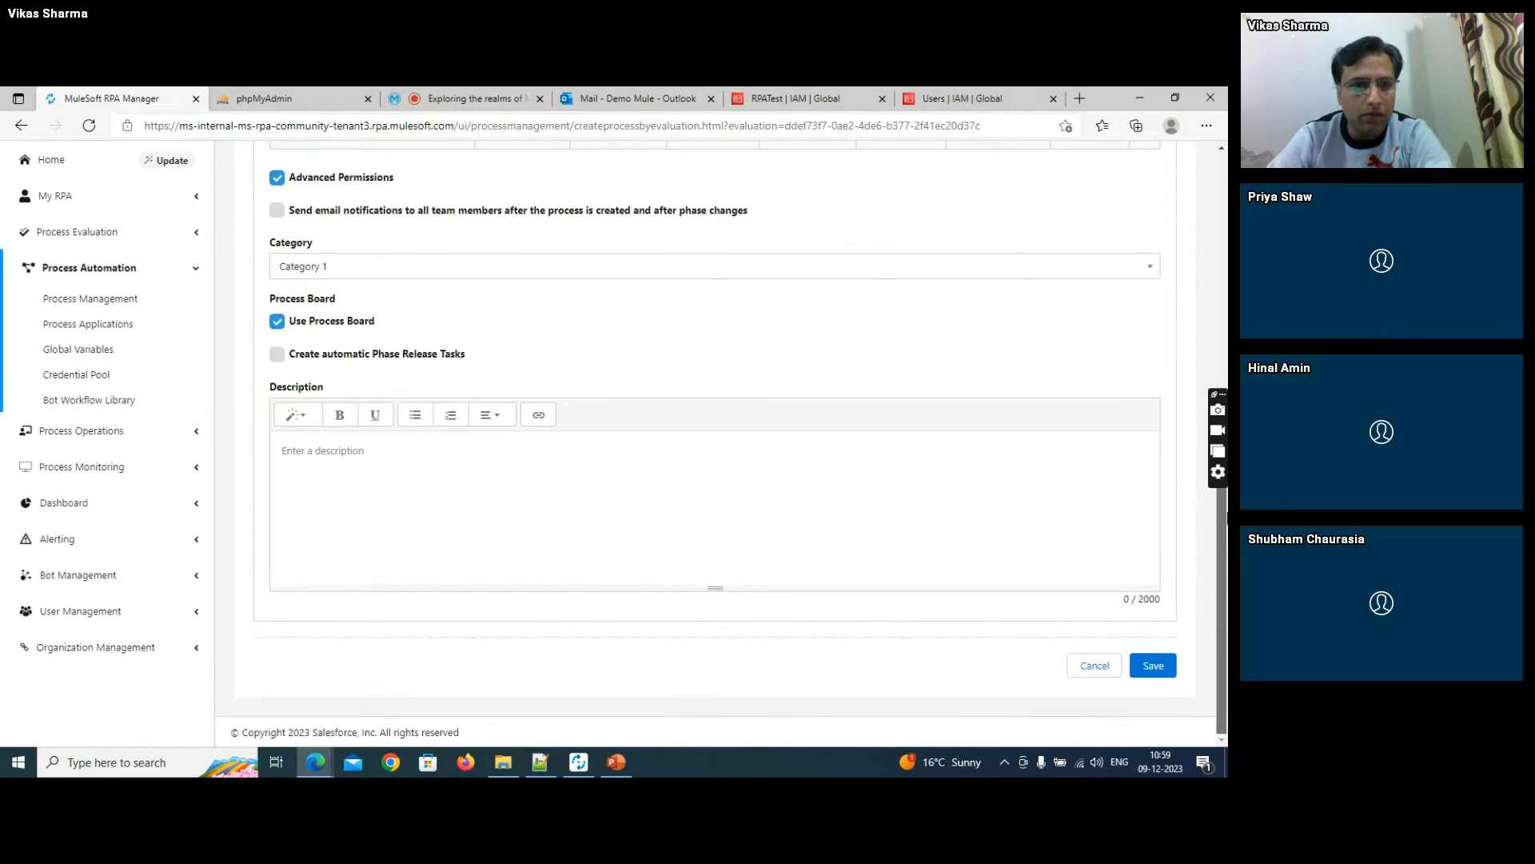
click(1148, 664)
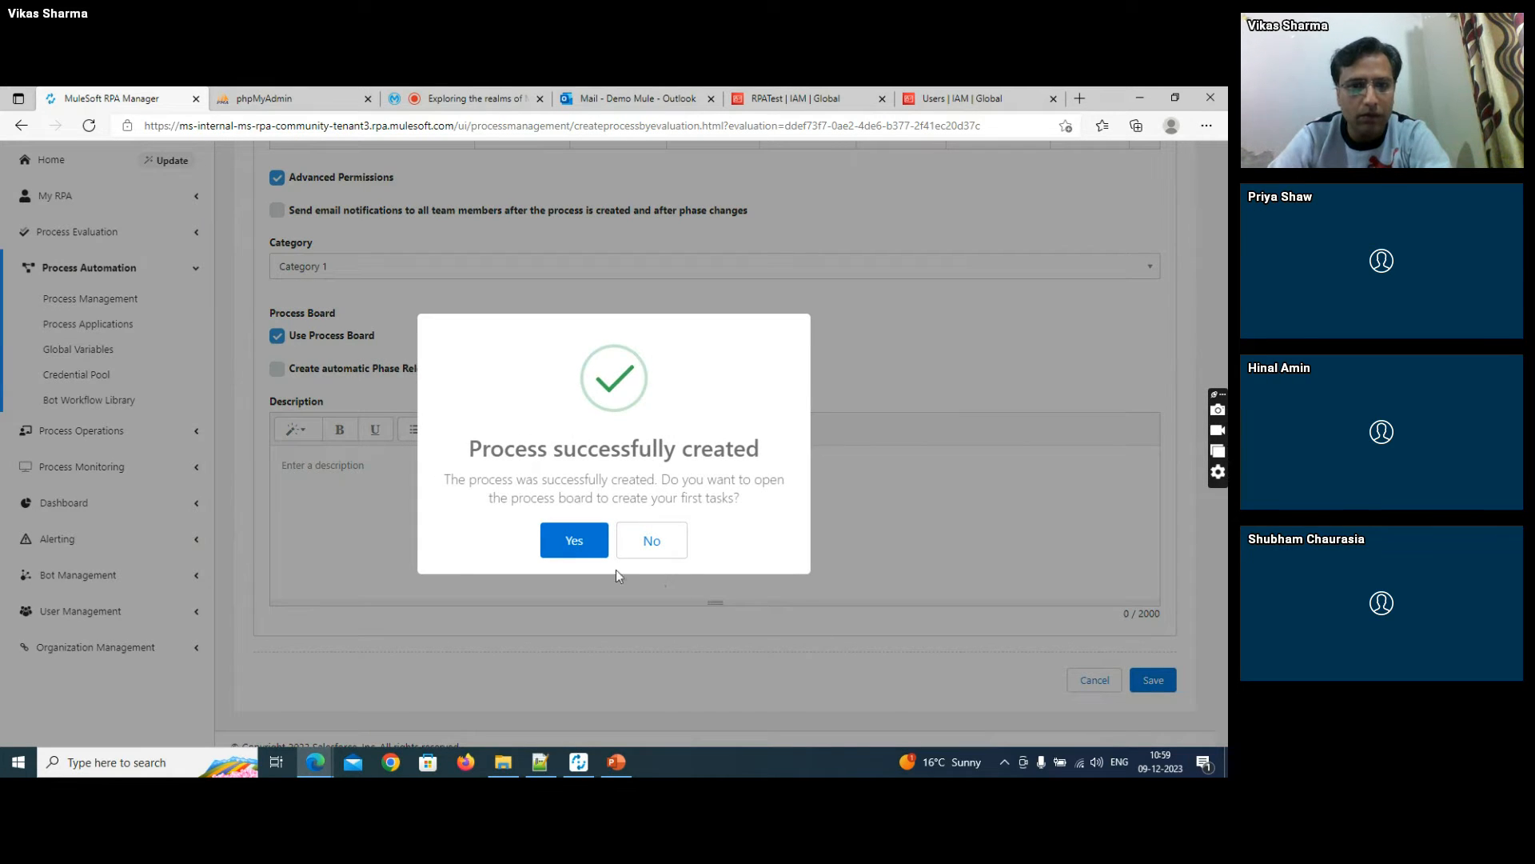
click(590, 542)
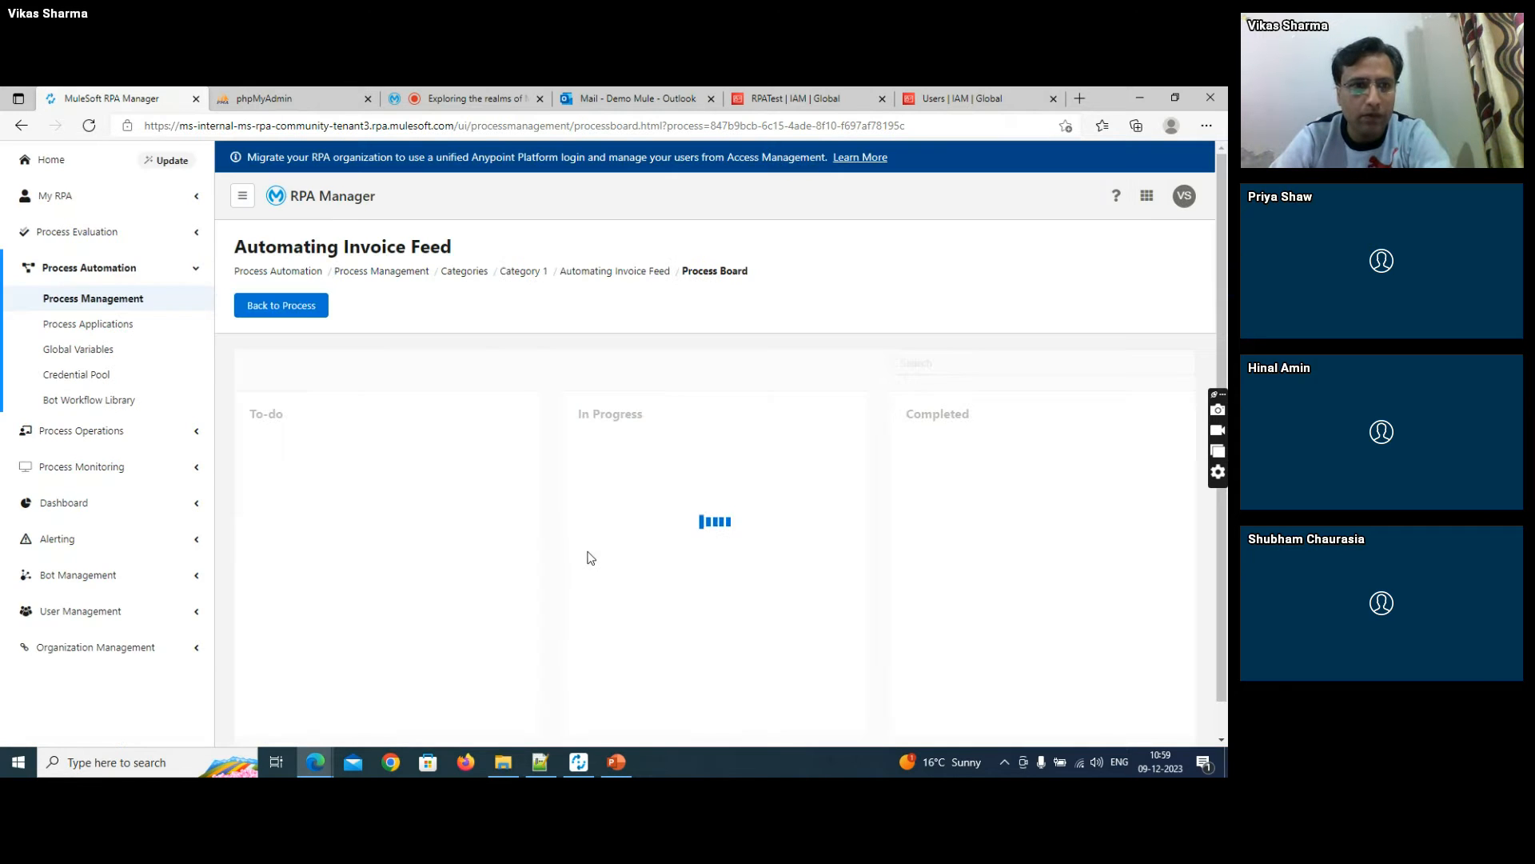
click(306, 313)
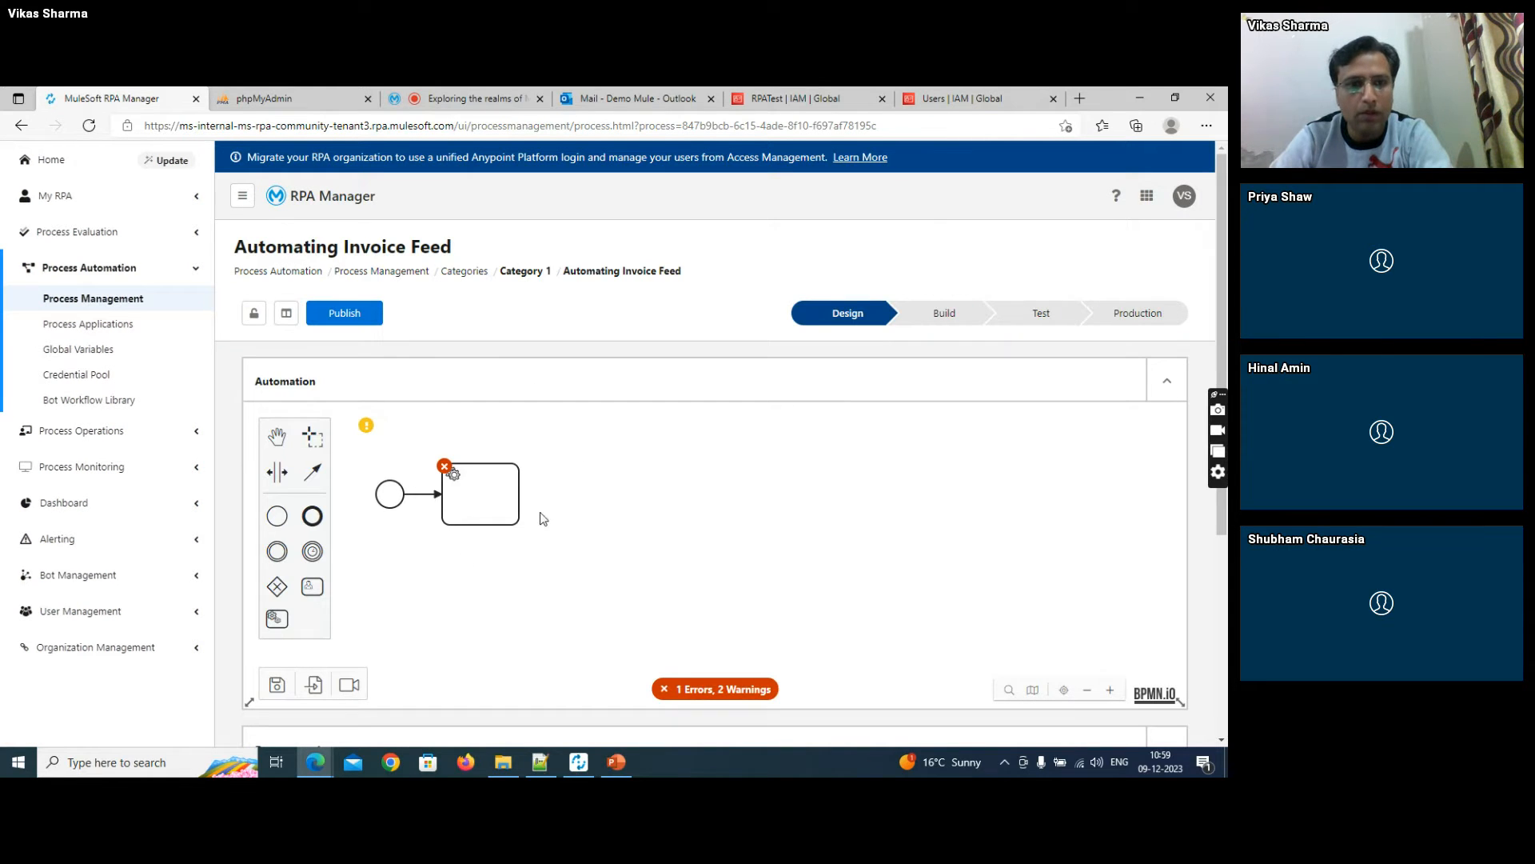
- Label the existing task after the start event "Email Login and download invoice"
scroll(1224, 348, down, 1)
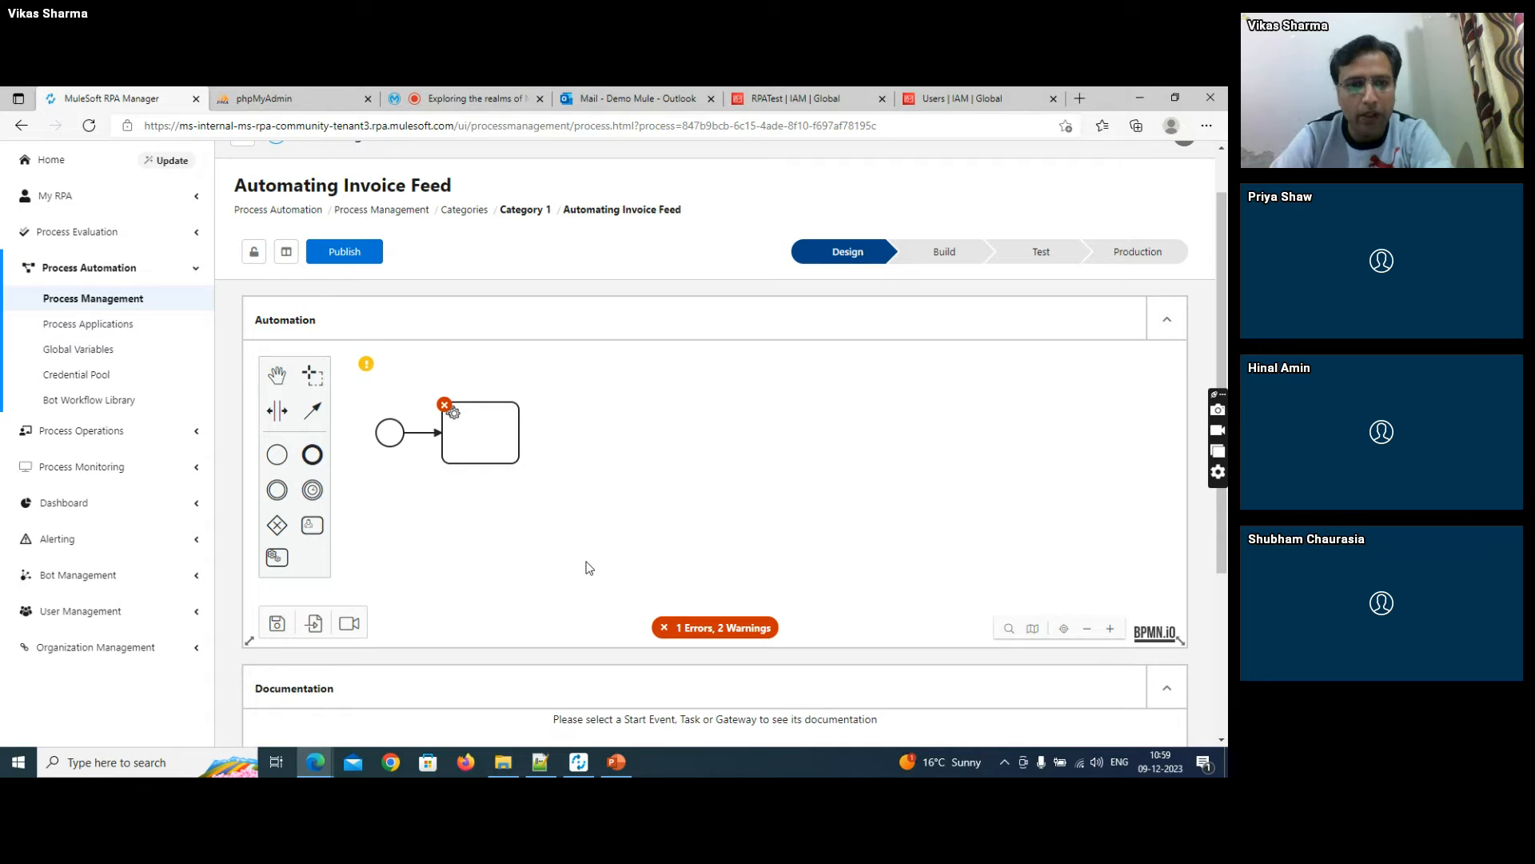
double_click(467, 426)
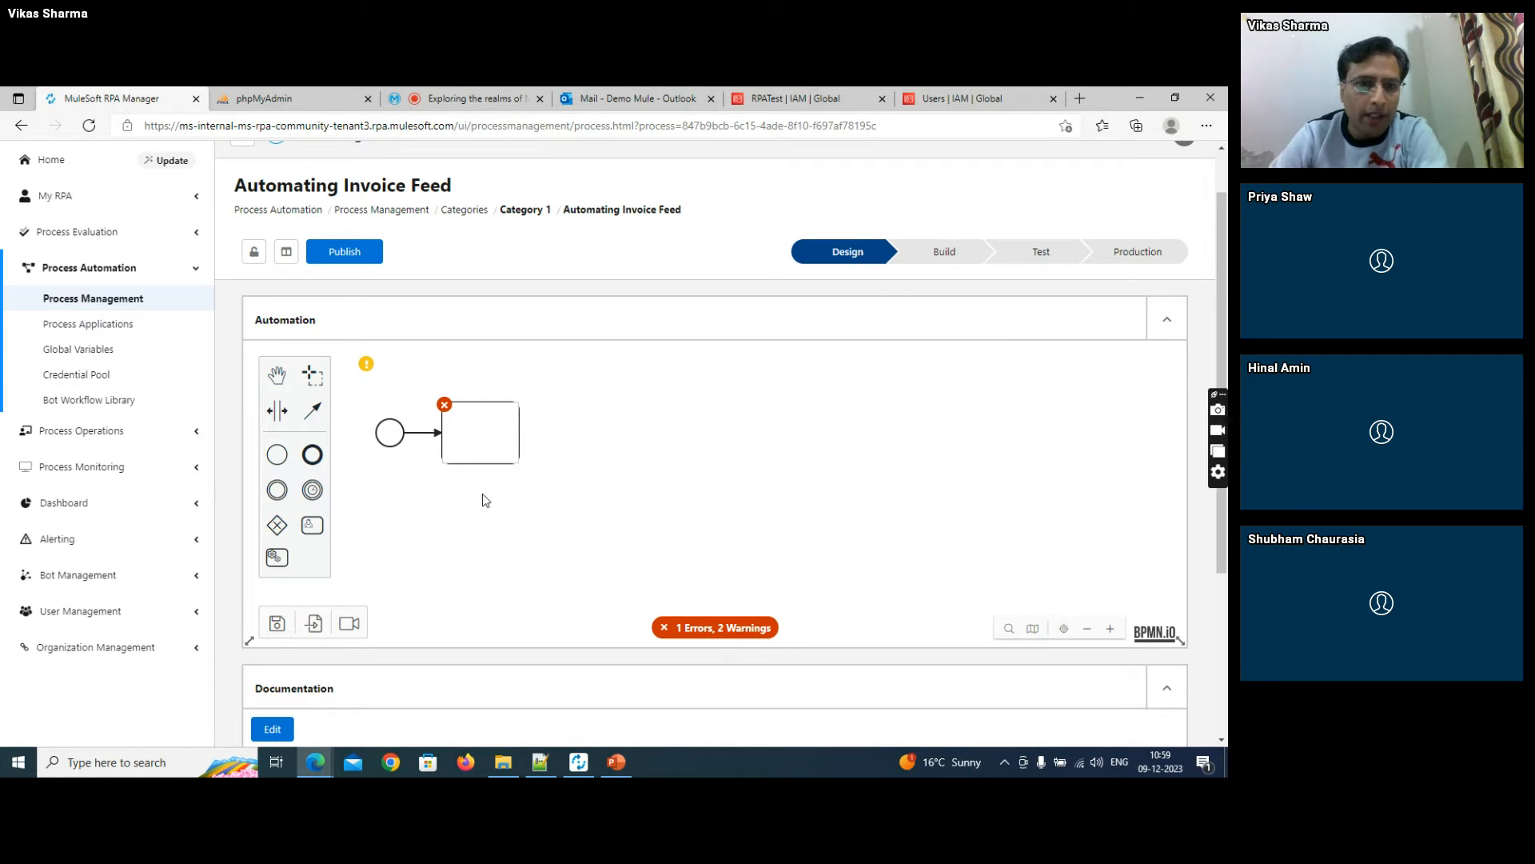
click(490, 531)
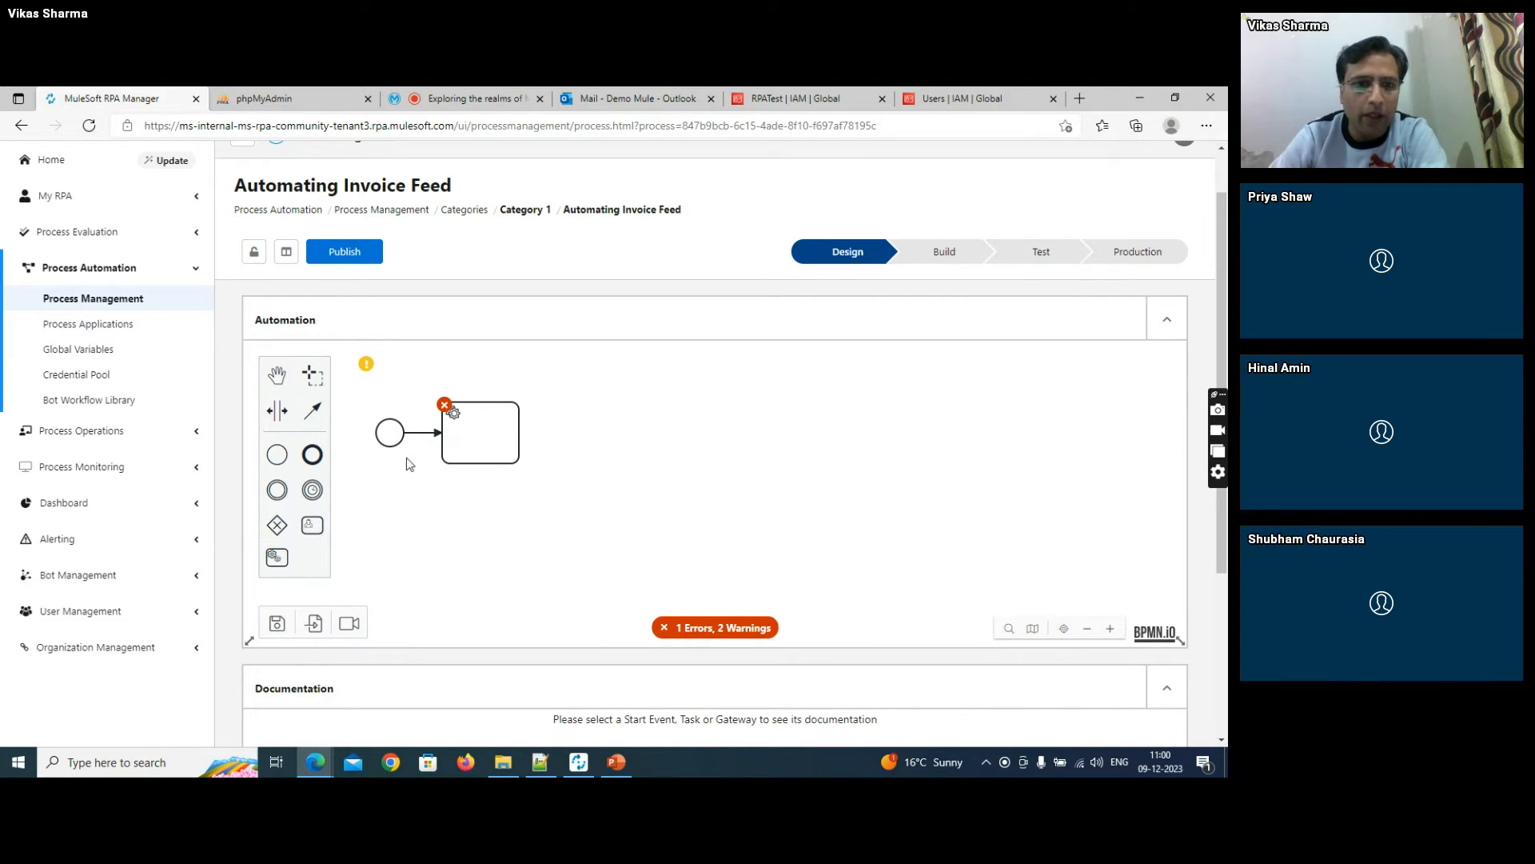
double_click(460, 430)
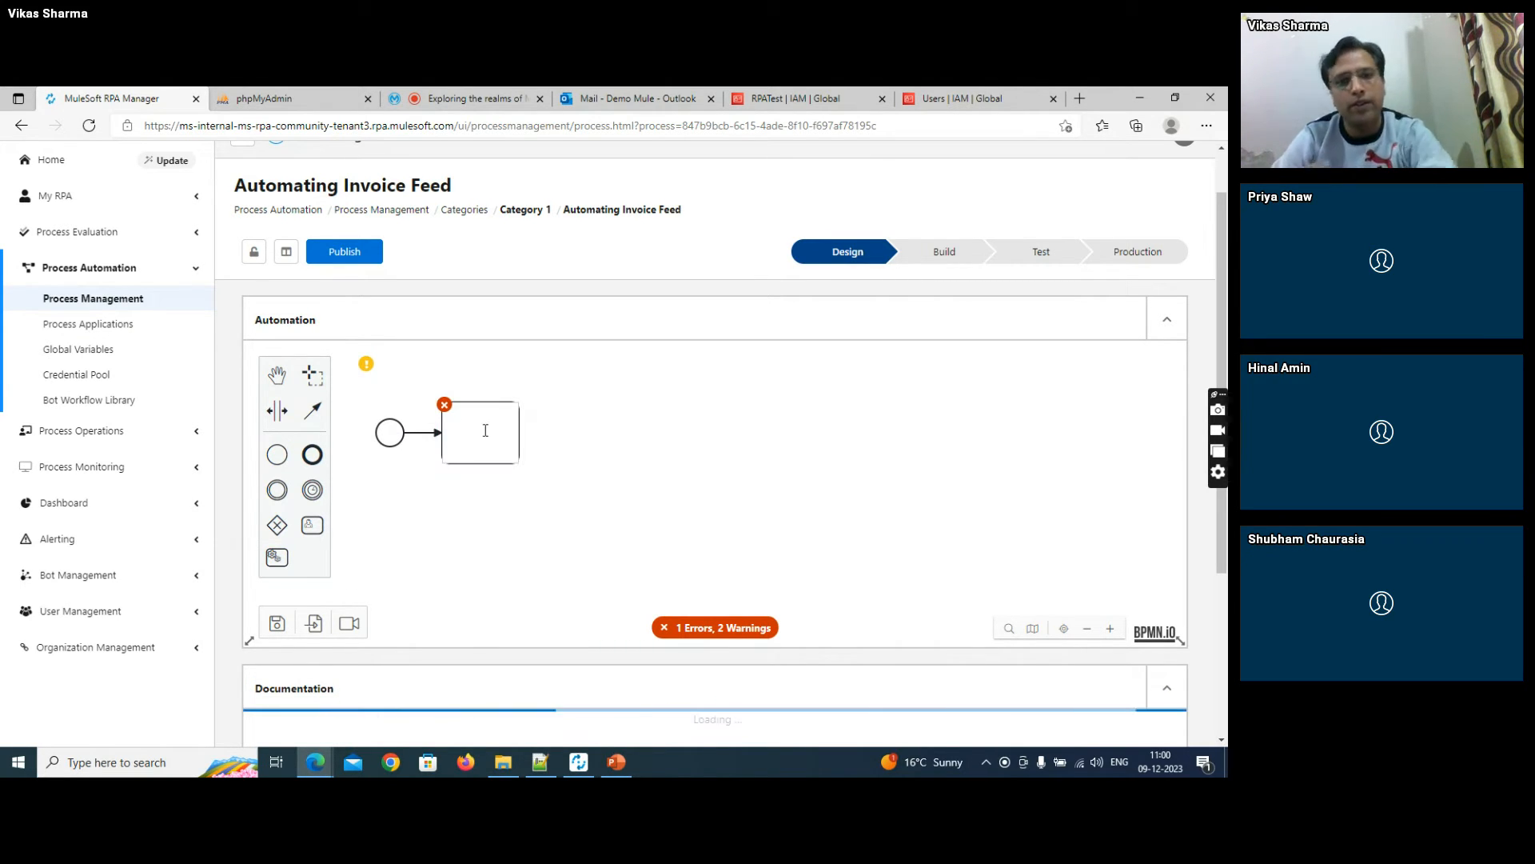
text(Email)
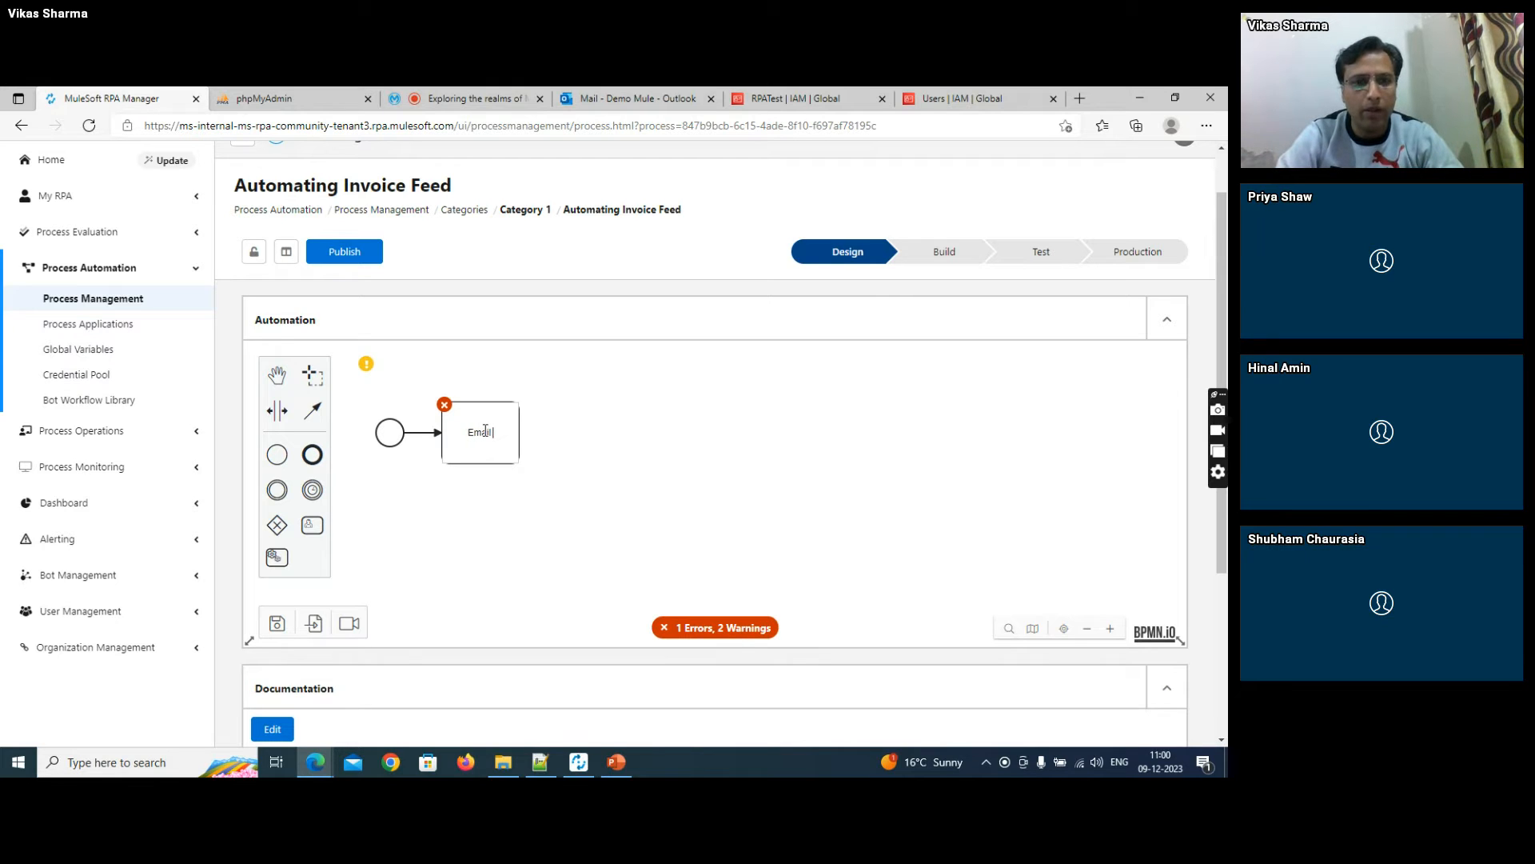
text( Login )
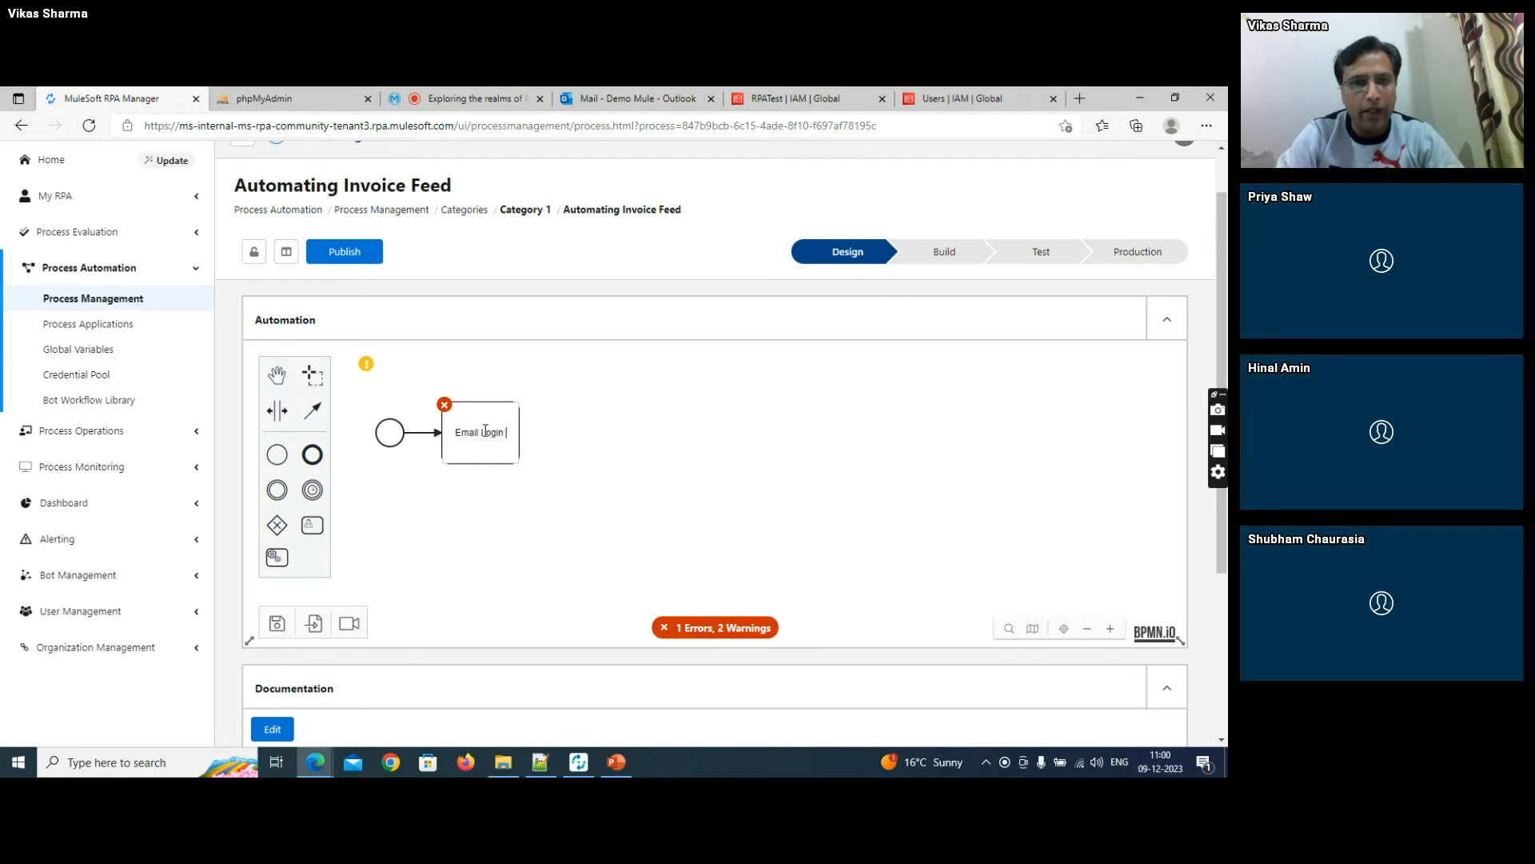
text(and)
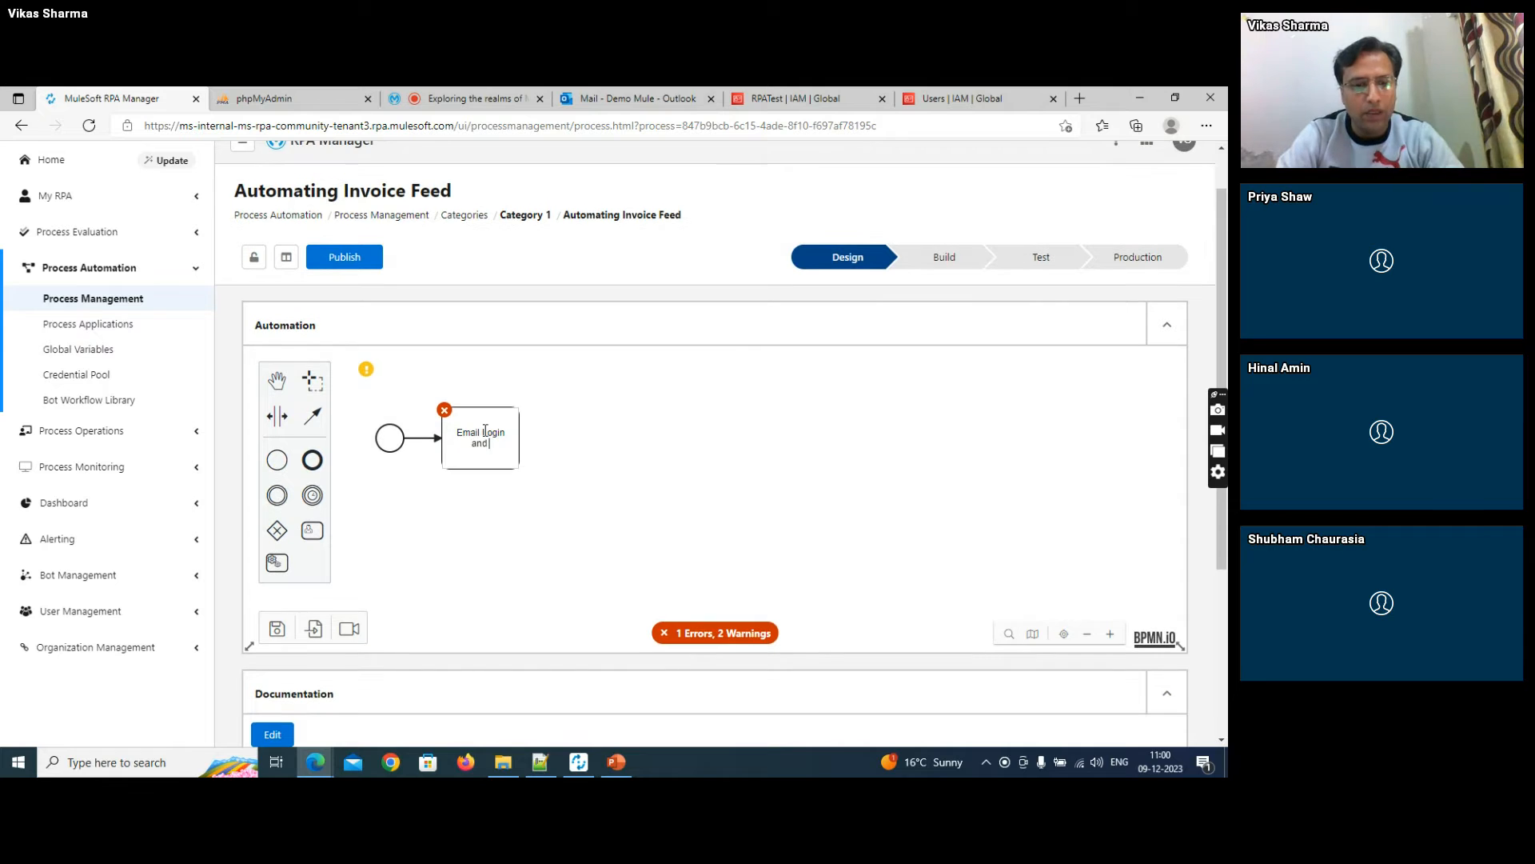
text( downloa)
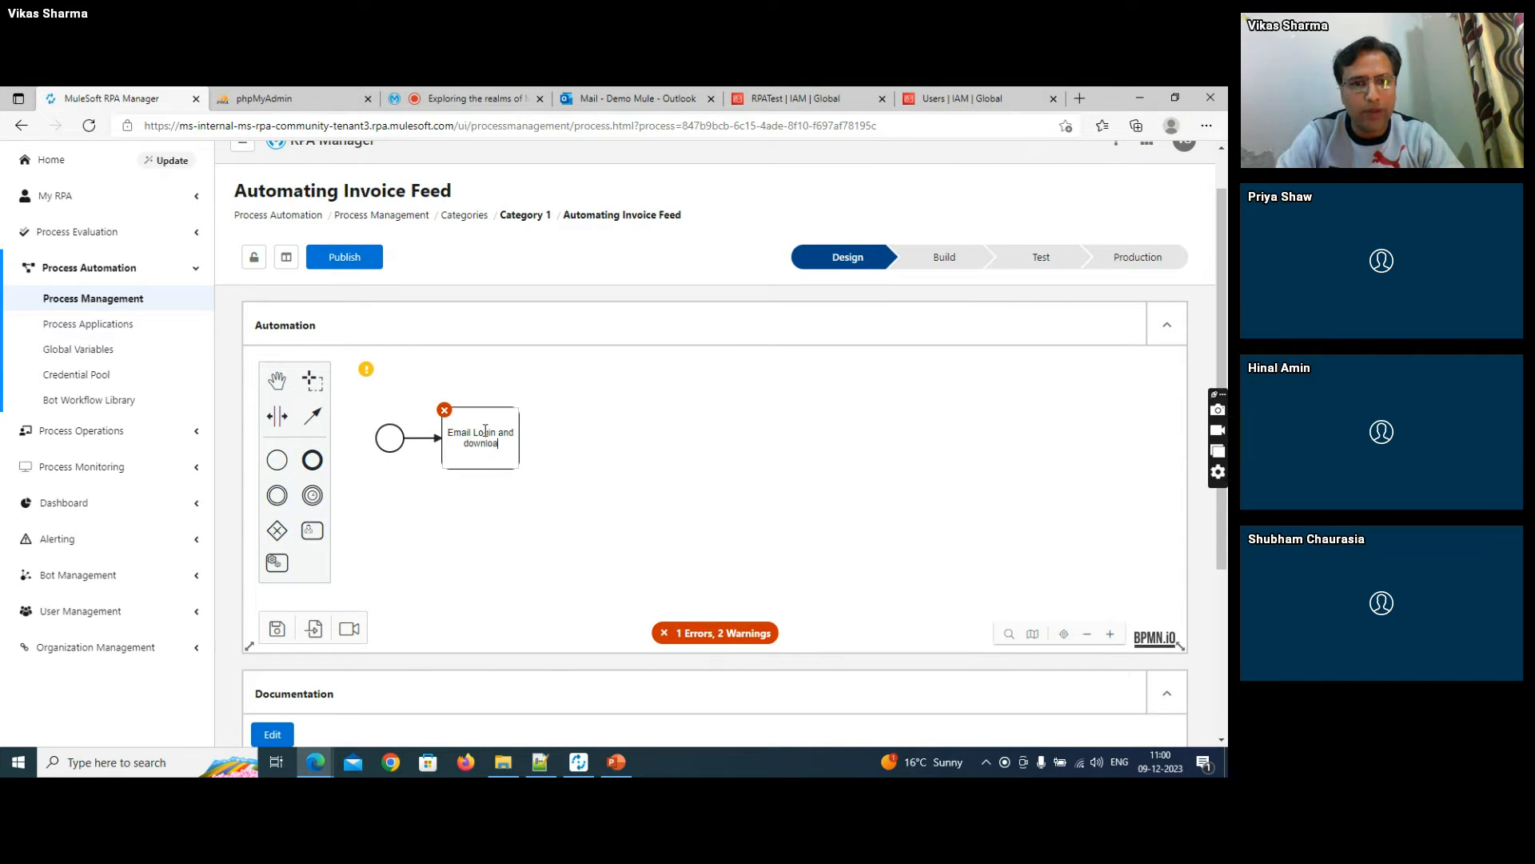
text(d invoice)
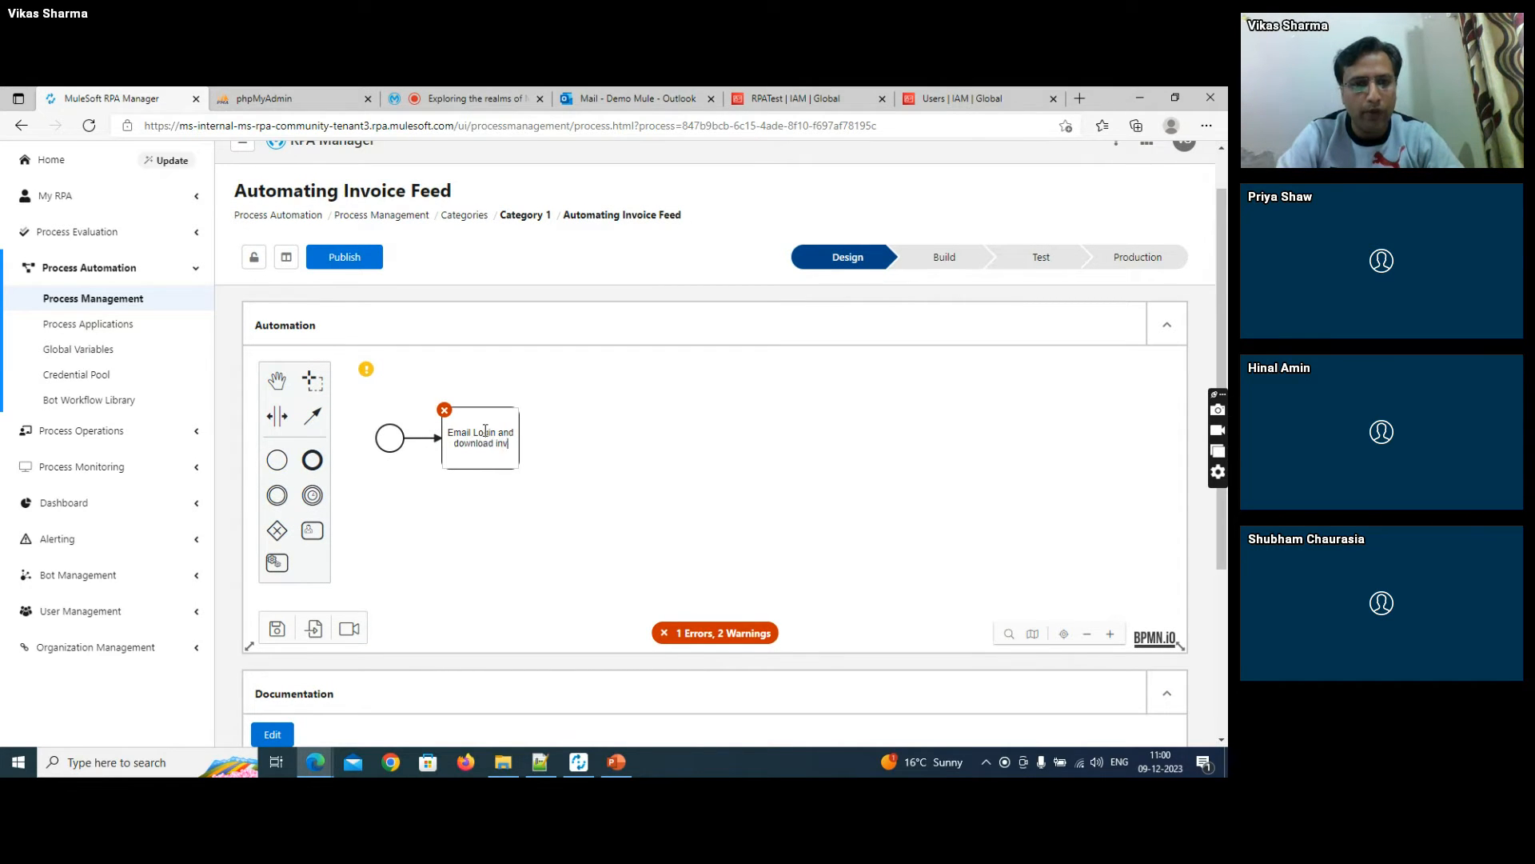
click(497, 560)
- Add a second gear-type bot task beside the email task and label it "Move the invoices to central location"
drag(286, 568, 619, 443)
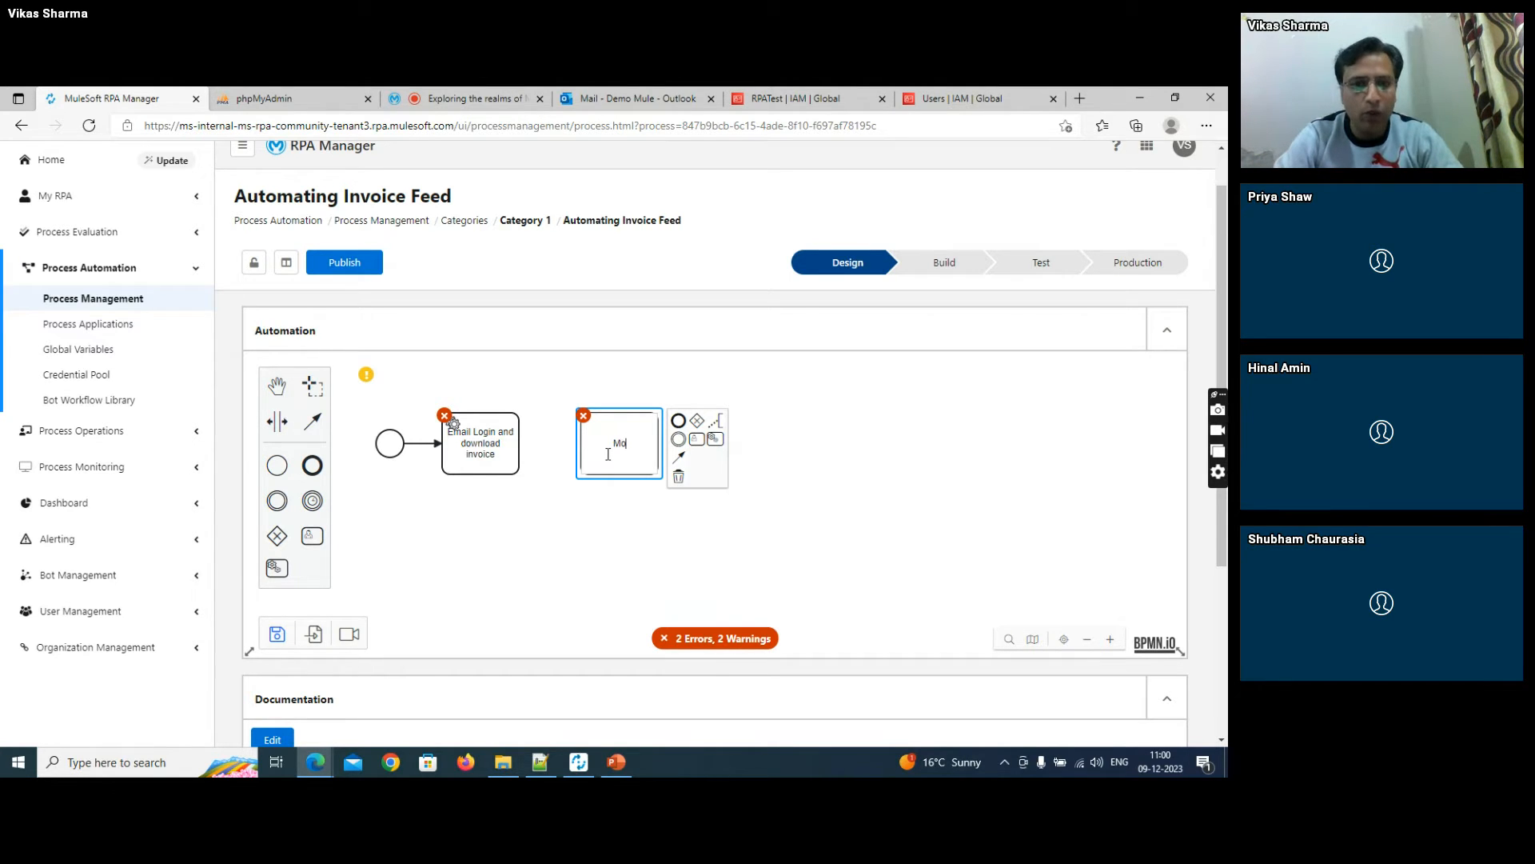
text(he )
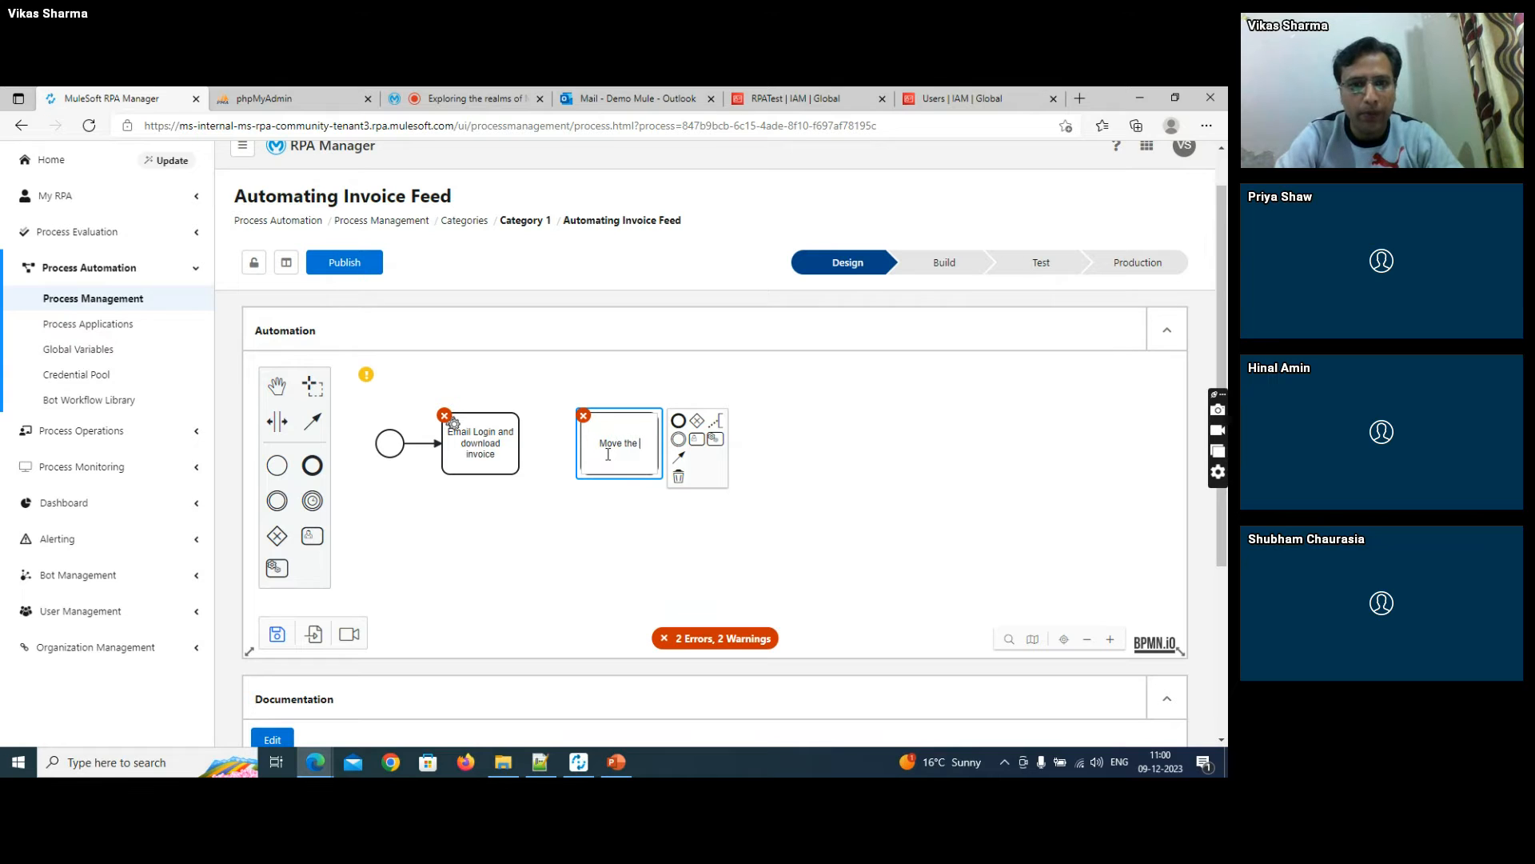
text(invoices to )
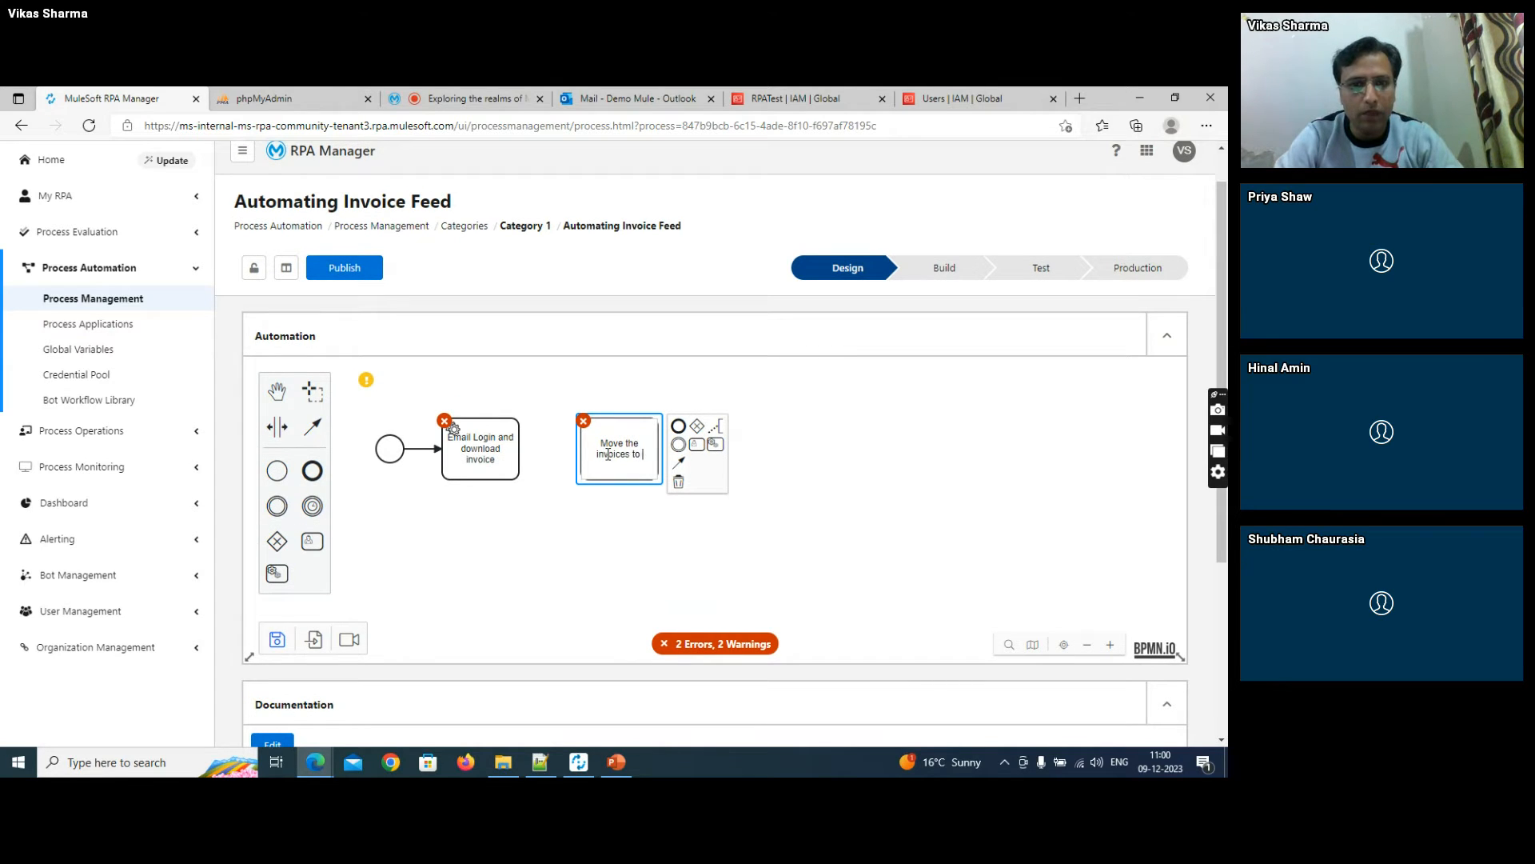
text(central l)
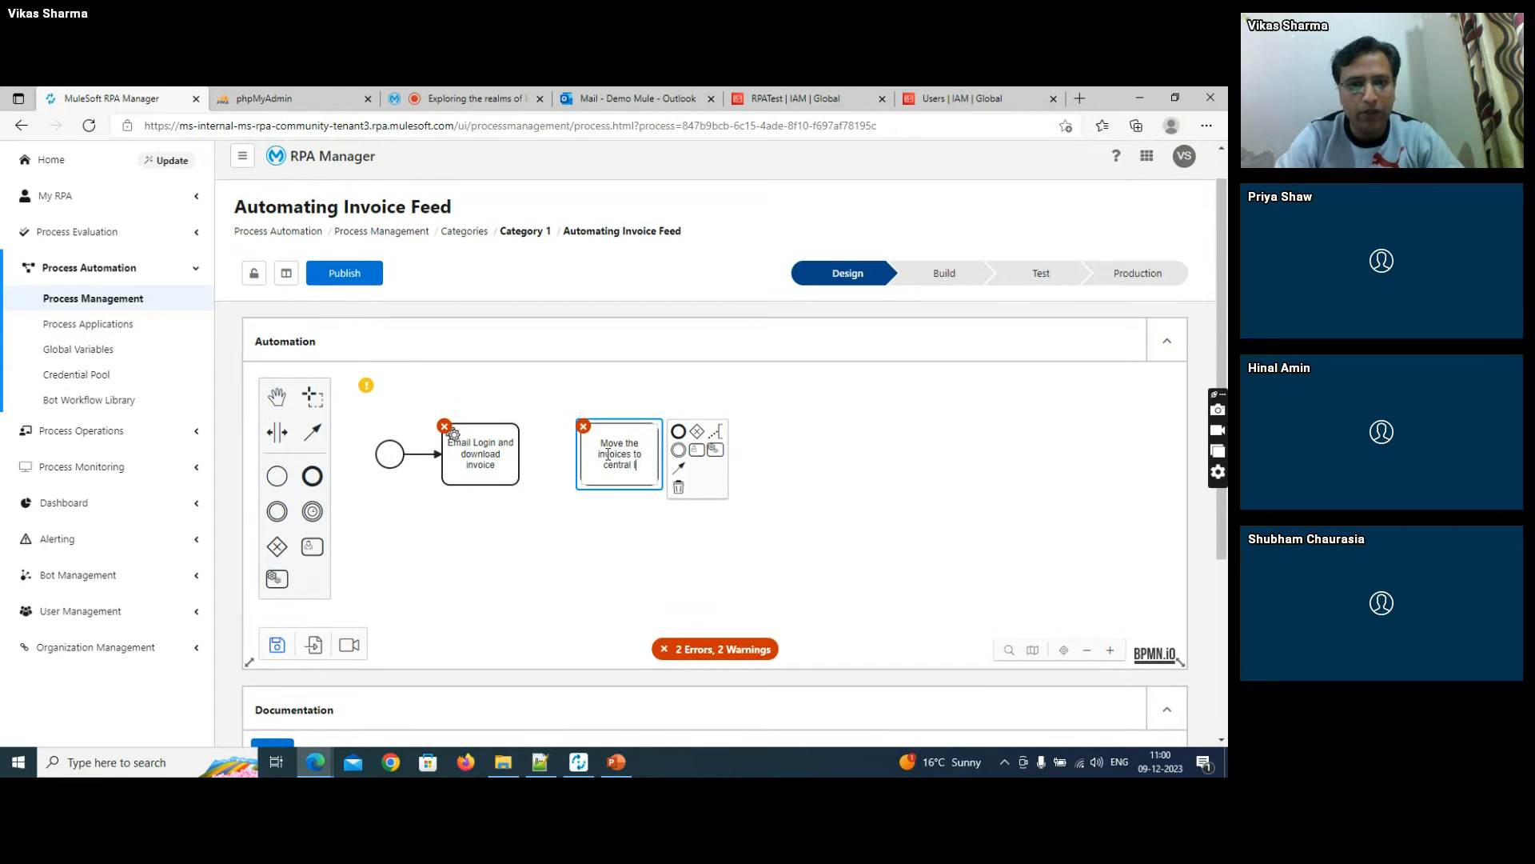
text(ocatio)
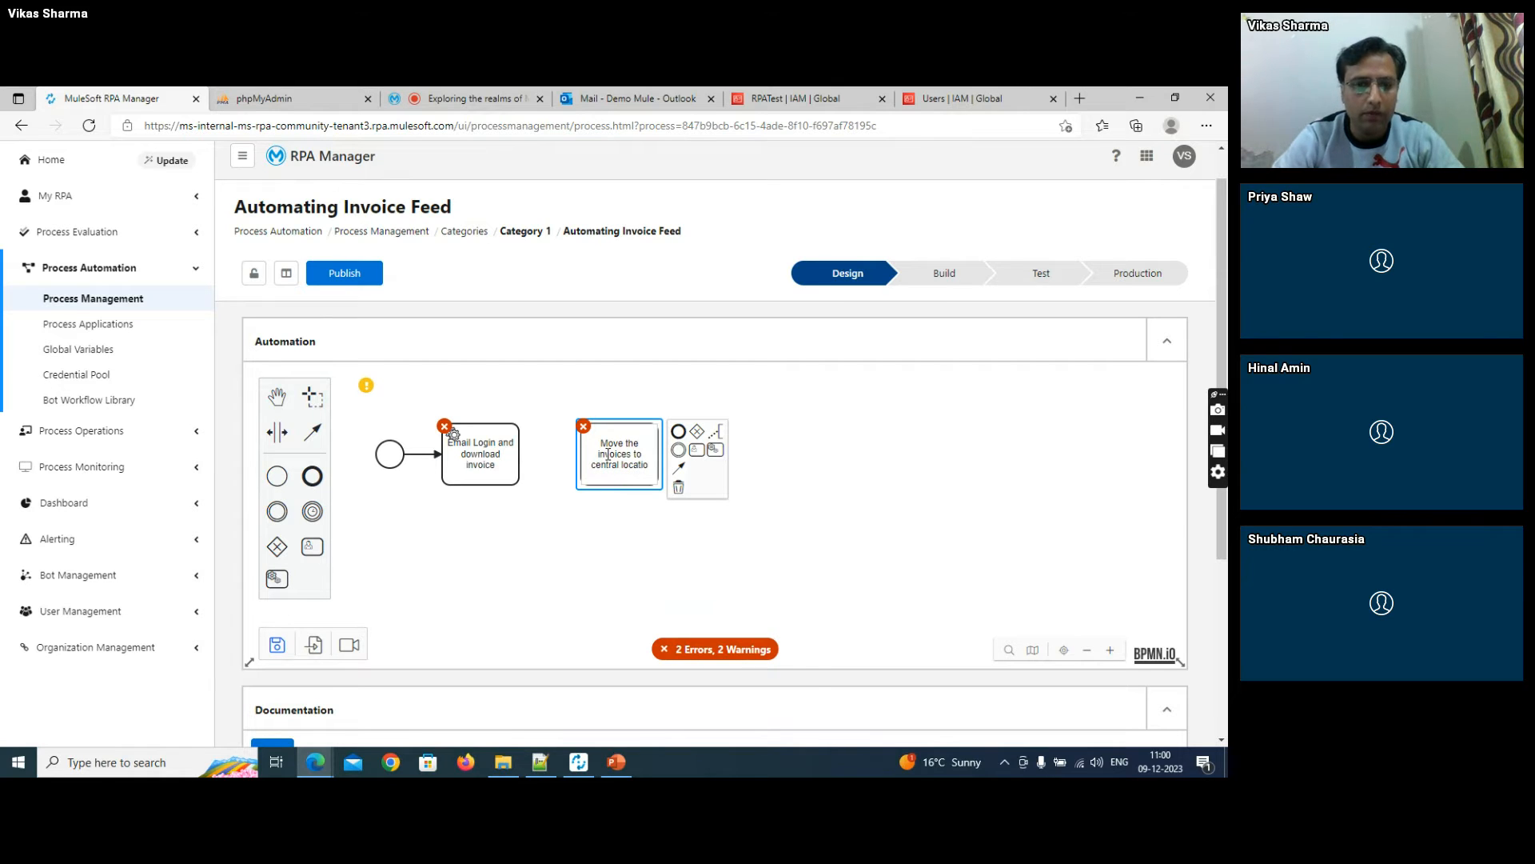
text(n)
click(605, 557)
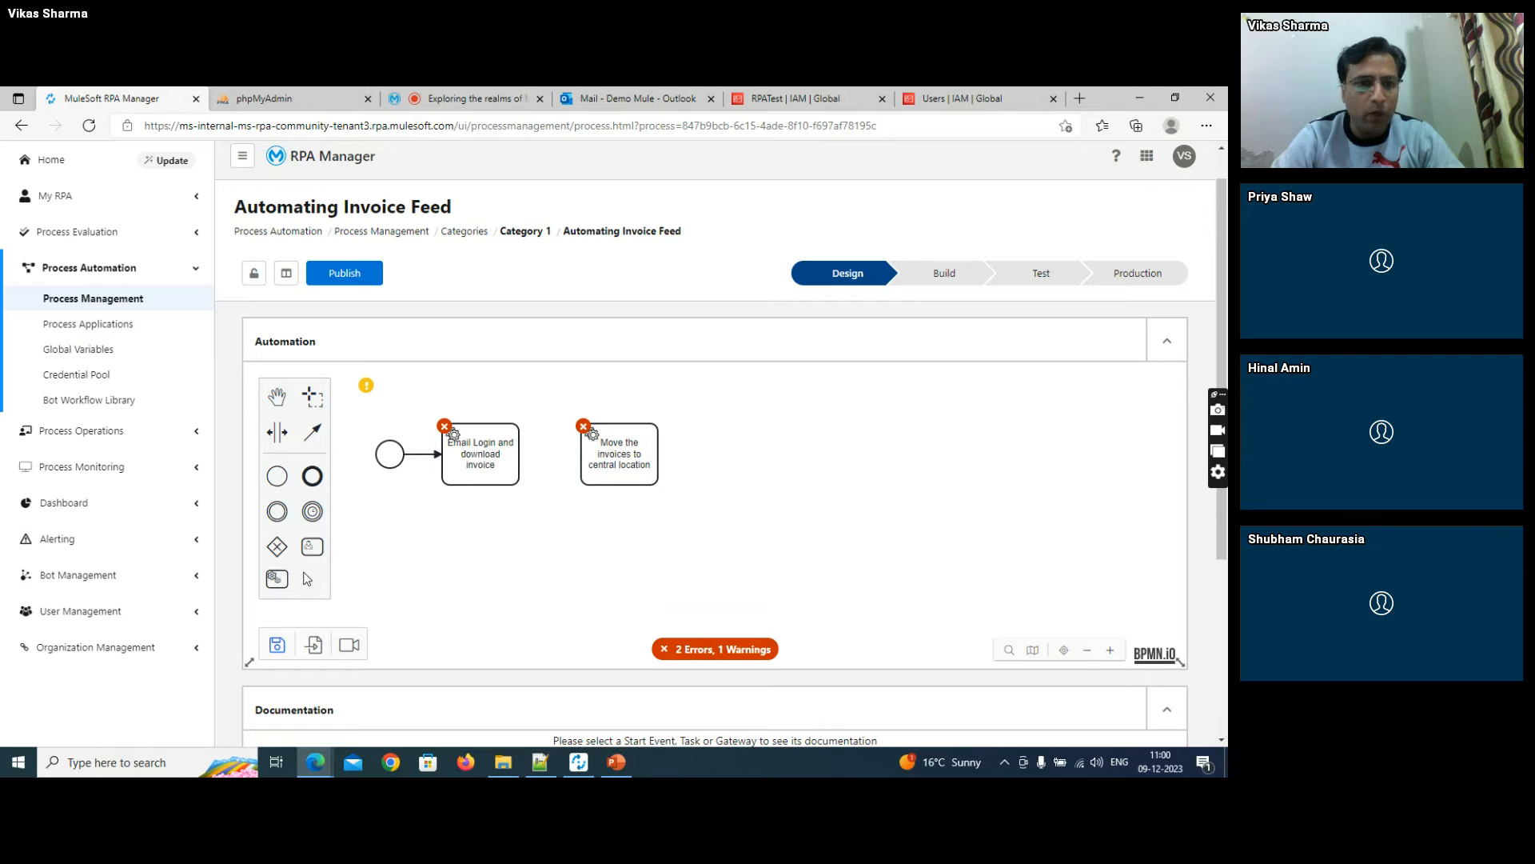
- Add a third bot task in the same row and label it "Extract the relevant data"
drag(276, 578, 785, 449)
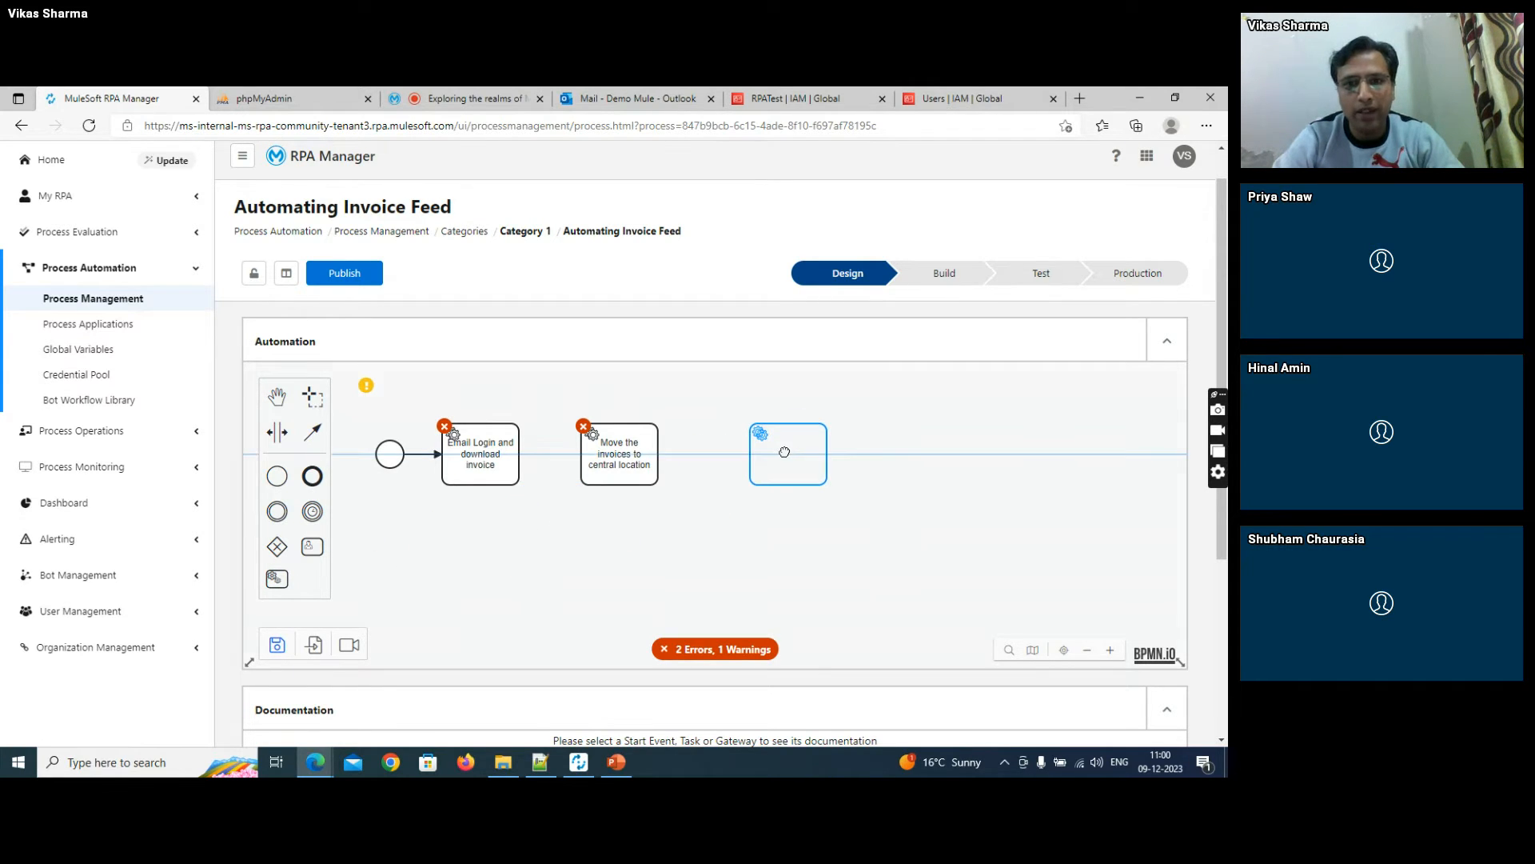
text(Extra)
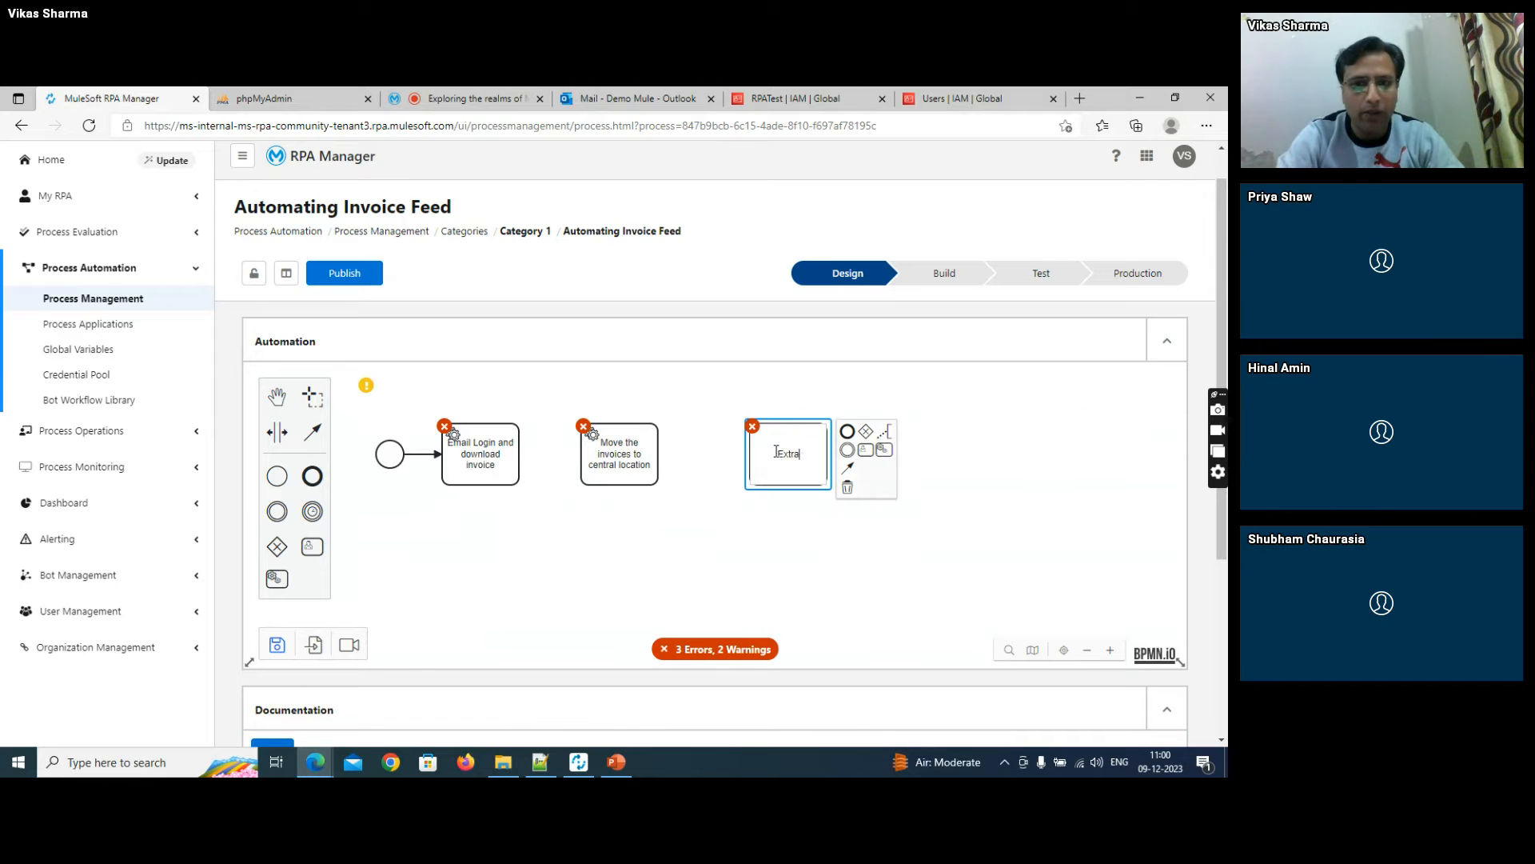
text(ct the rel)
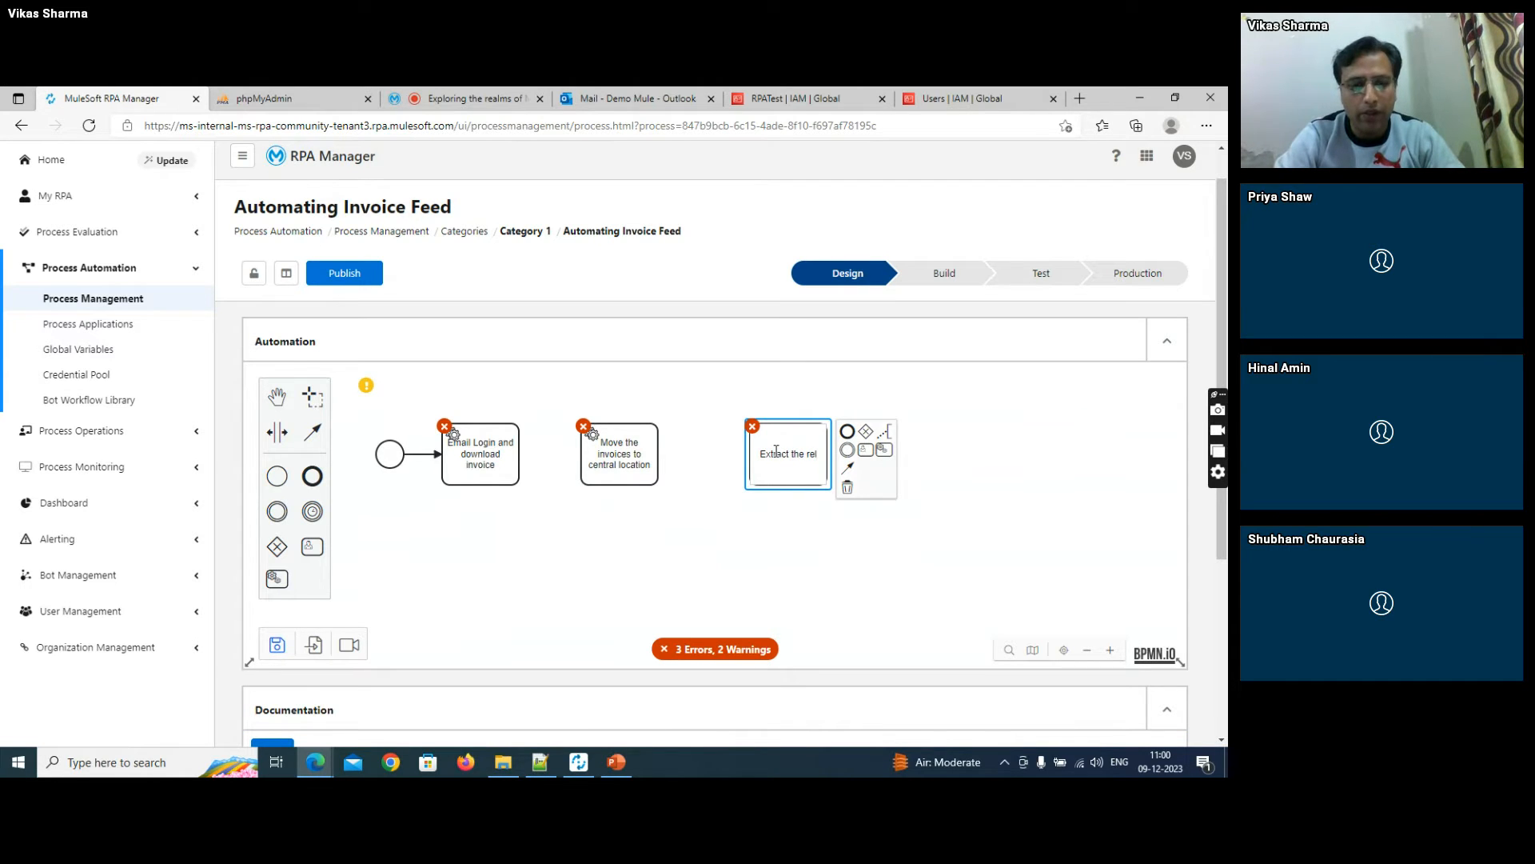
text(evant data)
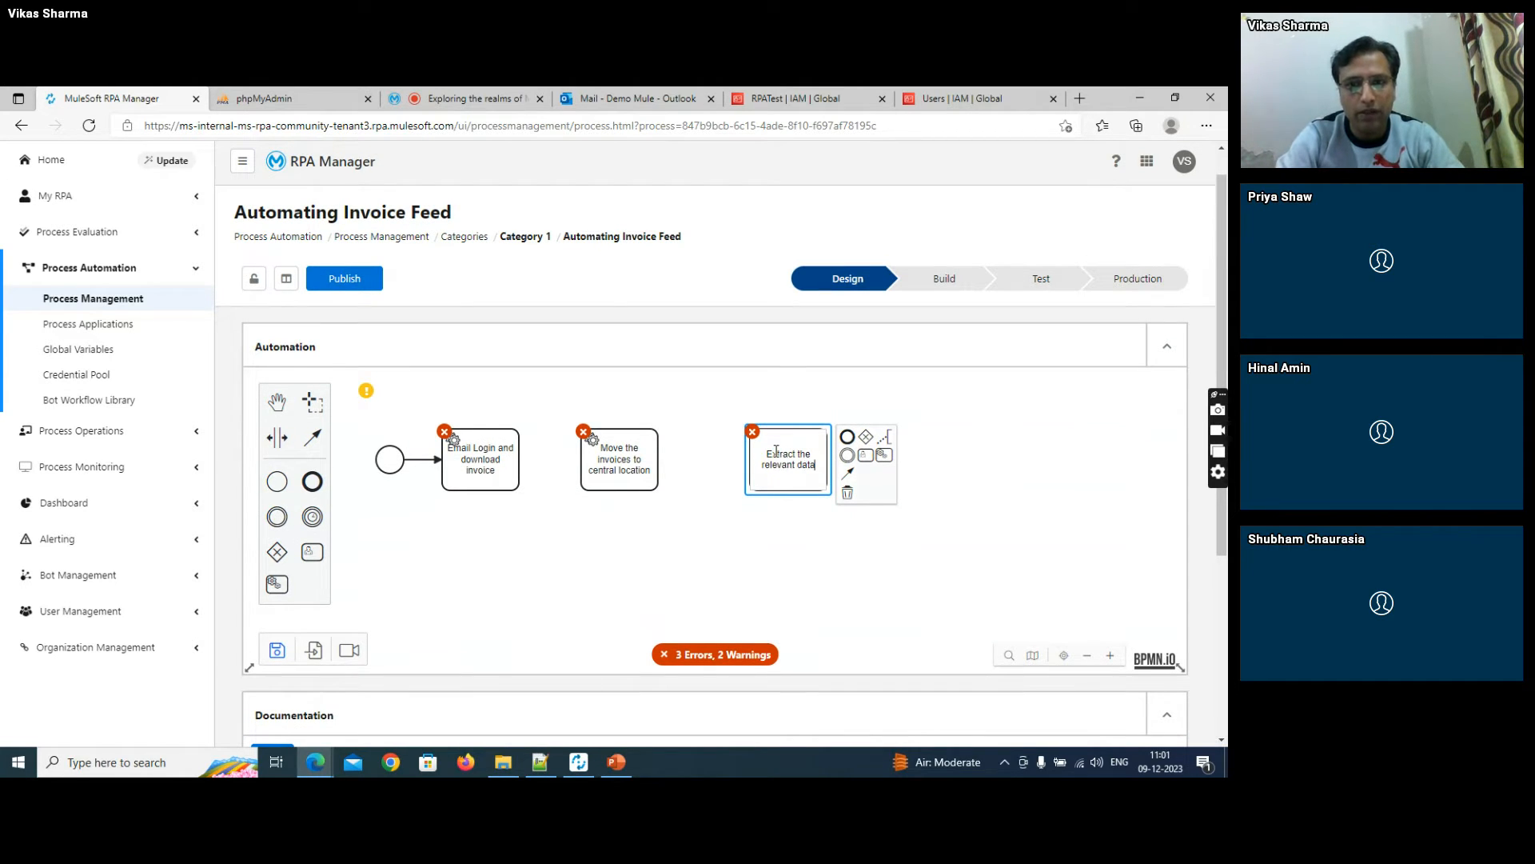
click(695, 549)
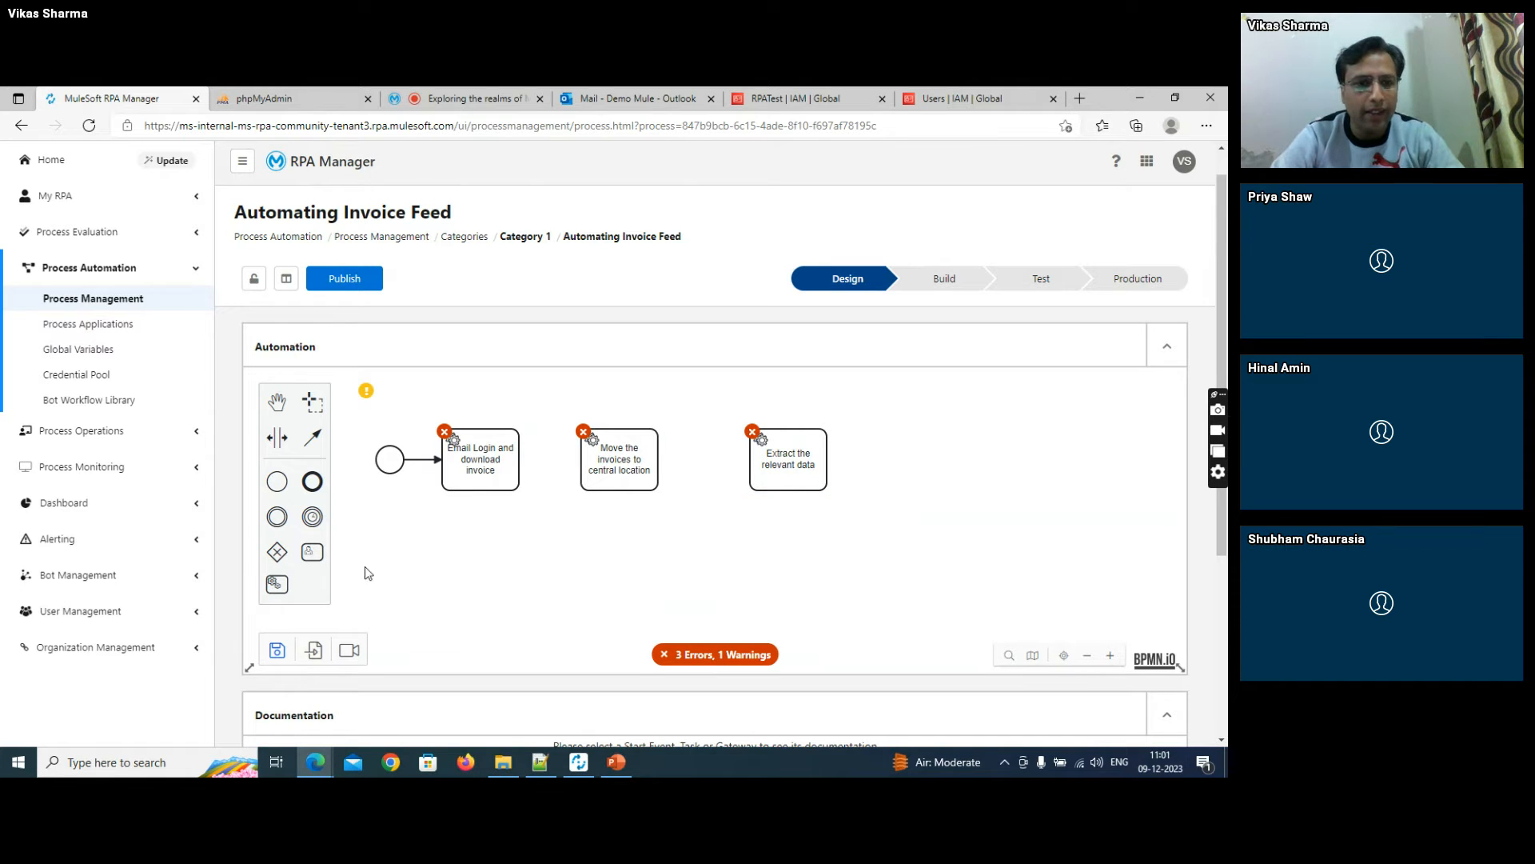
- Add a fourth bot task labelled "Make API call to insert into database" and place an end event after it
click(277, 584)
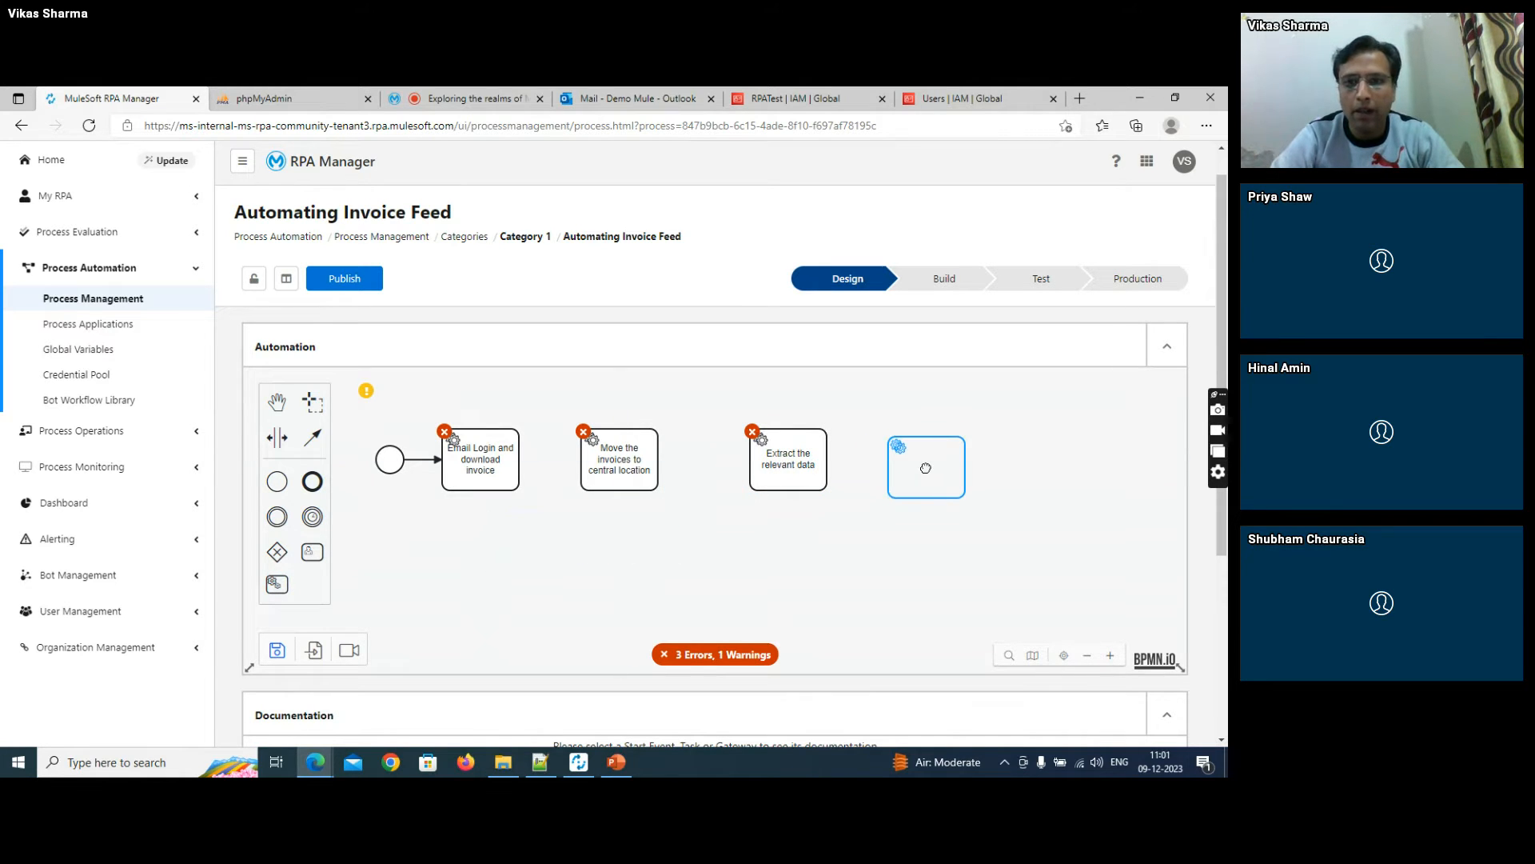
click(942, 459)
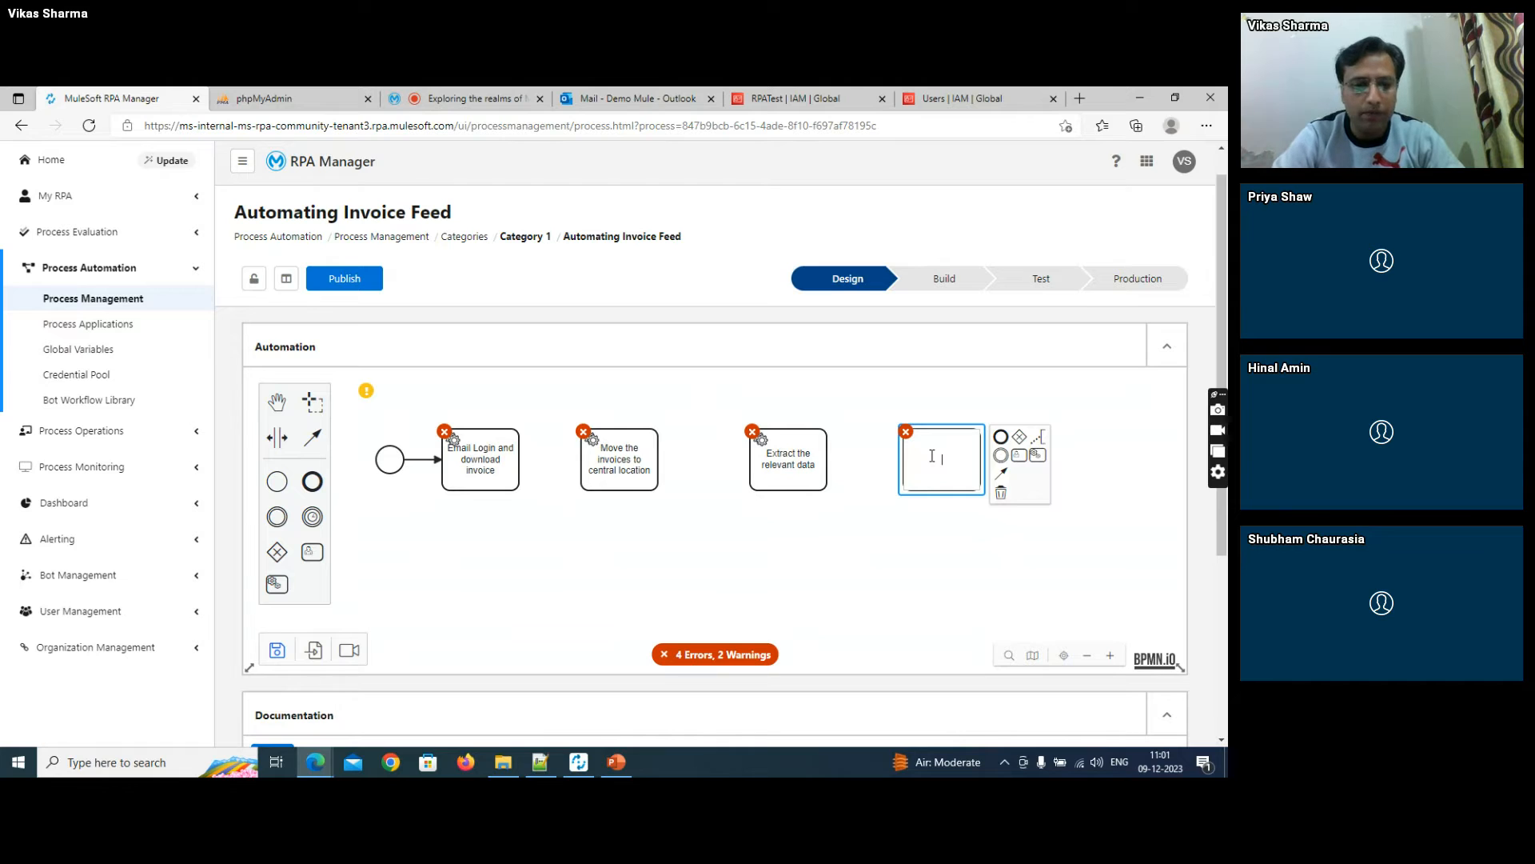
text(Make API c)
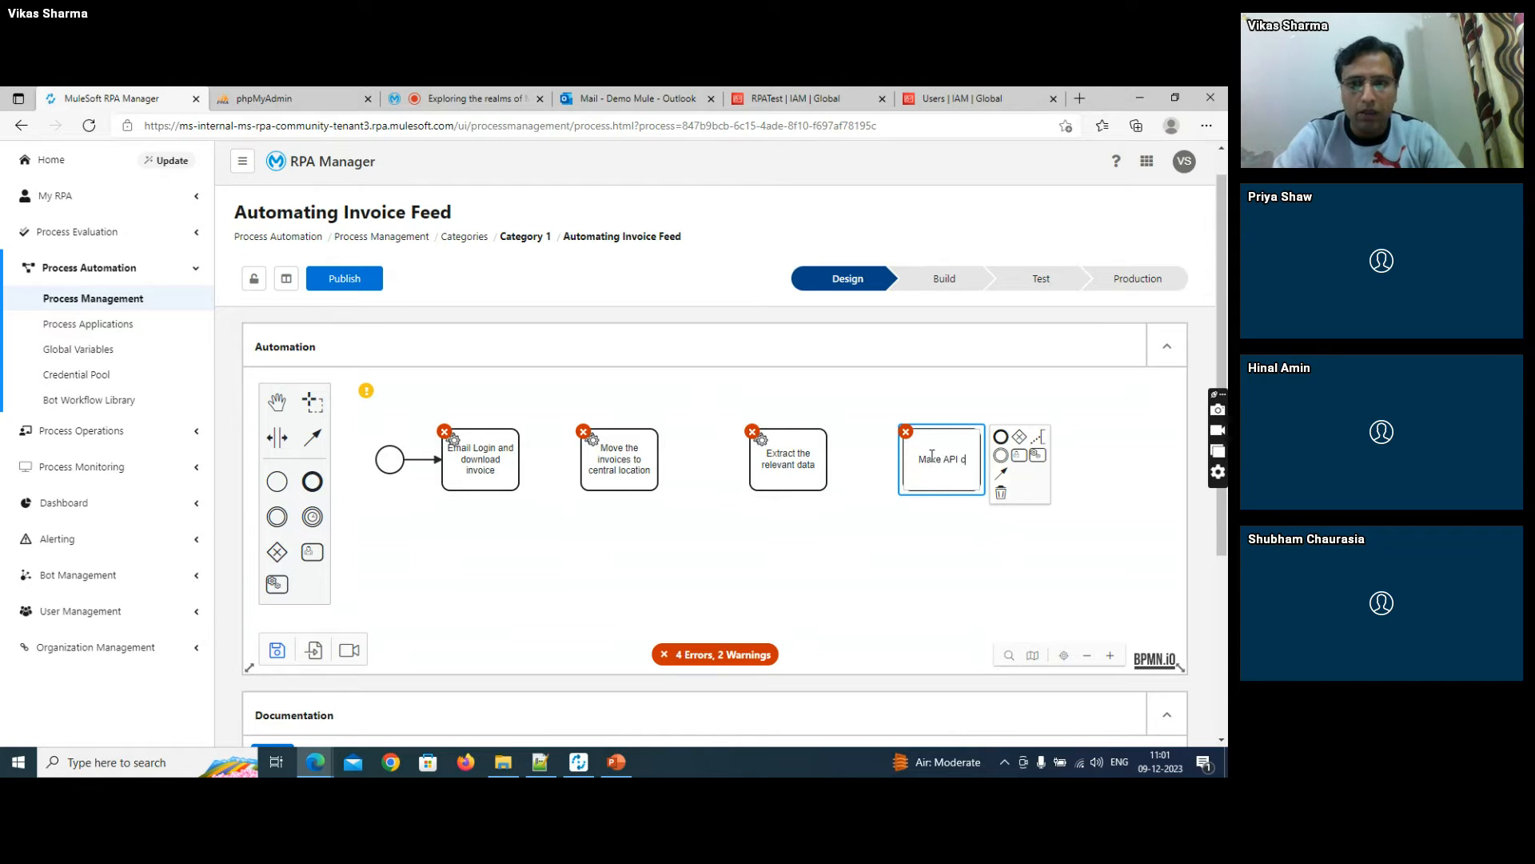
text(all to i)
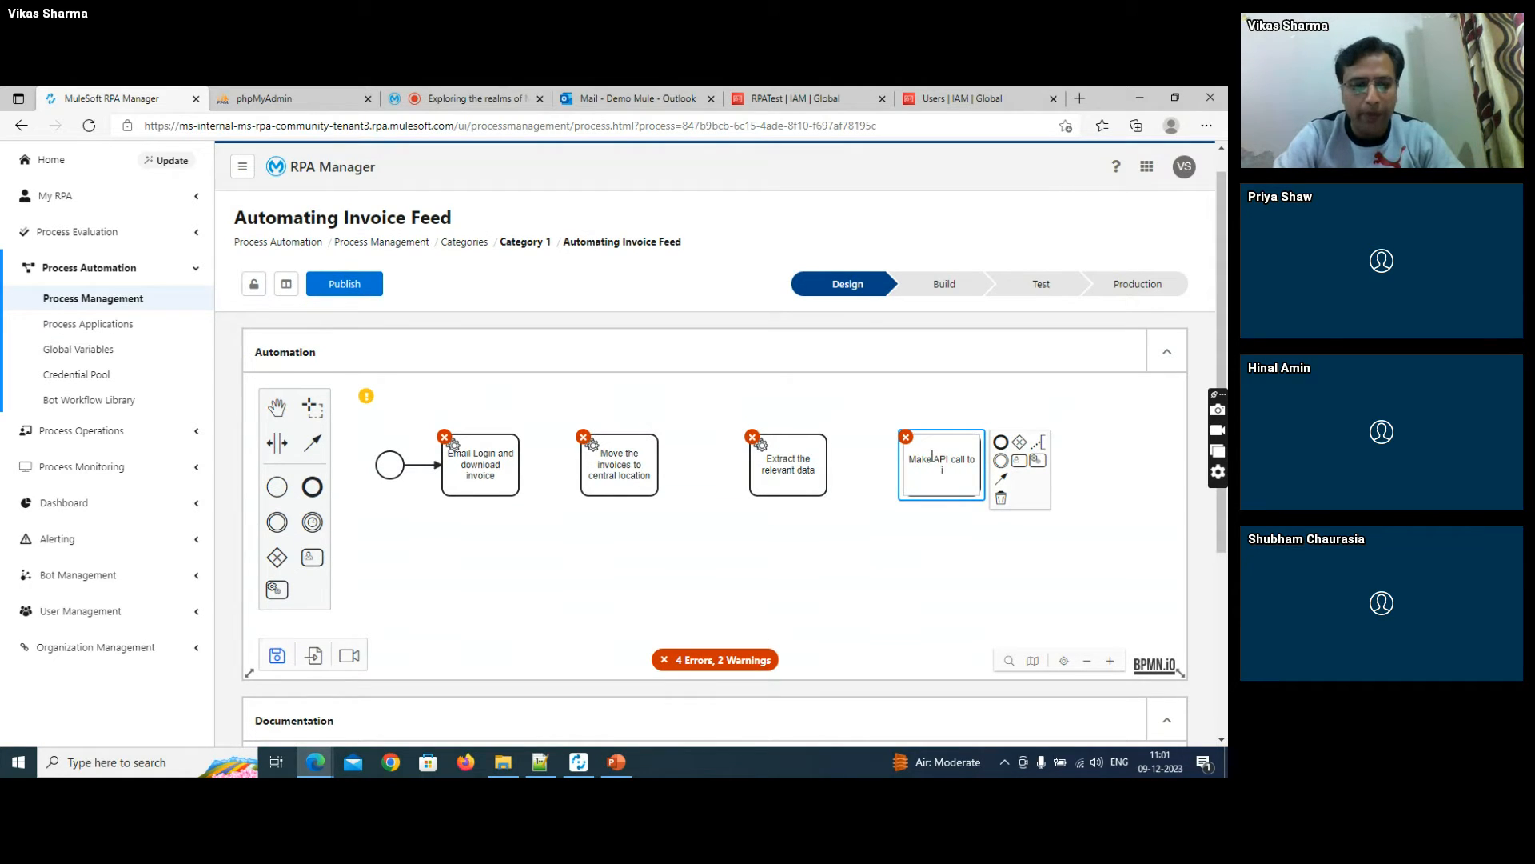
text(nsert data)
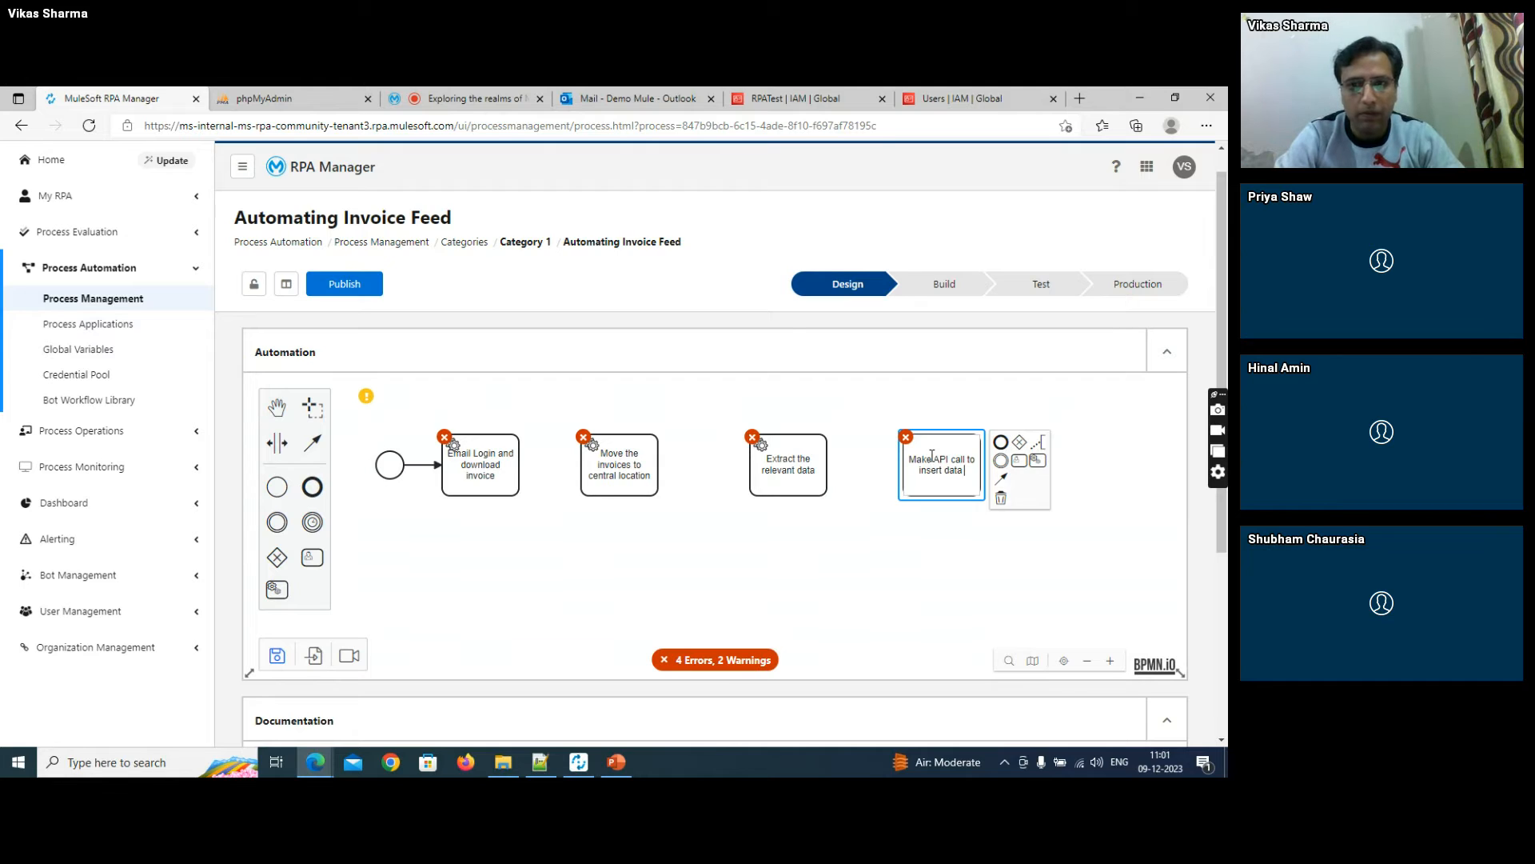
key(BackSpace)
key(BackSpace)
key(BackSpace)
key(BackSpace)
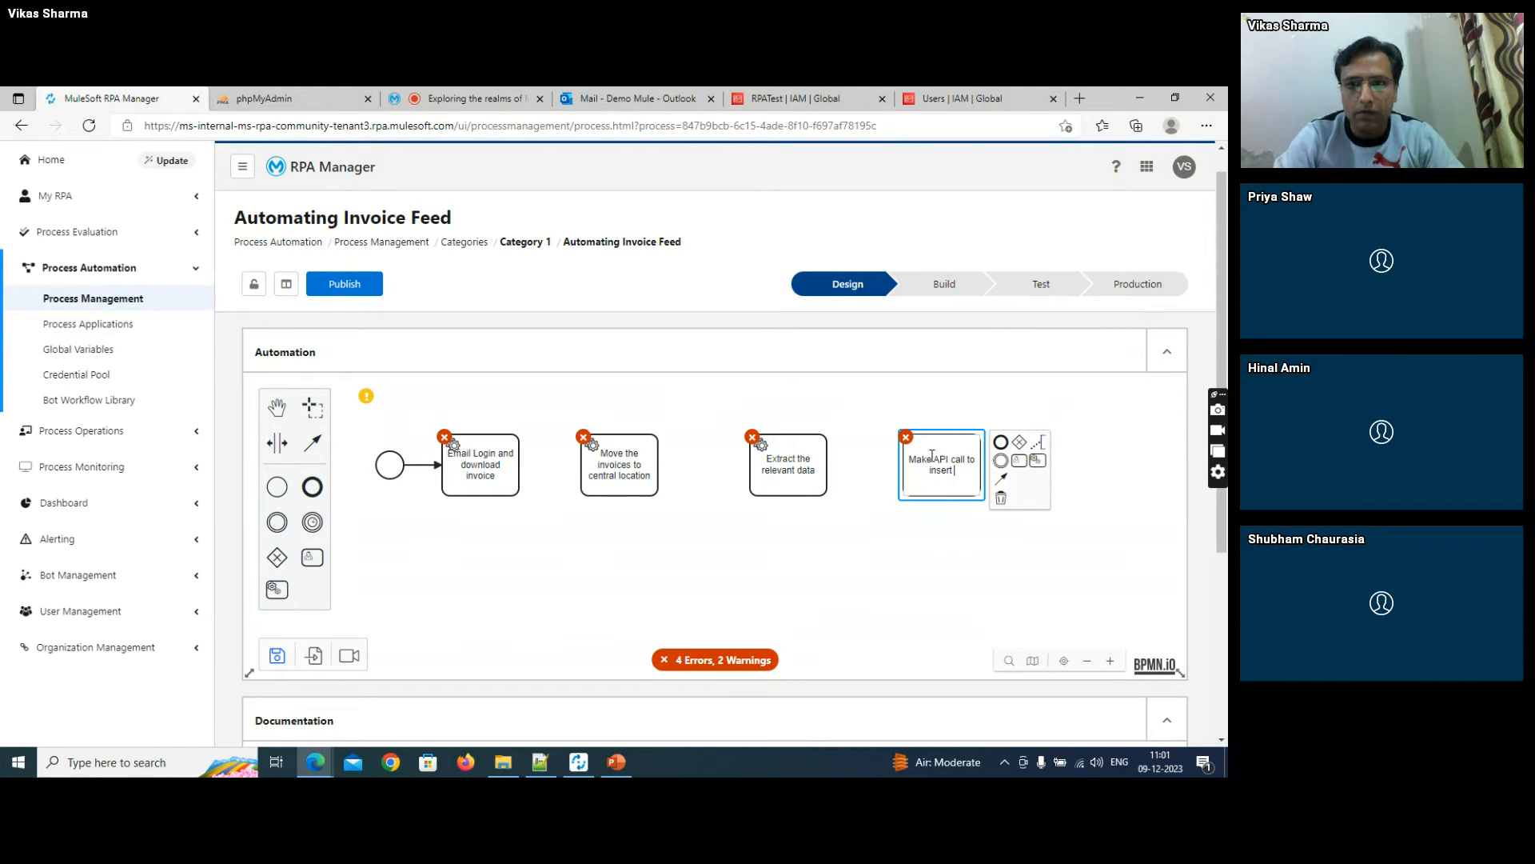
text(into database)
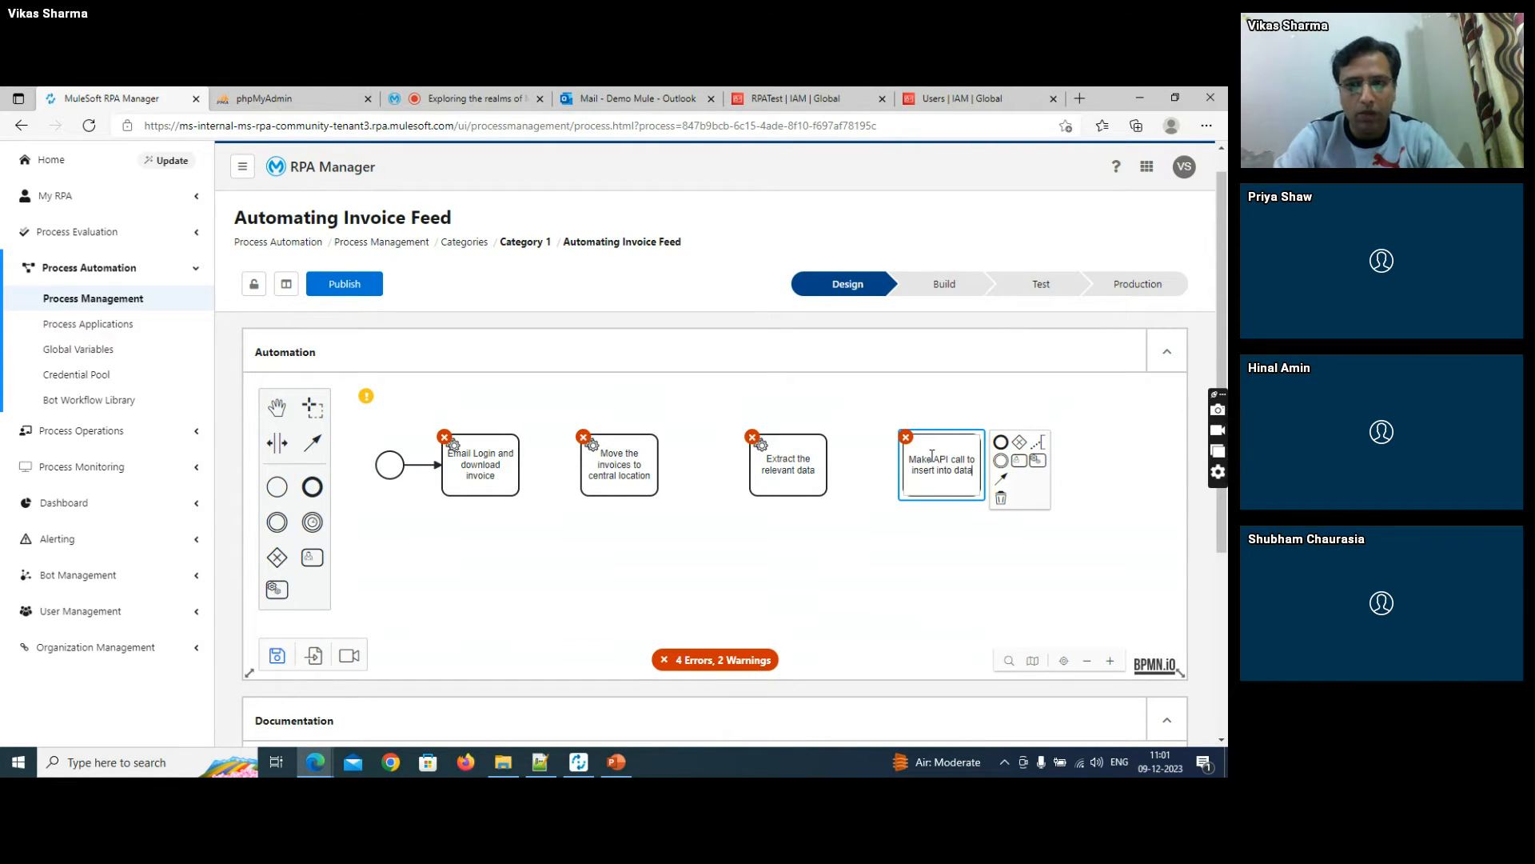
click(850, 557)
click(312, 493)
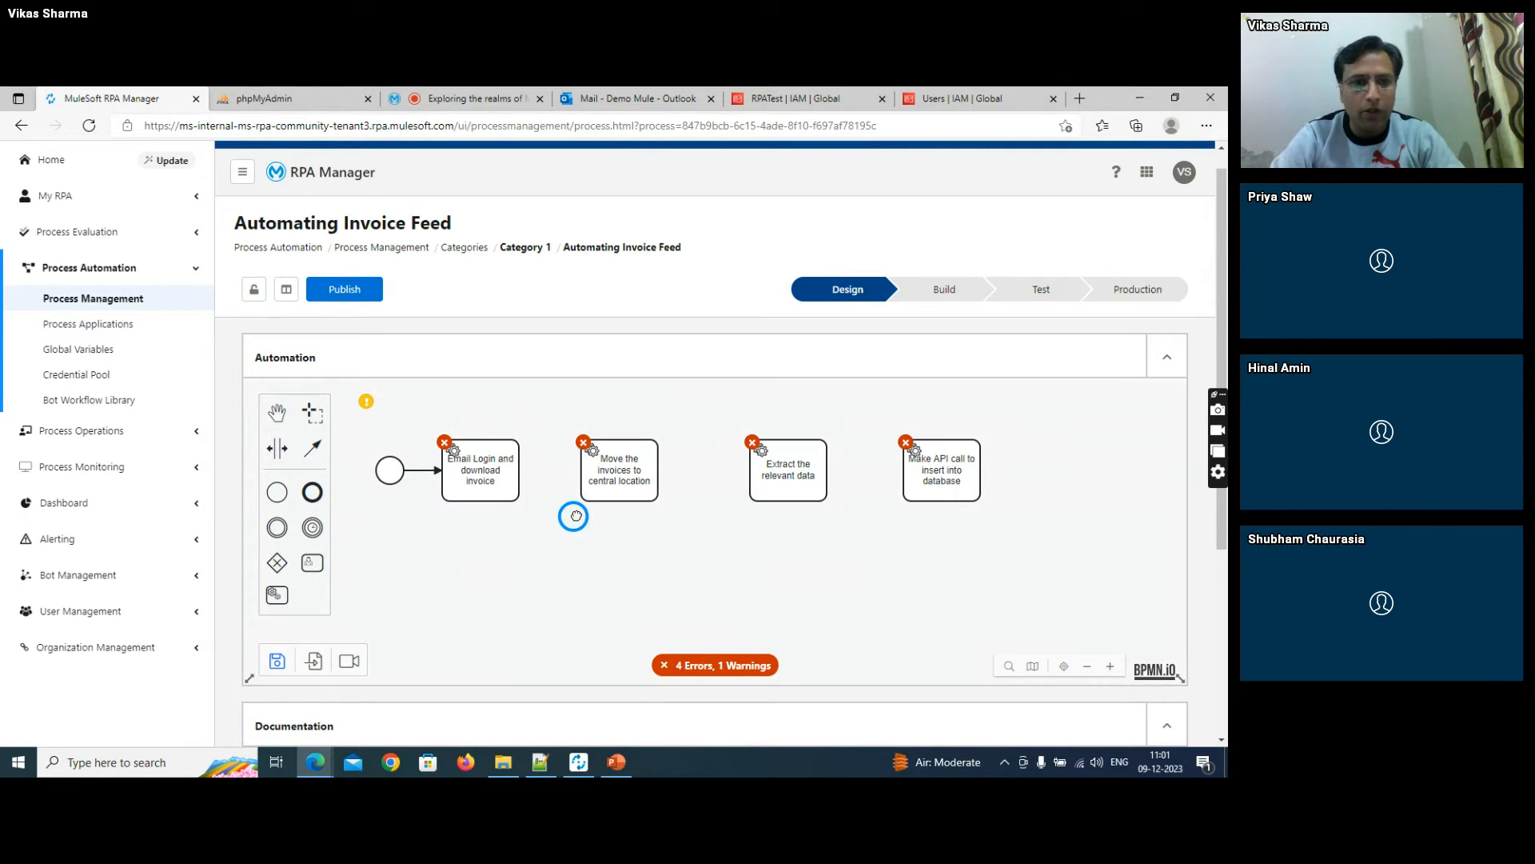
click(1031, 471)
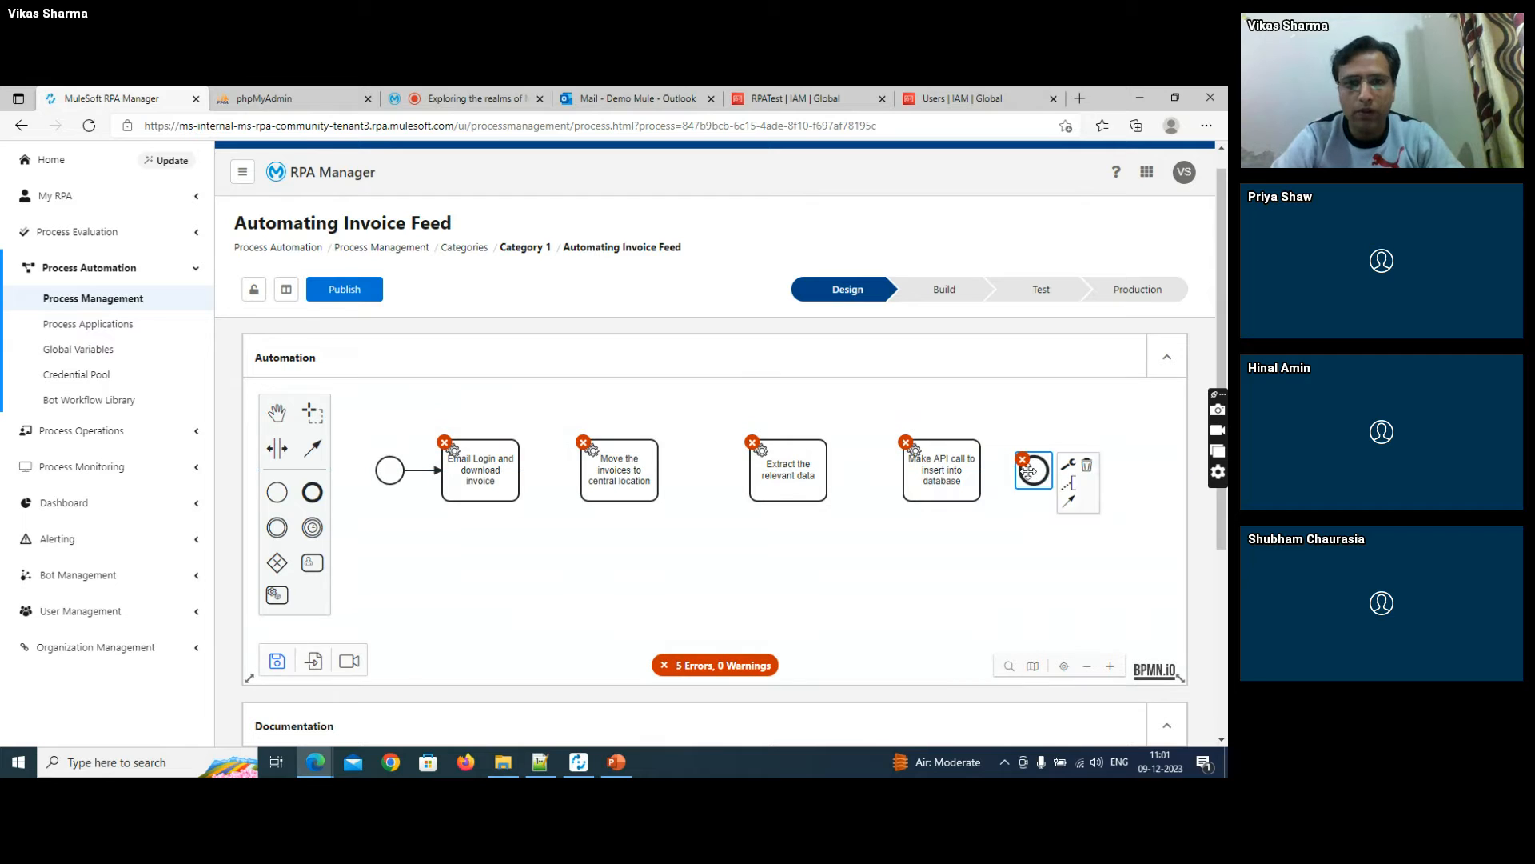
- Connect the four tasks in sequence through to the end event, and shift the move-invoices task slightly closer to the extraction task
click(472, 452)
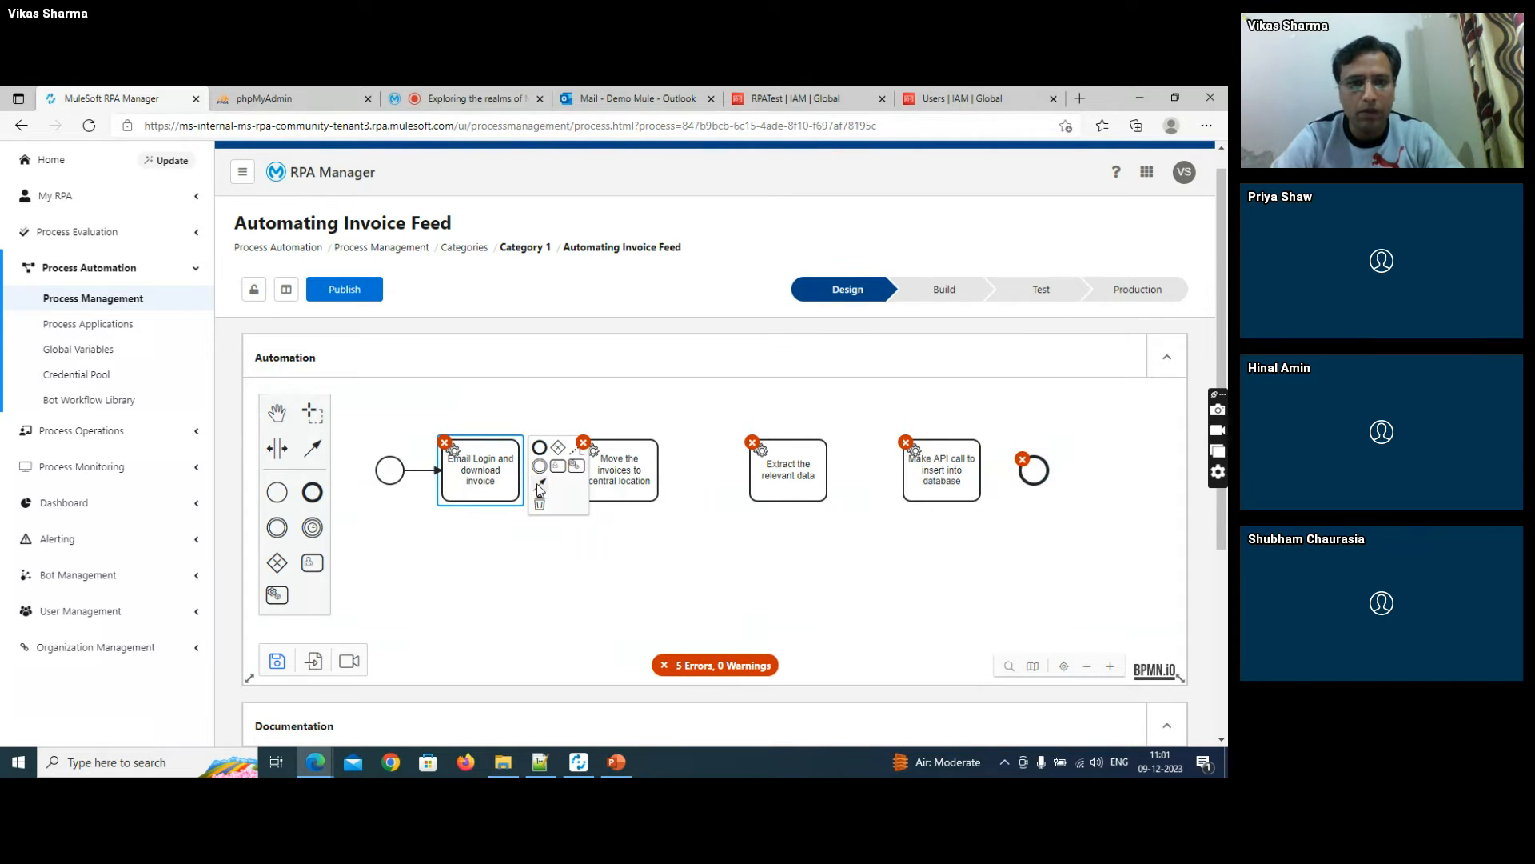
mouse_move(540, 486)
mouse_down()
mouse_move(631, 464)
mouse_move(939, 470)
mouse_up()
click(639, 460)
click(792, 464)
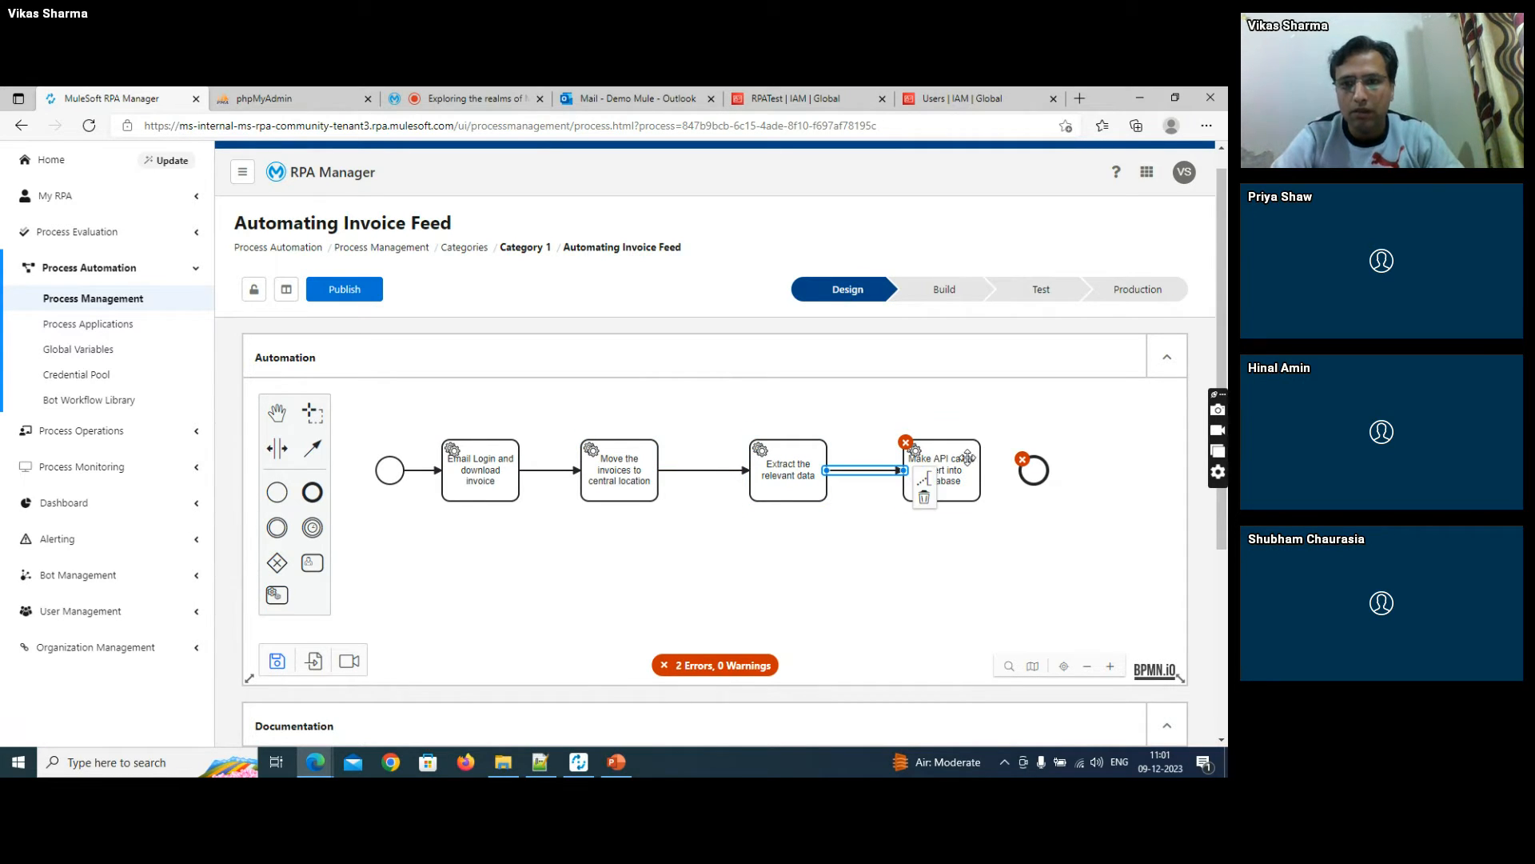
click(969, 460)
click(1000, 447)
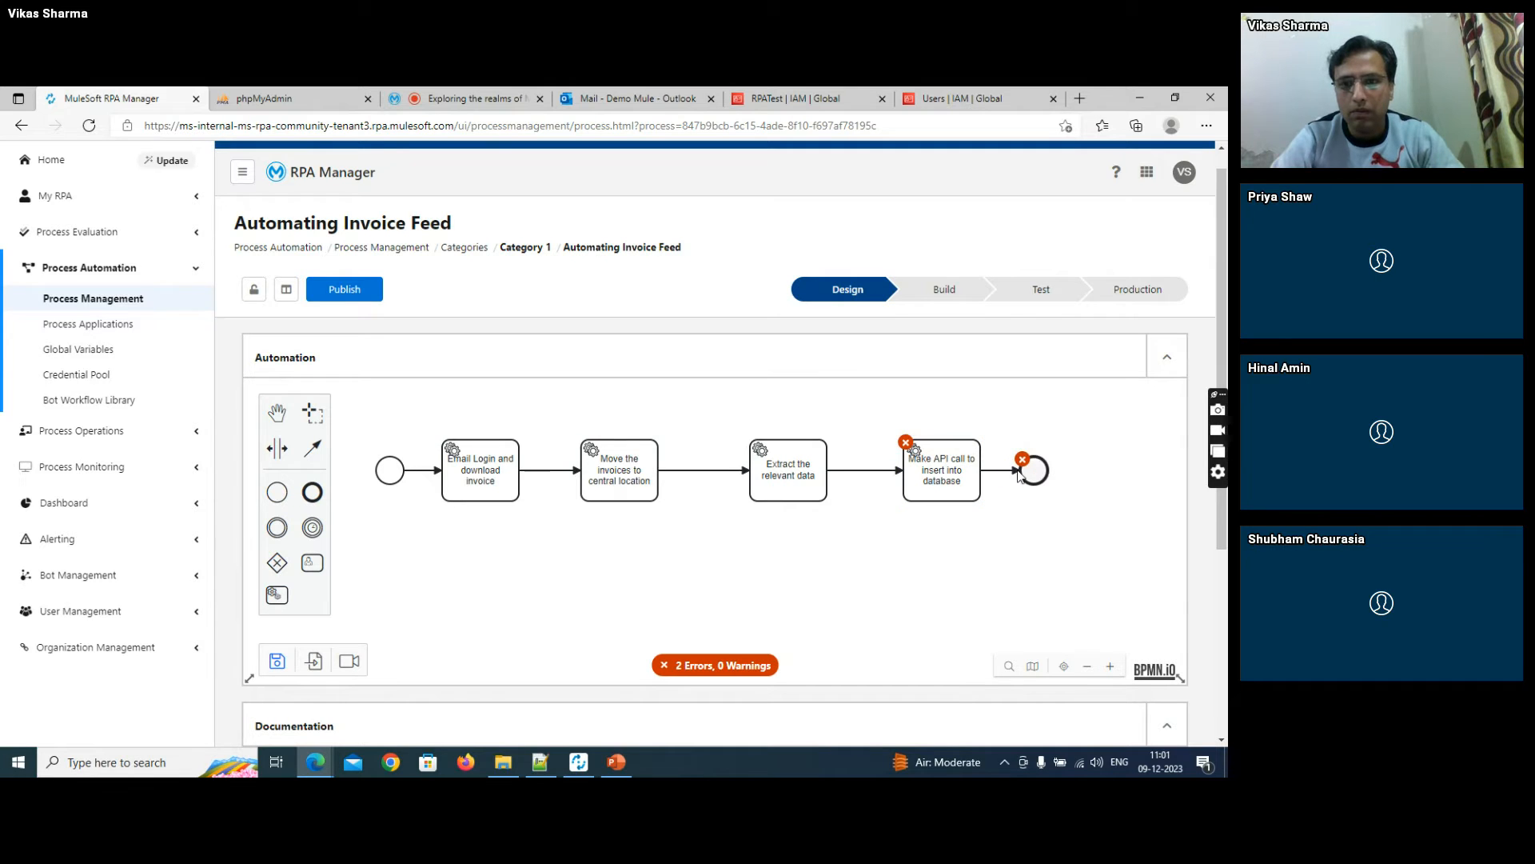
click(989, 567)
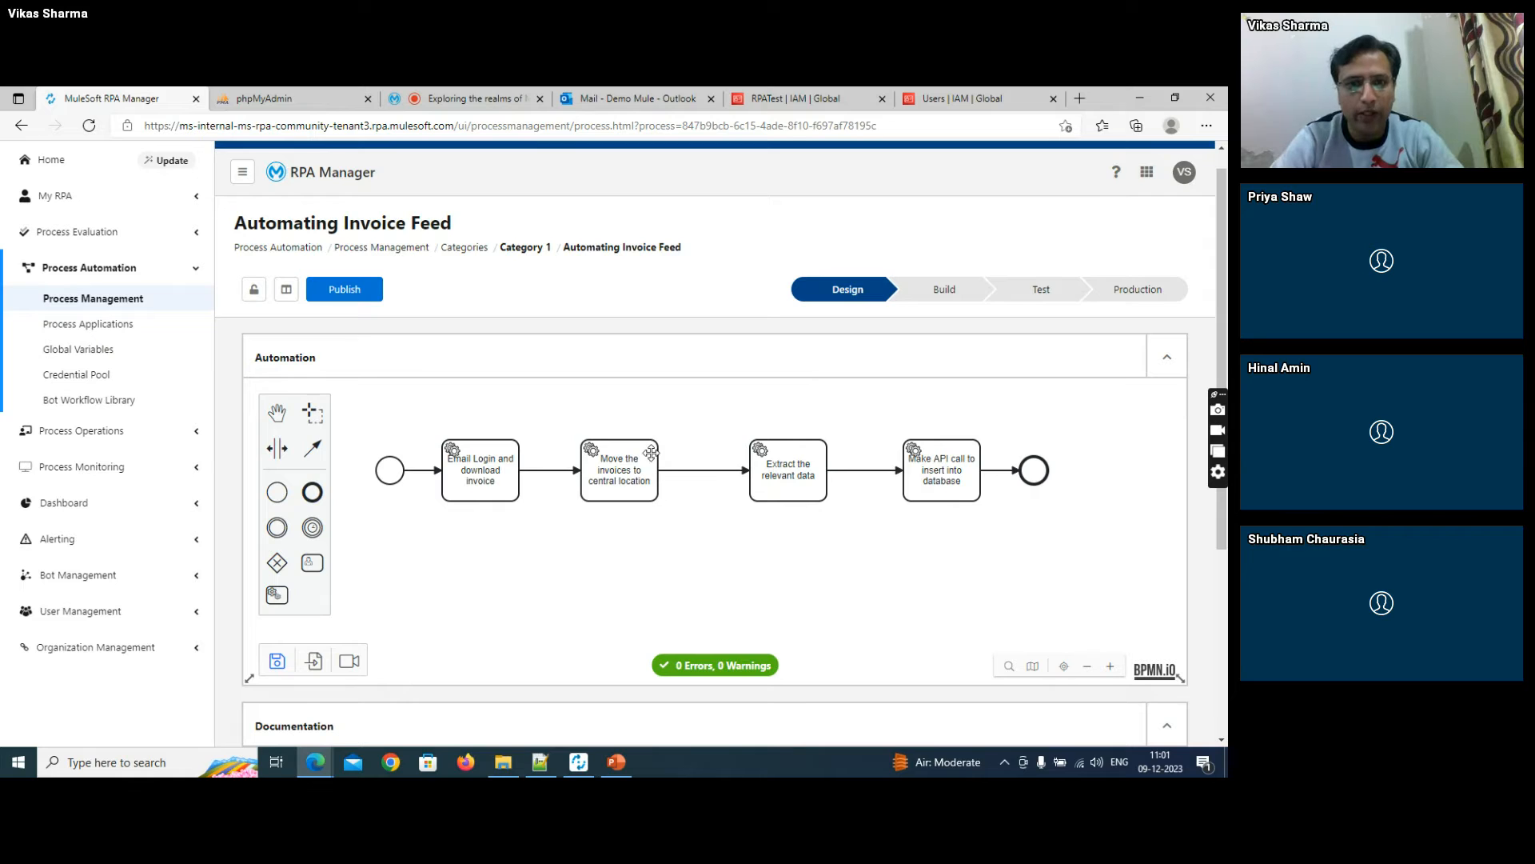
drag(651, 458, 682, 458)
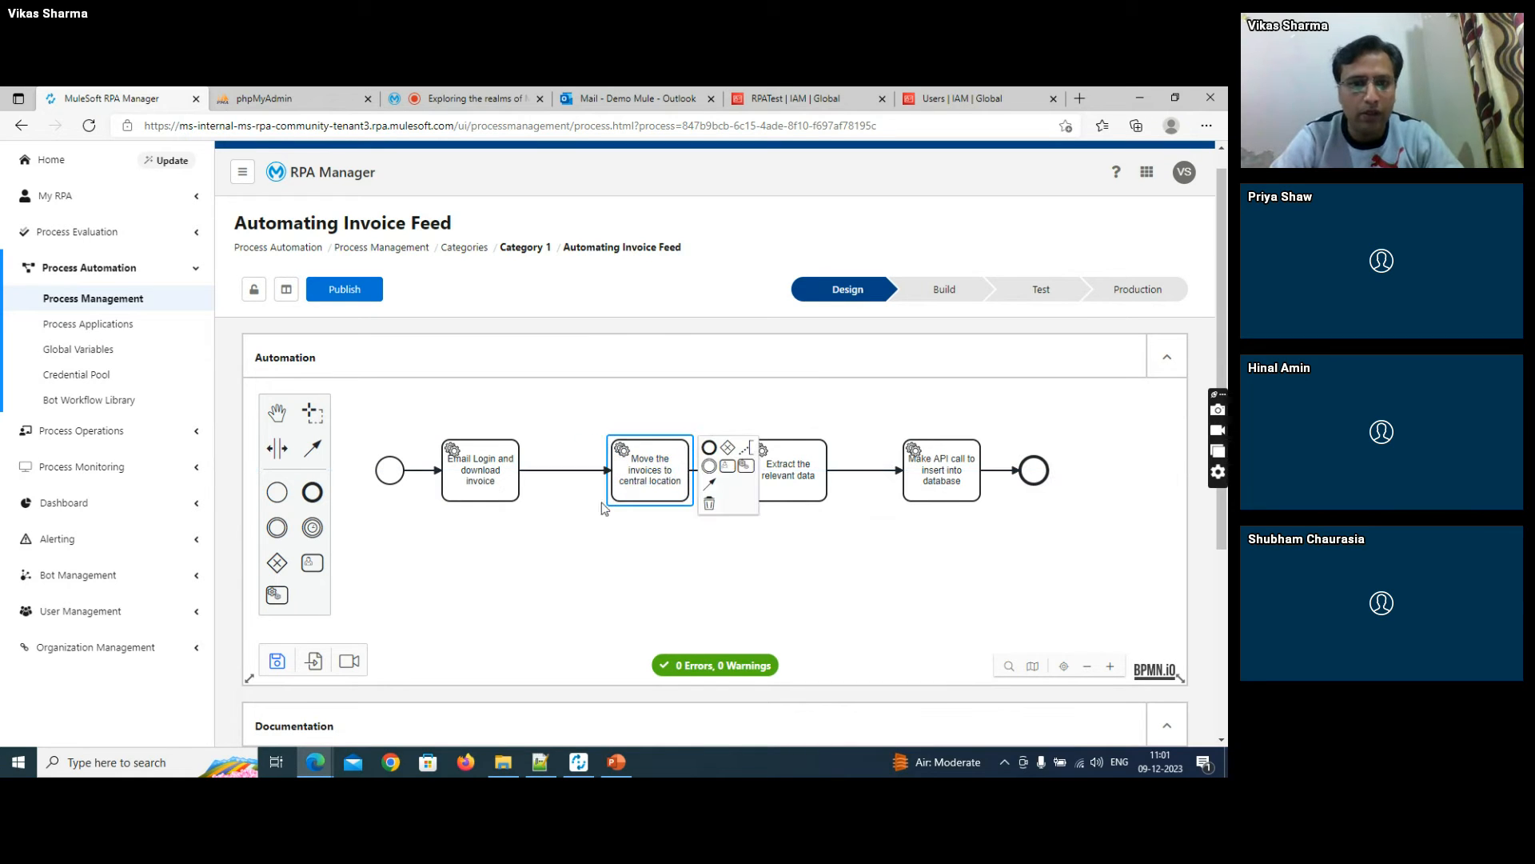
click(522, 545)
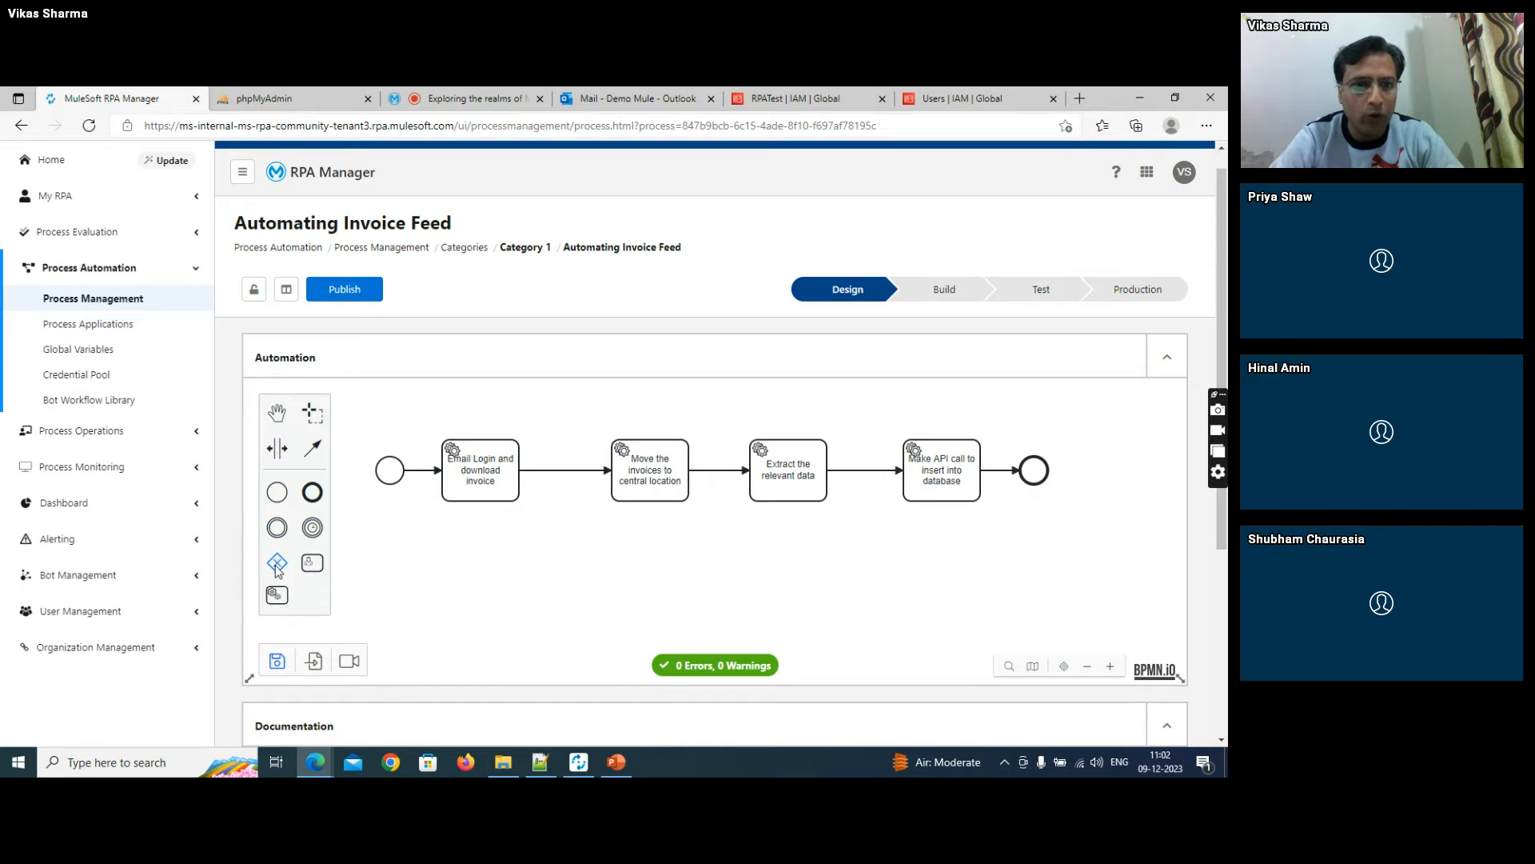
- Insert an exclusive gateway into the sequence flow between the email login task and the move-invoices task
drag(275, 564, 566, 468)
click(568, 514)
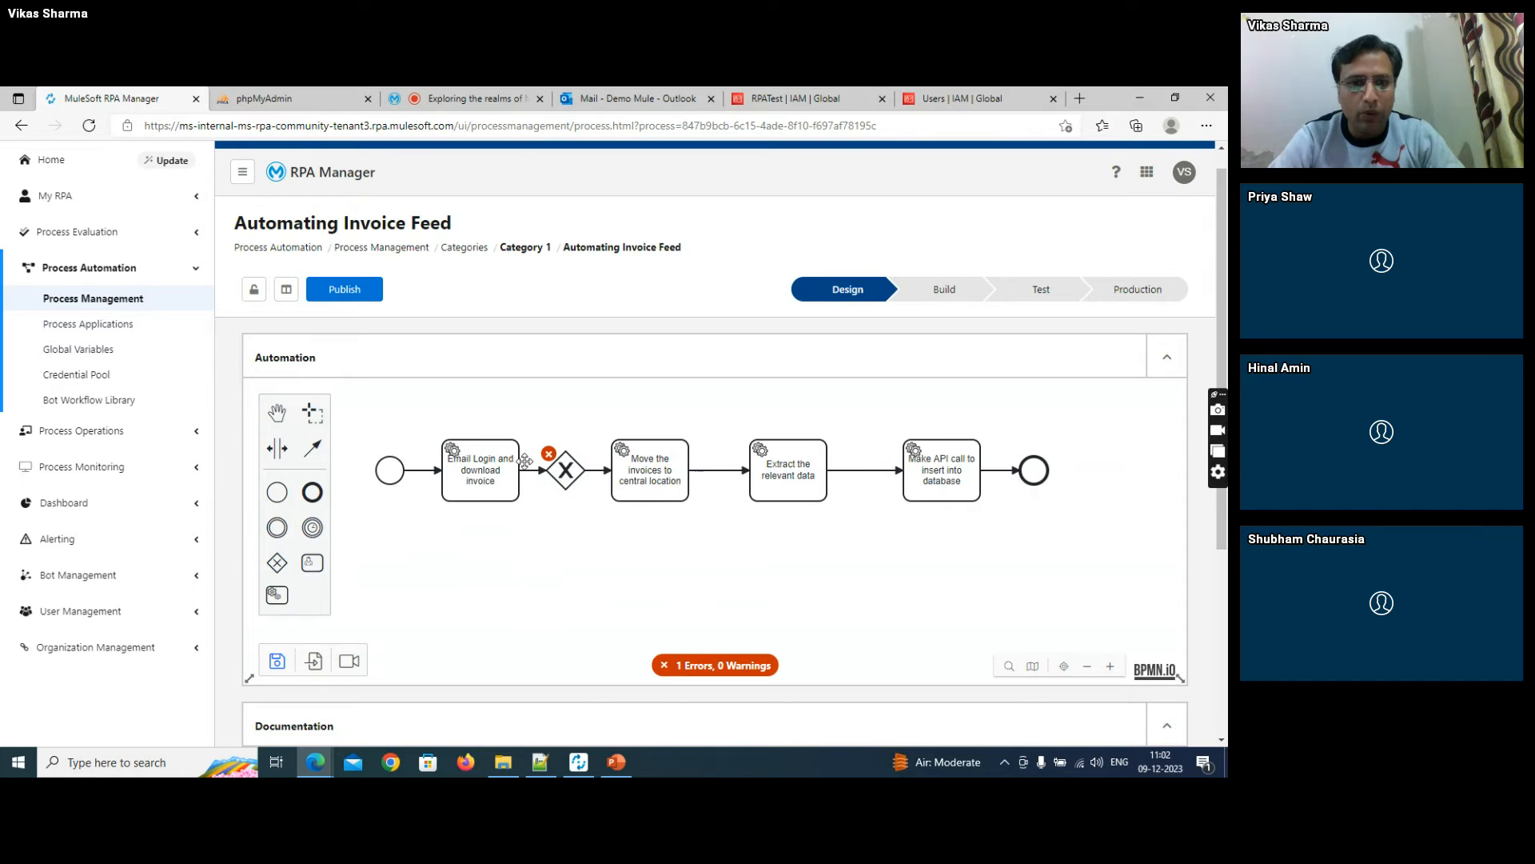
click(564, 473)
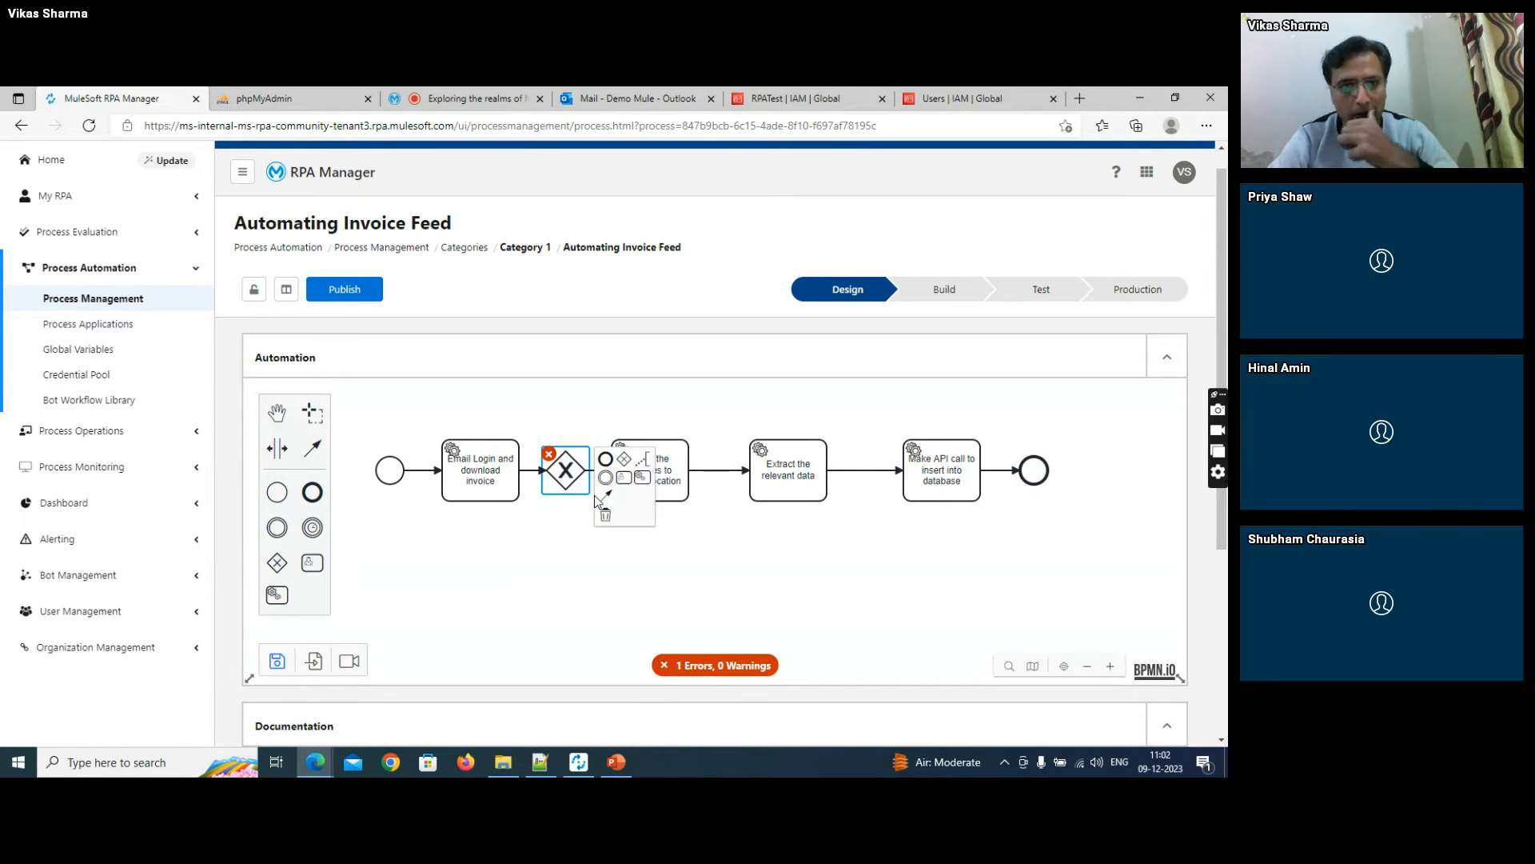
drag(605, 497, 622, 480)
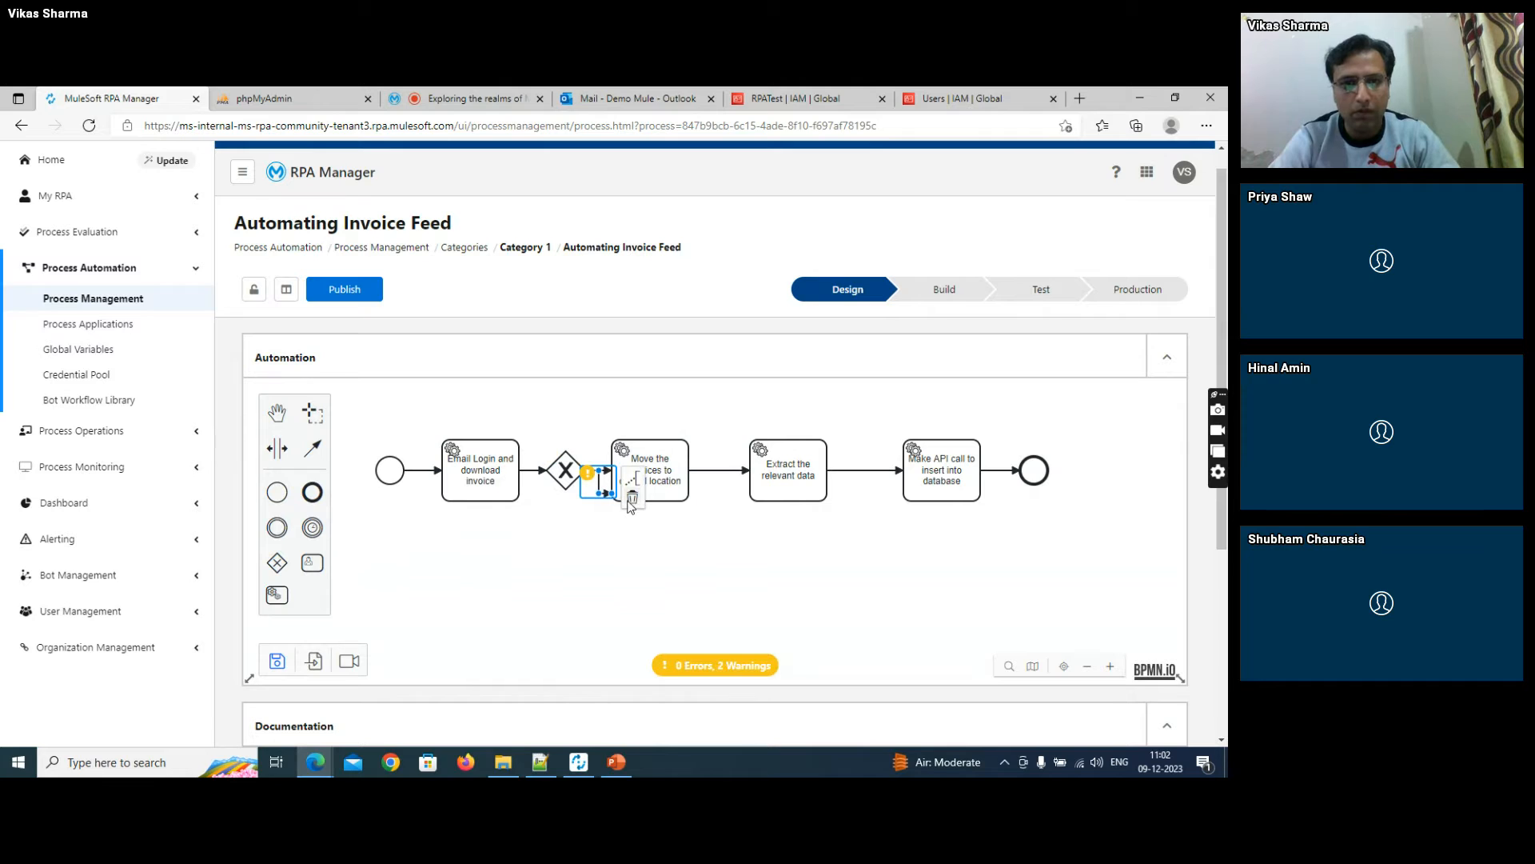
click(632, 500)
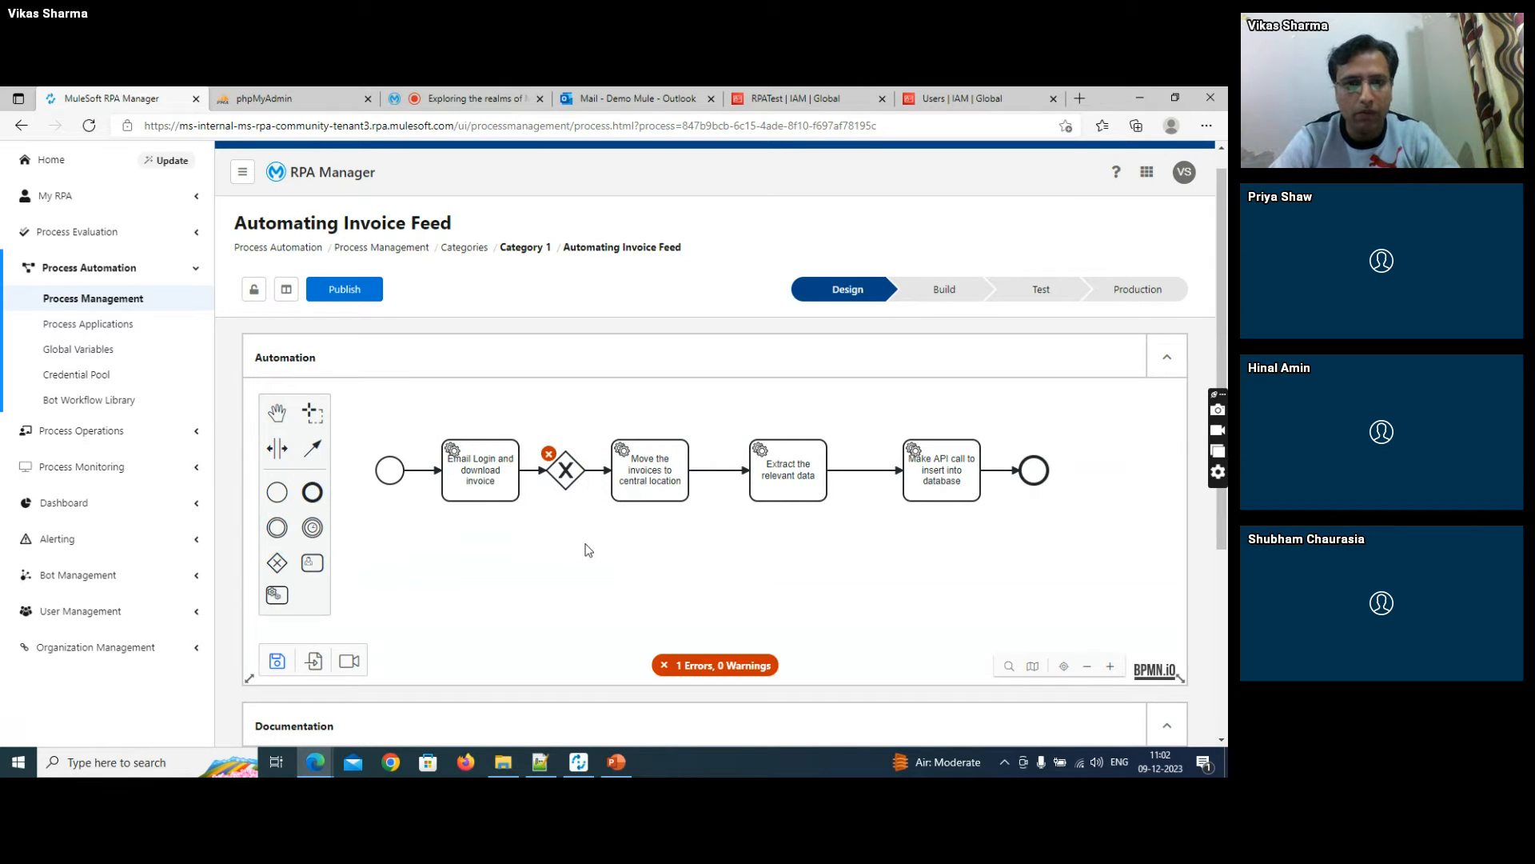
- Connect the gateway directly to the end event with a sequence flow and route it below the row of tasks
click(564, 480)
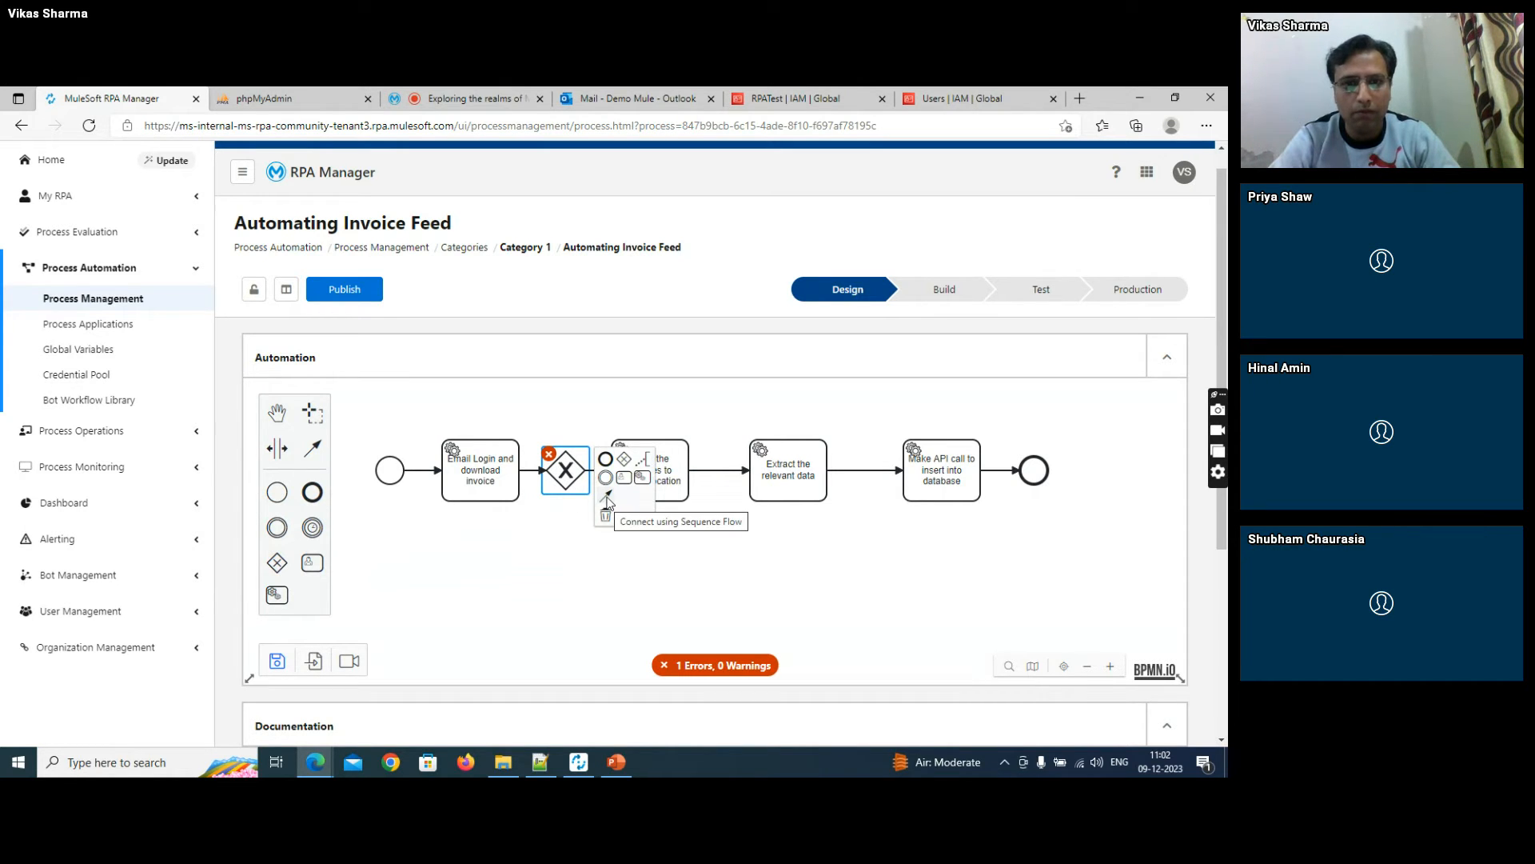
drag(607, 501, 1031, 485)
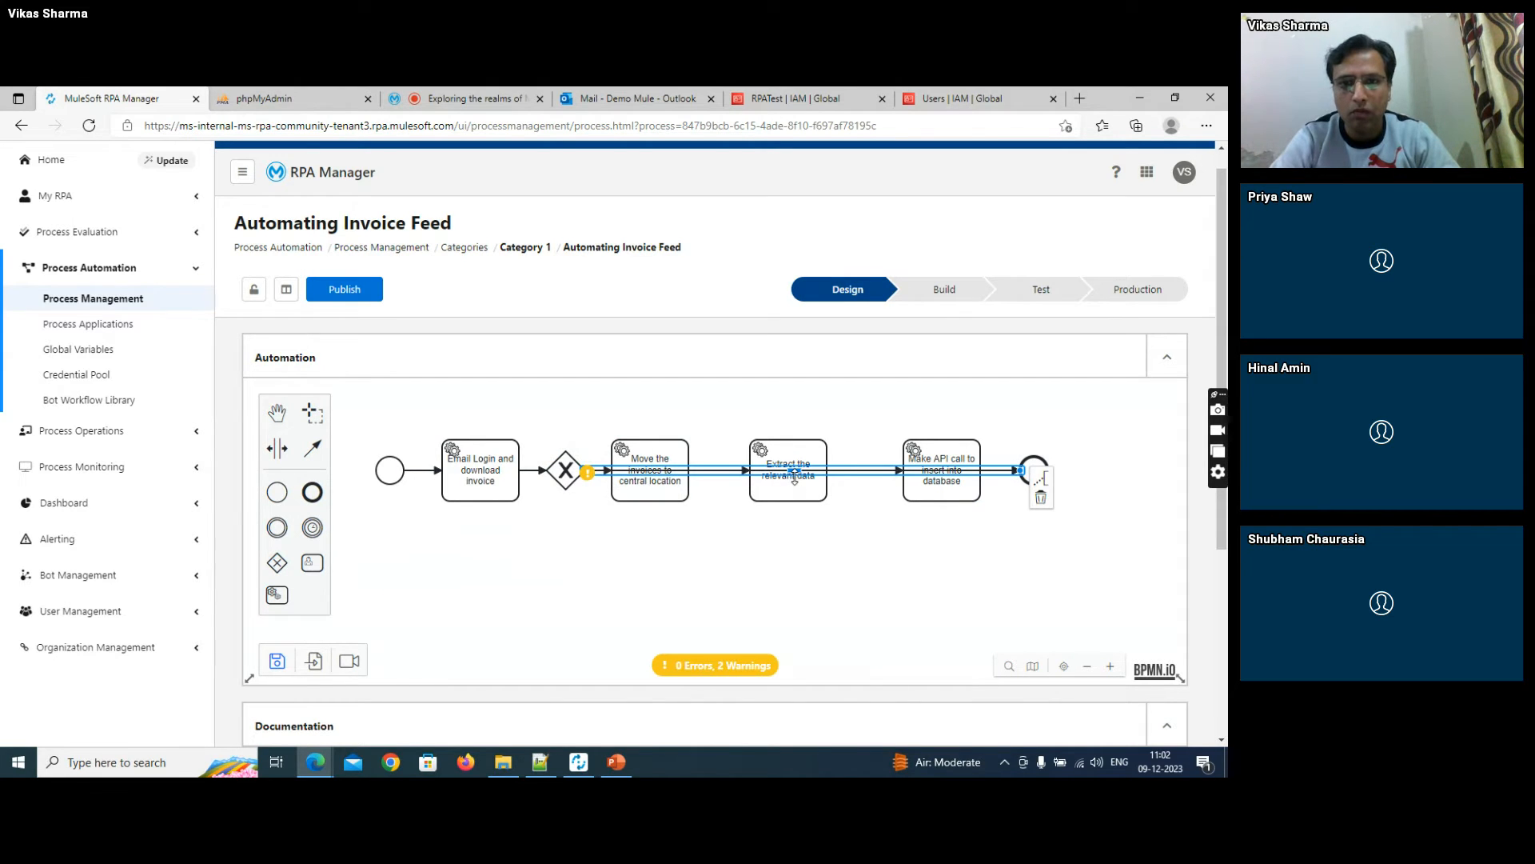
drag(794, 478, 792, 579)
- Shift the move-invoices task slightly towards the extraction task to widen its gap from the gateway
mouse_move(591, 477)
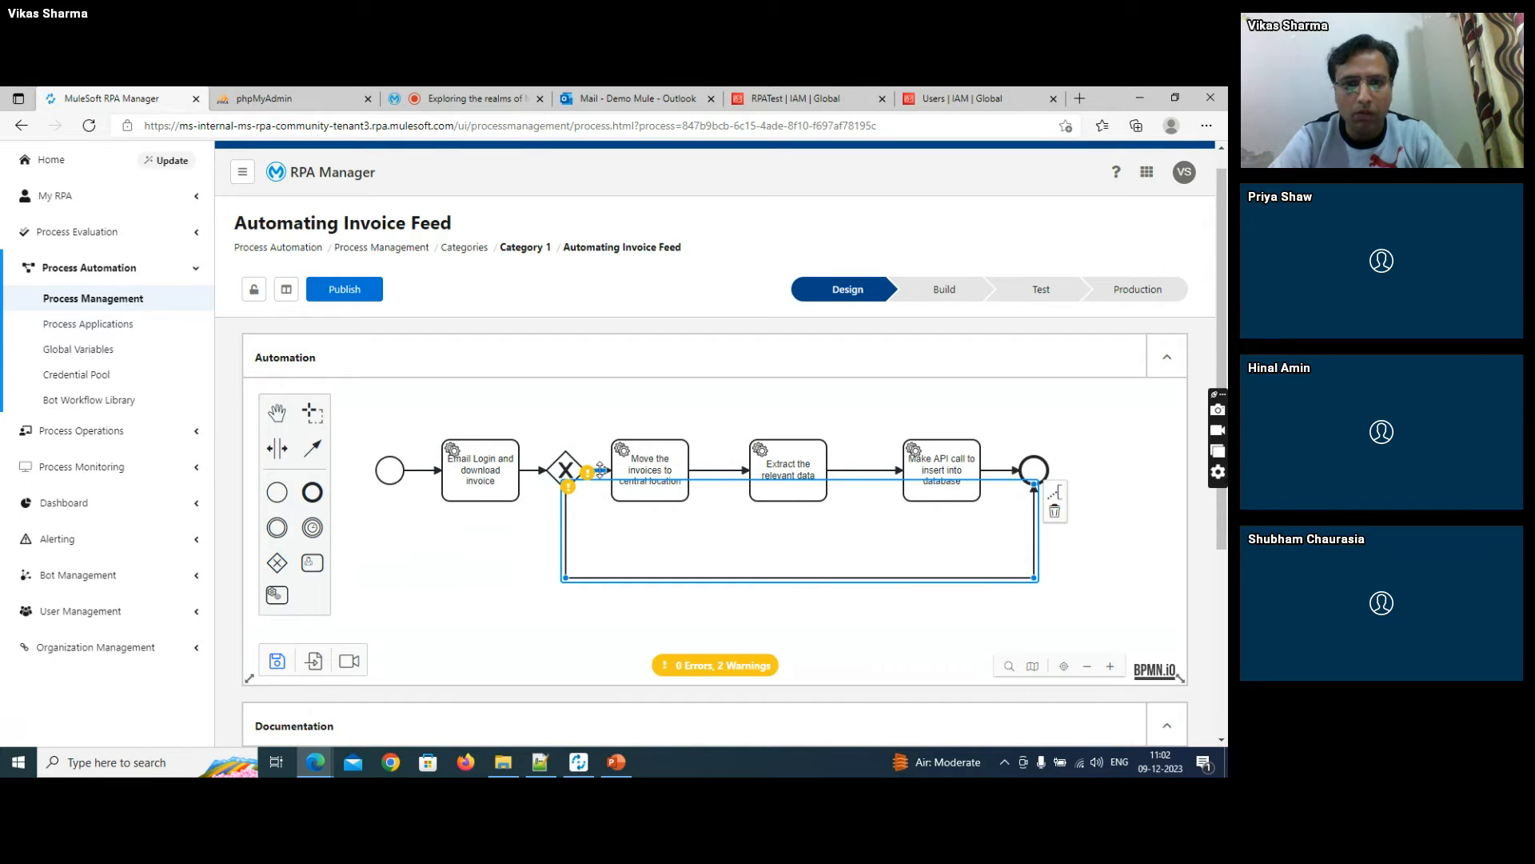
click(601, 469)
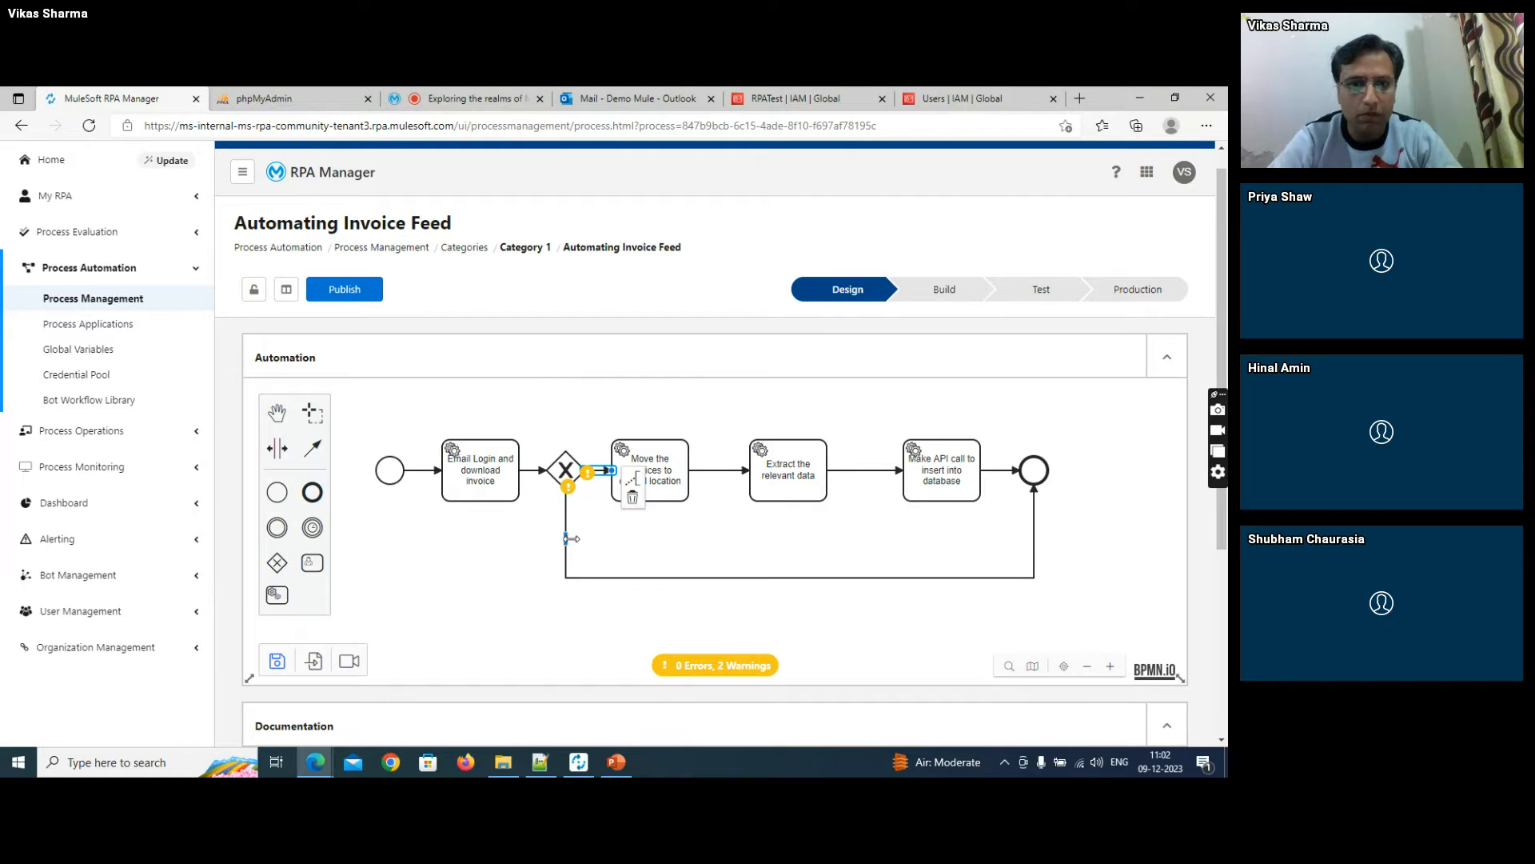
click(516, 568)
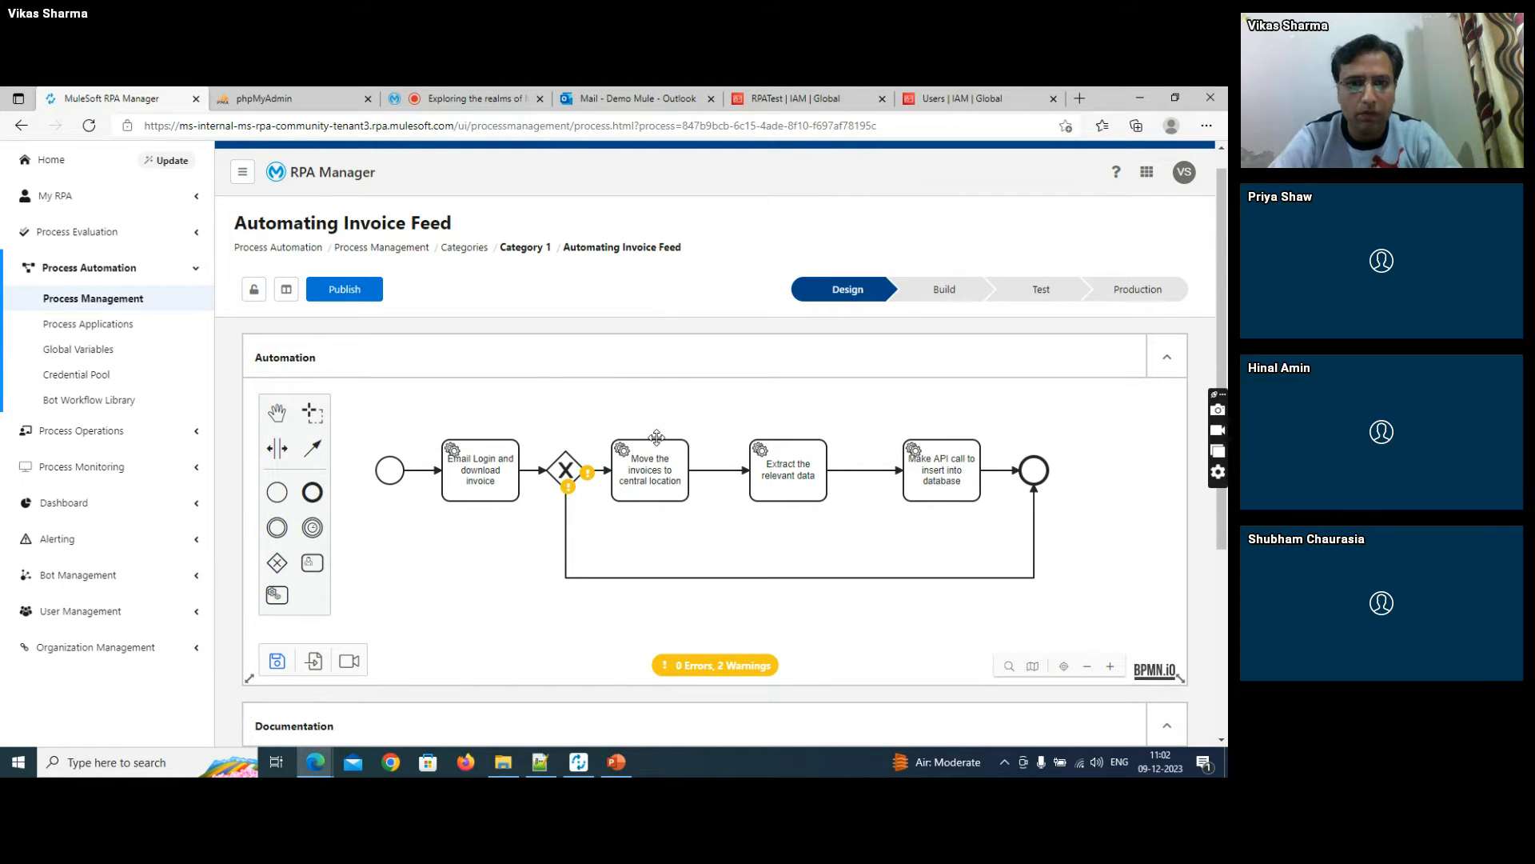
drag(657, 434, 686, 434)
click(631, 431)
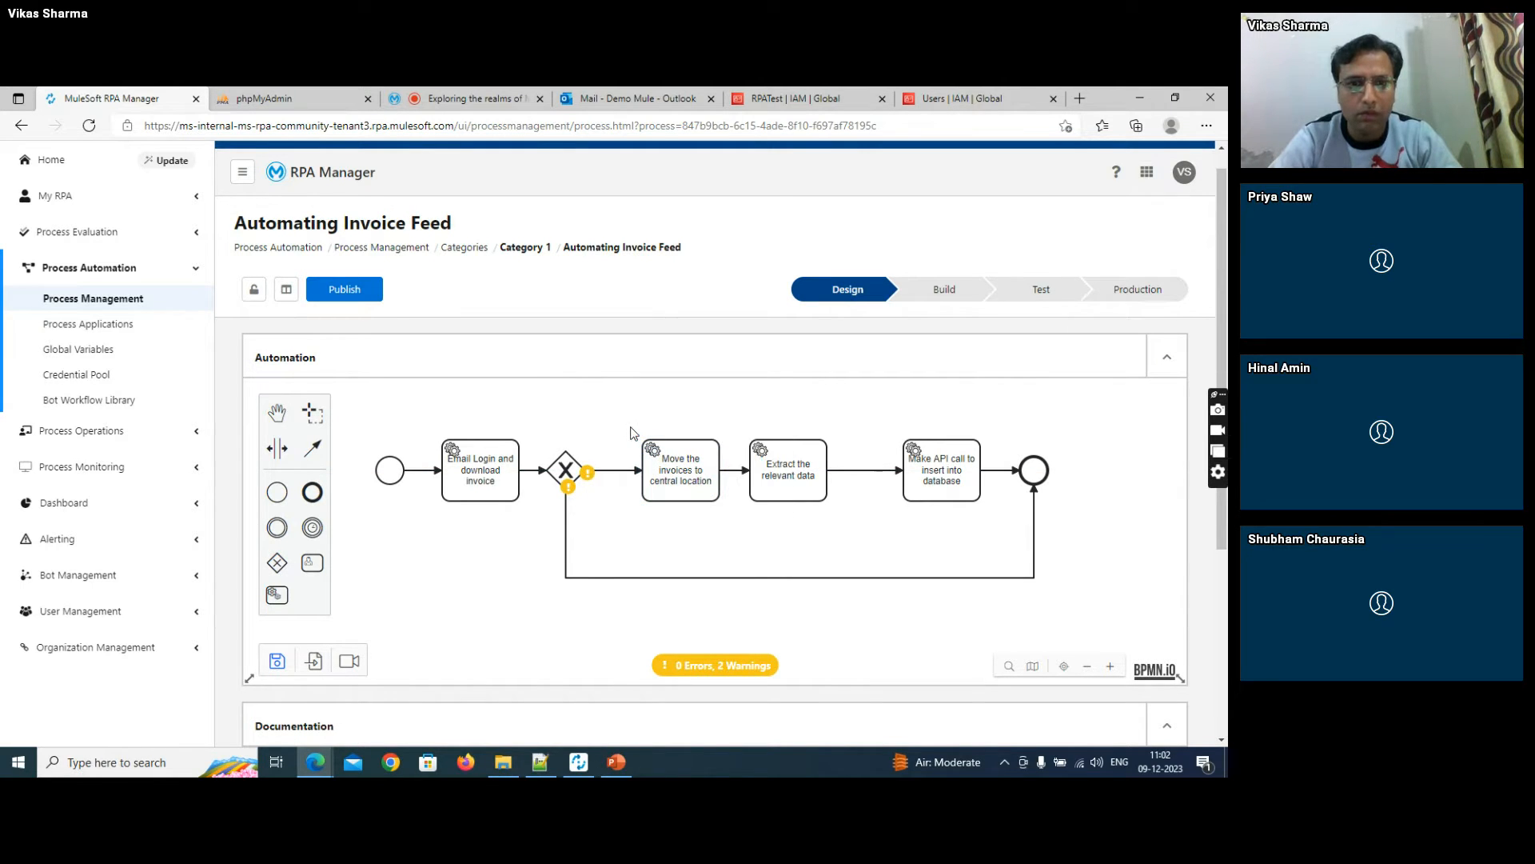
- Name the lower sequence flow from the gateway to the end event "seq2"
double_click(610, 577)
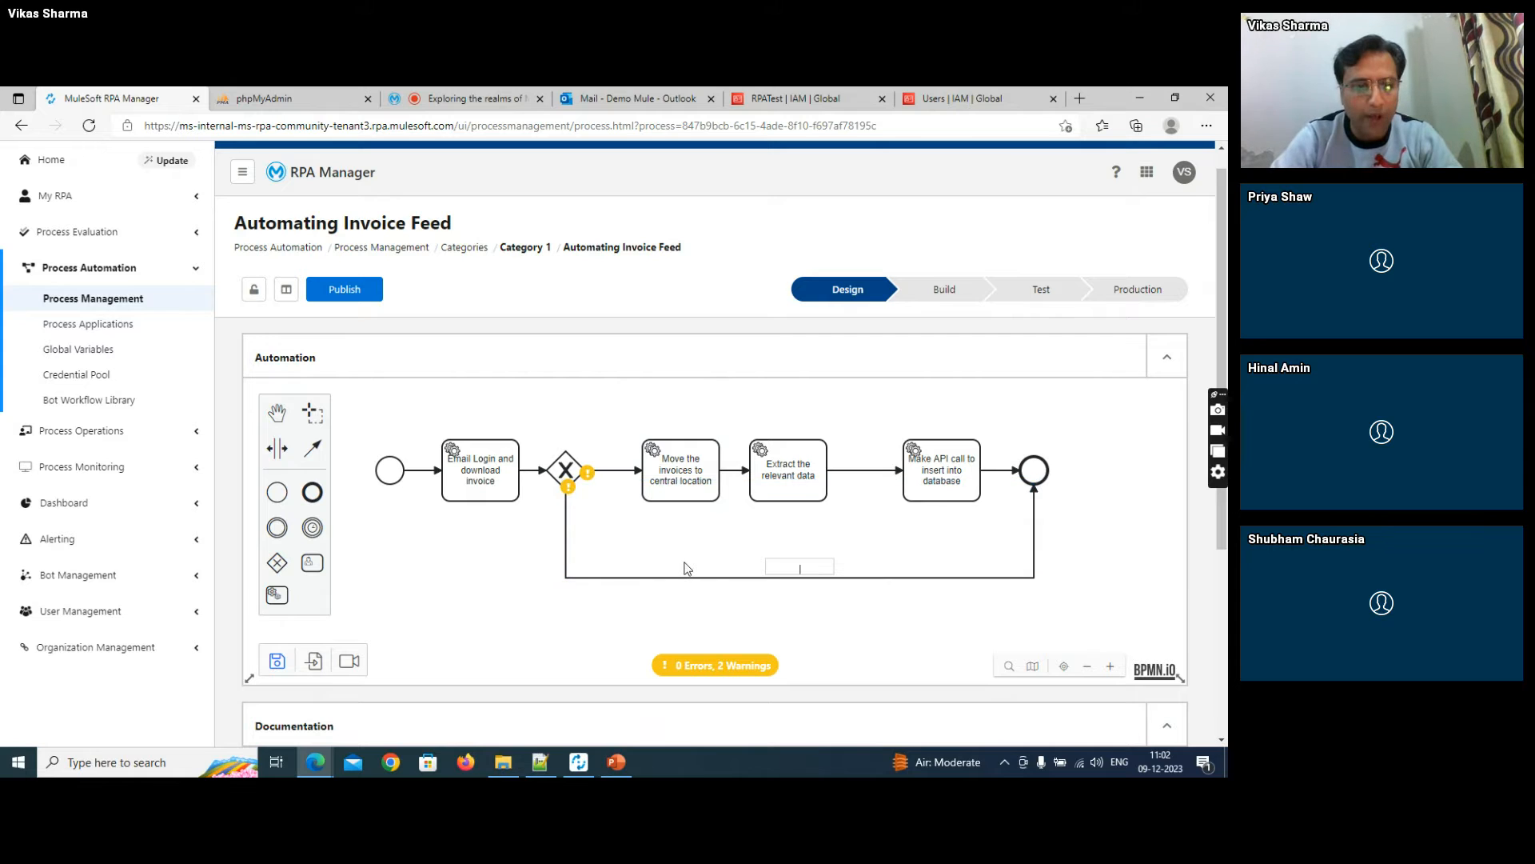
text(se)
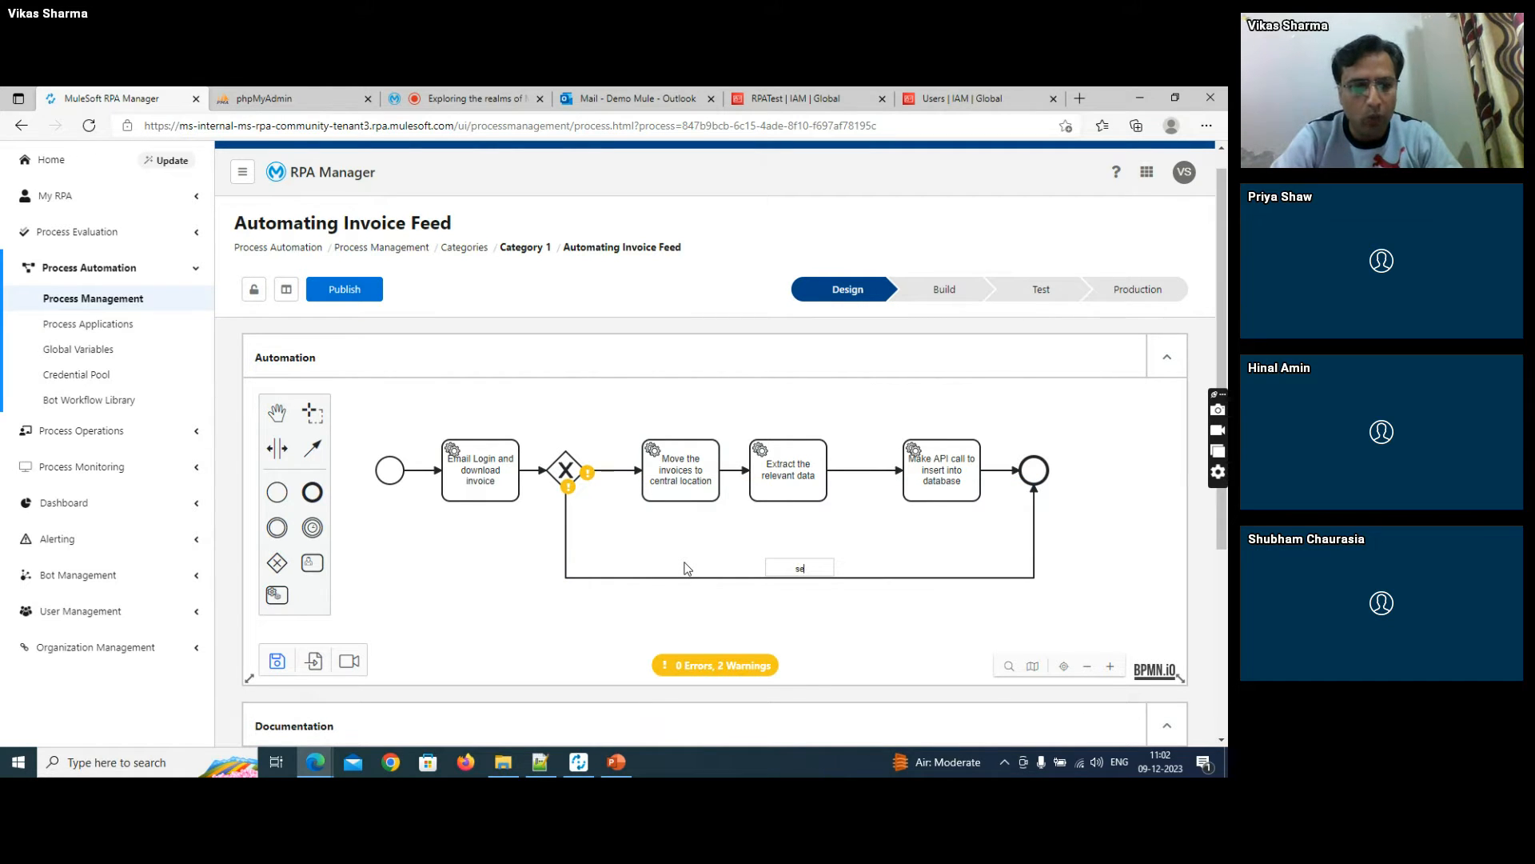
text(q1)
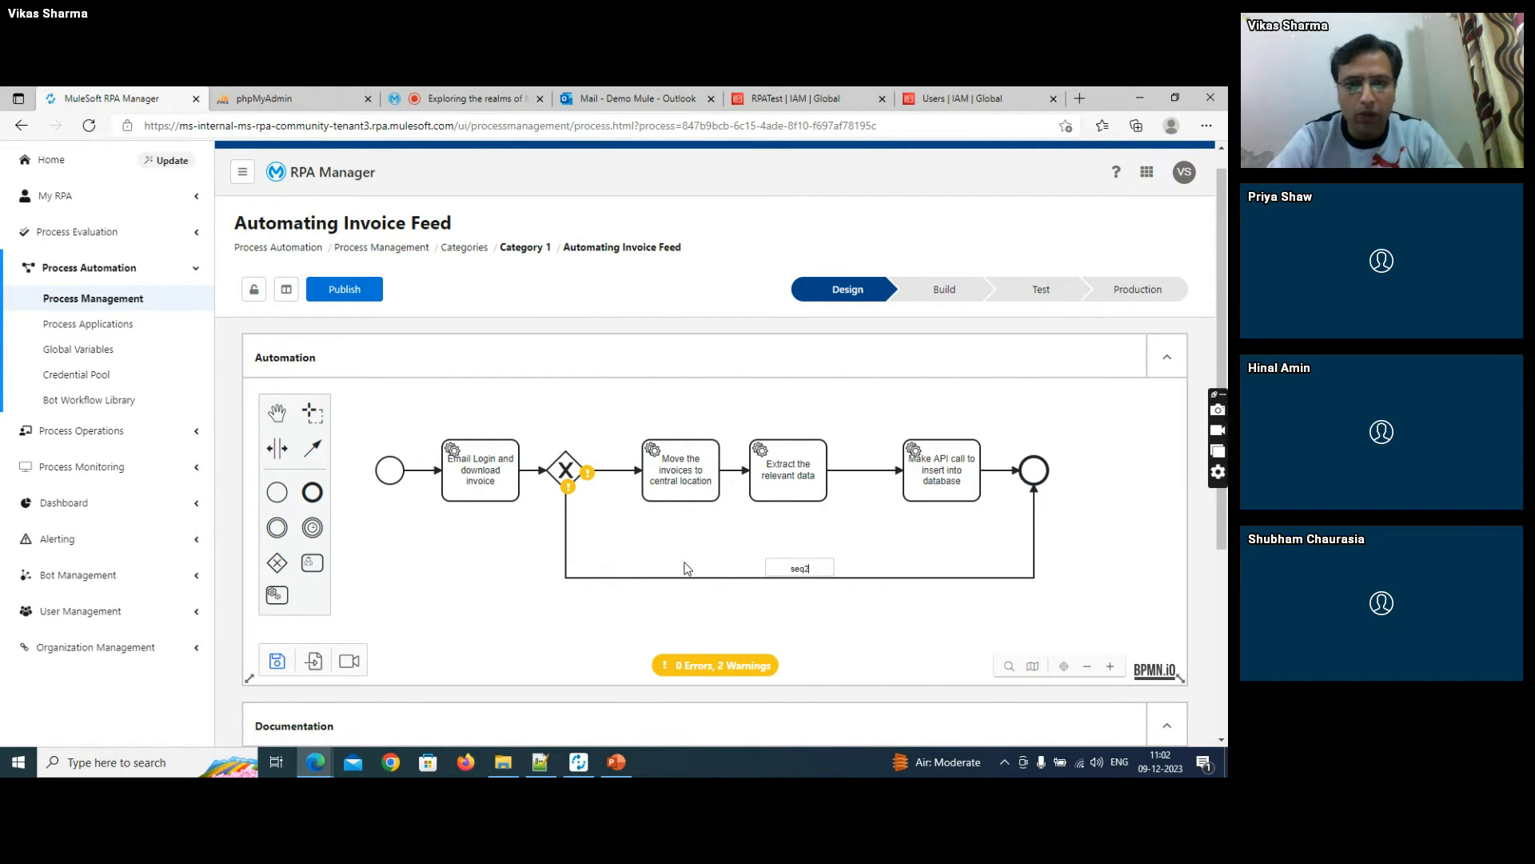
click(651, 628)
- Name the sequence flow from the gateway to the move-invoices task "seq1"
mouse_move(595, 474)
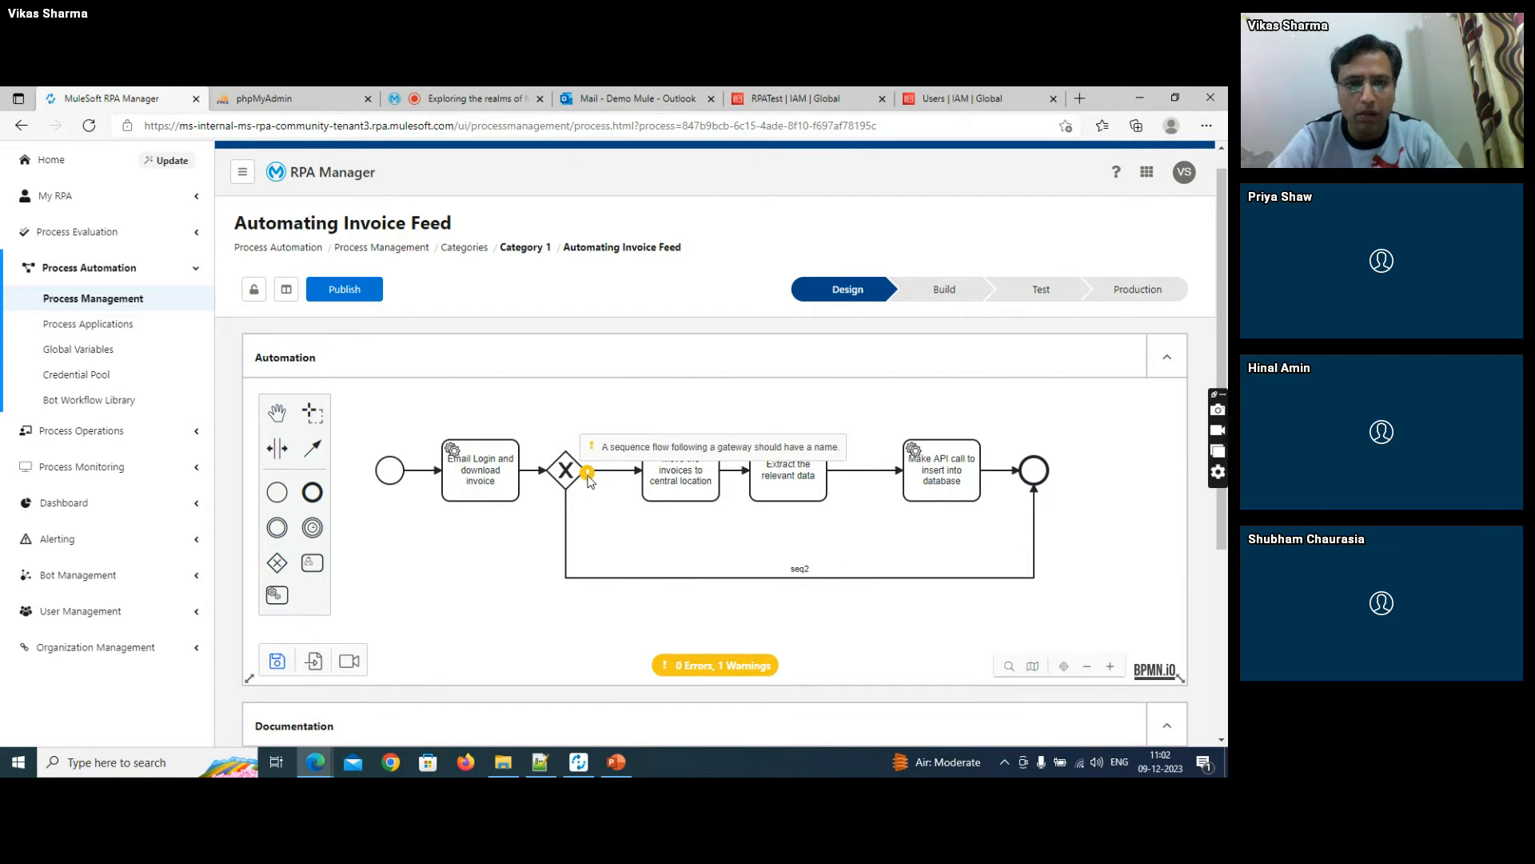
click(612, 471)
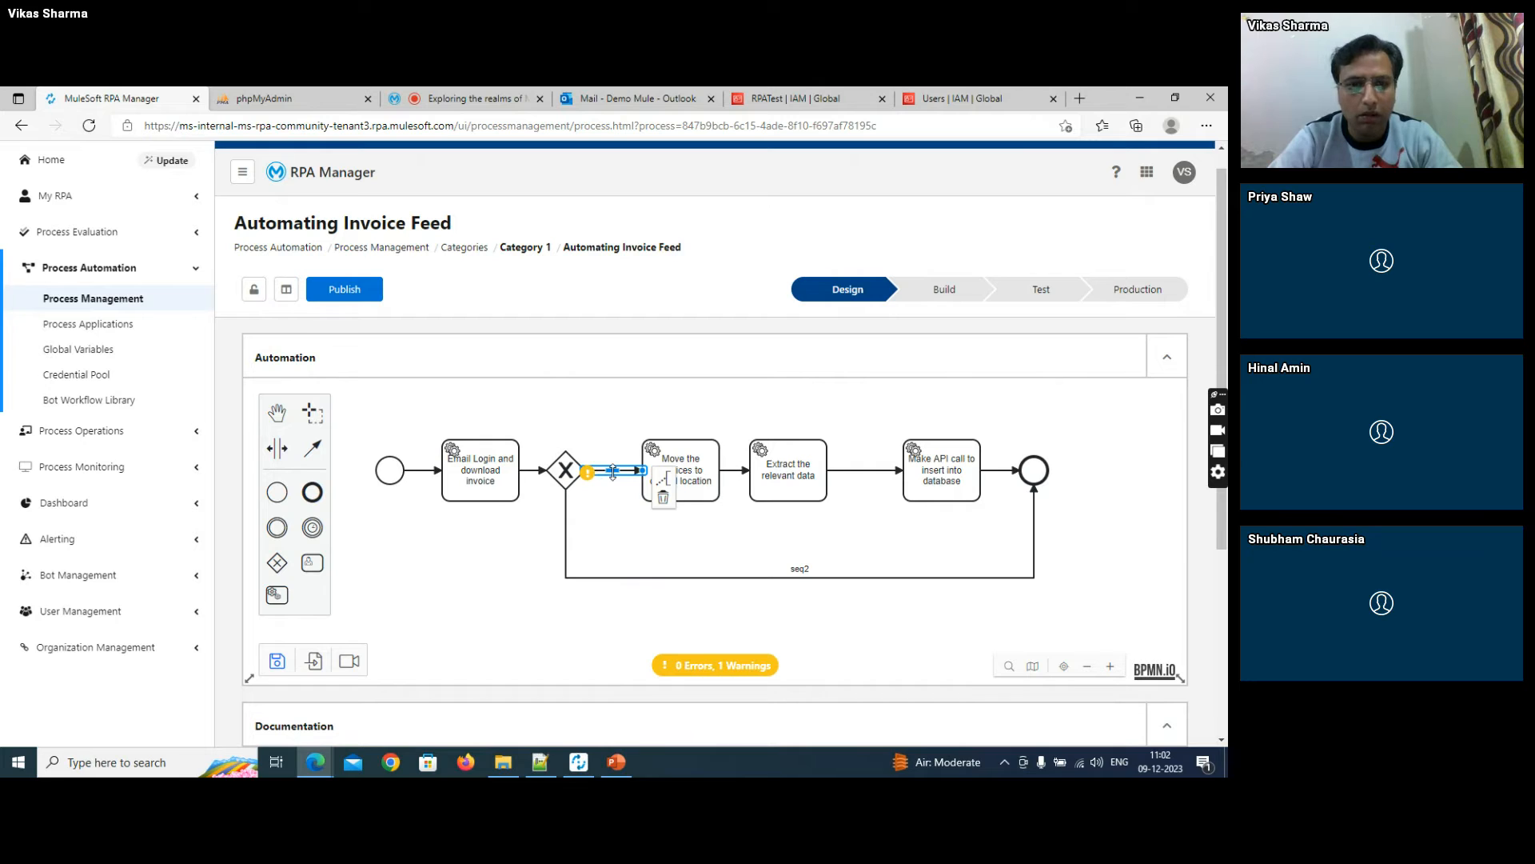
click(612, 472)
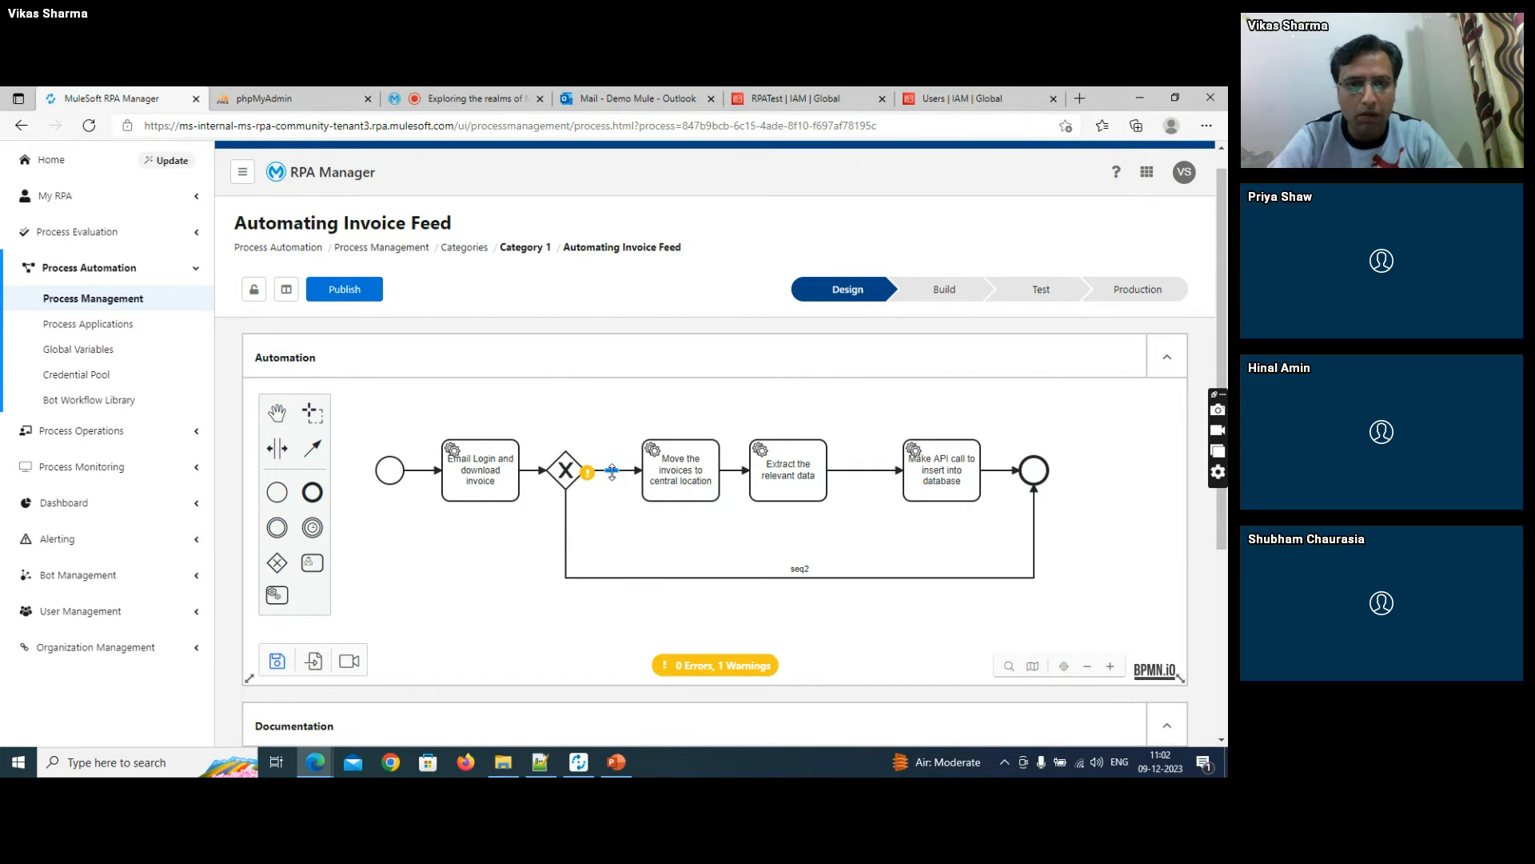
mouse_move(592, 474)
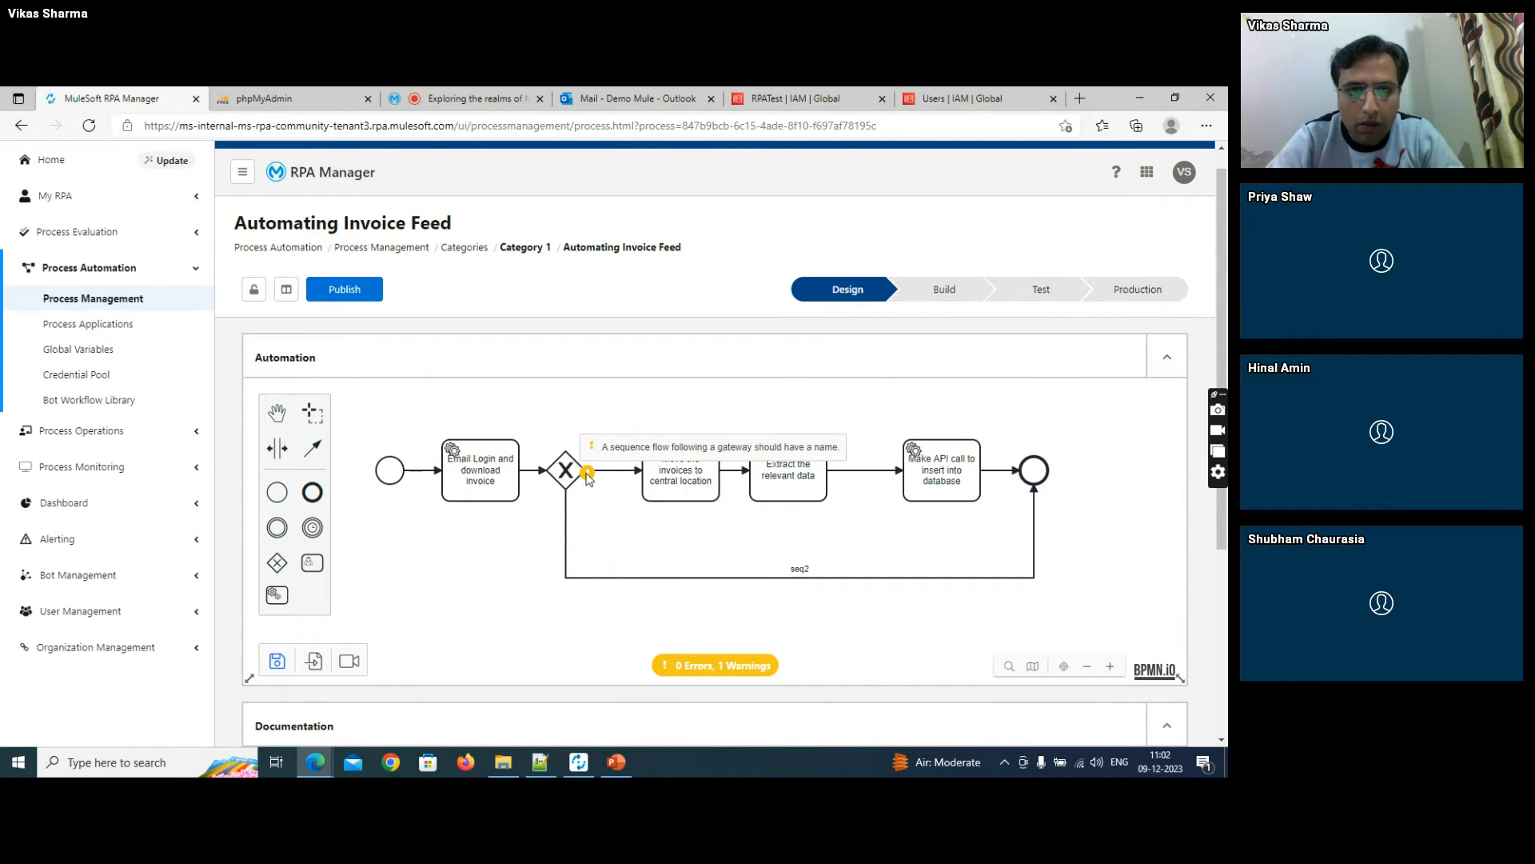
click(566, 509)
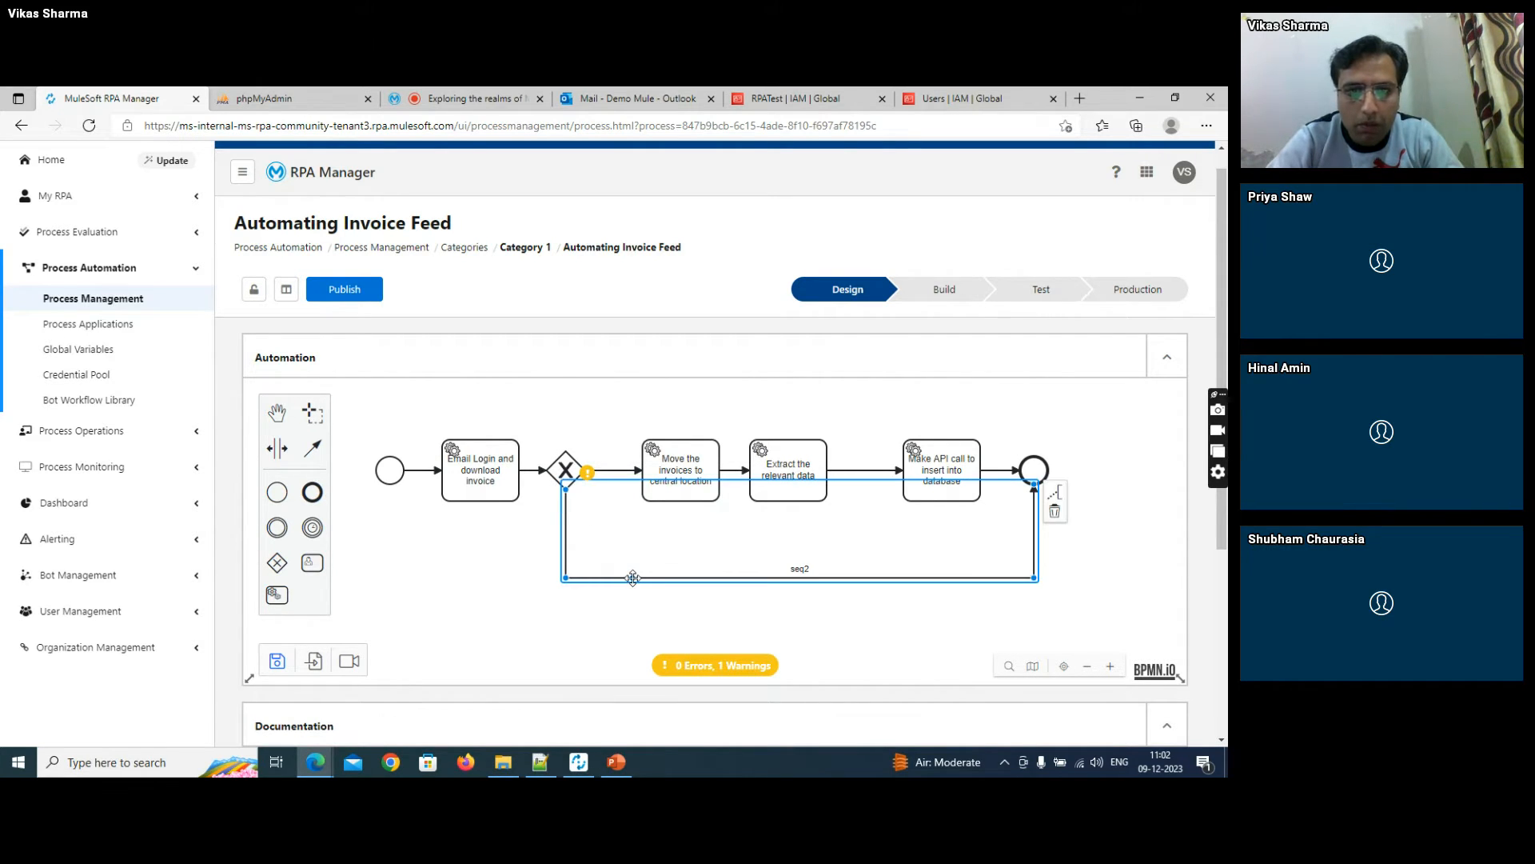
click(609, 470)
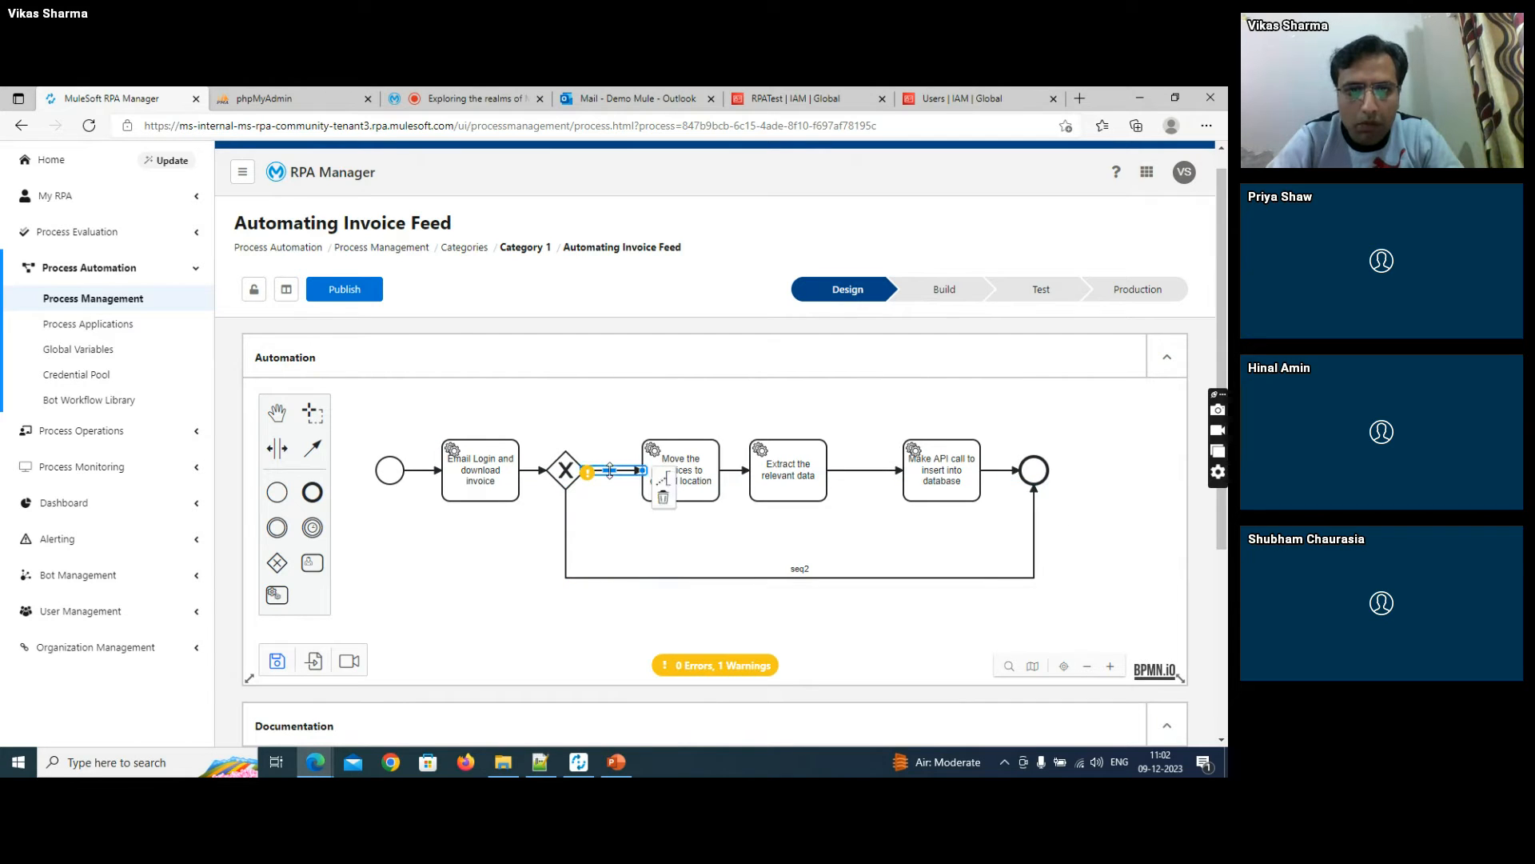
double_click(609, 470)
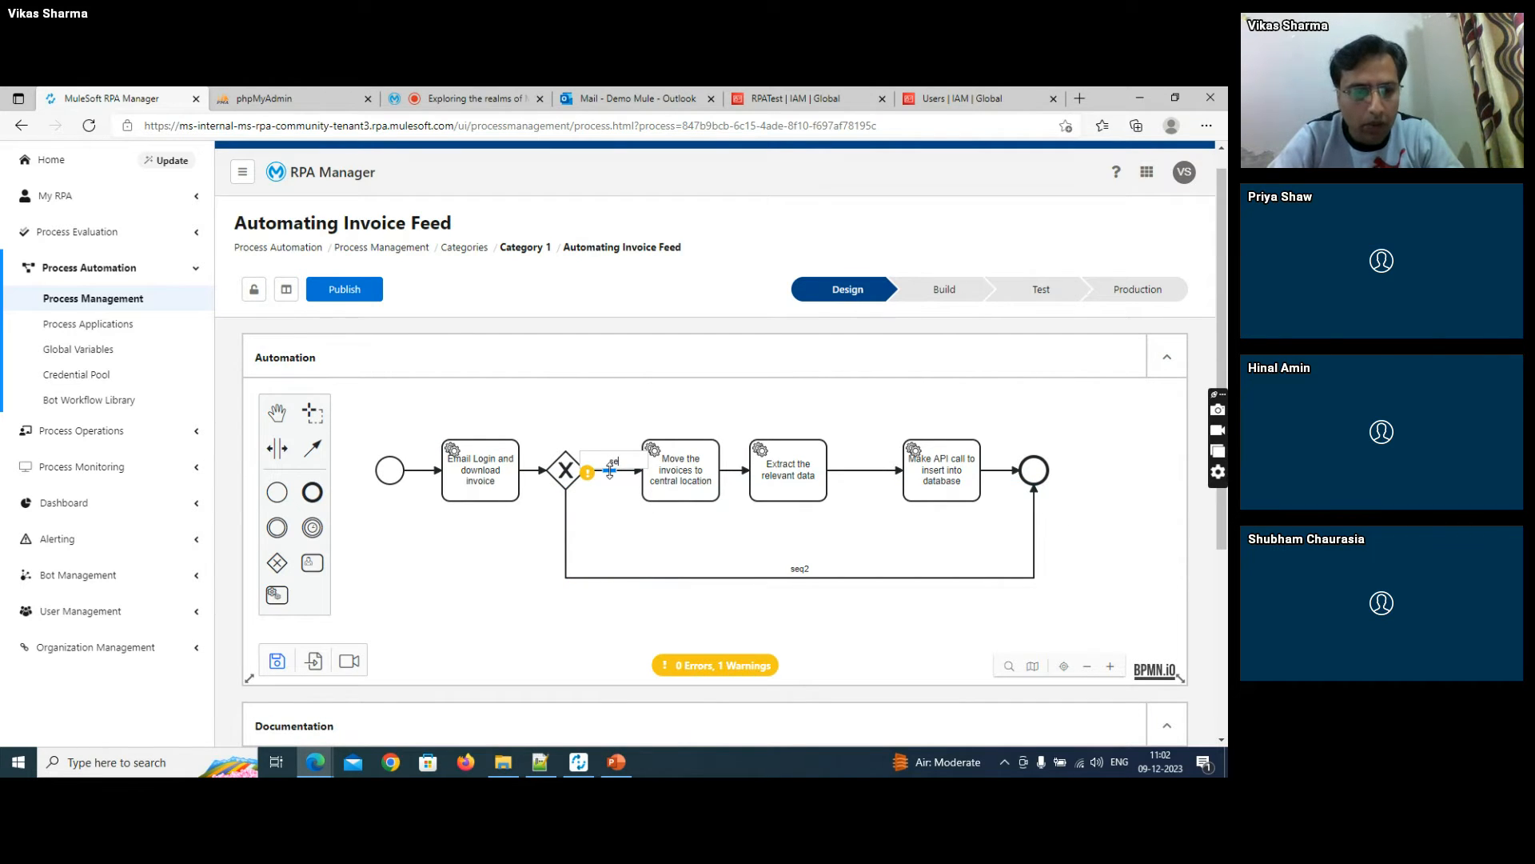
click(509, 574)
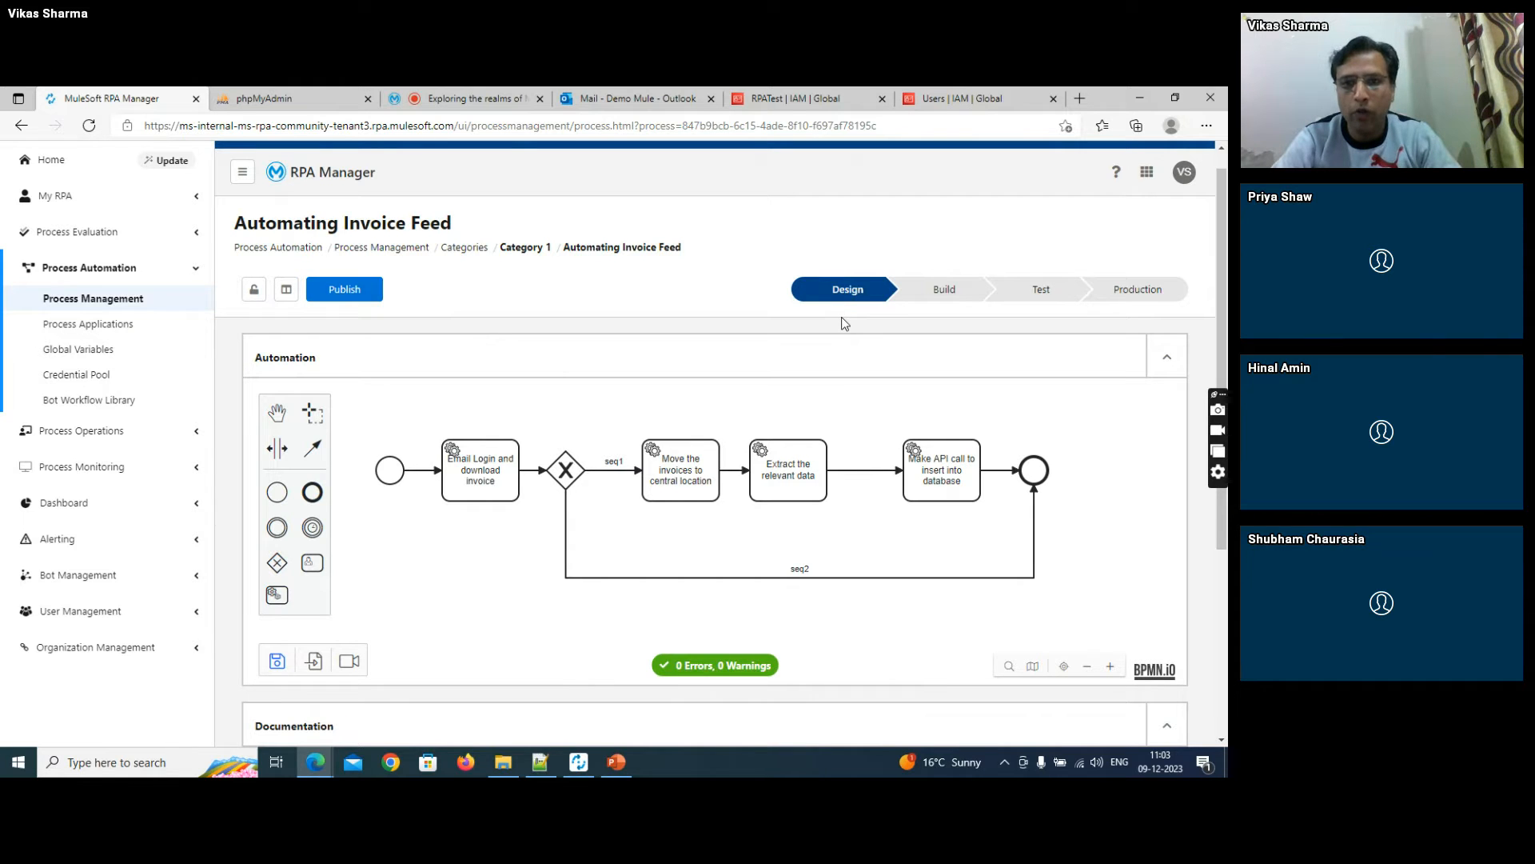
- Publish the process, saving the changed definition and confirming its release to the build phase with Google Chrome as the application
click(354, 296)
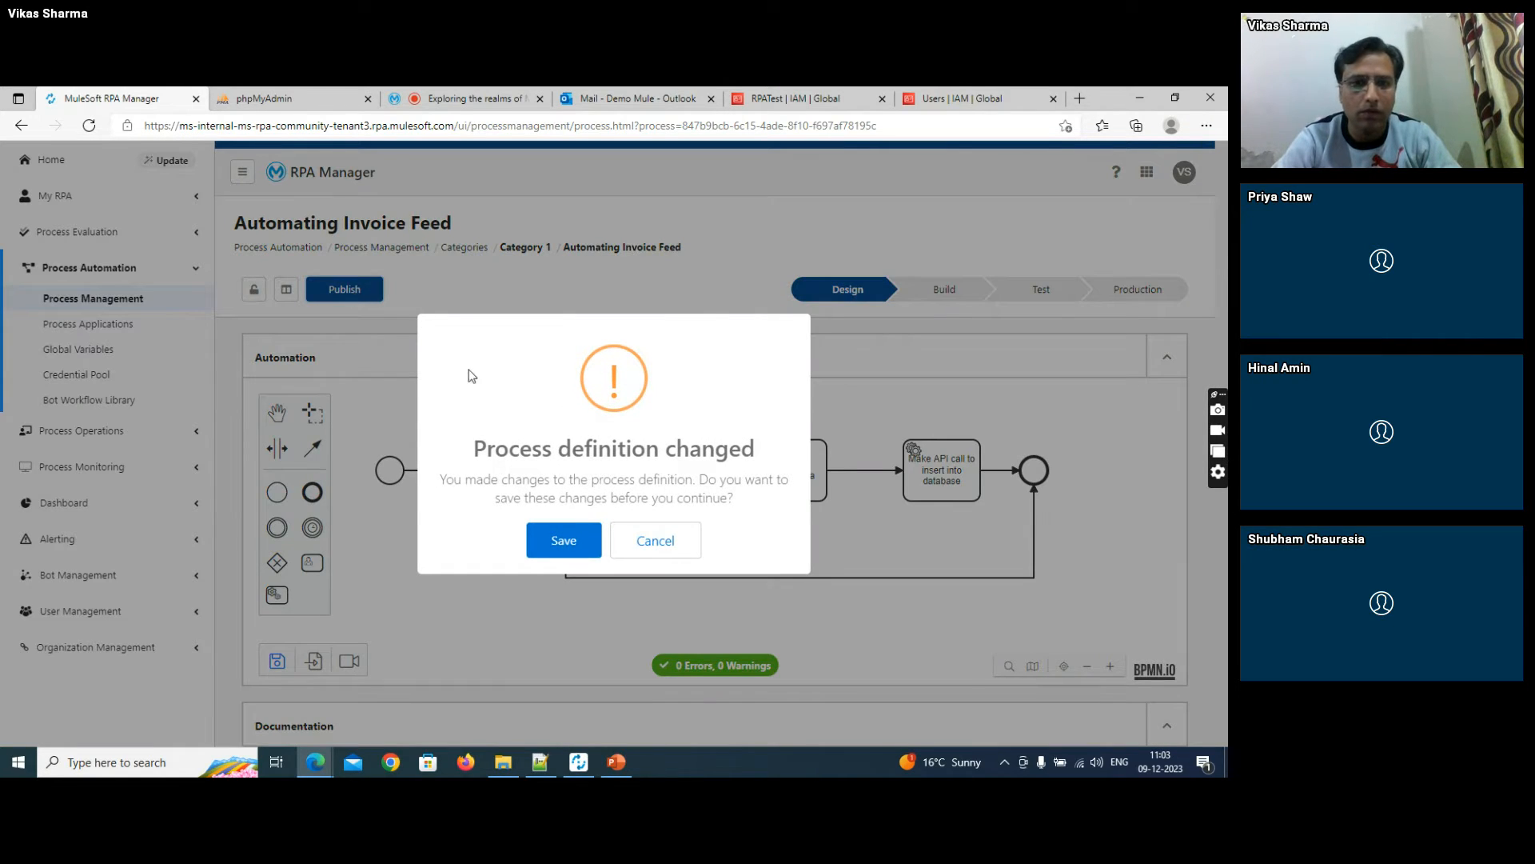
click(564, 547)
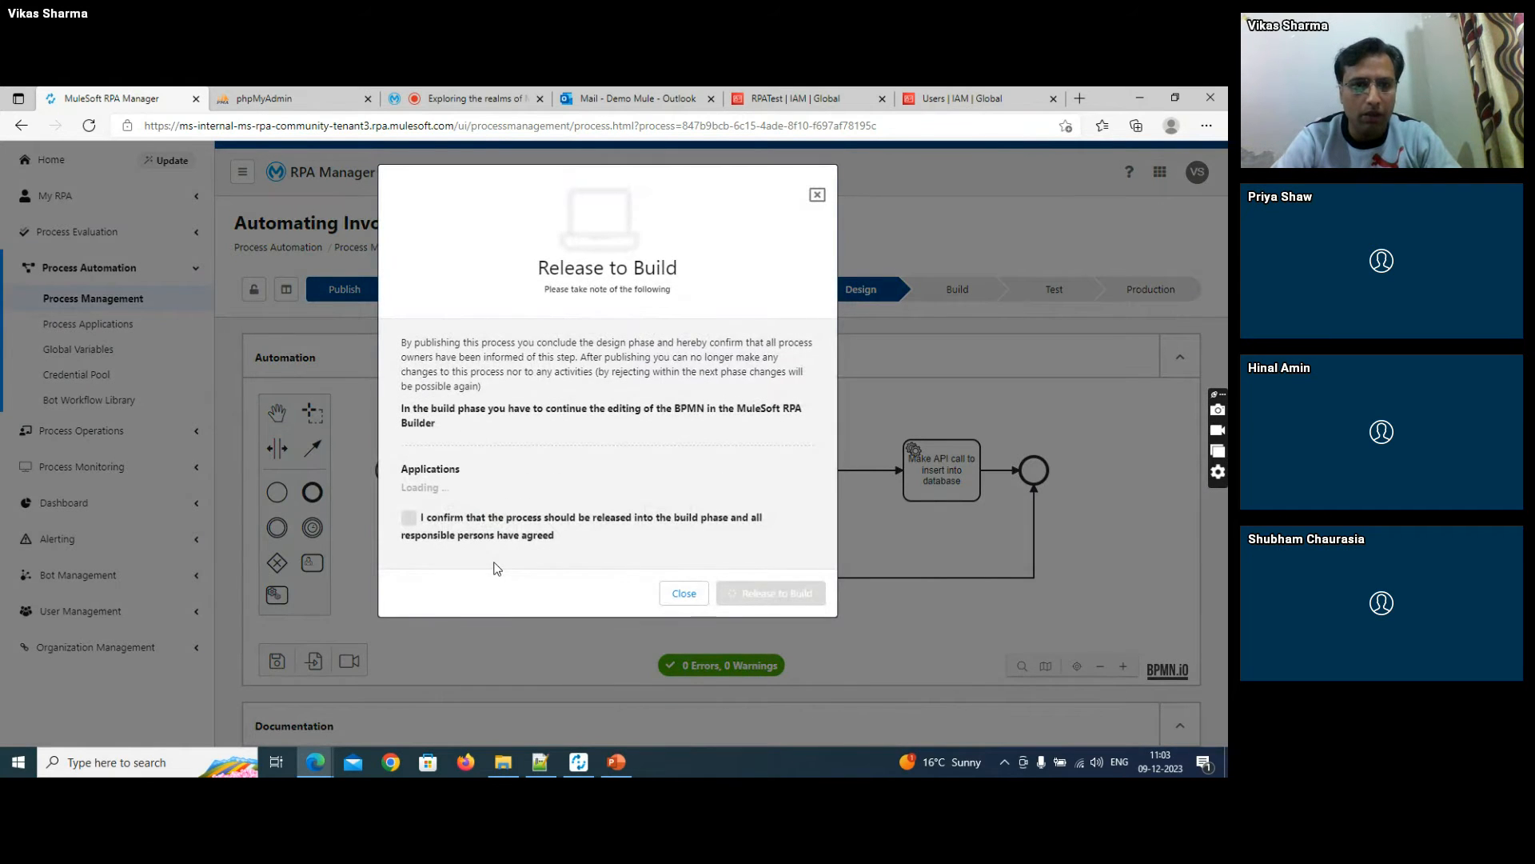
click(410, 530)
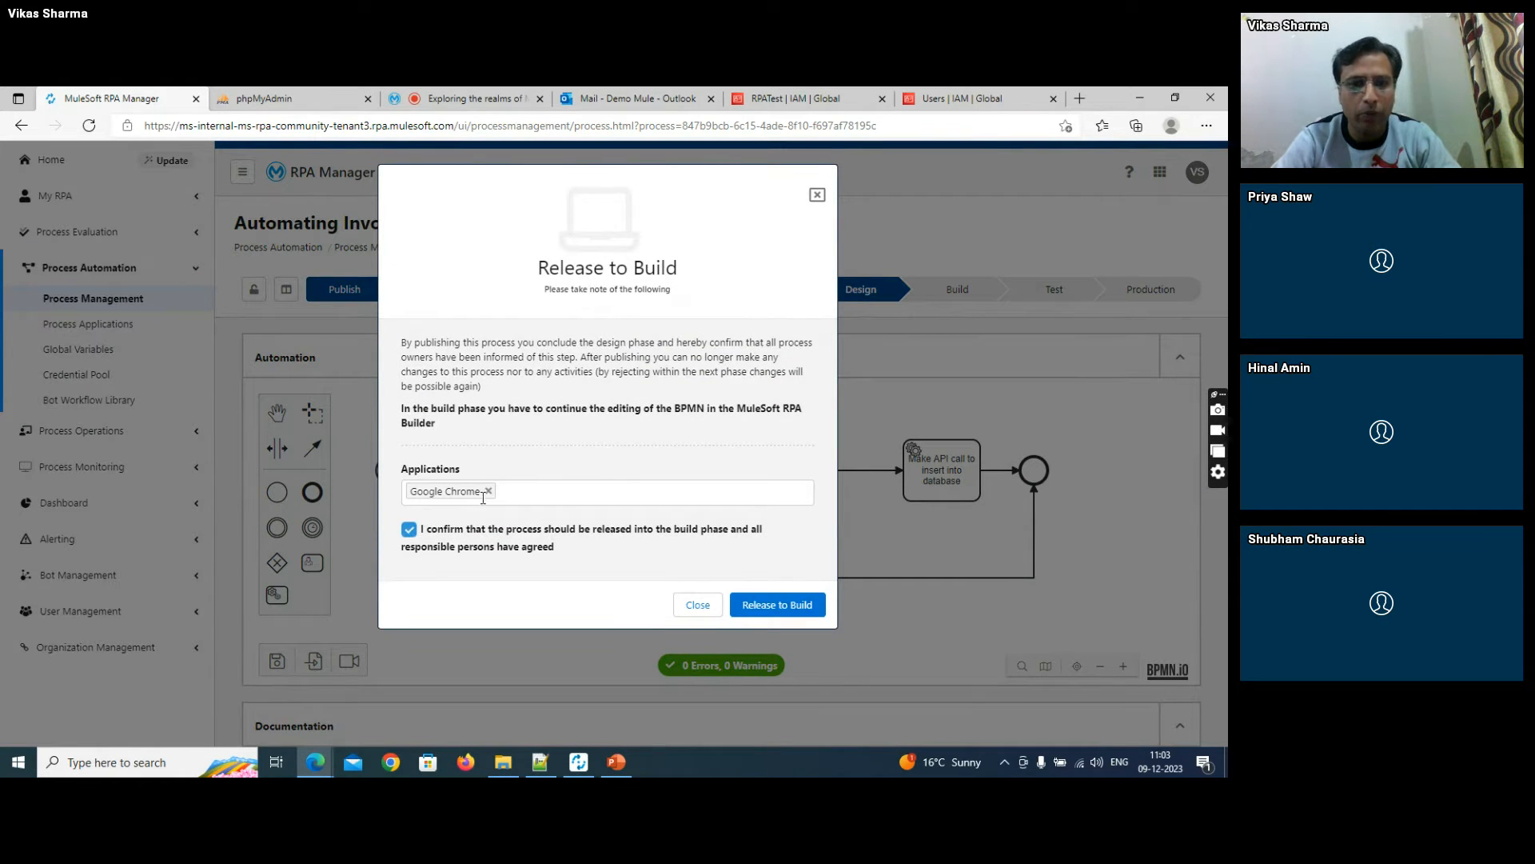
click(776, 605)
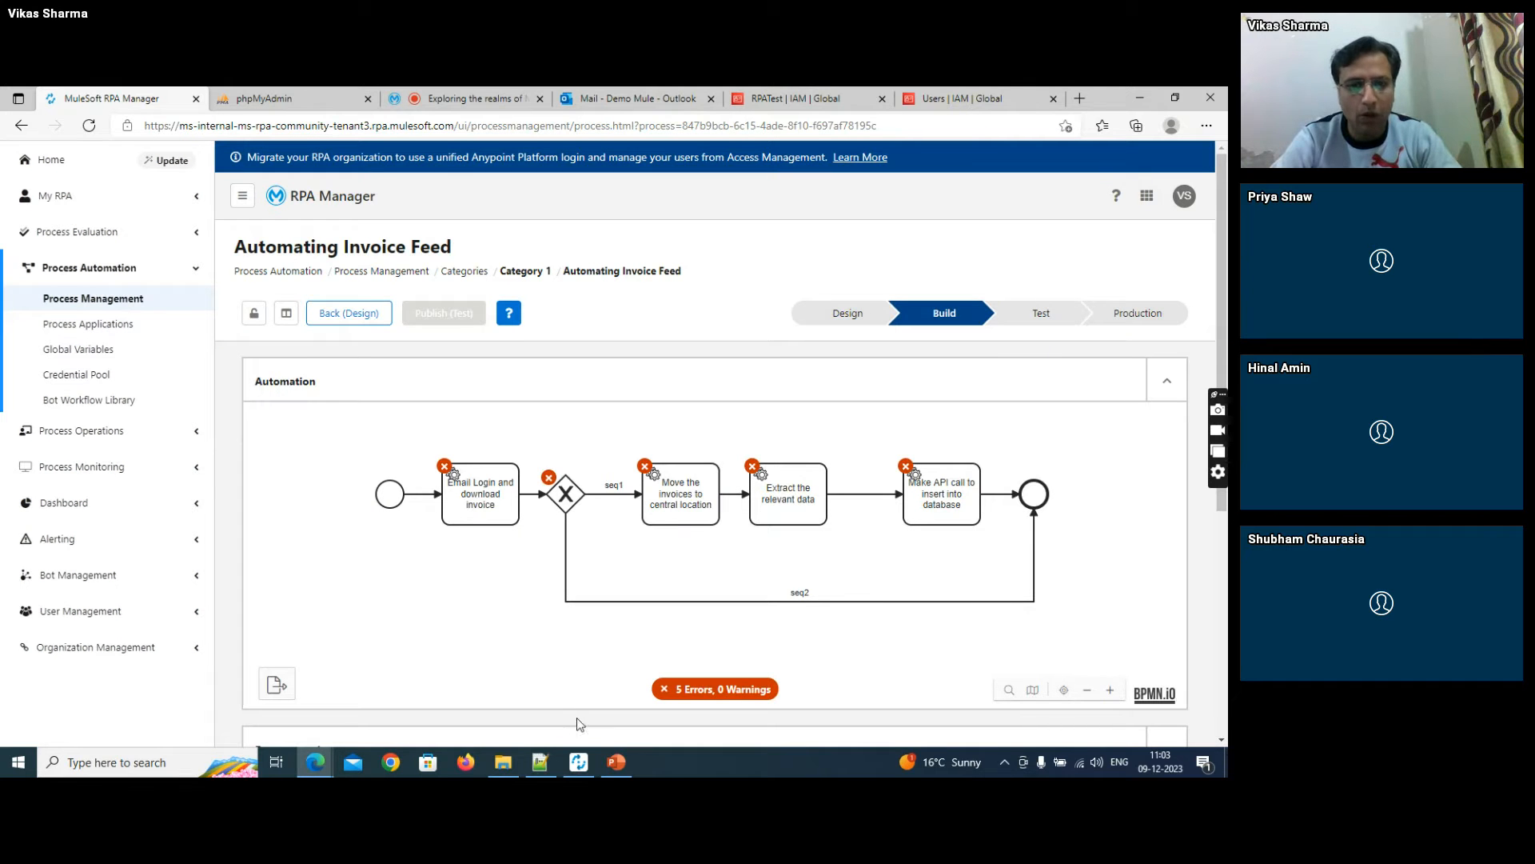
- Switch to MuleSoft RPA Builder, refresh the process repository and open "Automating Invoice Feed" in place of the current process
click(579, 761)
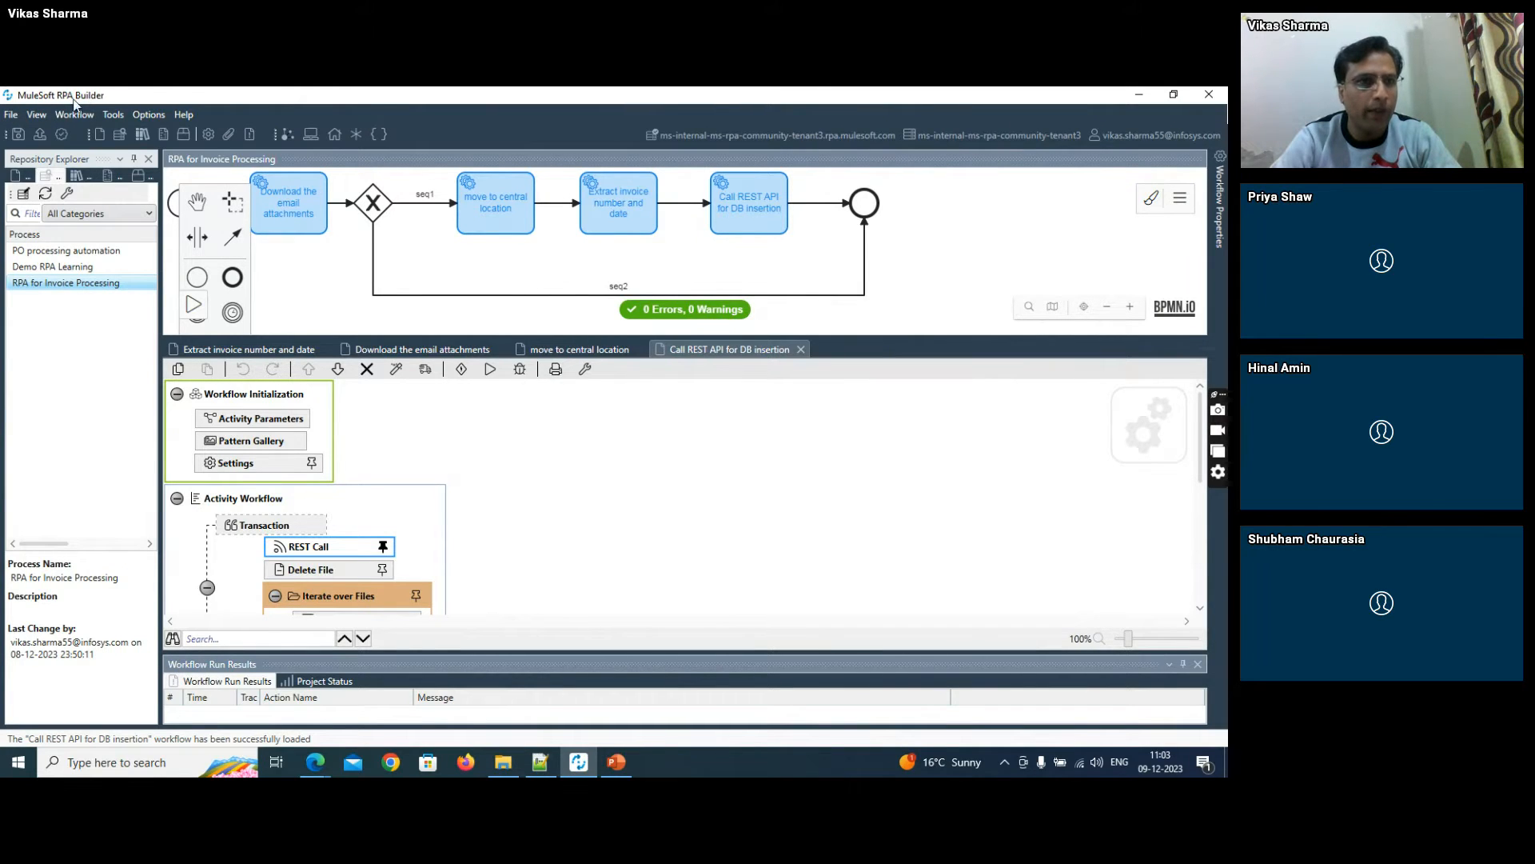
click(37, 114)
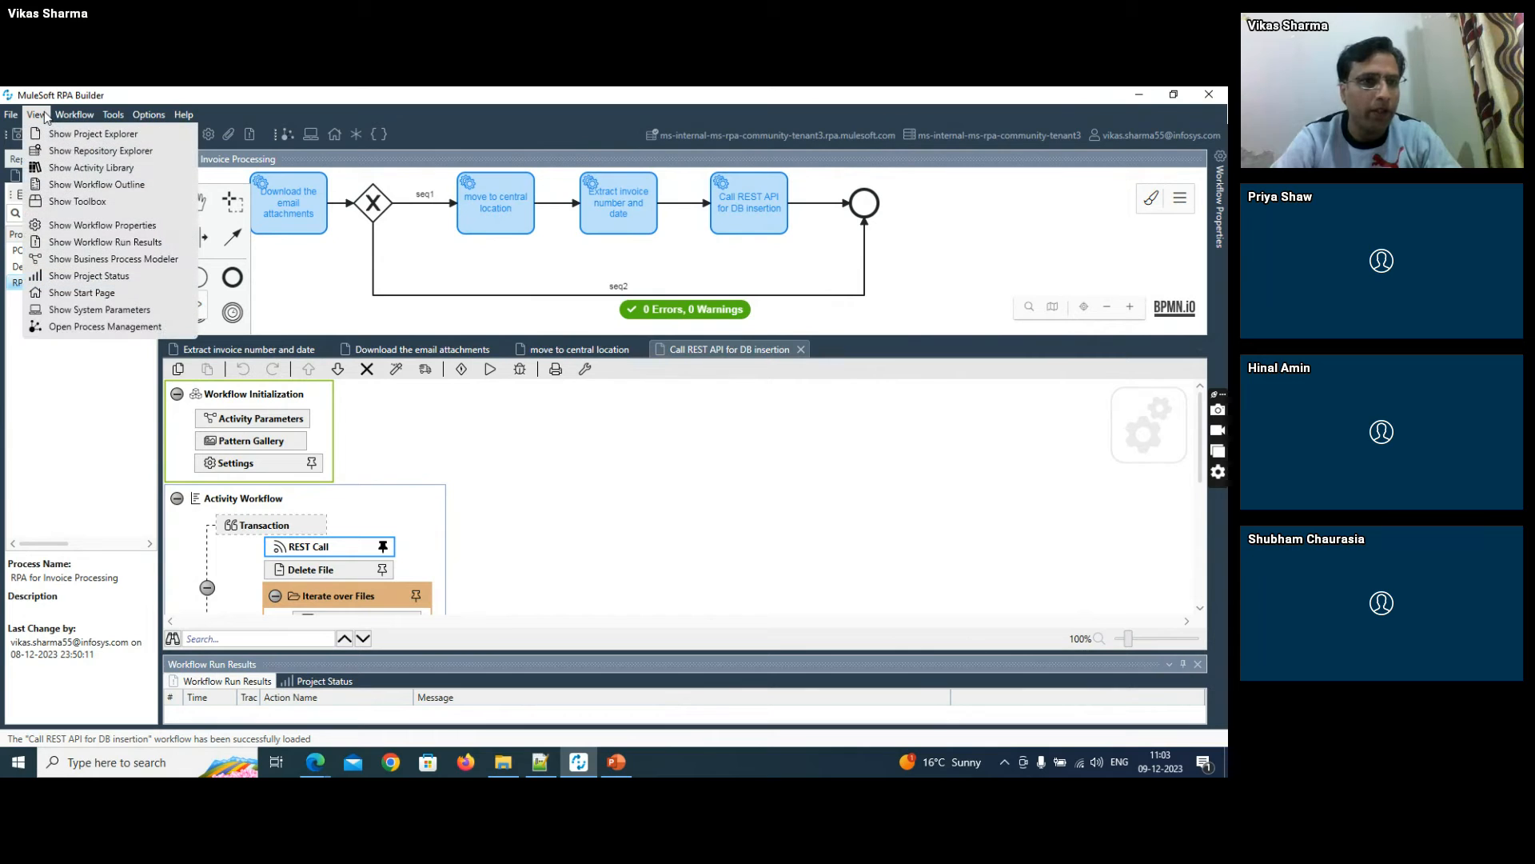
click(65, 152)
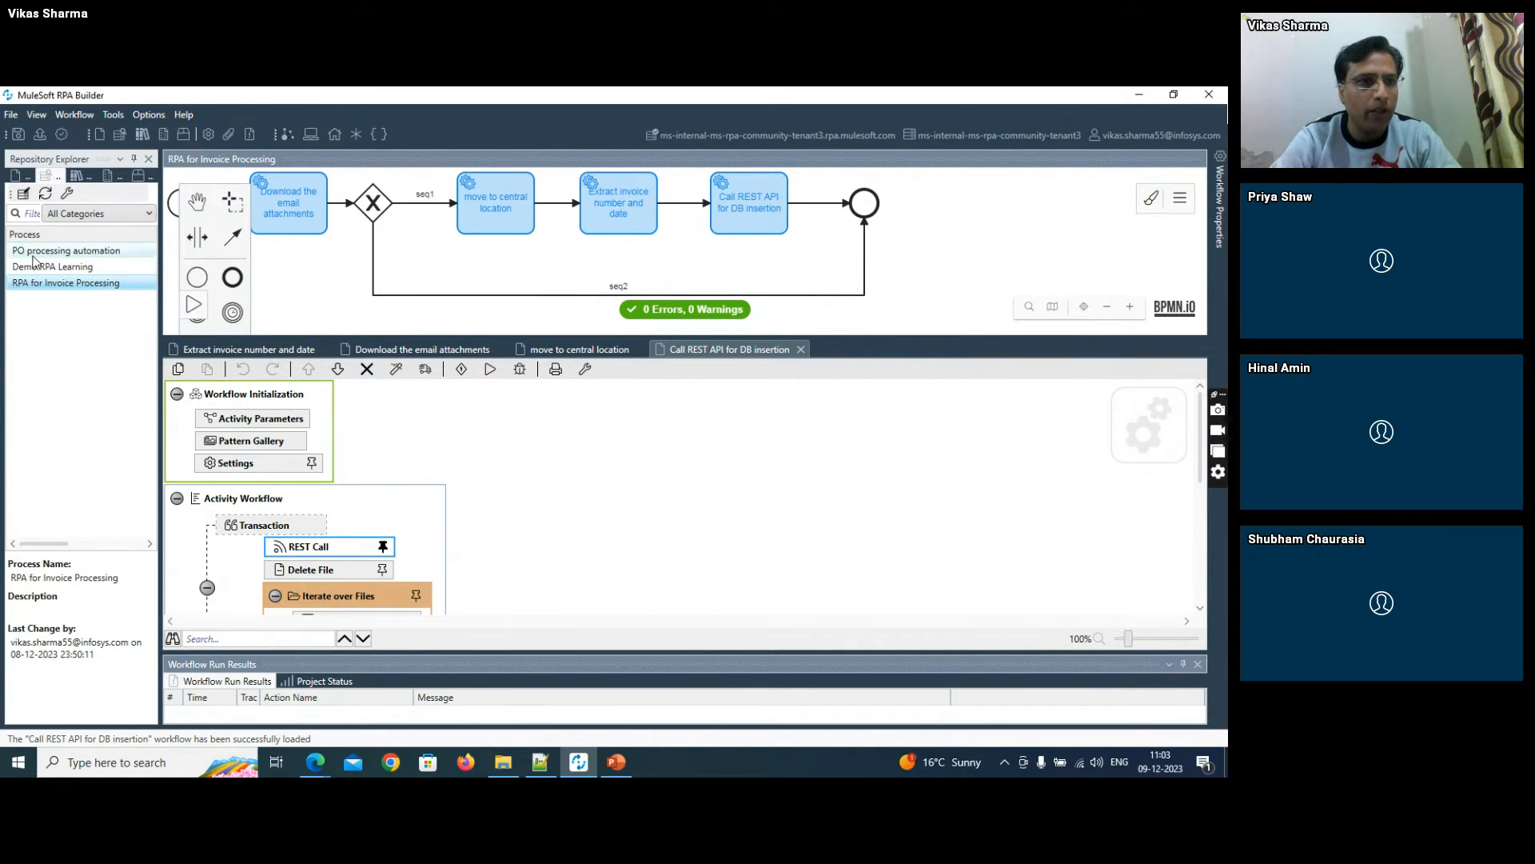
click(45, 193)
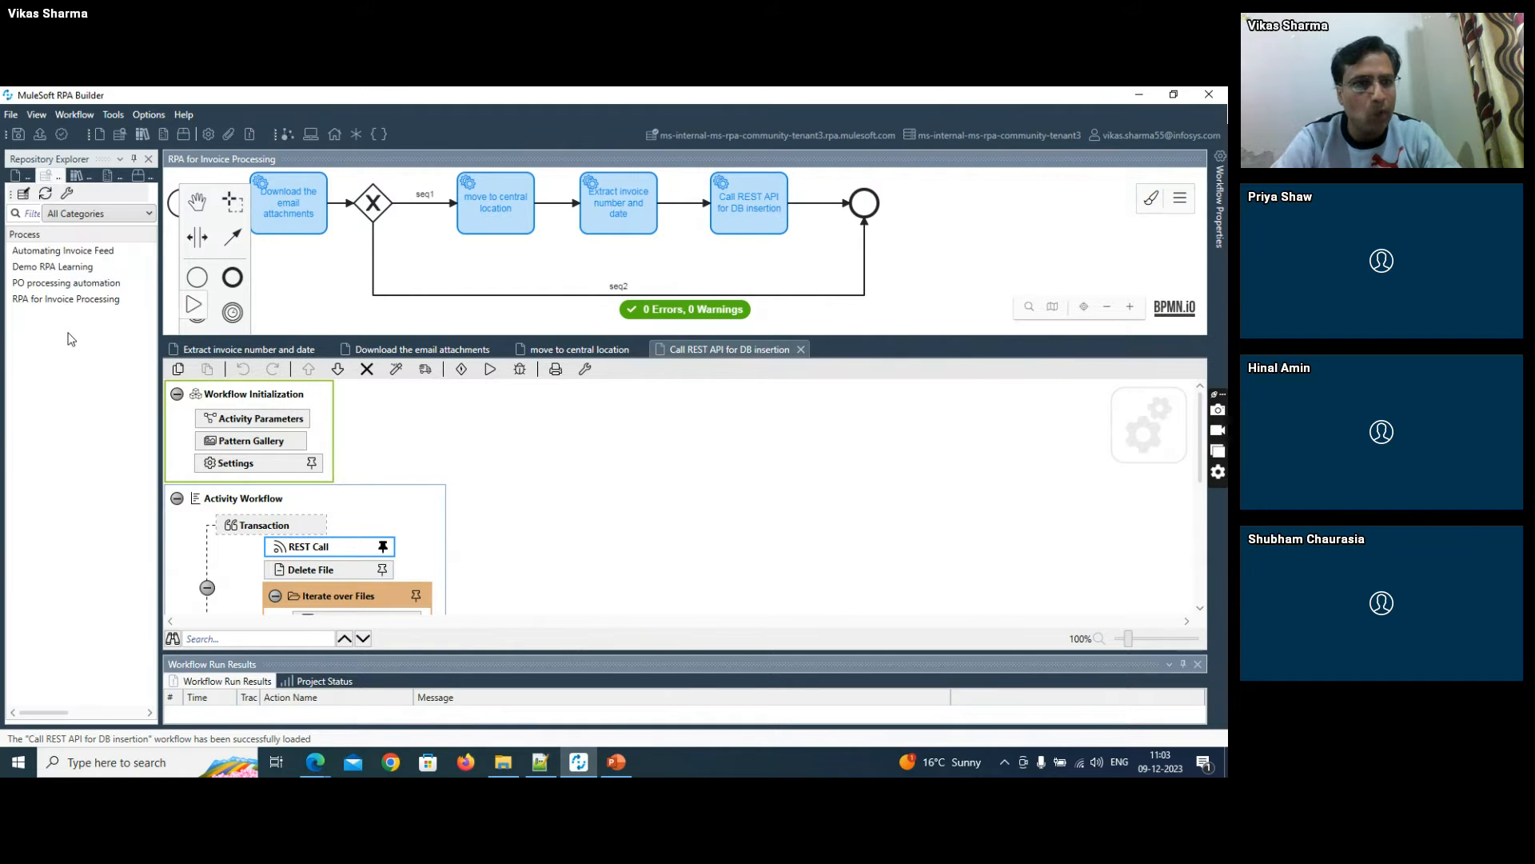
double_click(53, 252)
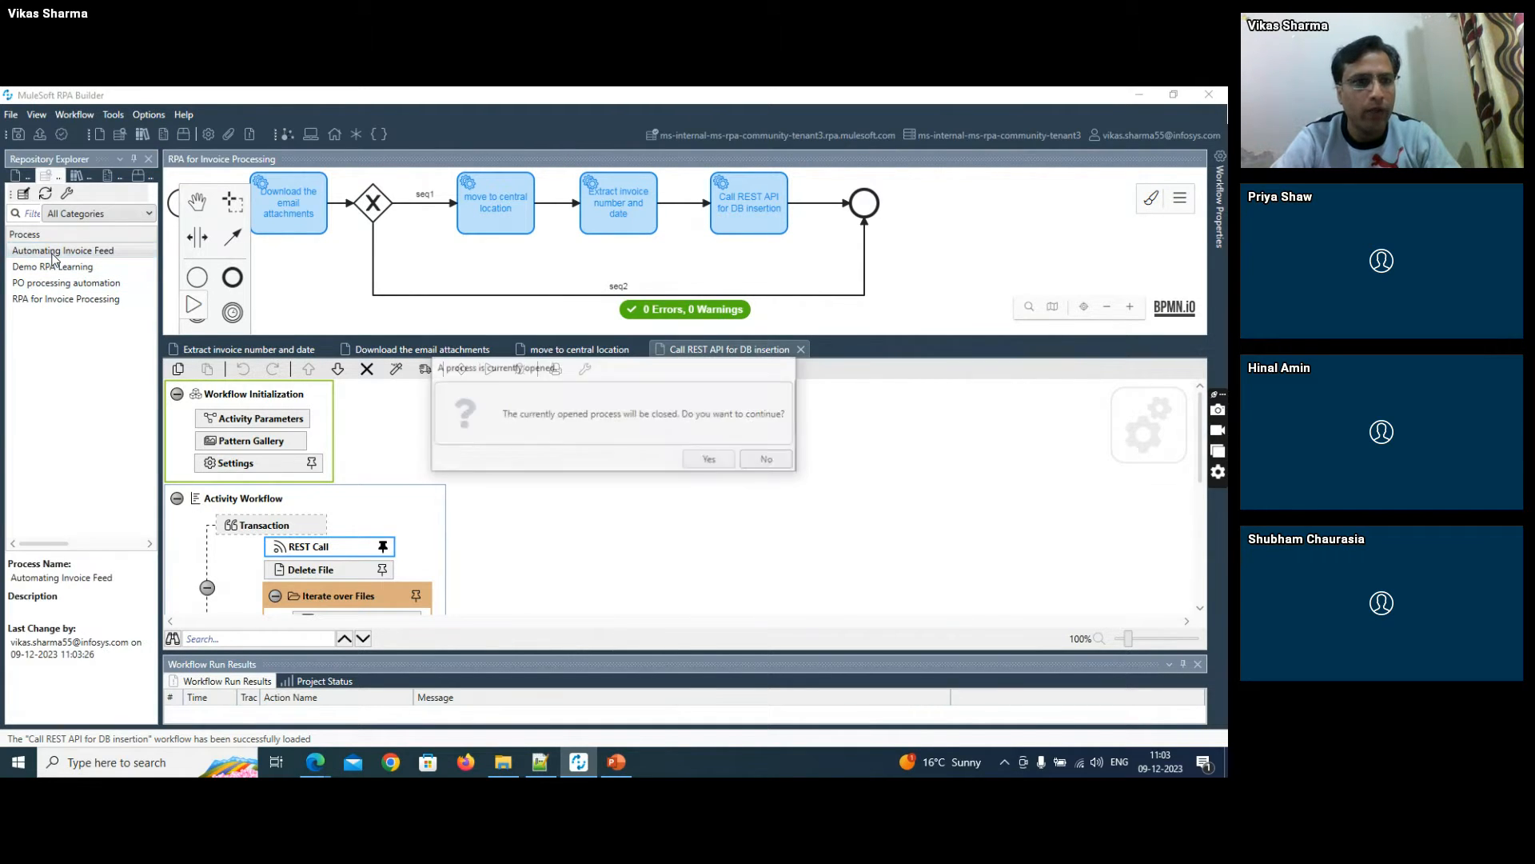
click(700, 462)
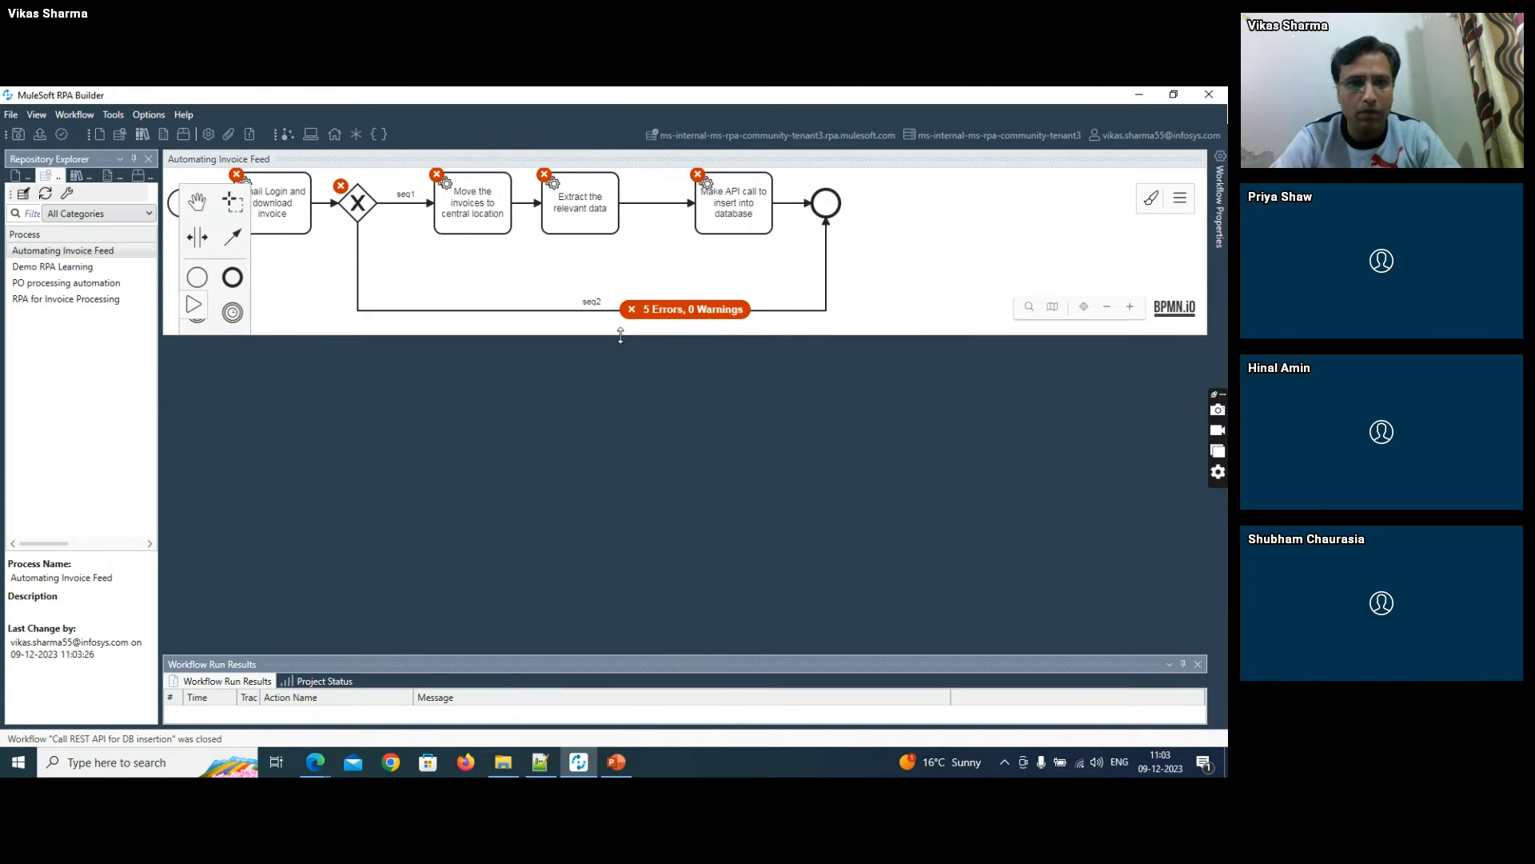
- Enlarge the process diagram area and create the workflow for the "Email Login and download invoice" task
drag(620, 335, 620, 398)
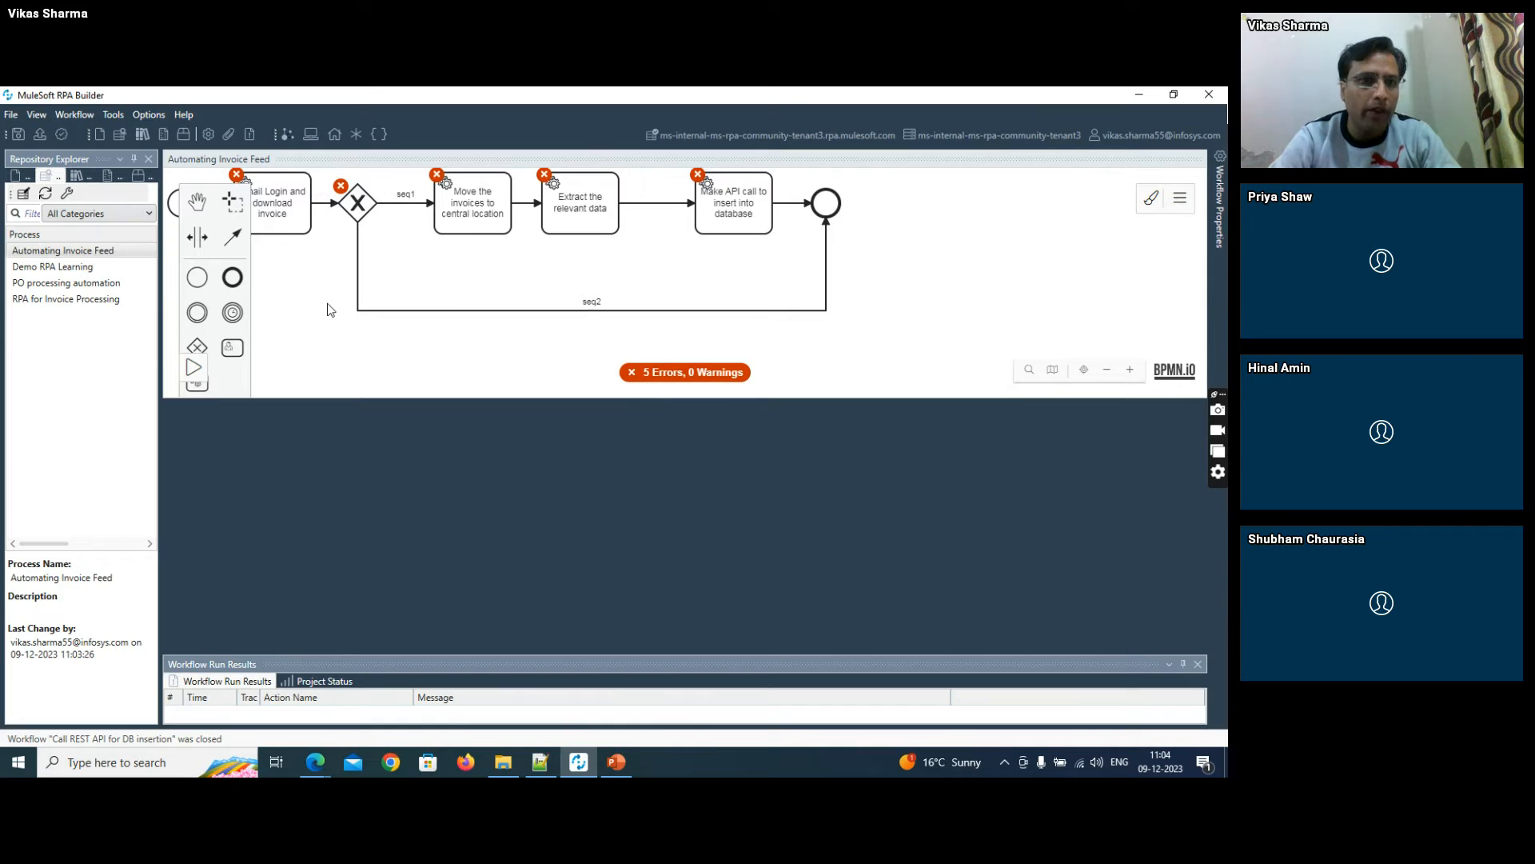
click(294, 203)
double_click(273, 205)
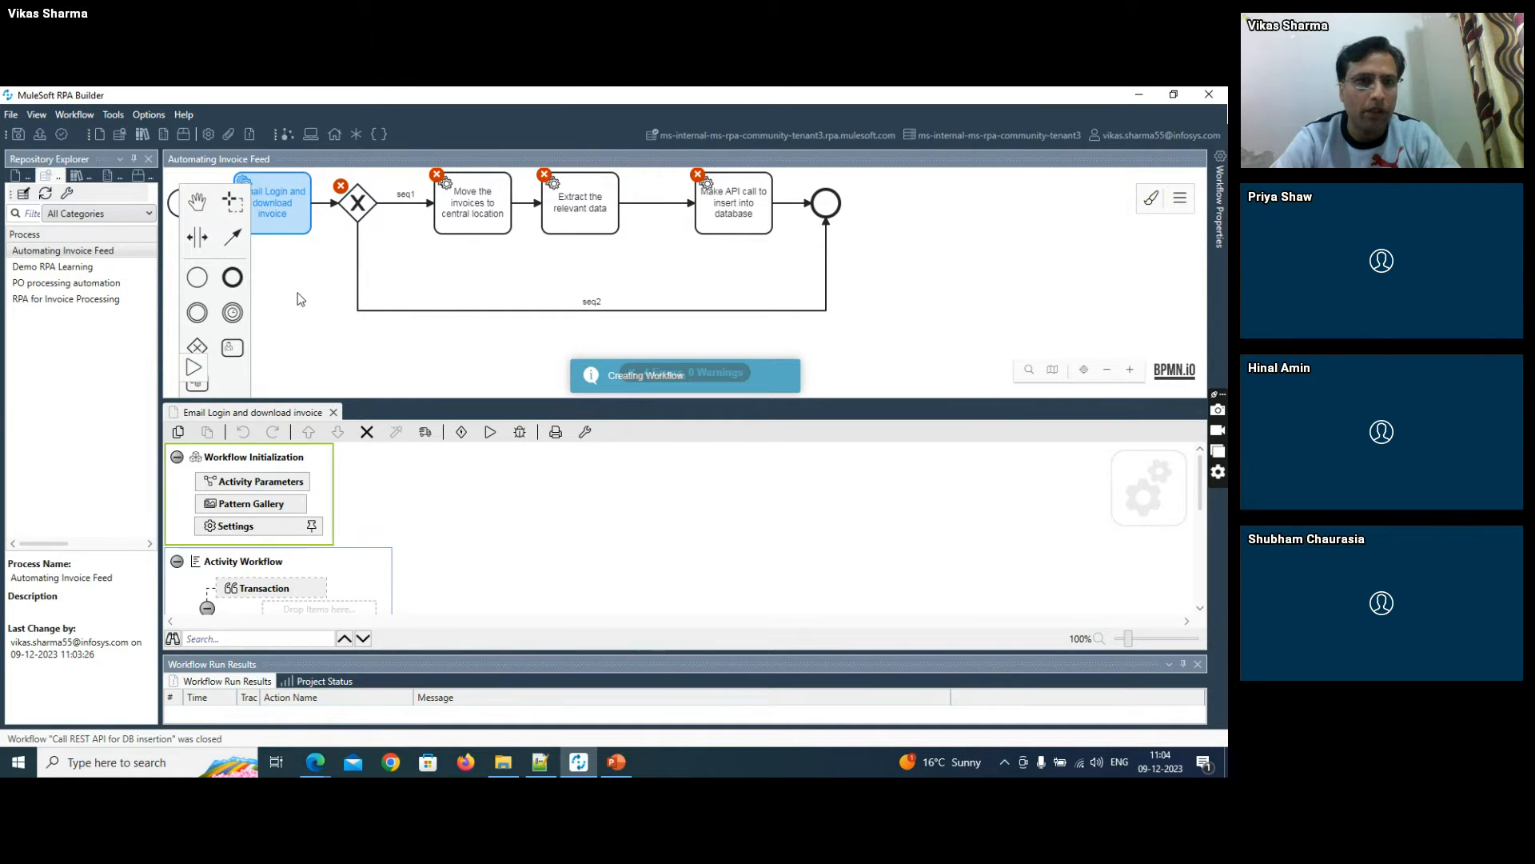
drag(300, 297, 420, 319)
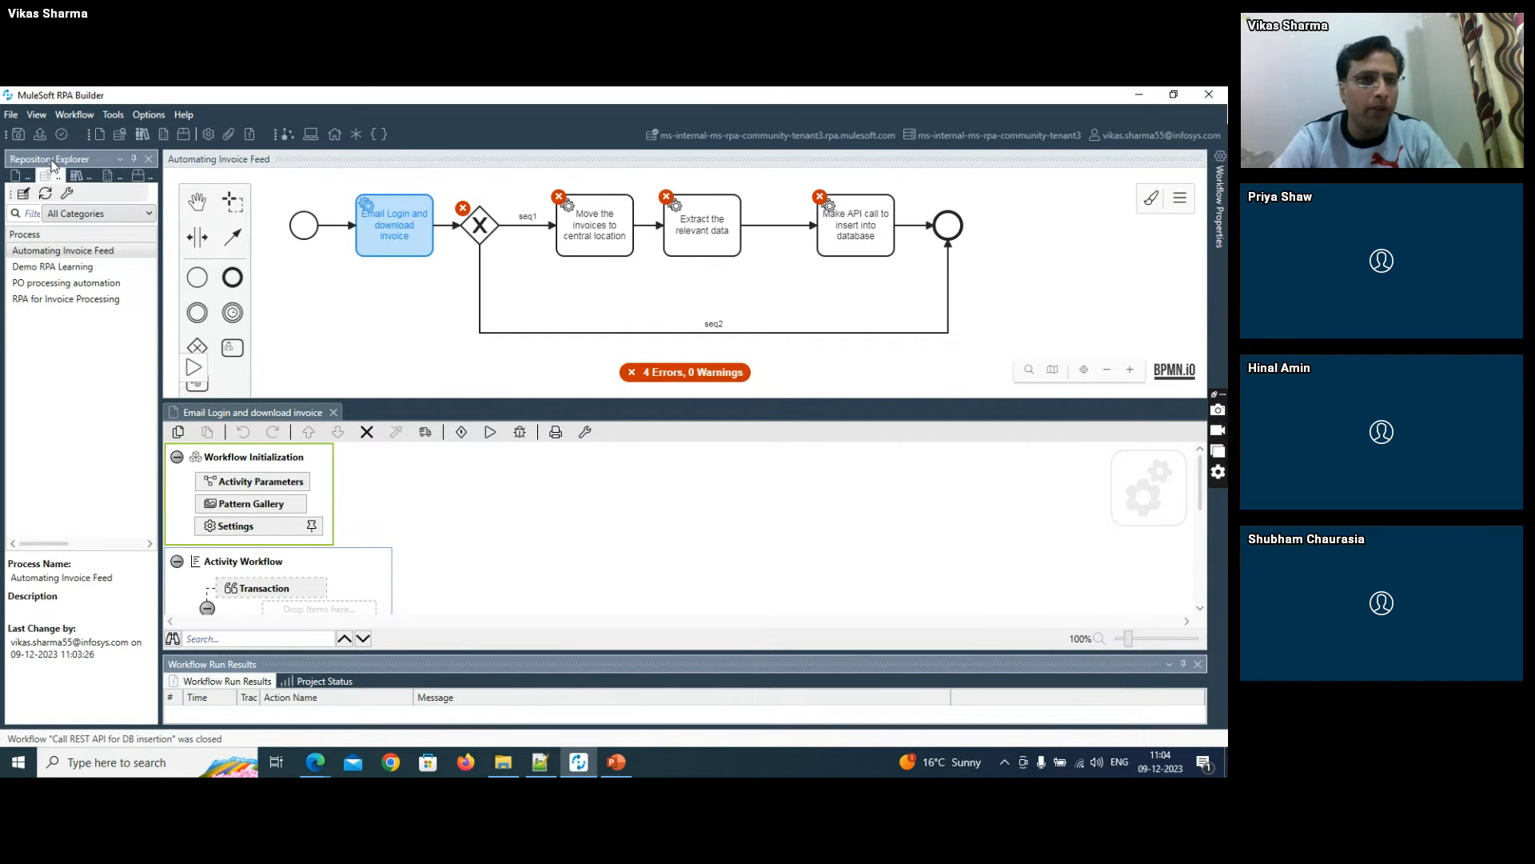
- Look through the Toolbox's action categories and examine the sections of the empty email login workflow
click(137, 176)
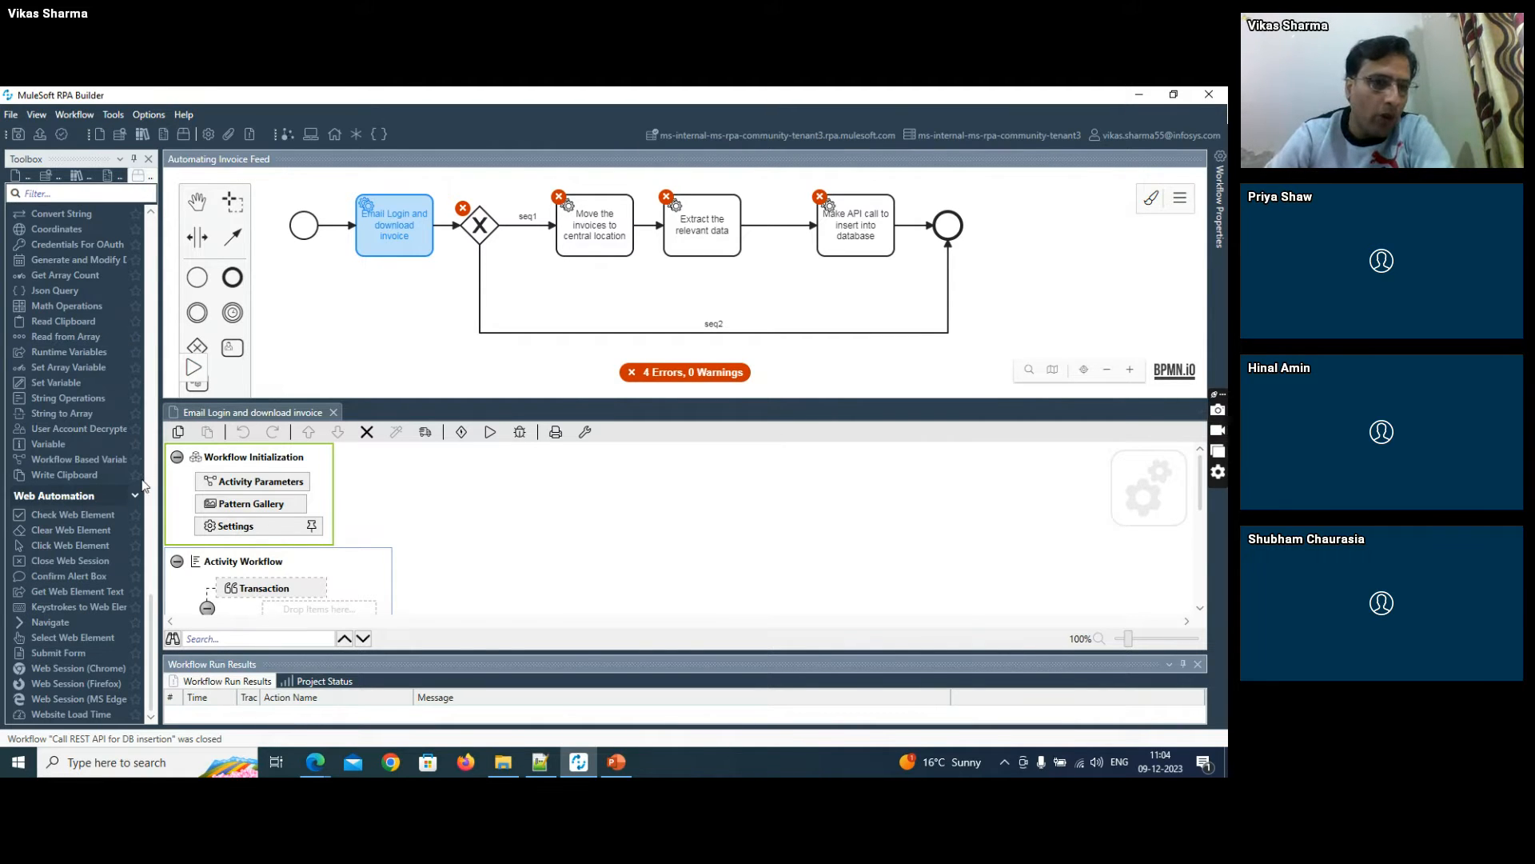
drag(151, 612, 157, 248)
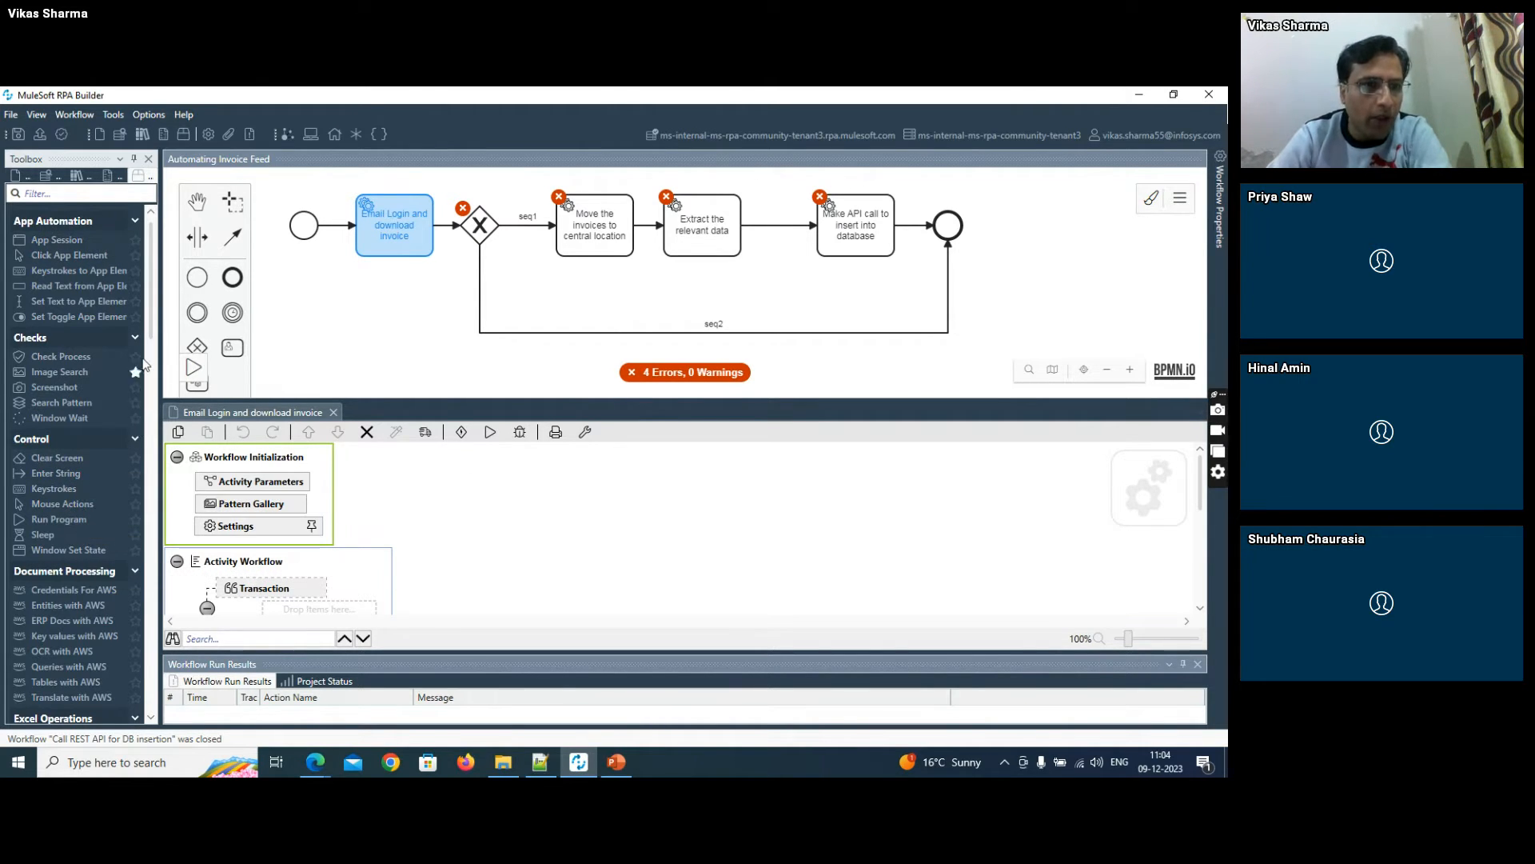
scroll(149, 358, down, 2)
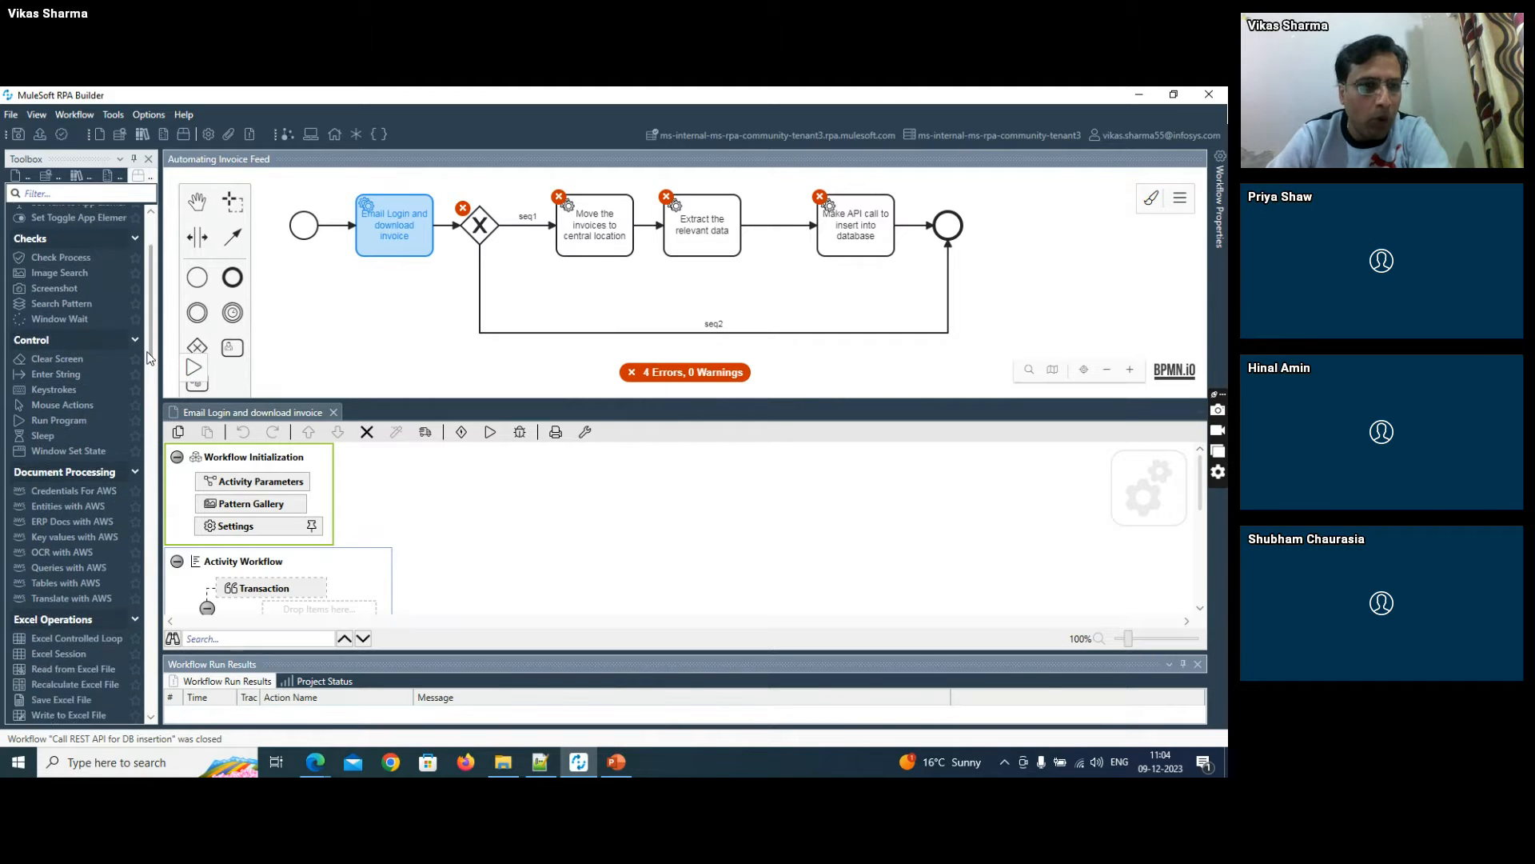
drag(148, 358, 117, 400)
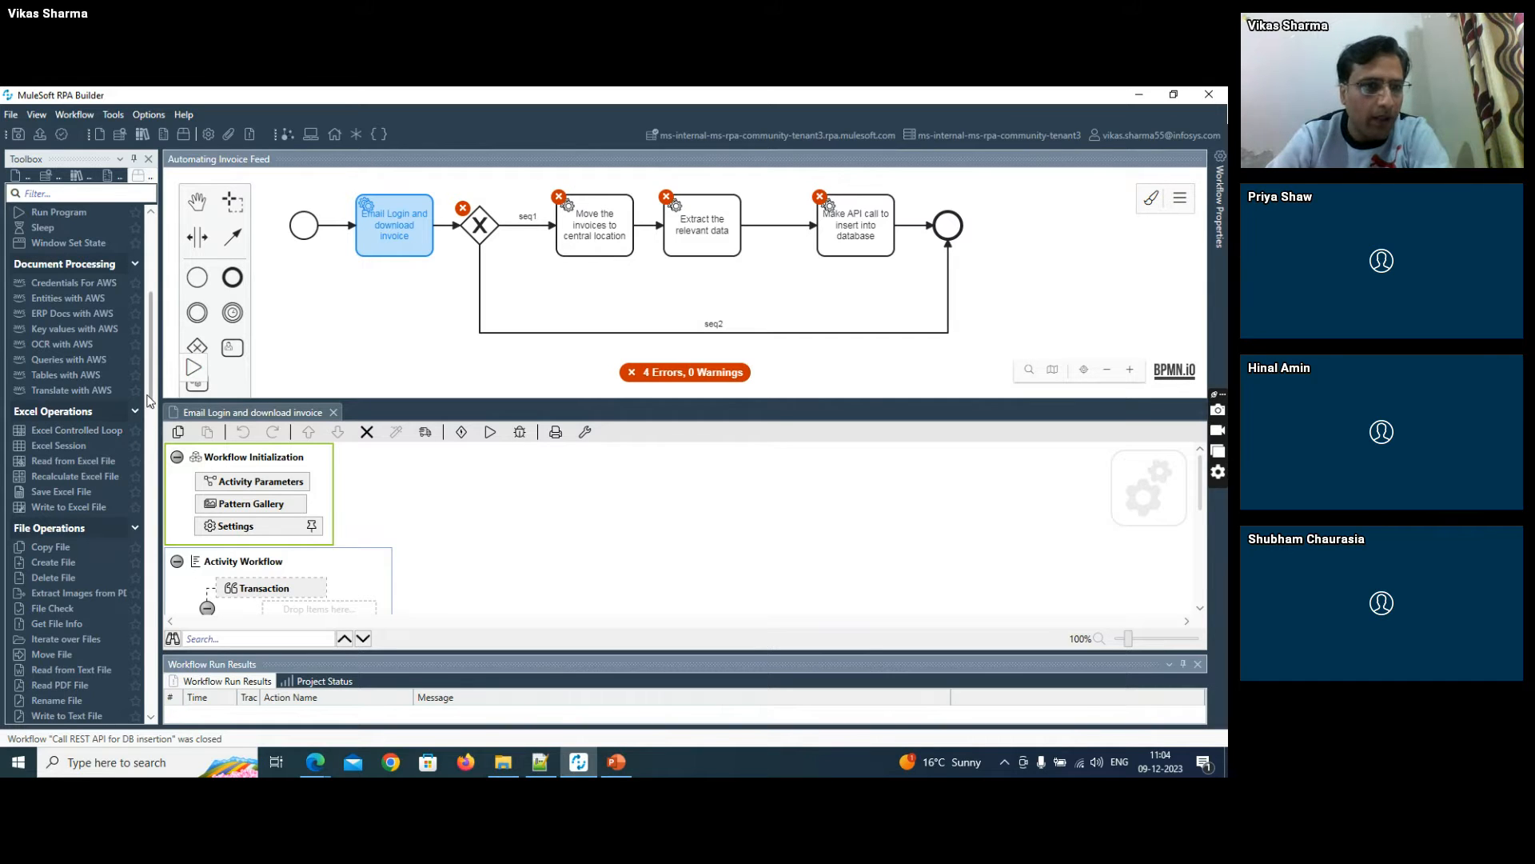
drag(147, 400, 147, 444)
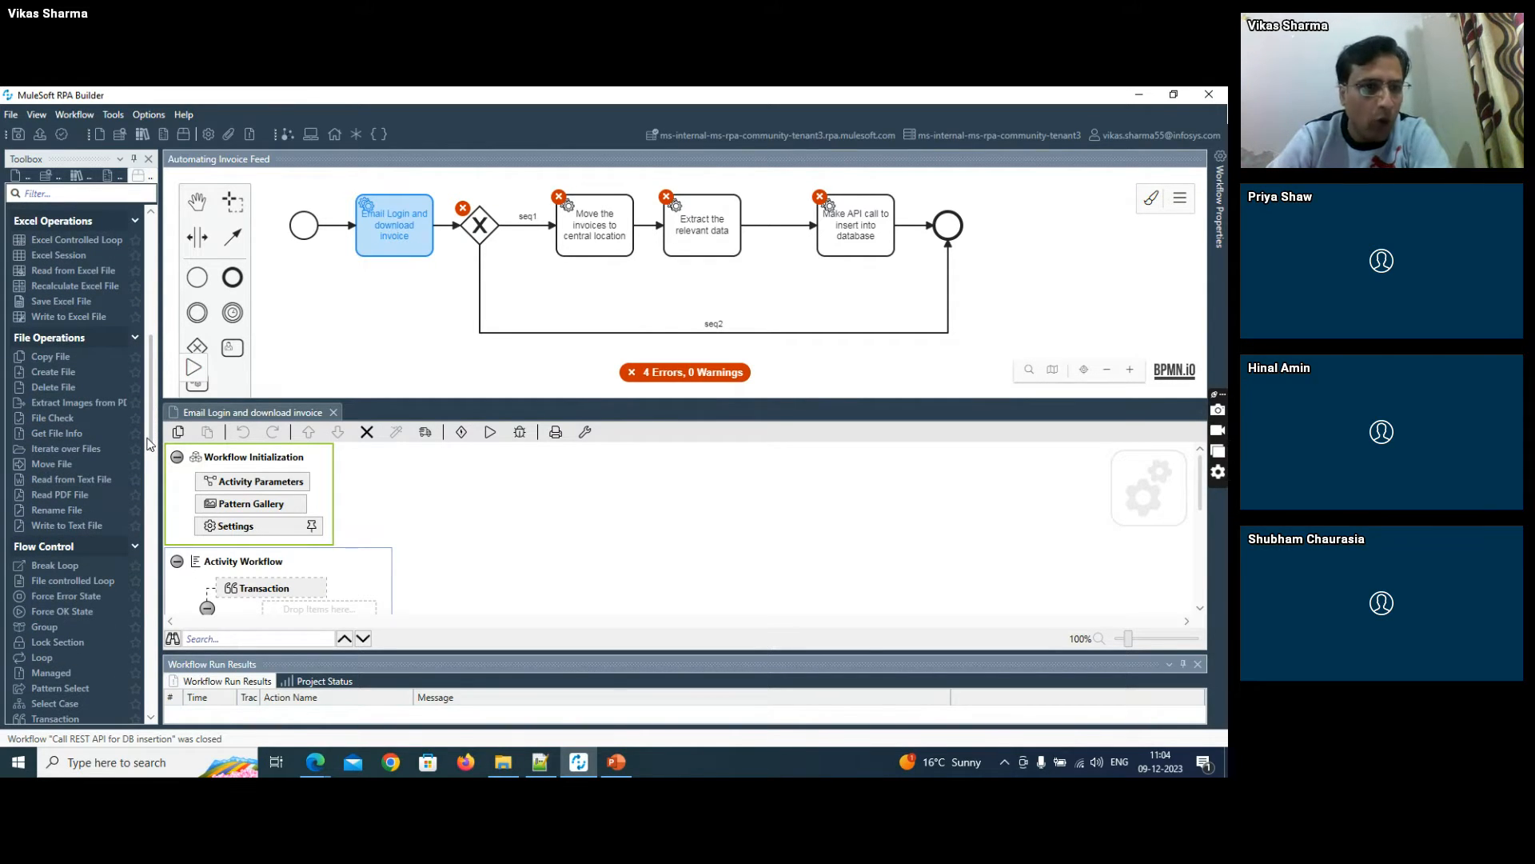
drag(150, 445, 147, 568)
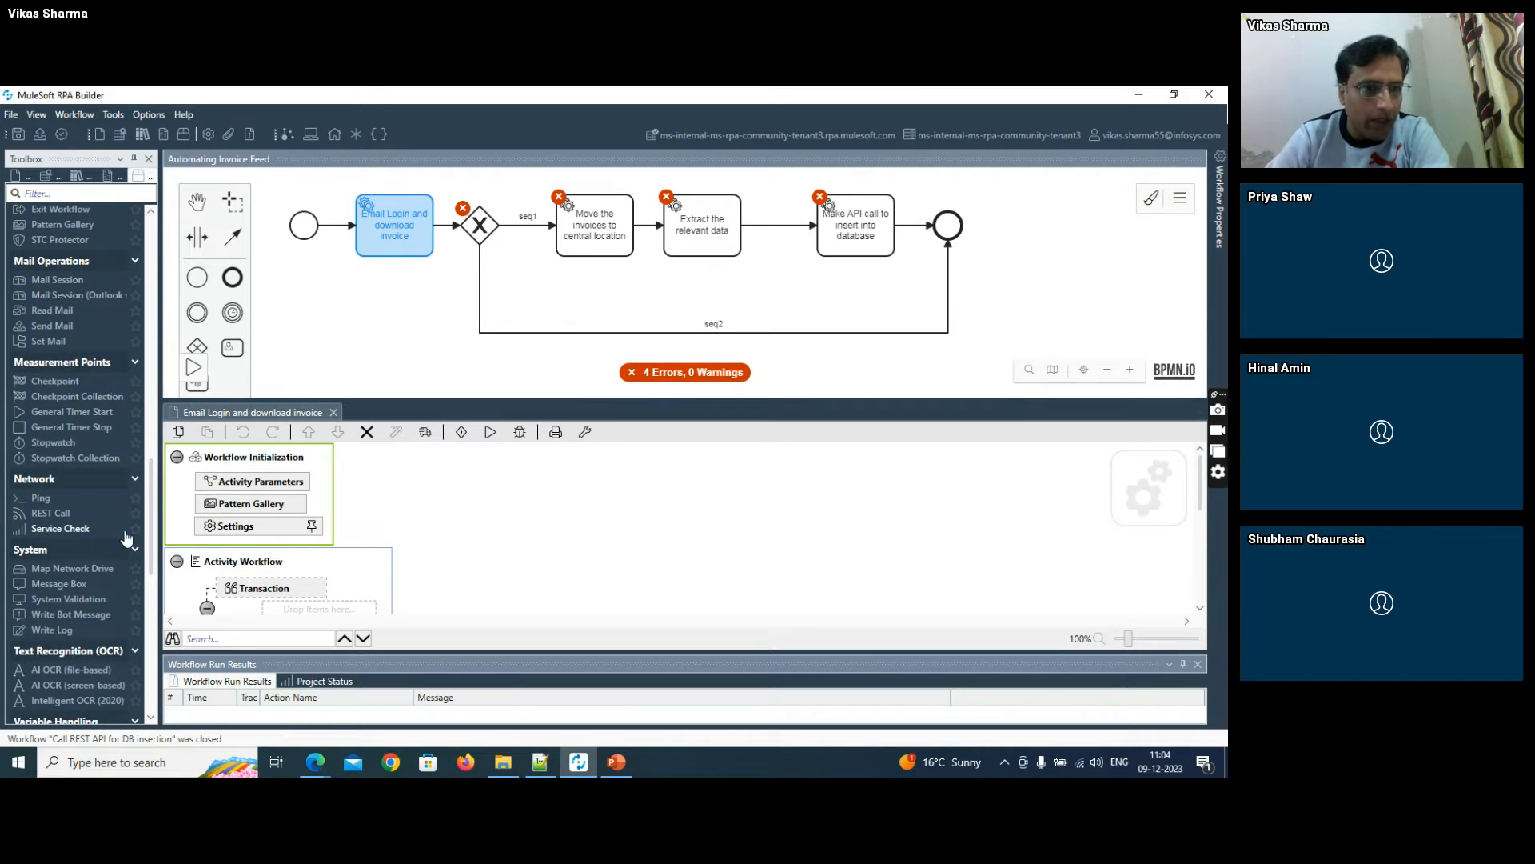
drag(151, 528, 148, 644)
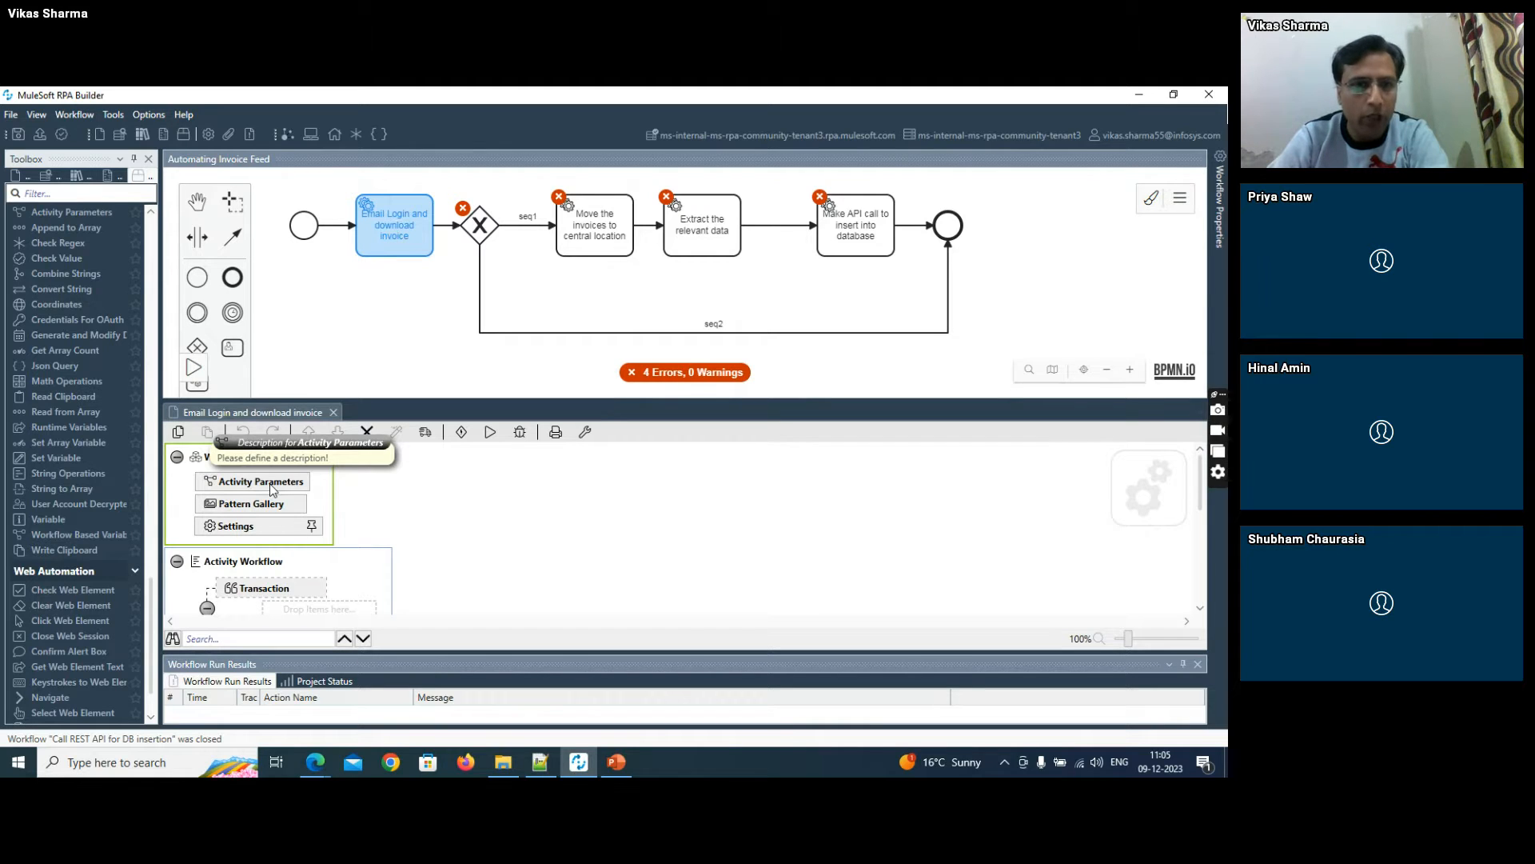
click(494, 339)
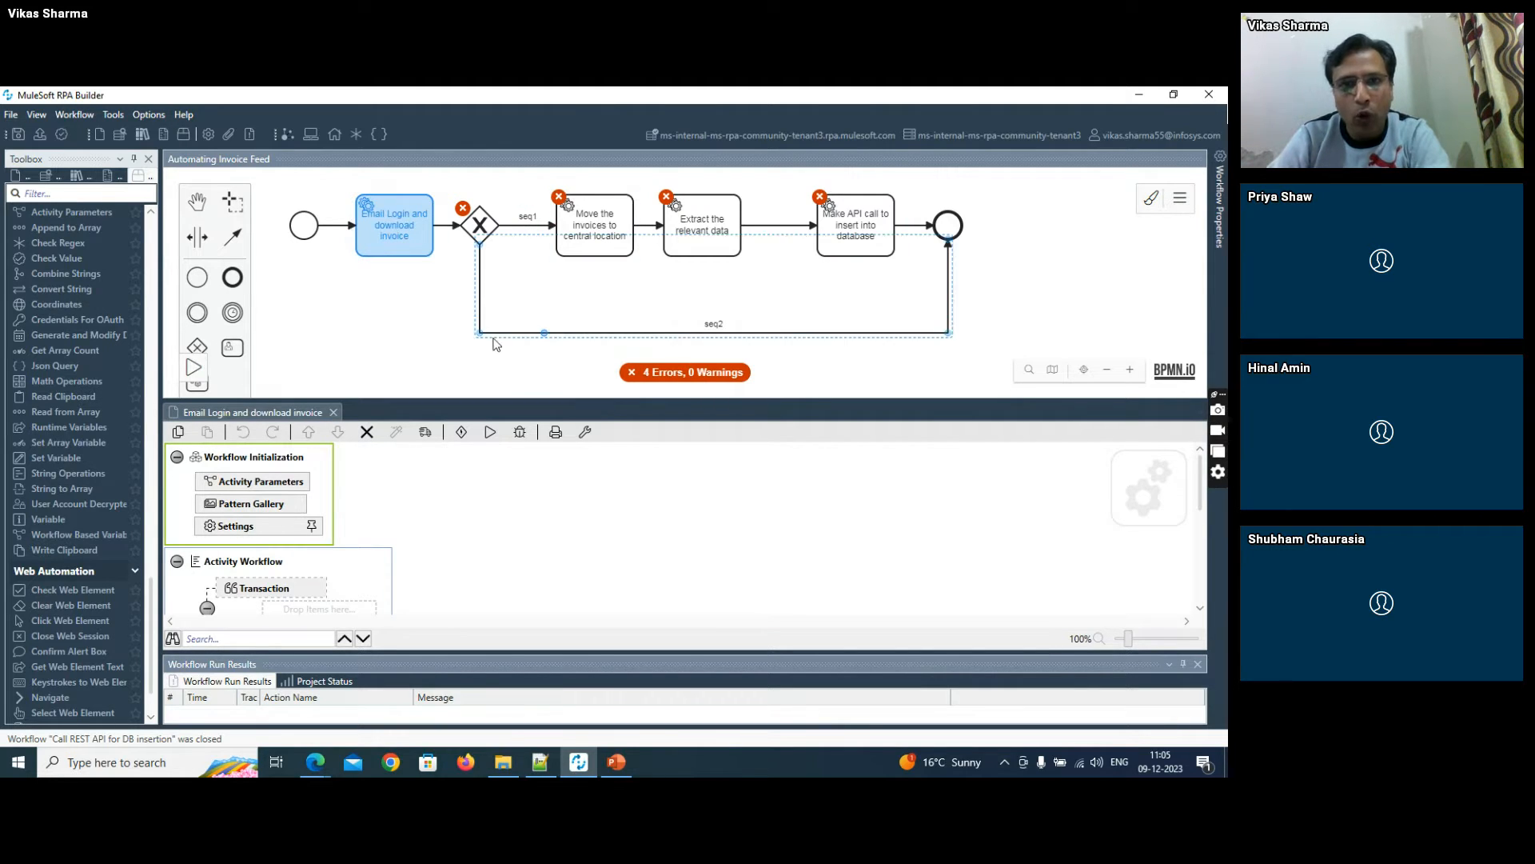
click(473, 338)
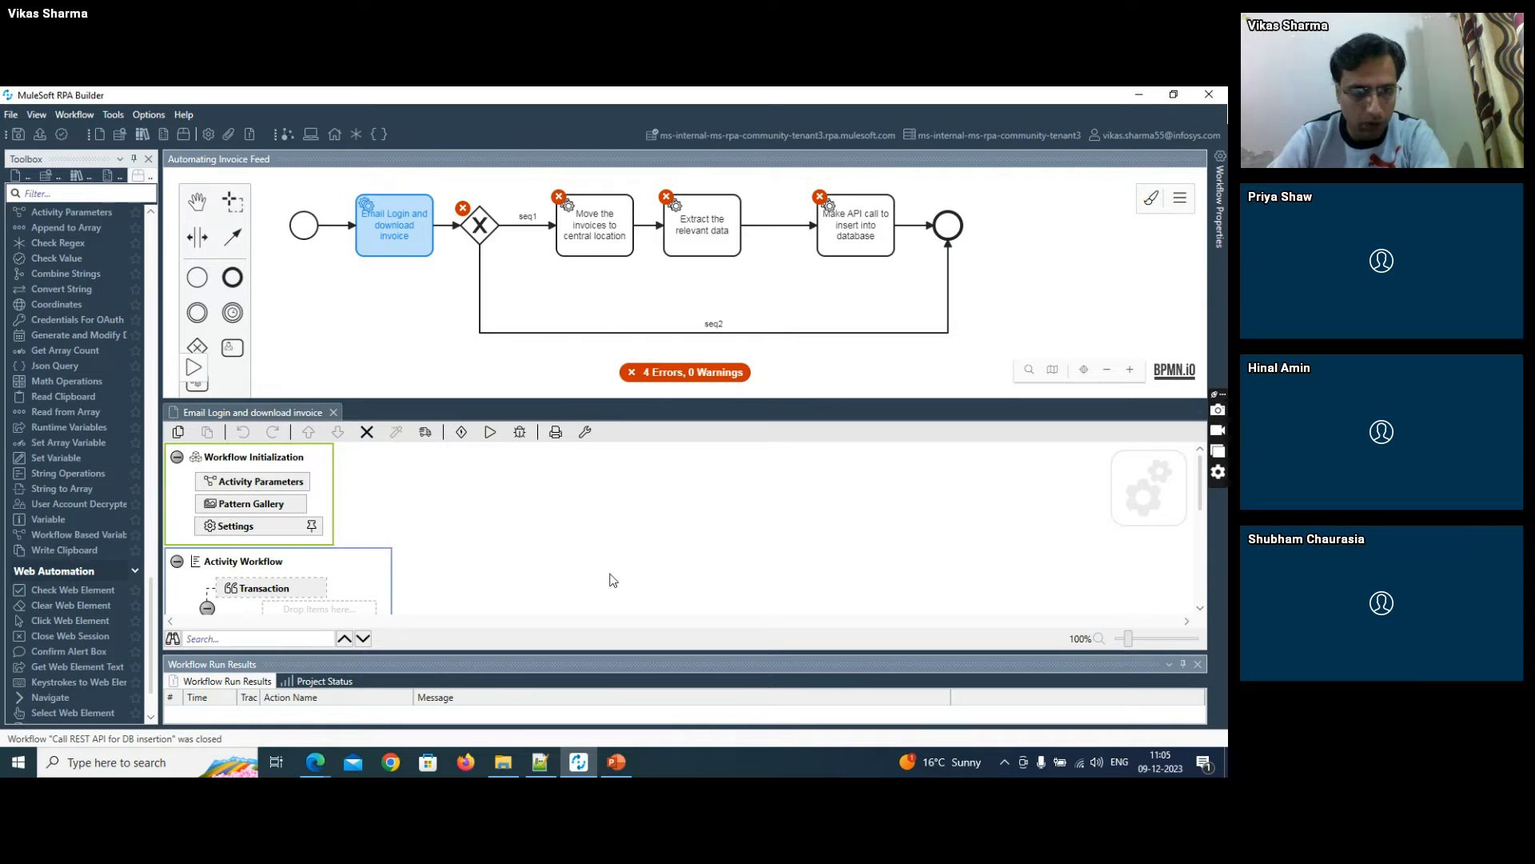
drag(1199, 480, 1200, 498)
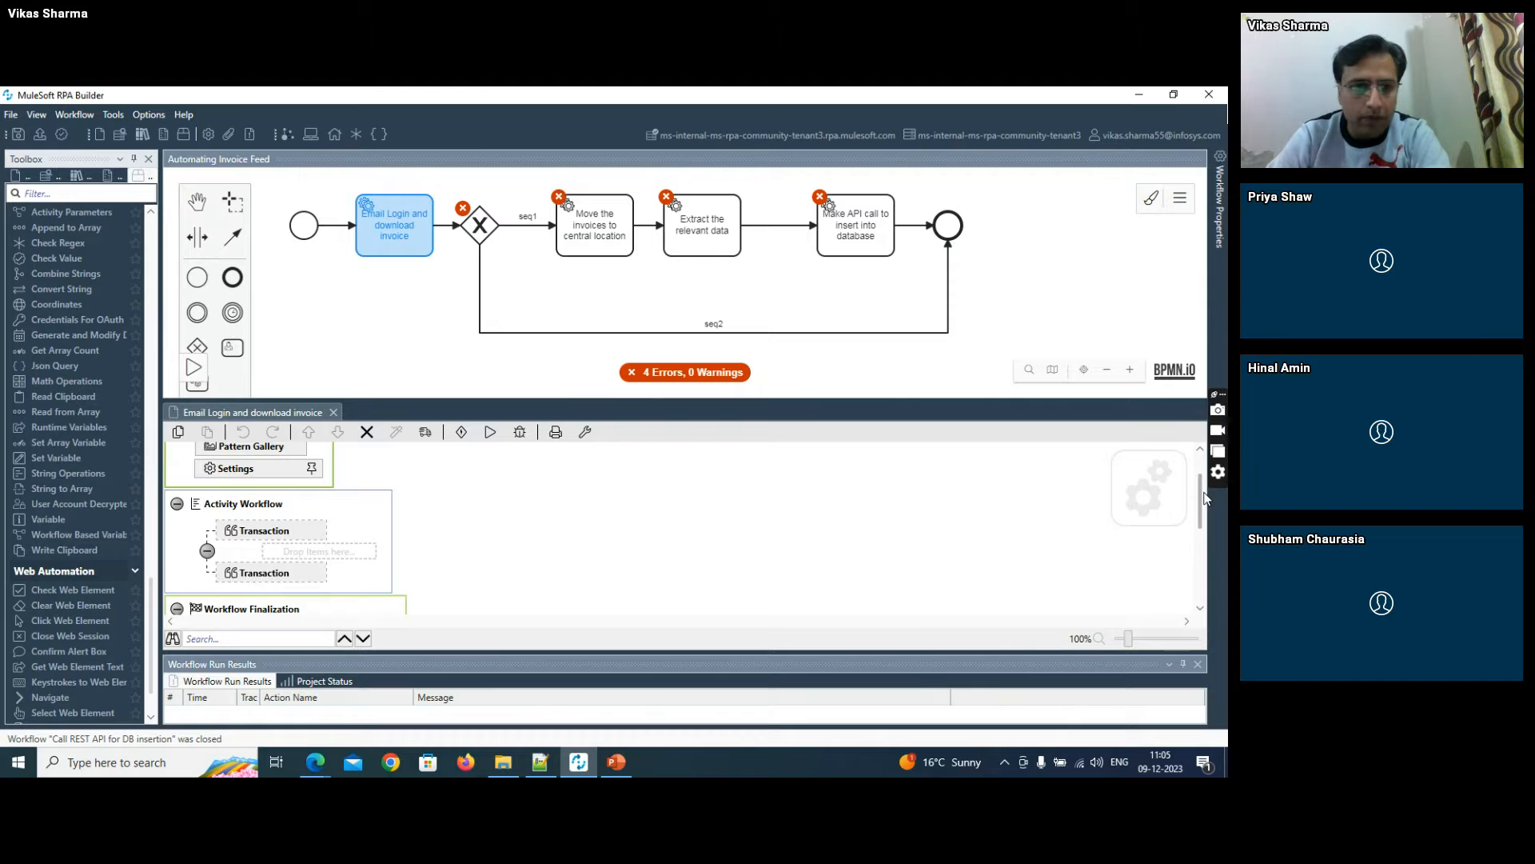
mouse_move(1205, 498)
mouse_down()
mouse_move(1213, 573)
mouse_move(1226, 482)
mouse_move(1201, 479)
mouse_up()
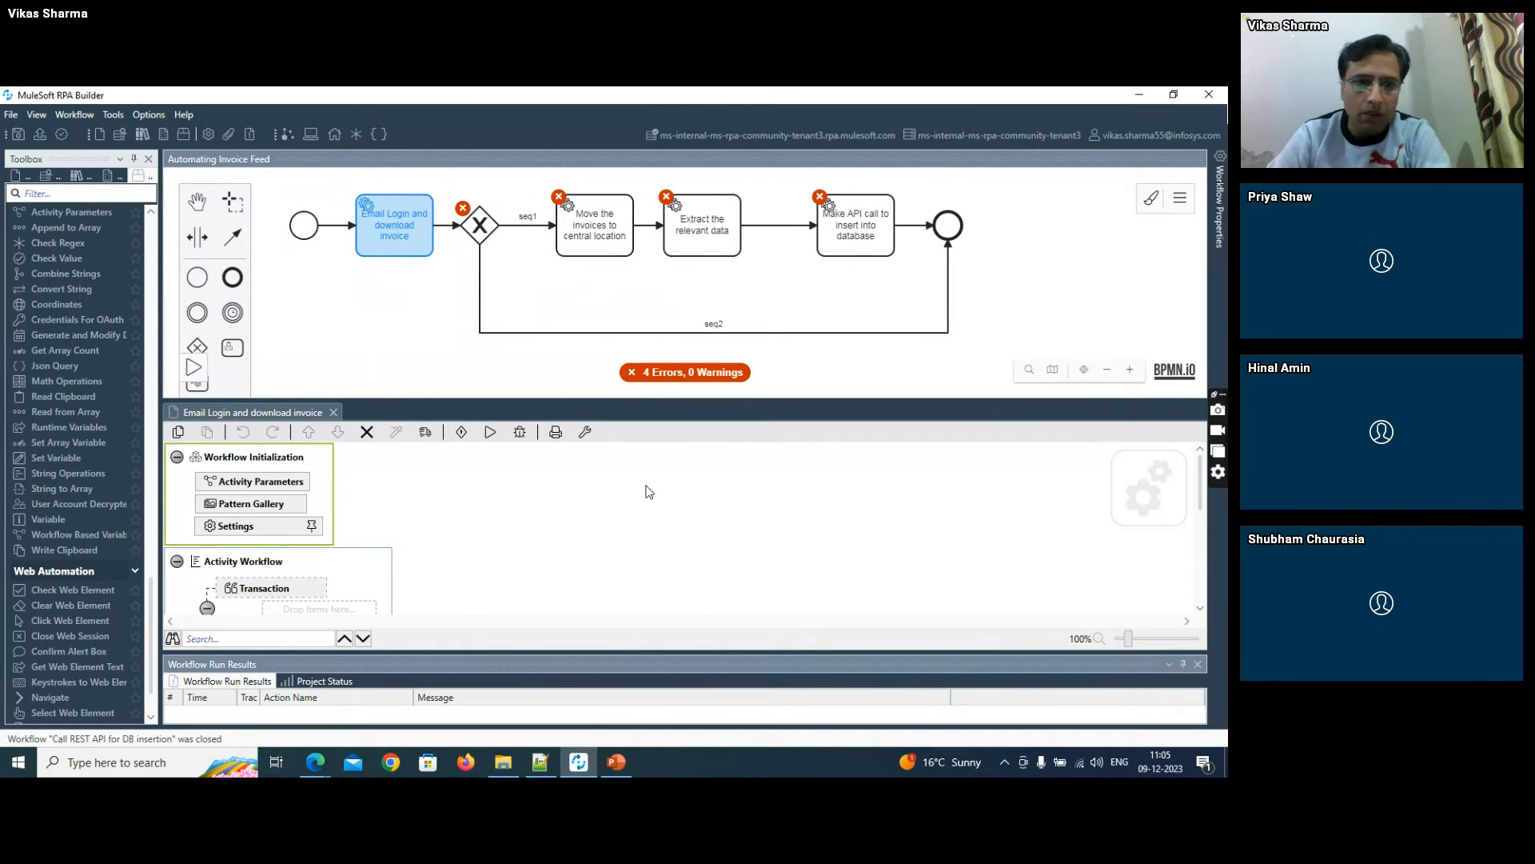
- Filter the Toolbox for "mail" and add a Mail Session action inside the Activity Workflow's transaction
drag(1200, 478, 1202, 494)
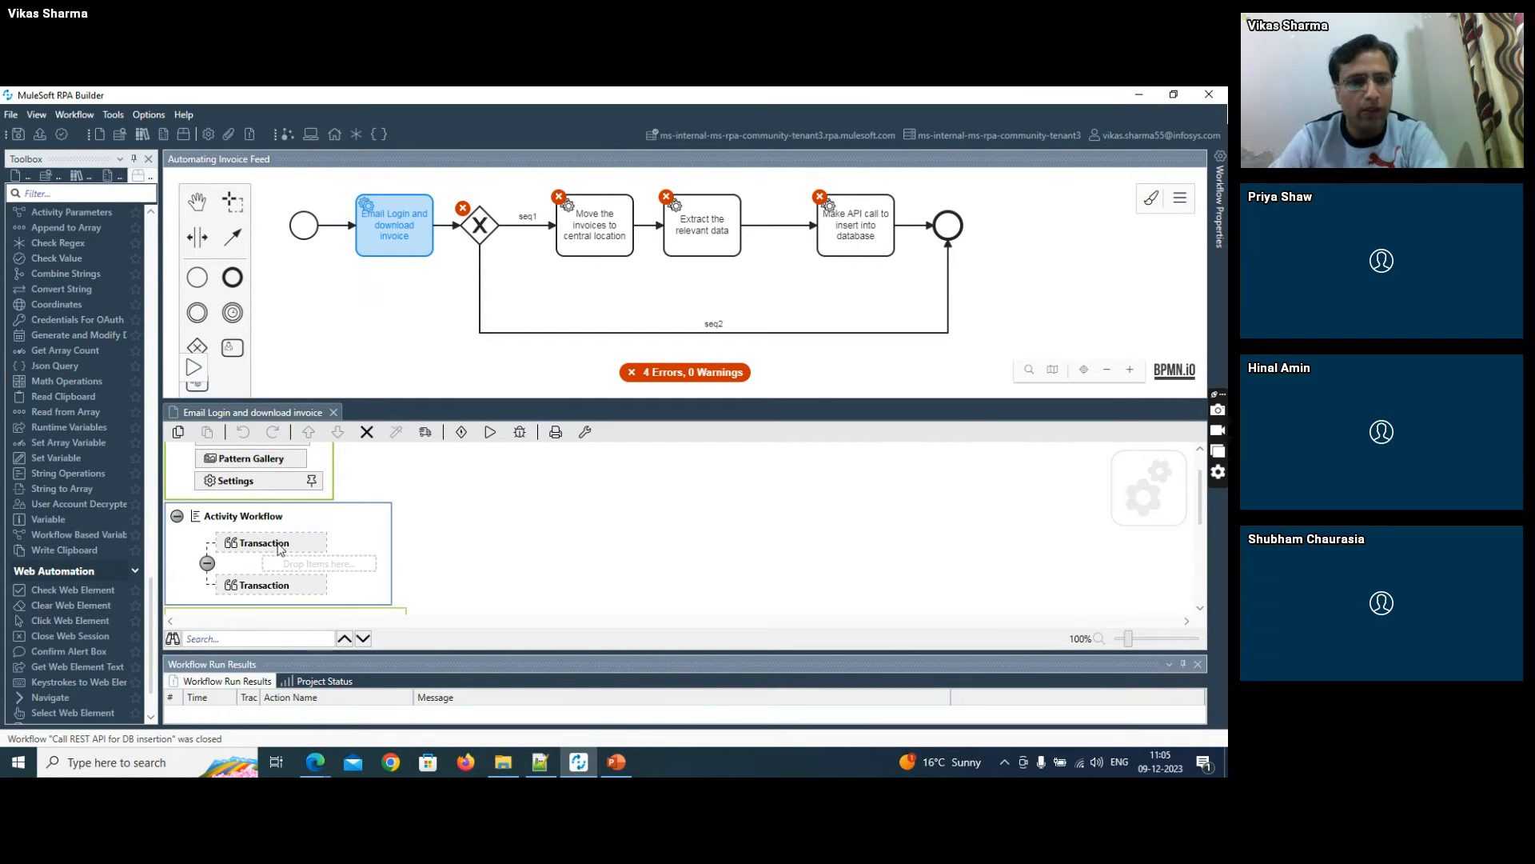
click(42, 194)
text(mail)
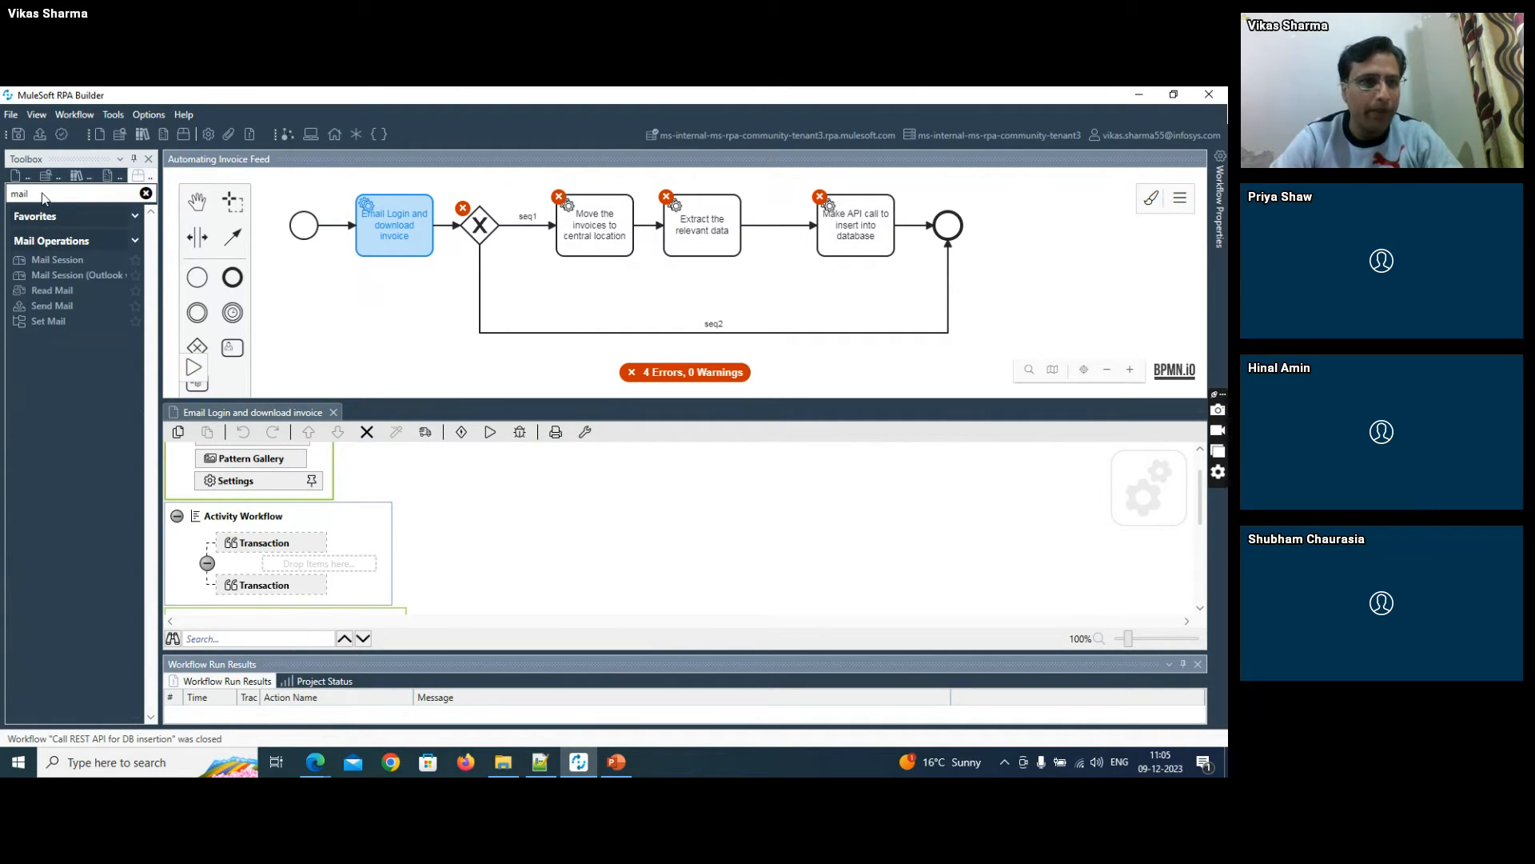
drag(56, 267, 278, 569)
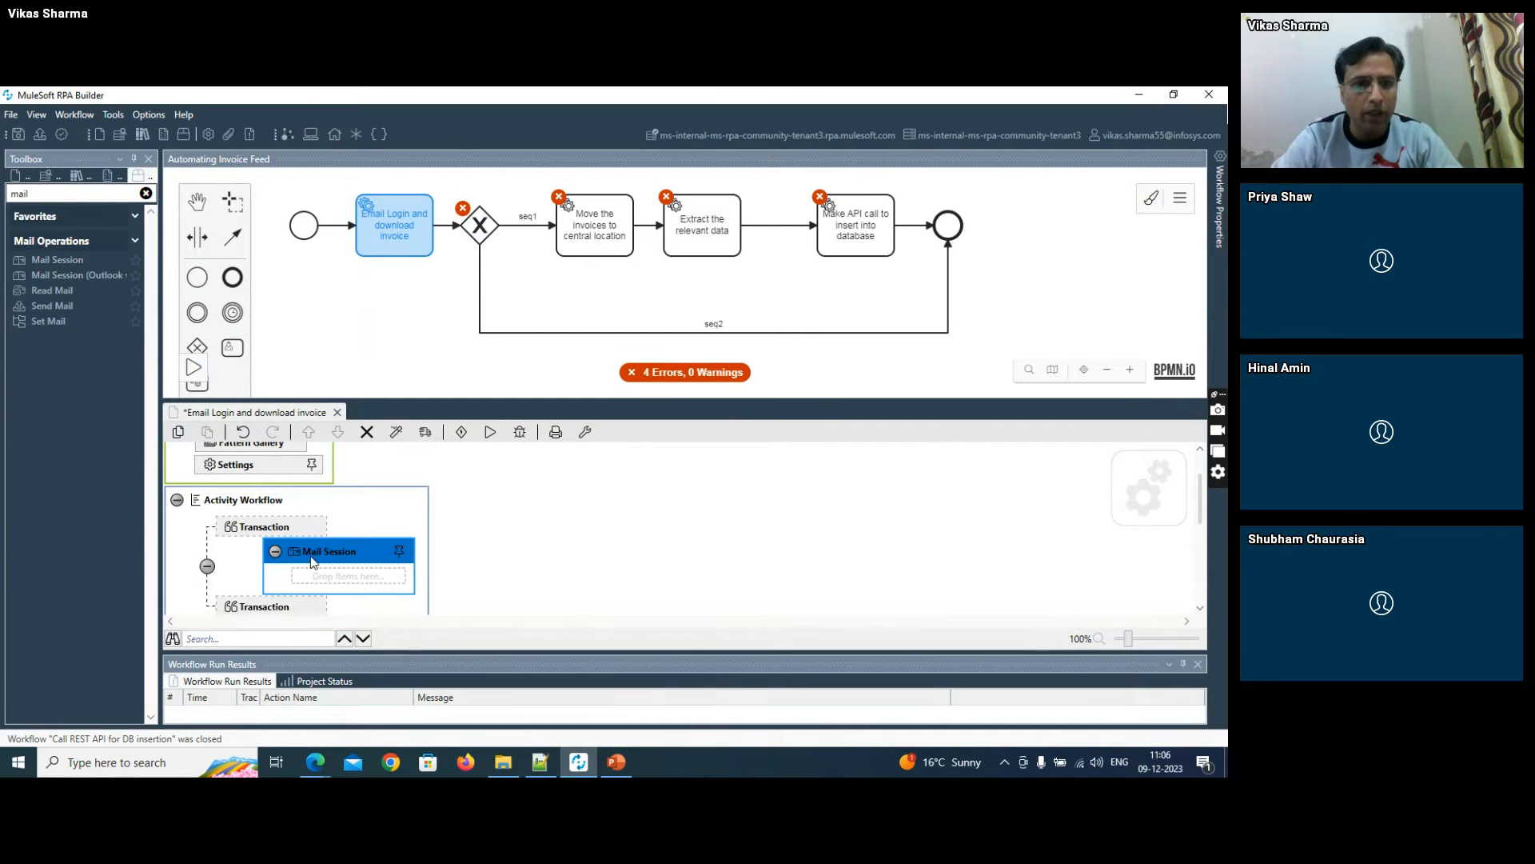
- Review the Mail Session wizard's incoming and outgoing mail settings and close it without saving
double_click(313, 561)
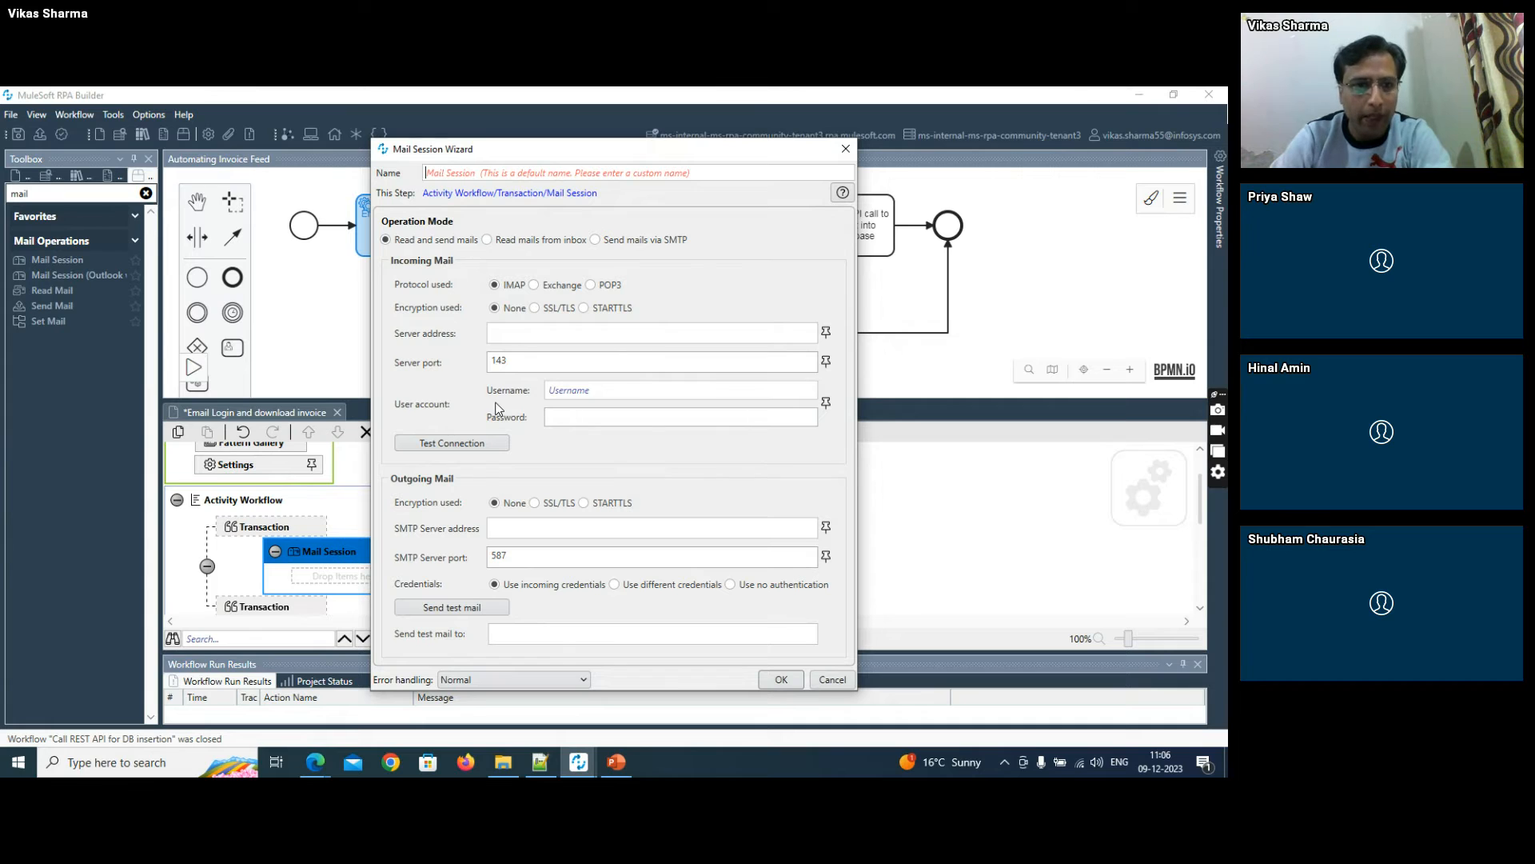
click(832, 679)
scroll(1197, 504, up, 2)
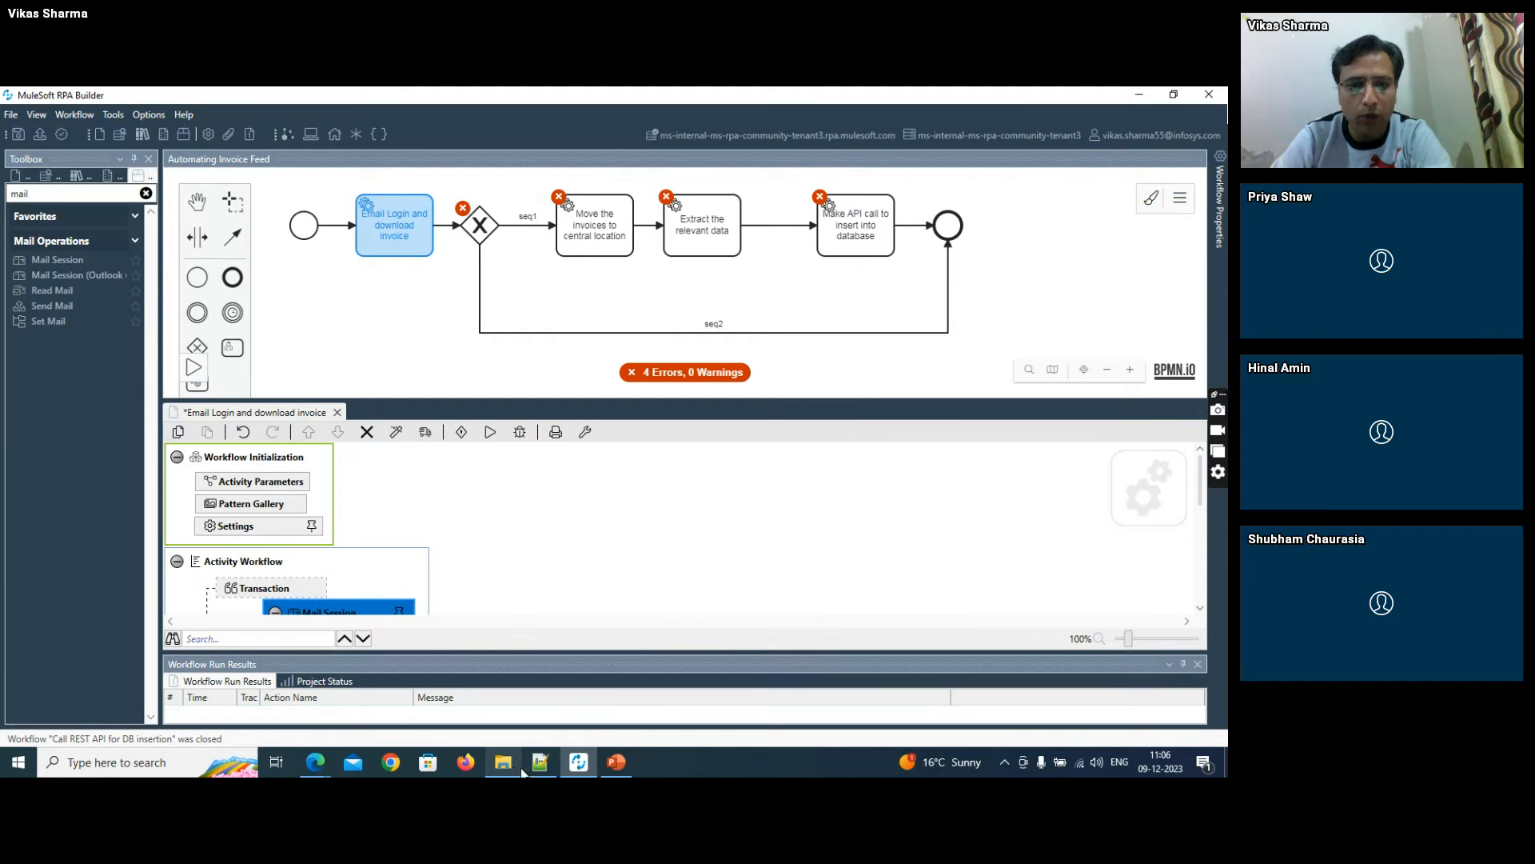
- Switch to Notepad++, copy the mail server address outlook.office365.com from the notes and return to MuleSoft RPA Builder
click(541, 762)
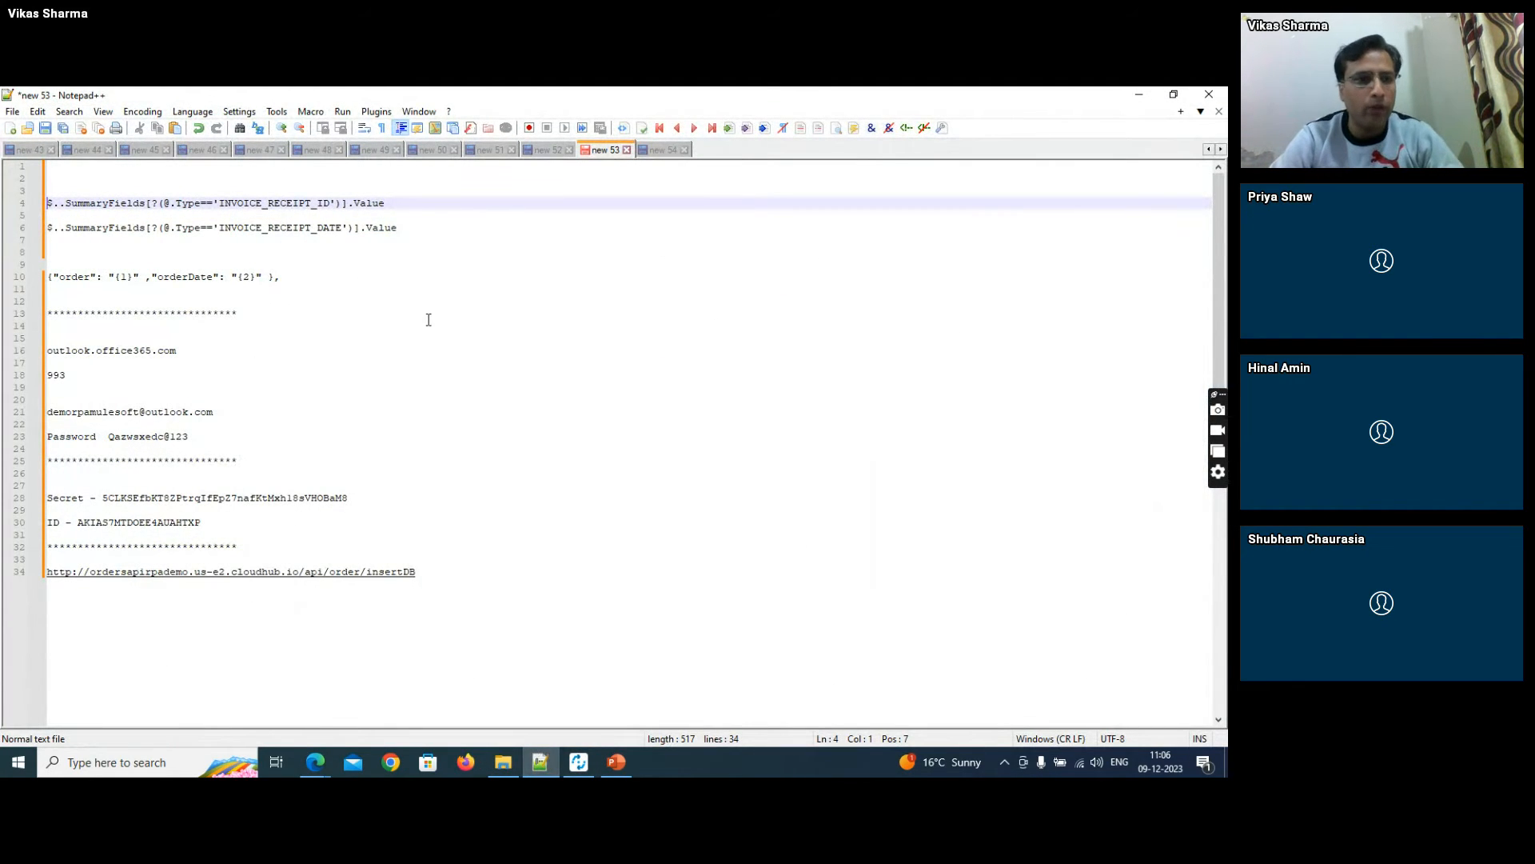
click(194, 354)
key(Home)
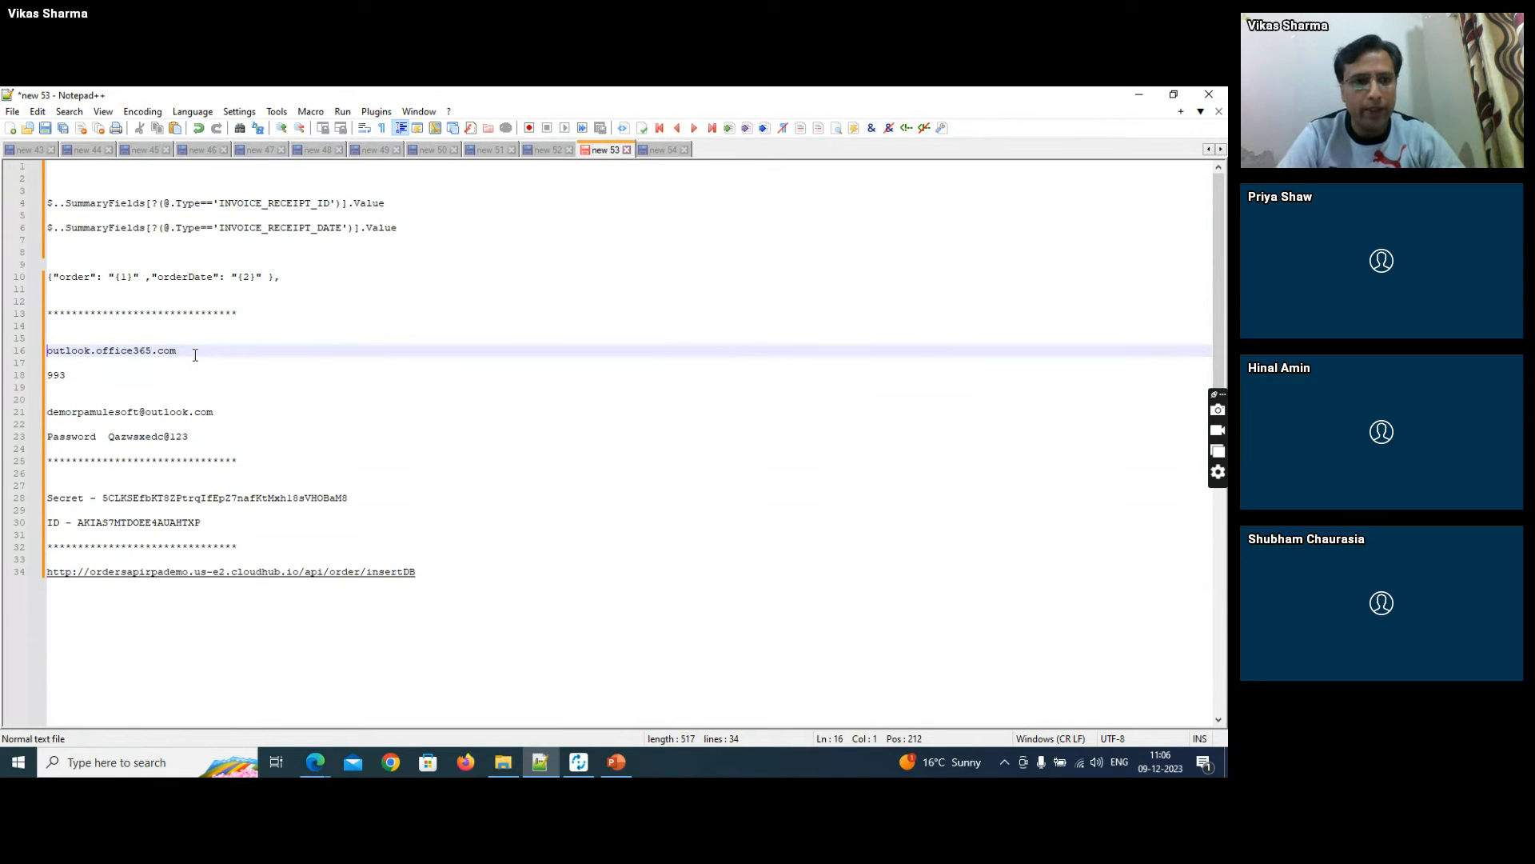
key(shift+End)
key(ctrl+c)
key(alt+Tab)
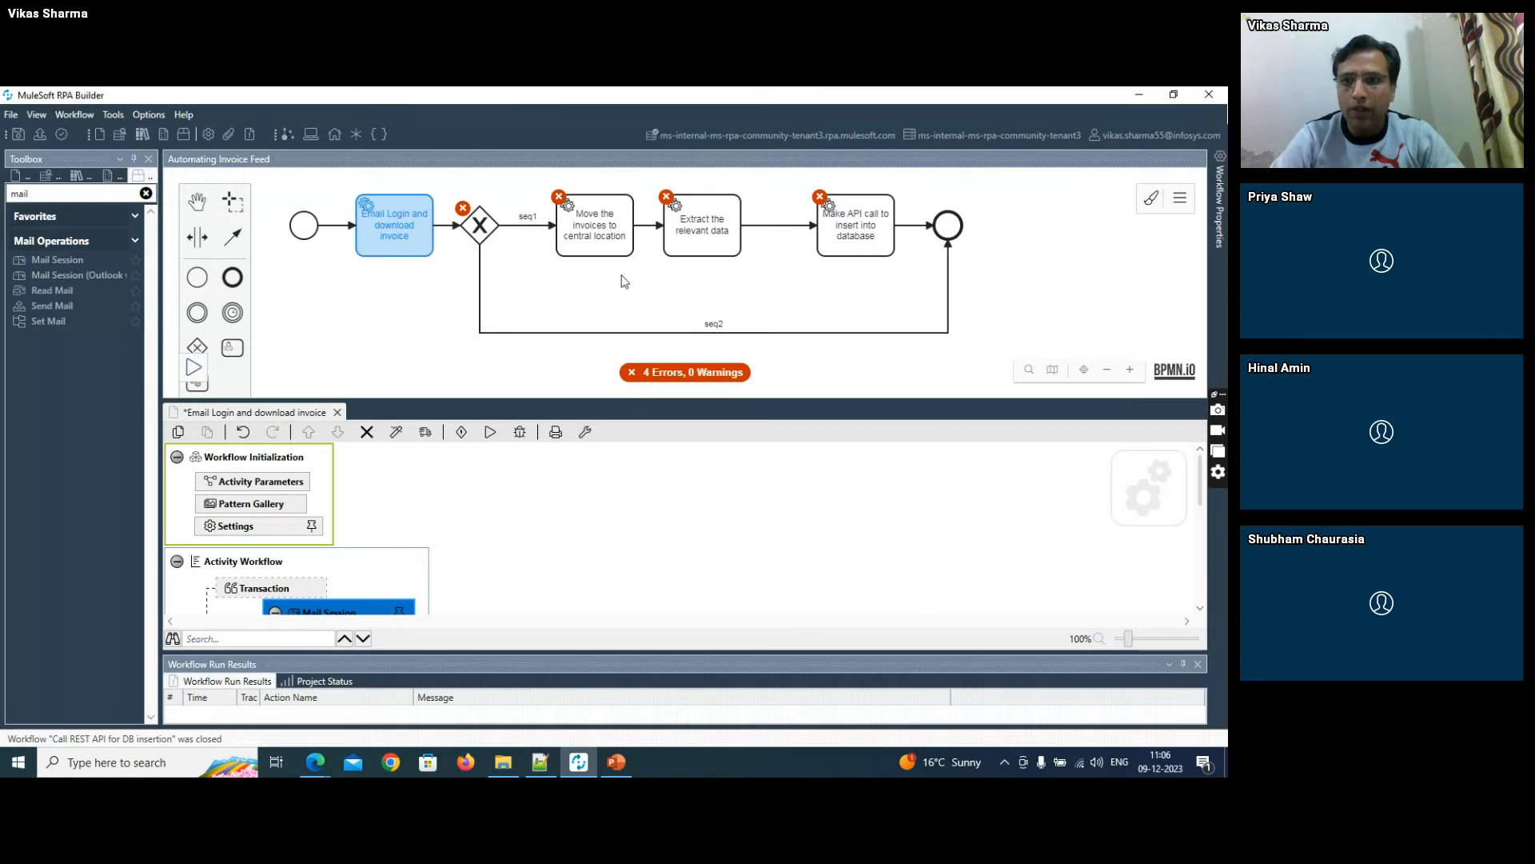
- Add an alphanumeric activity parameter named "server" to the process with the value outlook.office365.com
click(1181, 198)
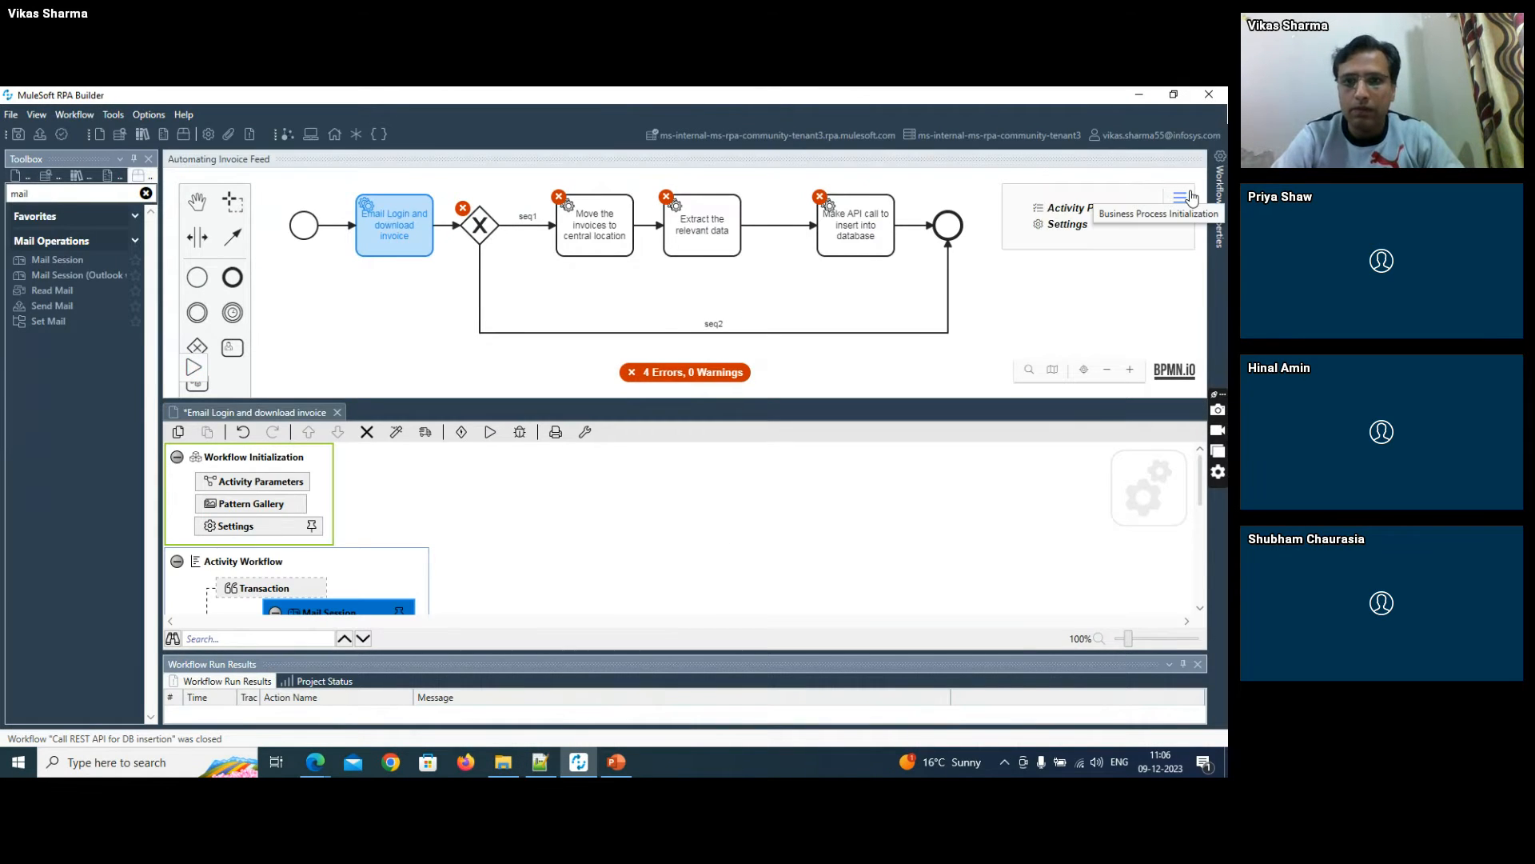
click(1072, 222)
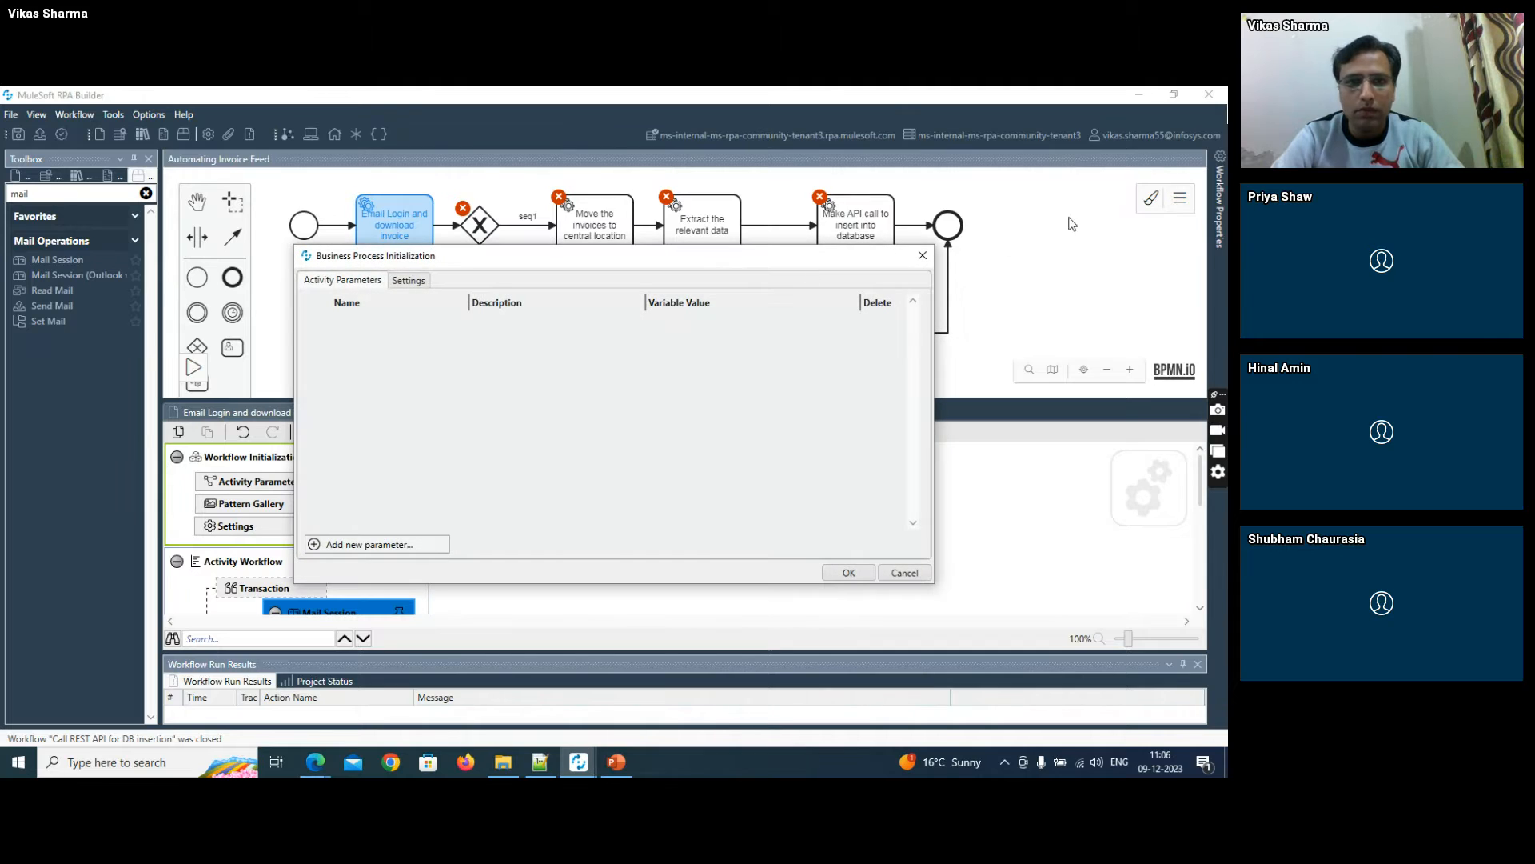
click(390, 543)
click(367, 329)
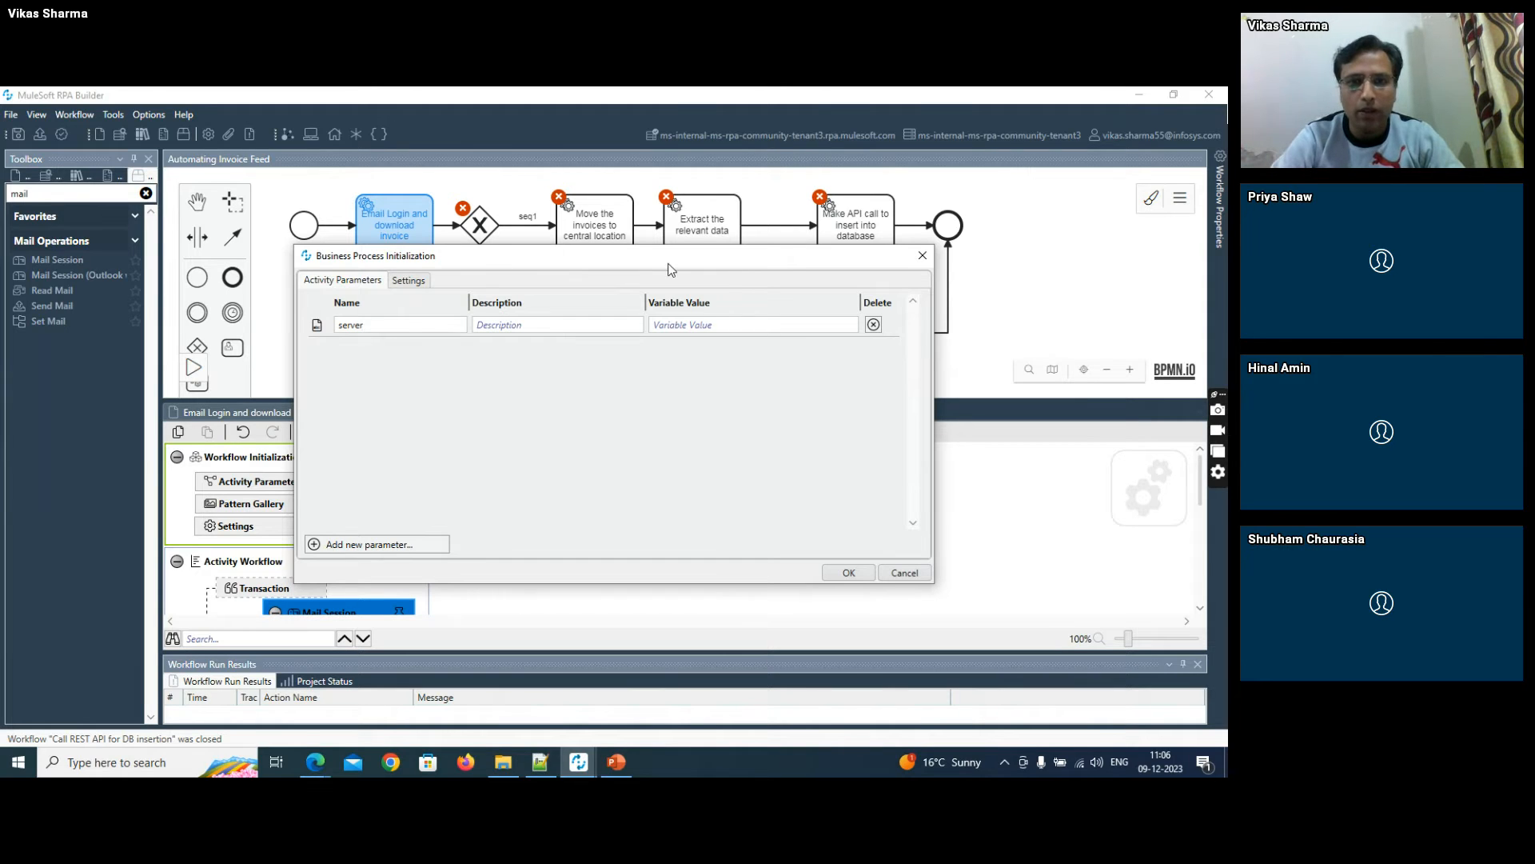
click(684, 326)
key(ctrl+v)
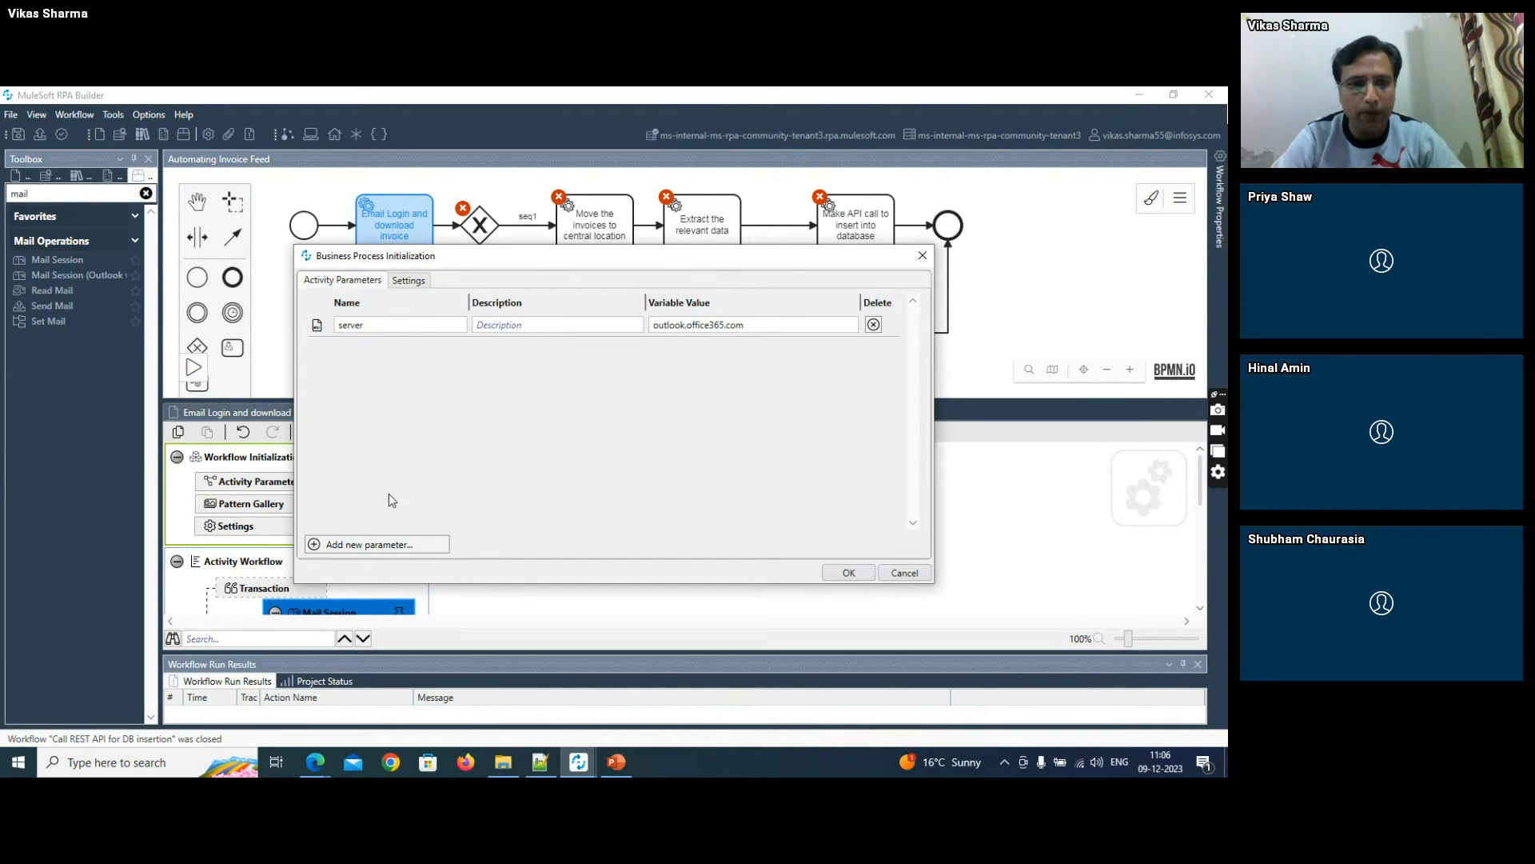
- Add an integer activity parameter named "port" with the value 993
click(364, 545)
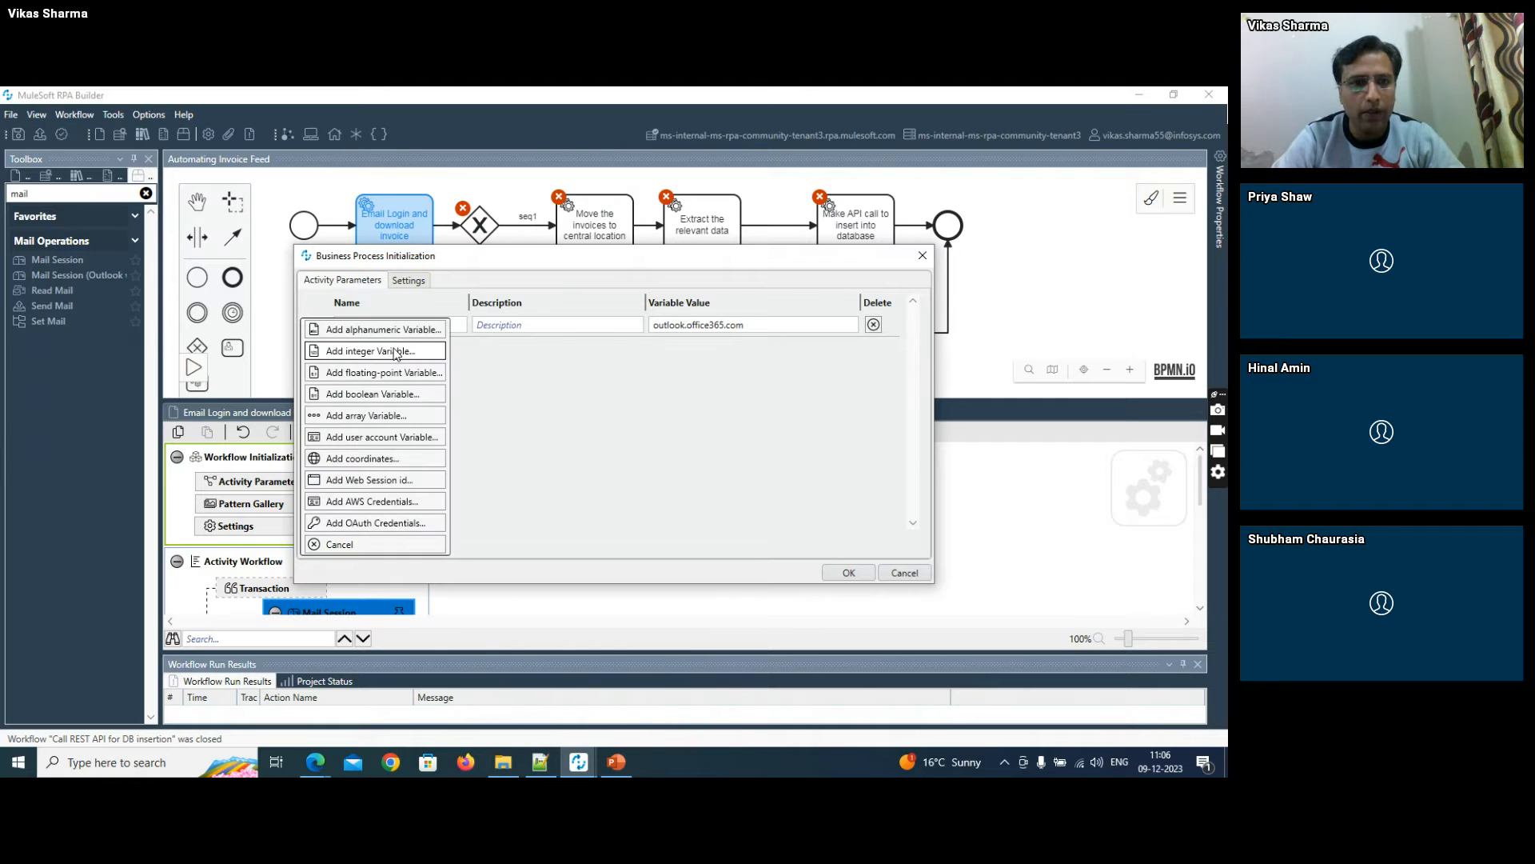
click(395, 349)
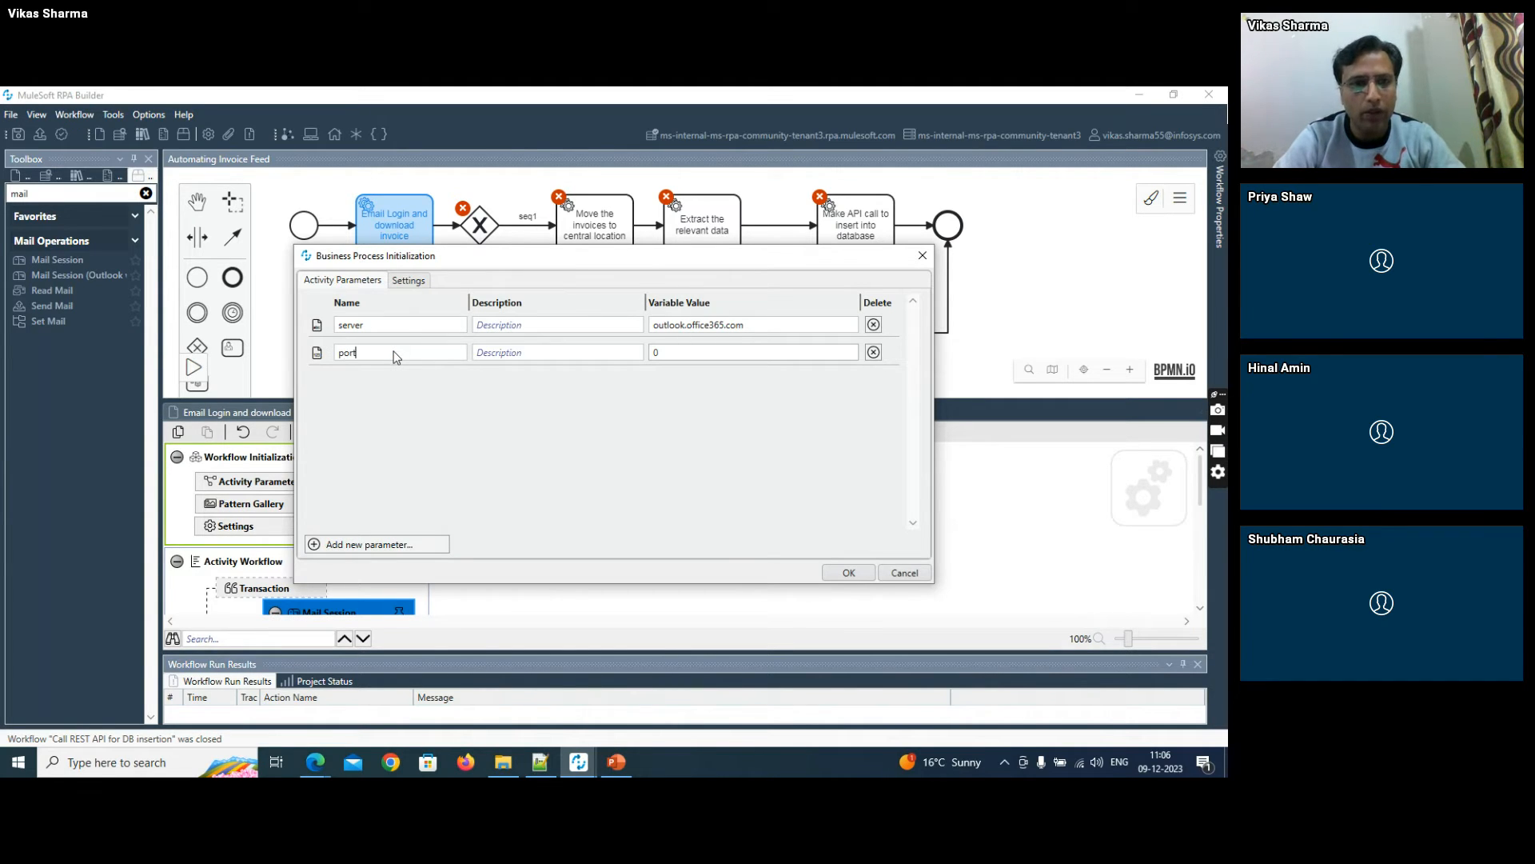
click(664, 353)
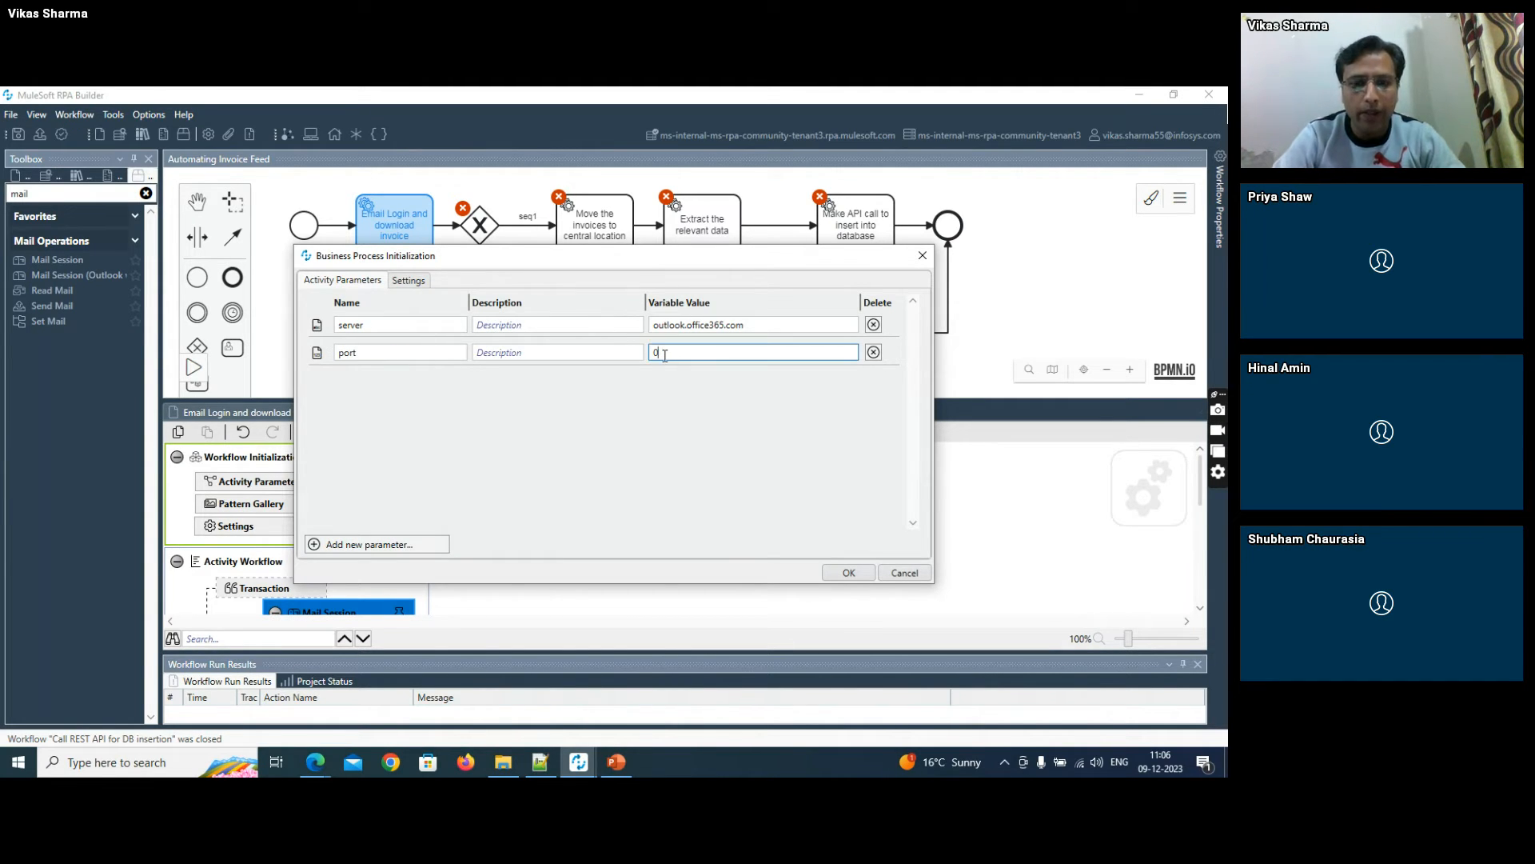
text(993)
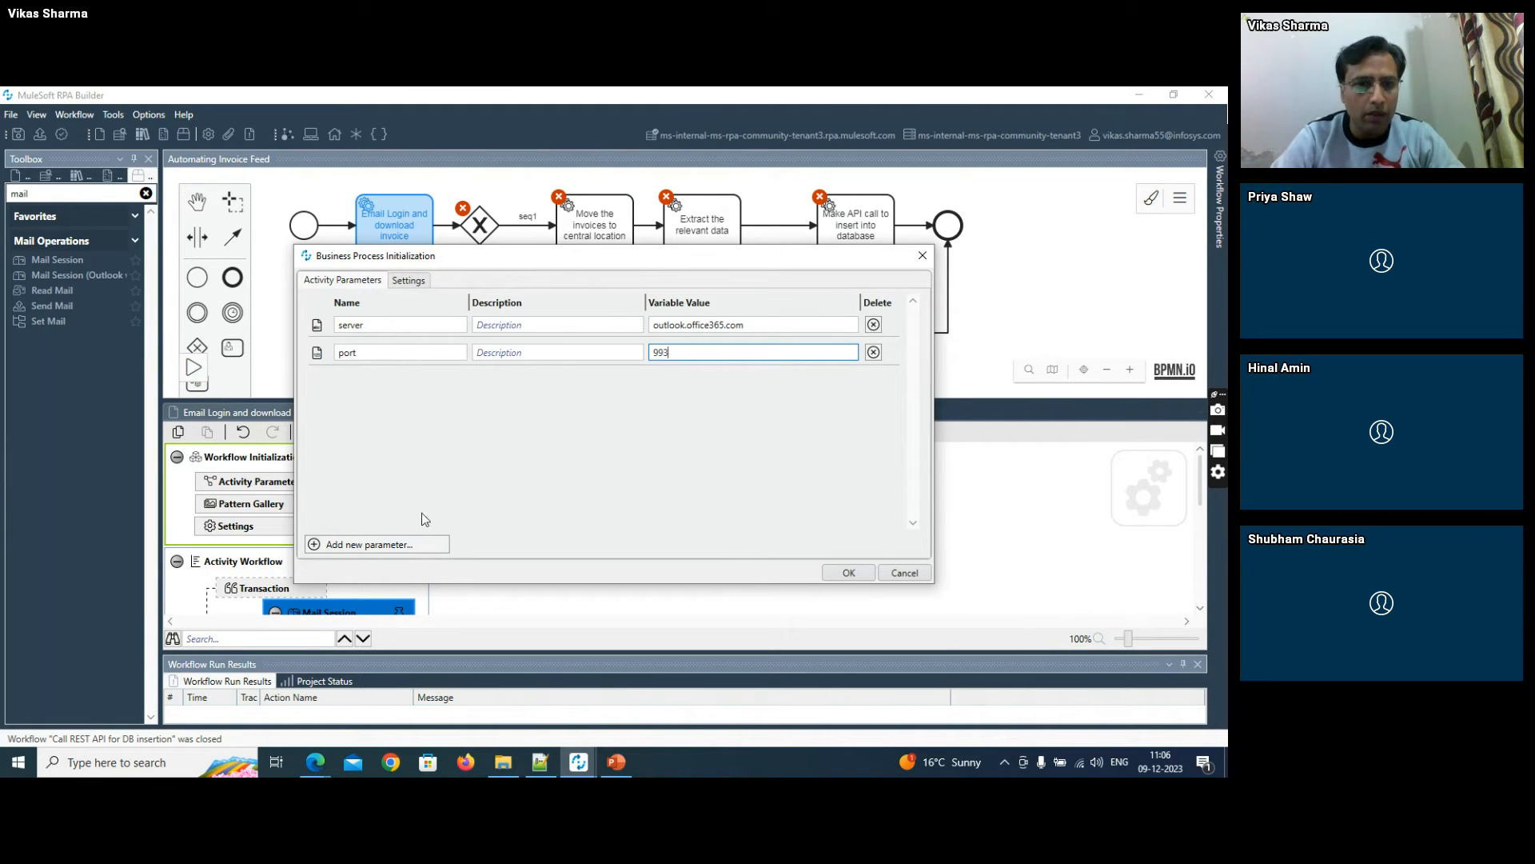
- Add a user account activity parameter named "emailCreds"
click(387, 544)
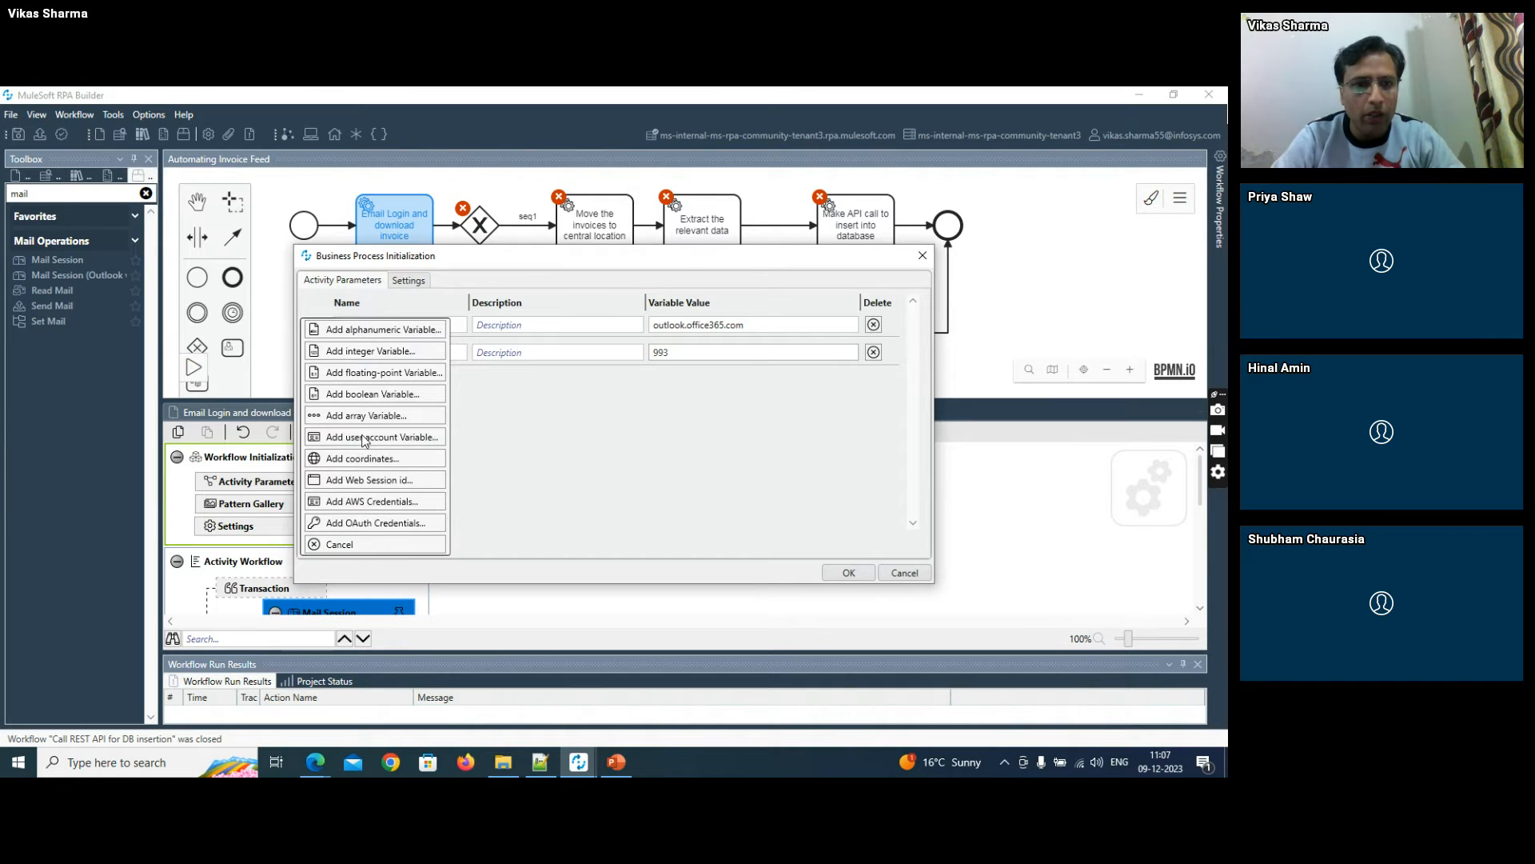
click(404, 436)
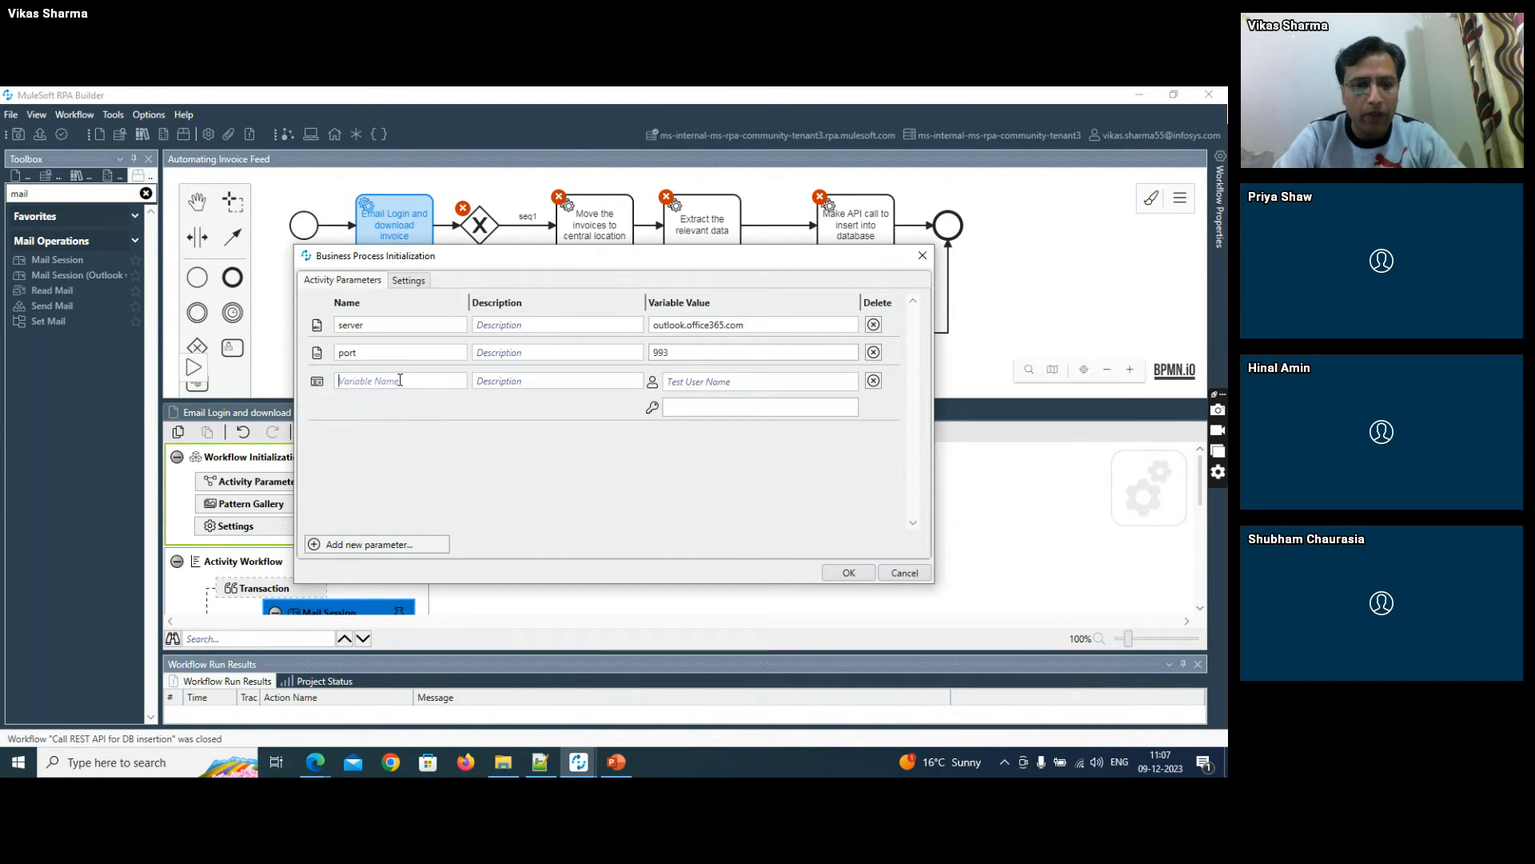
click(400, 380)
text(emailCreds)
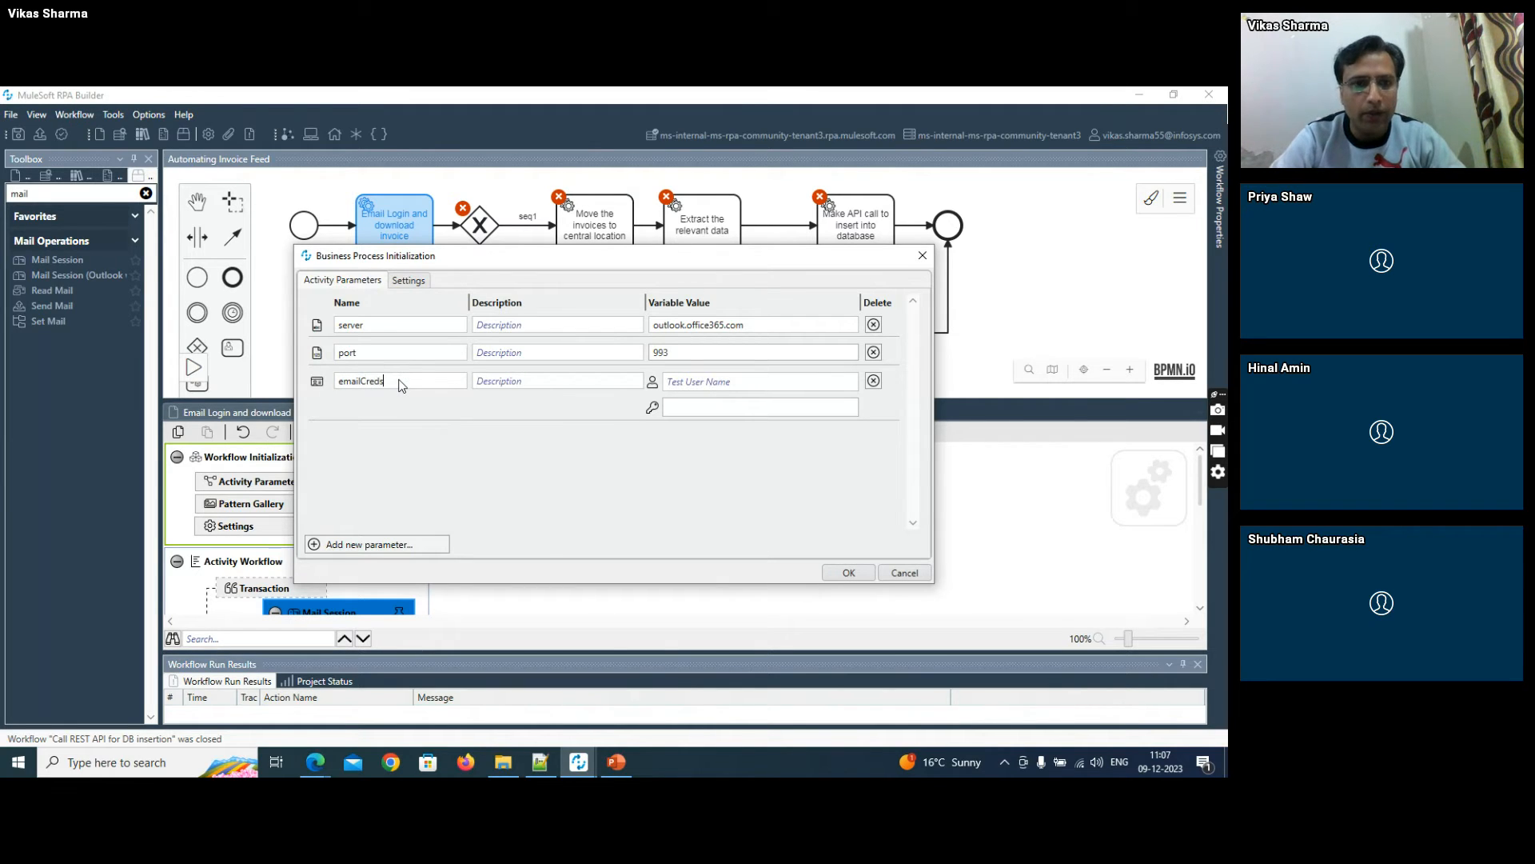
- Copy the mailbox's e-mail address from the Notepad++ notes and enter it as the test user name of "emailCreds"
key(alt+Tab)
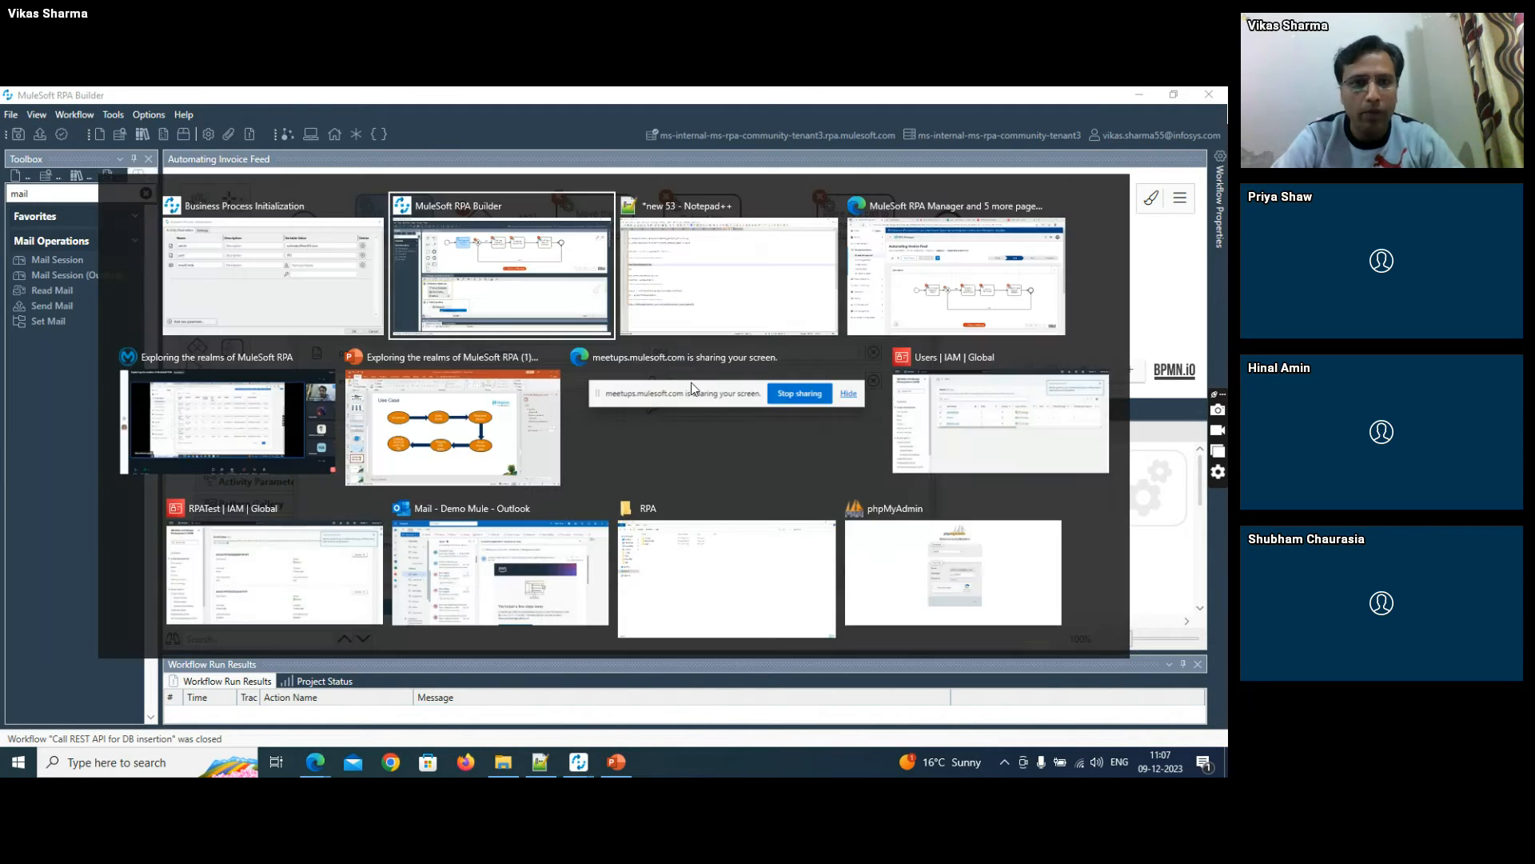
click(218, 412)
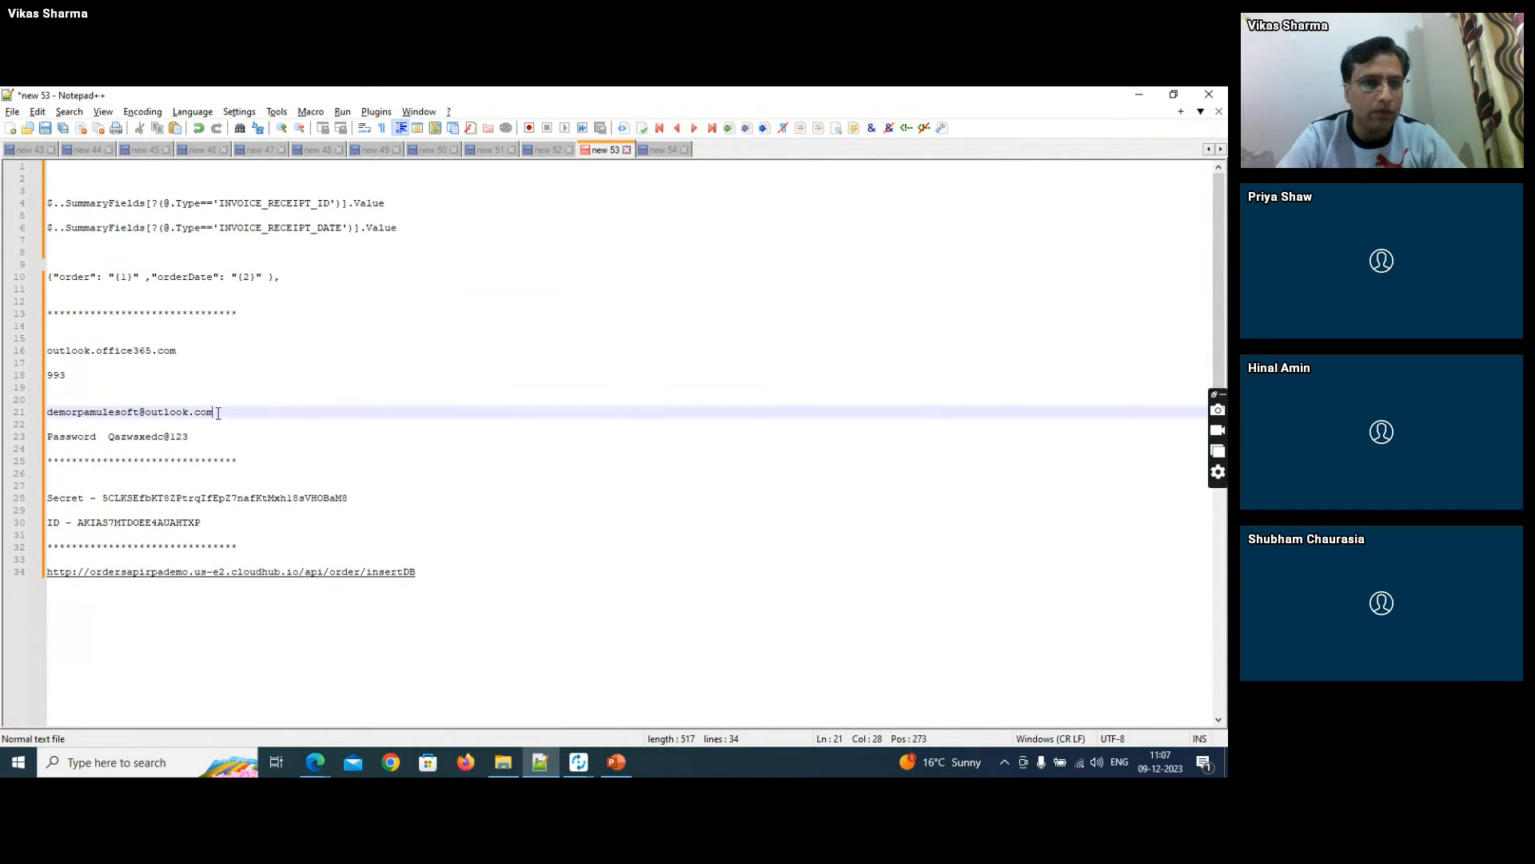
key(shift+Home)
key(ctrl+c)
key(alt+Tab)
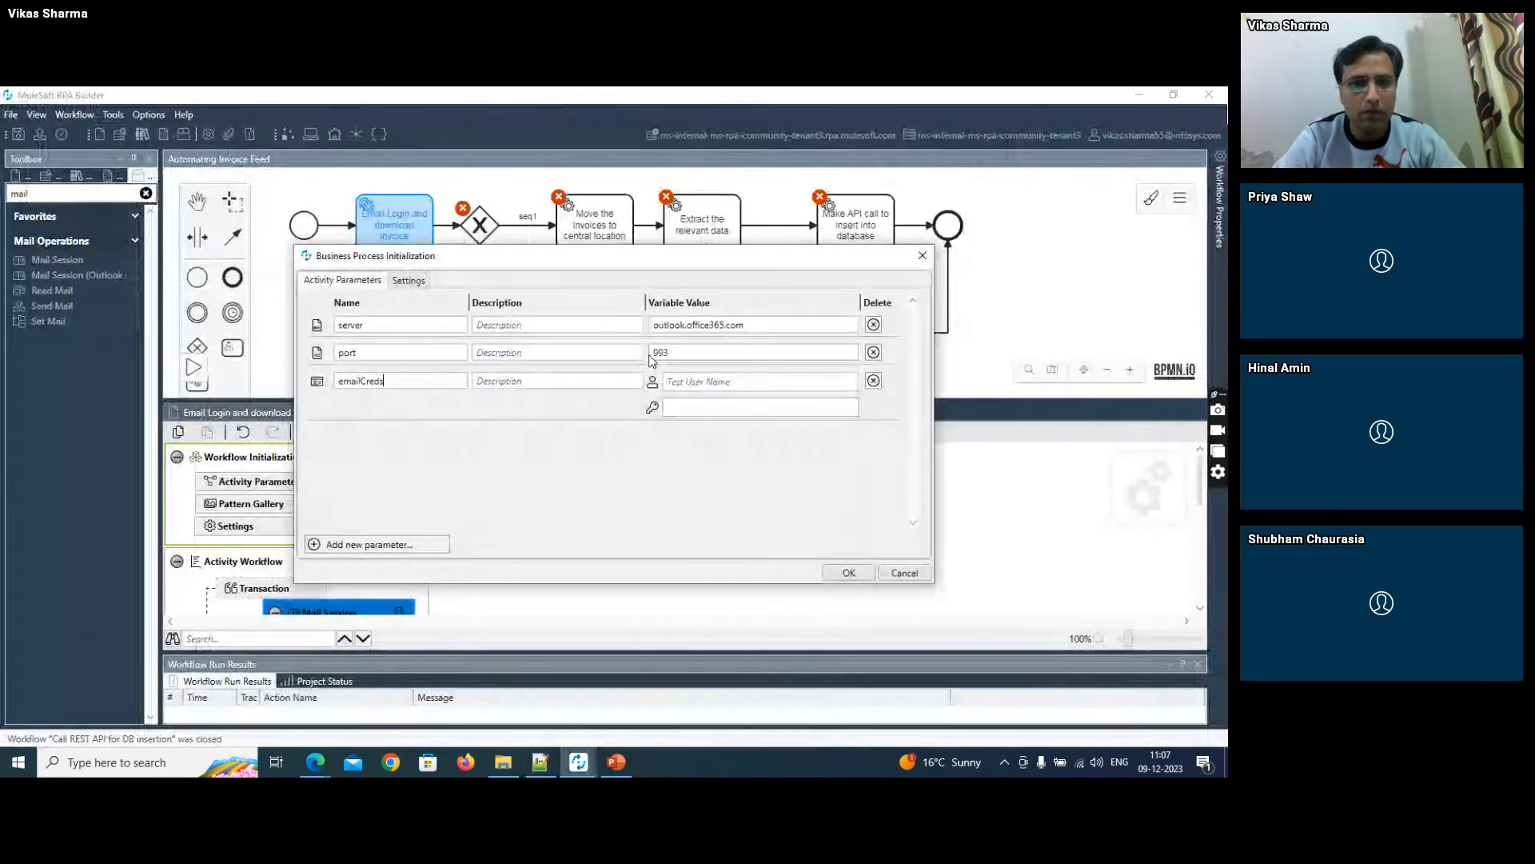
click(687, 383)
key(ctrl+v)
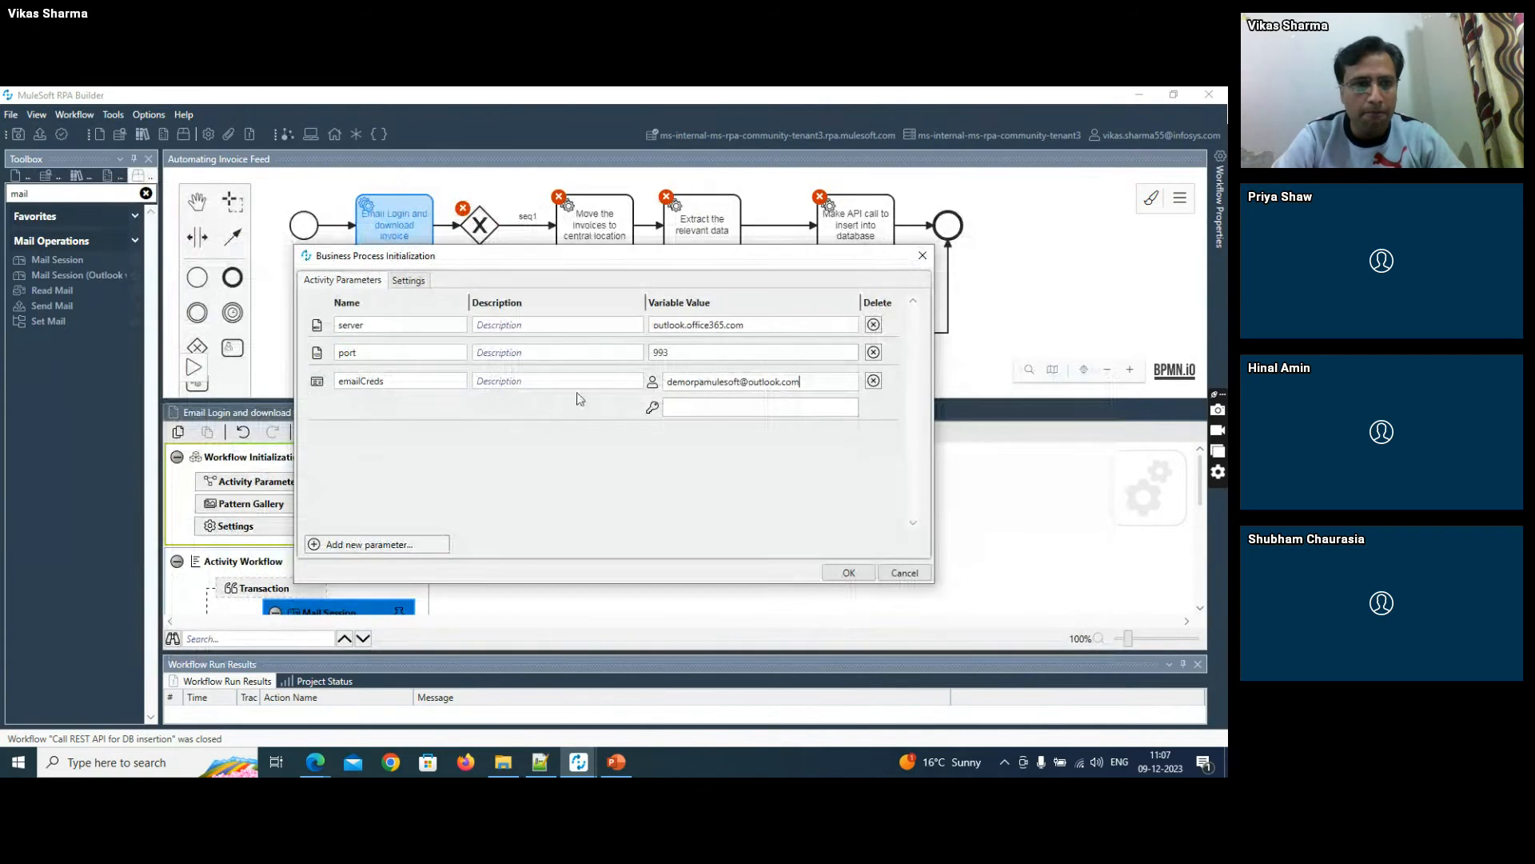
- Copy the mailbox password from the Notepad++ notes, enter it as the password of "emailCreds", and confirm the activity parameters
key(alt+Tab)
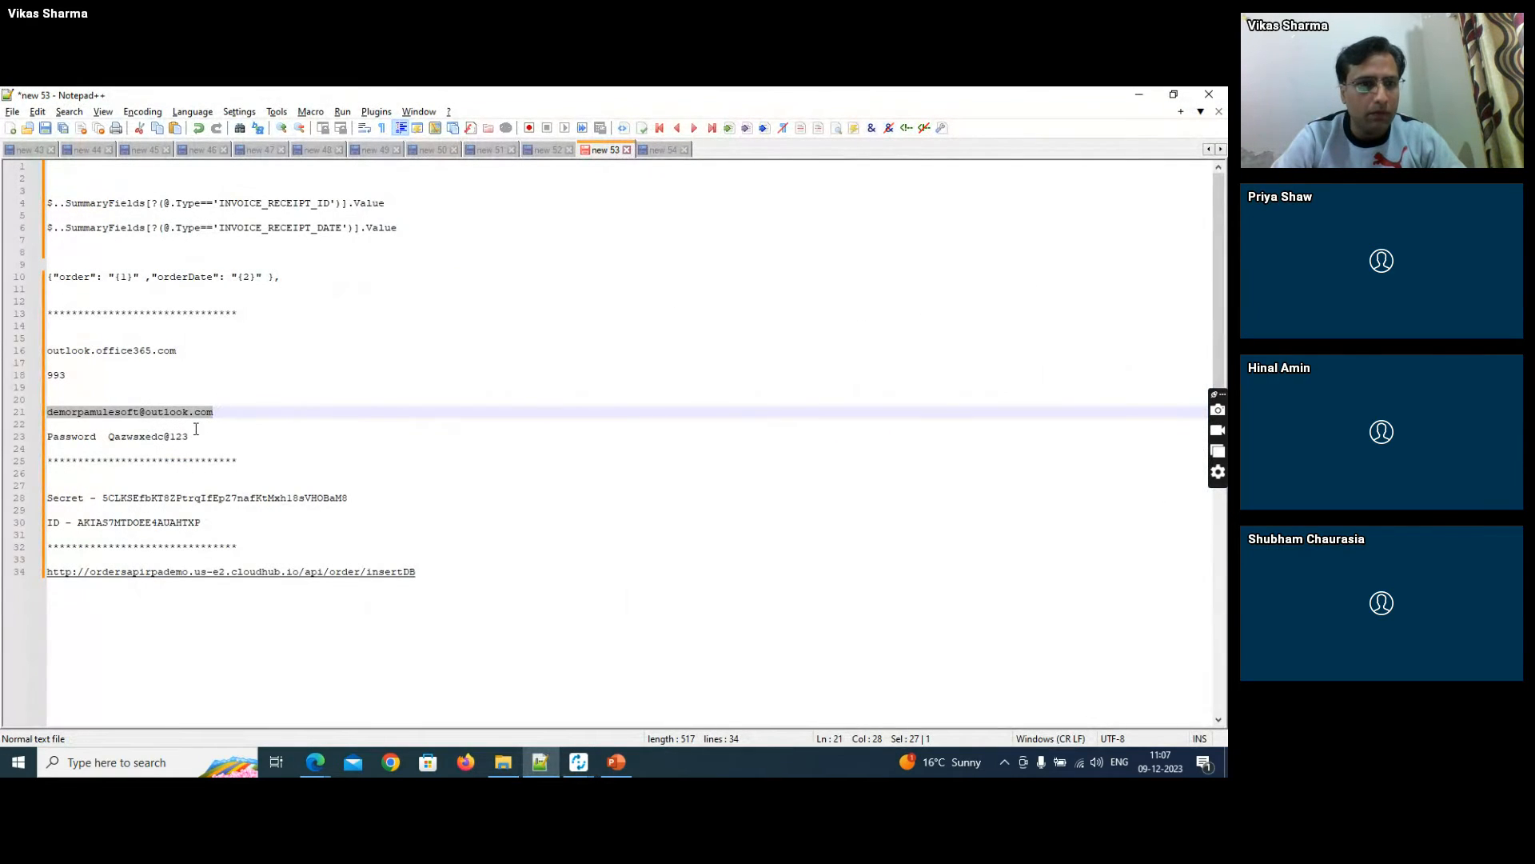
drag(117, 443, 111, 445)
click(111, 442)
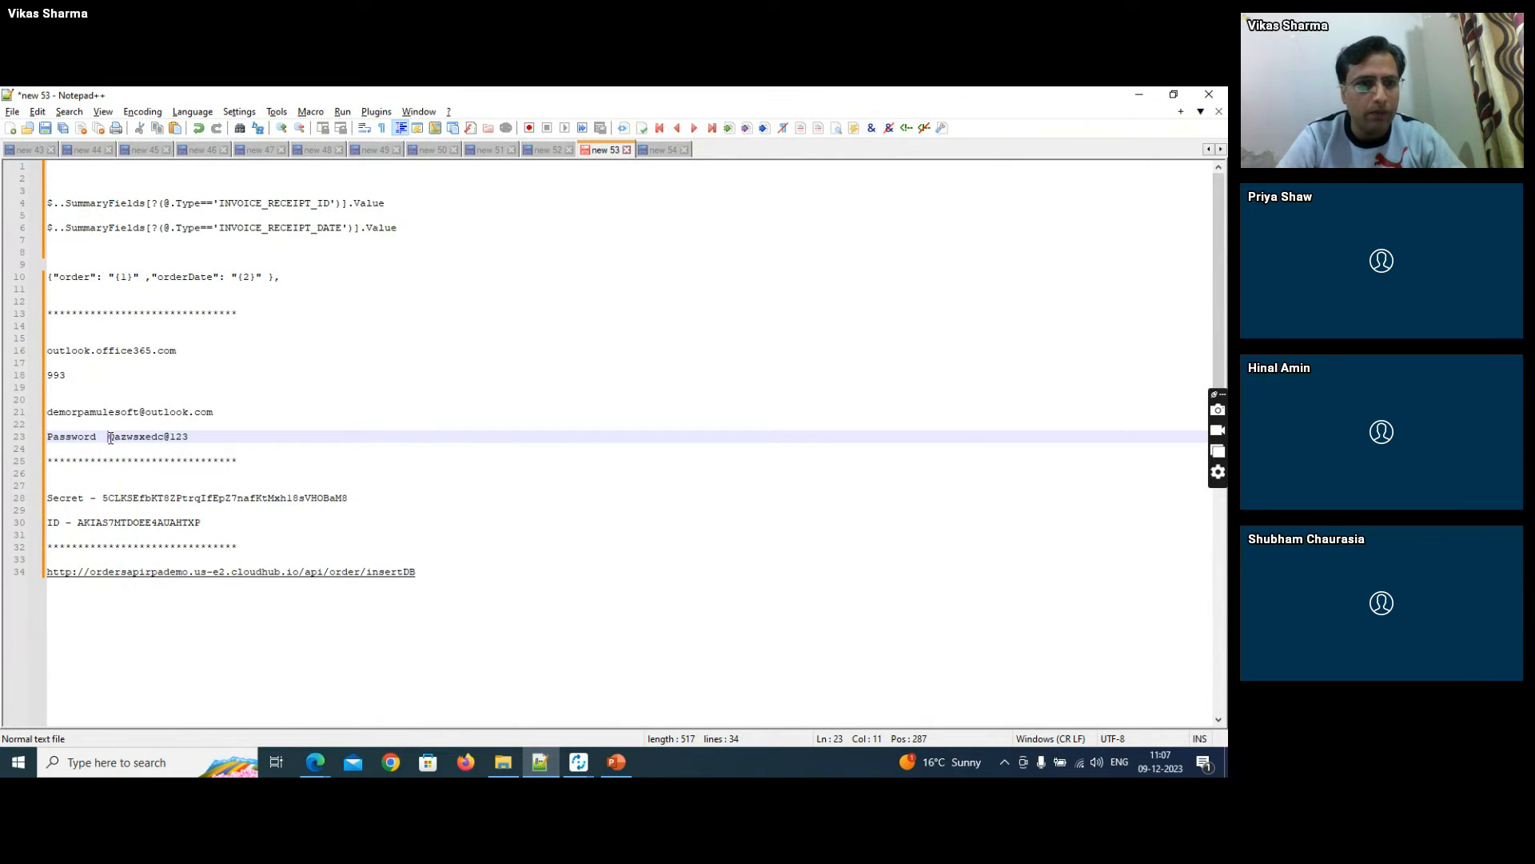
key(shift+End)
key(alt+Tab)
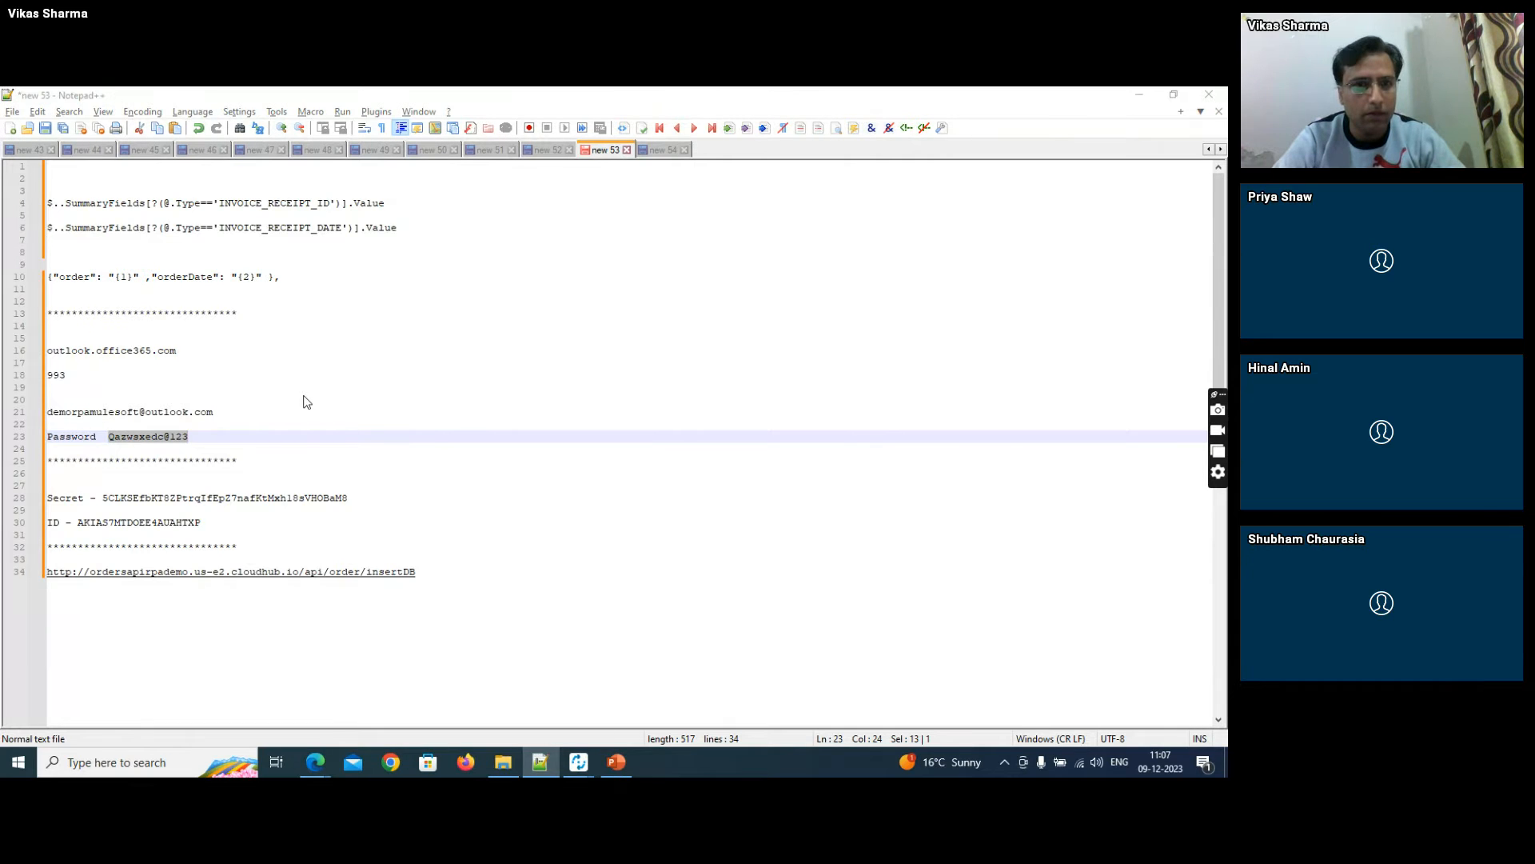
key(ctrl+v)
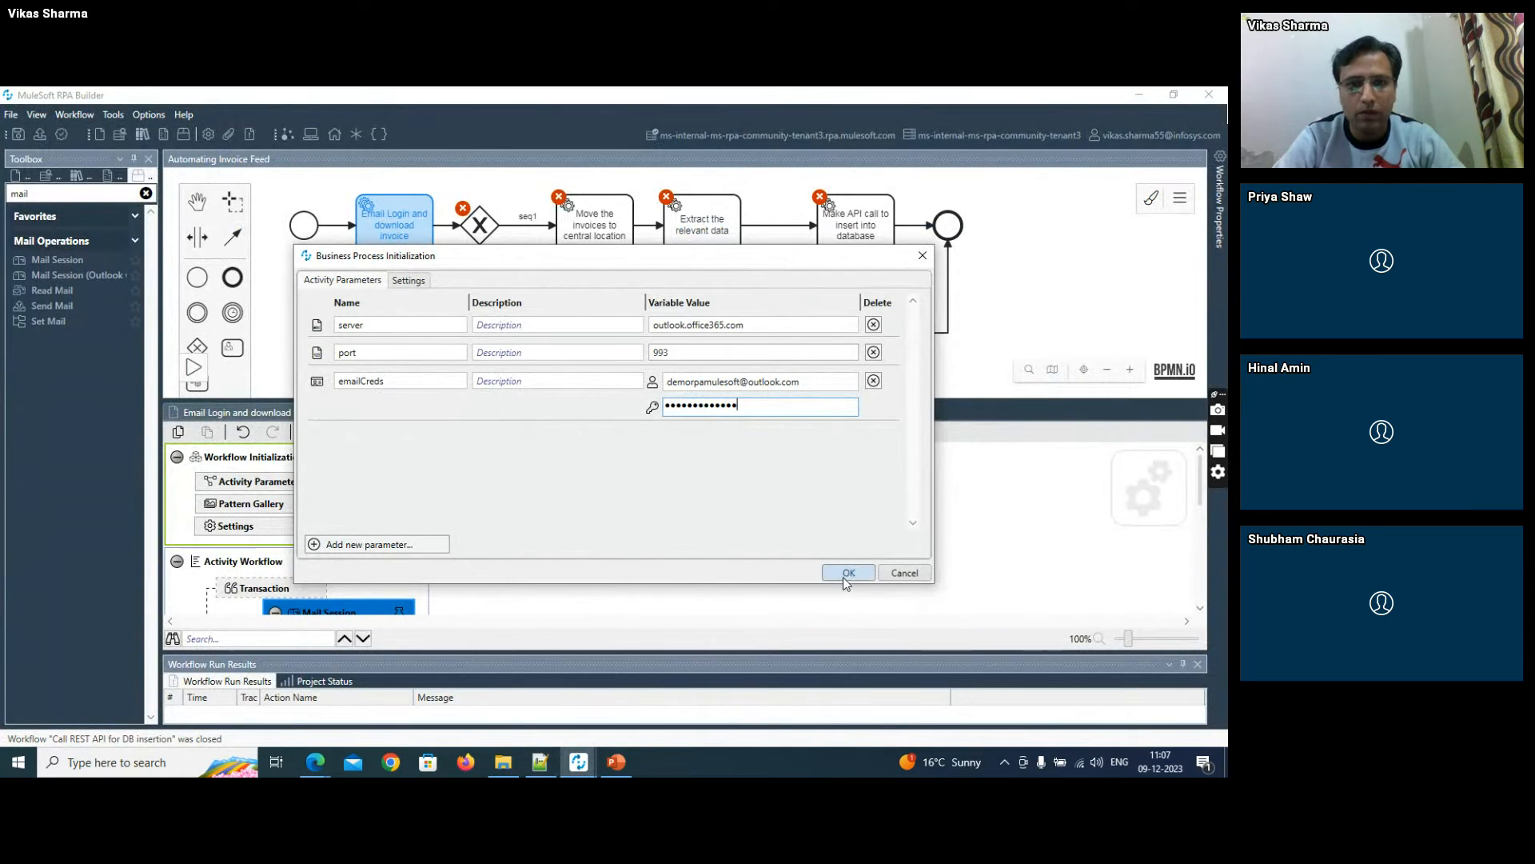
click(849, 573)
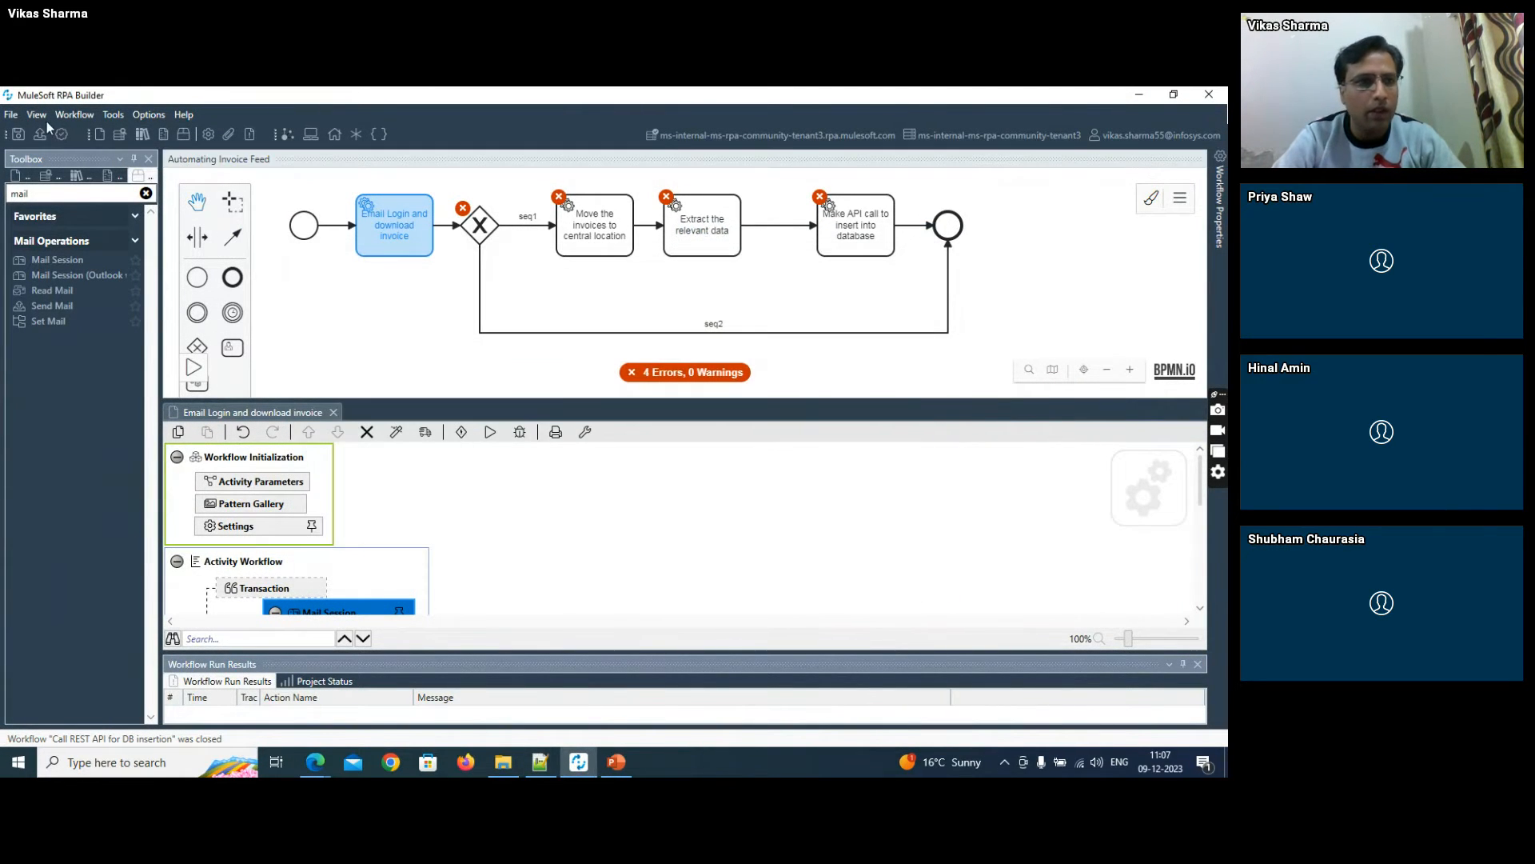
- Make all available activity parameters (emailCreds, port, server) used in the Email Login and download invoice workflow, and save it
click(258, 483)
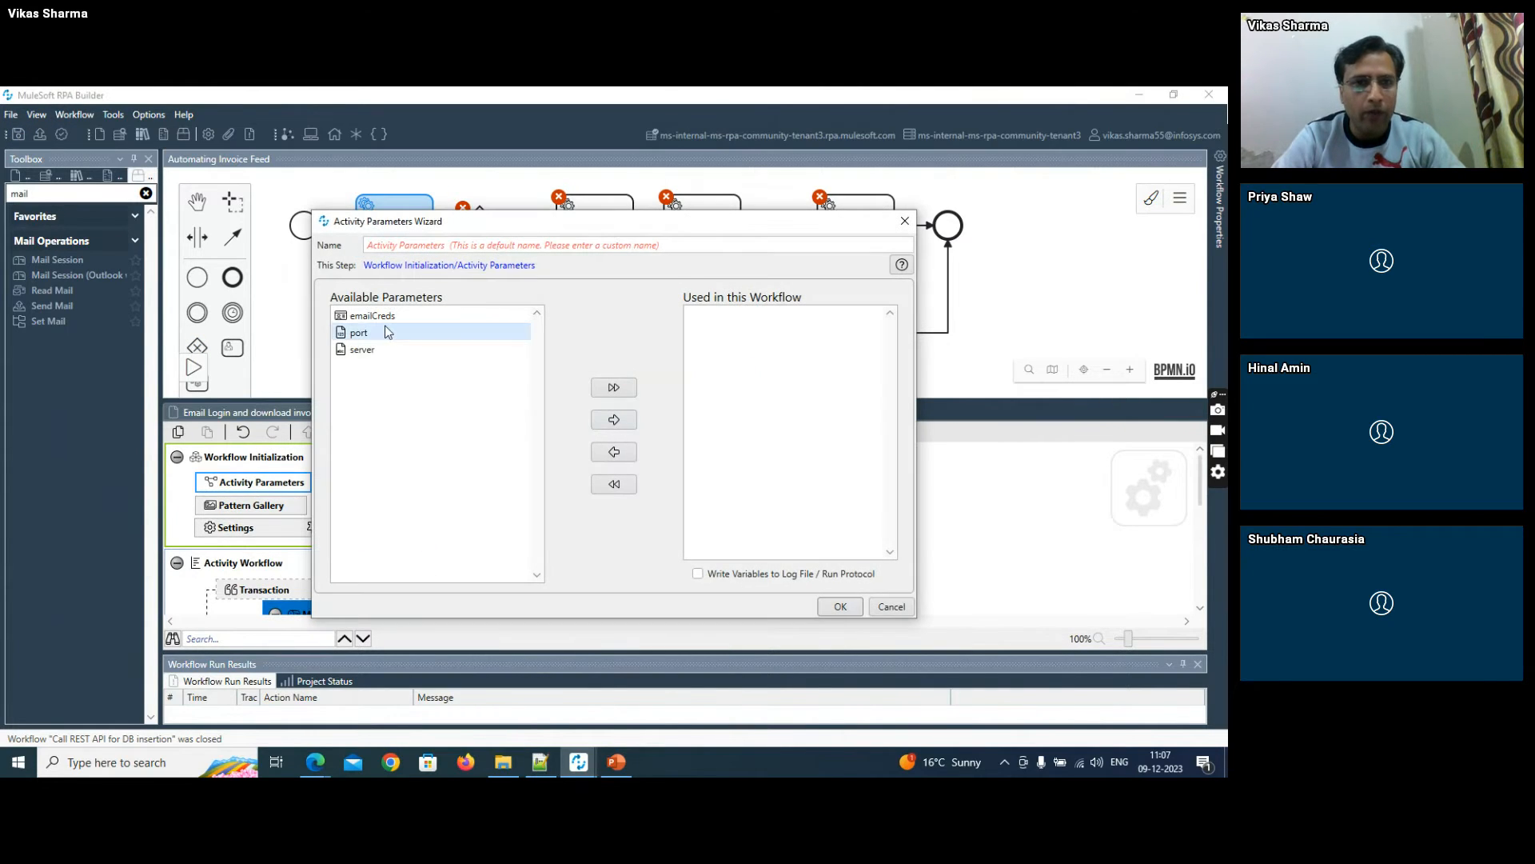
click(614, 387)
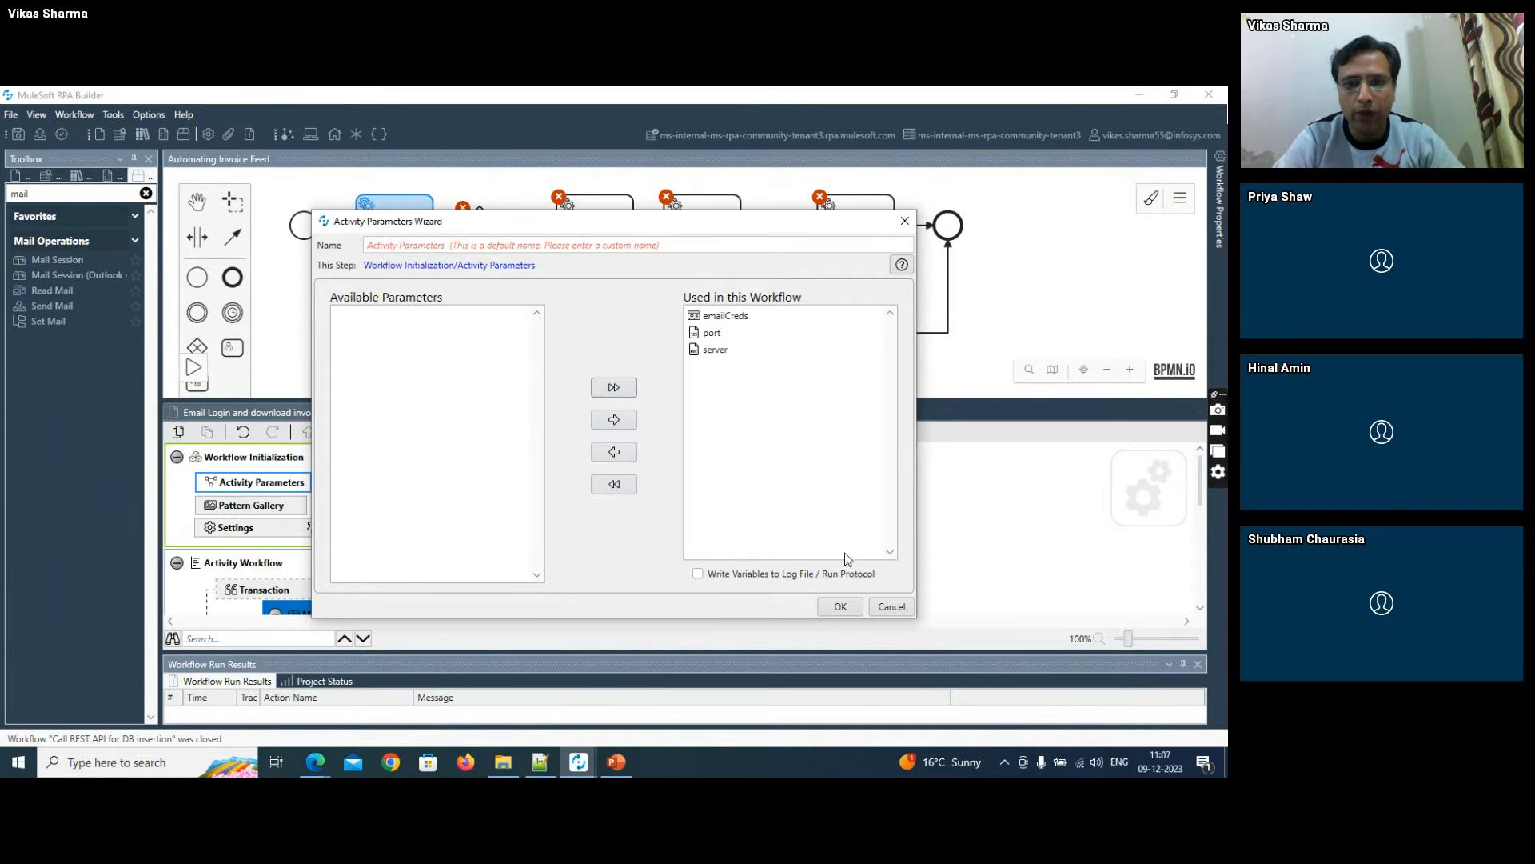
click(840, 607)
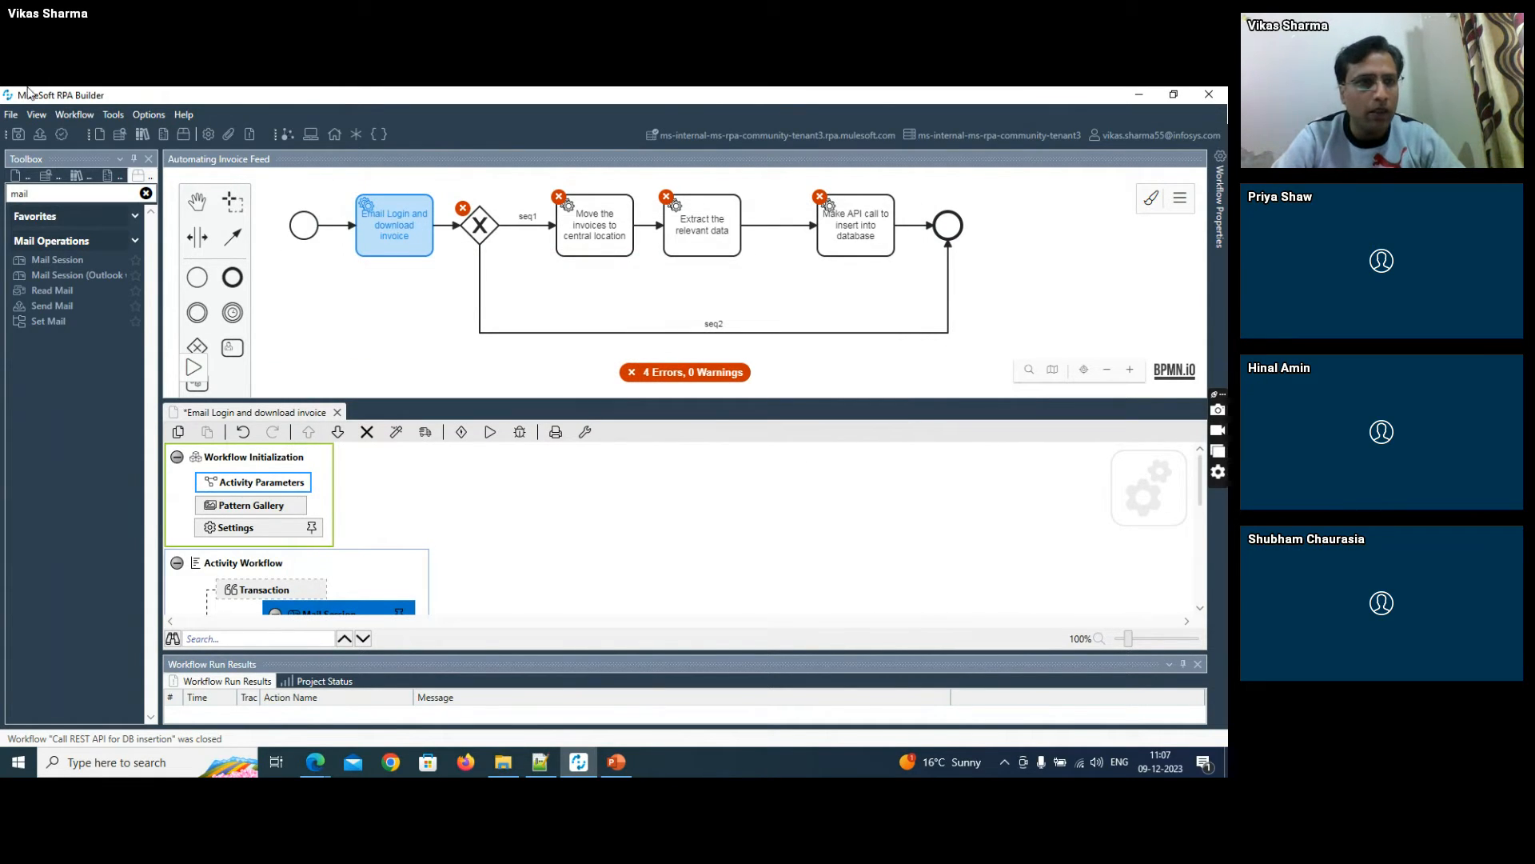
click(17, 133)
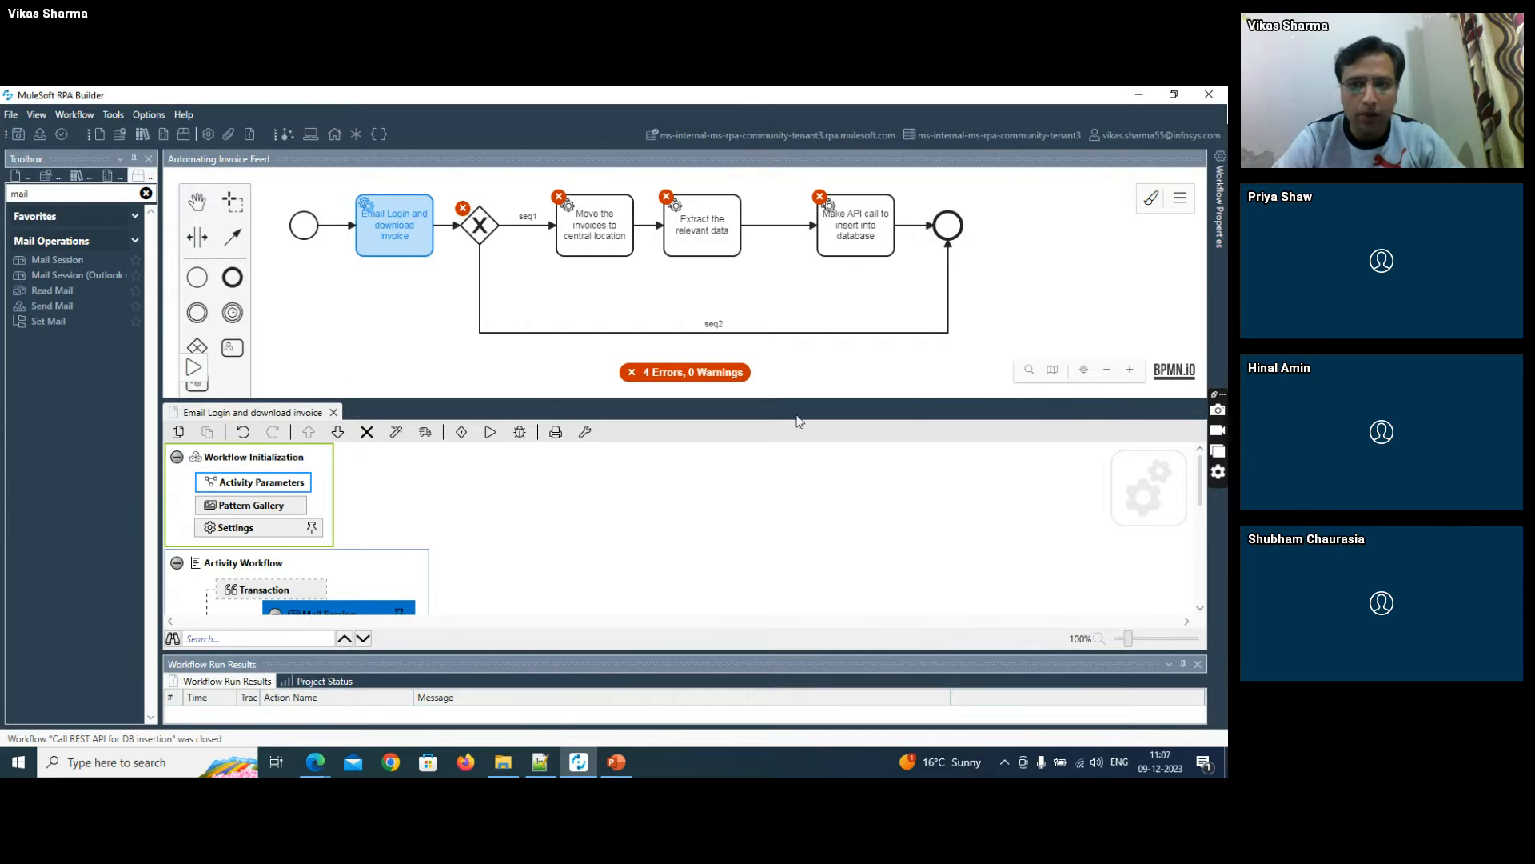
- In the Mail Session settings, set the incoming encryption to SSL/TLS and link the server address to the "server" activity parameter
scroll(508, 537, down, 2)
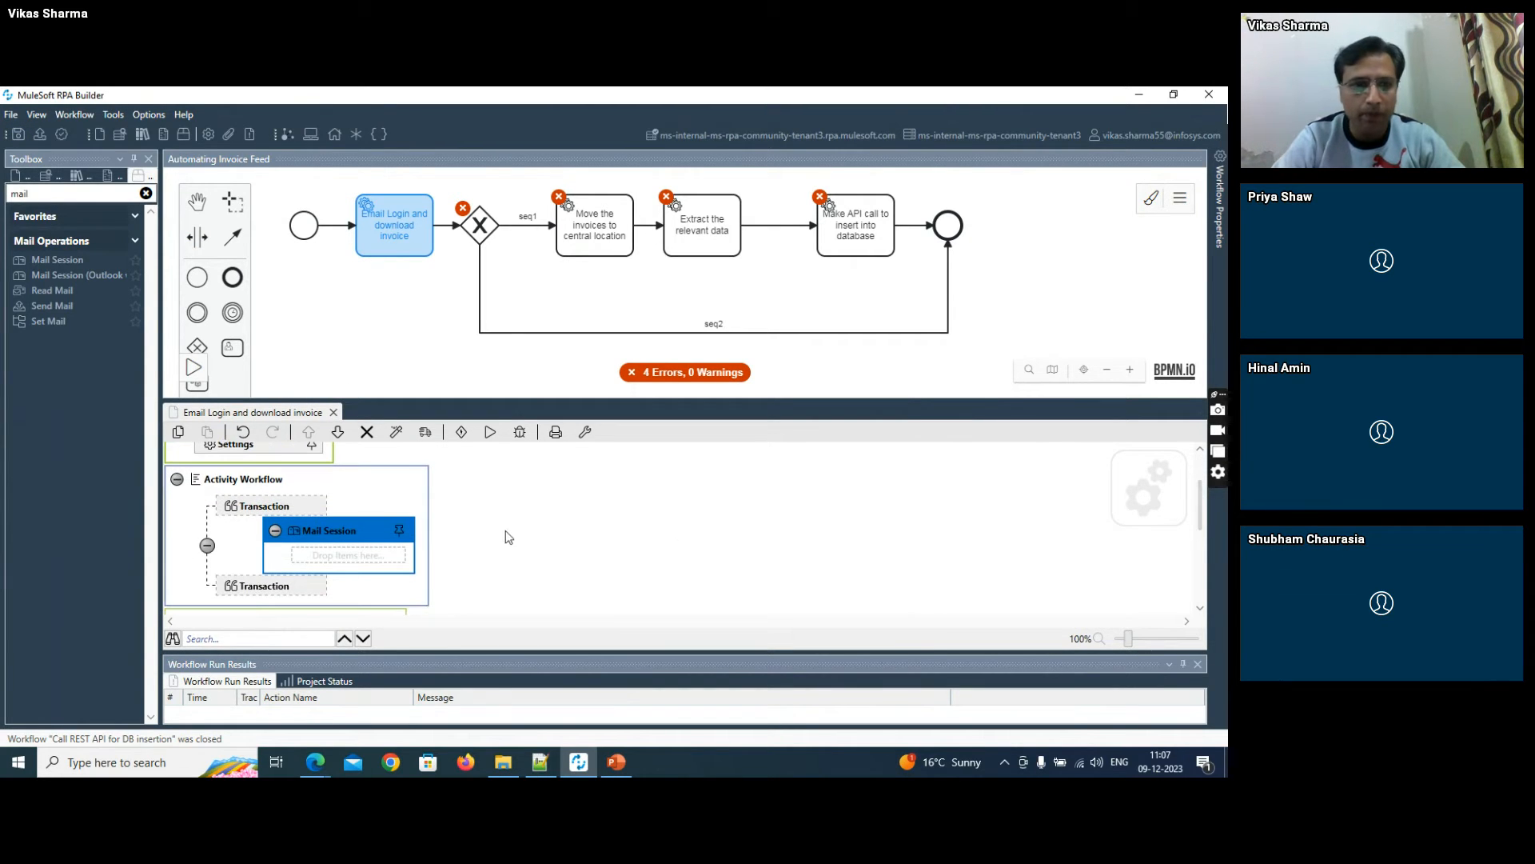
double_click(342, 538)
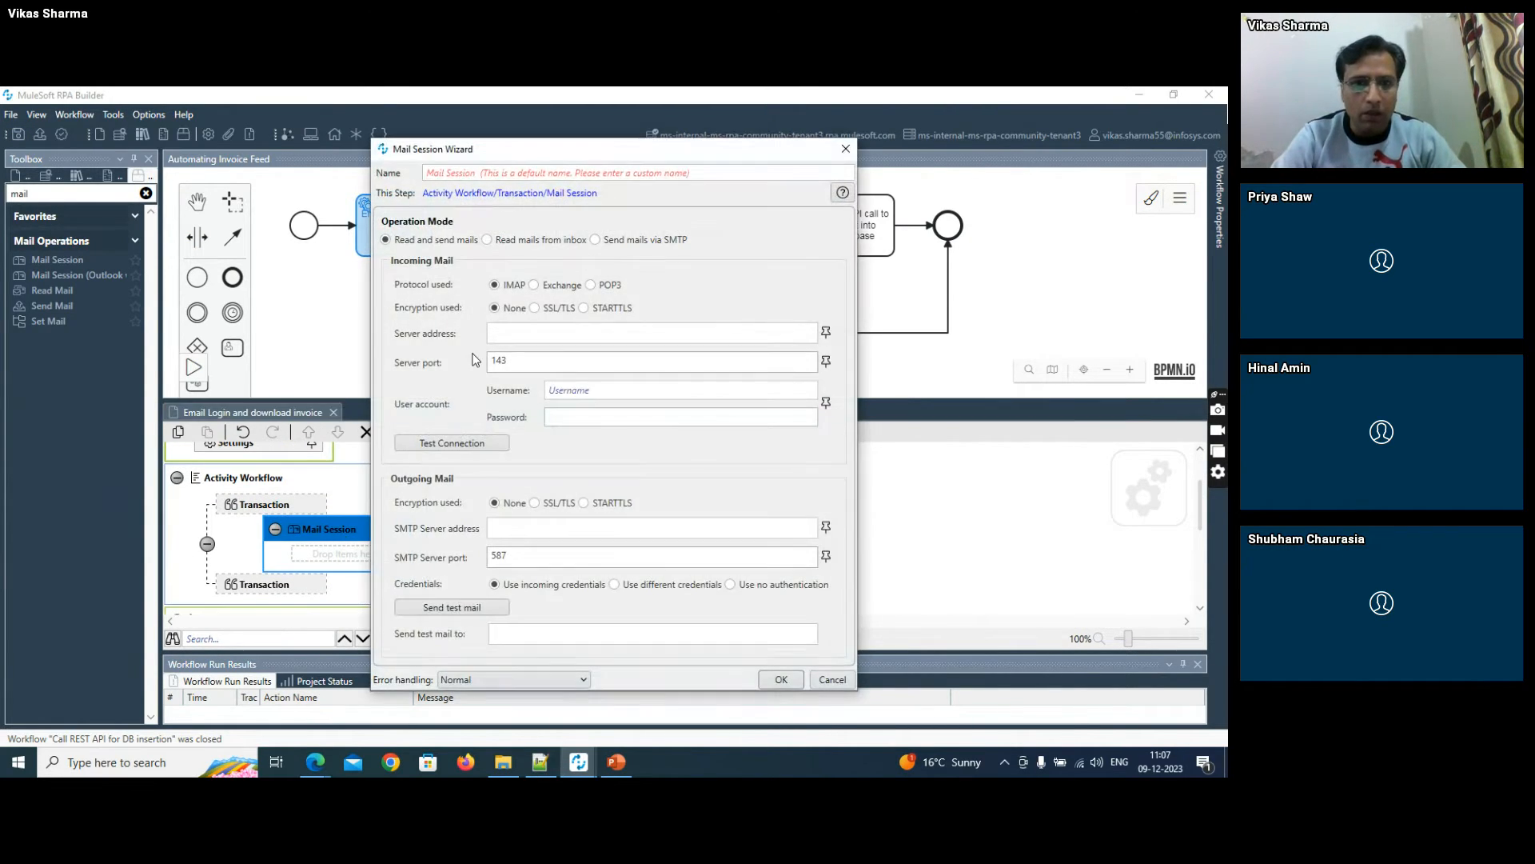
click(547, 309)
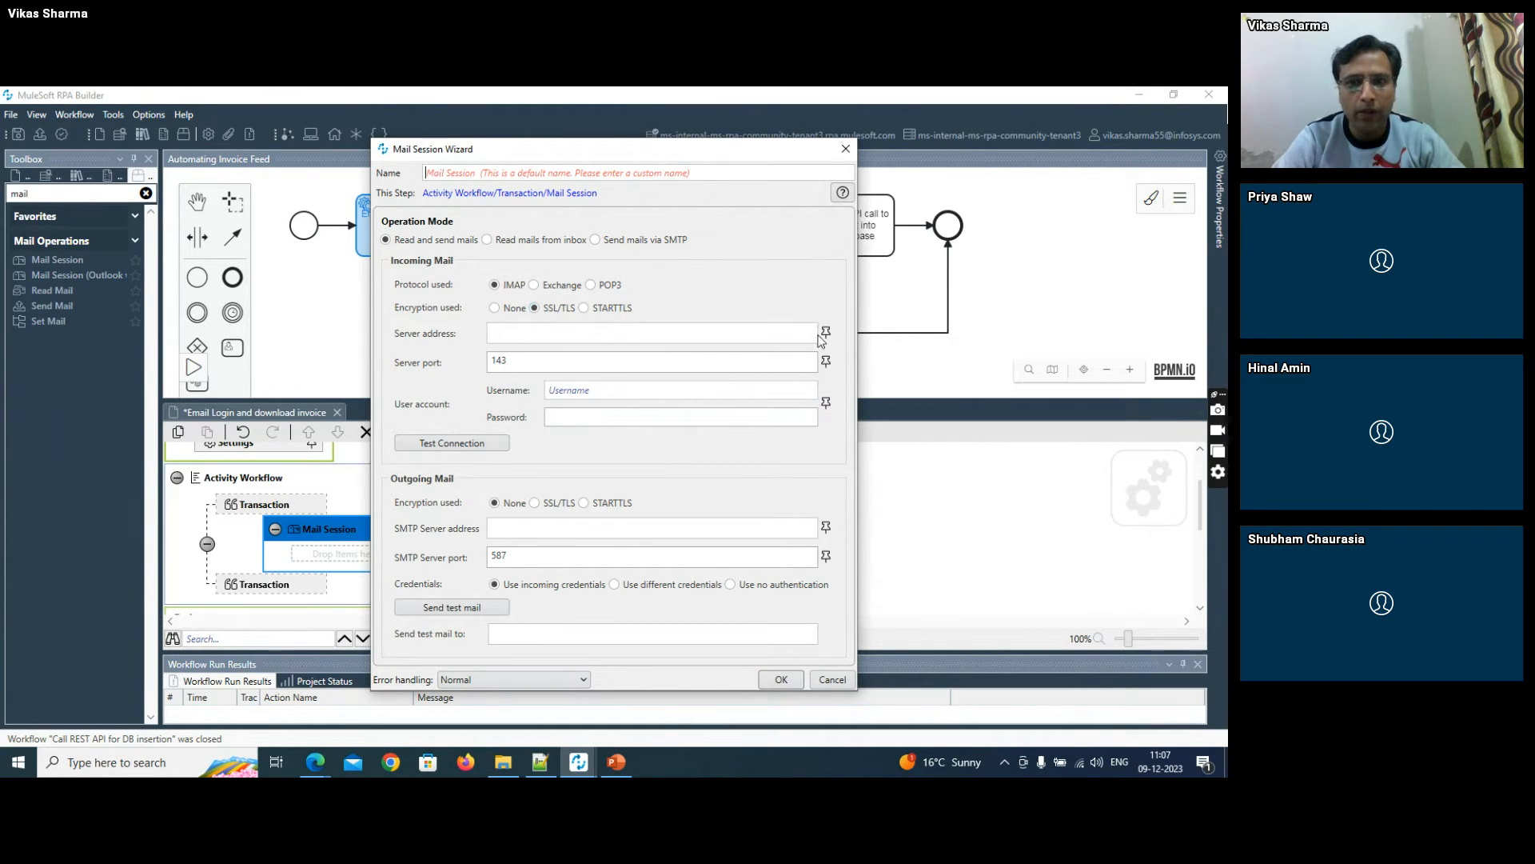
click(825, 333)
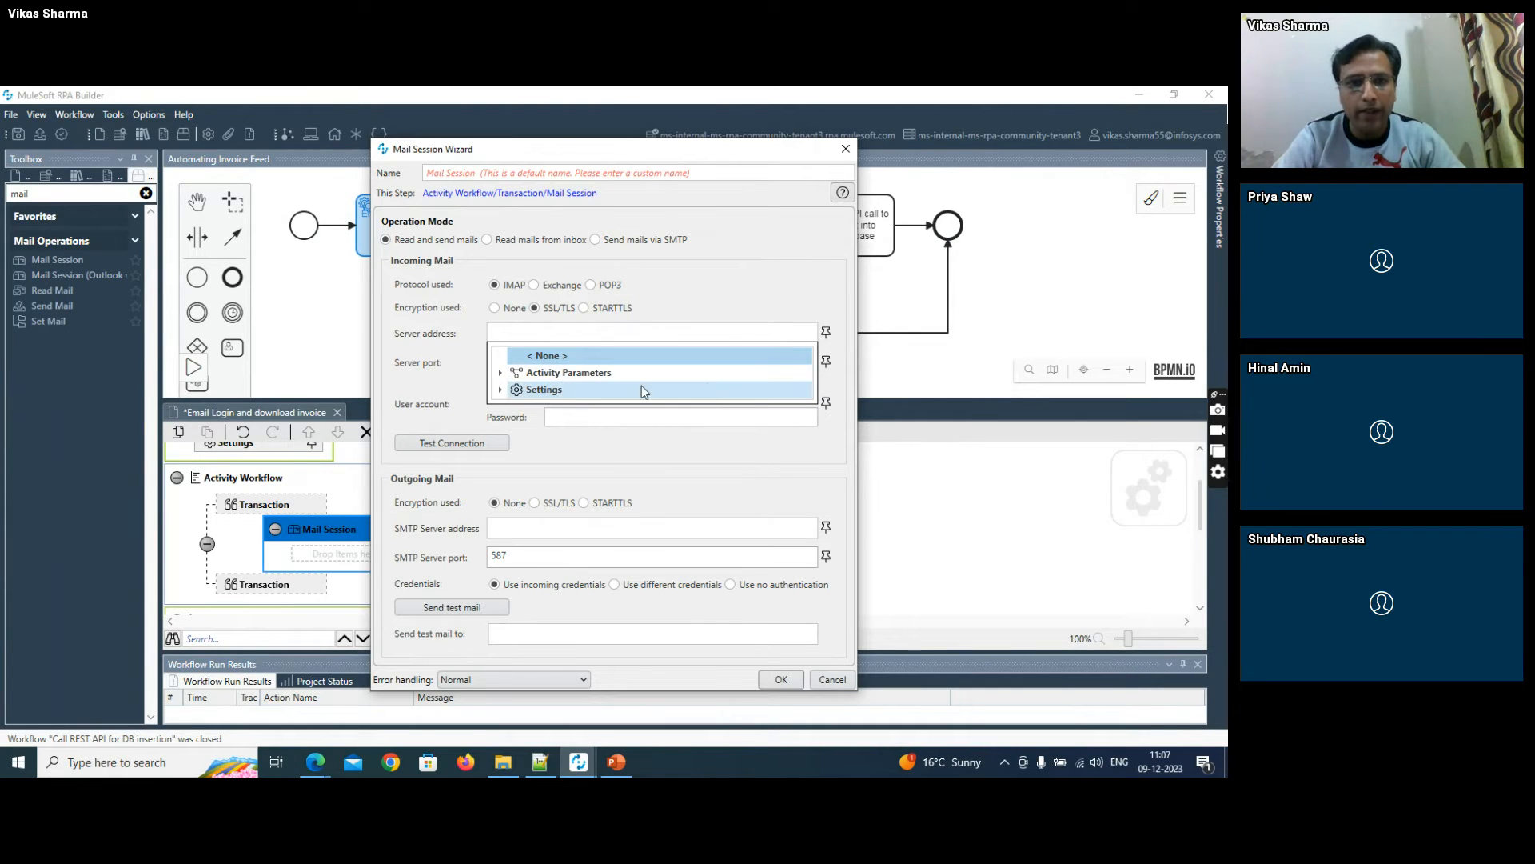
click(502, 374)
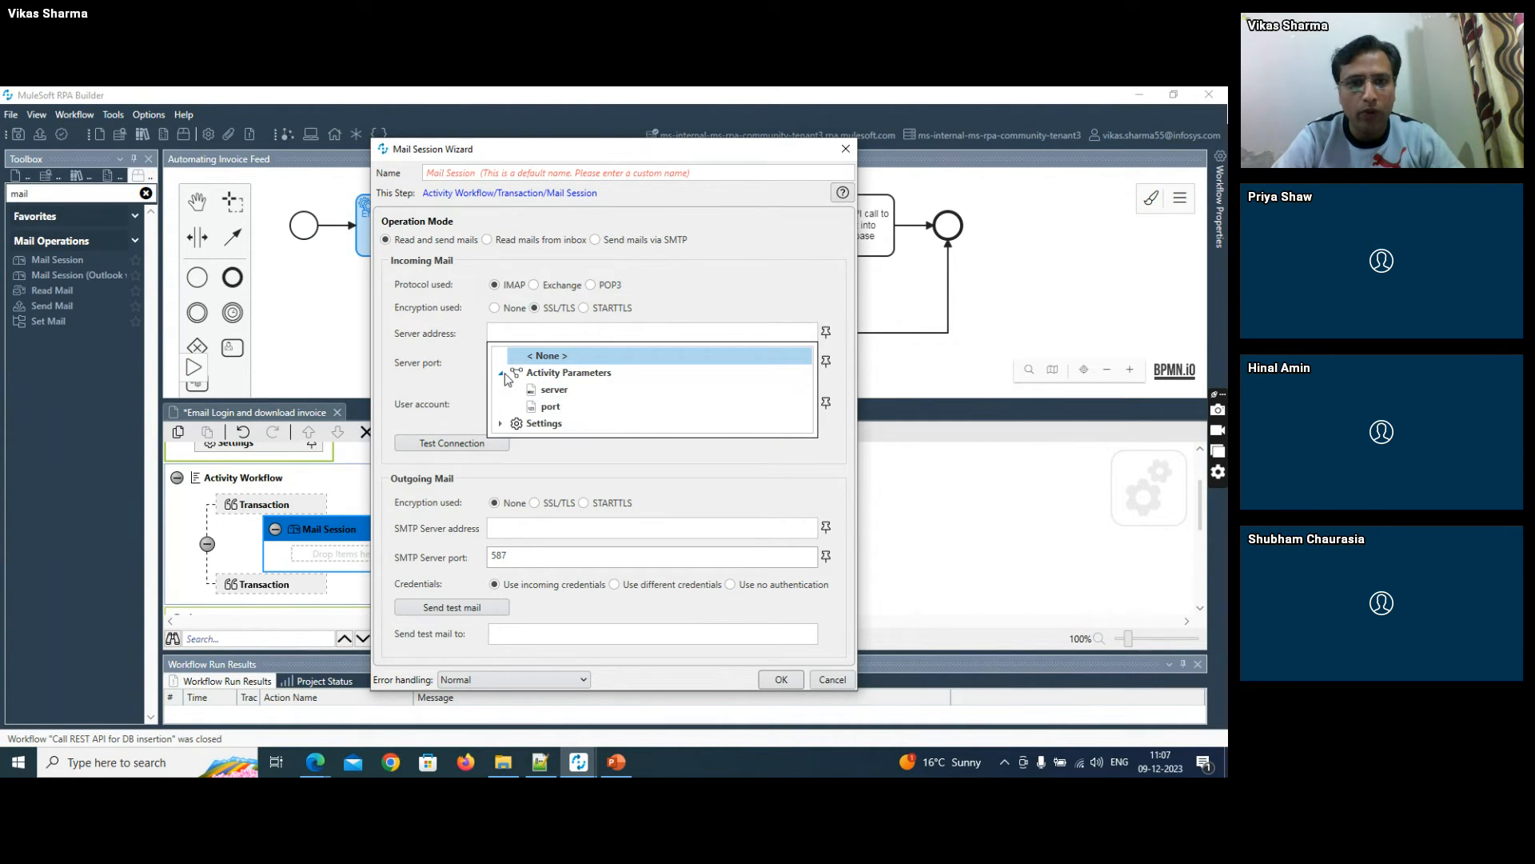
click(554, 390)
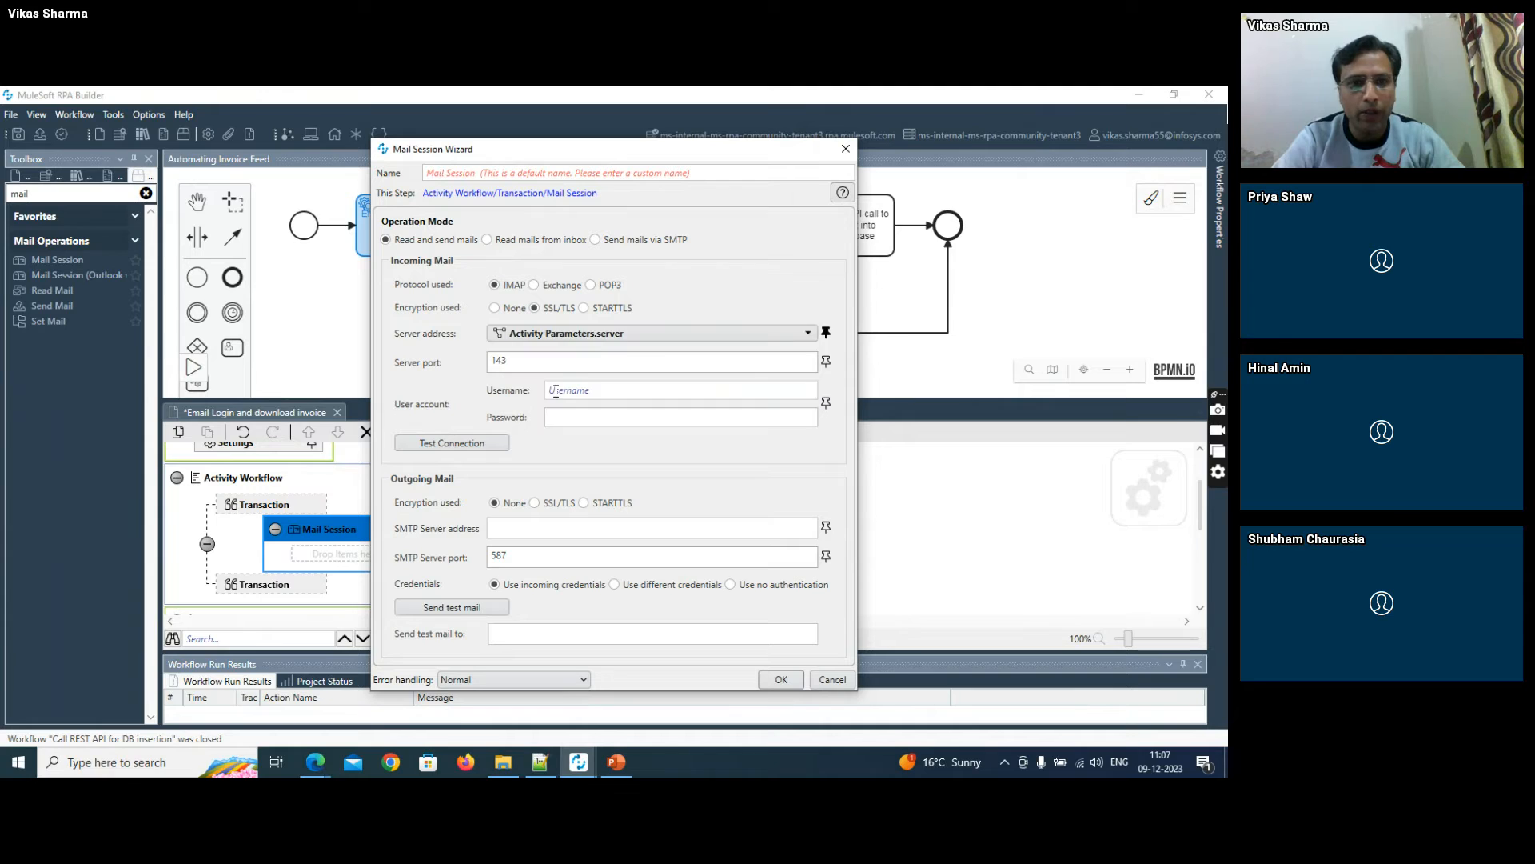
click(826, 361)
click(502, 402)
click(549, 419)
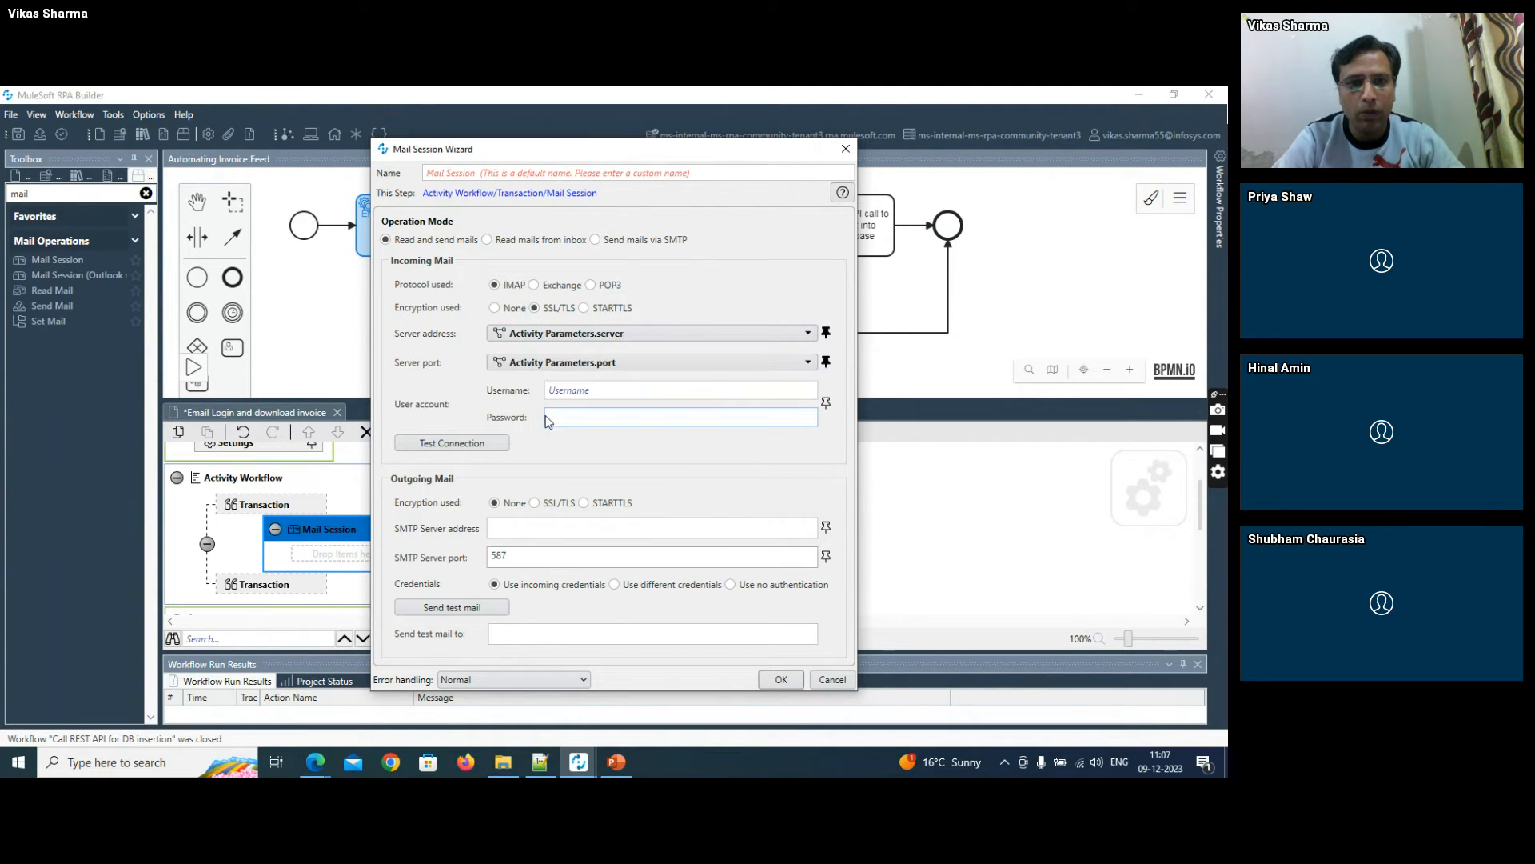
click(826, 403)
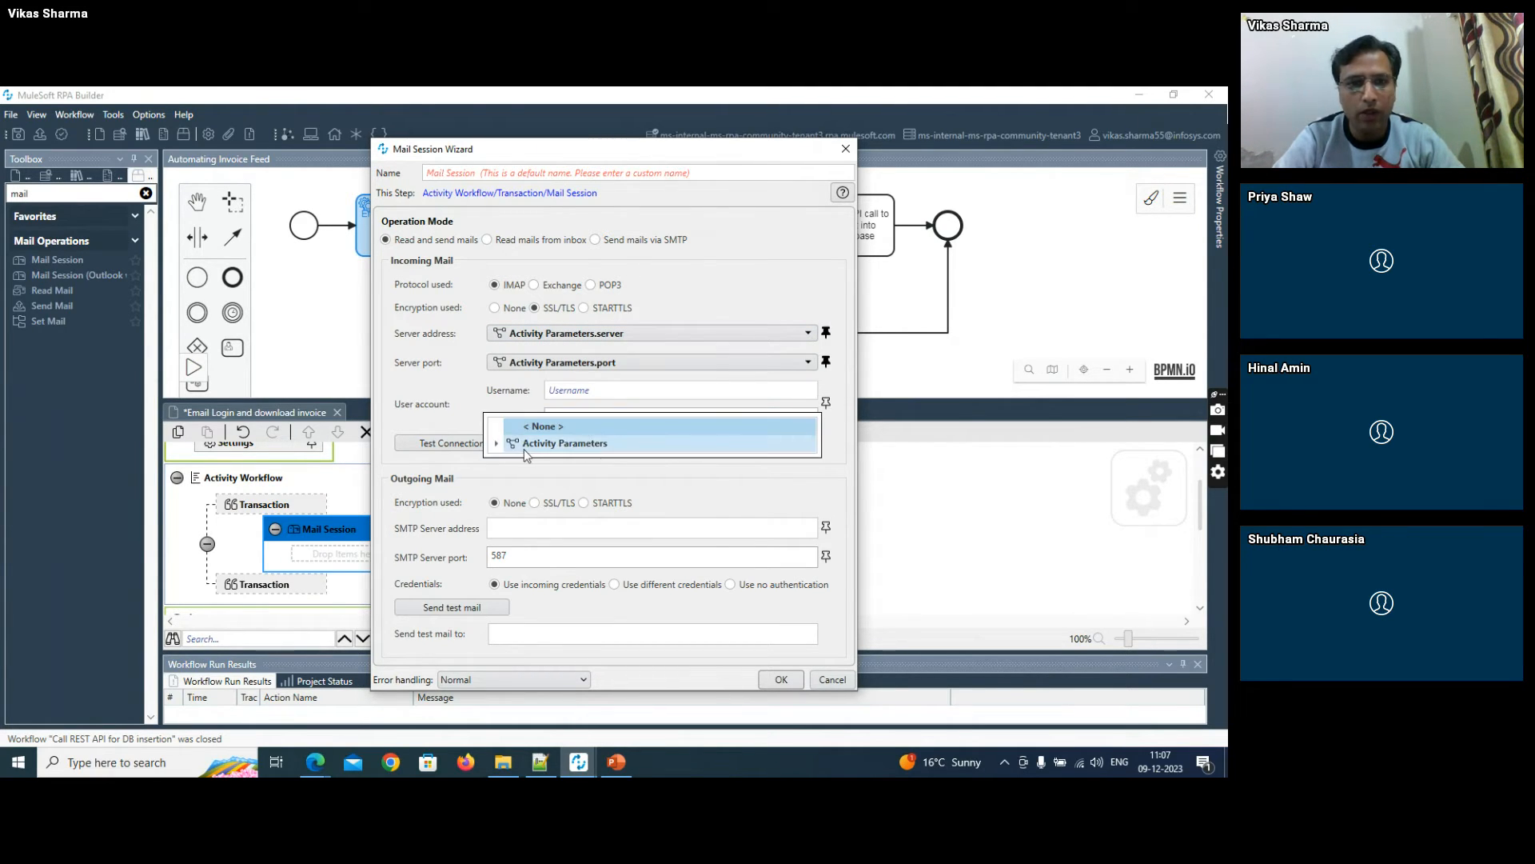
click(499, 444)
click(545, 461)
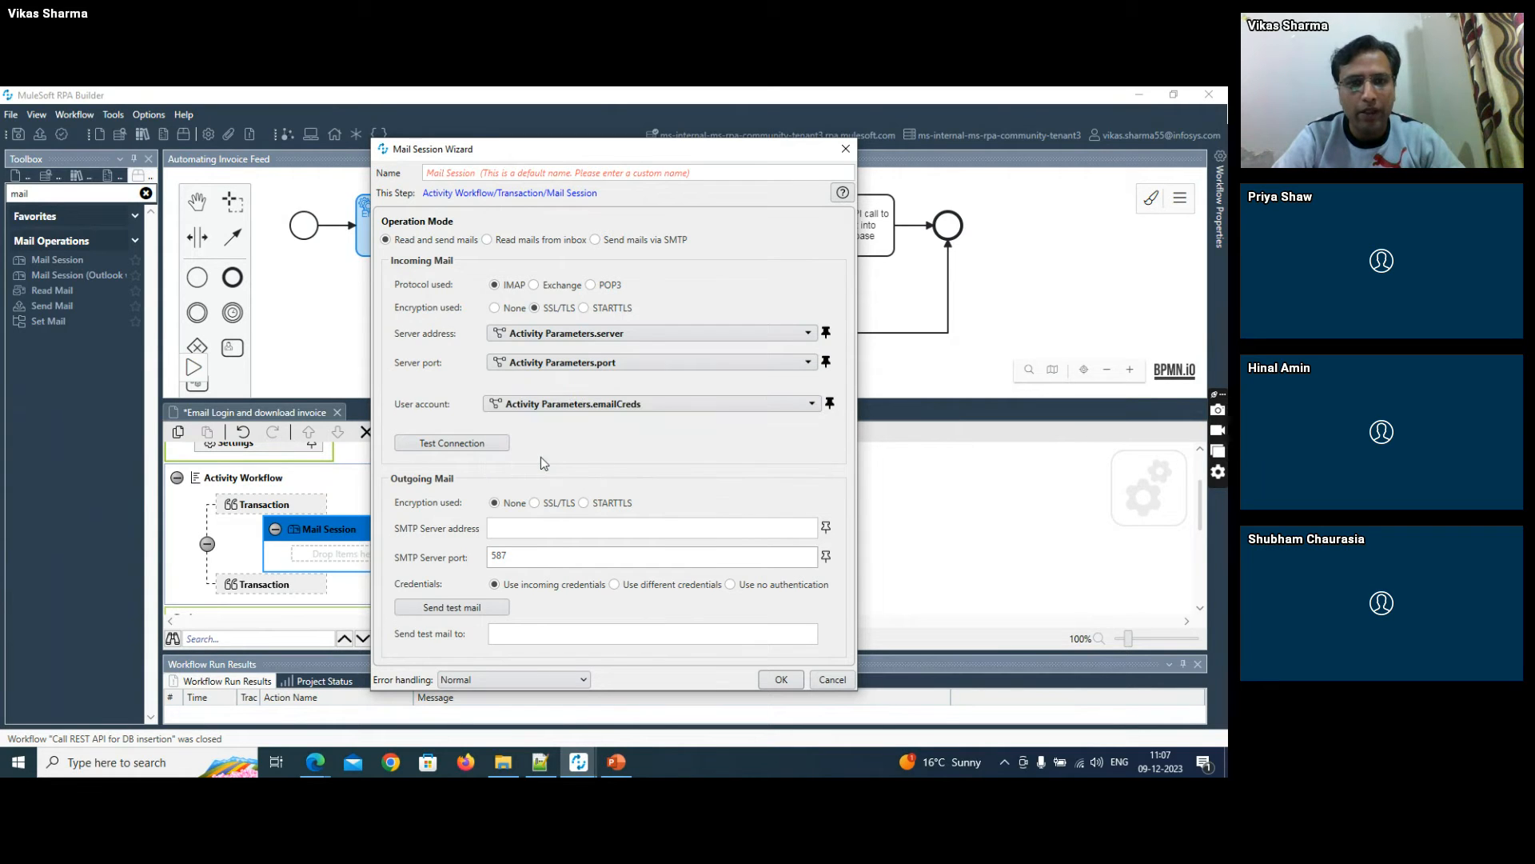
- Set the Mail Session's operation mode to Read mails from inbox, accept the settings, and save the workflow
click(509, 245)
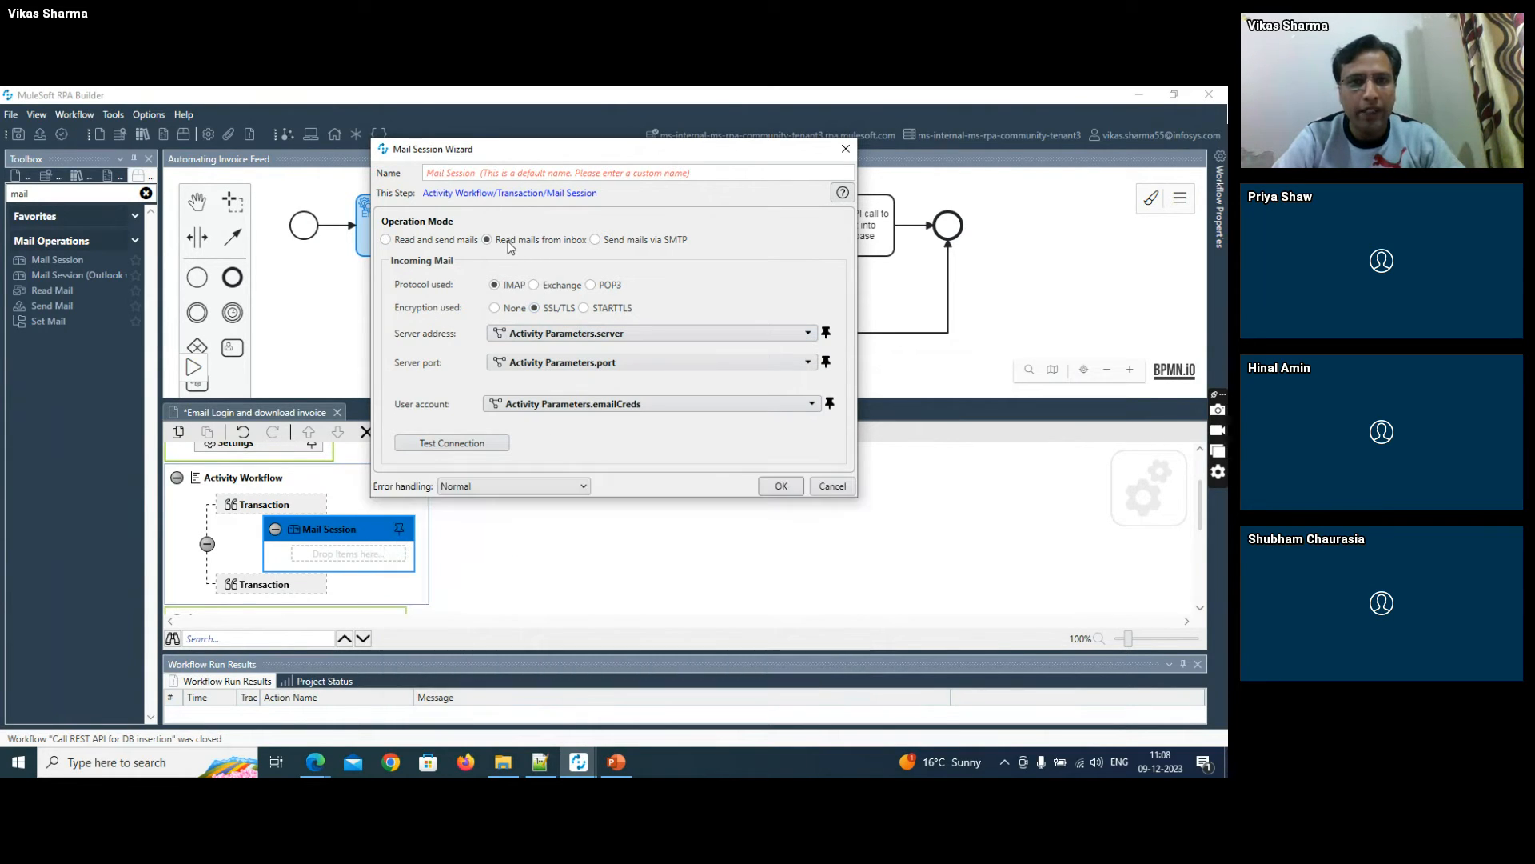
click(782, 487)
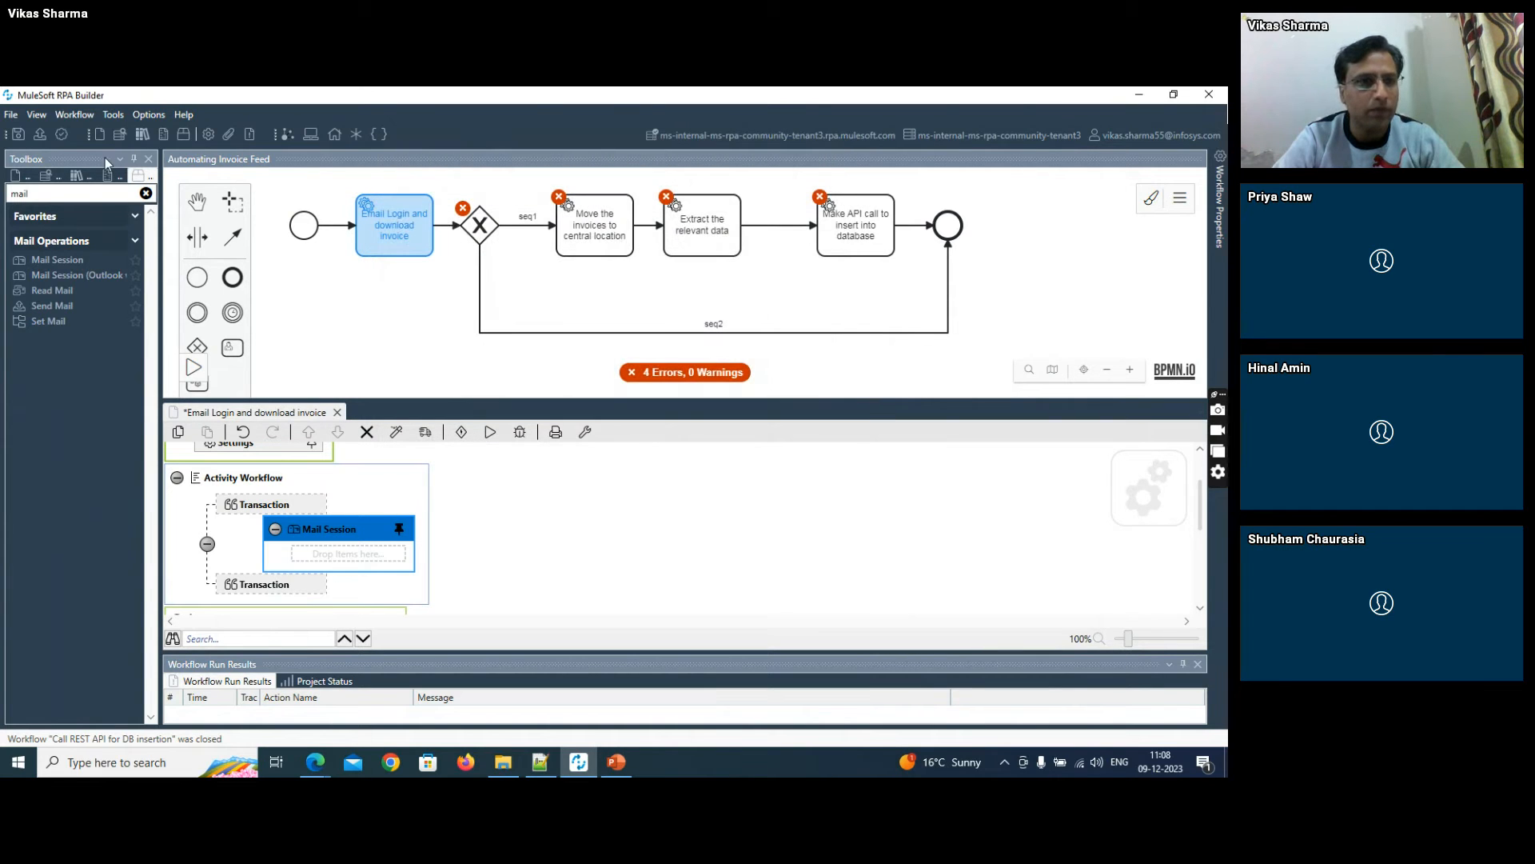
click(18, 134)
- Find the Read Mail action in the toolbox, add it inside the Mail Session, and name it "Read emails"
drag(44, 195, 3, 198)
text(read)
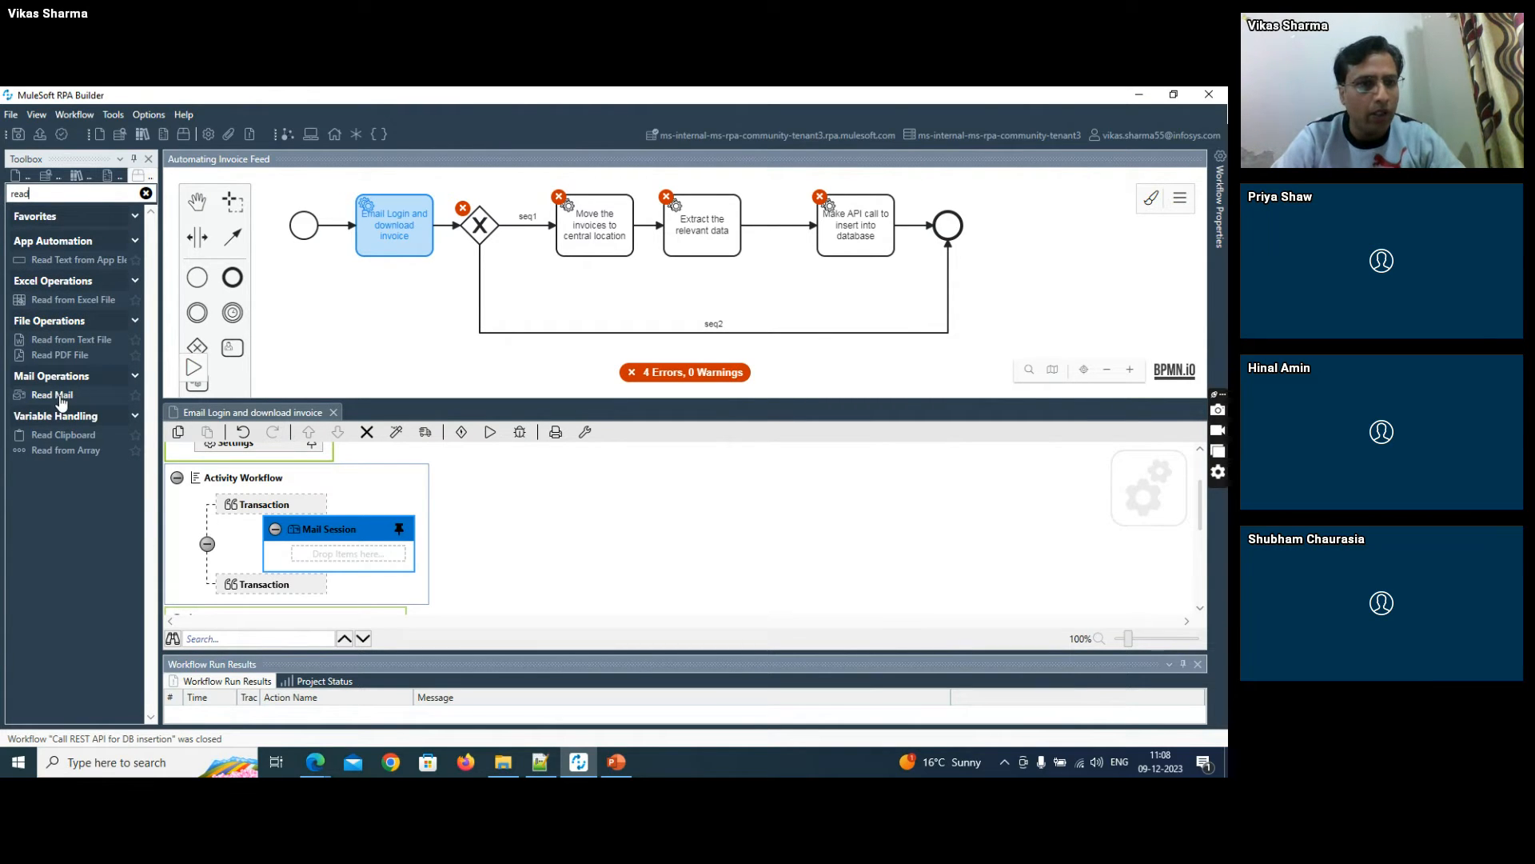
drag(63, 400, 318, 567)
double_click(344, 551)
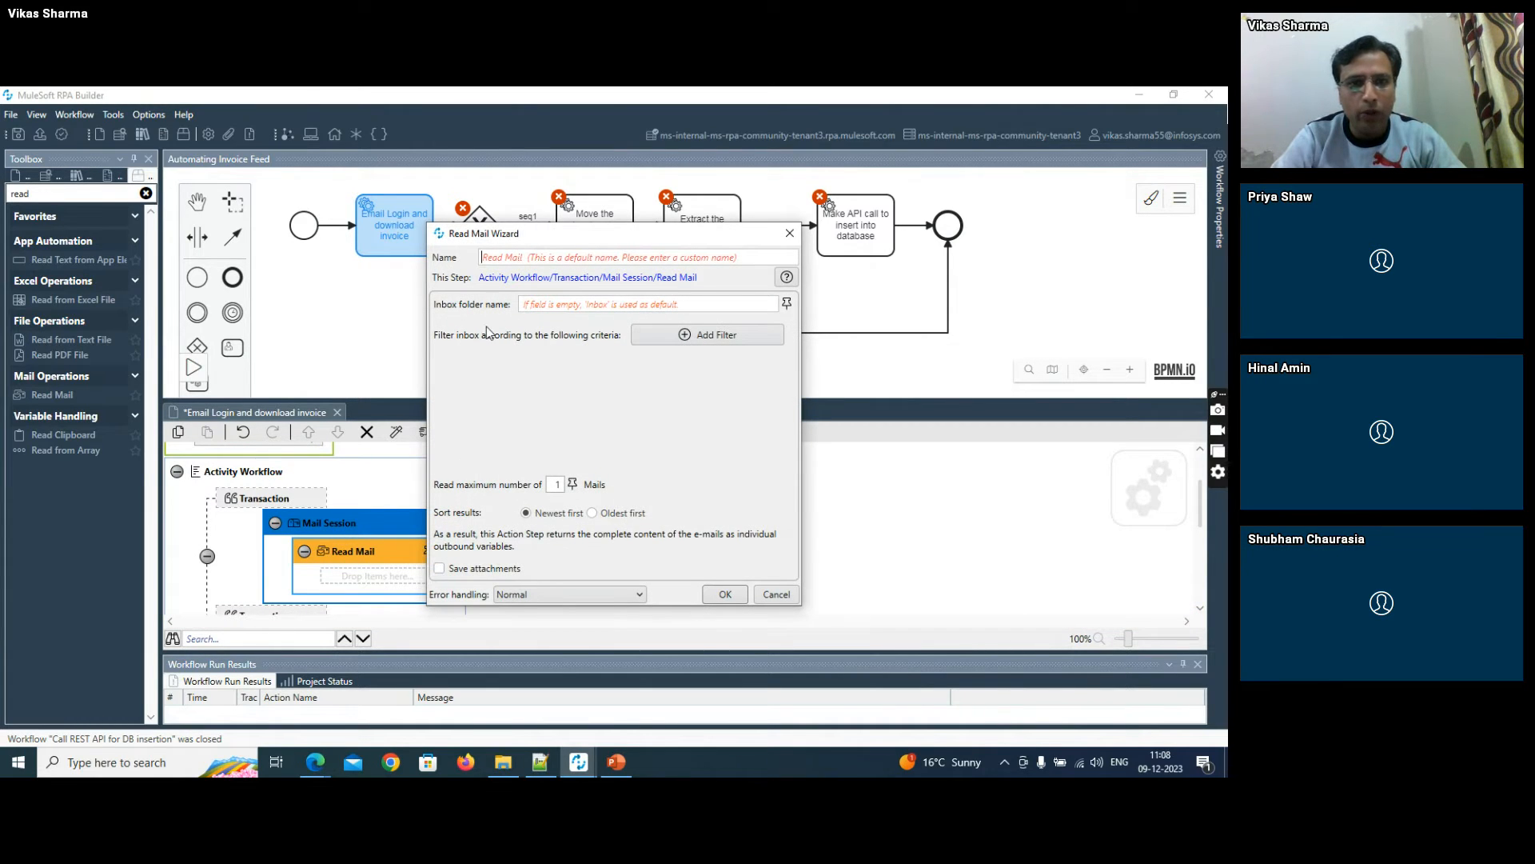
text(Read emails)
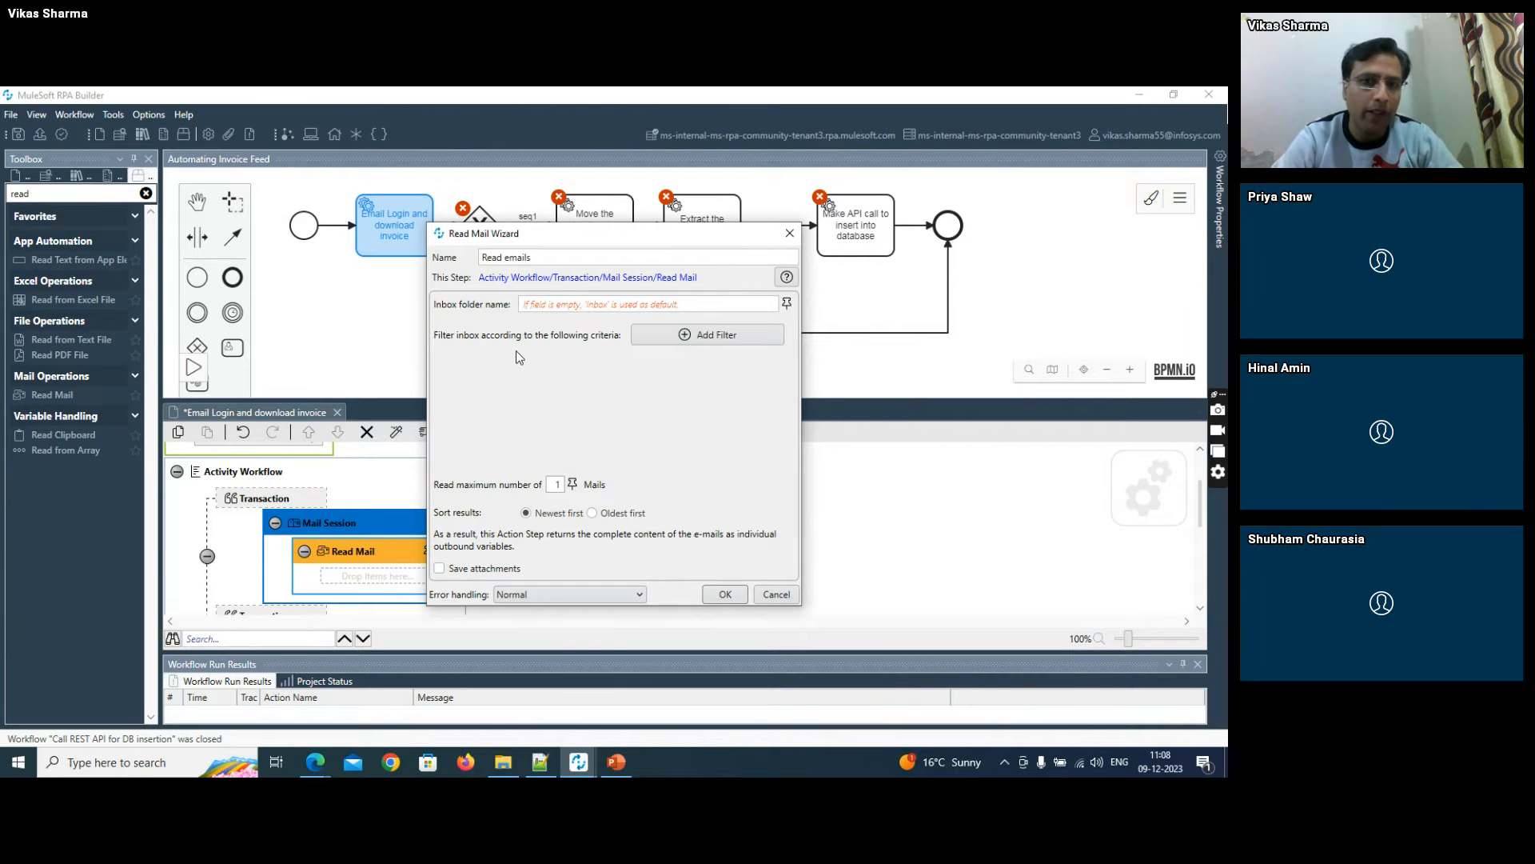
- Add an Unread filter to the Read Mail step and set the maximum number of mails to 10
click(654, 336)
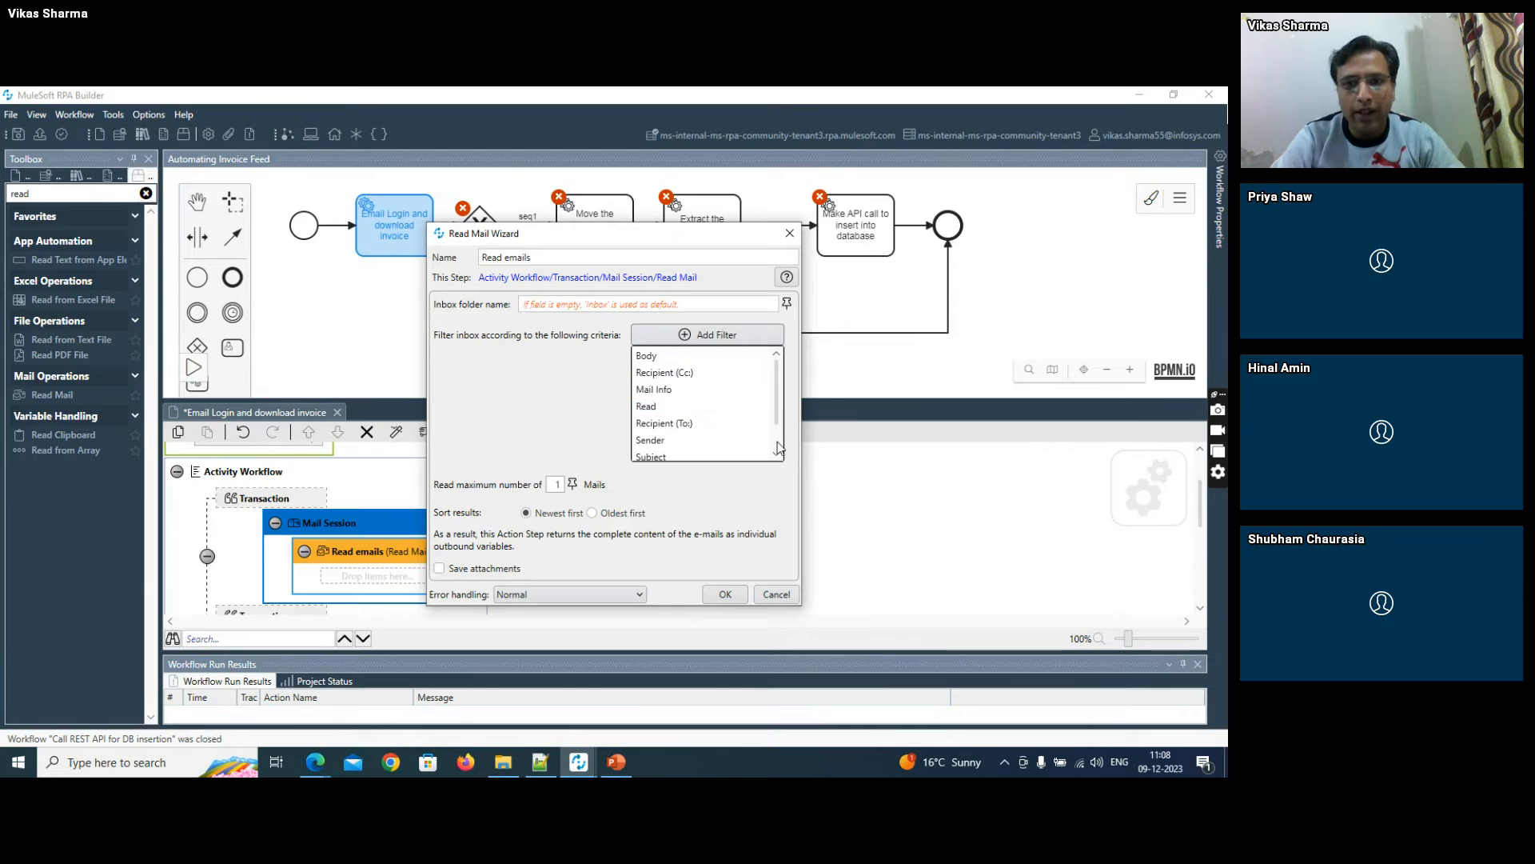
scroll(780, 443, down, 2)
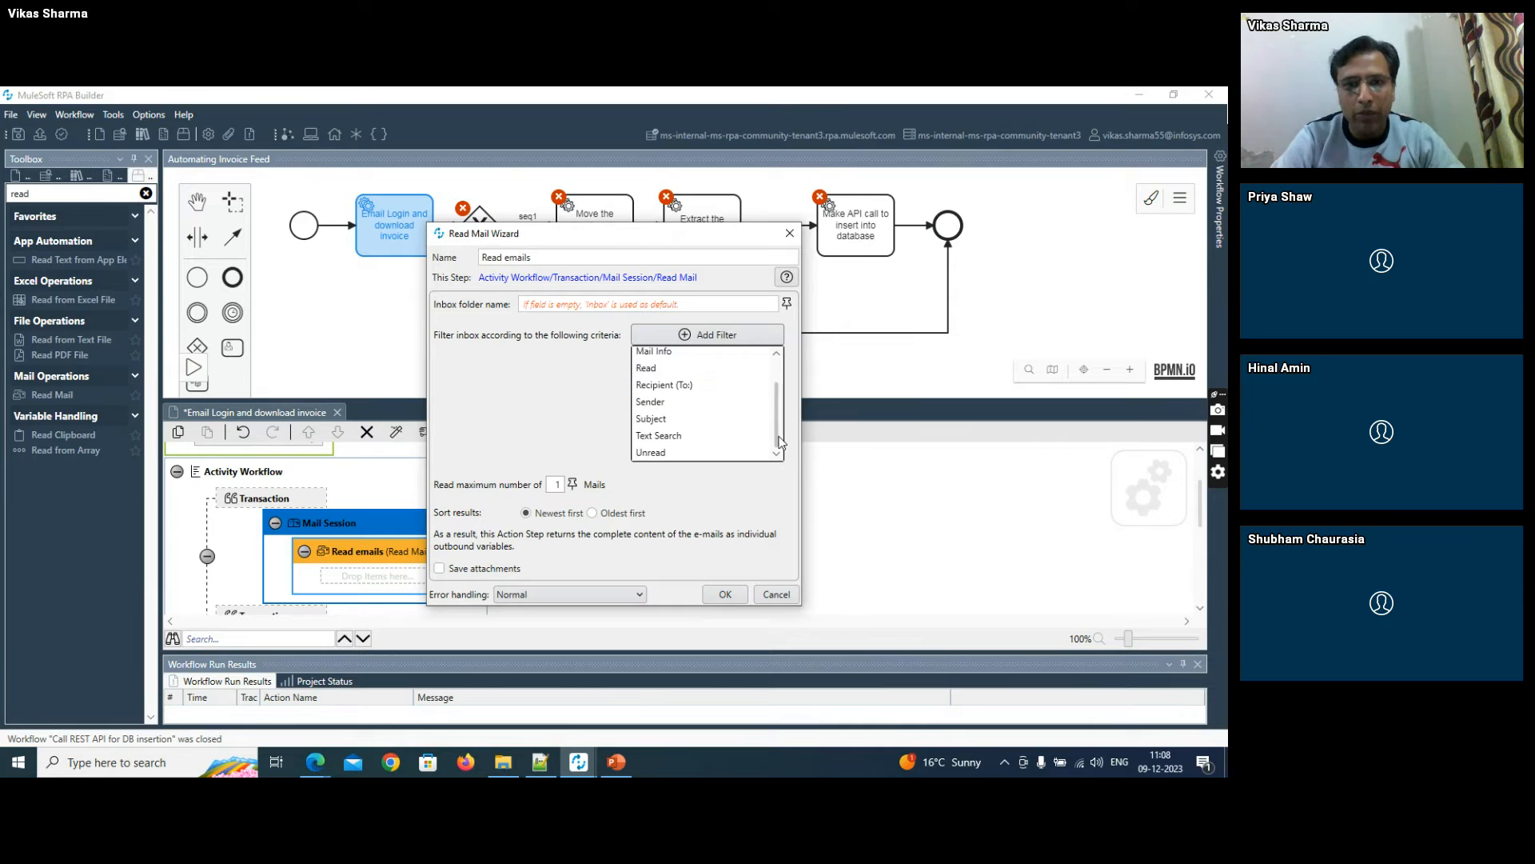
click(691, 453)
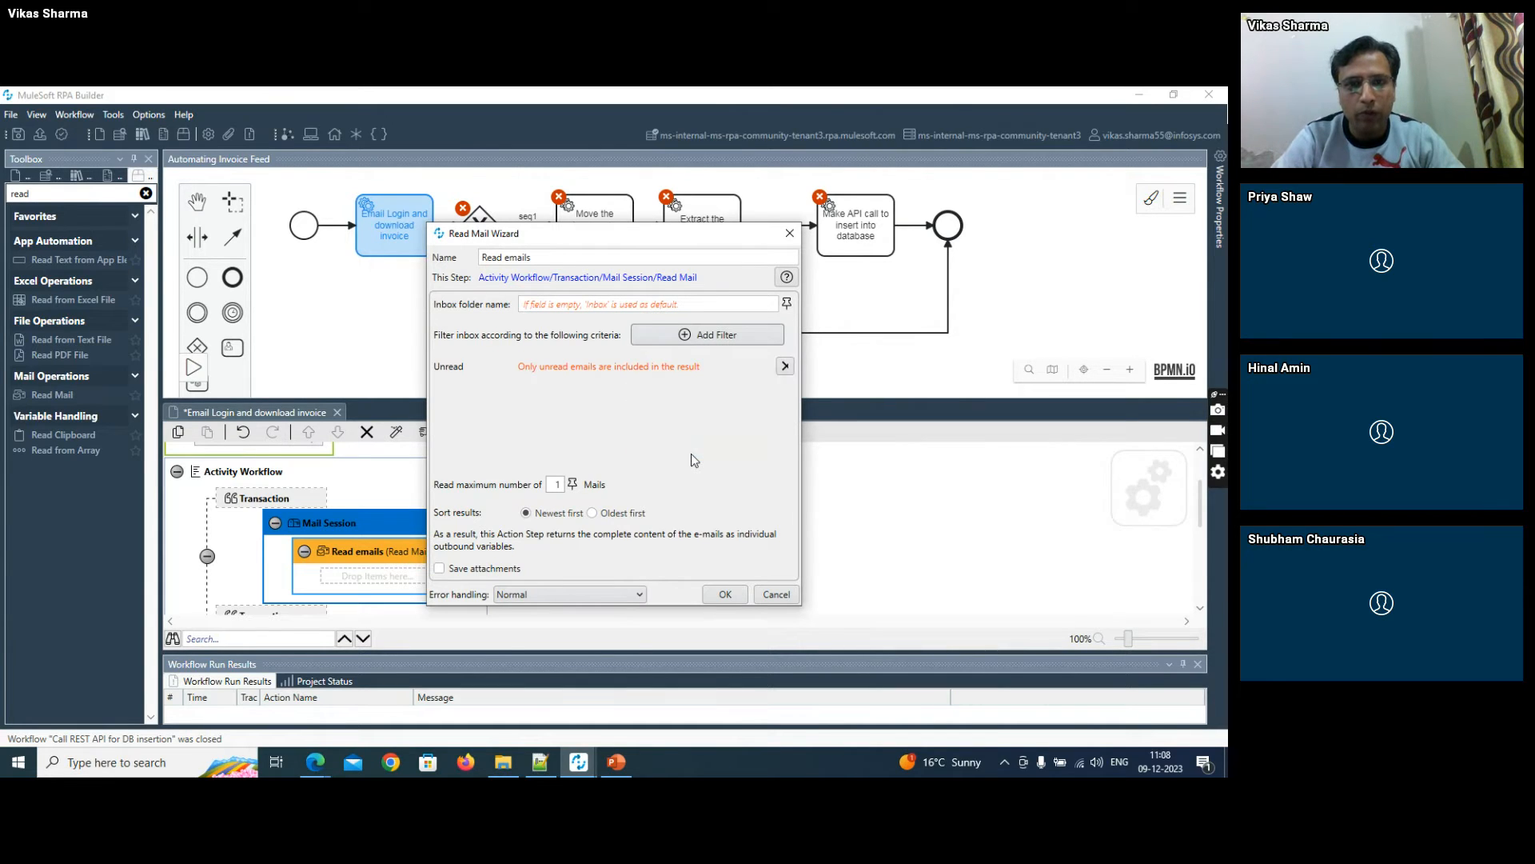
double_click(557, 483)
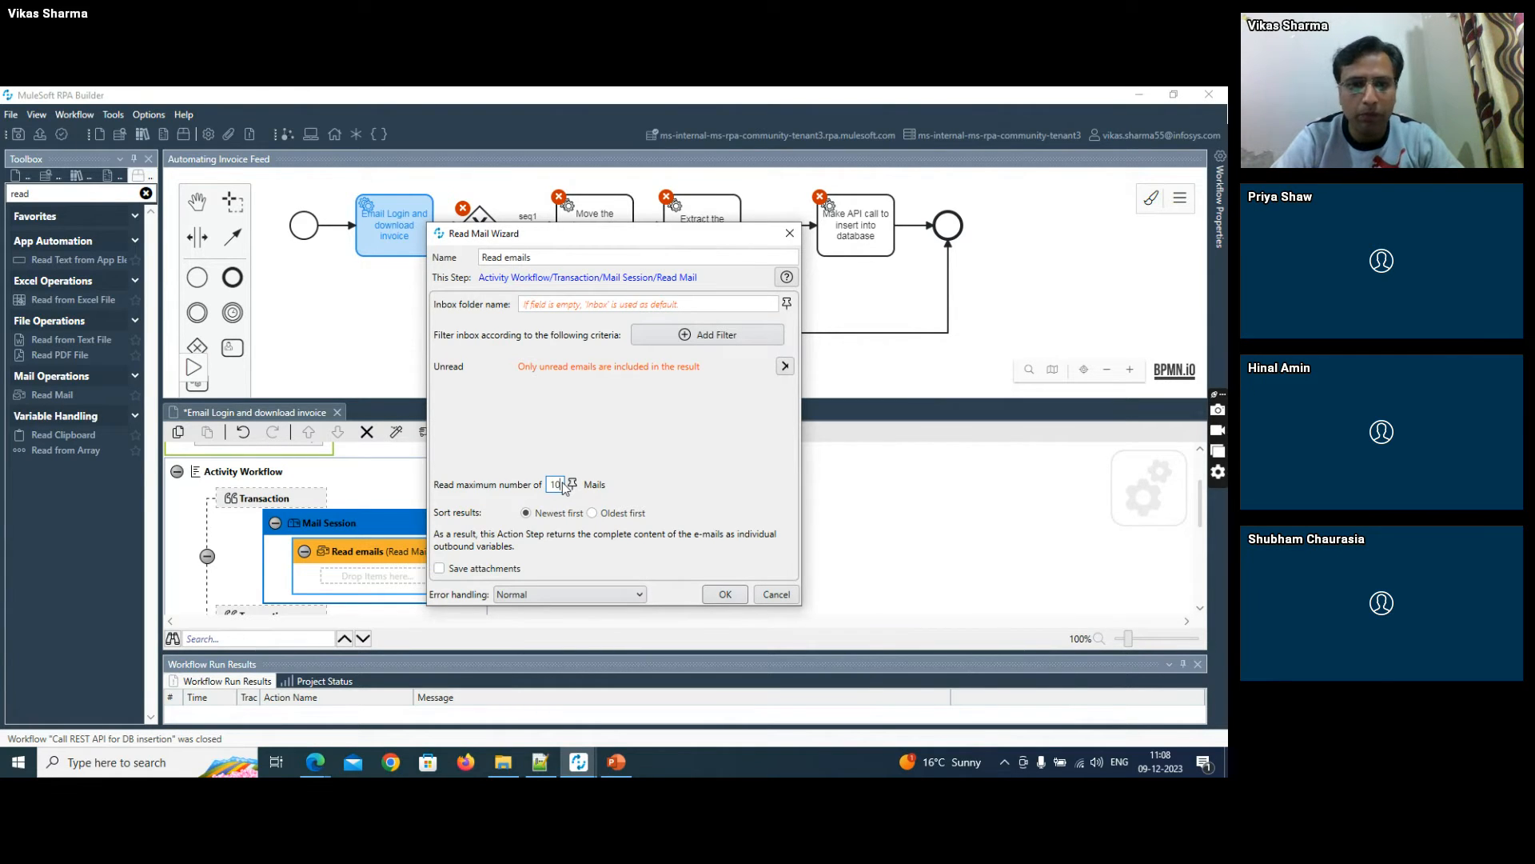
- Enable saving attachments and set the directory path to F:\RPA\mails, copied from the mails folder in File Explorer
click(439, 568)
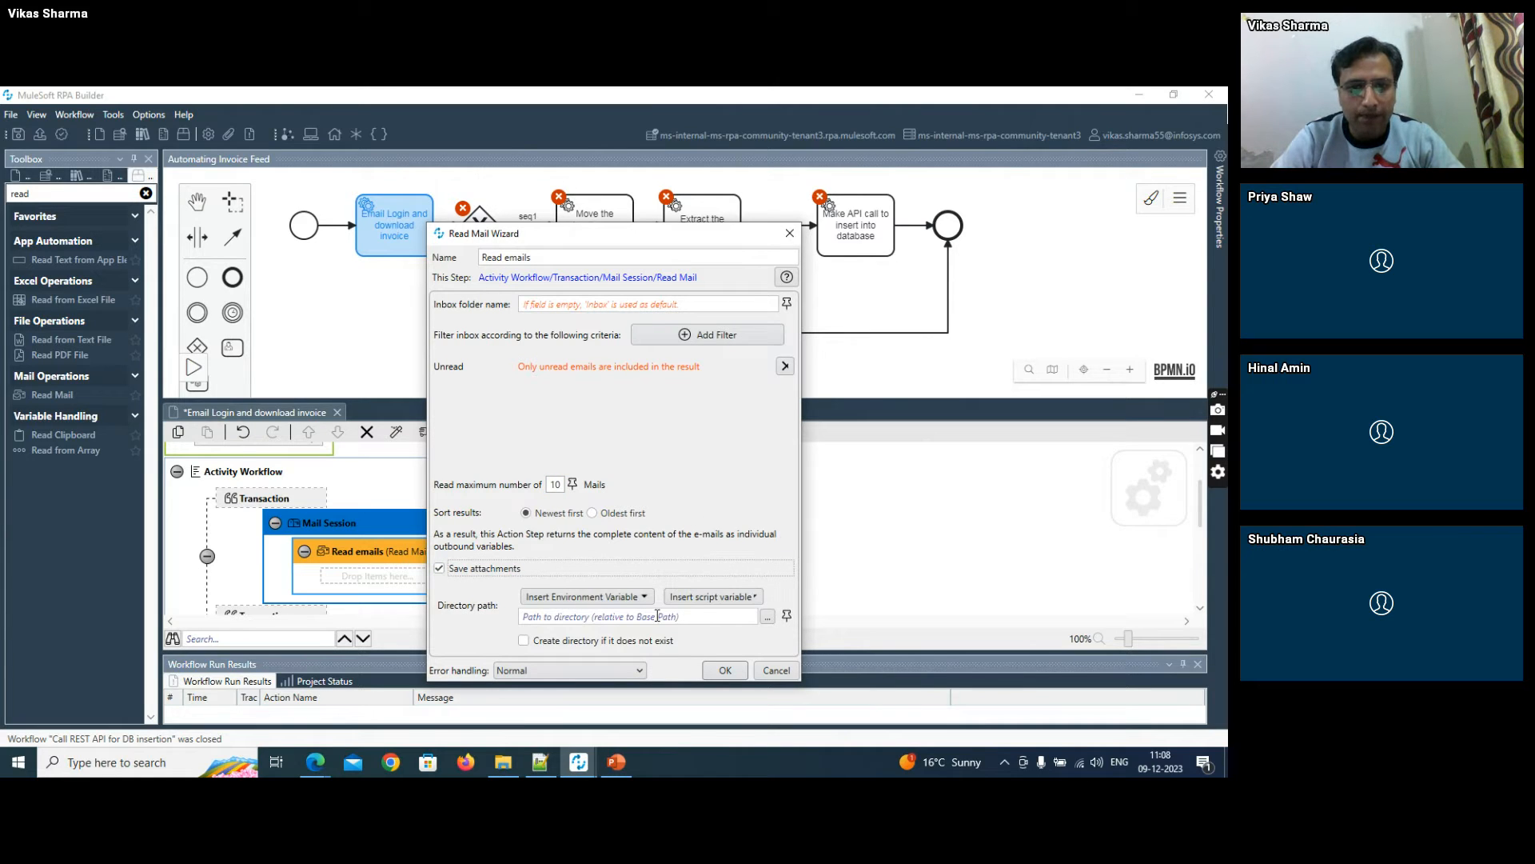
click(502, 765)
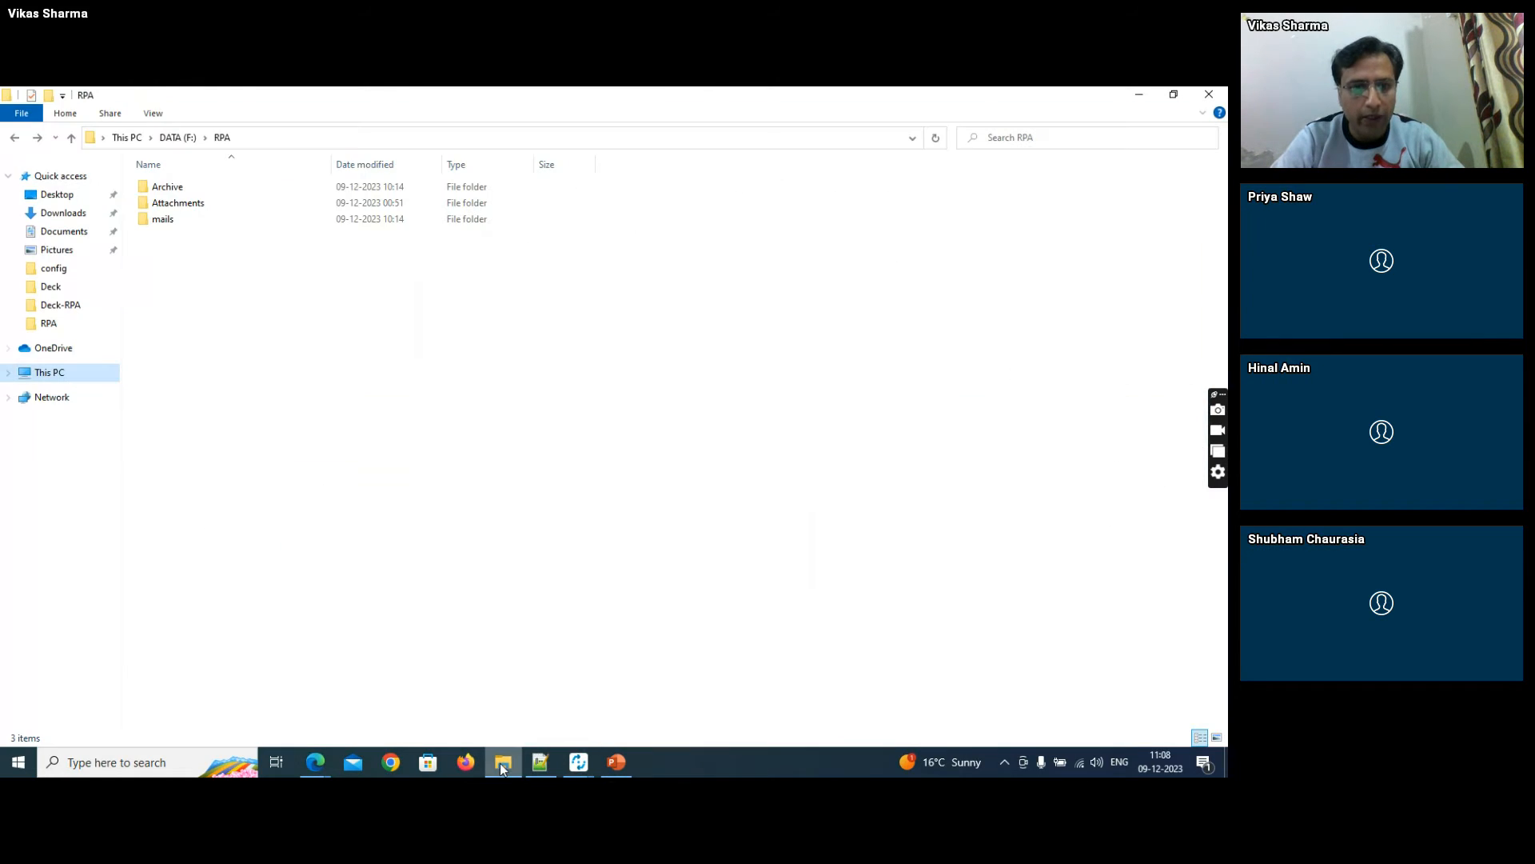
double_click(206, 222)
click(318, 138)
key(ctrl+c)
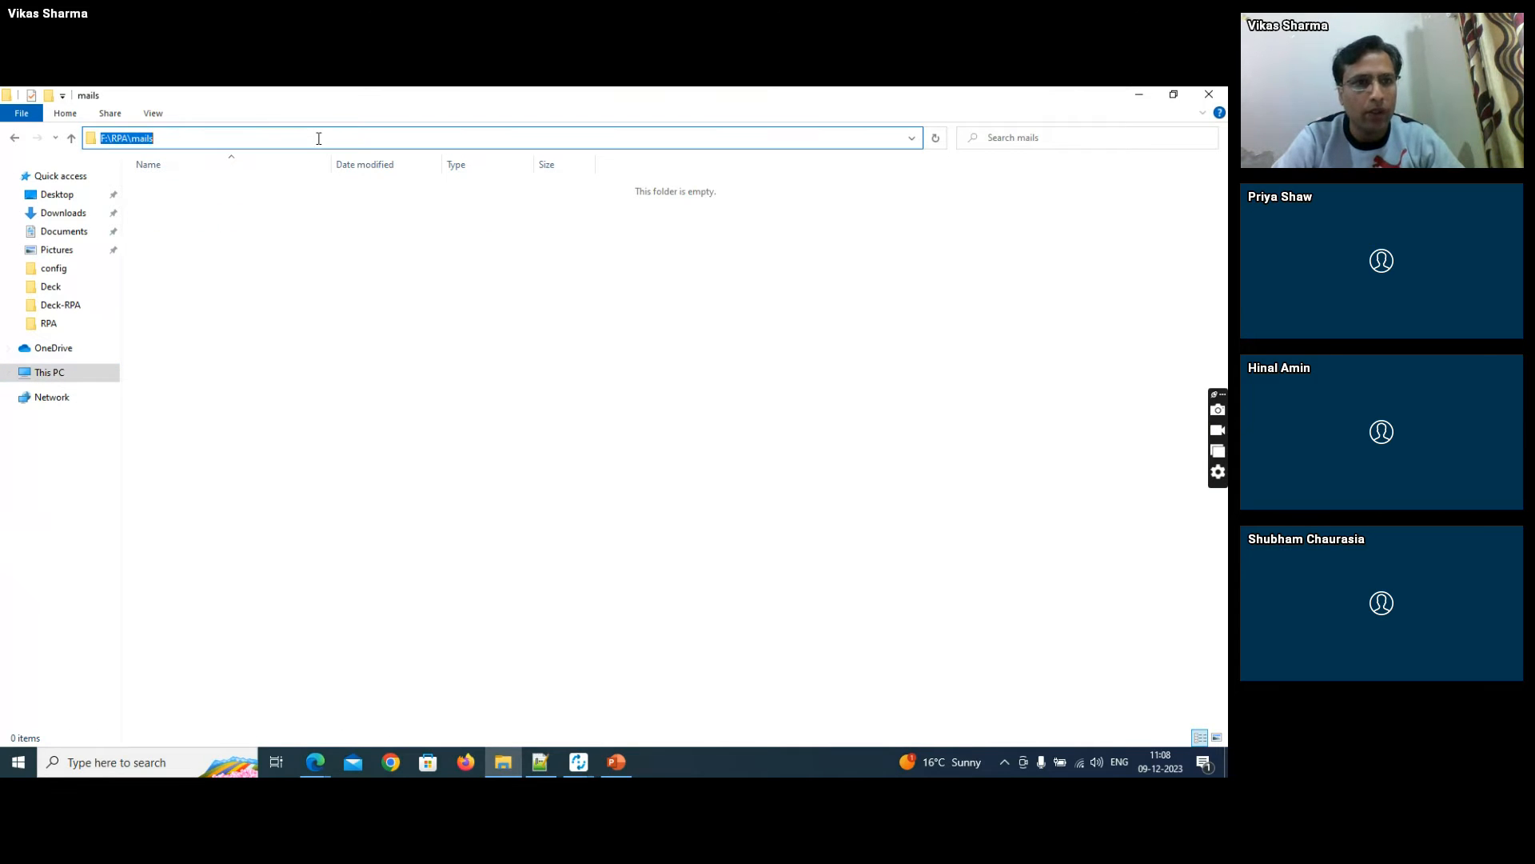
key(alt+Tab)
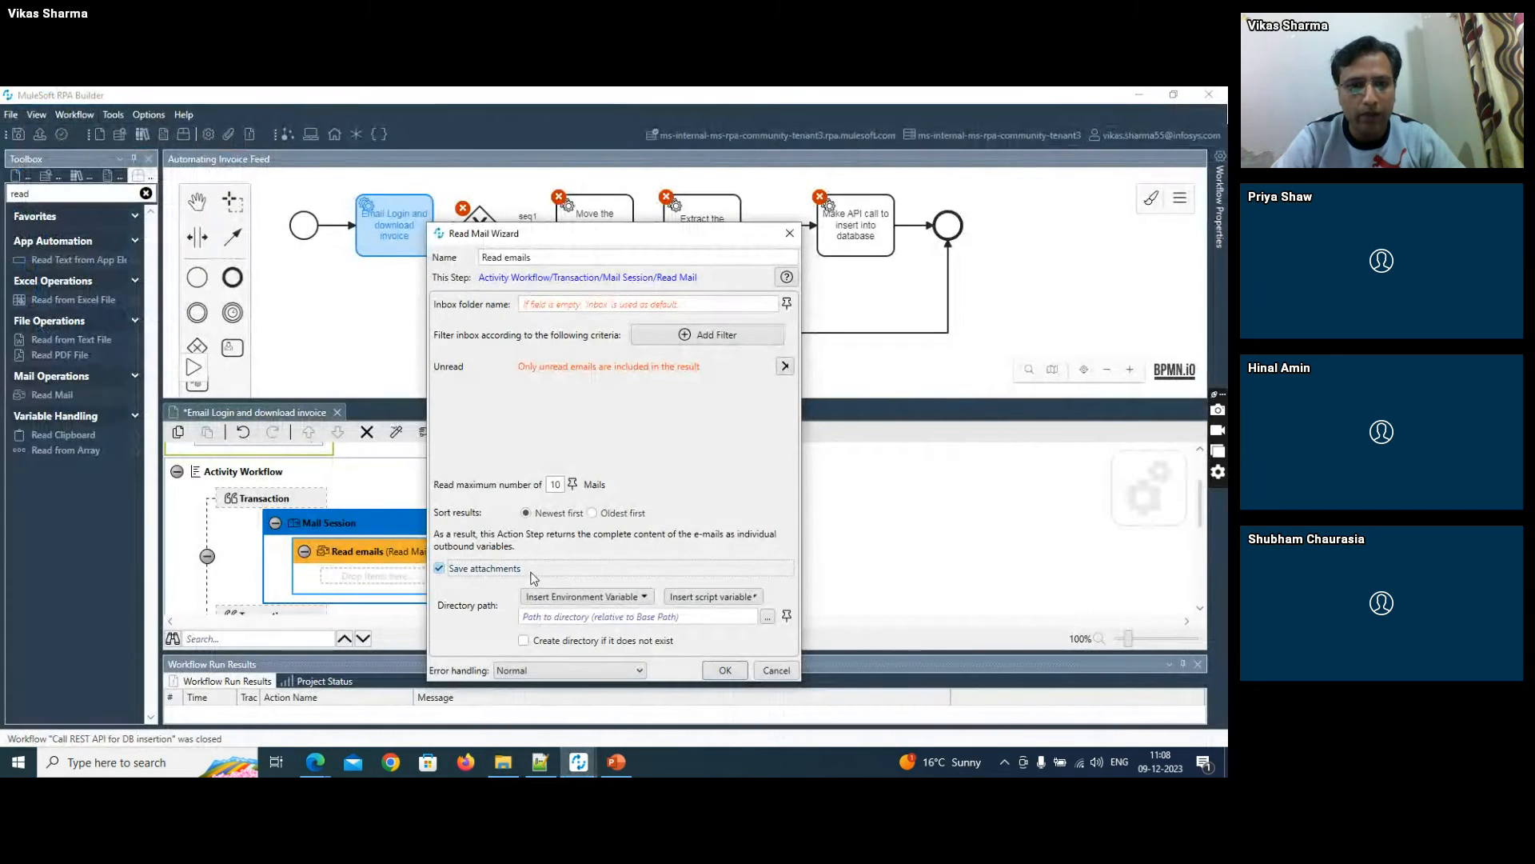
click(579, 616)
key(ctrl+v)
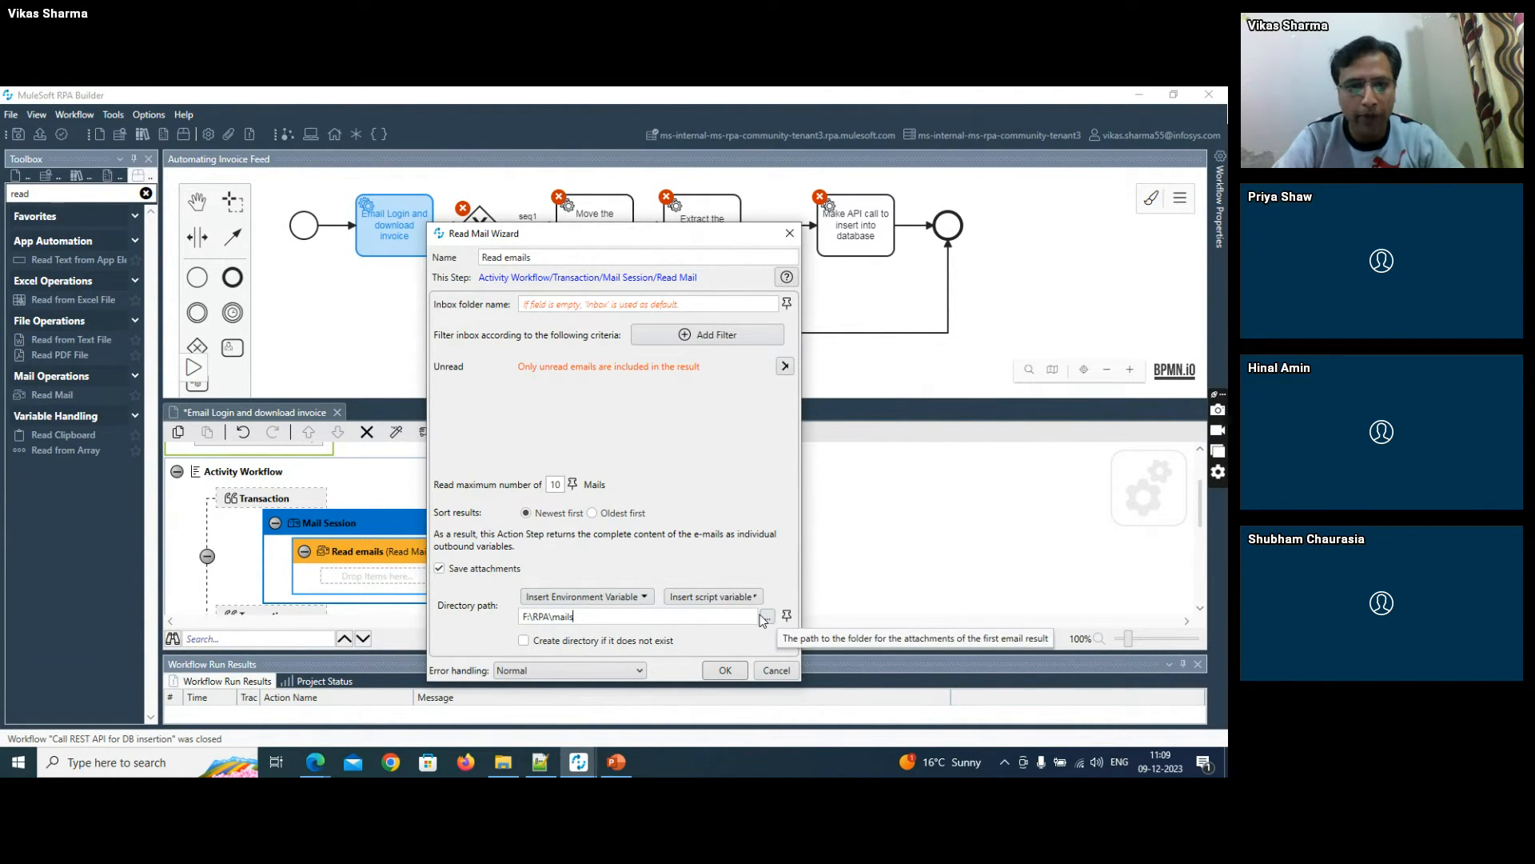
- Enable creating the attachment directory if it does not exist, accept the Read Mail settings, and save the workflow
click(528, 642)
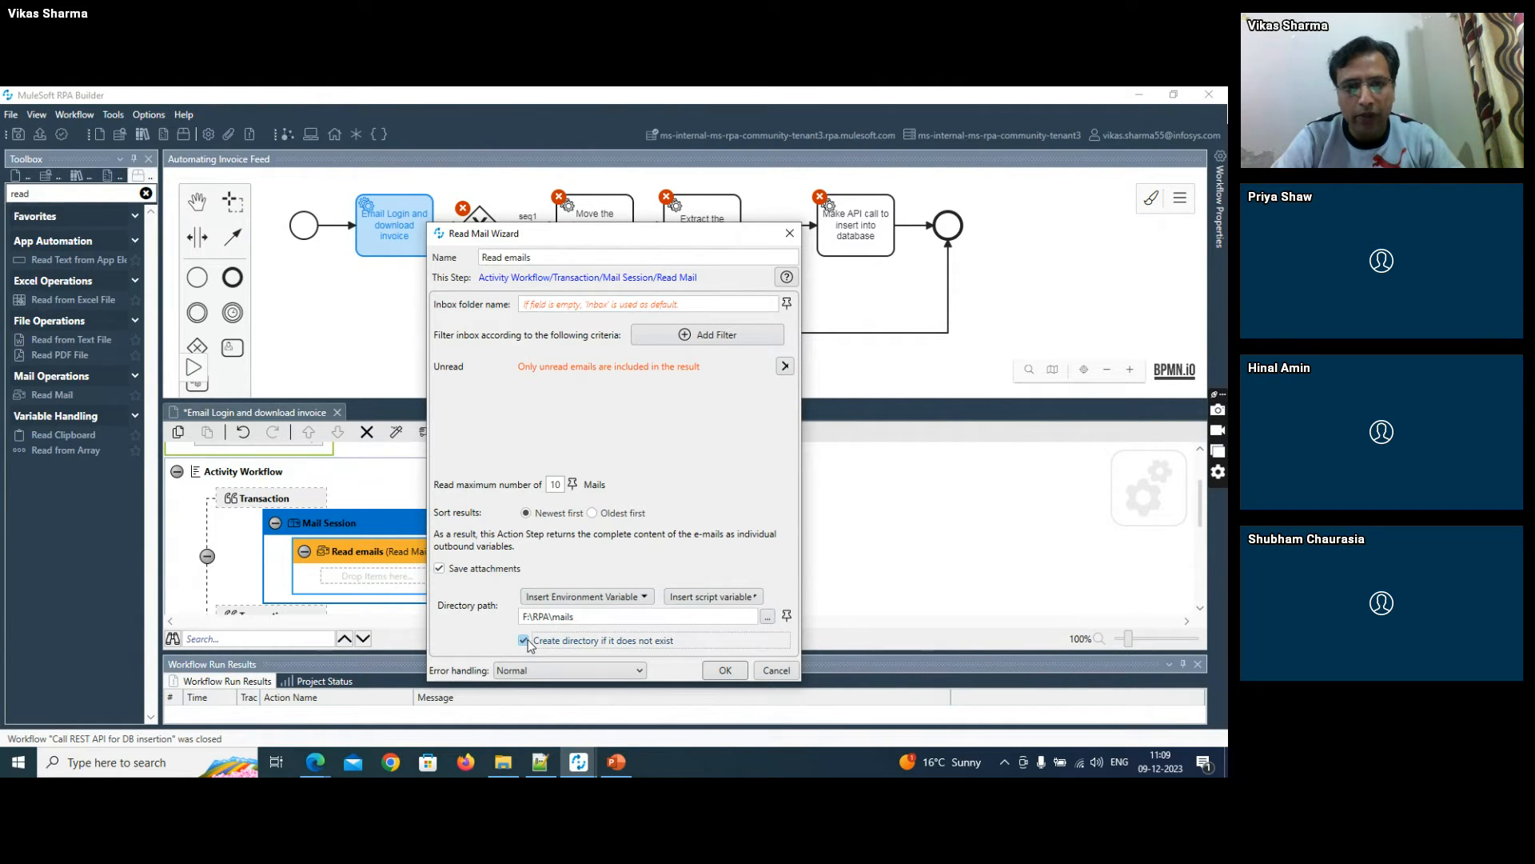
click(724, 670)
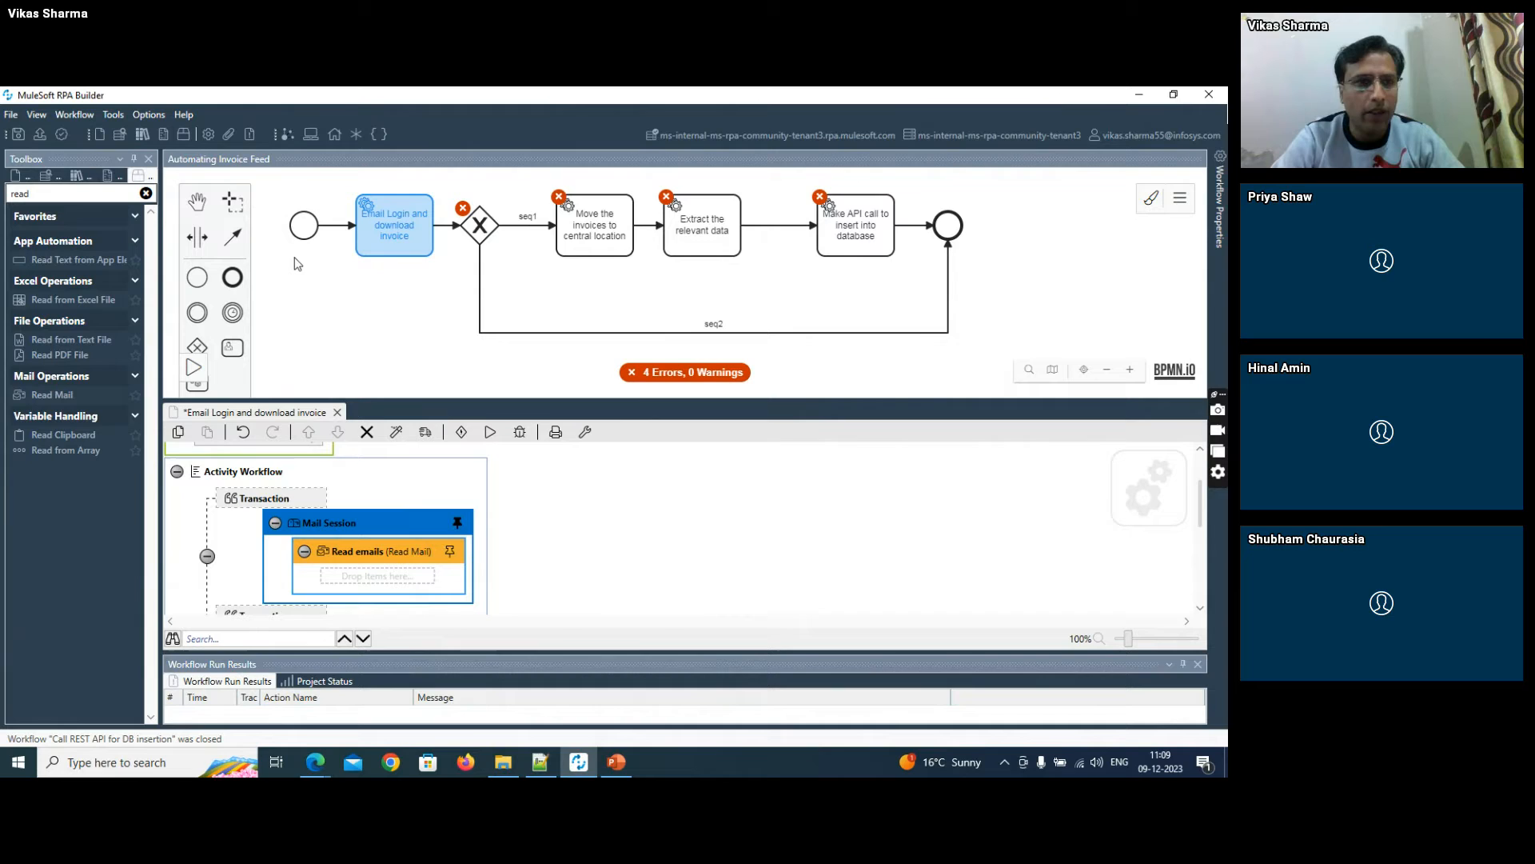
click(16, 135)
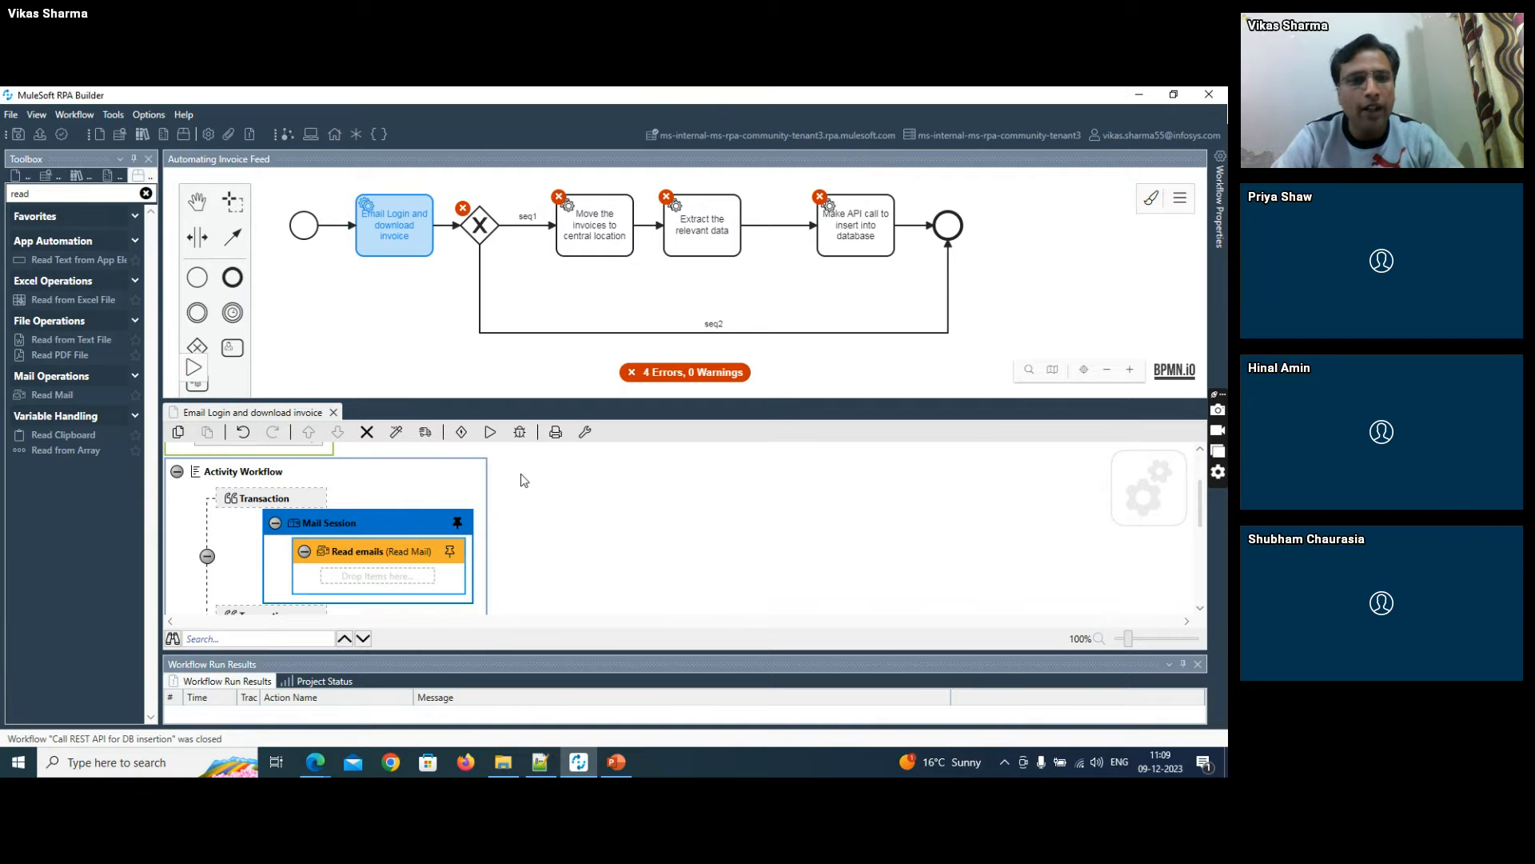
- Switch to the Outlook inbox in the browser, review the unread mails with bill attachments, and return to RPA Builder
click(316, 766)
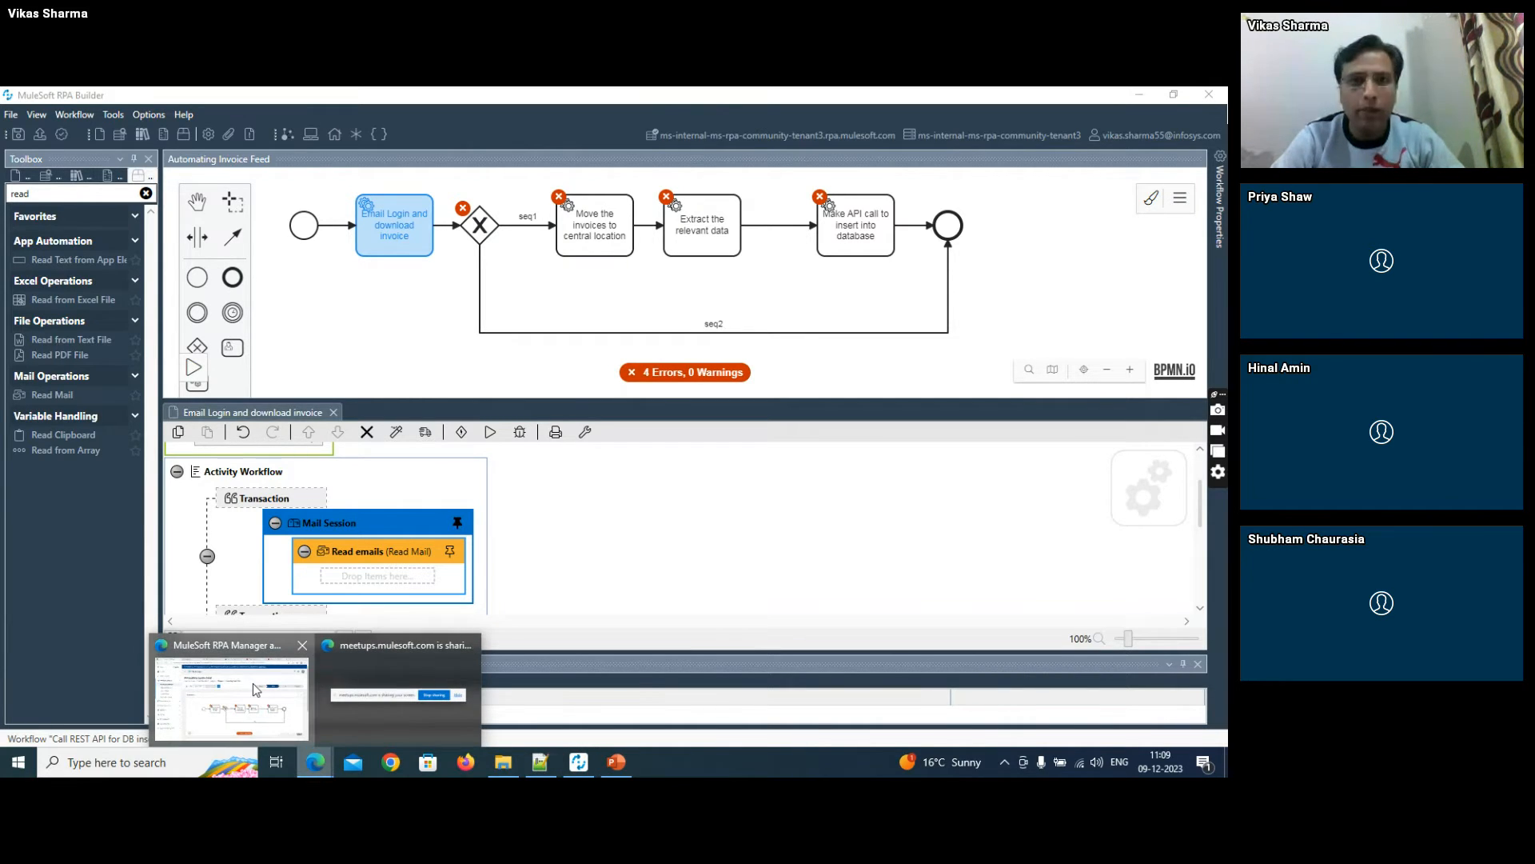
click(256, 689)
click(666, 100)
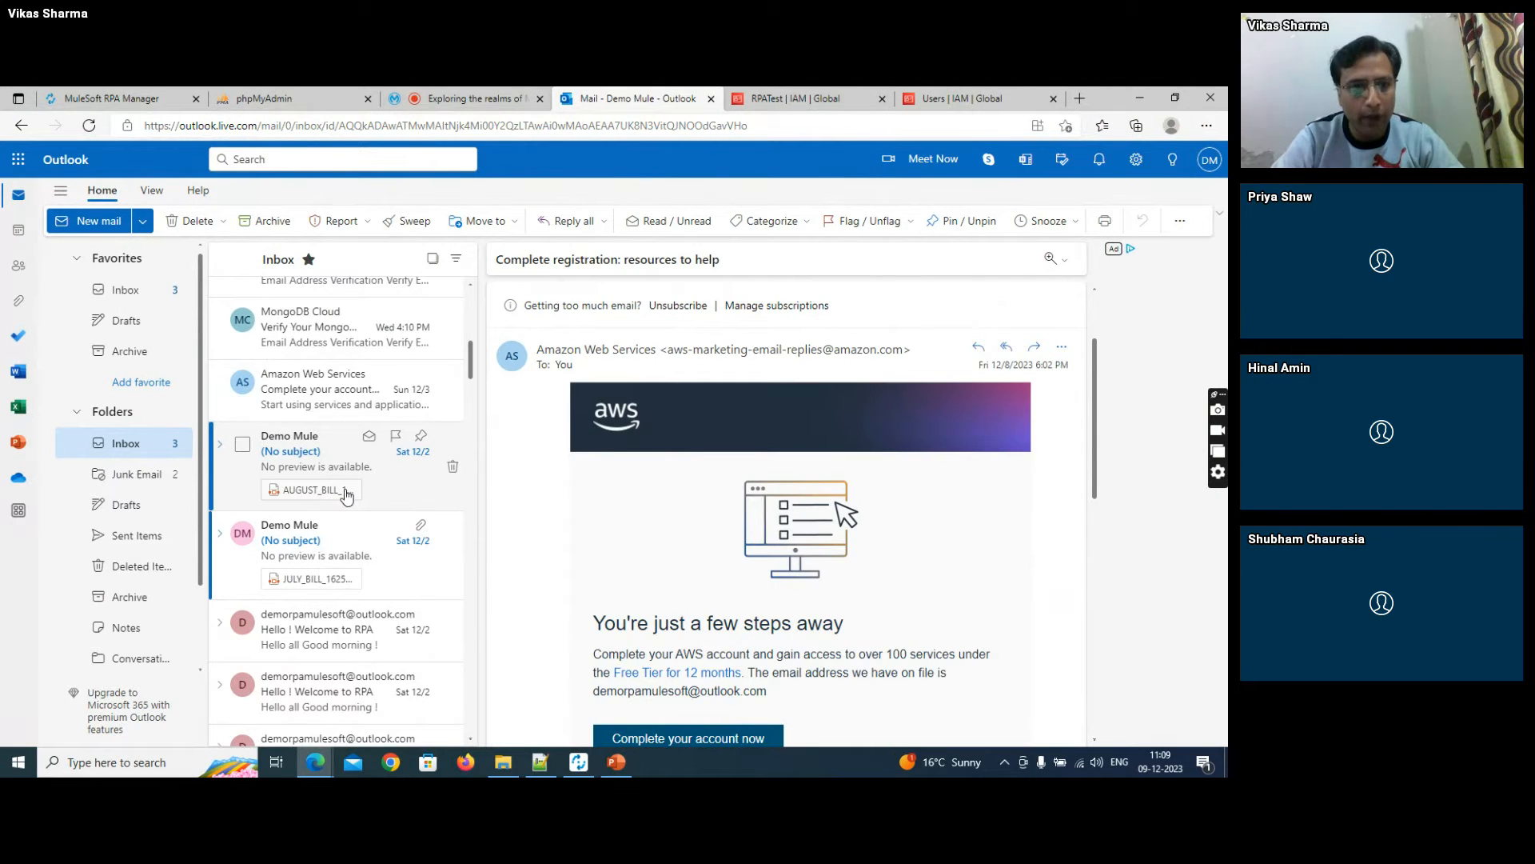
key(alt+Tab)
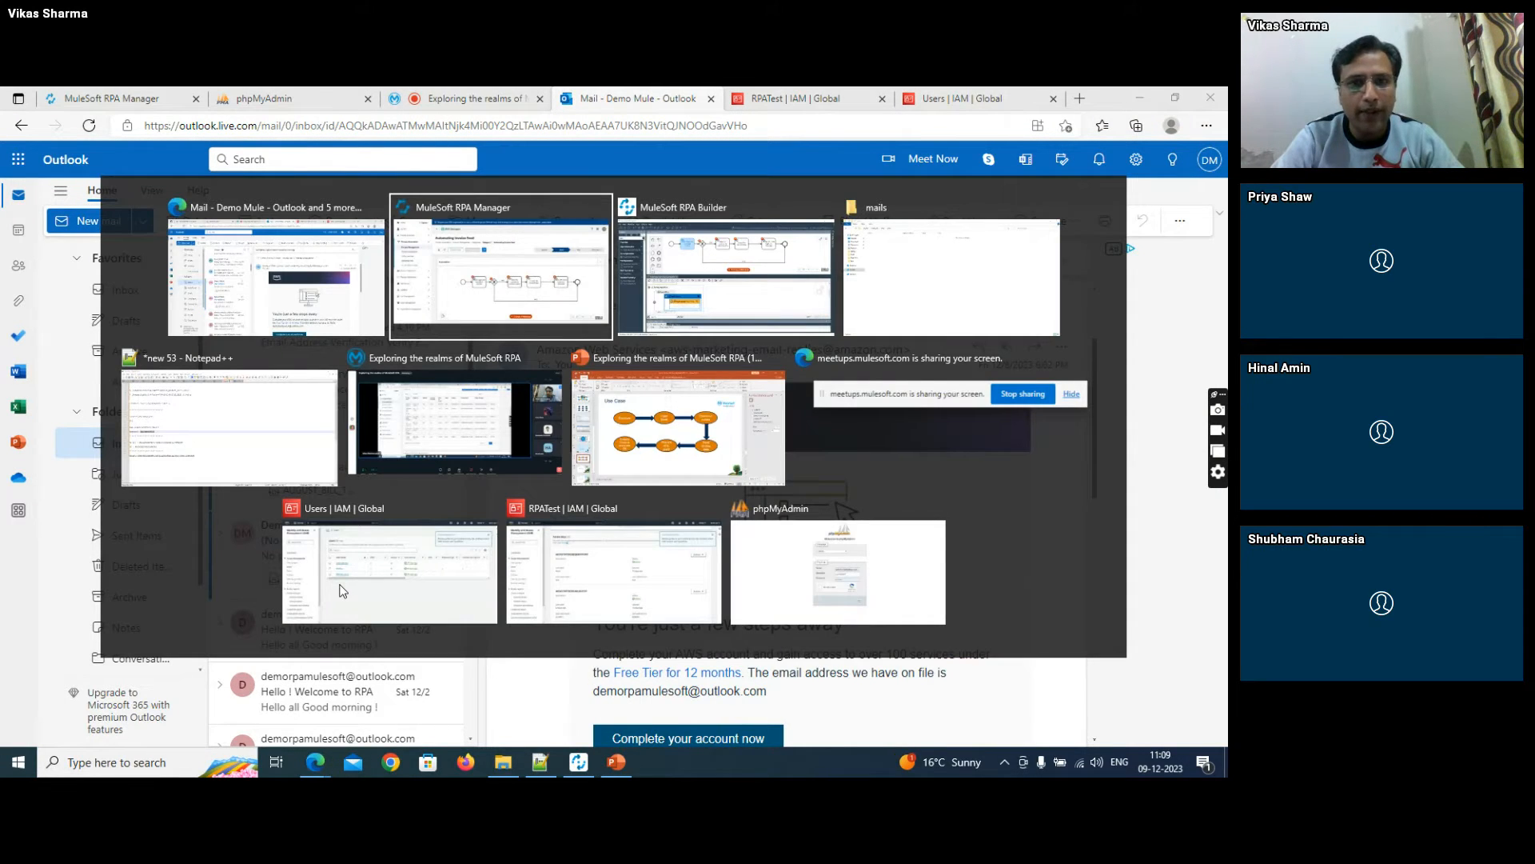
key(alt+Tab)
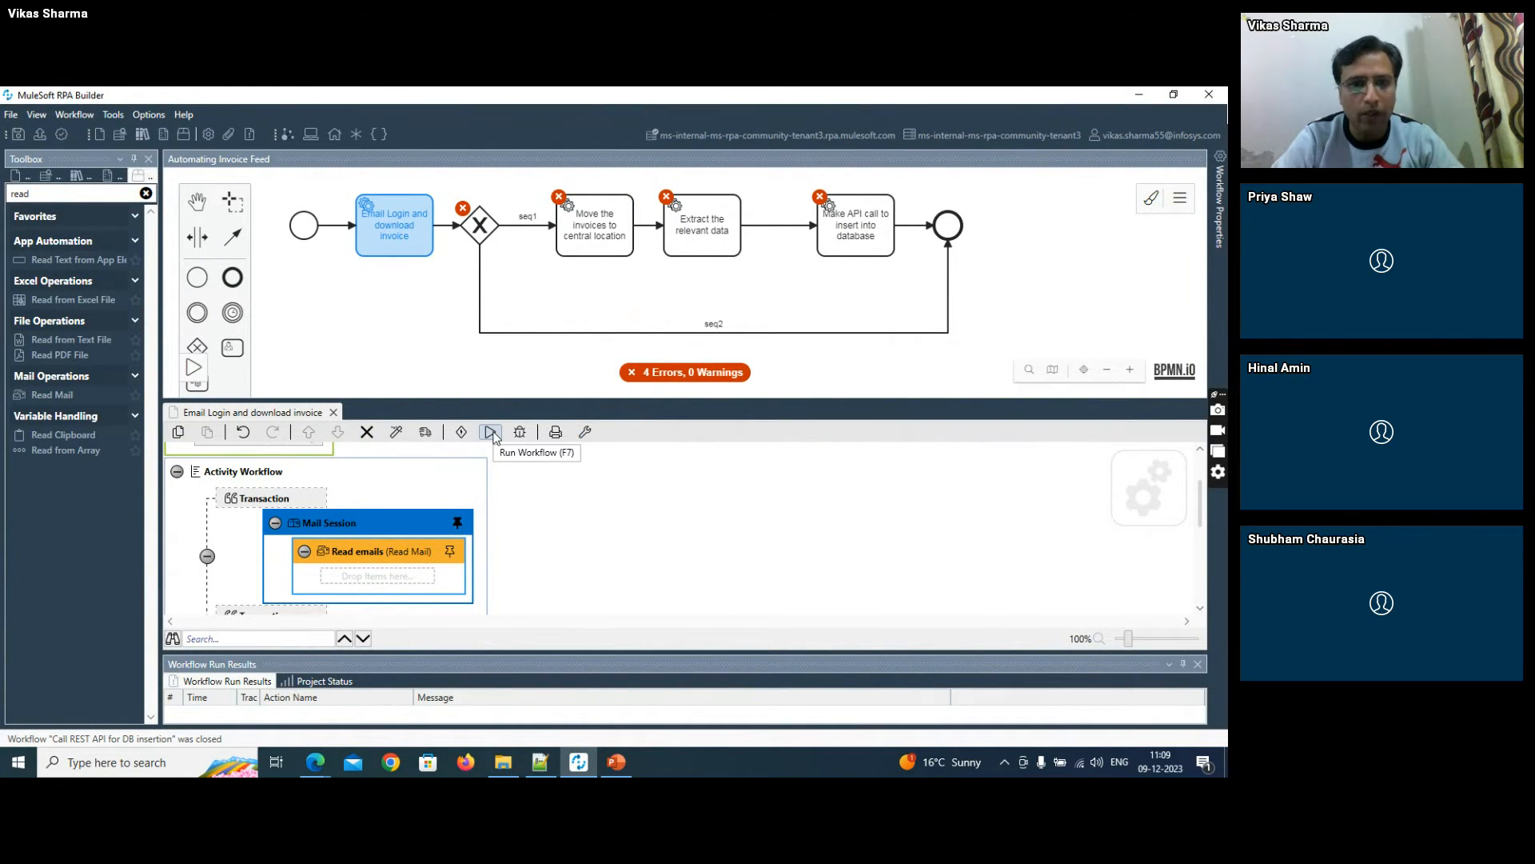
- Run the "Email Login and download invoice" workflow, and check the mails folder and the workflow run results
click(493, 437)
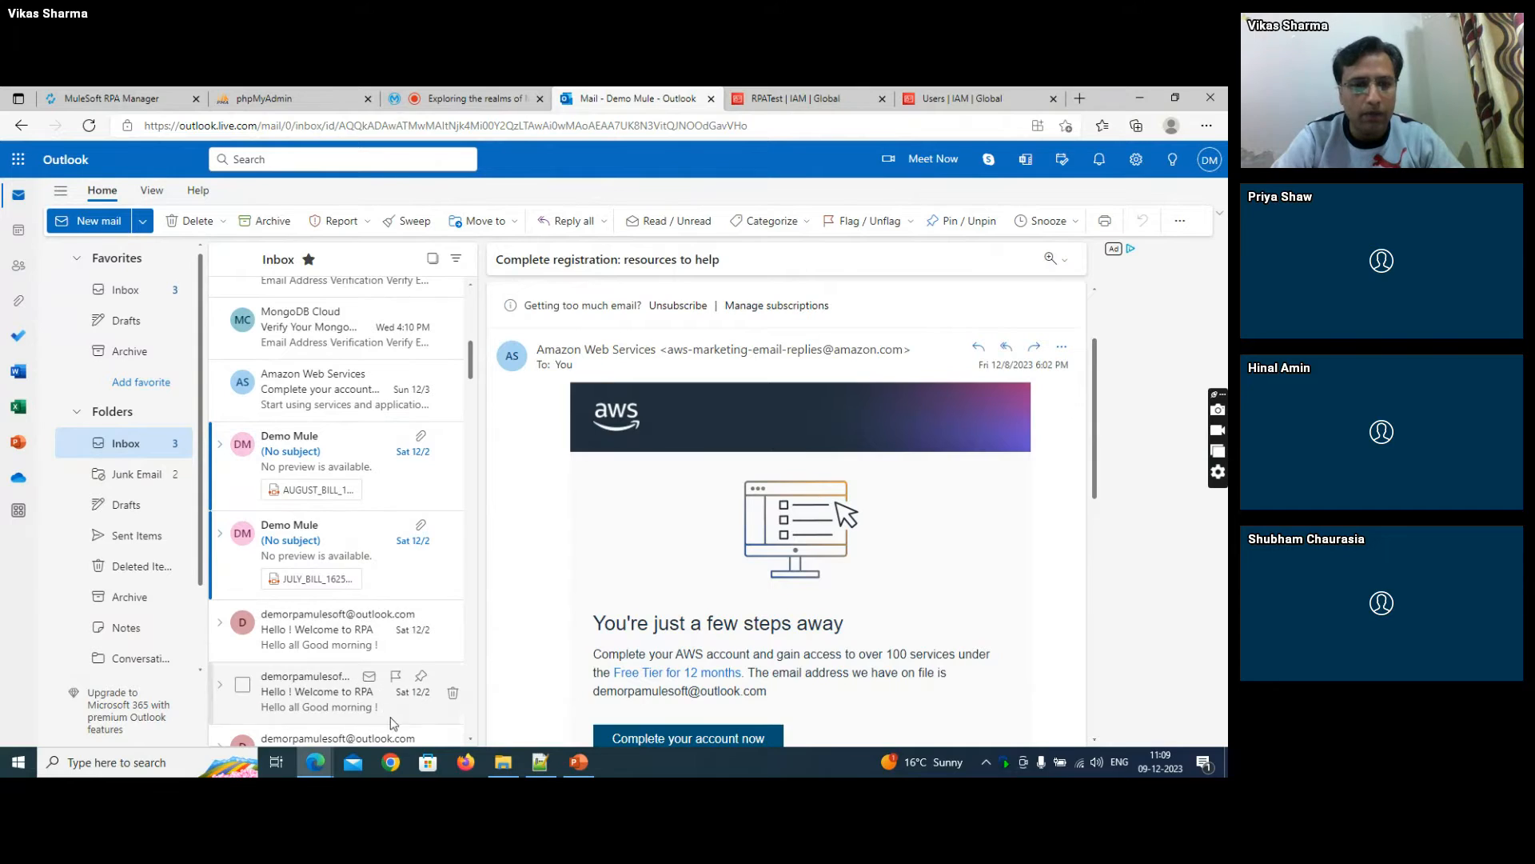
click(509, 764)
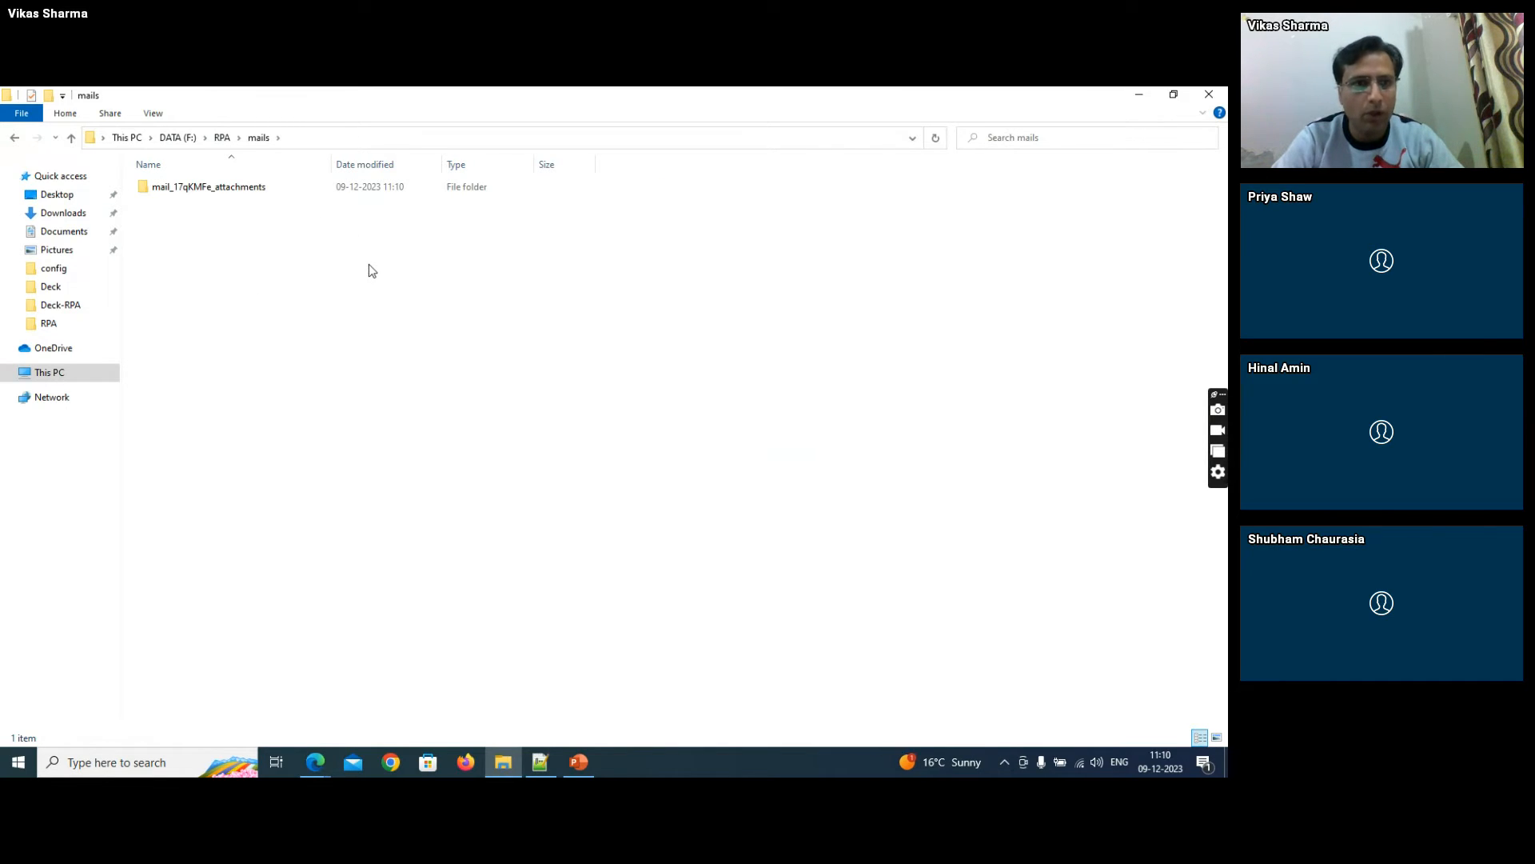
key(alt+Tab)
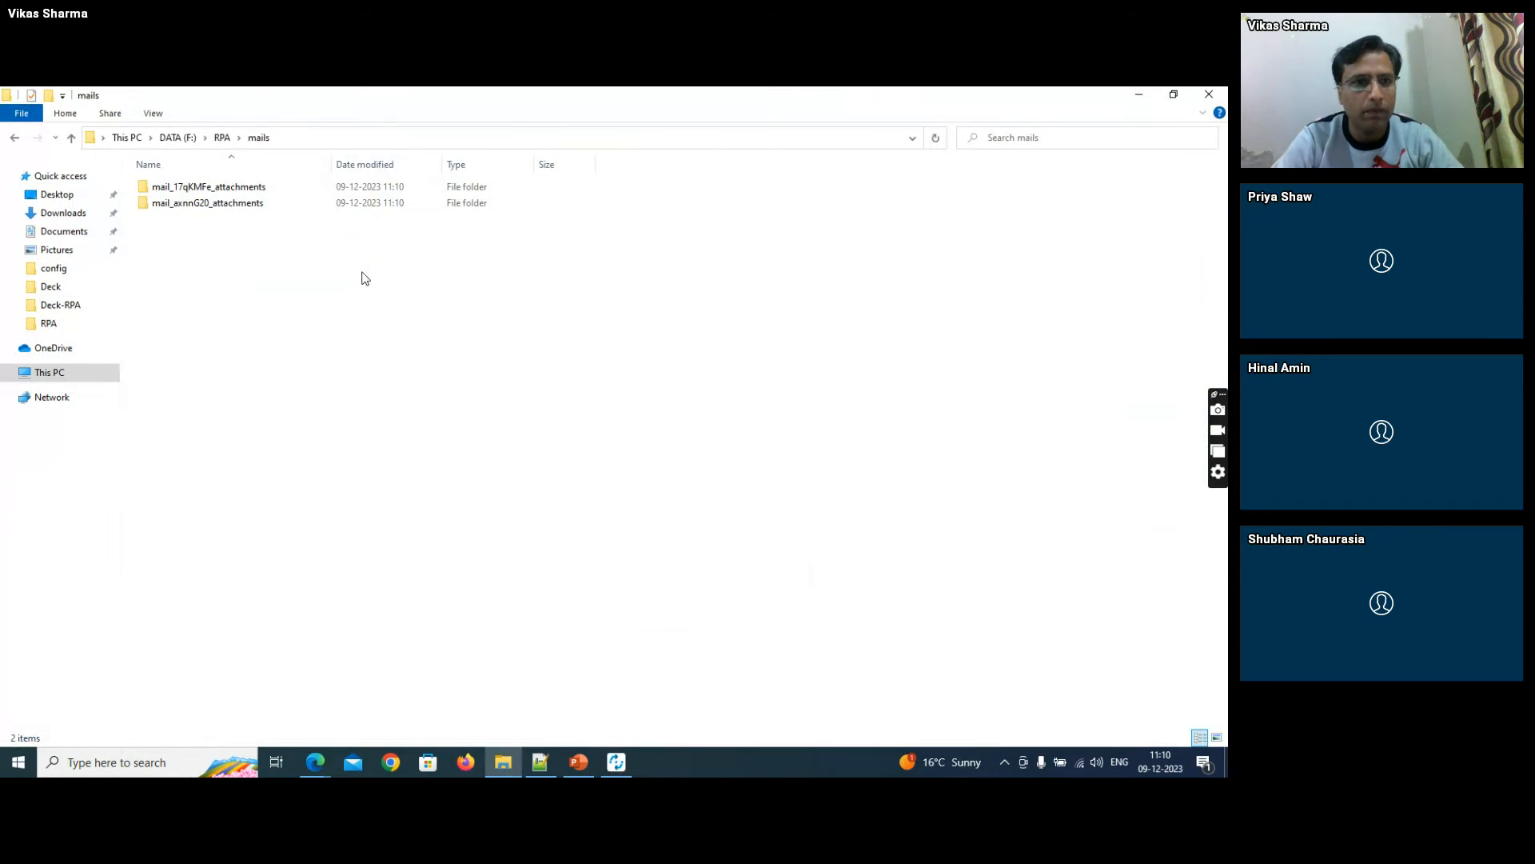
key(alt+Tab)
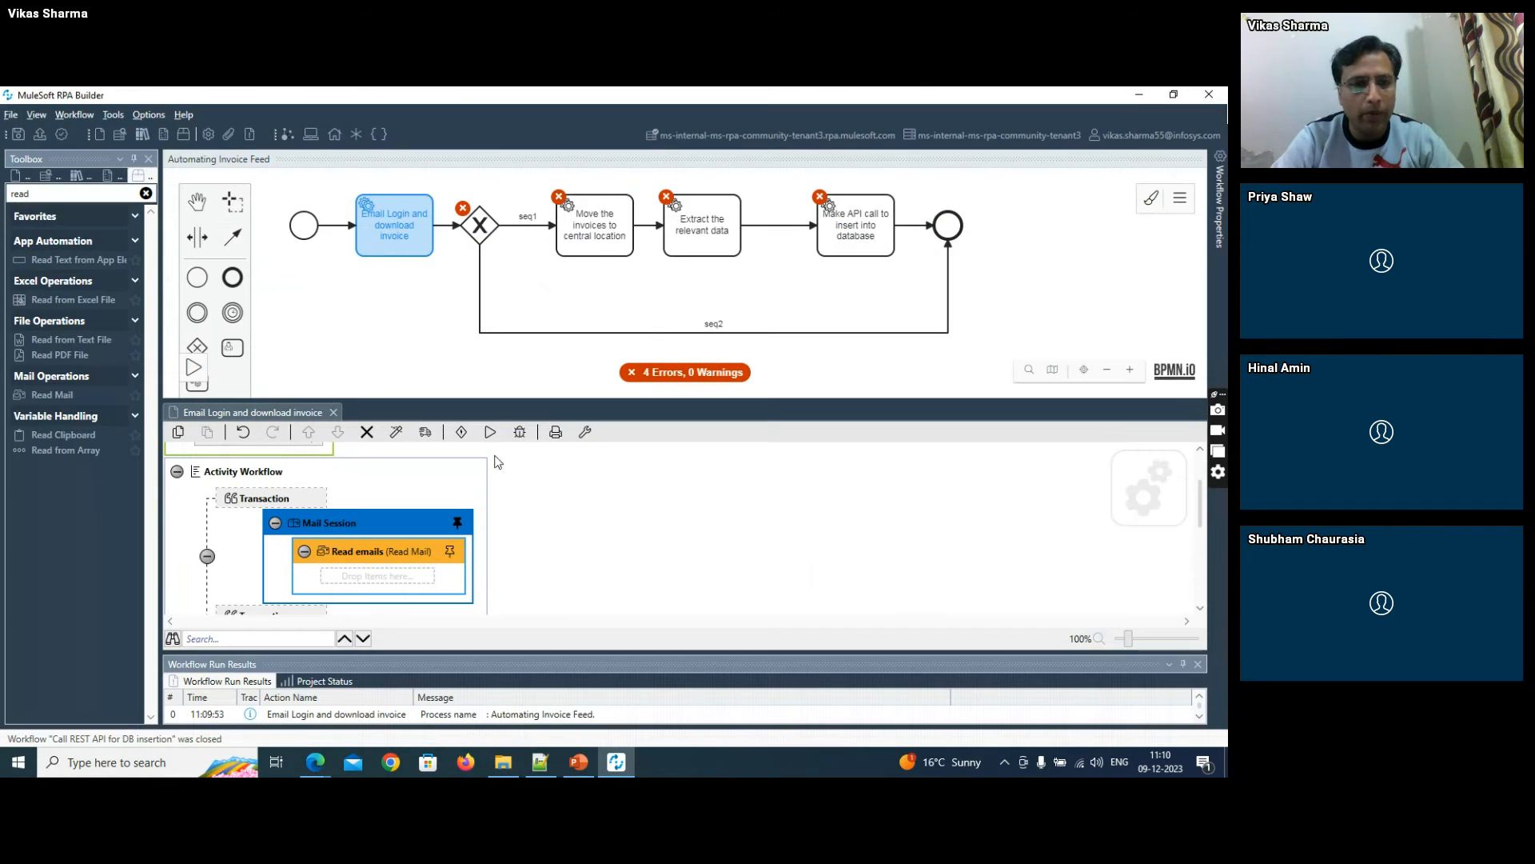
drag(406, 654, 407, 470)
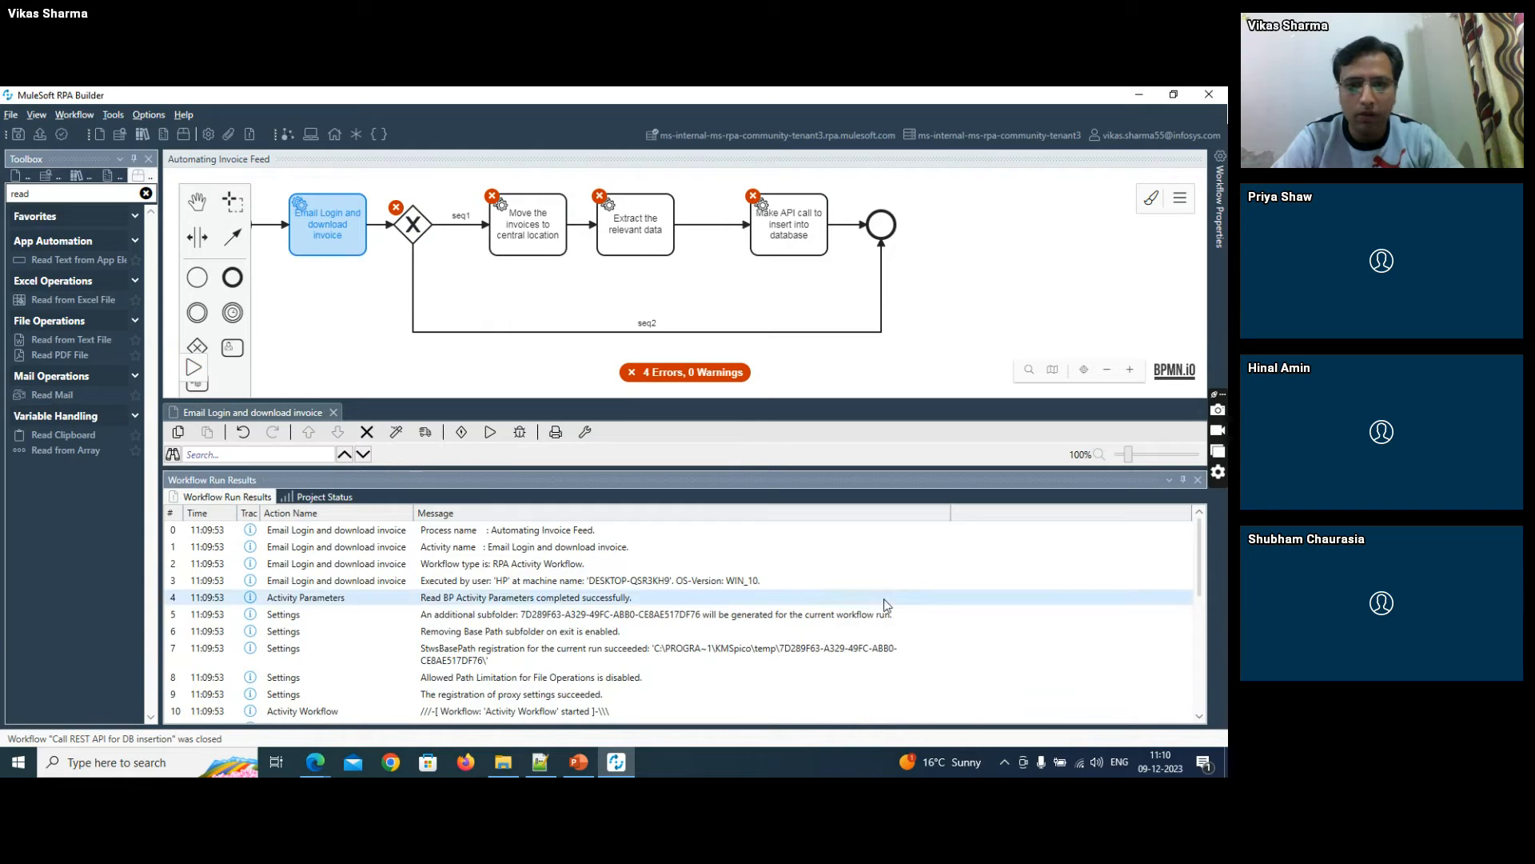
drag(1203, 540, 1199, 625)
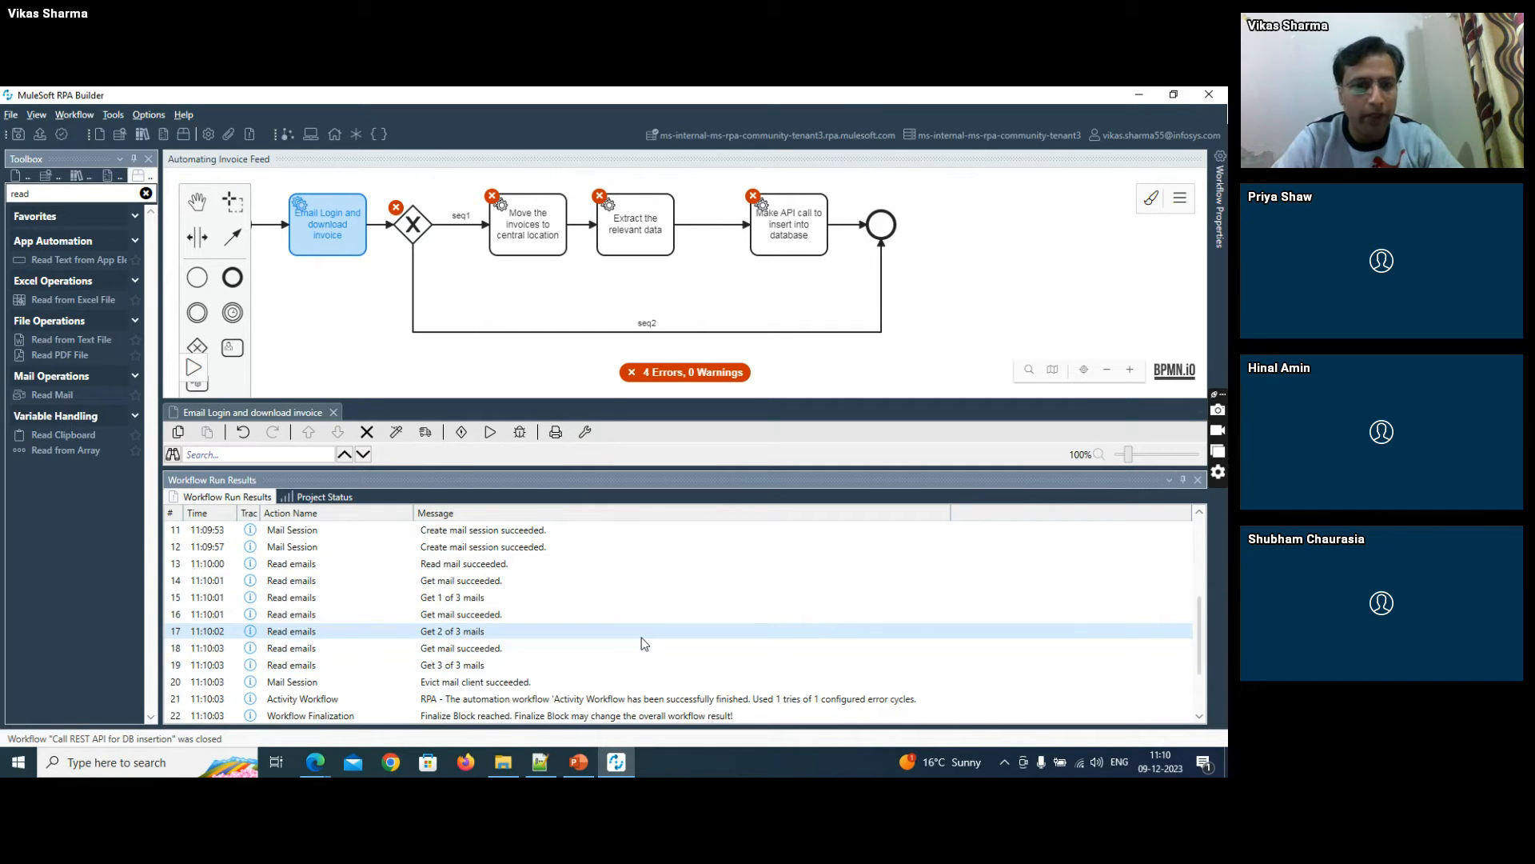
- Switch to File Explorer and inspect the contents of both attachment folders inside the mails folder
key(alt+Tab)
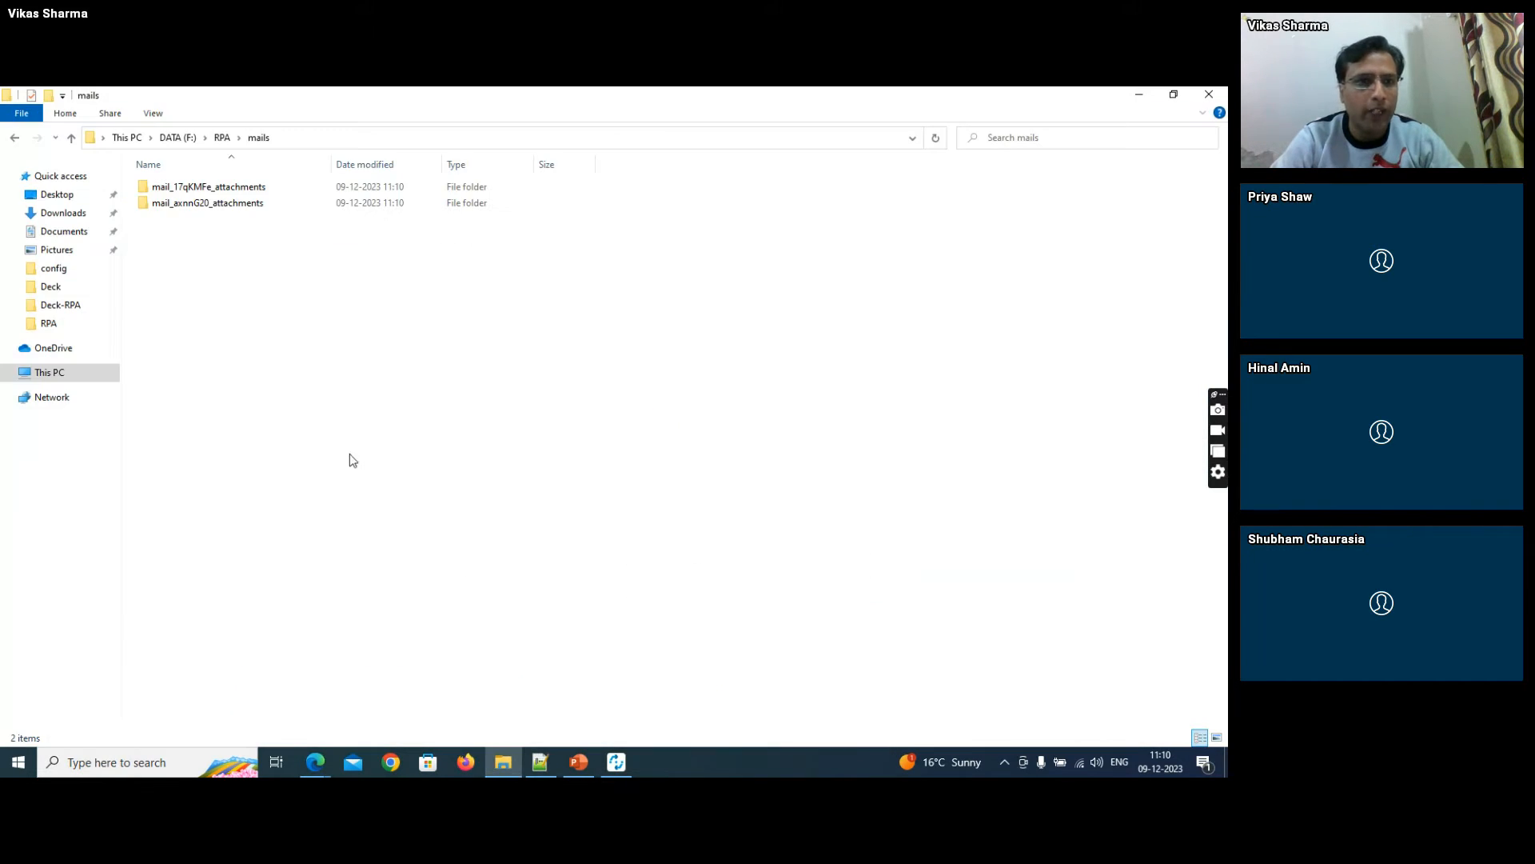
double_click(288, 189)
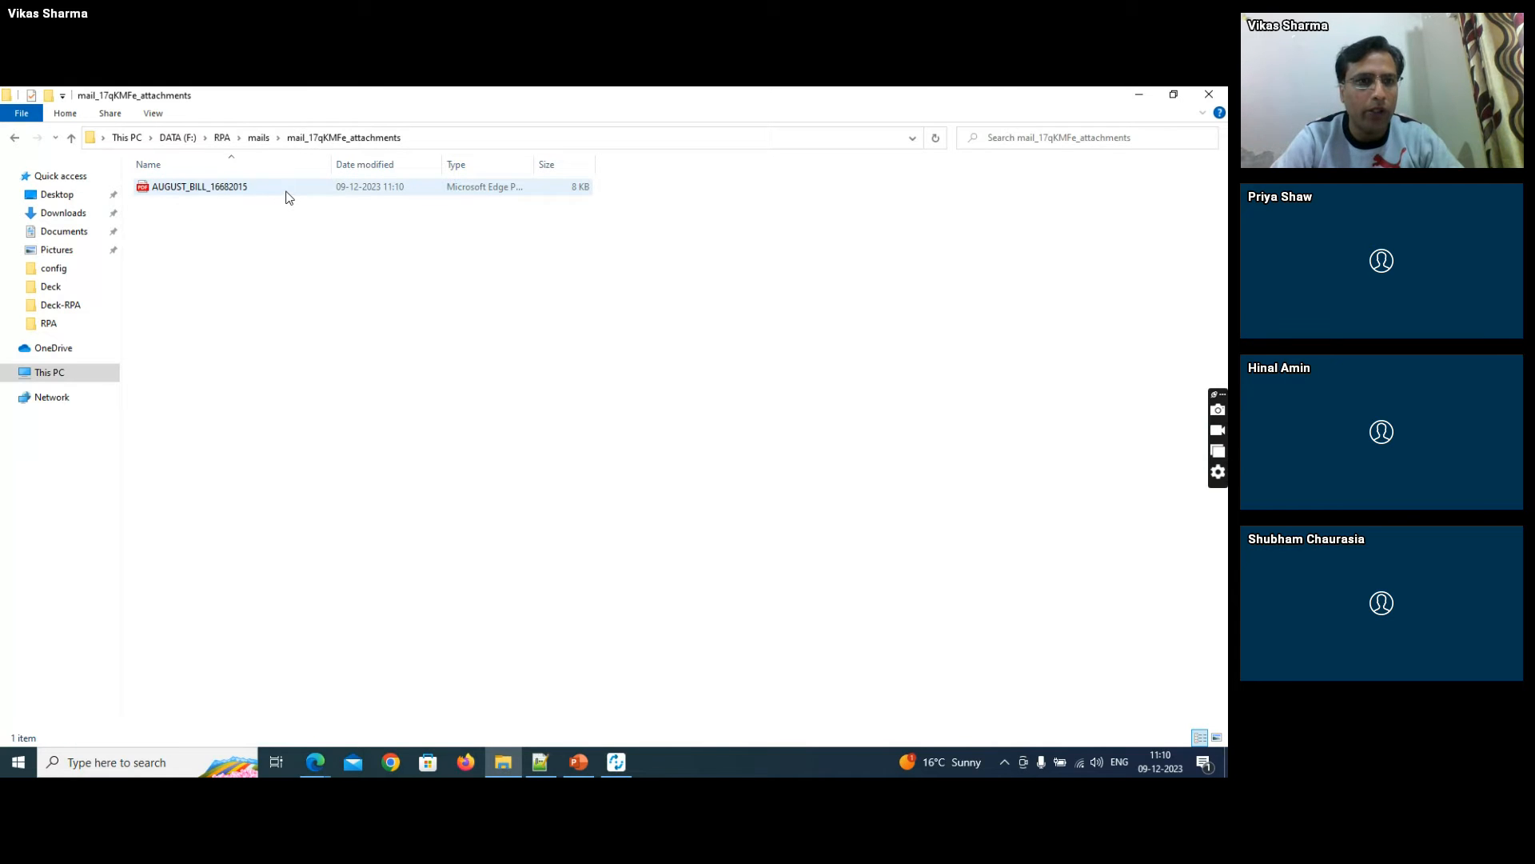
click(263, 141)
double_click(232, 204)
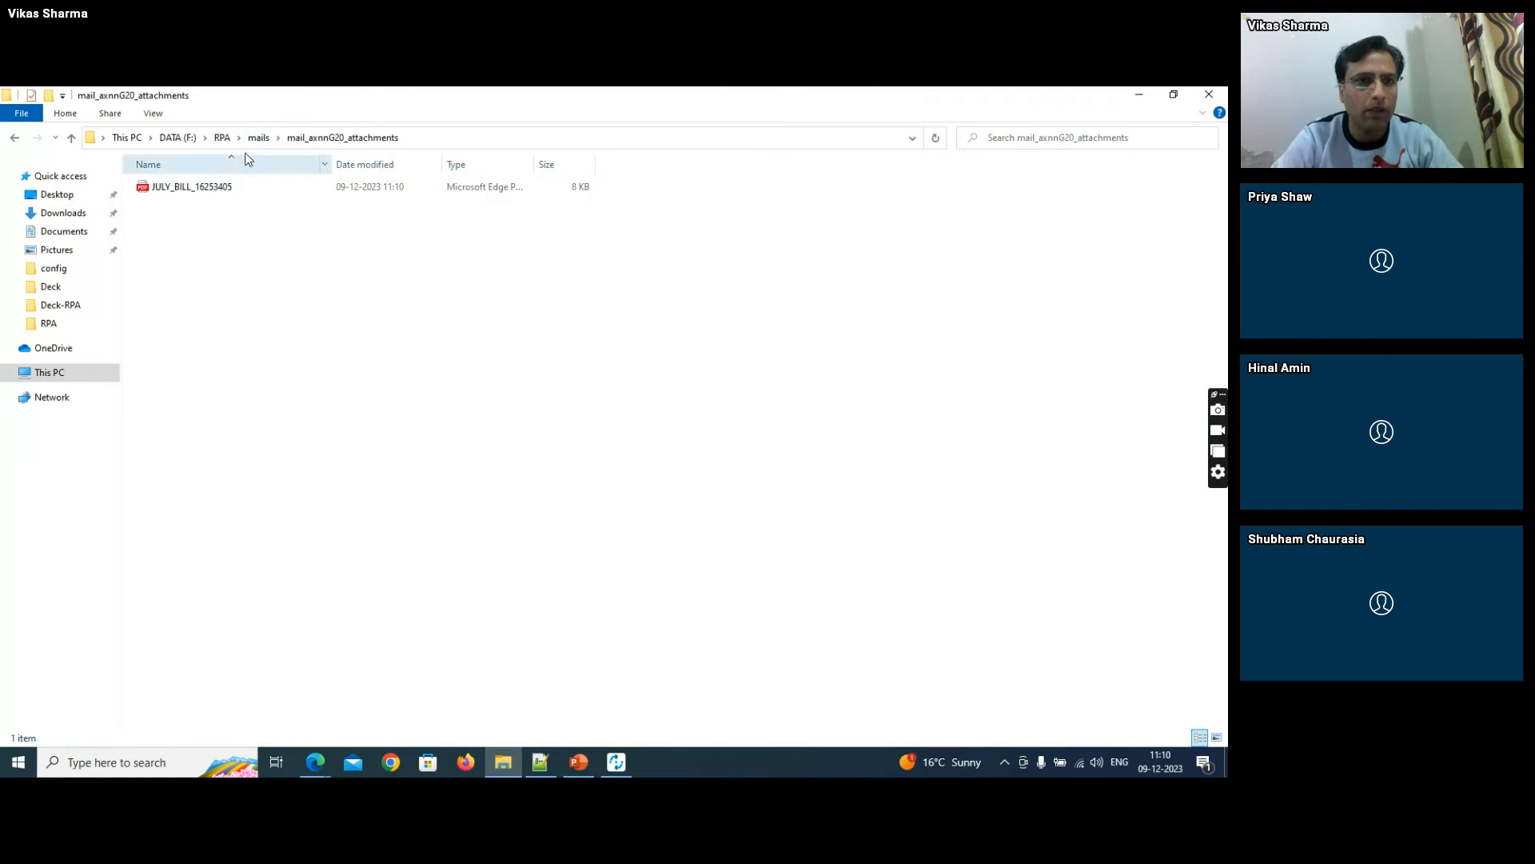
click(258, 140)
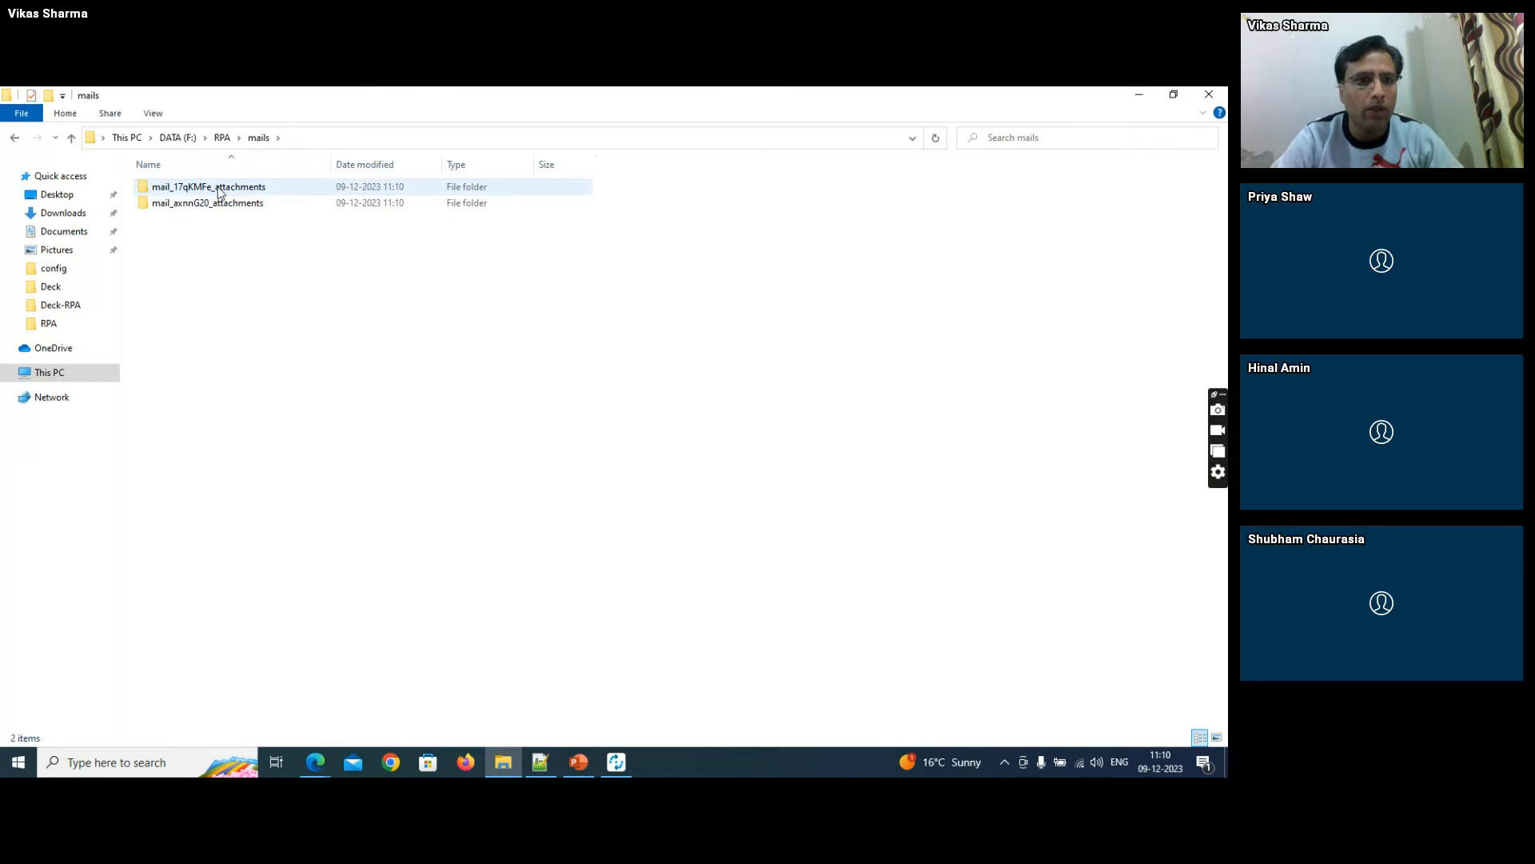
- View the August bill PDF from the first attachment folder, close it, and return to the workflow in RPA Builder
double_click(218, 192)
double_click(210, 189)
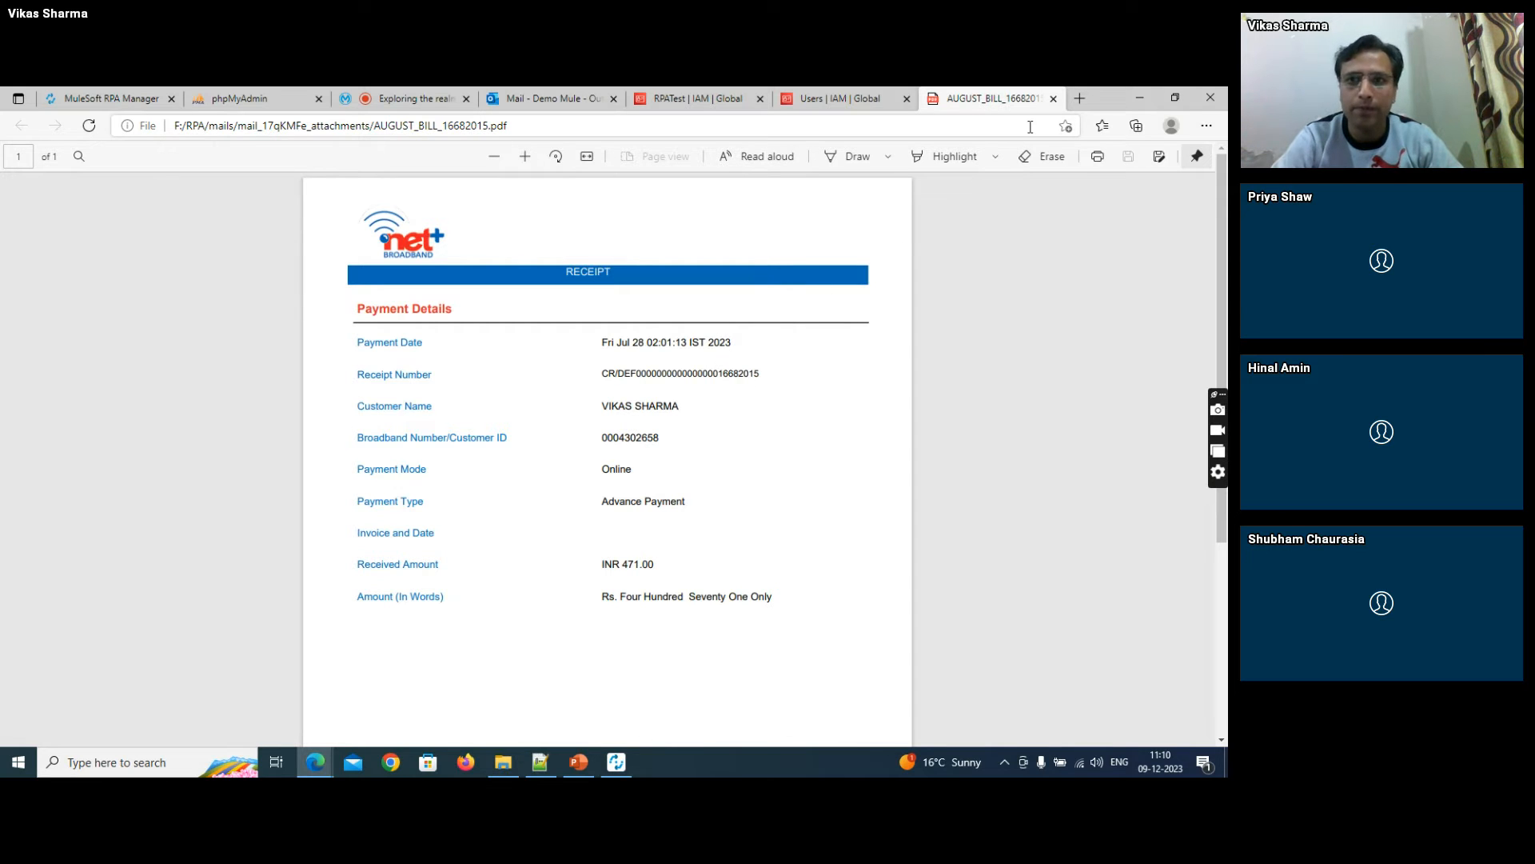
click(1053, 99)
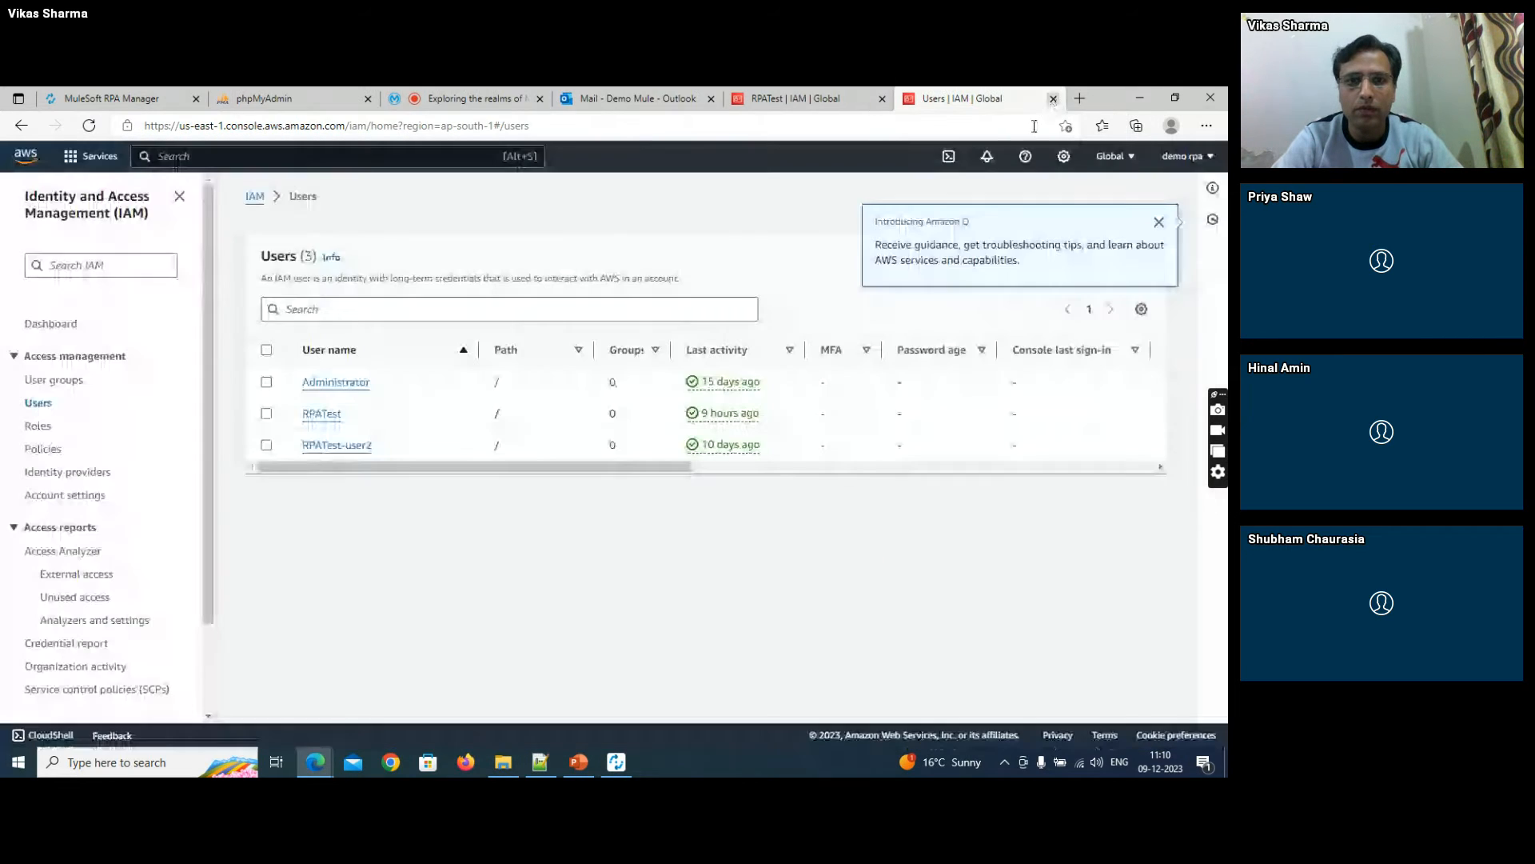
key(alt+Tab)
key(alt+Tab)
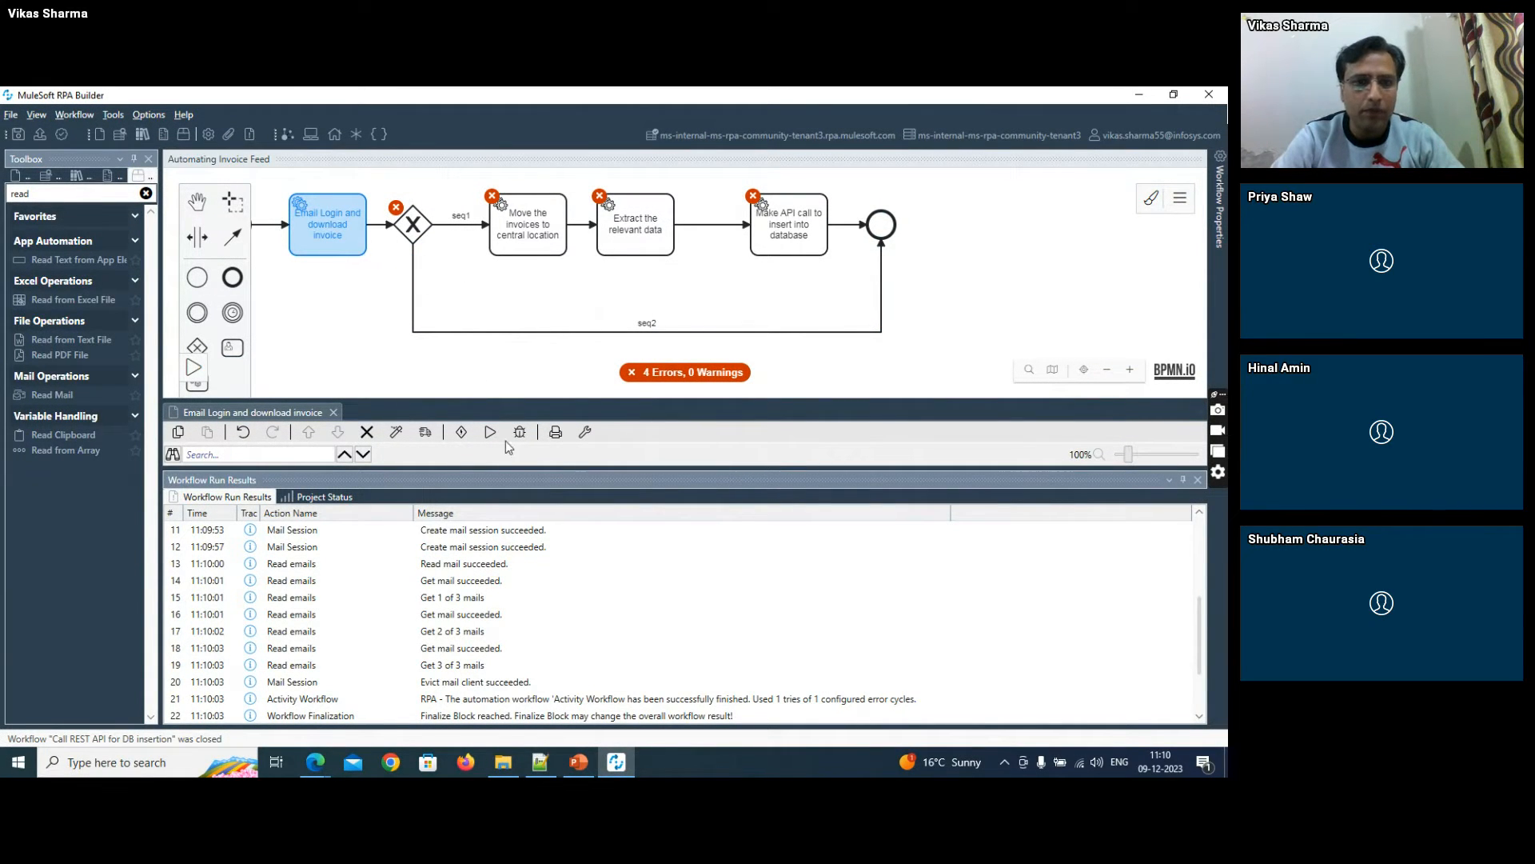
drag(503, 465, 496, 665)
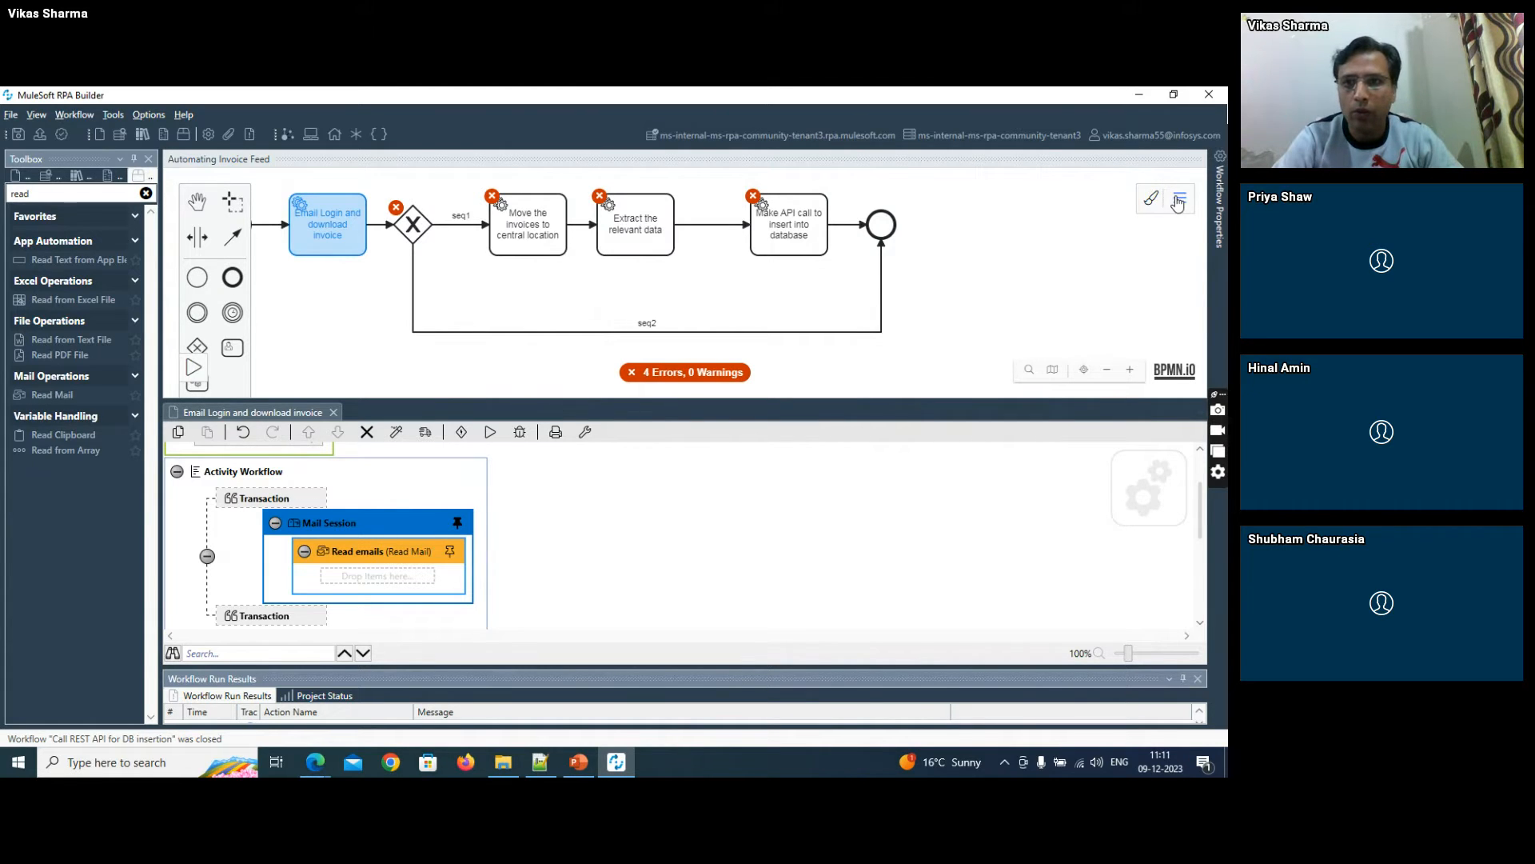
- Add an integer activity parameter named emailCount to the business process initialization and accept it
click(1179, 202)
click(1073, 227)
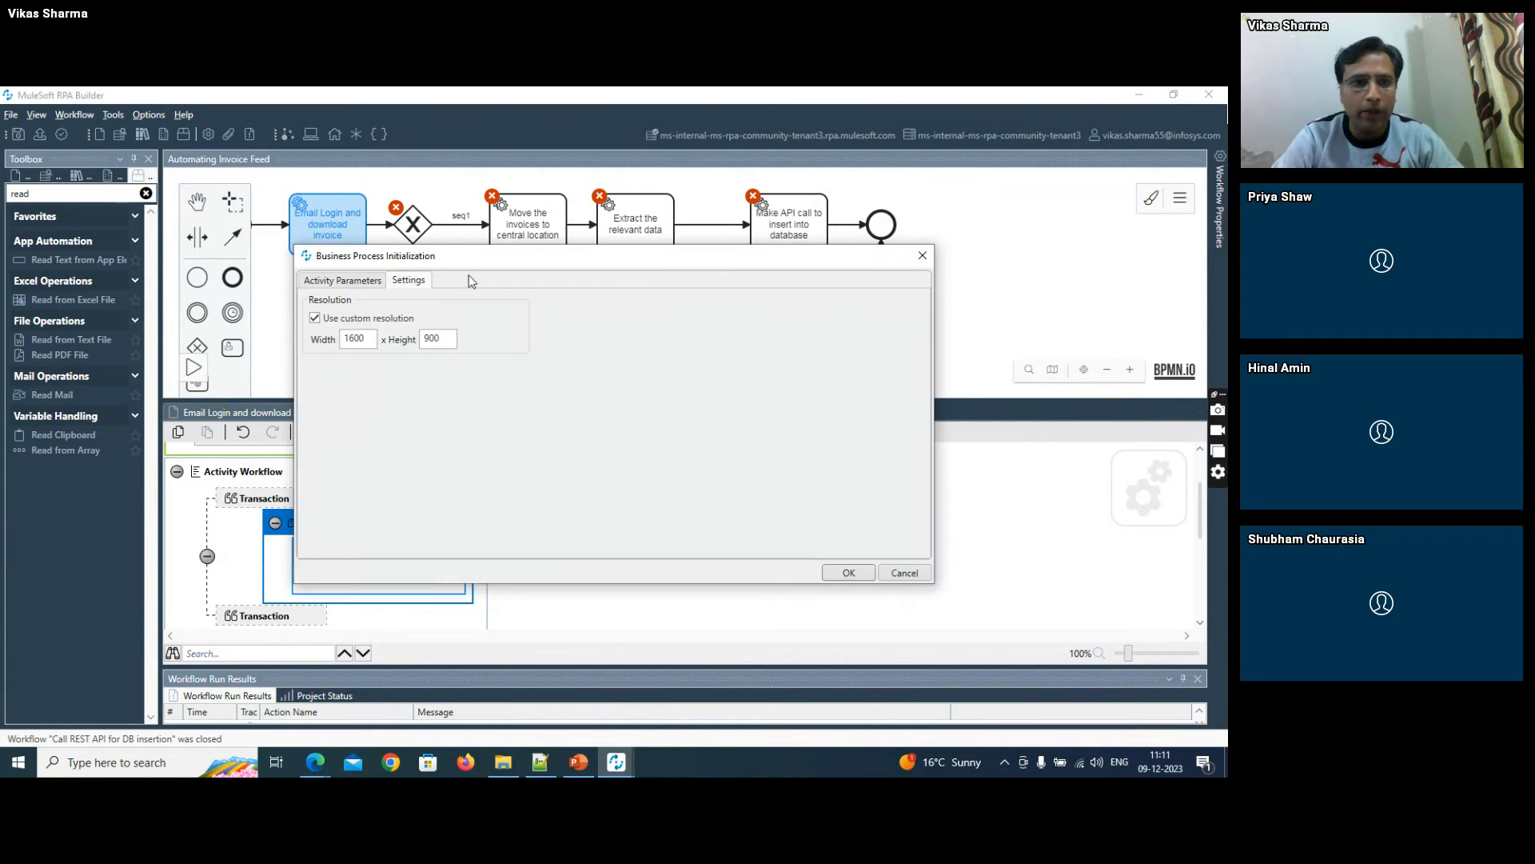
click(343, 280)
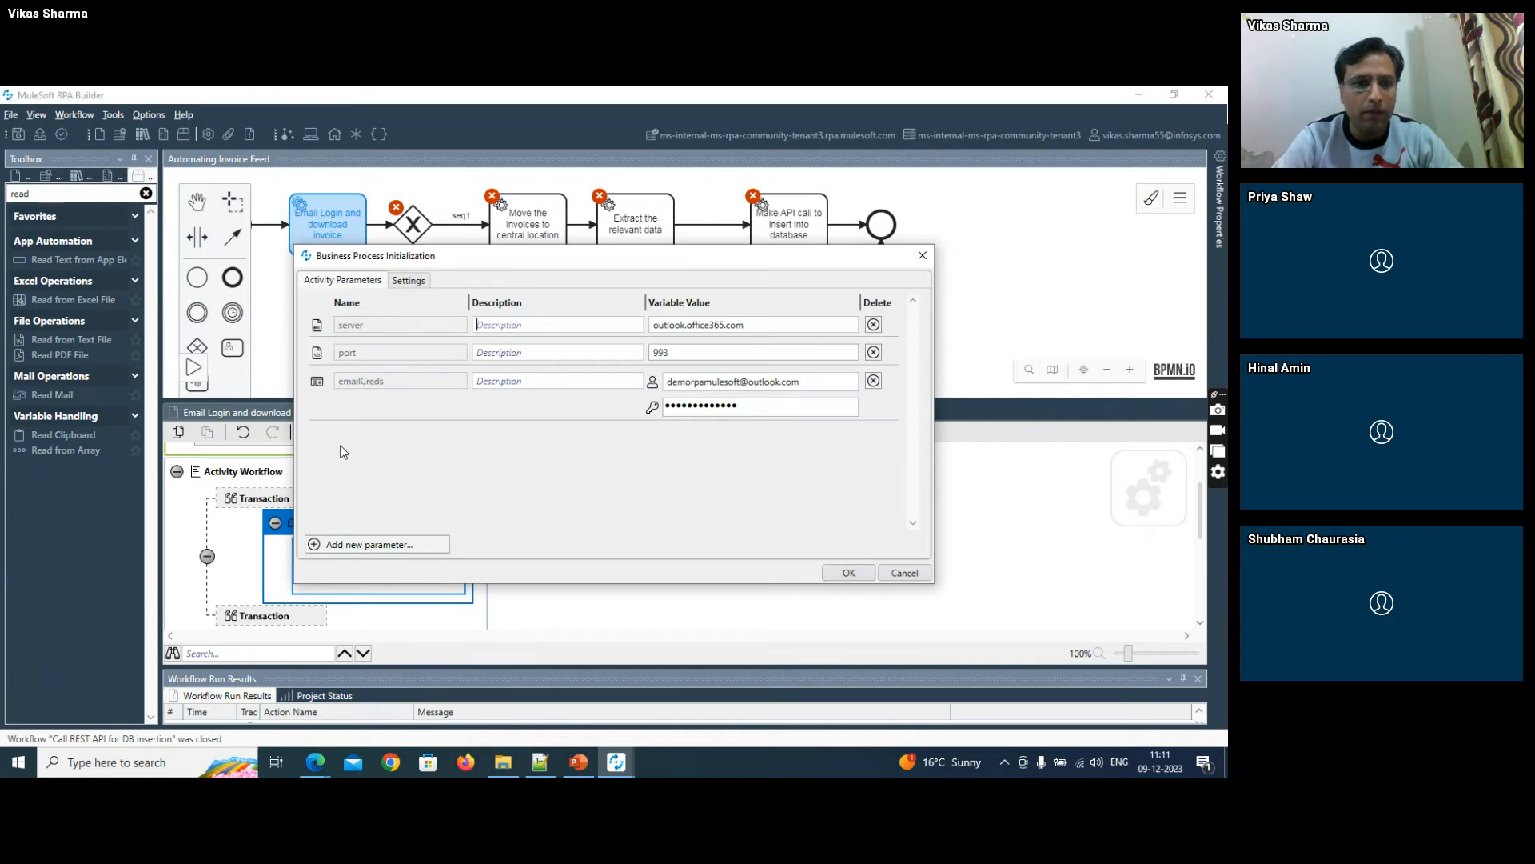
click(347, 545)
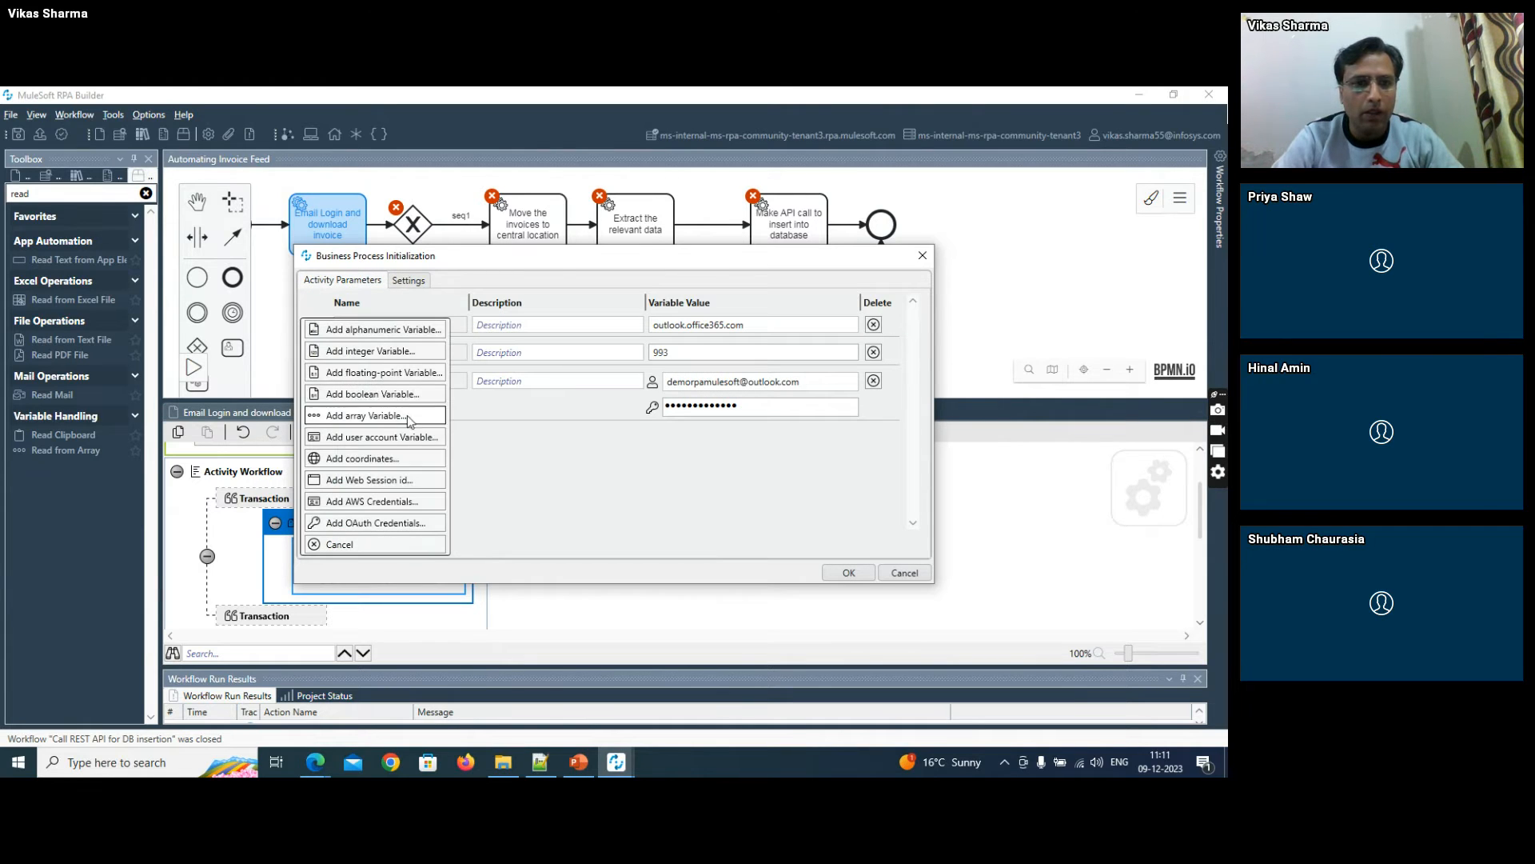
click(369, 356)
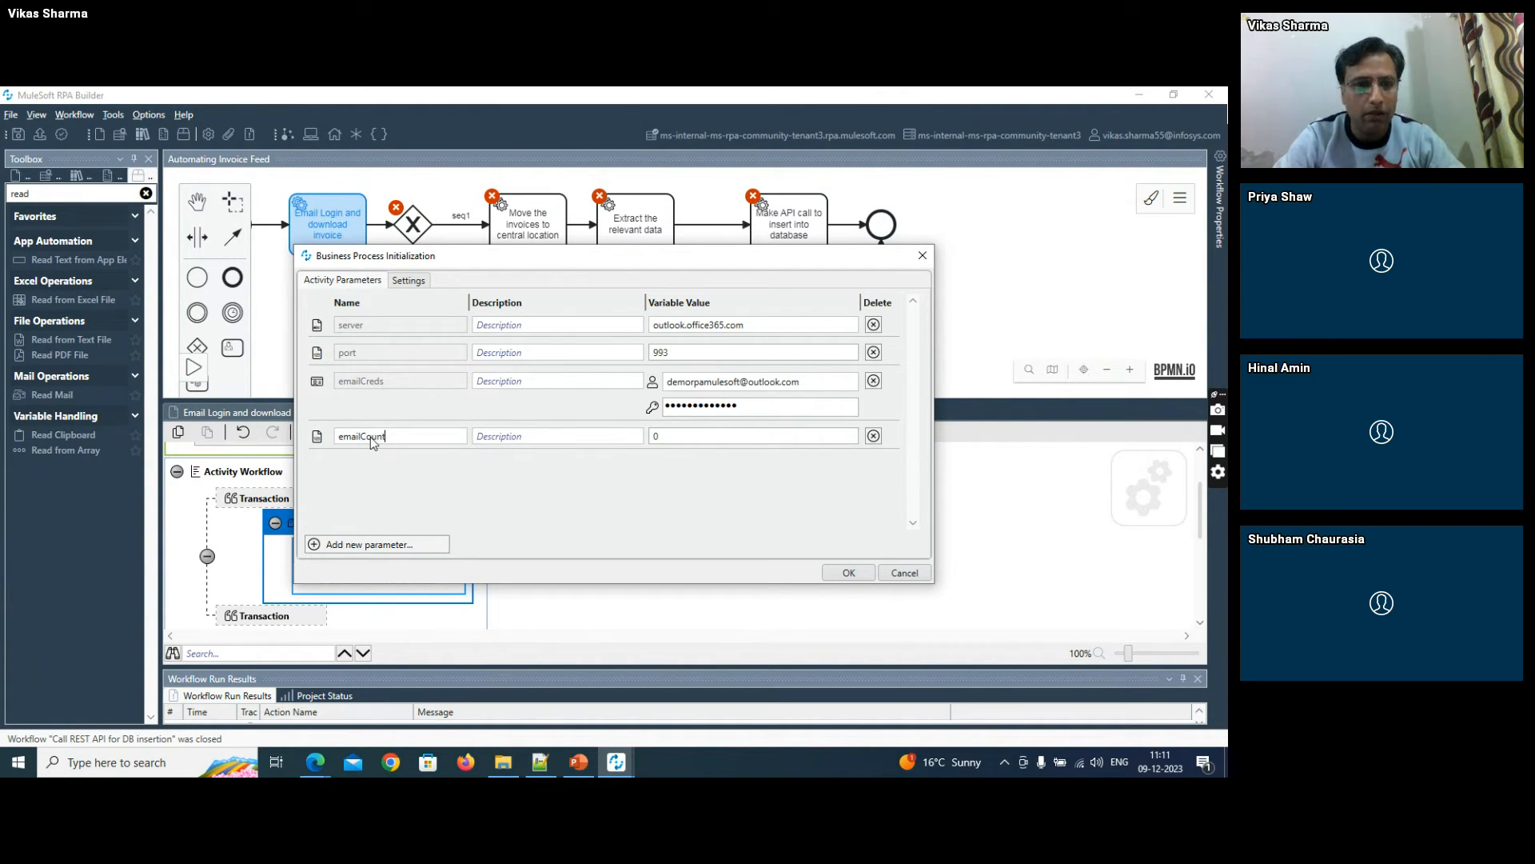
click(846, 573)
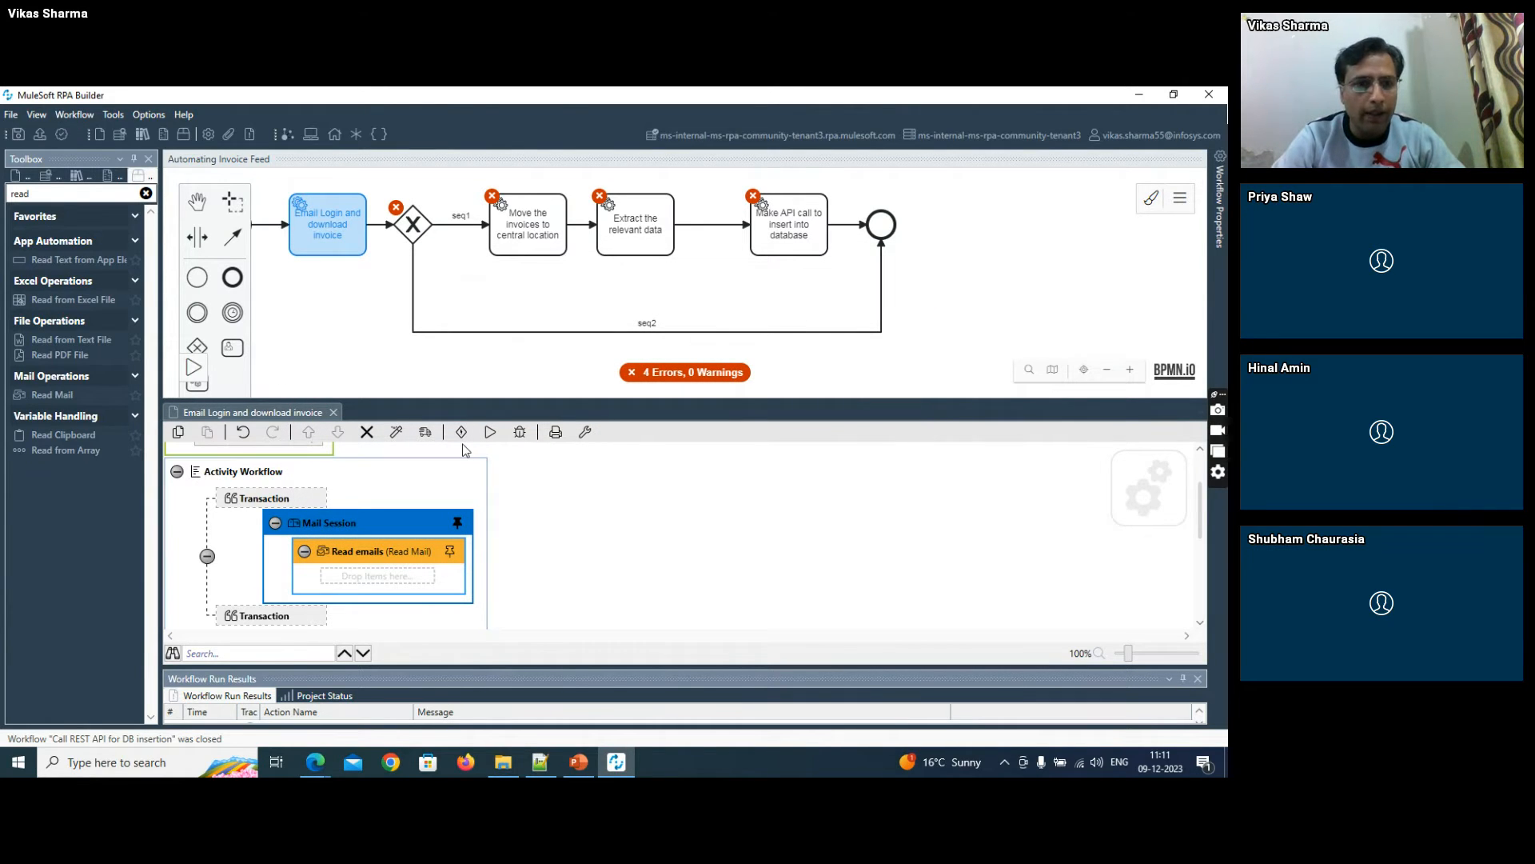
- Add emailCount to the activity parameters used in the "Email Login and download invoice" workflow, and save it
scroll(1203, 473, up, 2)
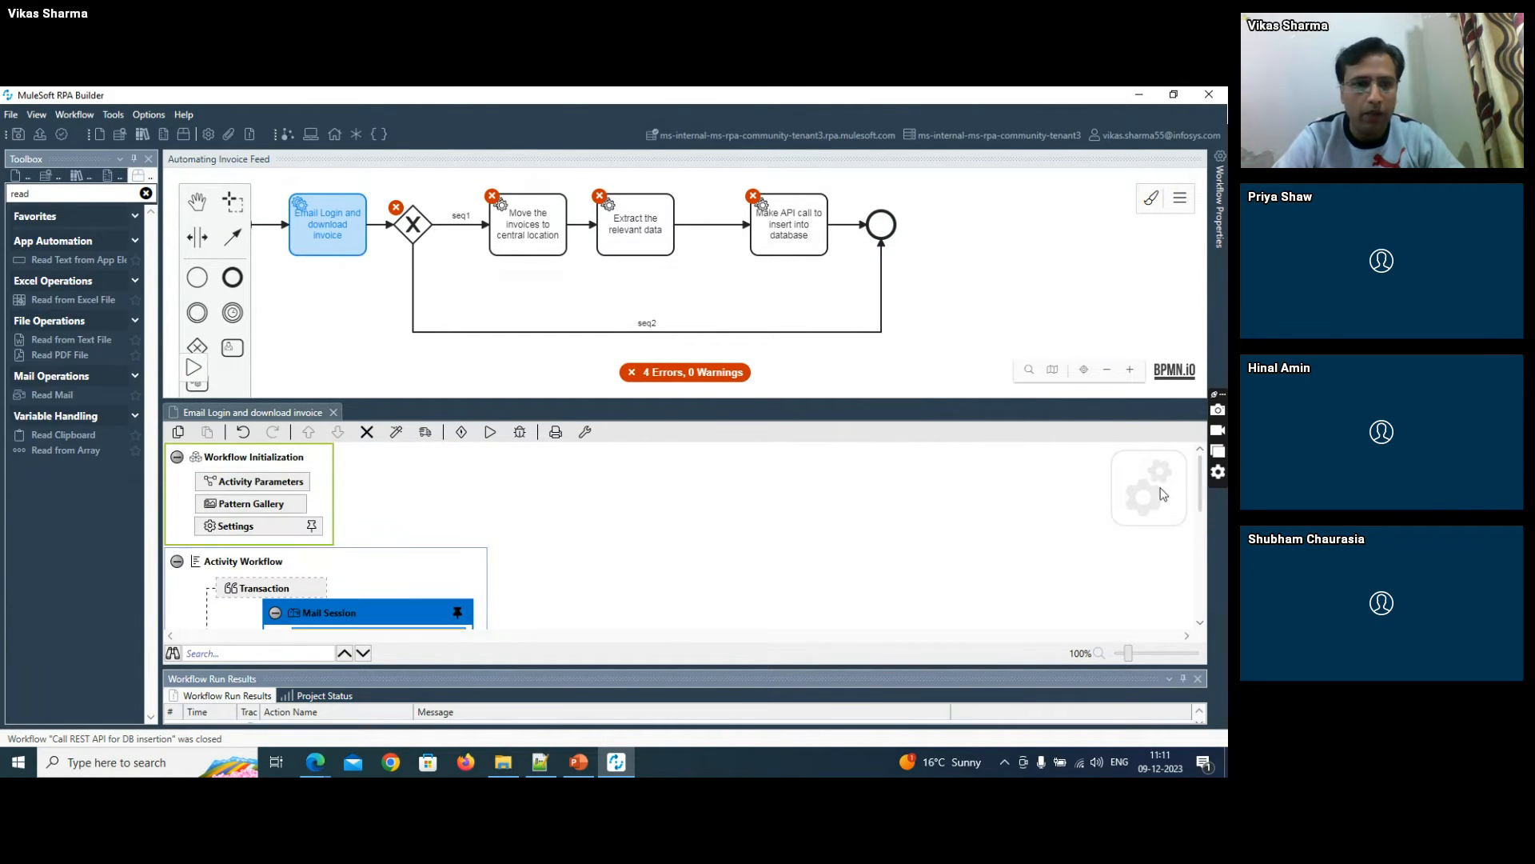
double_click(271, 483)
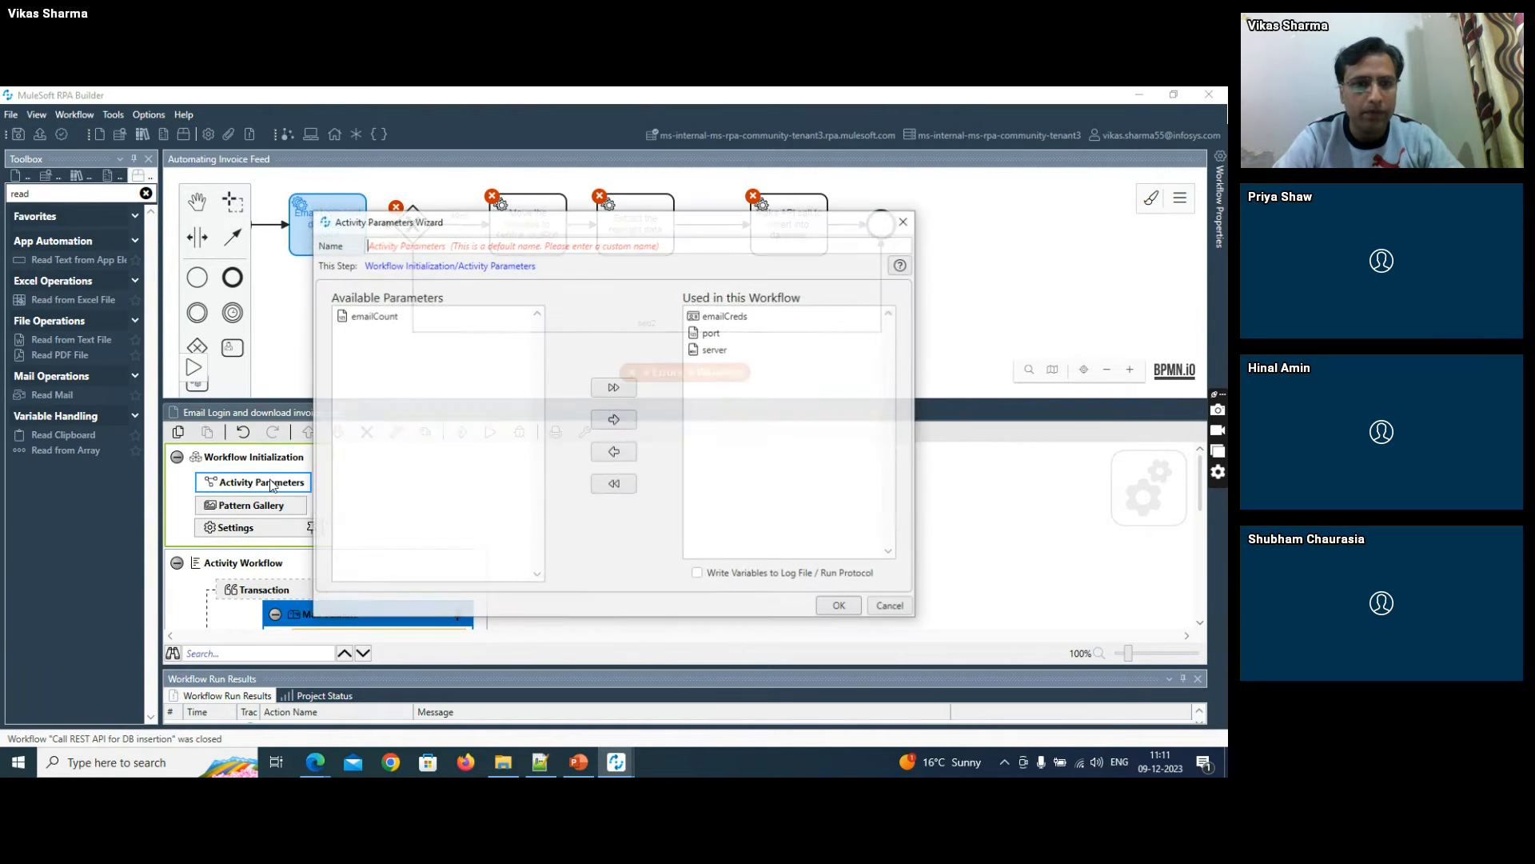
double_click(368, 317)
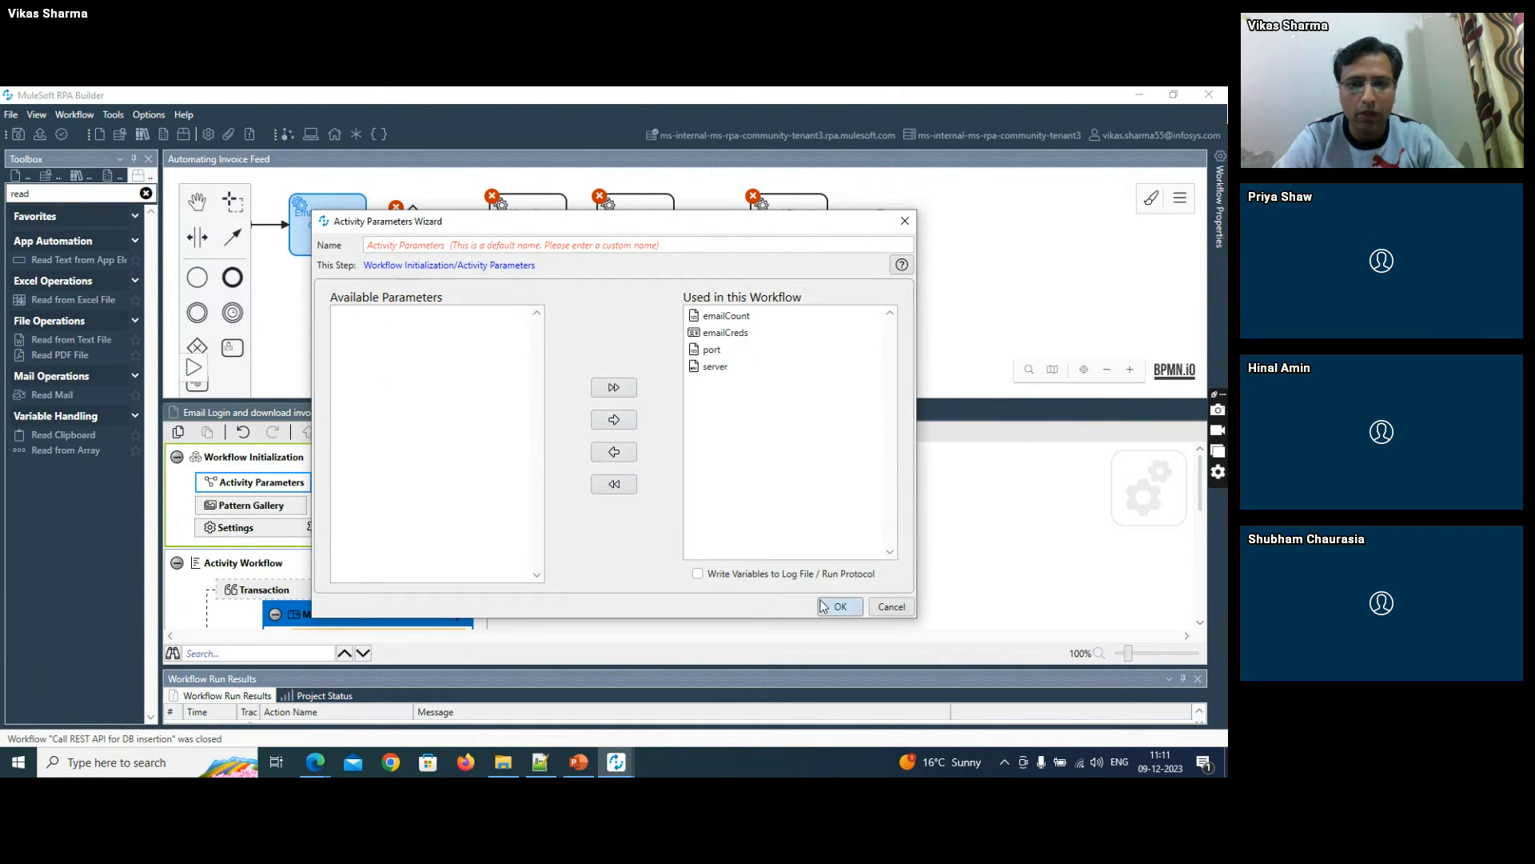
click(828, 605)
click(16, 132)
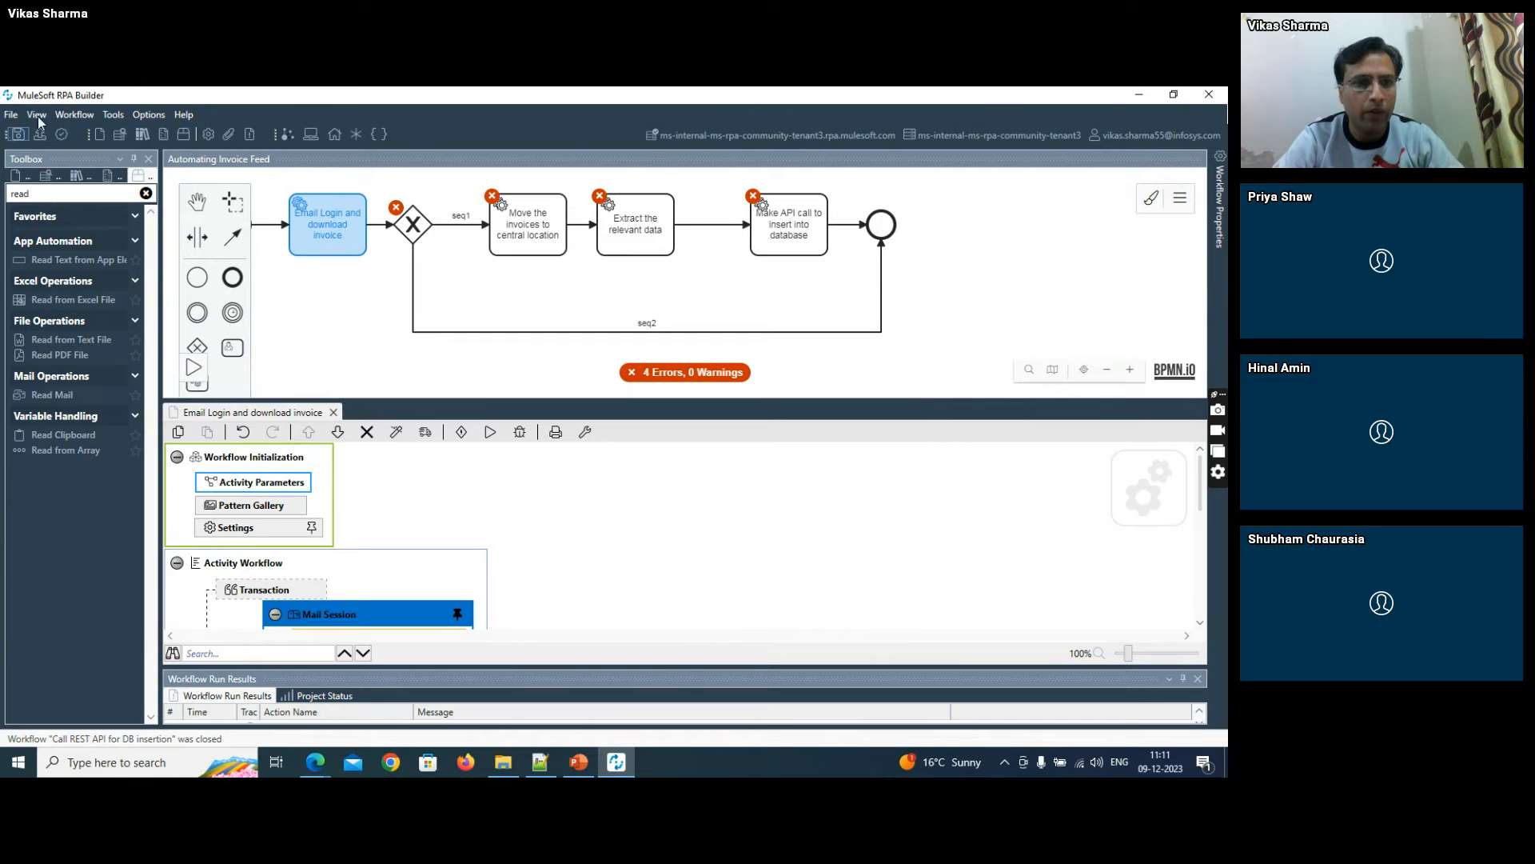
- Find the Set Variable action by filtering the toolbox for "varia" and add it directly below the Mail Session
drag(1202, 468, 1202, 511)
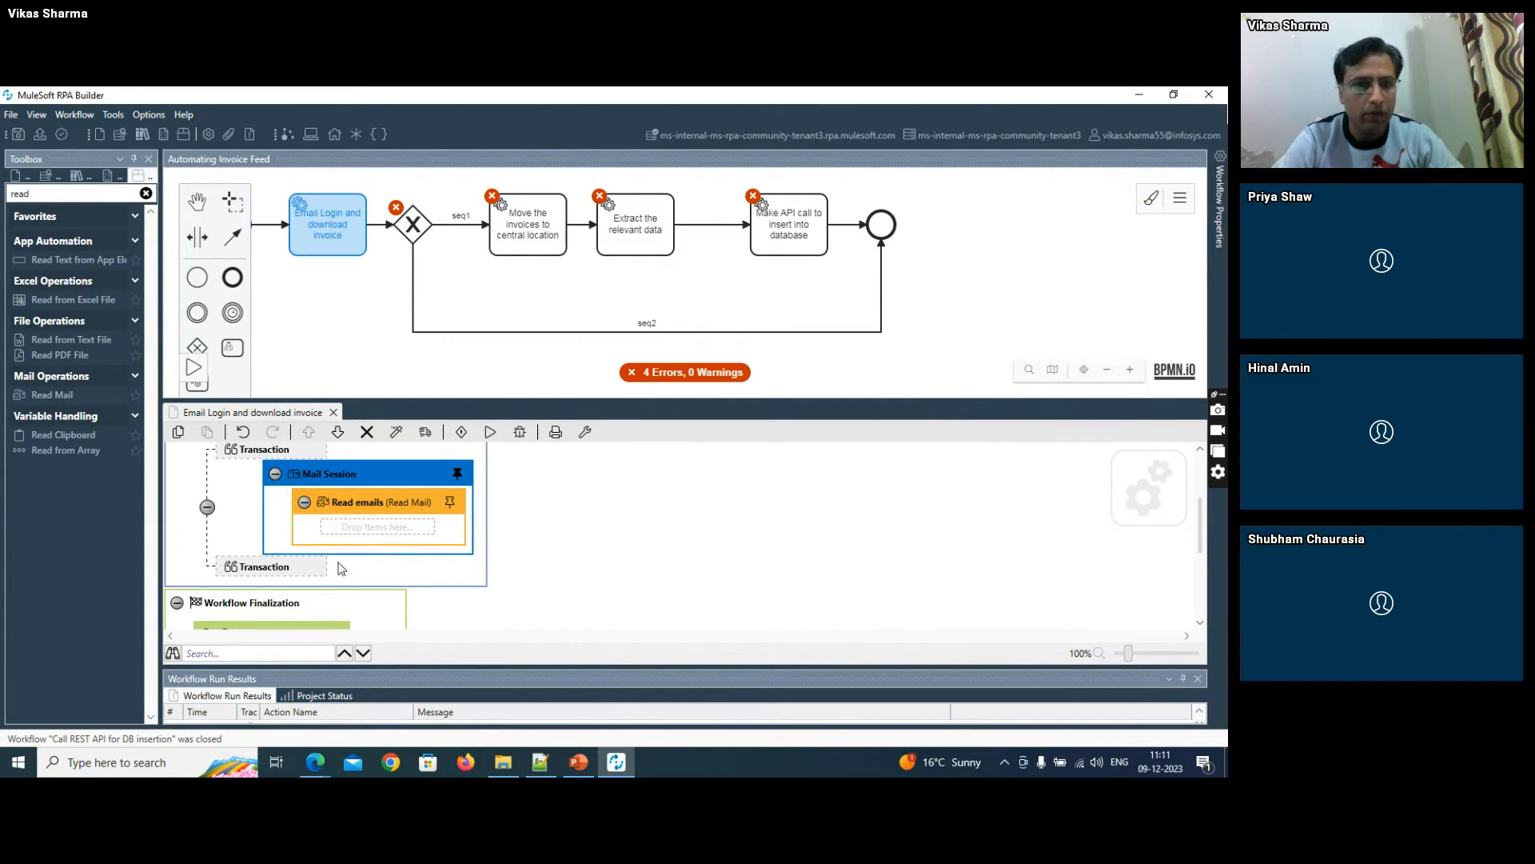
double_click(62, 194)
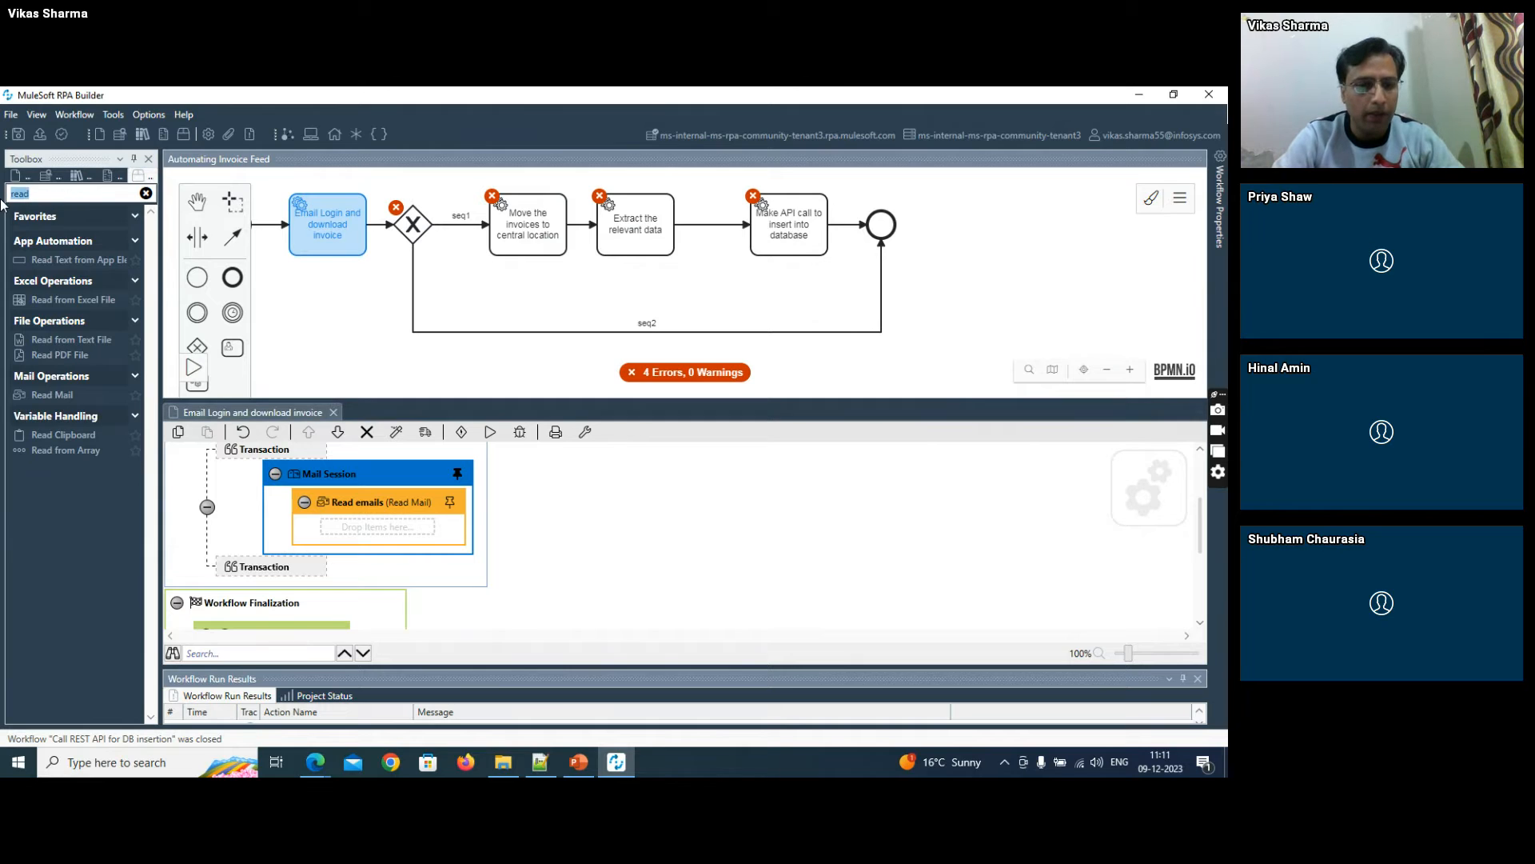
text(varia)
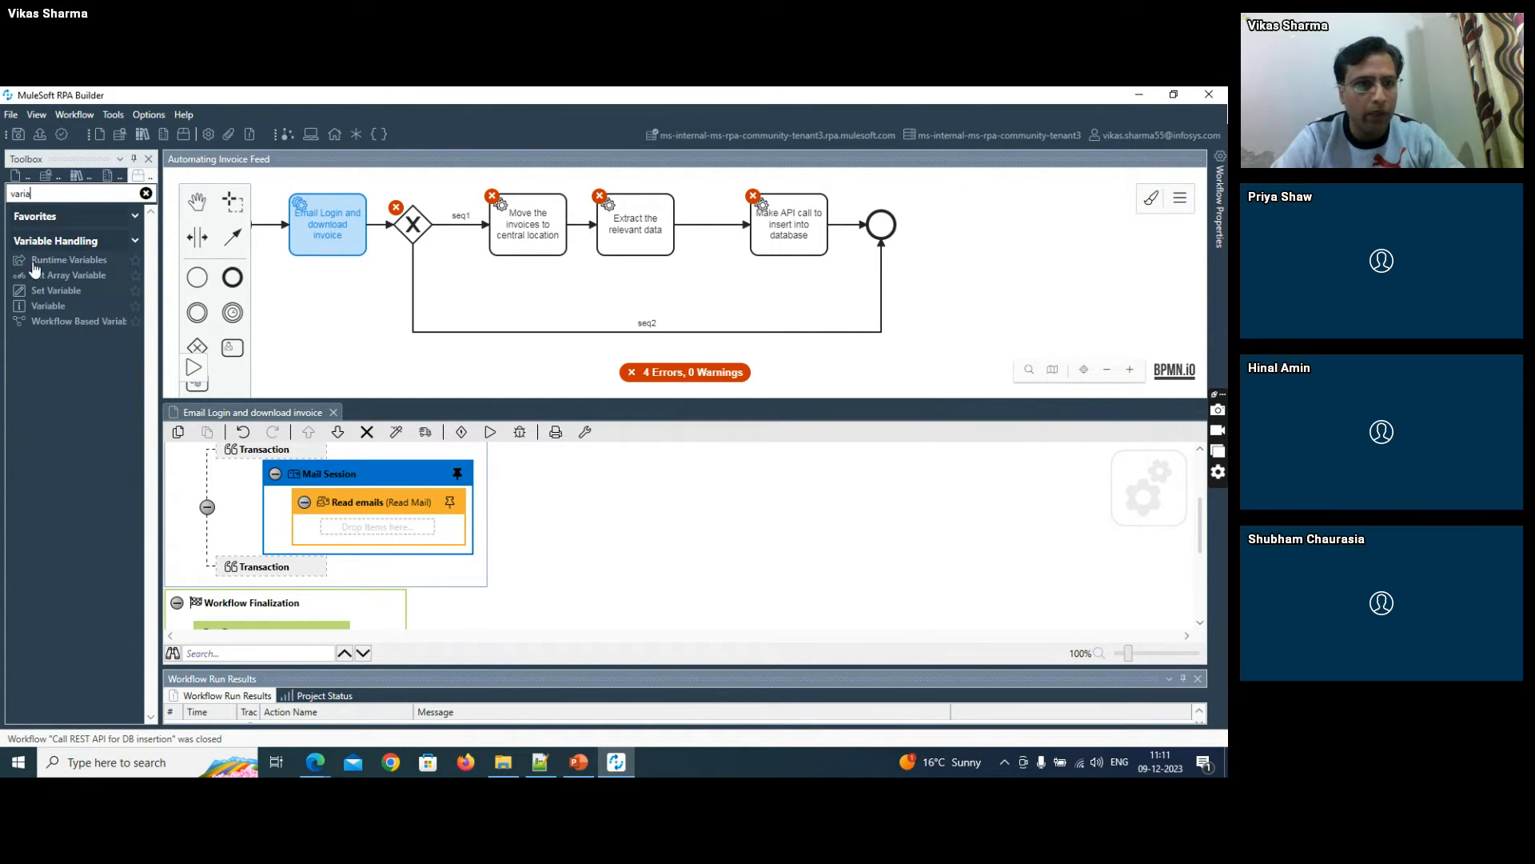
drag(48, 291, 354, 564)
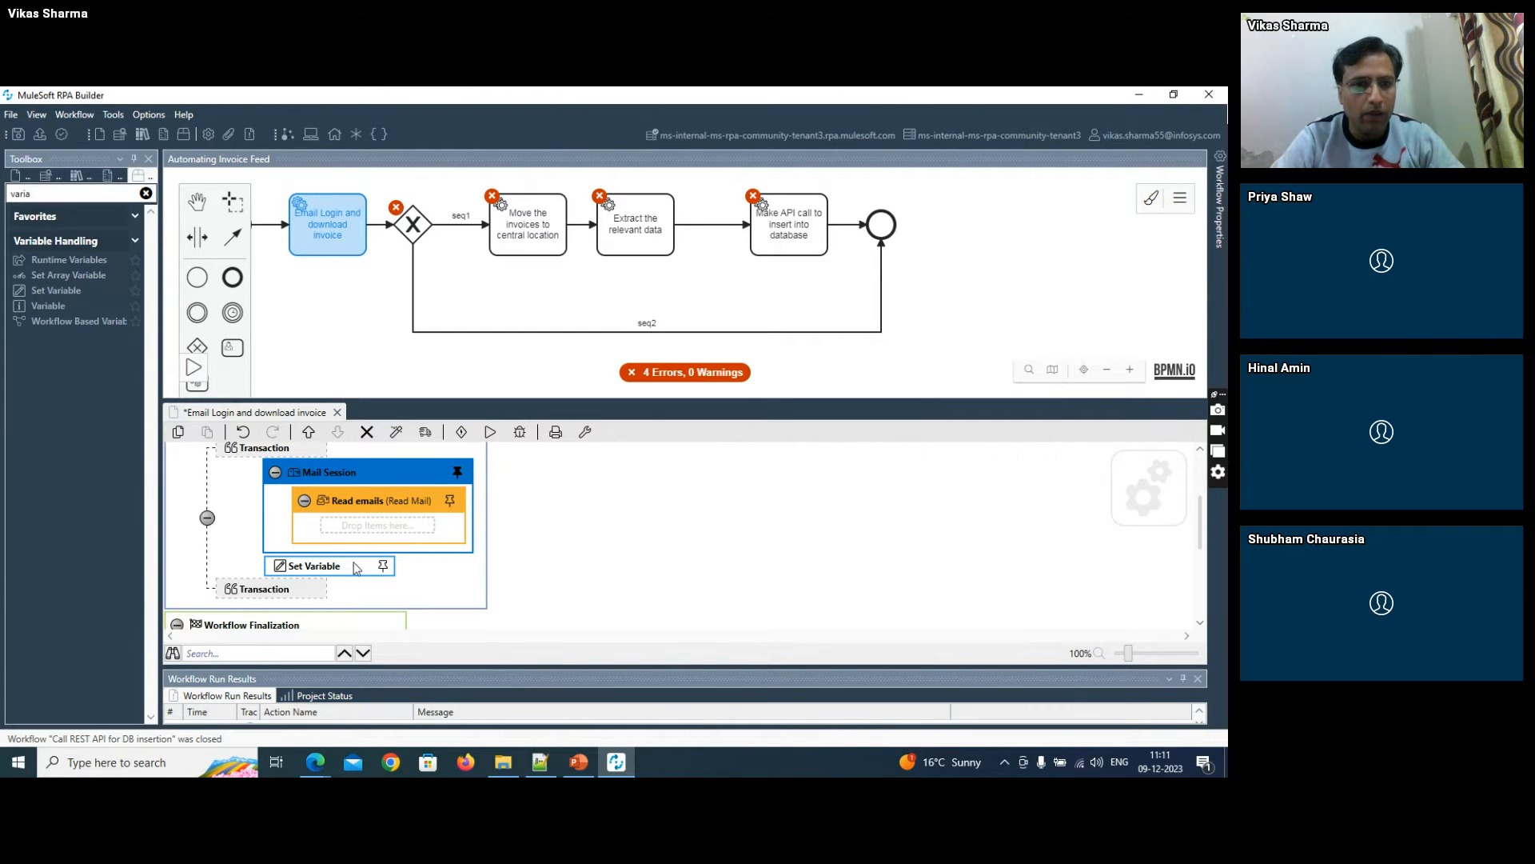
- Map the Set Variable action's variable to Activity Parameters.emailCount with Read emails.MailCount as the new value, and save the workflow
click(383, 566)
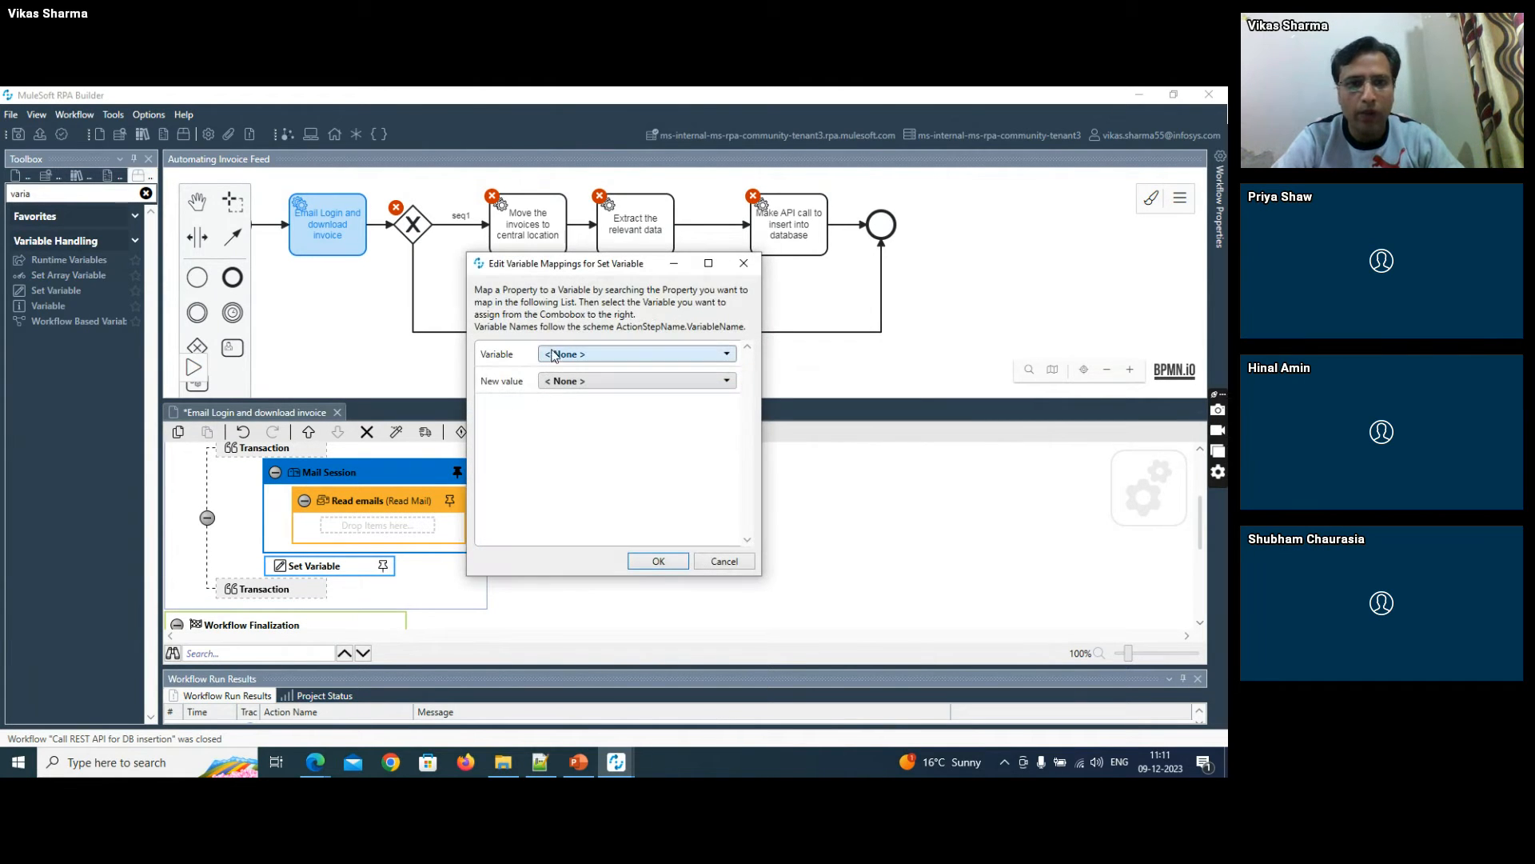
click(559, 354)
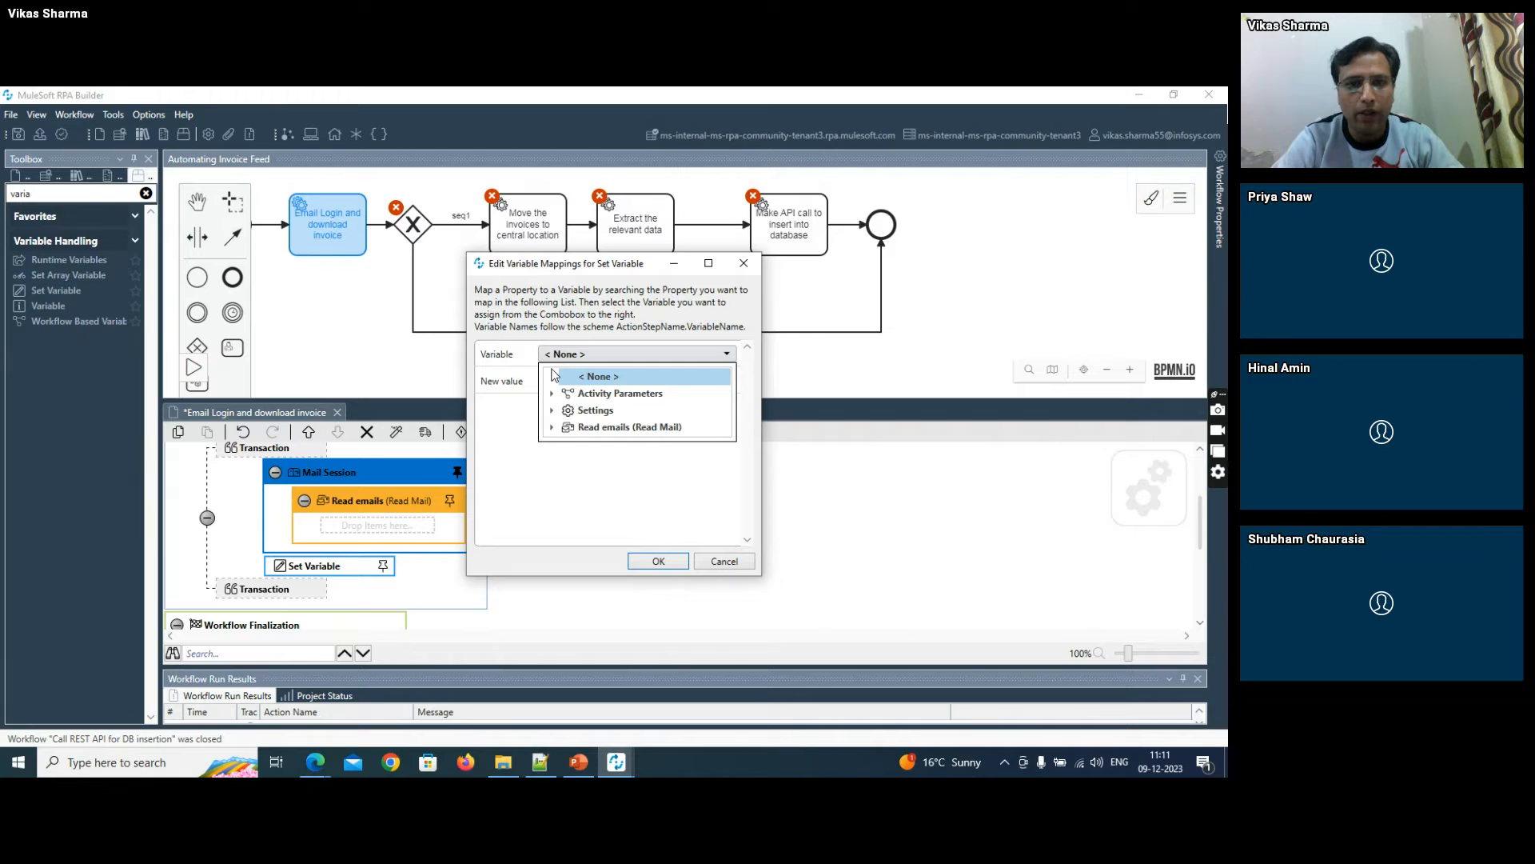
click(552, 411)
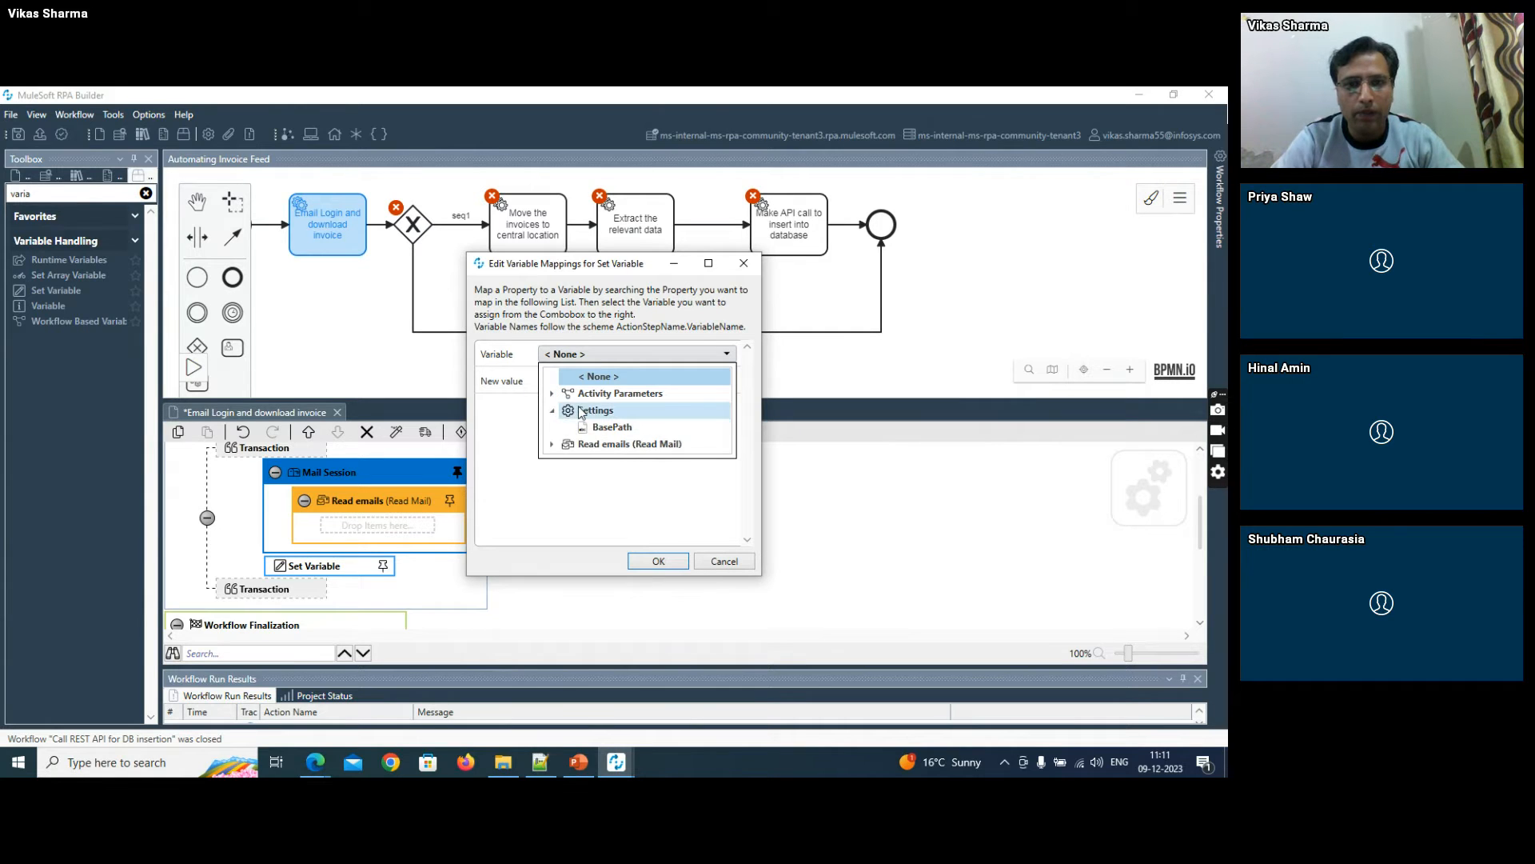
click(552, 394)
click(609, 444)
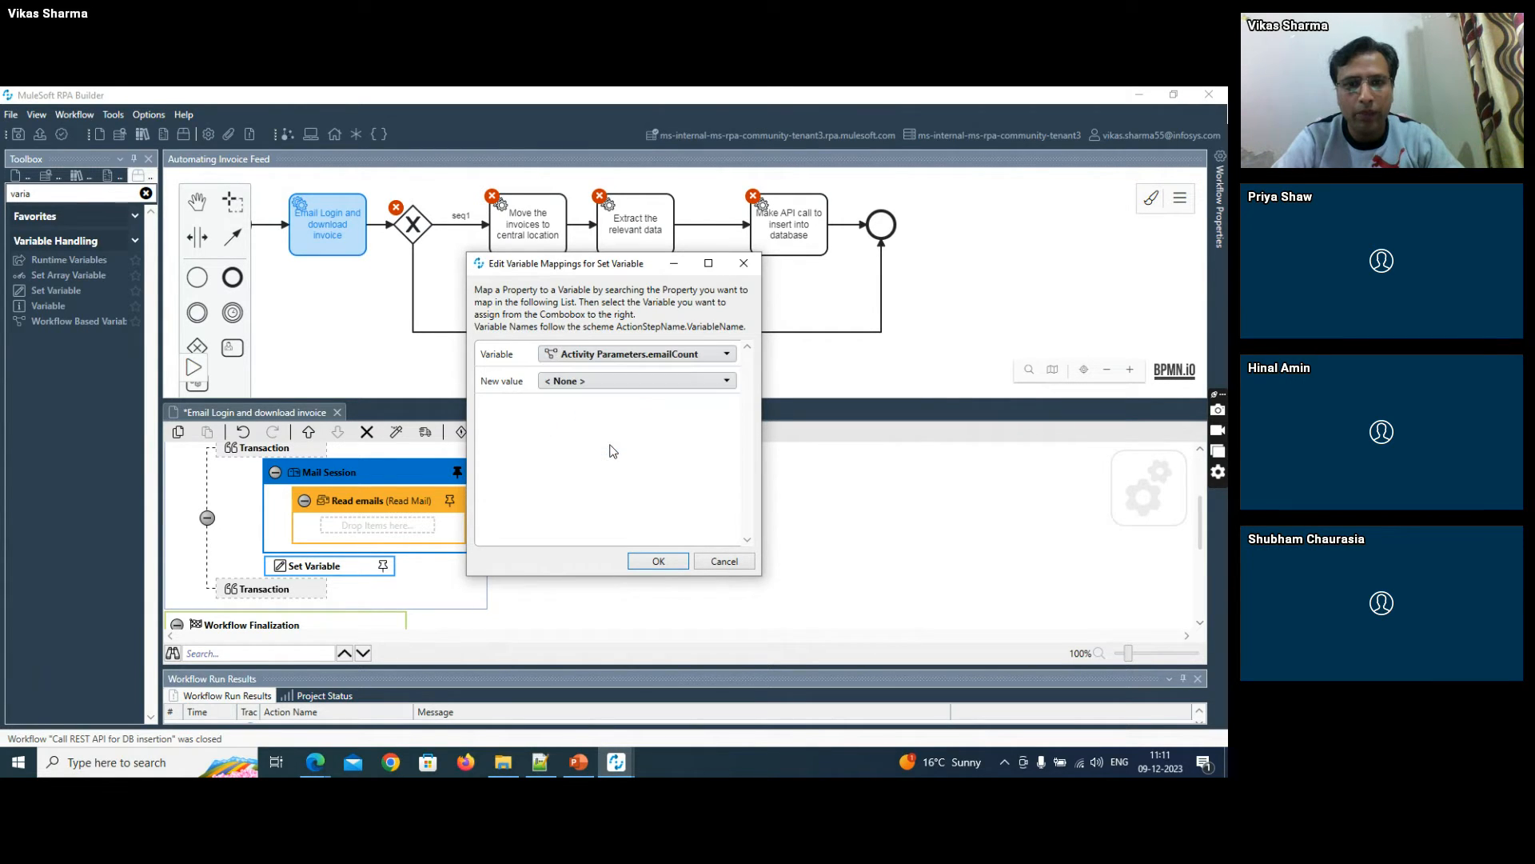
click(564, 381)
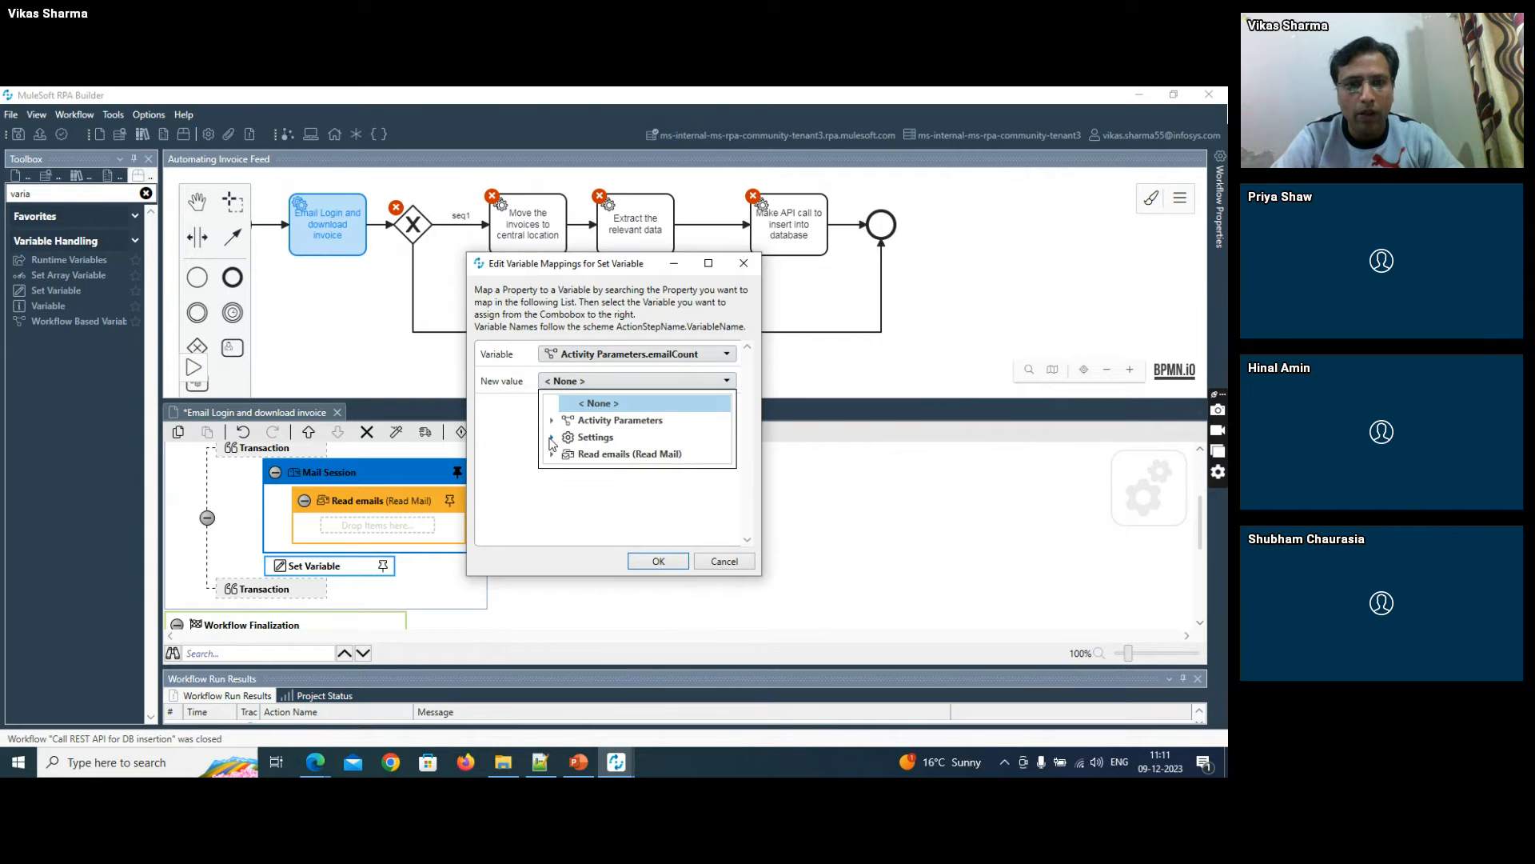
click(553, 453)
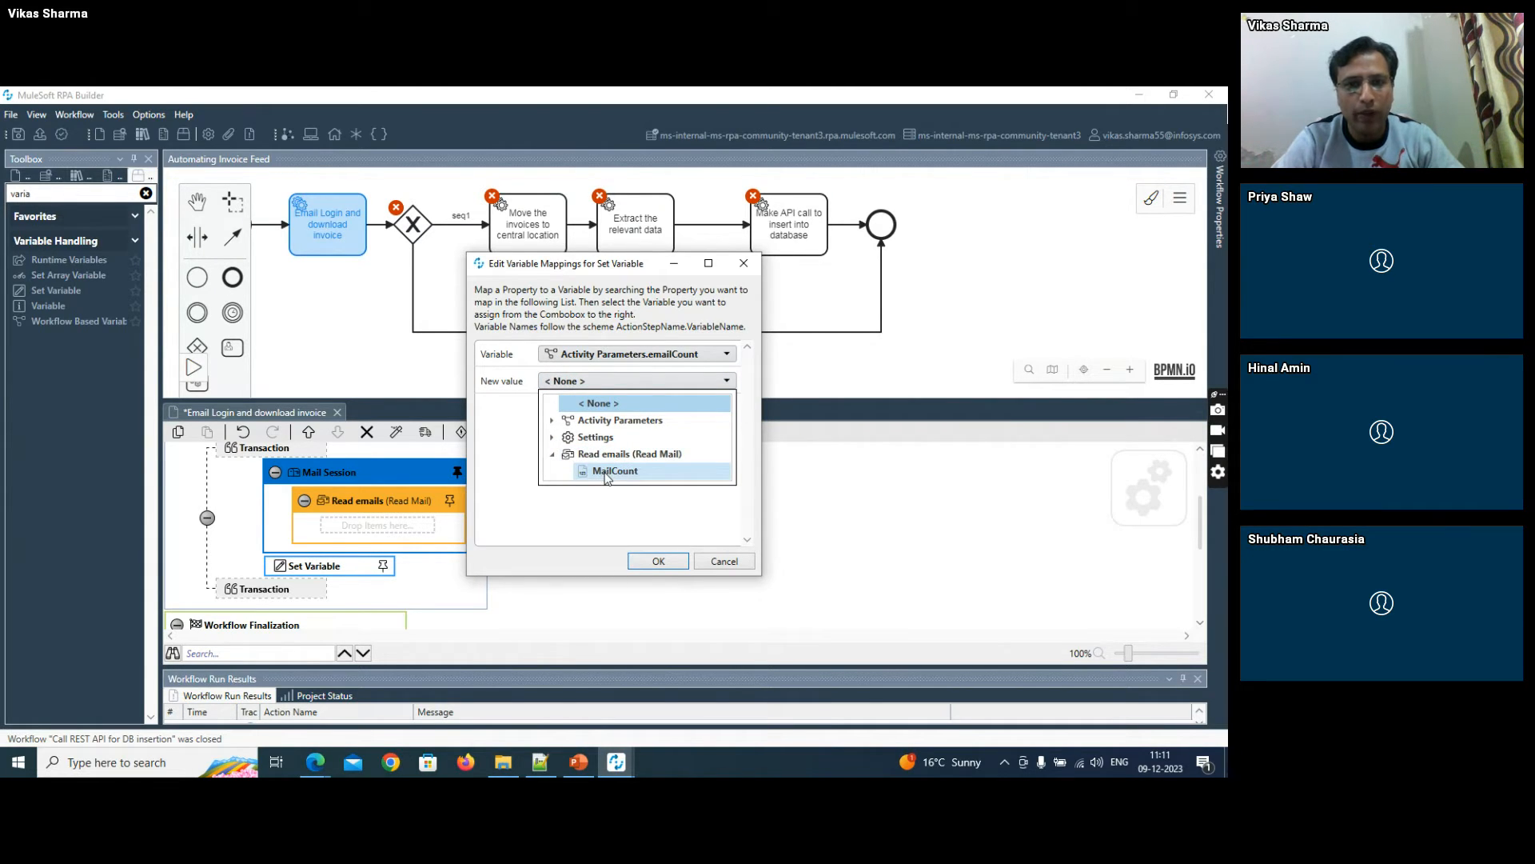
click(606, 474)
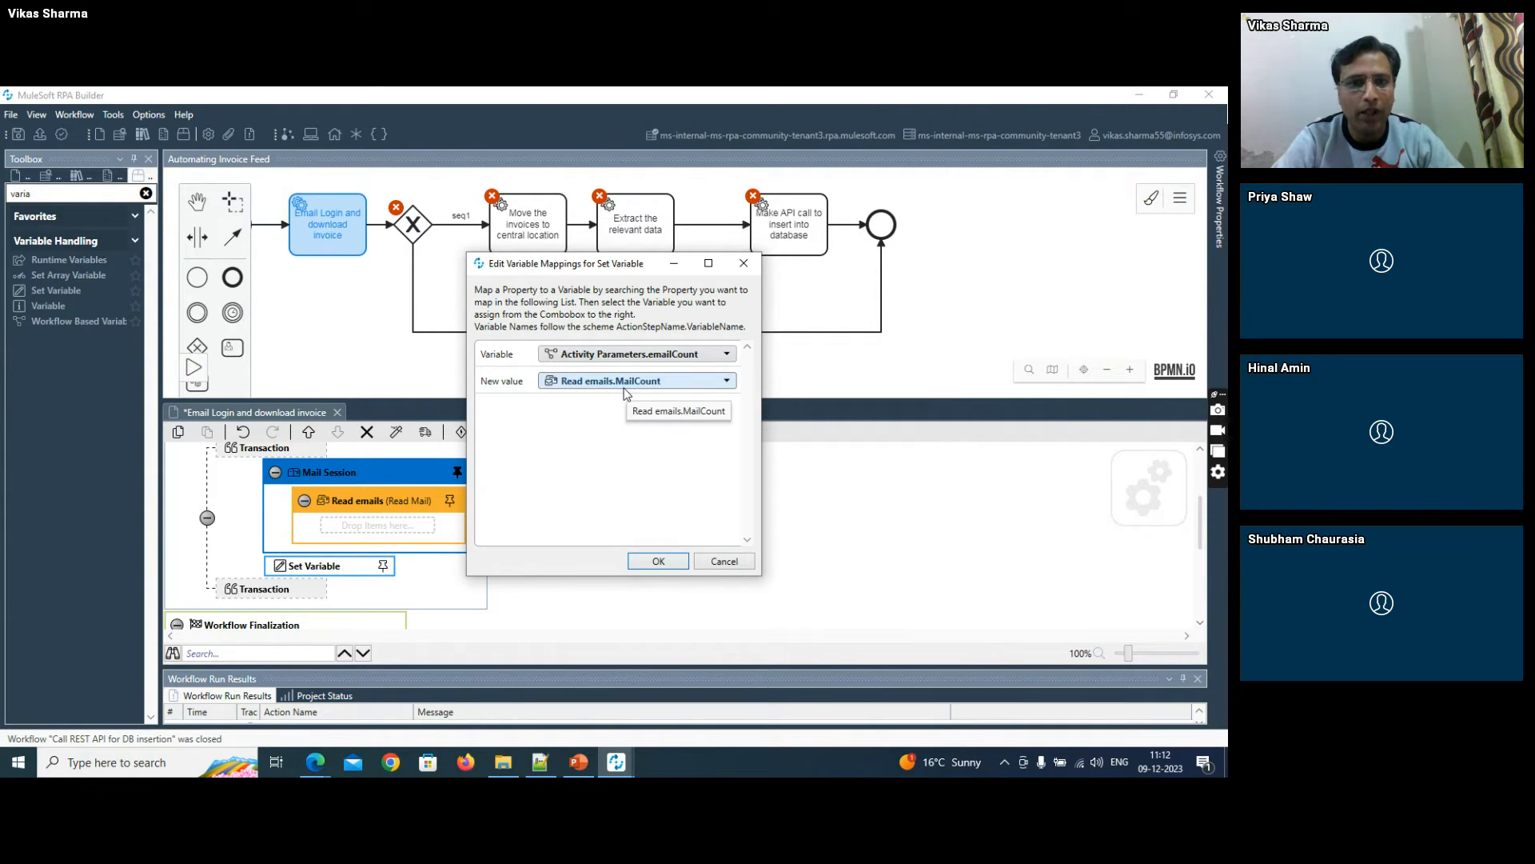
click(657, 560)
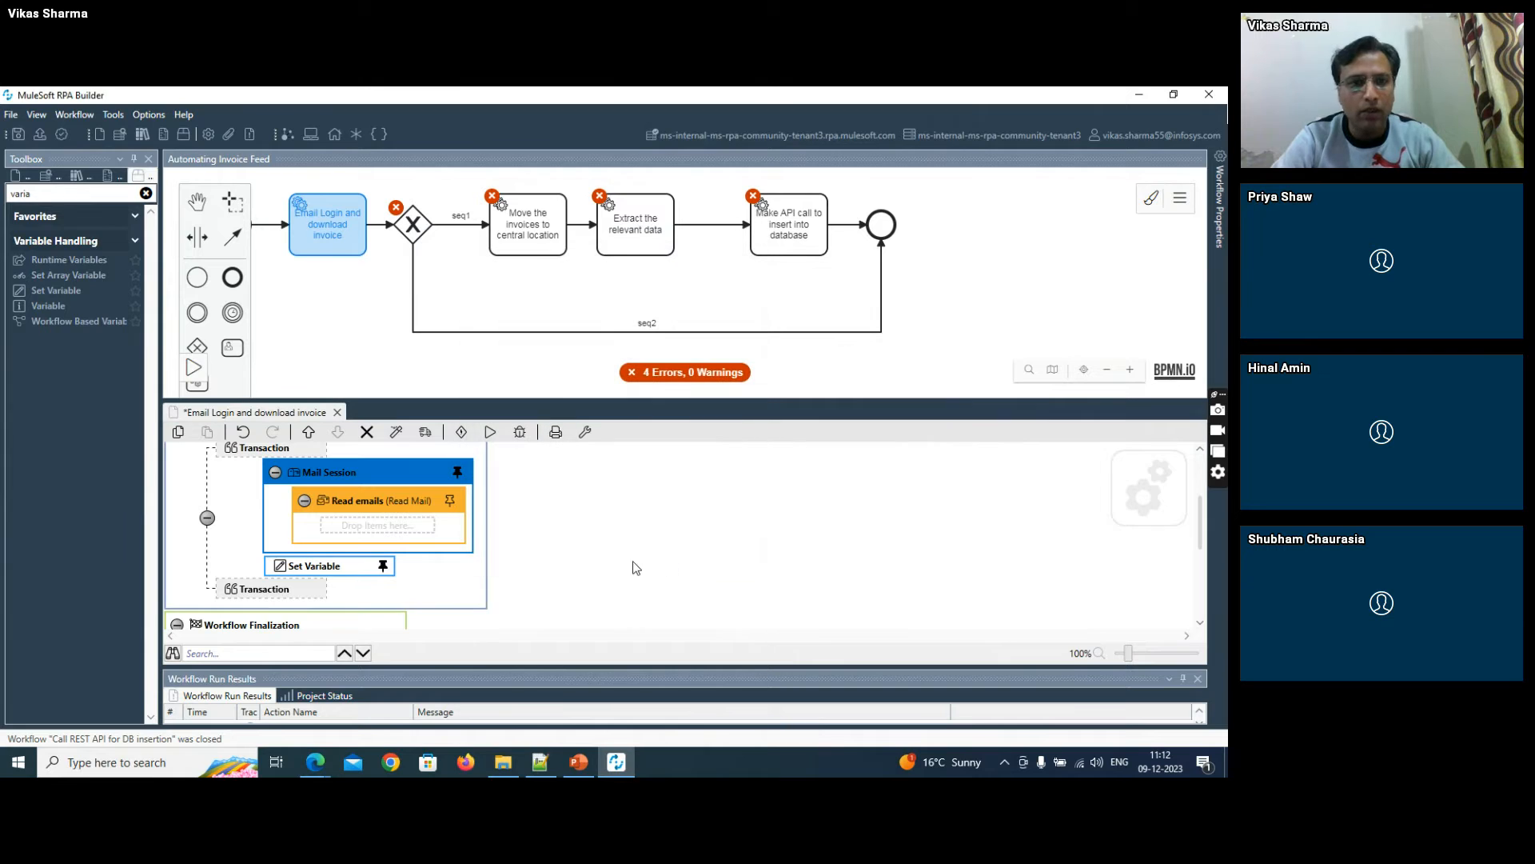
click(17, 134)
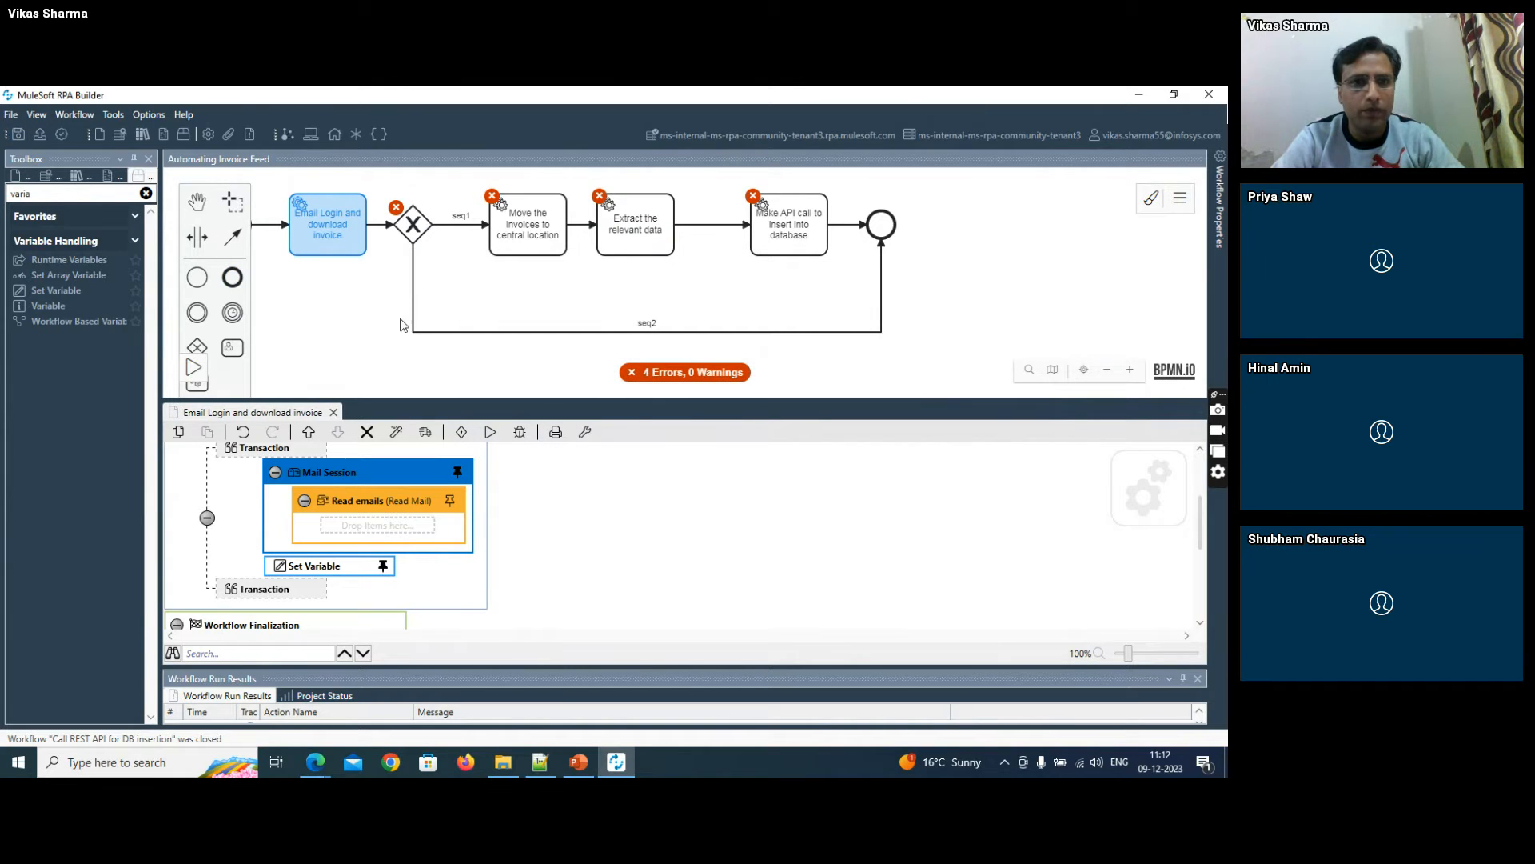
- Open the exclusive gateway that follows the "Email Login and download invoice" task for editing
double_click(423, 229)
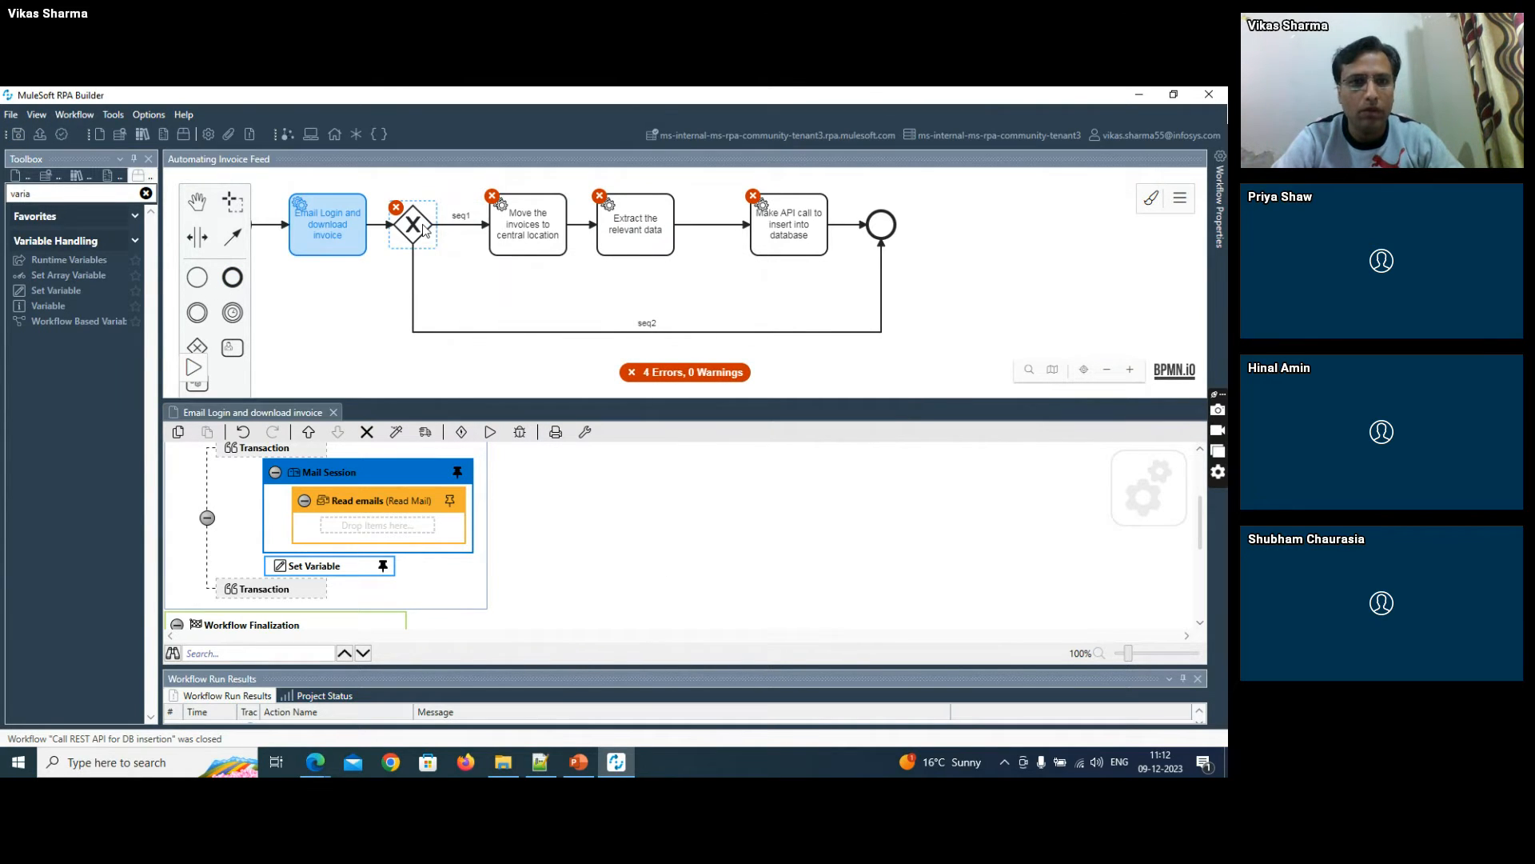
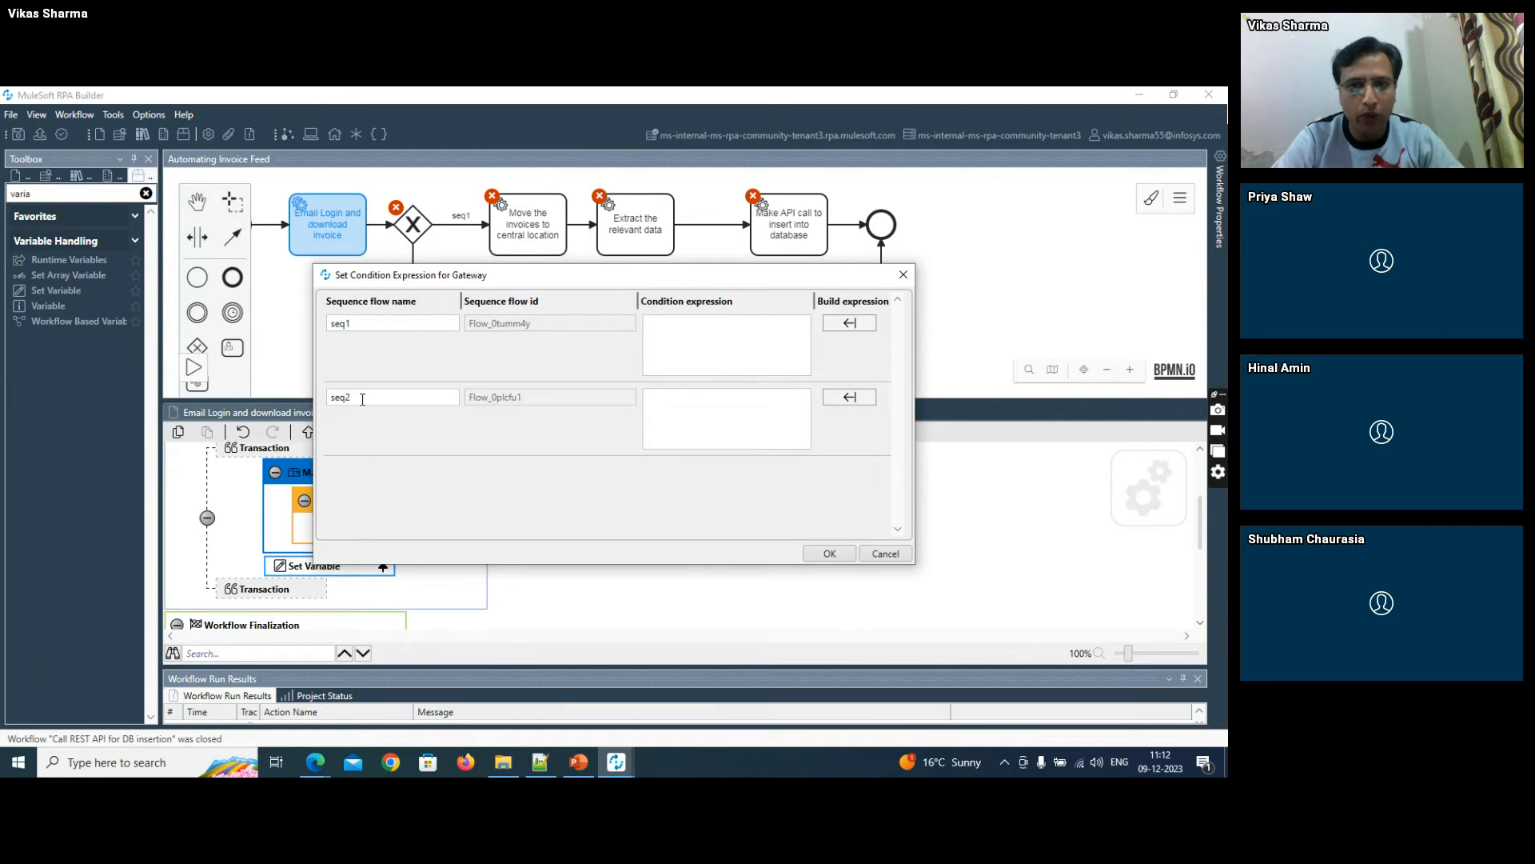
- Build the seq1 condition expression as Not (emailCount equal to 0), using the emailCount activity parameter, and accept it
click(852, 327)
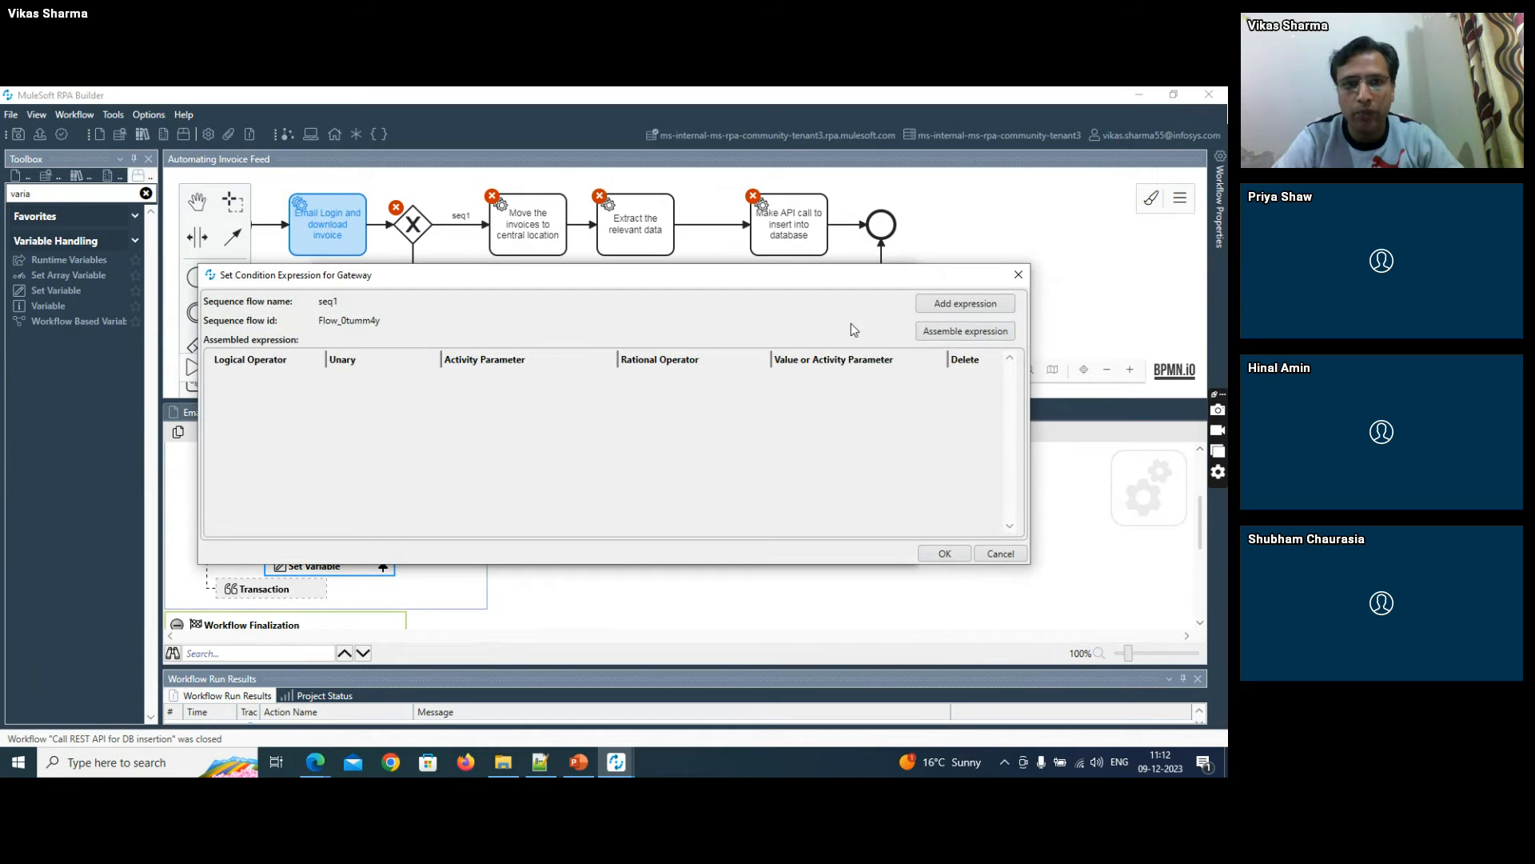
click(924, 304)
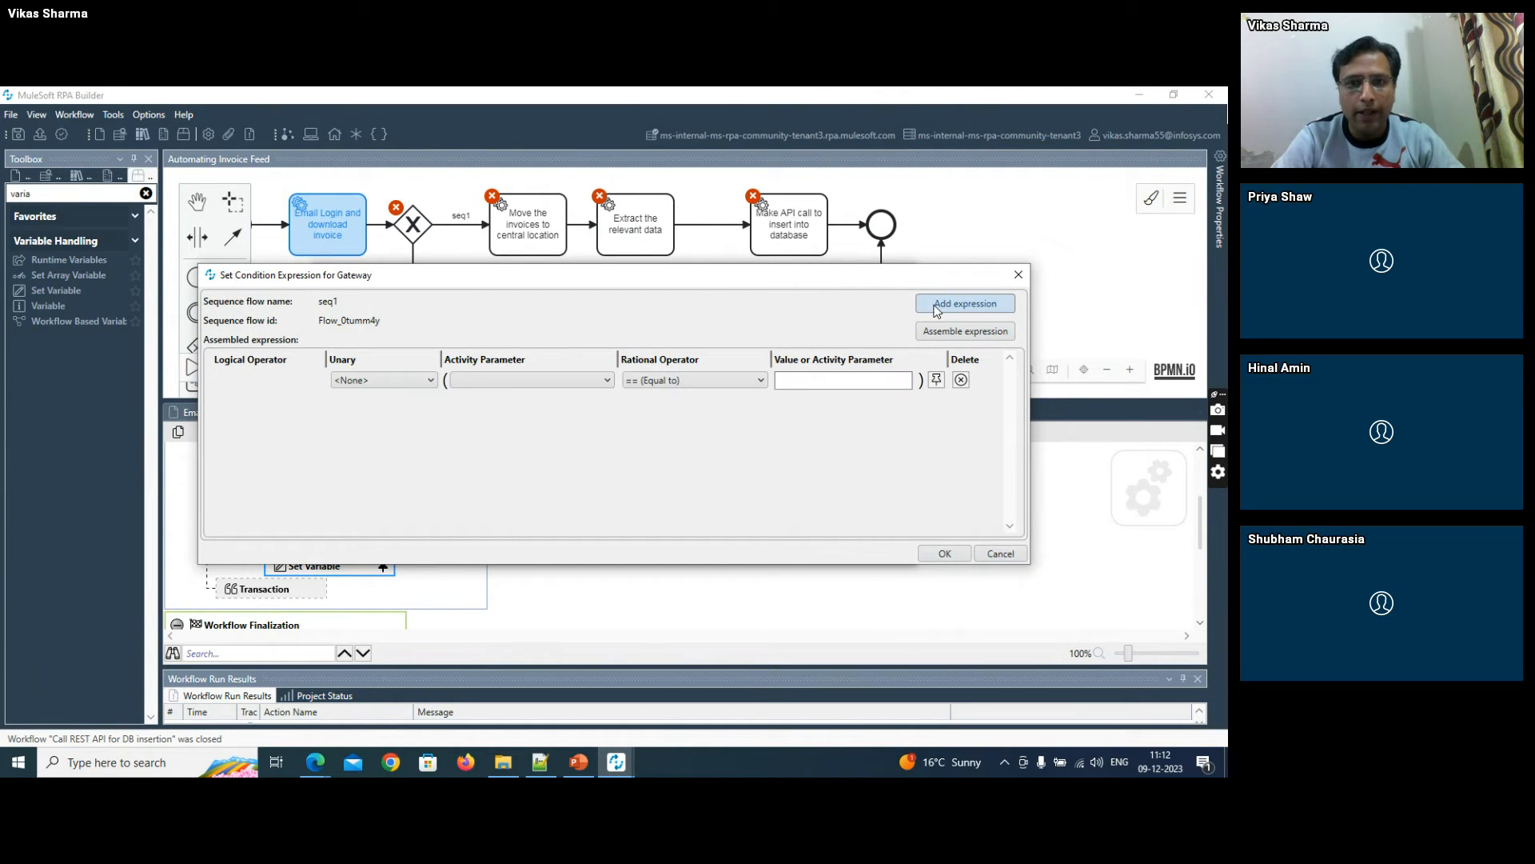
click(373, 376)
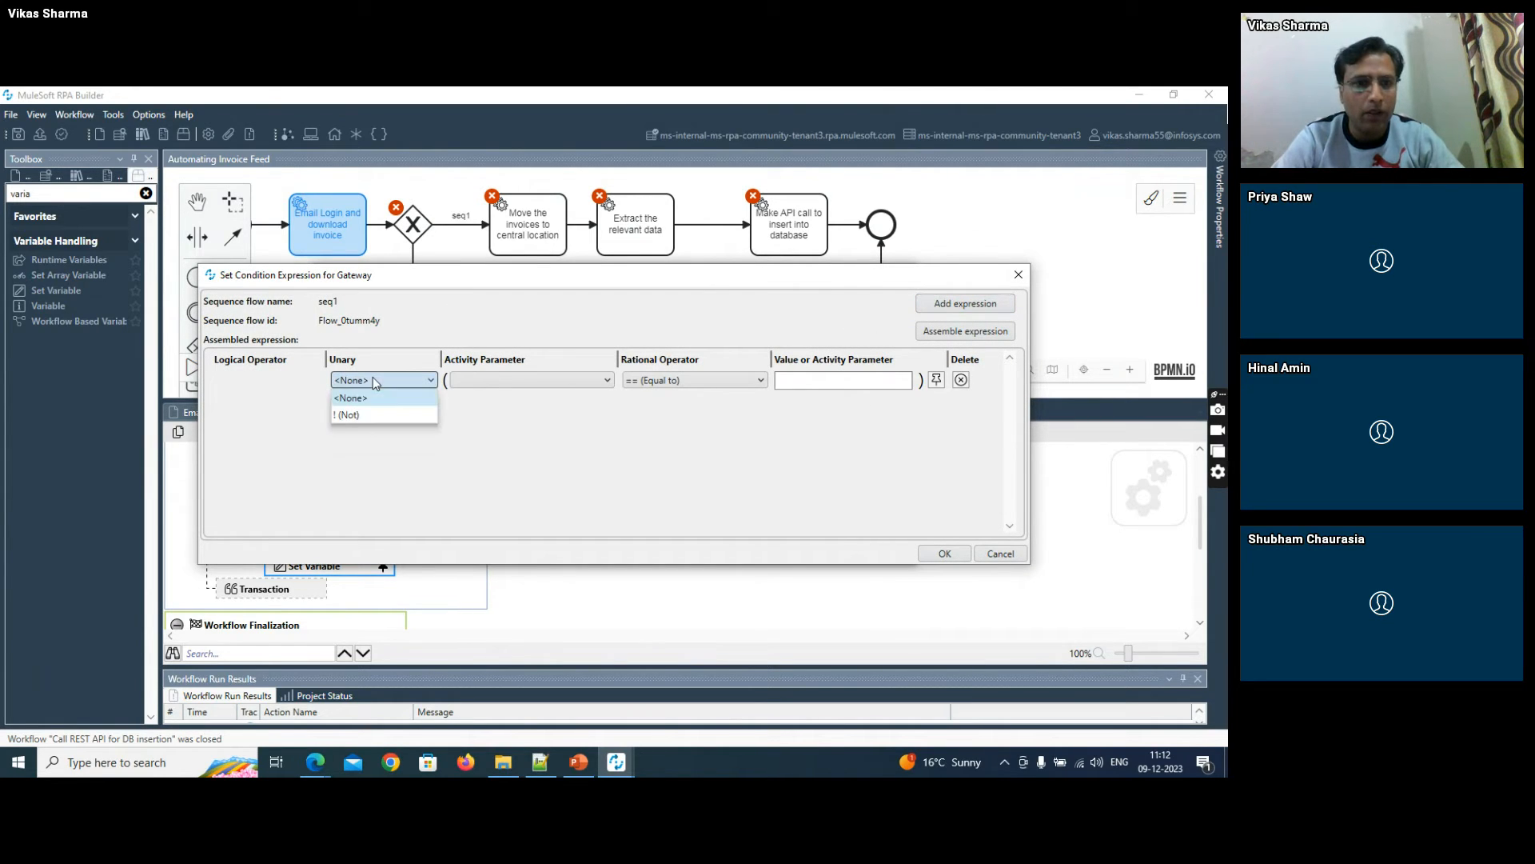
click(360, 391)
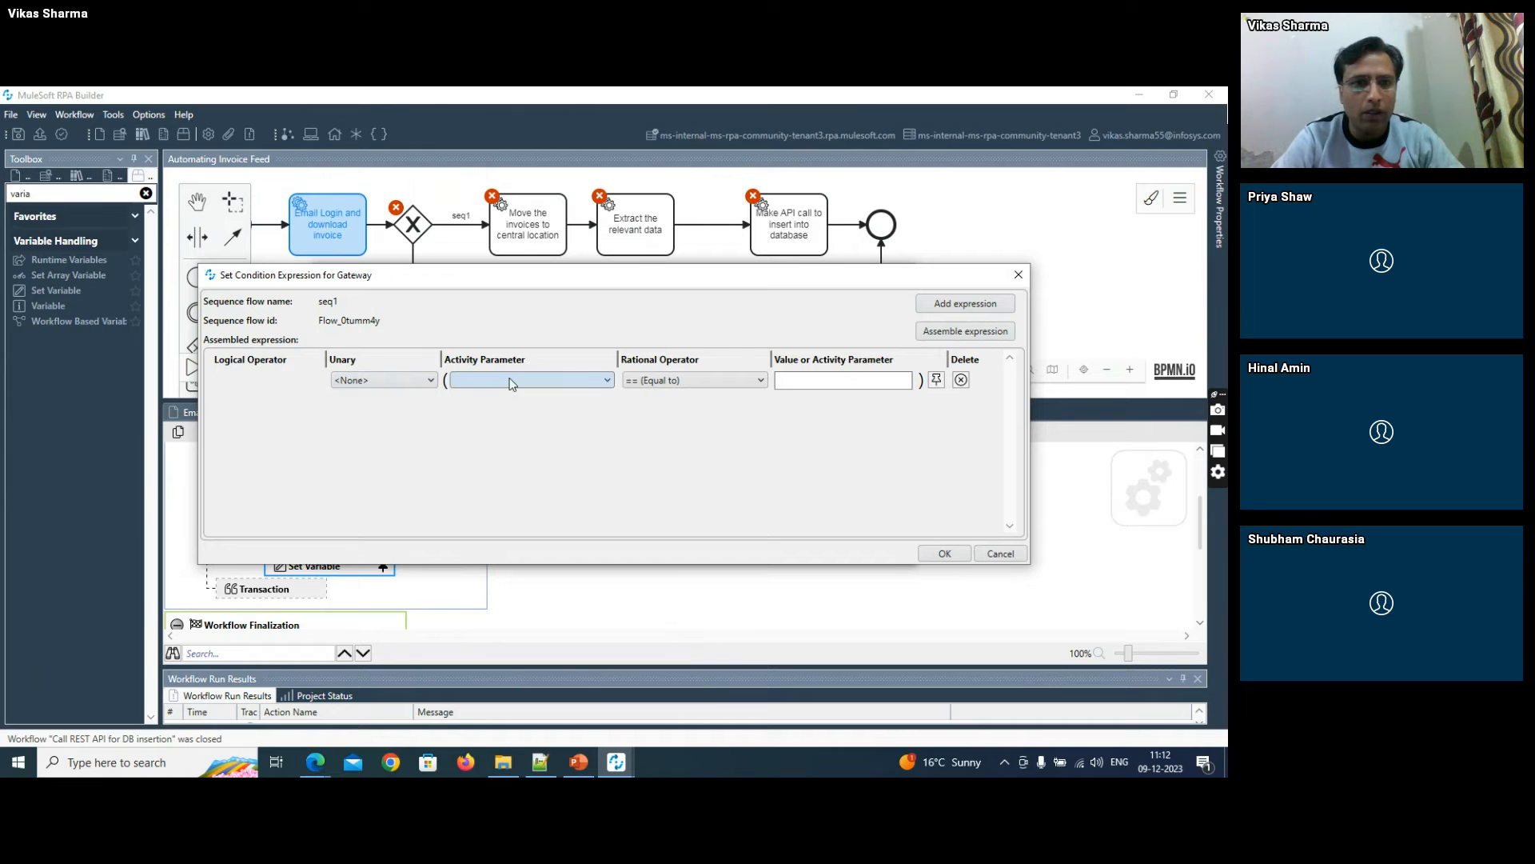
click(371, 381)
click(368, 414)
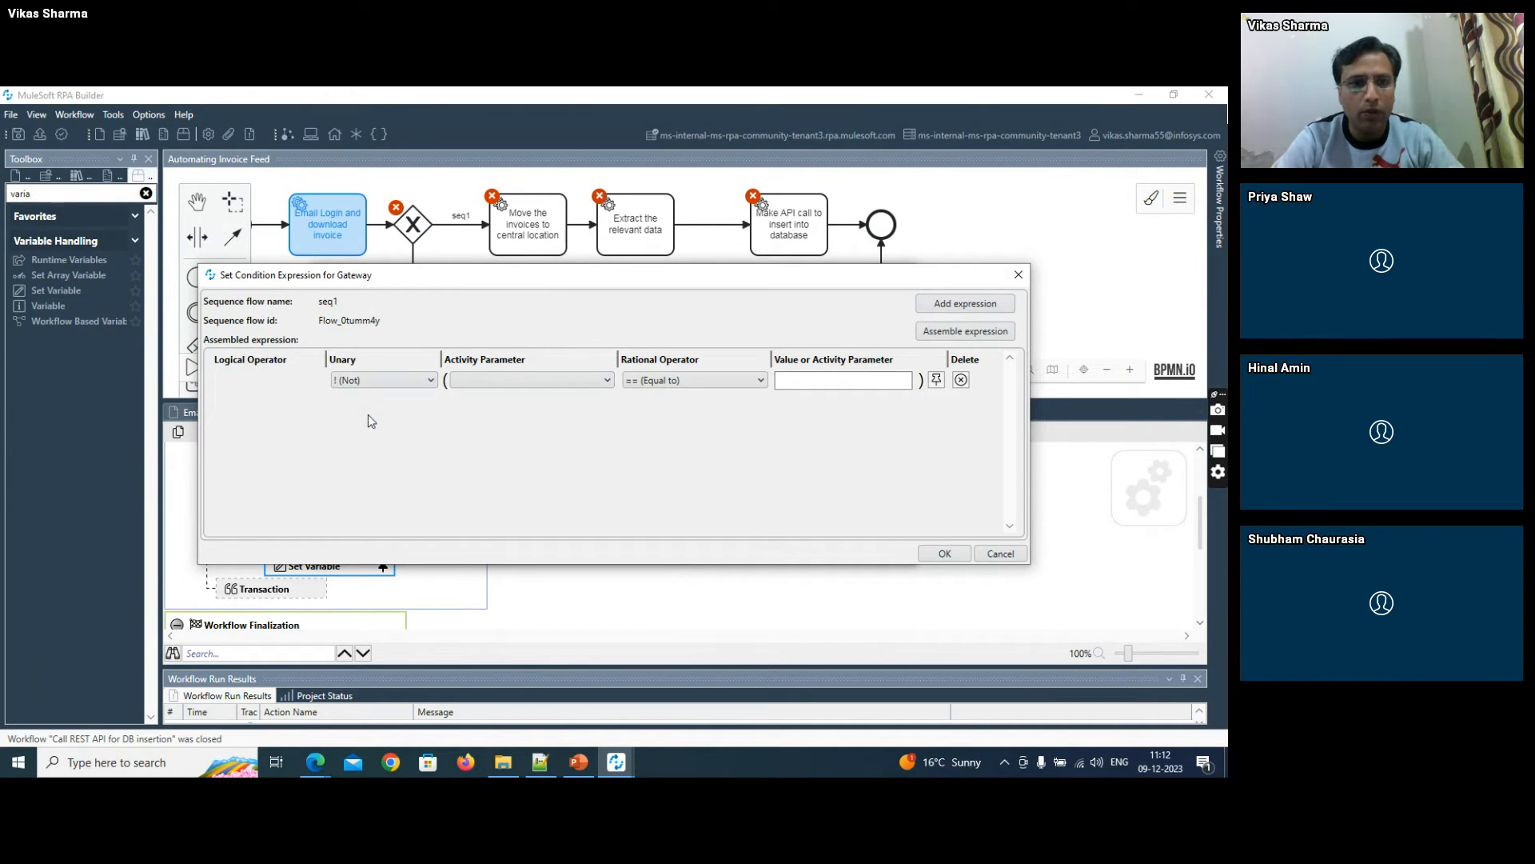
click(484, 379)
click(476, 432)
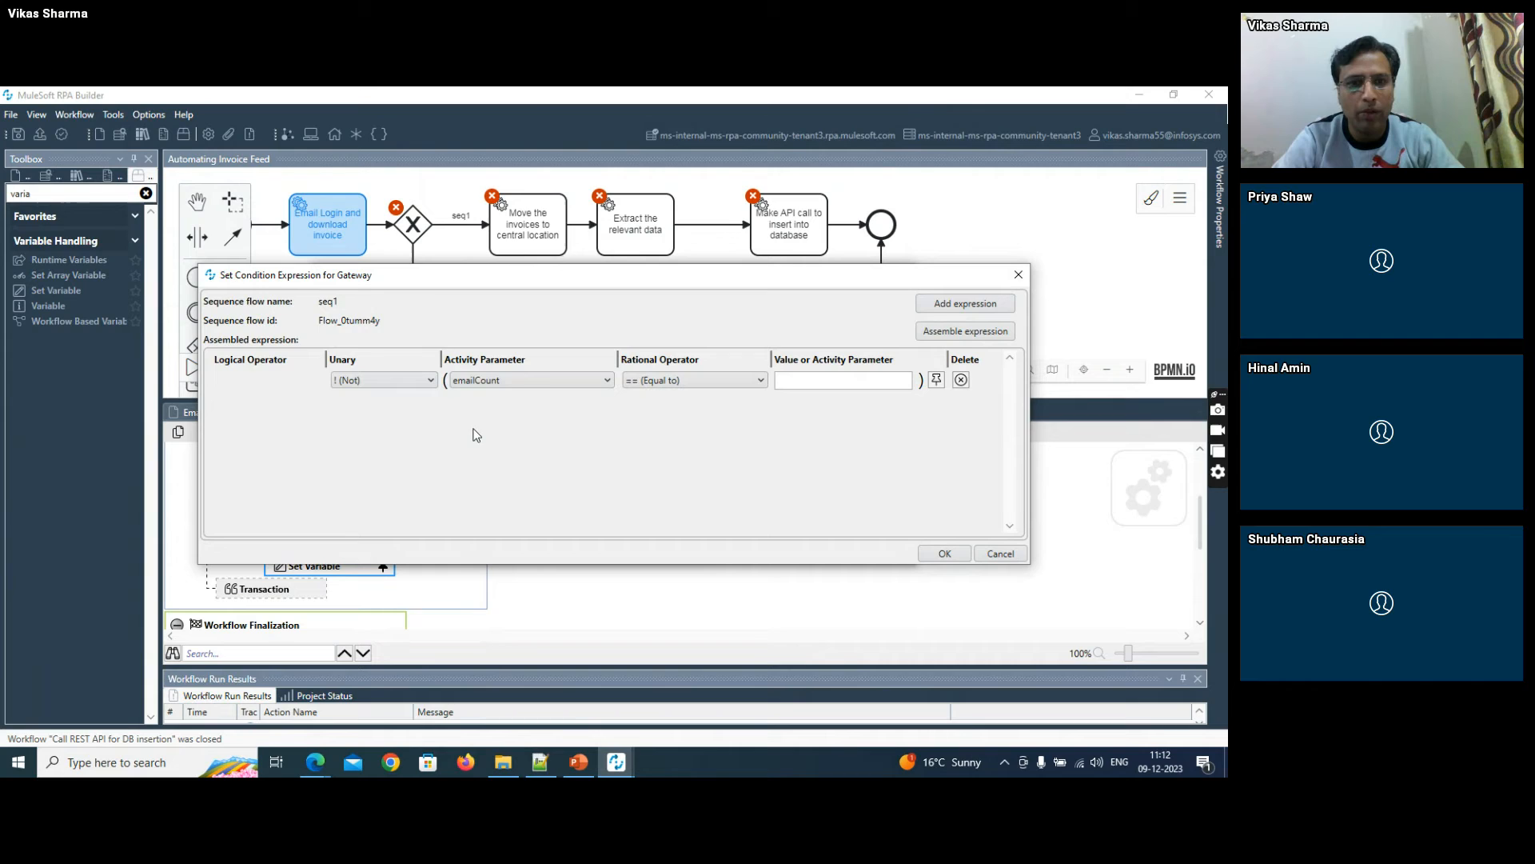
click(812, 377)
text(0)
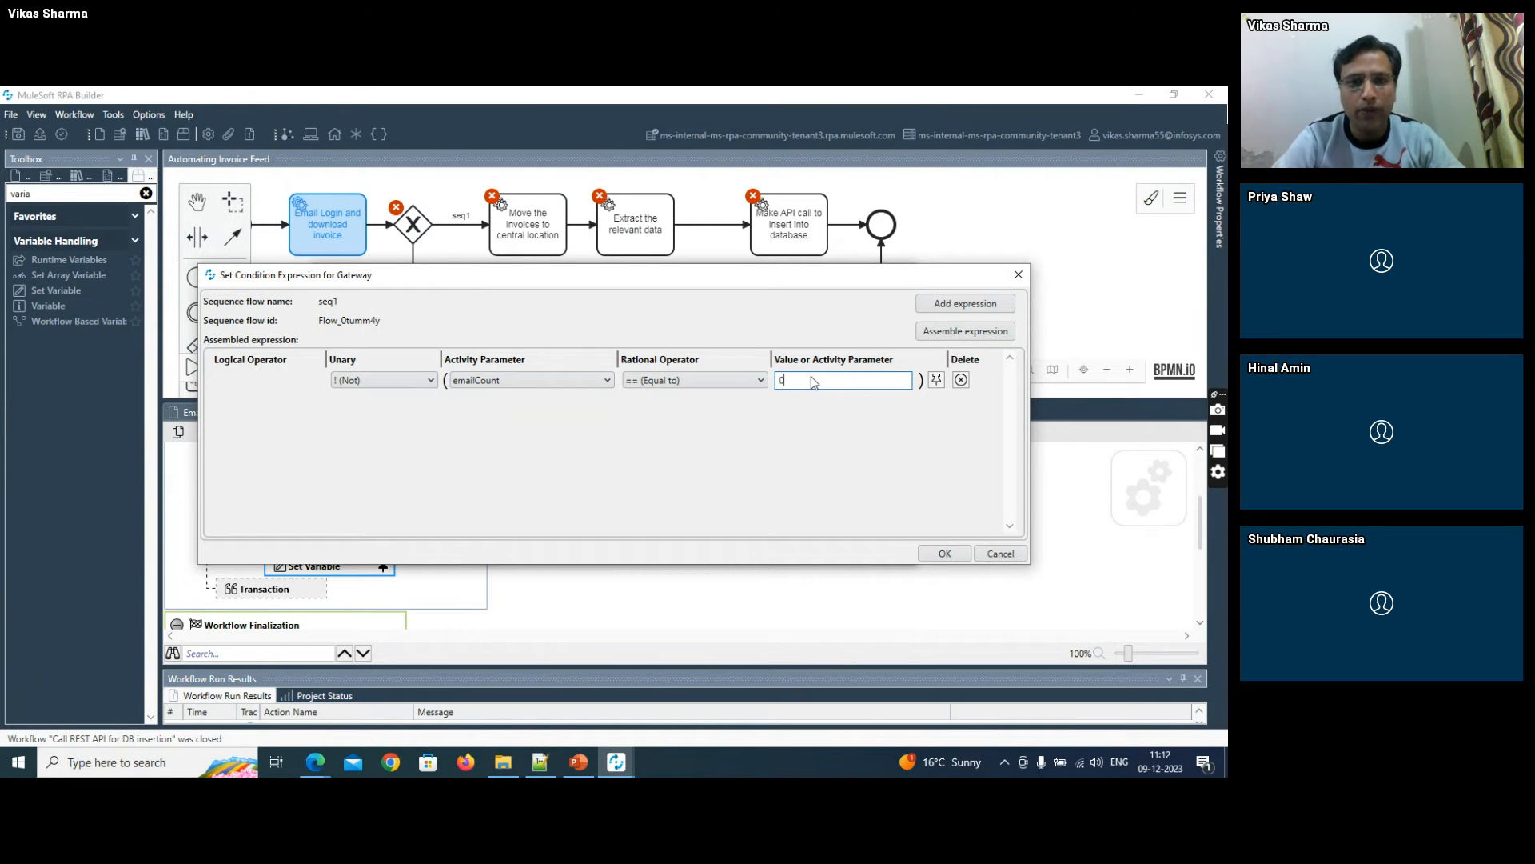
click(939, 553)
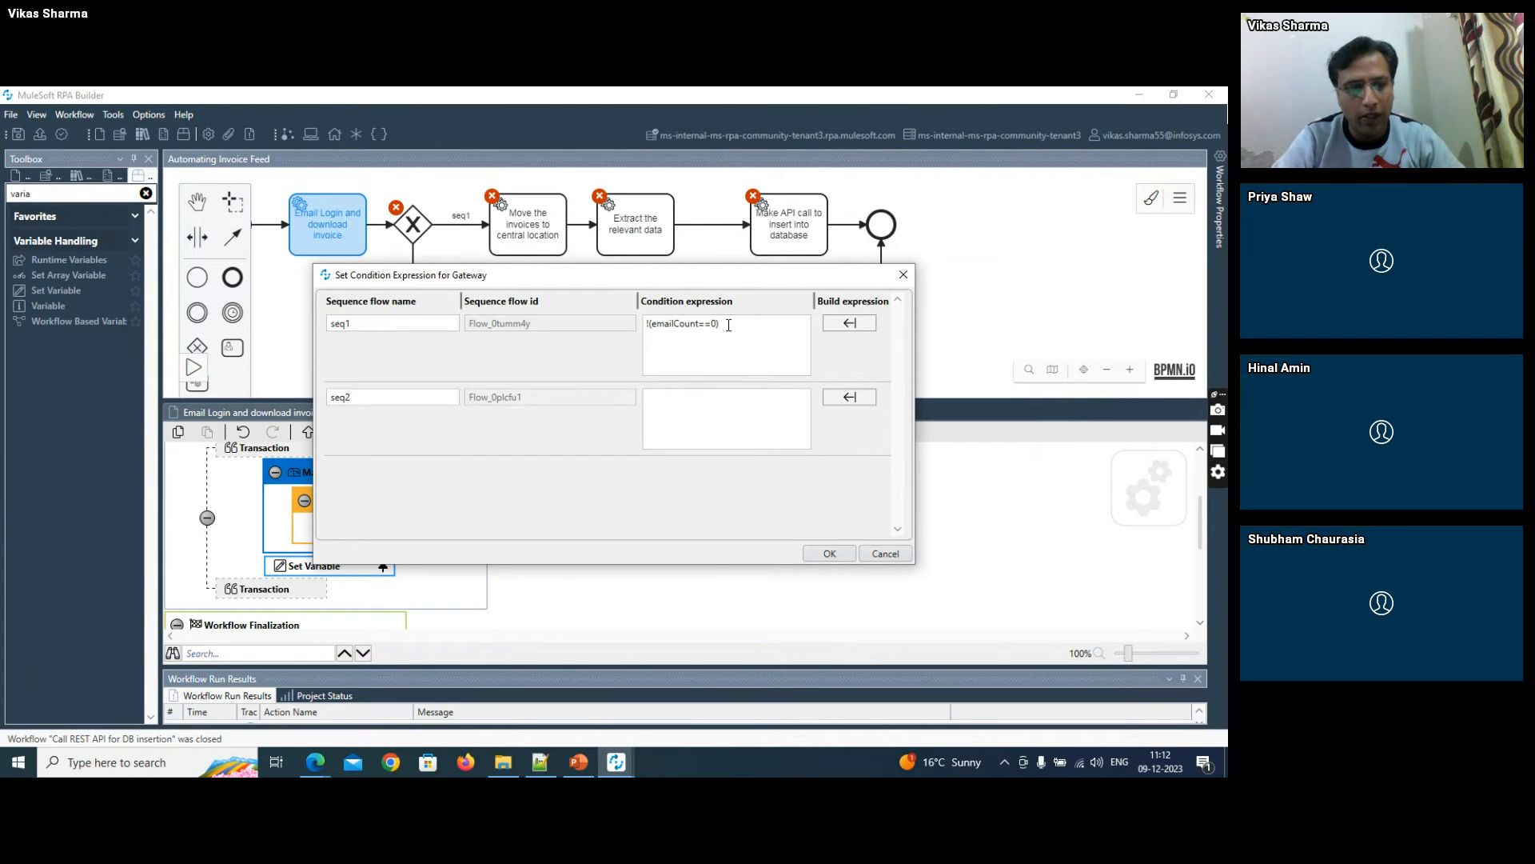
- Copy the seq1 condition into seq2, remove the negation so it reads (emailCount==0), and accept the gateway conditions
key(ctrl+a)
key(ctrl+c)
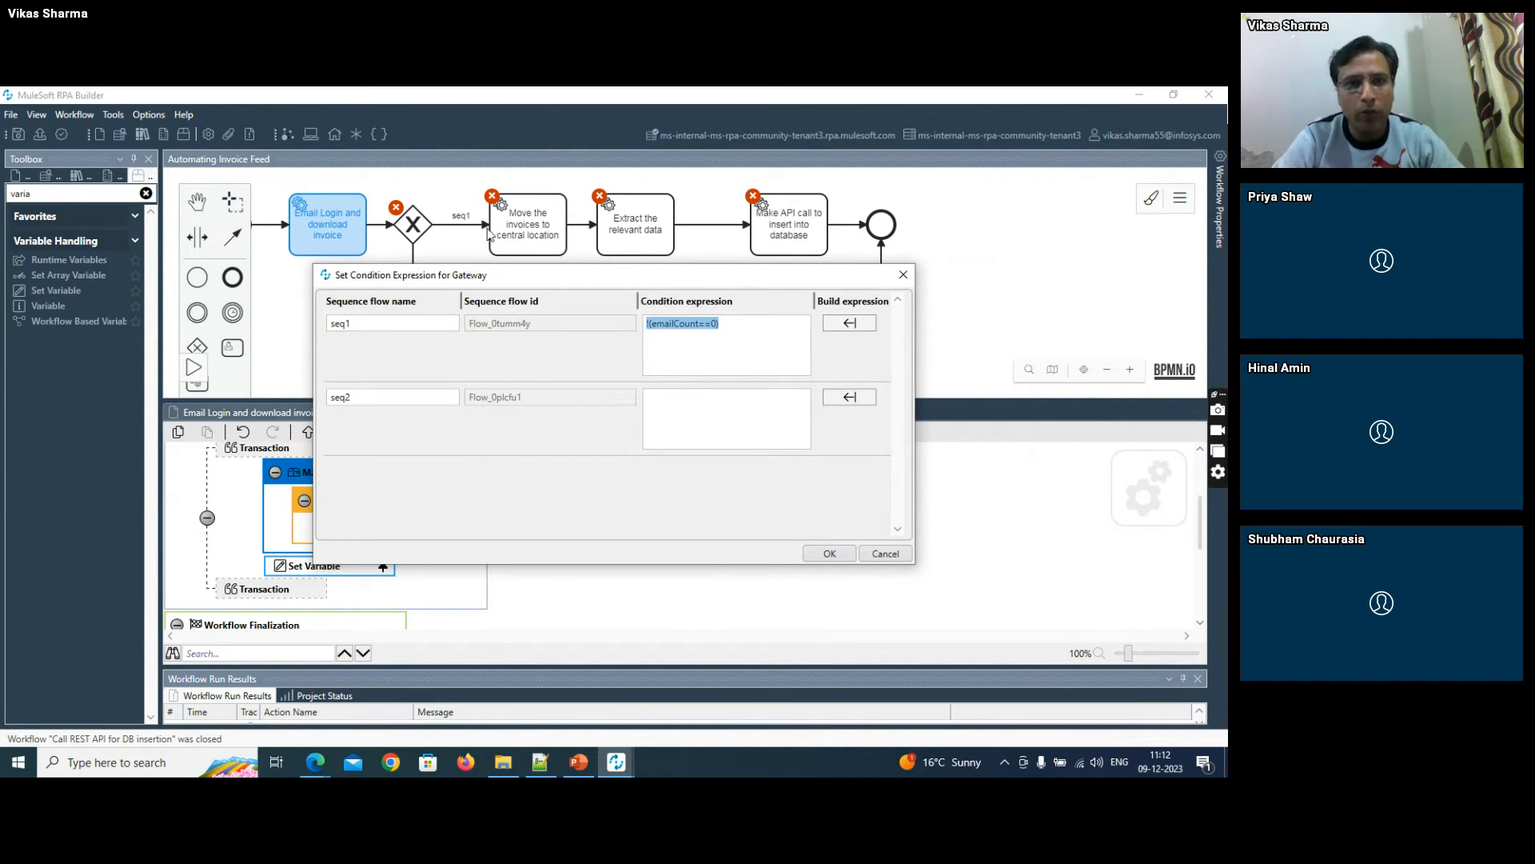
click(699, 444)
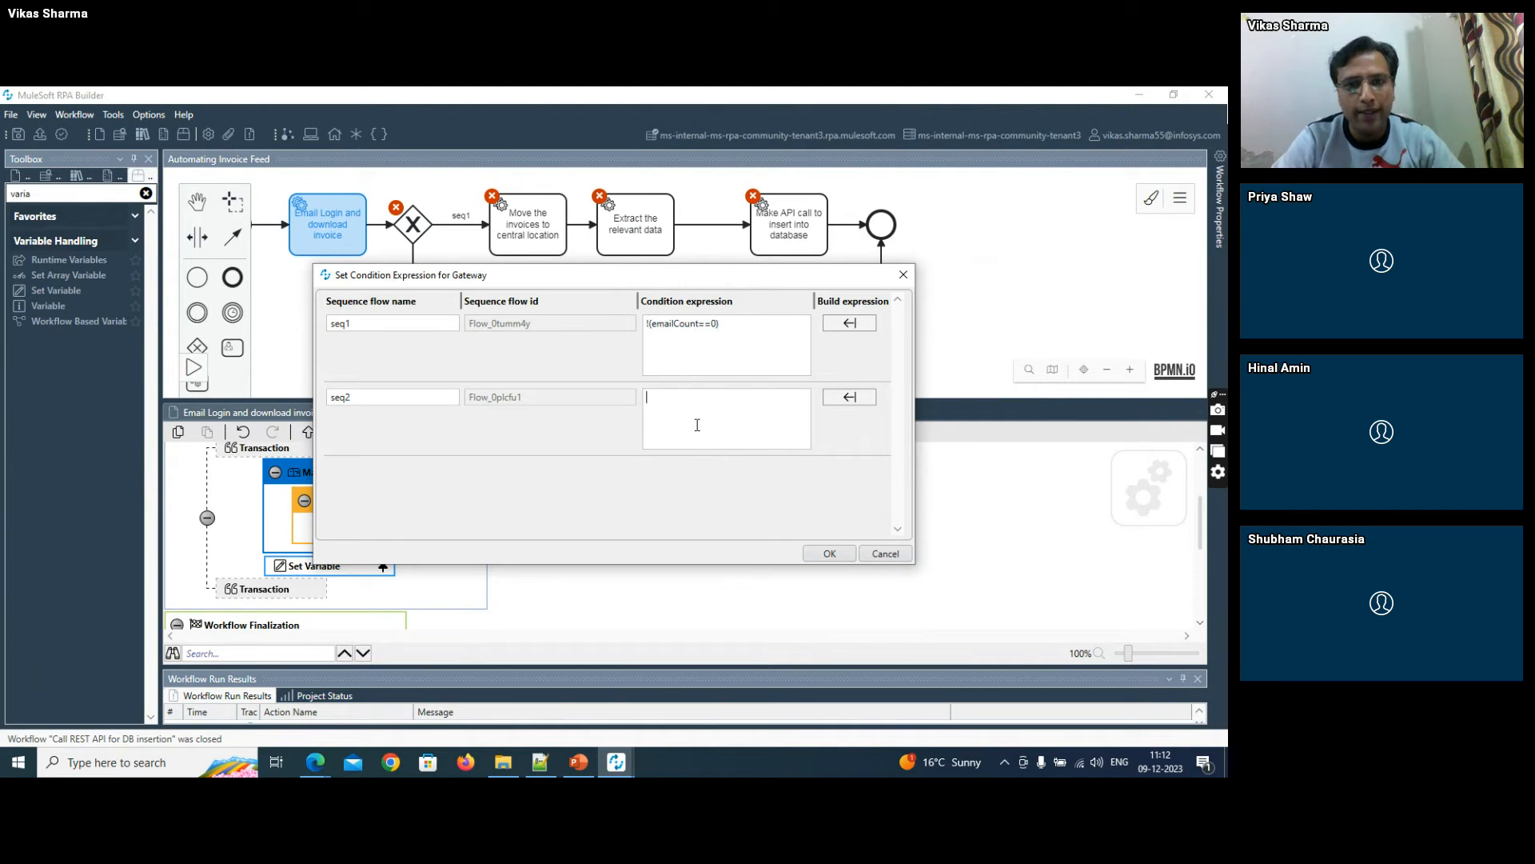
key(ctrl+v)
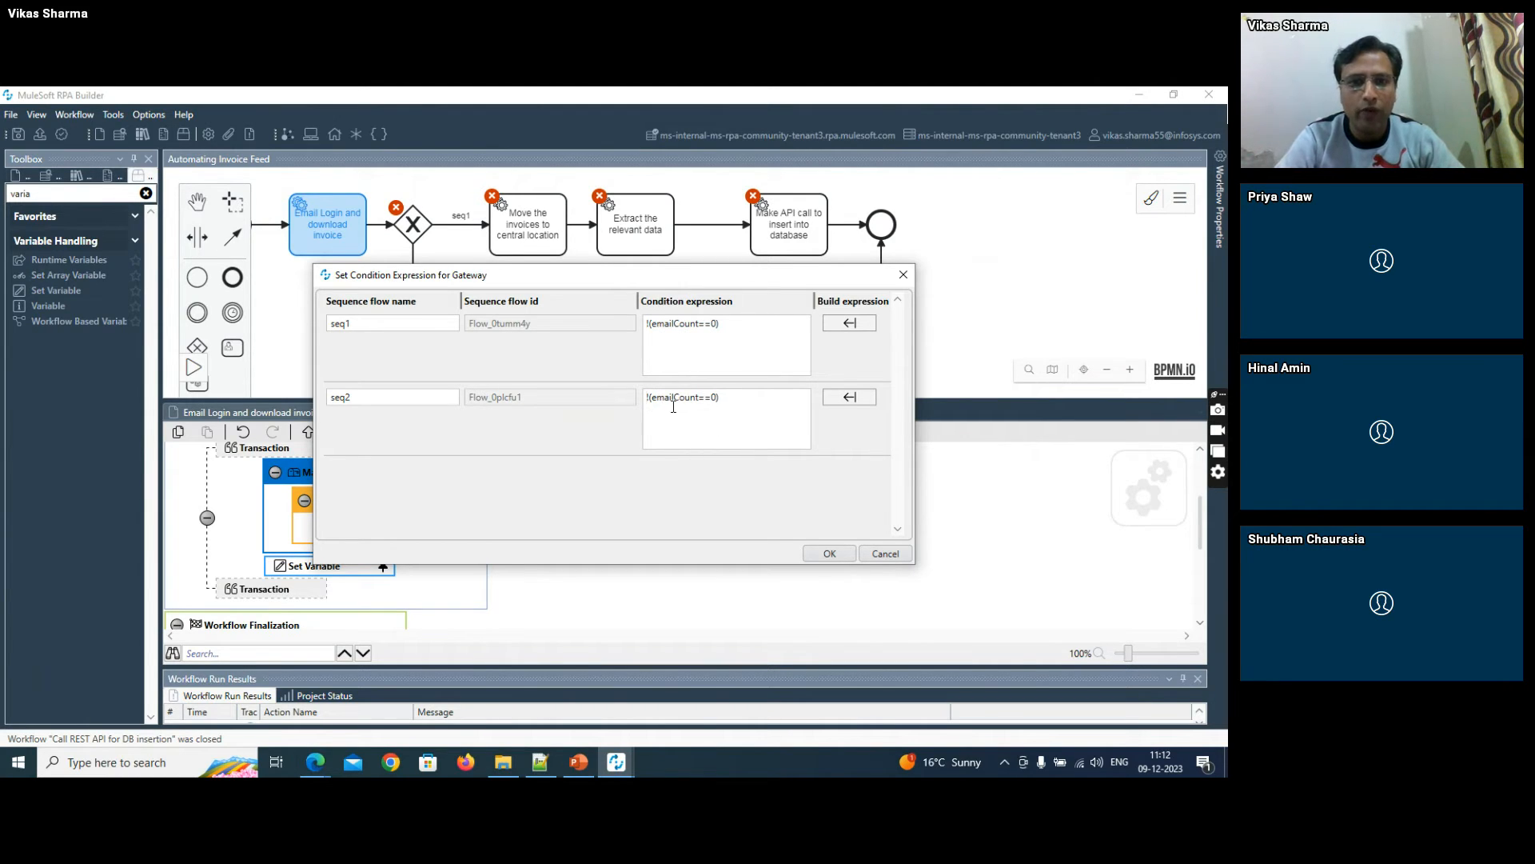
key(BackSpace)
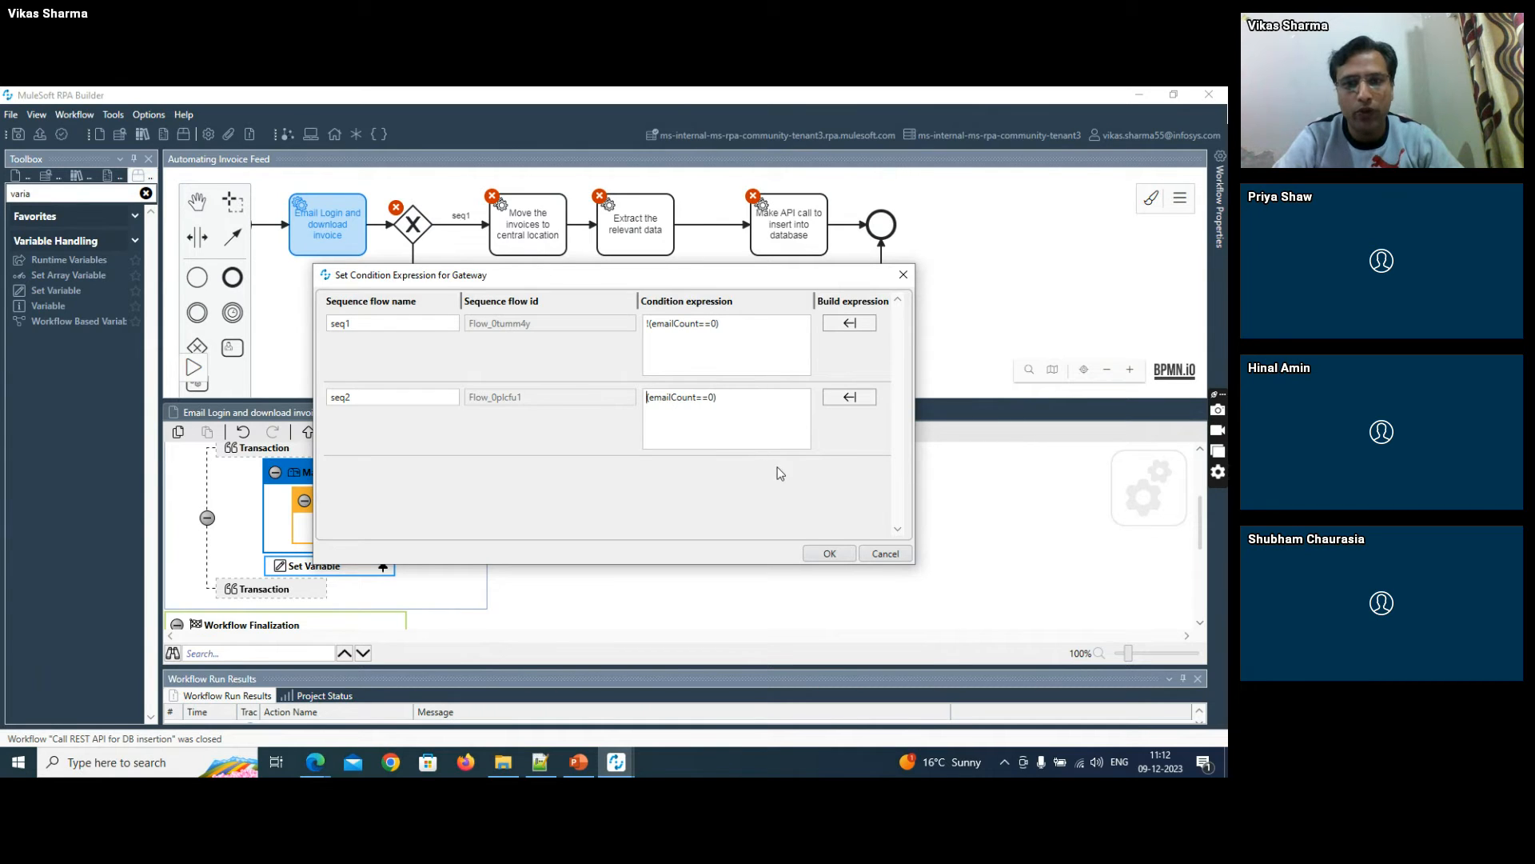
click(830, 551)
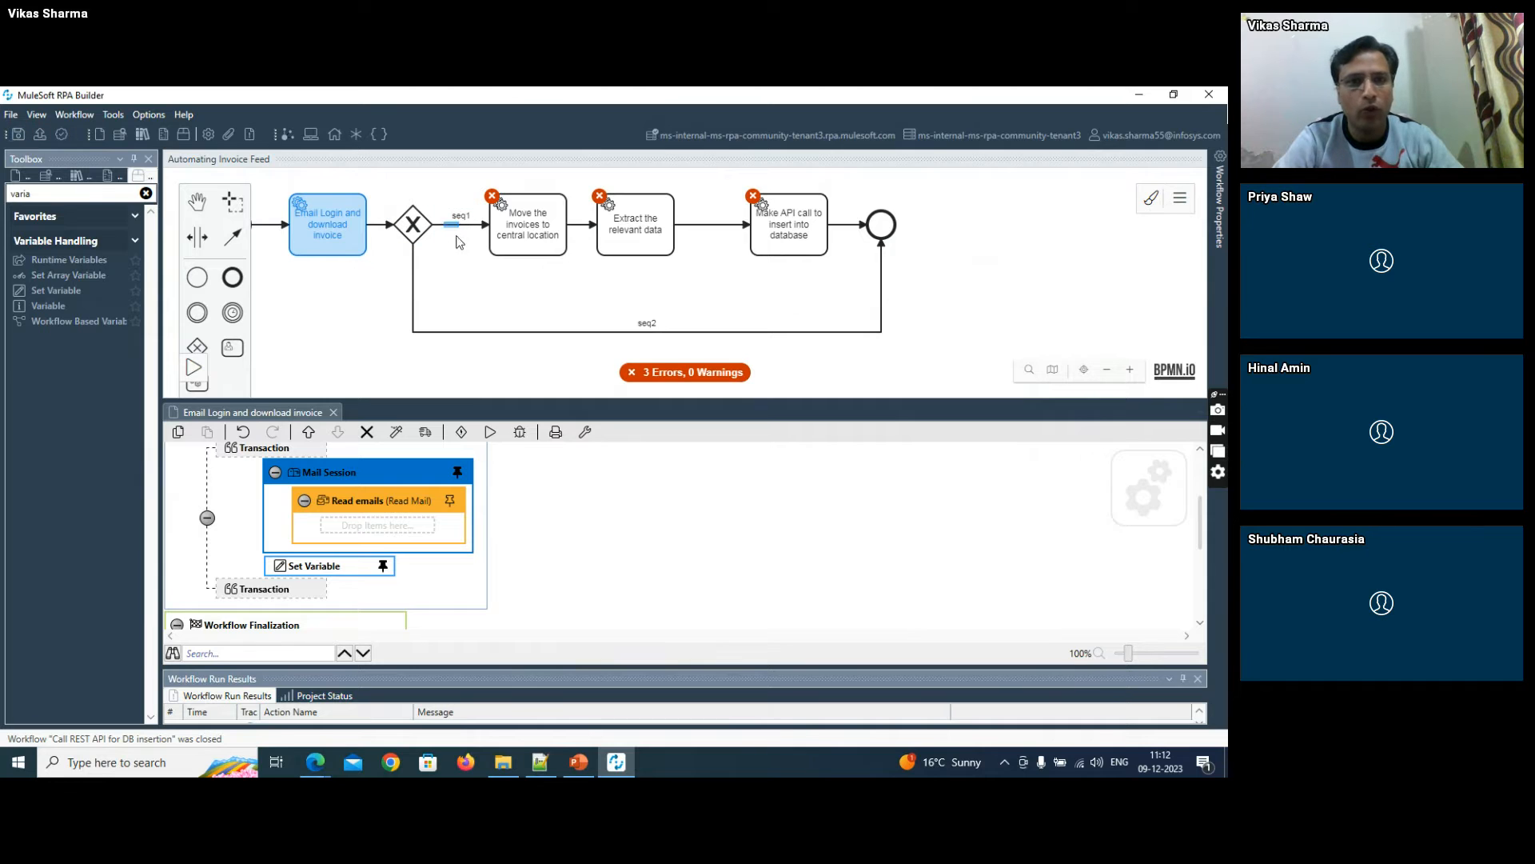
- Open the workflow of the "Move the invoices to central location" task, filter the toolbox for "ite", and add Iterate over Files to its transaction
click(544, 221)
double_click(543, 221)
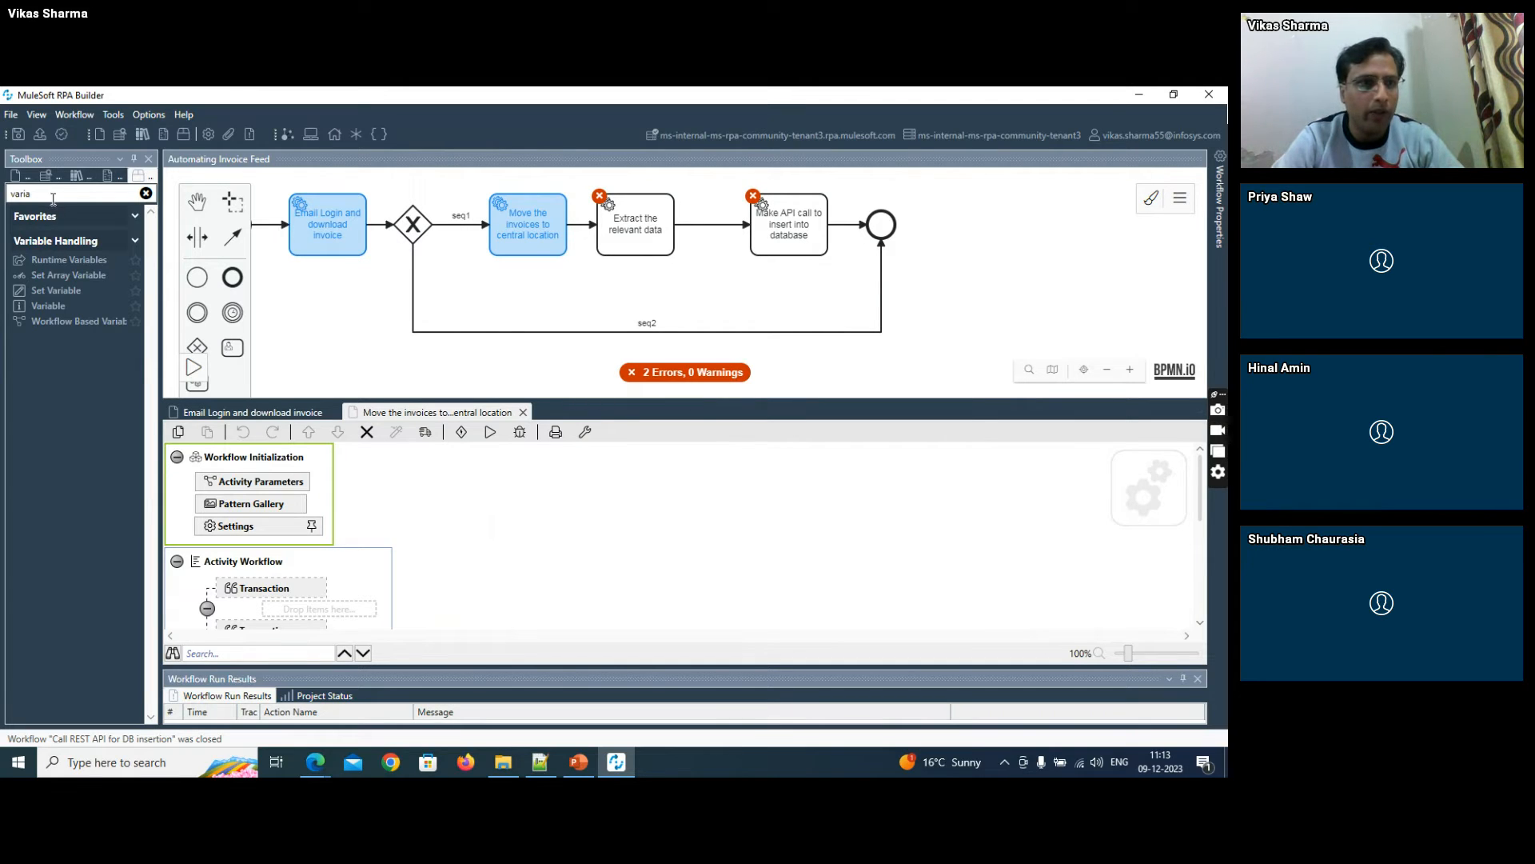
drag(53, 198, 3, 193)
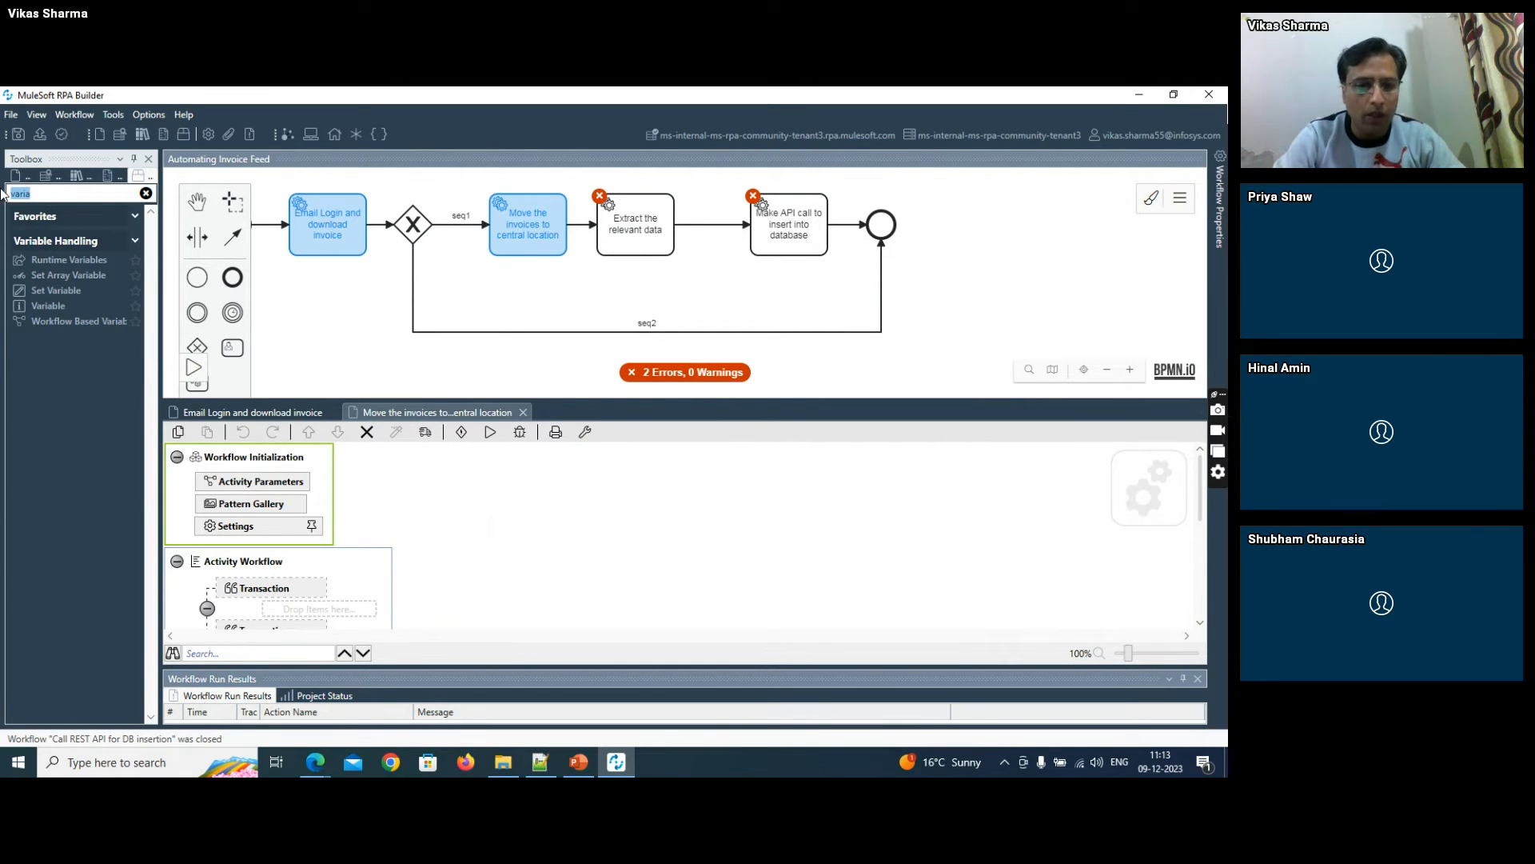
text(ite)
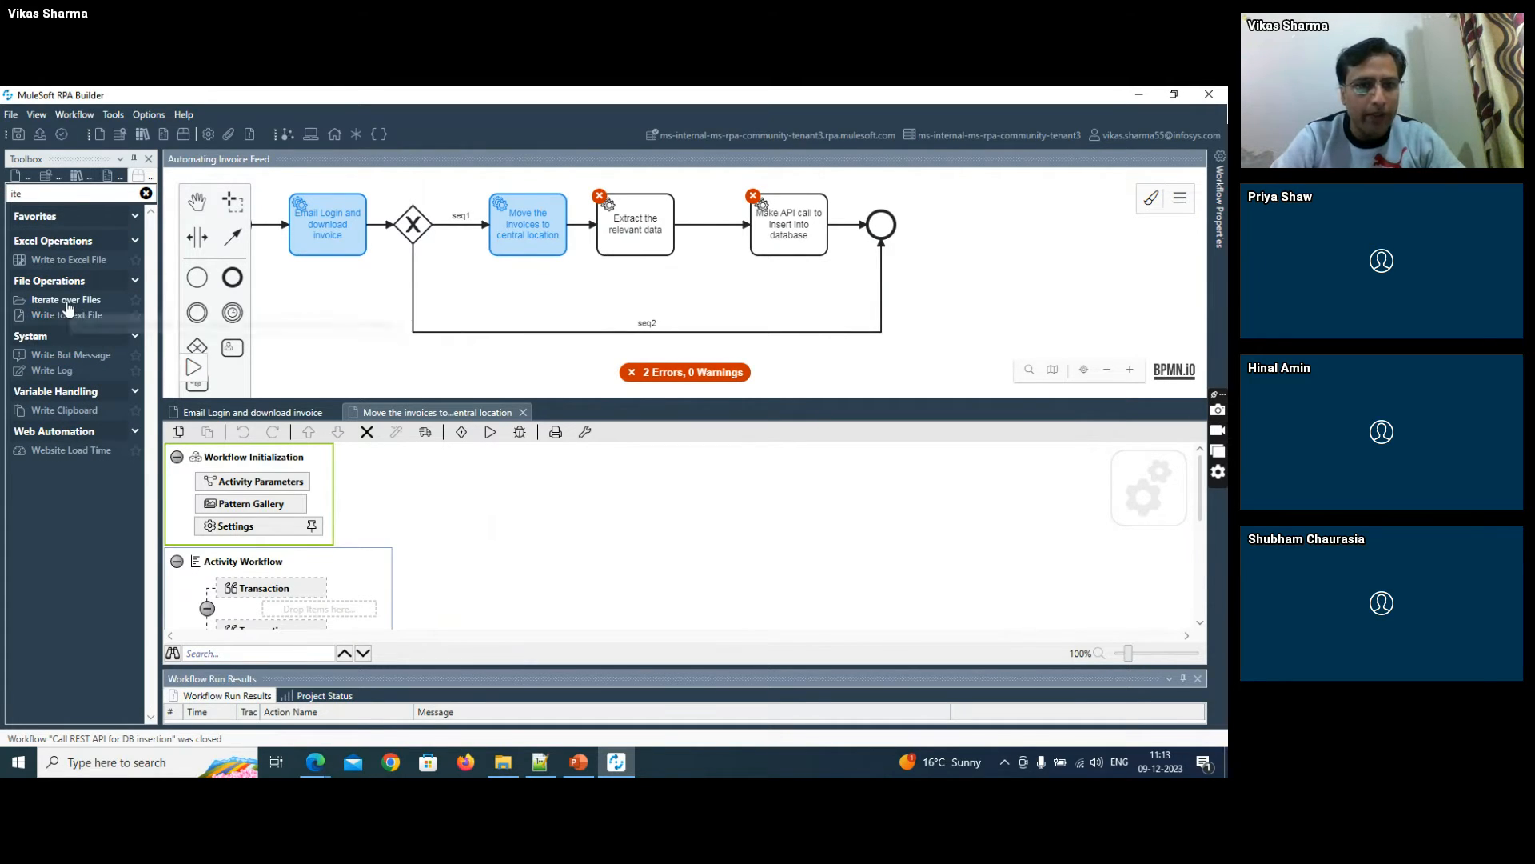
drag(68, 308, 283, 613)
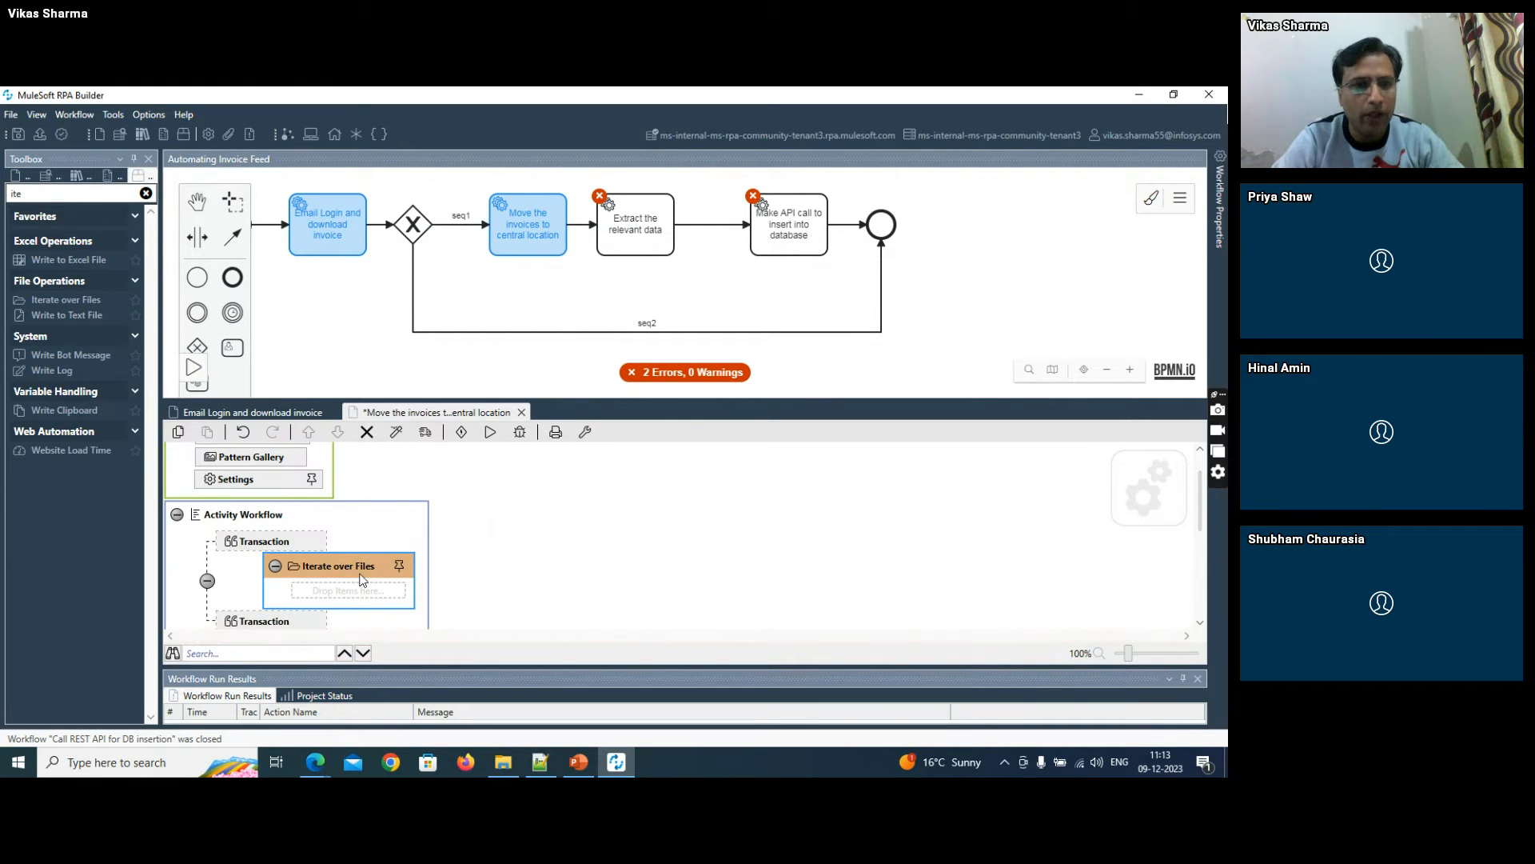
- Filter the toolbox for "move" and add a Move File action inside the Iterate over Files loop
drag(41, 192, 2, 209)
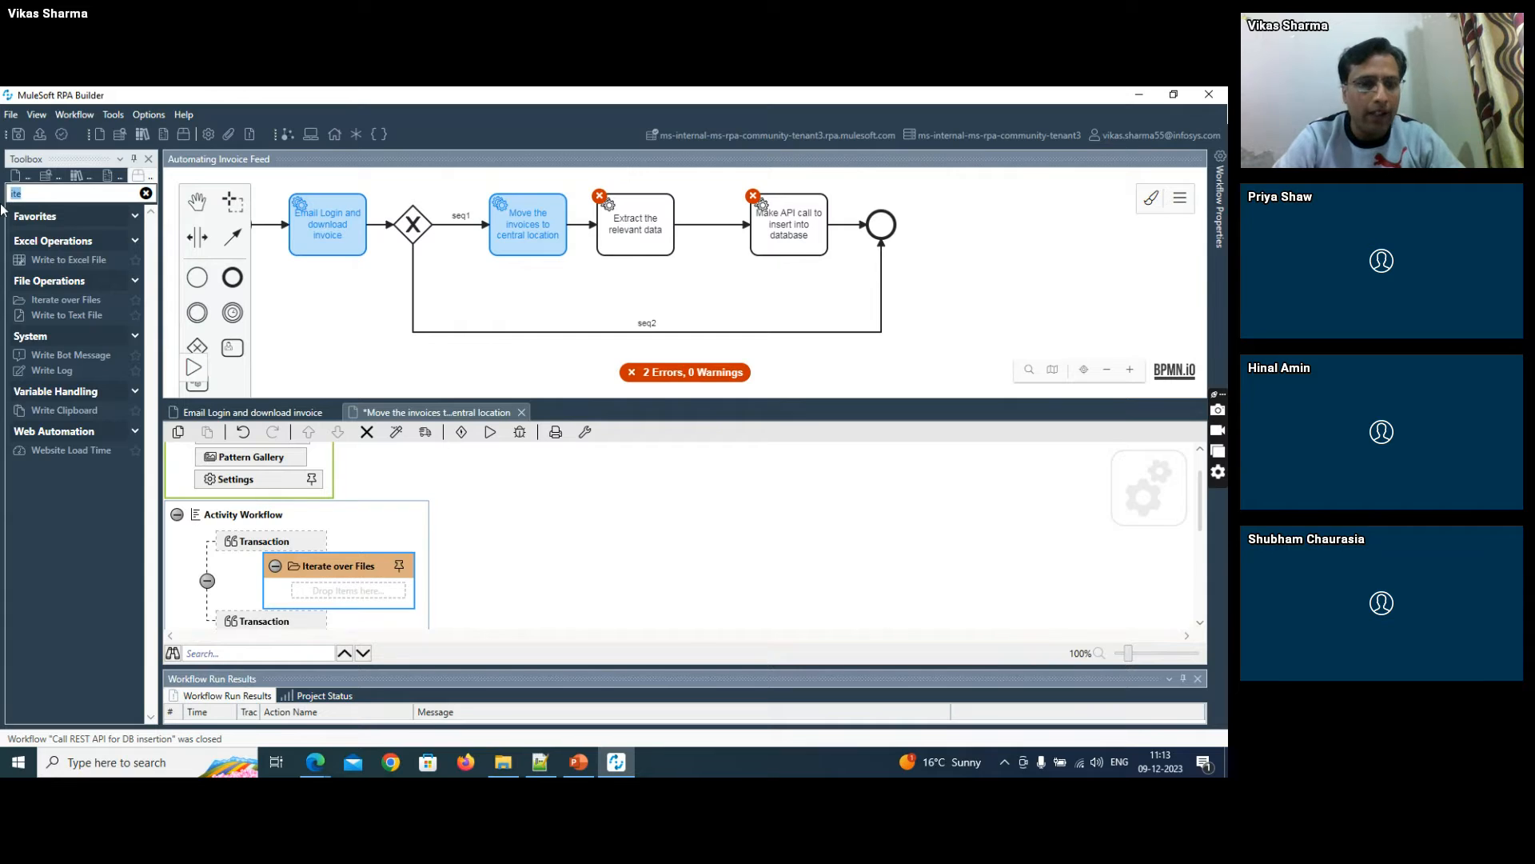
text(move)
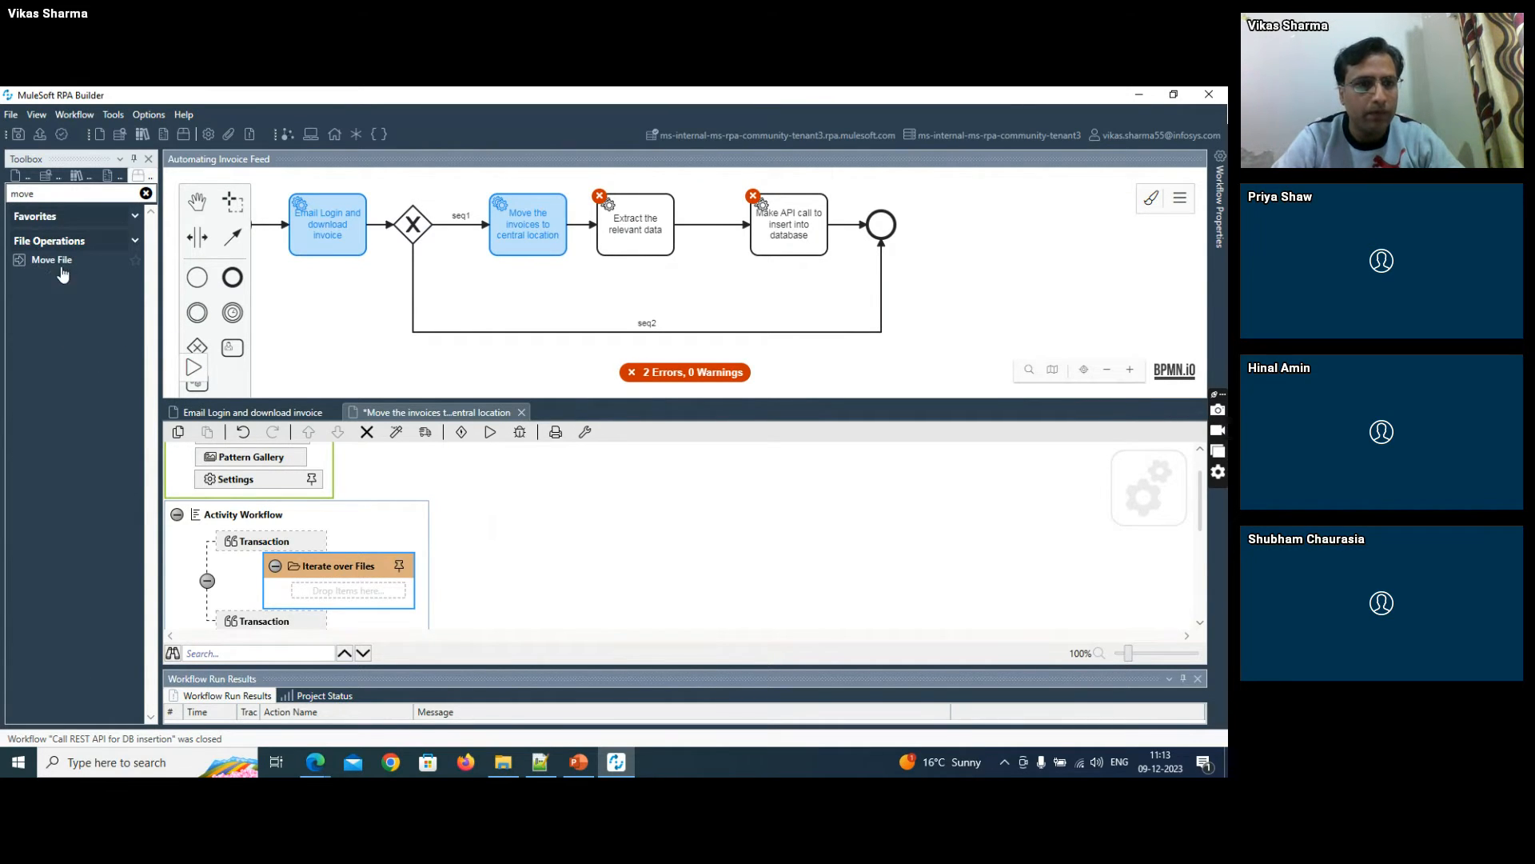
drag(56, 264, 320, 587)
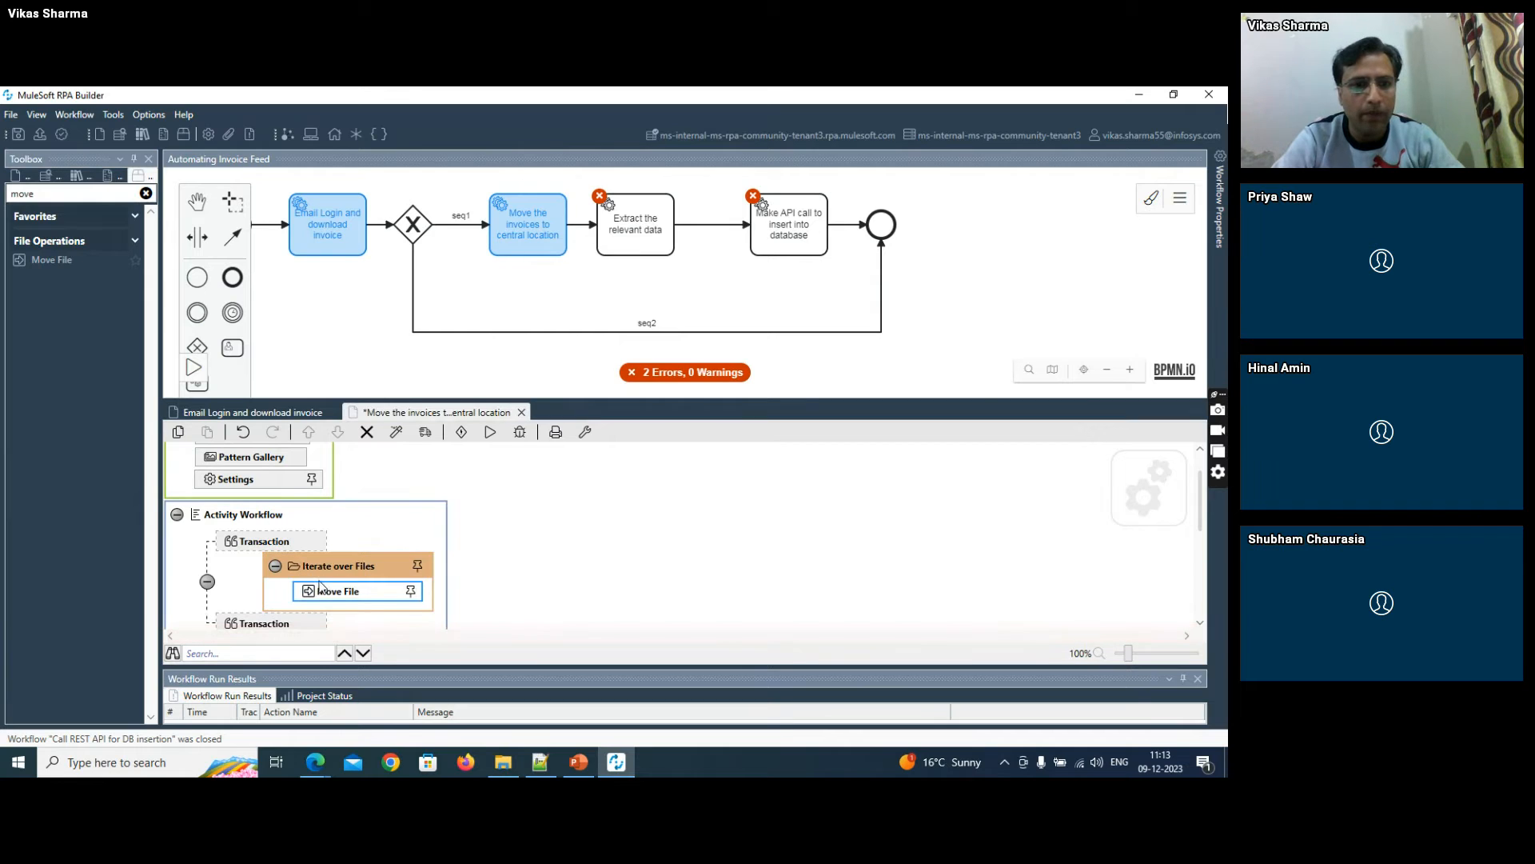
- Set the Iterate over Files directory path to F:\RPA\mails, copying the folder path from File Explorer, and accept the settings
double_click(329, 564)
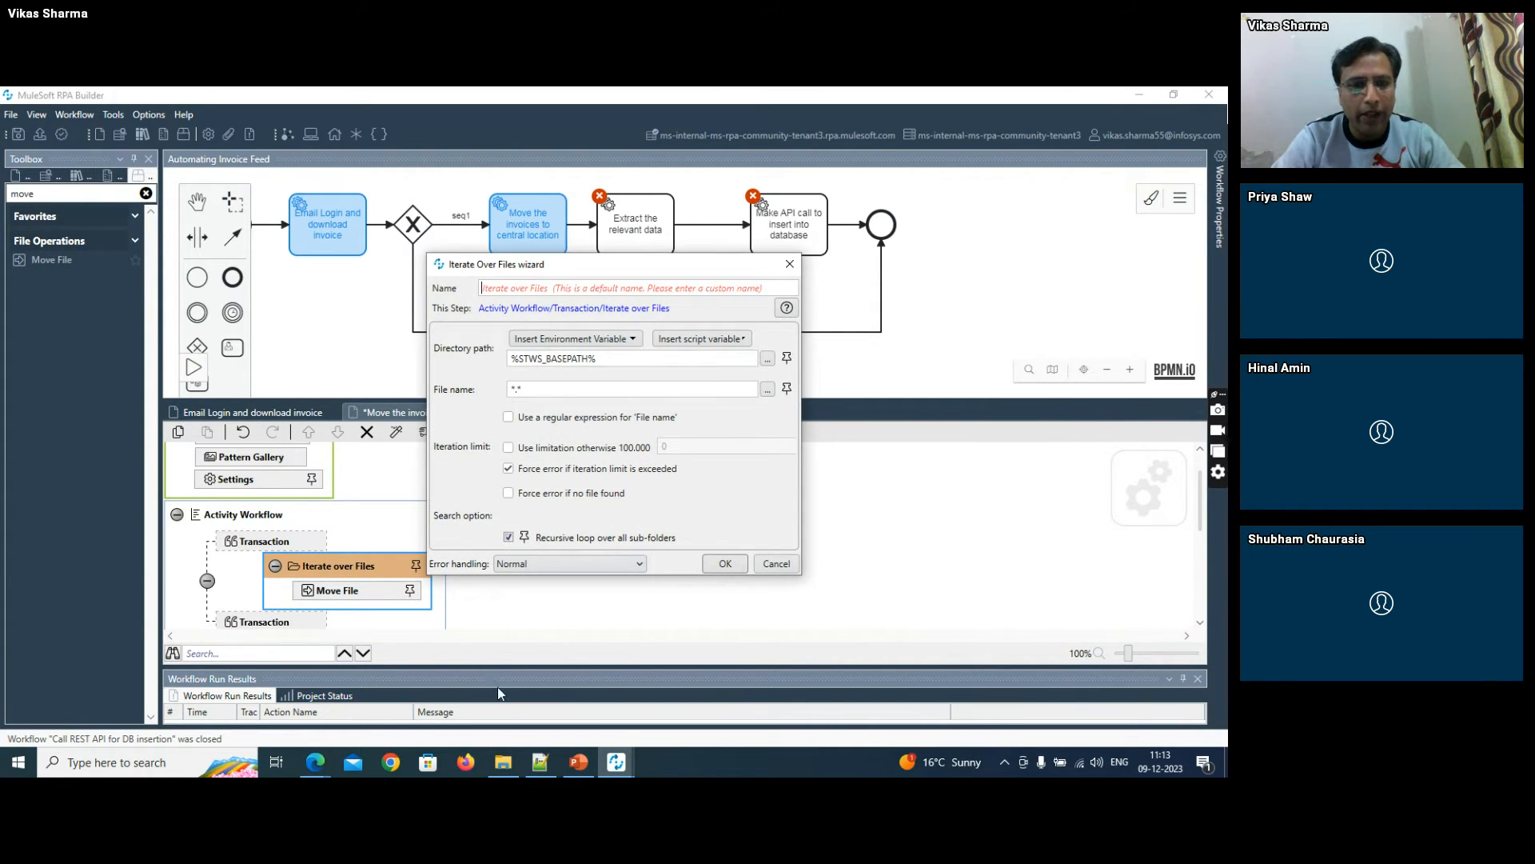
click(503, 762)
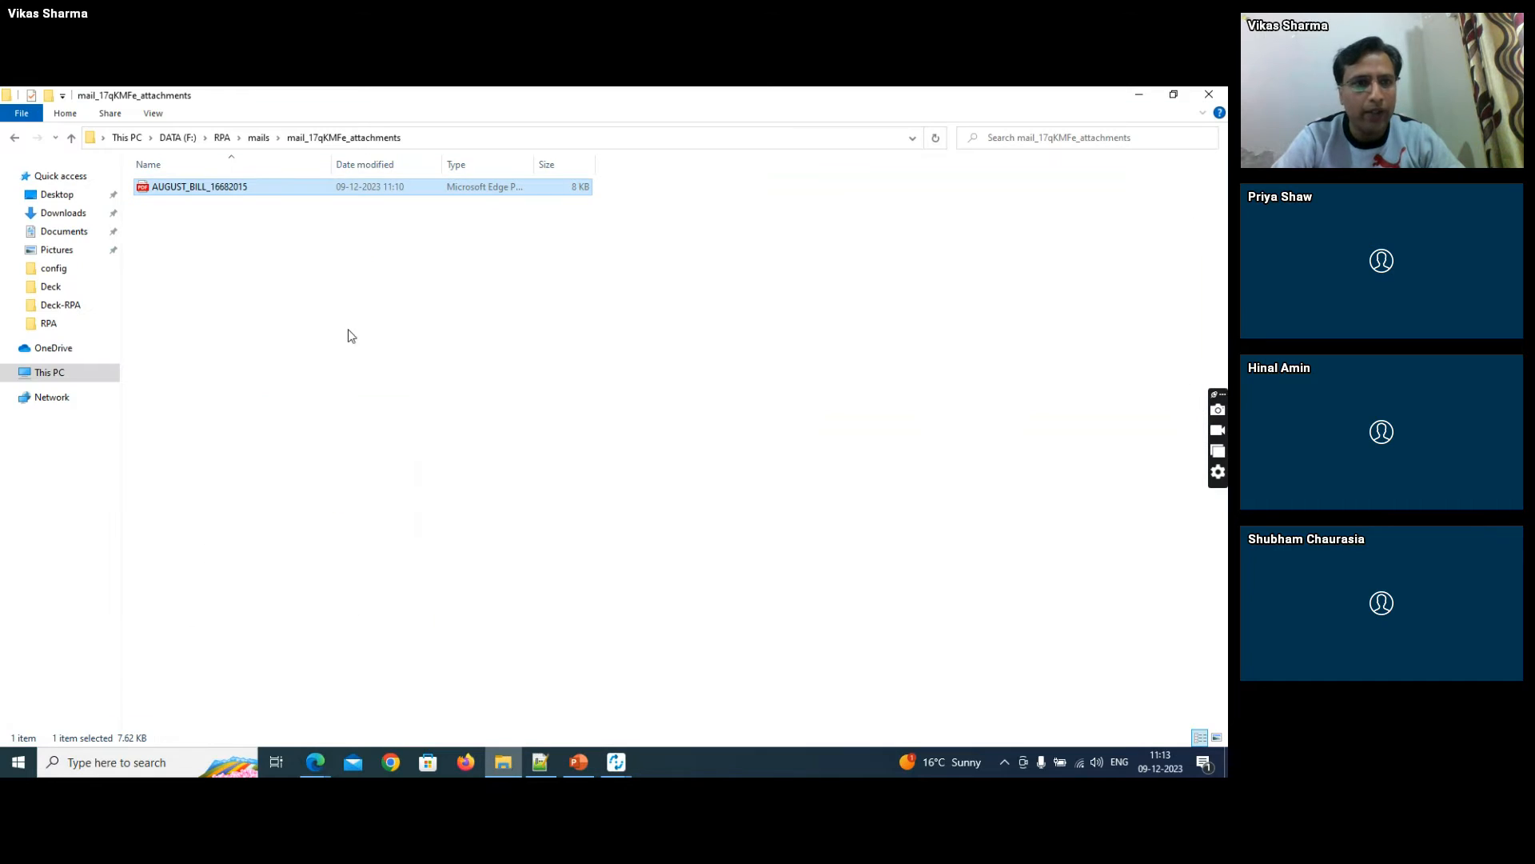
click(258, 138)
click(306, 137)
key(ctrl+c)
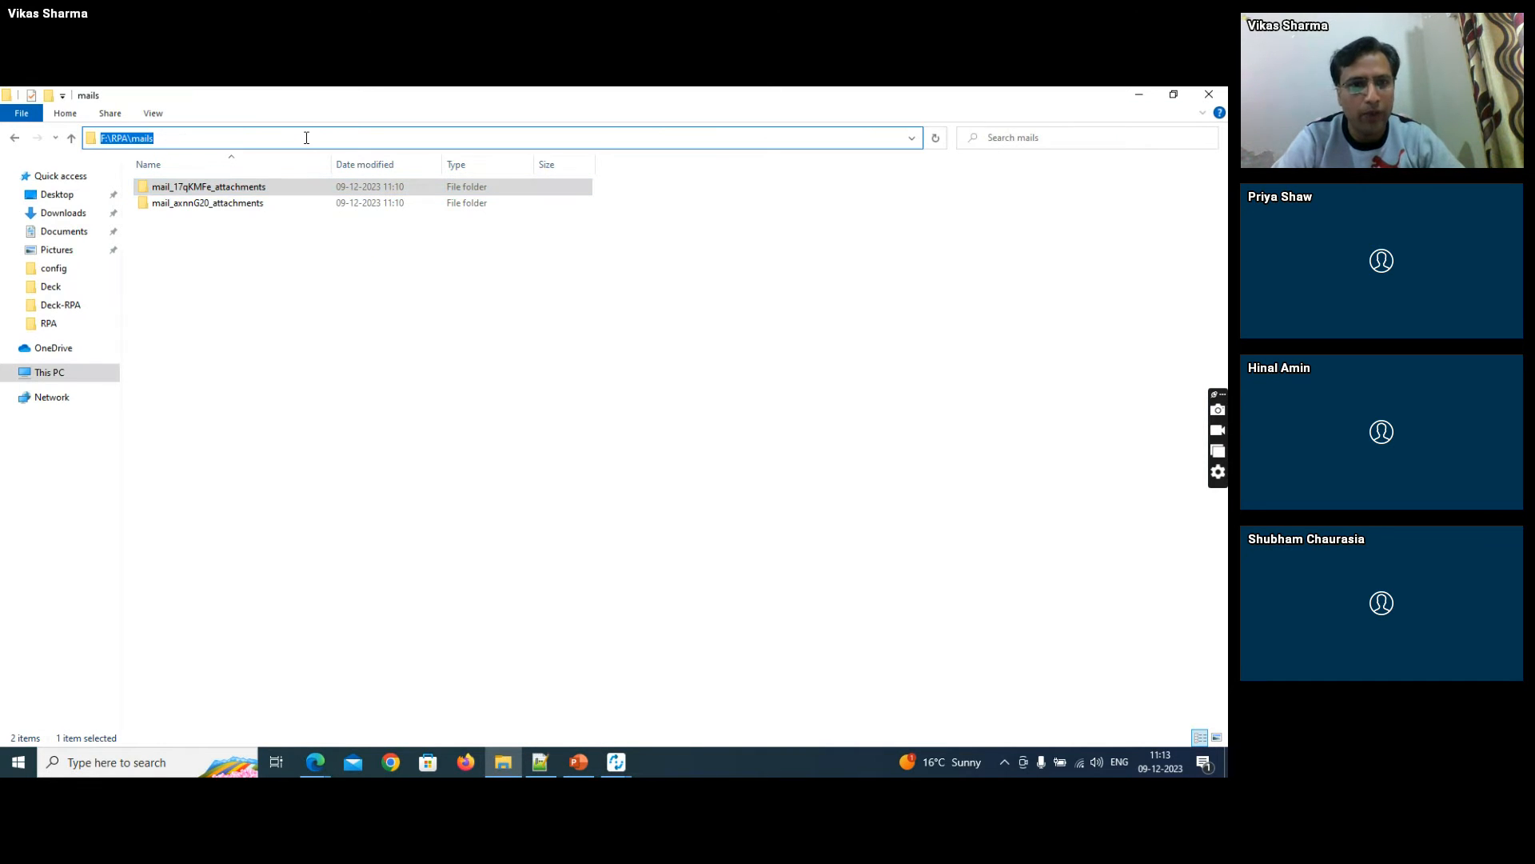
key(alt+Tab)
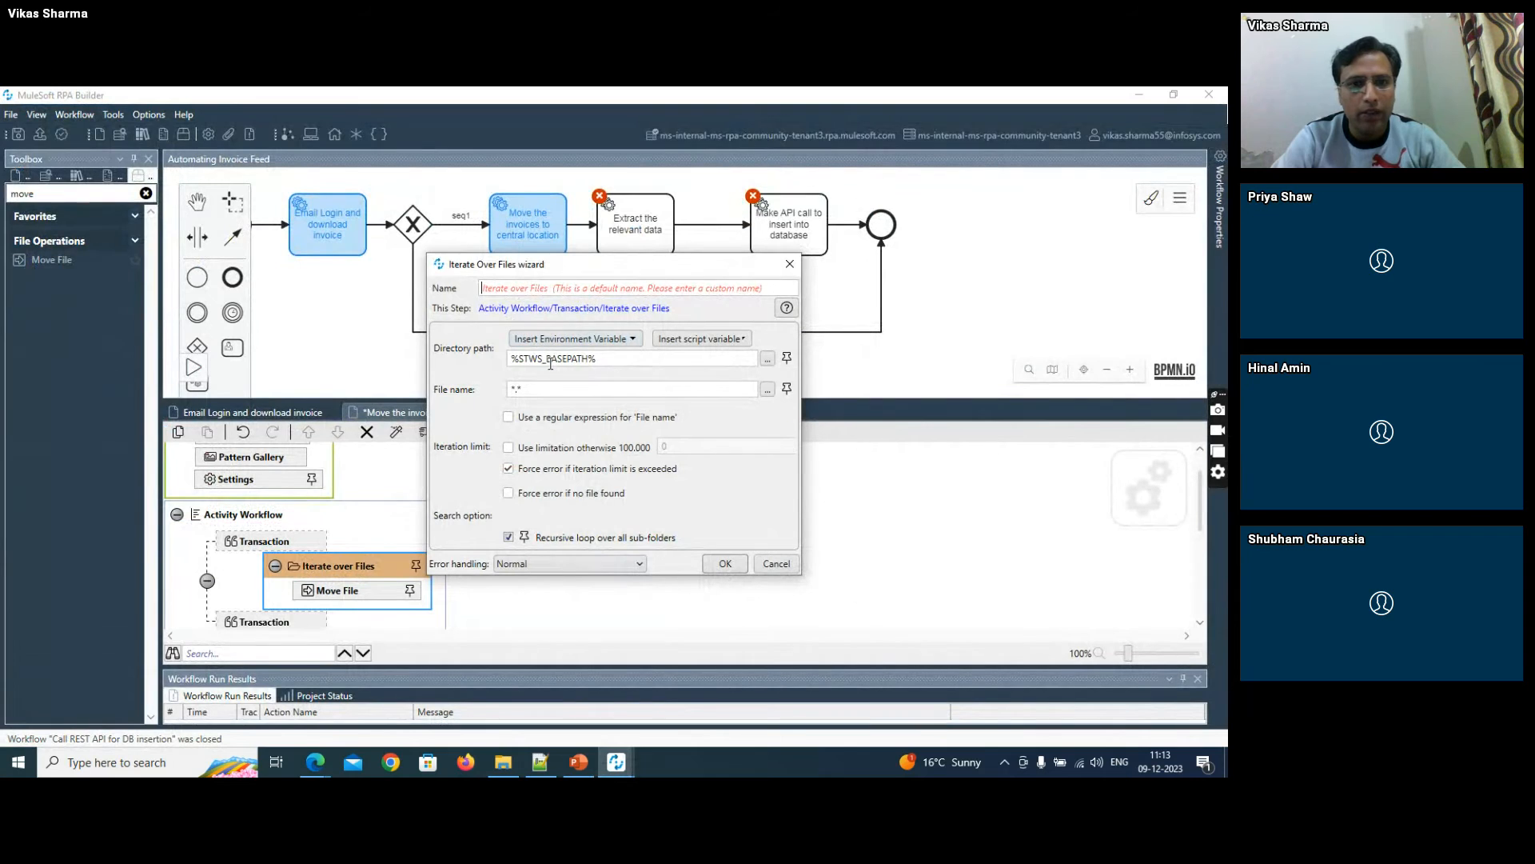
double_click(550, 359)
key(ctrl+v)
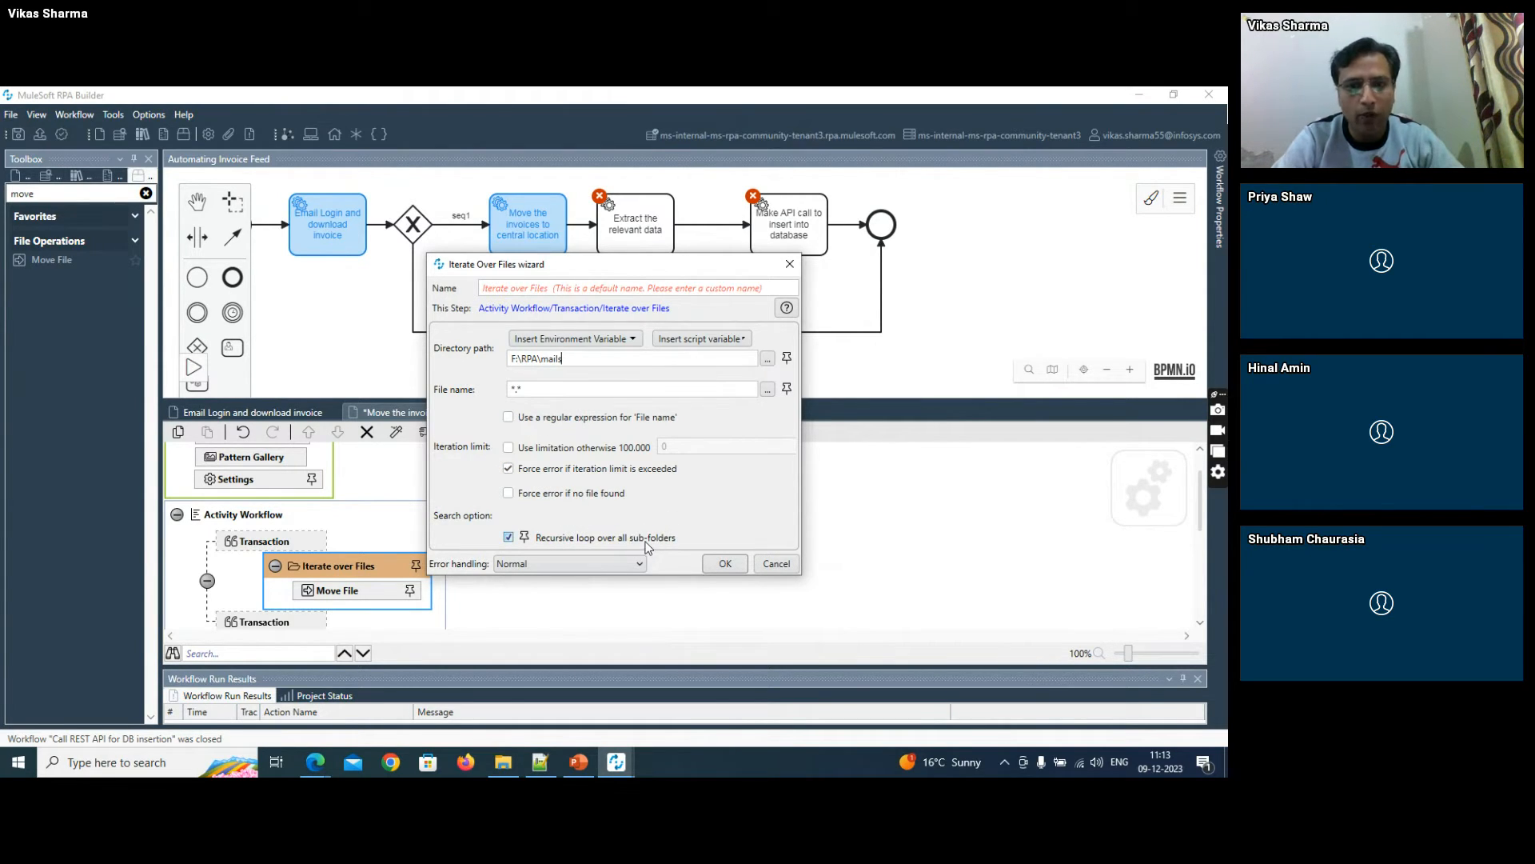
click(724, 563)
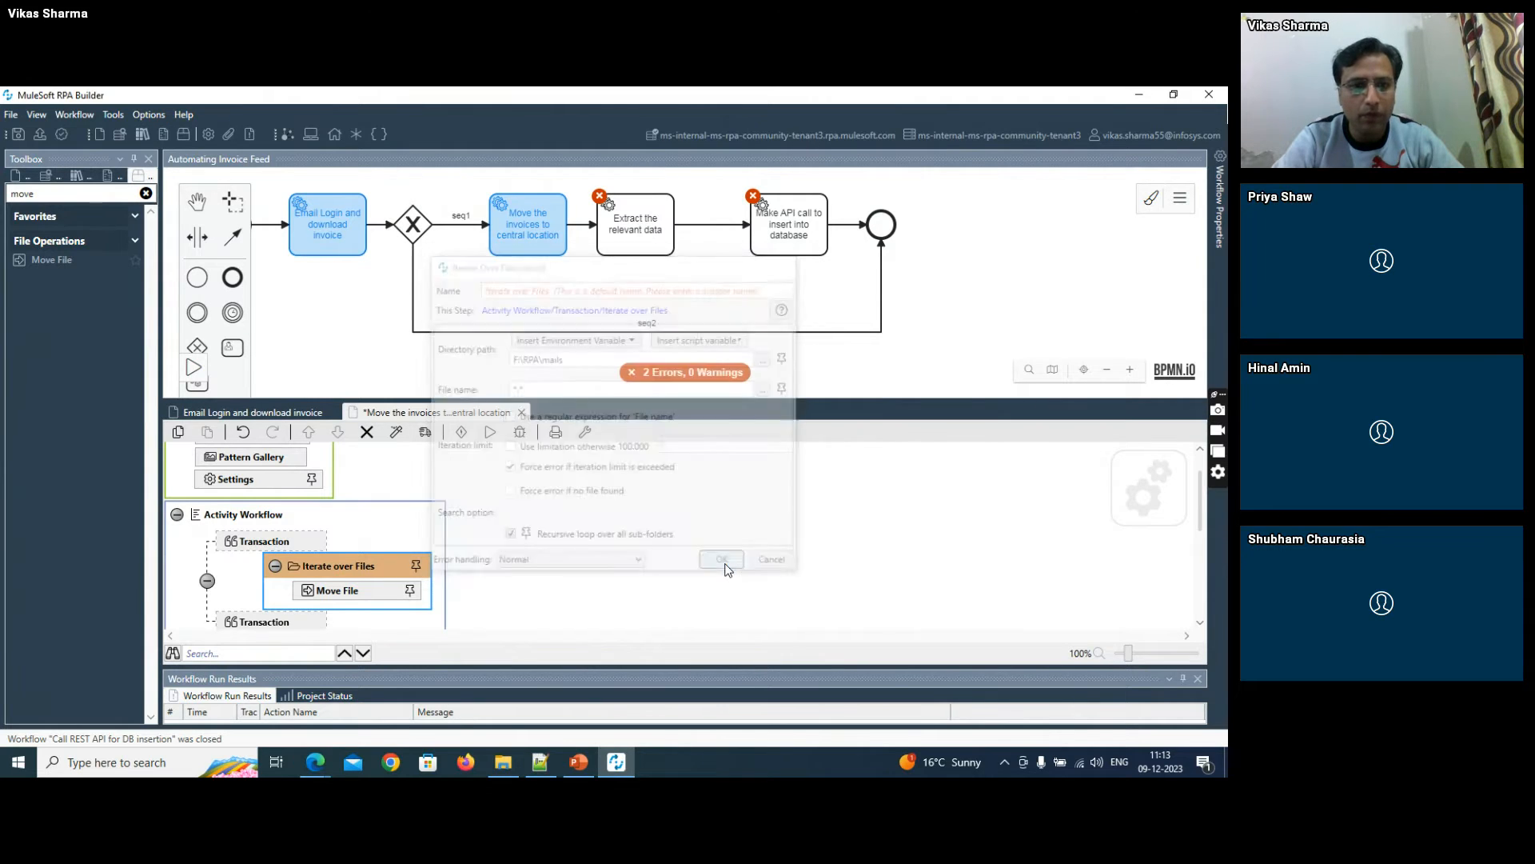
- Map the Move File action's directory path to Iterate over Files.IteratePath and its file name to Iterate over Files.IterateFileName
double_click(326, 598)
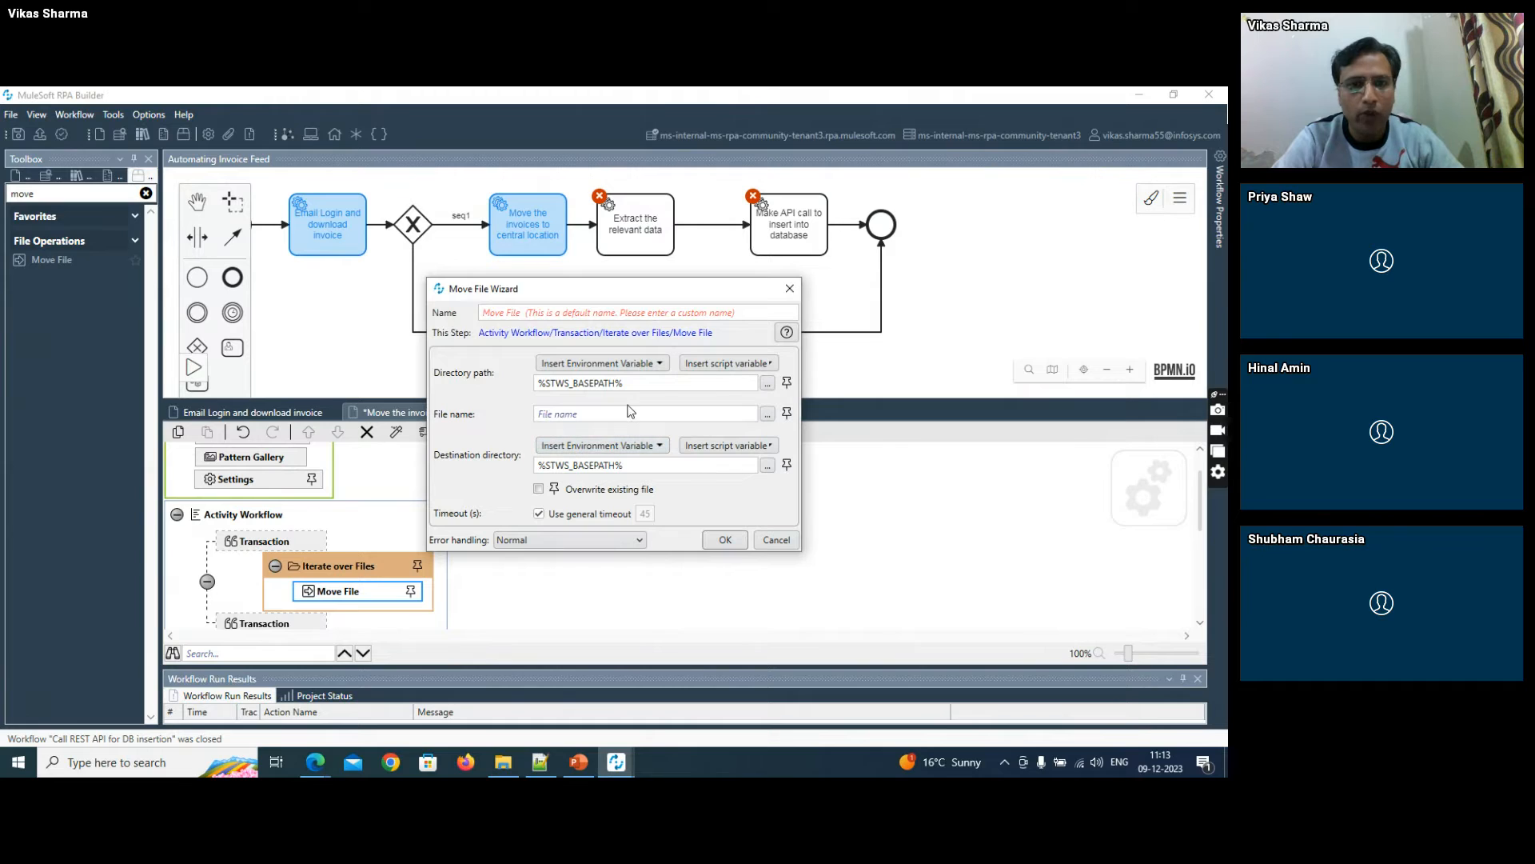
click(787, 383)
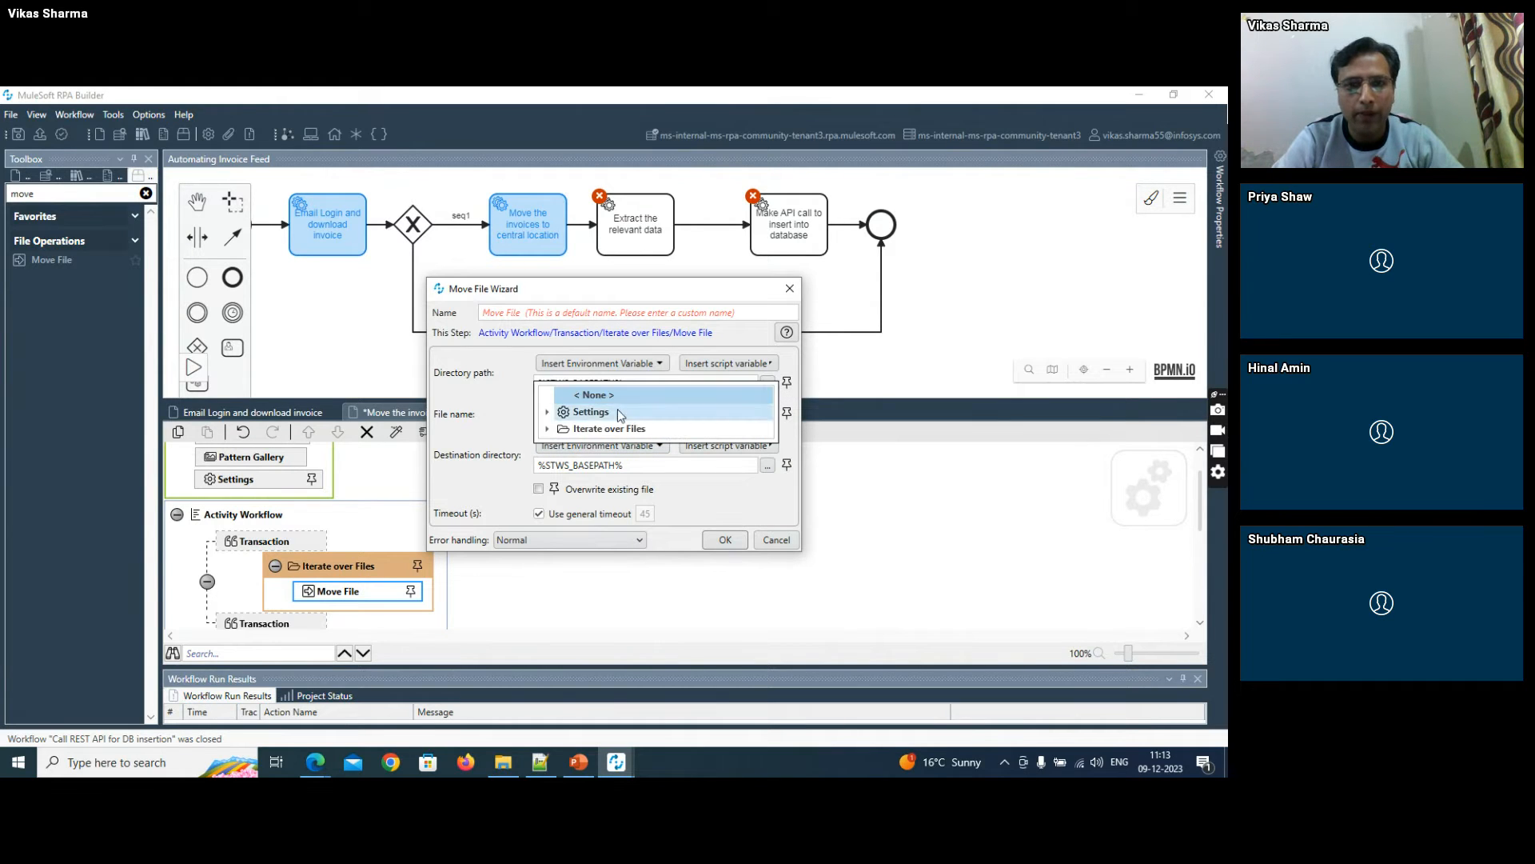
click(548, 430)
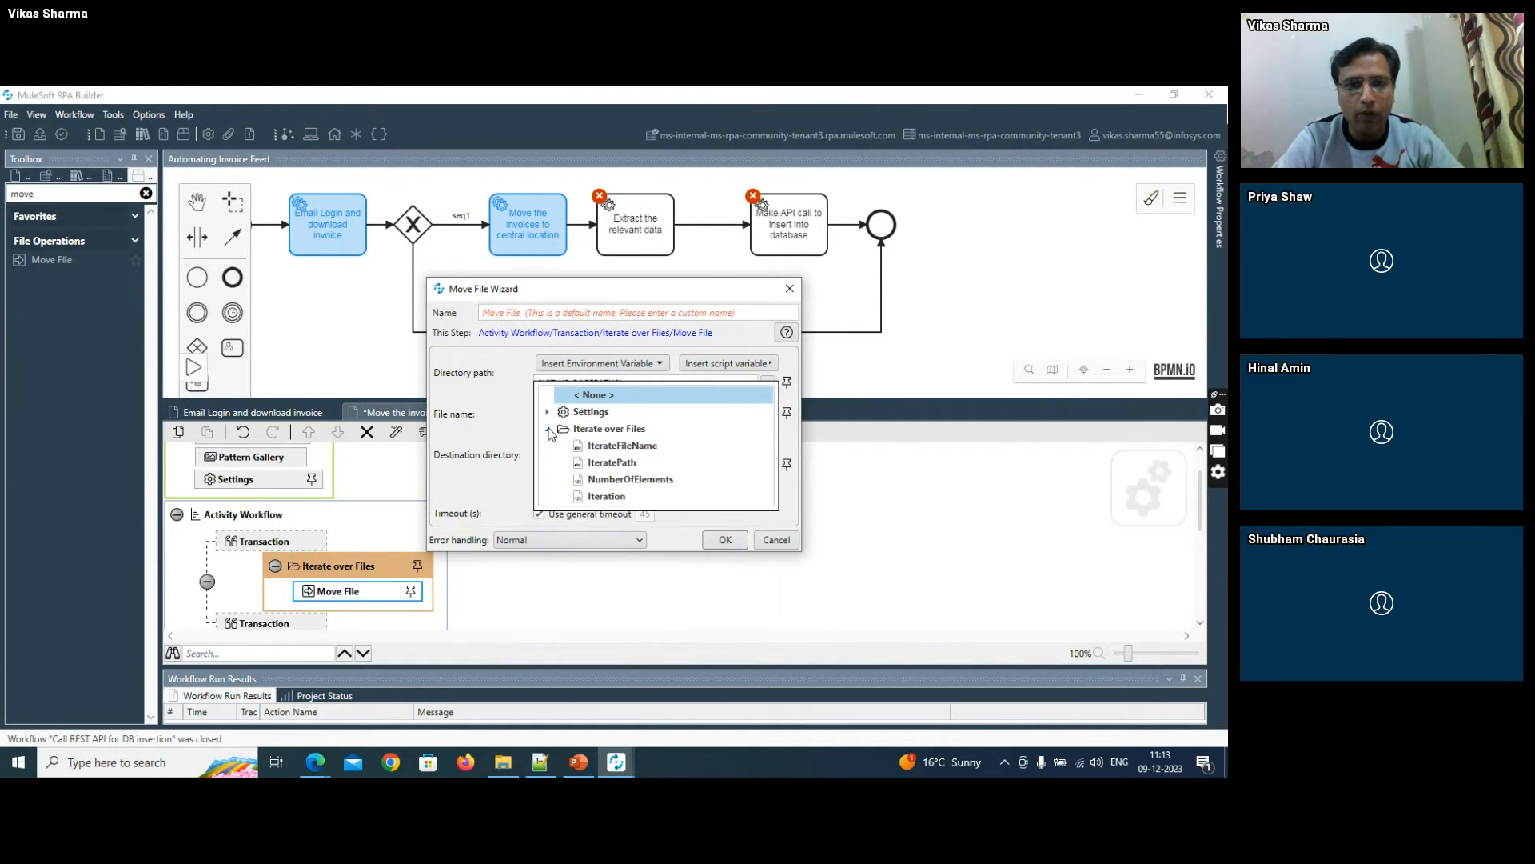
click(611, 462)
click(766, 415)
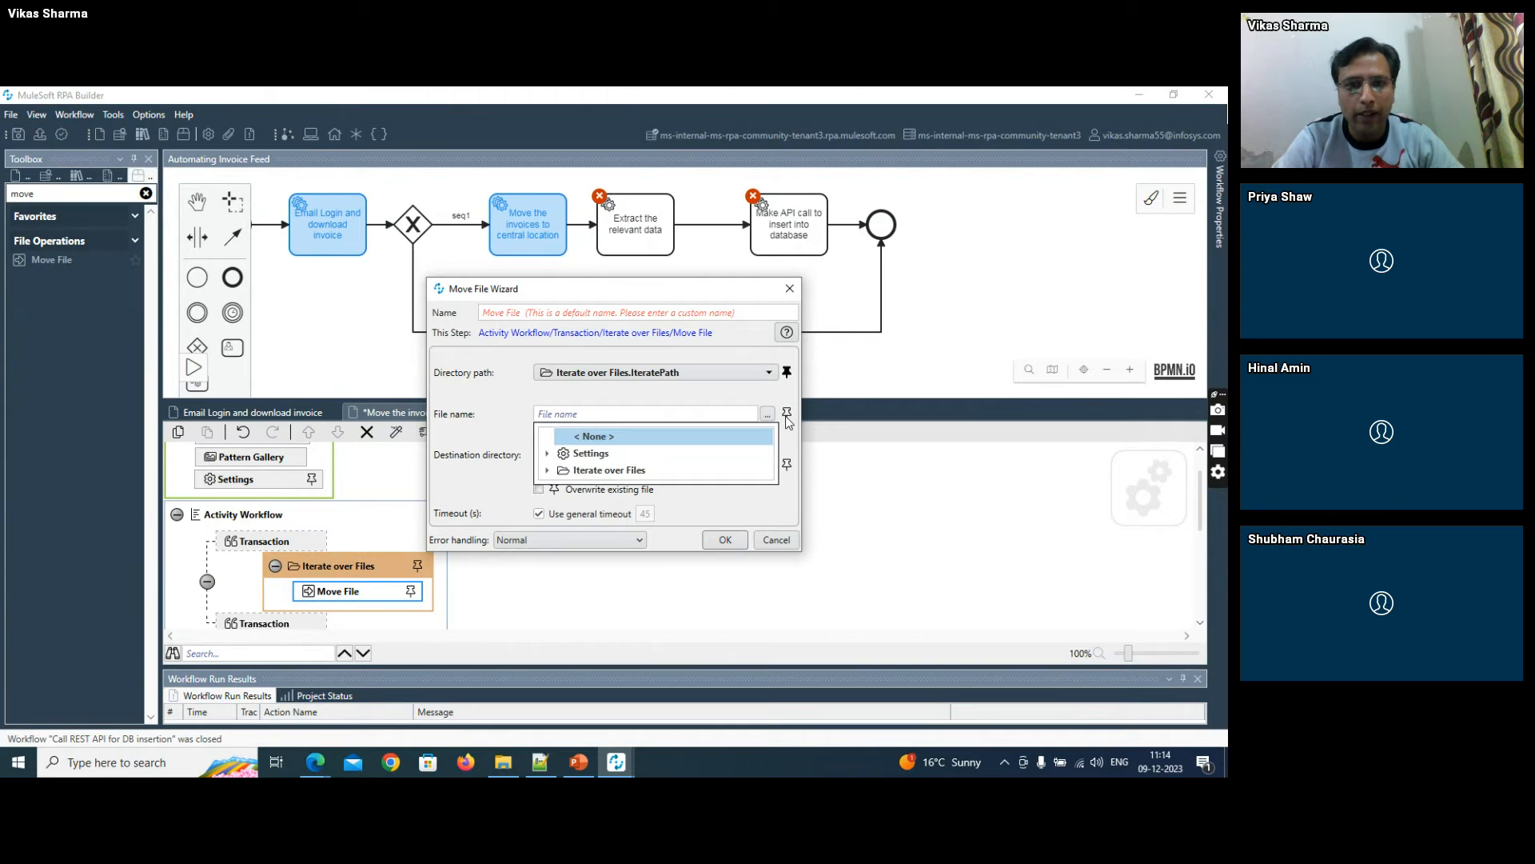
click(548, 472)
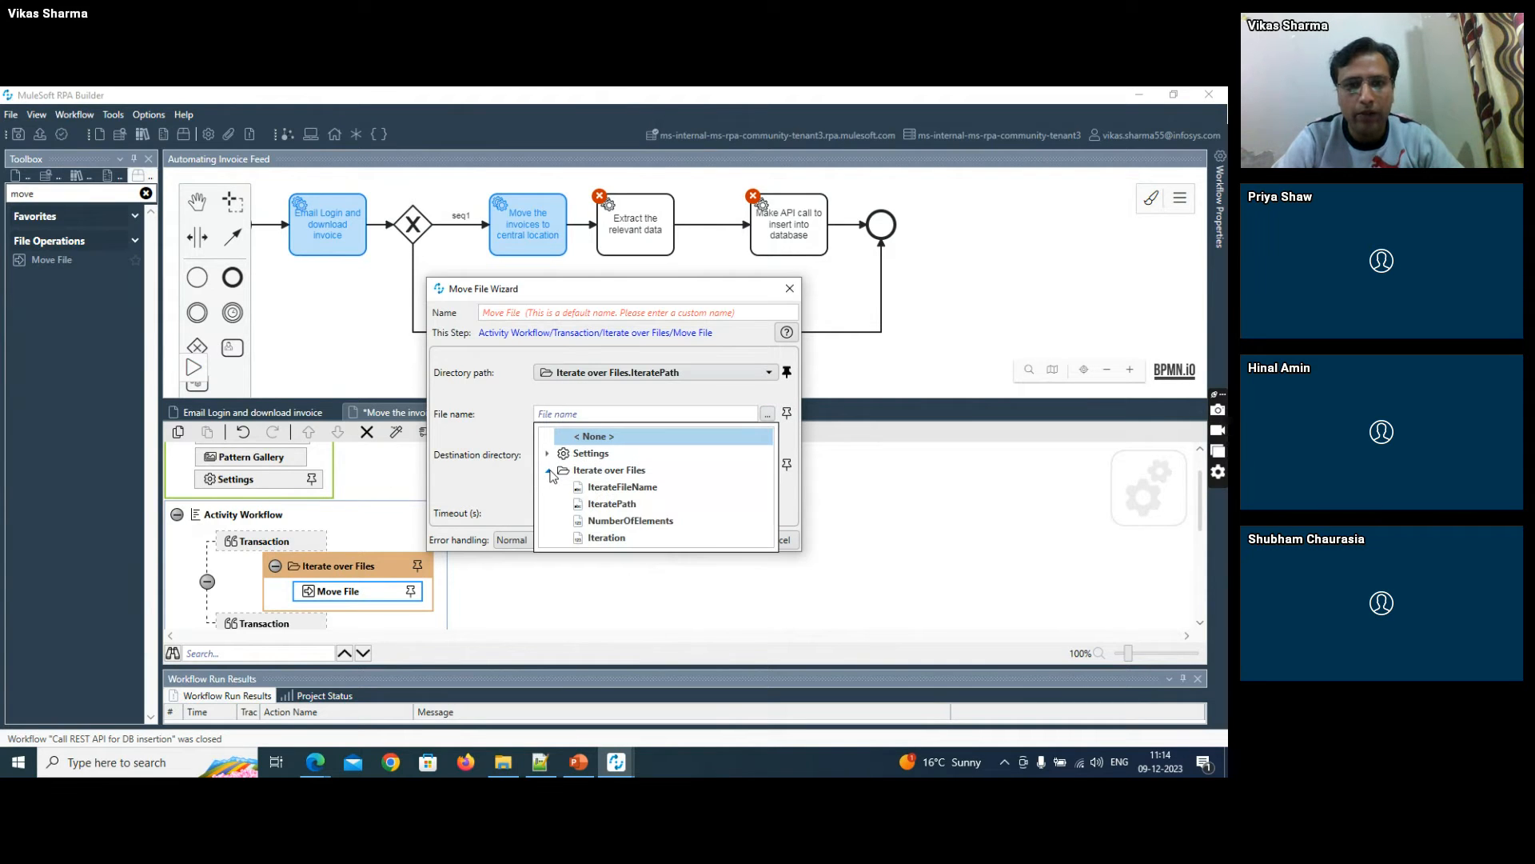
click(612, 487)
- Set the Move File action's destination directory to F:\RPA\Attachments, copying the folder path from File Explorer
key(alt+Tab)
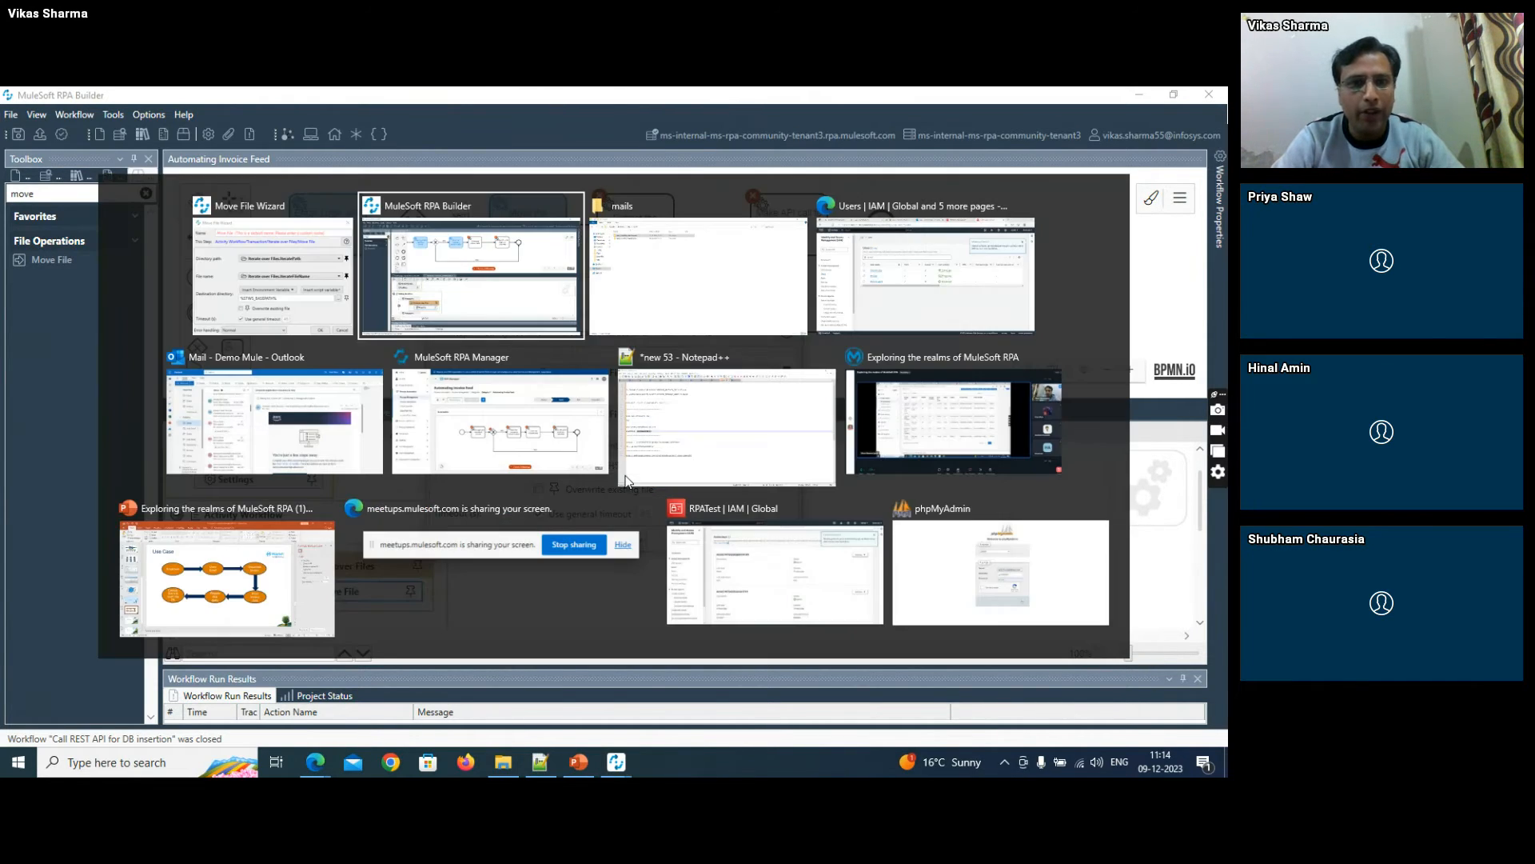
key(alt+Tab)
click(223, 138)
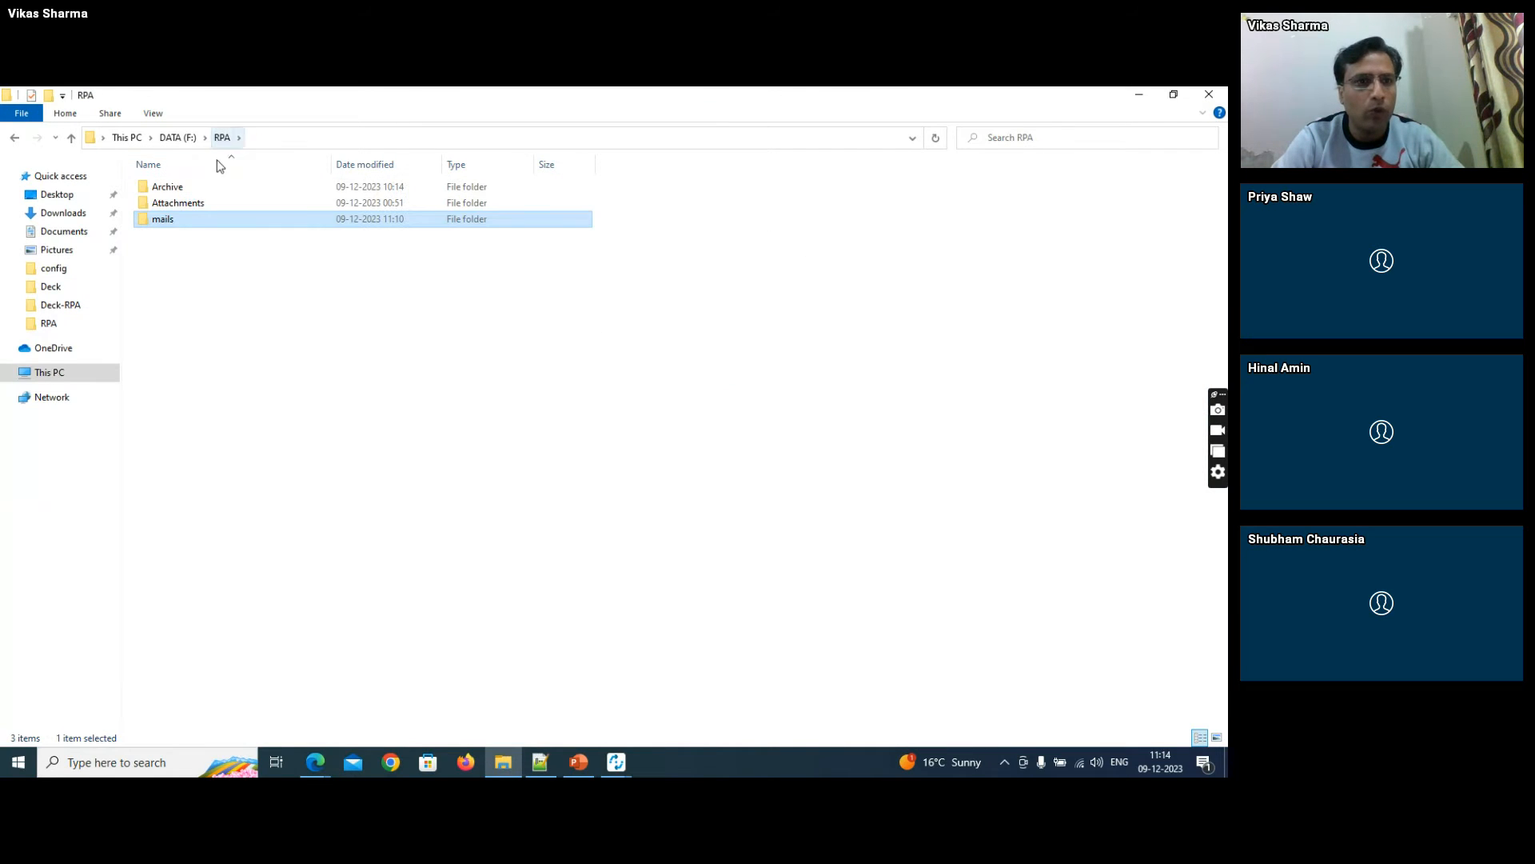
double_click(215, 205)
click(333, 138)
key(ctrl+c)
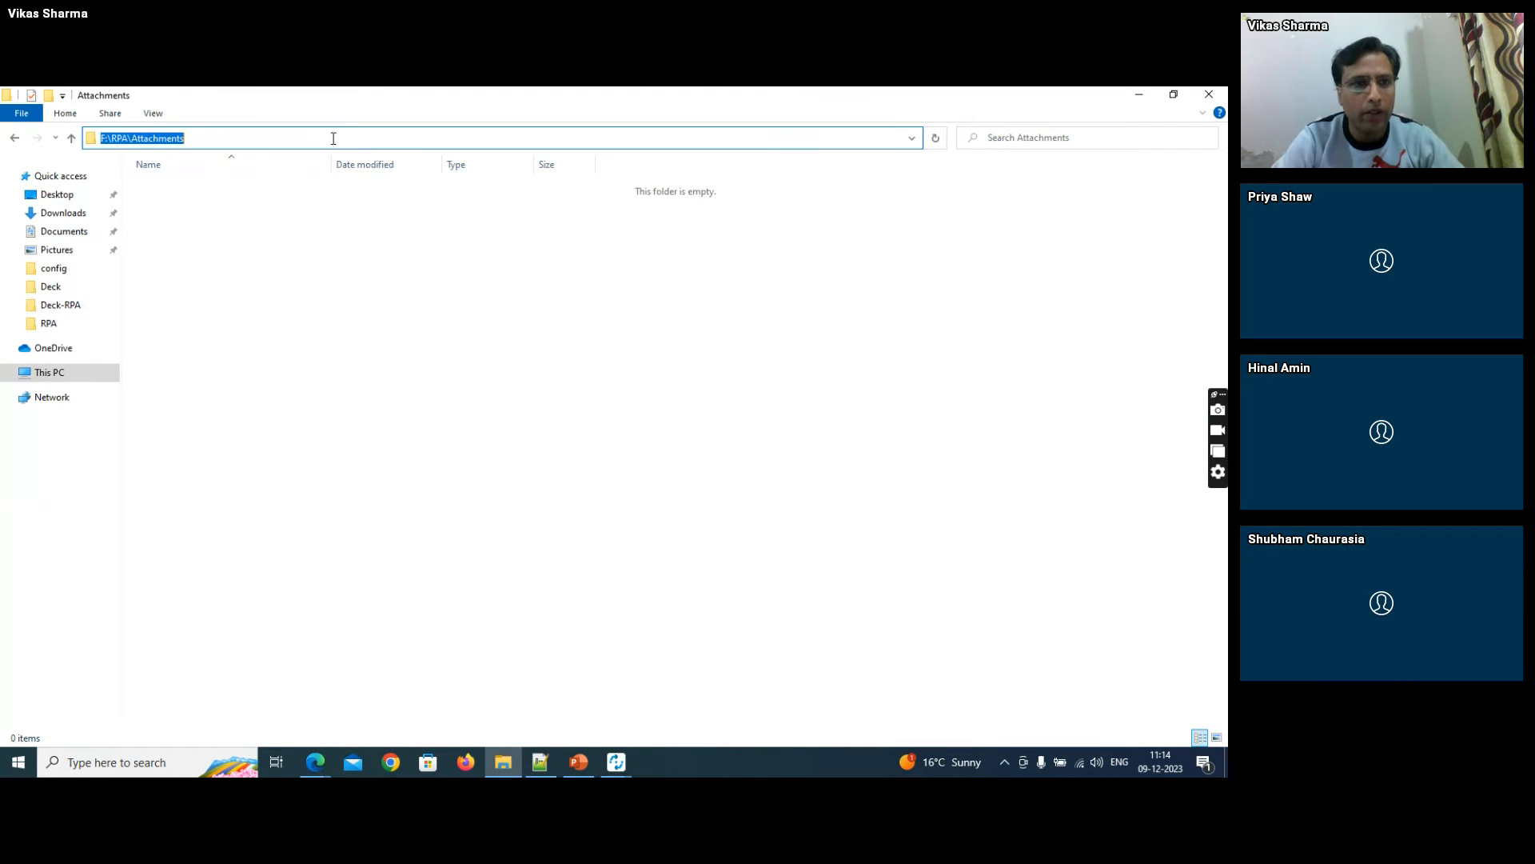
key(alt+Tab)
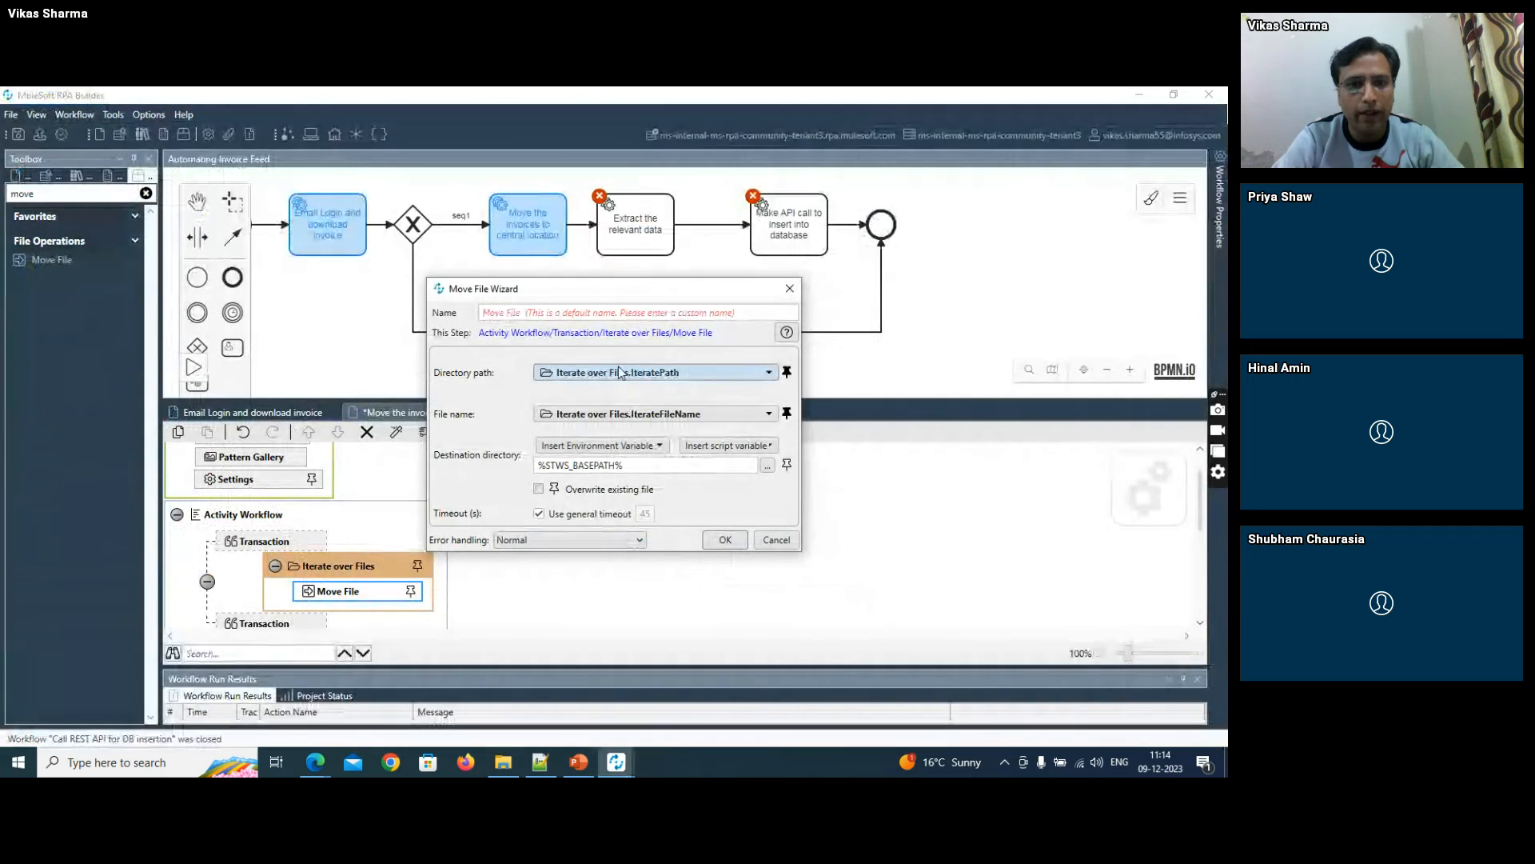
key(ctrl+a)
key(ctrl+v)
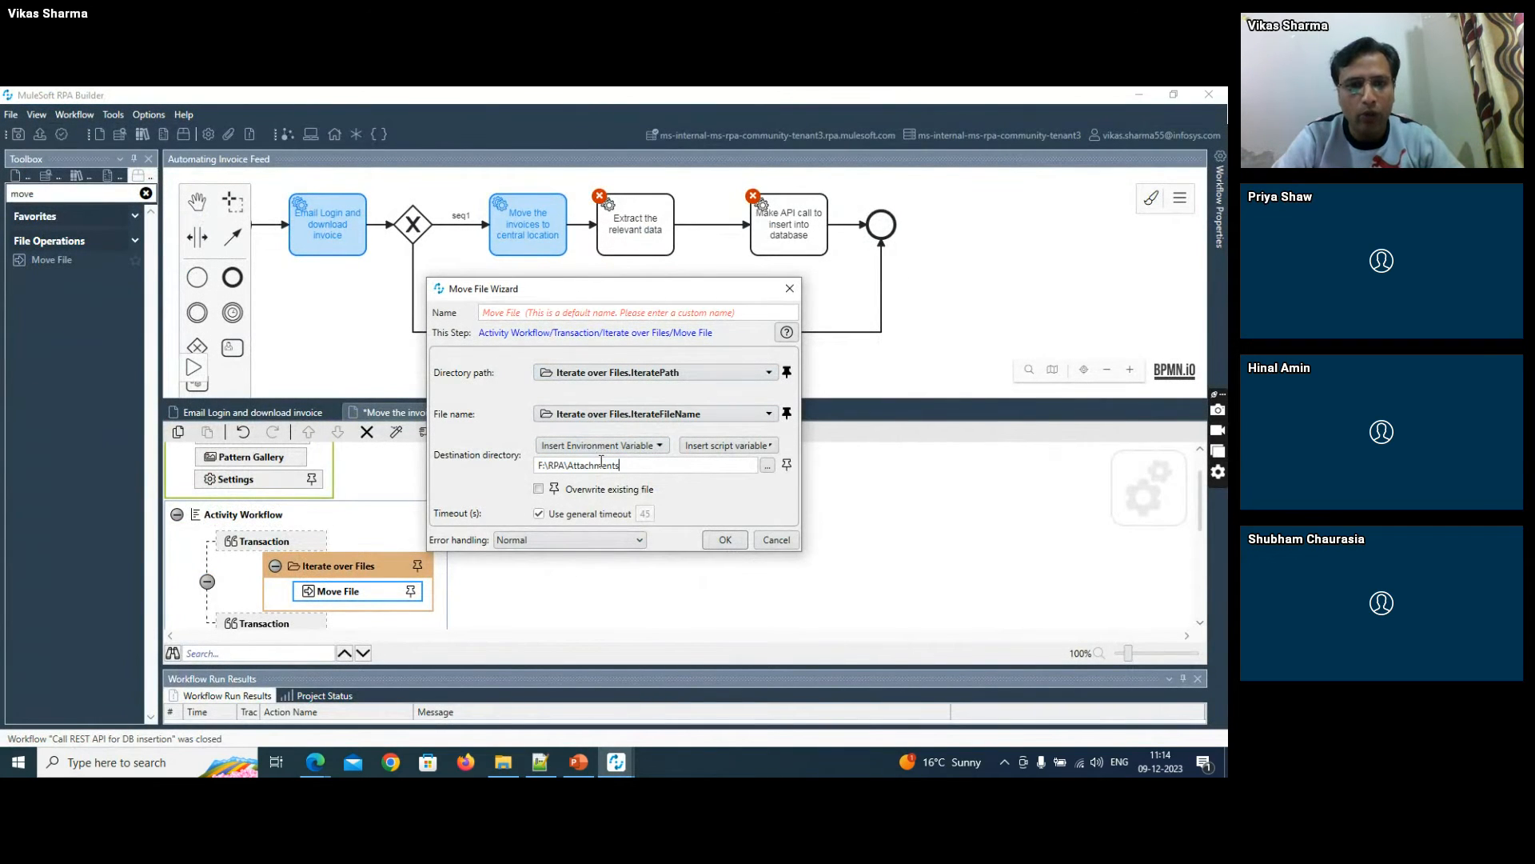
- Enable overwriting of existing files for the Move File action, accept its settings, and save the workflow
click(540, 489)
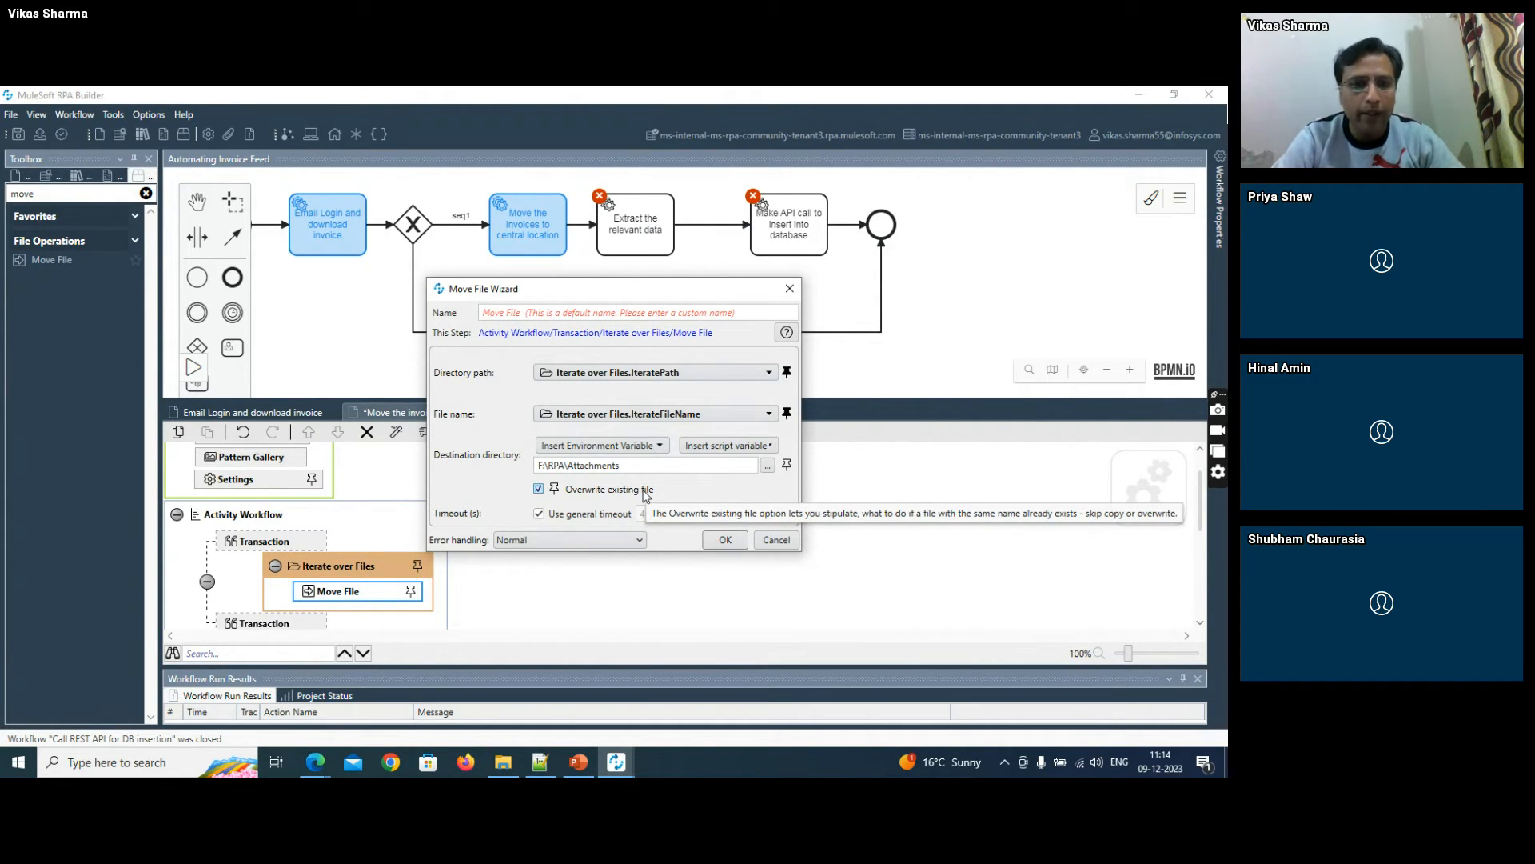
click(724, 540)
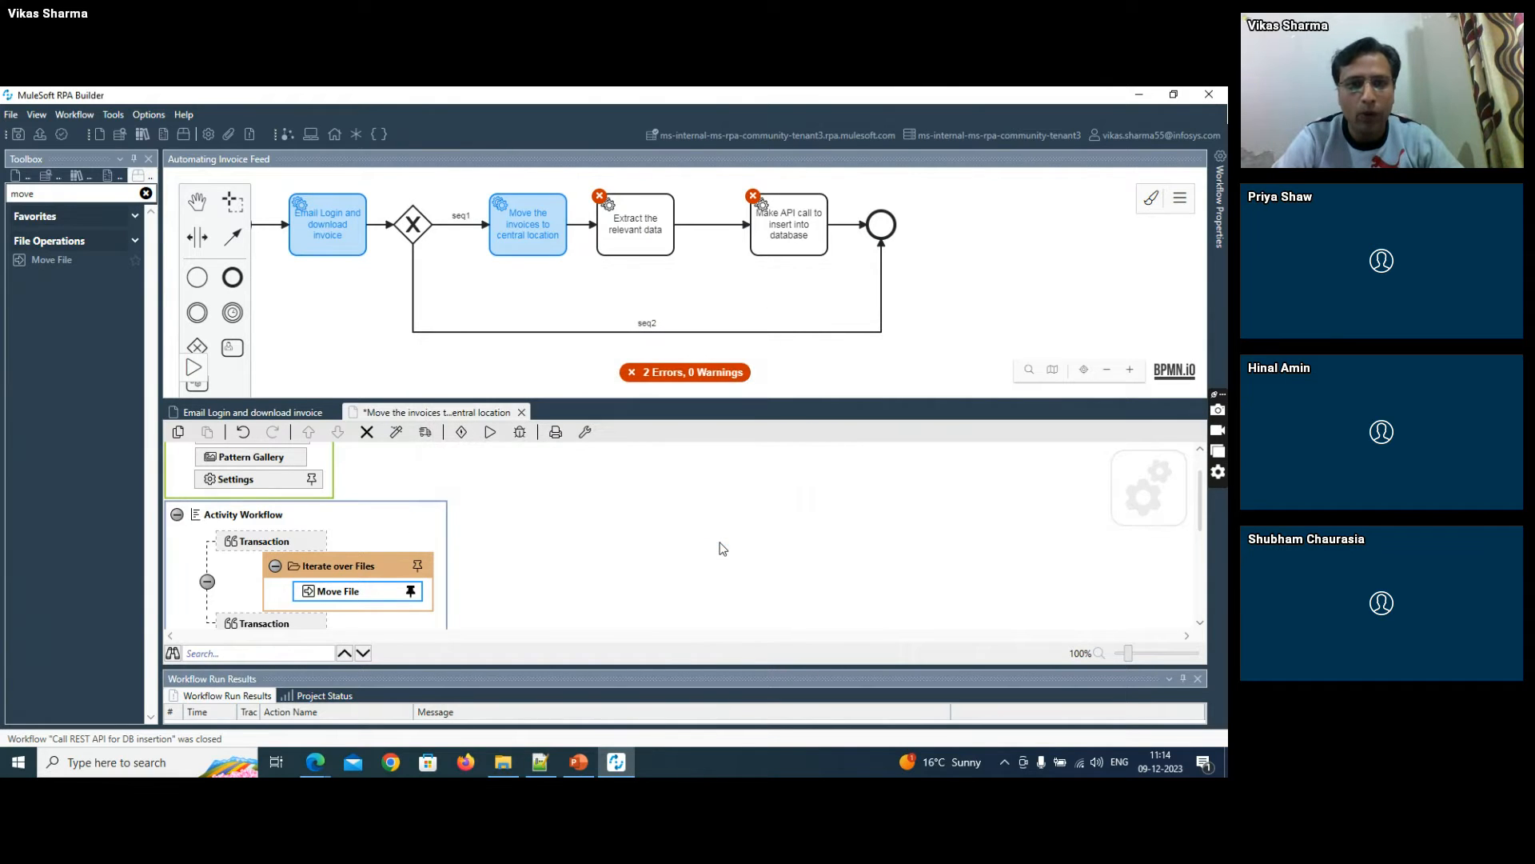
click(18, 134)
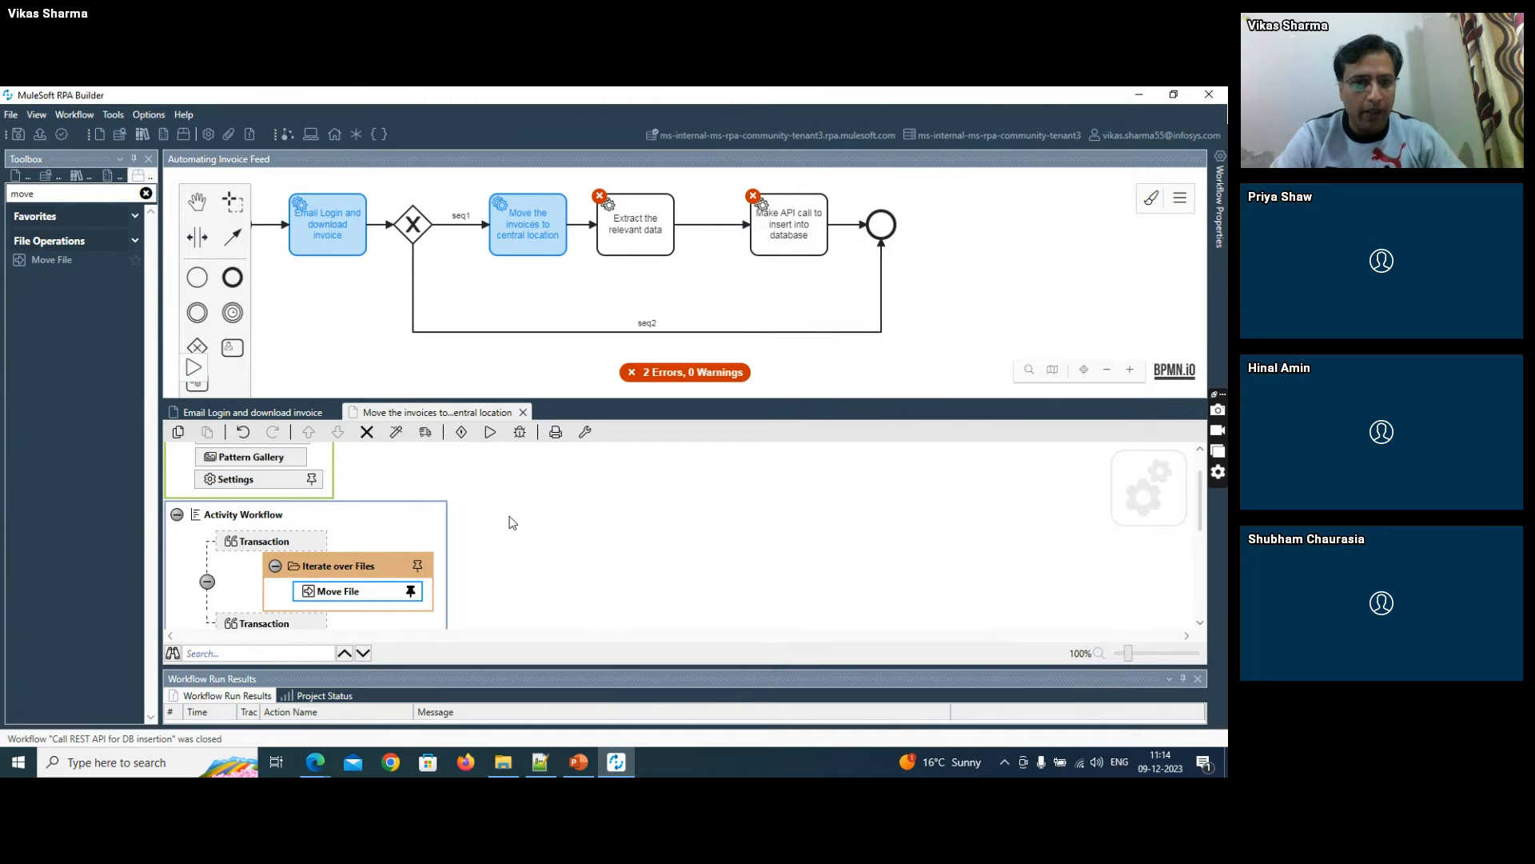
- Check the Attachments folder in File Explorer and run the "Move the invoices to central location" workflow
key(alt+Tab)
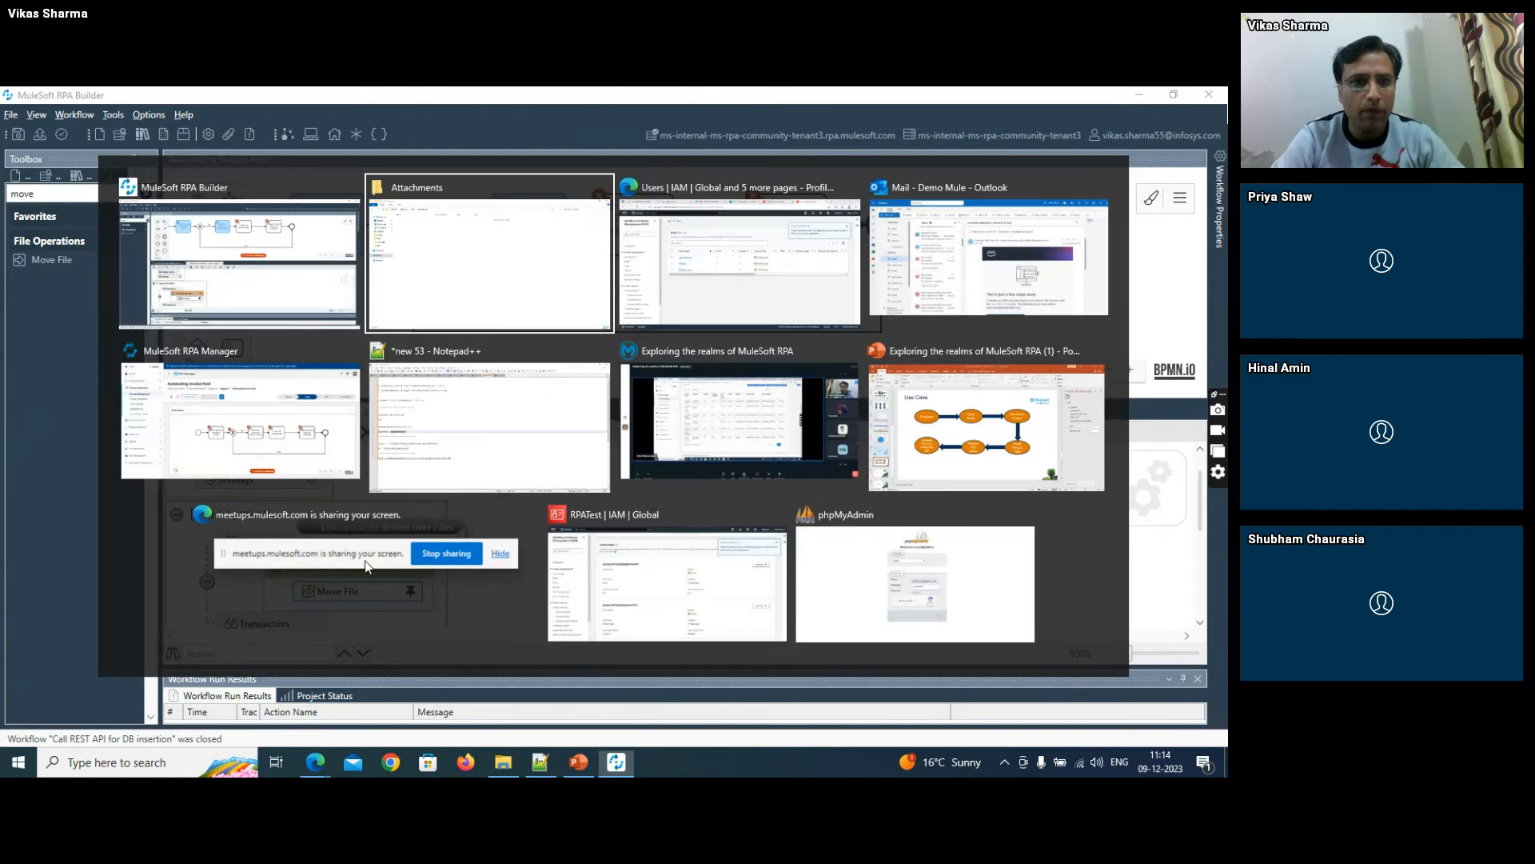
key(alt+Tab)
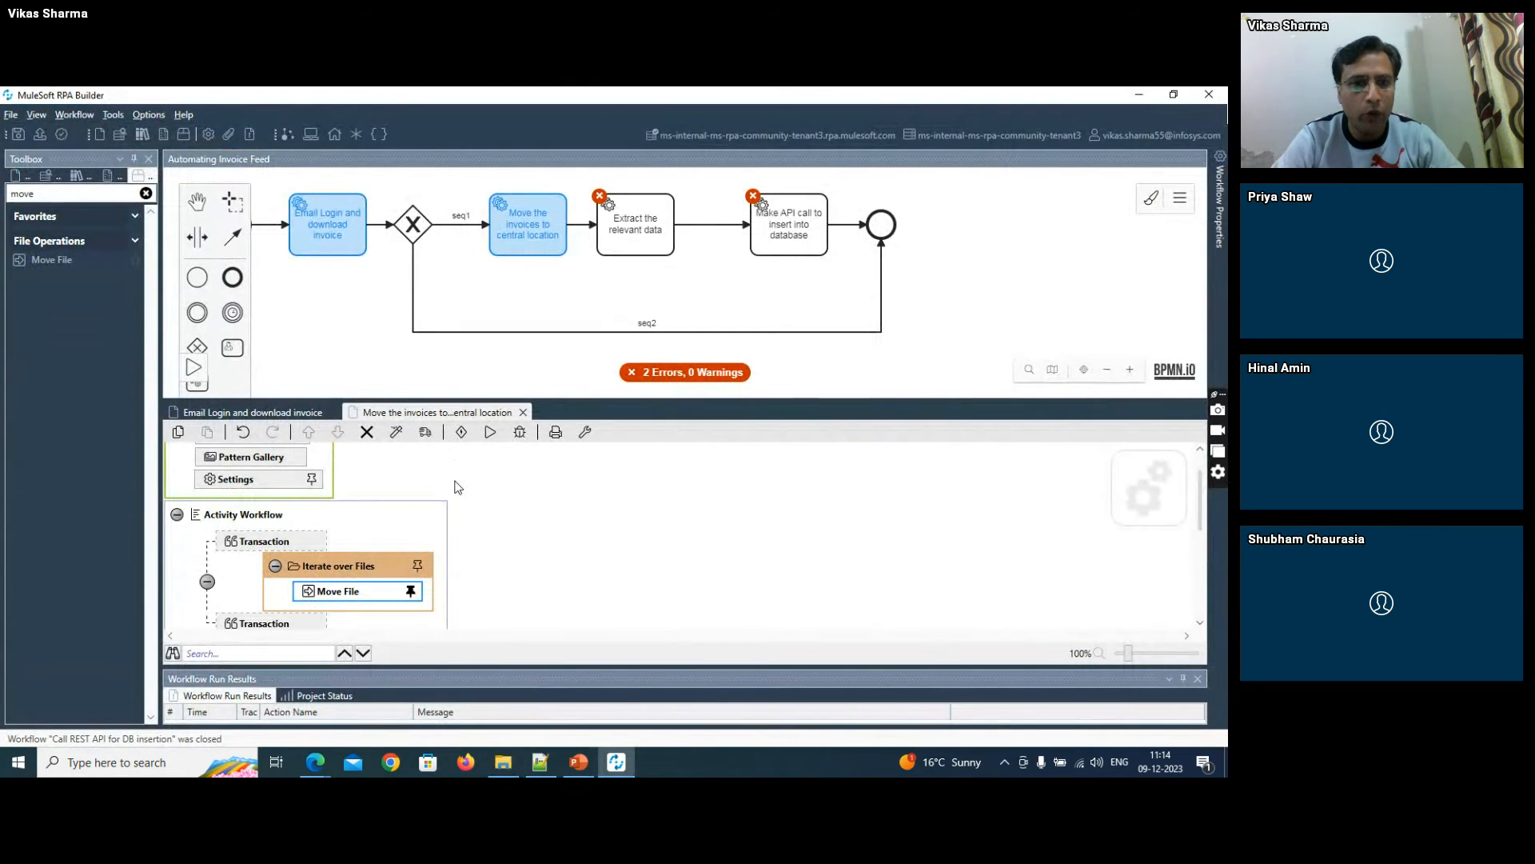
key(alt+Tab)
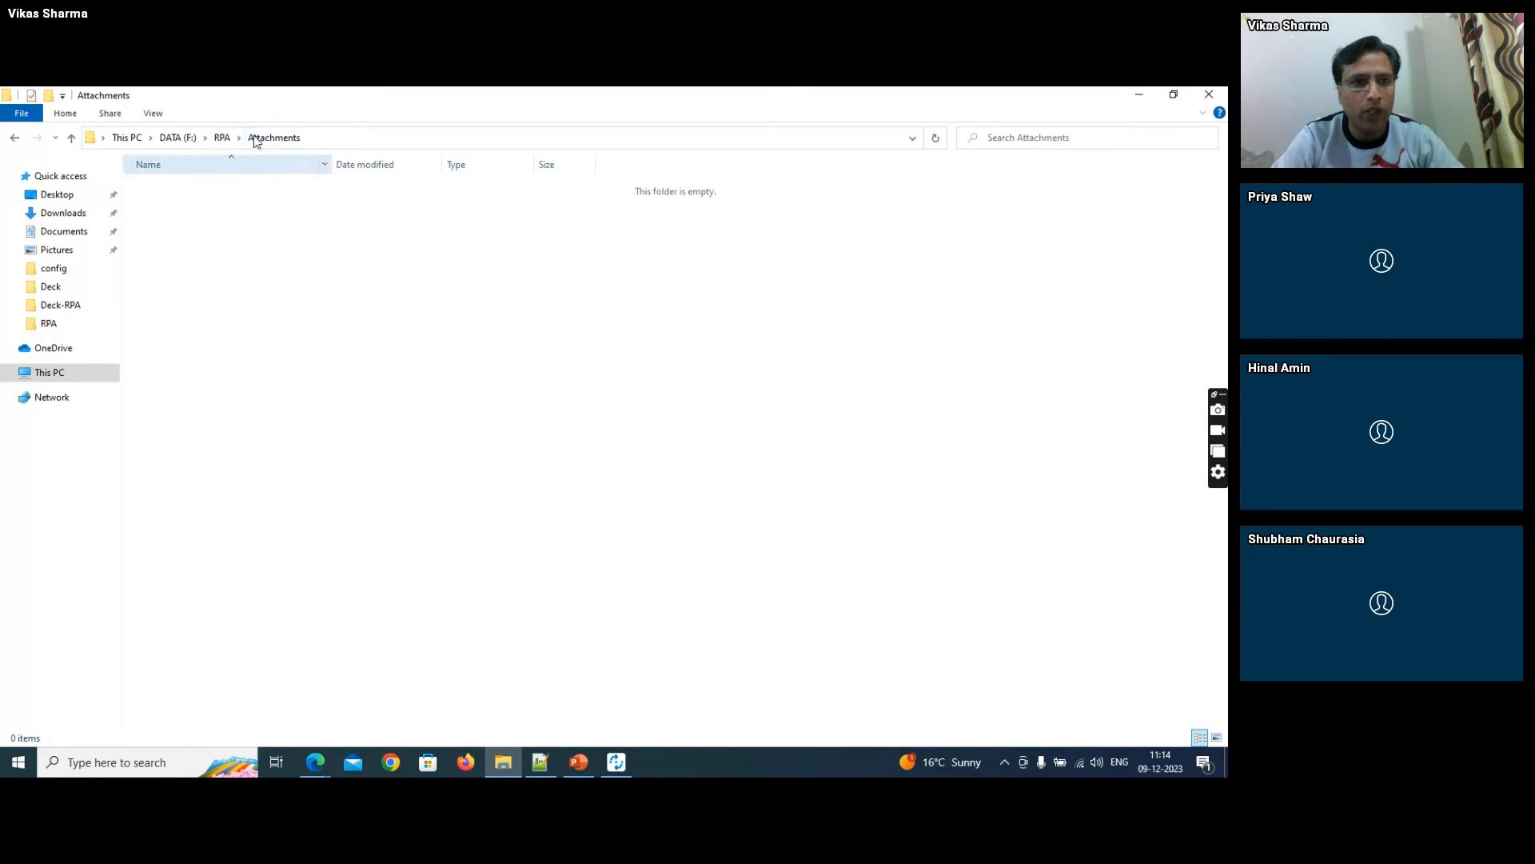
key(alt+Tab)
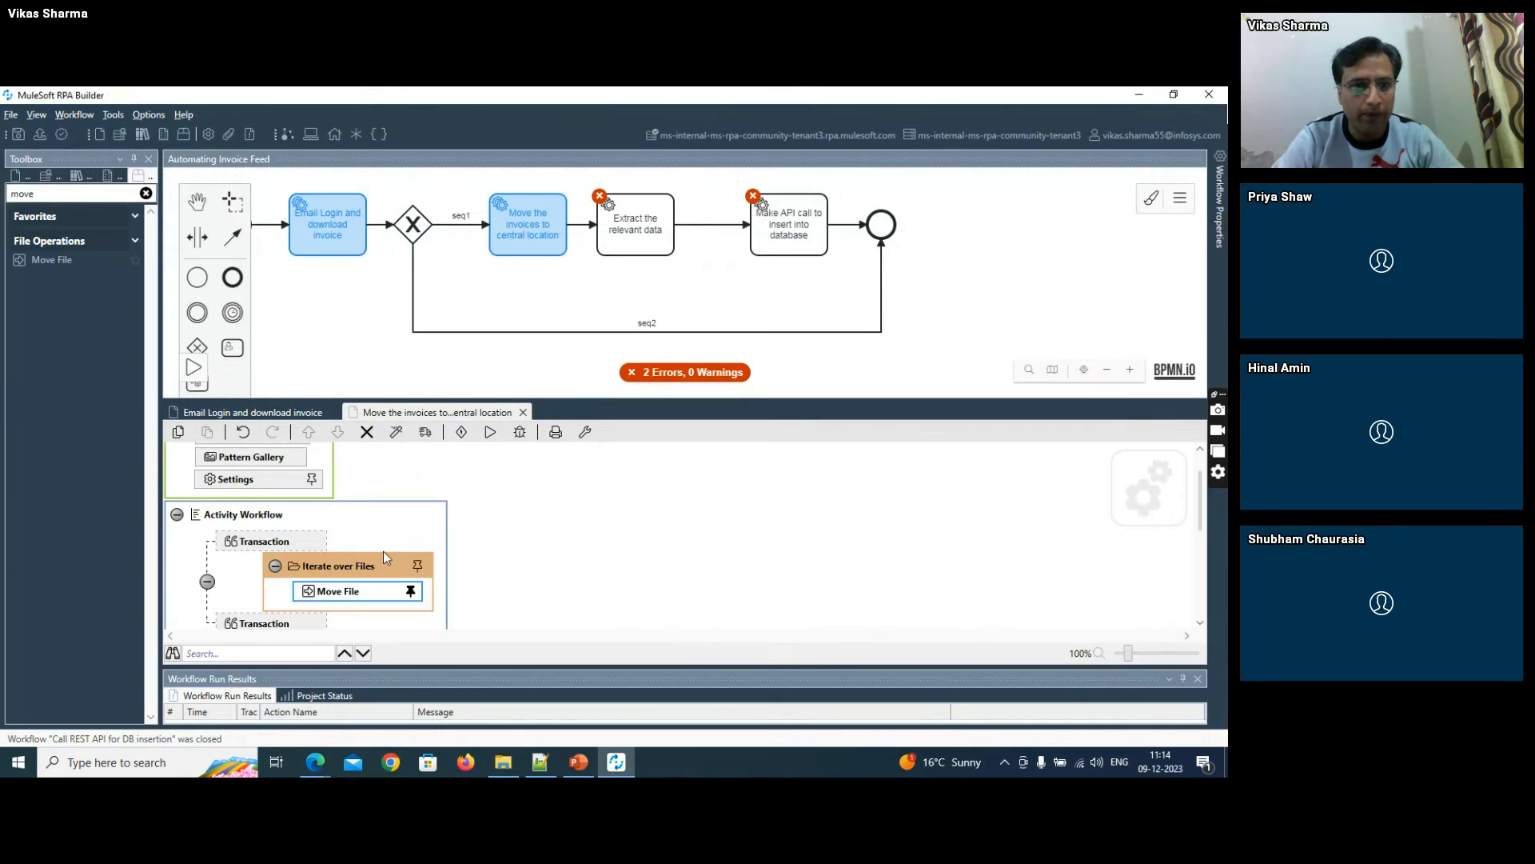
click(491, 435)
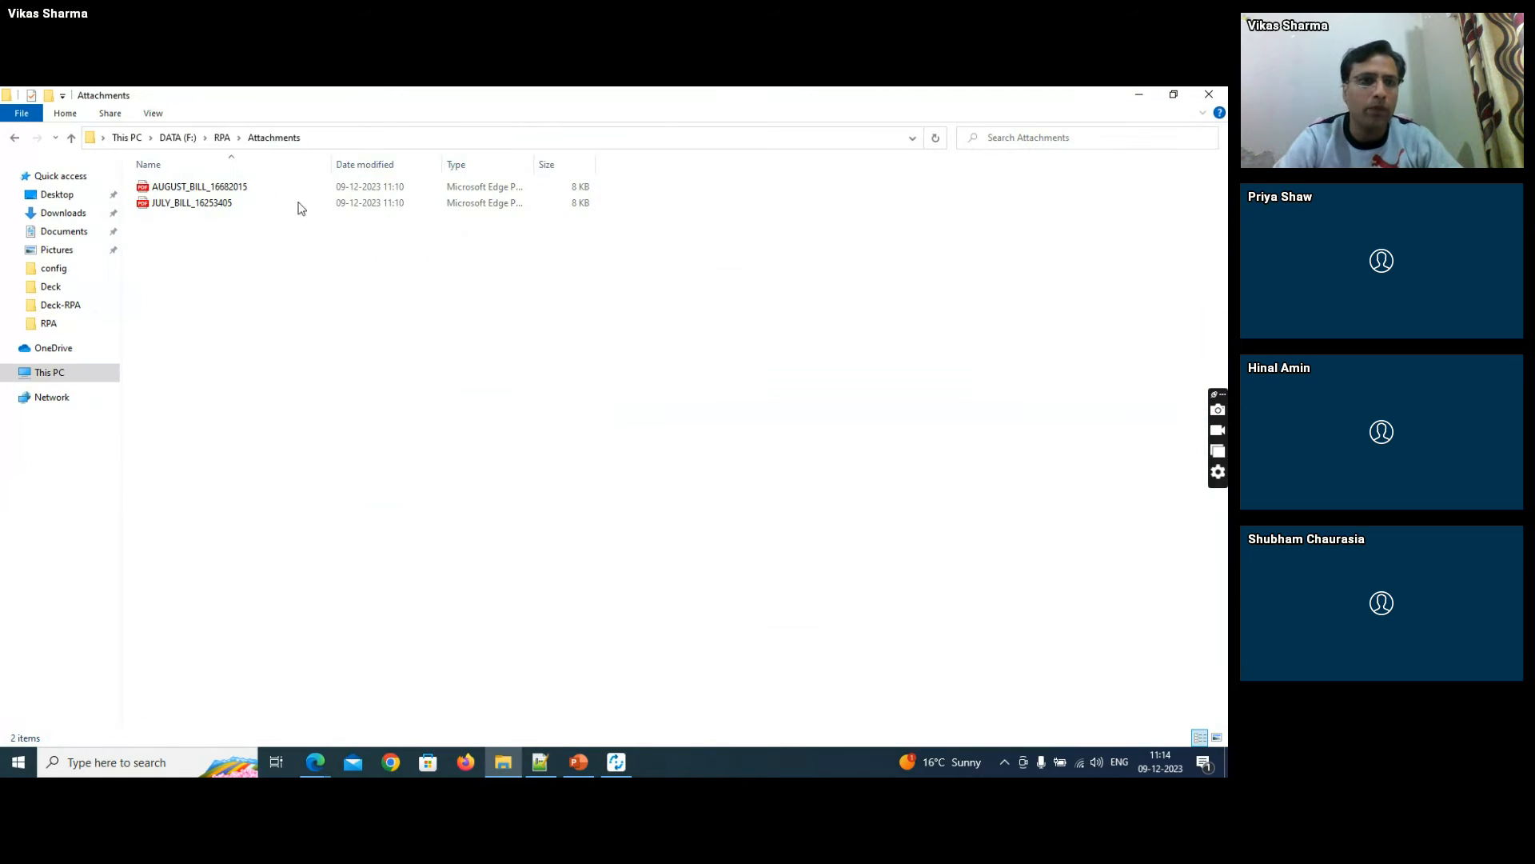
- Examine both mail attachment subfolders in F:\RPA\mails and the Attachments folder to verify the file move
click(222, 137)
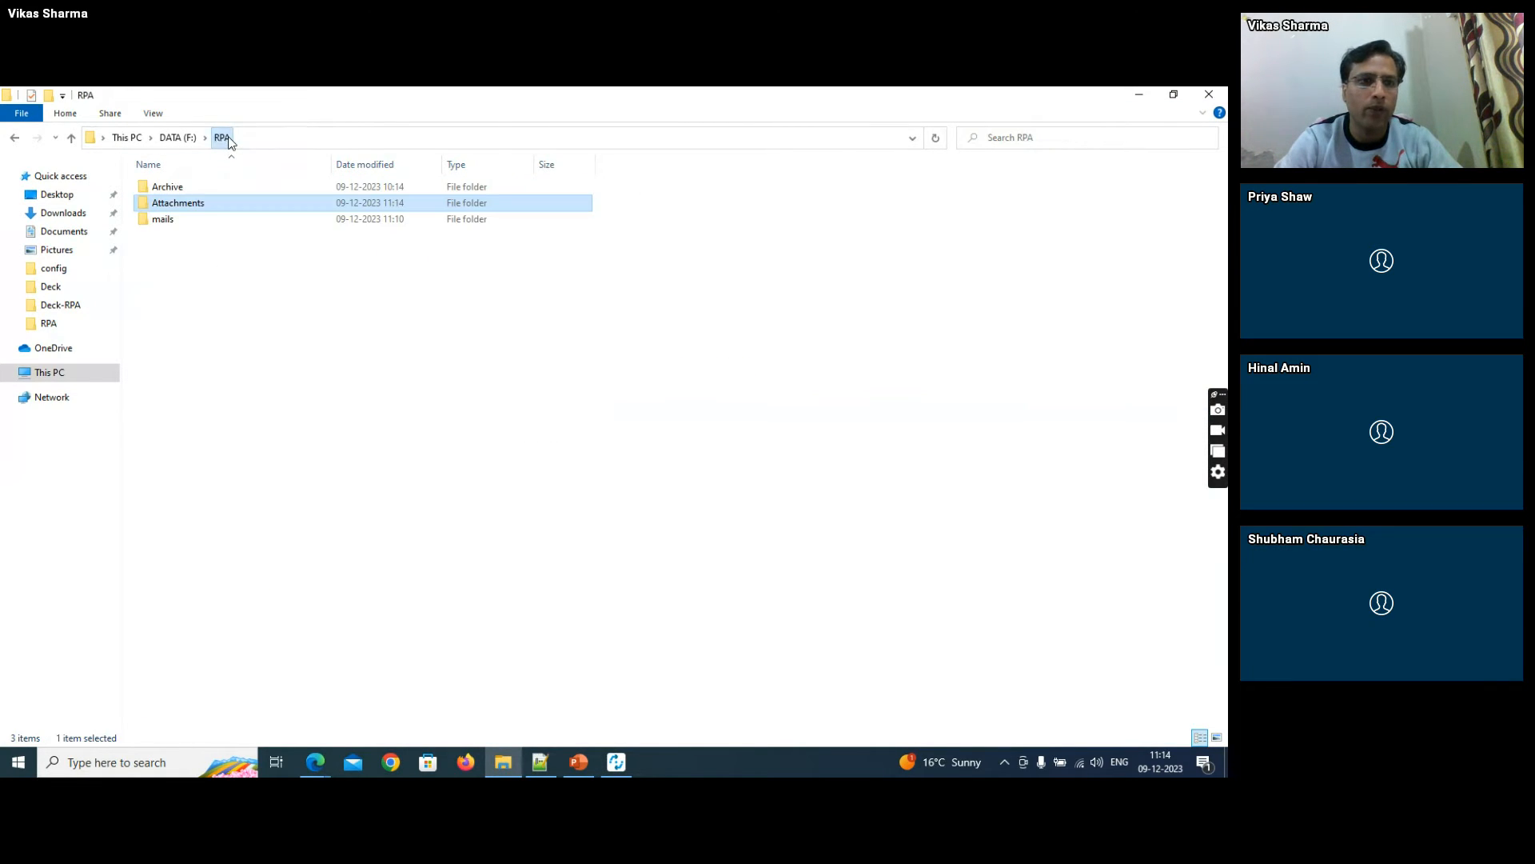
double_click(169, 220)
double_click(171, 189)
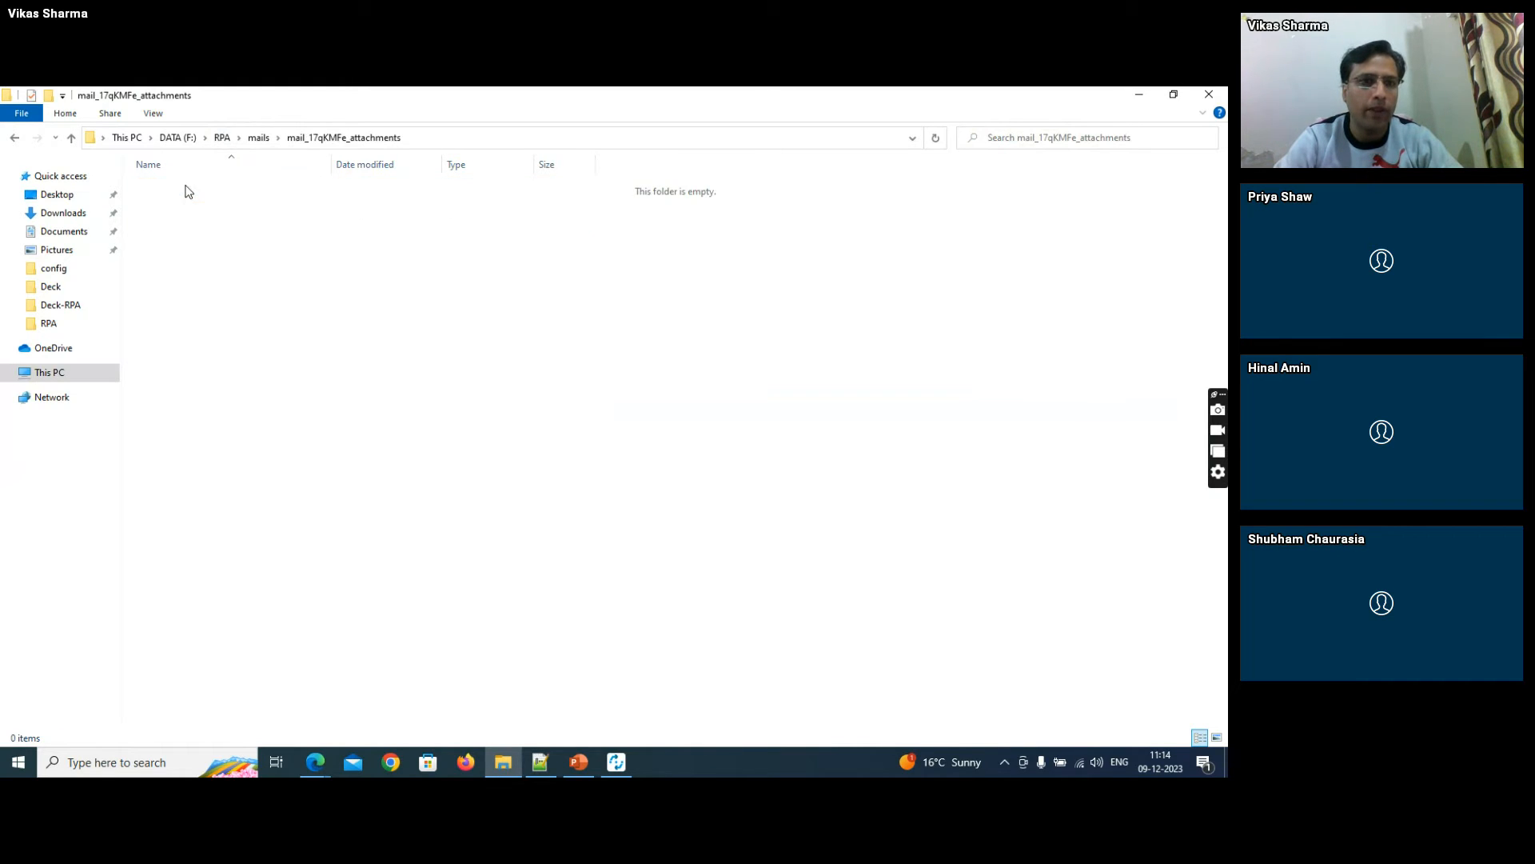
click(264, 139)
double_click(206, 204)
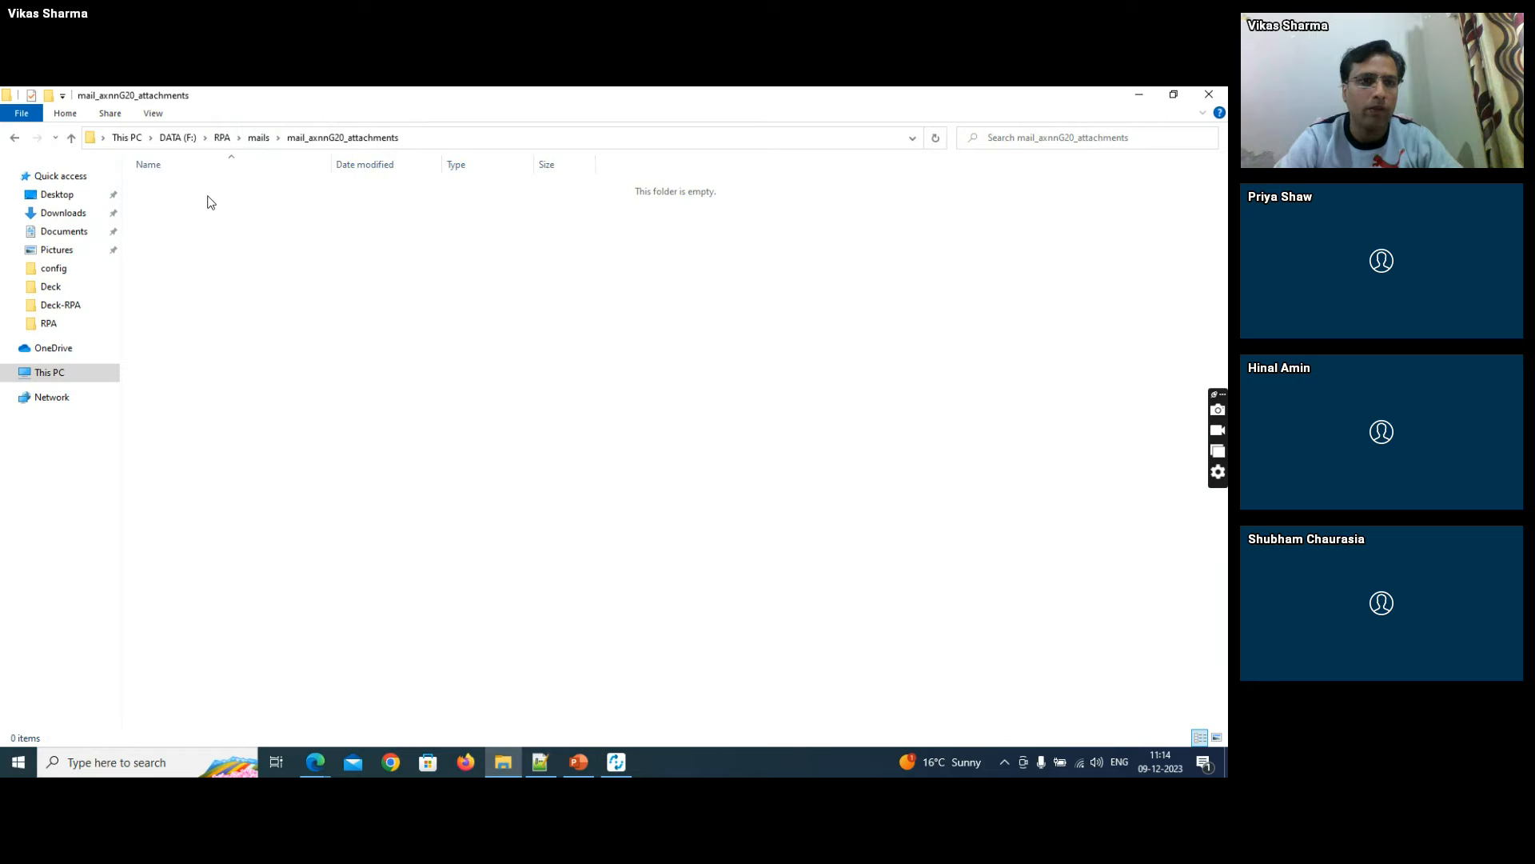
click(254, 139)
click(223, 138)
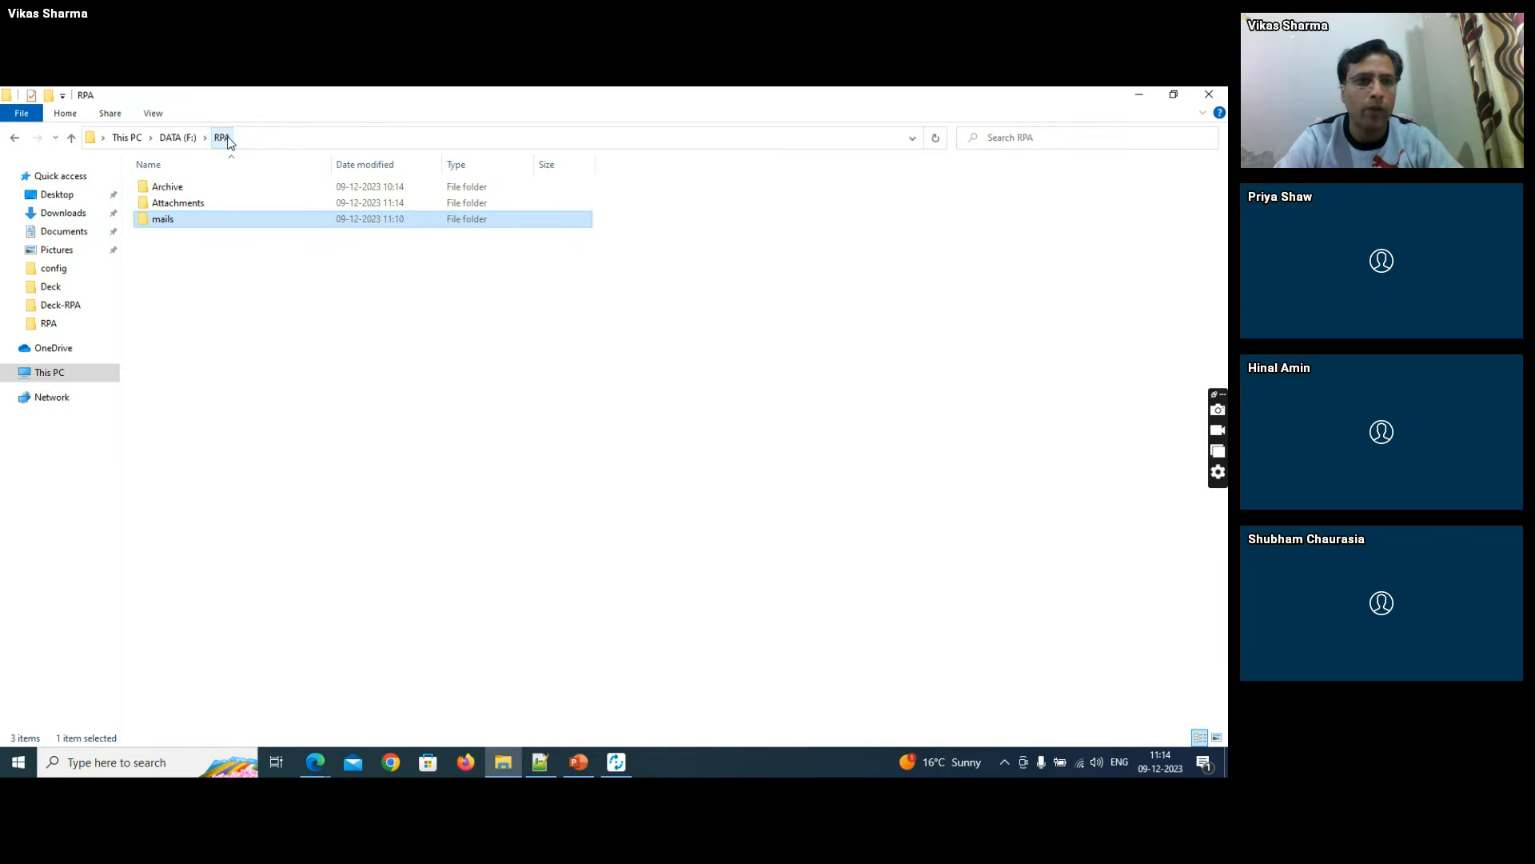
double_click(205, 204)
- Return to RPA Builder and open the workflow of the "Extract the relevant data" task
key(alt+Tab)
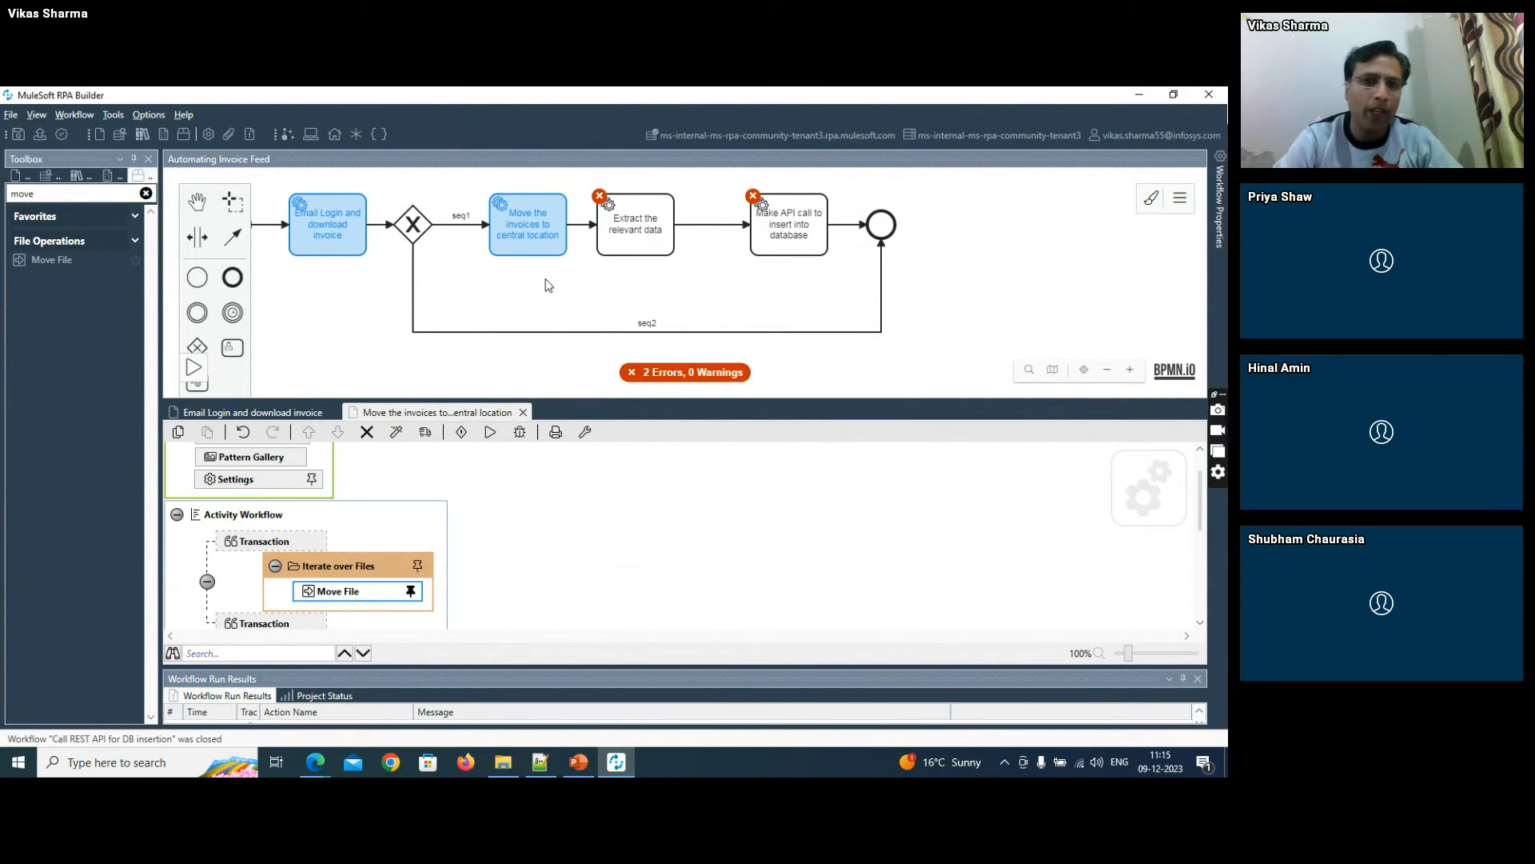
click(637, 237)
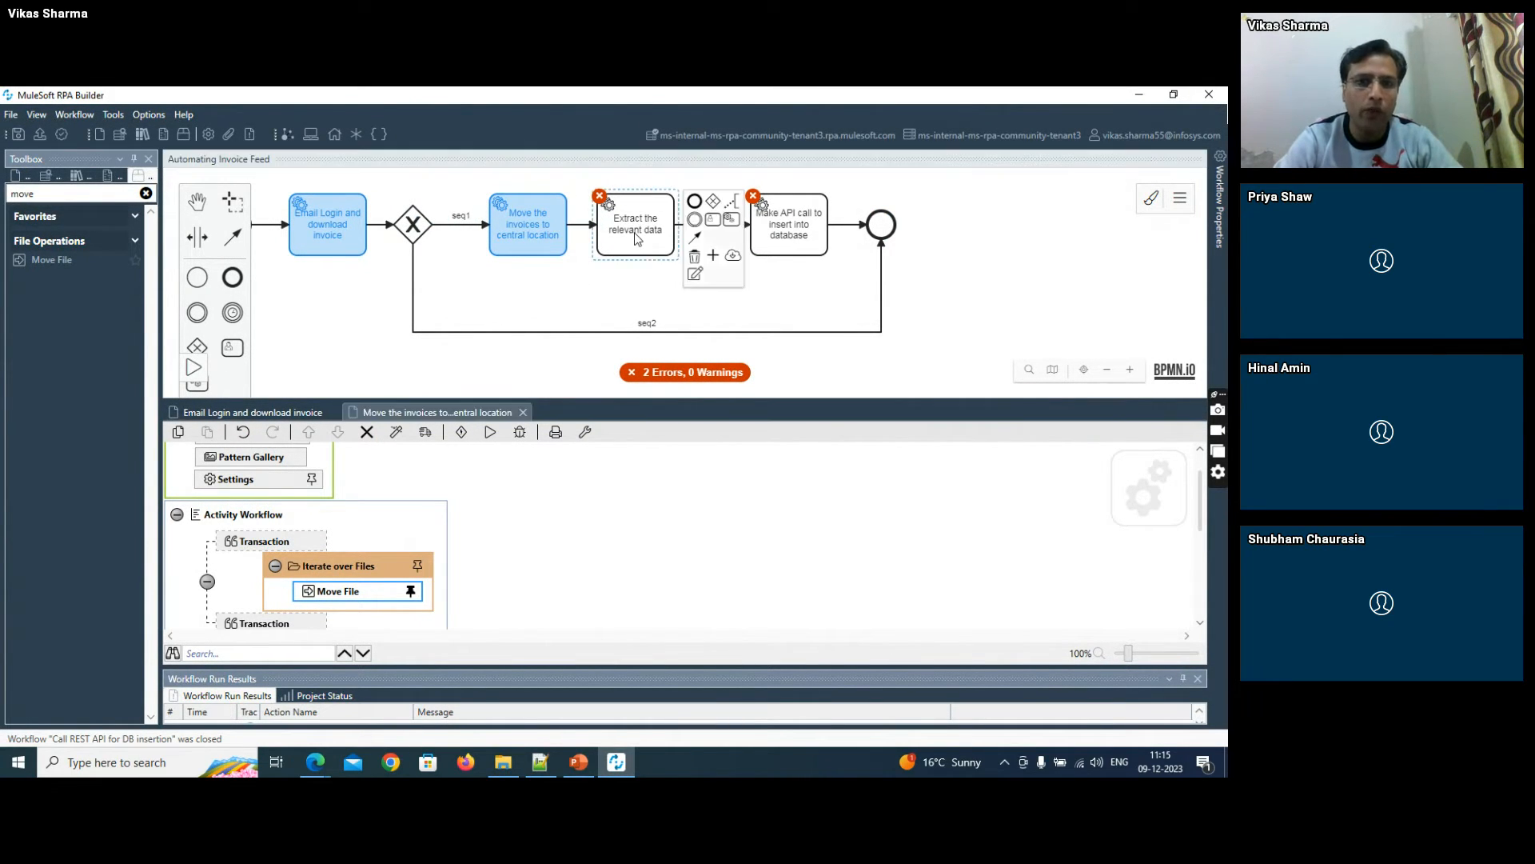
double_click(637, 237)
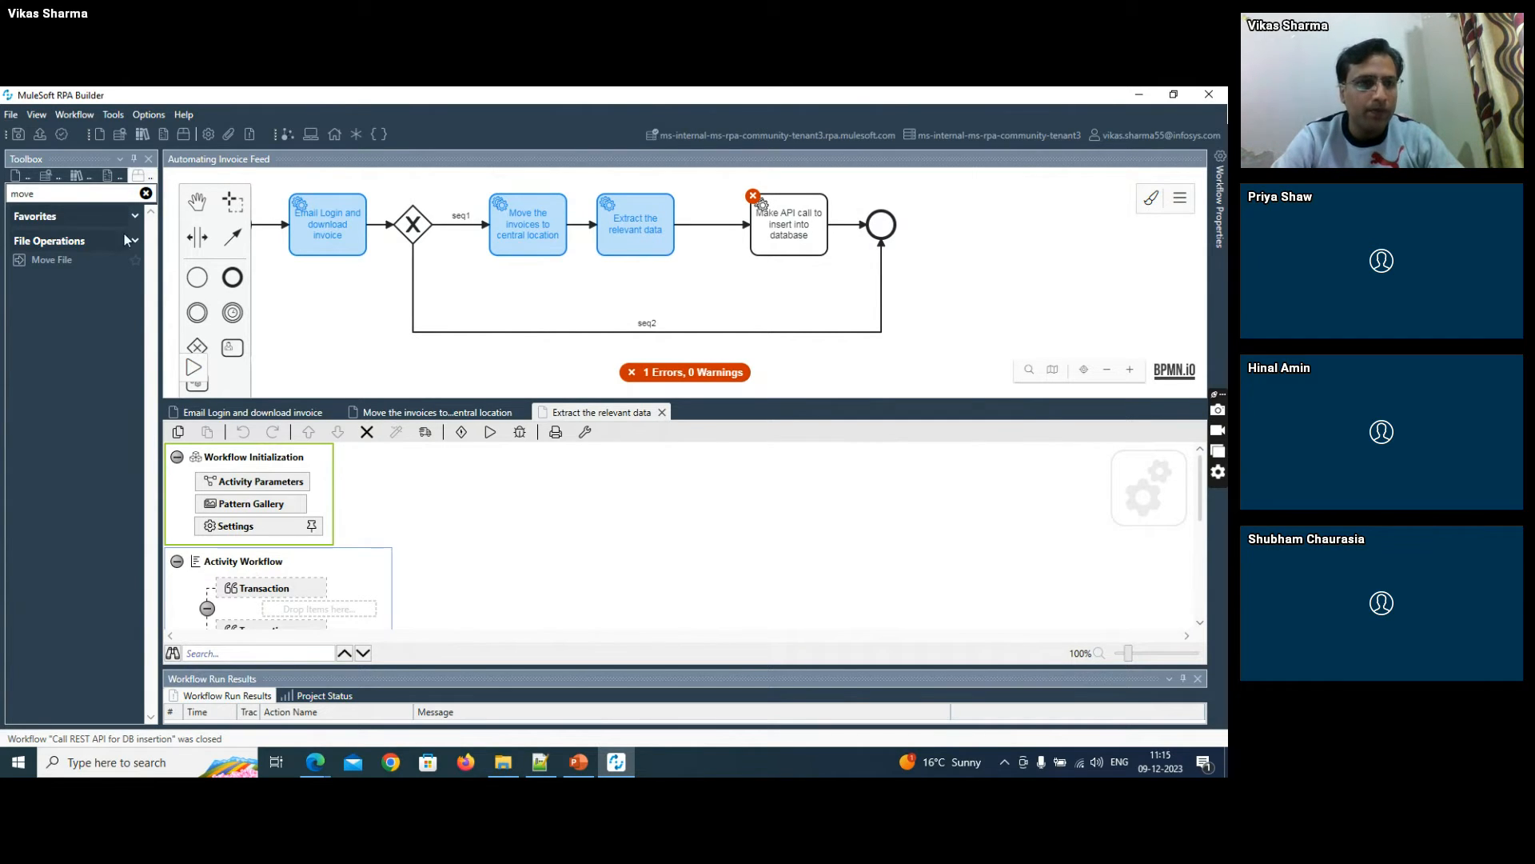
- Filter the toolbox for "aws" and add an ERP Docs with AWS action to the workflow's transaction
drag(41, 193, 3, 196)
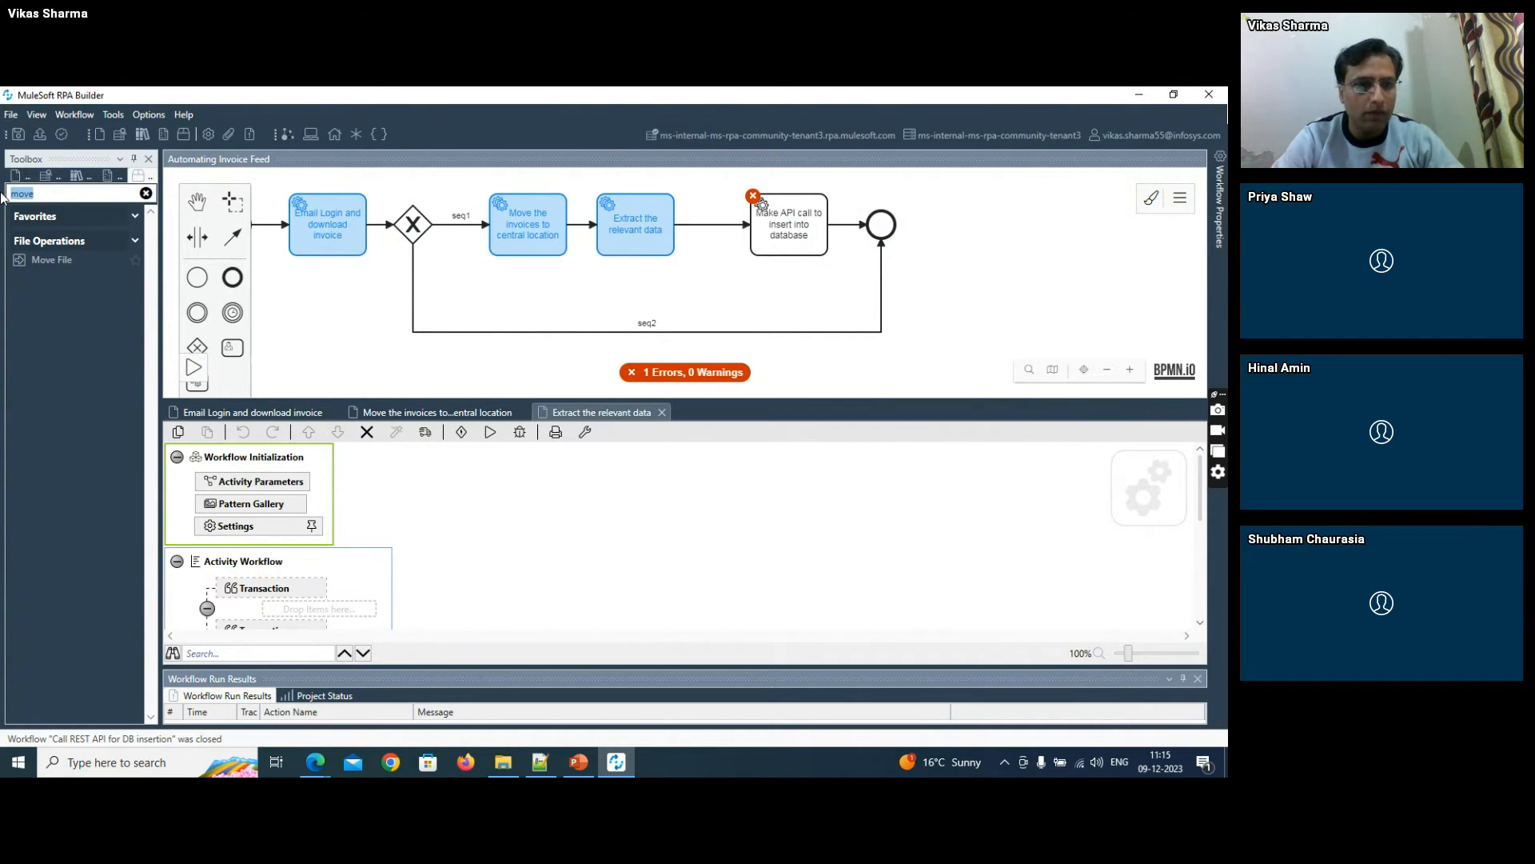
text(aws)
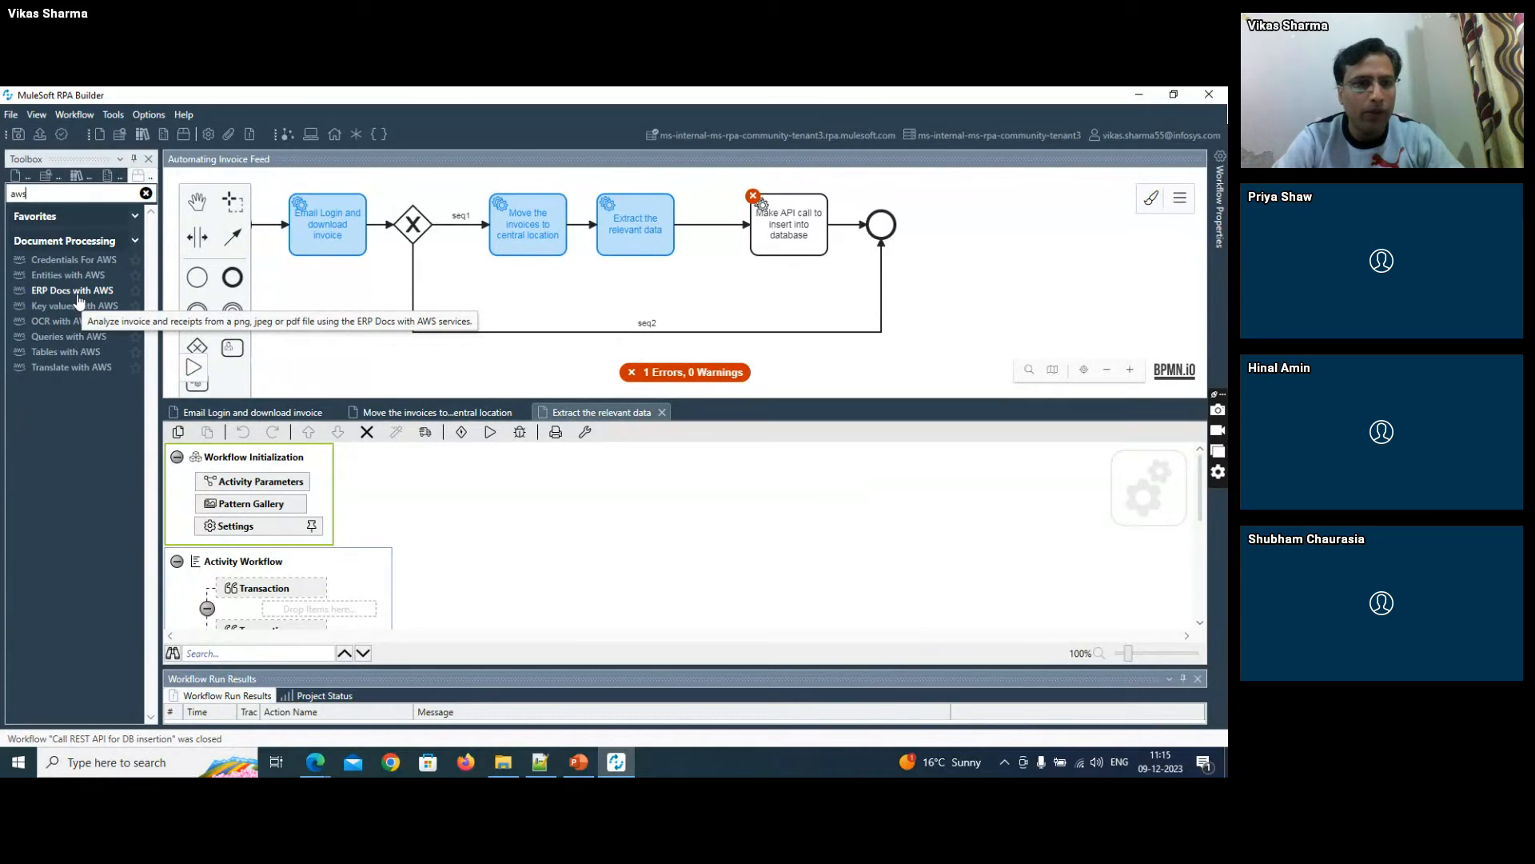
drag(80, 294, 298, 603)
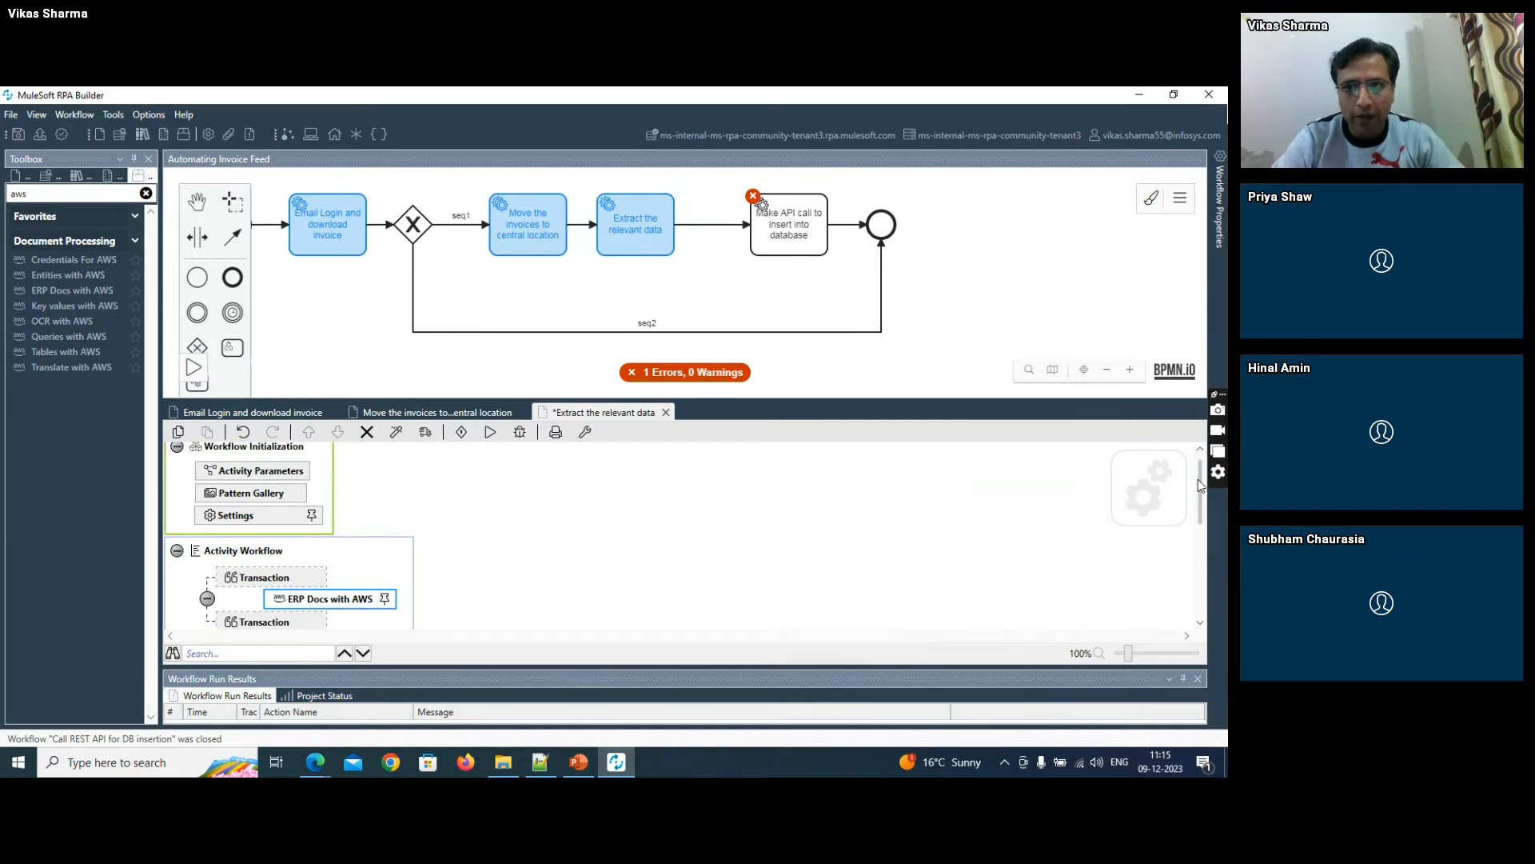
drag(1198, 480, 1199, 491)
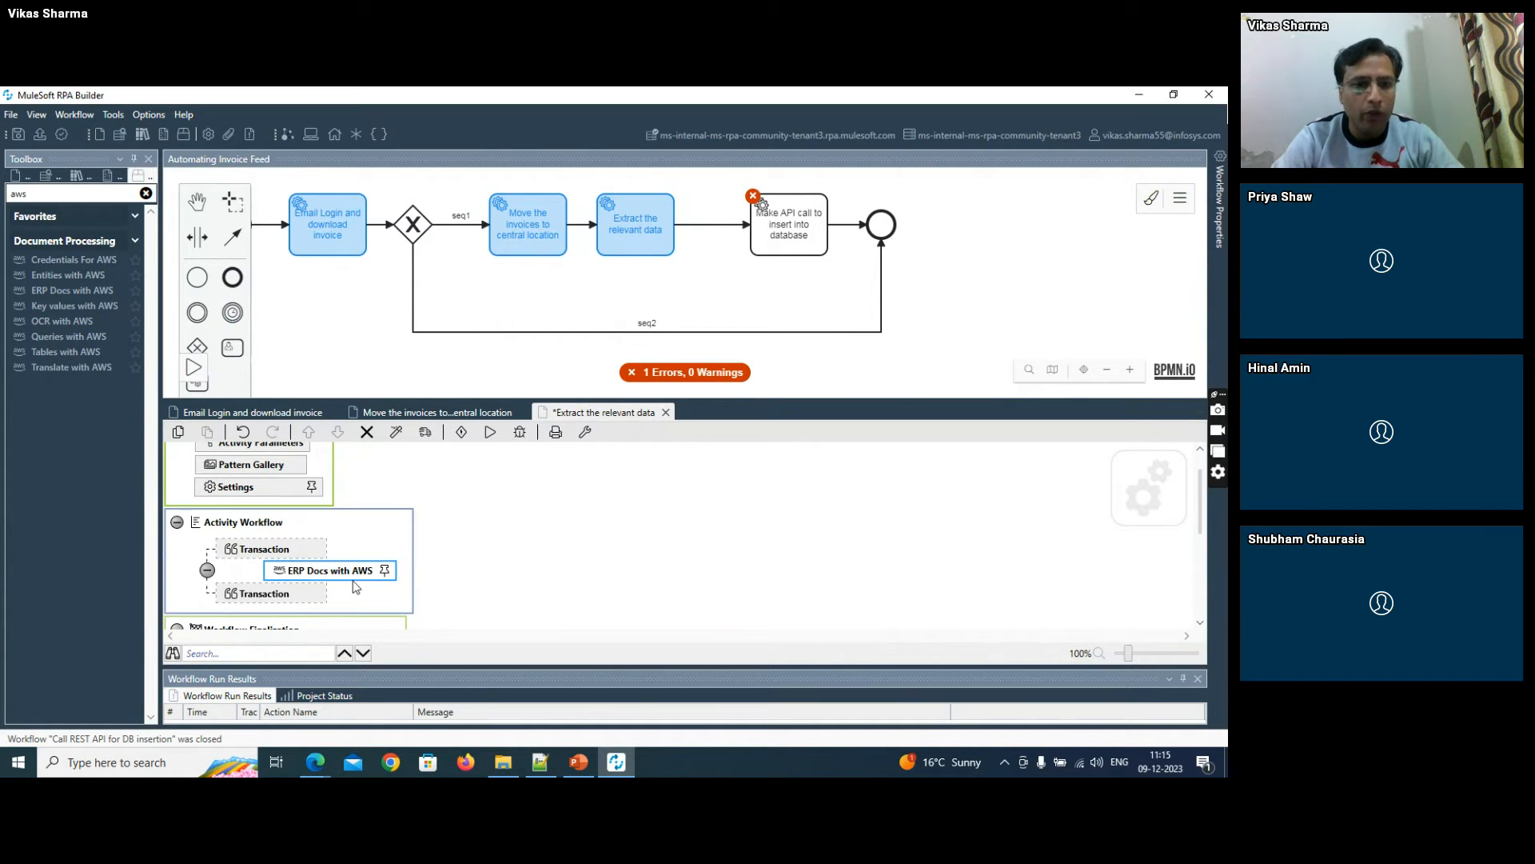
- Switch to the AWS console in the browser and review the RPATest user's access keys and summary, dismissing the Amazon Q notice
click(315, 762)
click(272, 731)
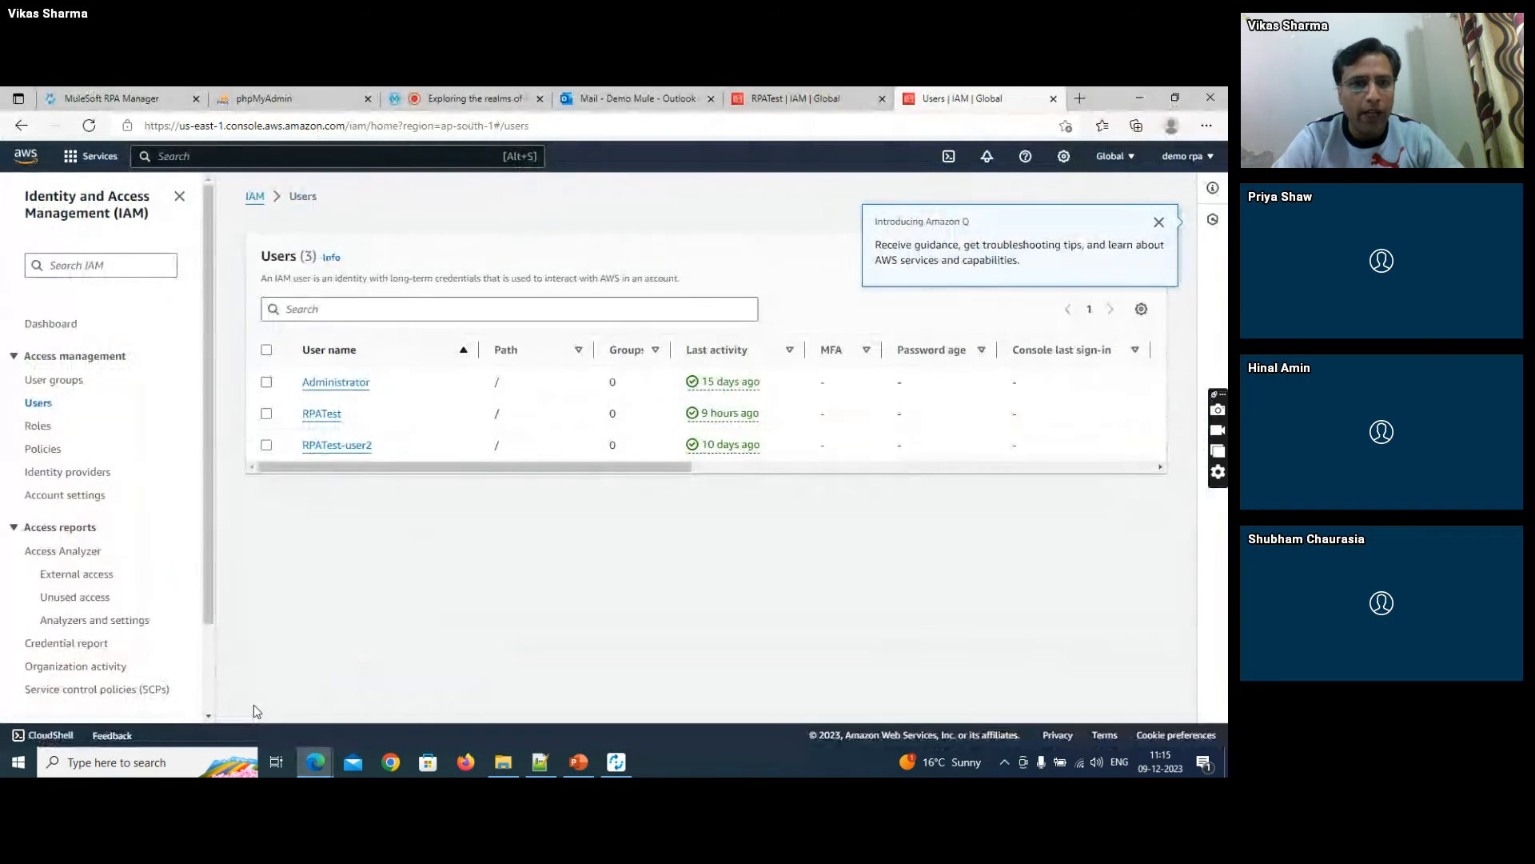
click(785, 98)
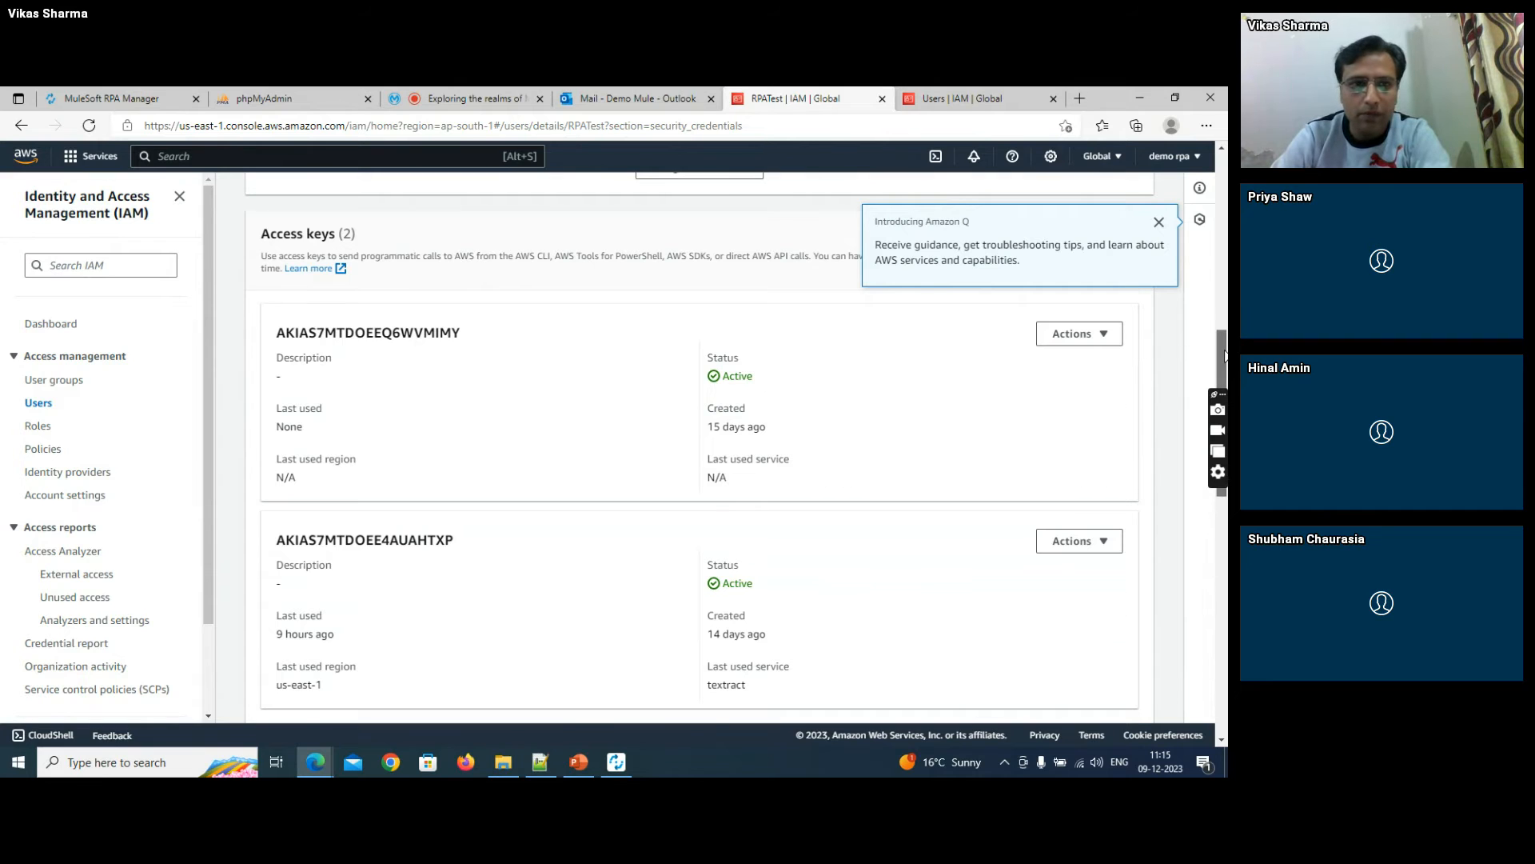
mouse_move(1222, 352)
mouse_down()
mouse_move(1217, 272)
mouse_move(1224, 342)
mouse_up()
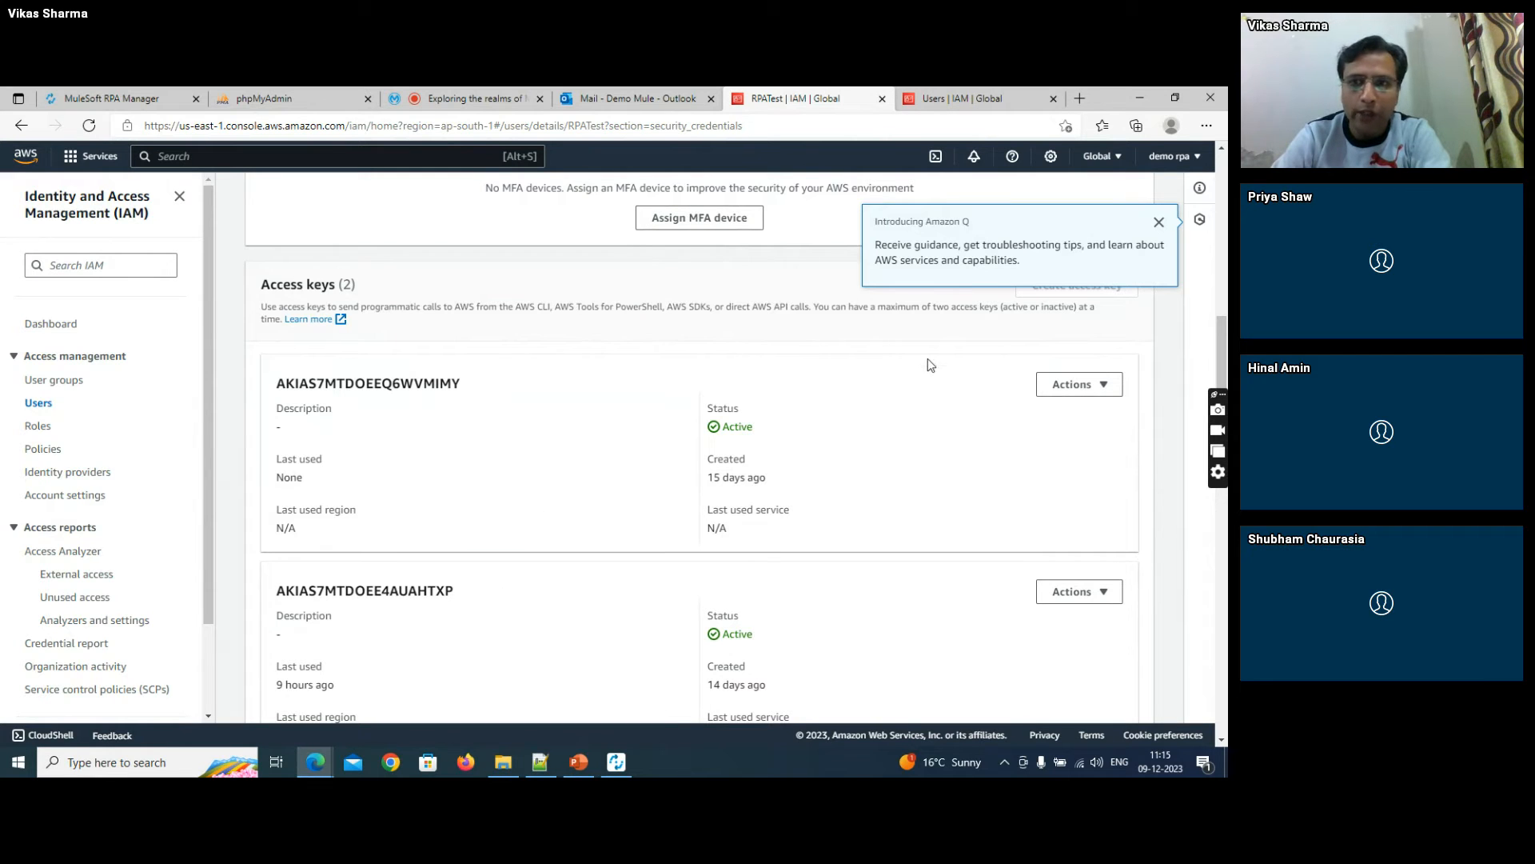
click(1159, 222)
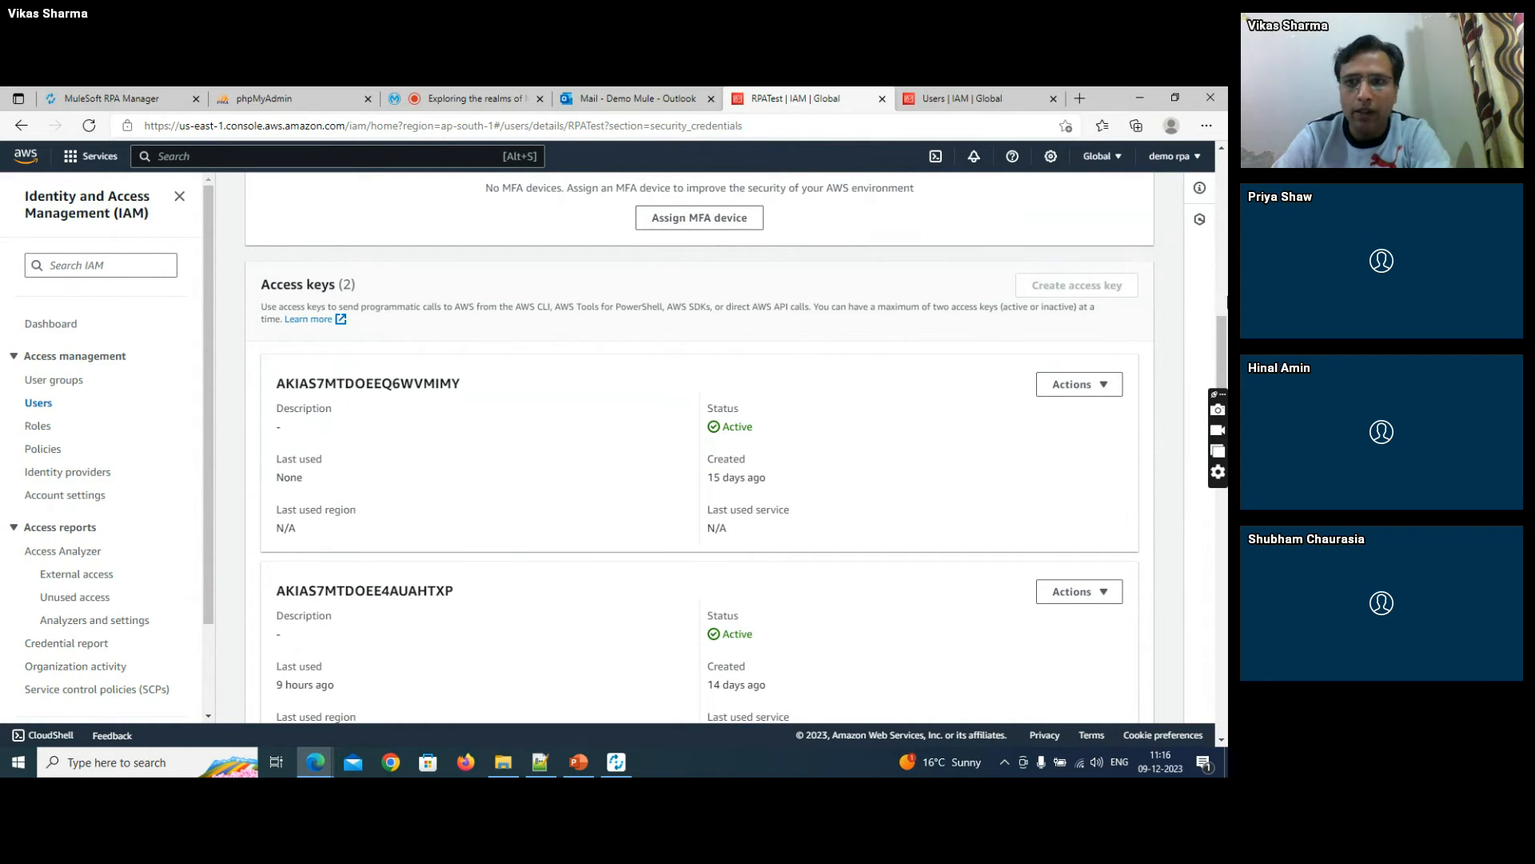
drag(1221, 336, 1211, 175)
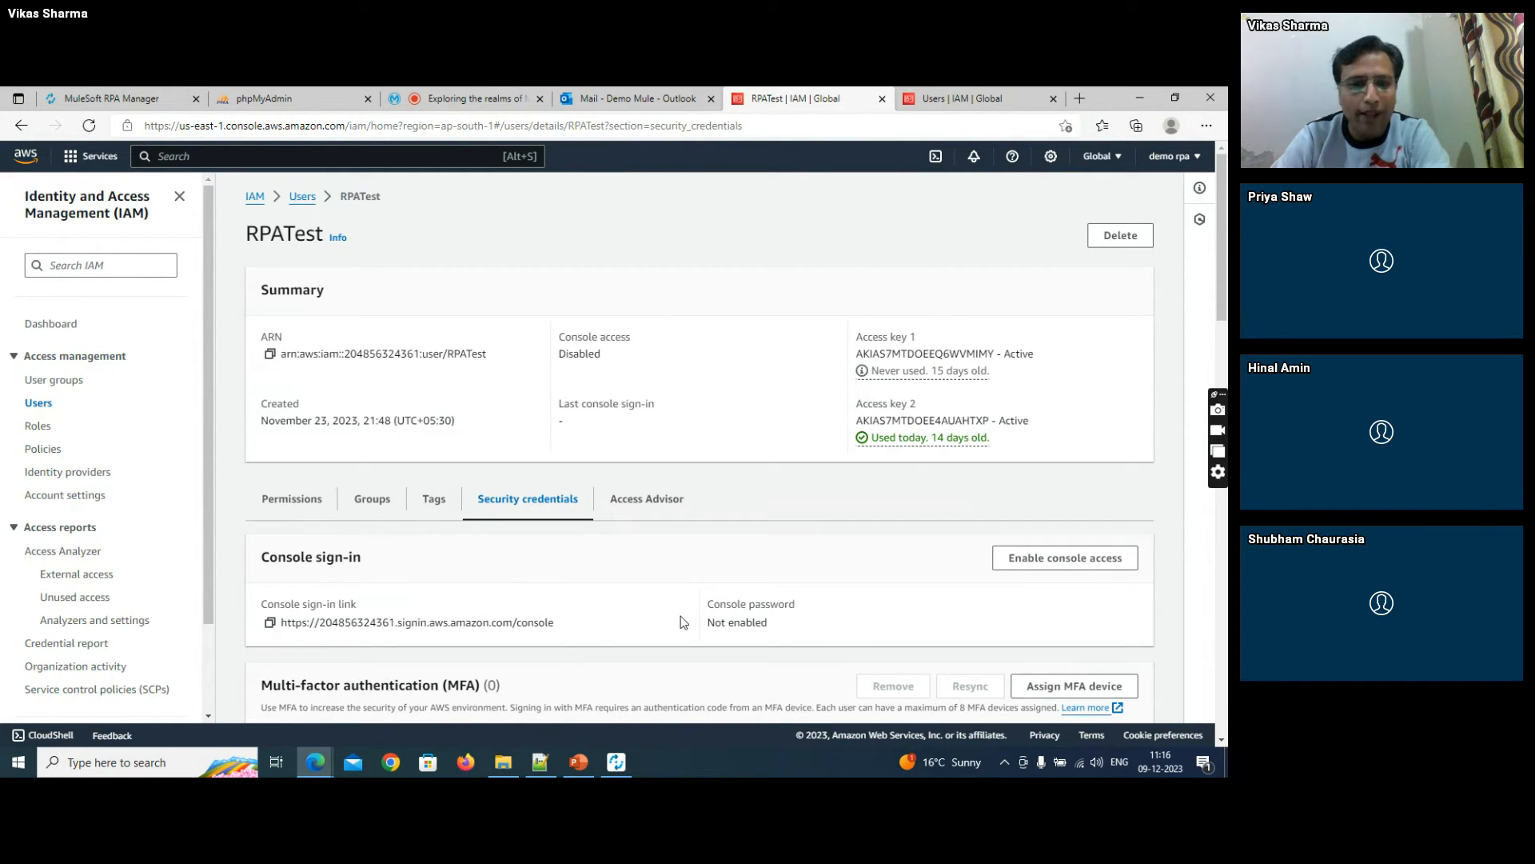
- Switch to RPA Builder and add an AWS credentials variable named awsCreds to the business process's activity parameters
click(616, 761)
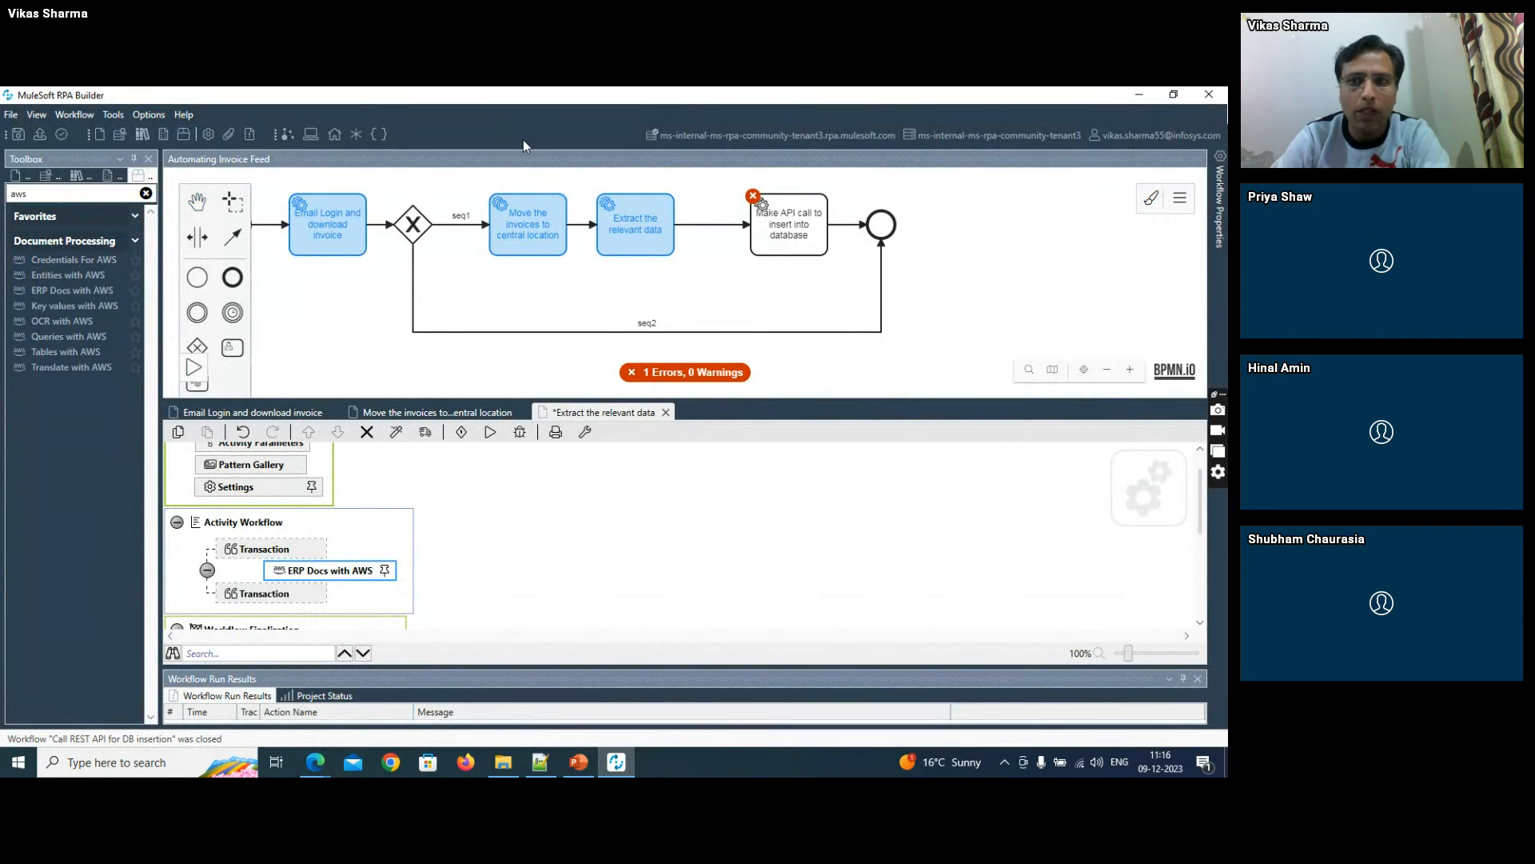
click(1180, 198)
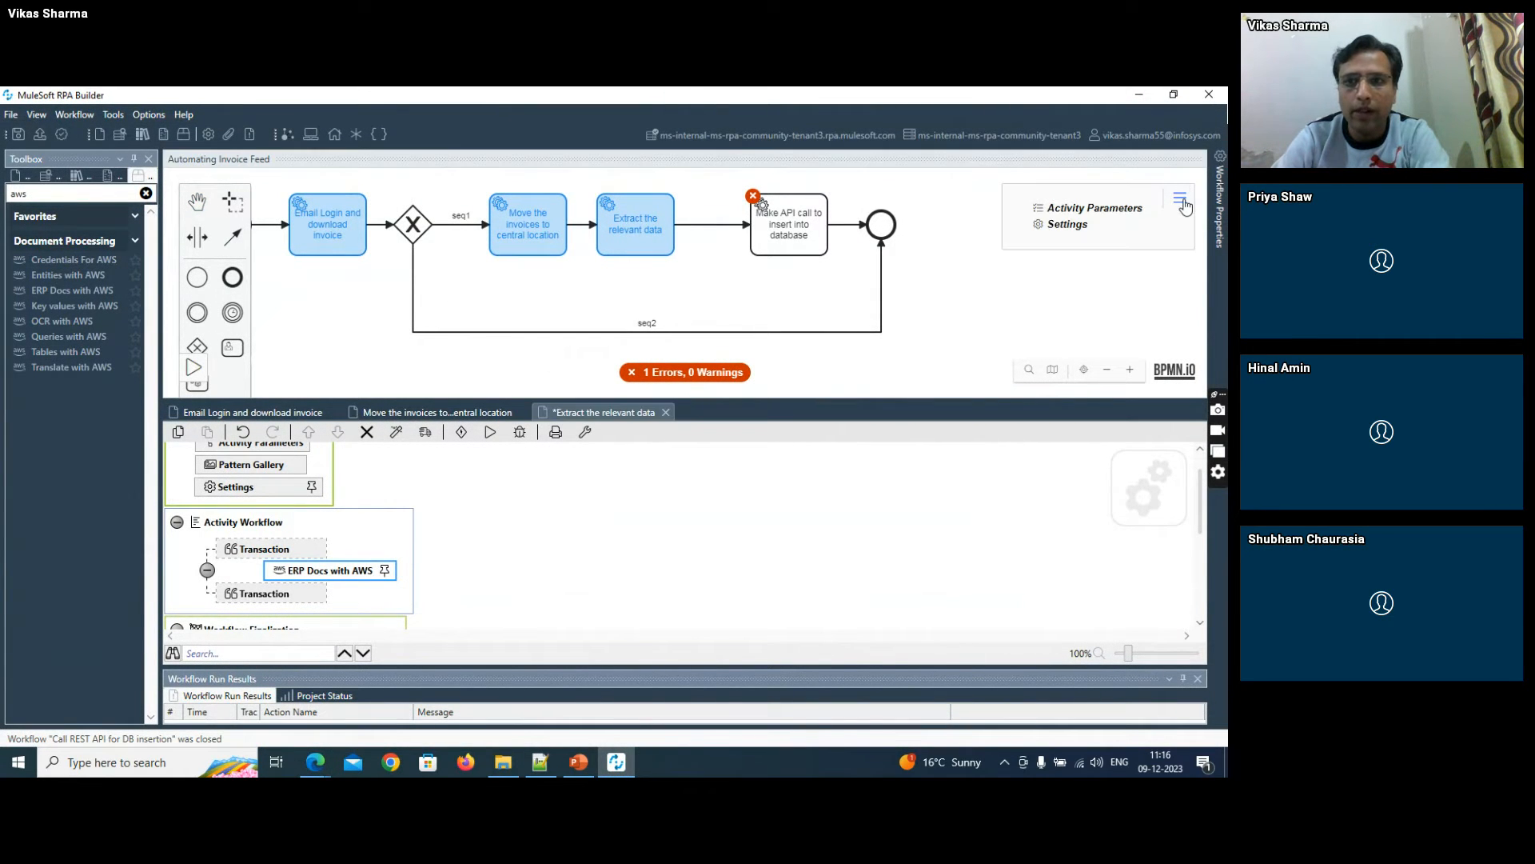
click(1117, 211)
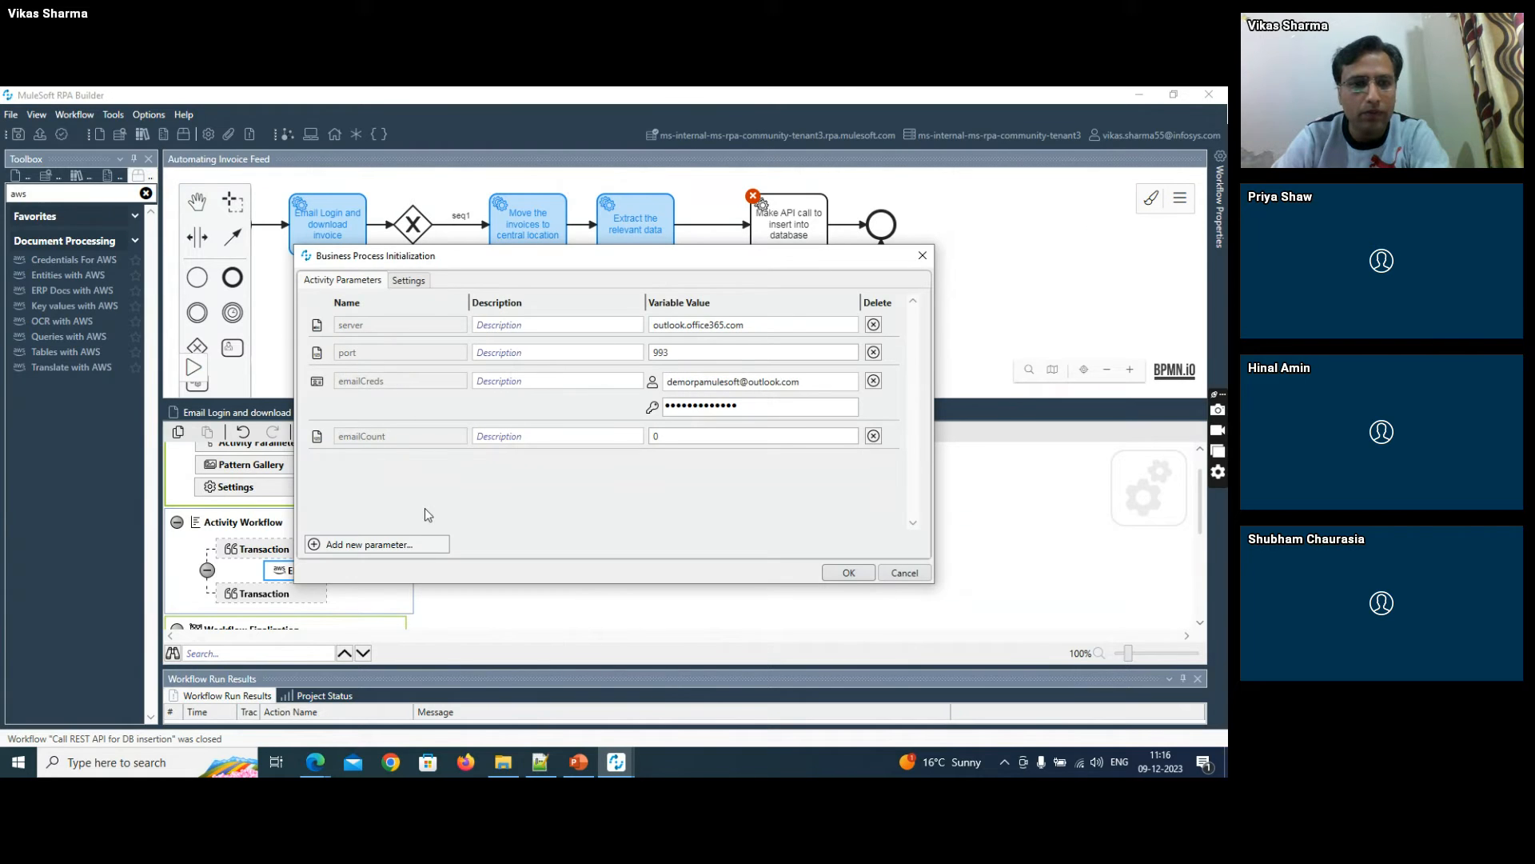
click(399, 545)
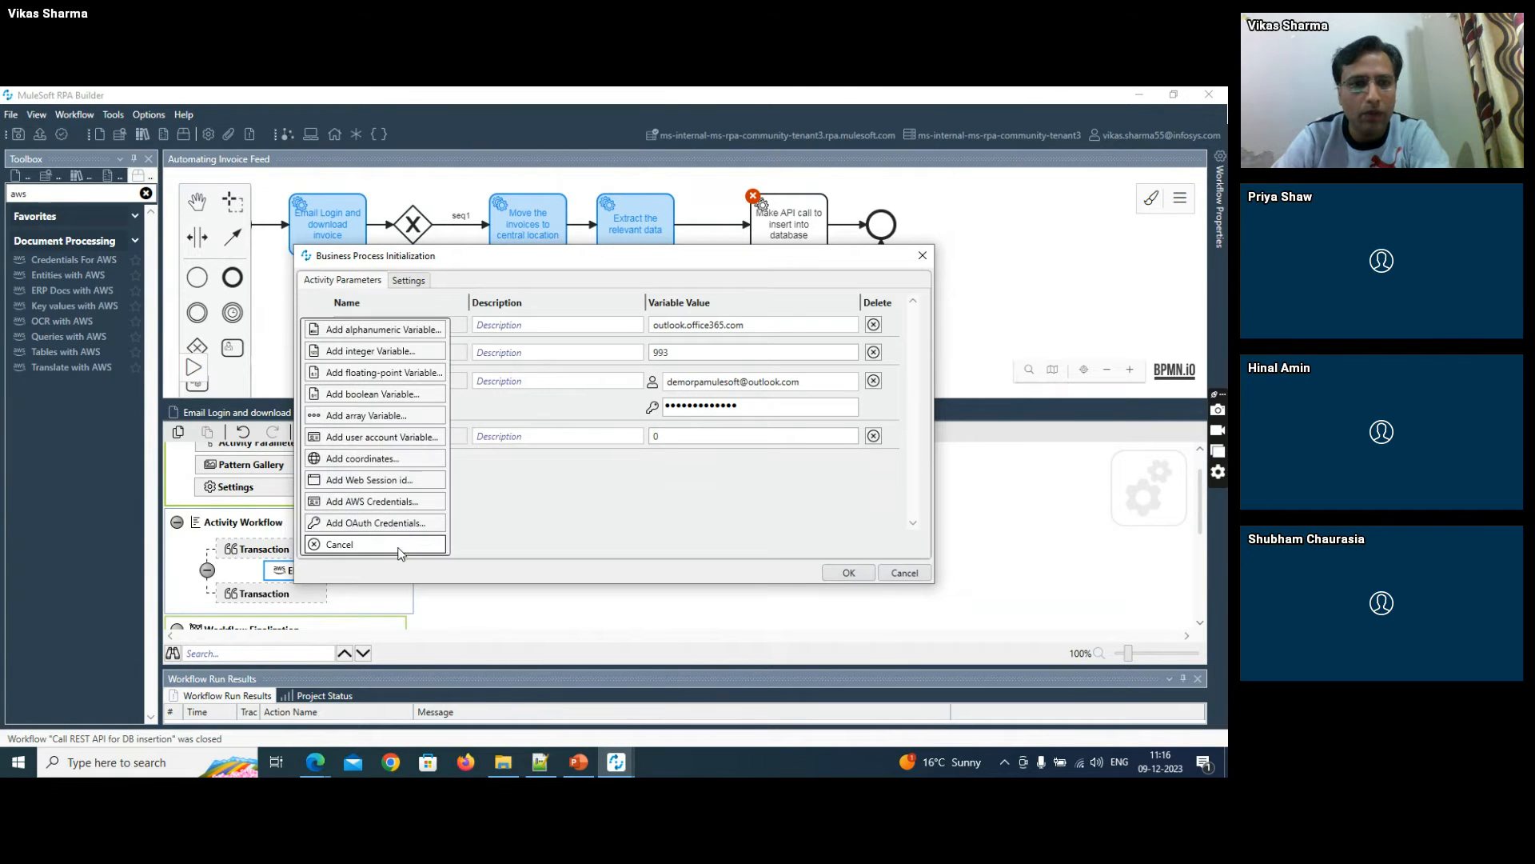
click(371, 499)
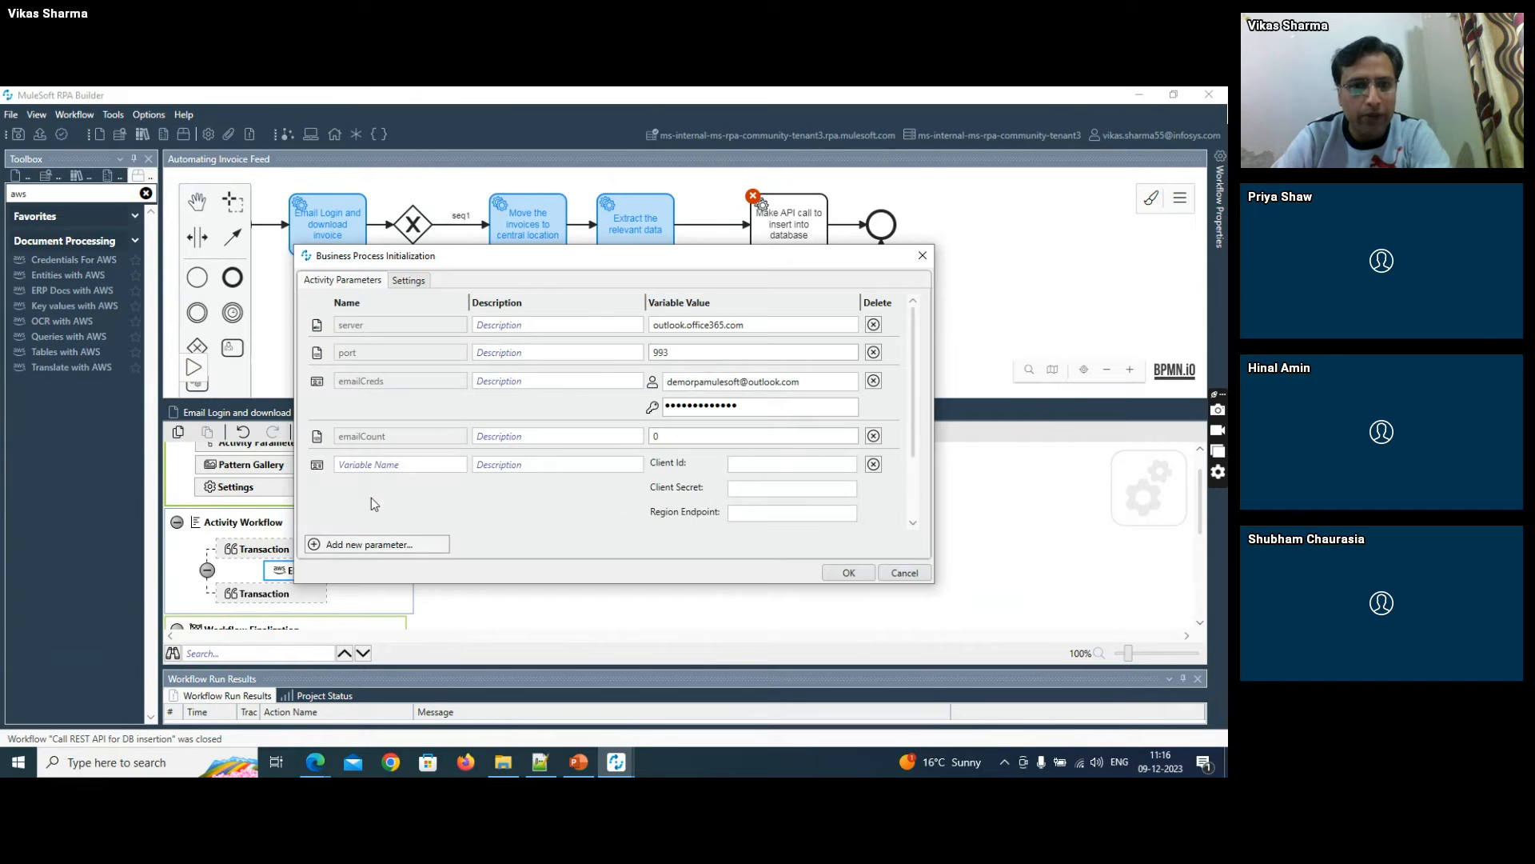
click(415, 473)
text(aws)
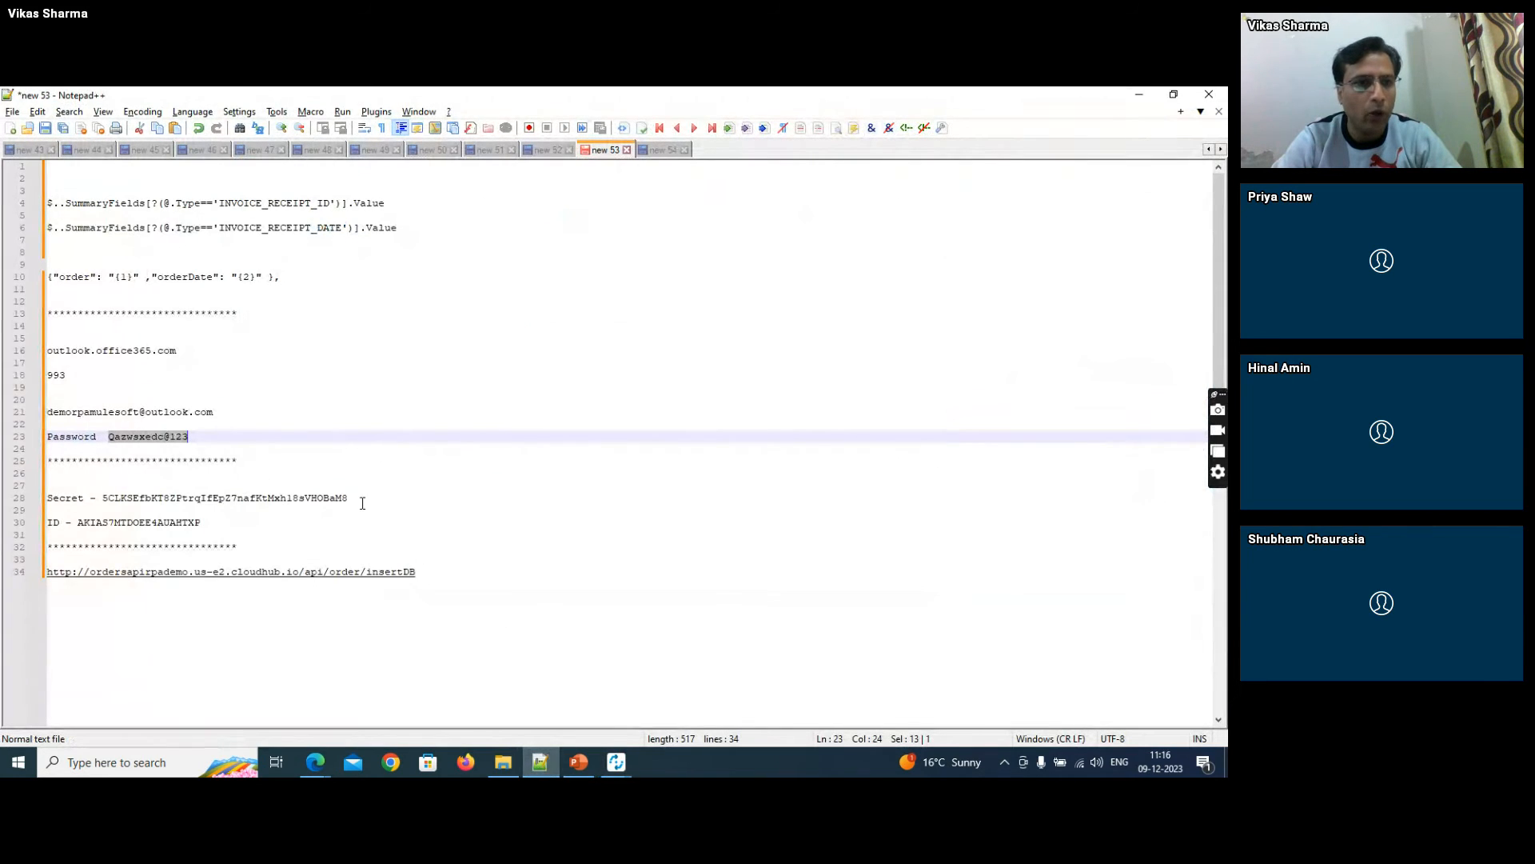
- Copy the AWS access key ID and secret from the Notepad++ notes into the Client Id and Client Secret of awsCreds
double_click(159, 524)
key(ctrl+c)
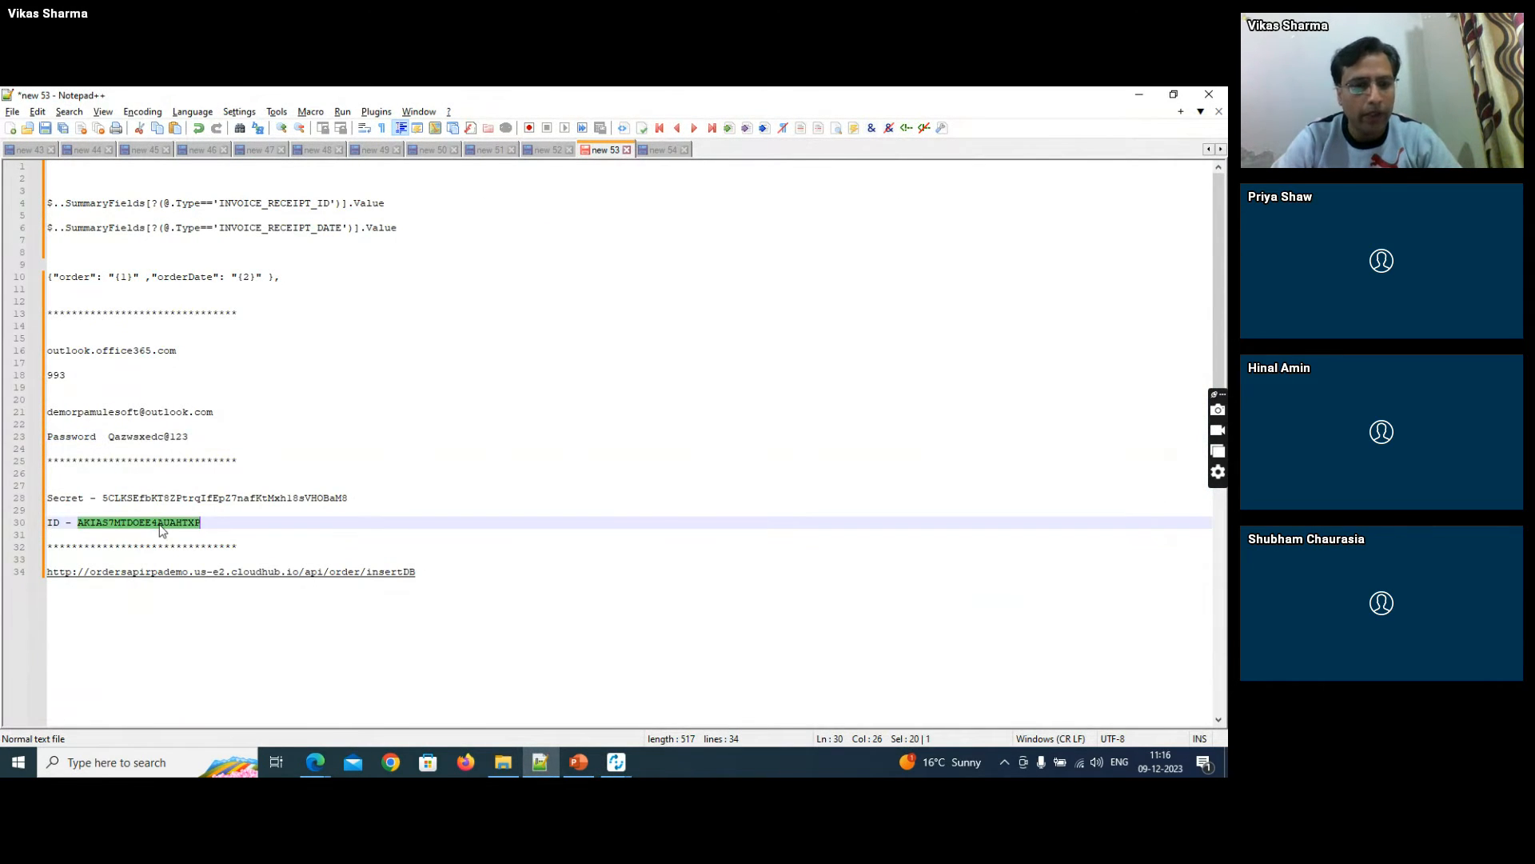
key(alt+Tab)
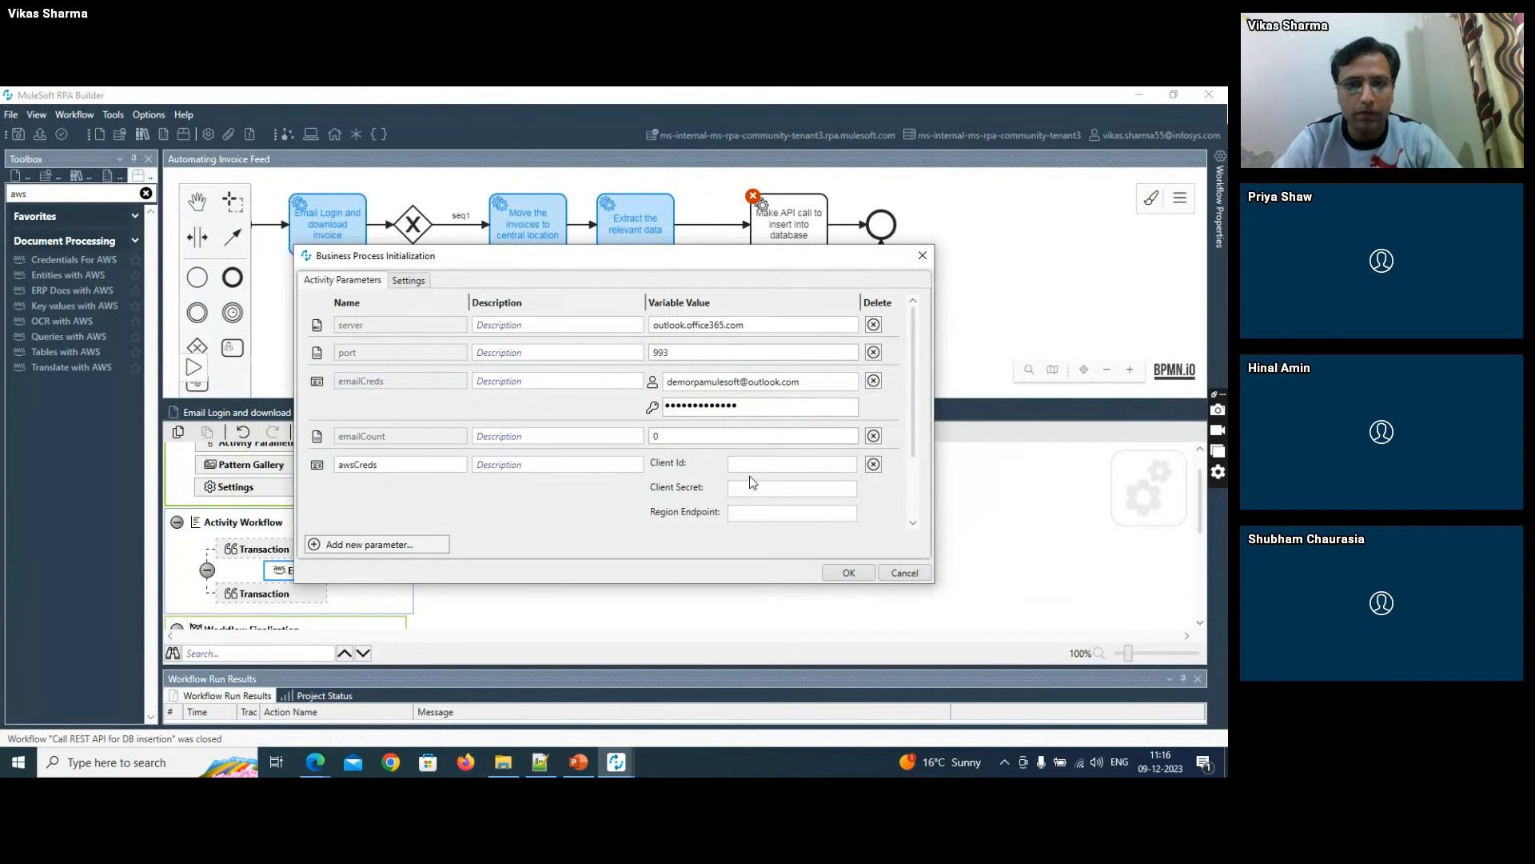
key(ctrl+v)
key(alt+Tab)
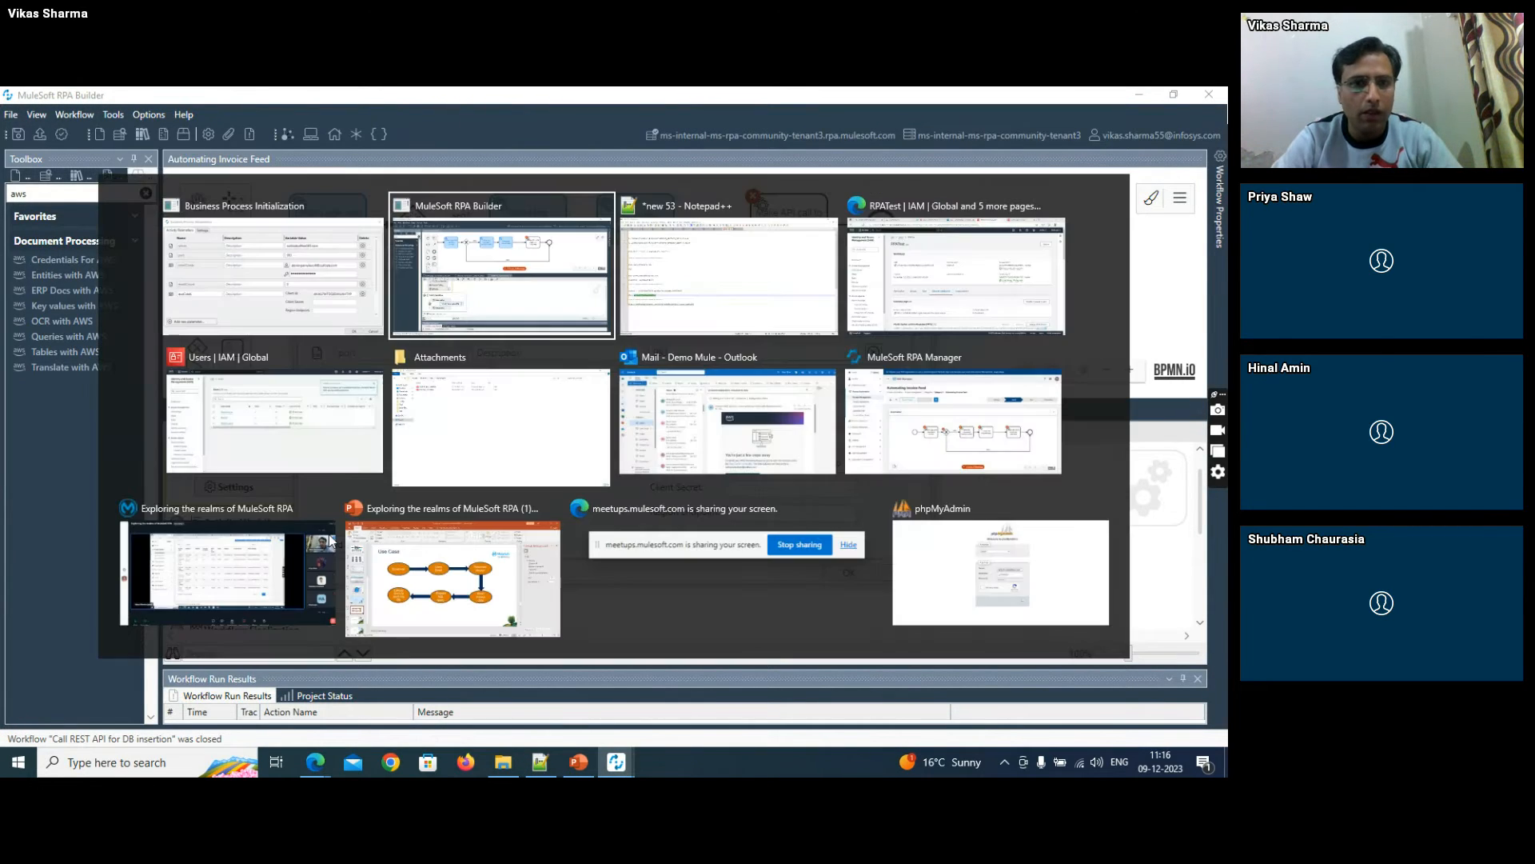
double_click(272, 498)
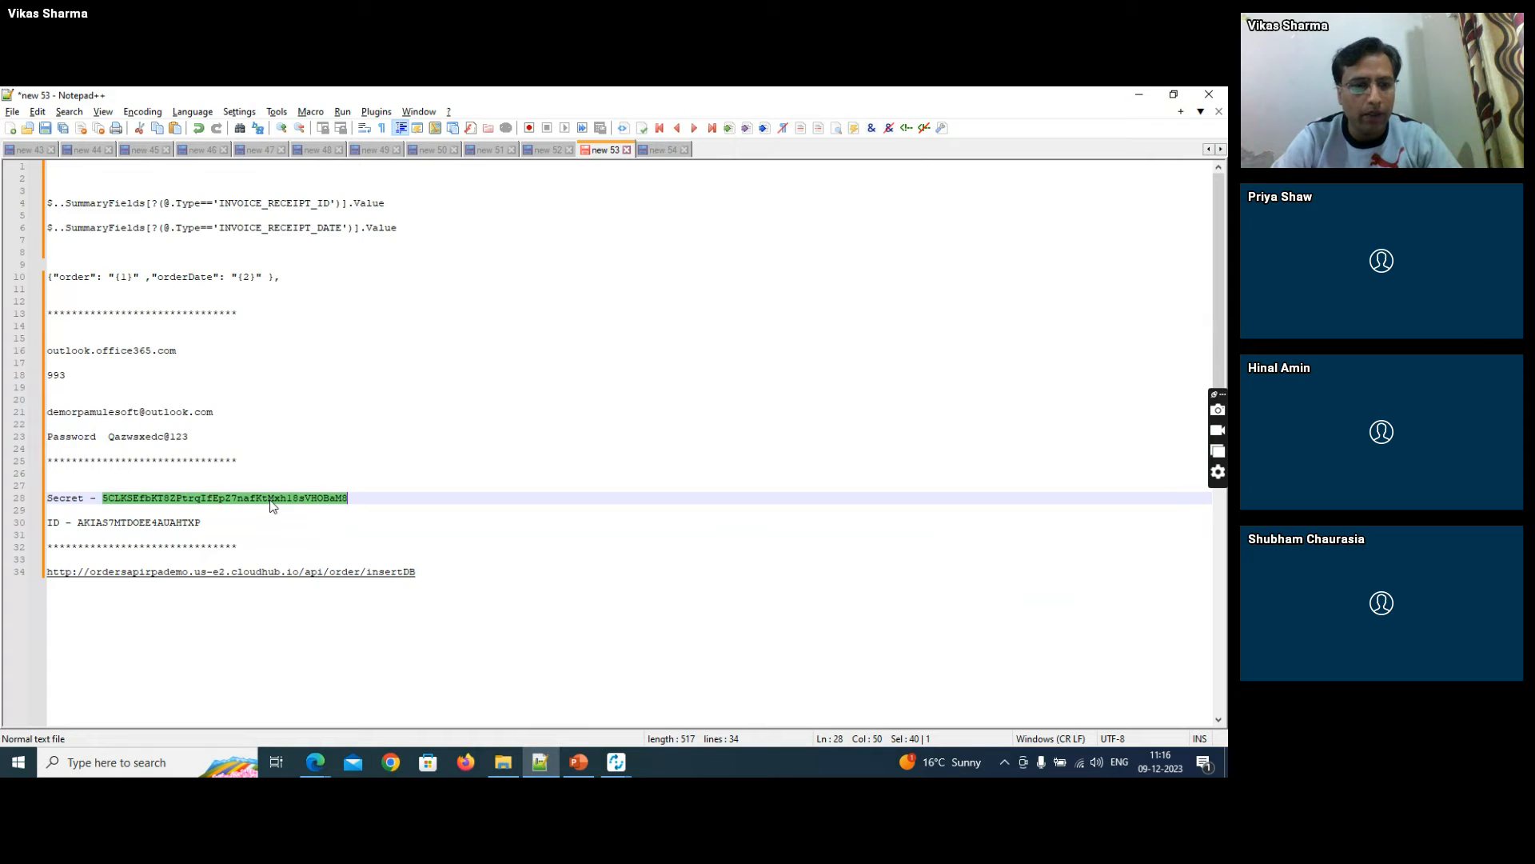
key(alt+Tab)
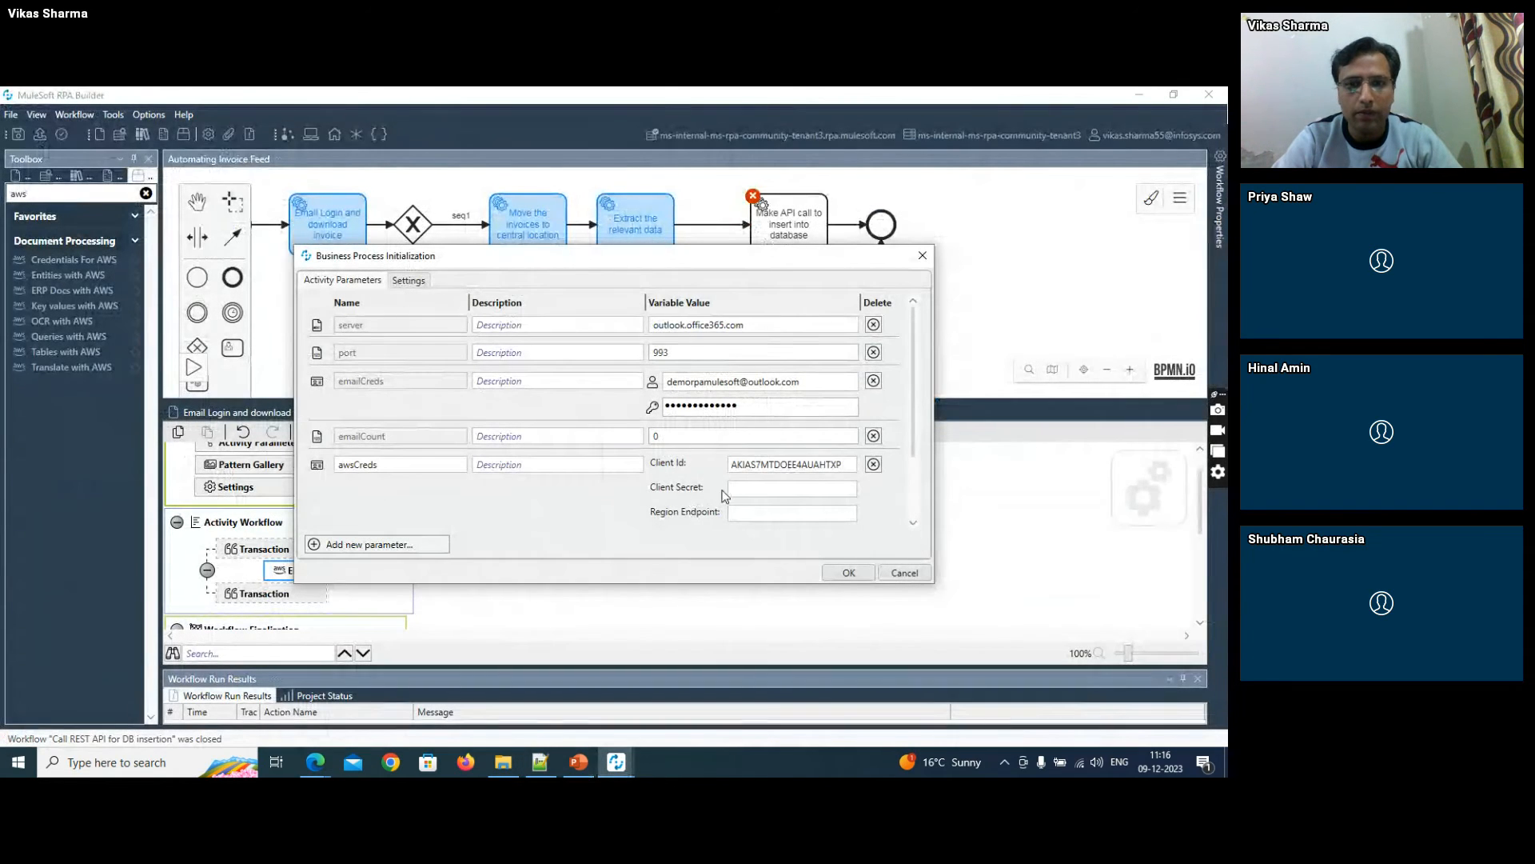
click(741, 490)
key(ctrl+v)
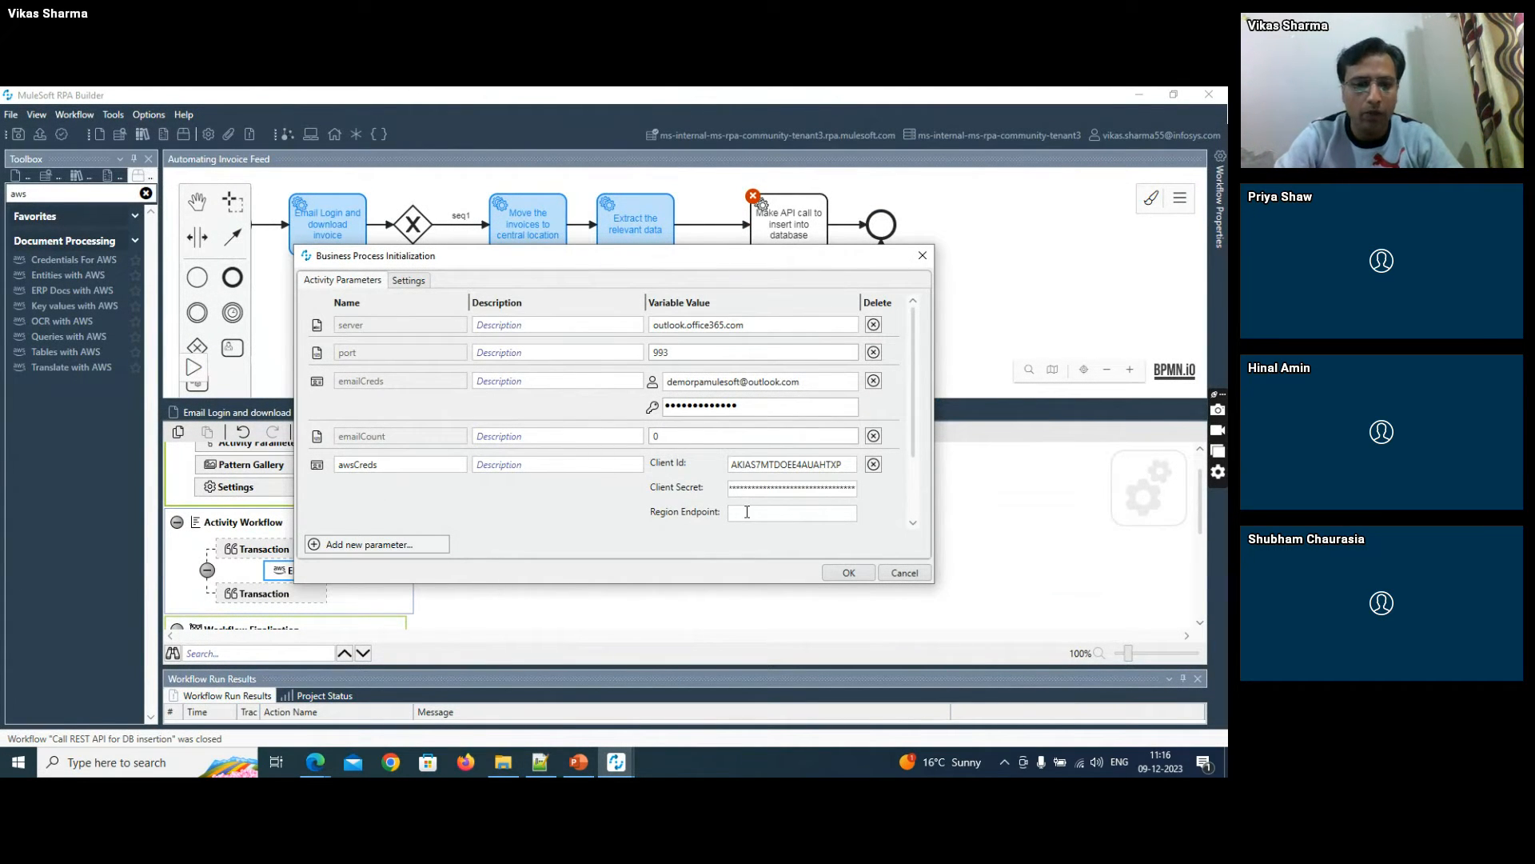
- Set the region endpoint of awsCreds to us-east-1 and save the process parameters
click(747, 512)
text(us-east-1)
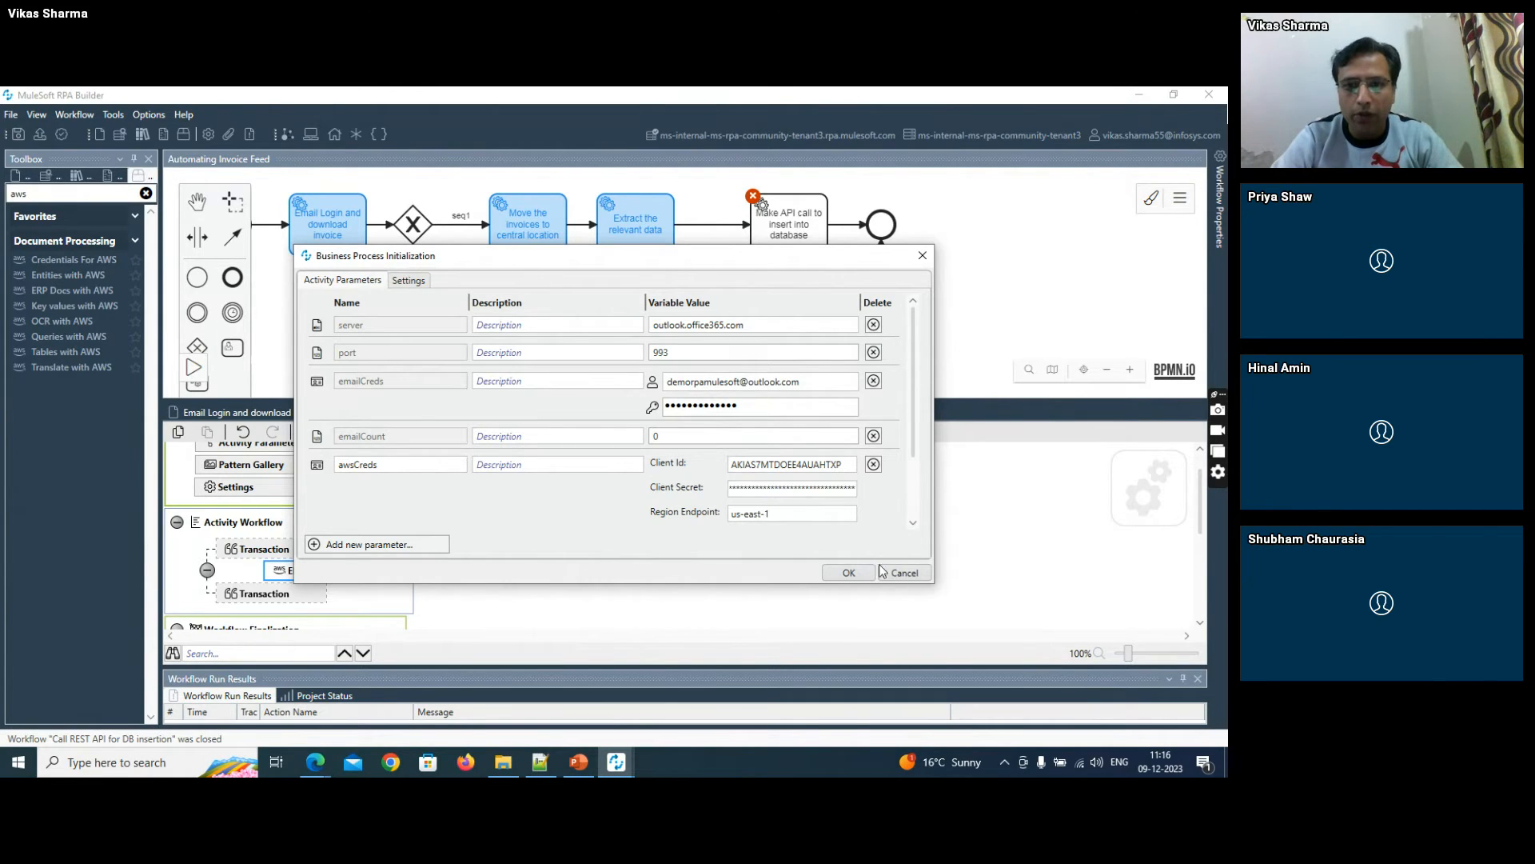
click(827, 573)
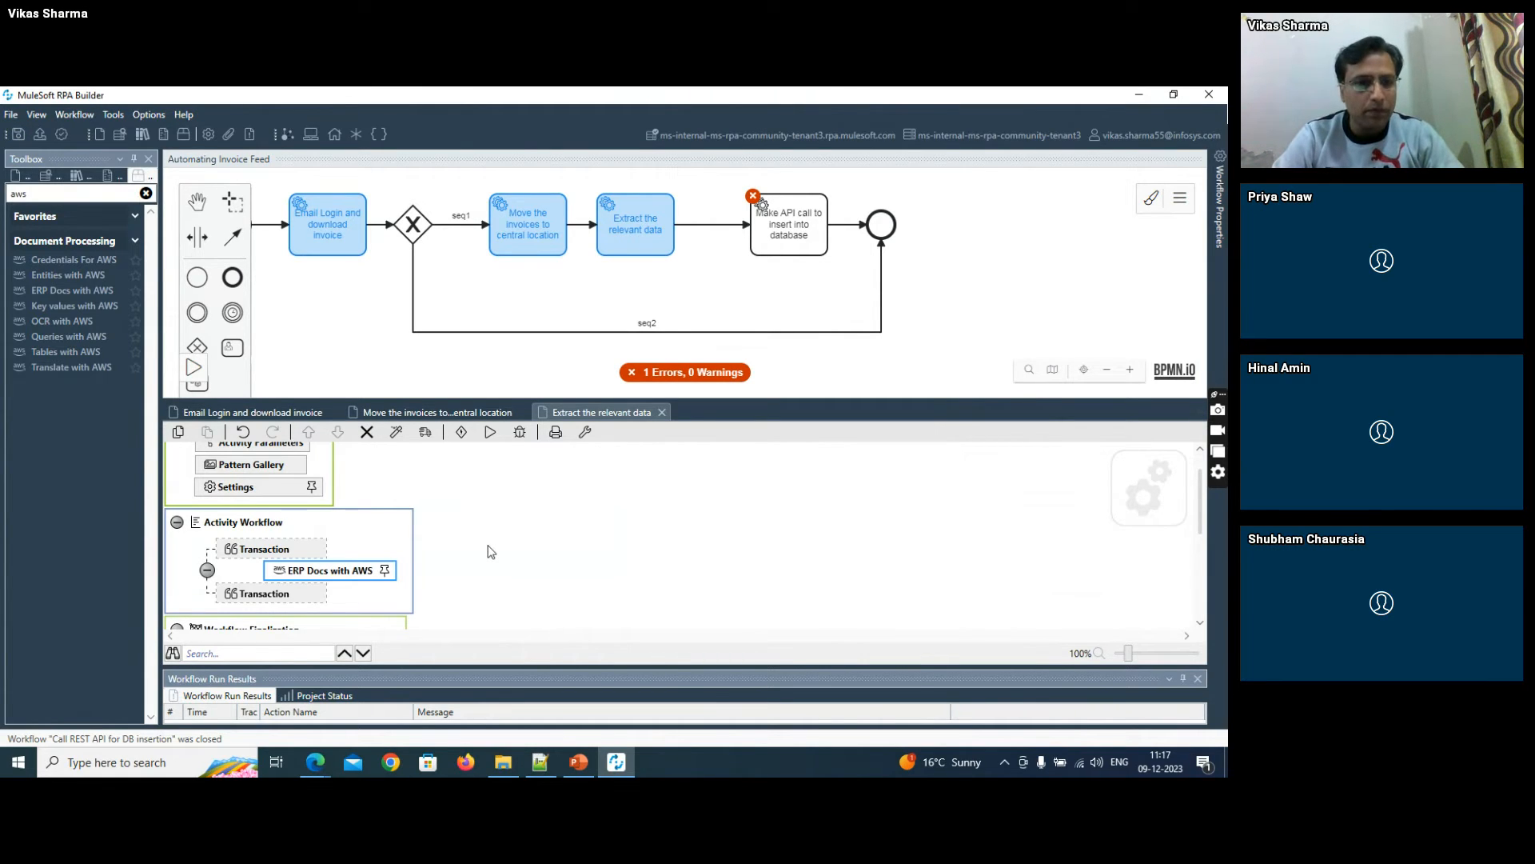
double_click(364, 573)
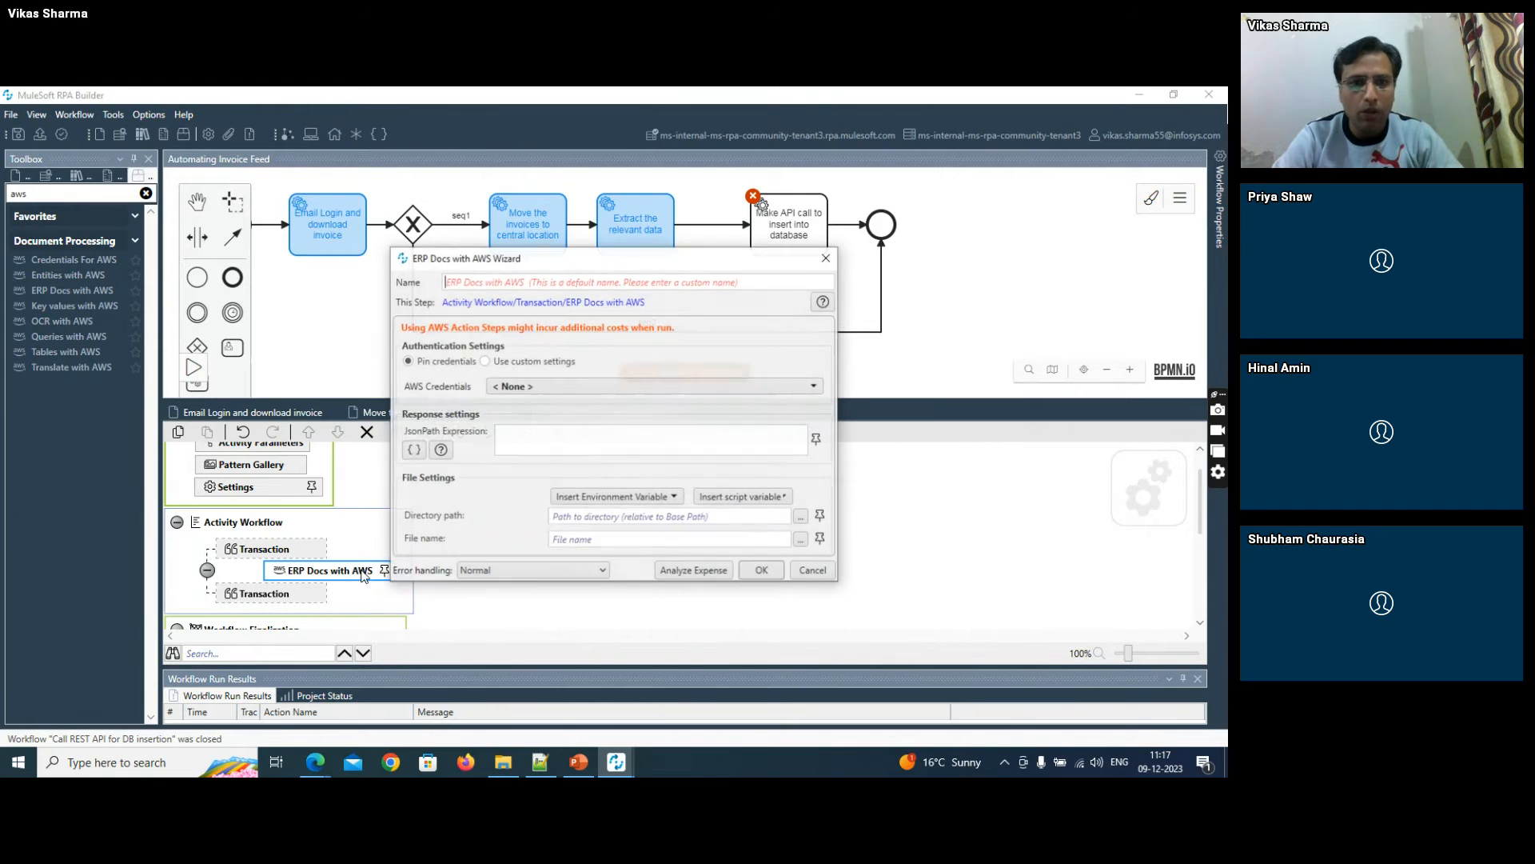
click(530, 387)
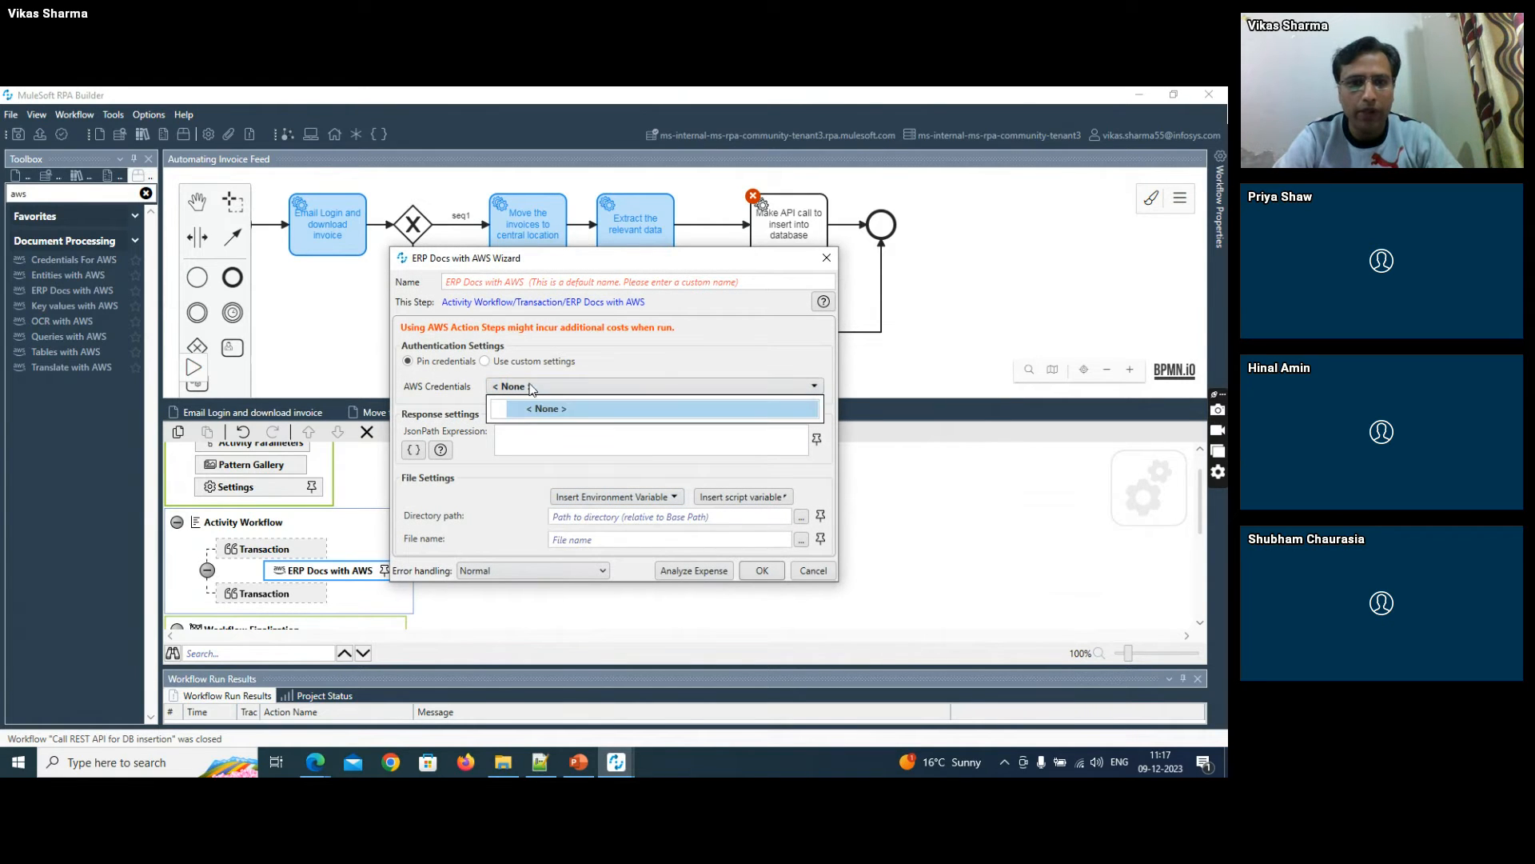
click(816, 570)
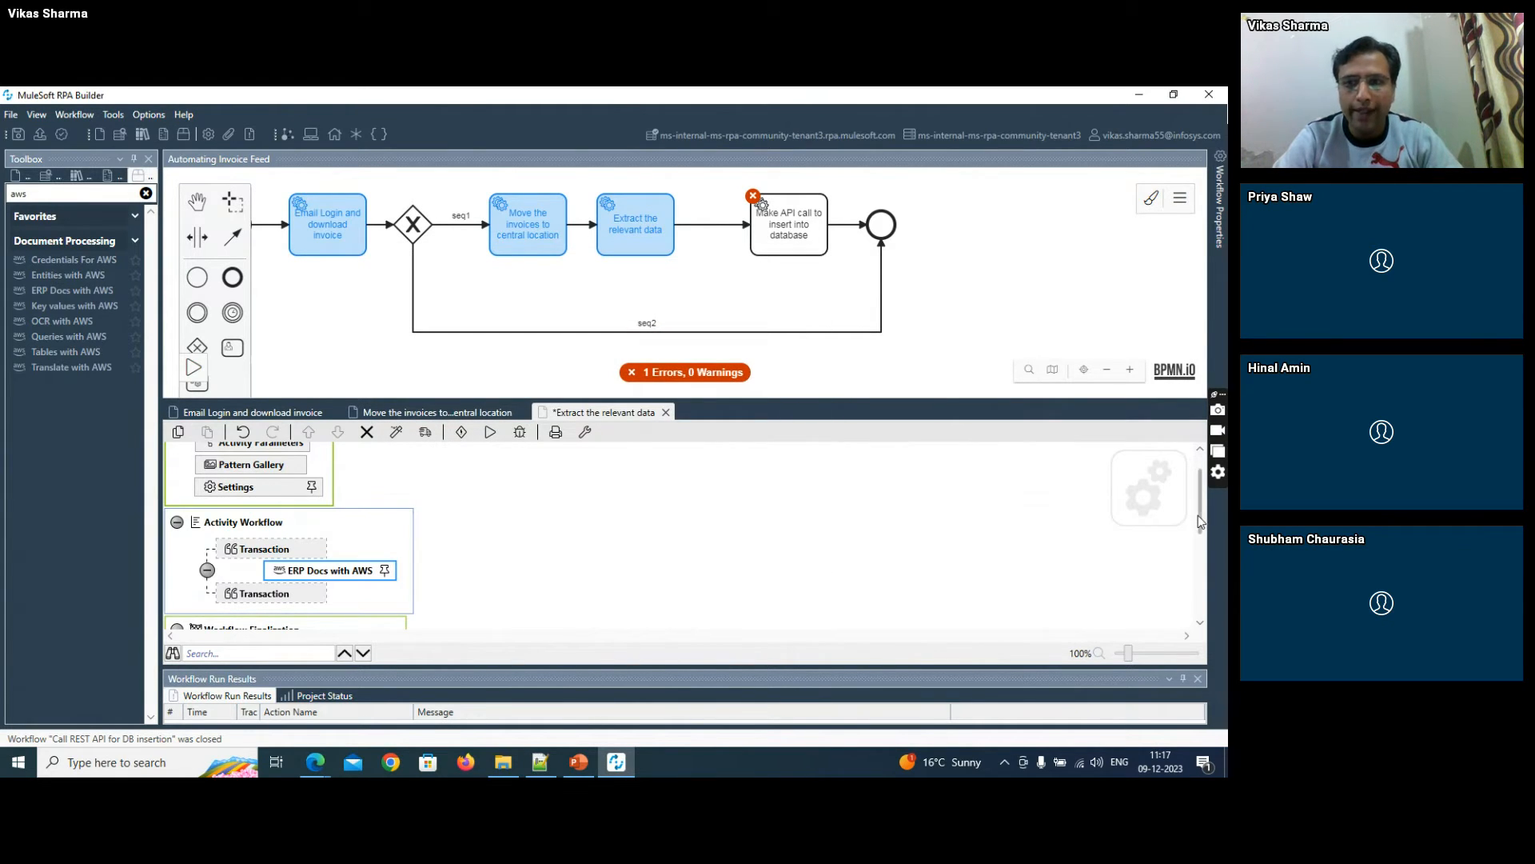
- Add awsCreds to the activity parameters used in the "Extract the relevant data" workflow
scroll(1199, 520, up, 2)
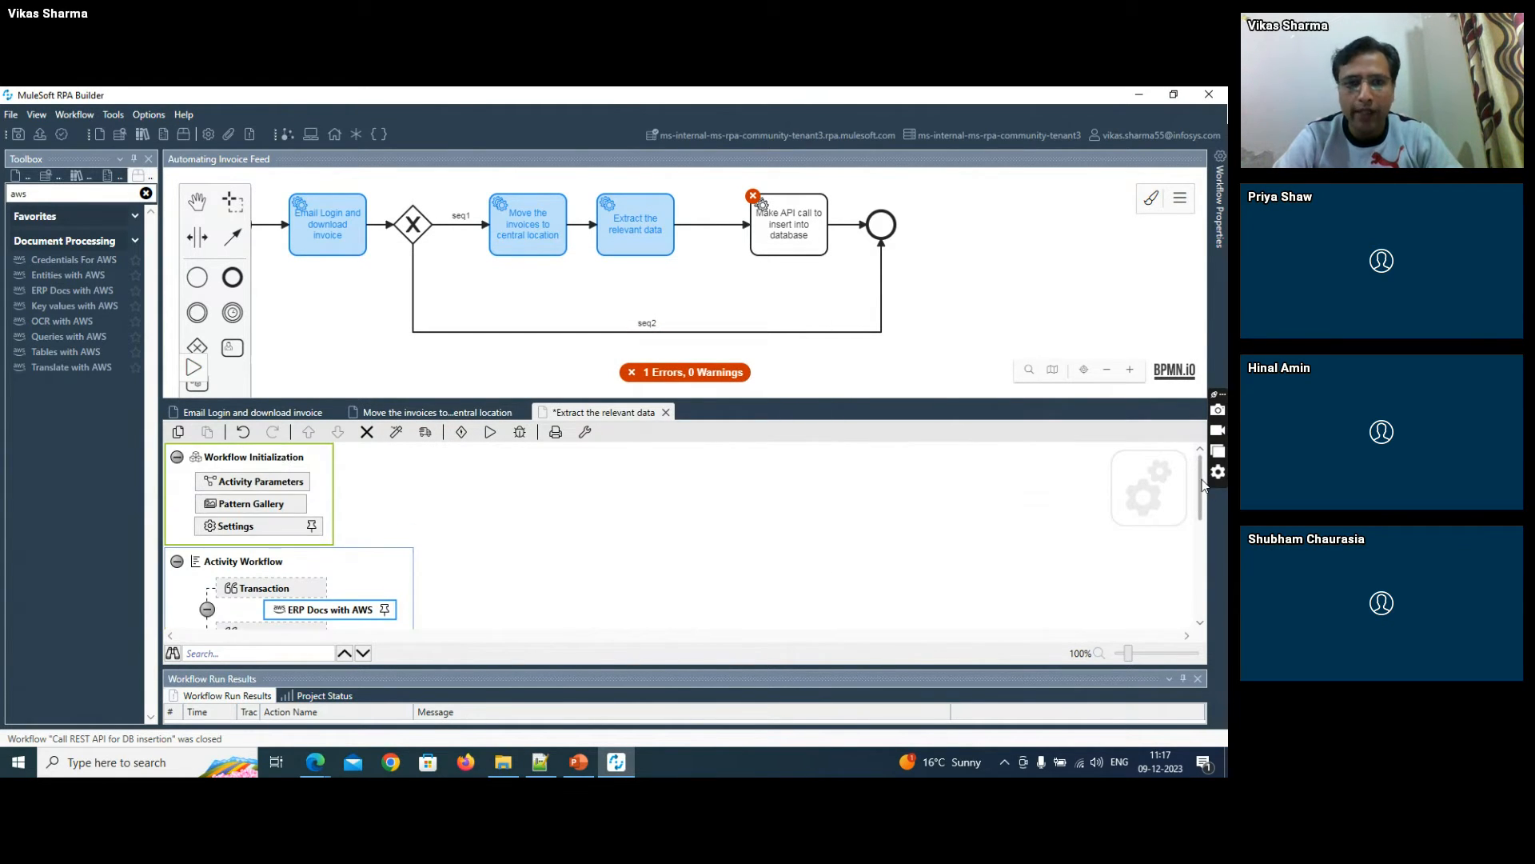
double_click(257, 483)
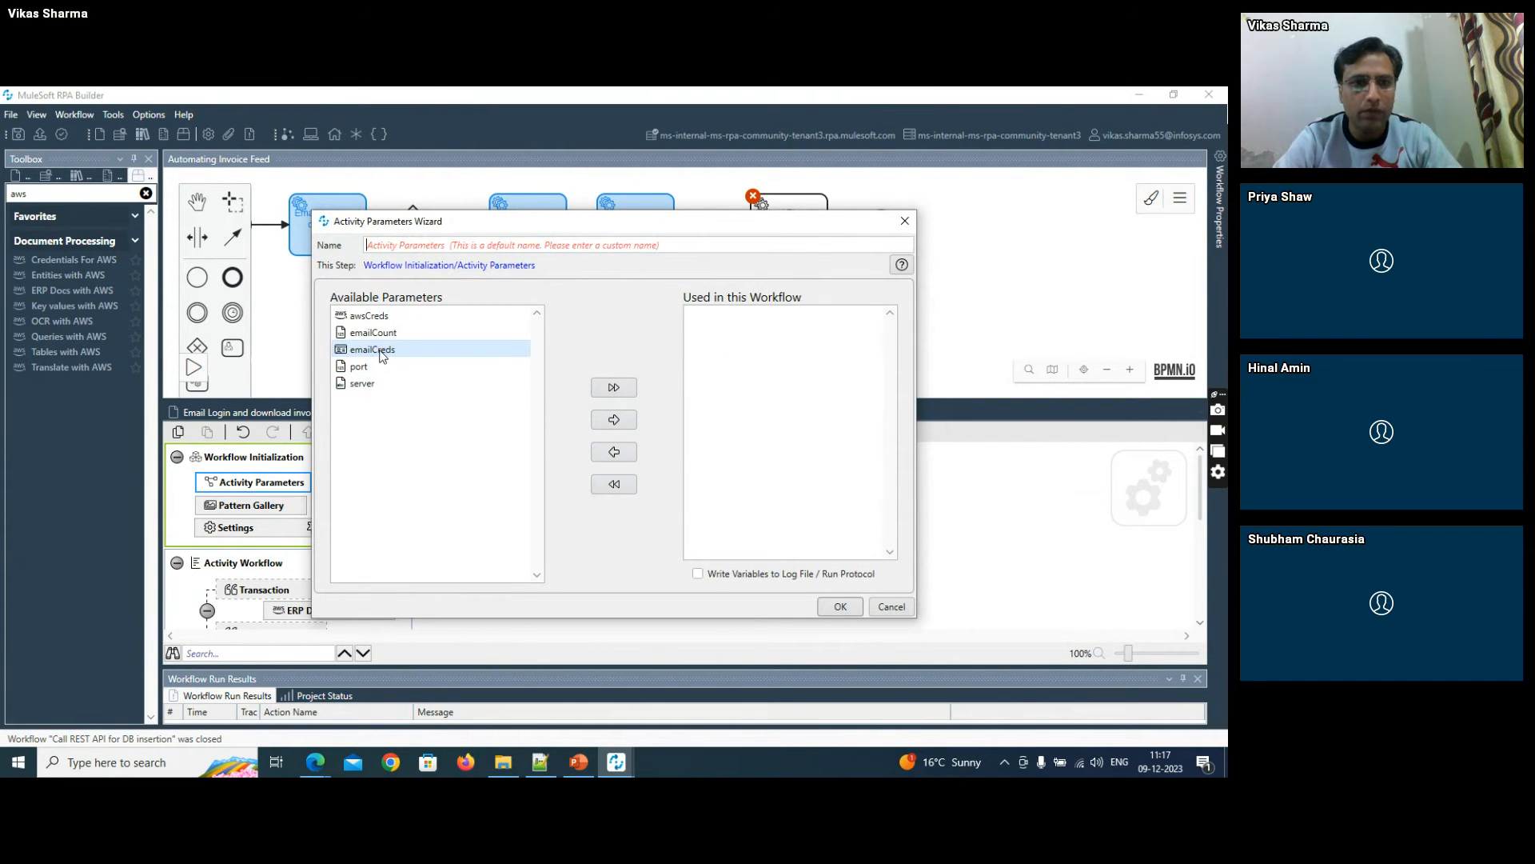
double_click(369, 315)
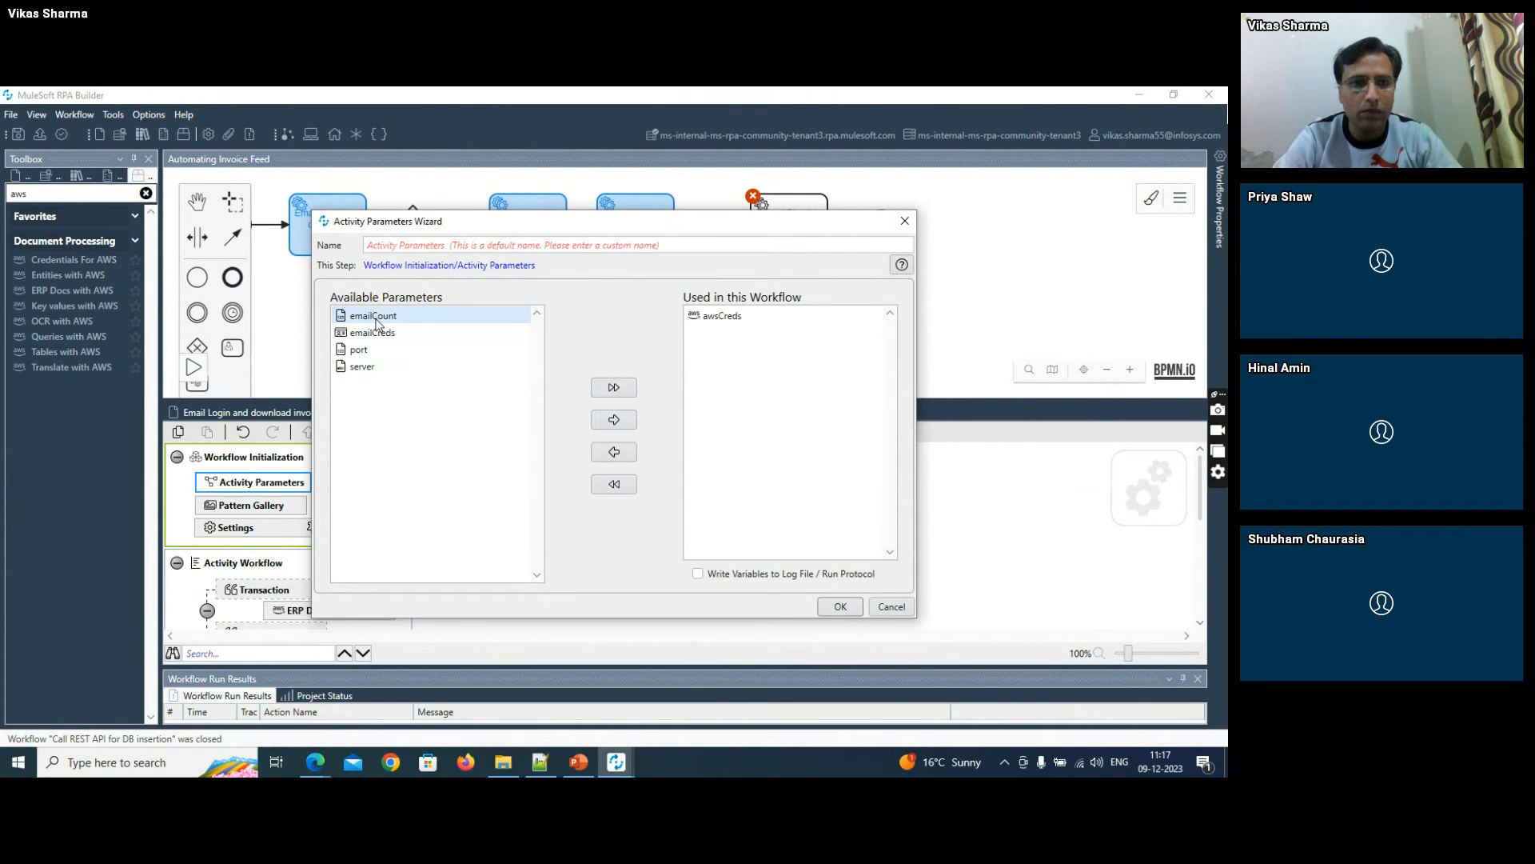
click(839, 607)
- Try to configure the ERP Docs with AWS action with awsCreds as its AWS credentials, and check the sources for pinning the directory path
click(364, 612)
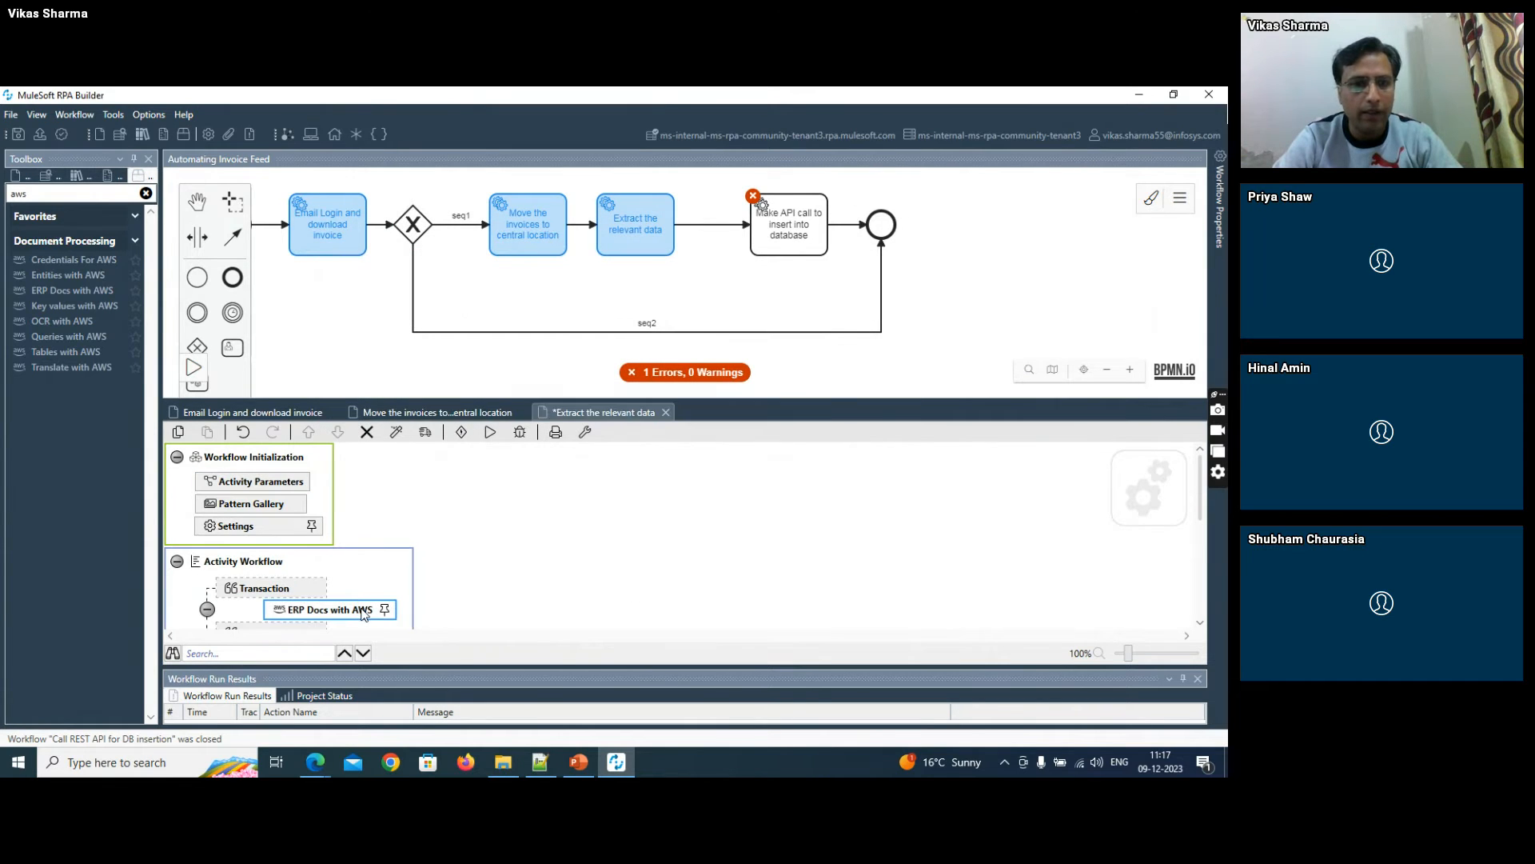
double_click(363, 613)
click(534, 388)
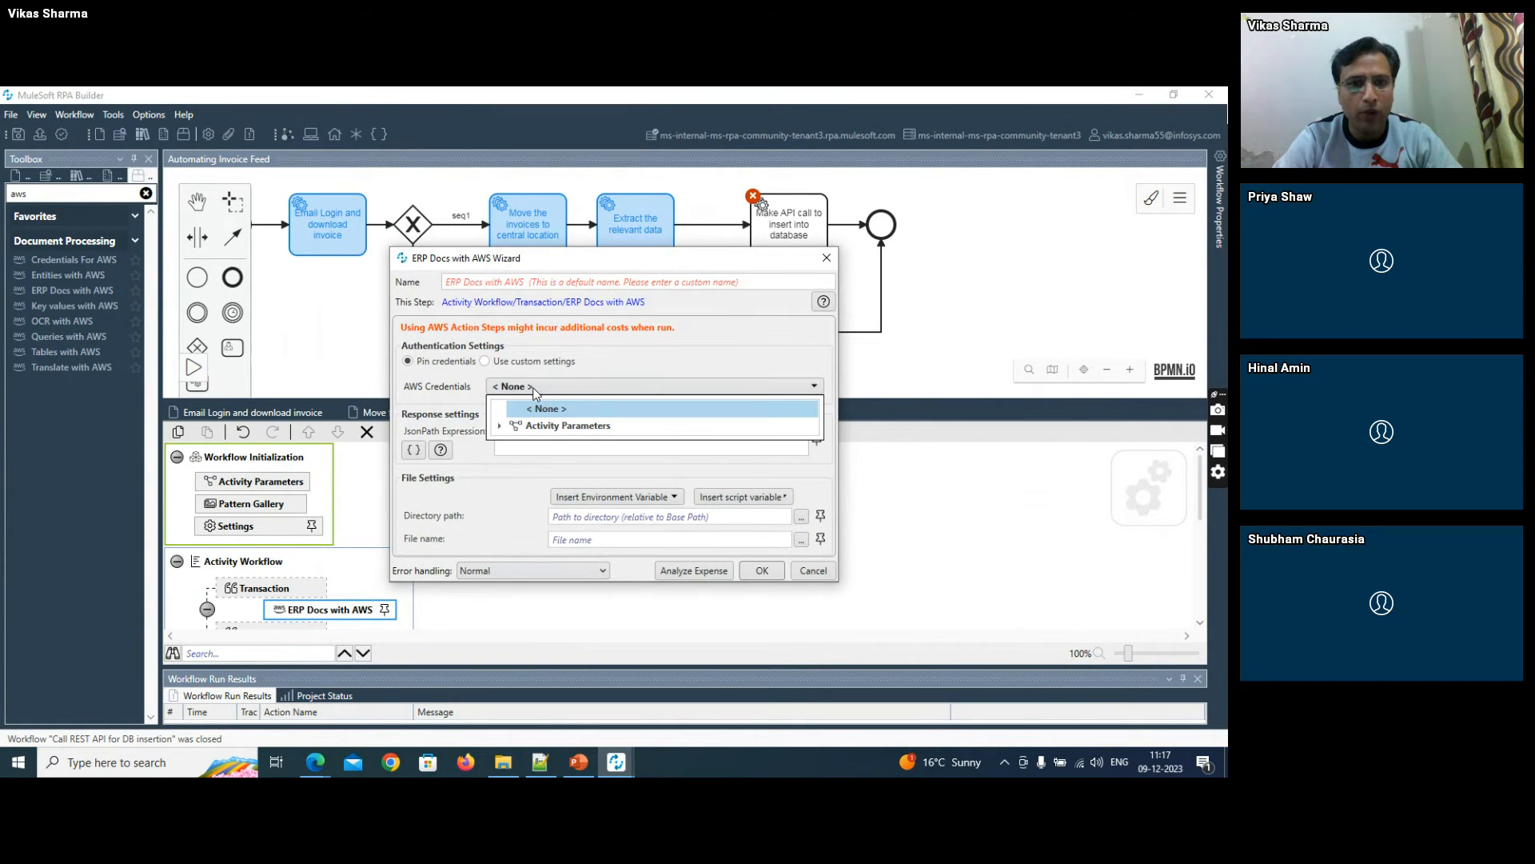
click(499, 426)
click(556, 441)
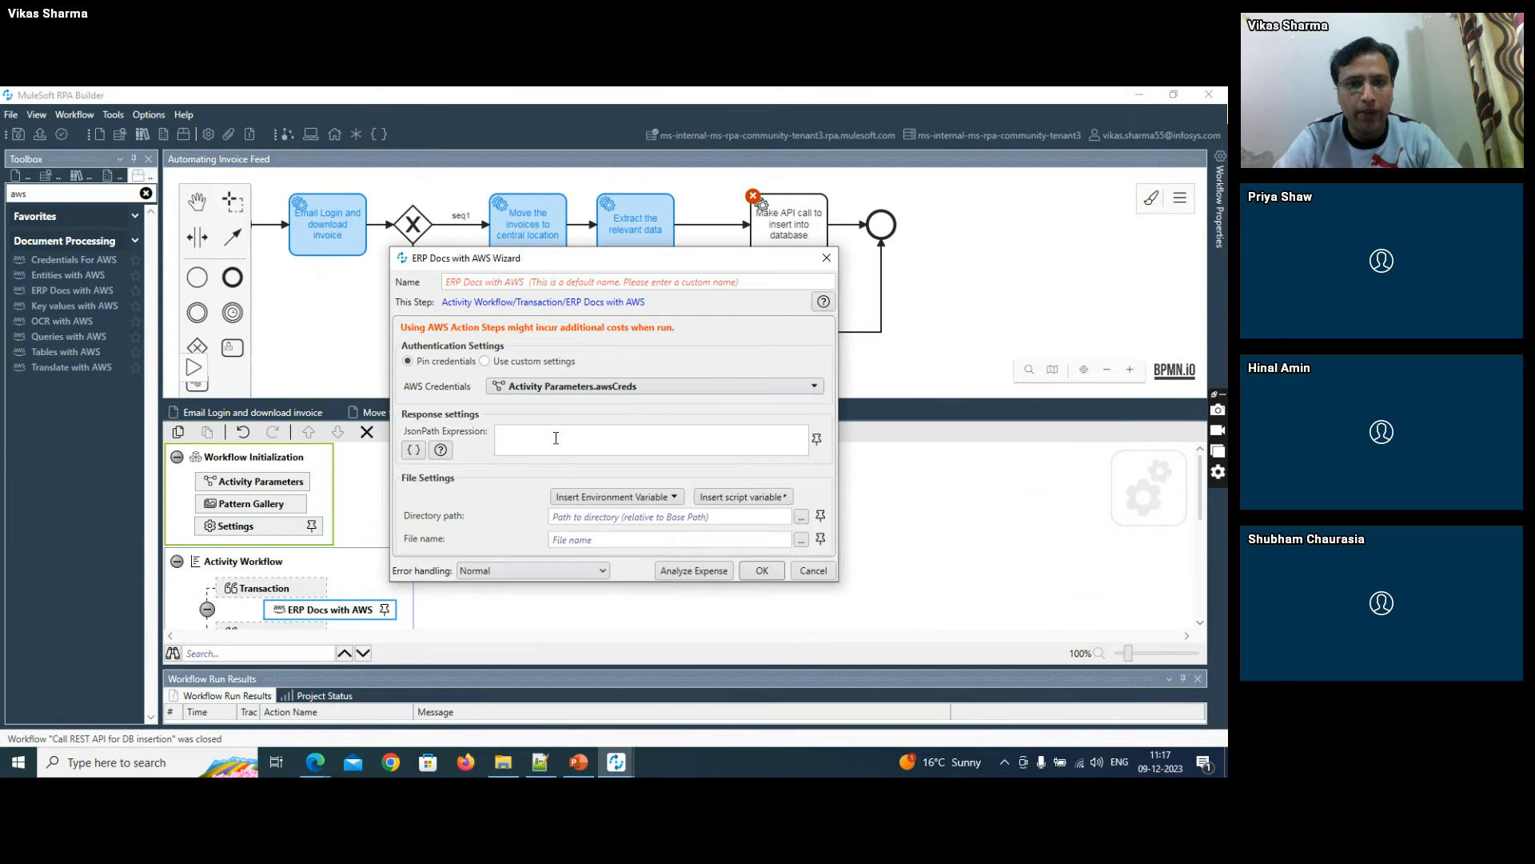
click(762, 570)
click(754, 459)
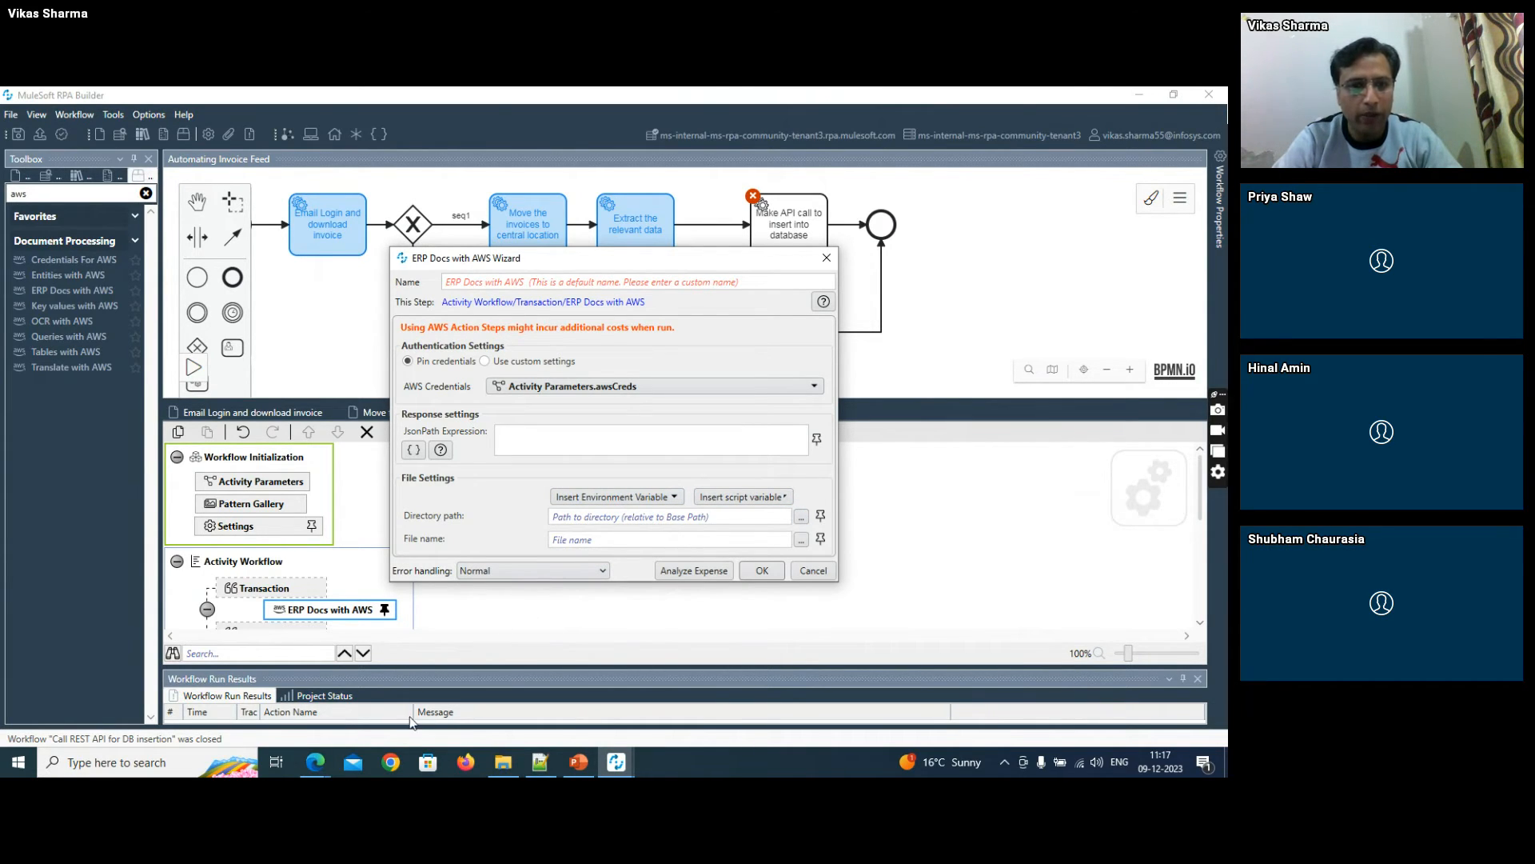
click(822, 516)
click(574, 468)
- Try to set the ERP Docs action's directory path to F:\RPA\Attachments and file name to *.*, and close the wizard without saving
click(586, 521)
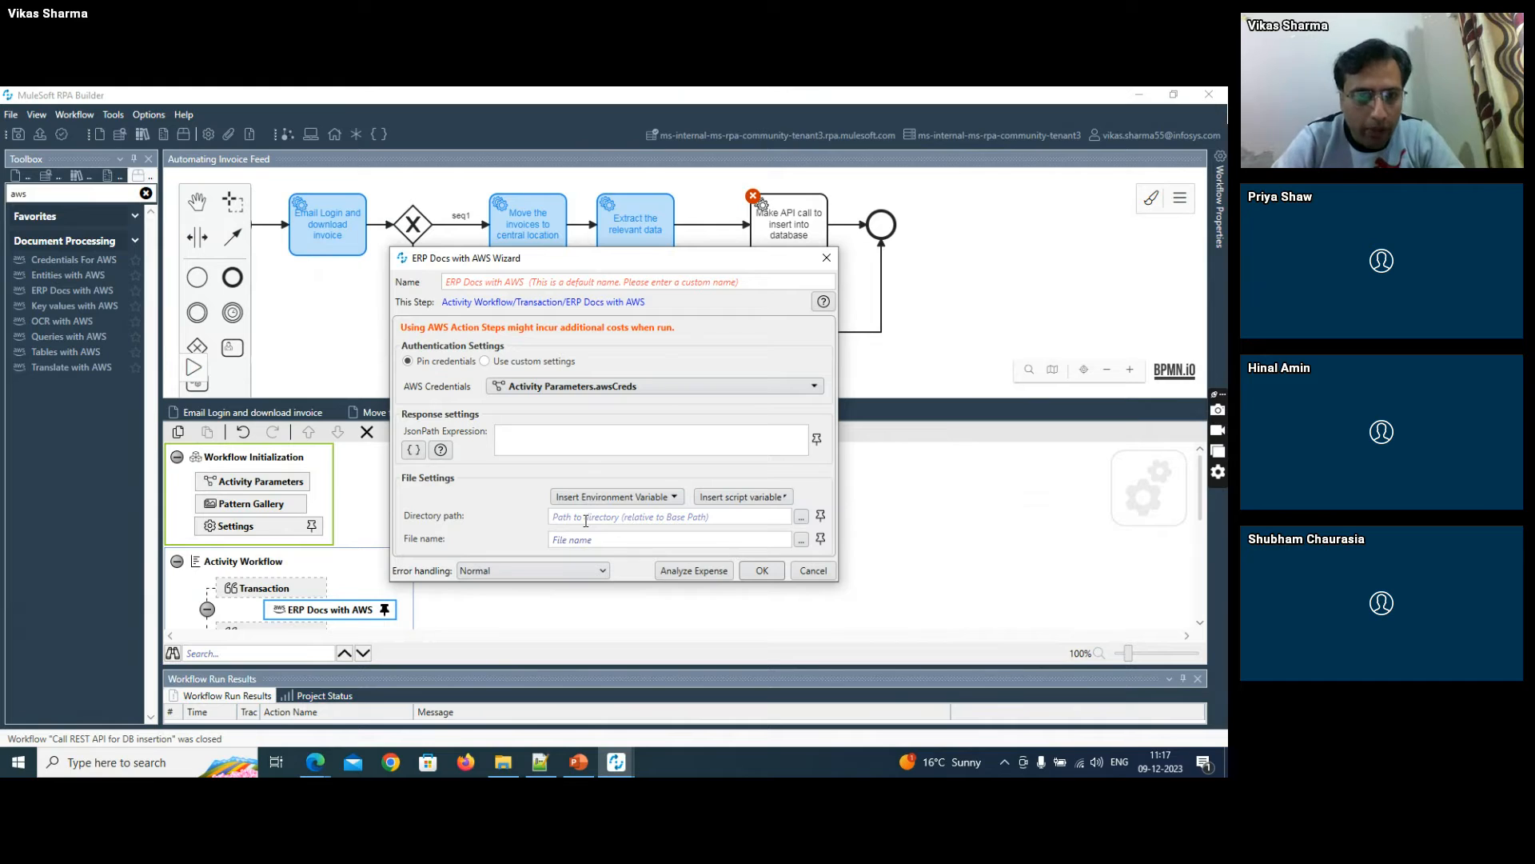
click(502, 764)
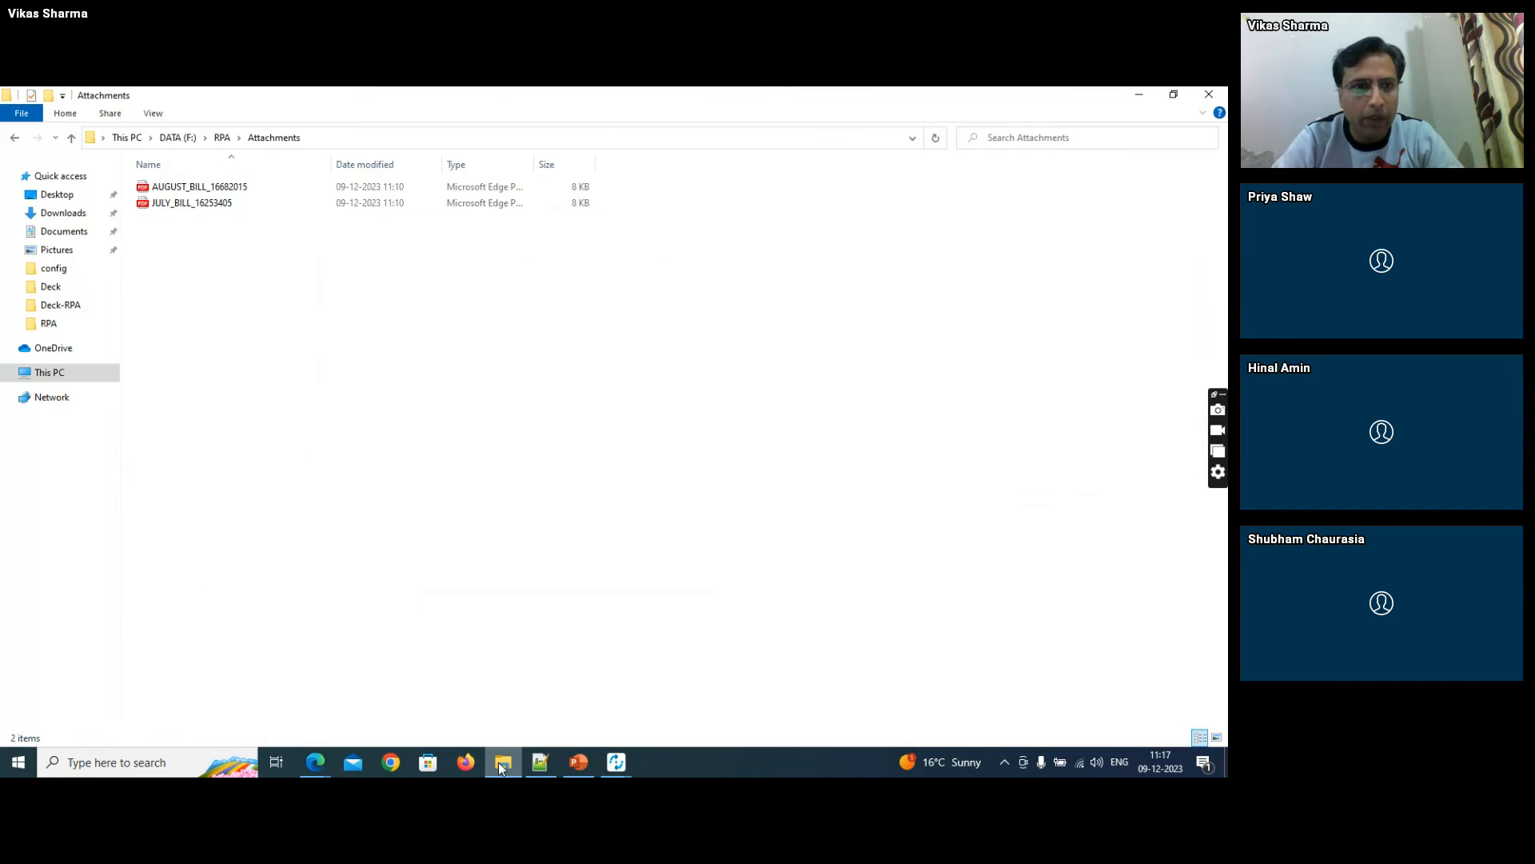
click(335, 139)
key(ctrl+c)
key(alt+Tab)
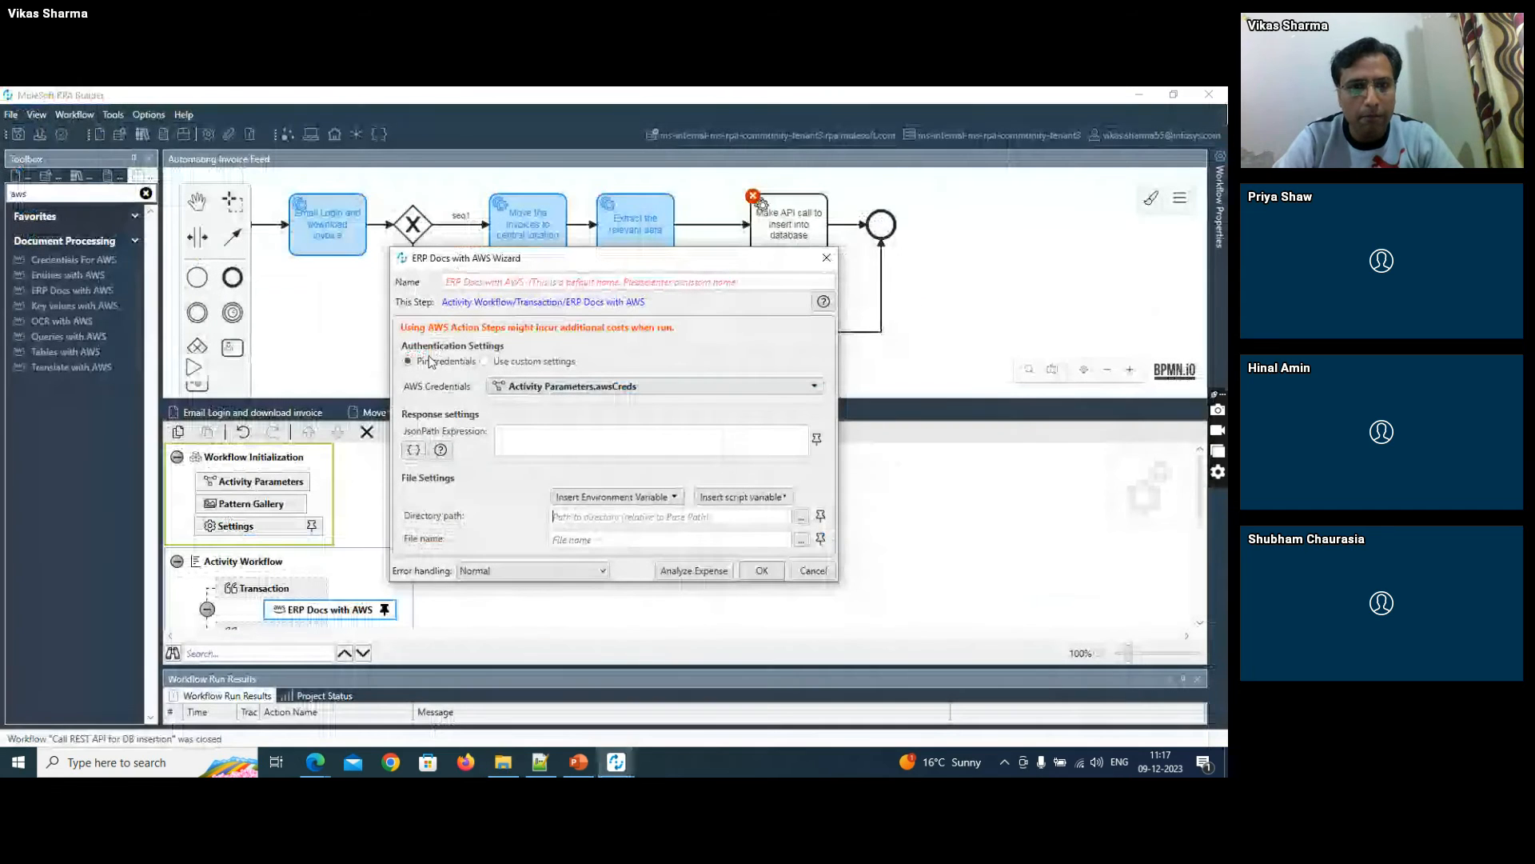
click(590, 515)
key(ctrl+v)
click(579, 538)
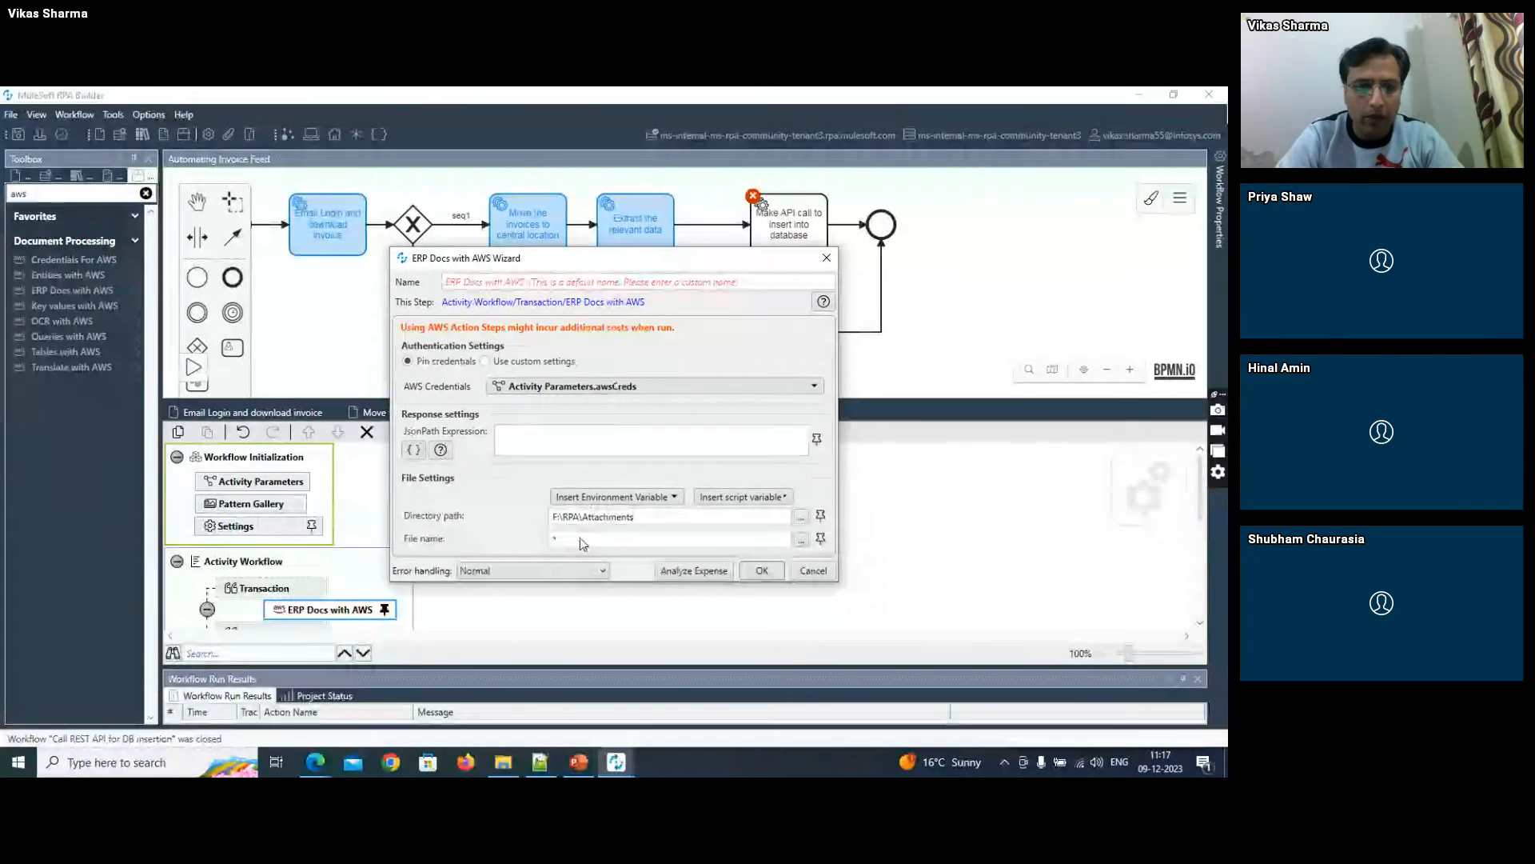
text(*.)
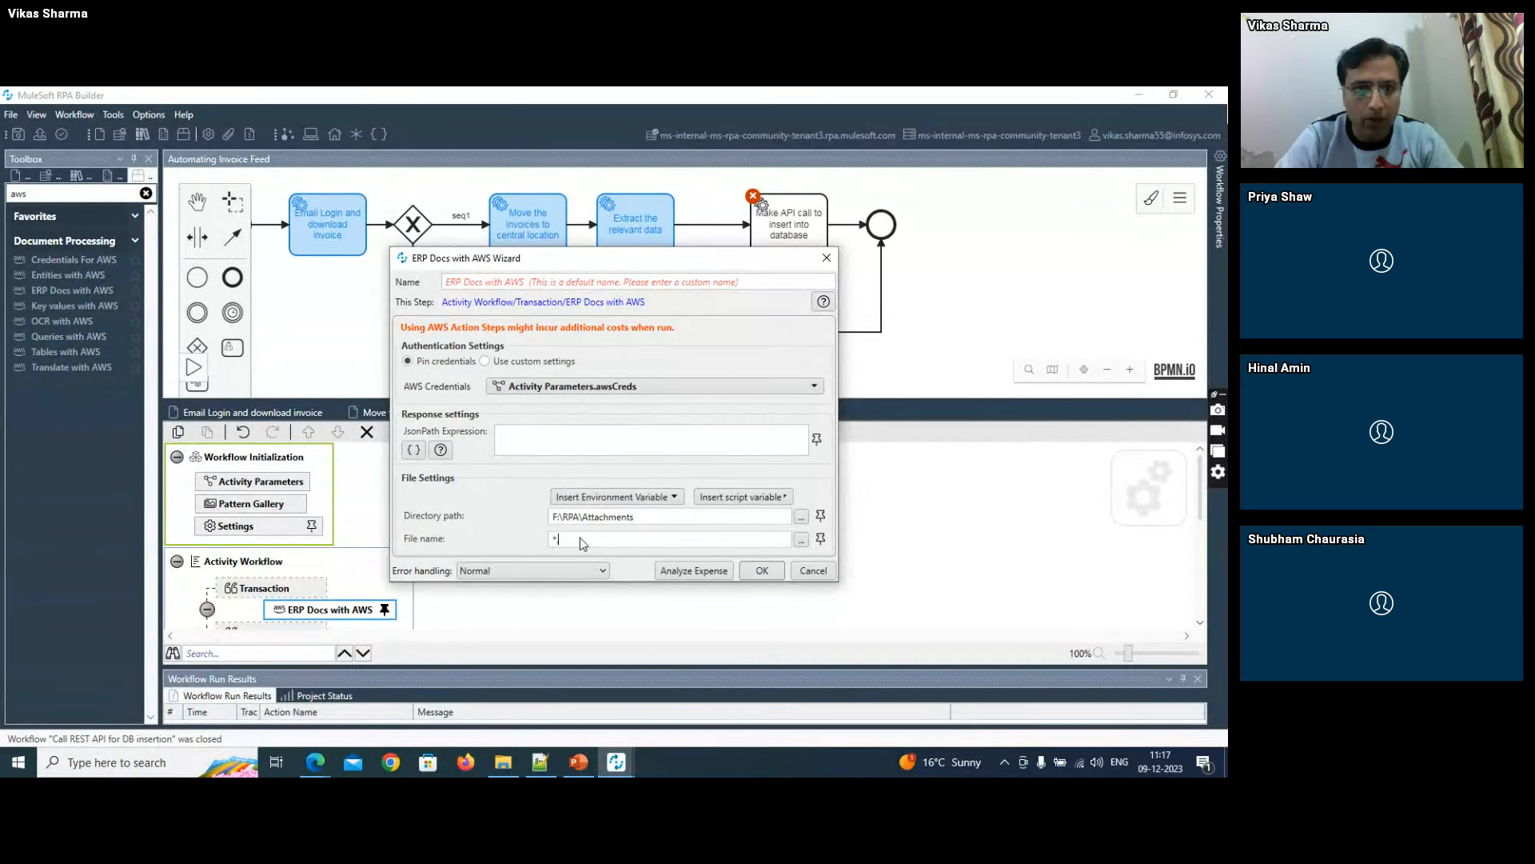
text(*)
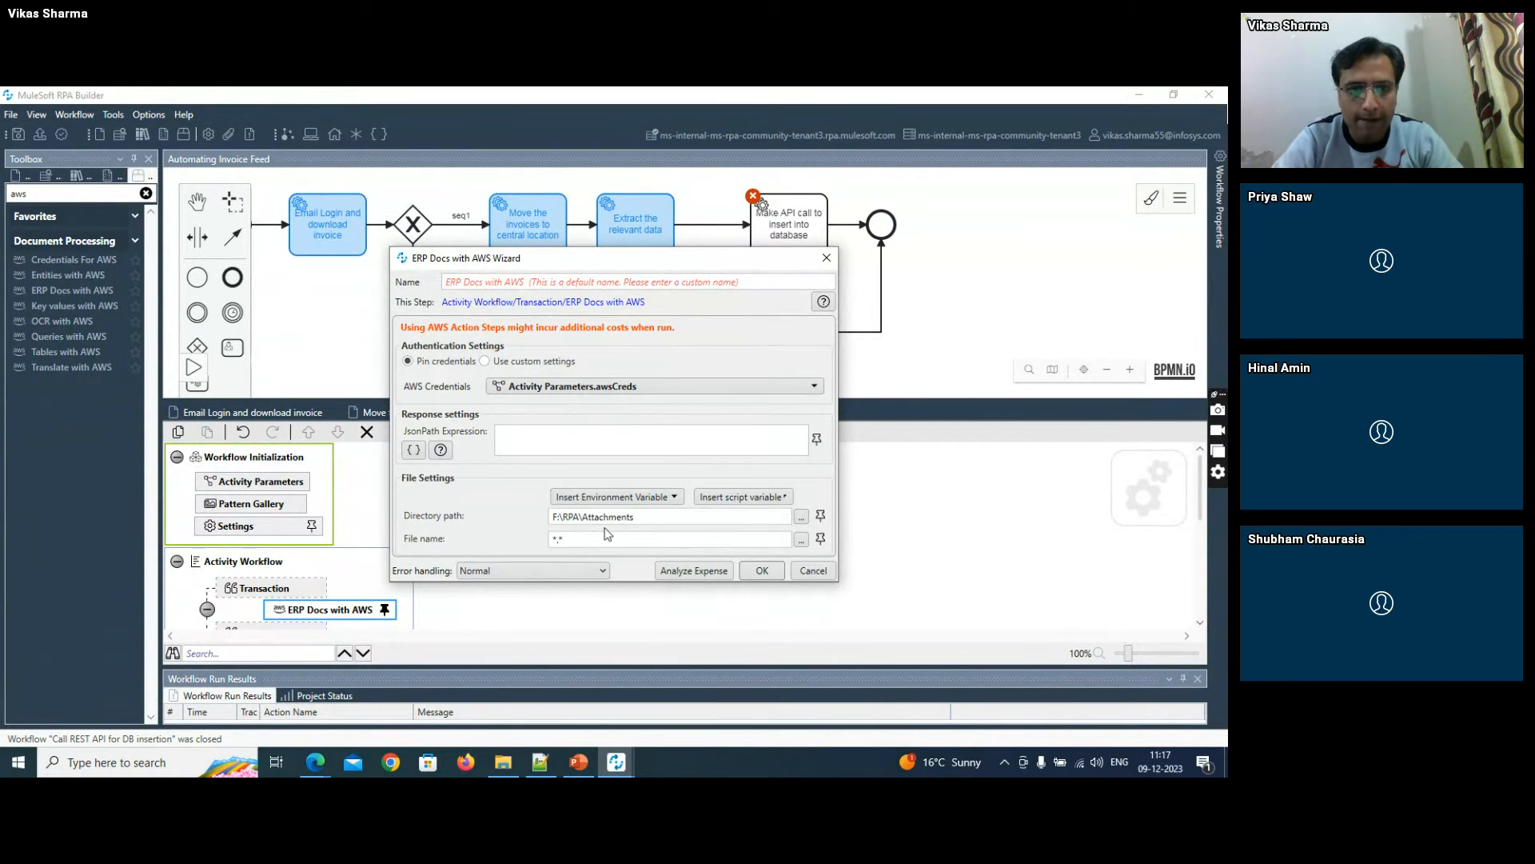
click(762, 570)
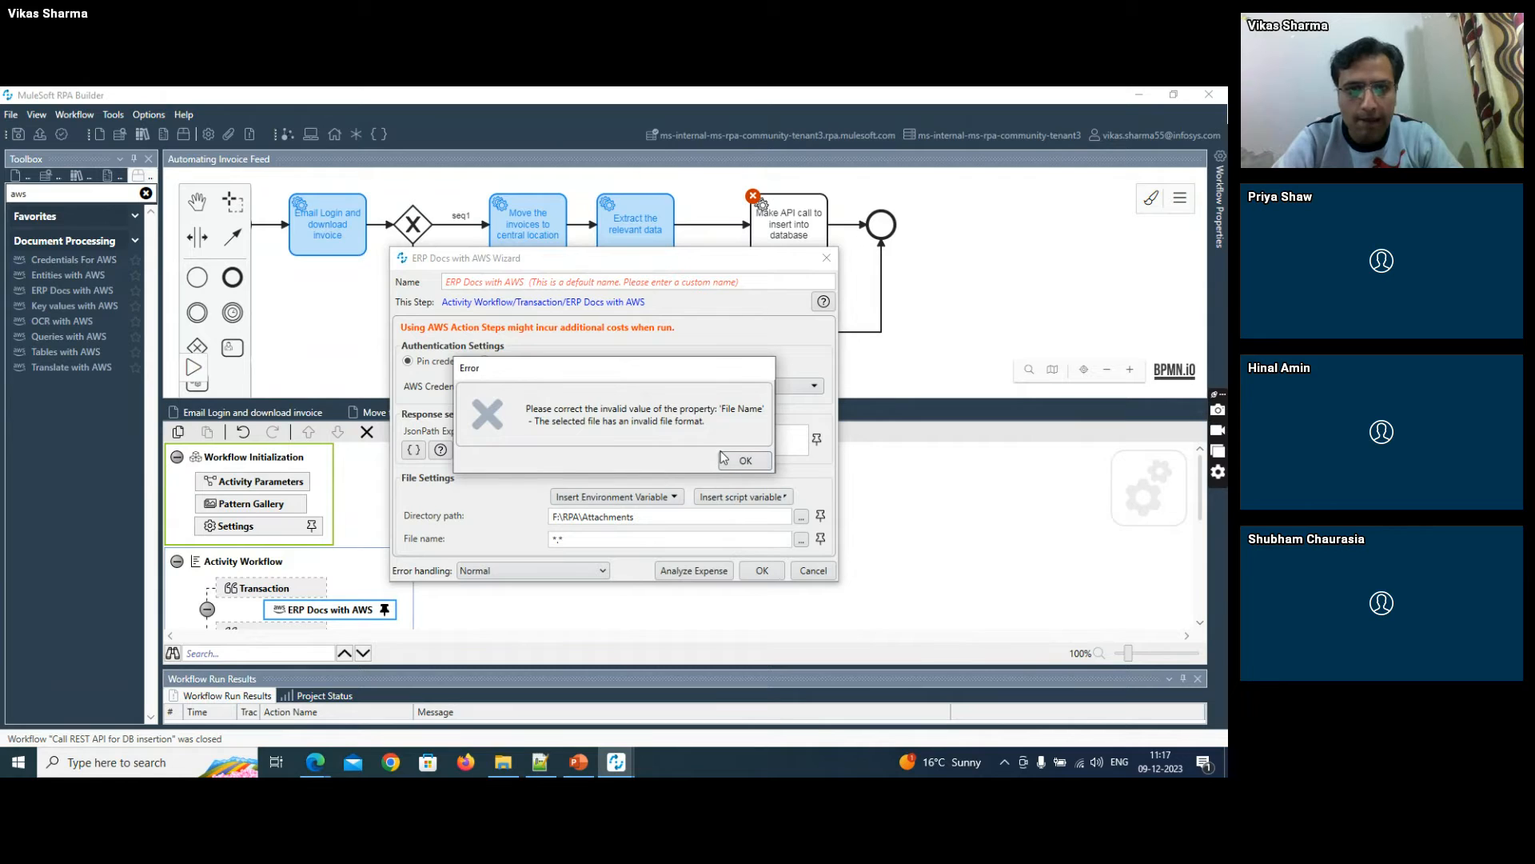
click(745, 460)
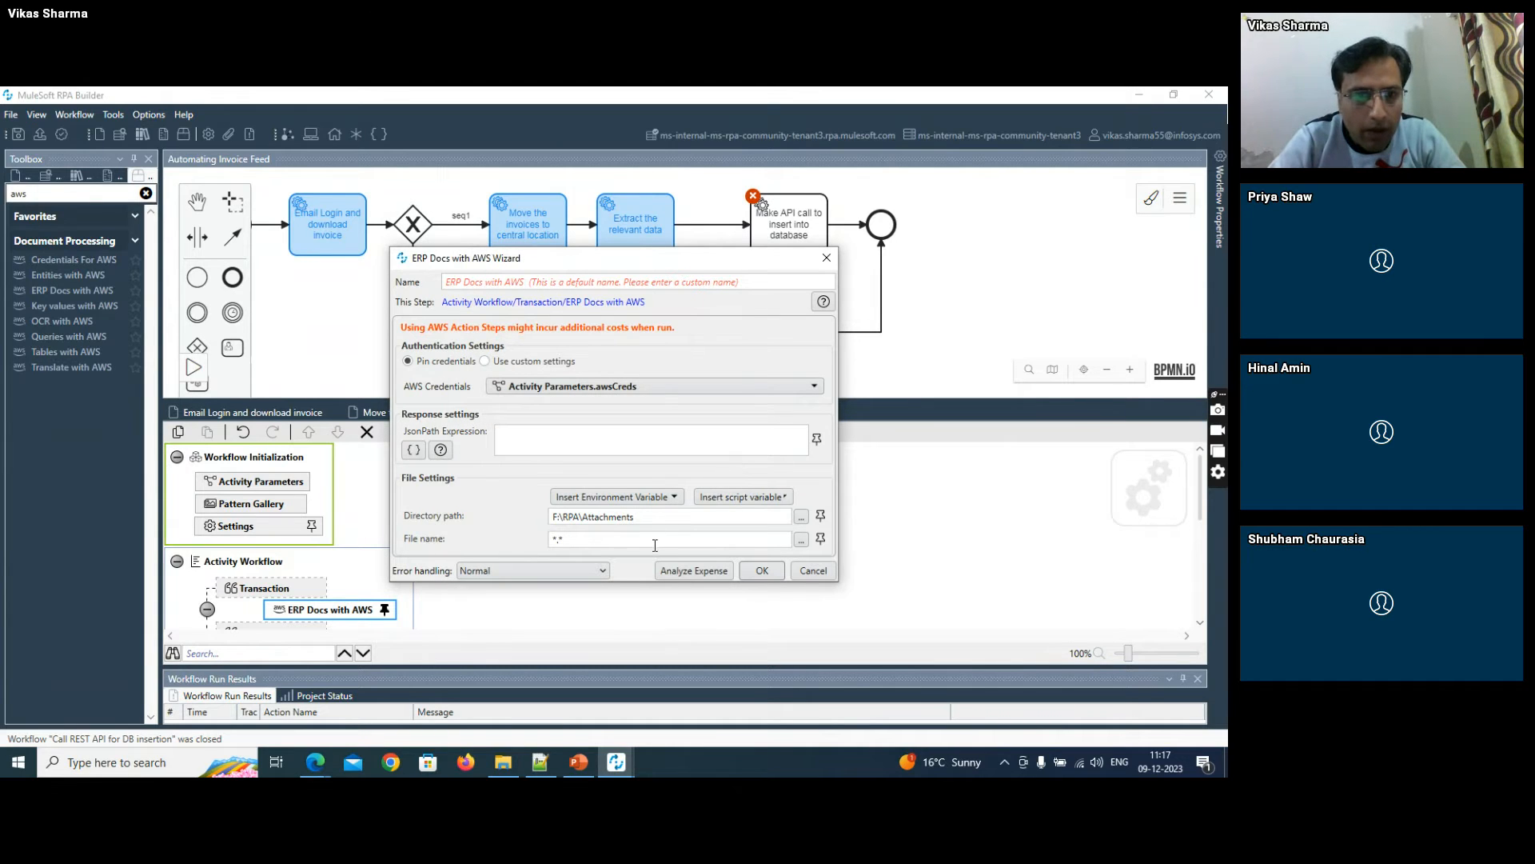
click(826, 259)
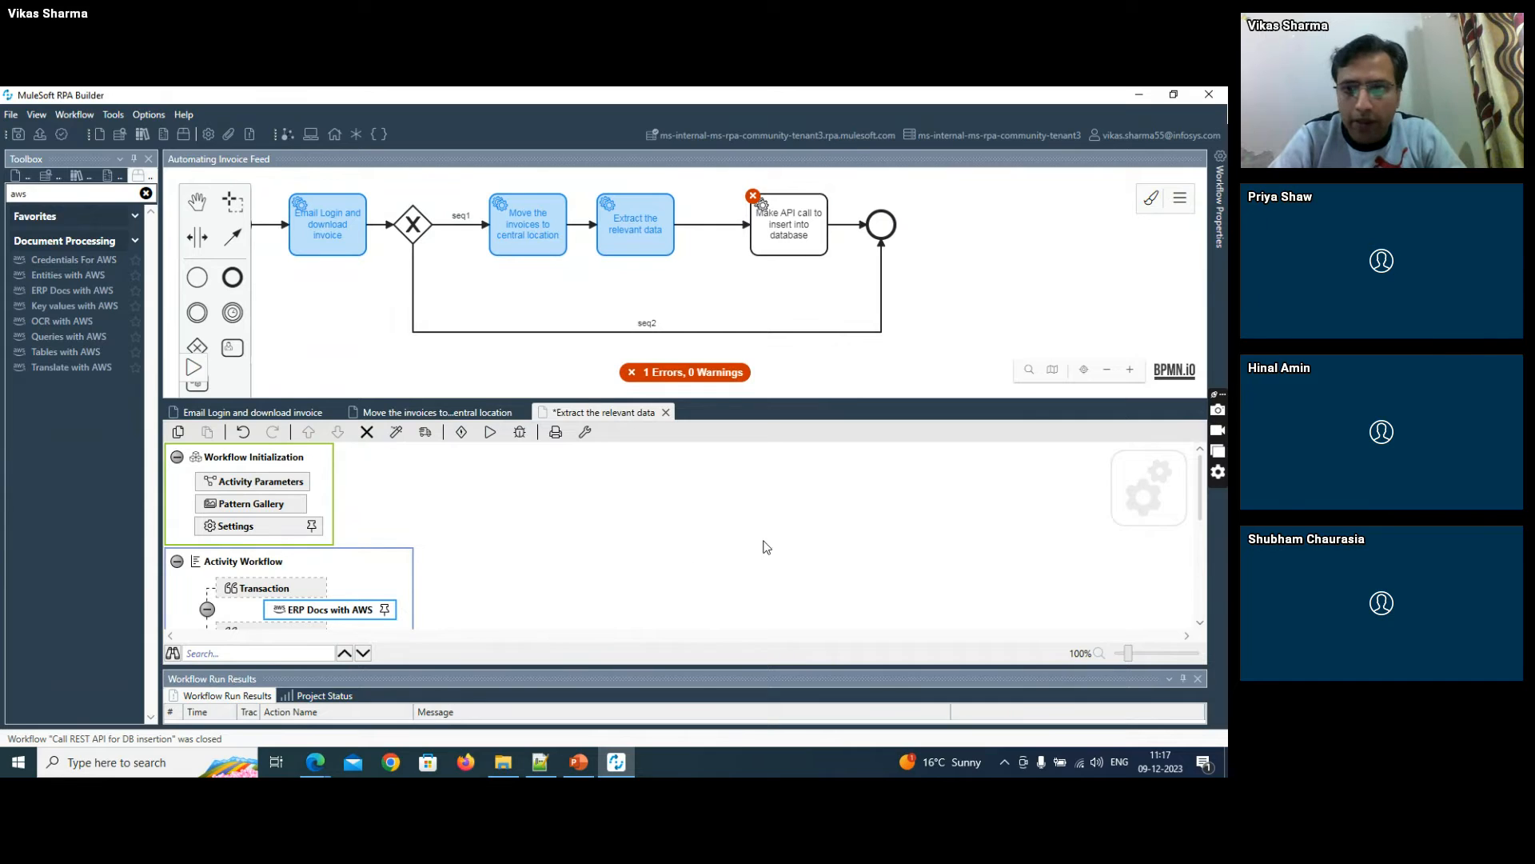
click(1199, 622)
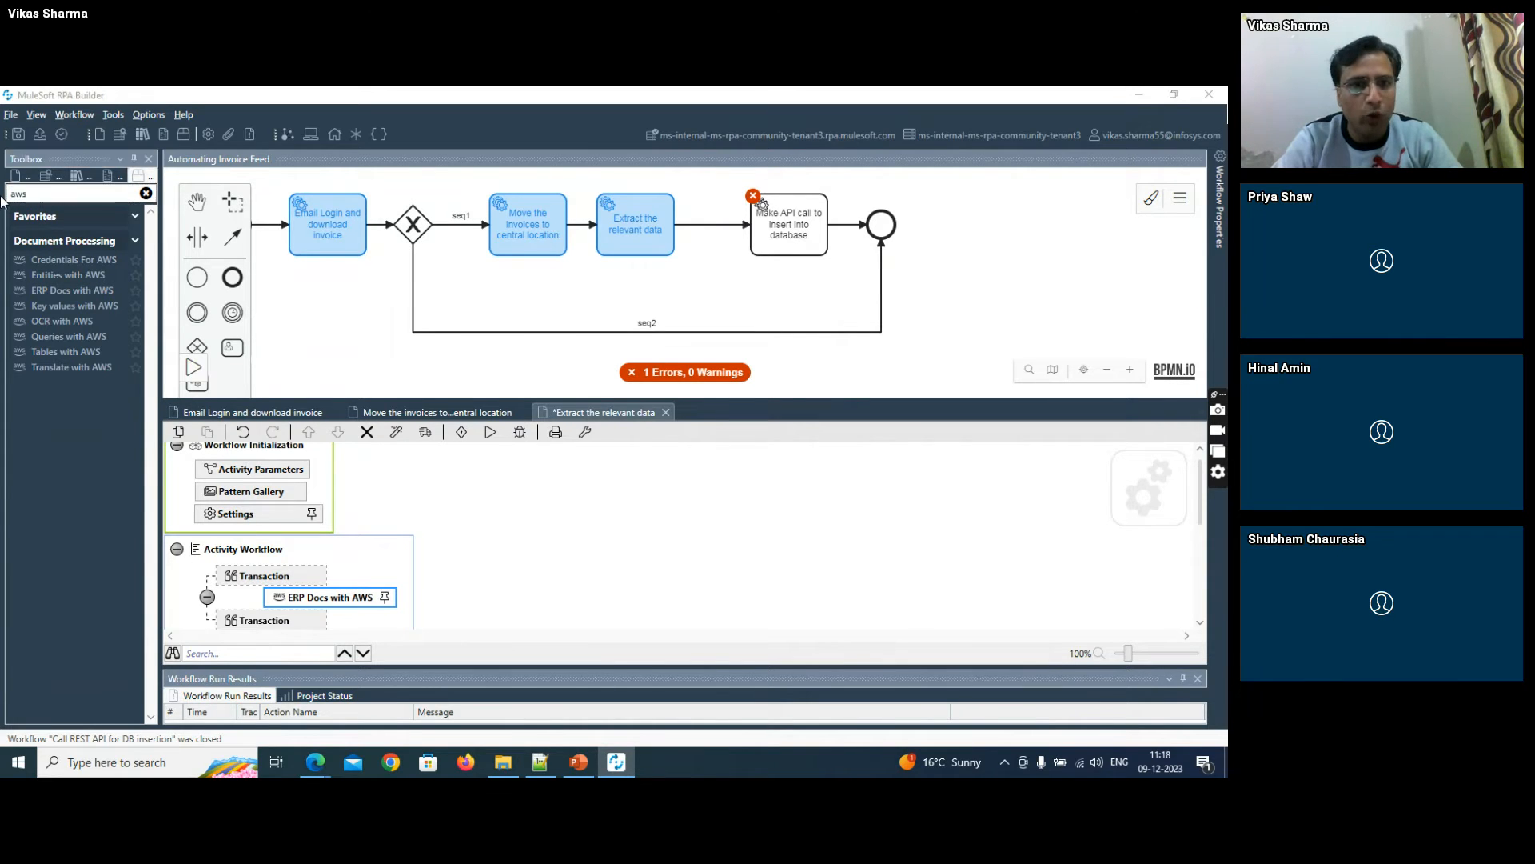
- Add an Iterate over Files loop around the ERP Docs with AWS action in the "Extract the relevant data" workflow
key(alt+Tab)
key(alt+Tab)
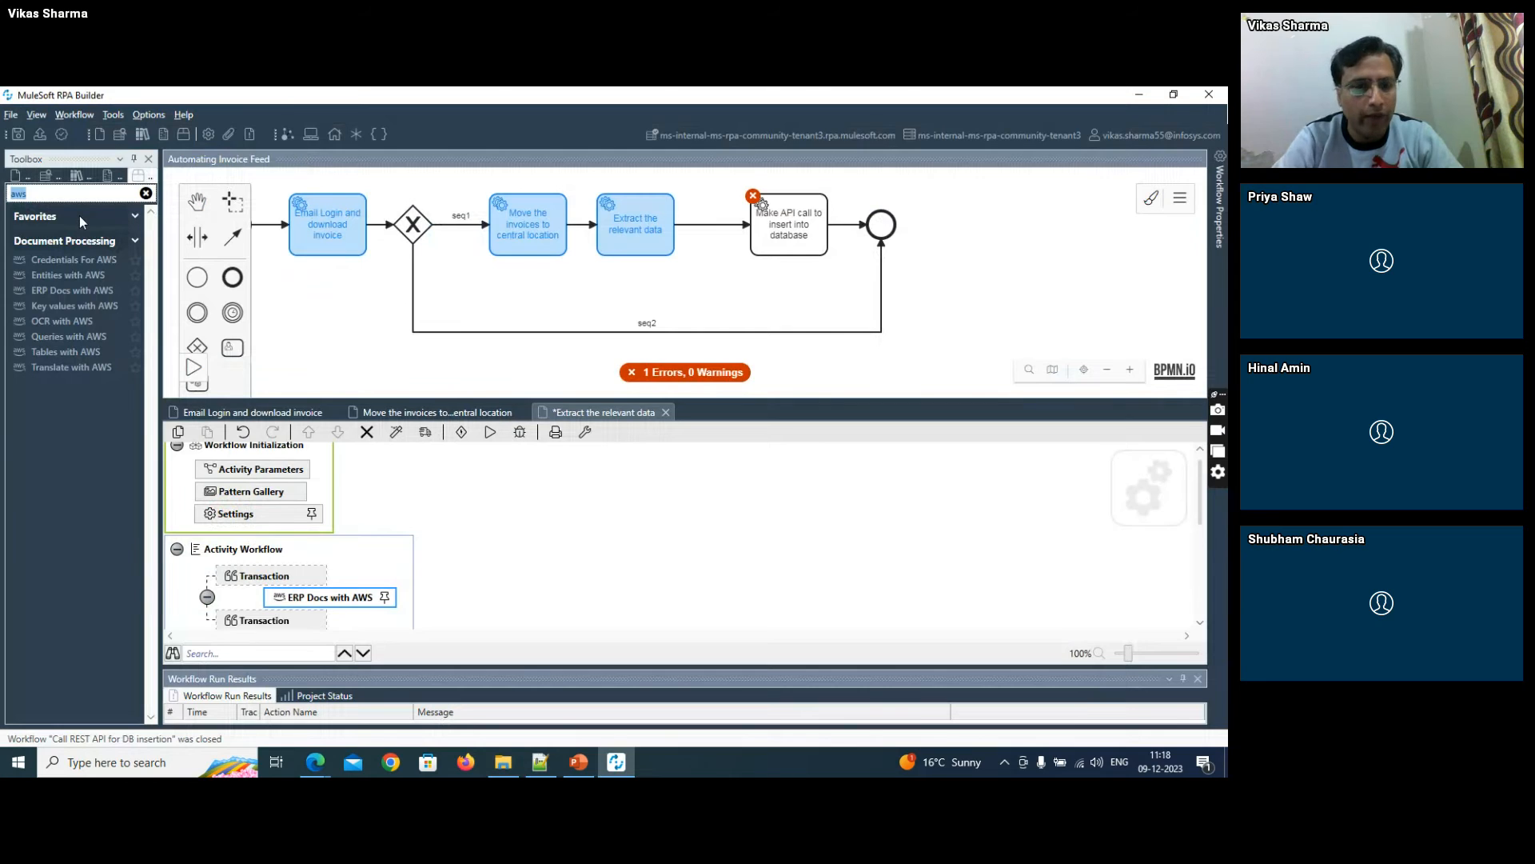
text(iter)
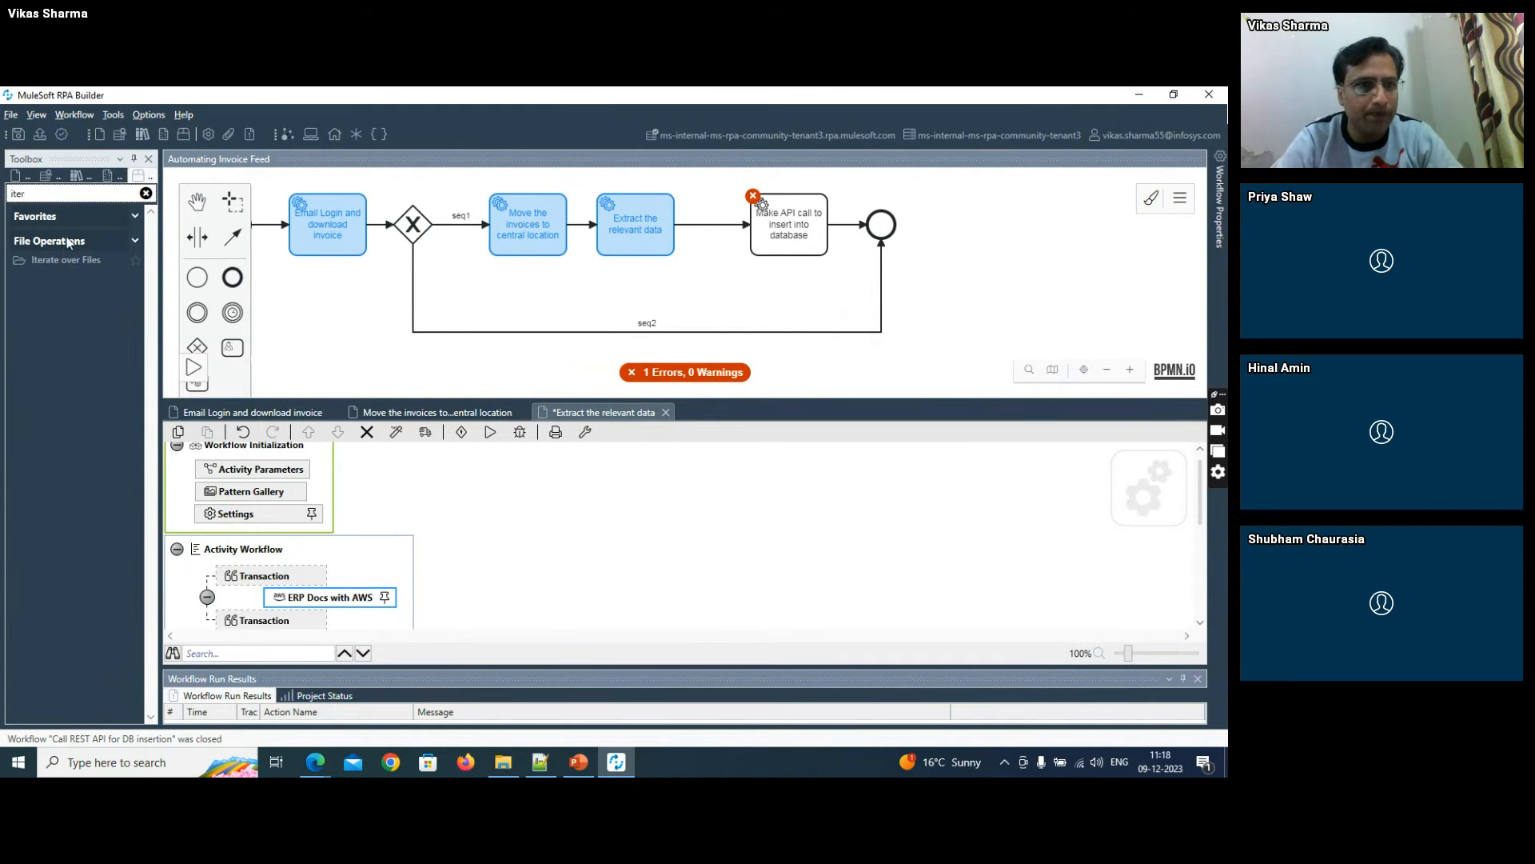
drag(63, 263, 318, 595)
- Set the Iterate over Files directory path to F:\RPA\Attachments, copied from File Explorer, and save the action
double_click(331, 571)
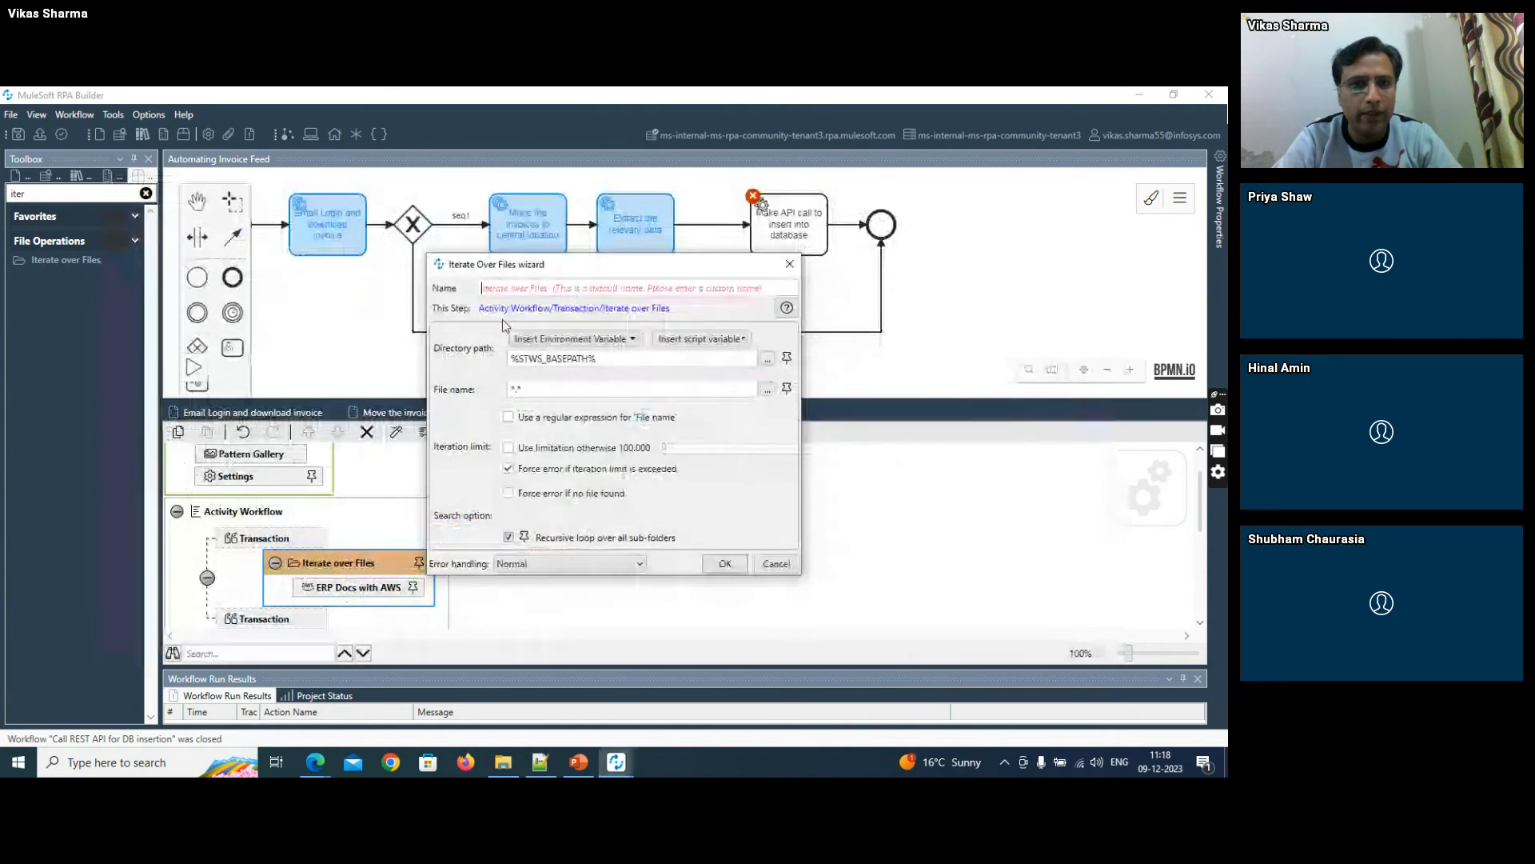
key(alt+Tab)
click(347, 138)
key(ctrl+c)
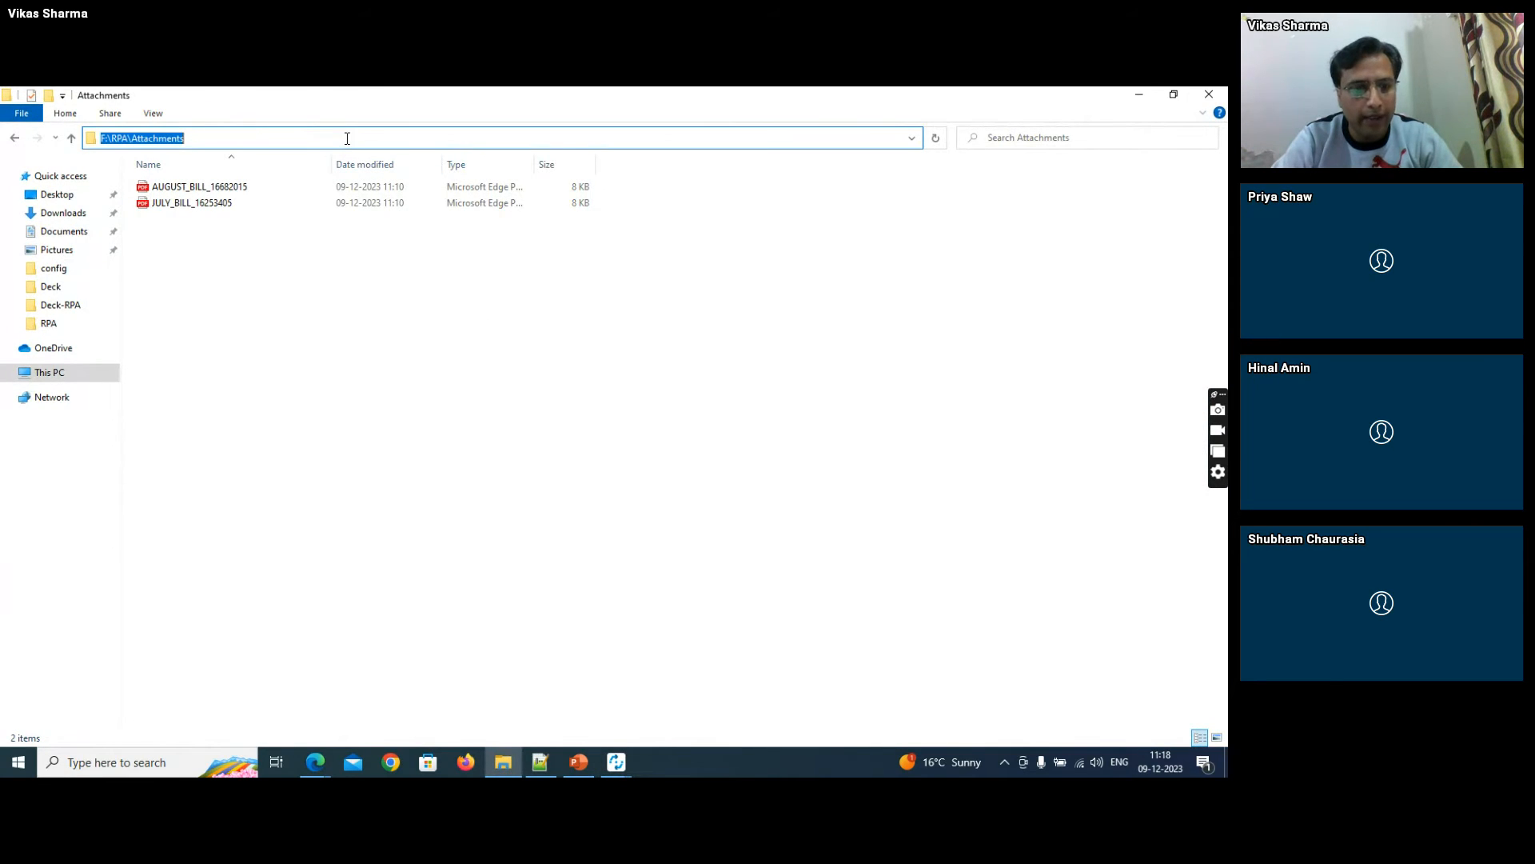
key(alt+Tab)
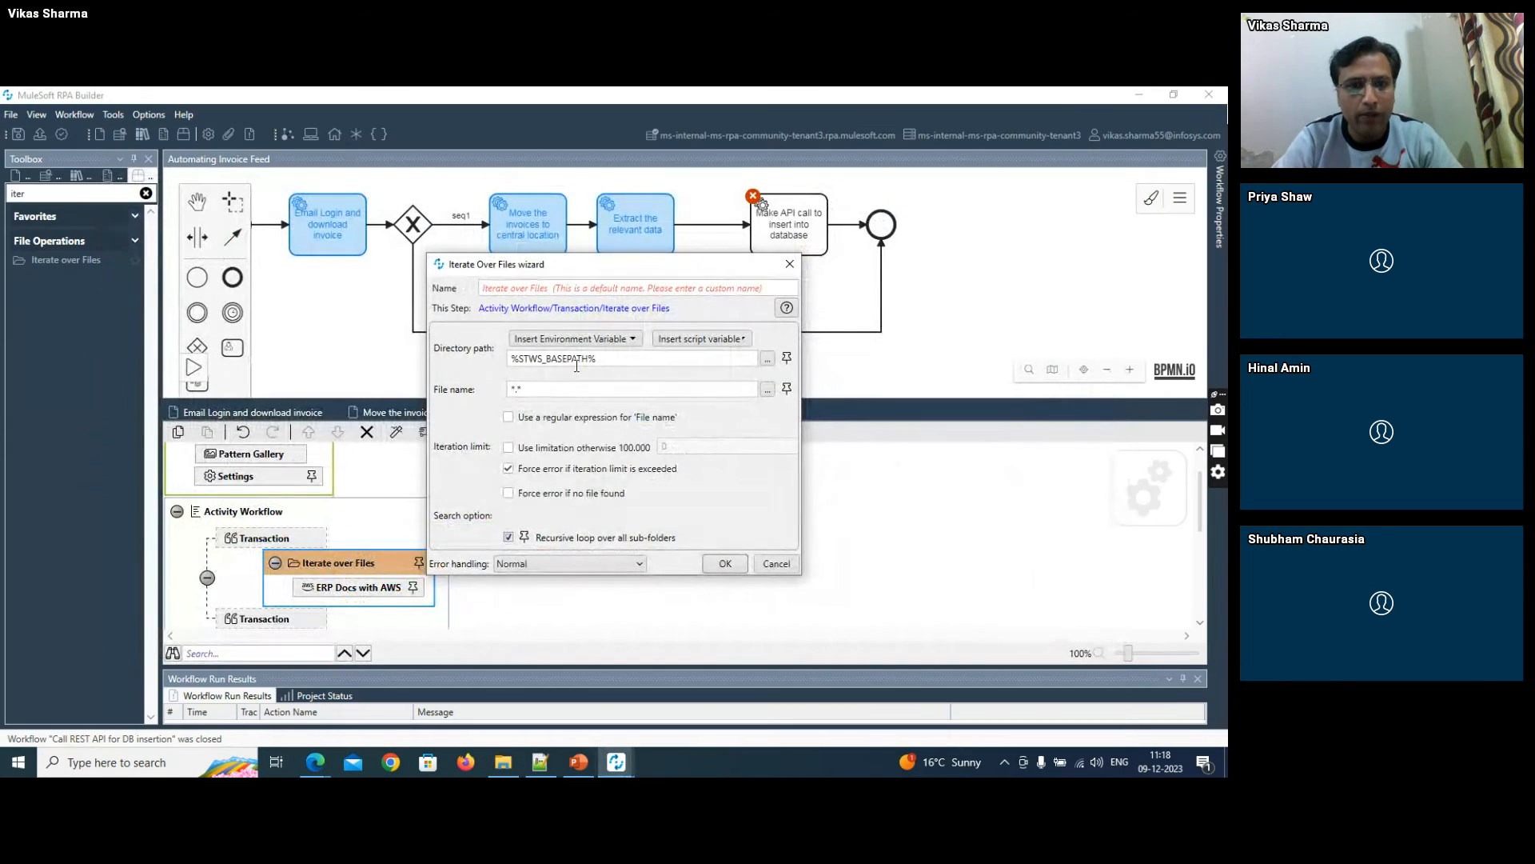
triple_click(580, 358)
key(ctrl+v)
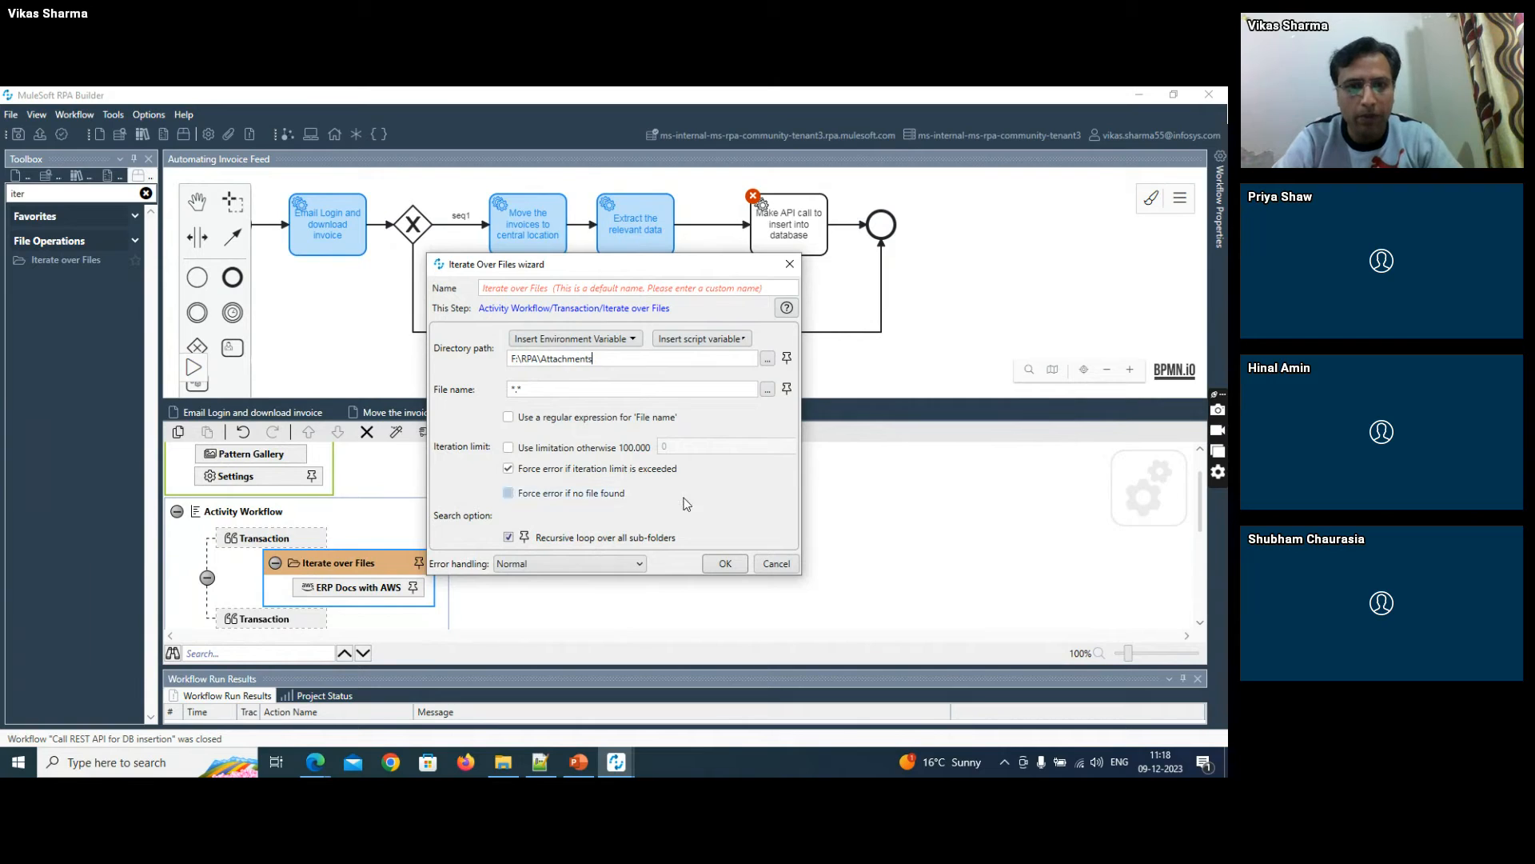
click(716, 564)
- Pin the ERP Docs with AWS directory path to IteratePath and its file name to IterateFileName from Iterate over Files
double_click(377, 589)
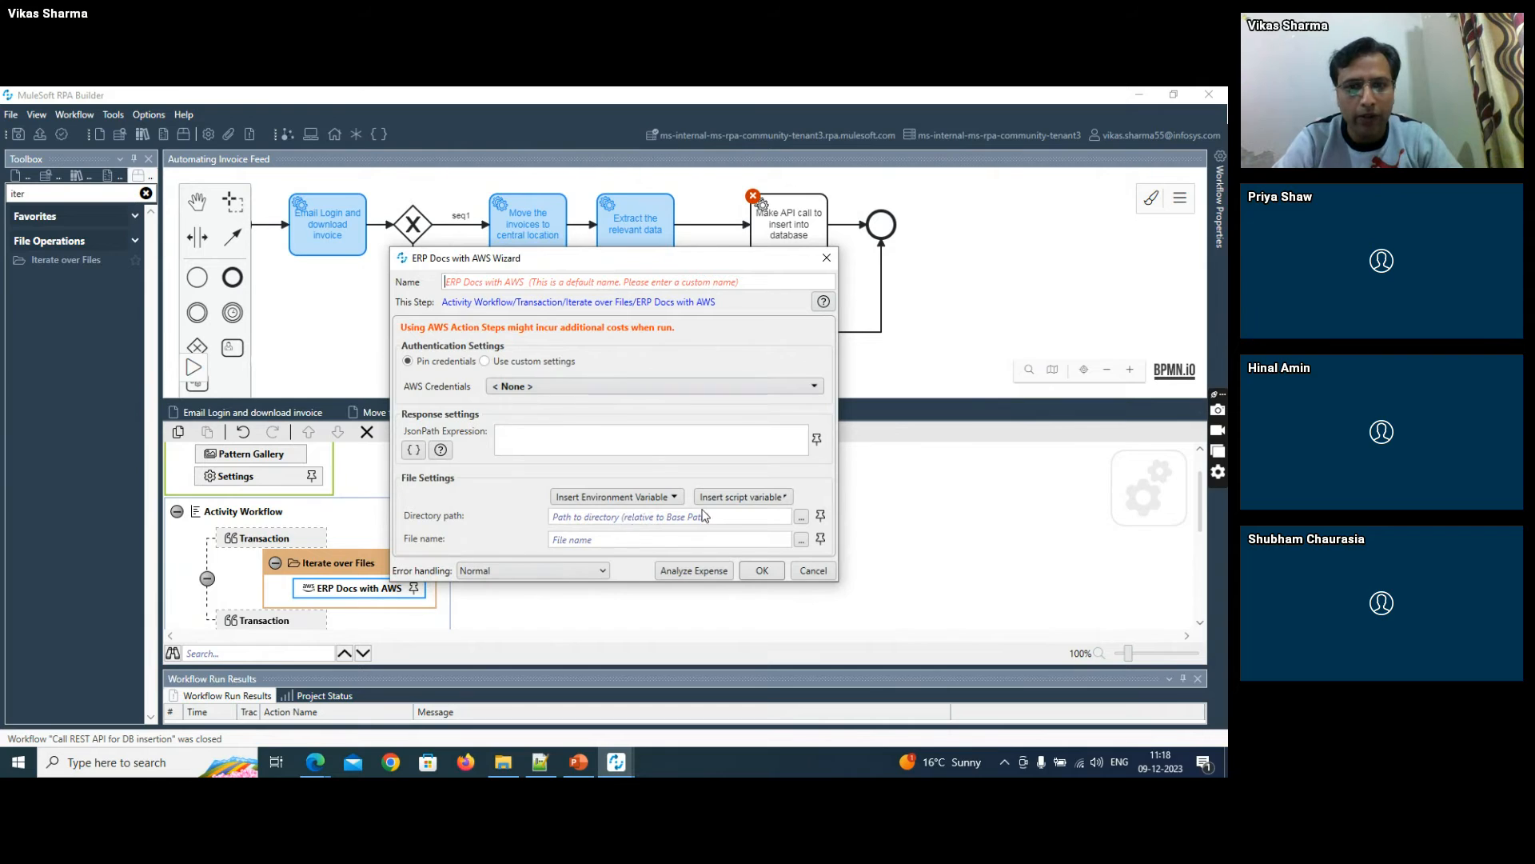
click(819, 516)
click(562, 562)
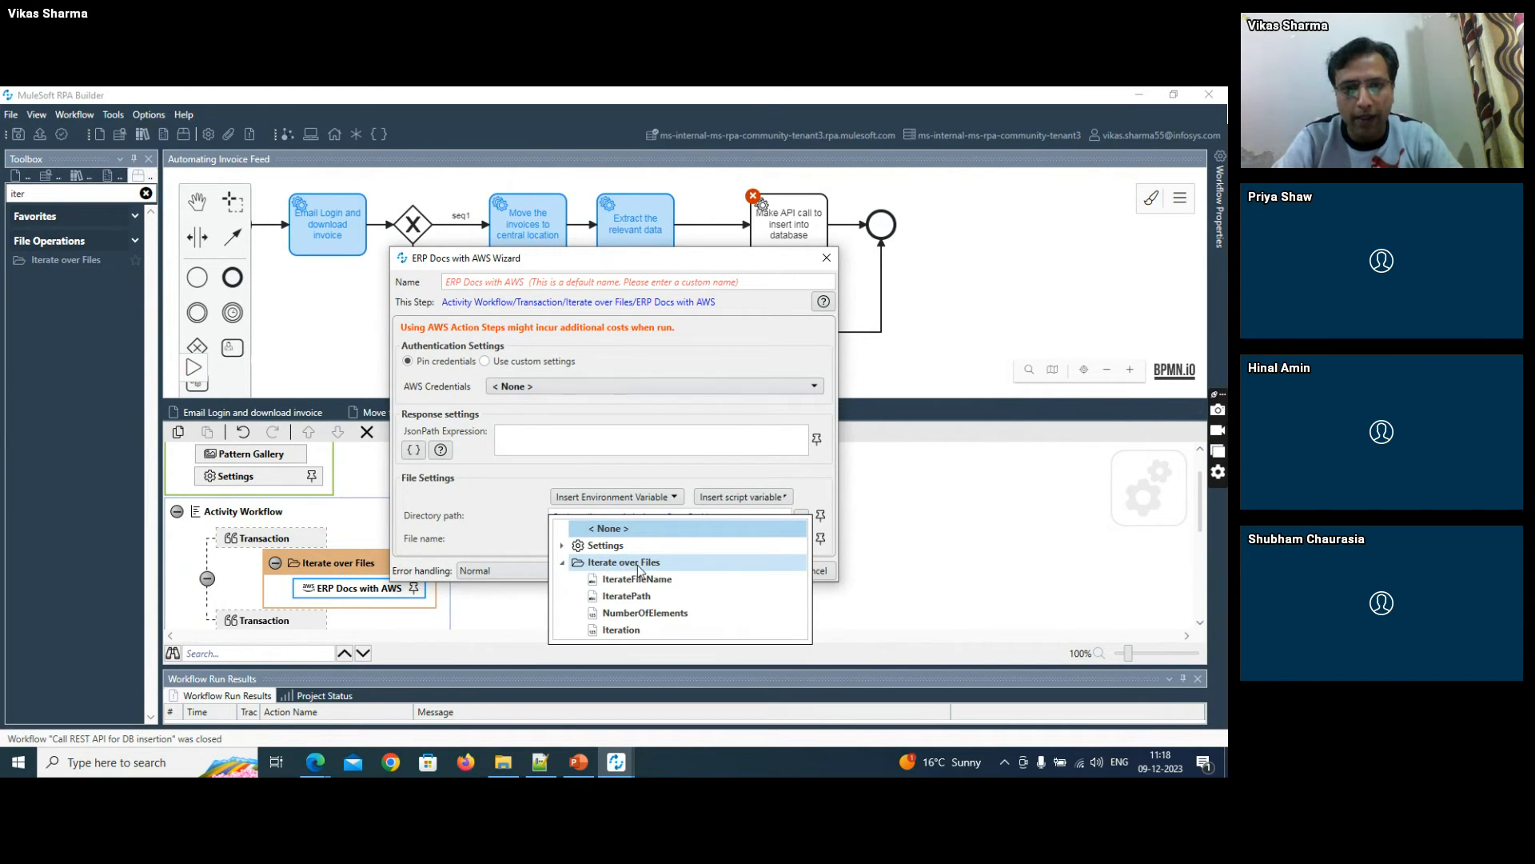
click(627, 596)
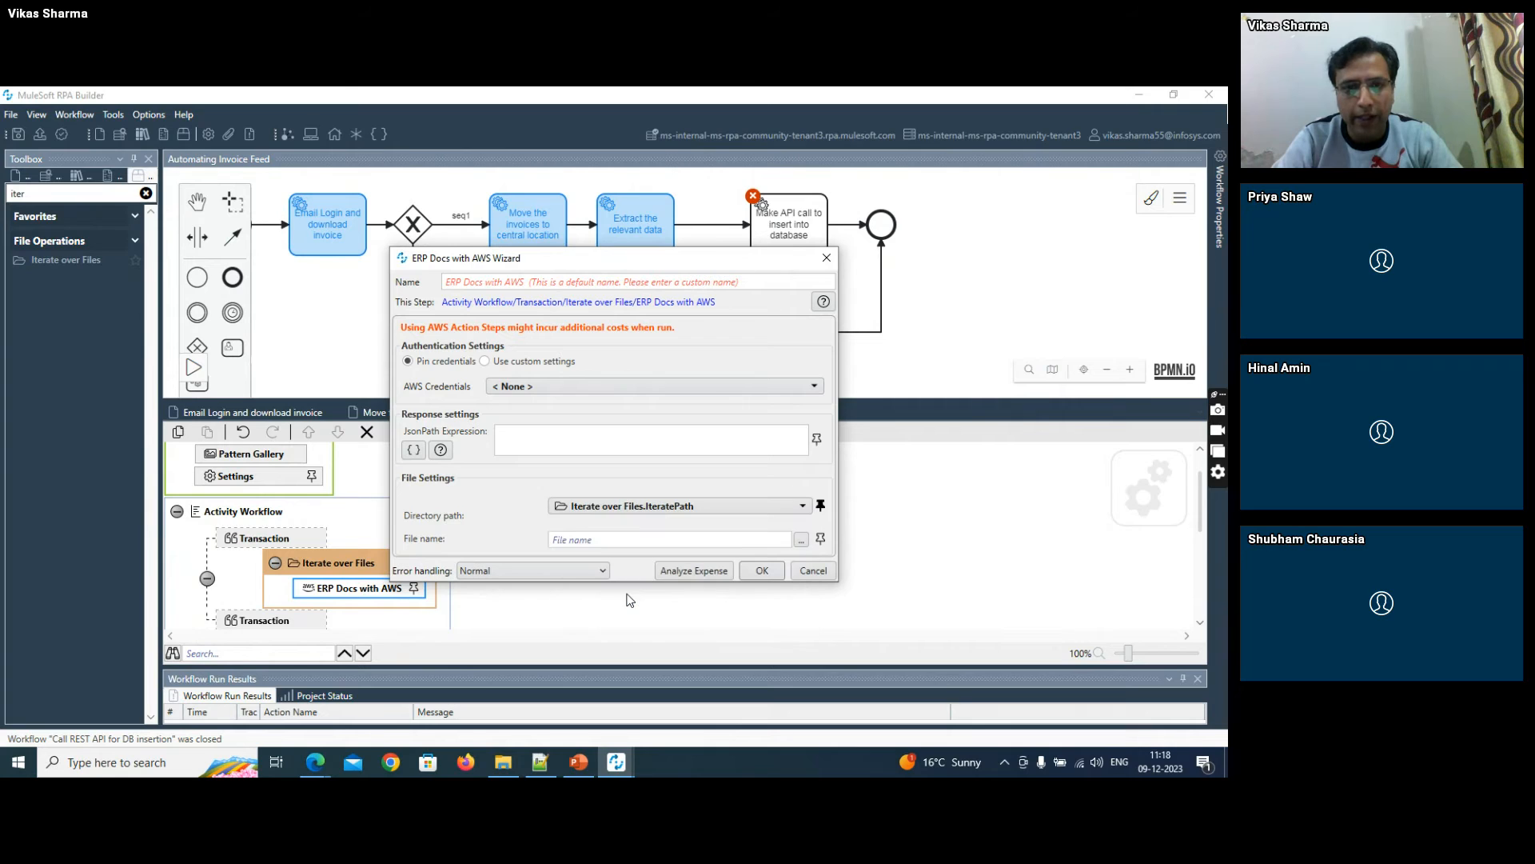
click(821, 540)
click(562, 596)
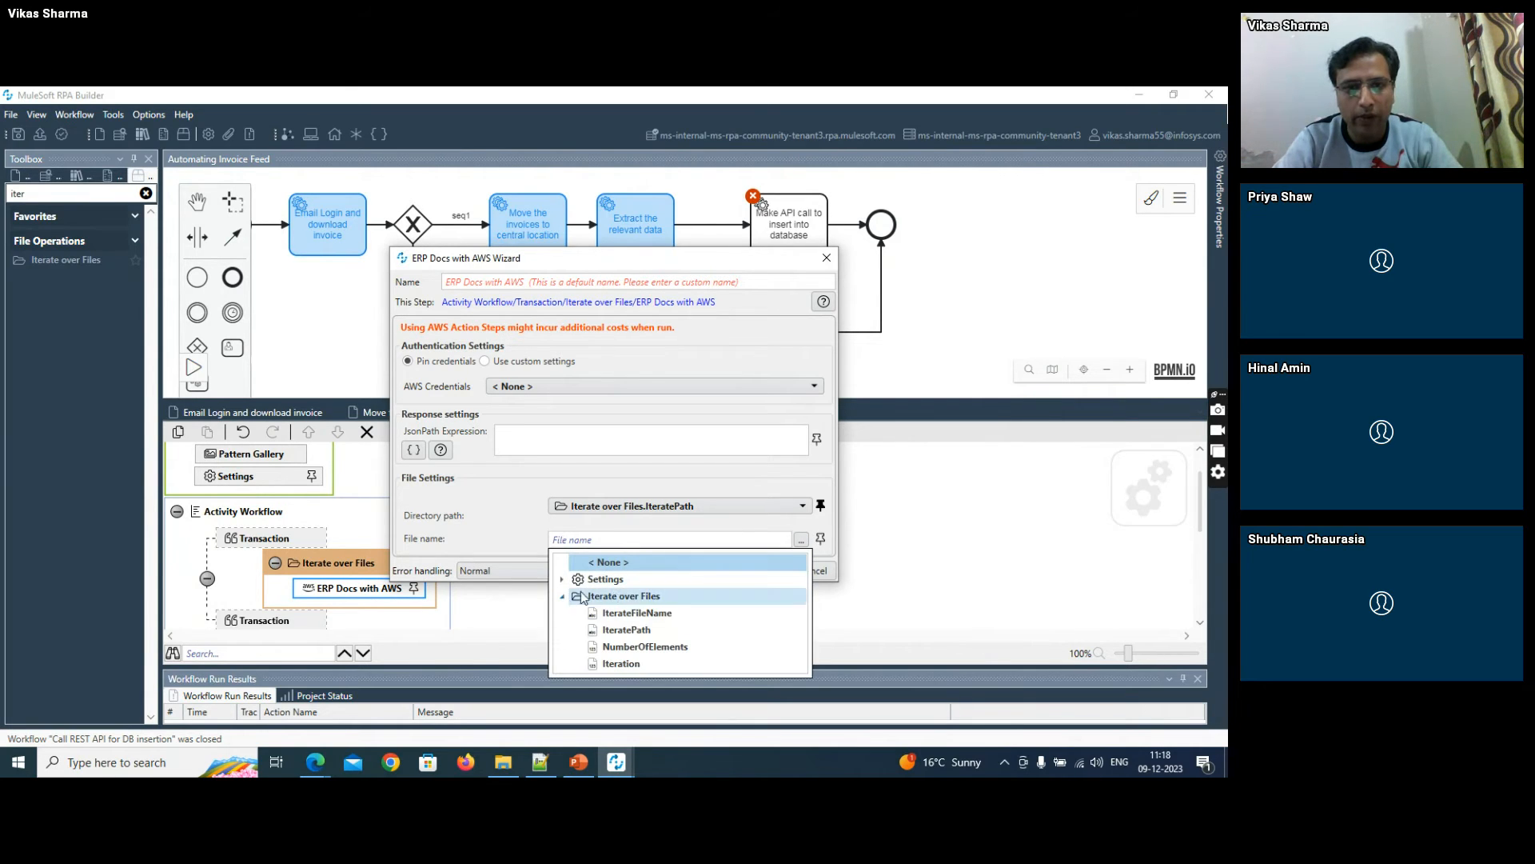
click(637, 613)
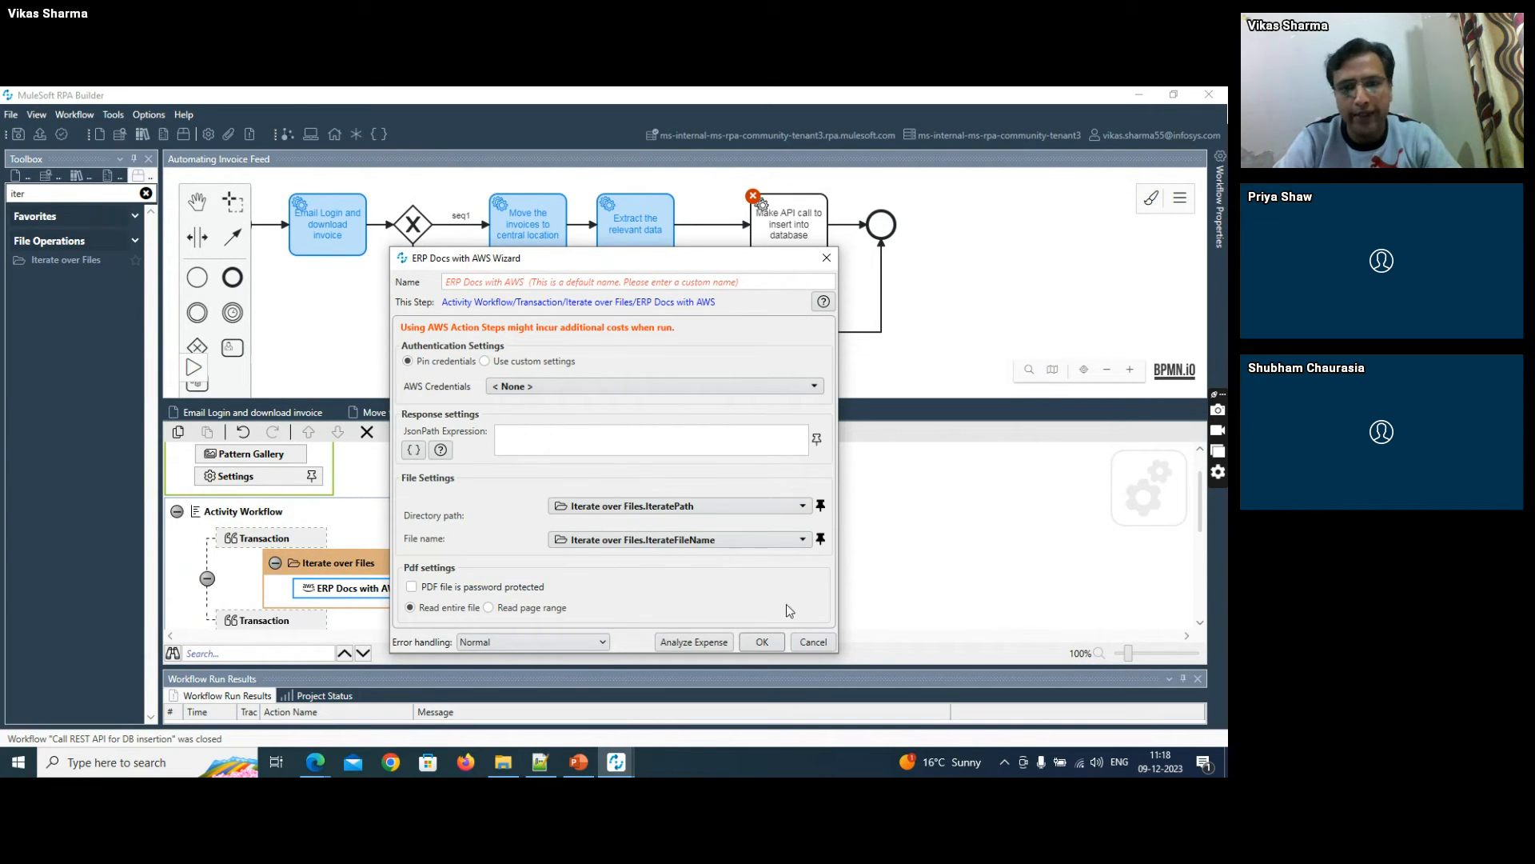
- Map the ERP Docs action's AWS credentials to the activity parameter awsCreds, confirm the action and save the workflow
click(762, 642)
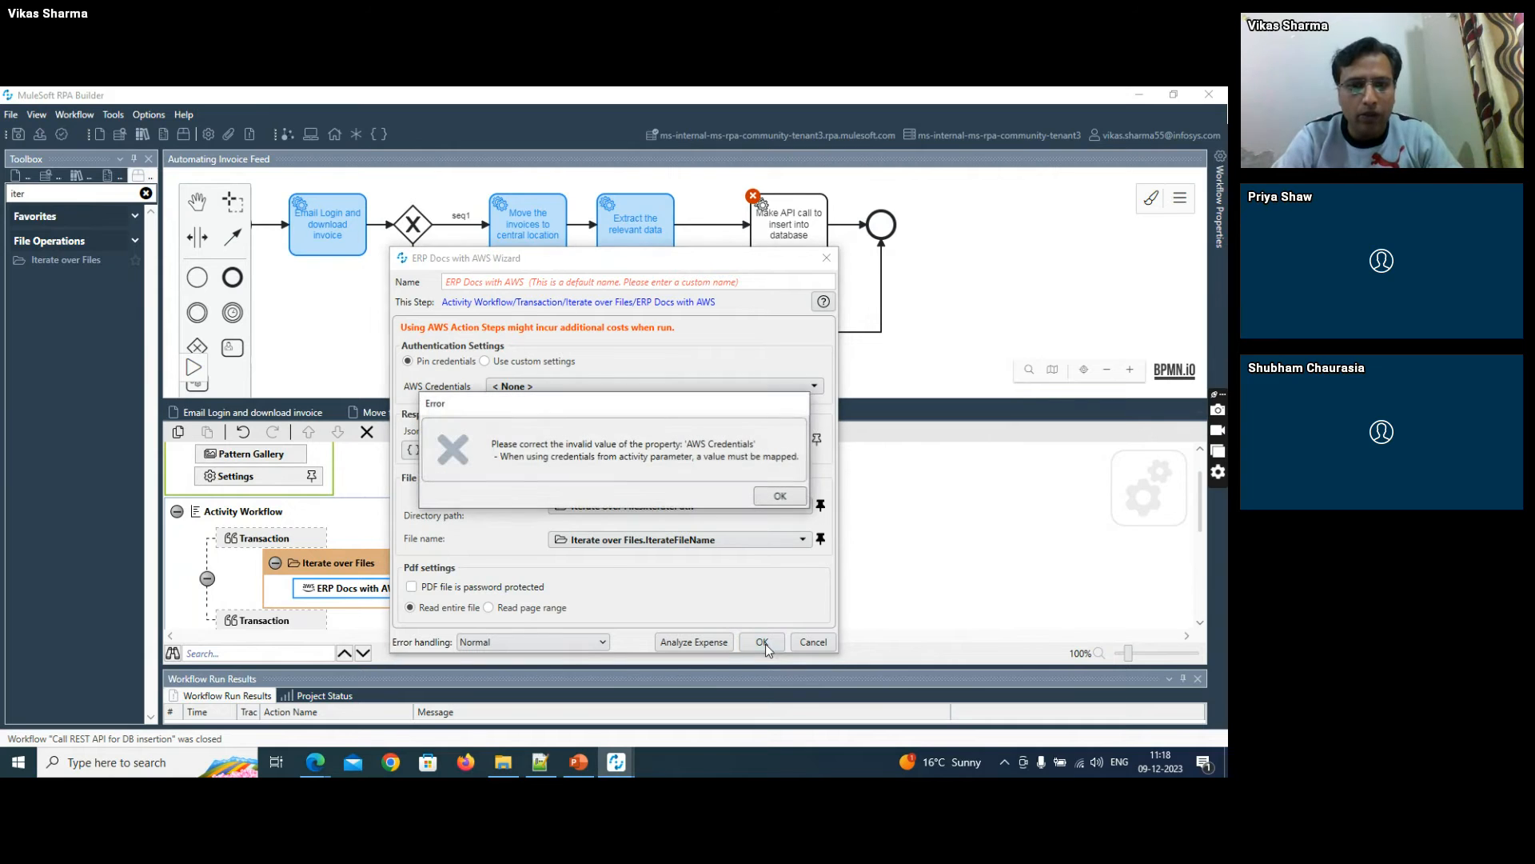
click(786, 495)
click(541, 387)
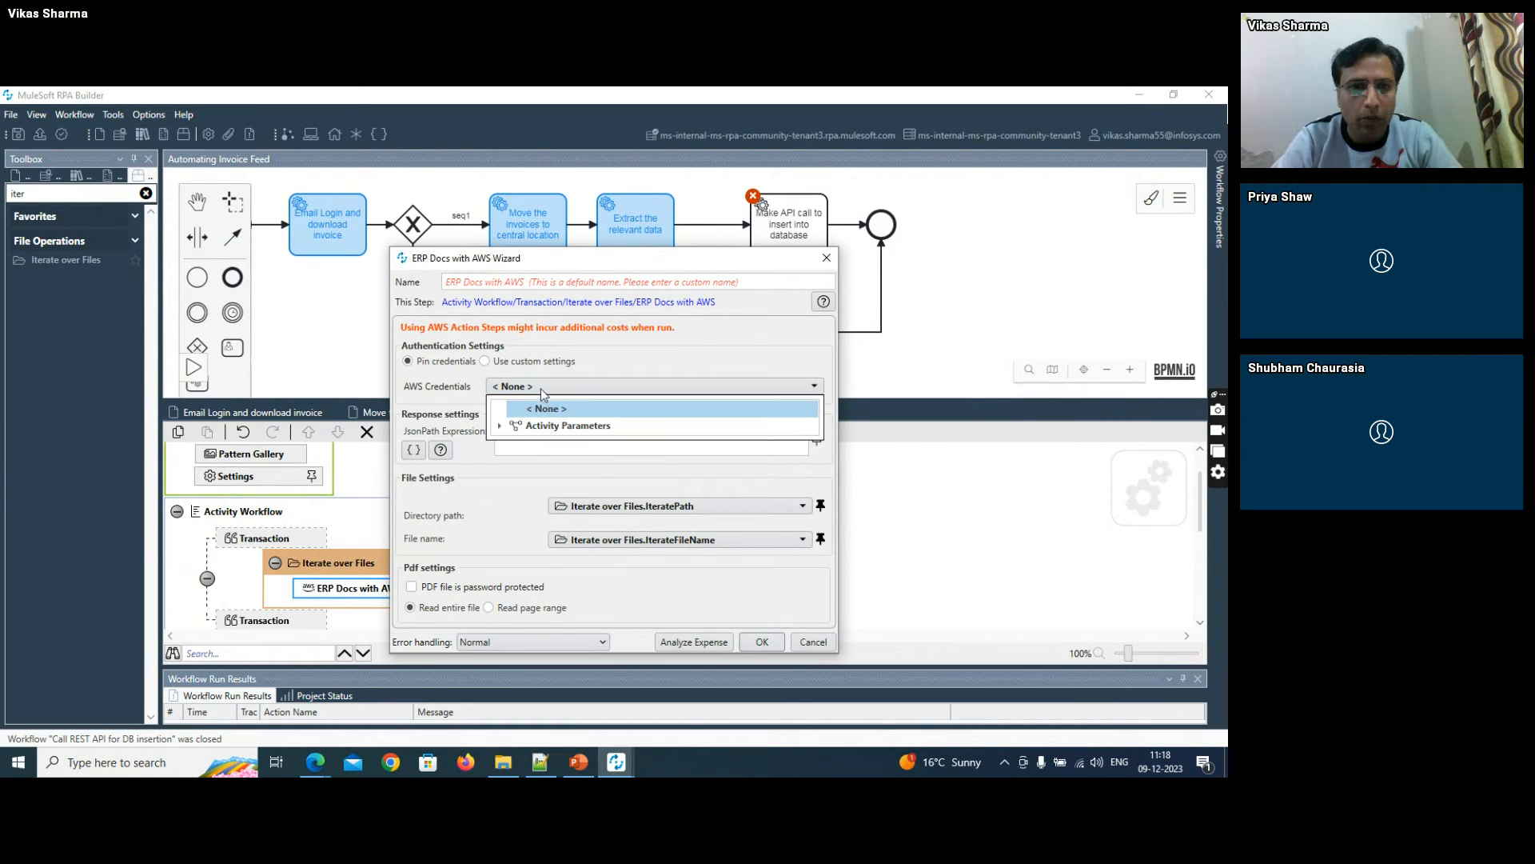
click(501, 425)
click(552, 442)
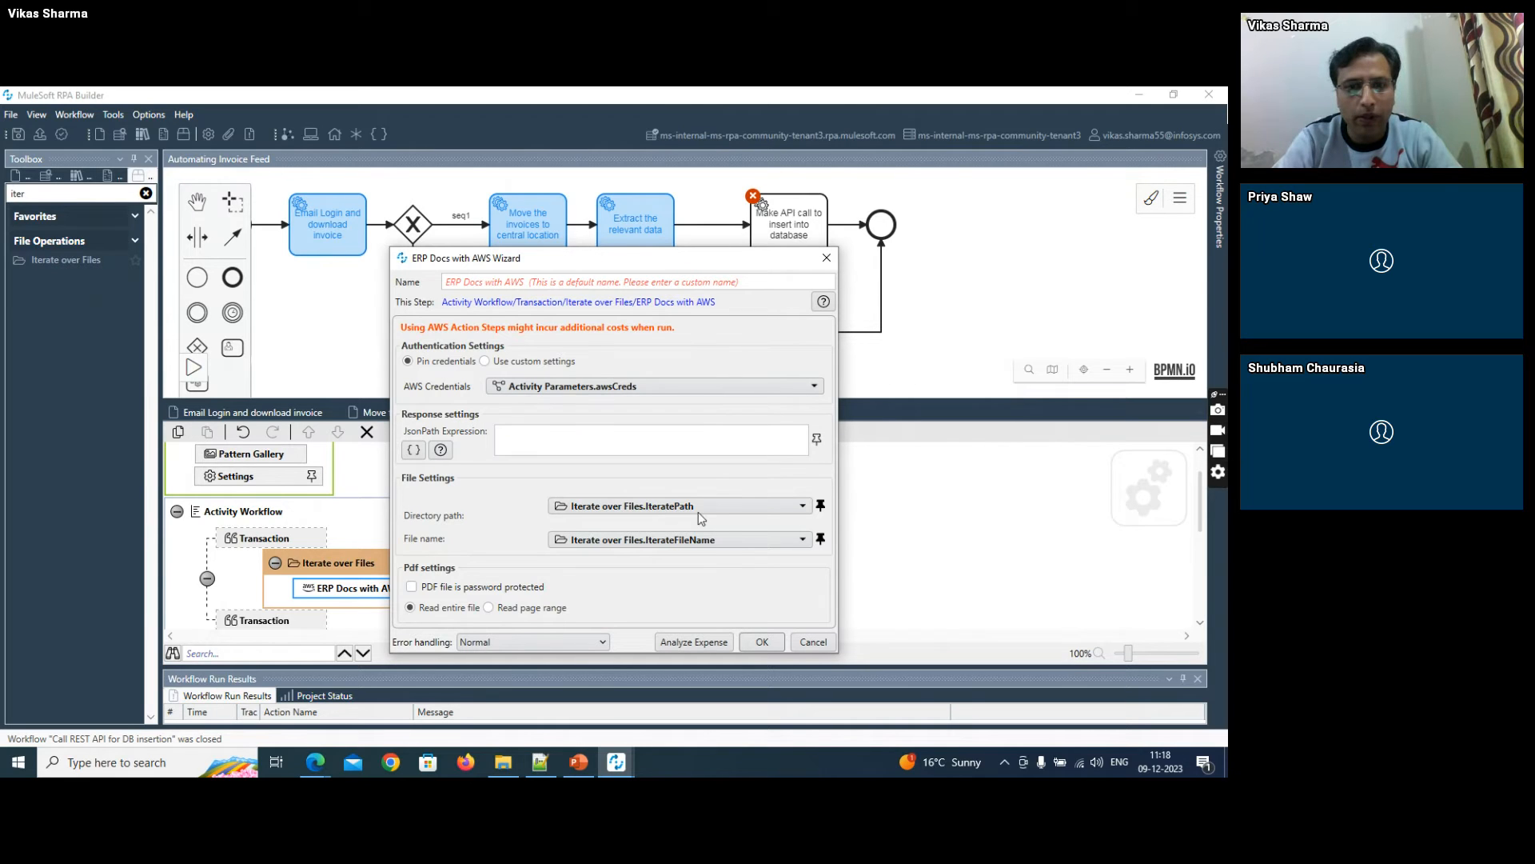
click(762, 641)
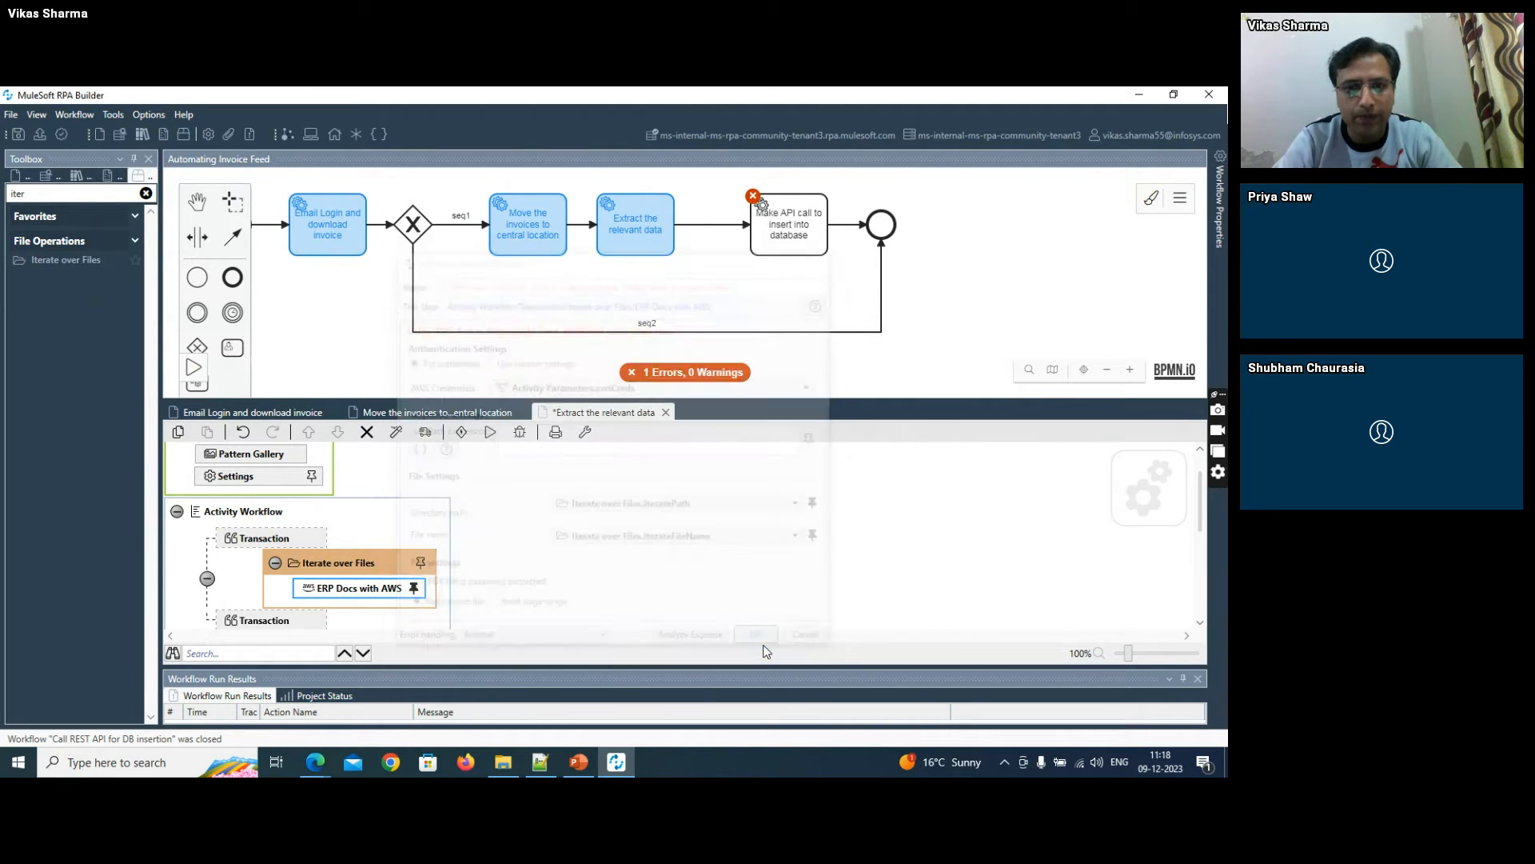
click(16, 136)
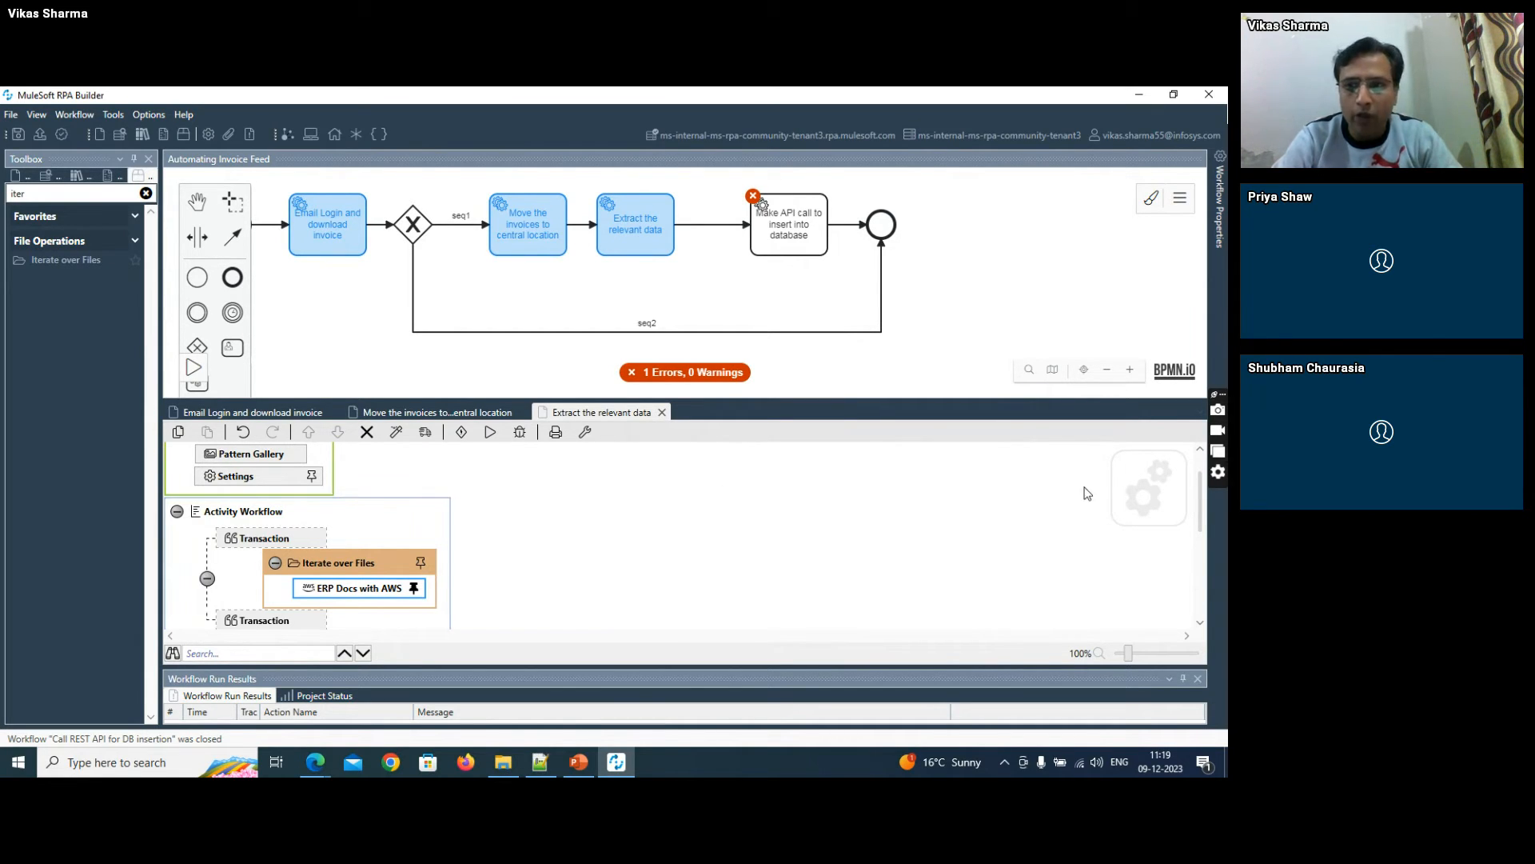
- Add a Write to Text File action after ERP Docs with AWS inside the Iterate over Files loop
scroll(1202, 487, down, 1)
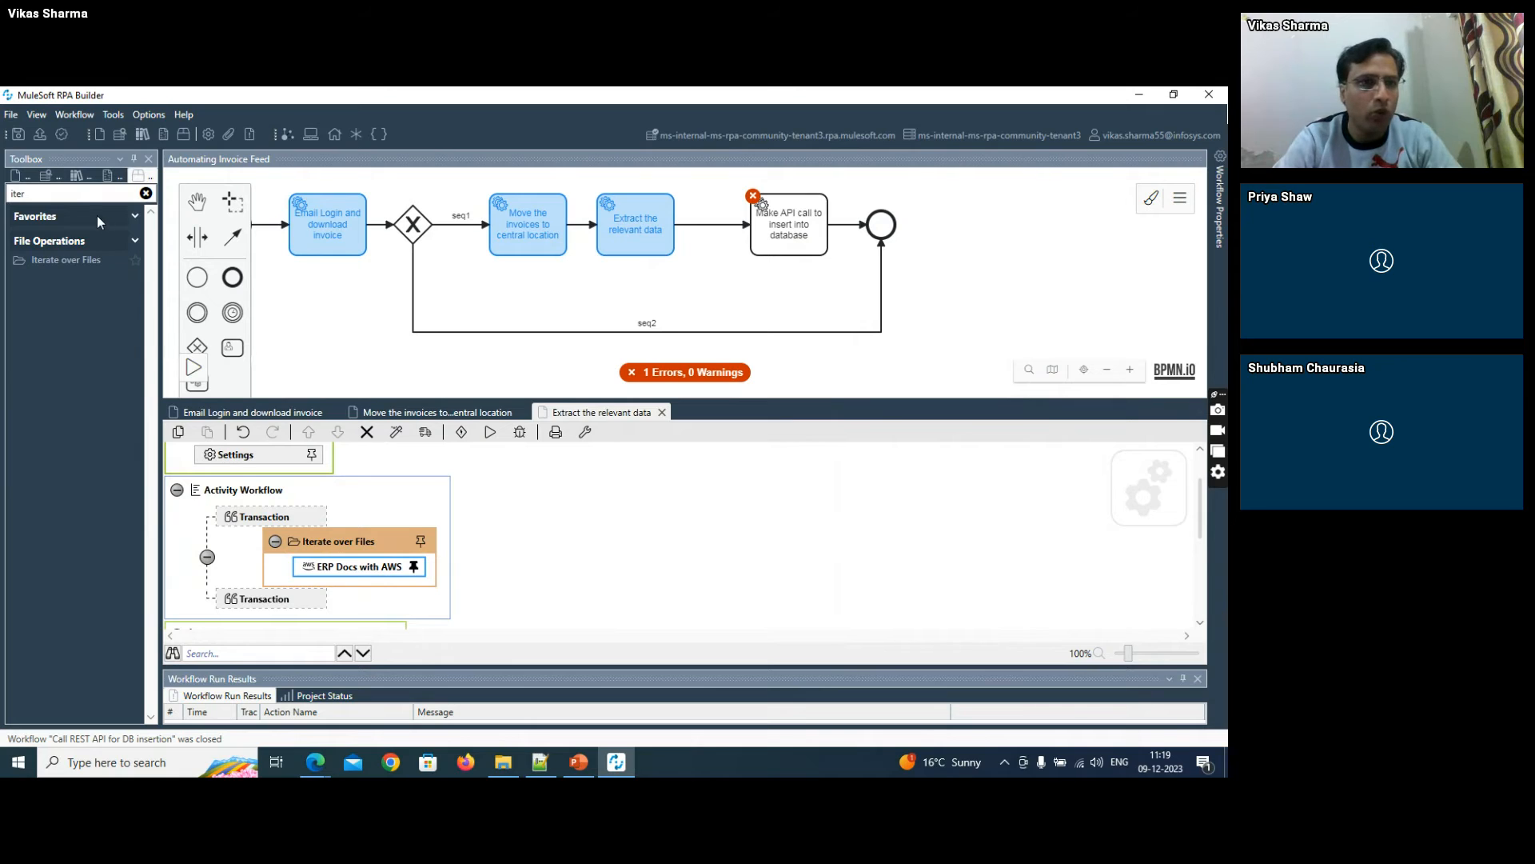
drag(74, 197, 2, 206)
text(wr)
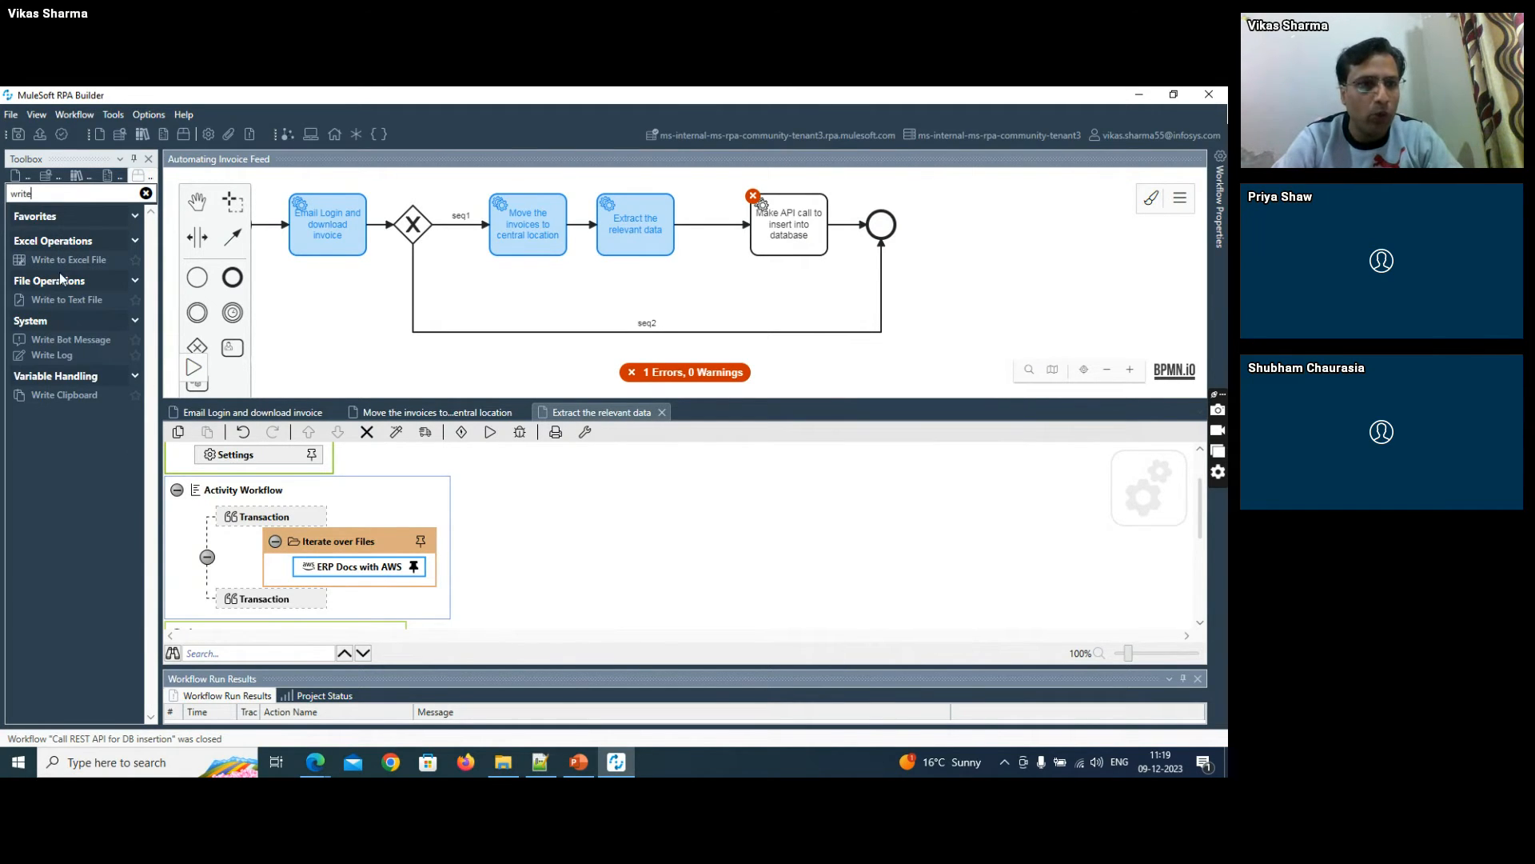
drag(64, 300, 337, 581)
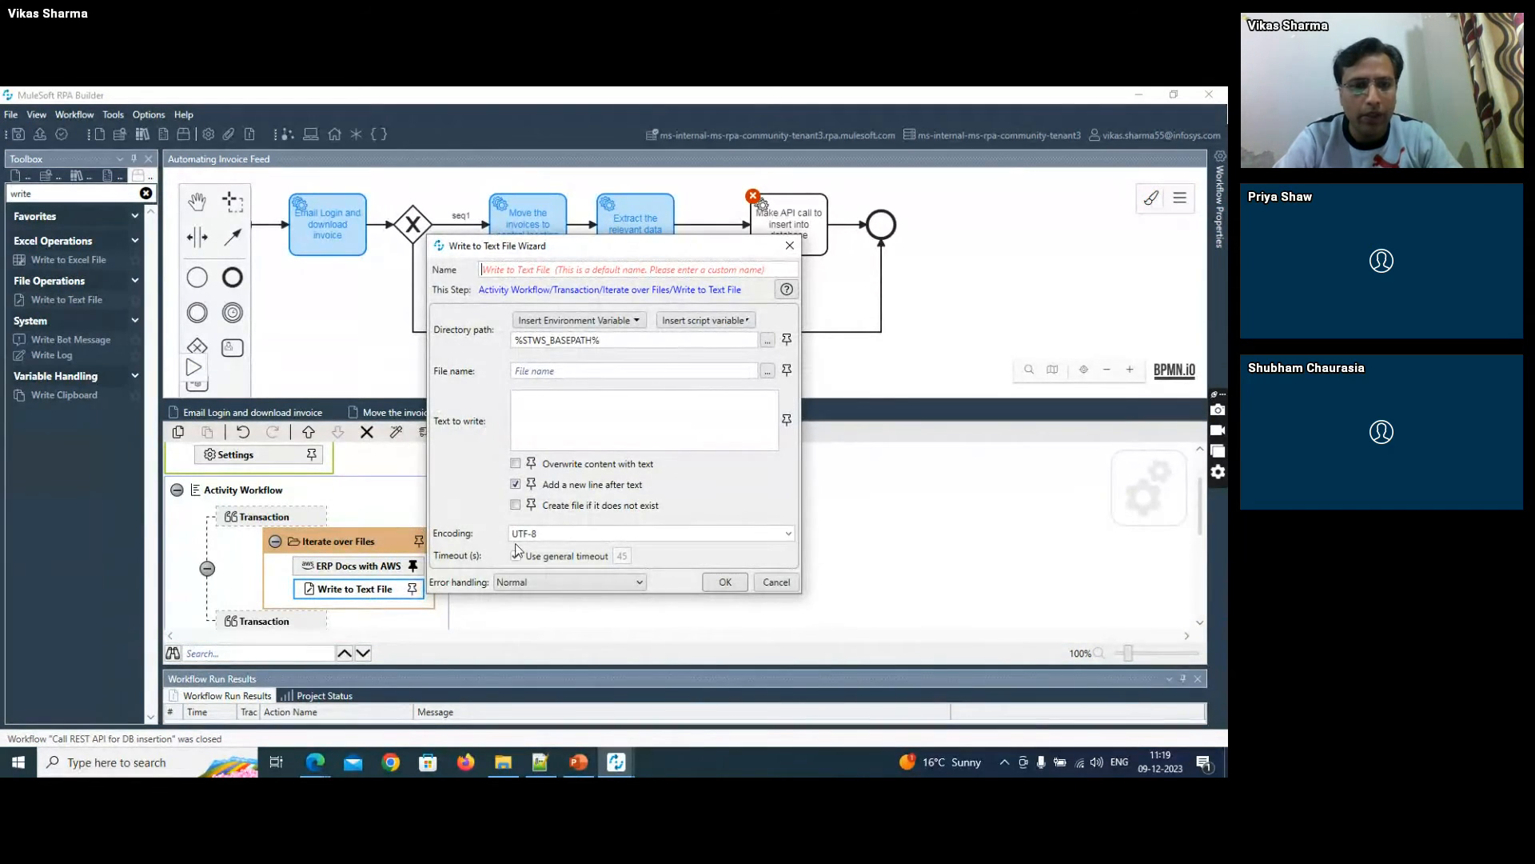
- Copy the RPA folder's path from File Explorer and set the Write to Text File directory path to F:\RPA
click(501, 761)
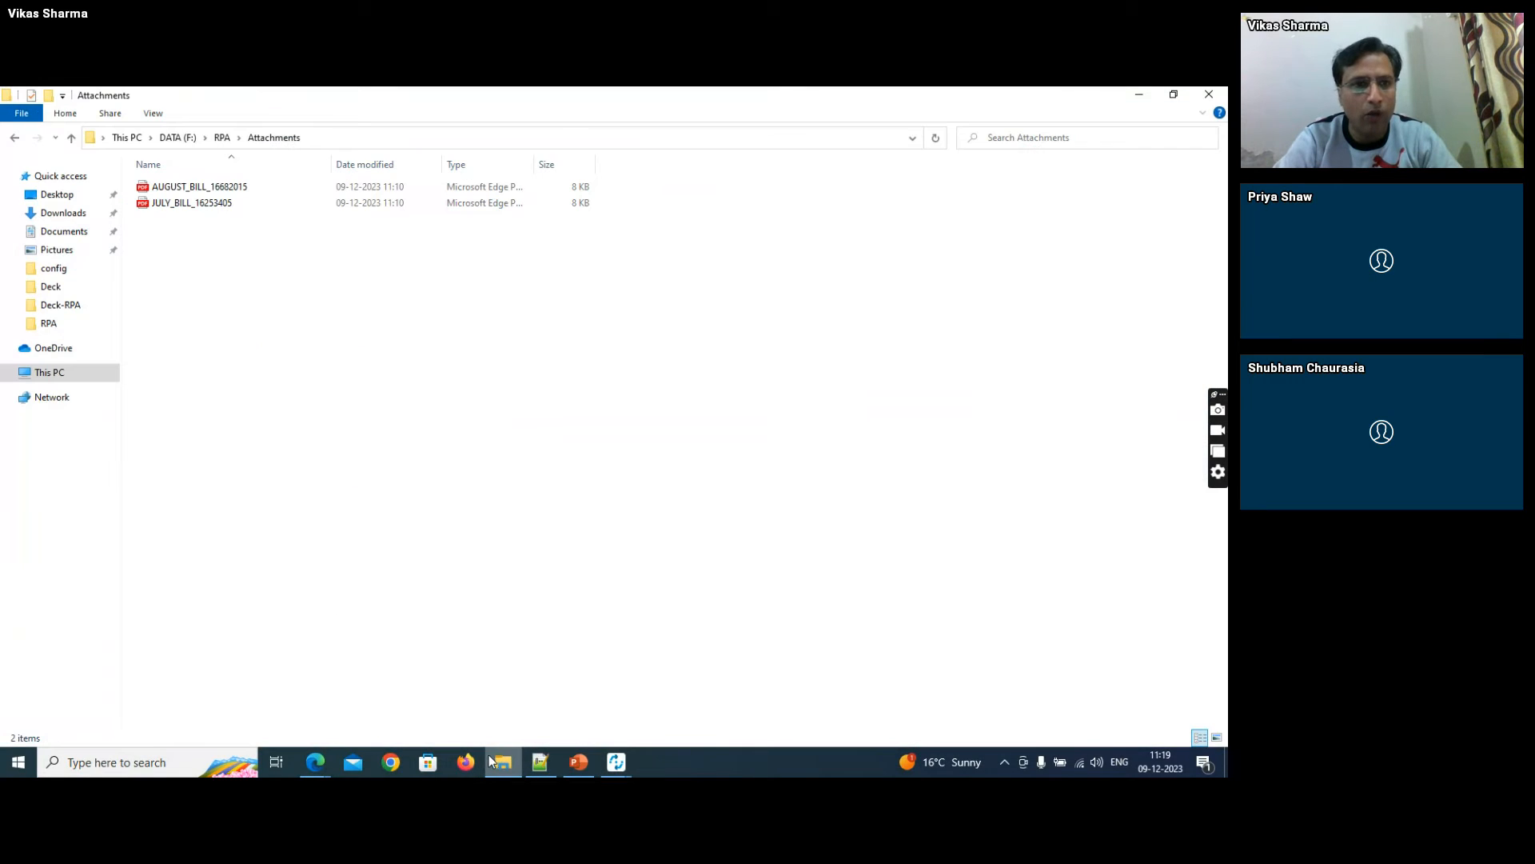
click(223, 138)
click(260, 138)
key(ctrl+c)
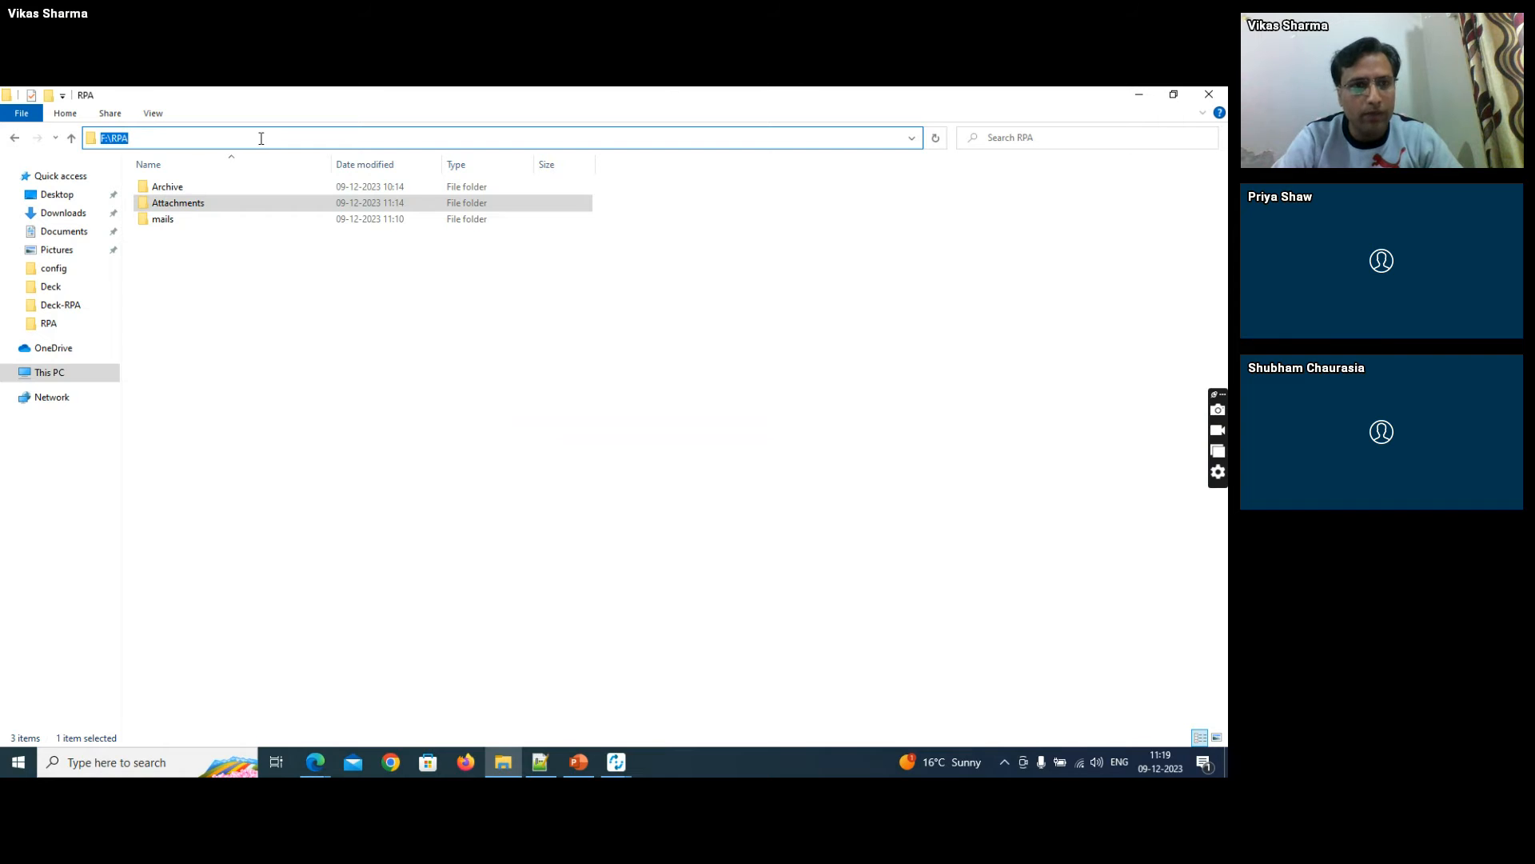
key(alt+Tab)
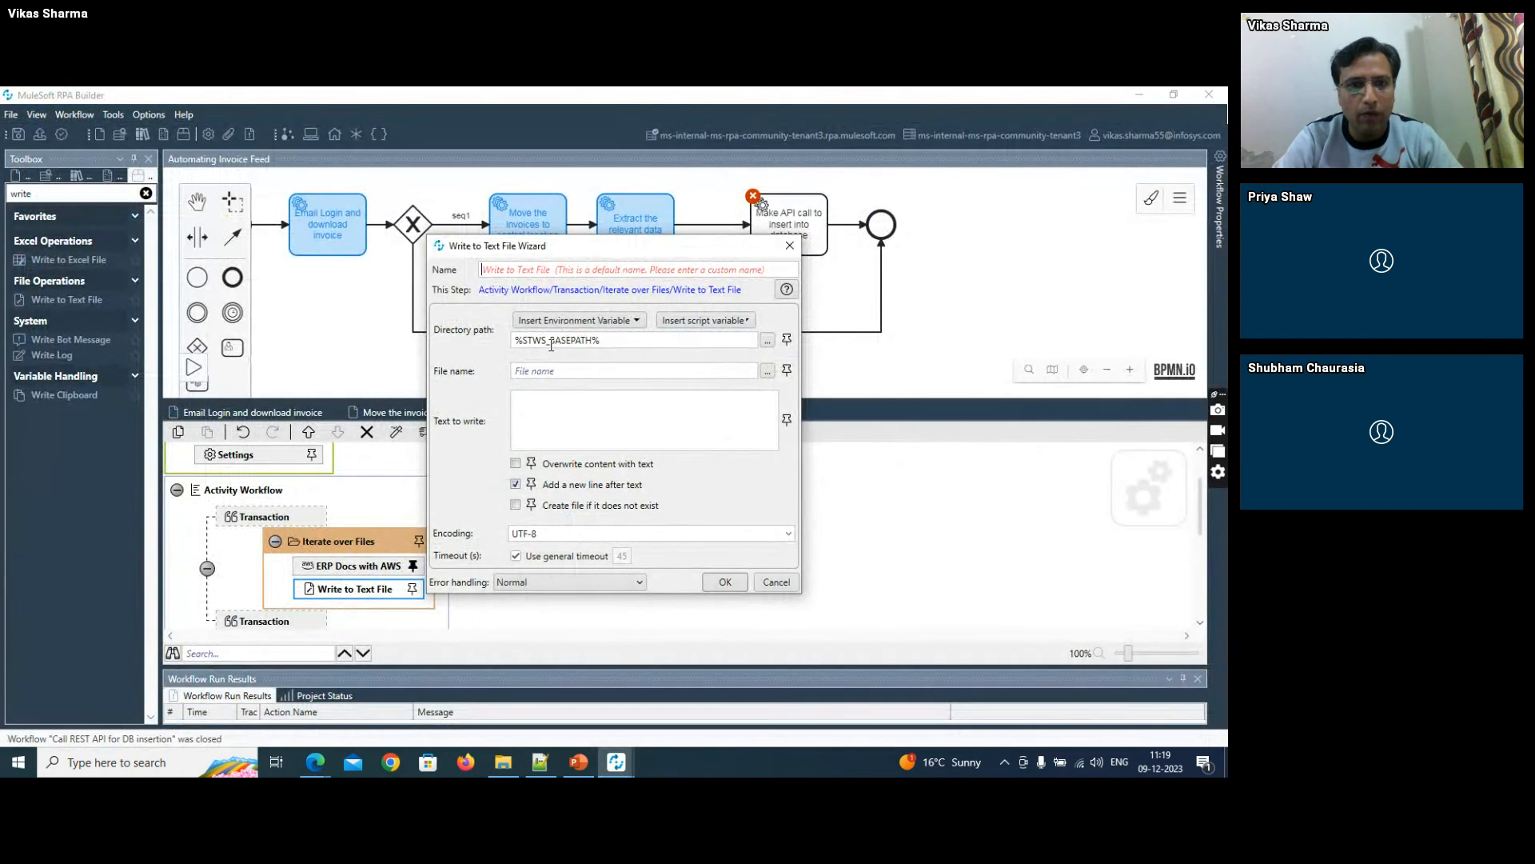
double_click(551, 342)
key(ctrl+v)
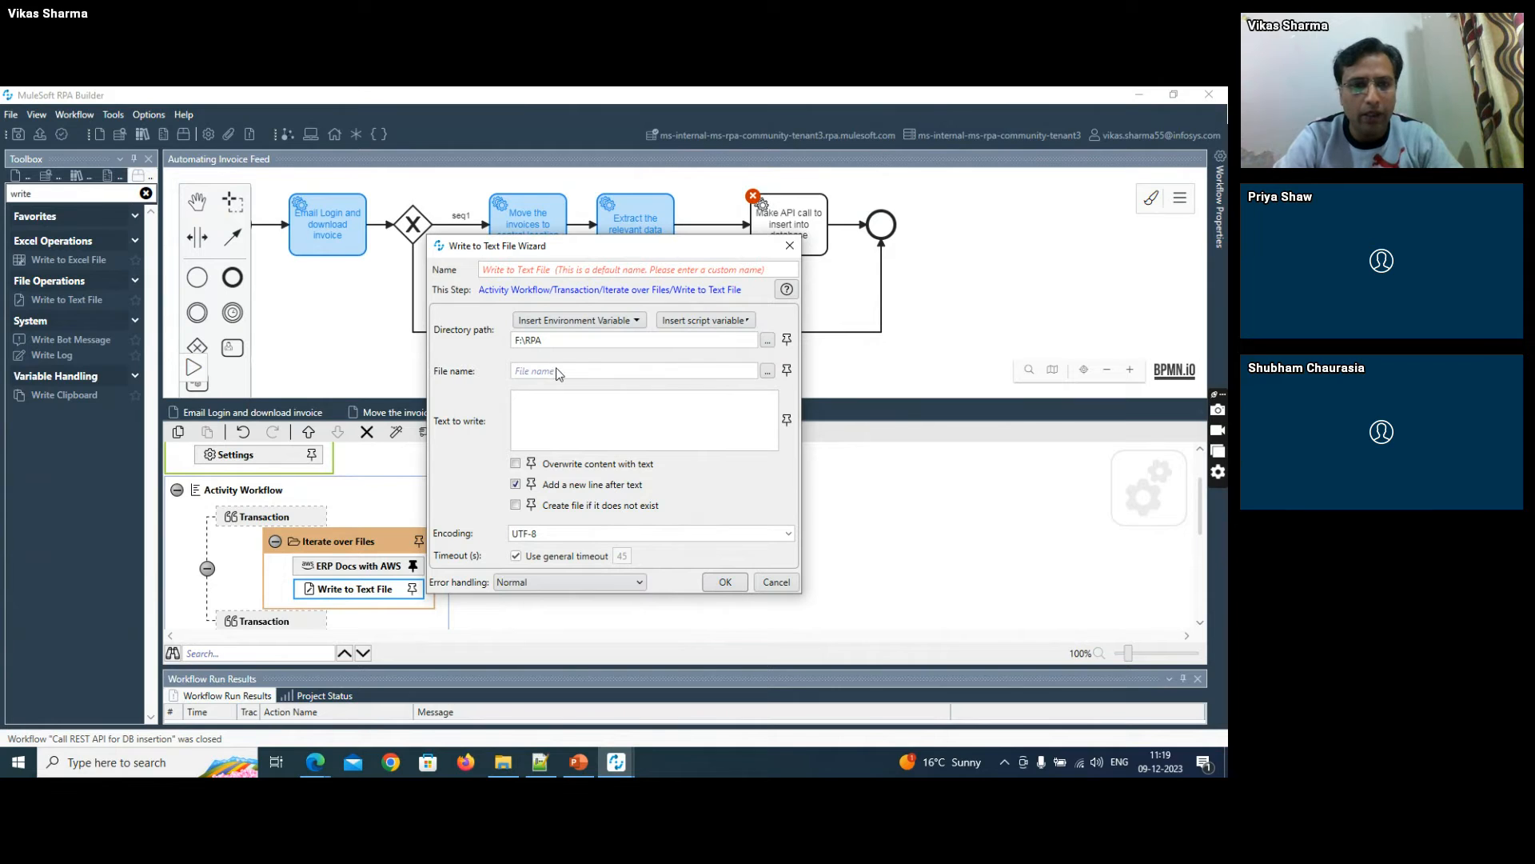
- Set the output file name to demo_aws_output.txt, pin the text to ERP Docs with AWS.Normalized Json, and enable creating the file if missing
click(557, 373)
text(demo_aws_output.txt)
click(787, 420)
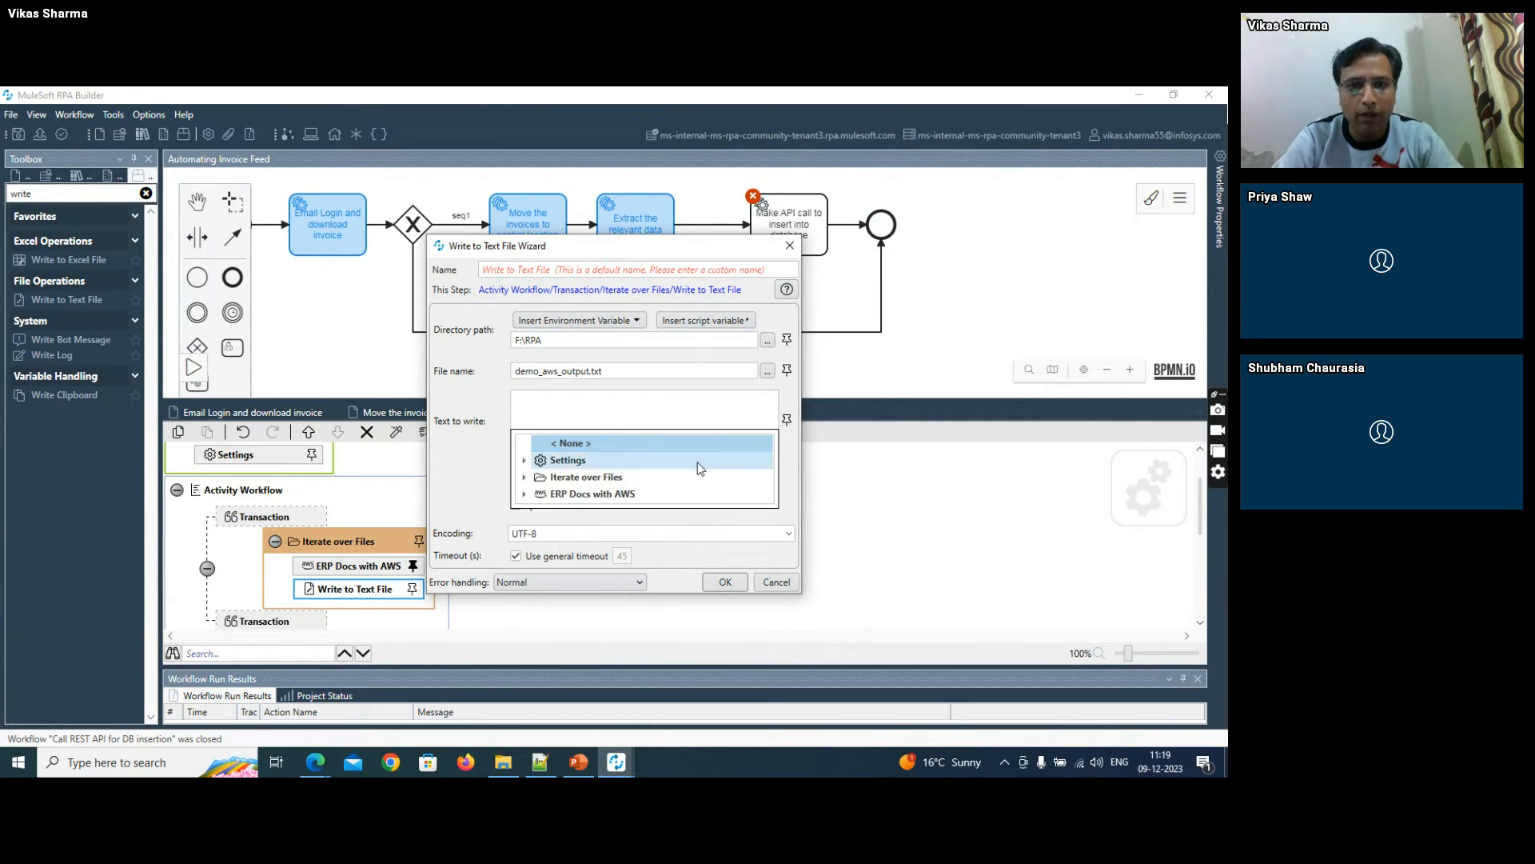
click(525, 494)
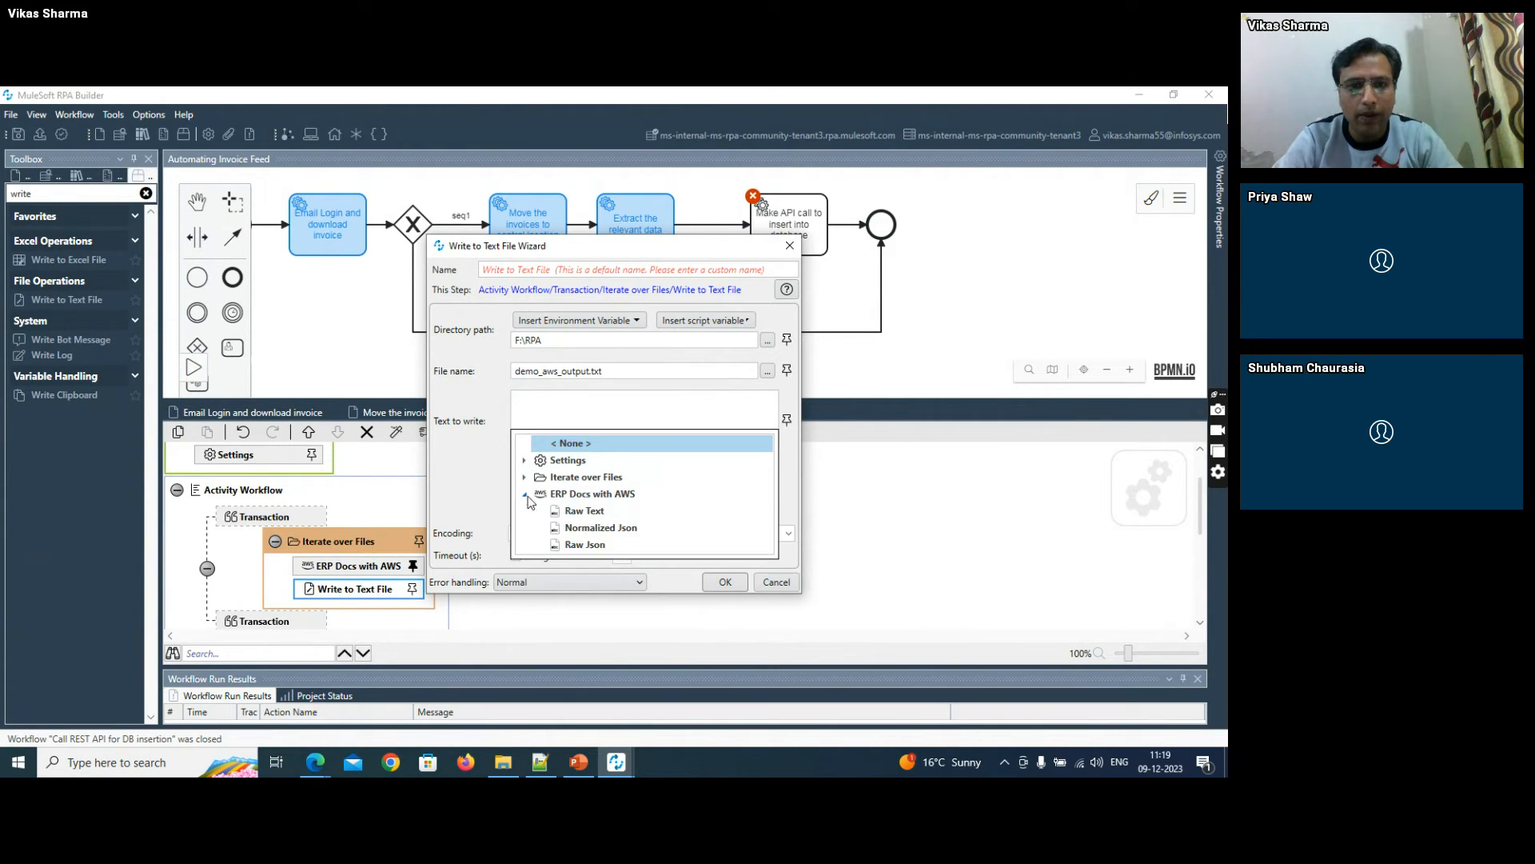
click(587, 529)
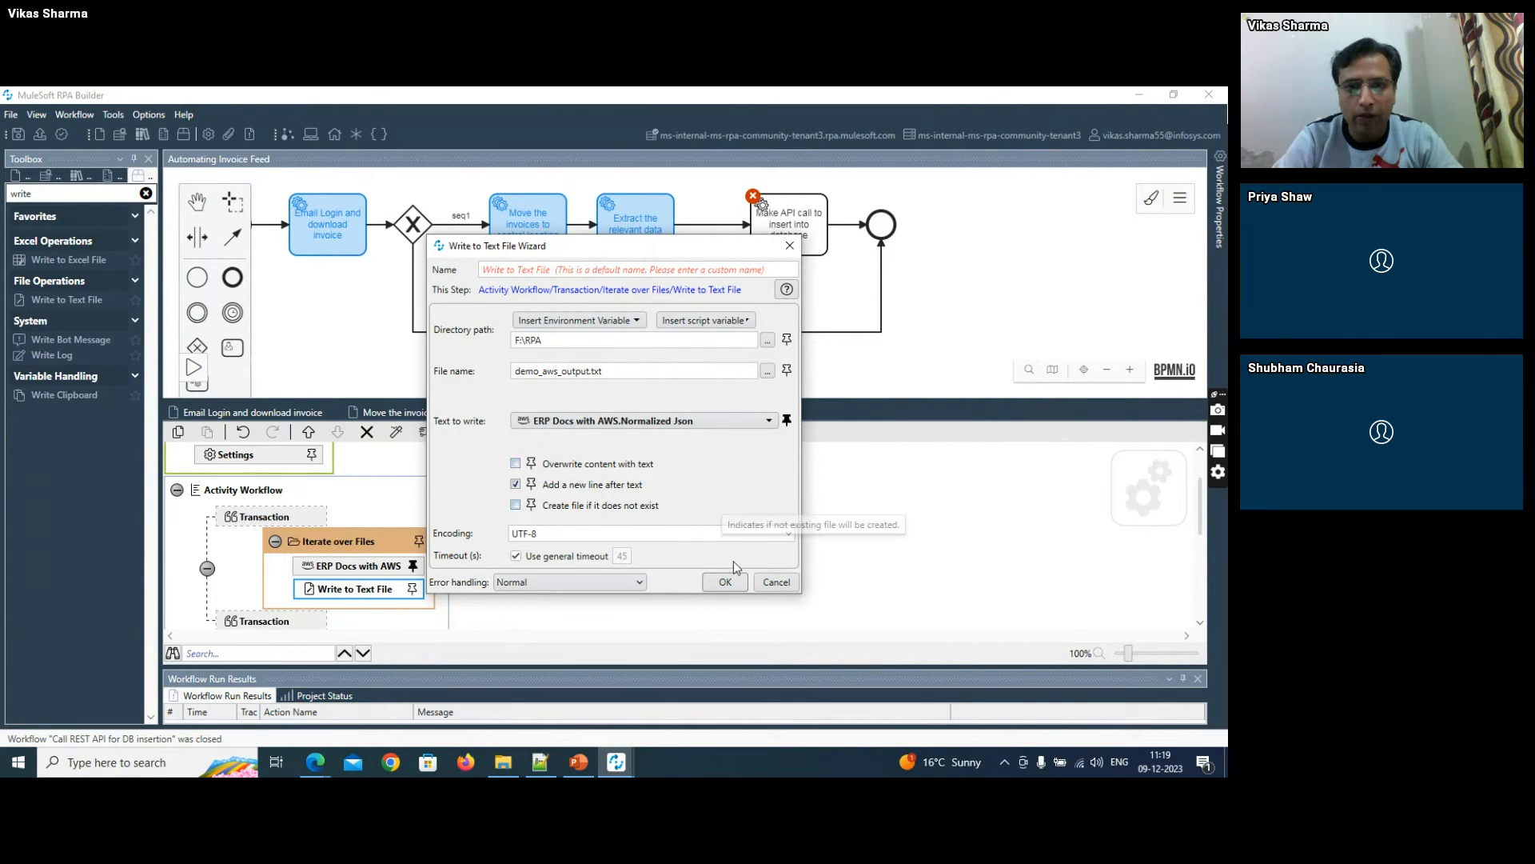
click(515, 505)
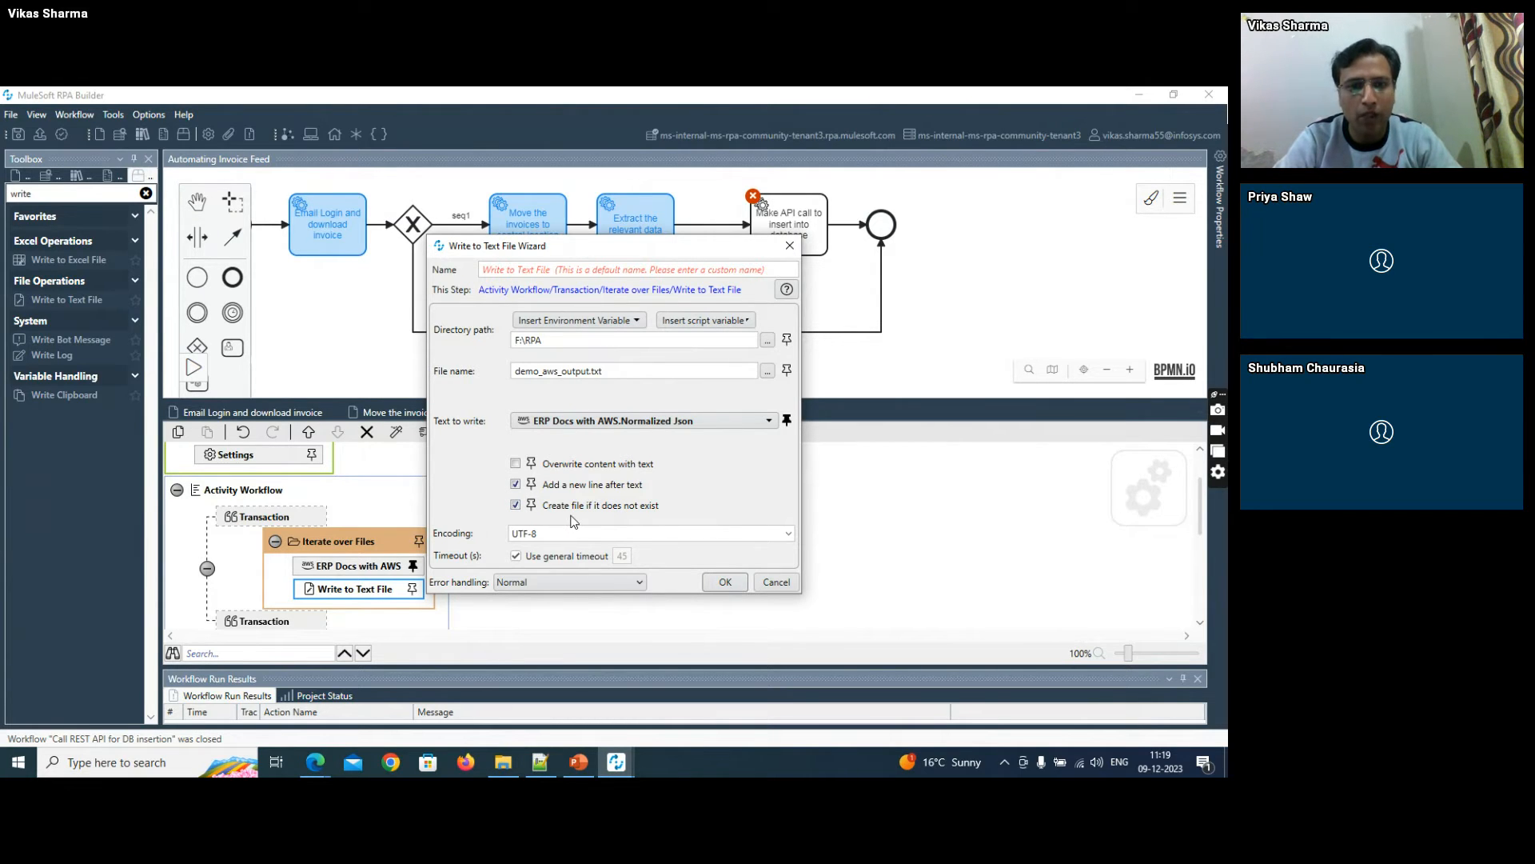
click(725, 582)
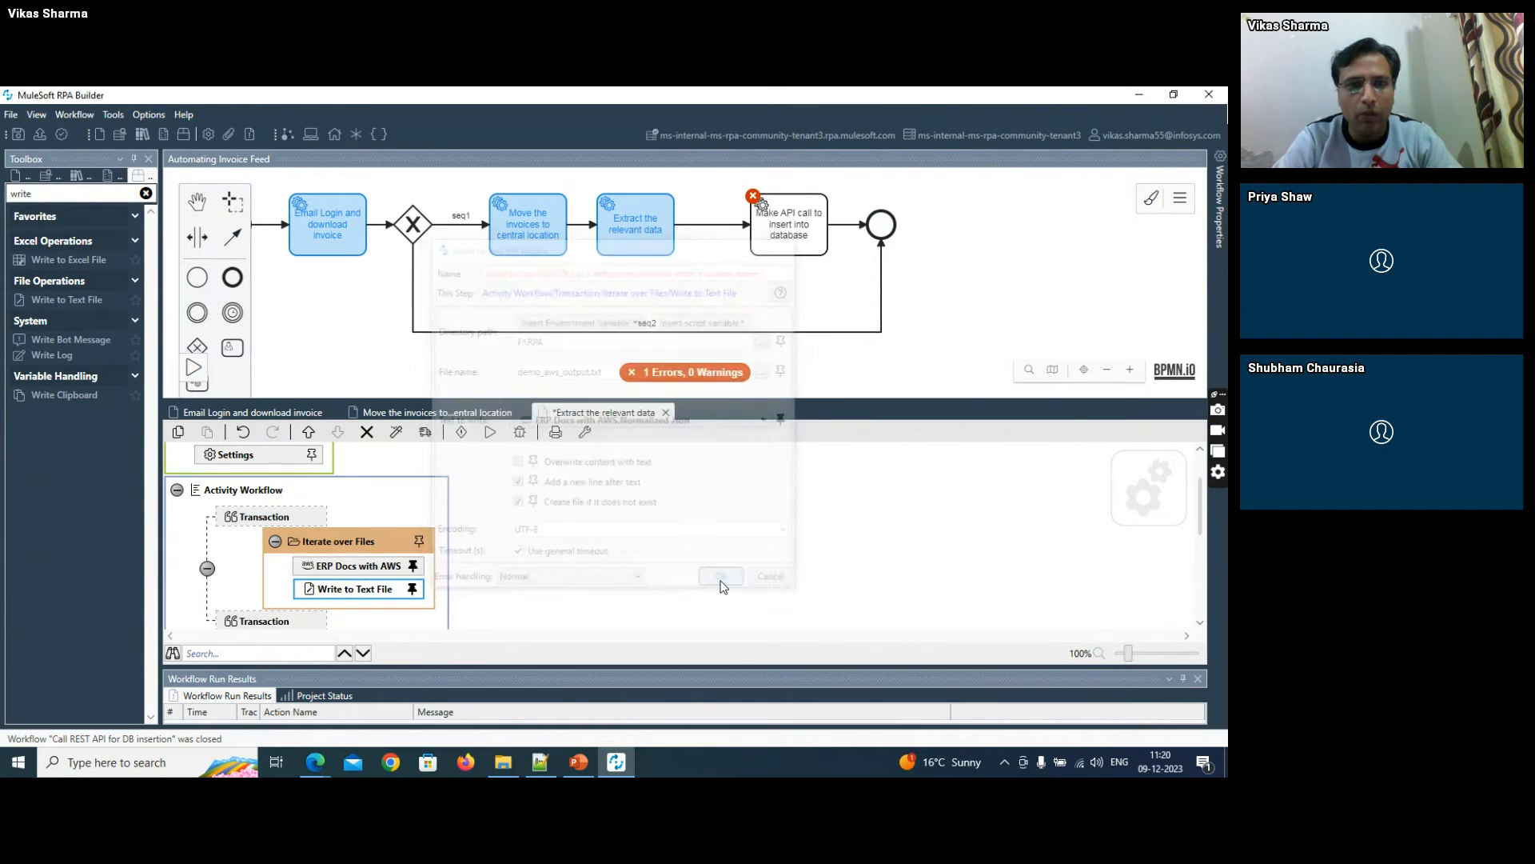
- Save the "Extract the relevant data" workflow and run it
click(18, 134)
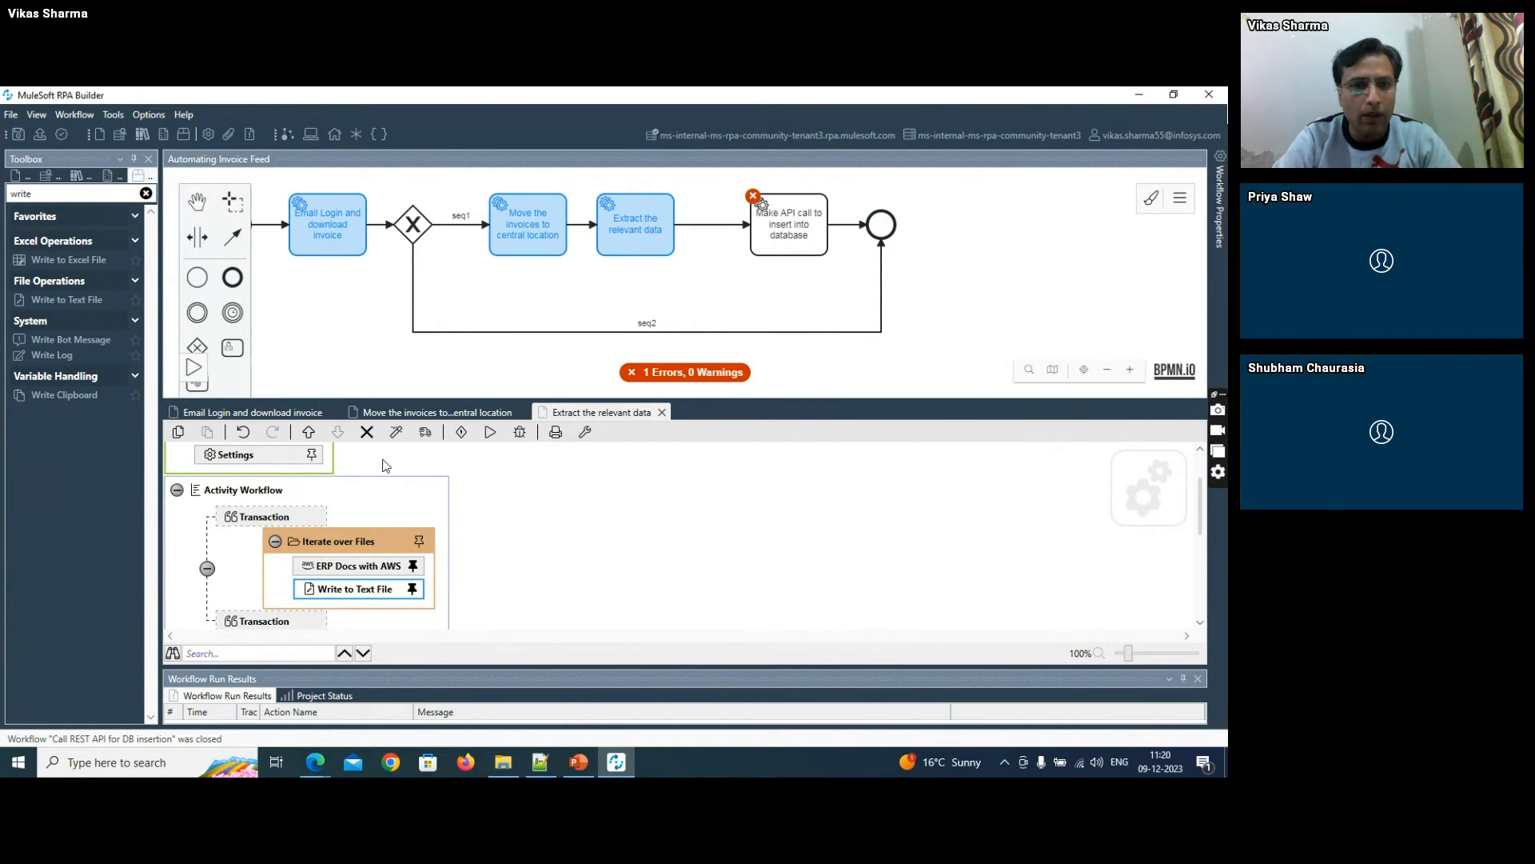
click(488, 434)
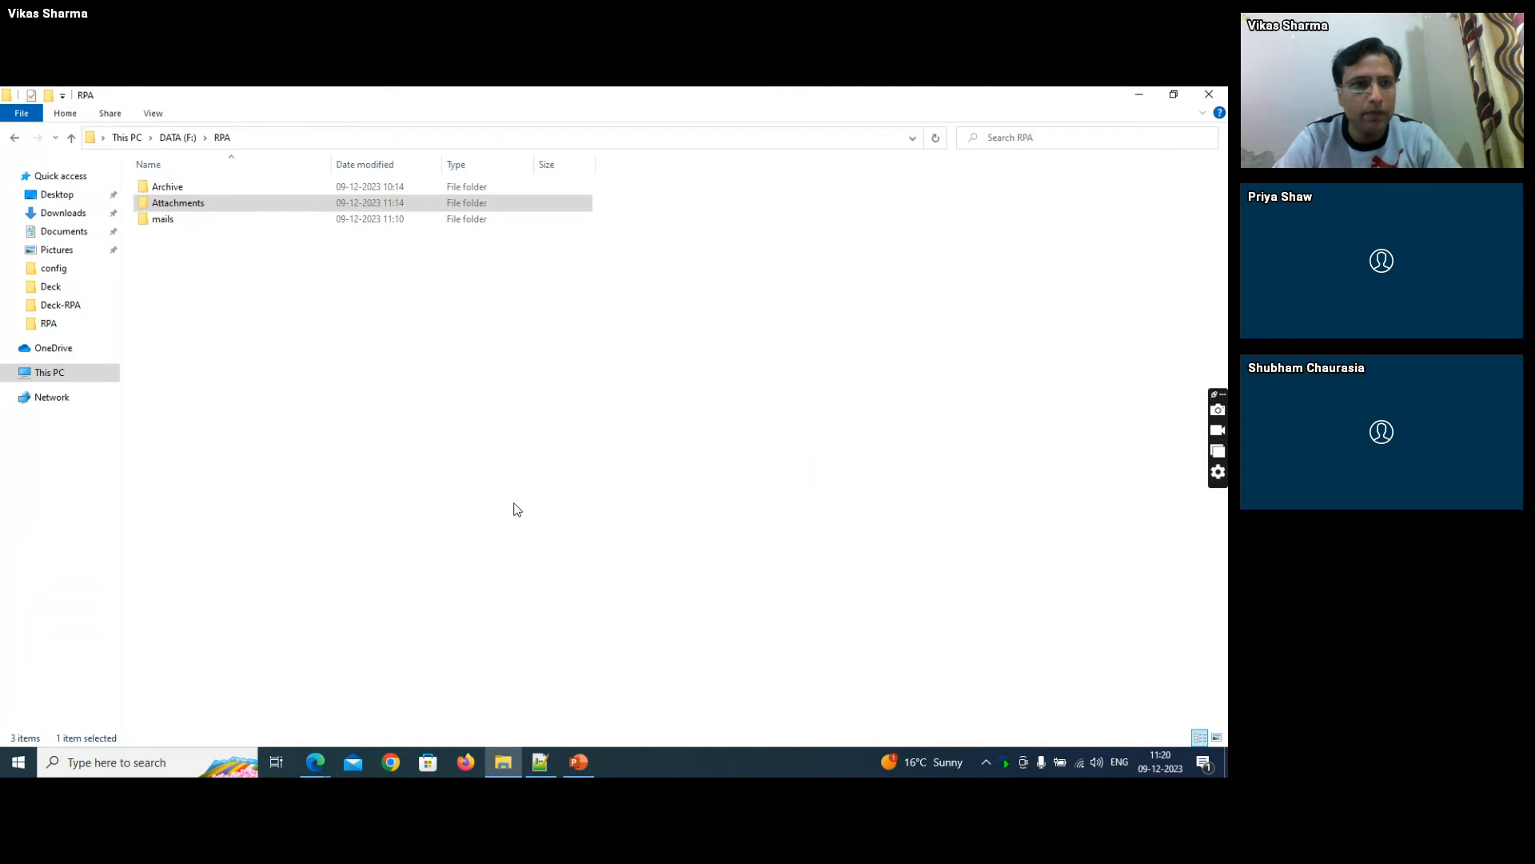
click(357, 392)
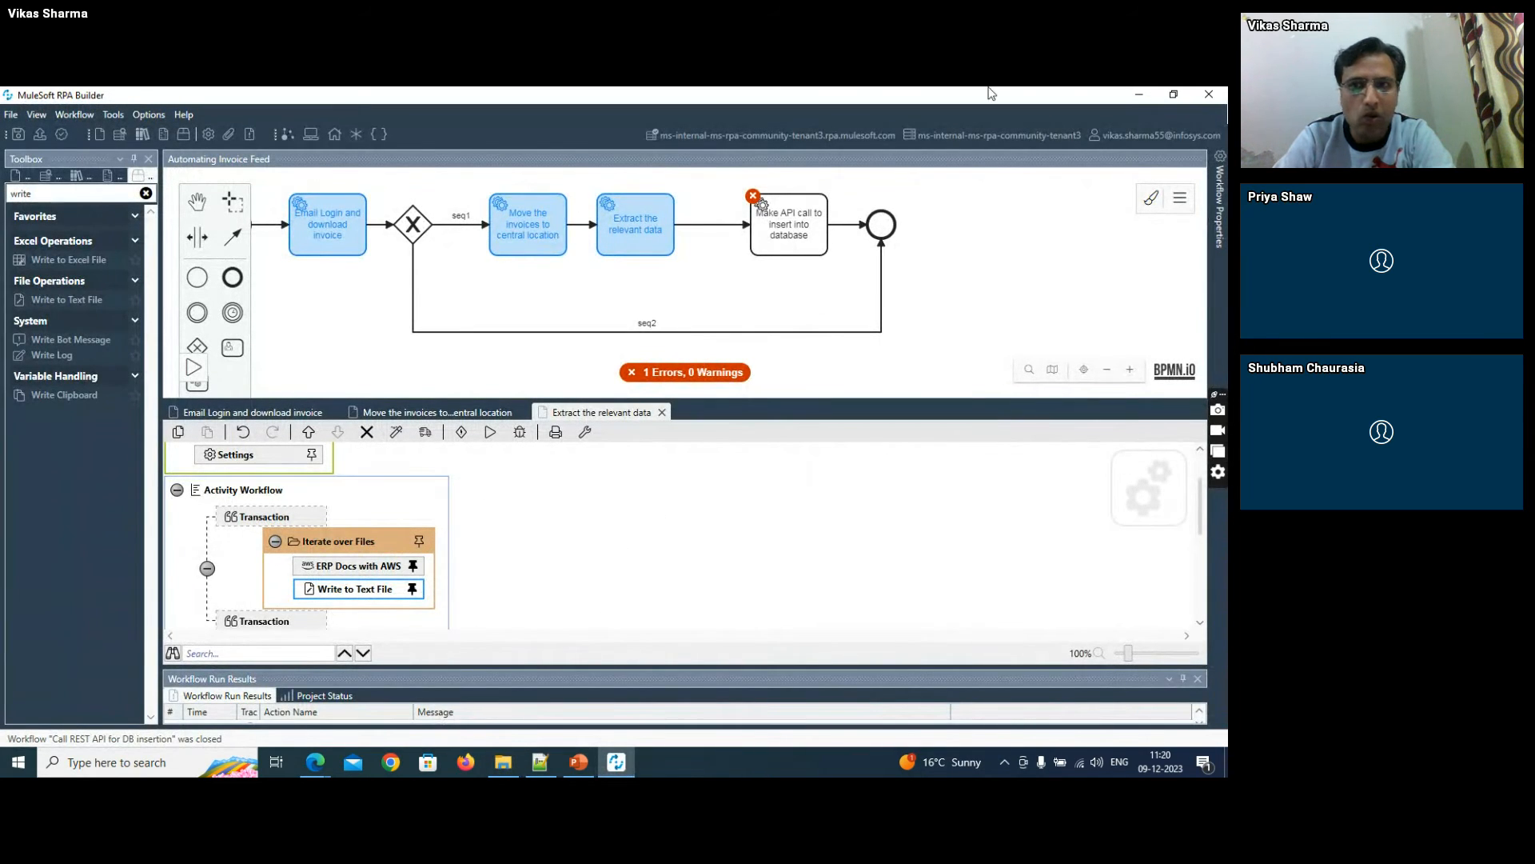
- Open demo_aws_output from the RPA folder in a maximized Notepad window and examine the extracted INVOICE_RECEIPT_ID entry
click(1139, 95)
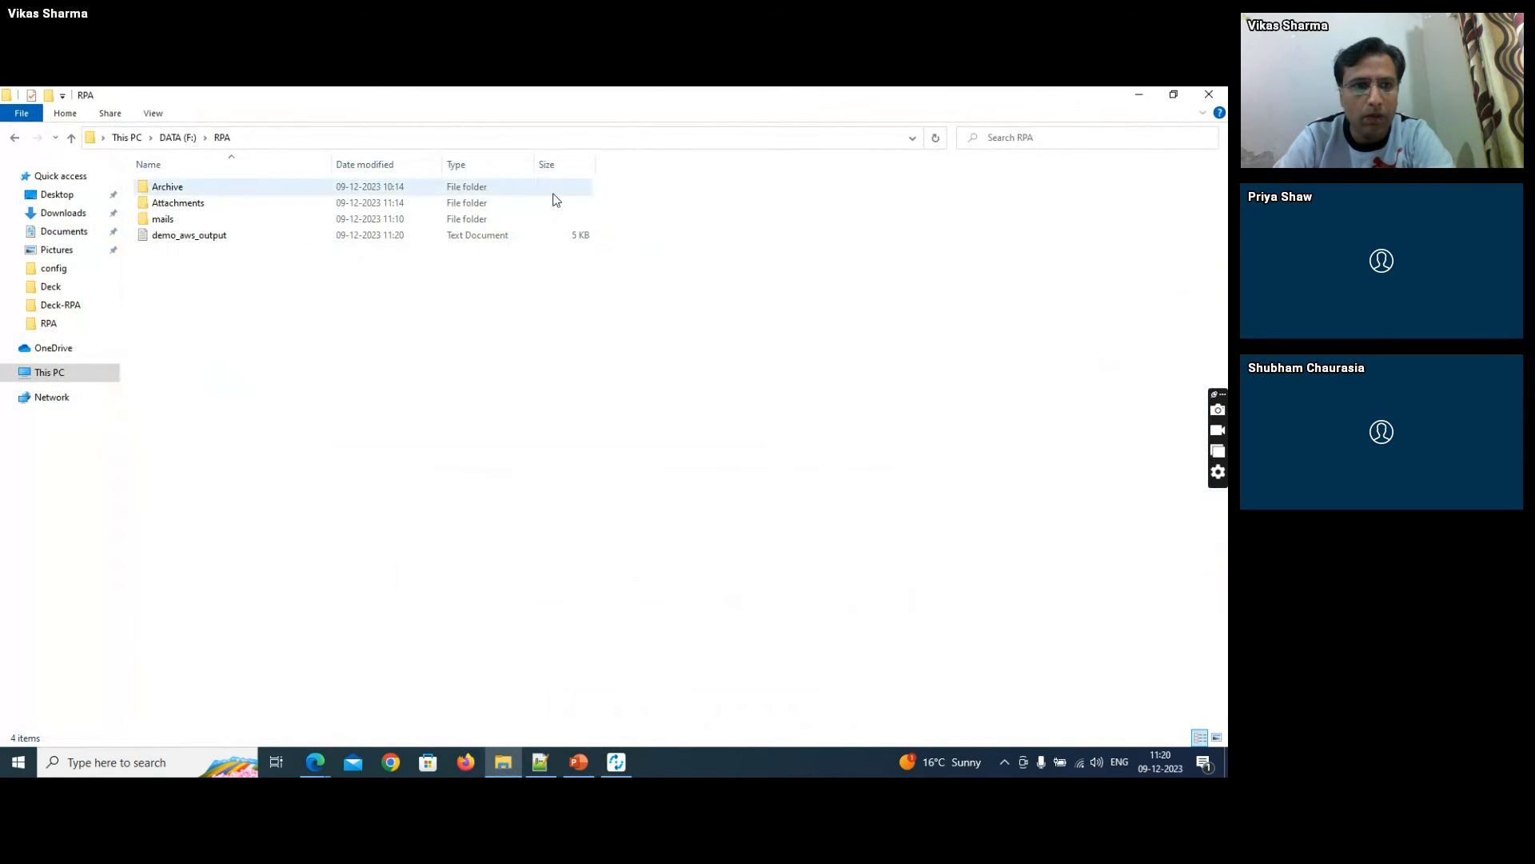
double_click(240, 236)
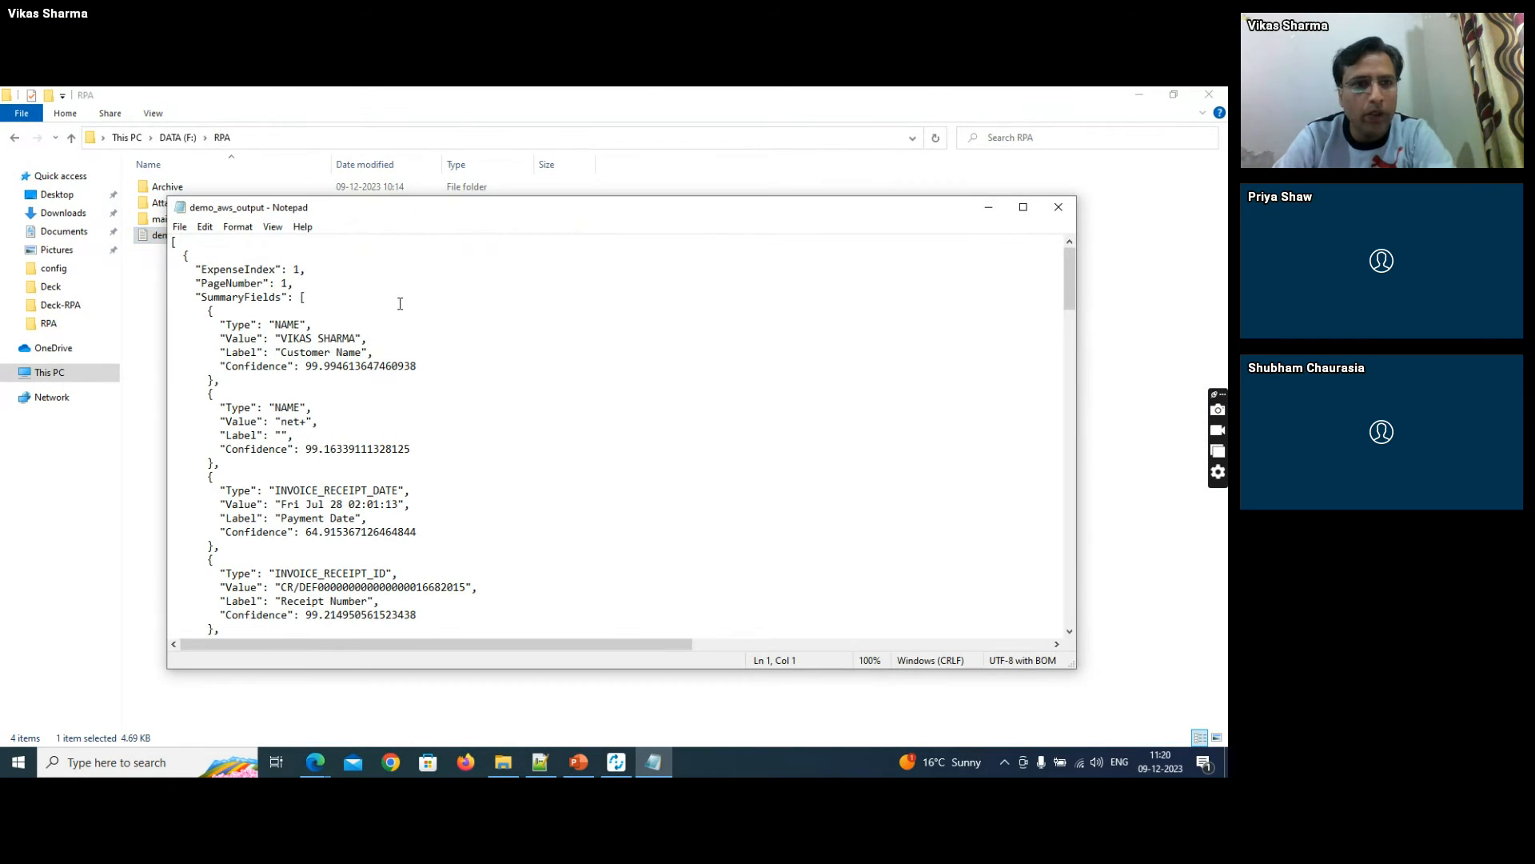
double_click(422, 210)
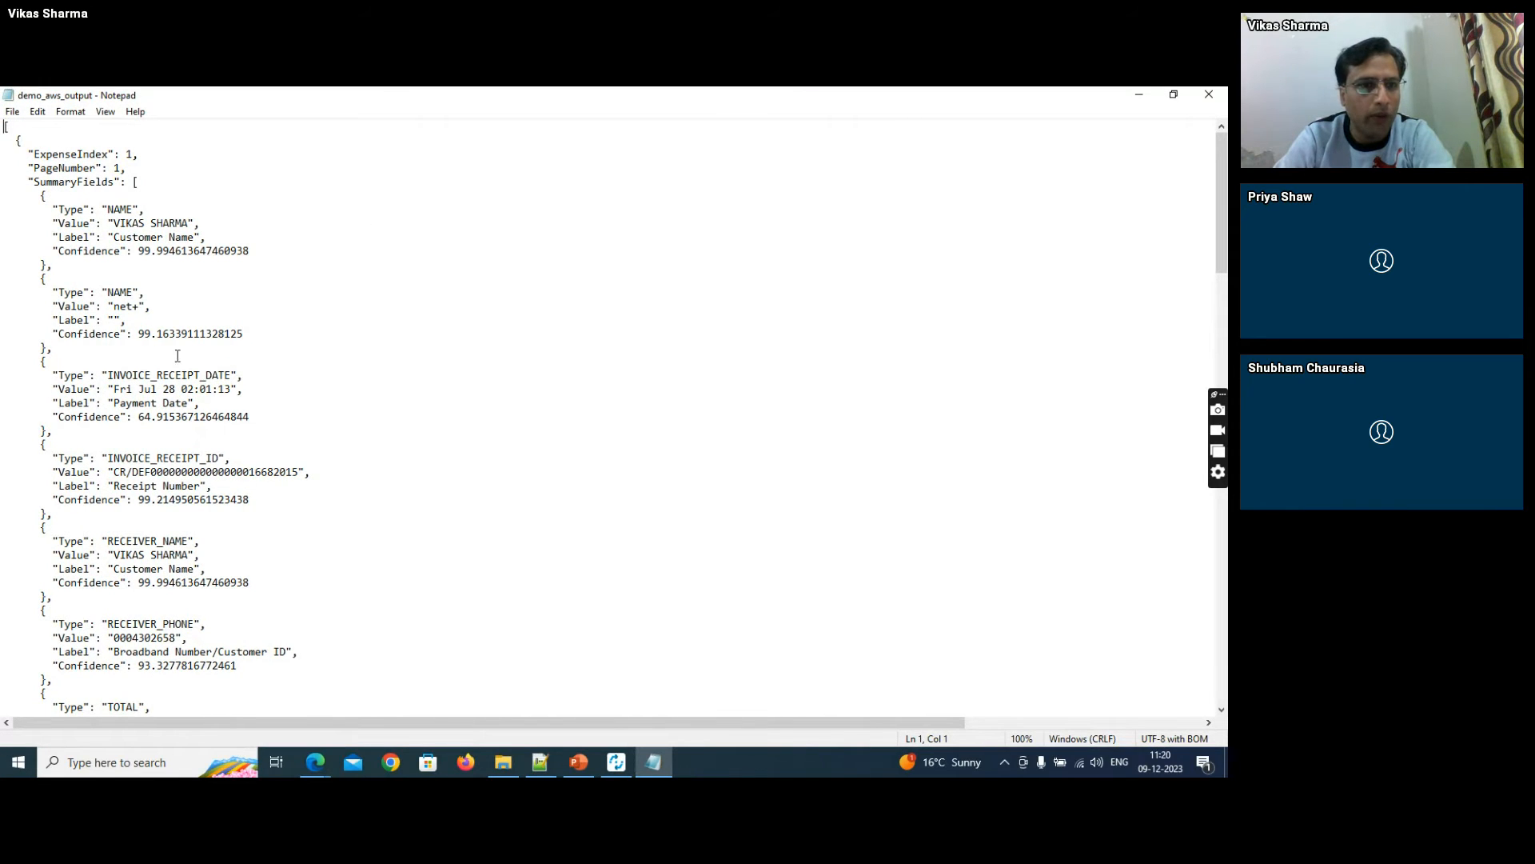
drag(43, 444, 76, 516)
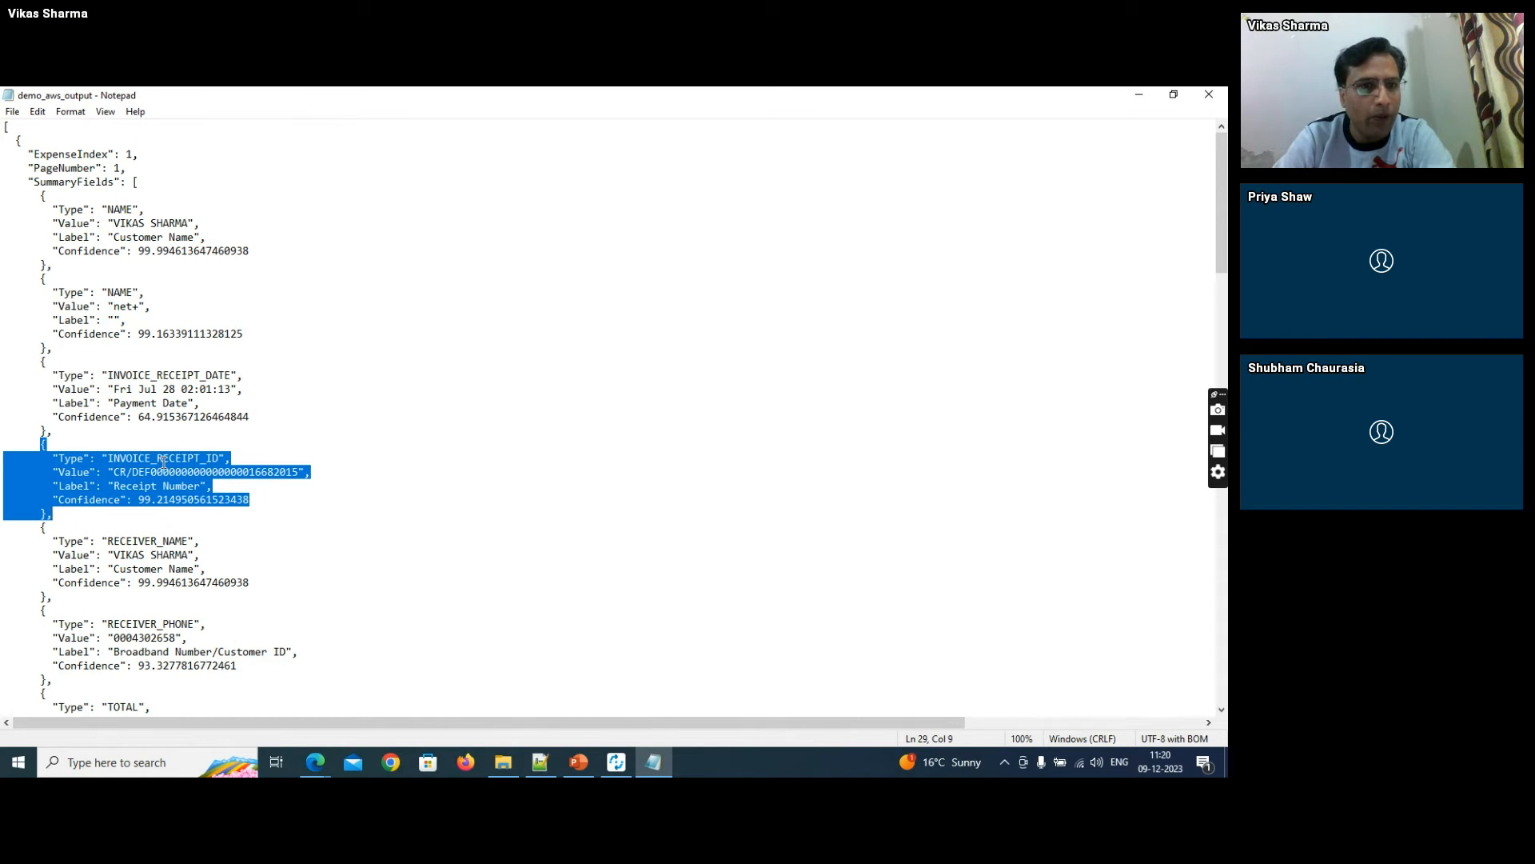
- Review the INVOICE_RECEIPT_DATE entry in the output, switch to RPA Builder and delete the Write to Text File action from Iterate over Files
drag(35, 362, 49, 429)
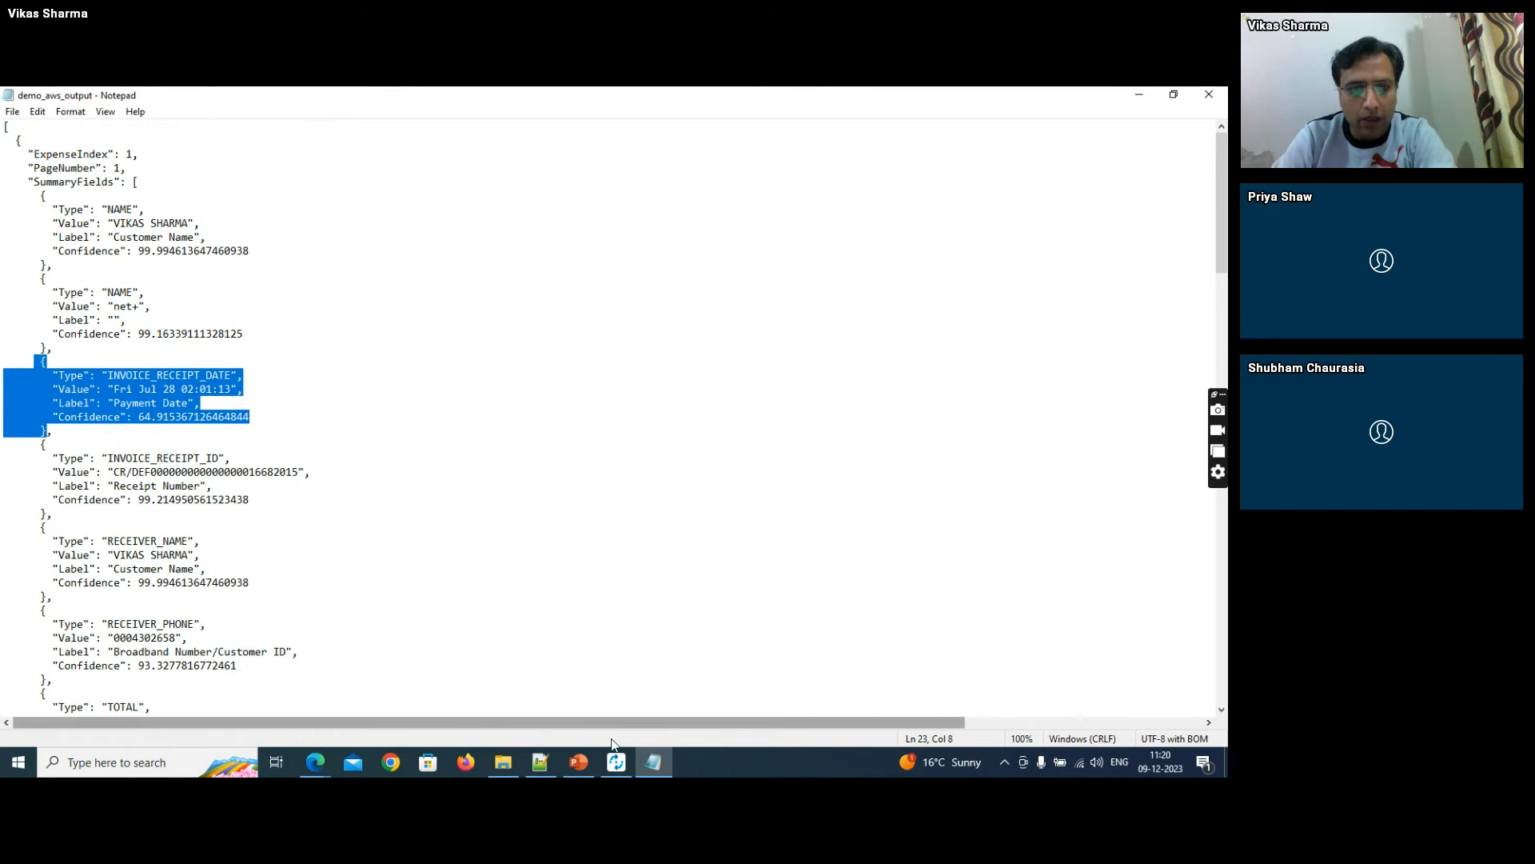
click(615, 762)
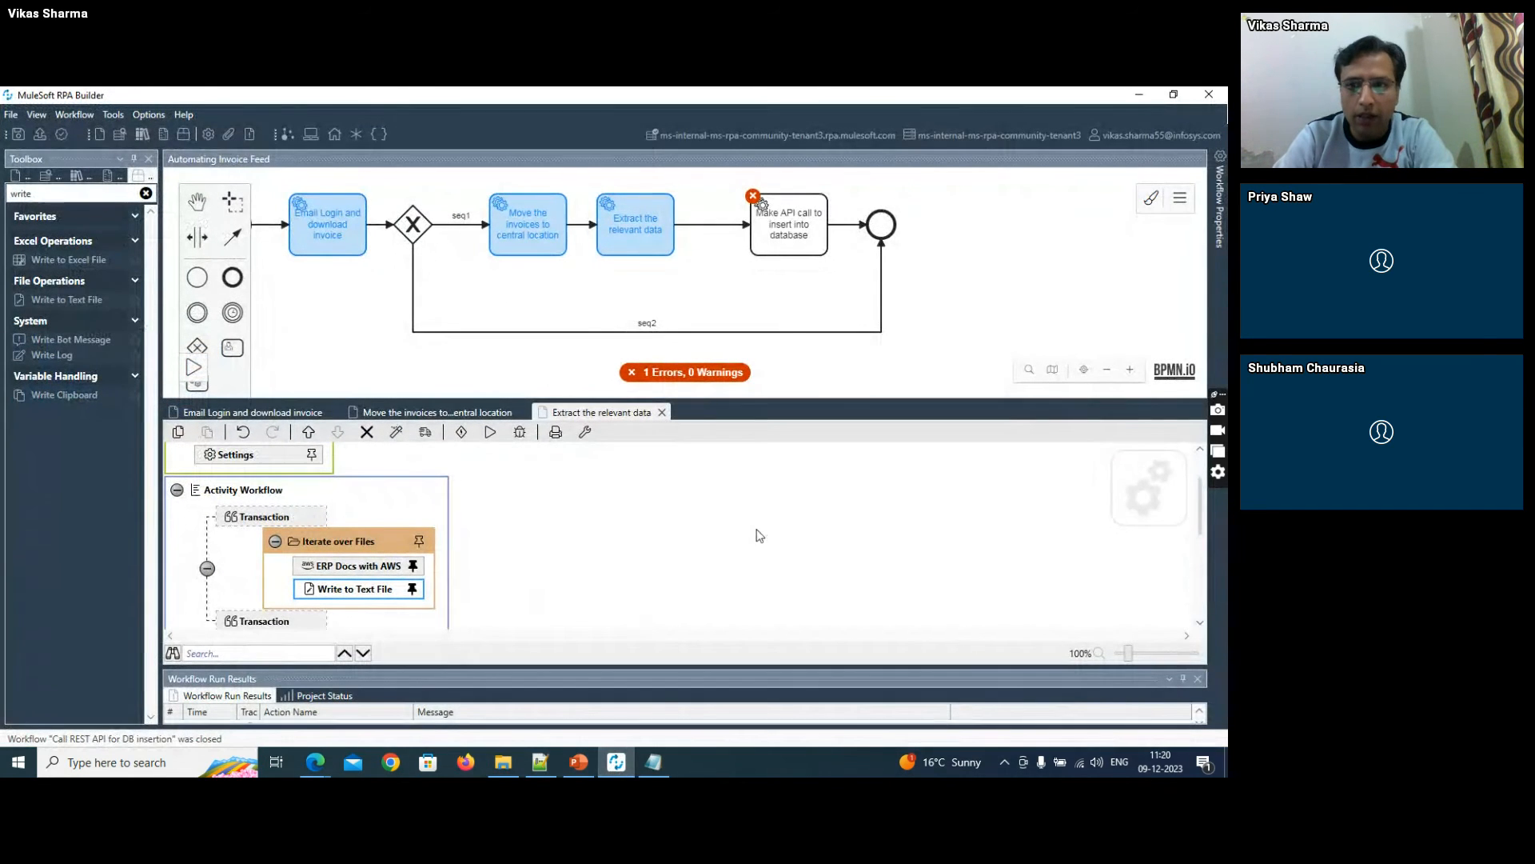
drag(1200, 491, 1200, 514)
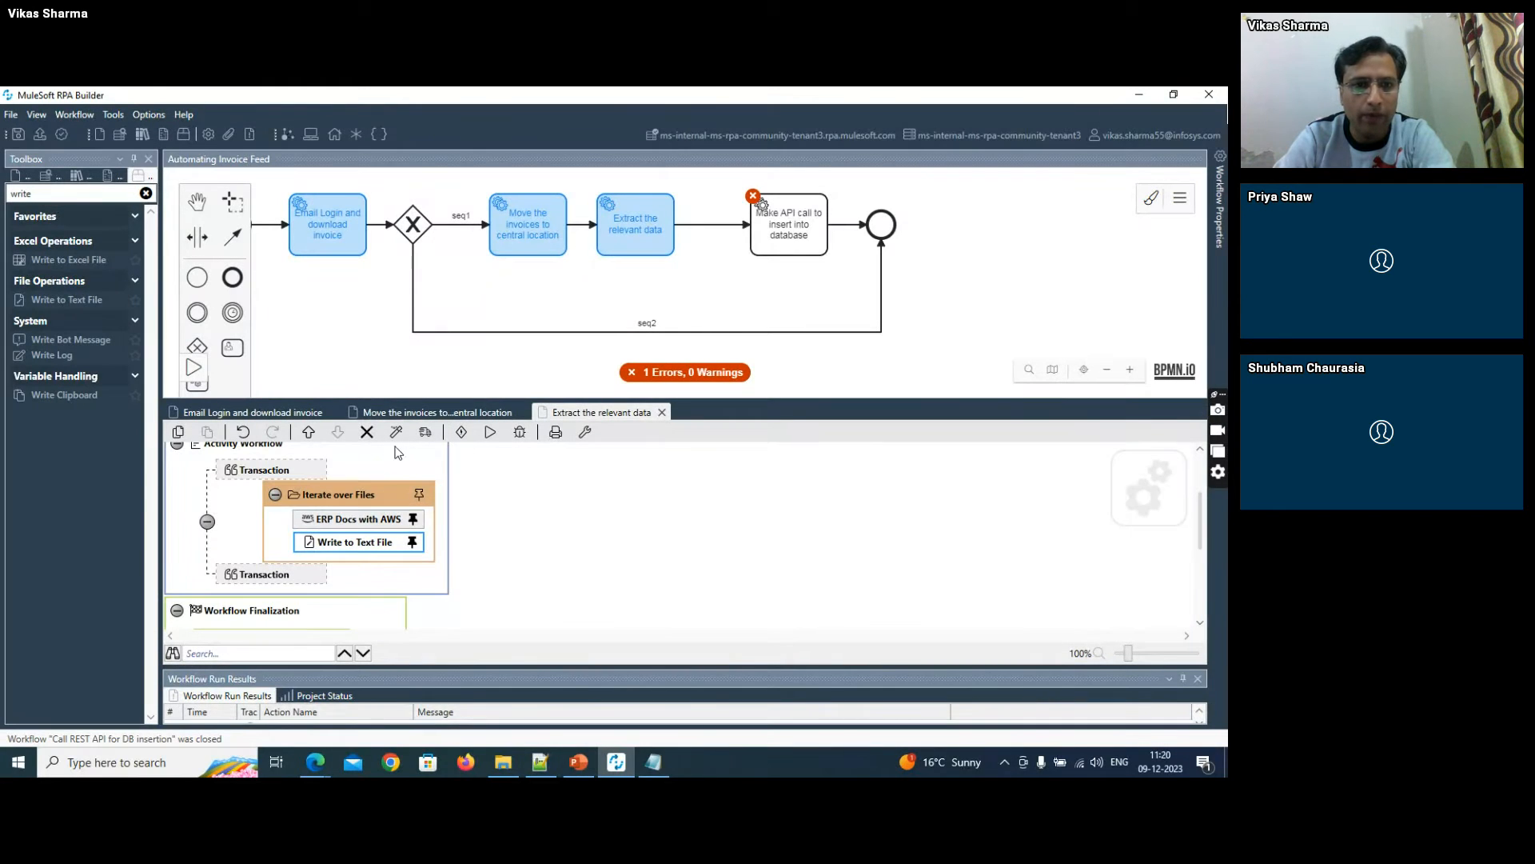
click(365, 432)
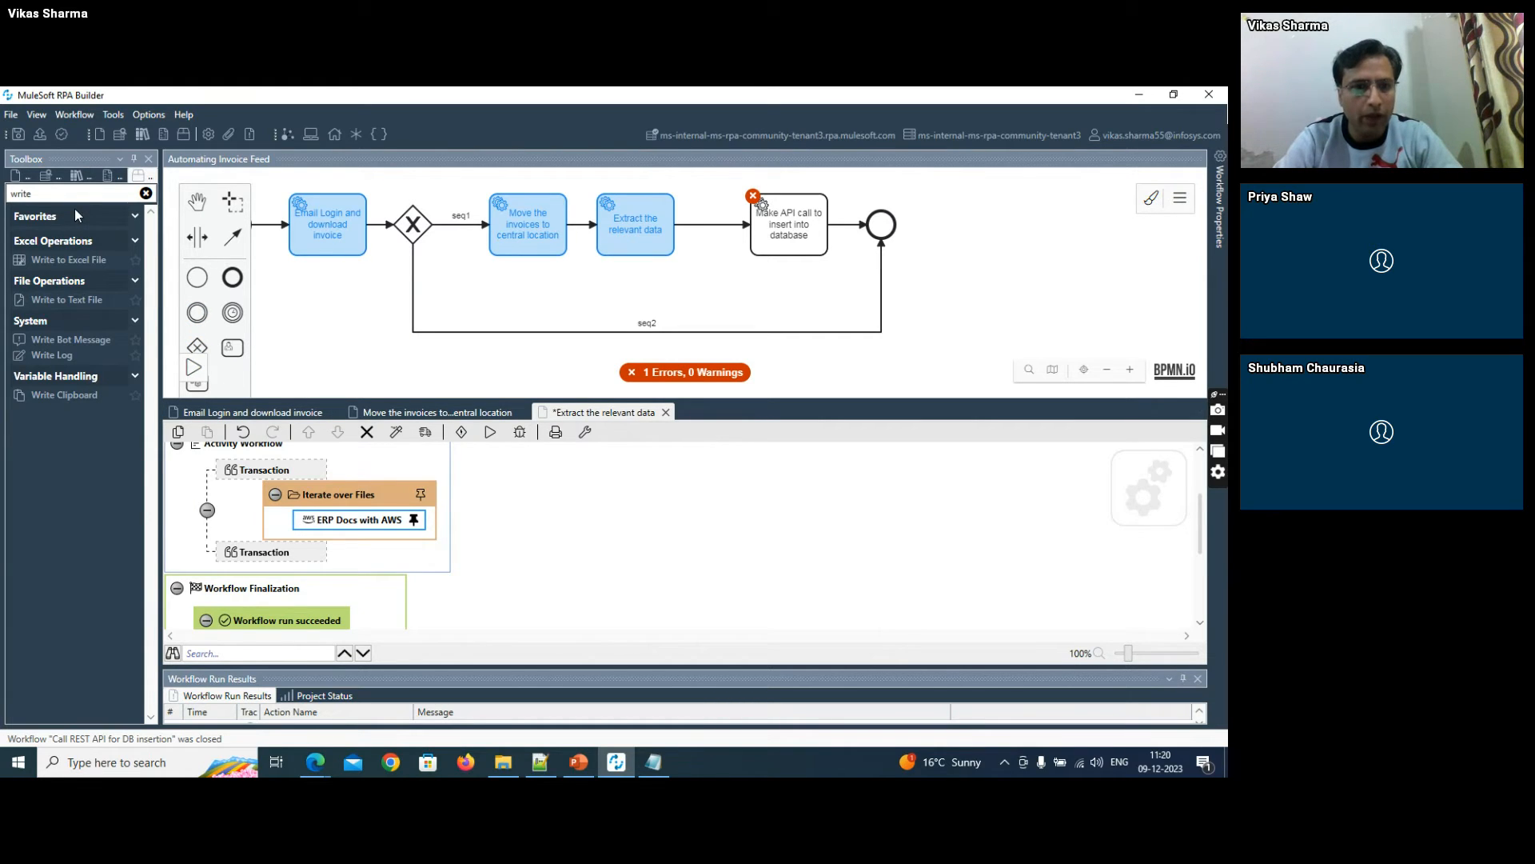
- Add a Json Query action after ERP Docs with AWS and set its Json Object to ERP Docs with AWS.Normalized Json
drag(36, 194, 2, 194)
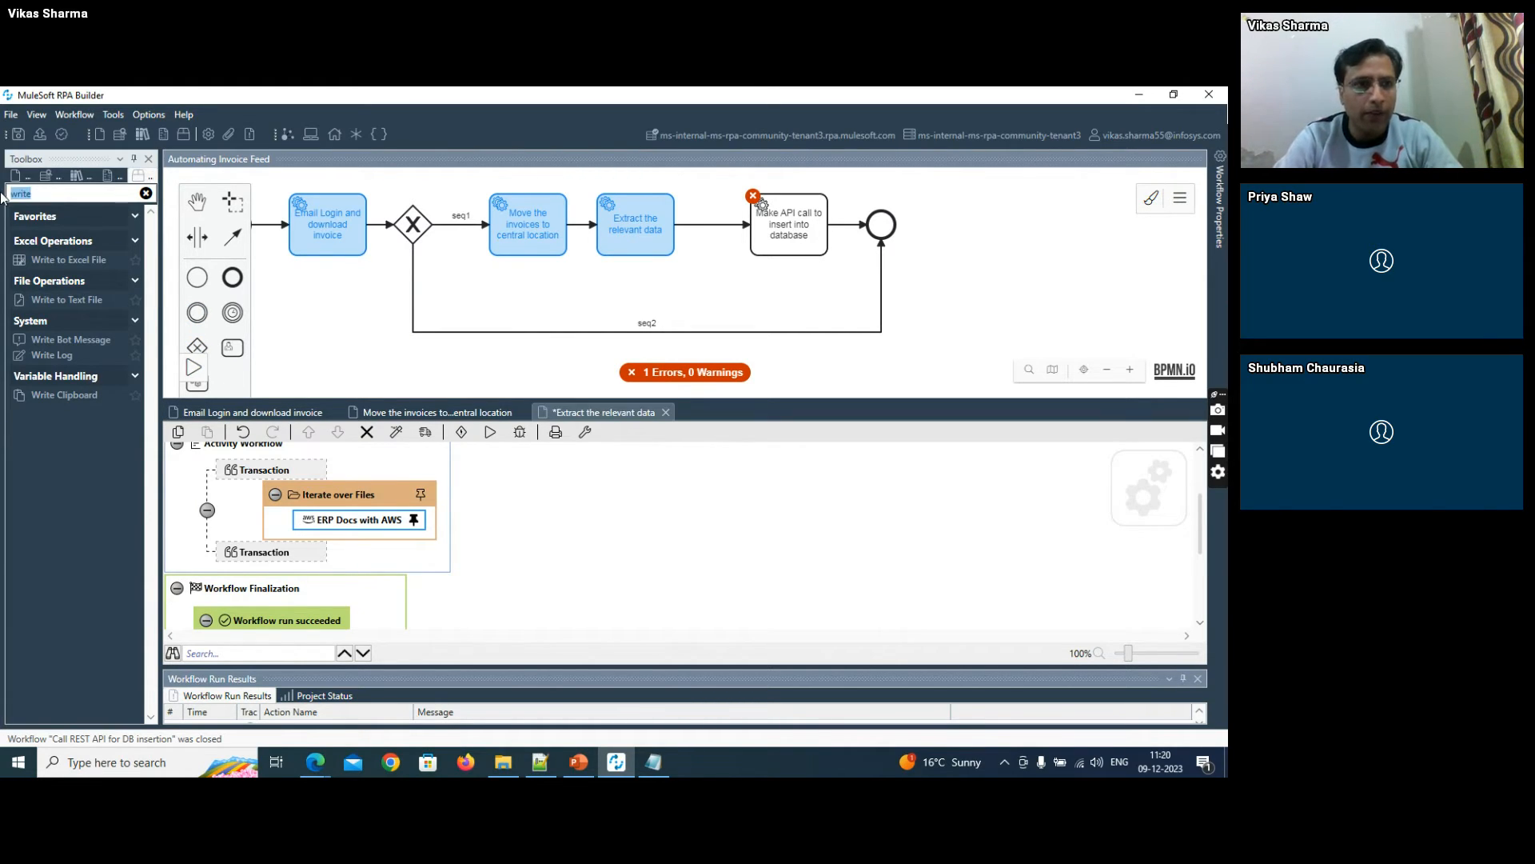
text(json)
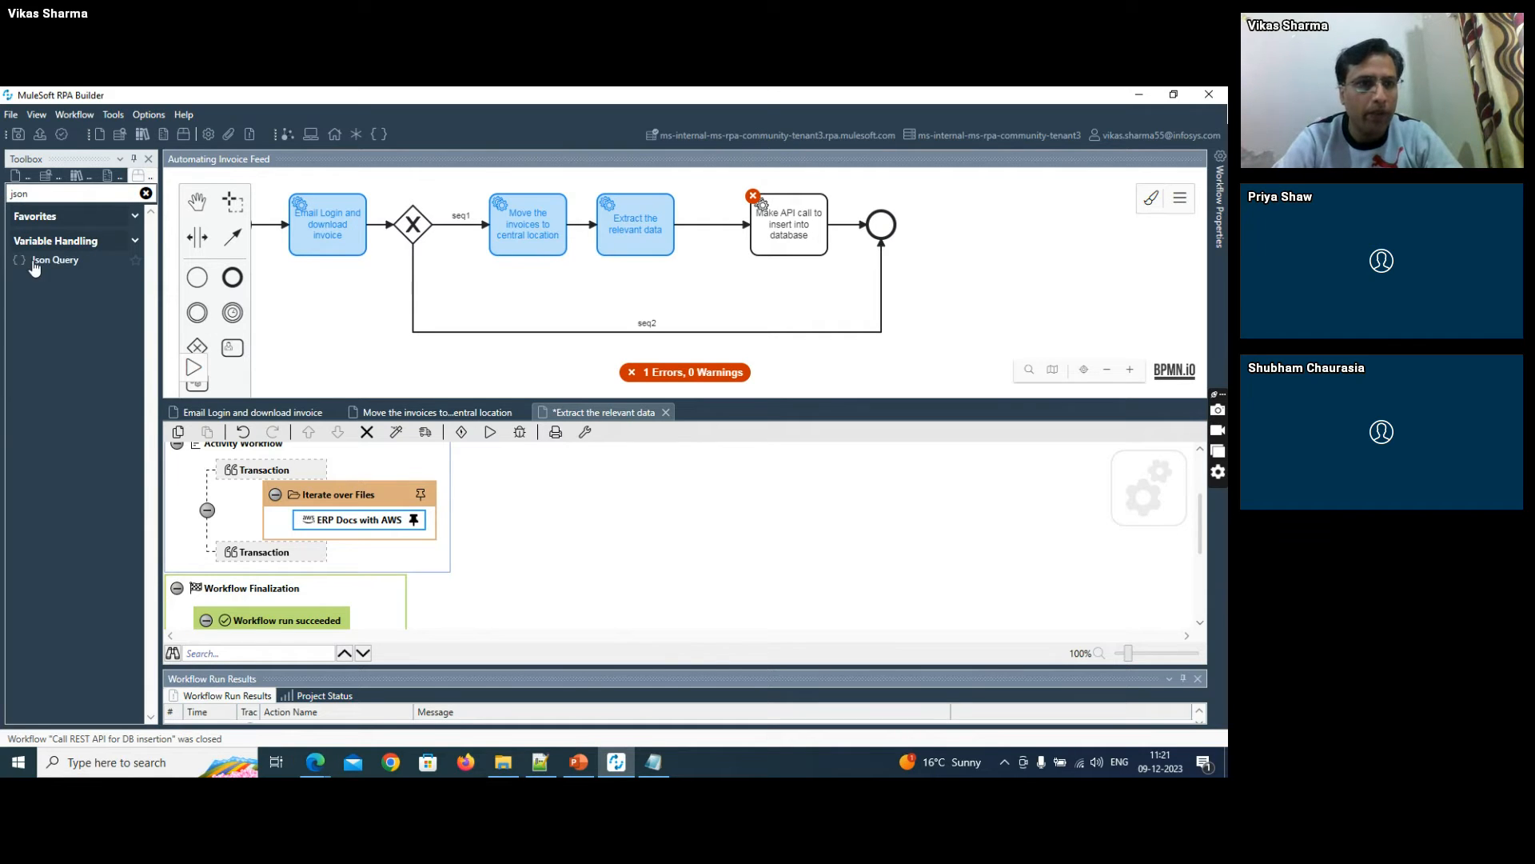
drag(40, 261, 315, 530)
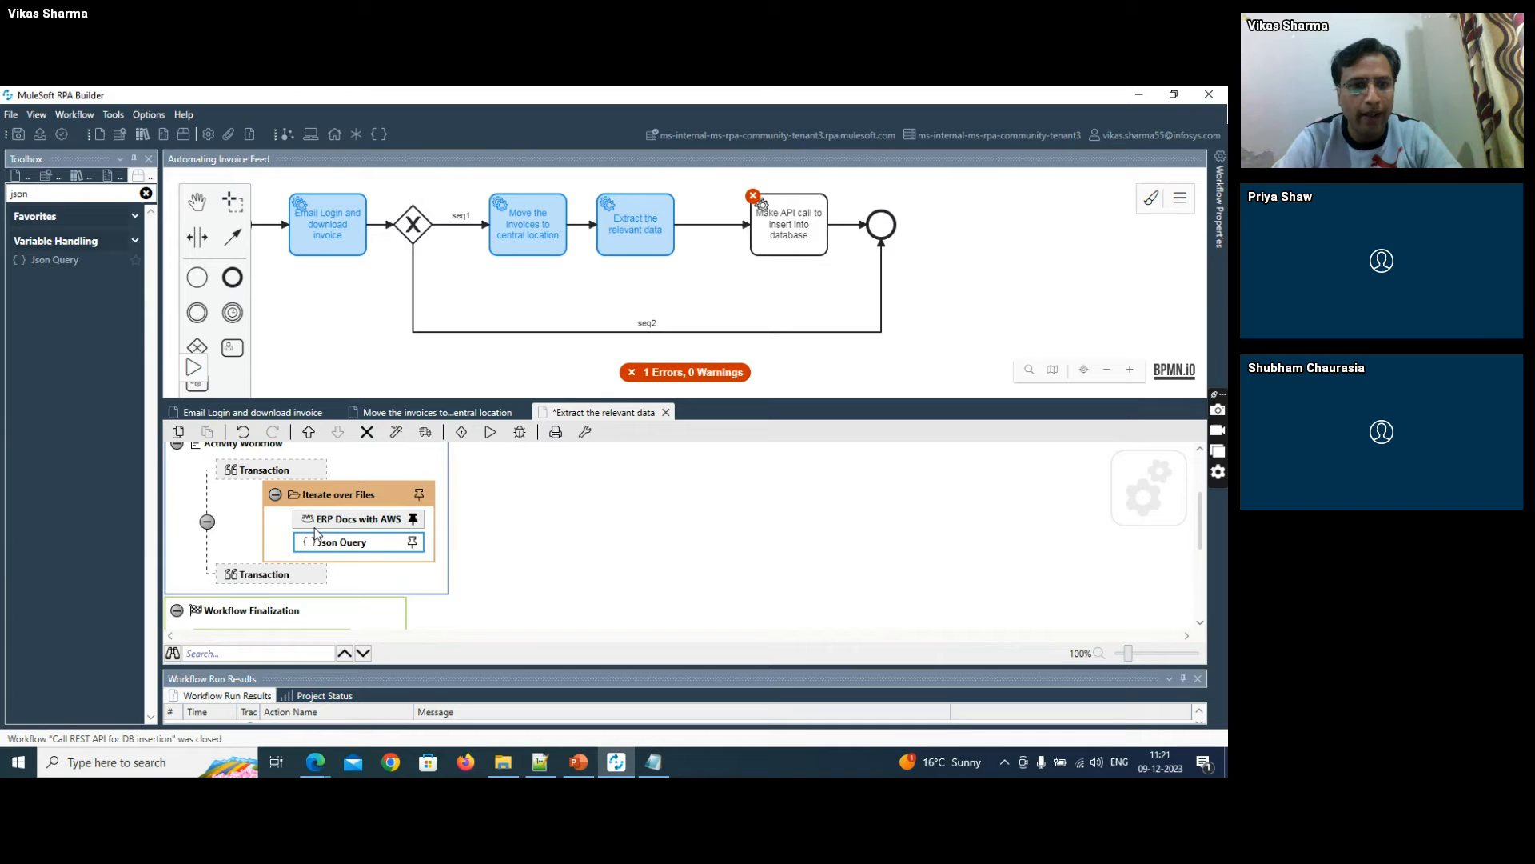
double_click(356, 544)
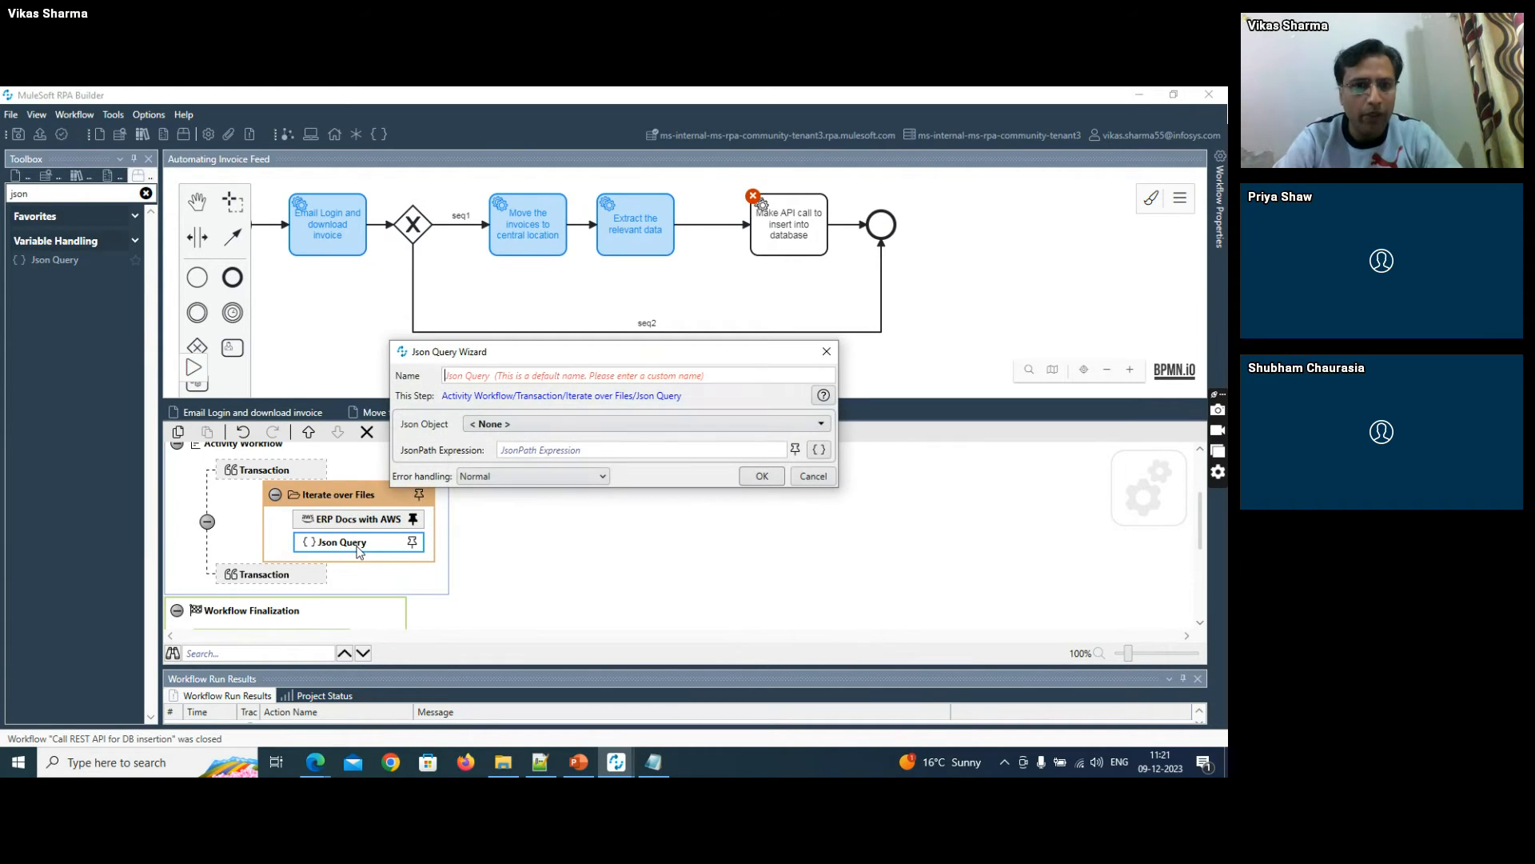
click(504, 426)
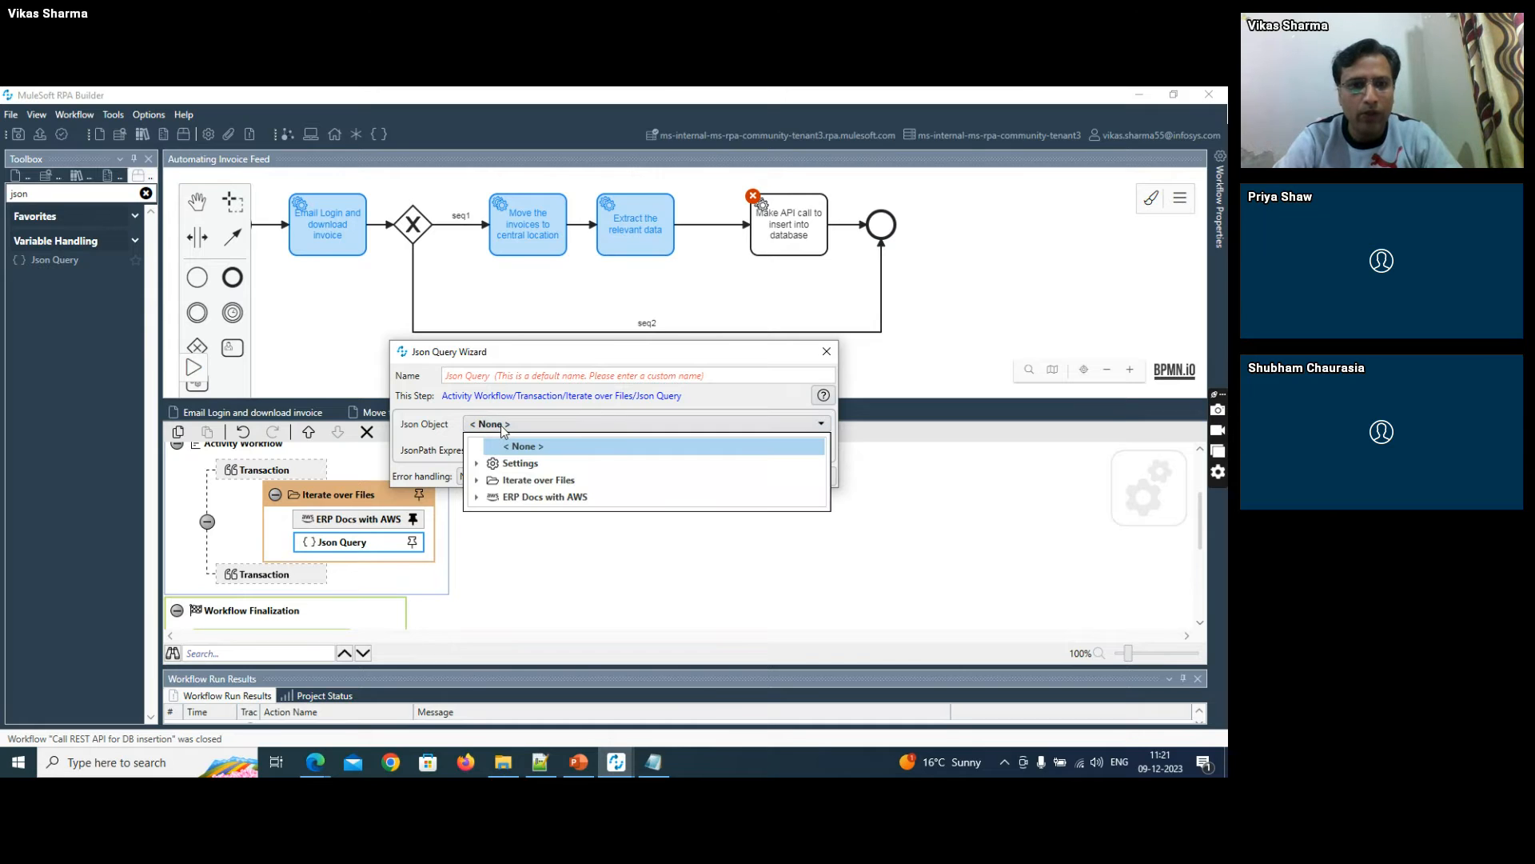
click(479, 498)
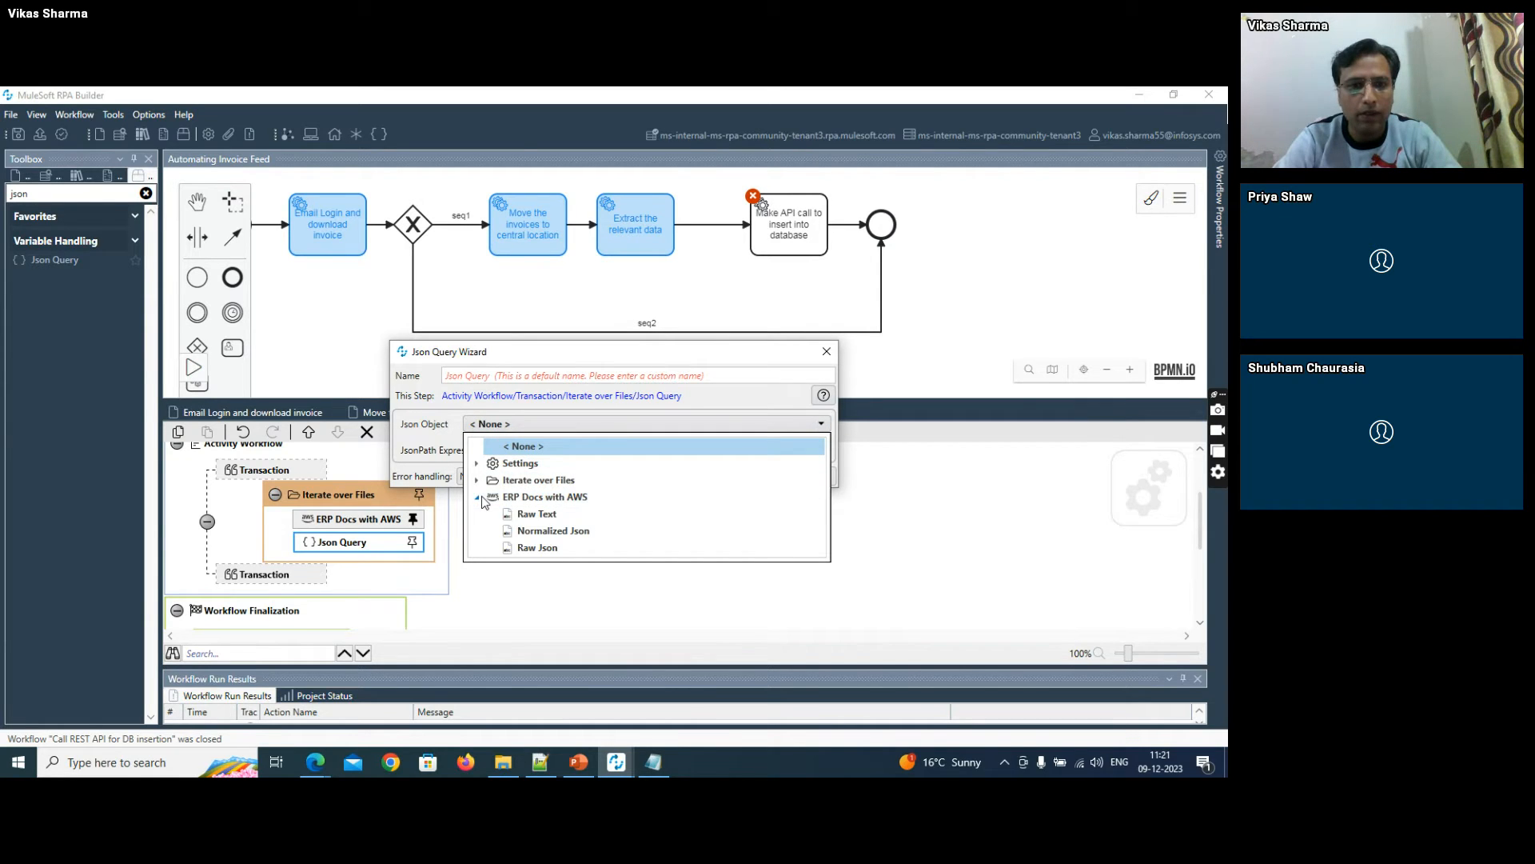
click(551, 530)
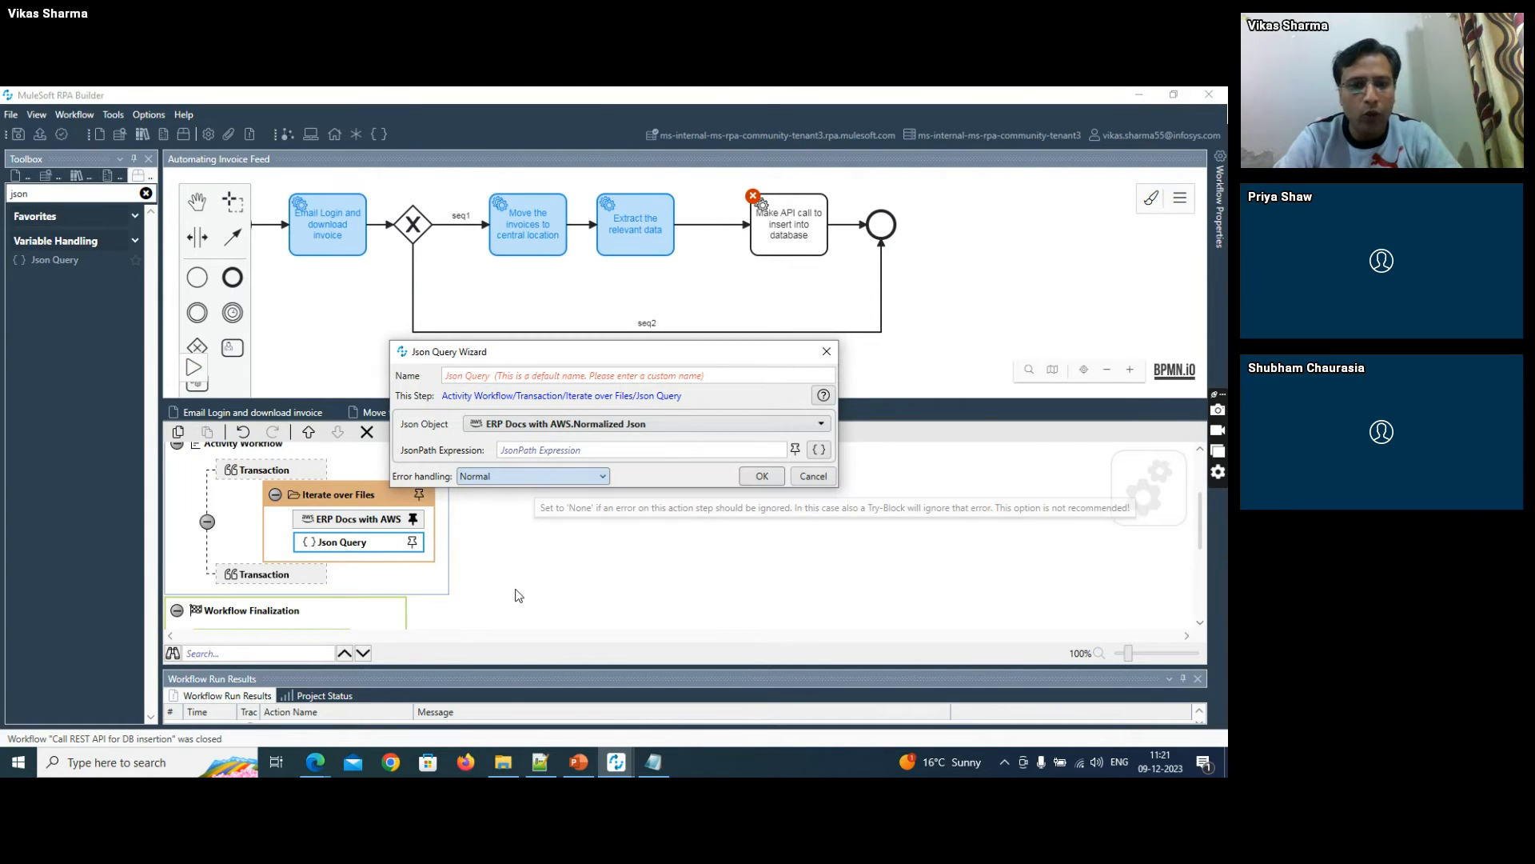
- Switch to Notepad++ and copy the line $..SummaryFields[?(@.Type=='INVOICE_RECEIPT_ID')].Value from the notes
click(545, 761)
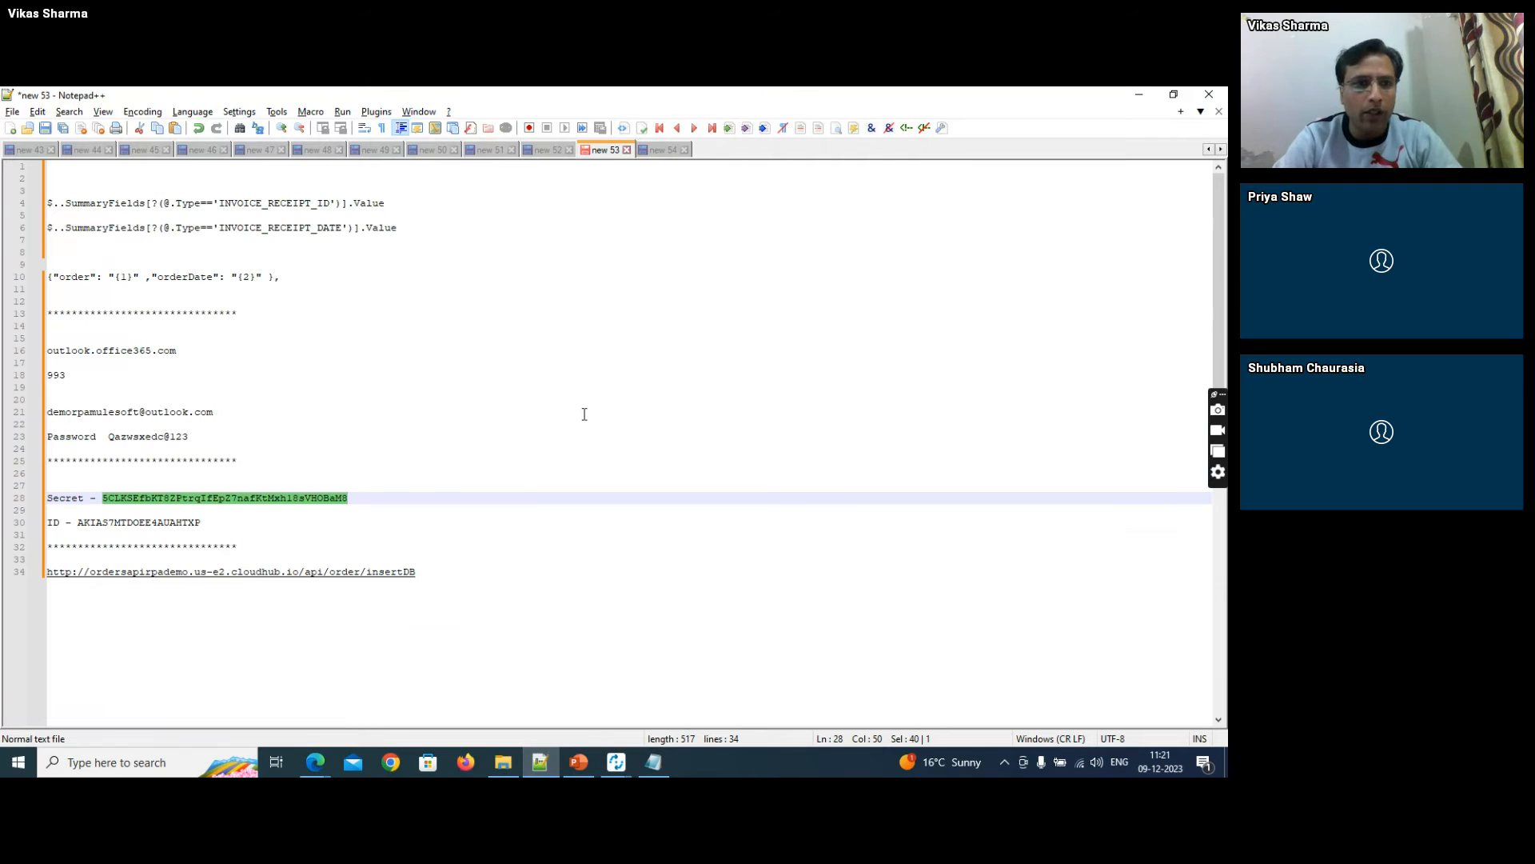
click(352, 203)
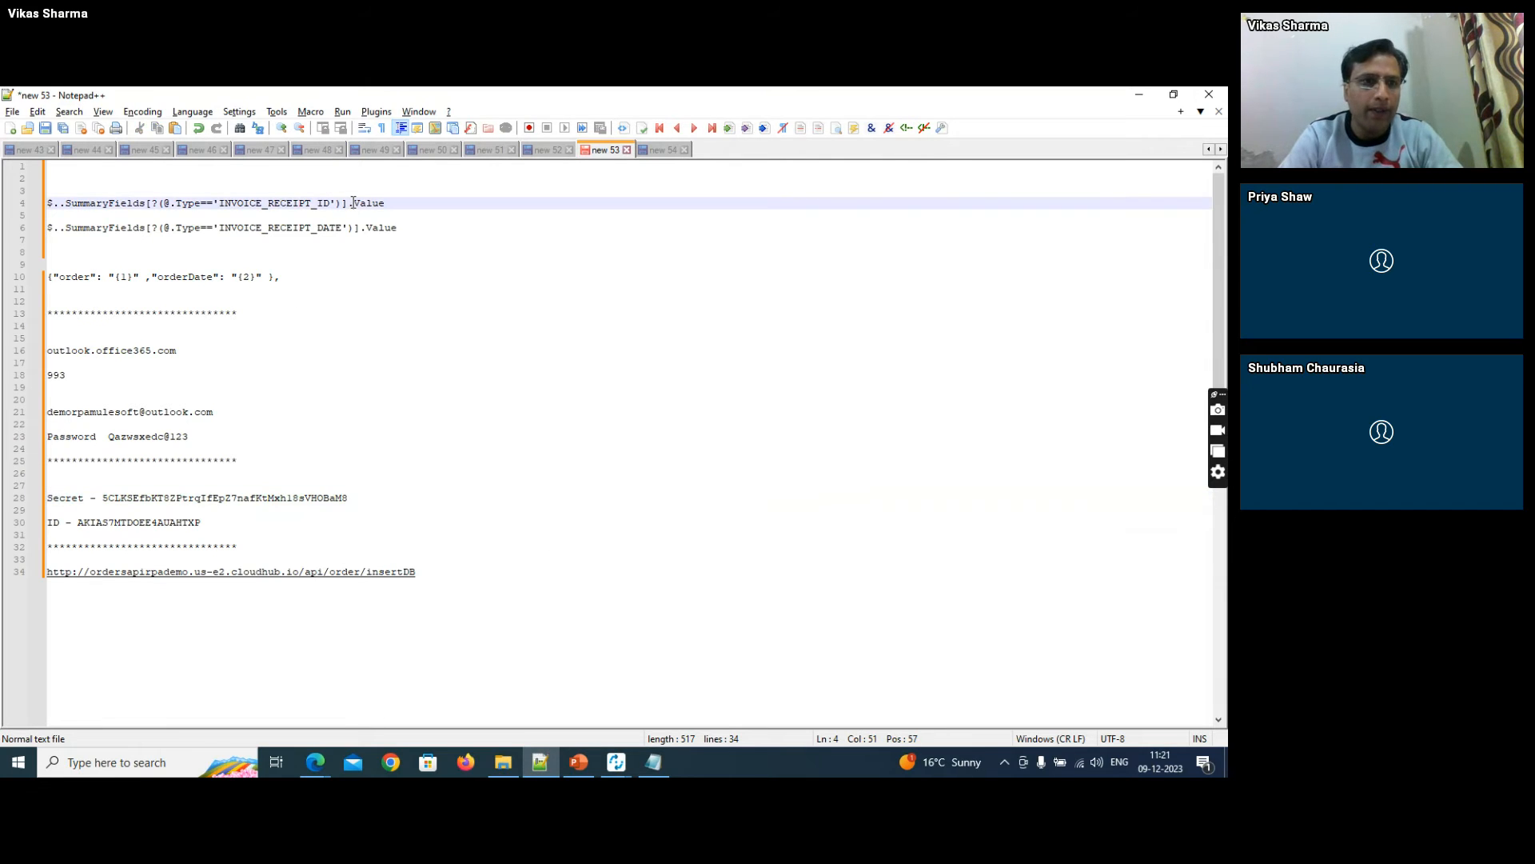
key(Home)
key(shift+End)
key(ctrl+c)
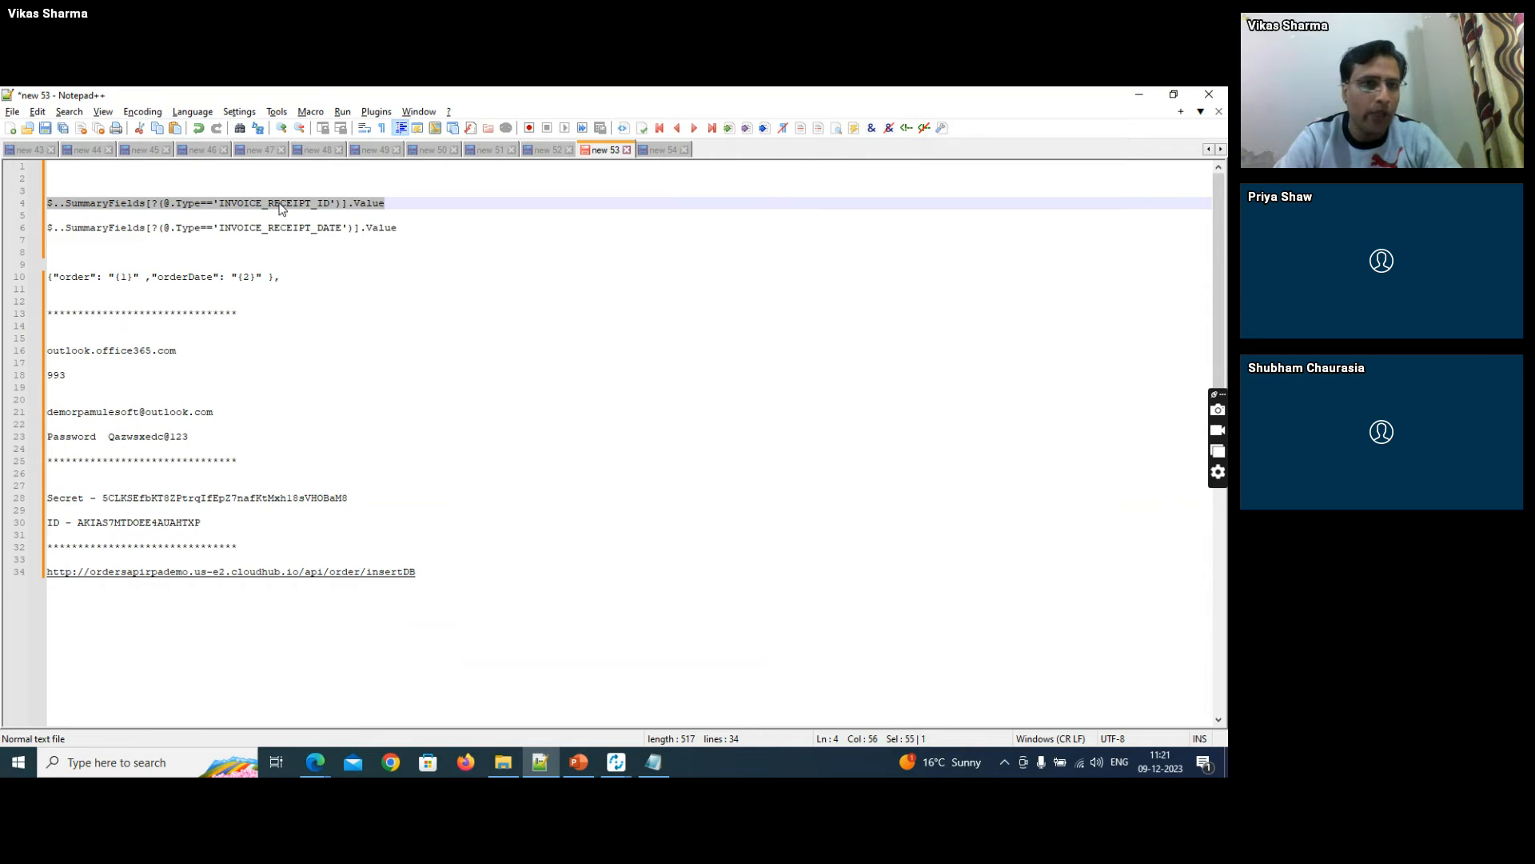
- Examine the Type and Value lines of the INVOICE_RECEIPT_ID entry in demo_aws_output in Notepad
click(656, 152)
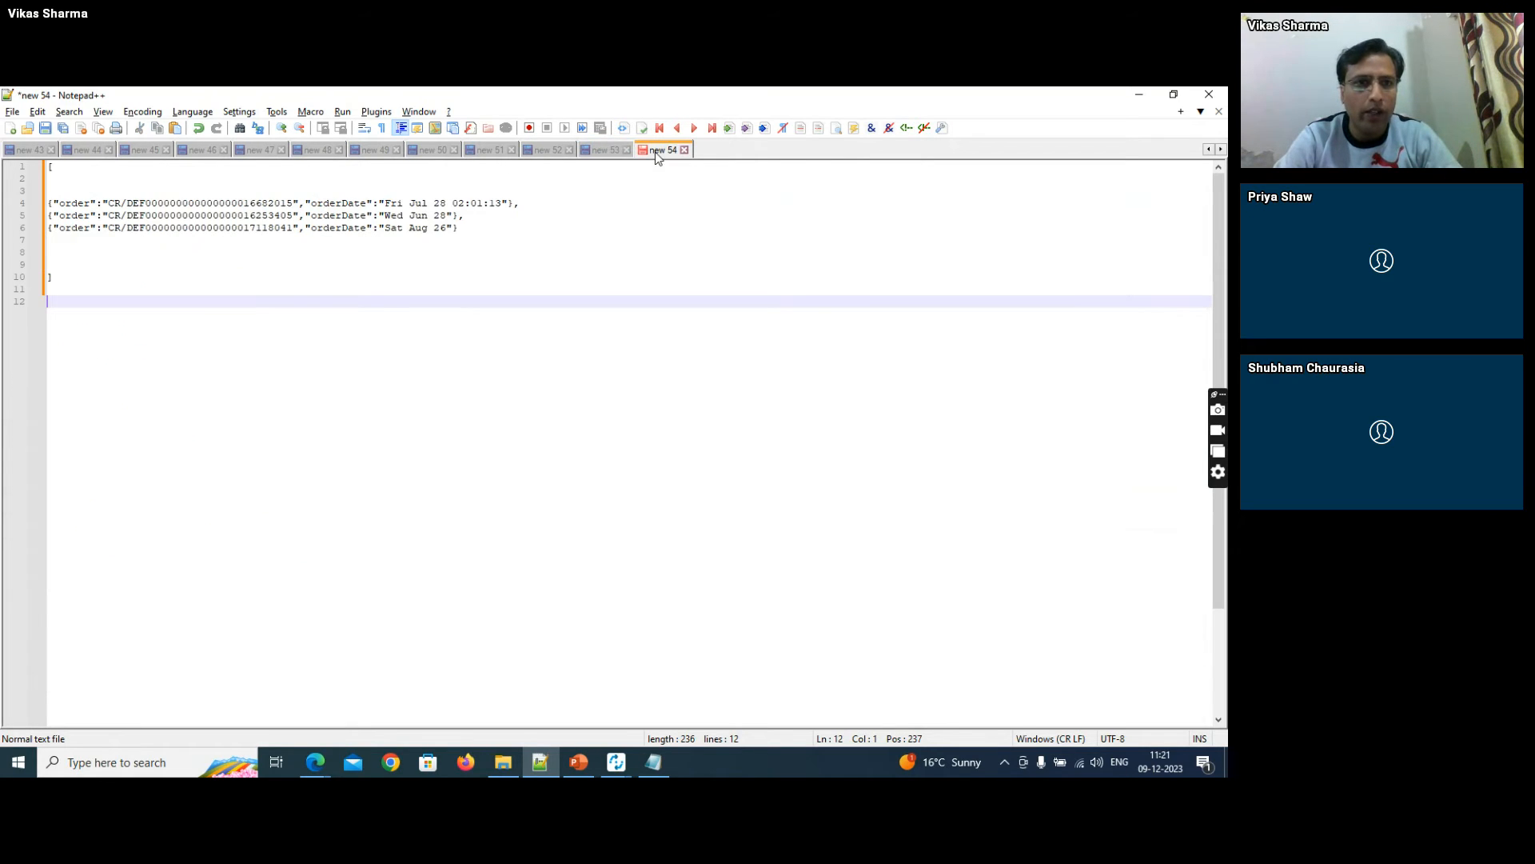
click(653, 762)
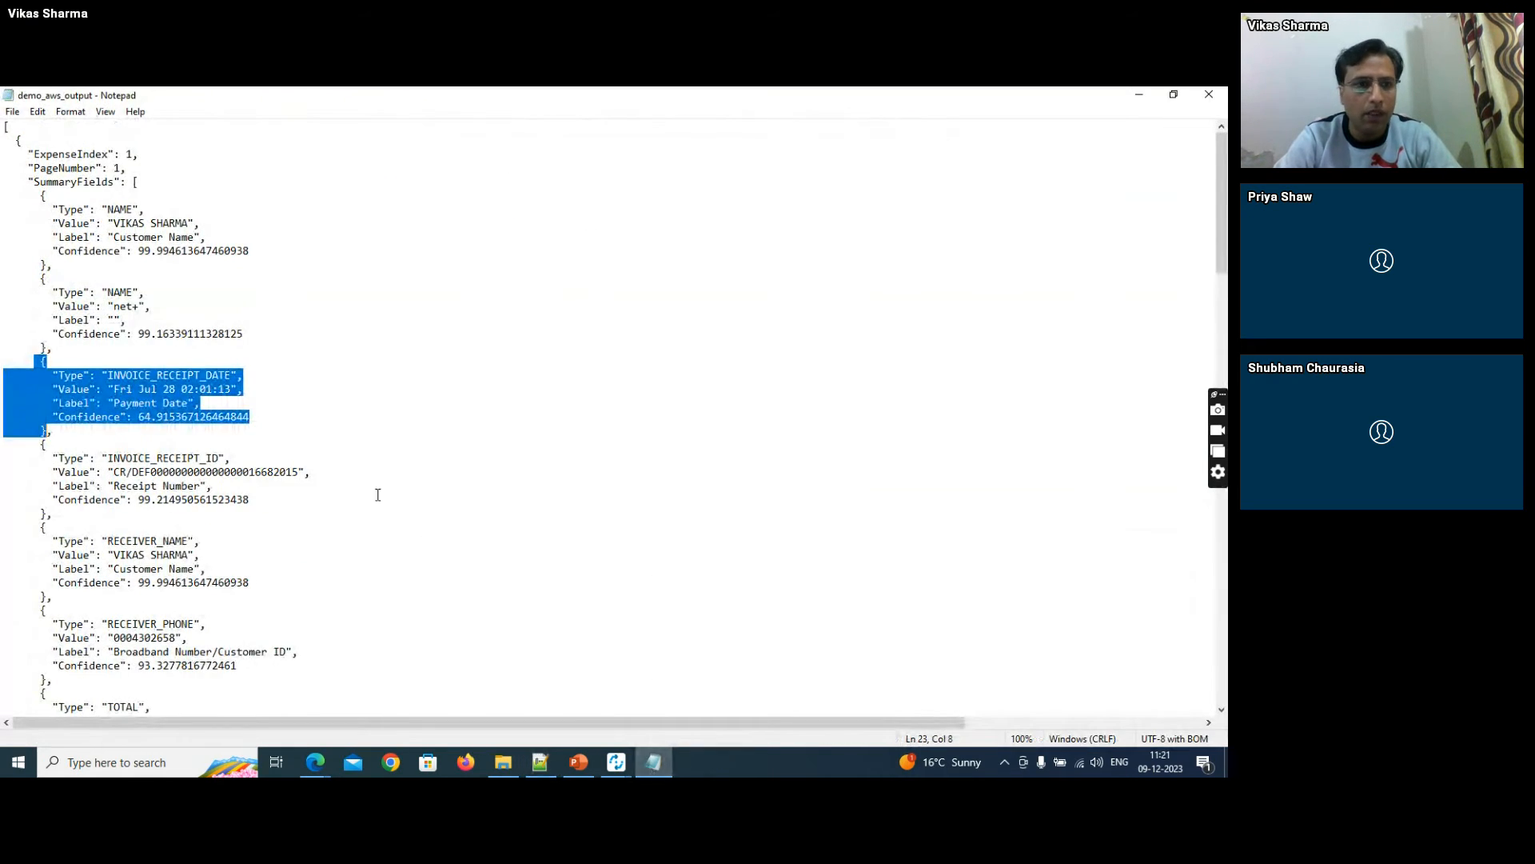
click(183, 390)
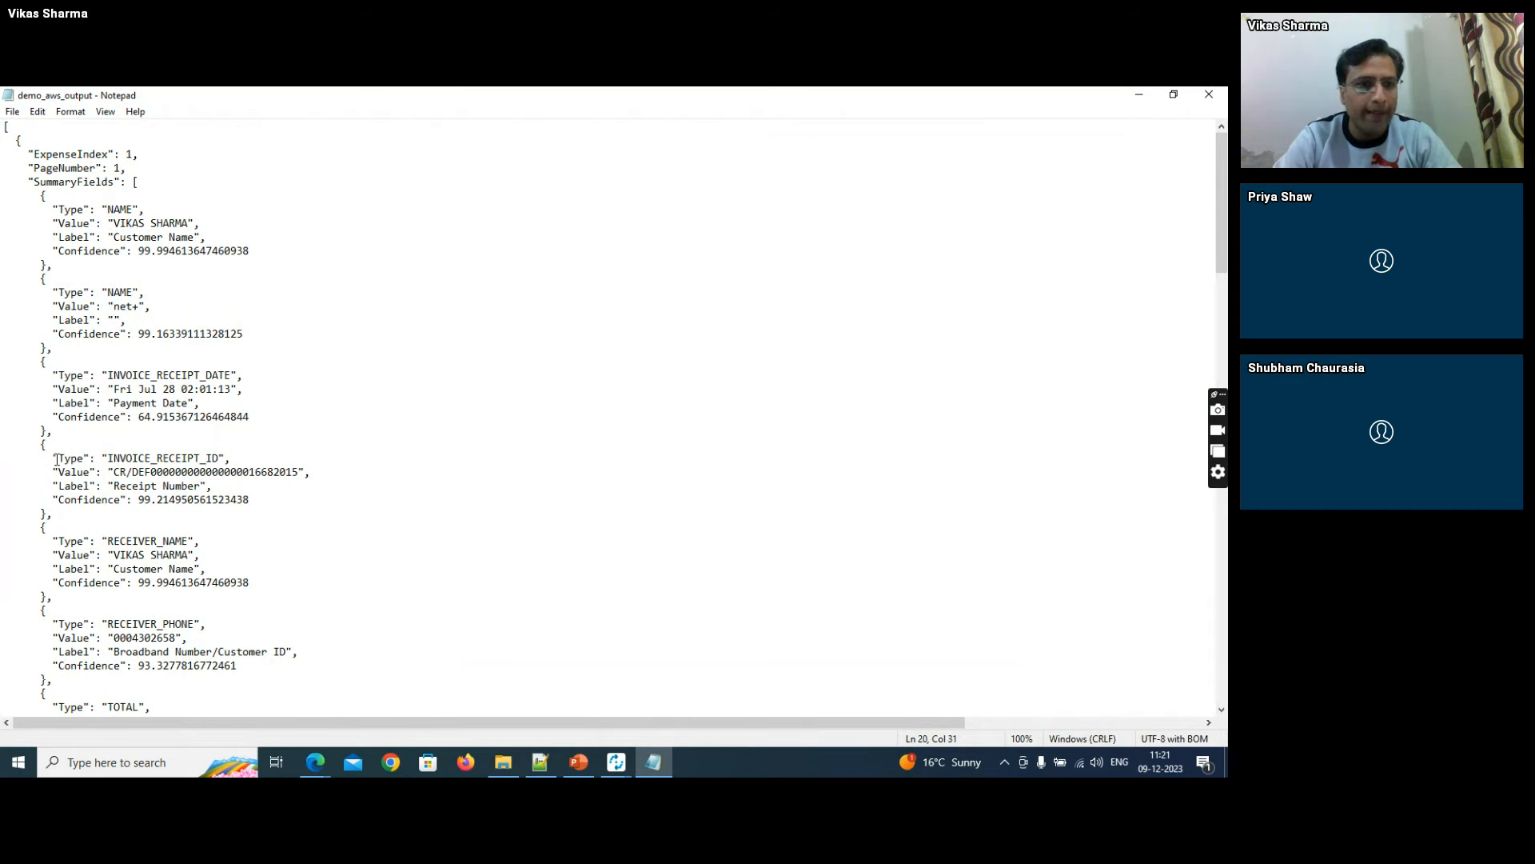
drag(48, 459, 232, 459)
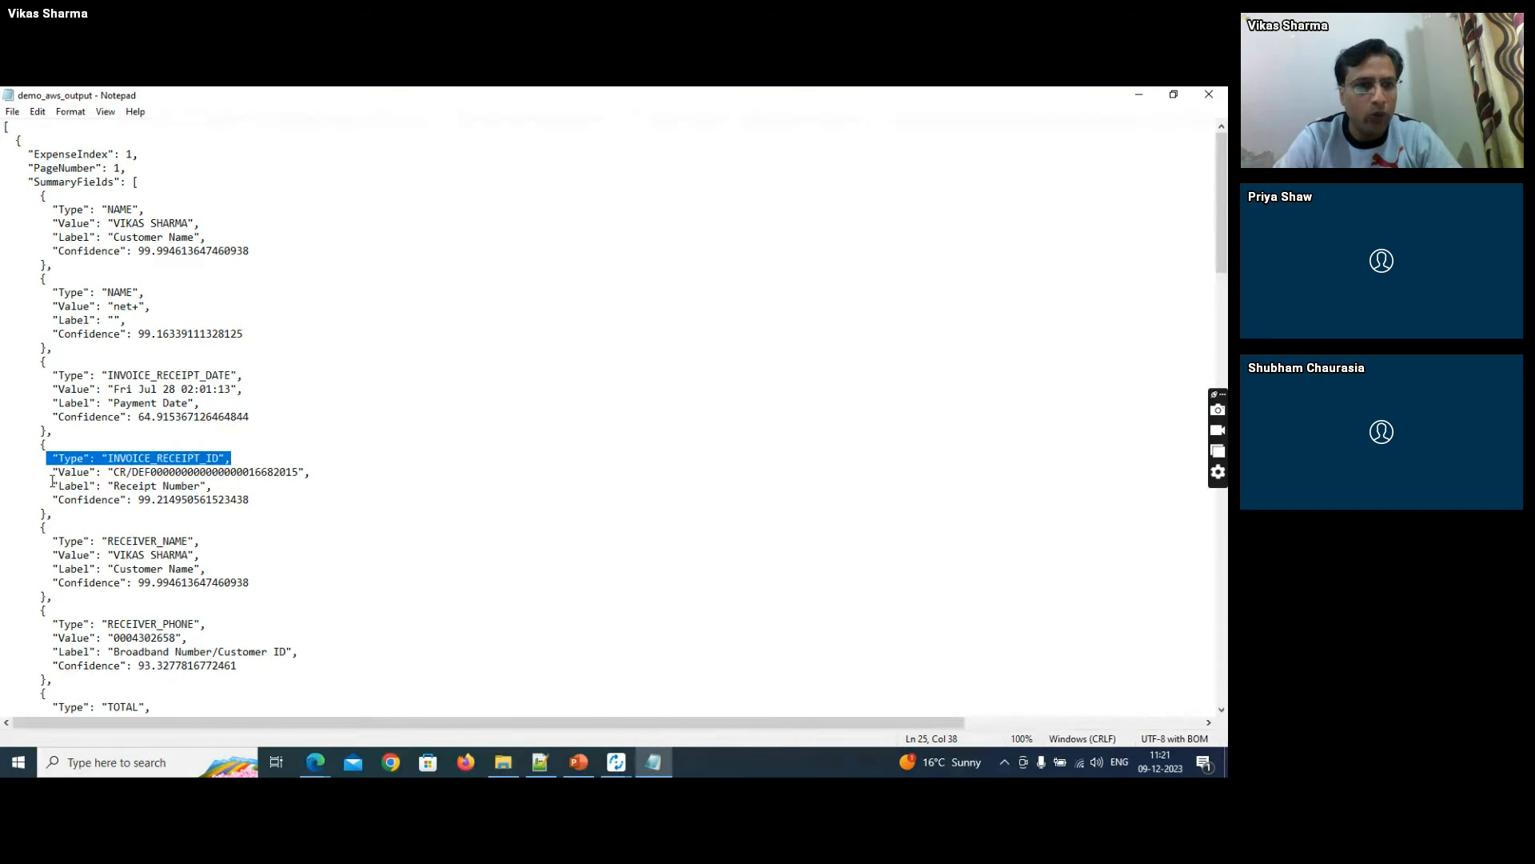
drag(52, 474, 322, 472)
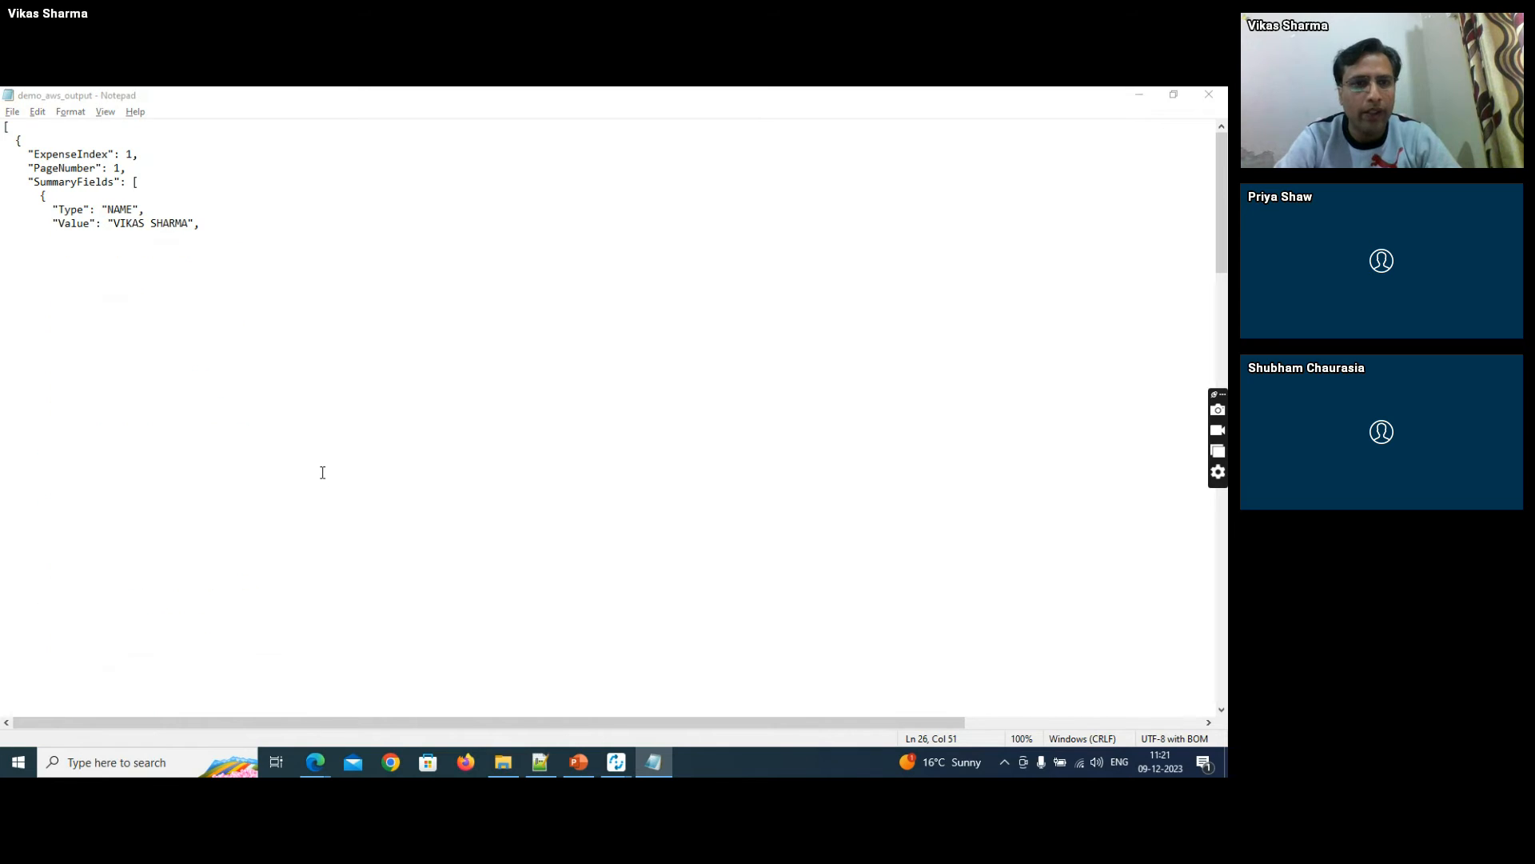
- Back in RPA Builder, set the Json Query's JsonPath Expression to the copied $..SummaryFields[?(@.Type=='INVOICE_RECEIPT_ID')].Value
key(alt+Tab)
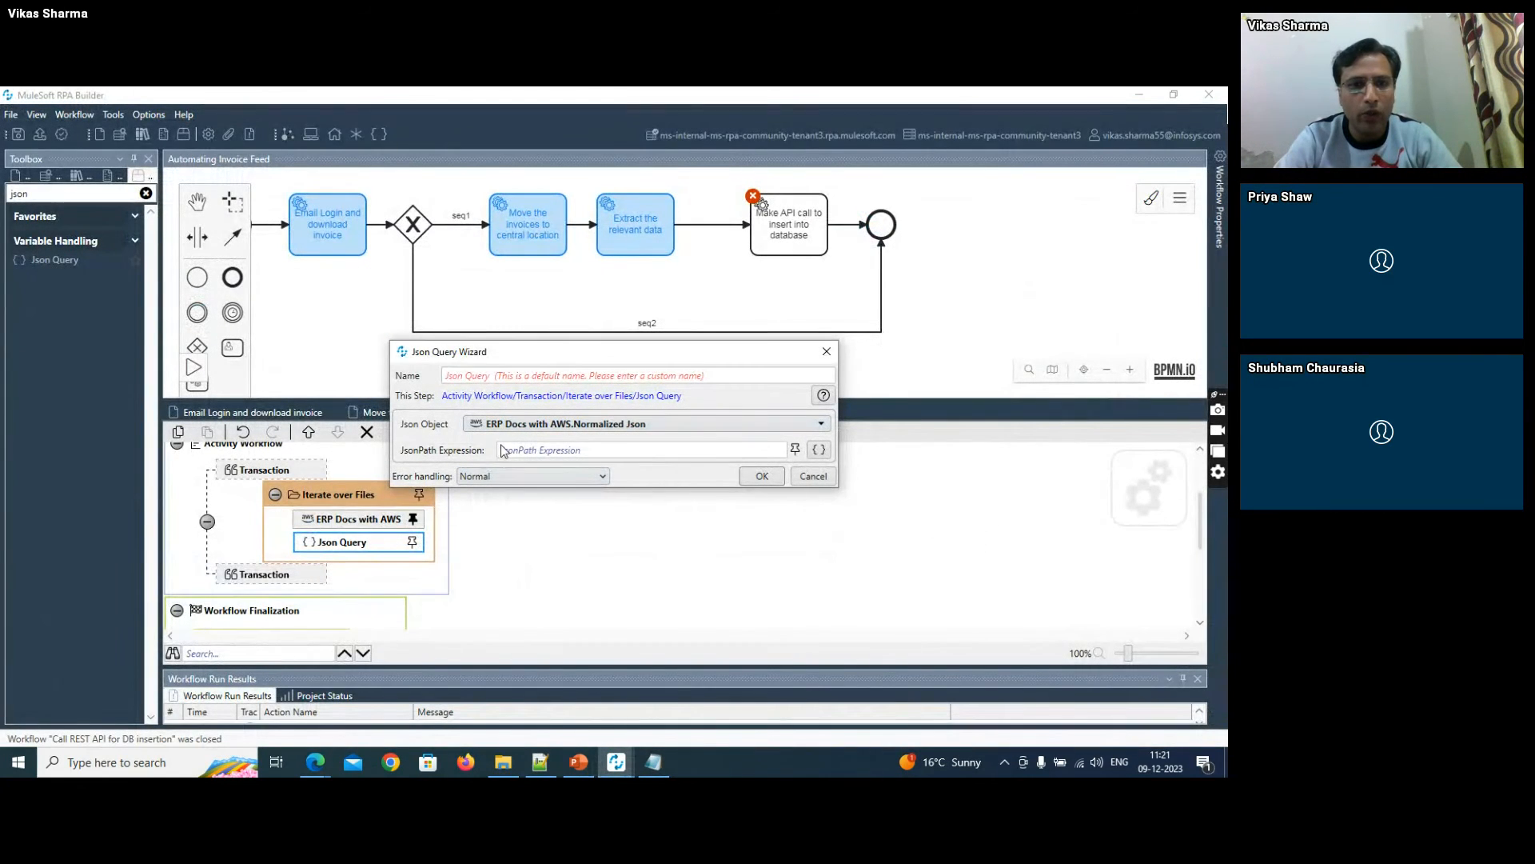
click(501, 450)
key(ctrl+v)
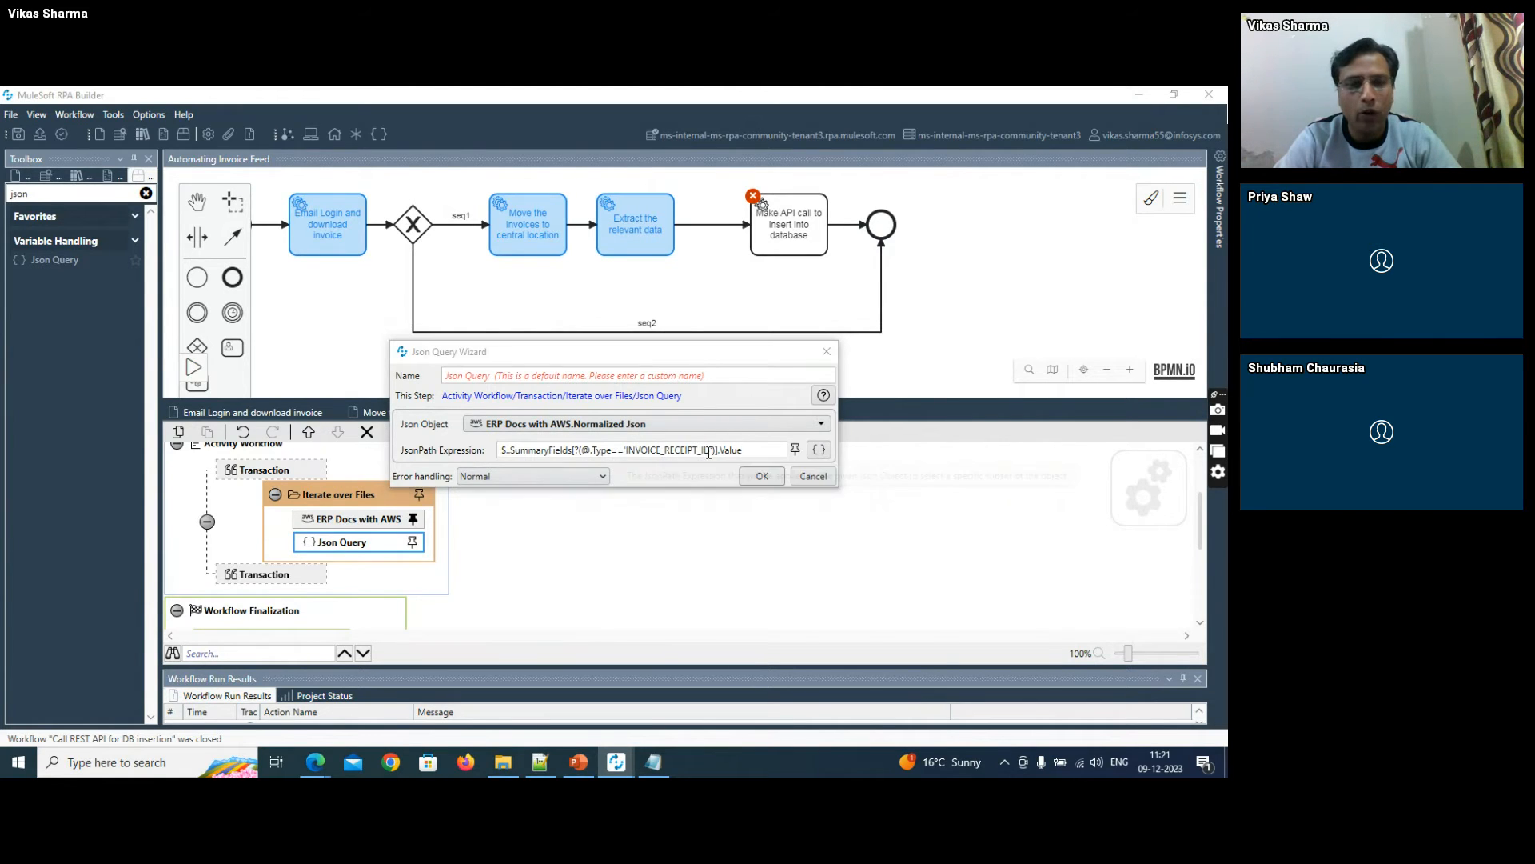
- Compare the JsonPath expression with the INVOICE_RECEIPT_ID entry in demo_aws_output and accept the Json Query settings
key(alt+Tab)
key(alt+Tab)
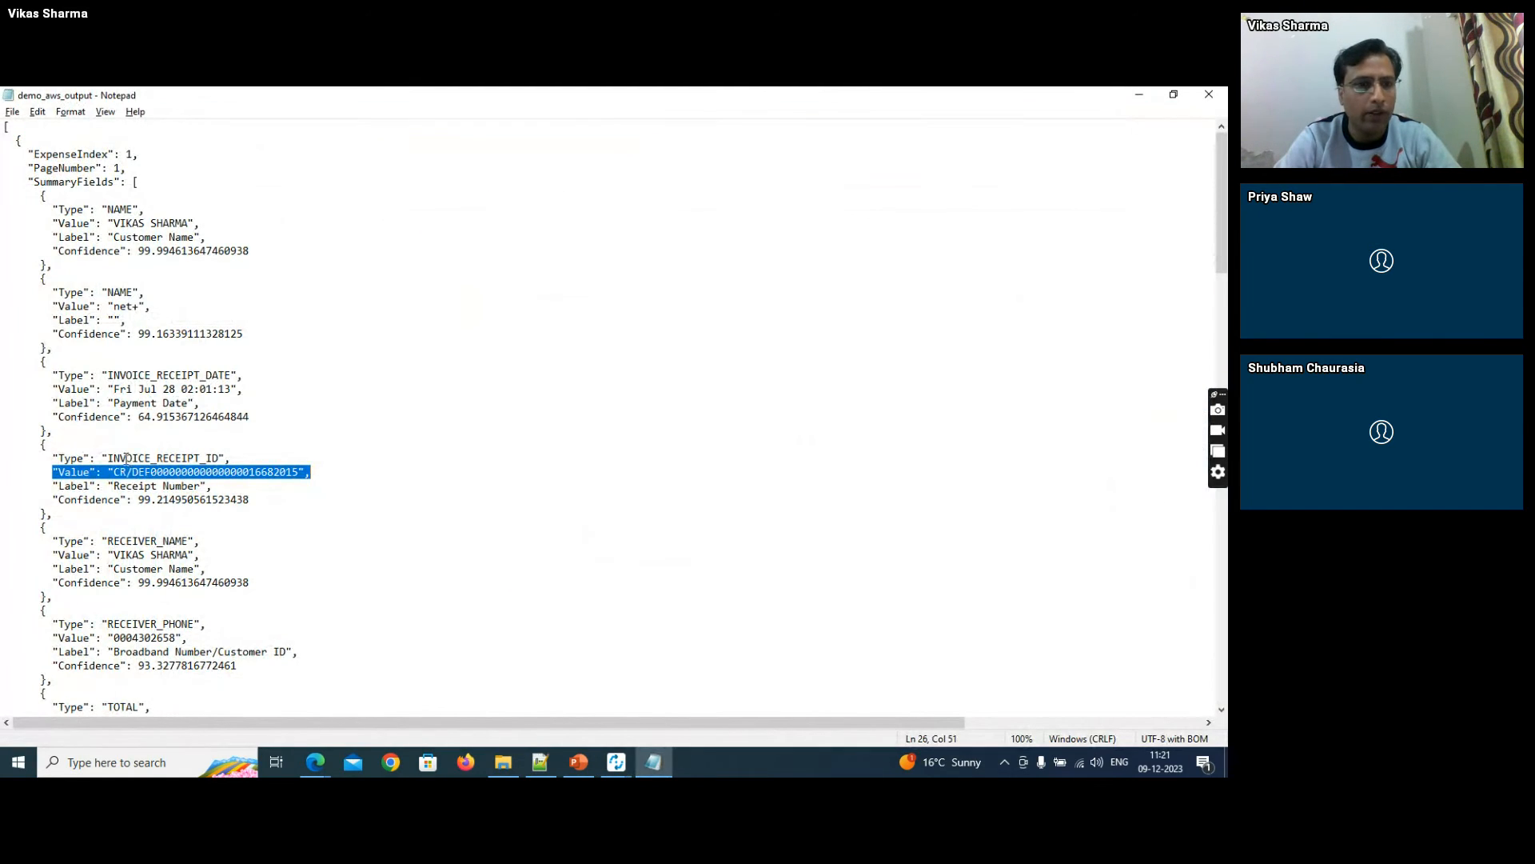
drag(121, 458, 160, 457)
drag(55, 480, 293, 474)
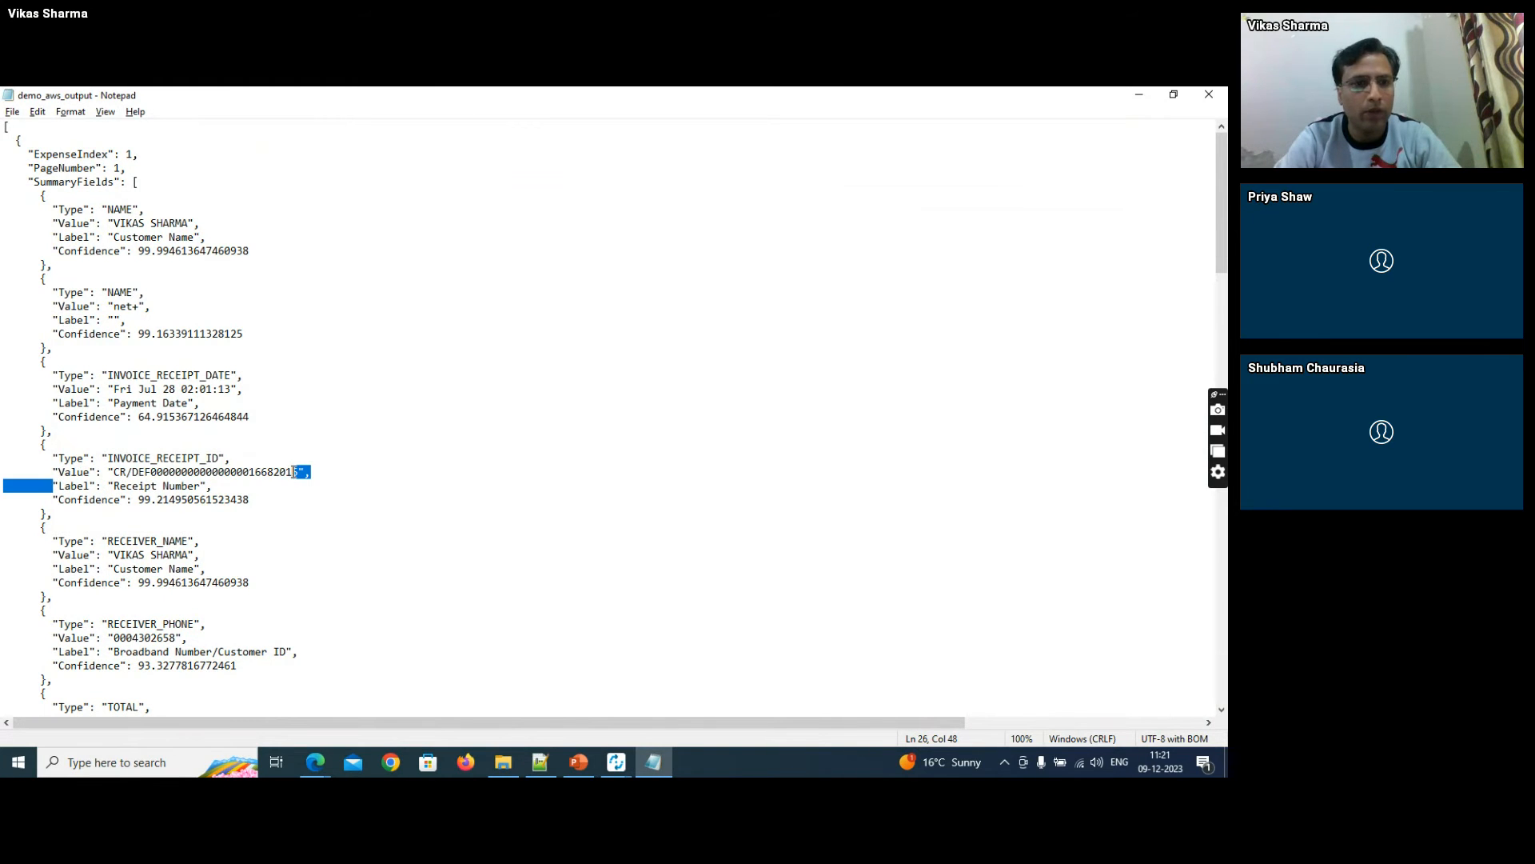
key(alt+Tab)
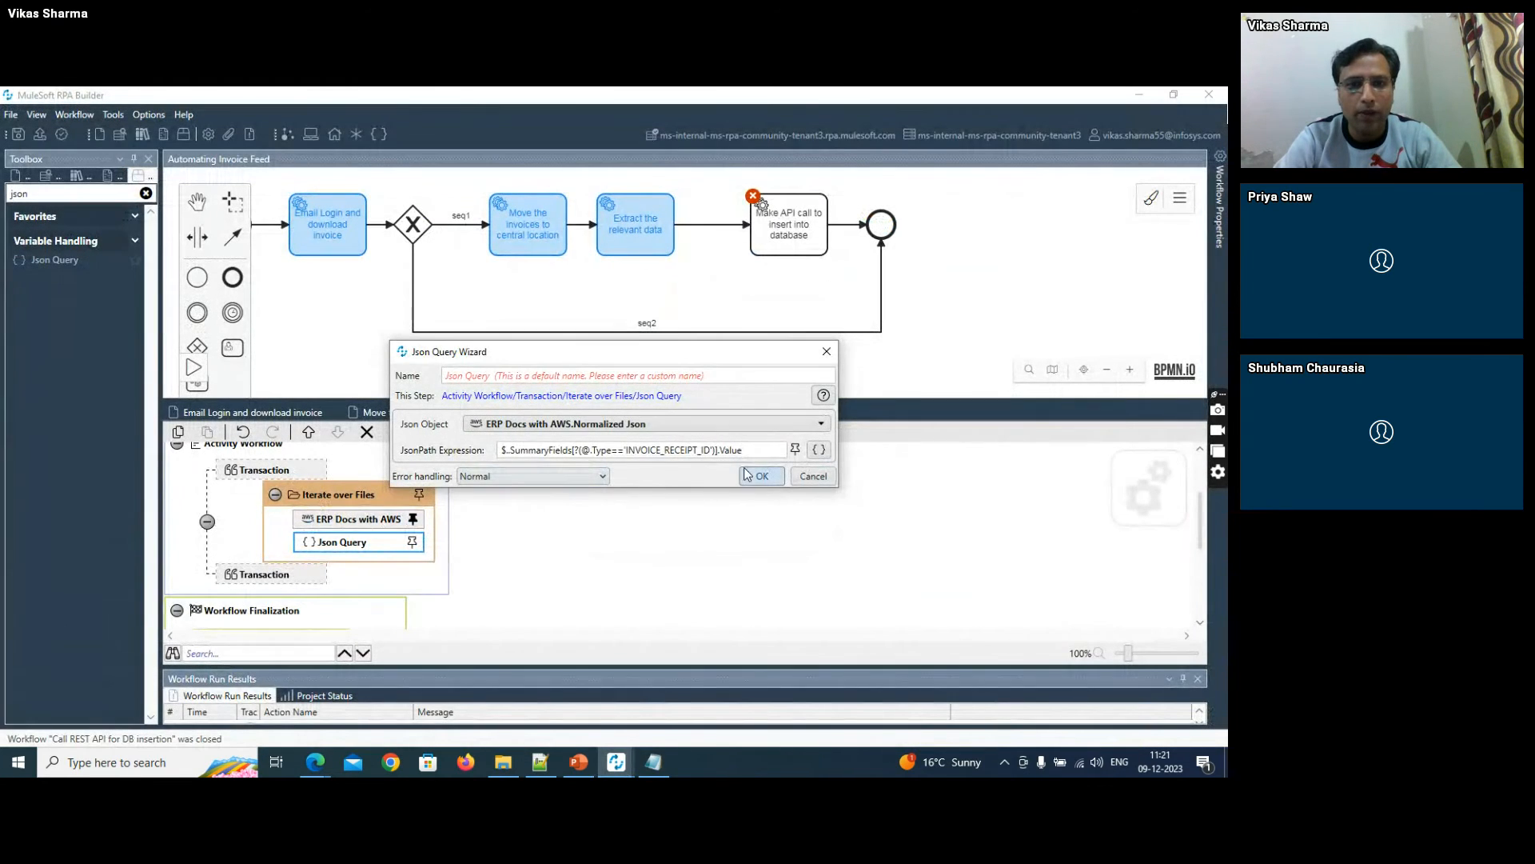
click(750, 473)
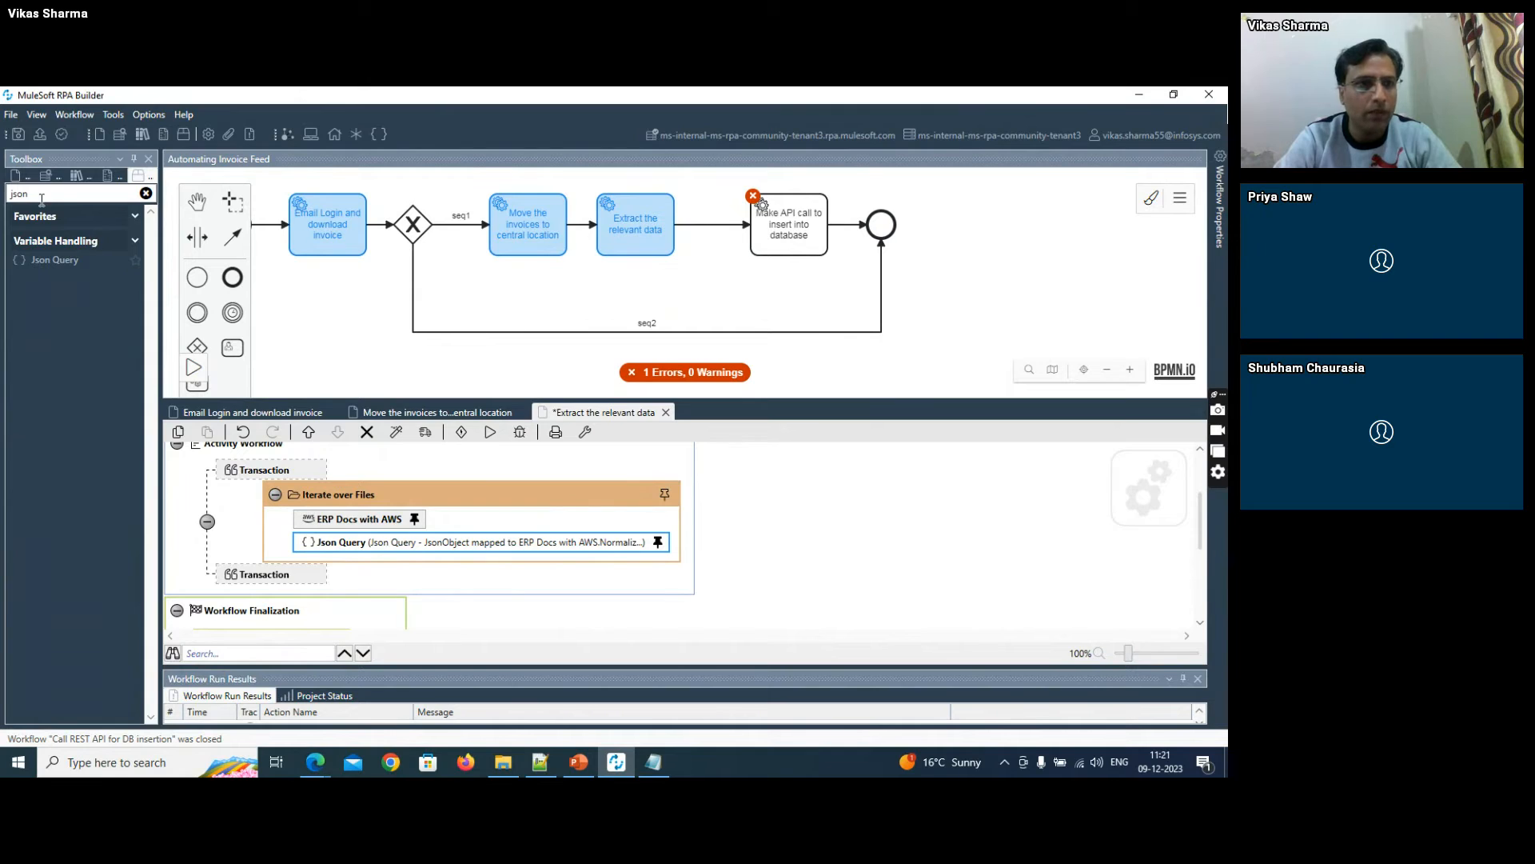
- Add a Variable action after the Json Query inside Iterate over Files and name it invoiceId
drag(42, 197, 3, 195)
text(varia)
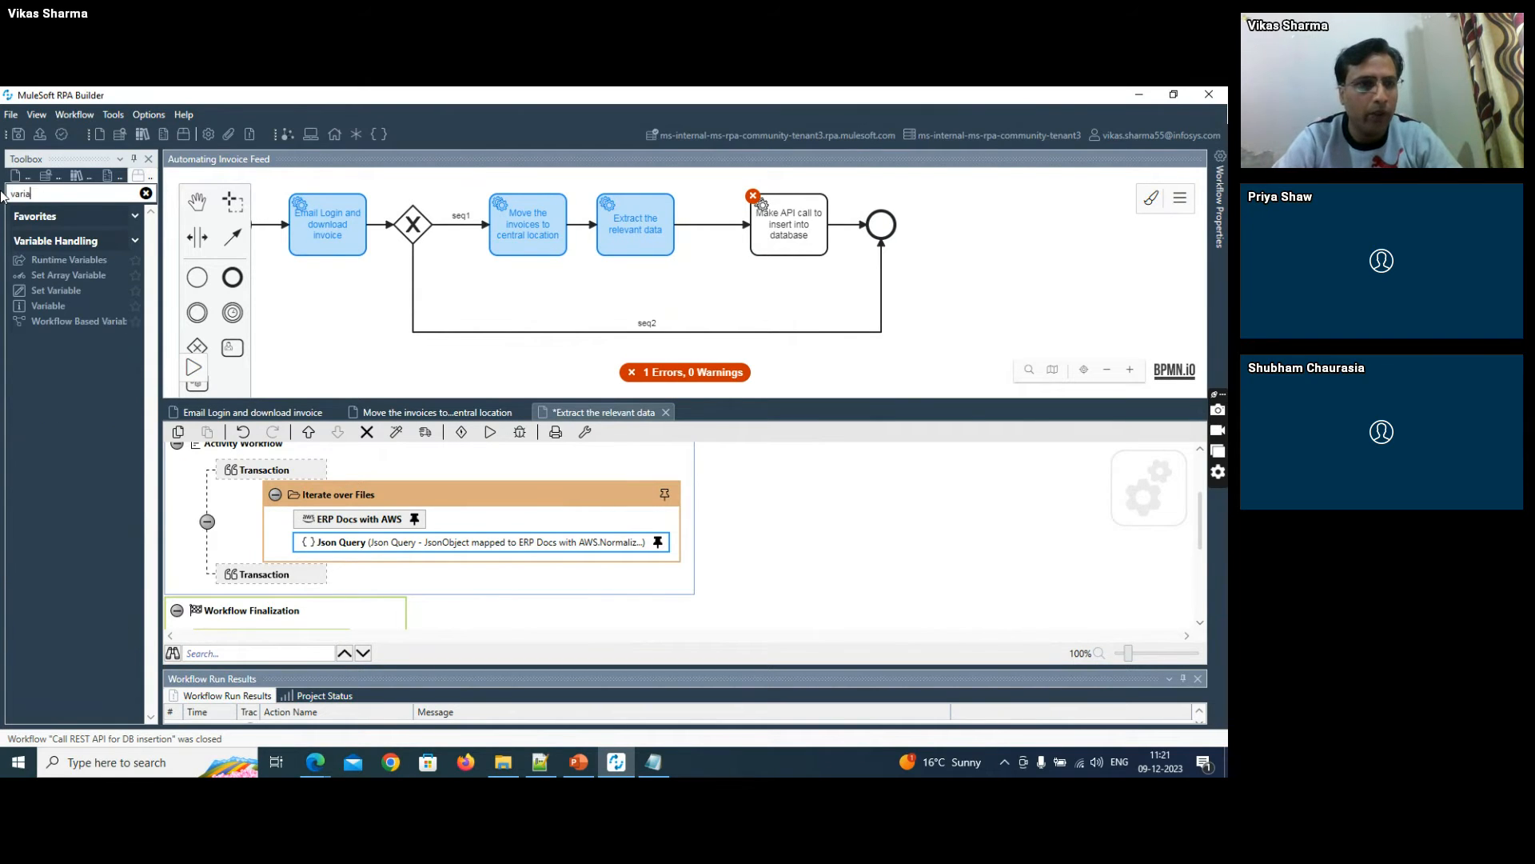
drag(49, 306, 389, 551)
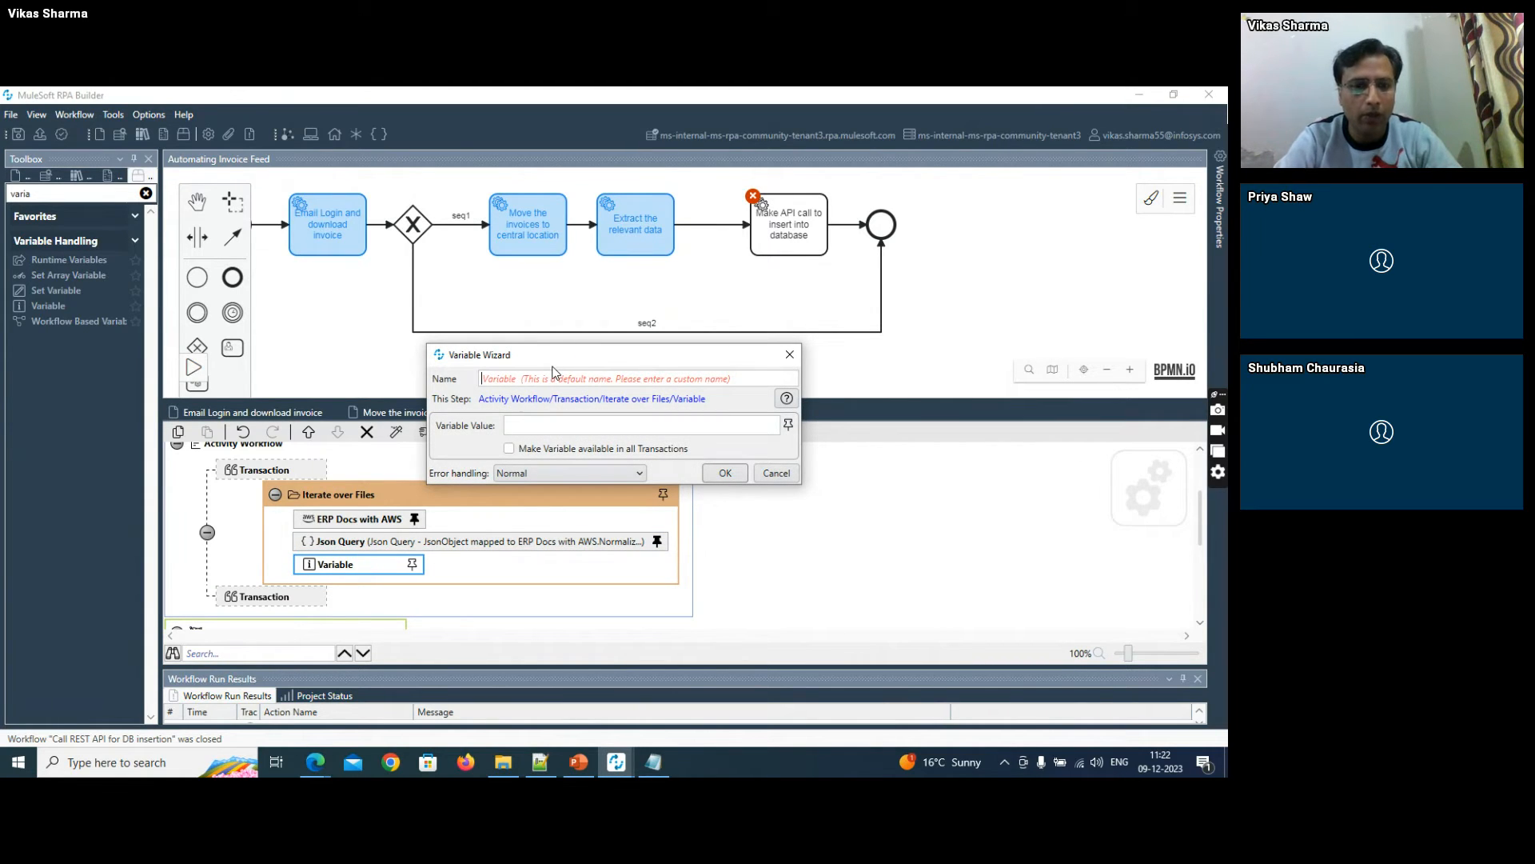
text(Invoice)
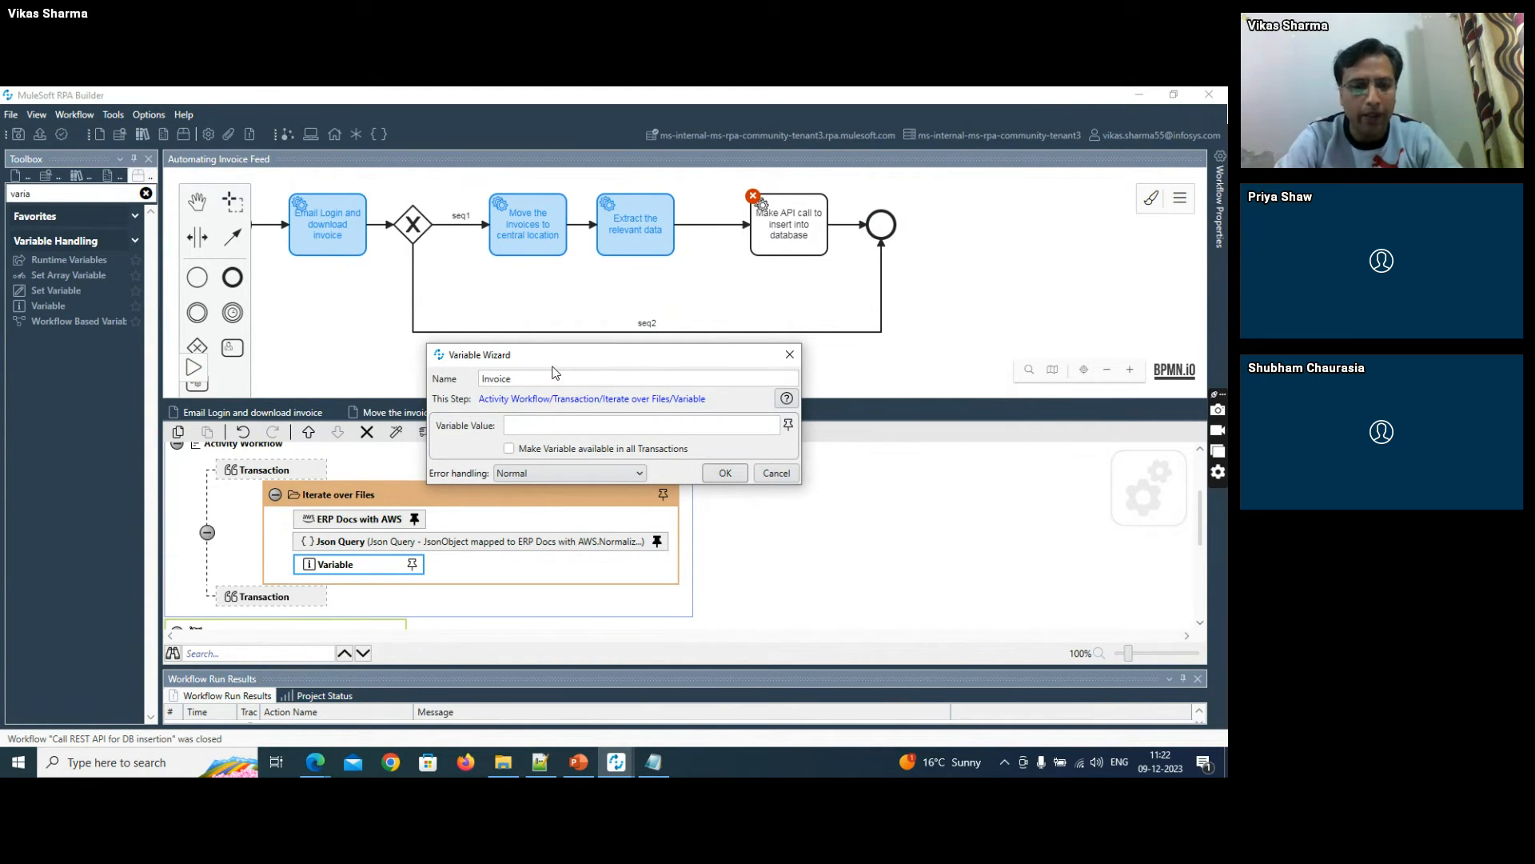
text(Id)
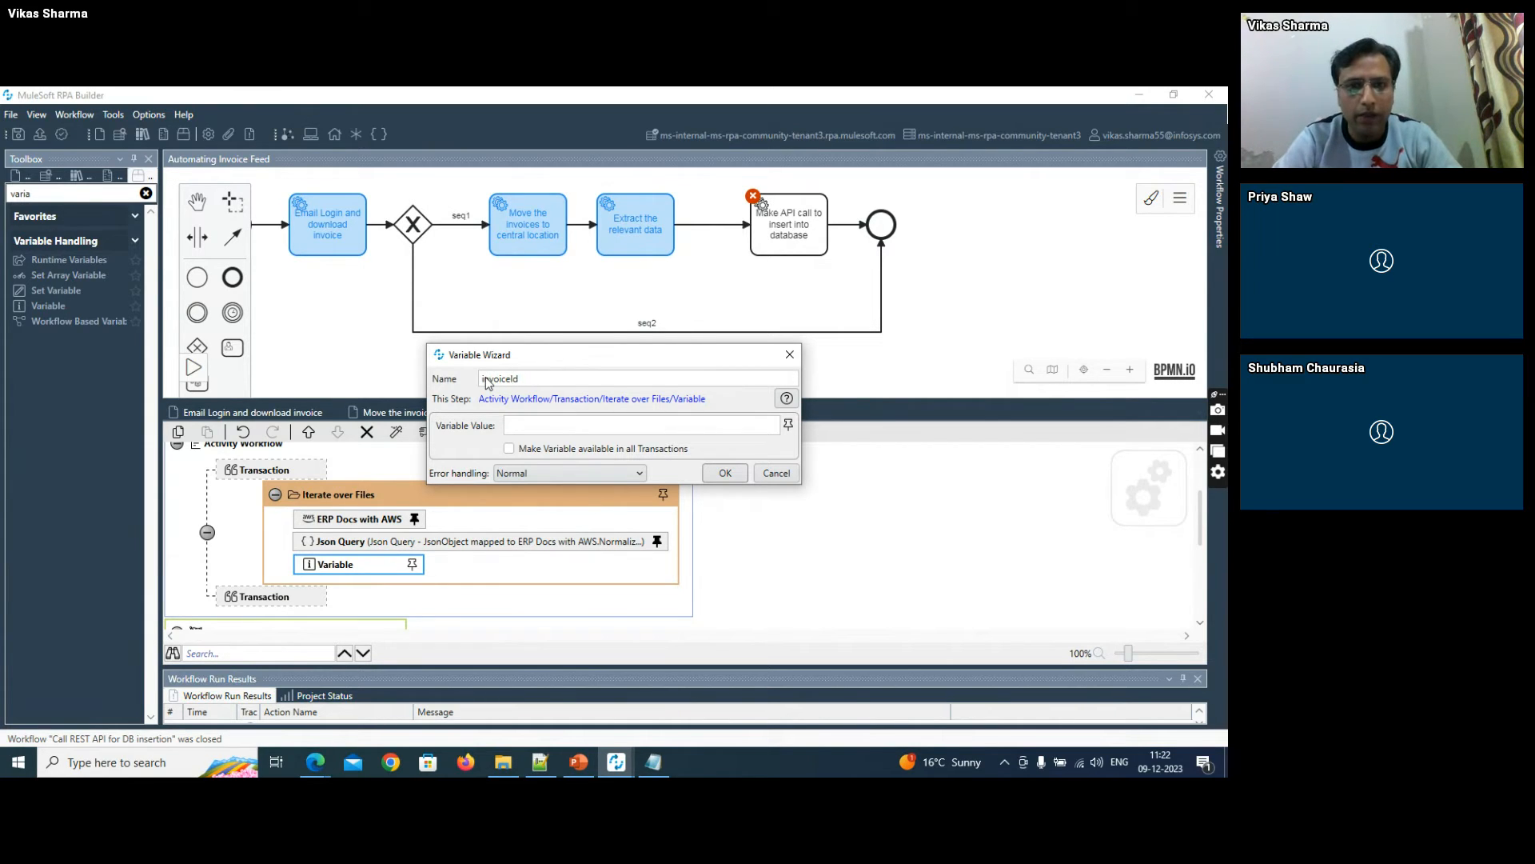
- Pin the invoiceId variable's value to Json Query.FirstItem and save the workflow
click(788, 424)
click(526, 517)
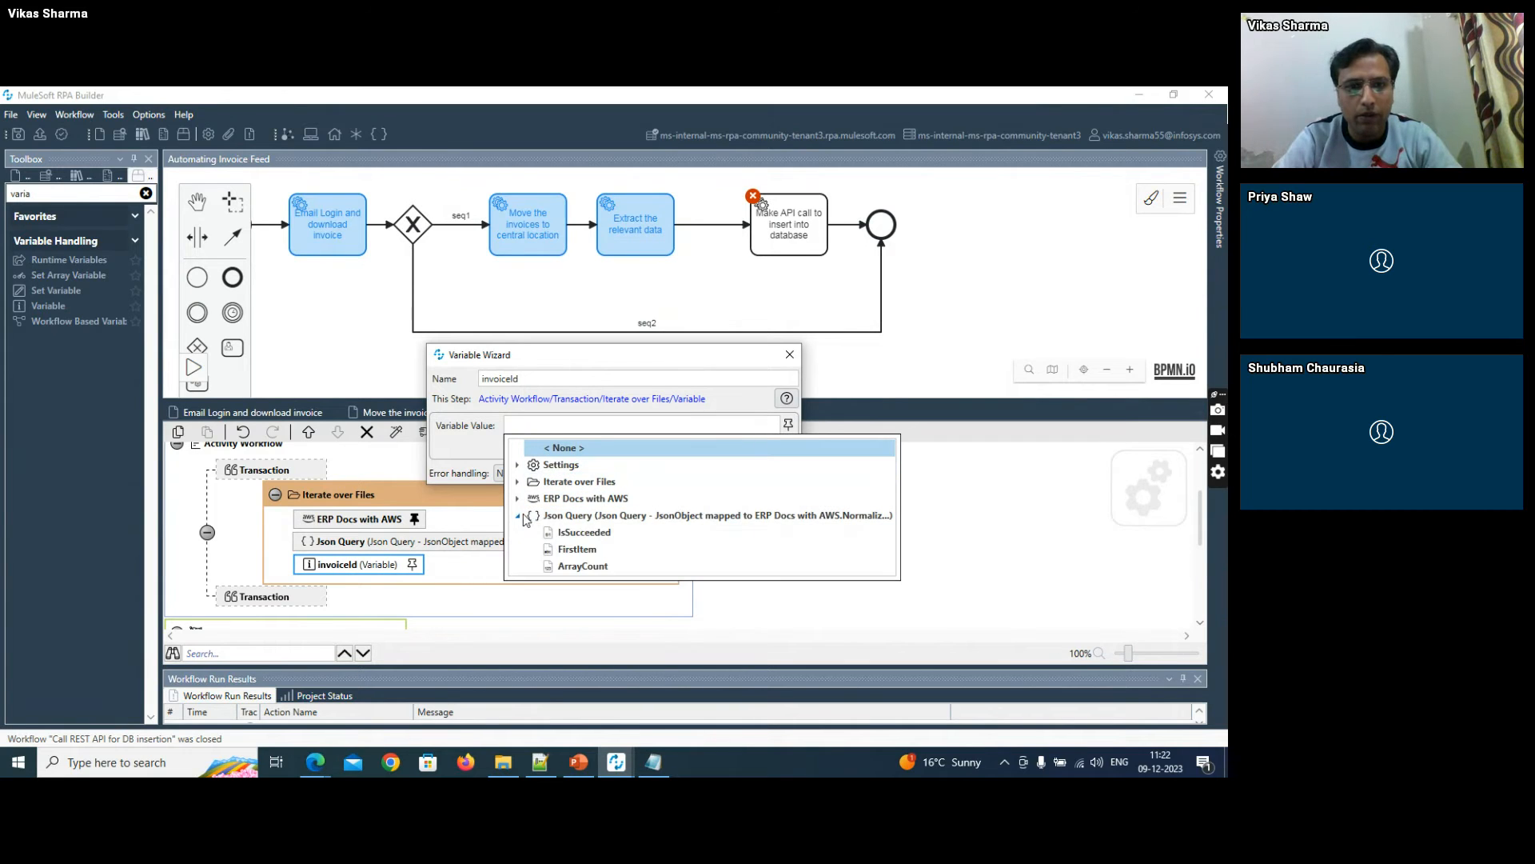
click(566, 533)
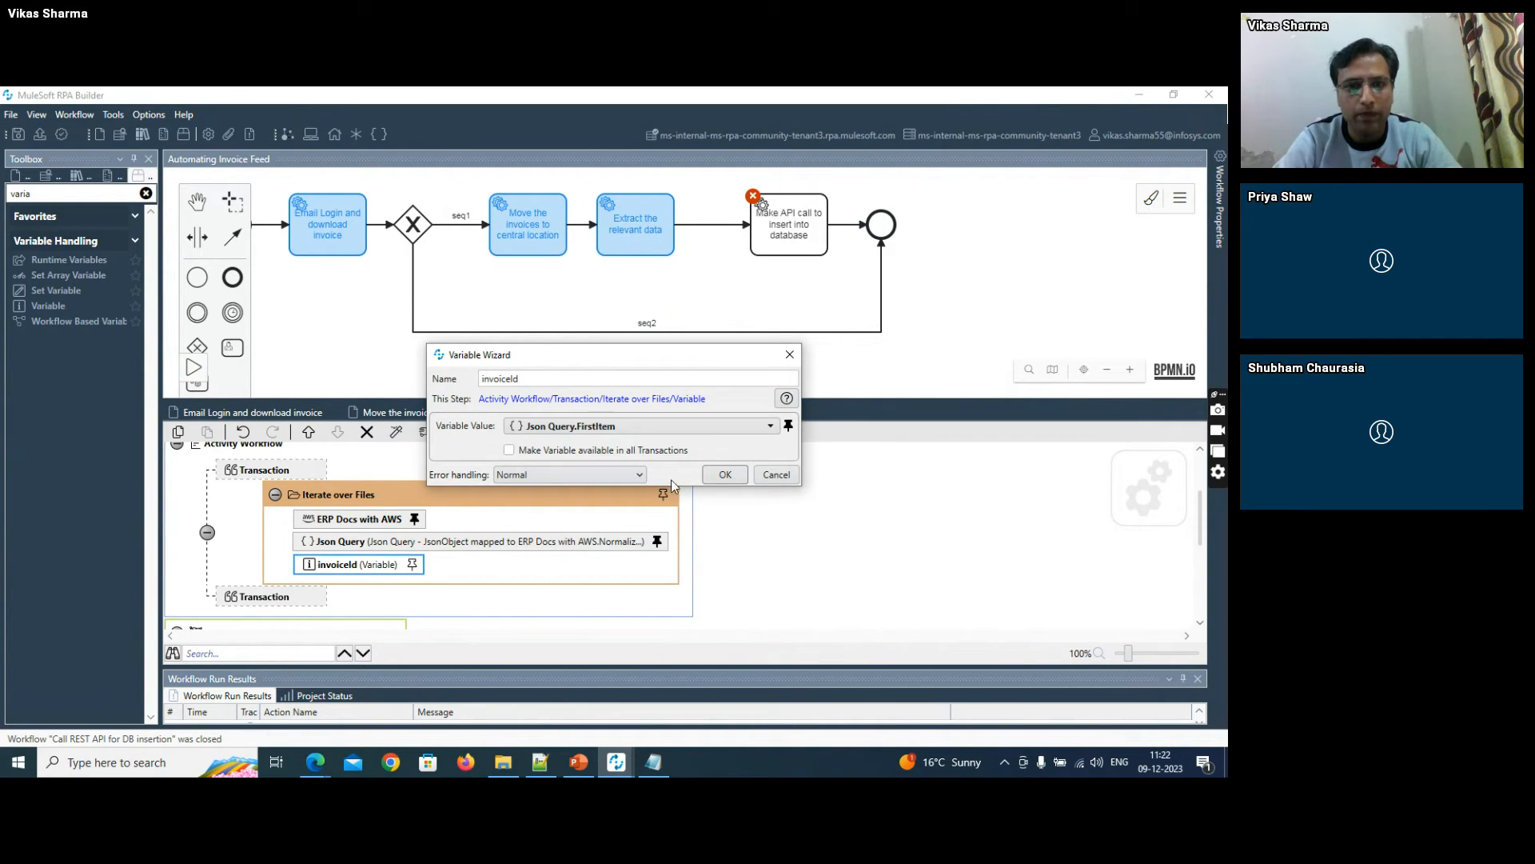
click(704, 477)
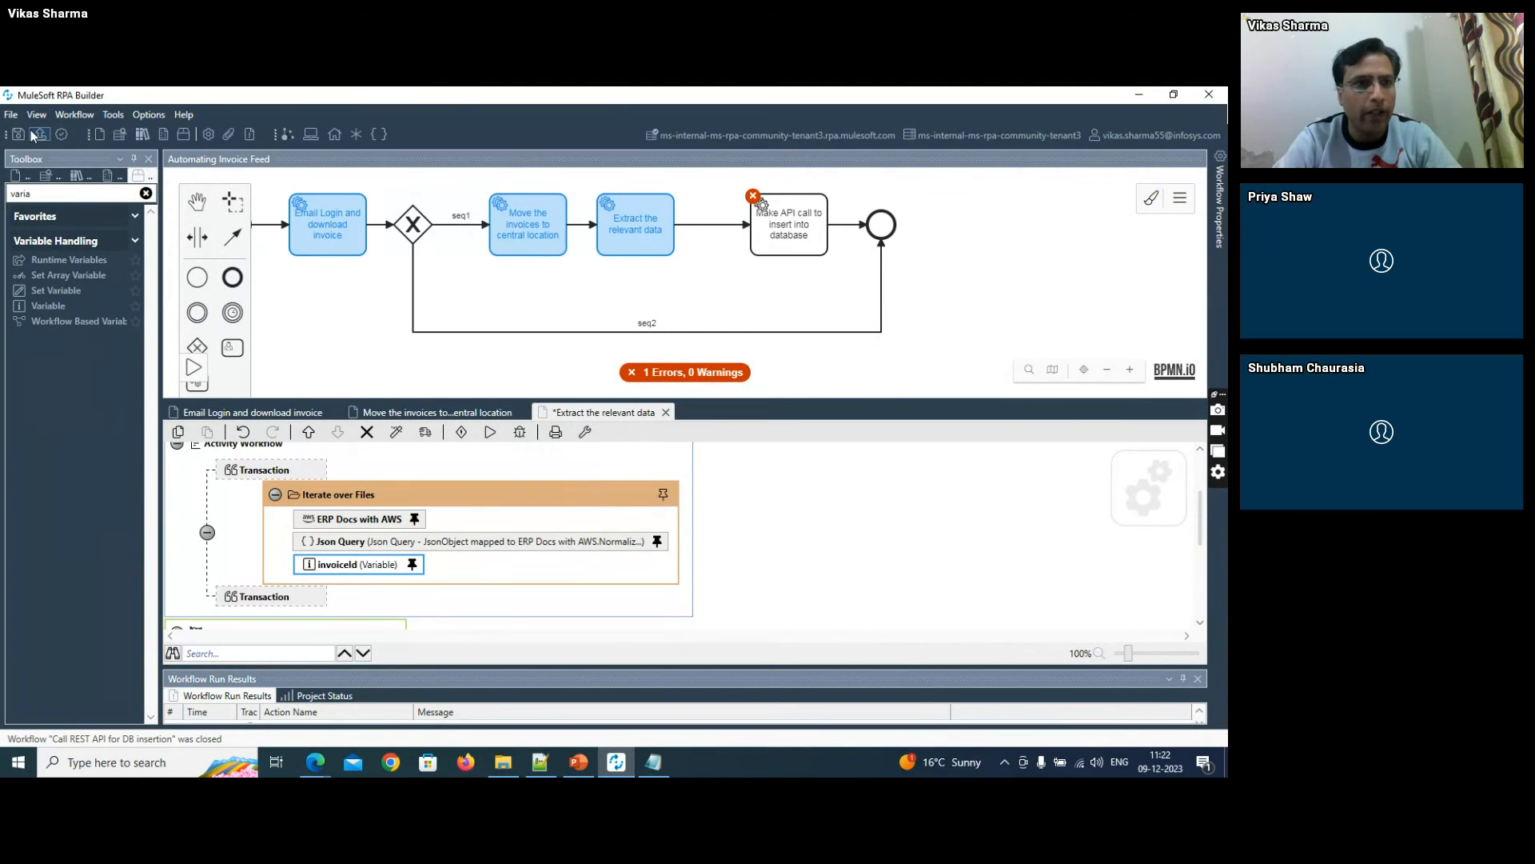
click(35, 135)
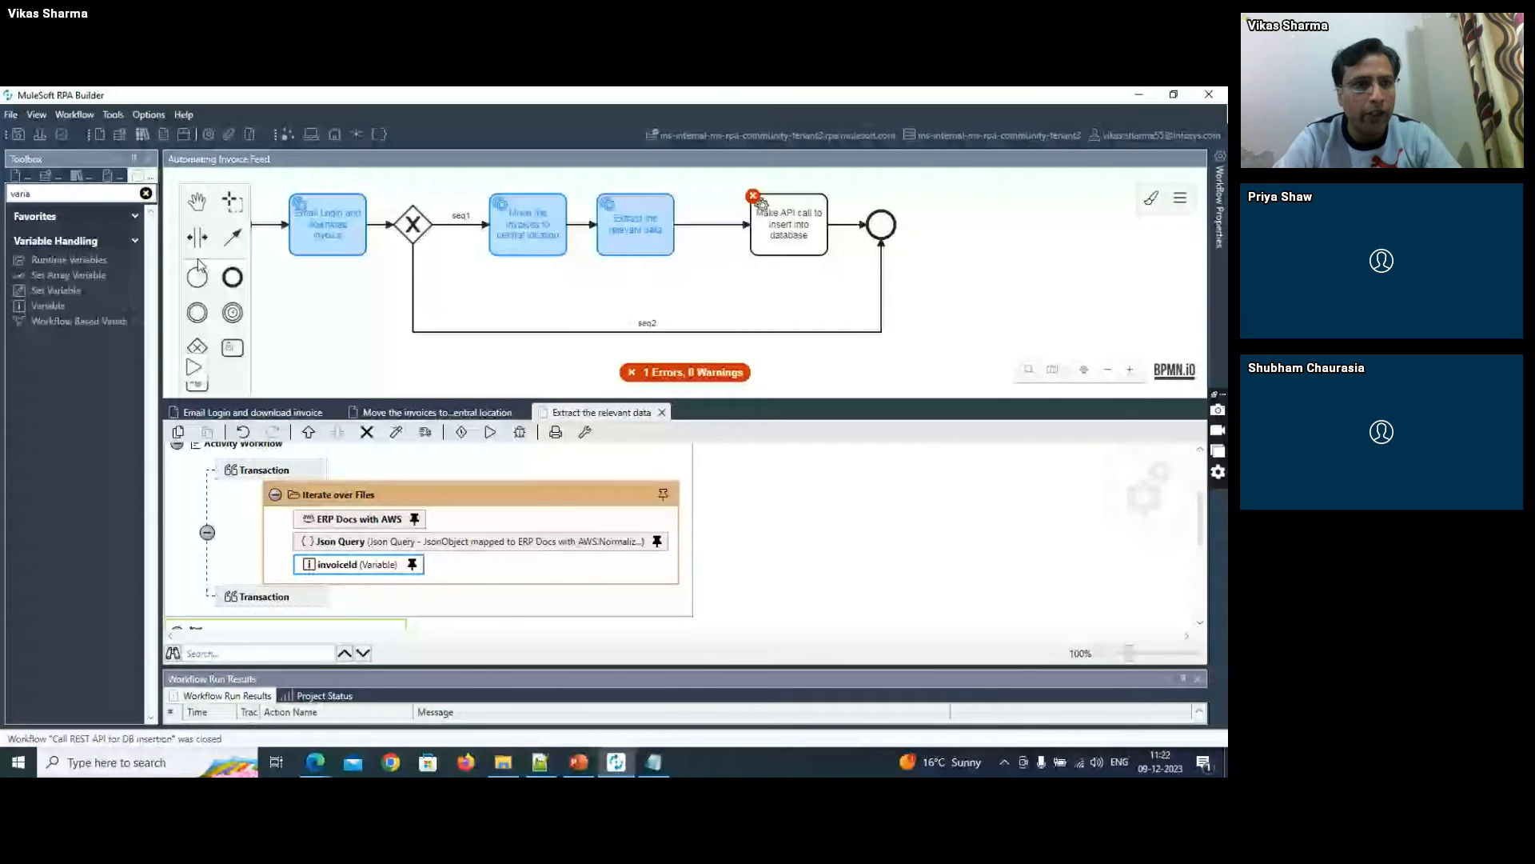
- Add a second Json Query after invoiceId inside Iterate over Files and set its Json Object to ERP Docs with AWS.Normalized Json
drag(75, 197, 4, 206)
text(jso)
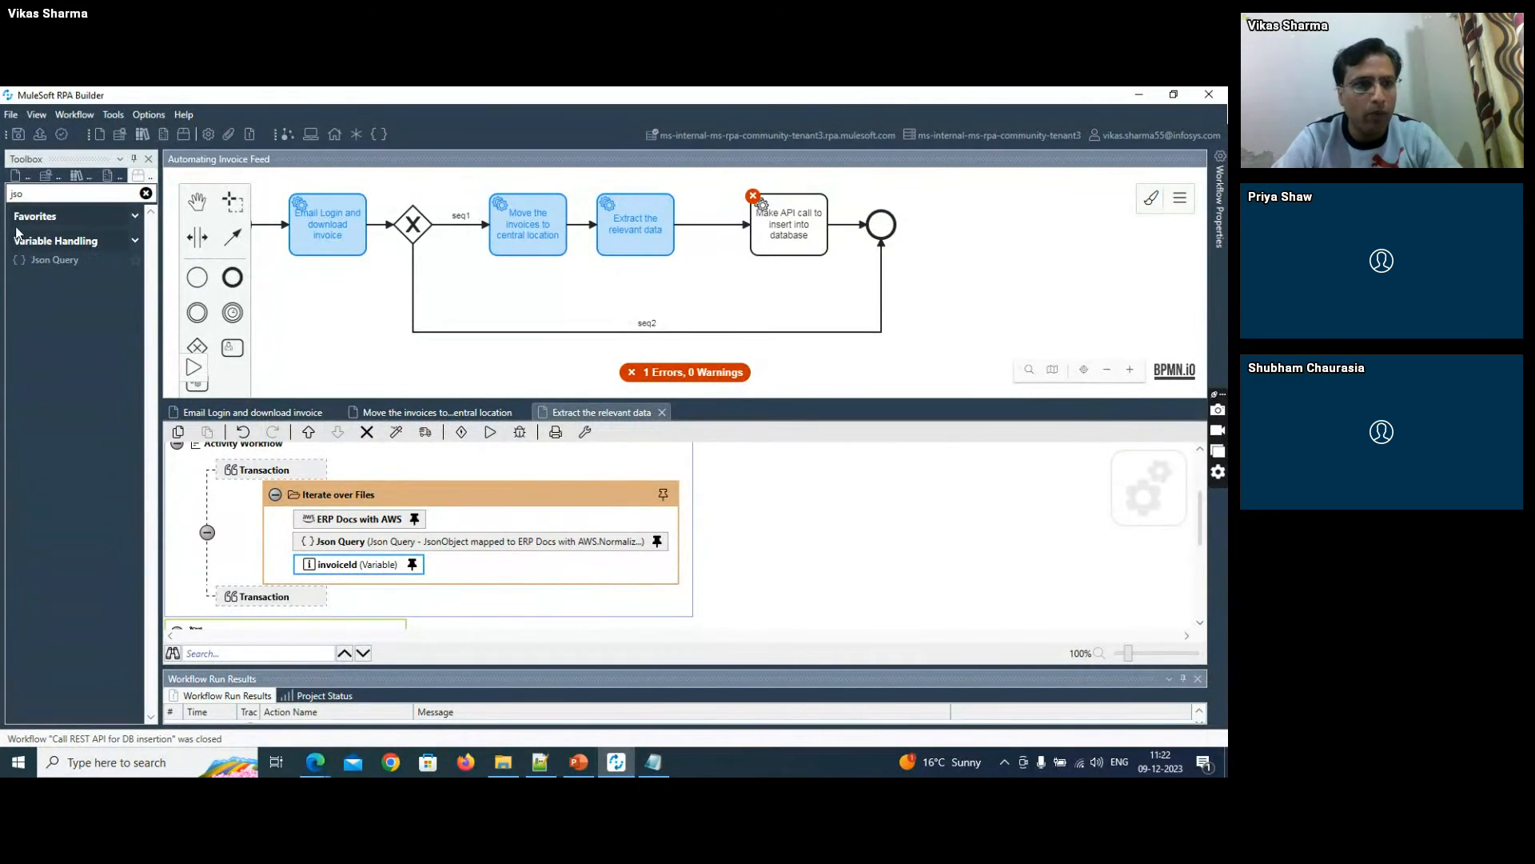
drag(40, 260, 377, 580)
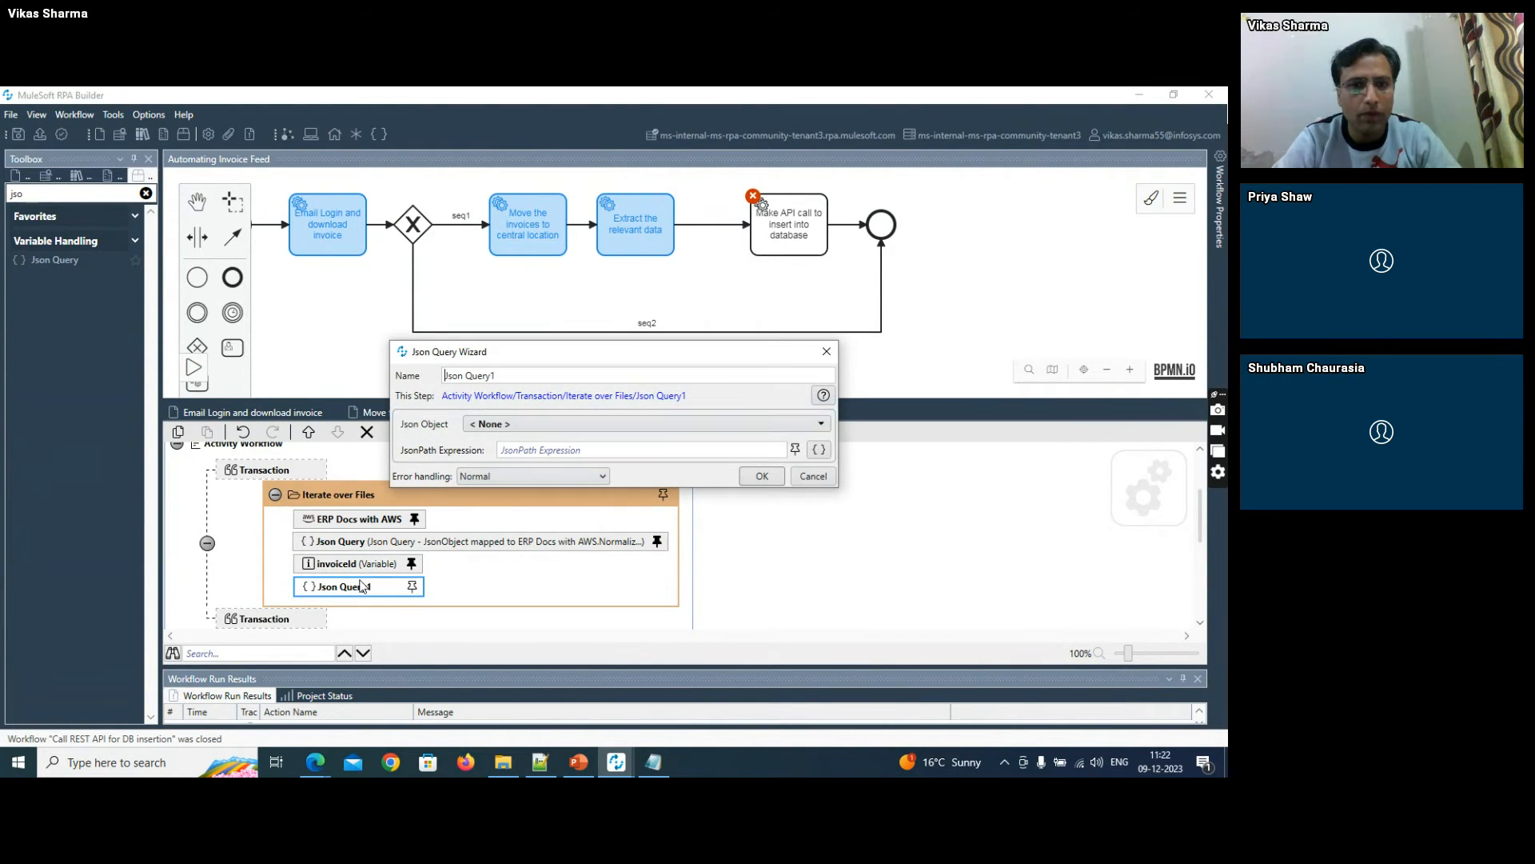
click(511, 424)
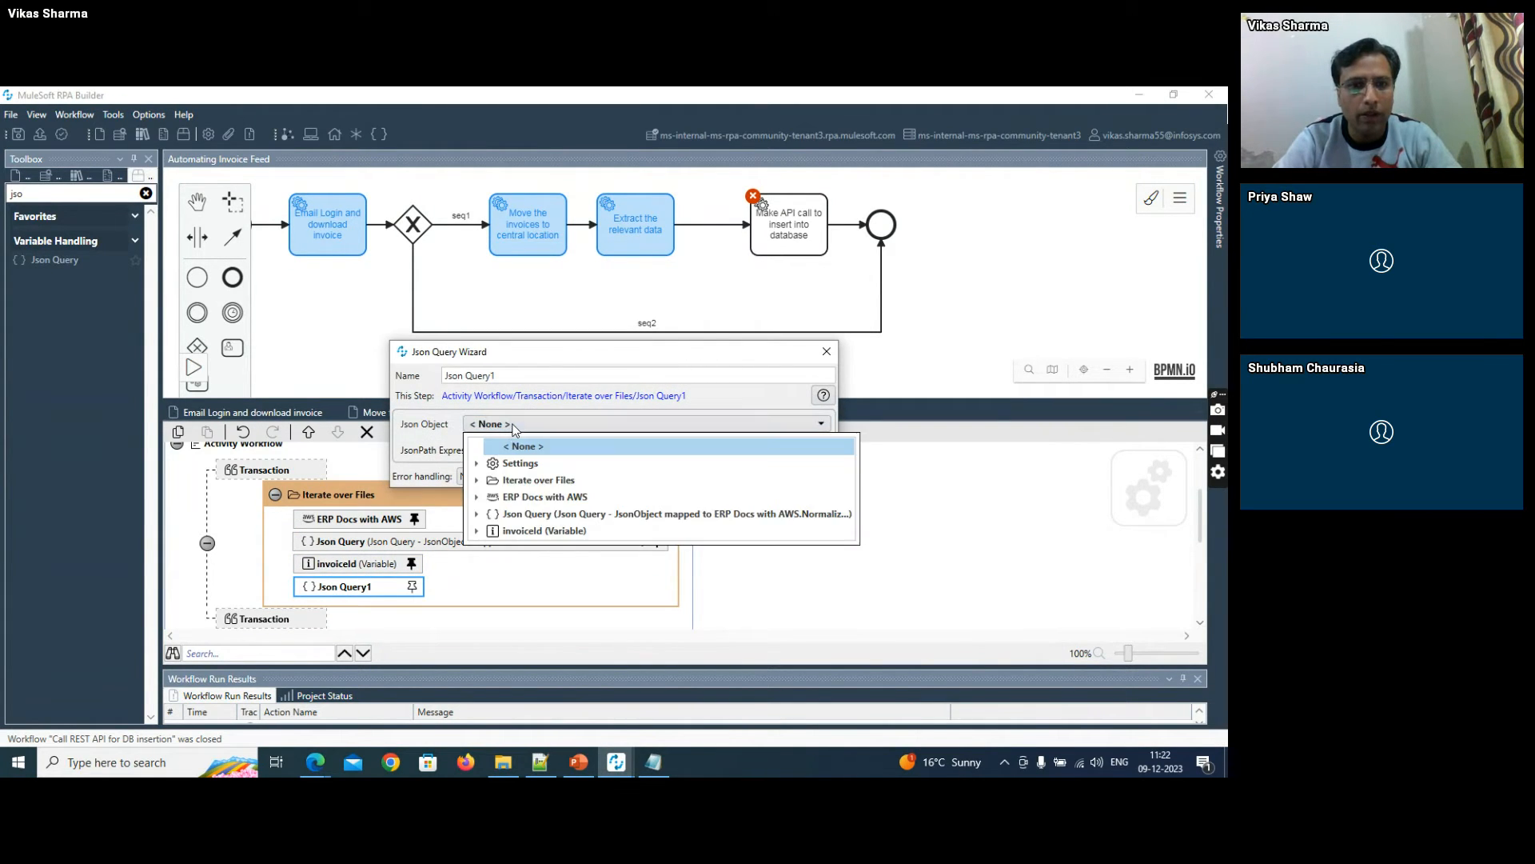
click(478, 497)
click(550, 531)
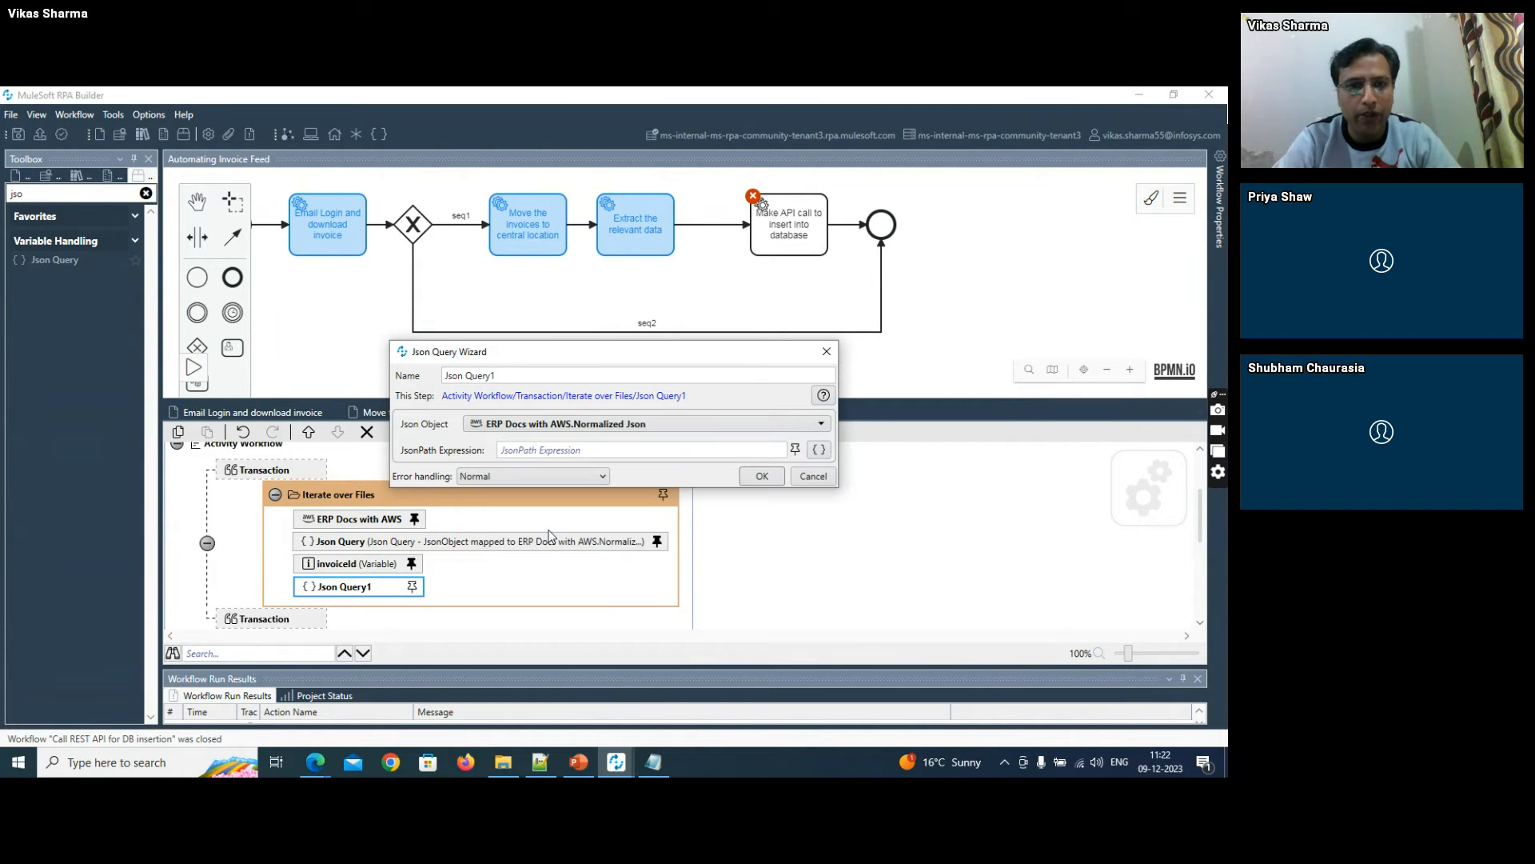
- Switch to Notepad++ and copy the expression $..SummaryFields[?(@.Type=='INVOICE_RECEIPT_DATE')].Value from the new 53 notes
key(alt+Tab)
key(alt+Tab)
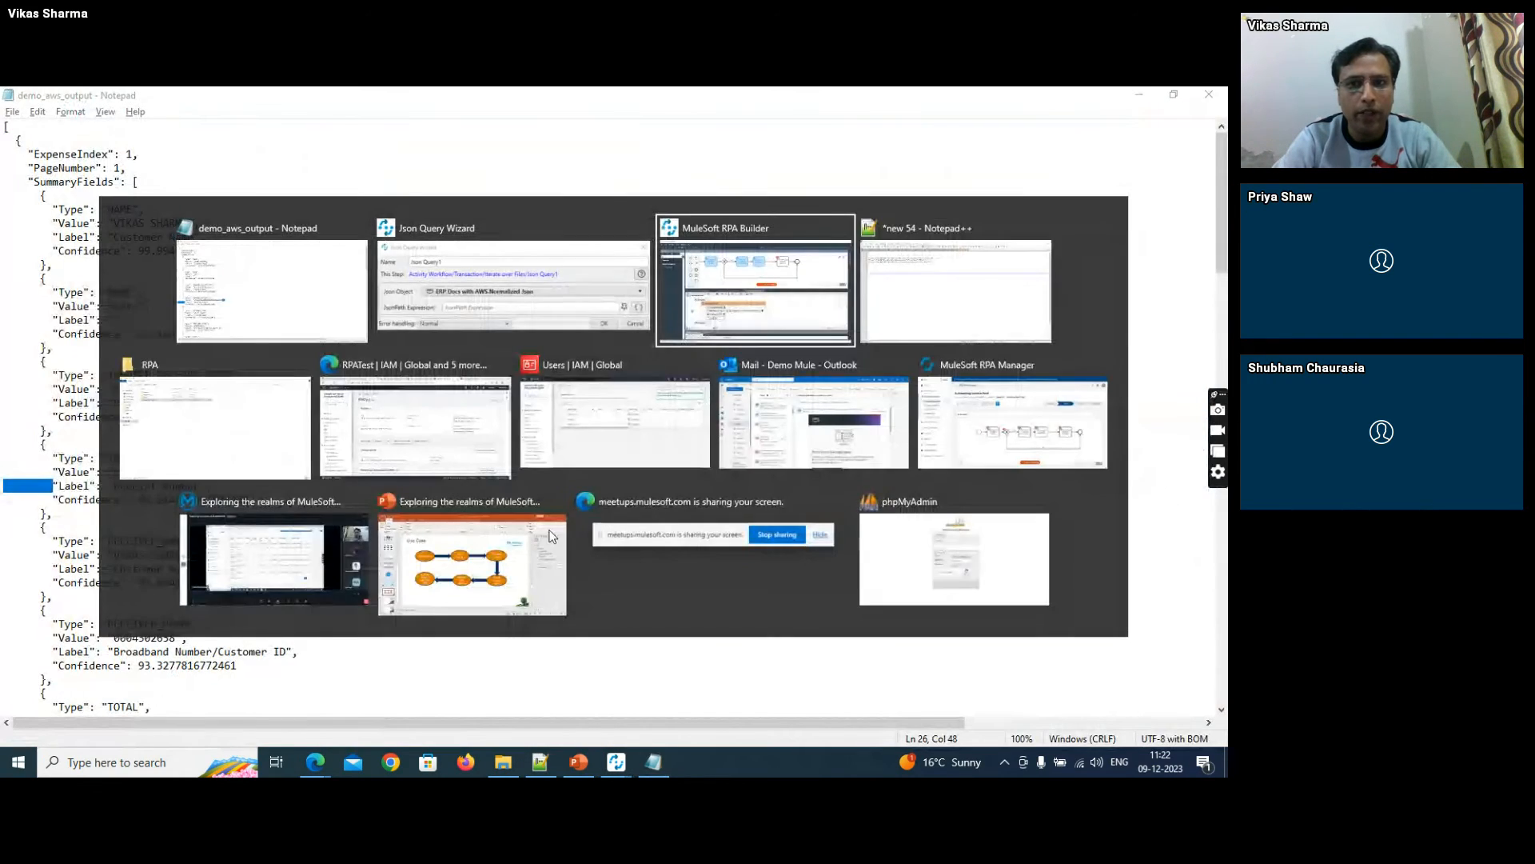
key(alt+Tab)
click(605, 149)
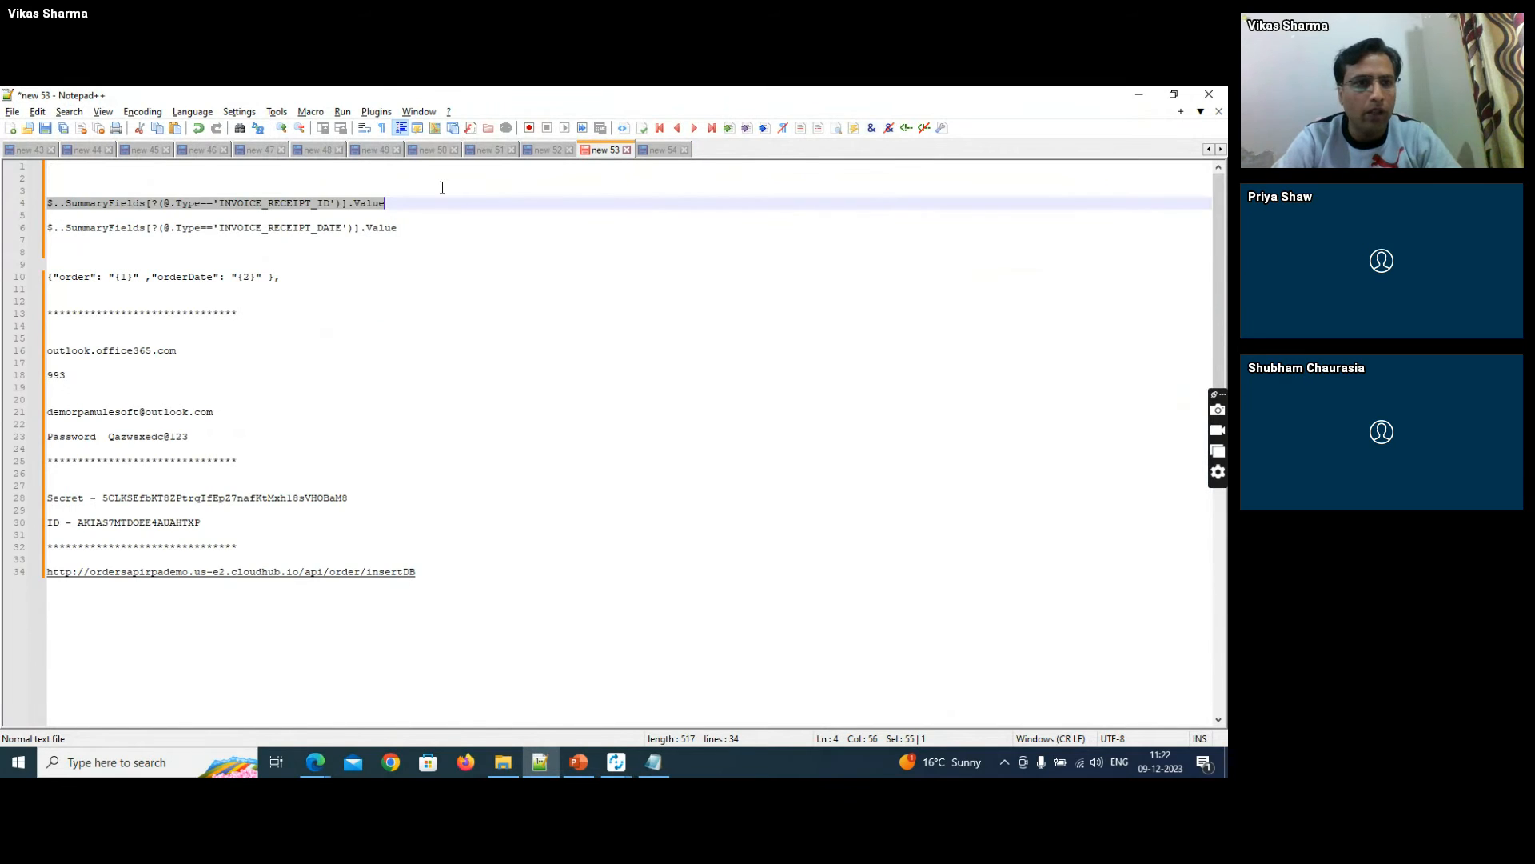
click(314, 224)
key(Home)
key(shift+End)
key(ctrl+c)
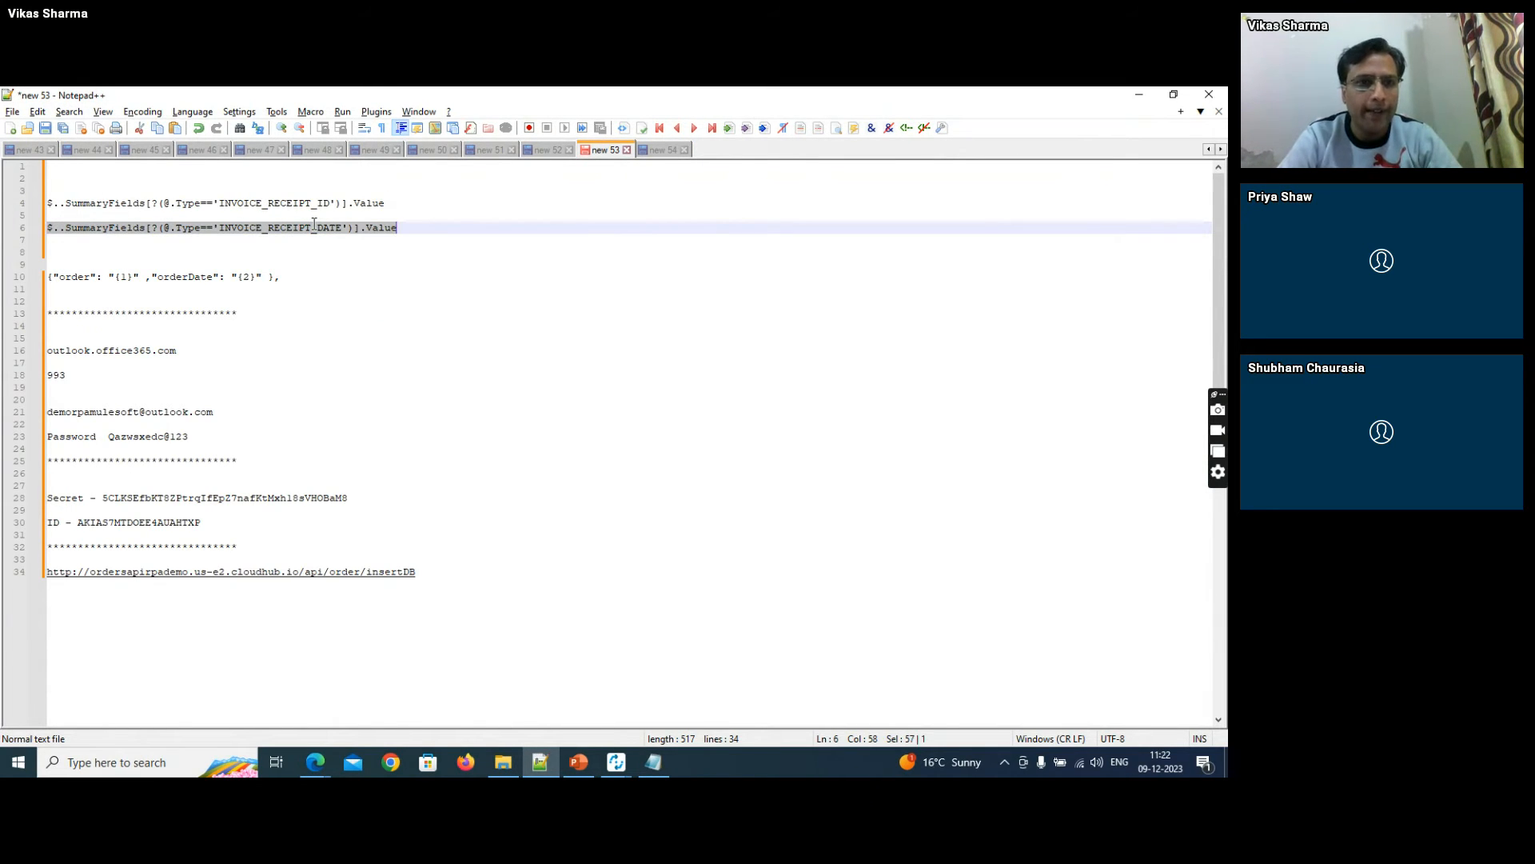
- Check the INVOICE_RECEIPT_DATE entry in demo_aws_output, then set the copied JsonPath Expression in RPA Builder's Json Query1 and accept it
key(alt+Tab)
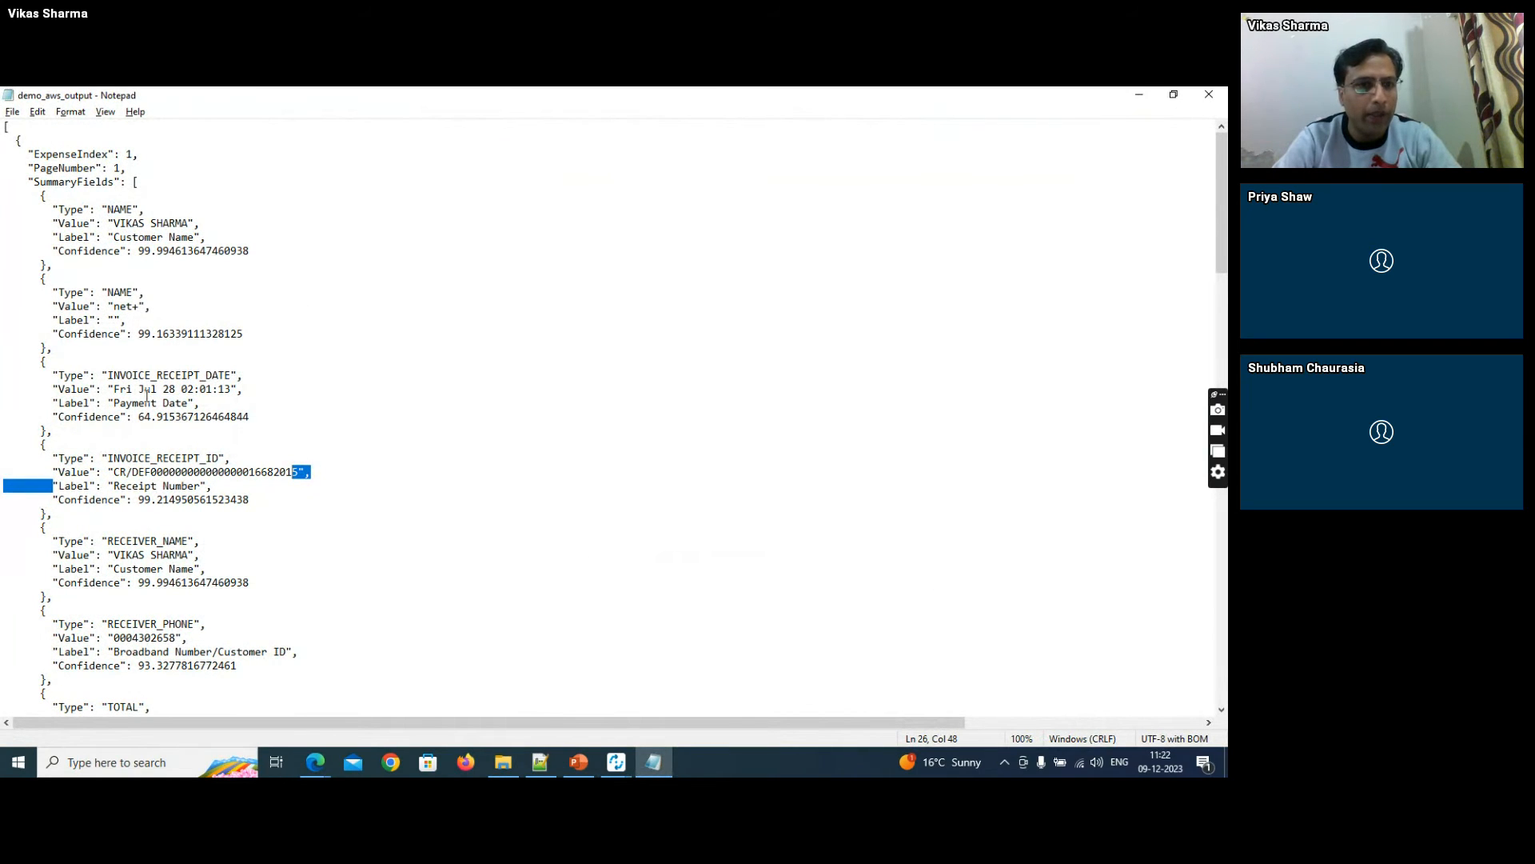
click(146, 390)
drag(59, 378, 231, 370)
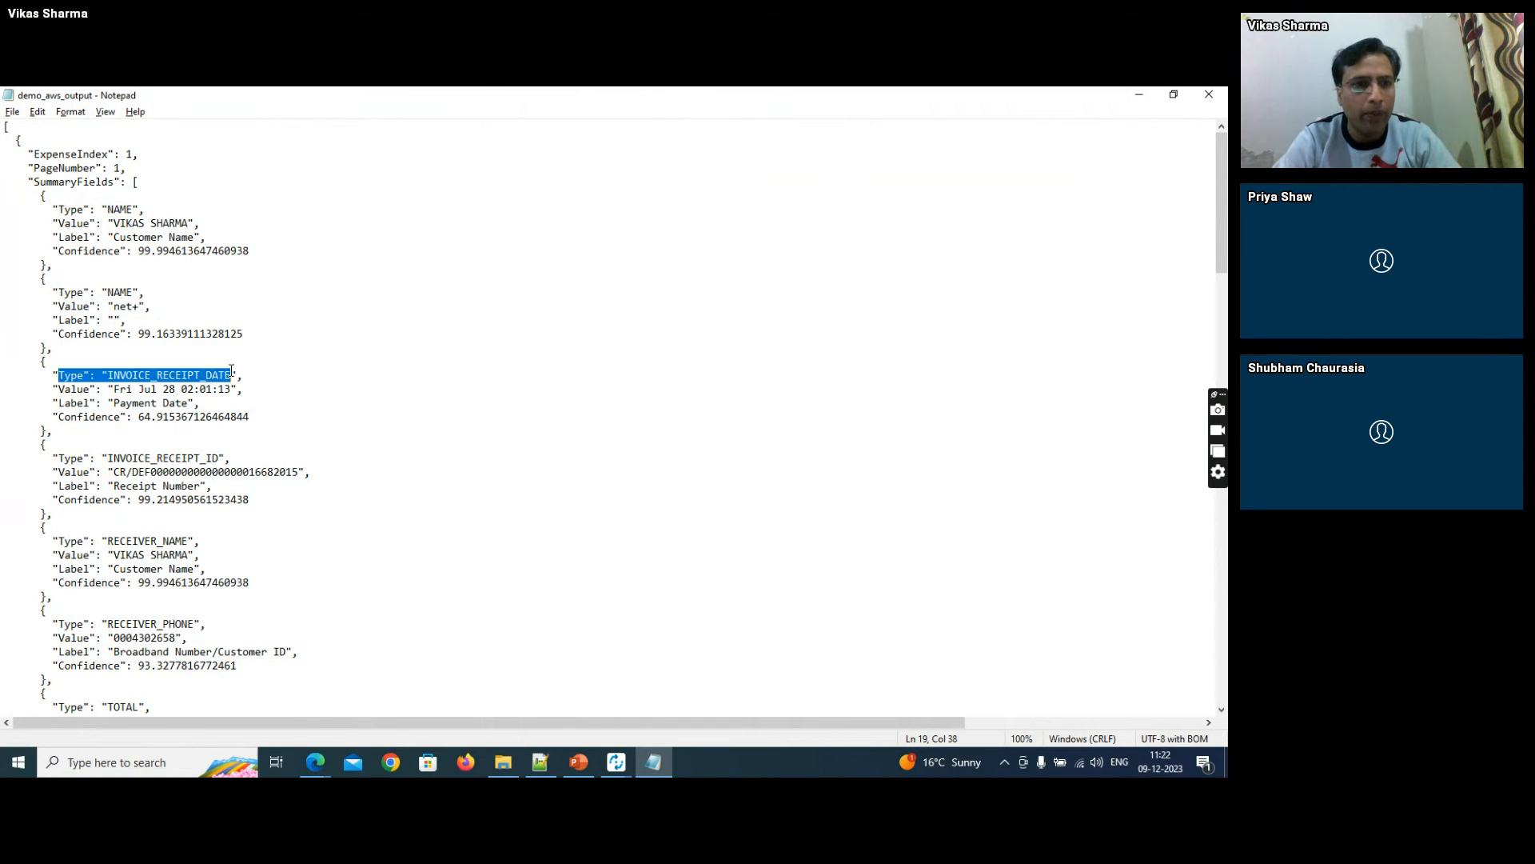
drag(50, 390, 245, 391)
key(alt+Tab)
key(alt+Tab)
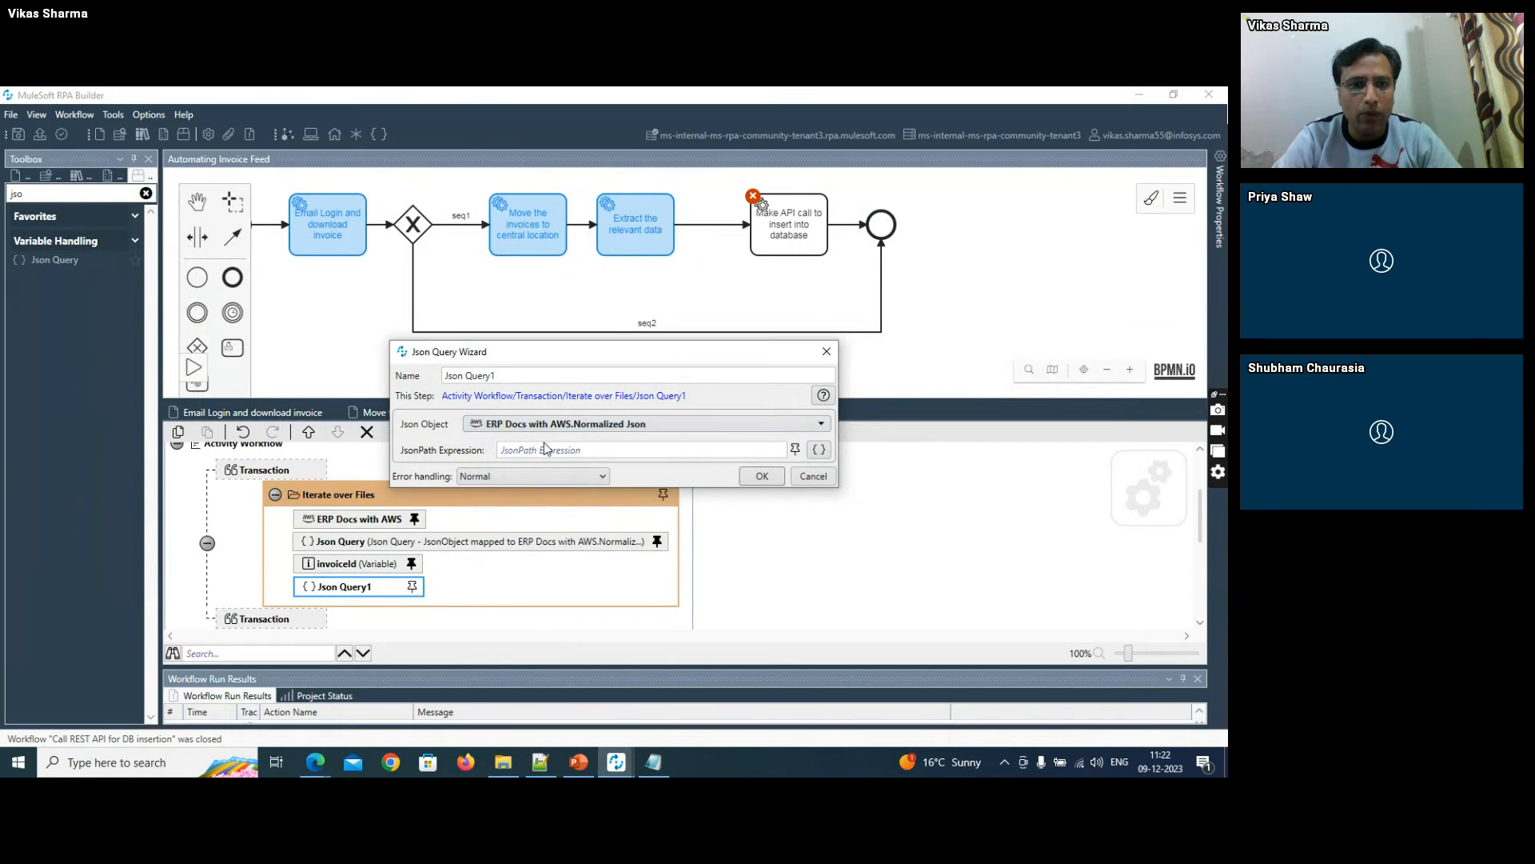
key(ctrl+v)
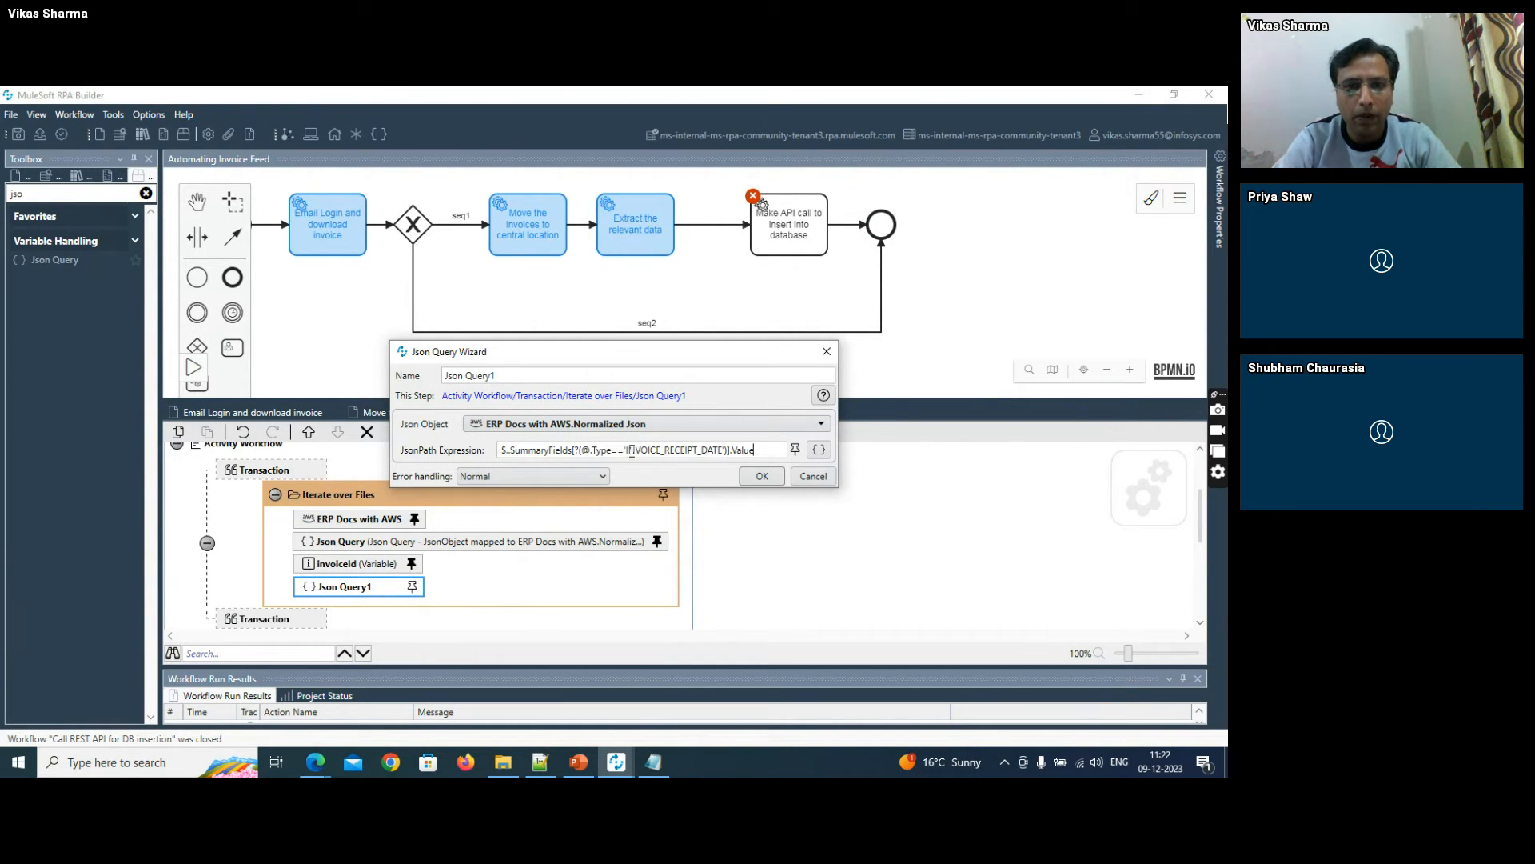
click(762, 476)
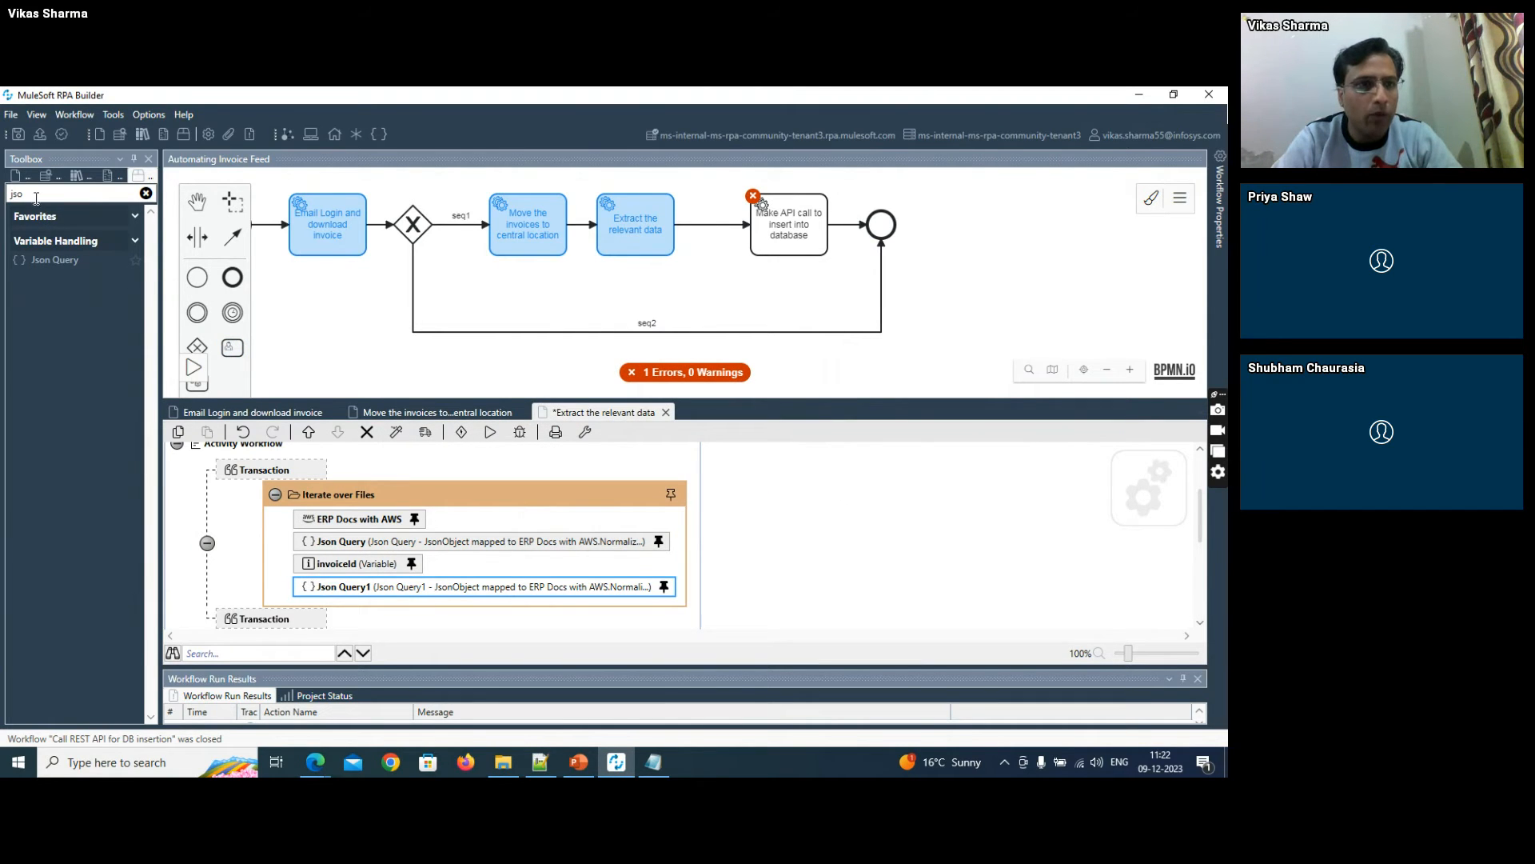
- Add a Variable action after Json Query1 inside Iterate over Files and name it invoiceDate
drag(34, 196, 2, 192)
text(varia)
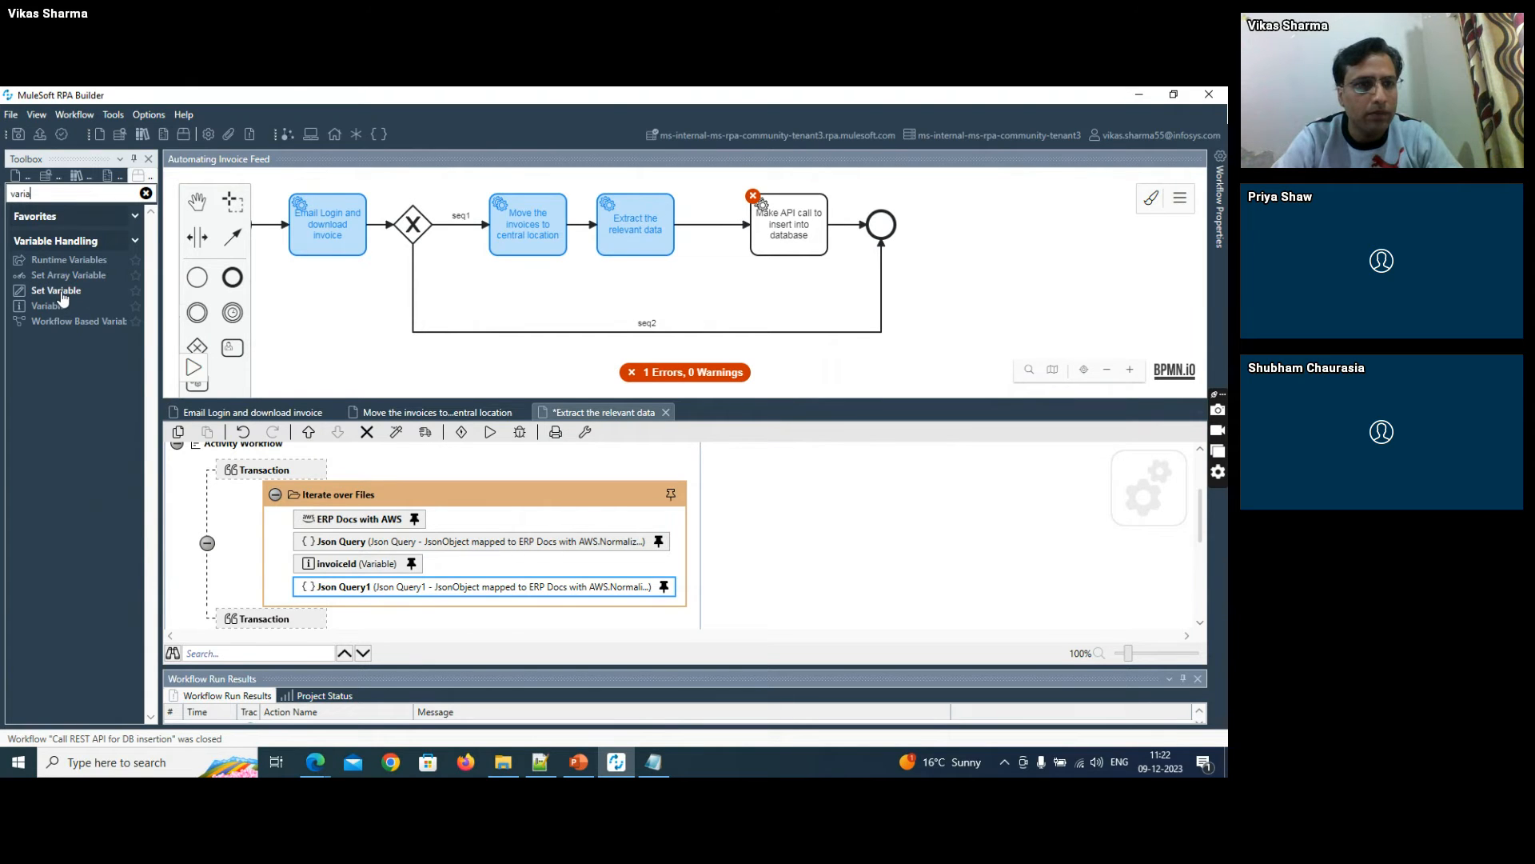
drag(61, 294, 378, 602)
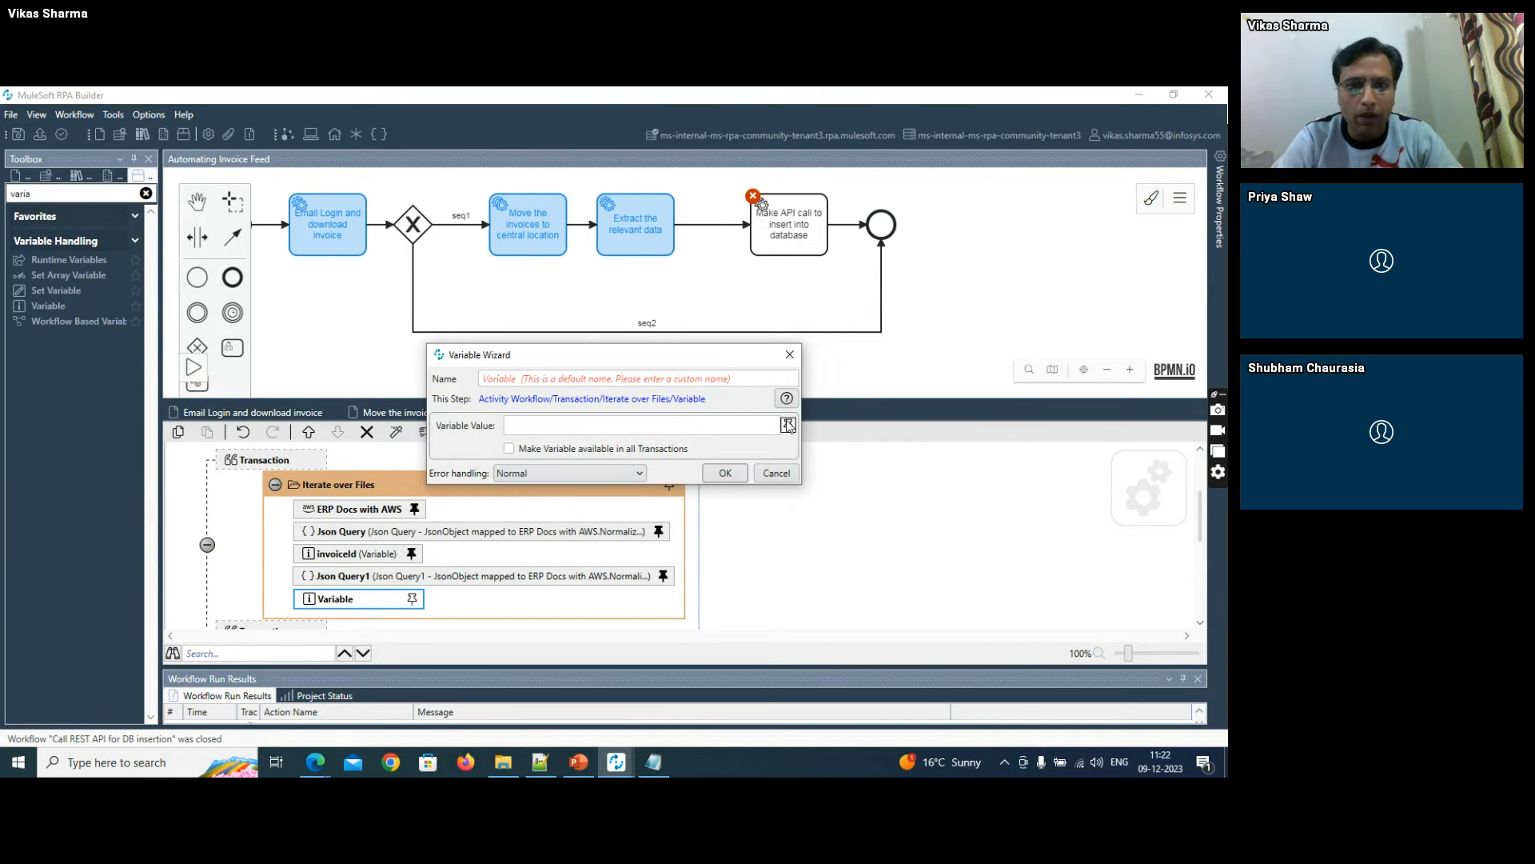
click(787, 426)
click(516, 374)
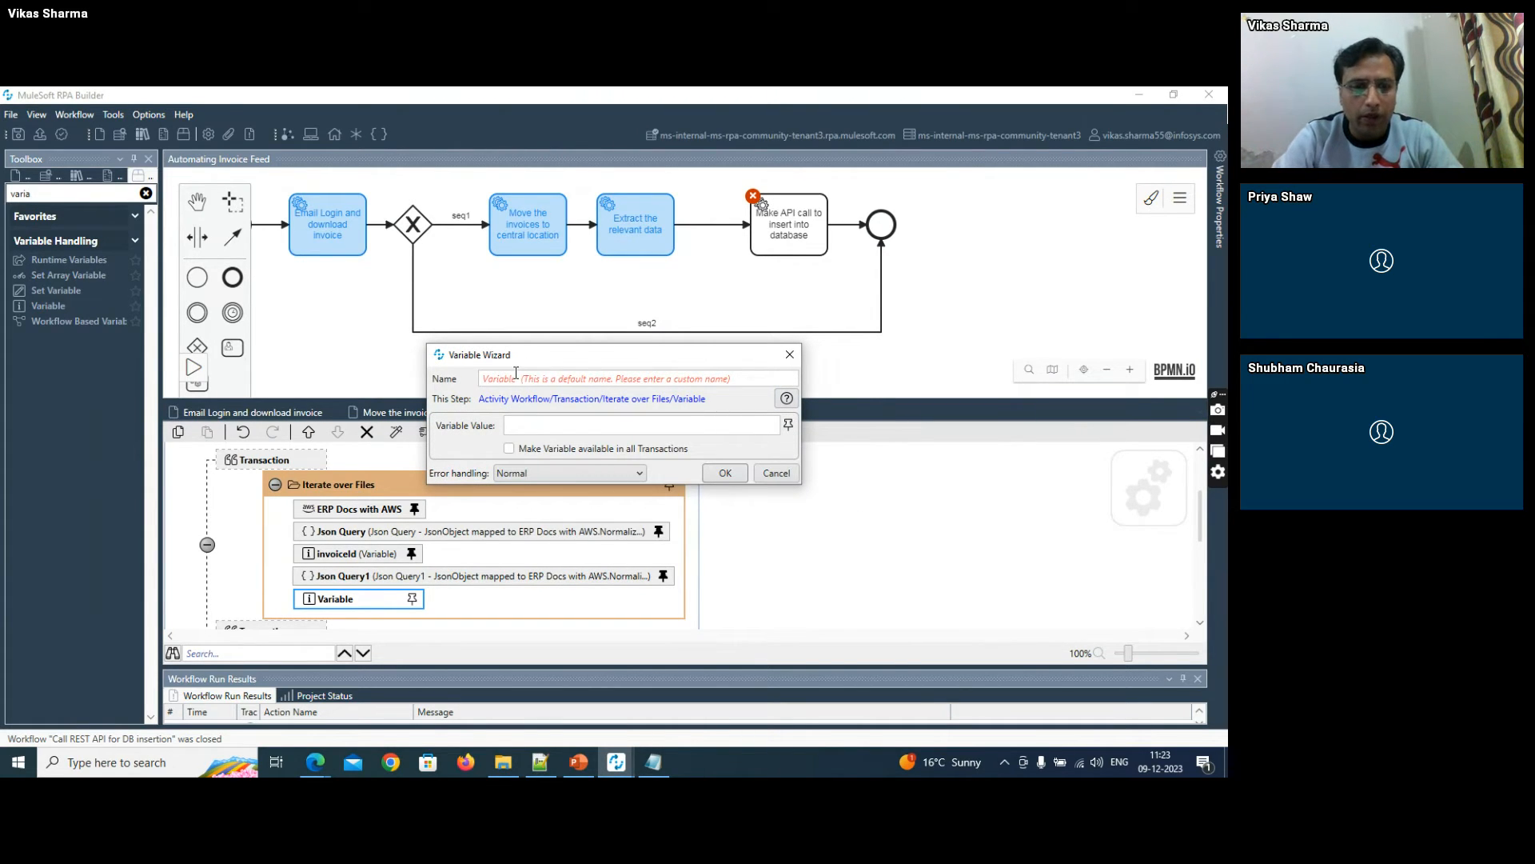
text(invoiceDate)
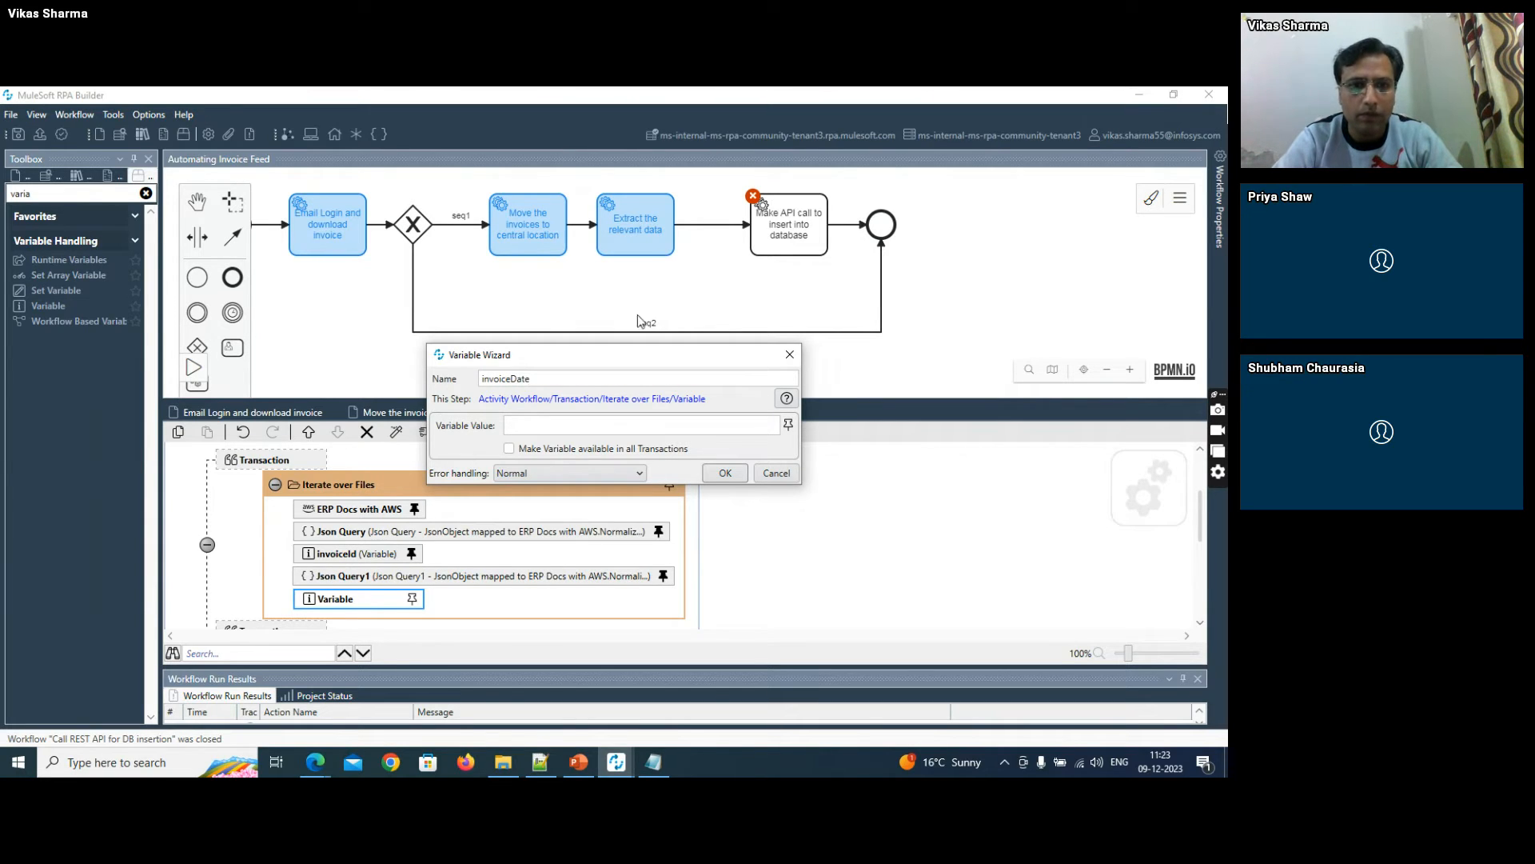
- Pin the invoiceDate variable's value to Json Query1.FirstItem and save the workflow
click(788, 424)
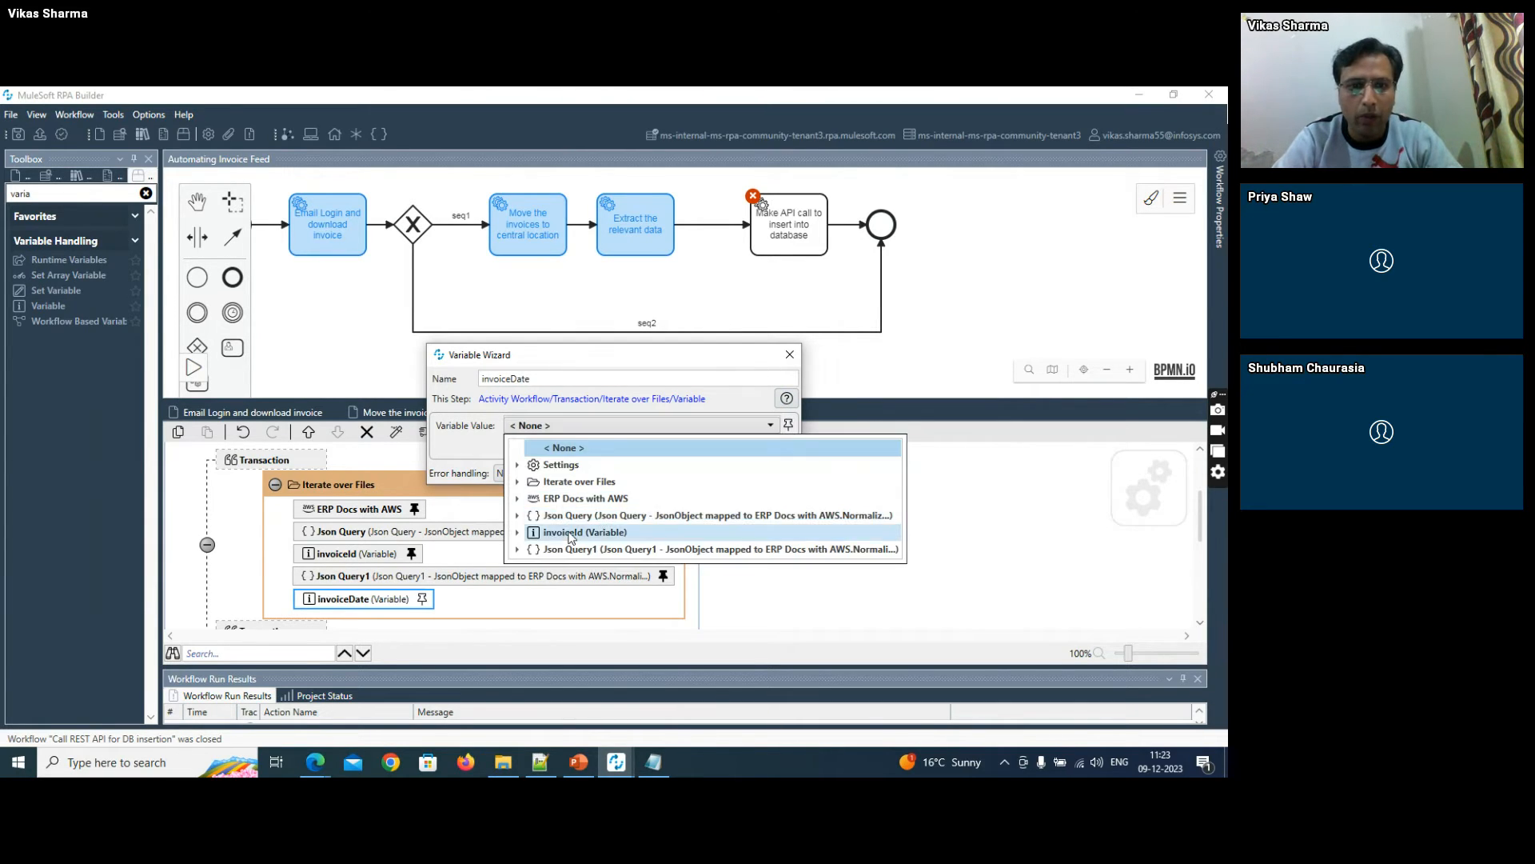
click(518, 549)
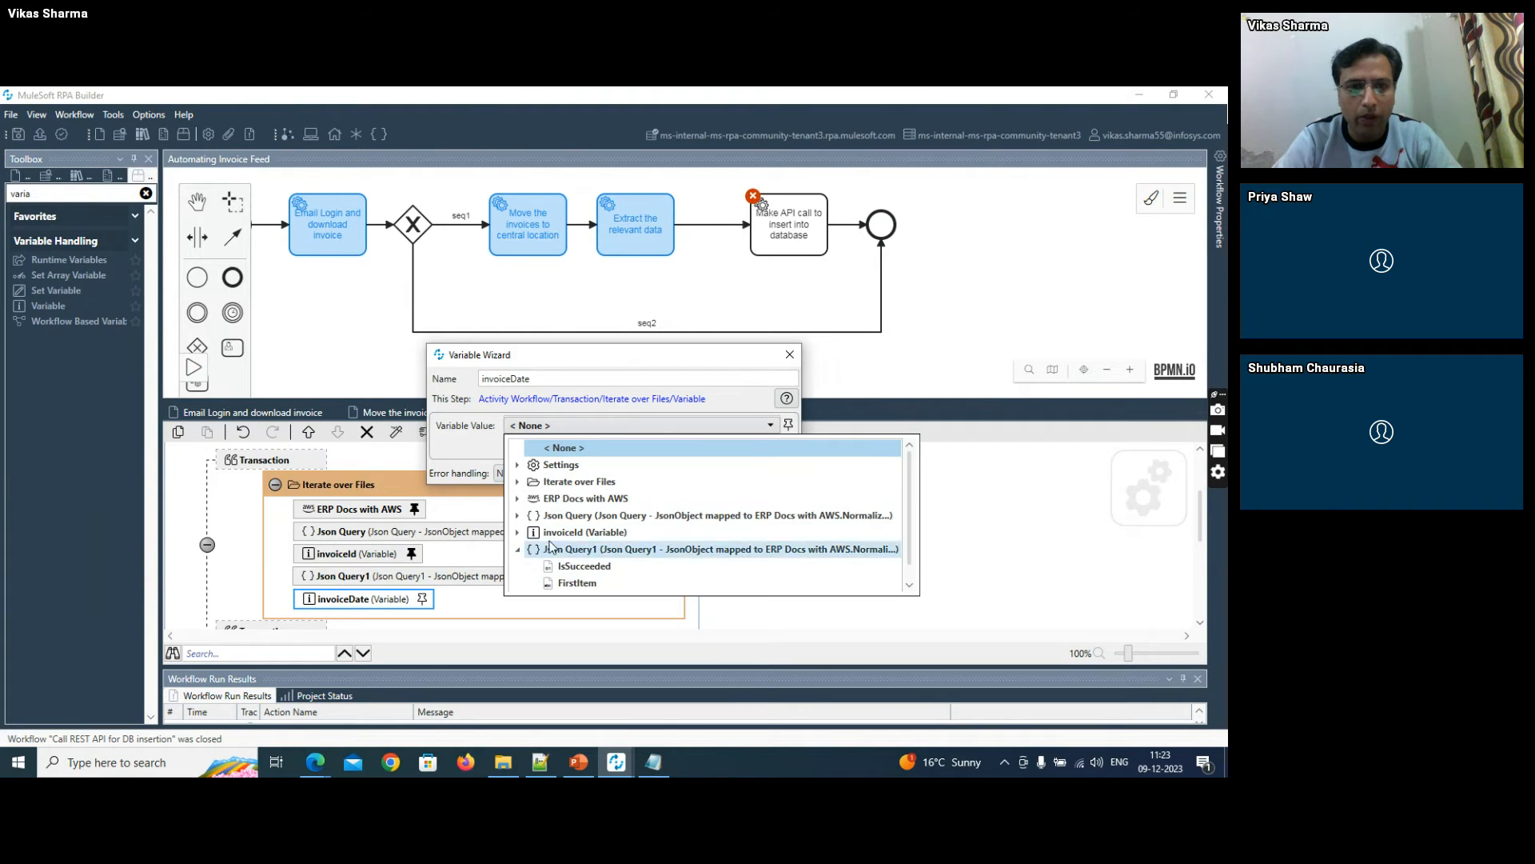
click(591, 583)
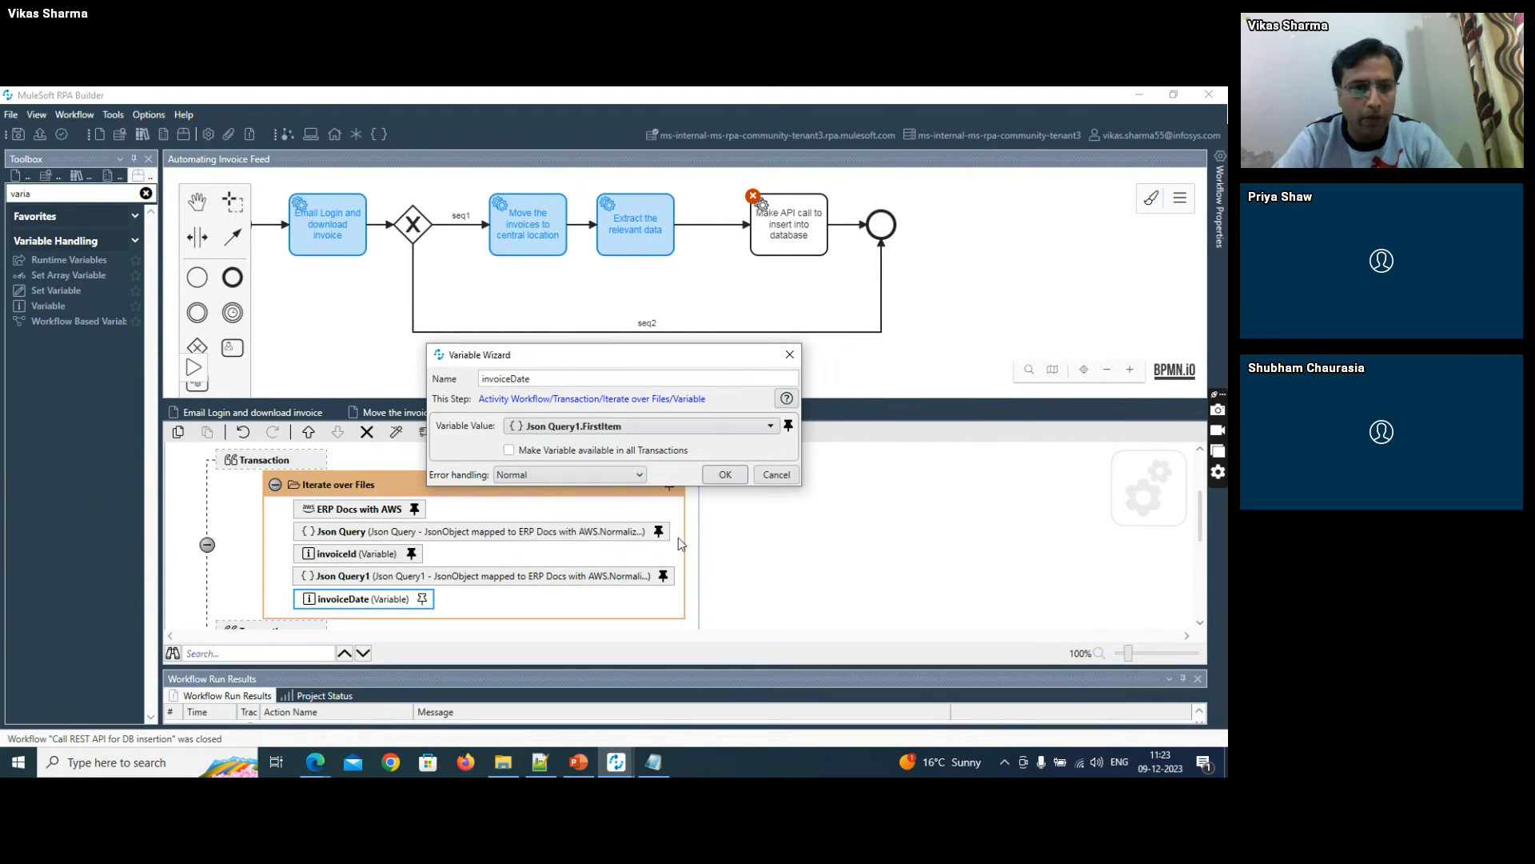
click(724, 475)
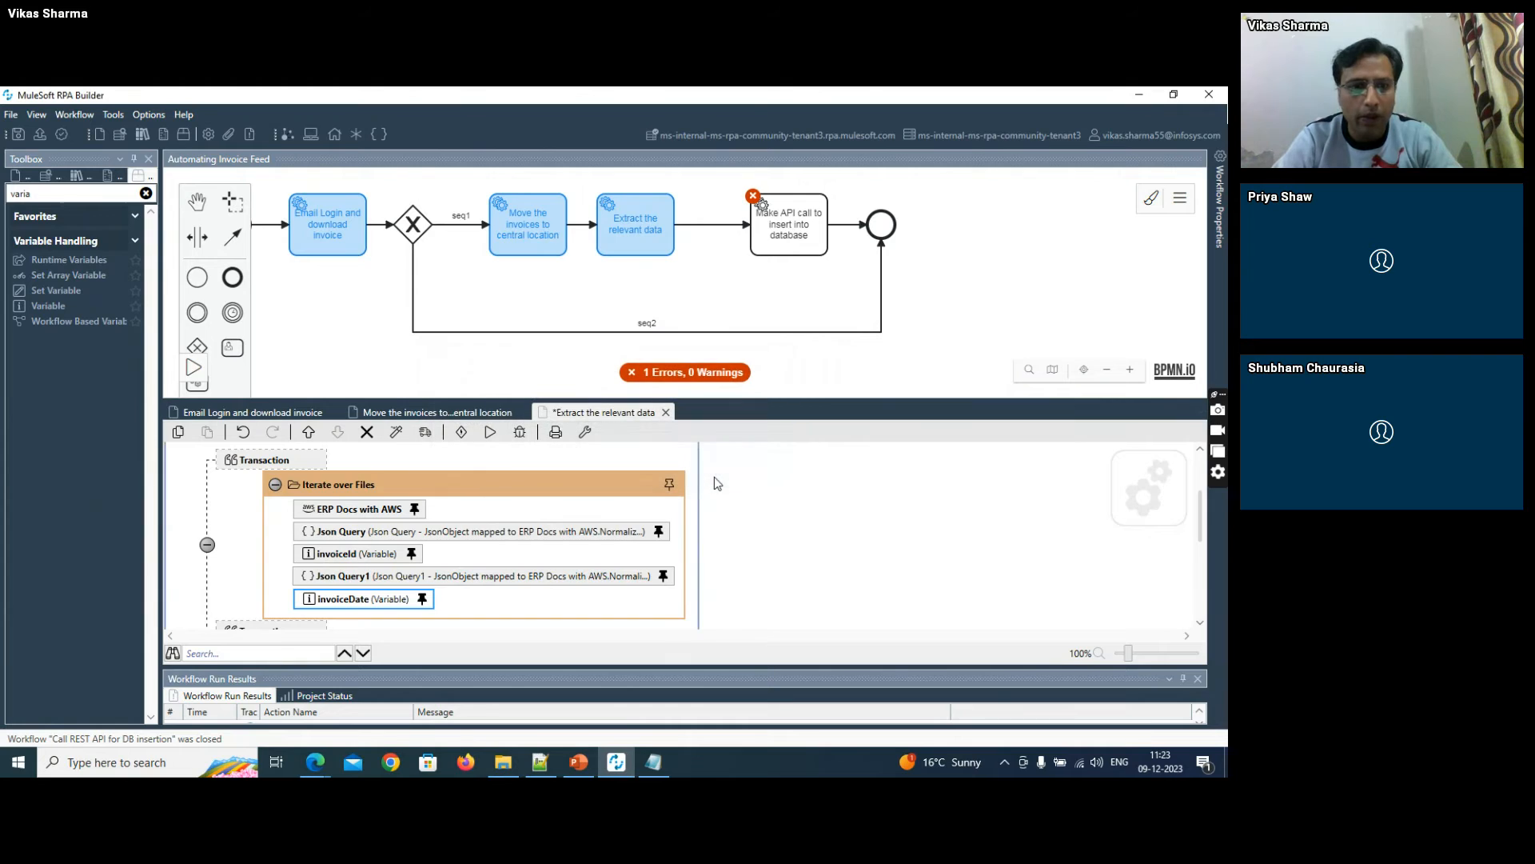
click(20, 137)
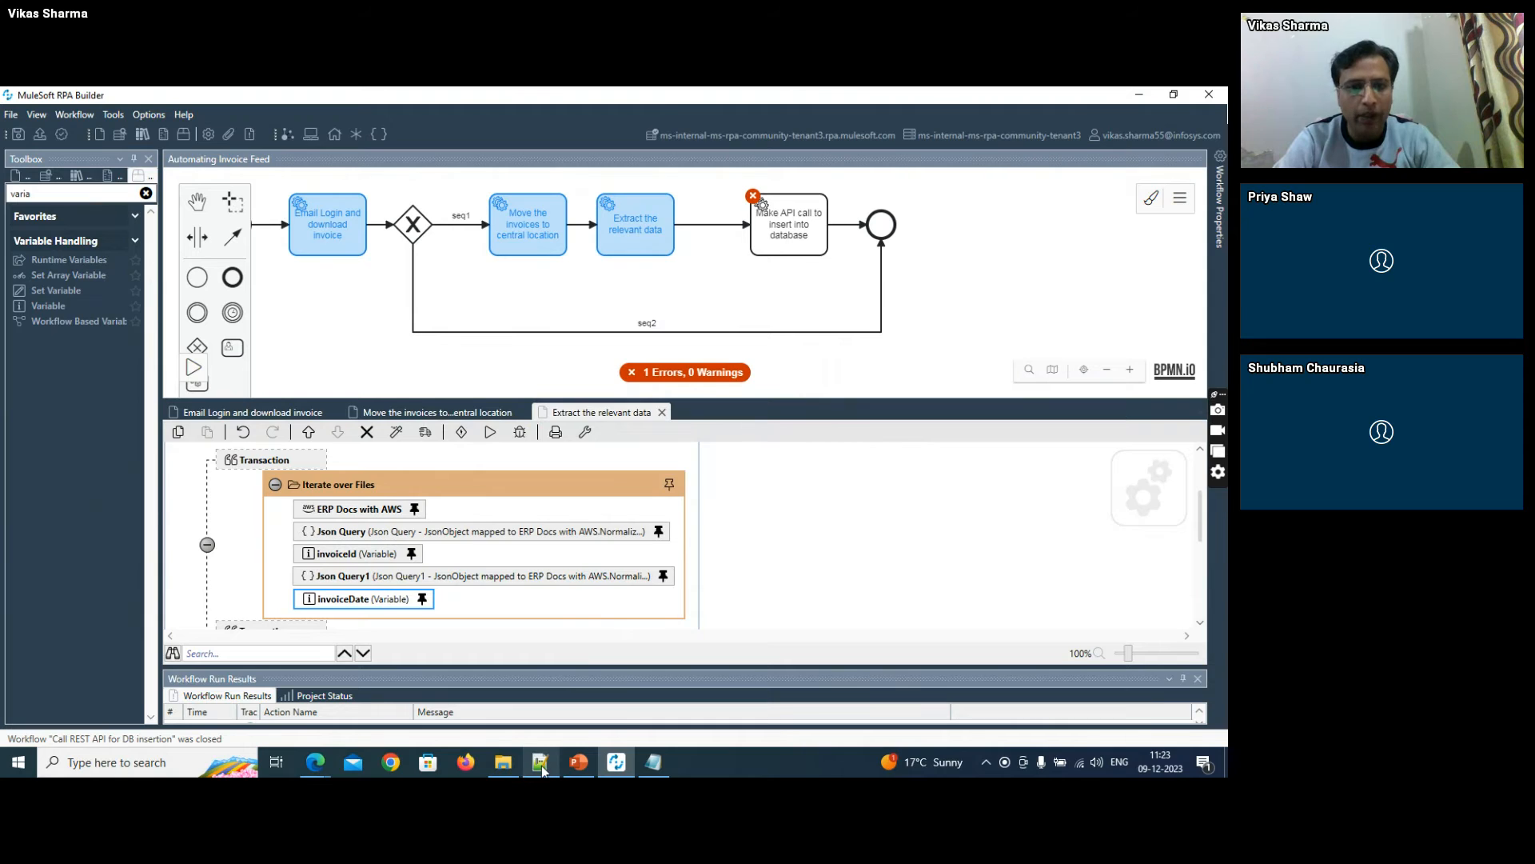
- Review the extracted invoice fields in demo_aws_output and the directory and search options of Iterate over Files in RPA Builder
mouse_move(543, 769)
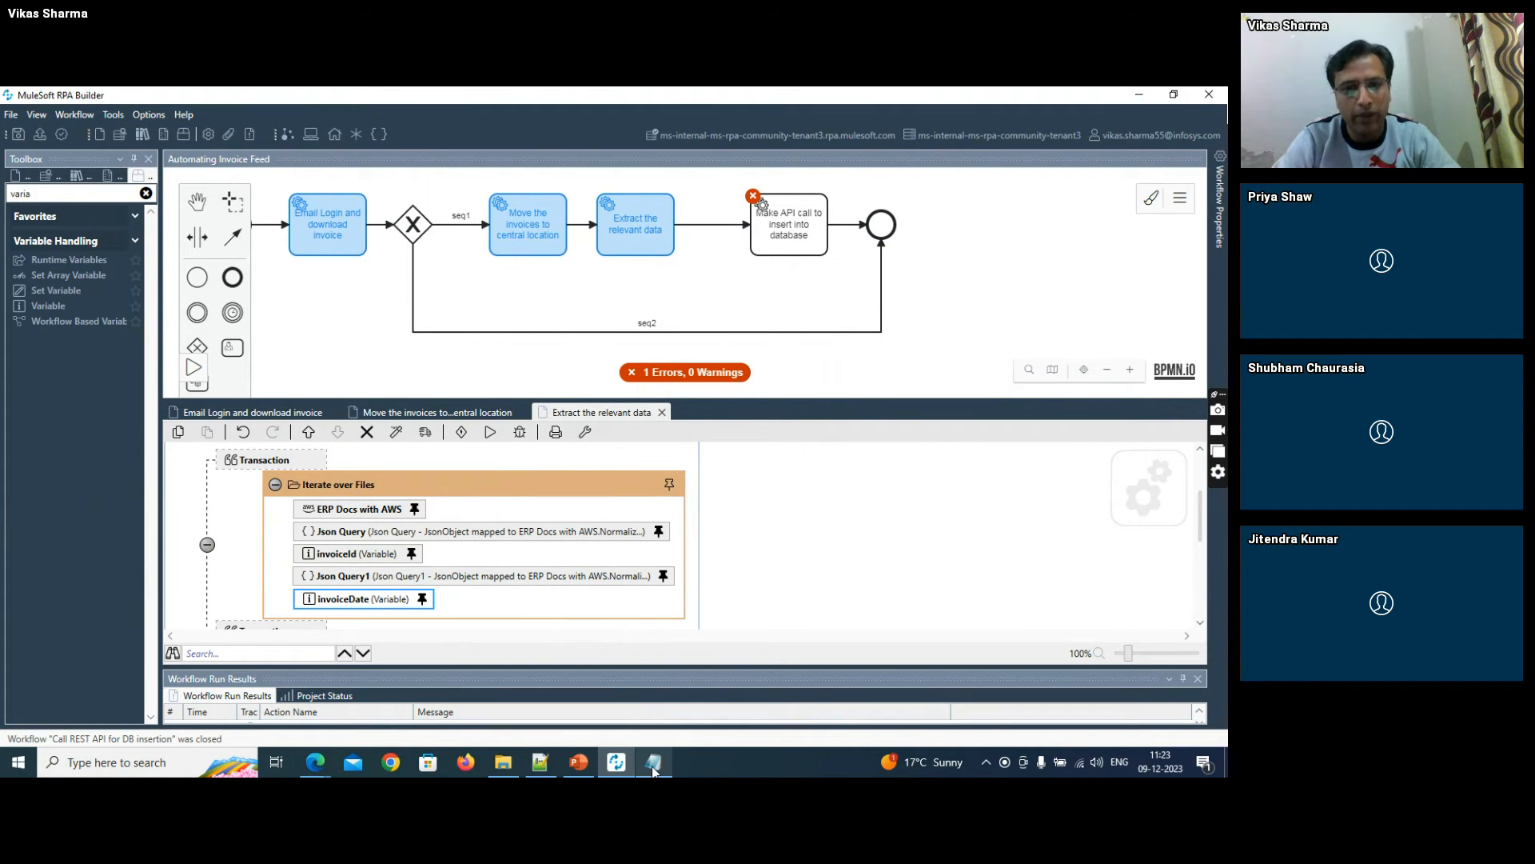
mouse_move(654, 770)
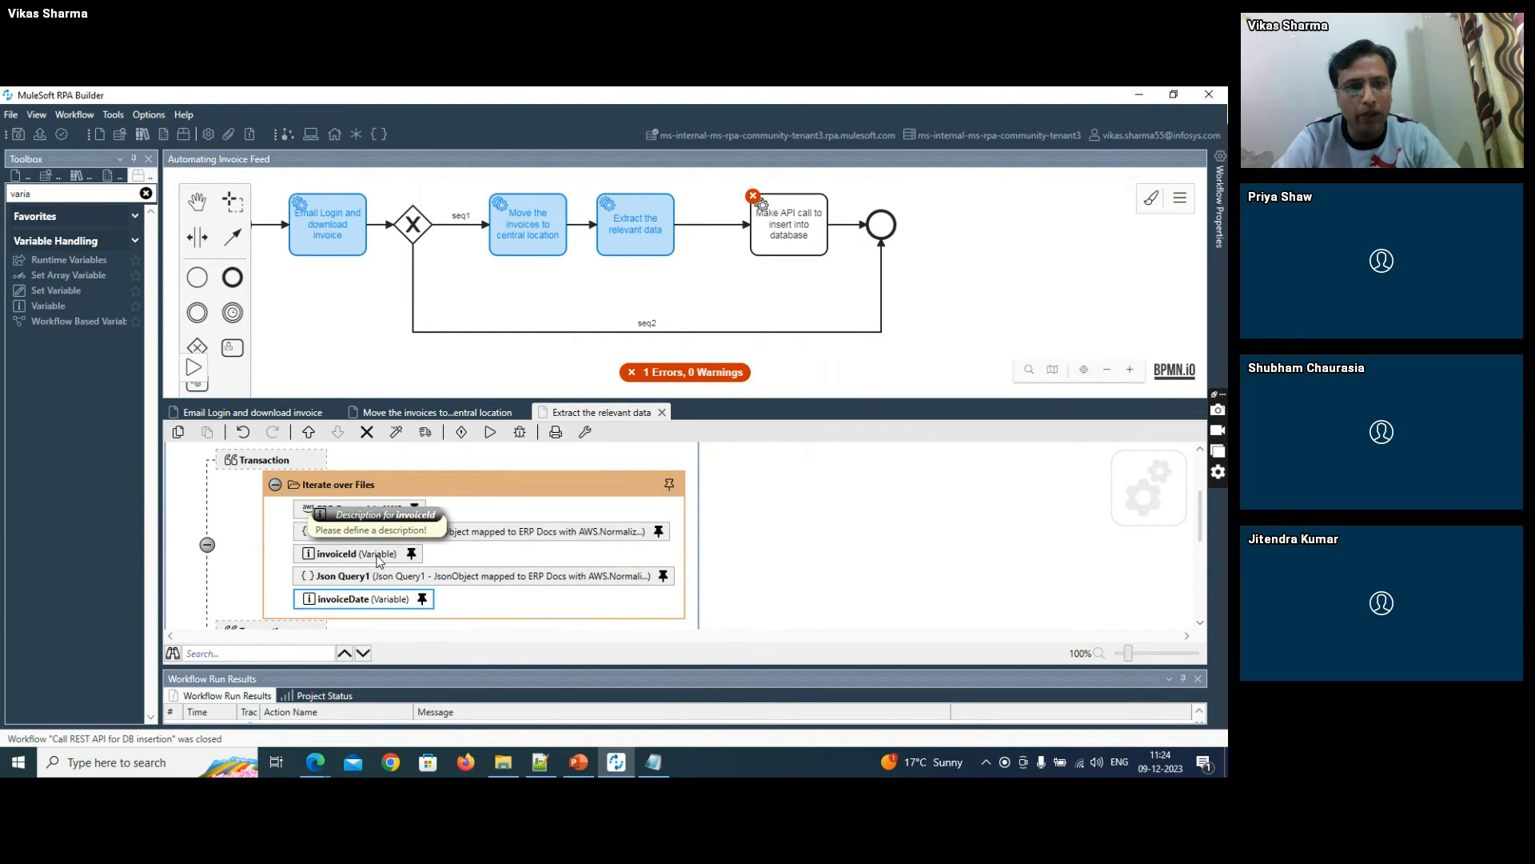
click(654, 770)
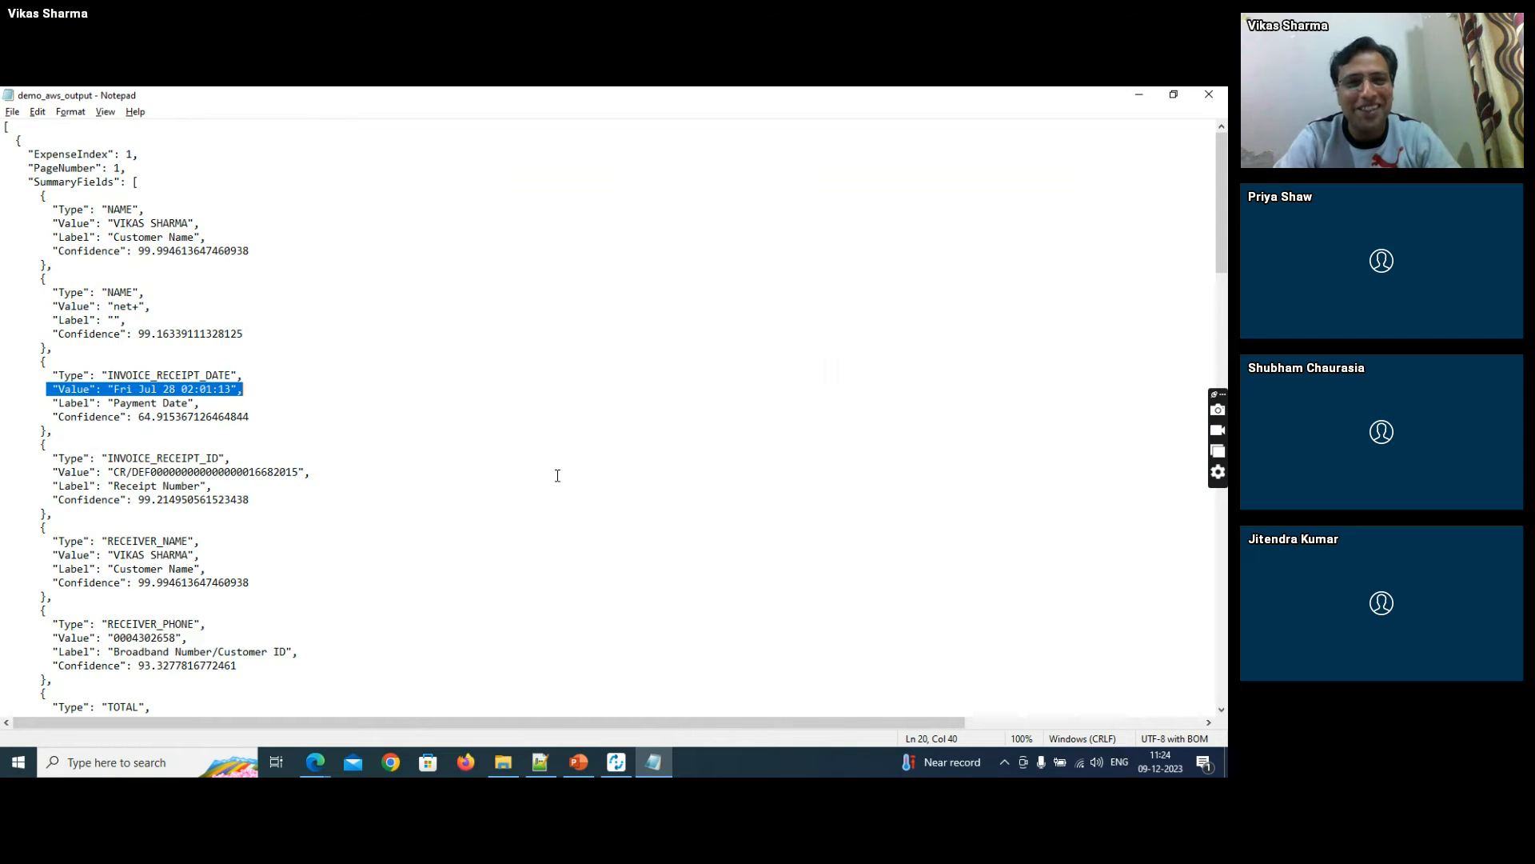
key(alt+Tab)
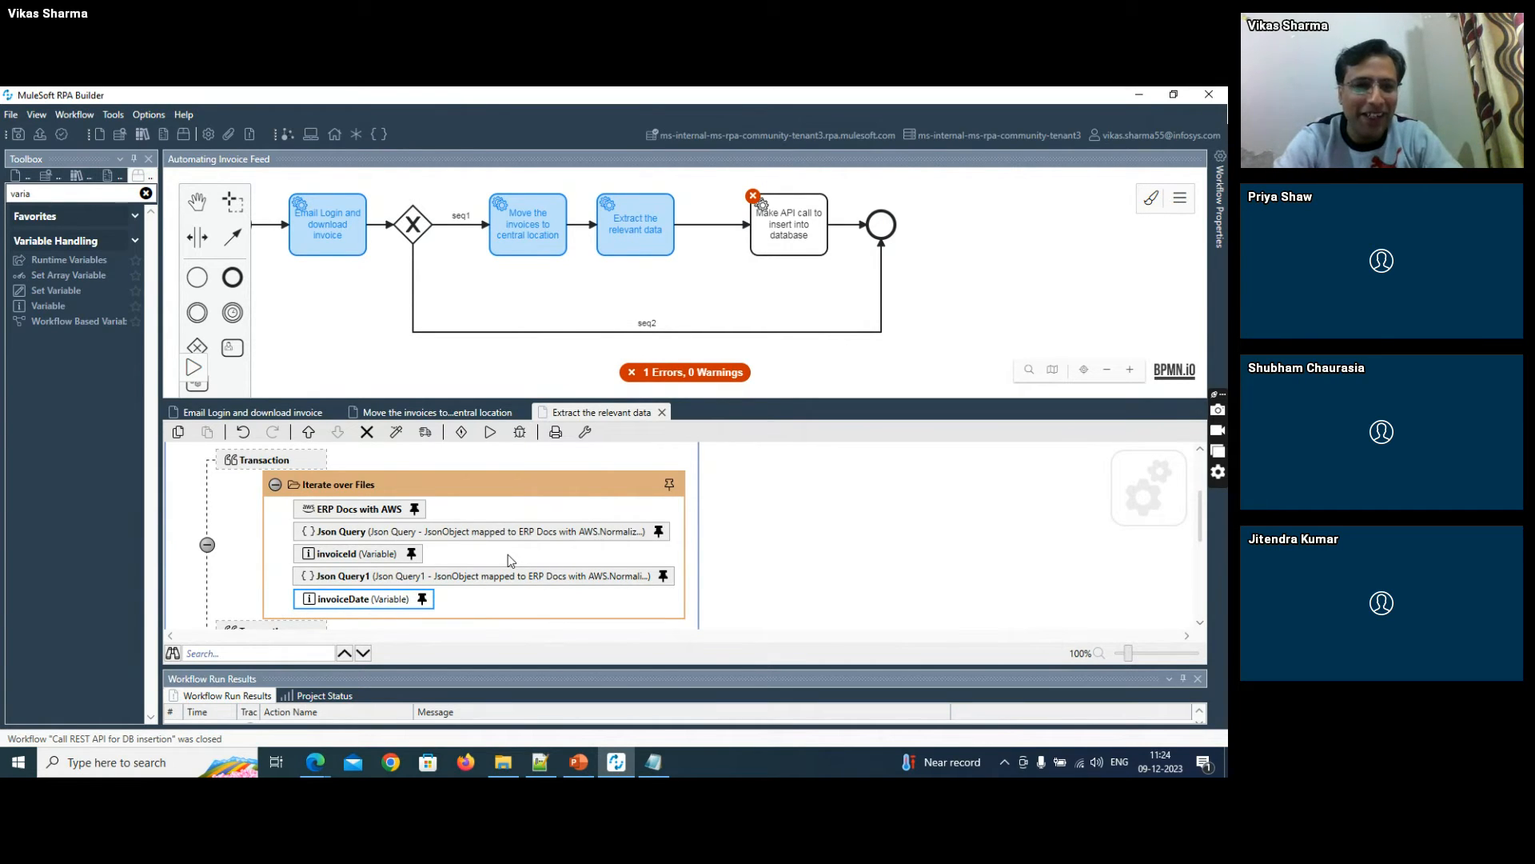
double_click(404, 479)
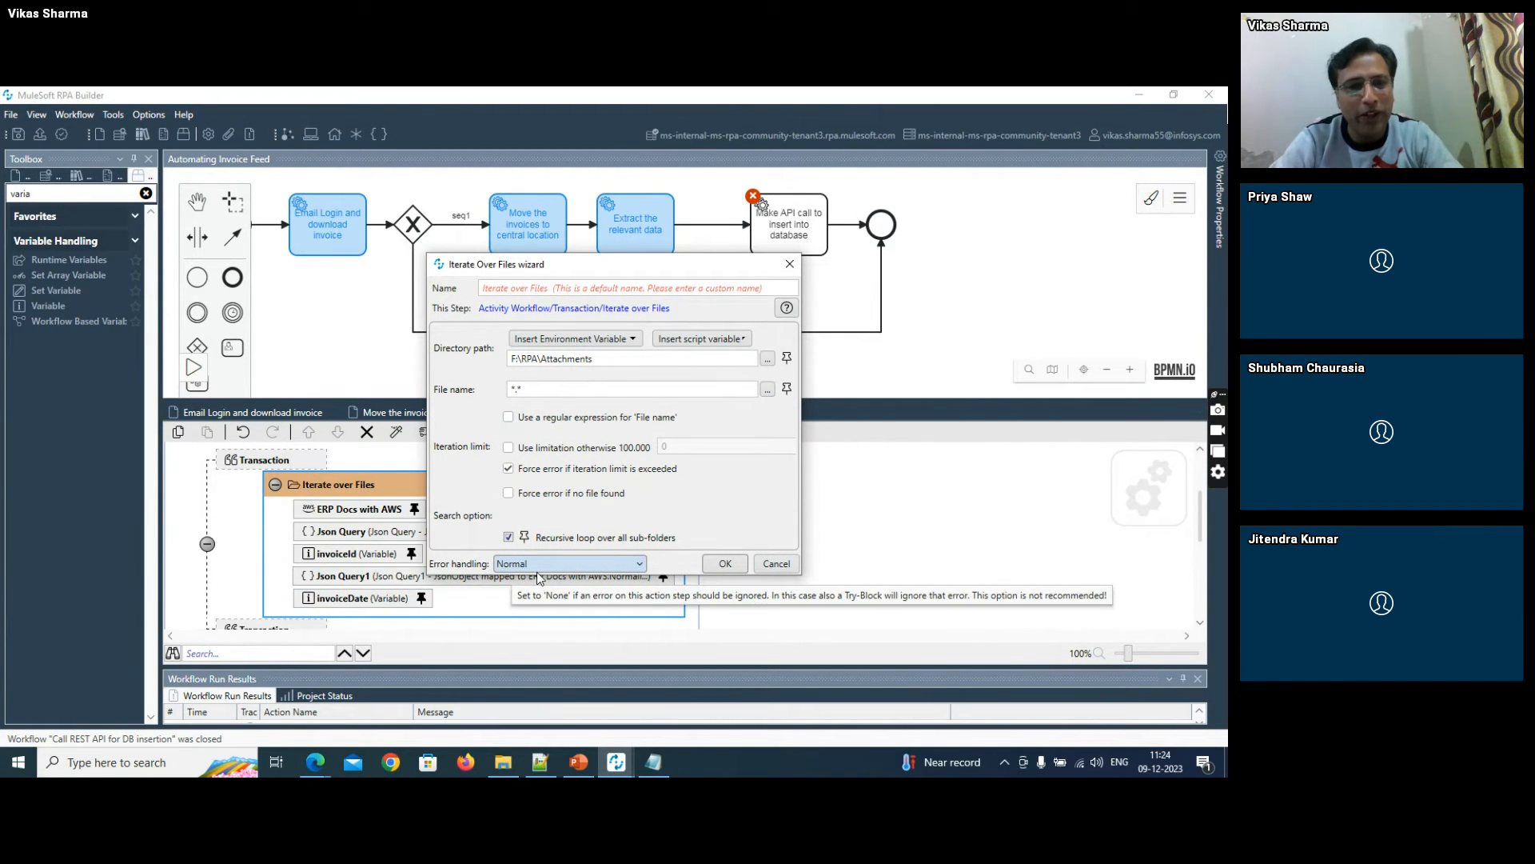
click(774, 563)
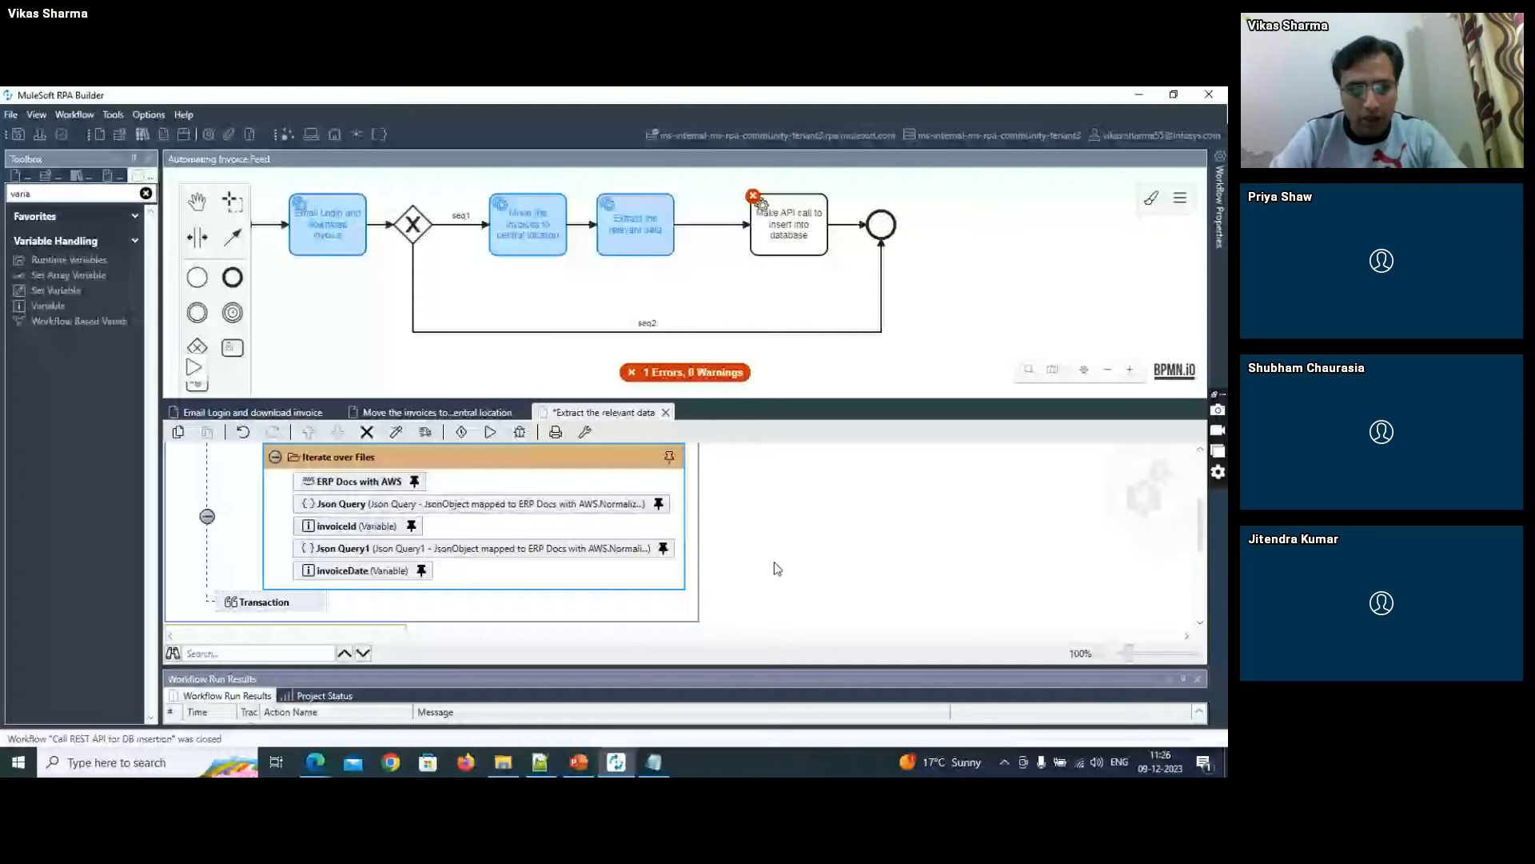
- Switch to Notepad++ and examine the sample JSON array of order and orderDate pairs in new 54, then return to RPA Builder
click(542, 764)
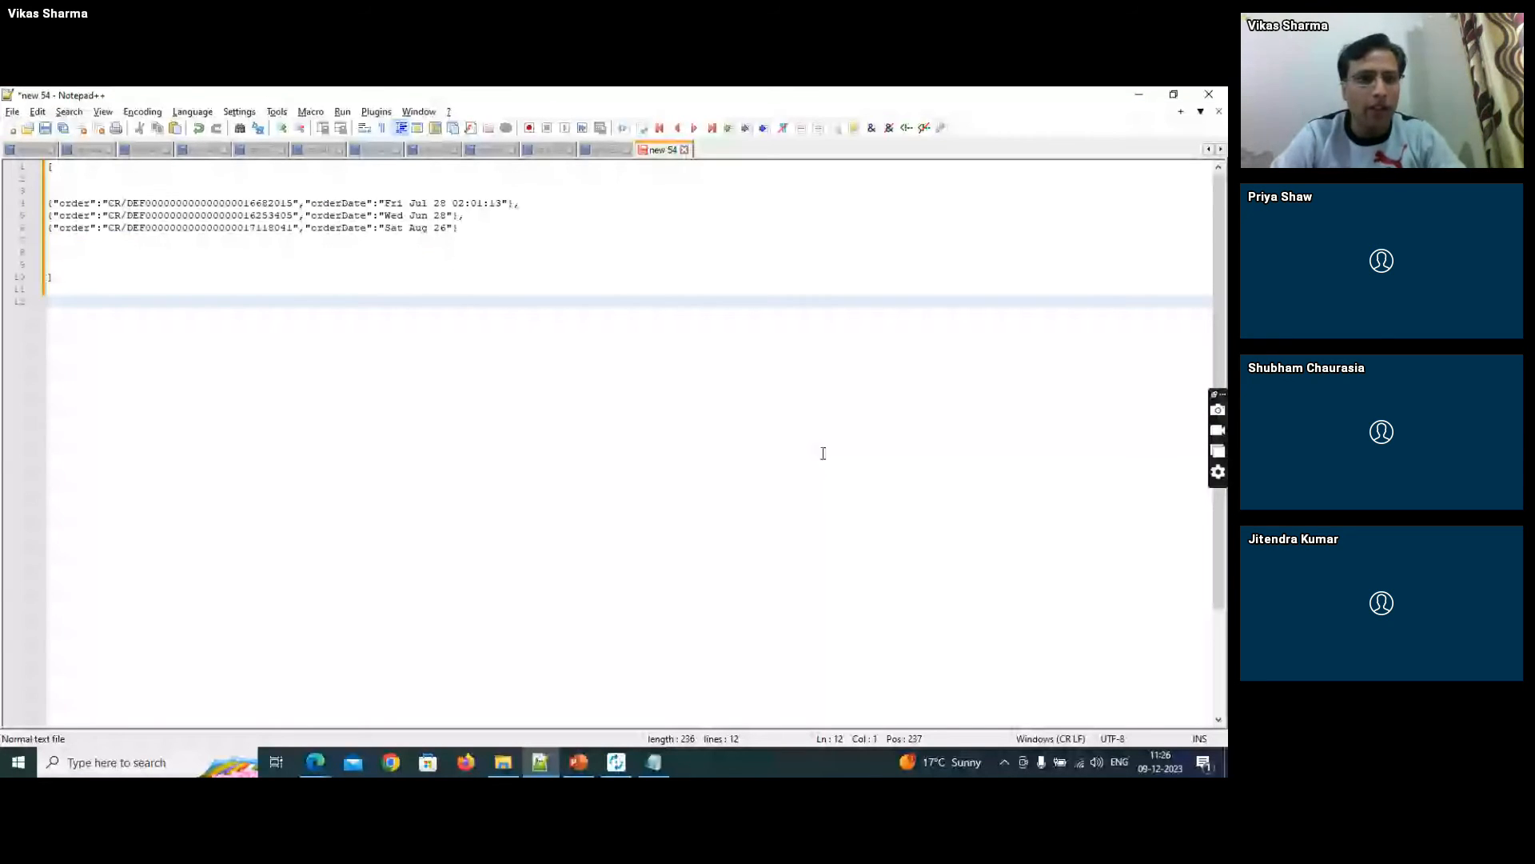
click(48, 203)
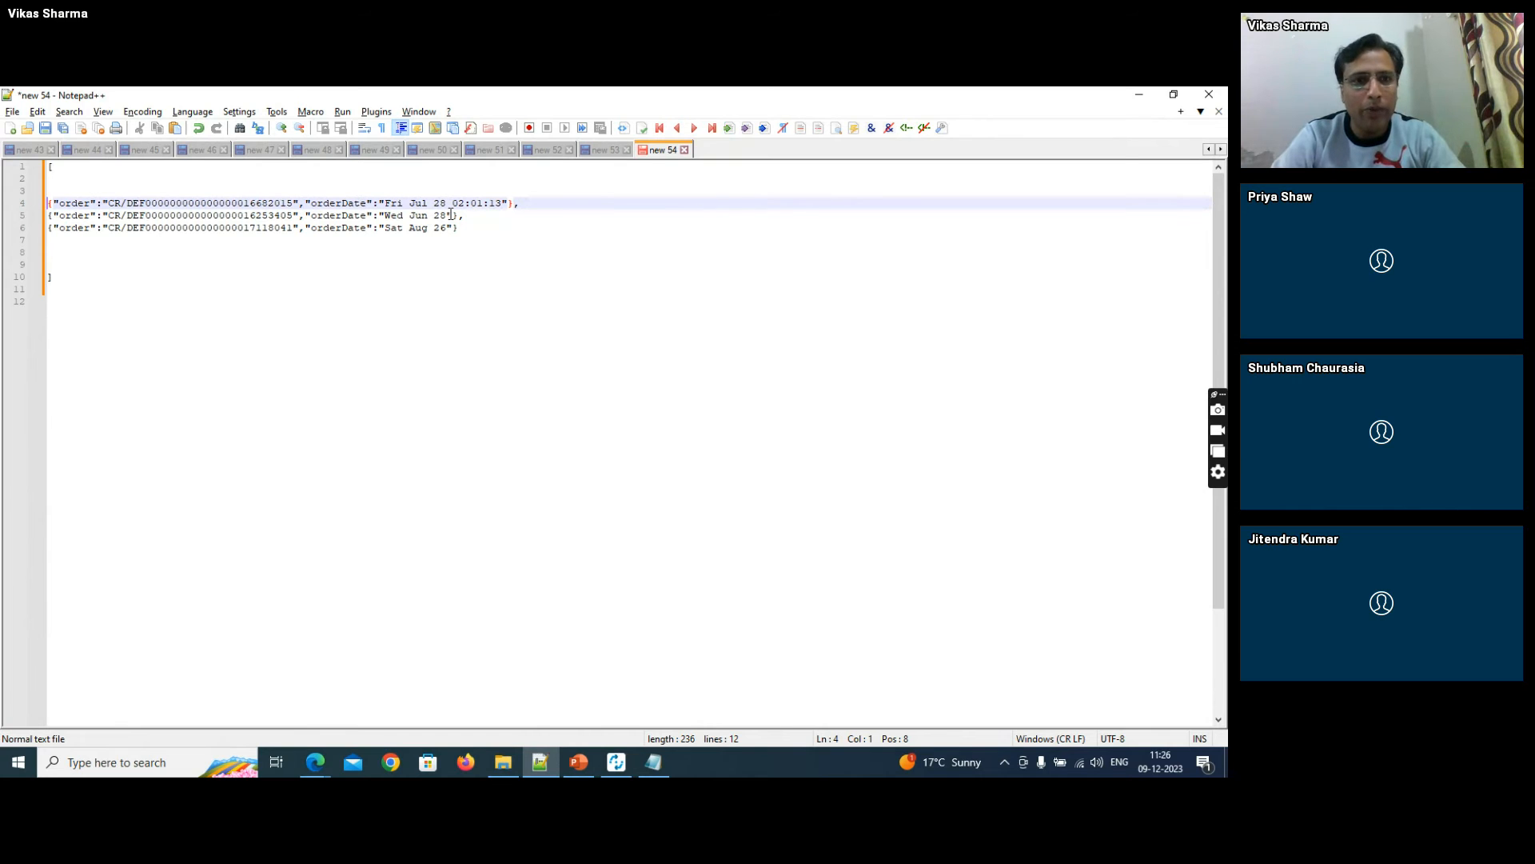
key(alt+Tab)
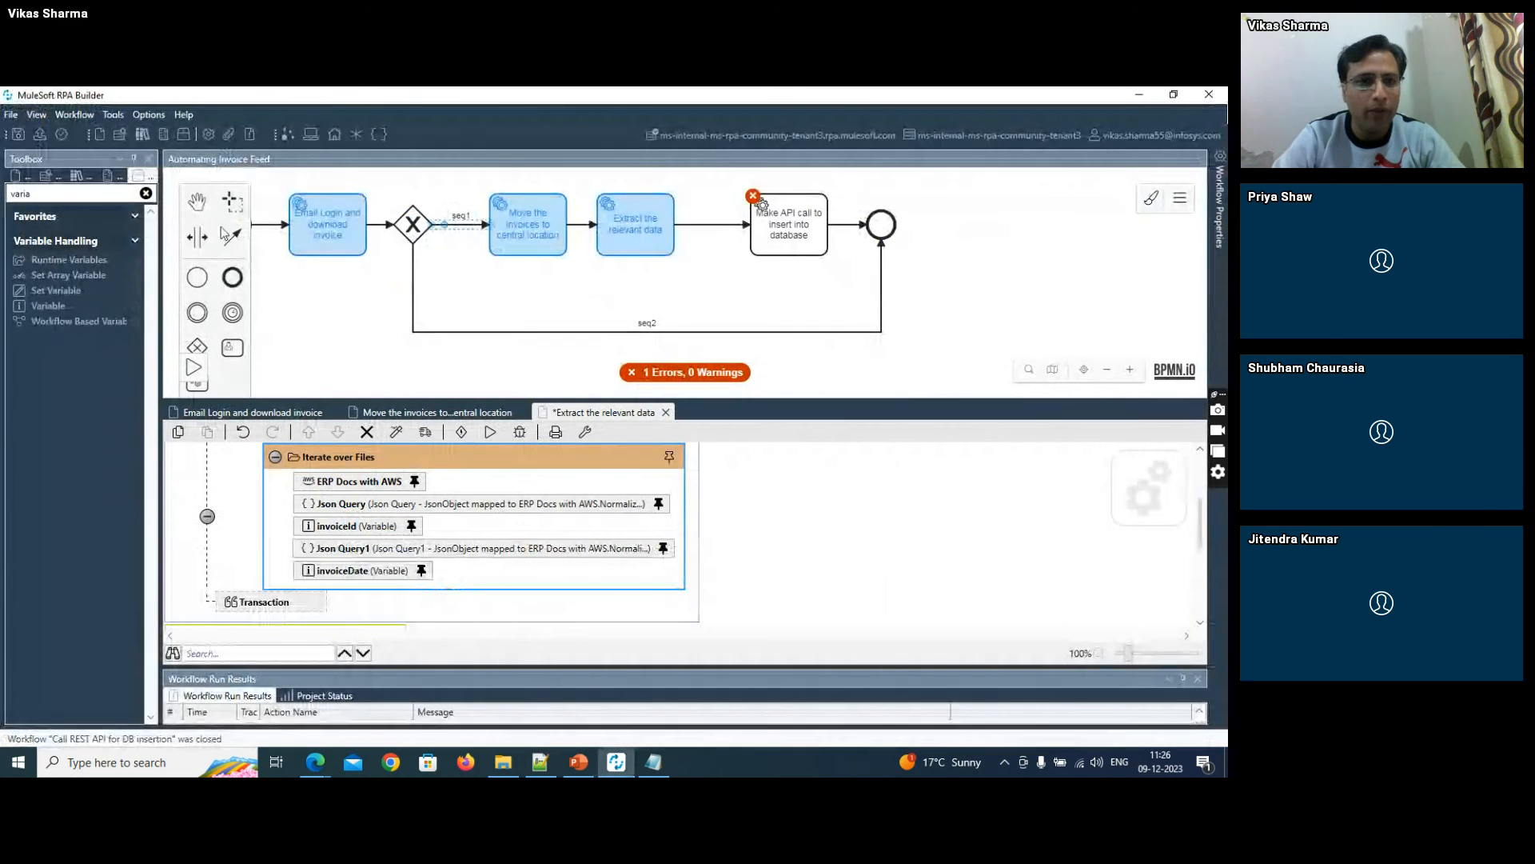
- Find the Combine Strings action and add it after the invoiceDate variable inside Iterate over Files
click(56, 194)
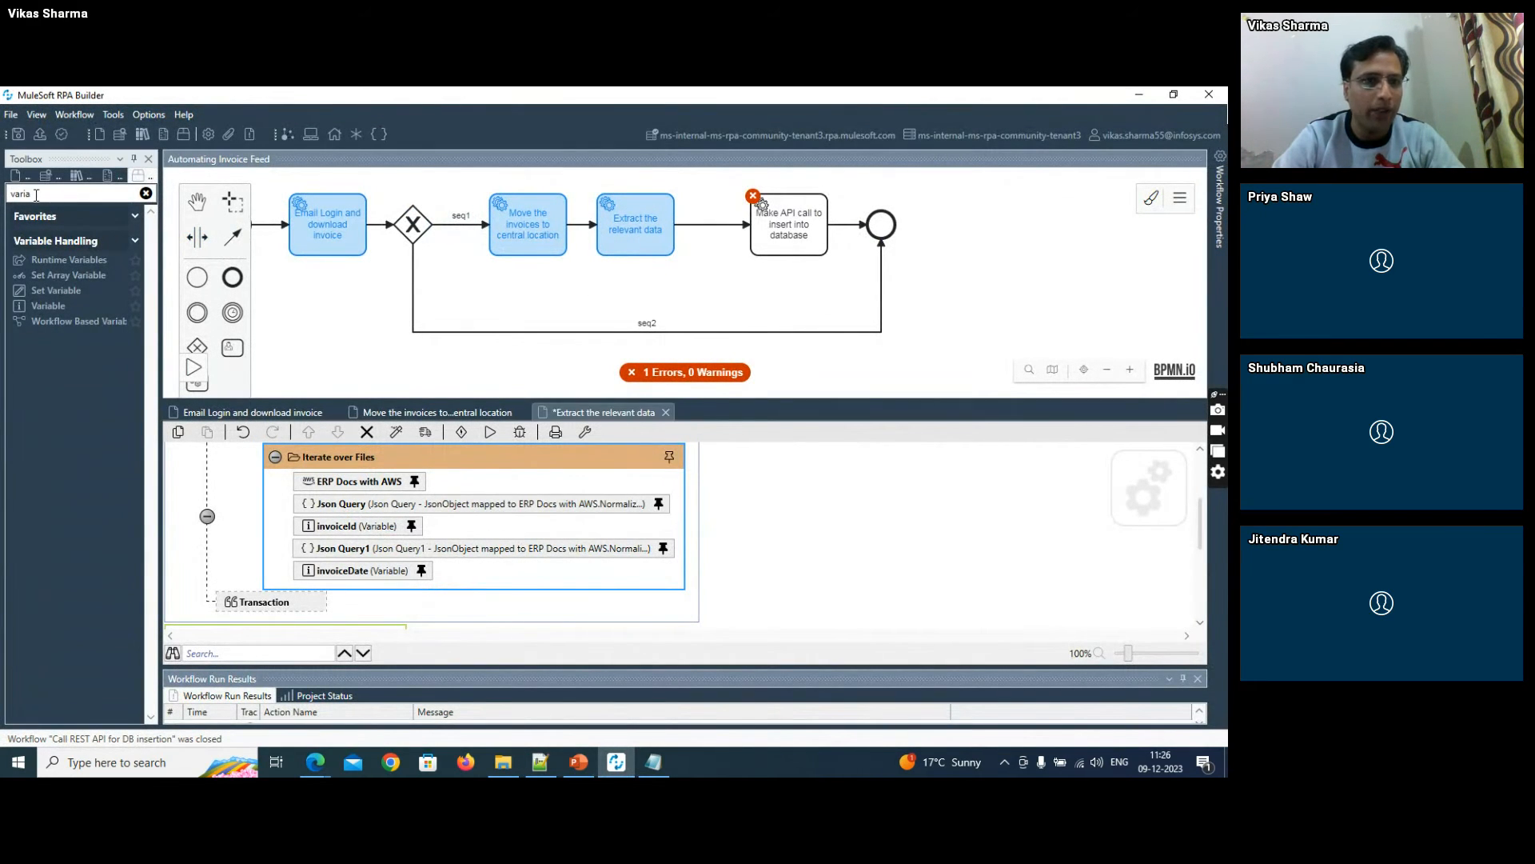
drag(36, 194, 3, 196)
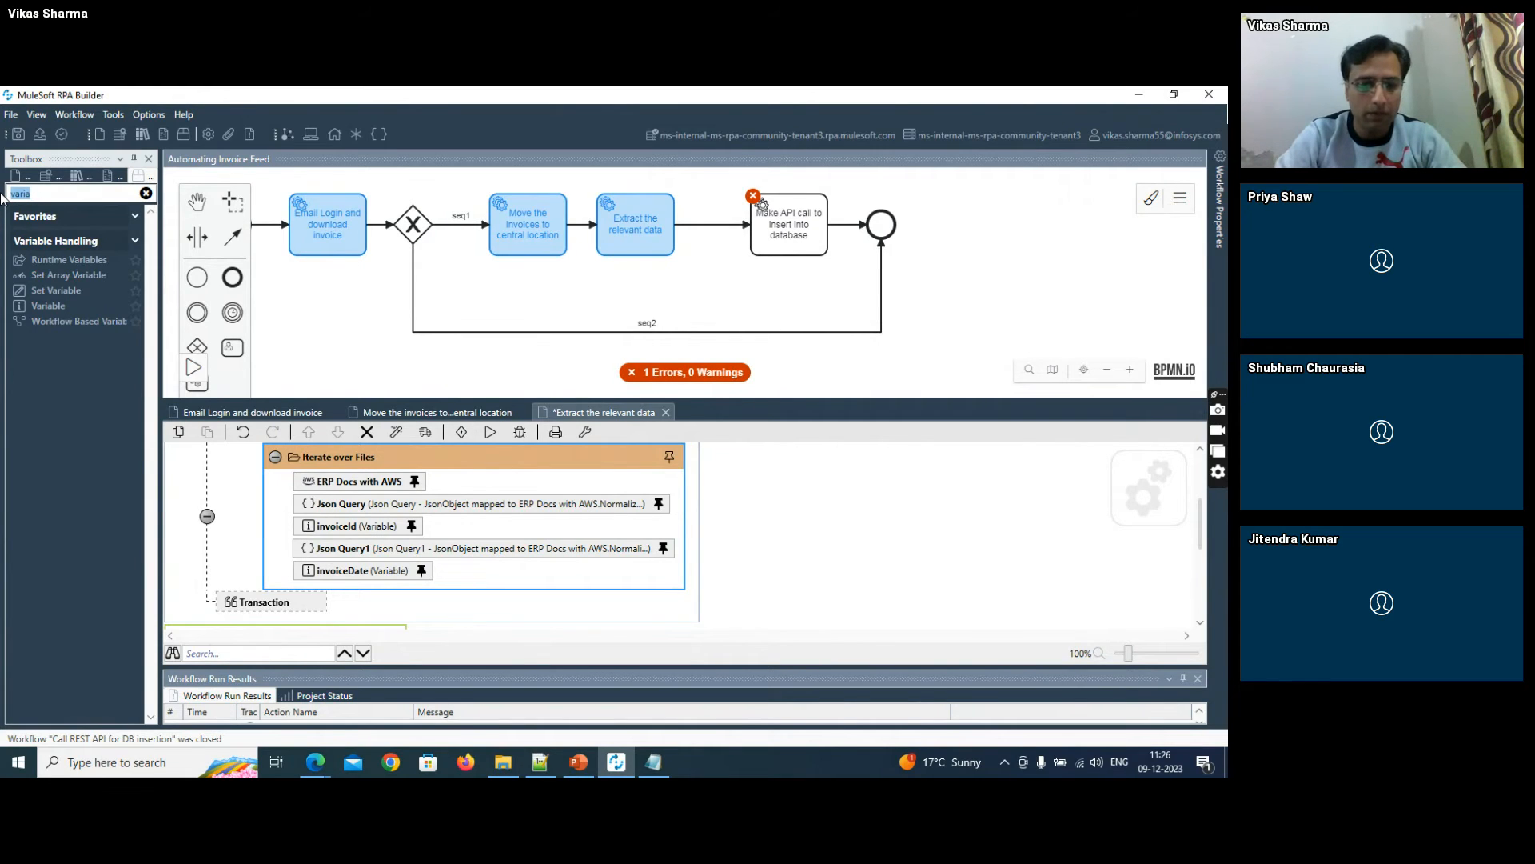
text(comb)
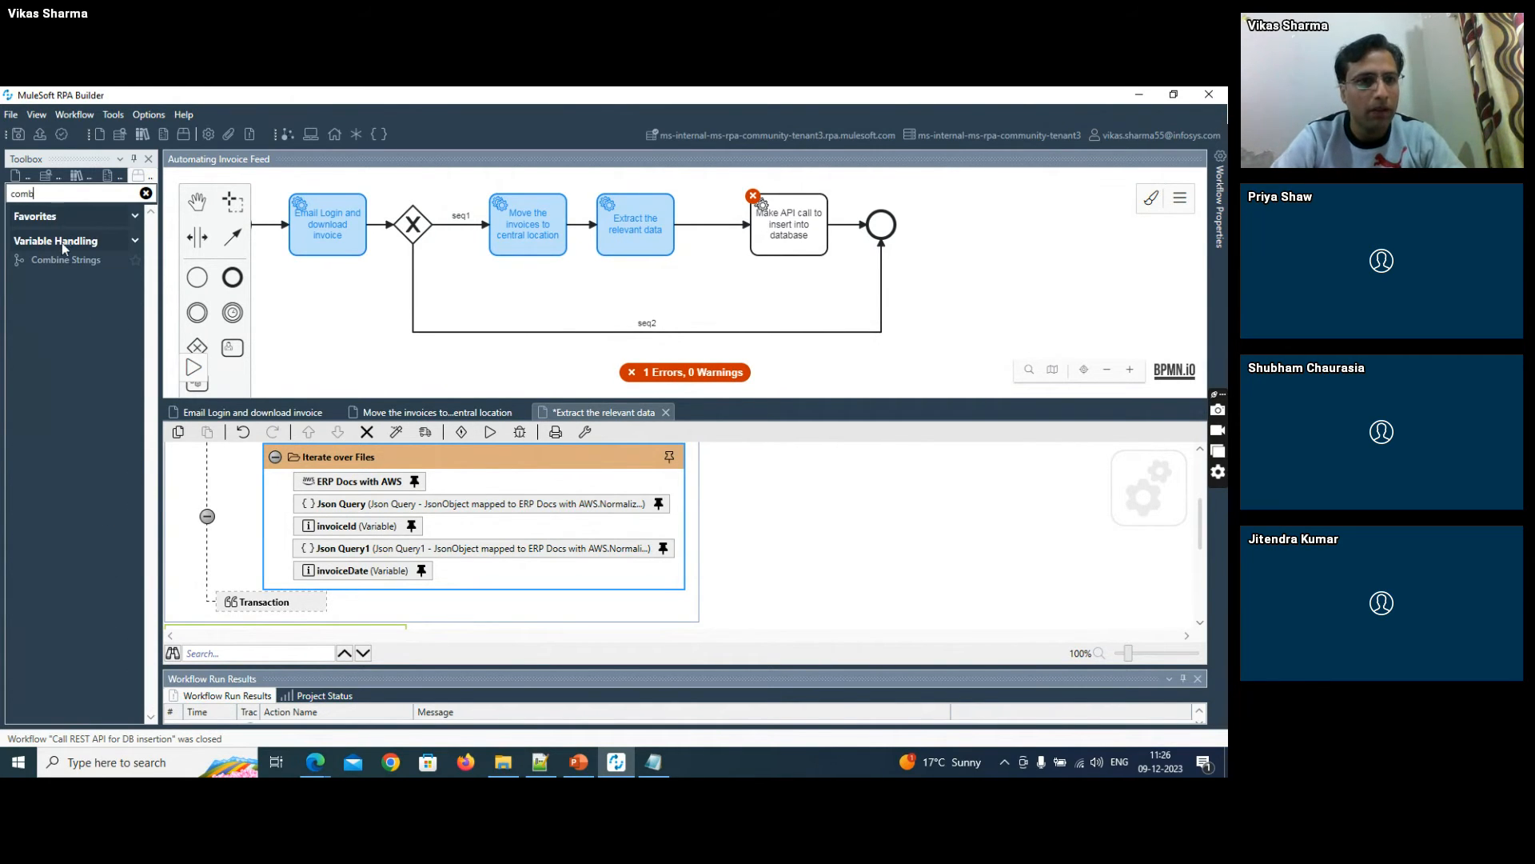
drag(56, 260, 370, 580)
- Switch to Notepad++, copy the order and orderDate JSON pattern from line 10 of new 53, and return to RPA Builder
key(alt+Tab)
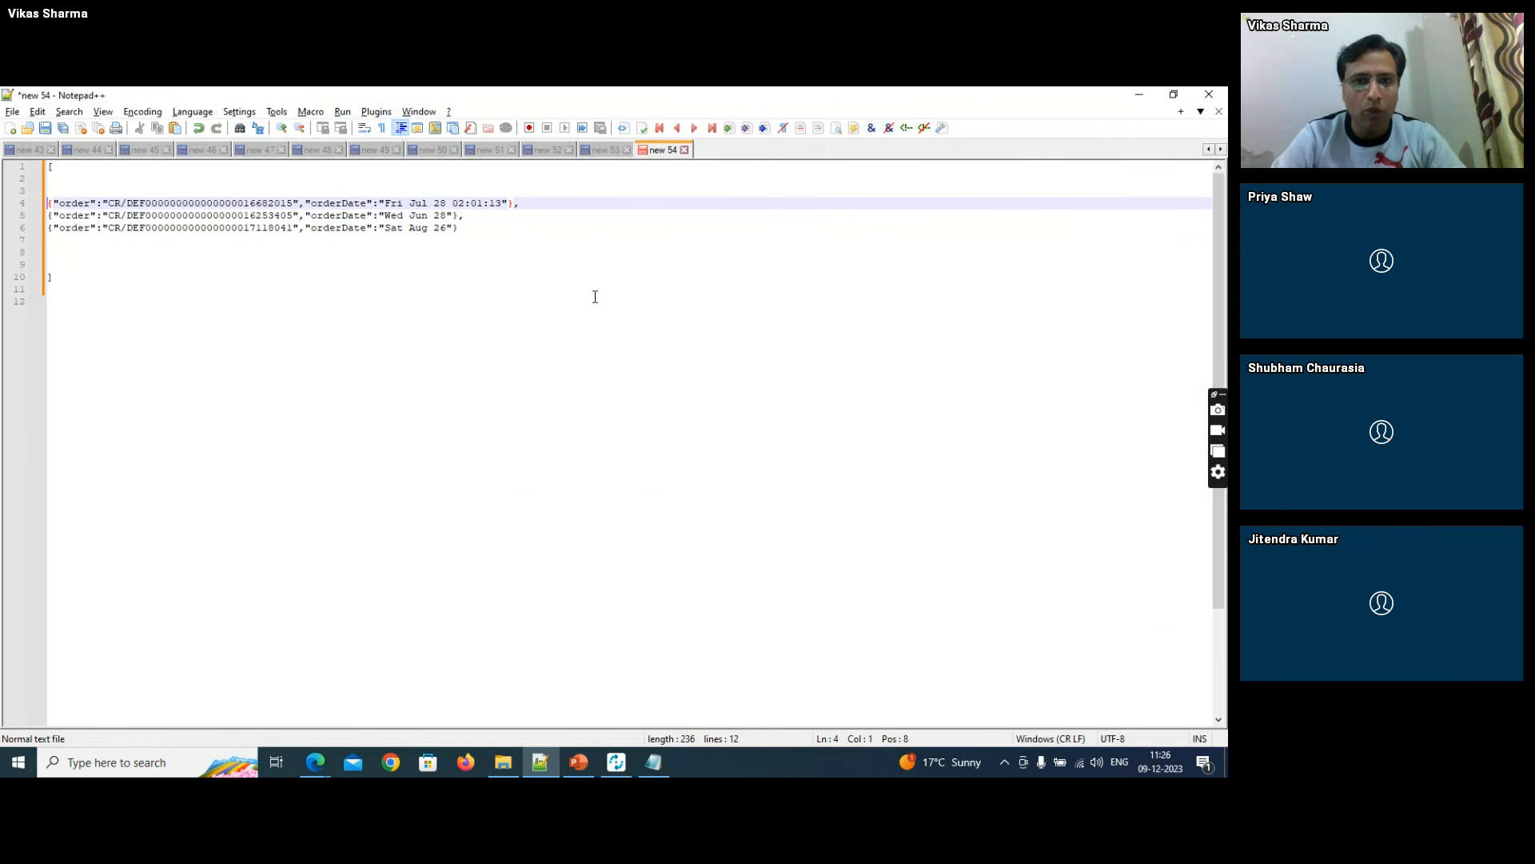
click(589, 151)
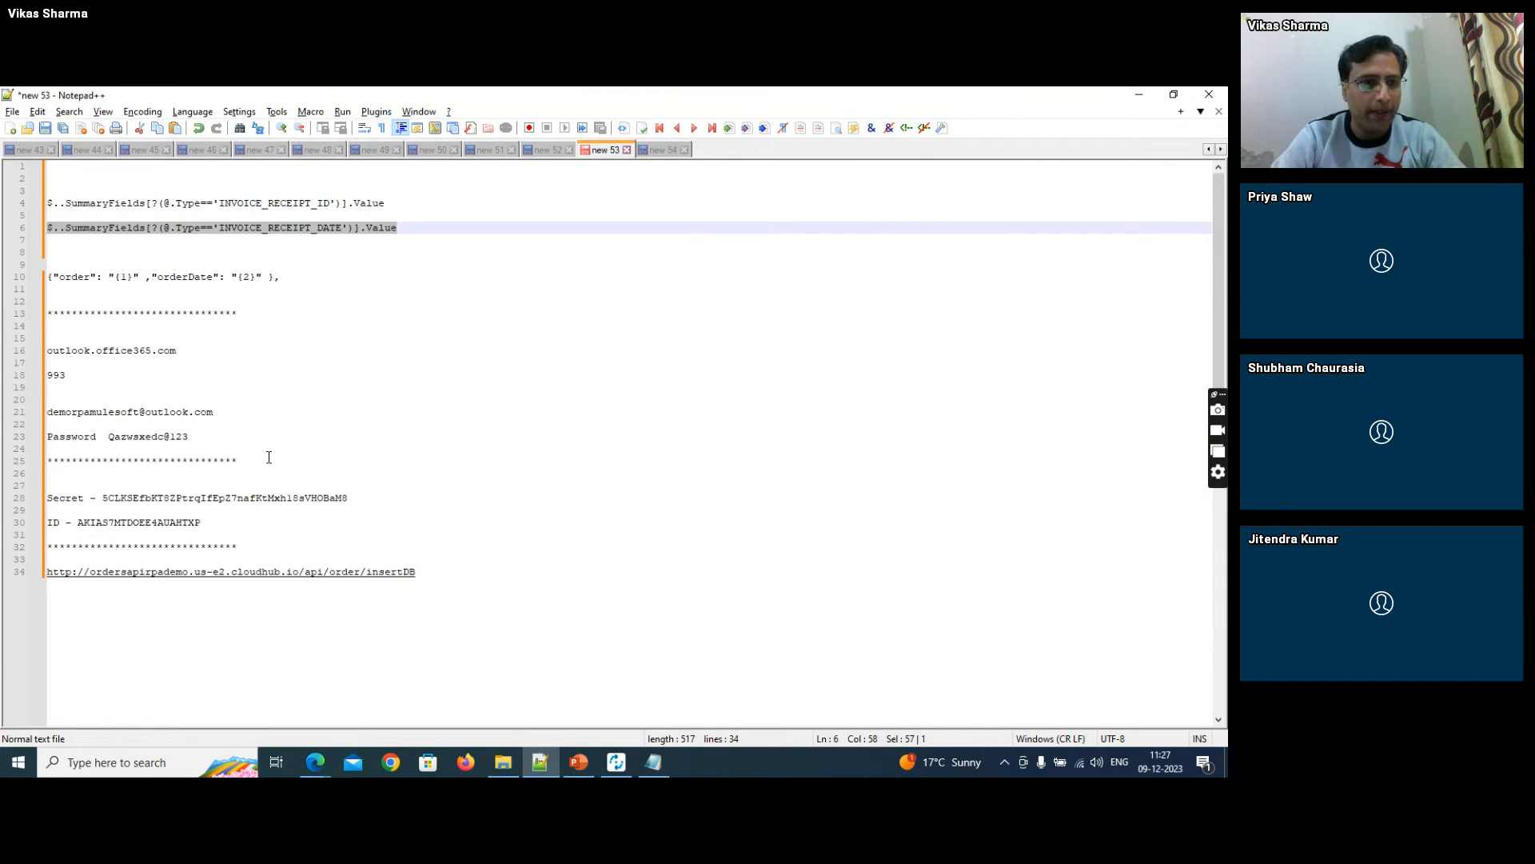
click(285, 272)
key(Home)
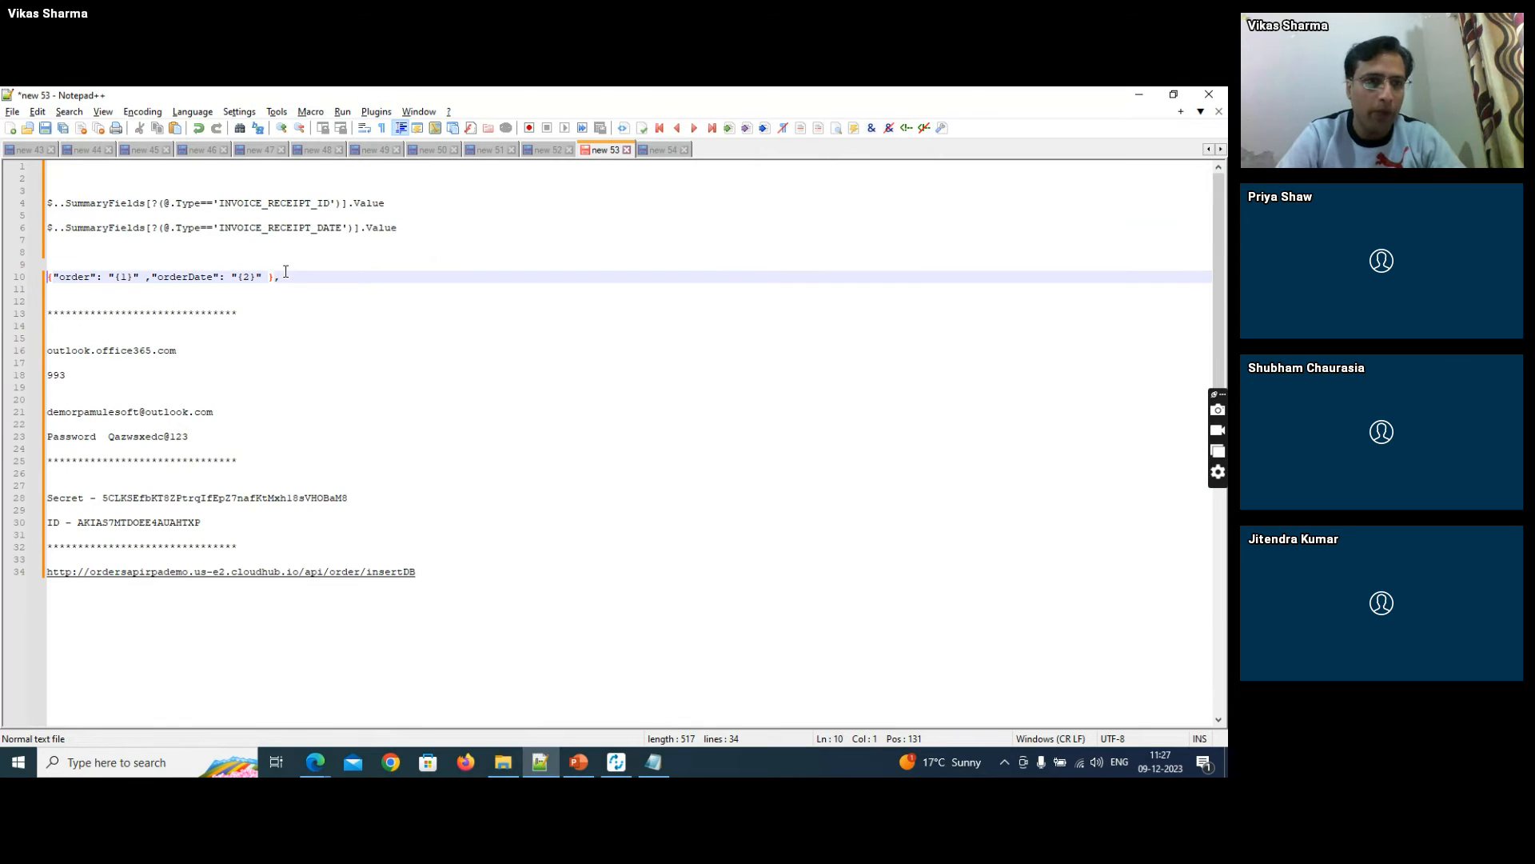
key(shift+End)
key(ctrl+c)
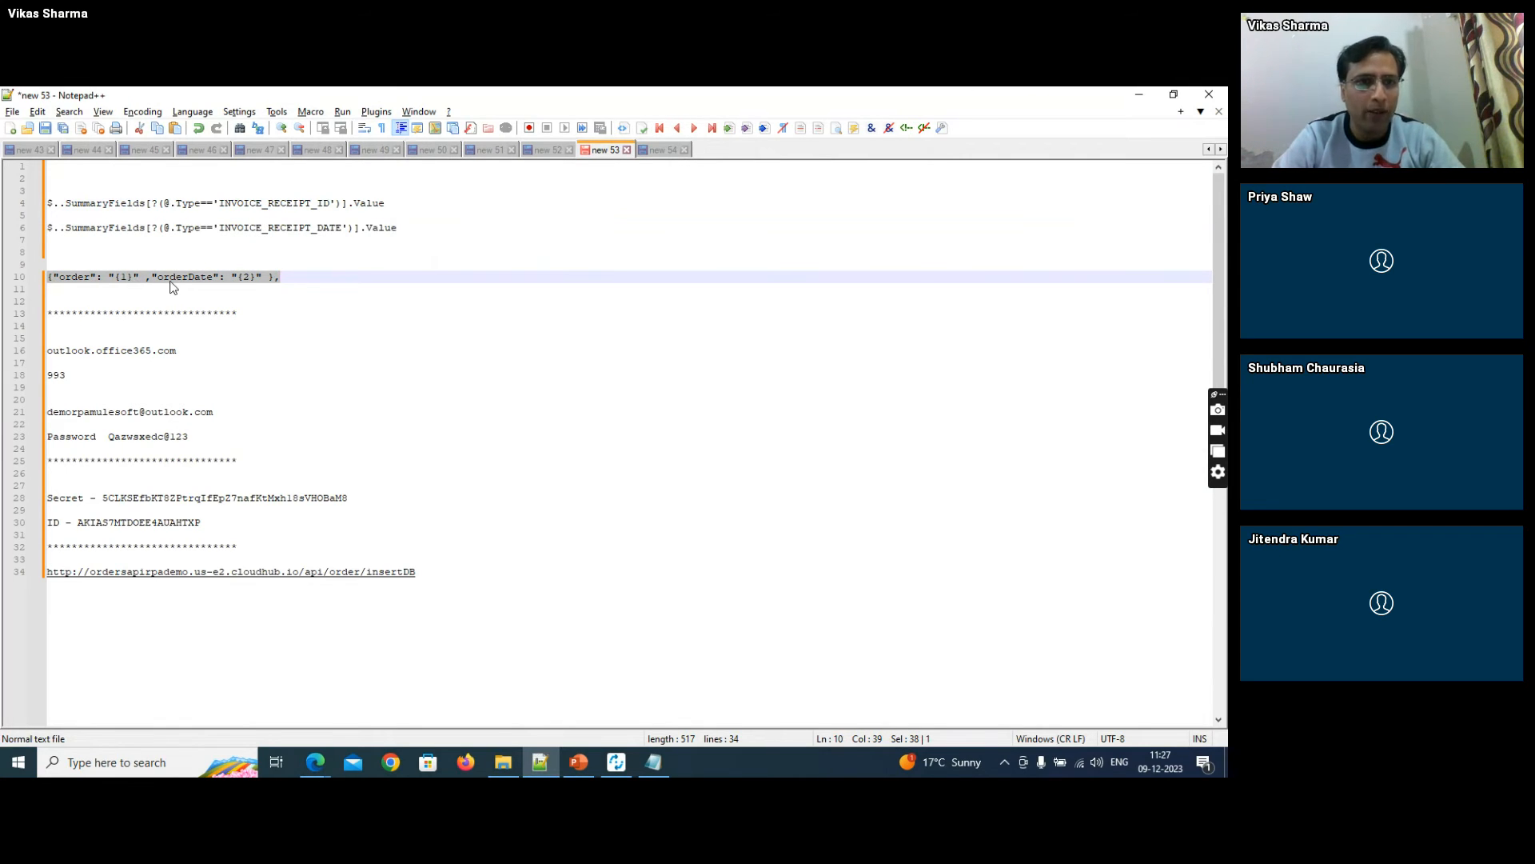
key(alt+Tab)
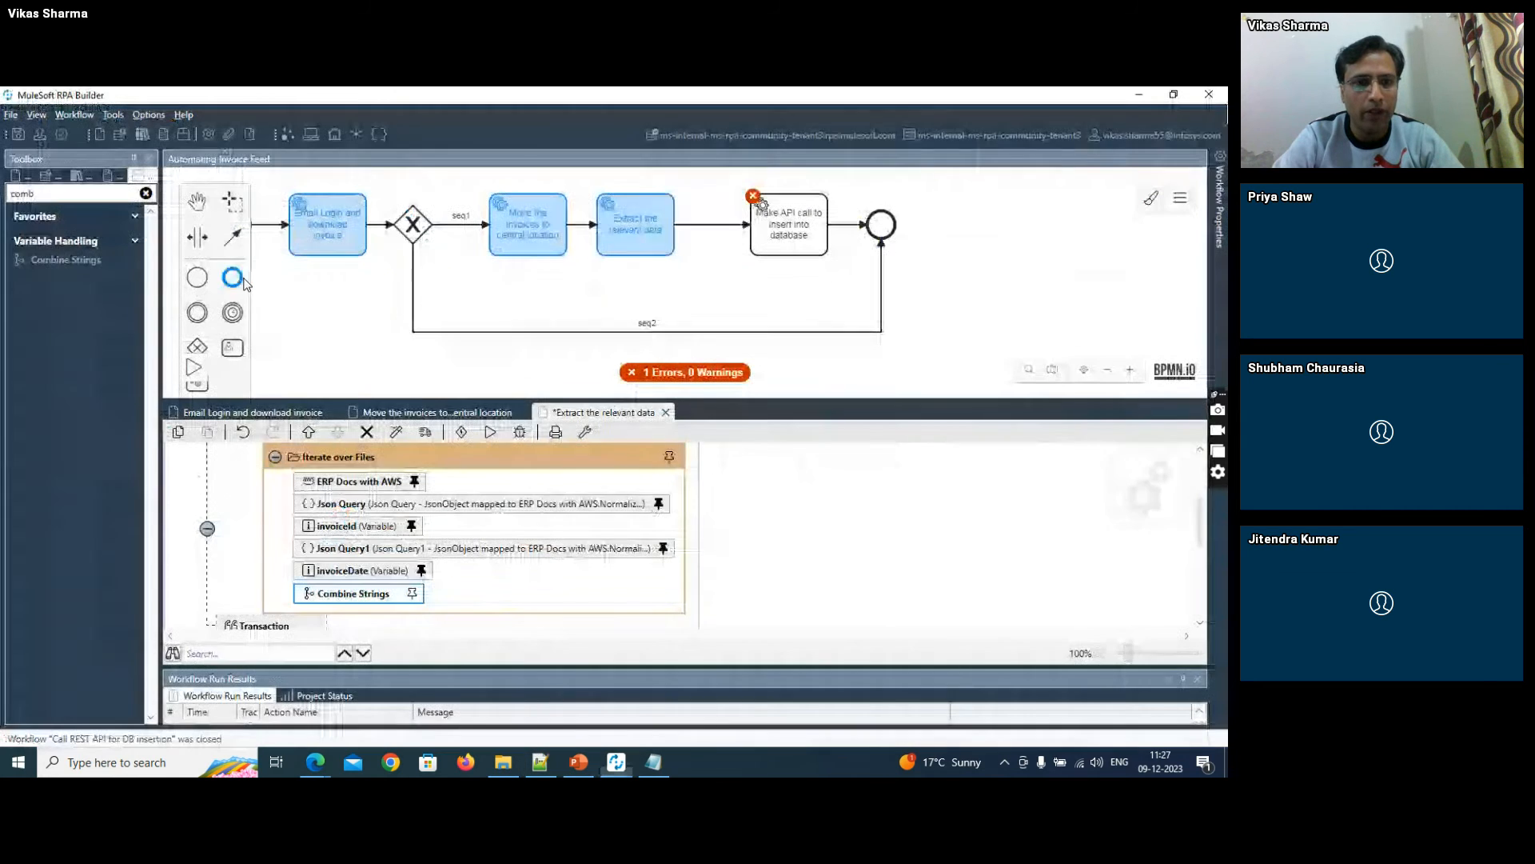
- Map the Combine Strings placeholders: {1} to invoiceId.Value and {2} to invoiceDate.Value
double_click(416, 591)
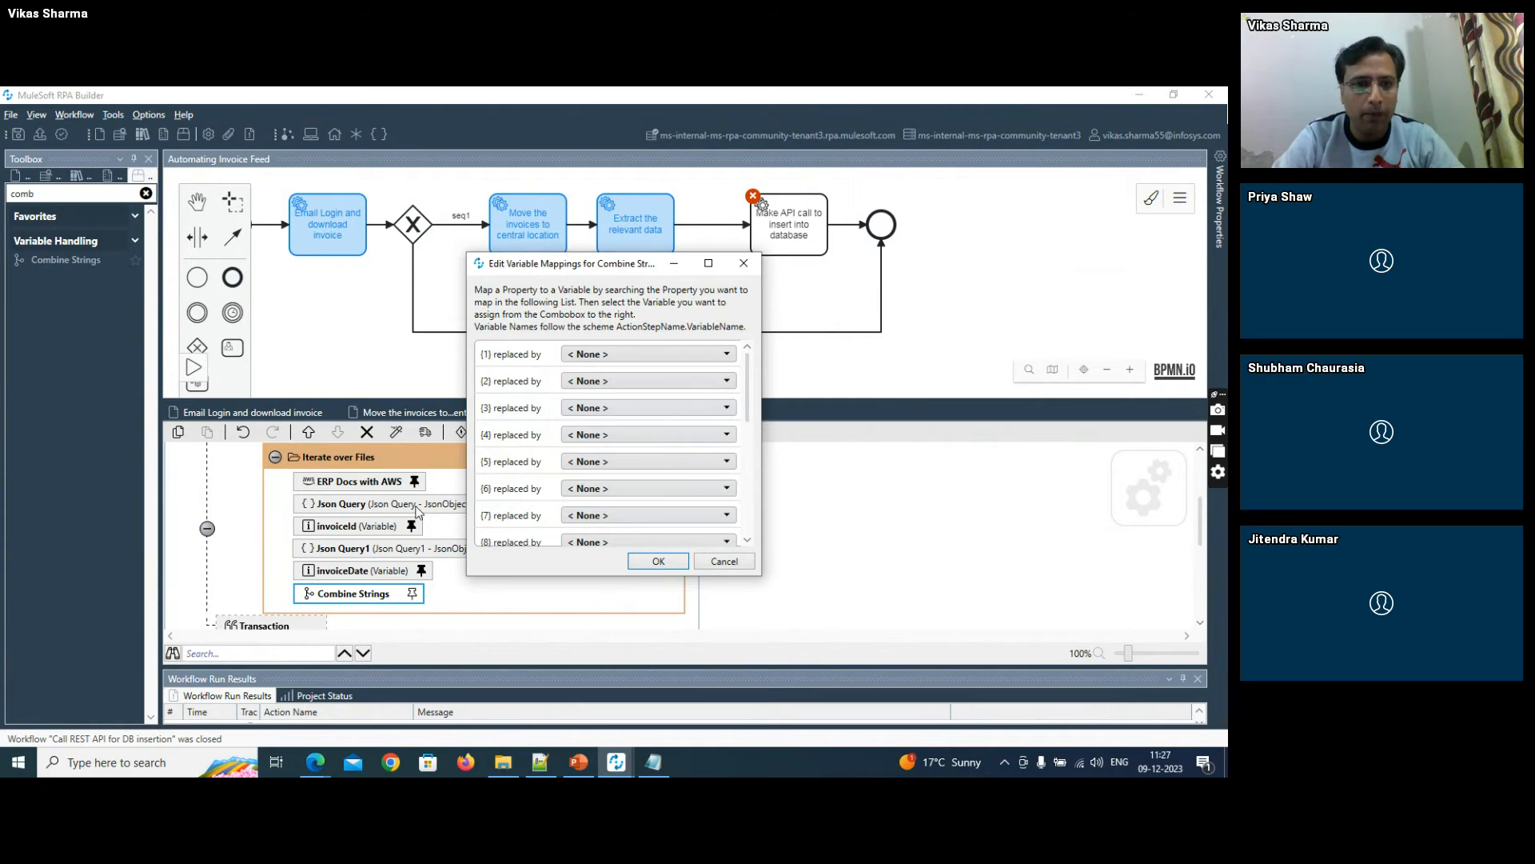
click(577, 357)
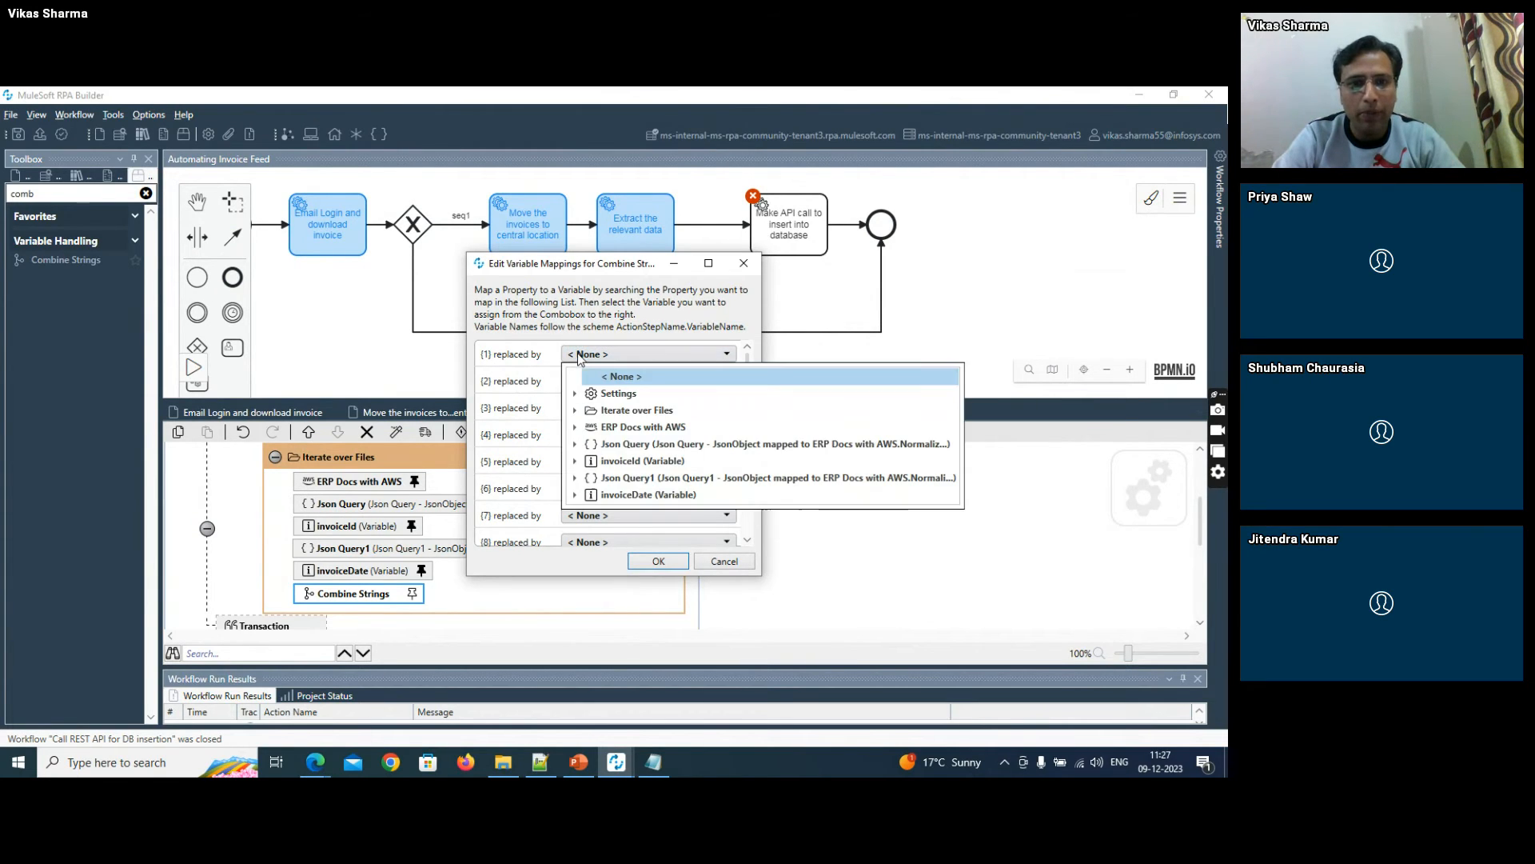
click(576, 462)
click(617, 478)
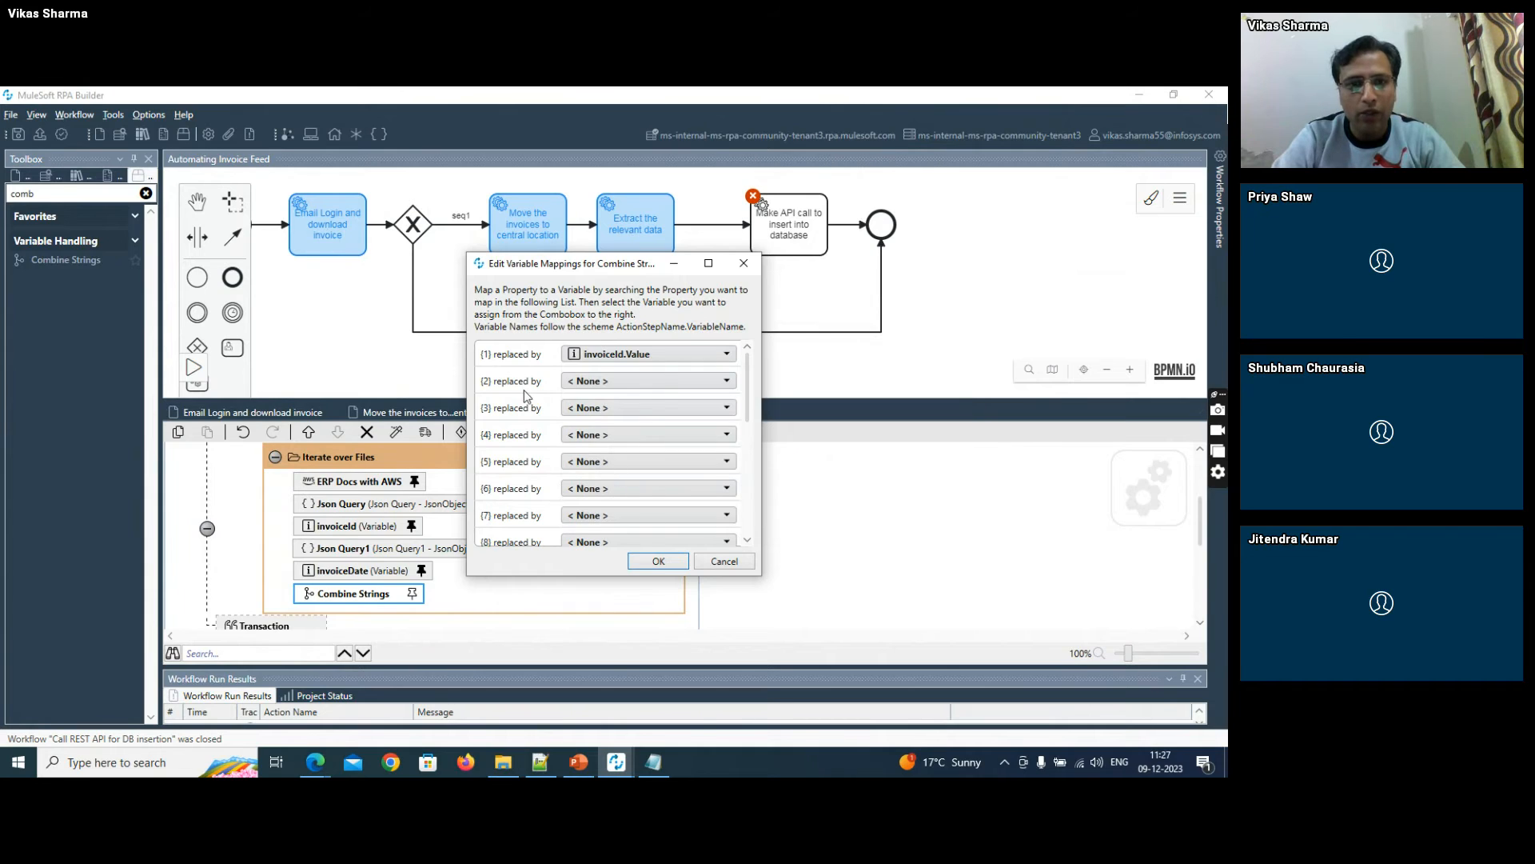
click(591, 381)
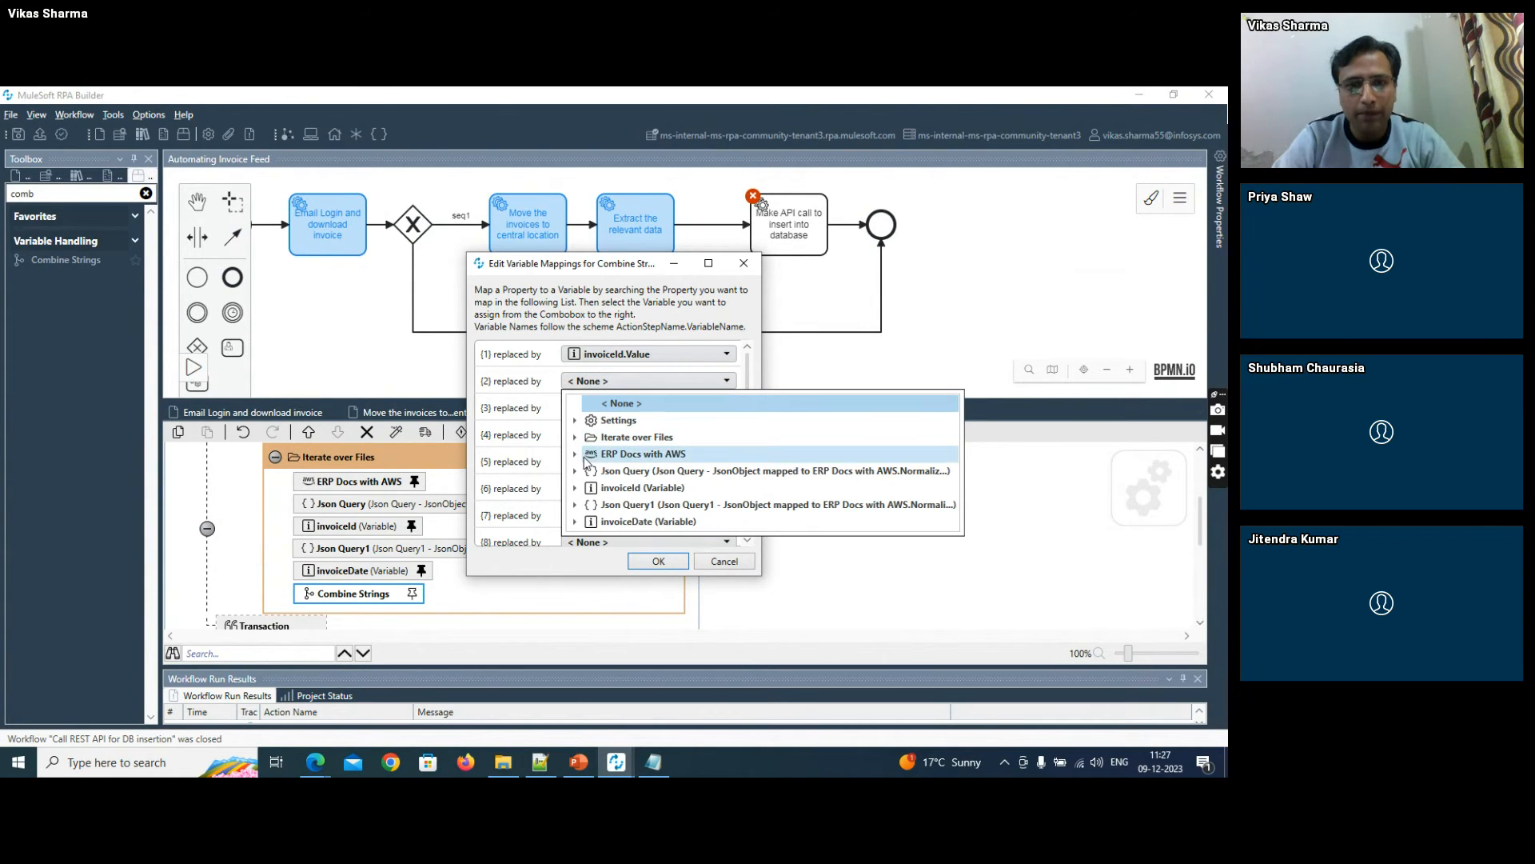
click(577, 521)
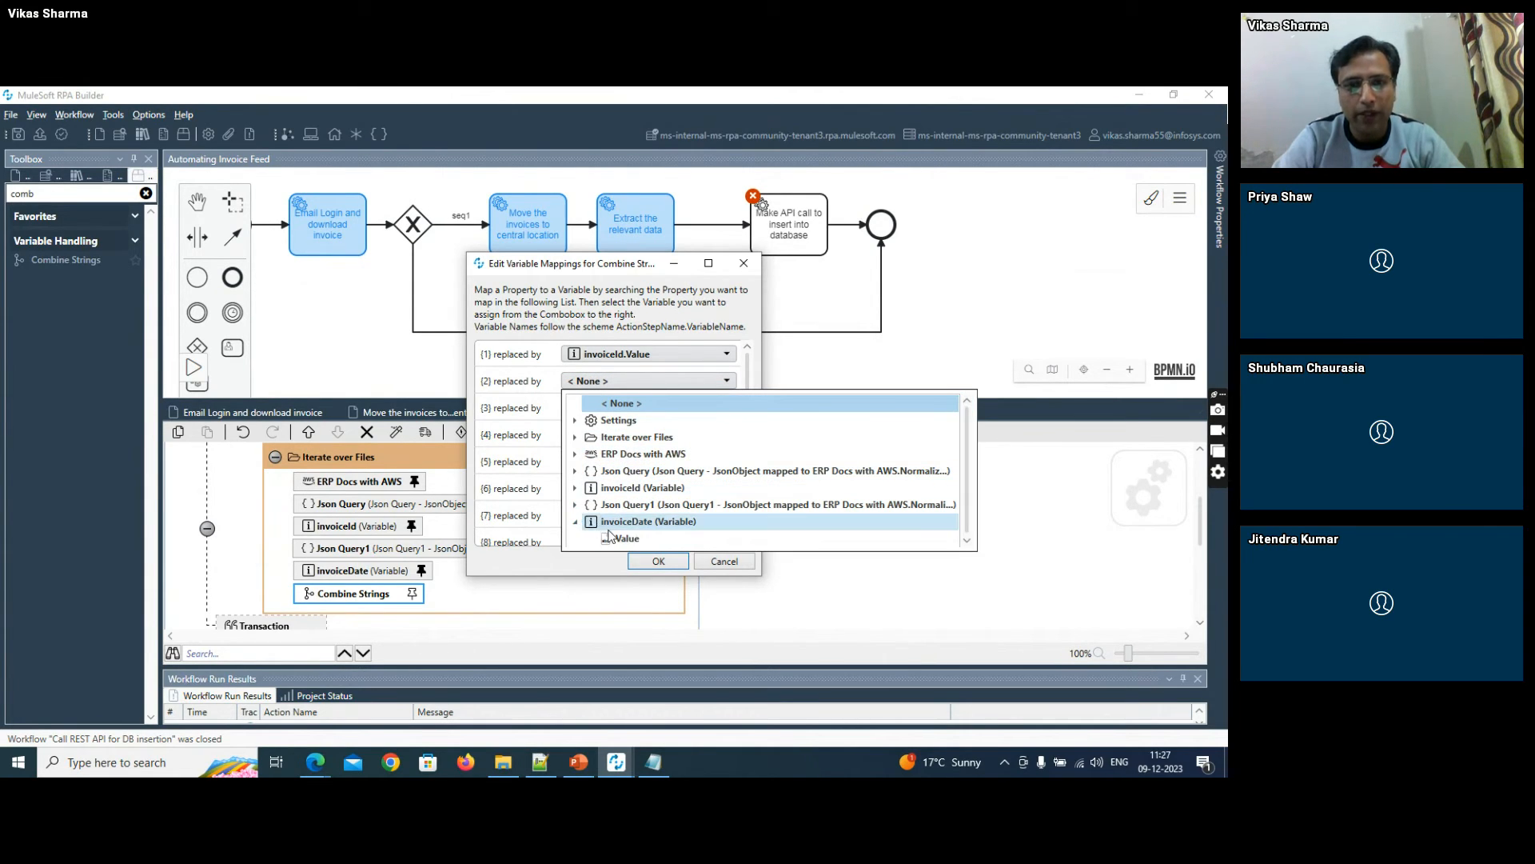
click(617, 538)
click(654, 560)
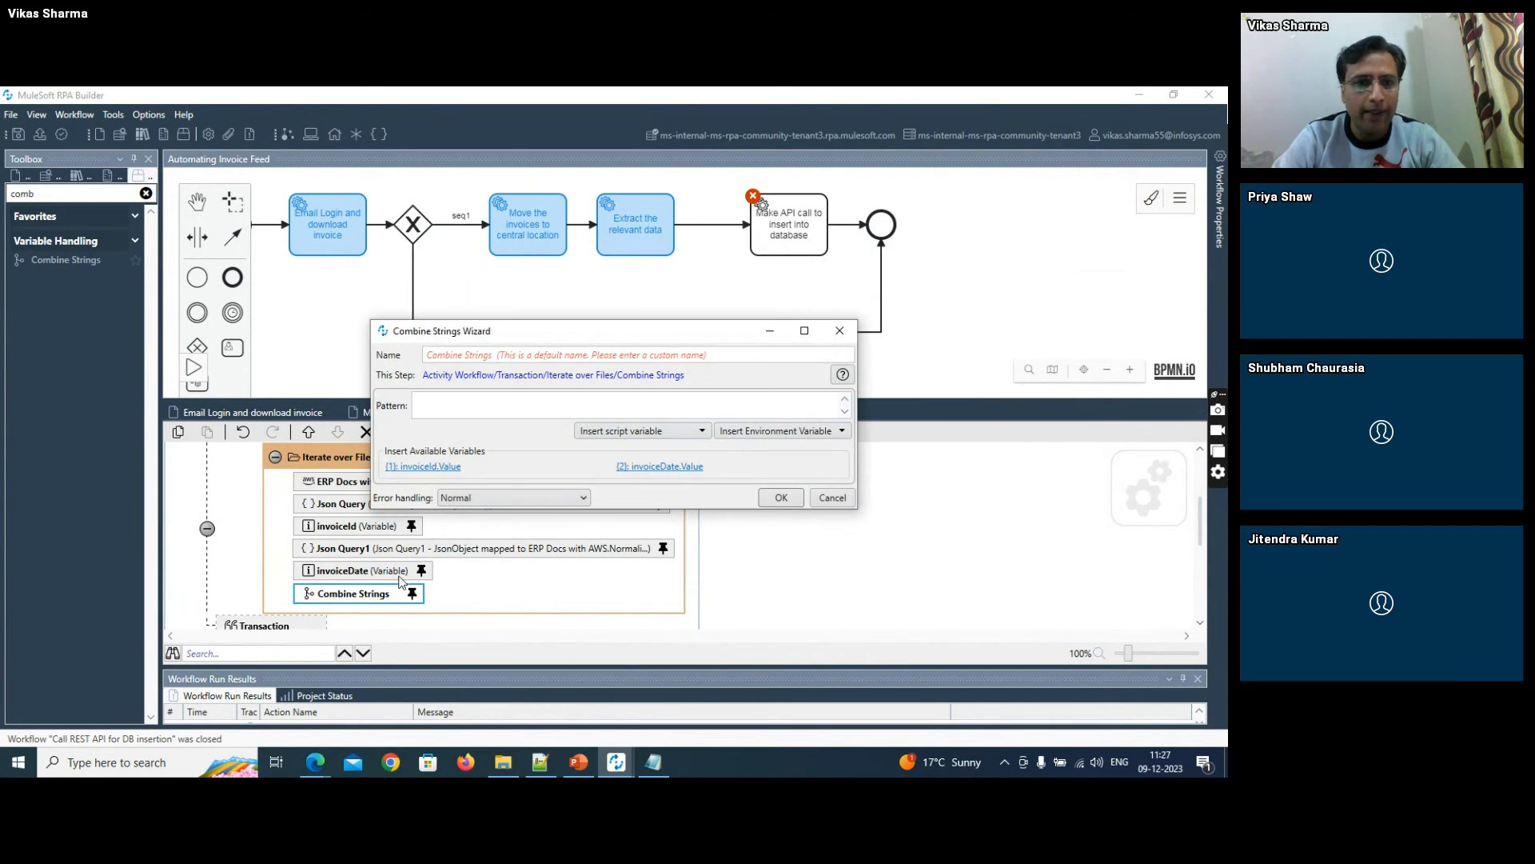
- Set the Combine Strings pattern to {"order": "{1}" ,"orderDate": "{2}" }, and save the workflow
click(454, 405)
key(ctrl+v)
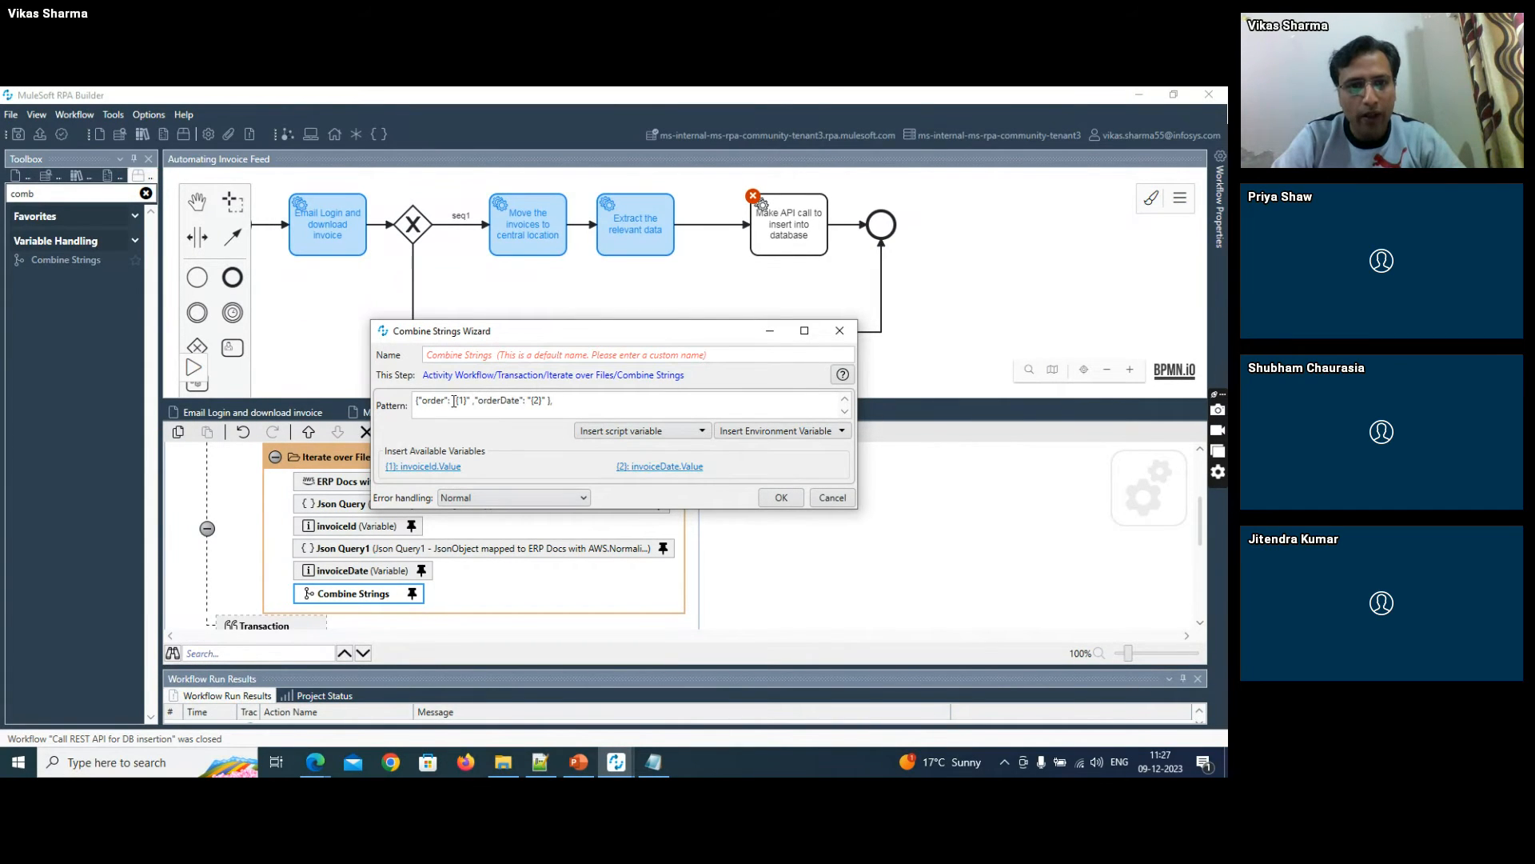
drag(453, 401, 531, 401)
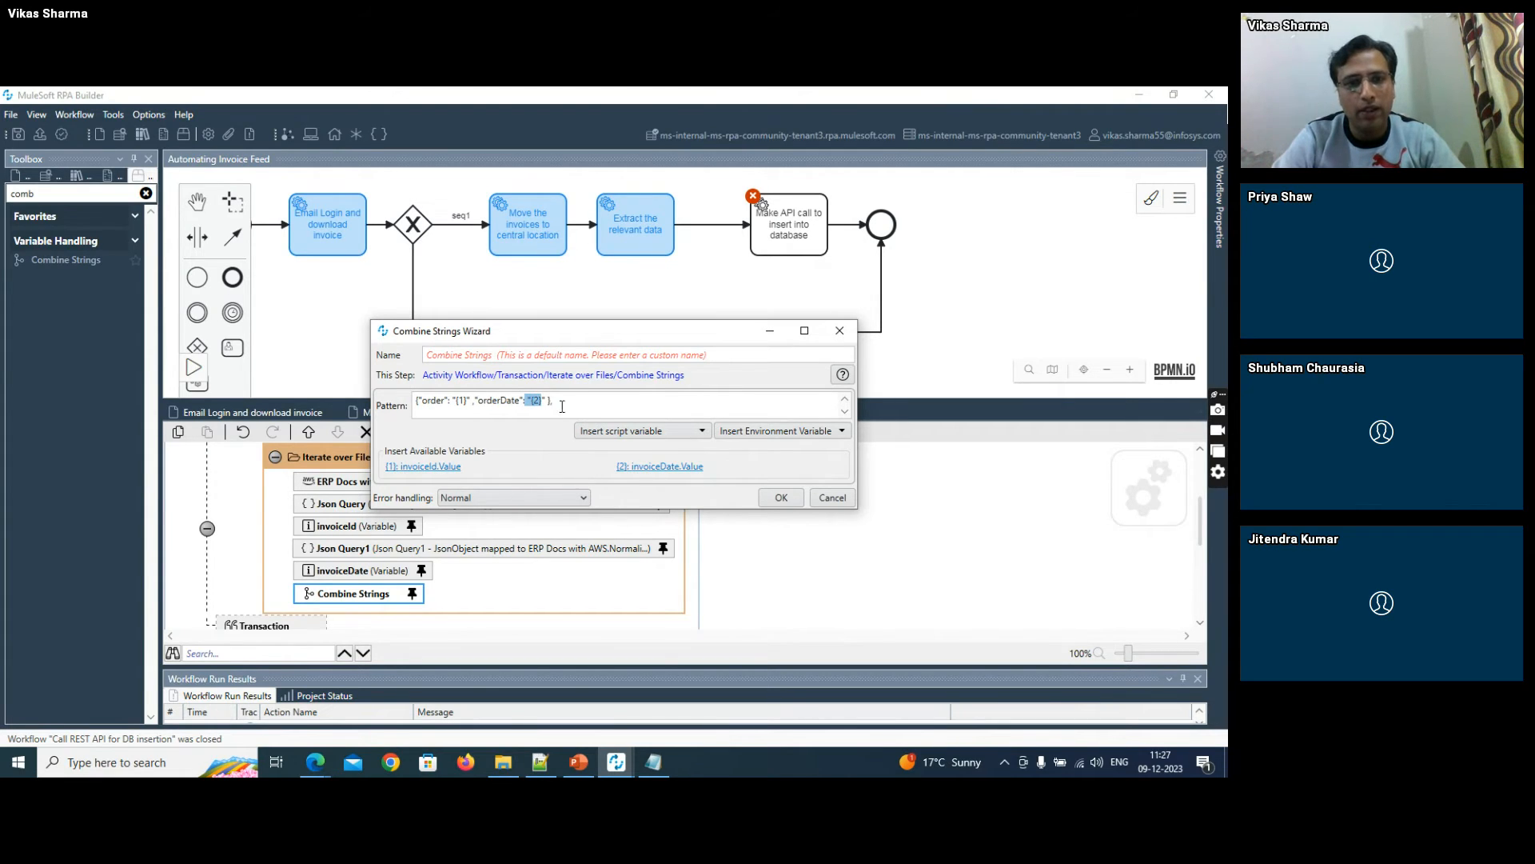
drag(559, 400, 414, 401)
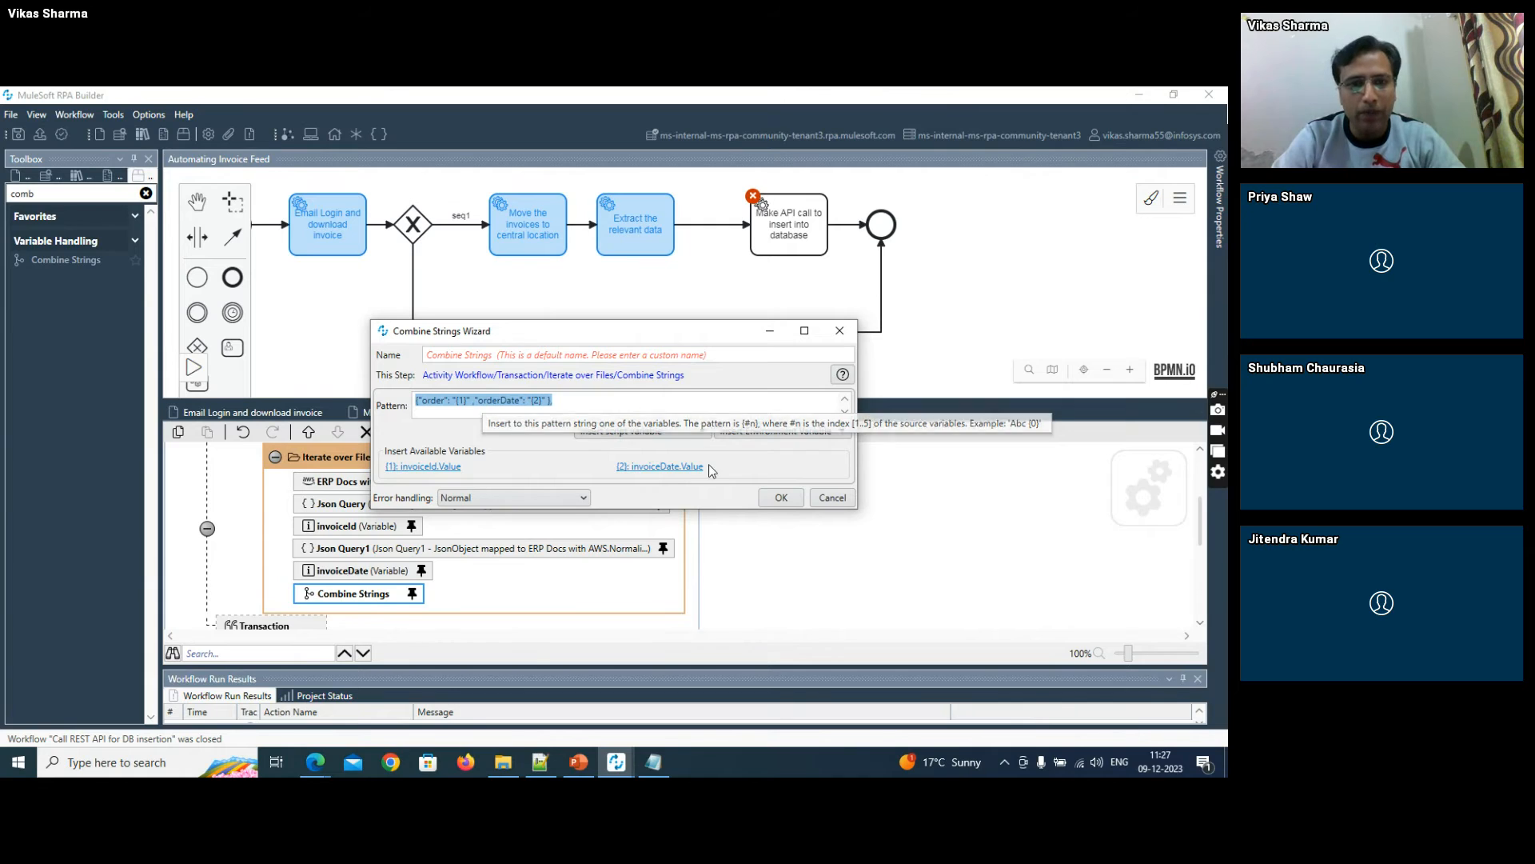
click(787, 498)
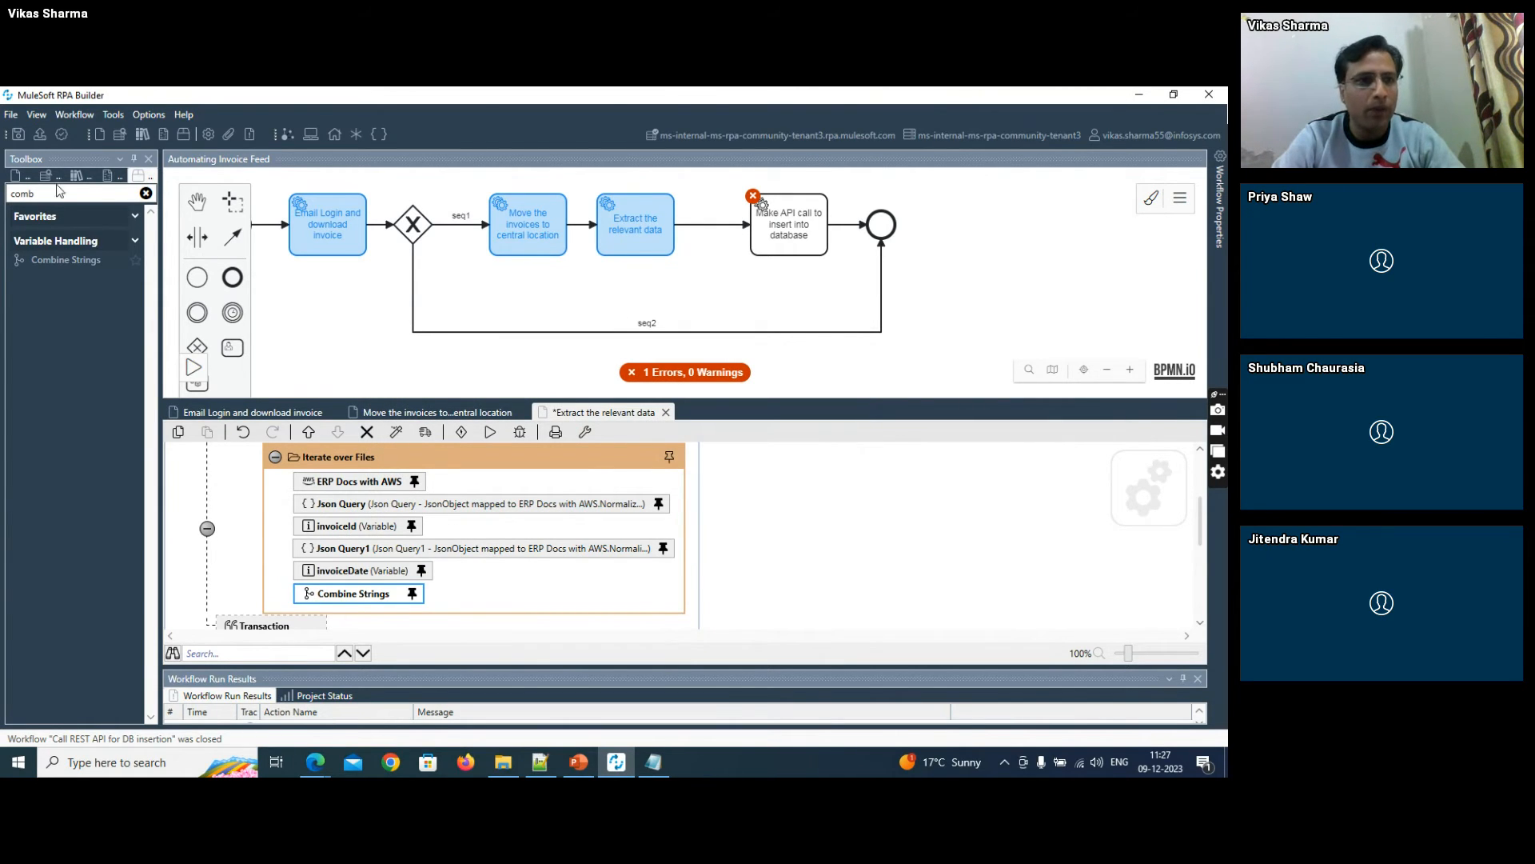
key(ctrl+s)
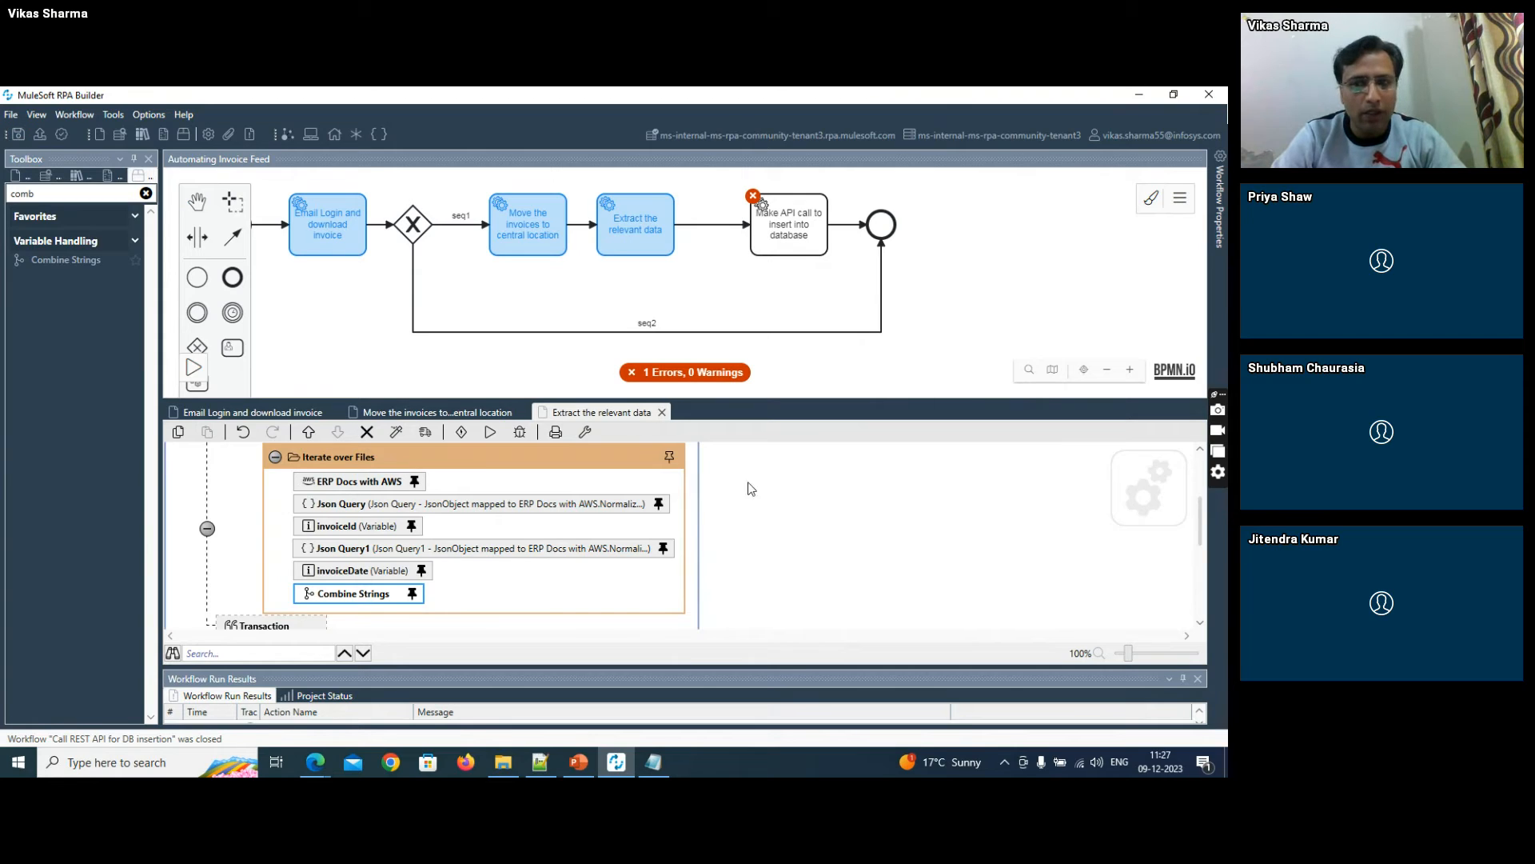
- Find the Write to Text File action and add it after Combine Strings inside Iterate over Files
scroll(1199, 628, down, 1)
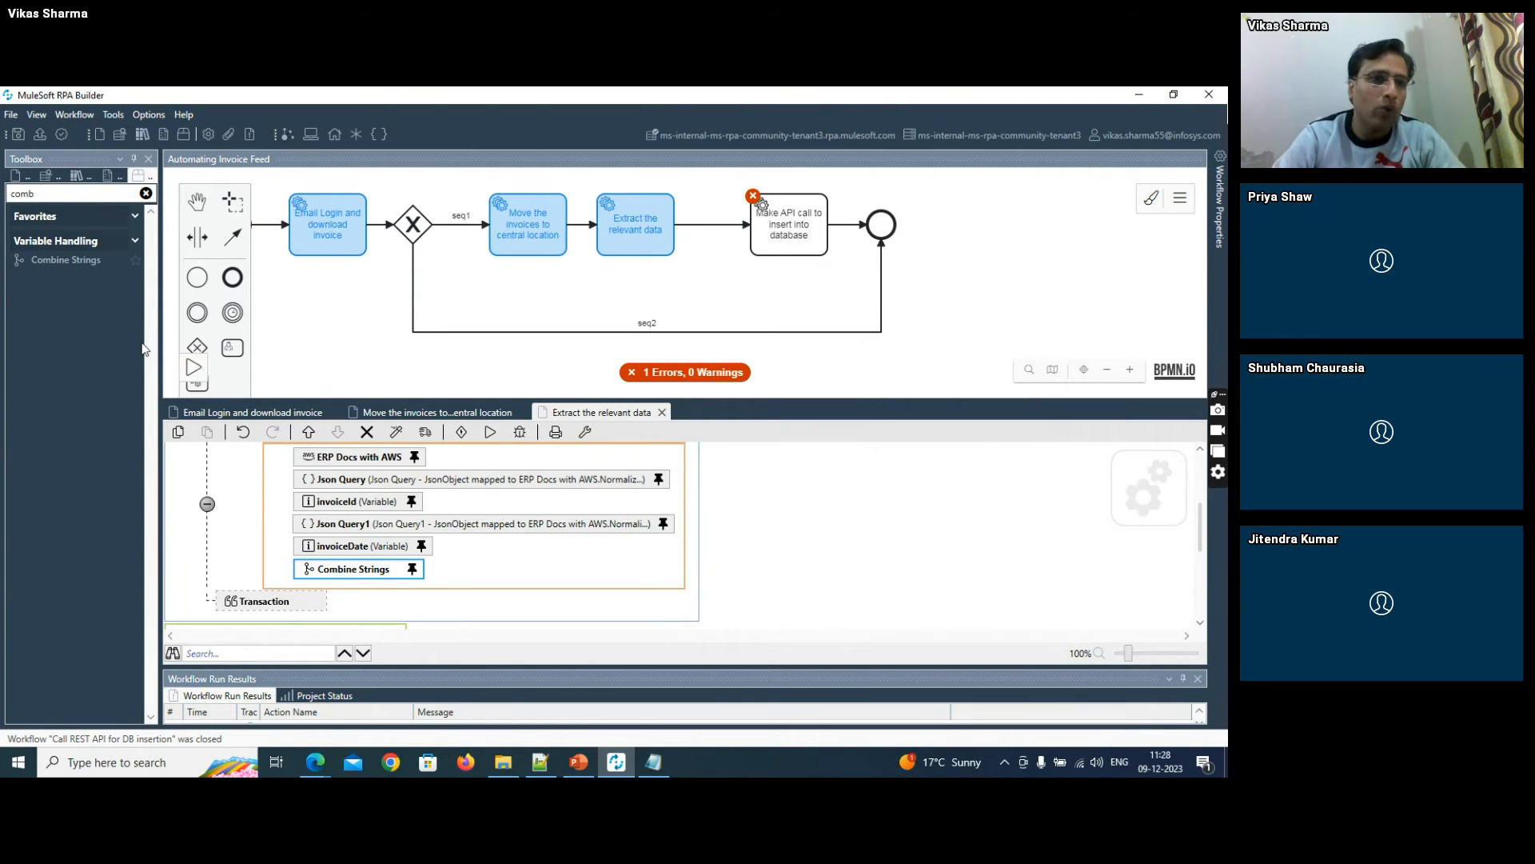
click(51, 193)
drag(51, 192, 1, 198)
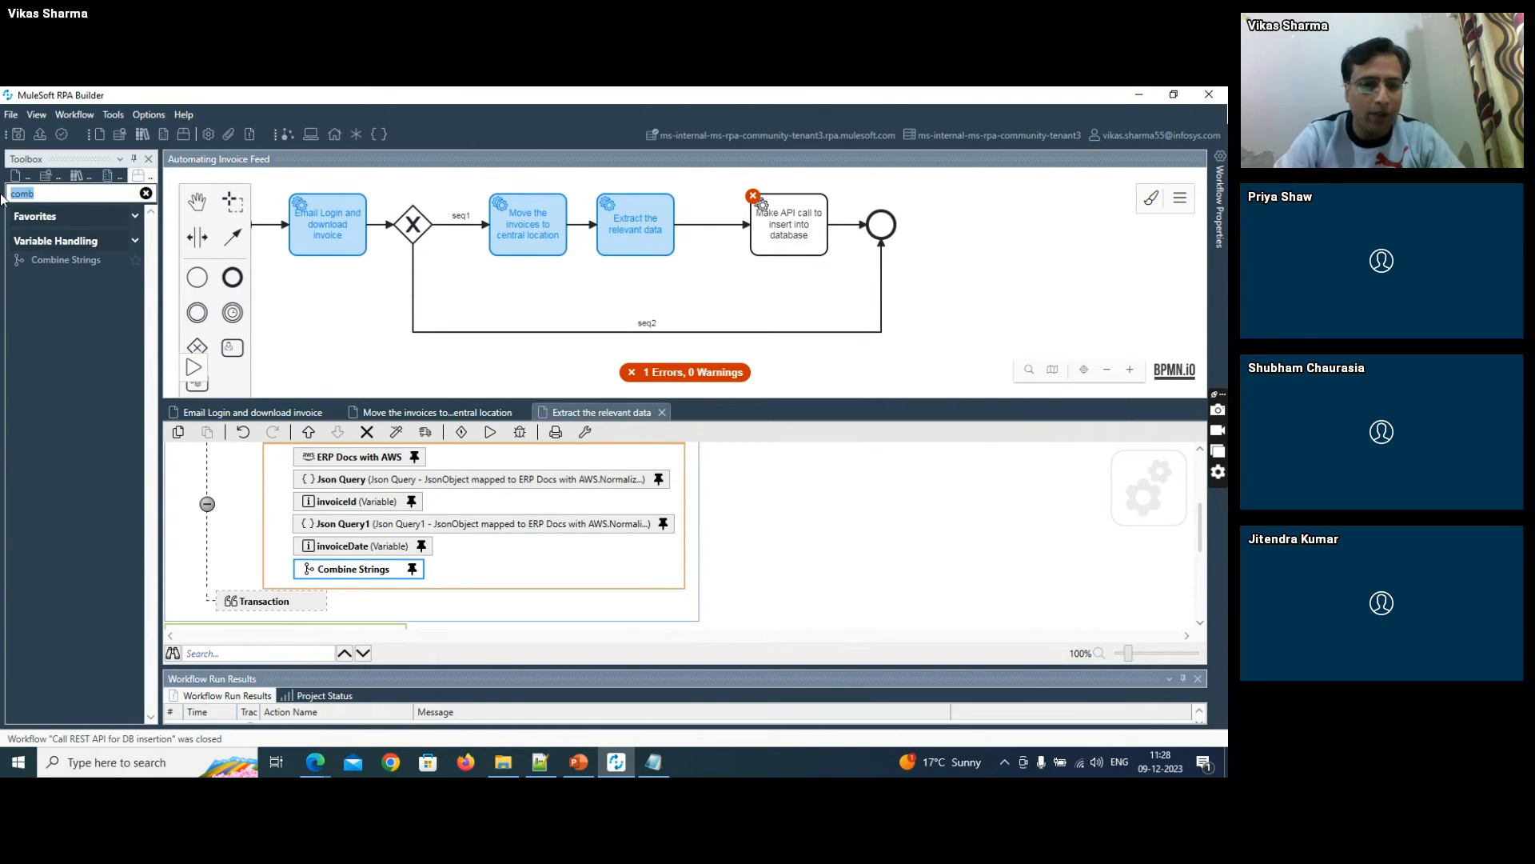
text(writ)
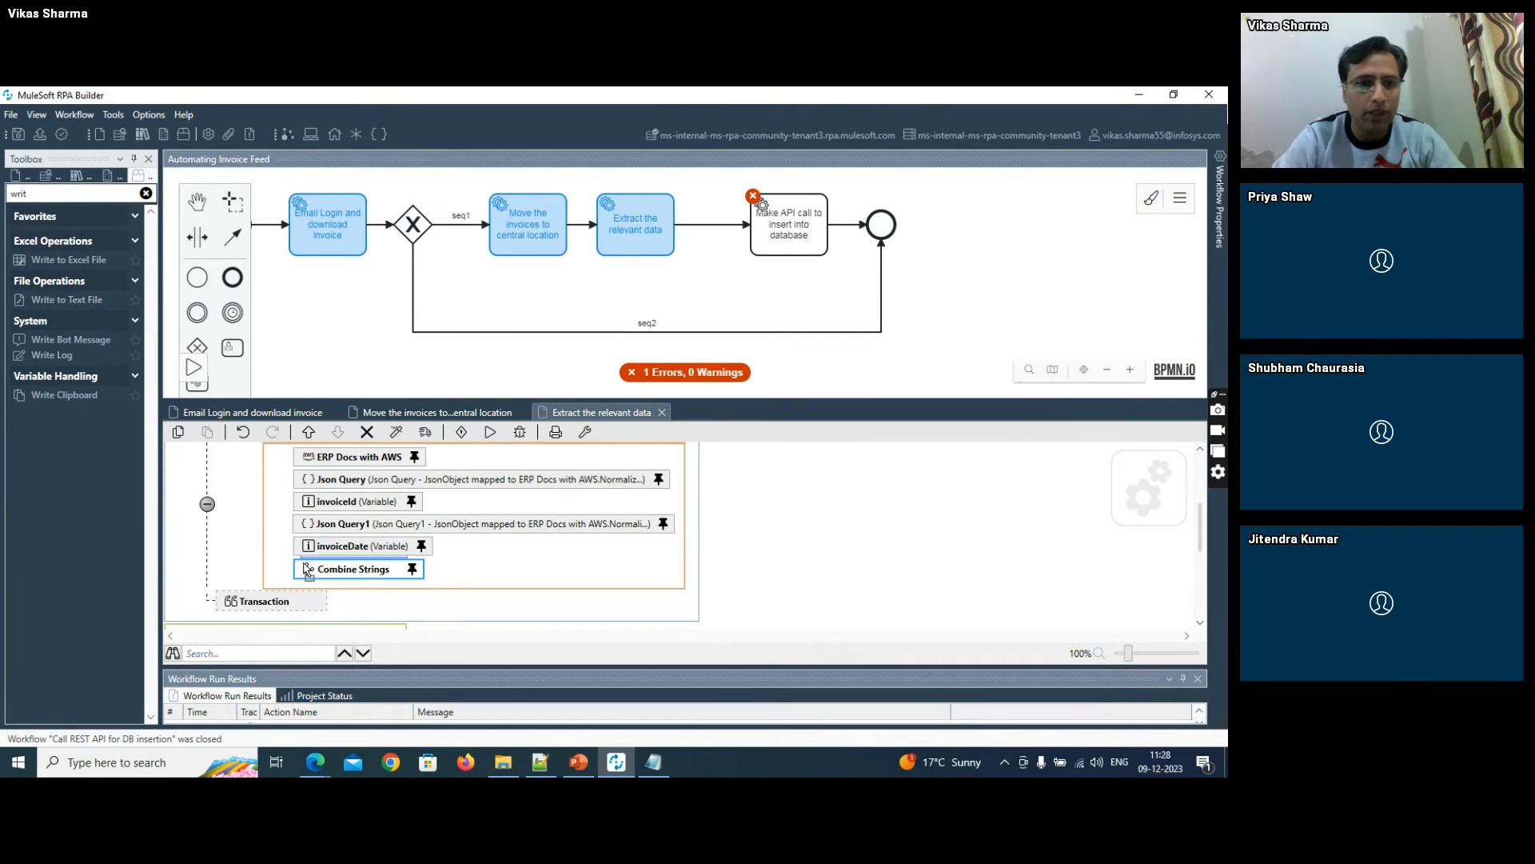
drag(320, 584, 339, 590)
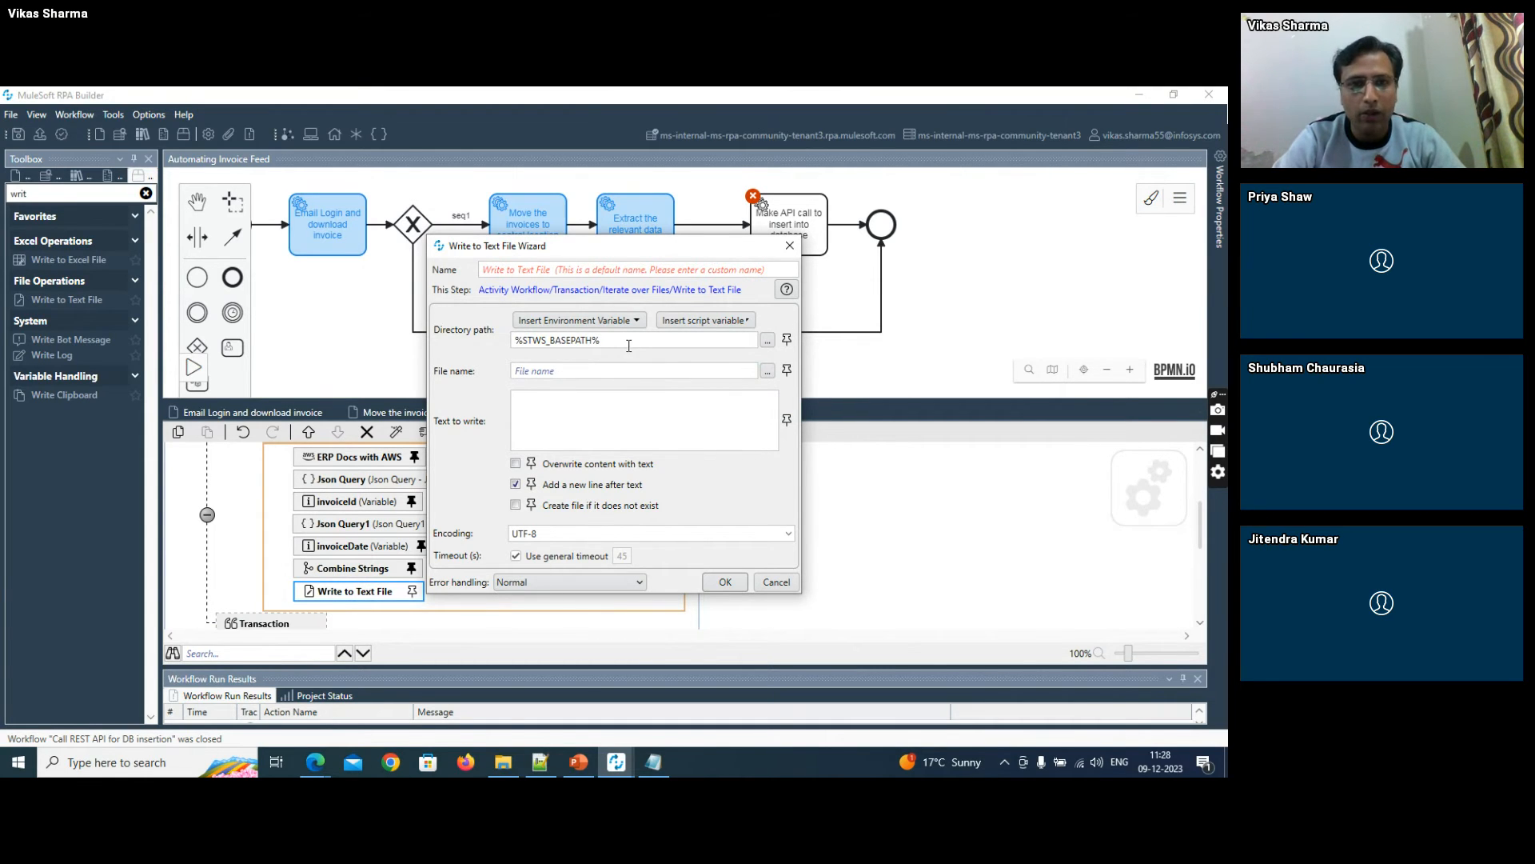
- Copy the RPA folder path from File Explorer, then set Write to Text File's directory path to F:\RPA and file name to raw_payload.txt
key(alt+Tab)
key(alt+Tab)
key(alt+Tab)
key(alt+Tab)
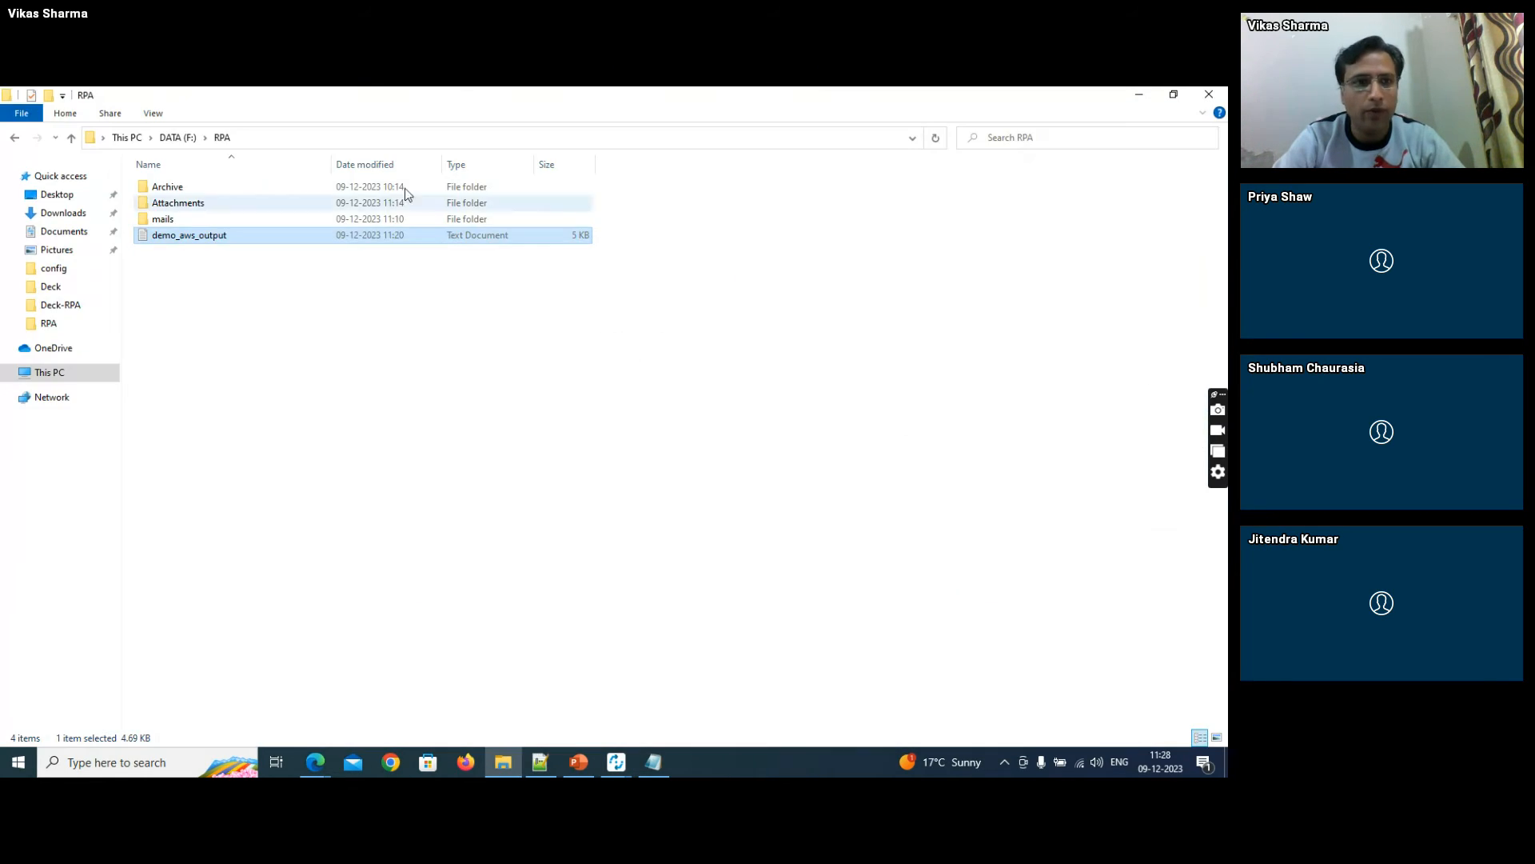
click(343, 138)
key(ctrl+c)
key(alt+Tab)
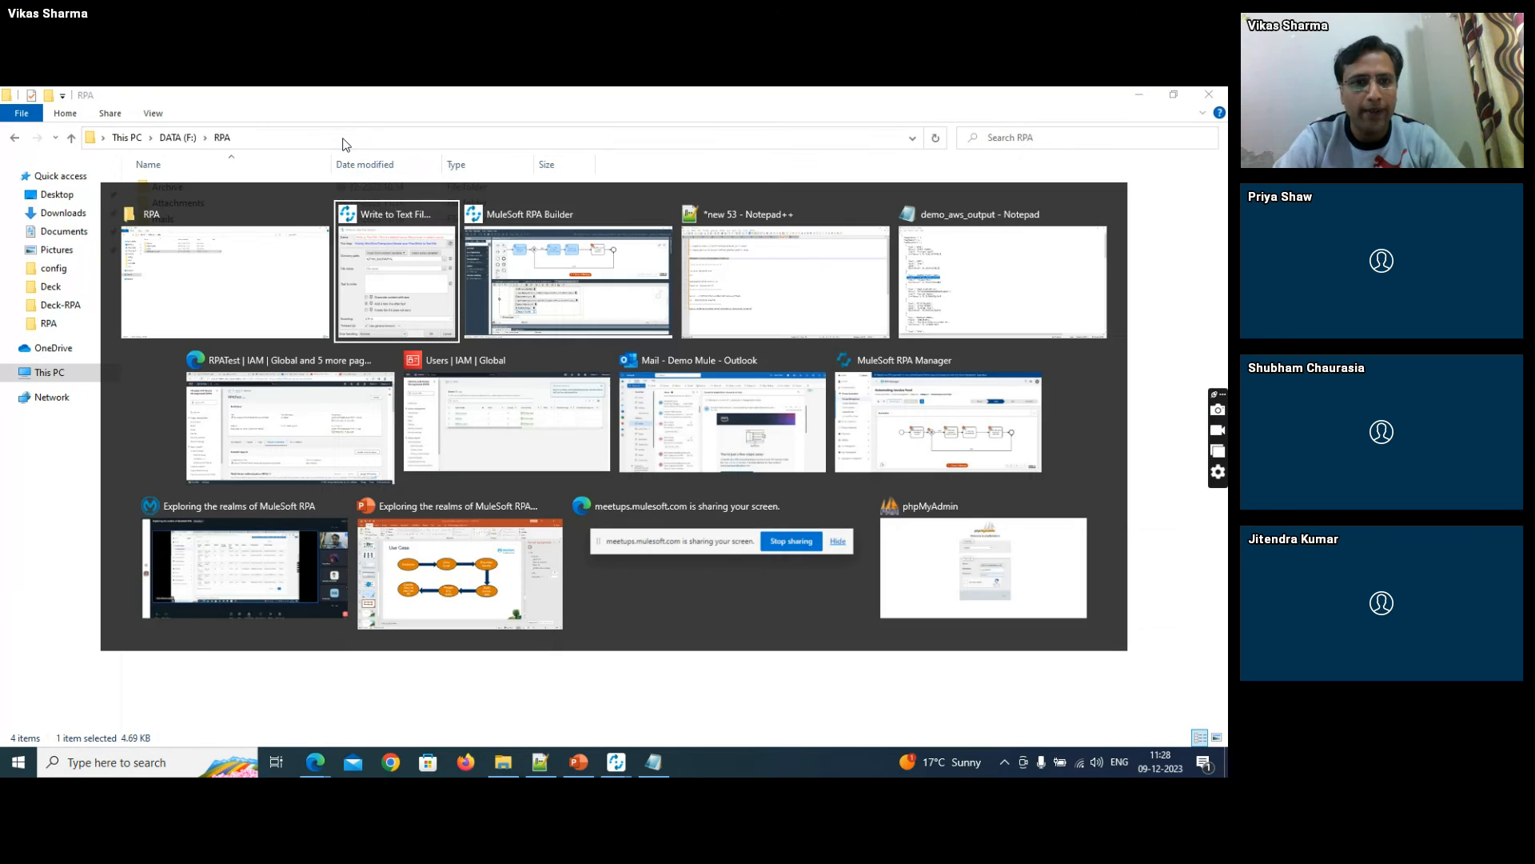
double_click(576, 343)
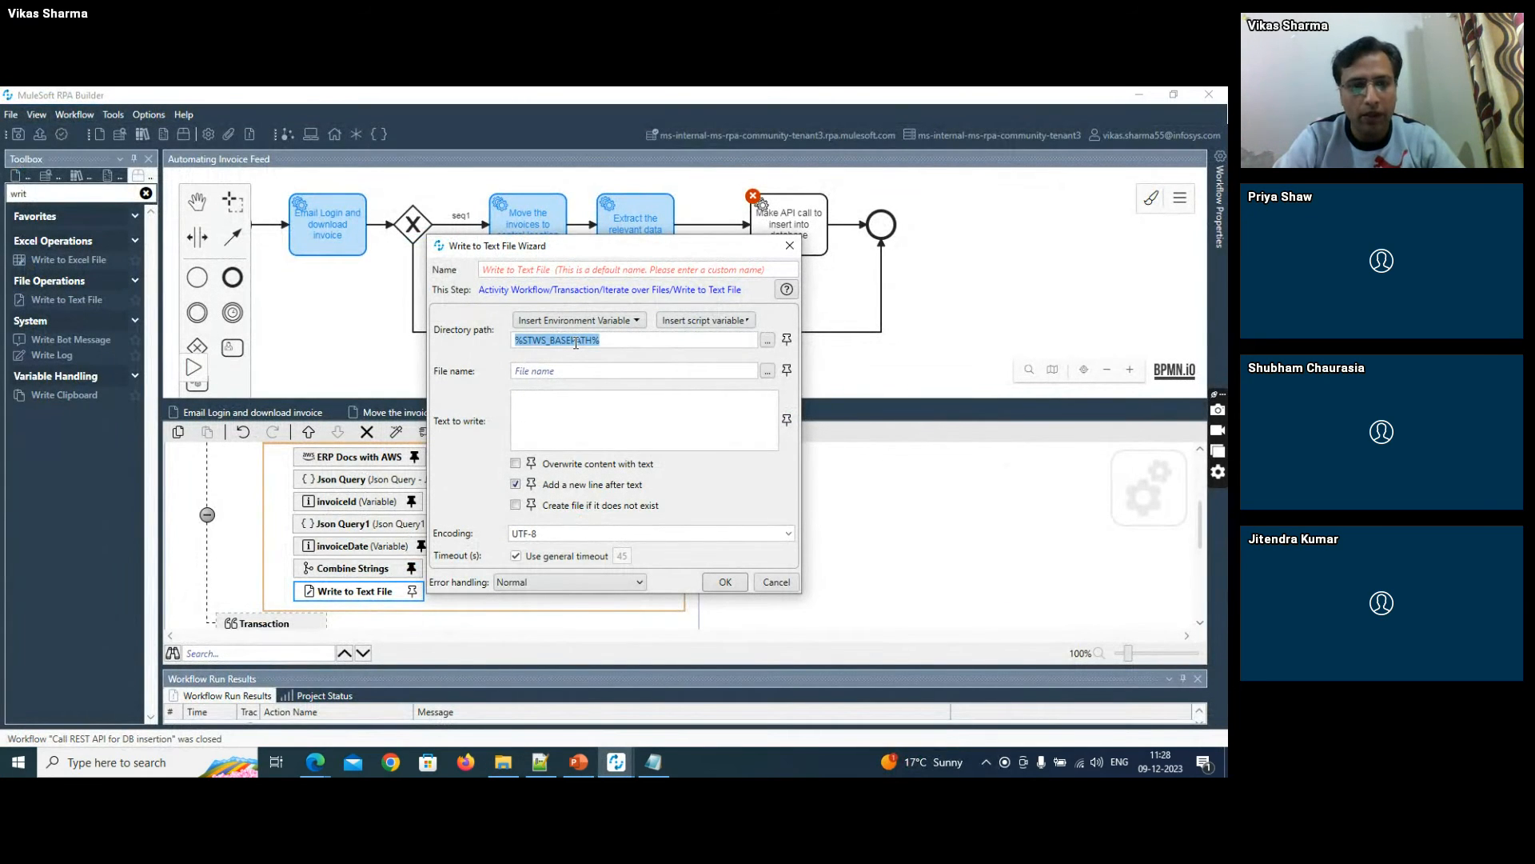
key(ctrl+v)
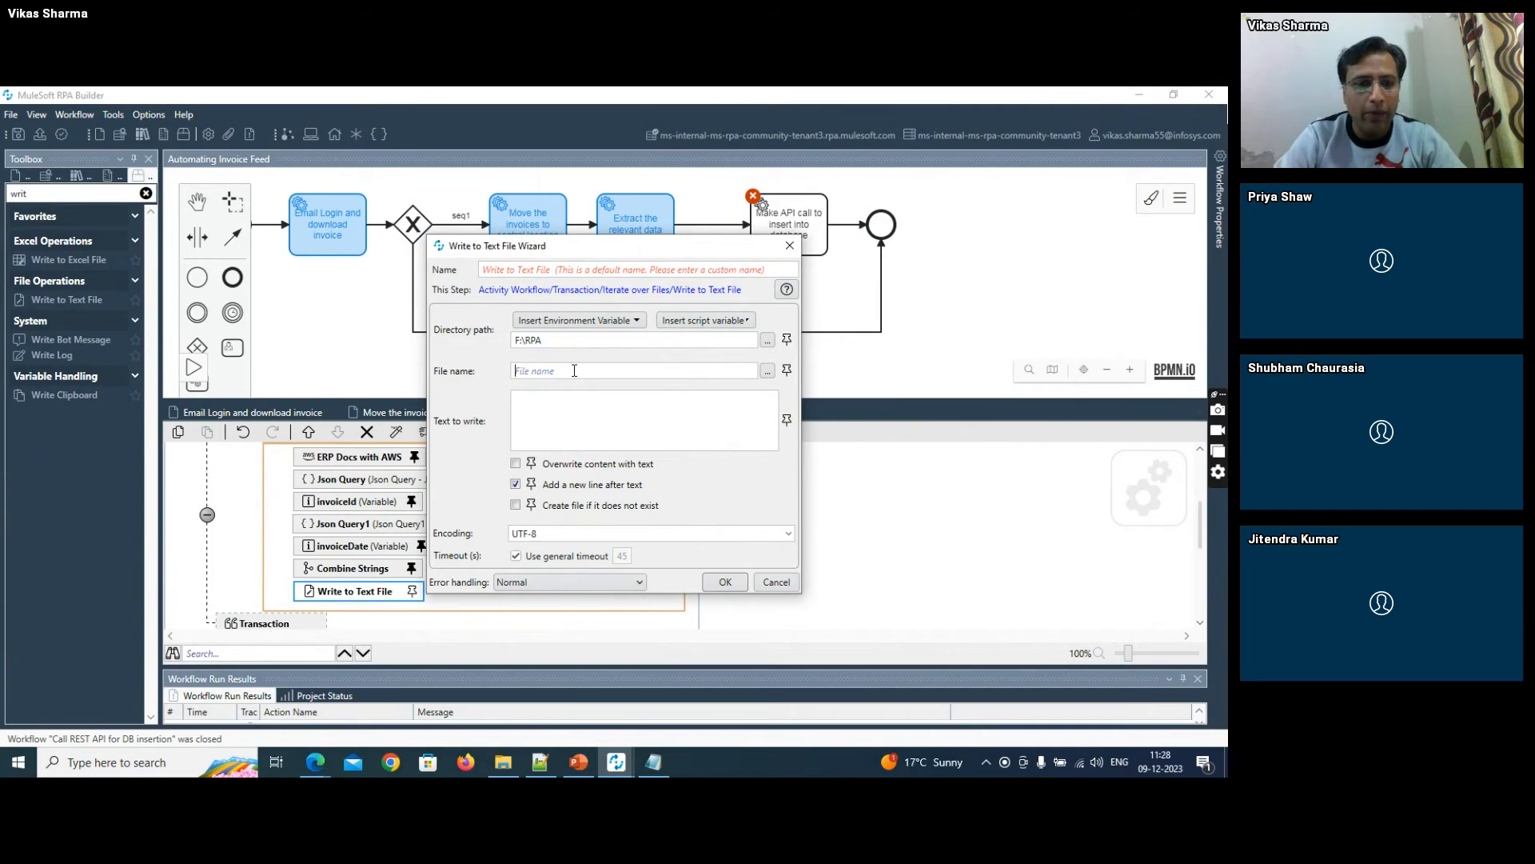
click(574, 370)
text(raw_payload.txt)
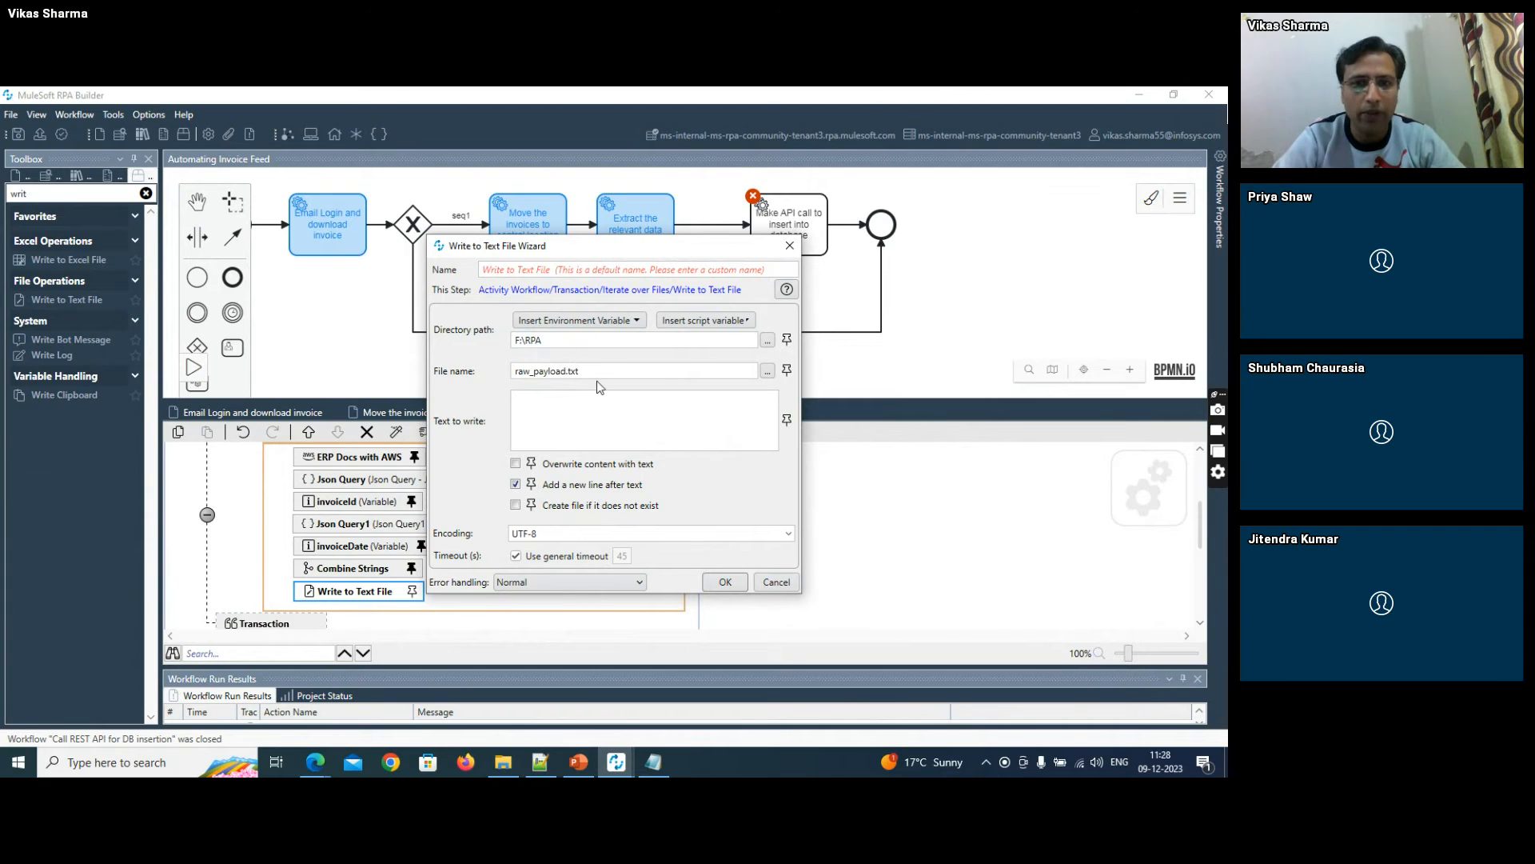
- Pin the text to write to Combine Strings.Combined String, enable creating the file if it does not exist, and save the workflow
click(787, 419)
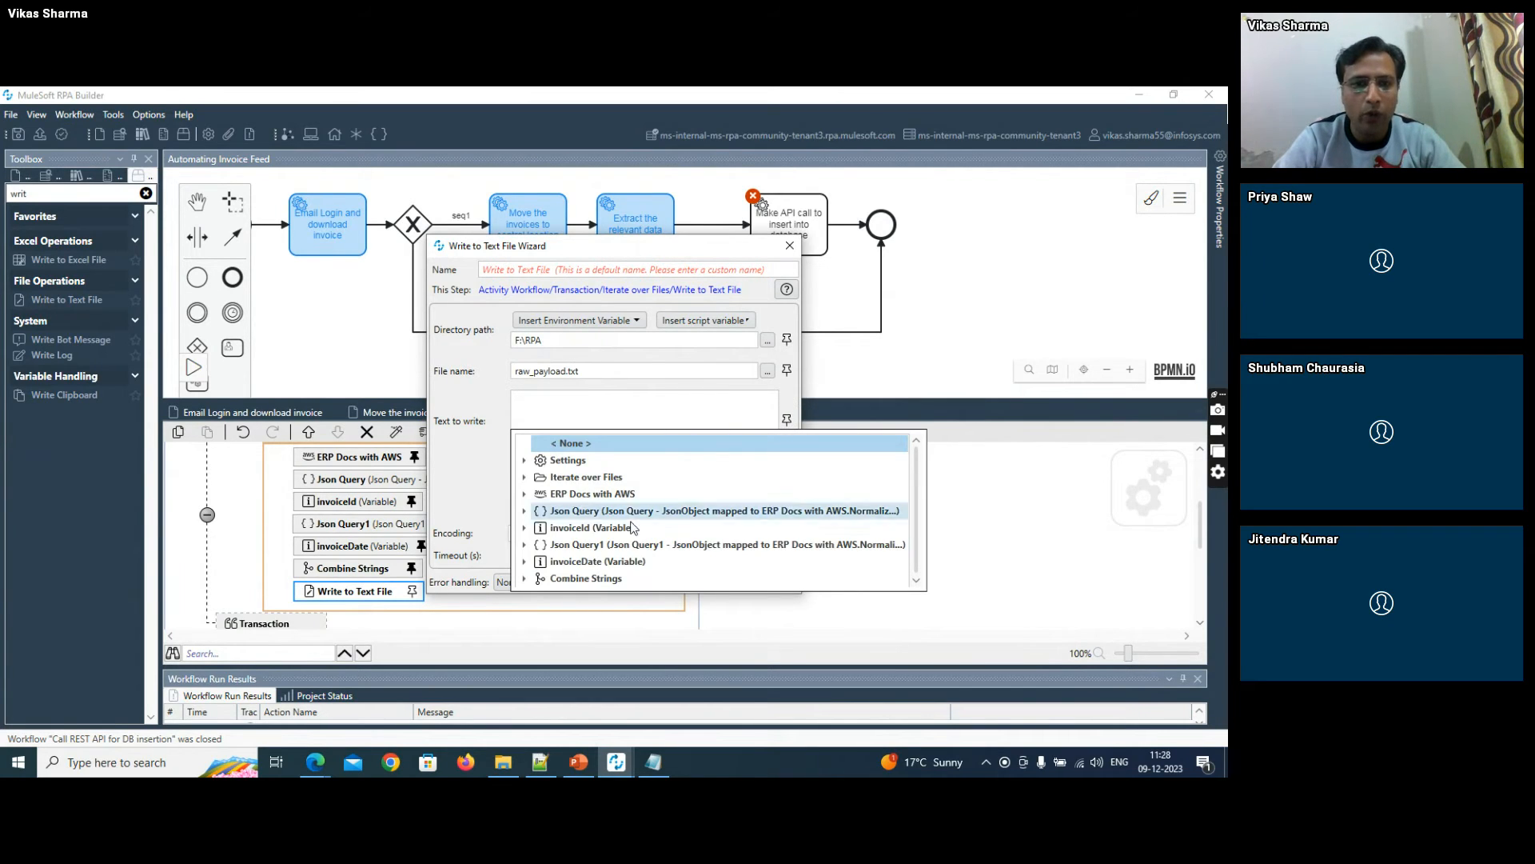
click(525, 579)
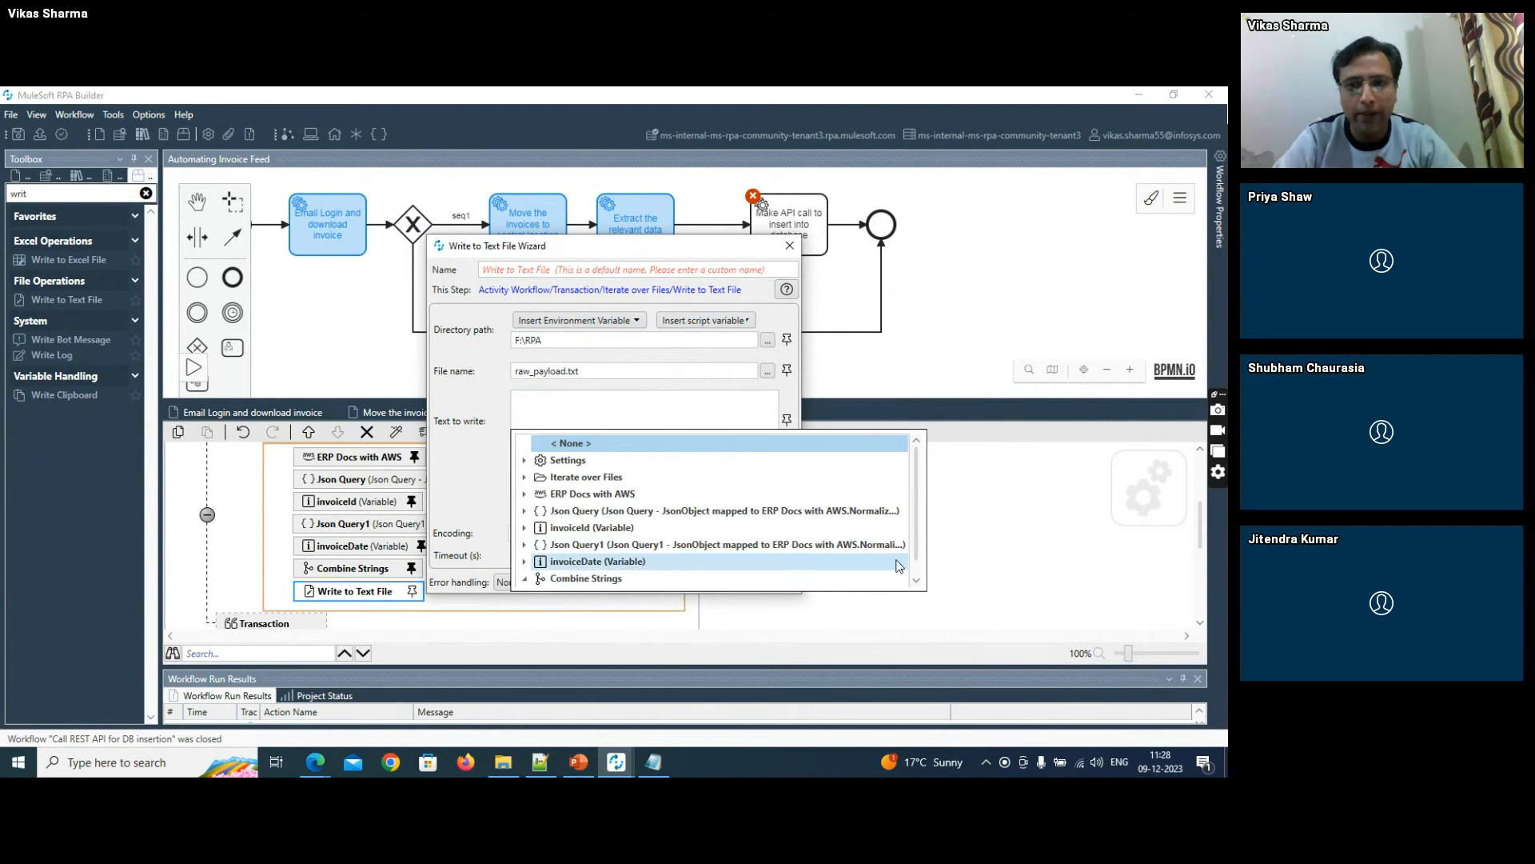
click(917, 581)
click(602, 578)
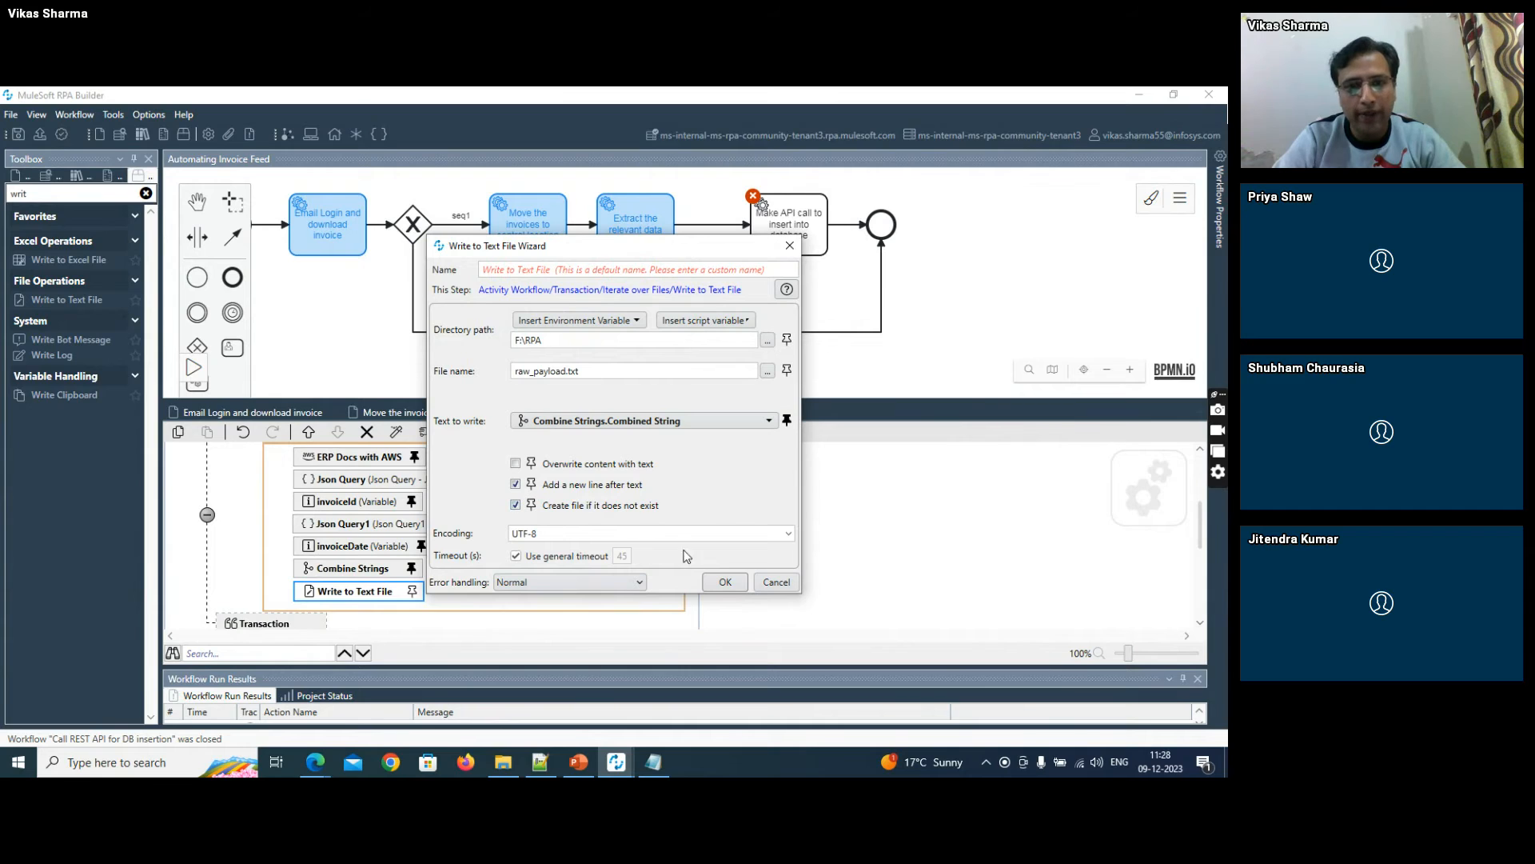
click(722, 582)
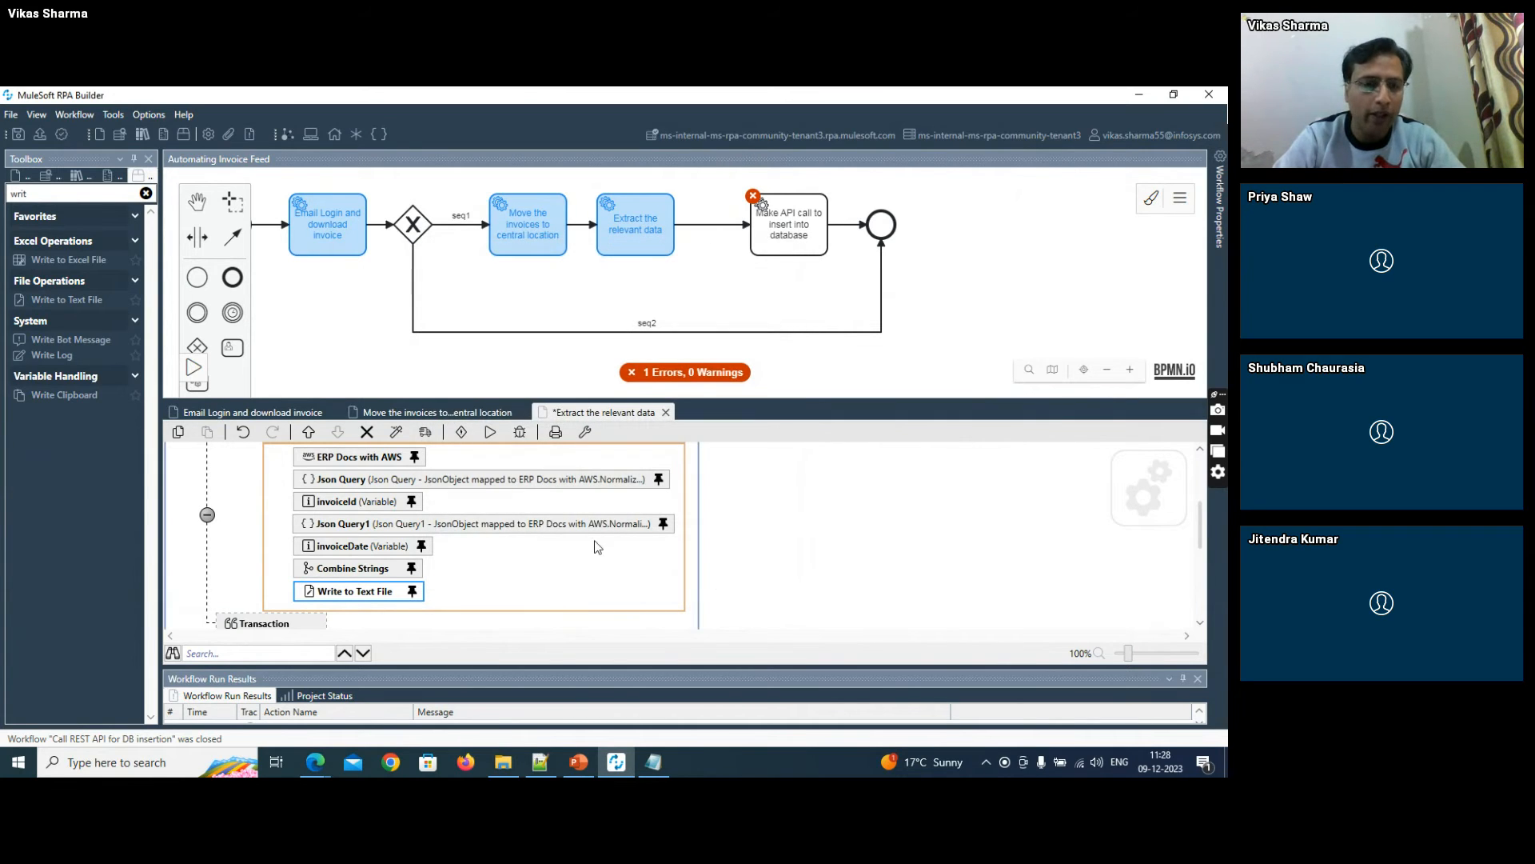
click(17, 135)
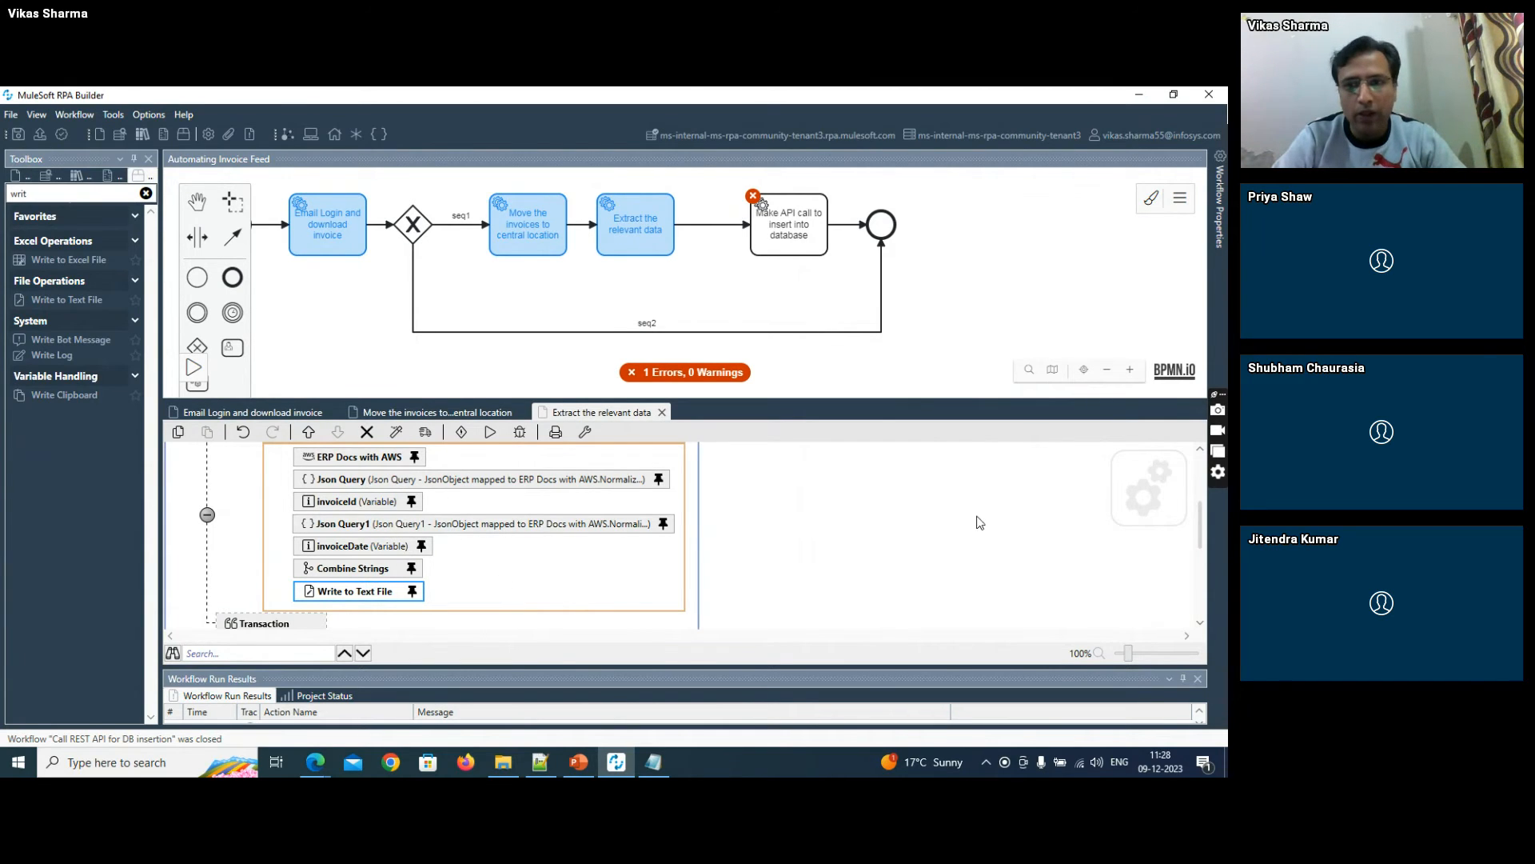
- Find the Set Variable action and add it after Write to Text File inside Iterate over Files
drag(1201, 521, 1201, 530)
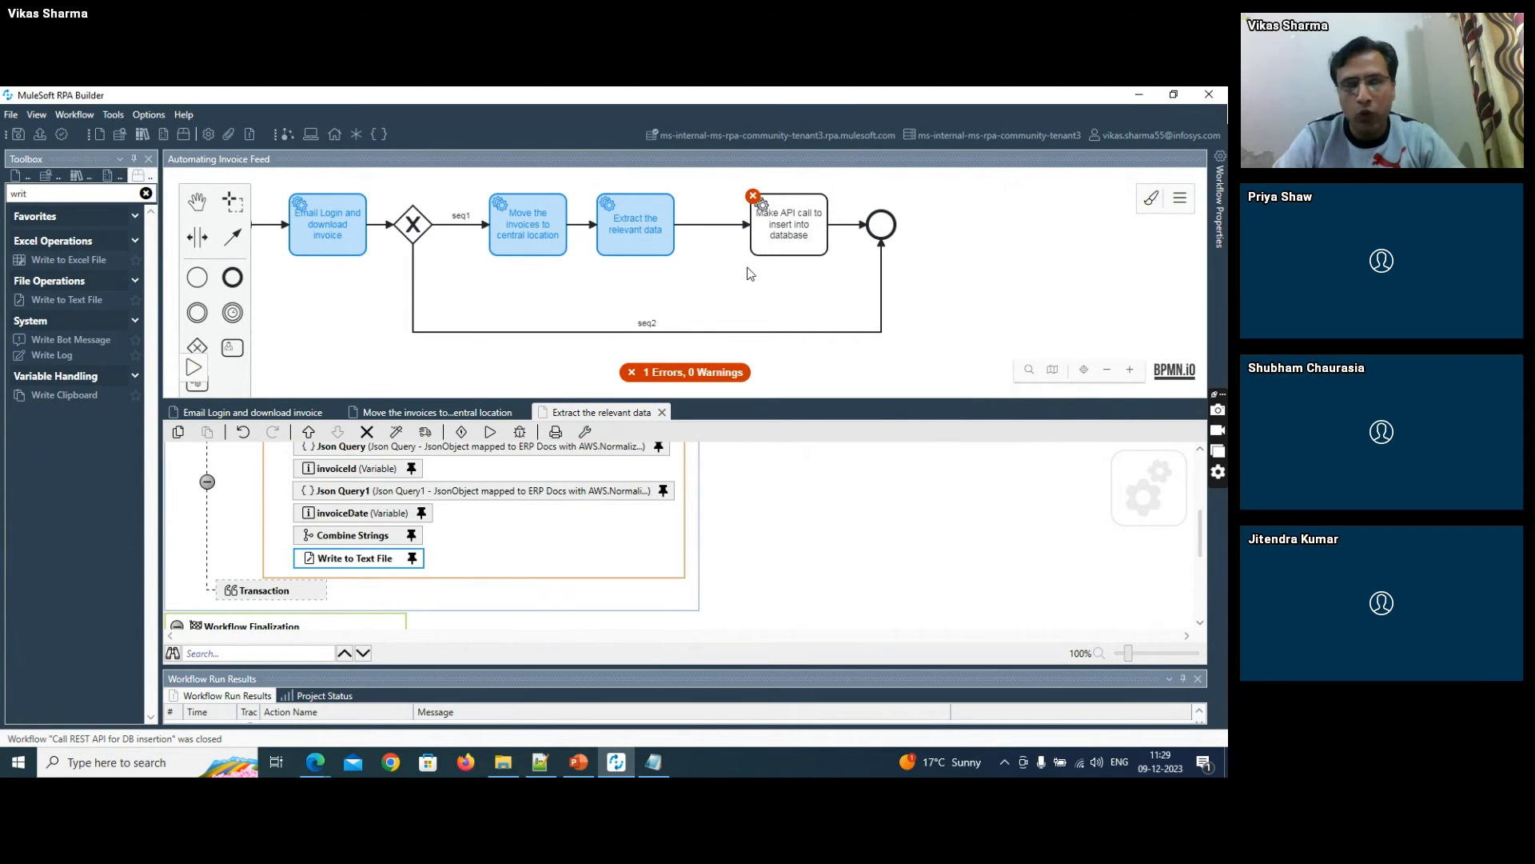
click(815, 225)
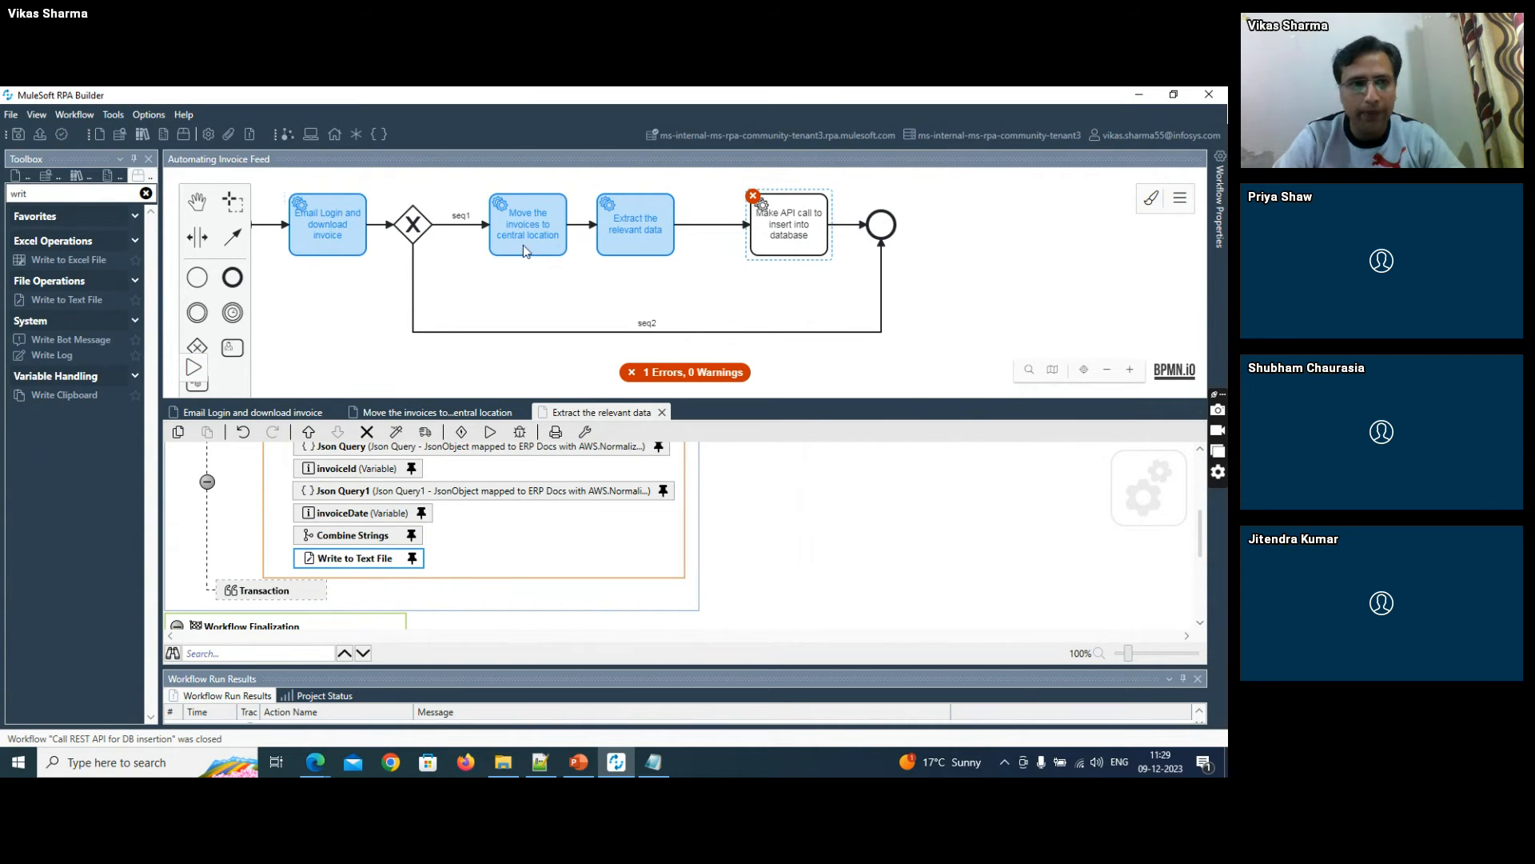
drag(36, 193, 2, 192)
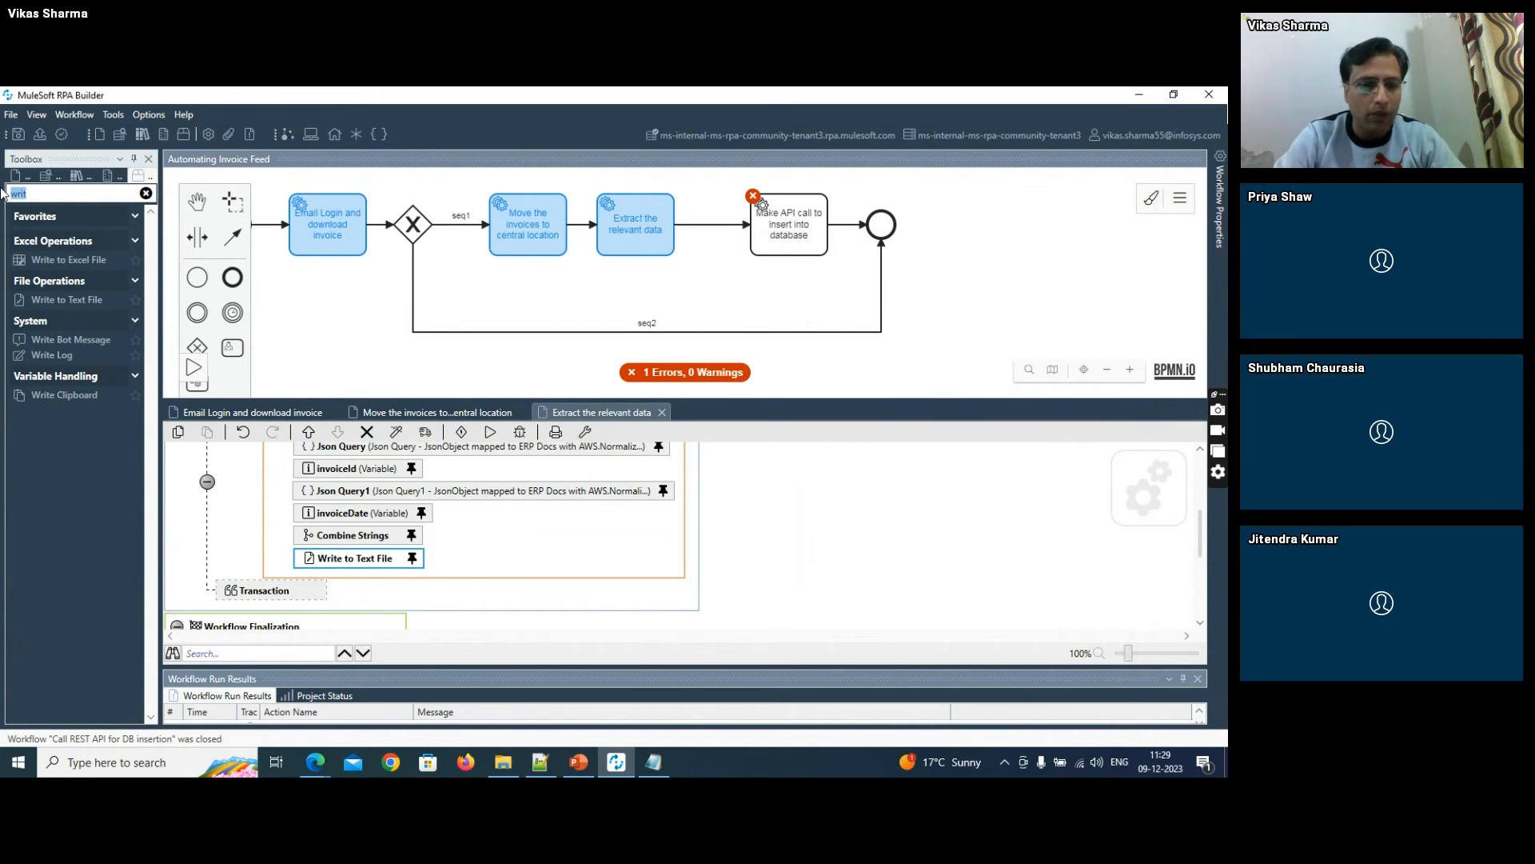
text(varua)
key(BackSpace)
key(BackSpace)
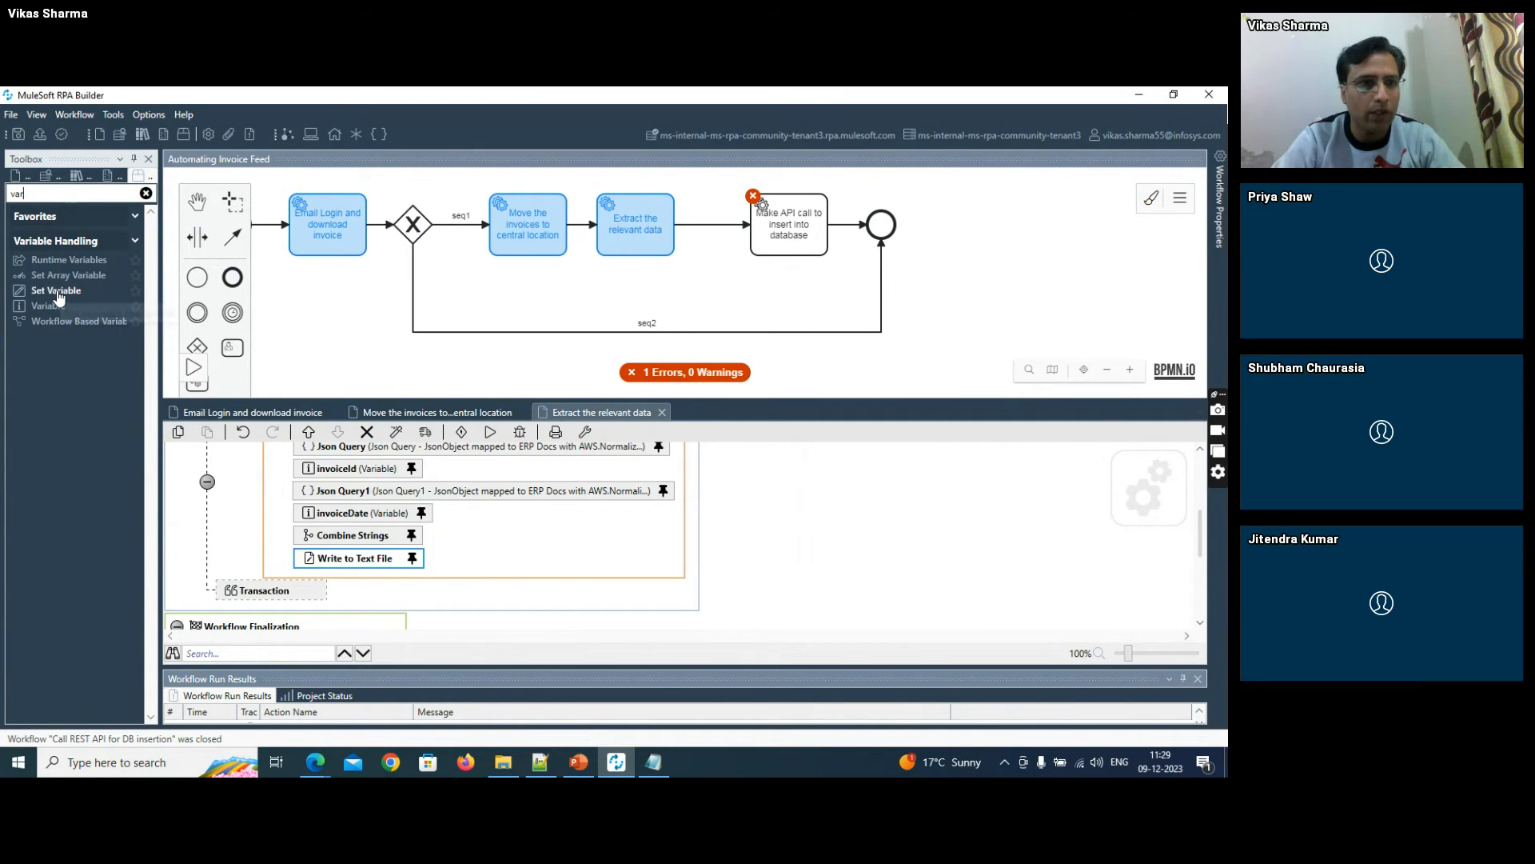
drag(56, 294, 335, 575)
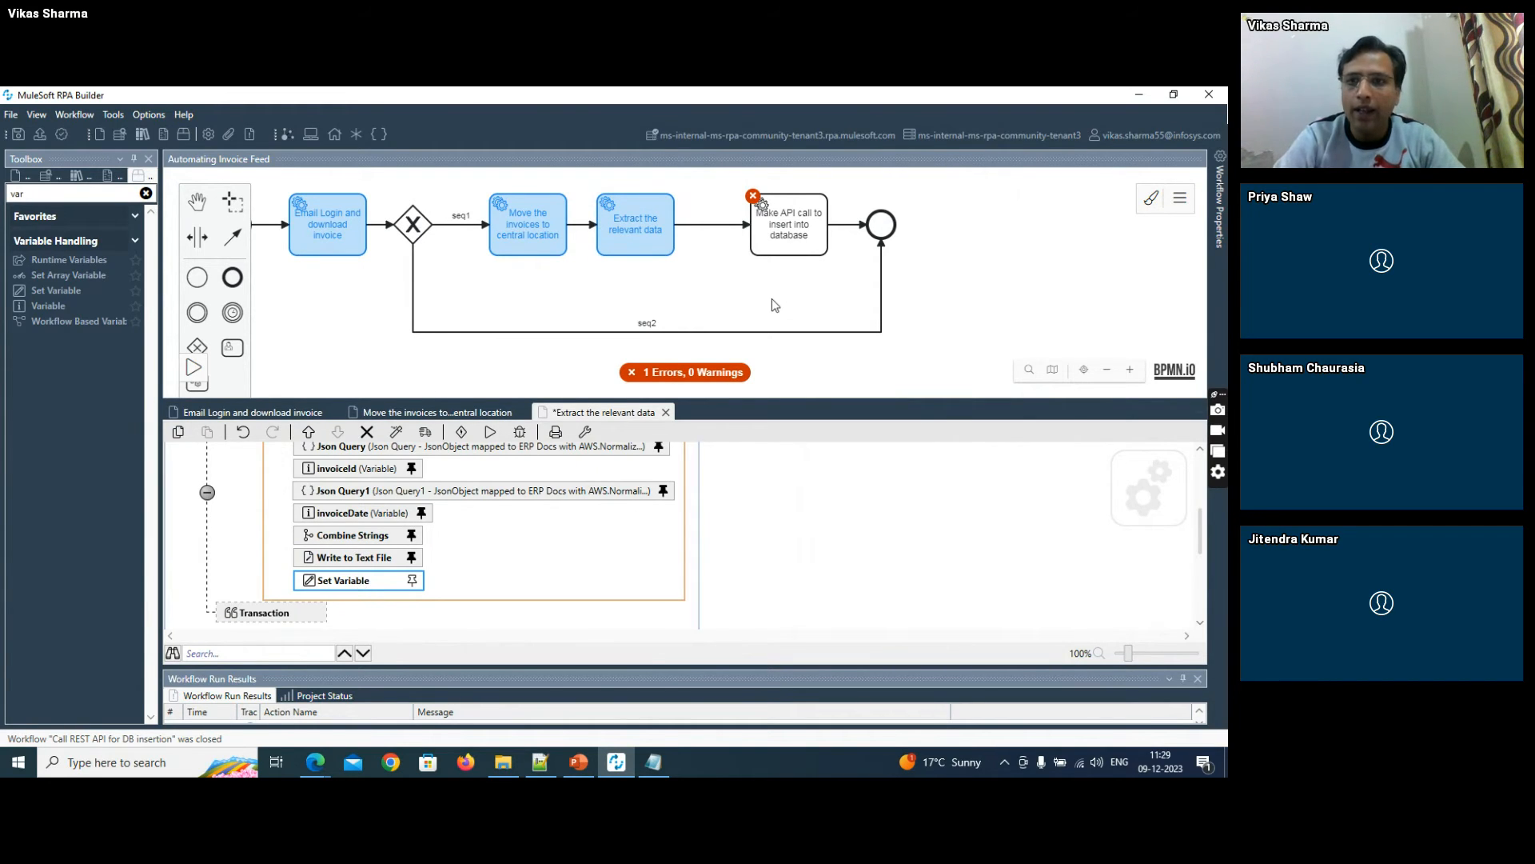
- Add an alphanumeric activity parameter named input_to_API to the business process initialization, leaving its value empty
click(1180, 198)
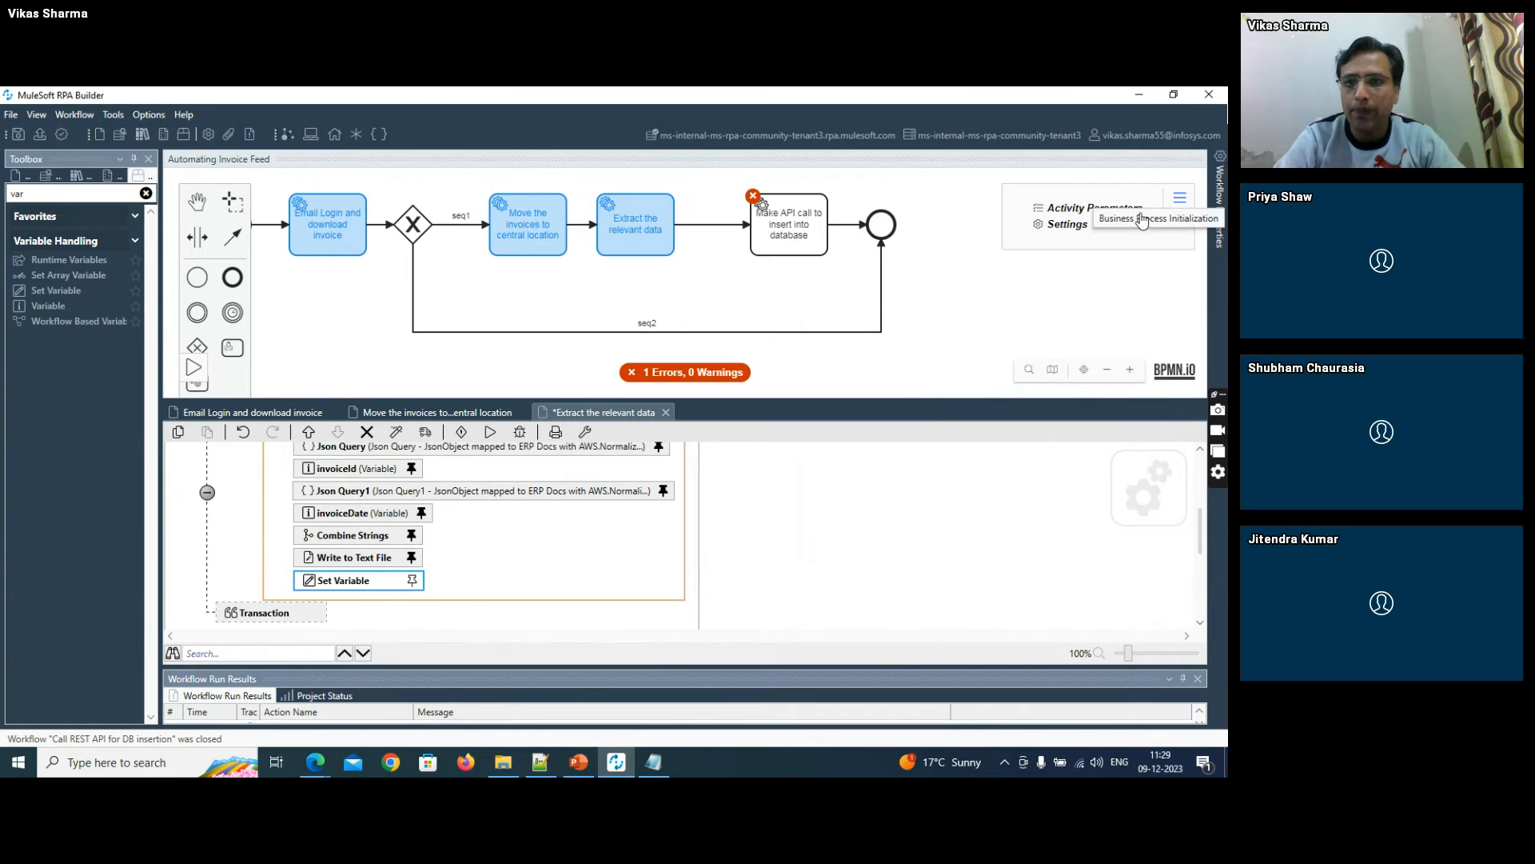
click(1058, 230)
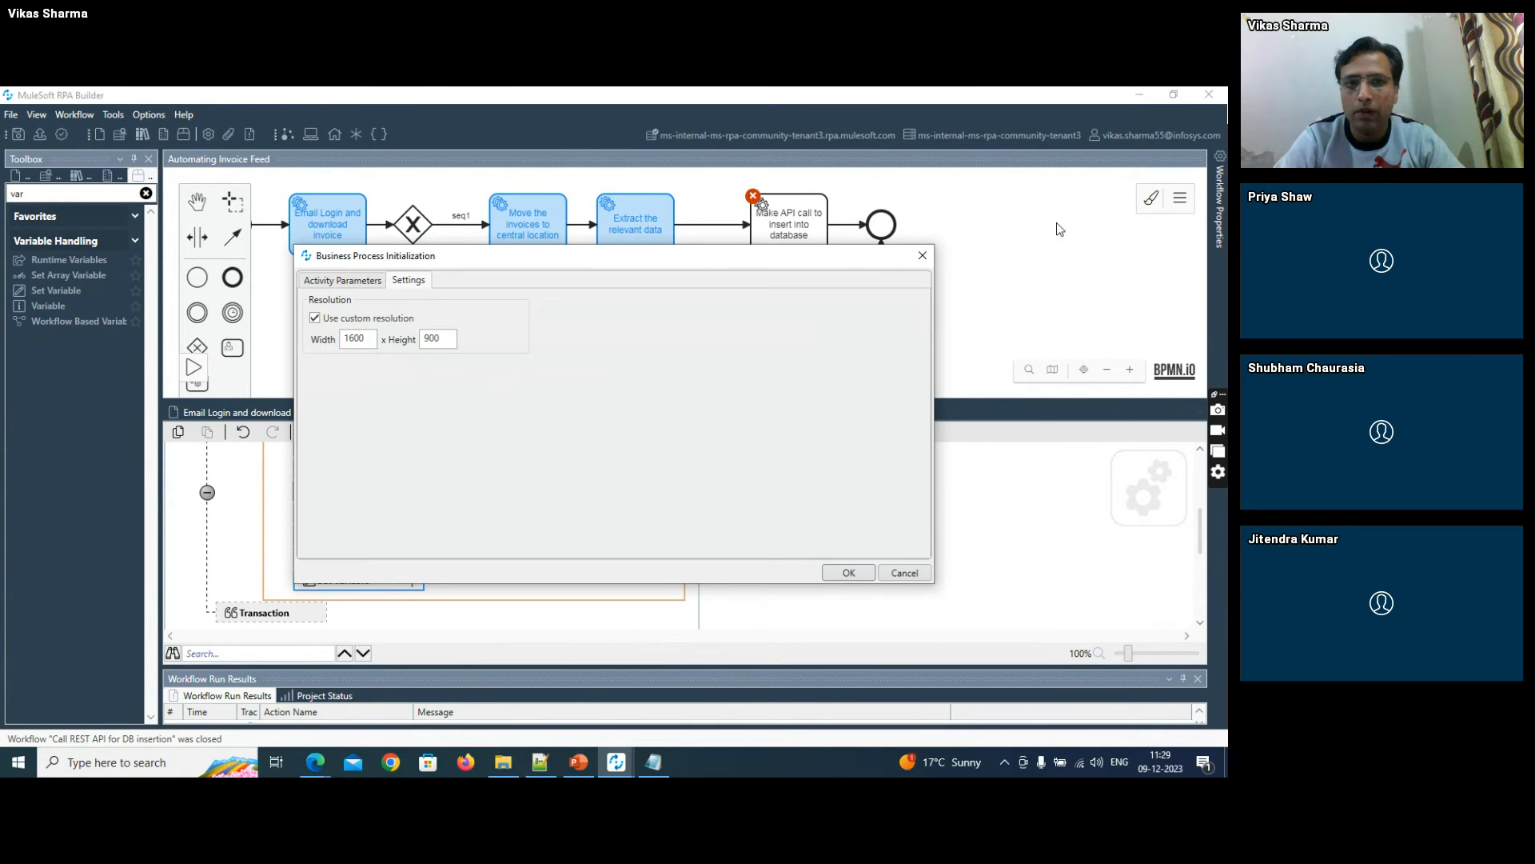
click(367, 282)
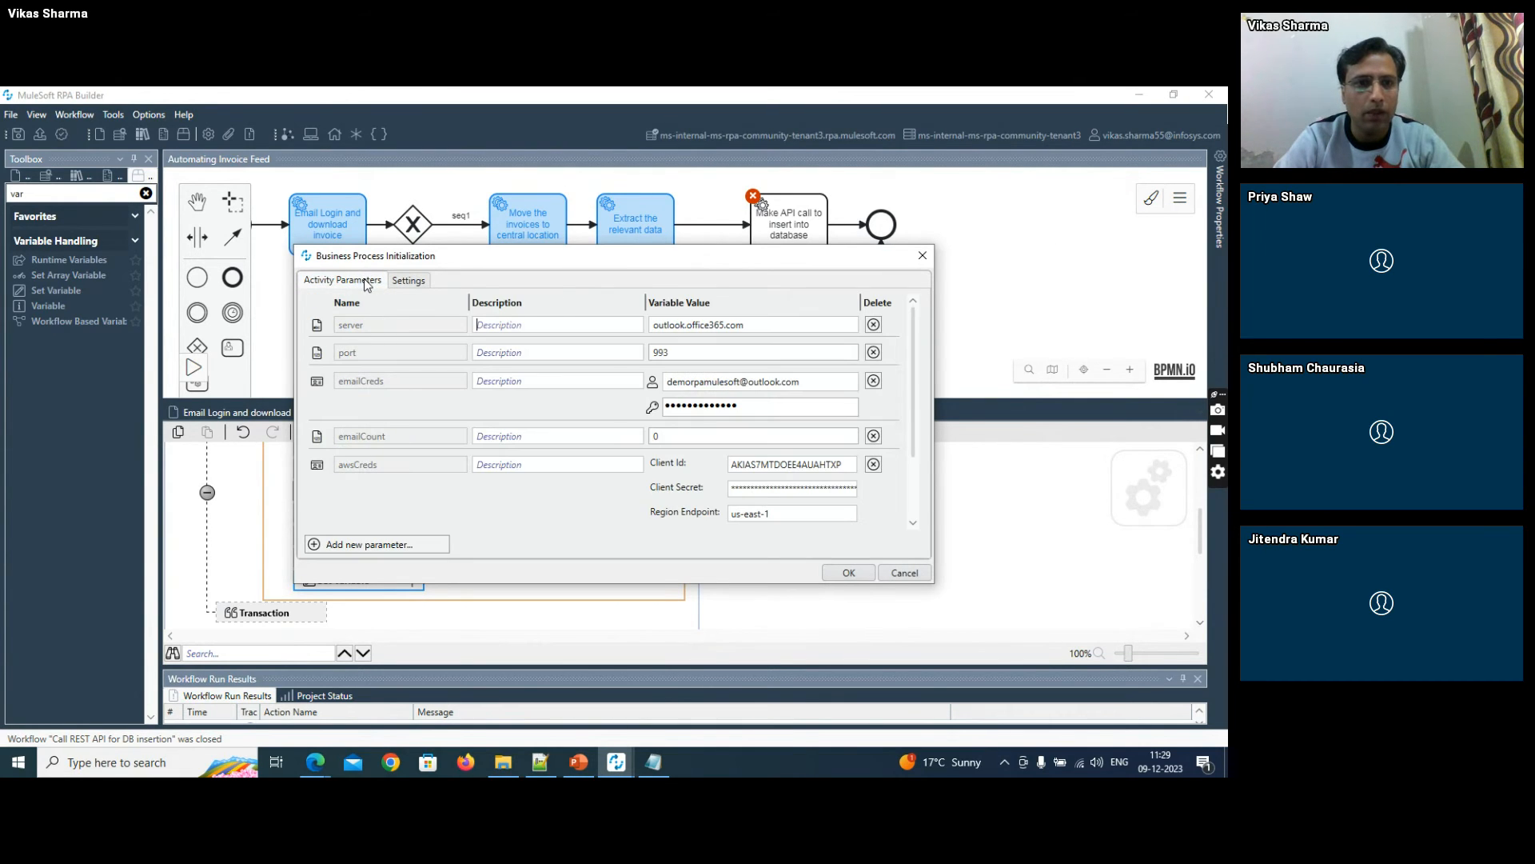
click(334, 547)
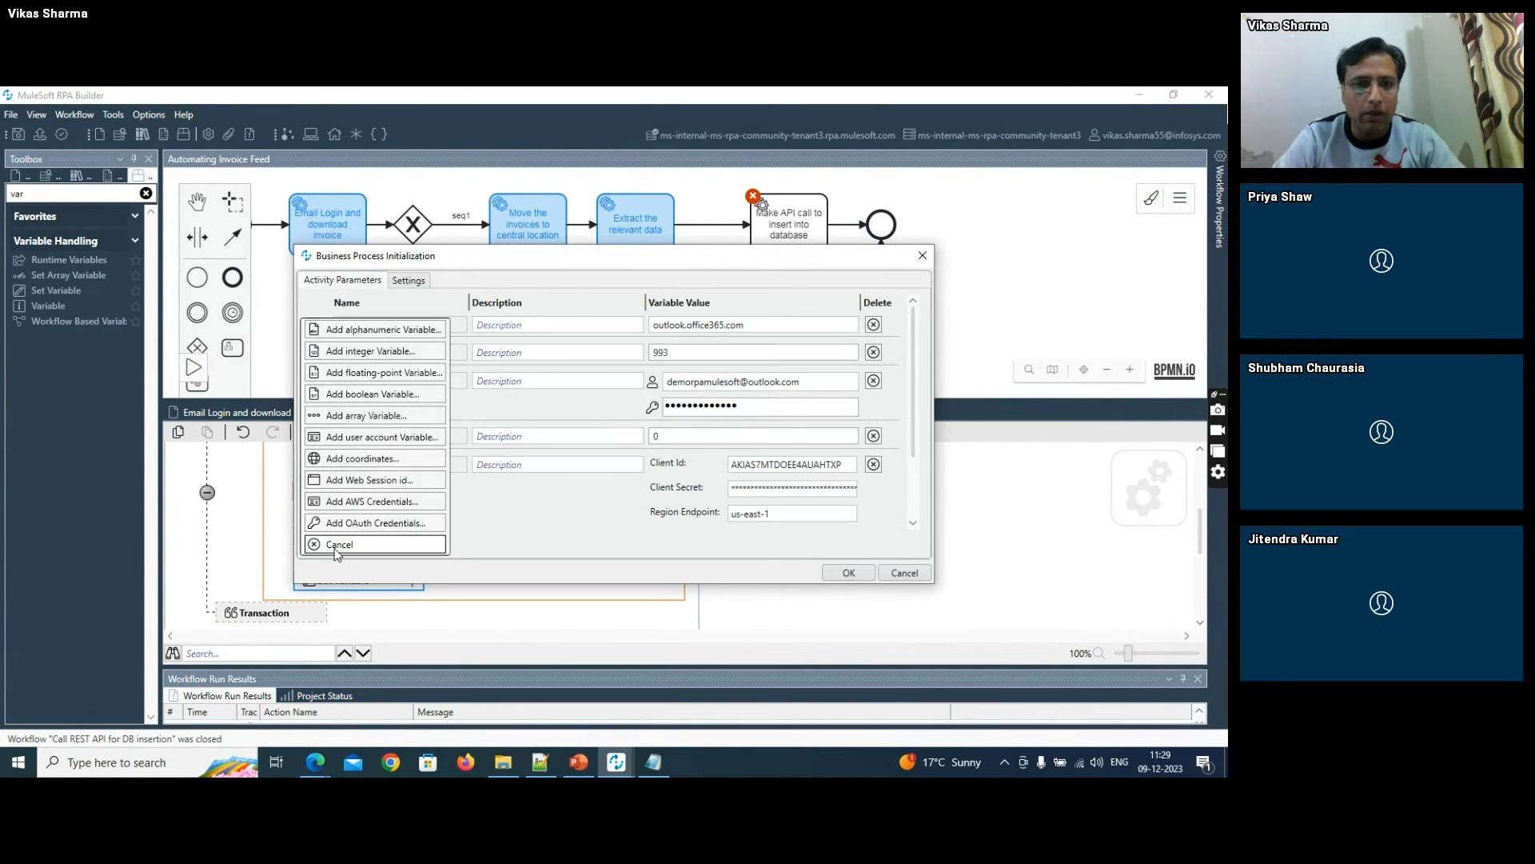
click(378, 332)
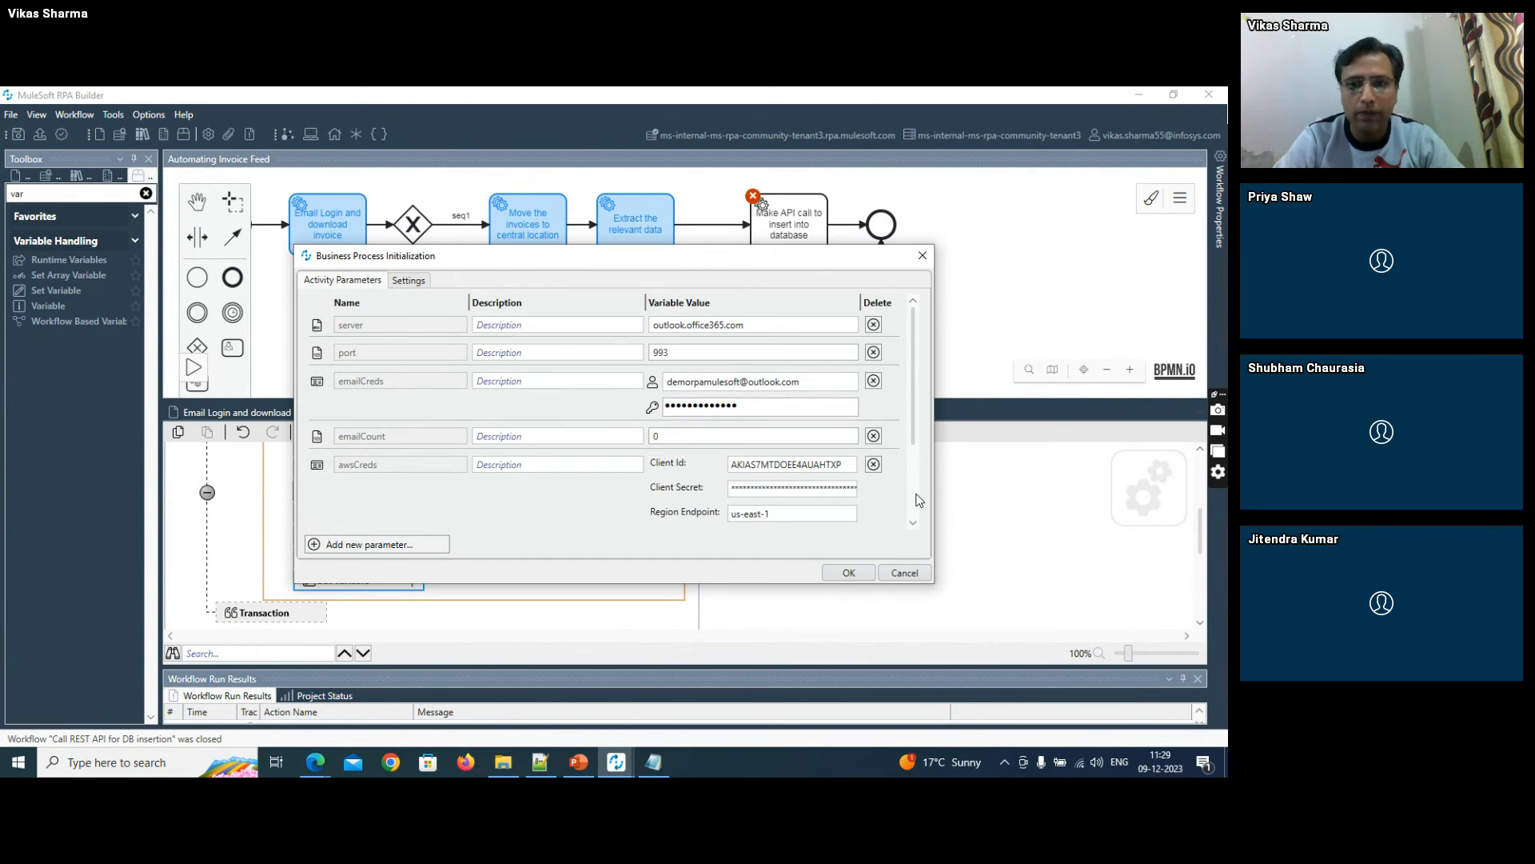
scroll(918, 499, down, 3)
text(in)
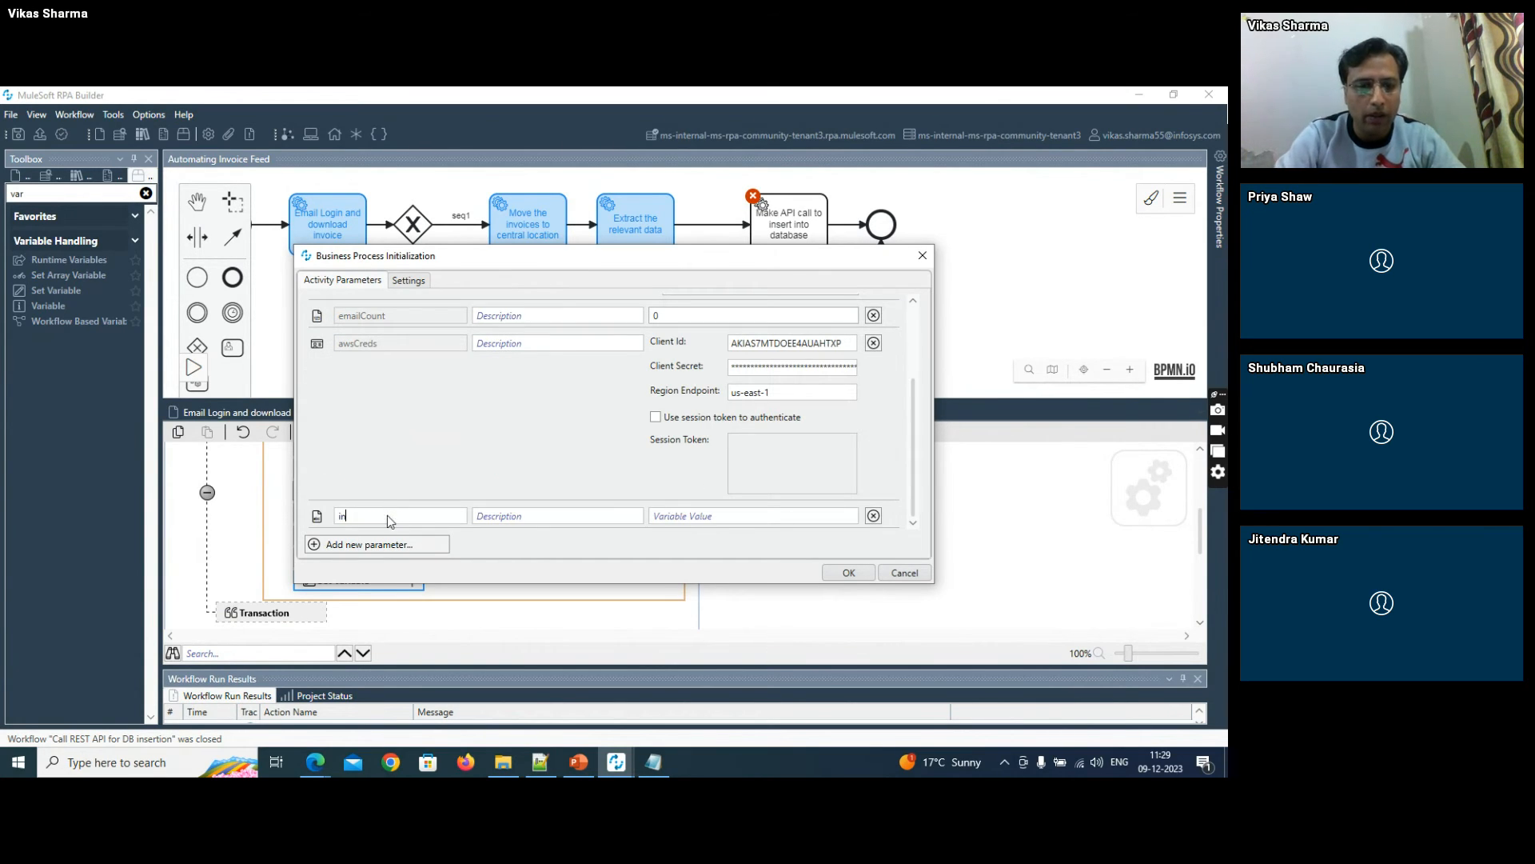
text(put_to_API)
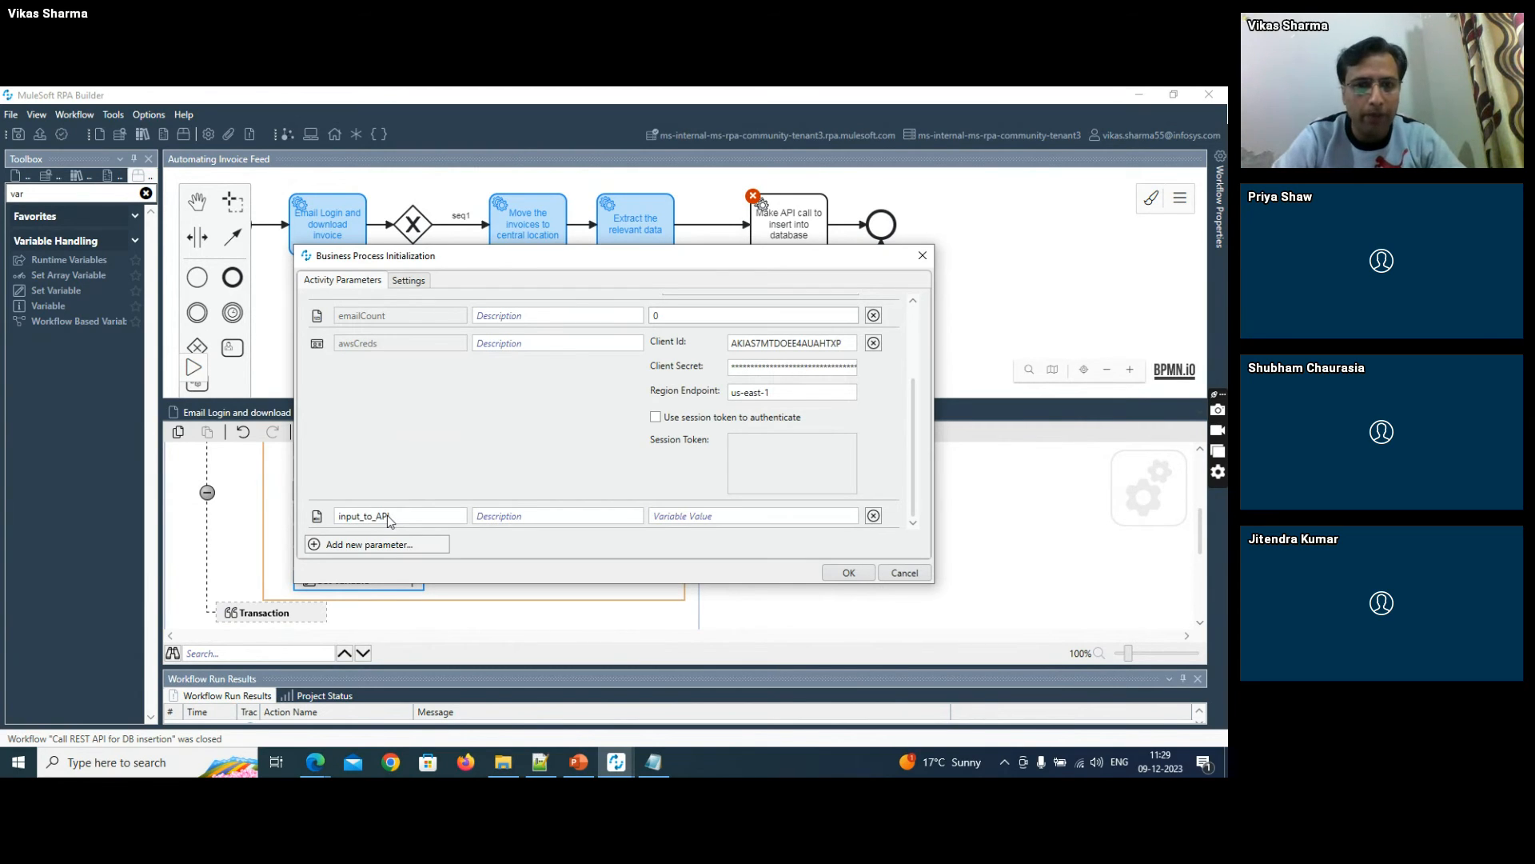
click(834, 575)
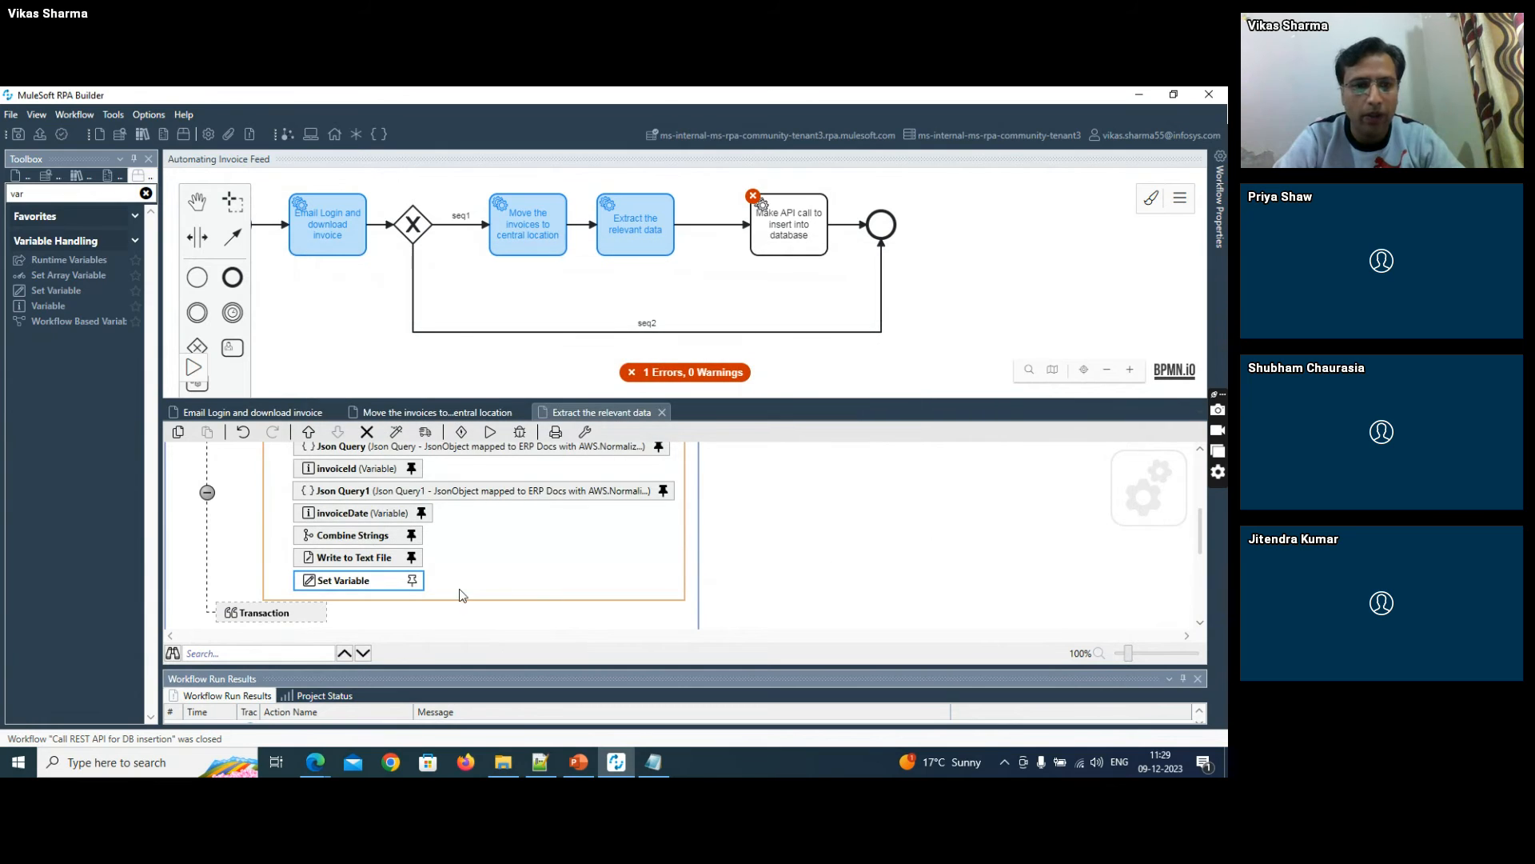
- Move the Set Variable action out of the Iterate over Files loop so it sits directly after the loop
click(412, 580)
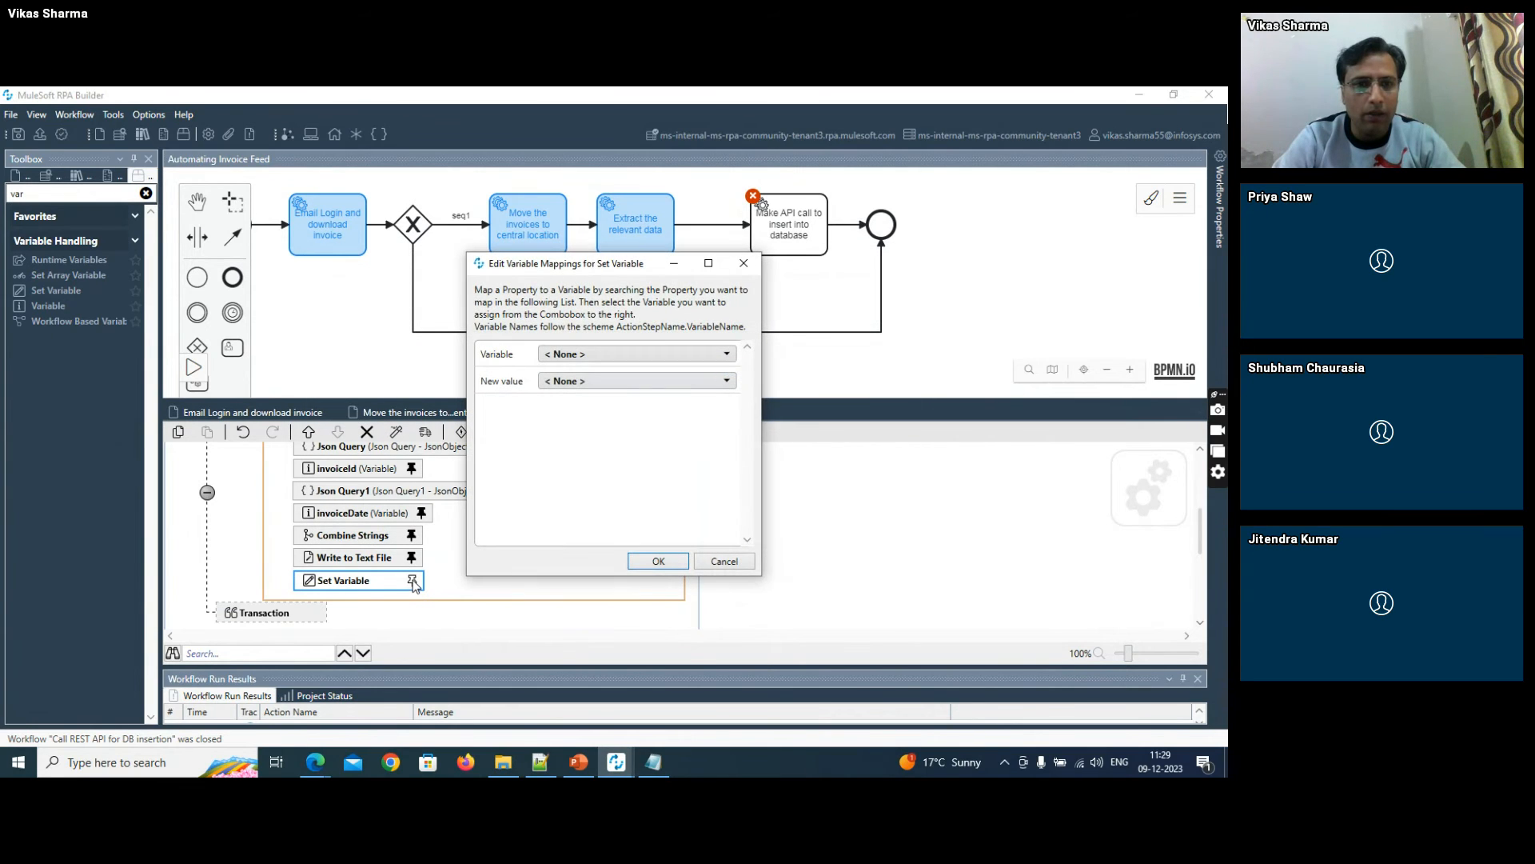
click(716, 567)
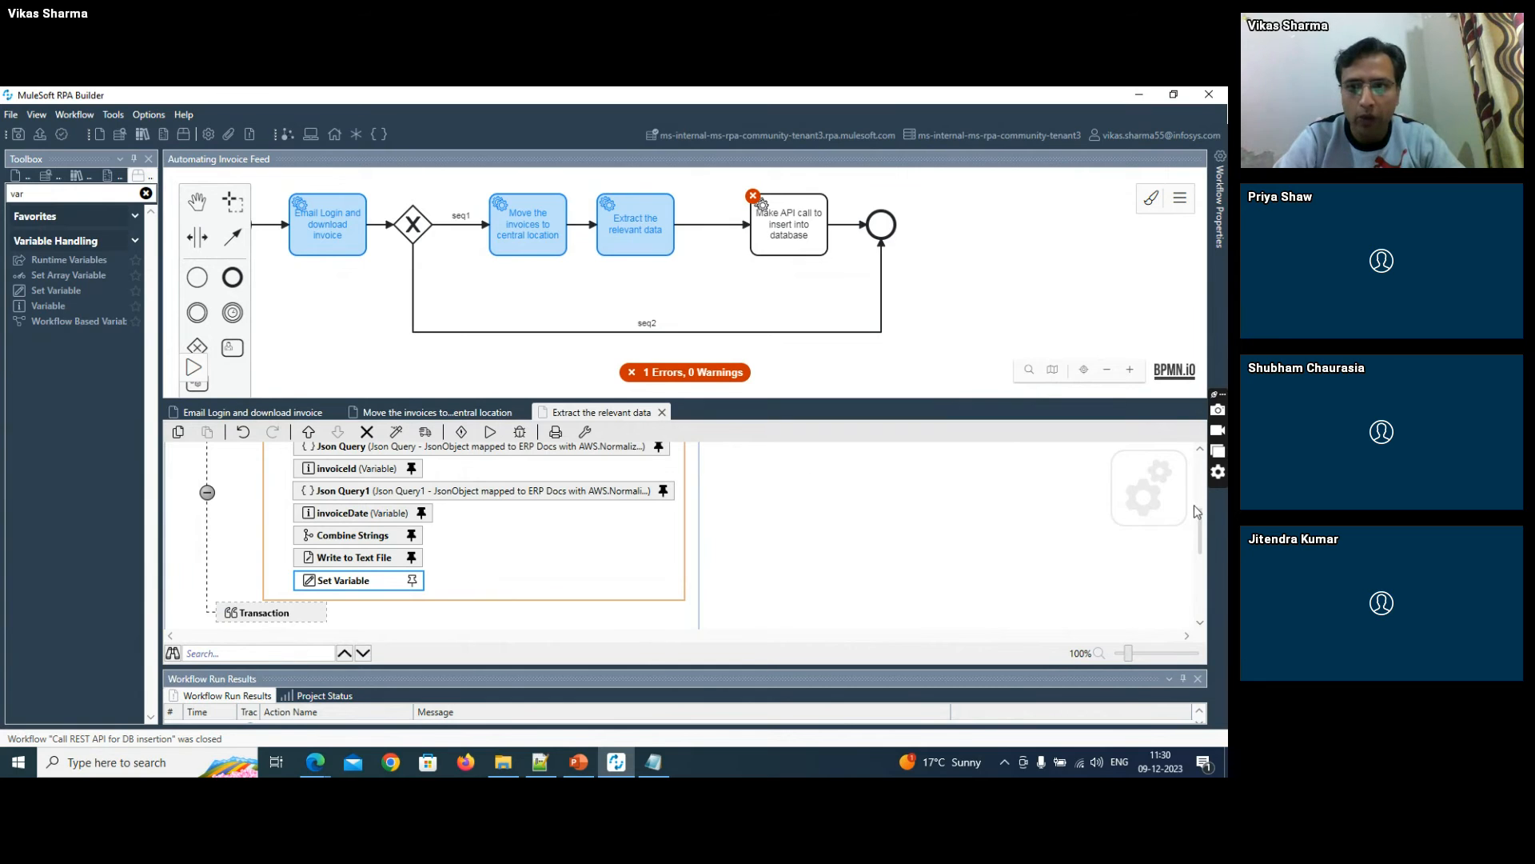
drag(1202, 497, 1203, 553)
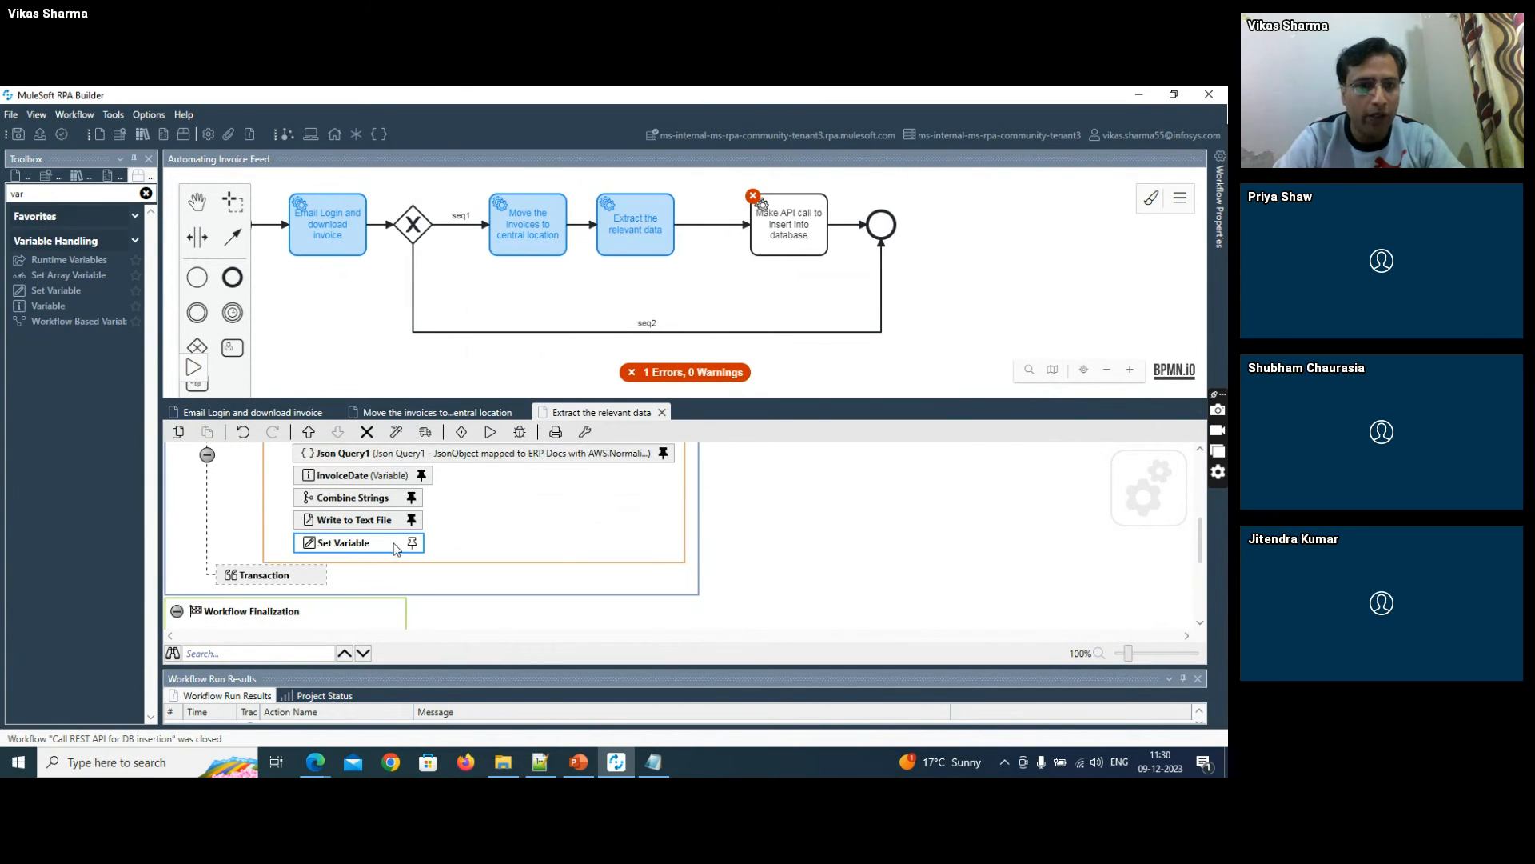
drag(380, 549, 383, 574)
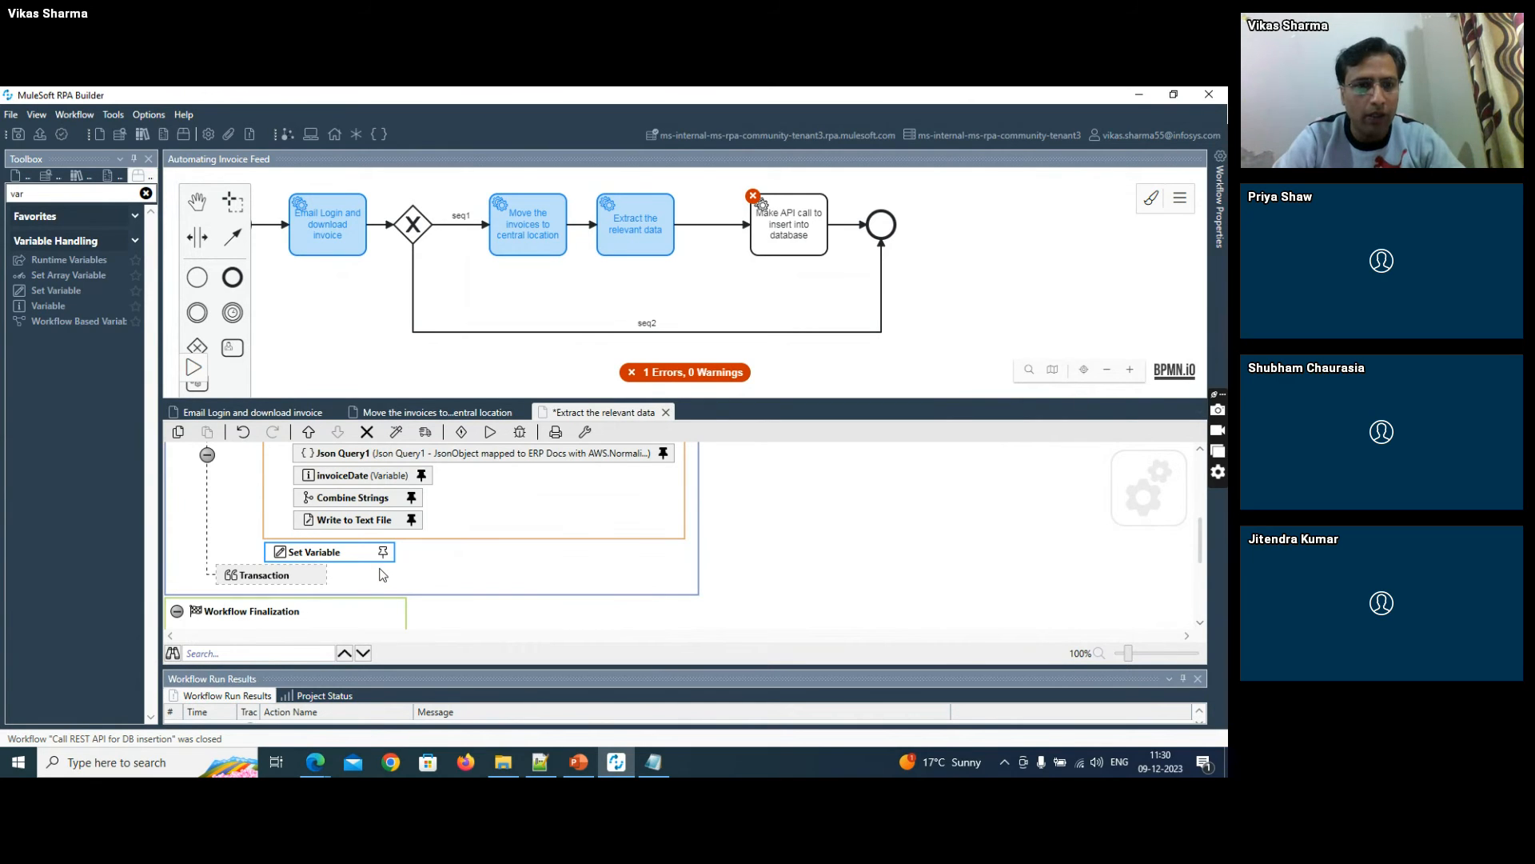
click(384, 553)
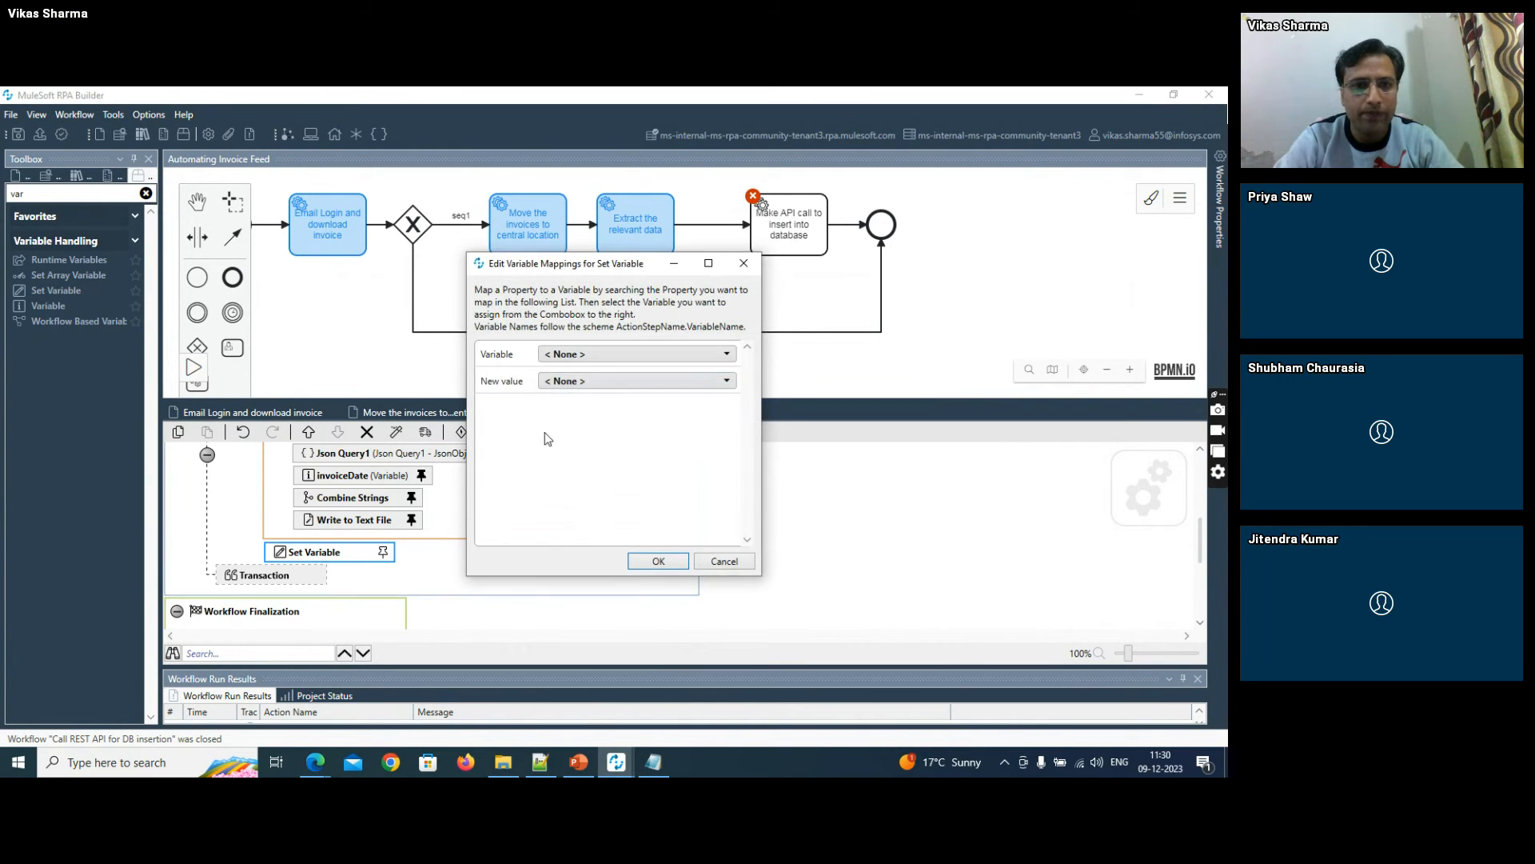
click(588, 357)
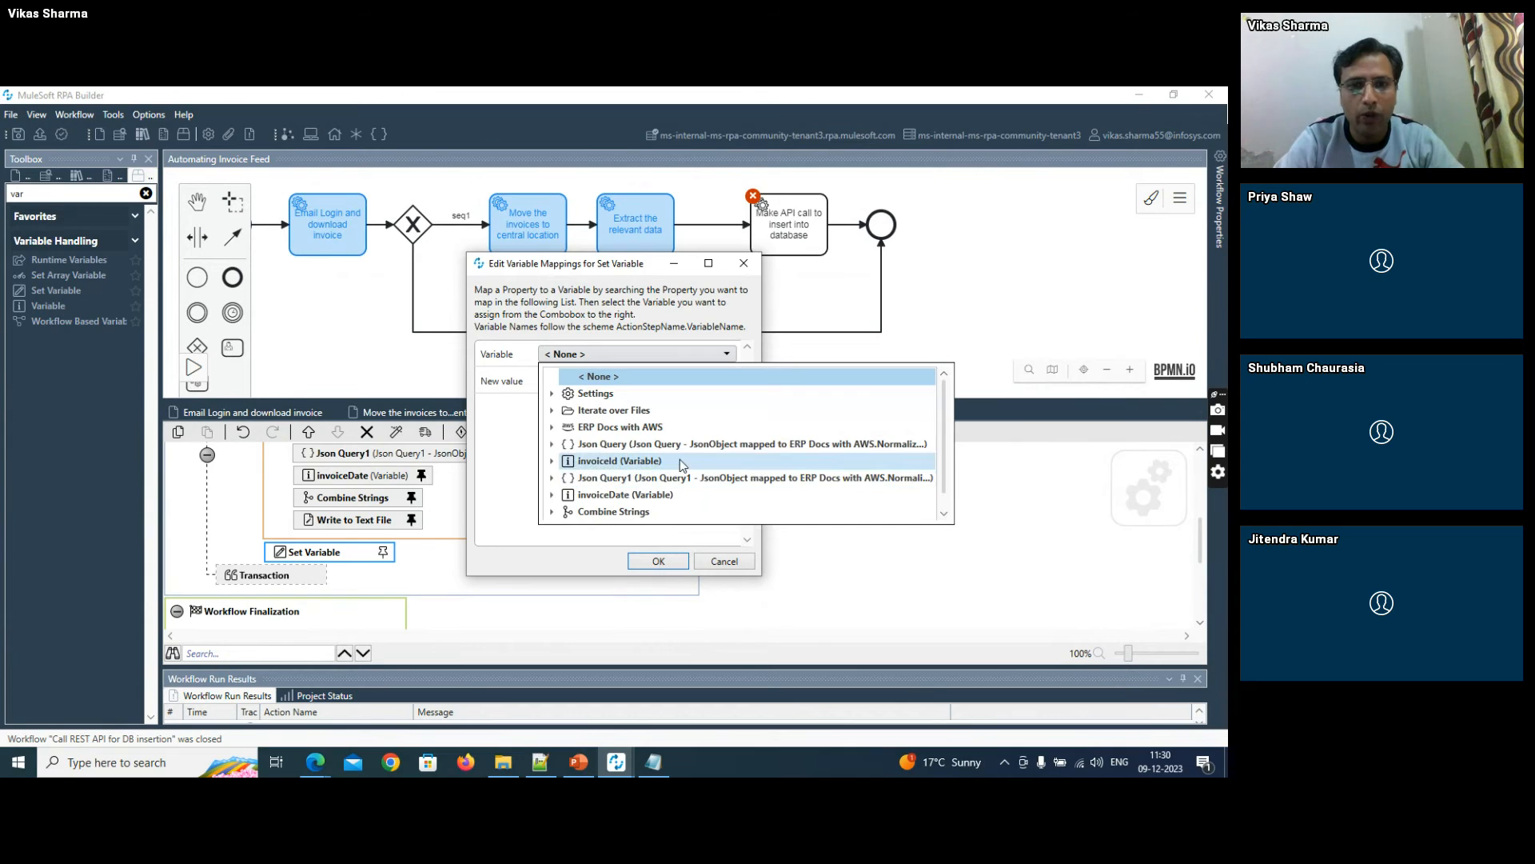
click(741, 567)
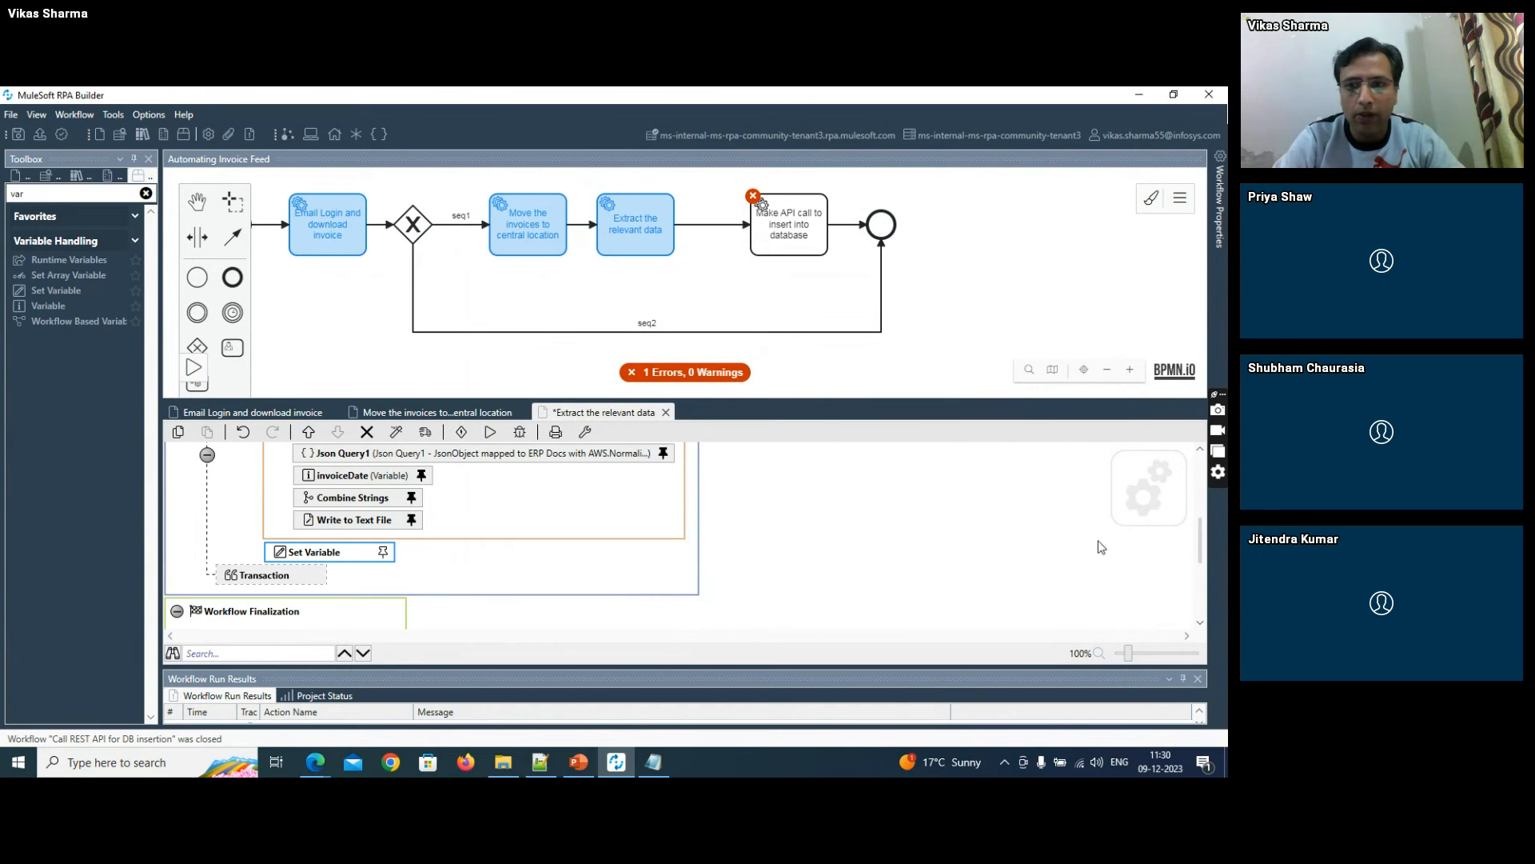
- Add the input_to_API parameter to the activity parameters used in the Extract the relevant data workflow
drag(1200, 541, 1201, 472)
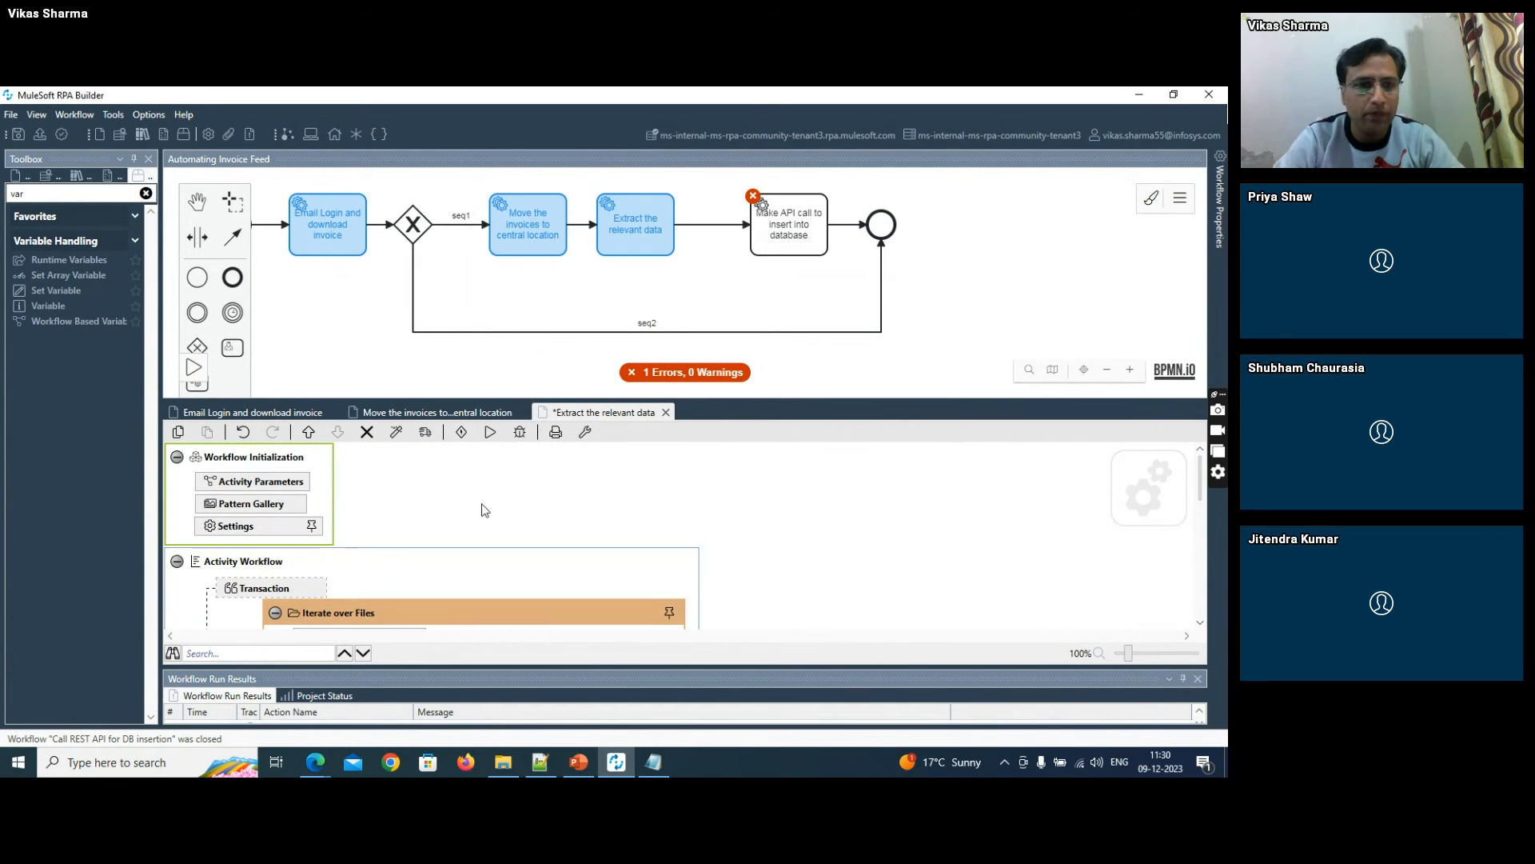
click(294, 485)
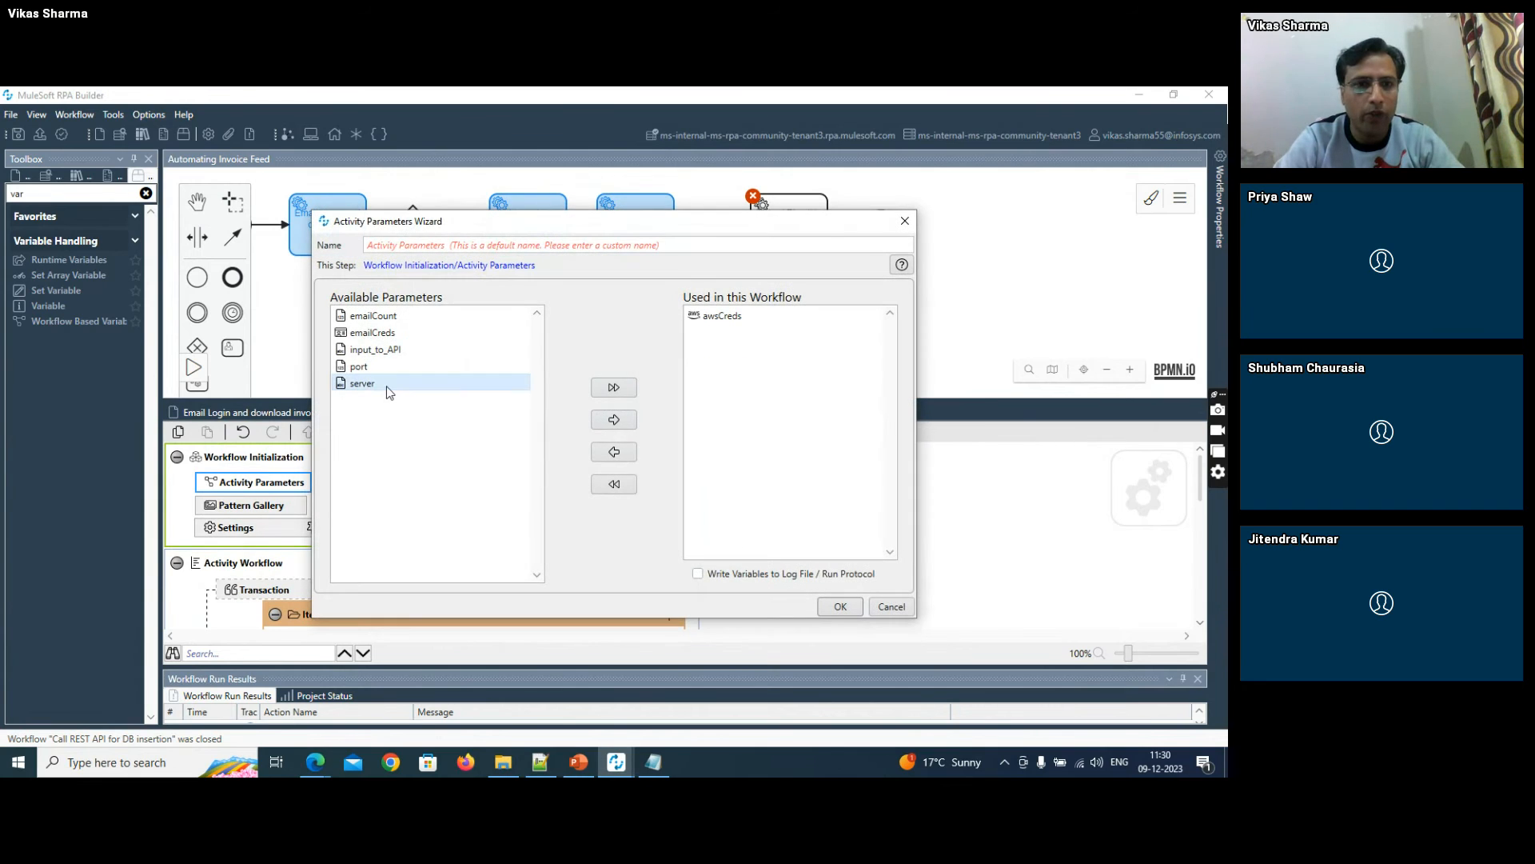
double_click(380, 349)
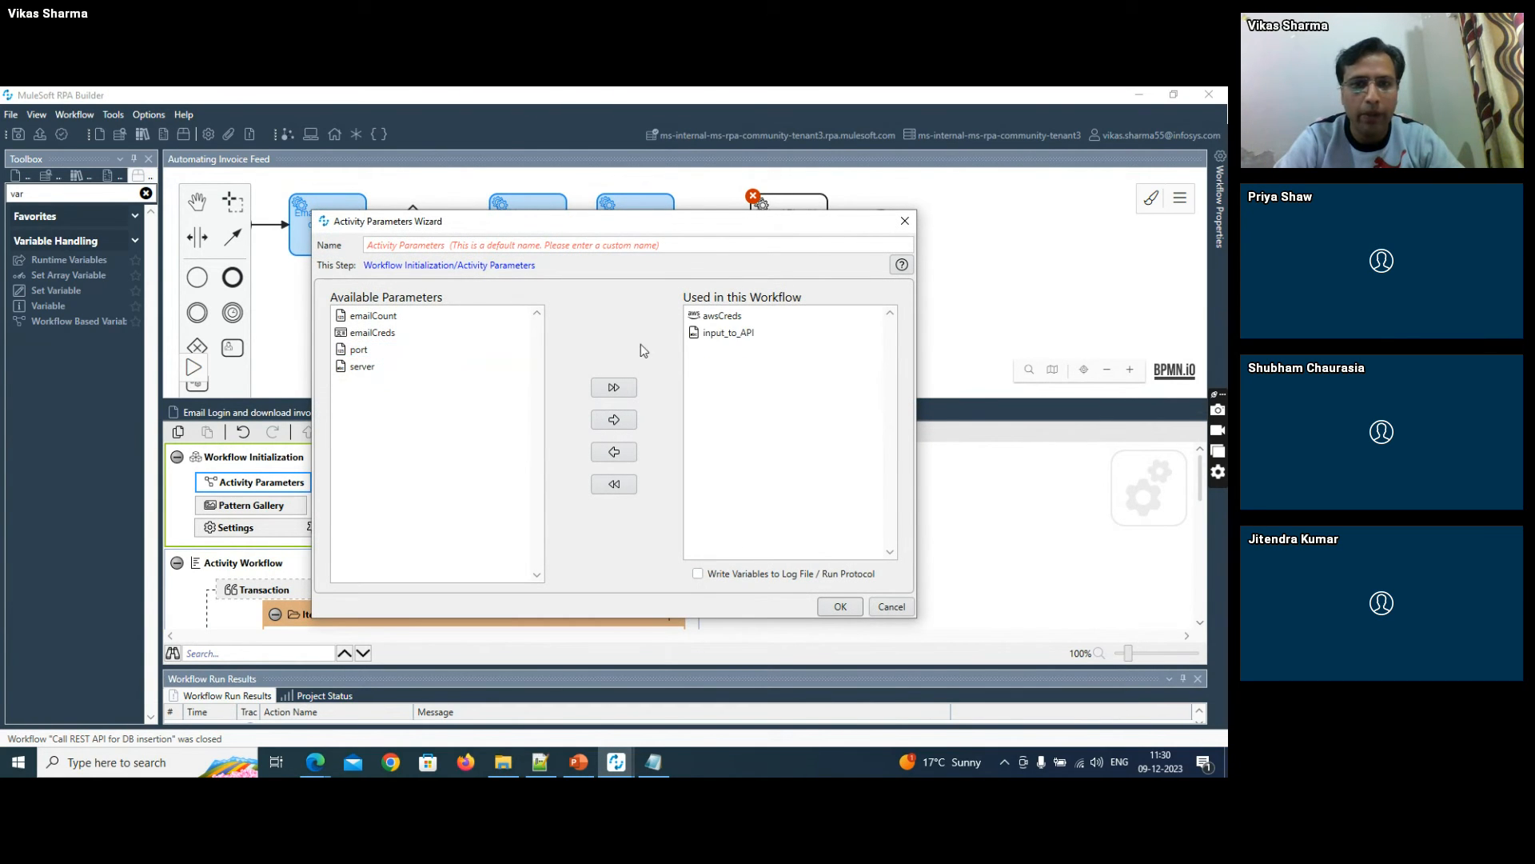
click(840, 607)
- Map the variable of the Set Variable action to Activity Parameters.input_to_API
scroll(1196, 491, down, 10)
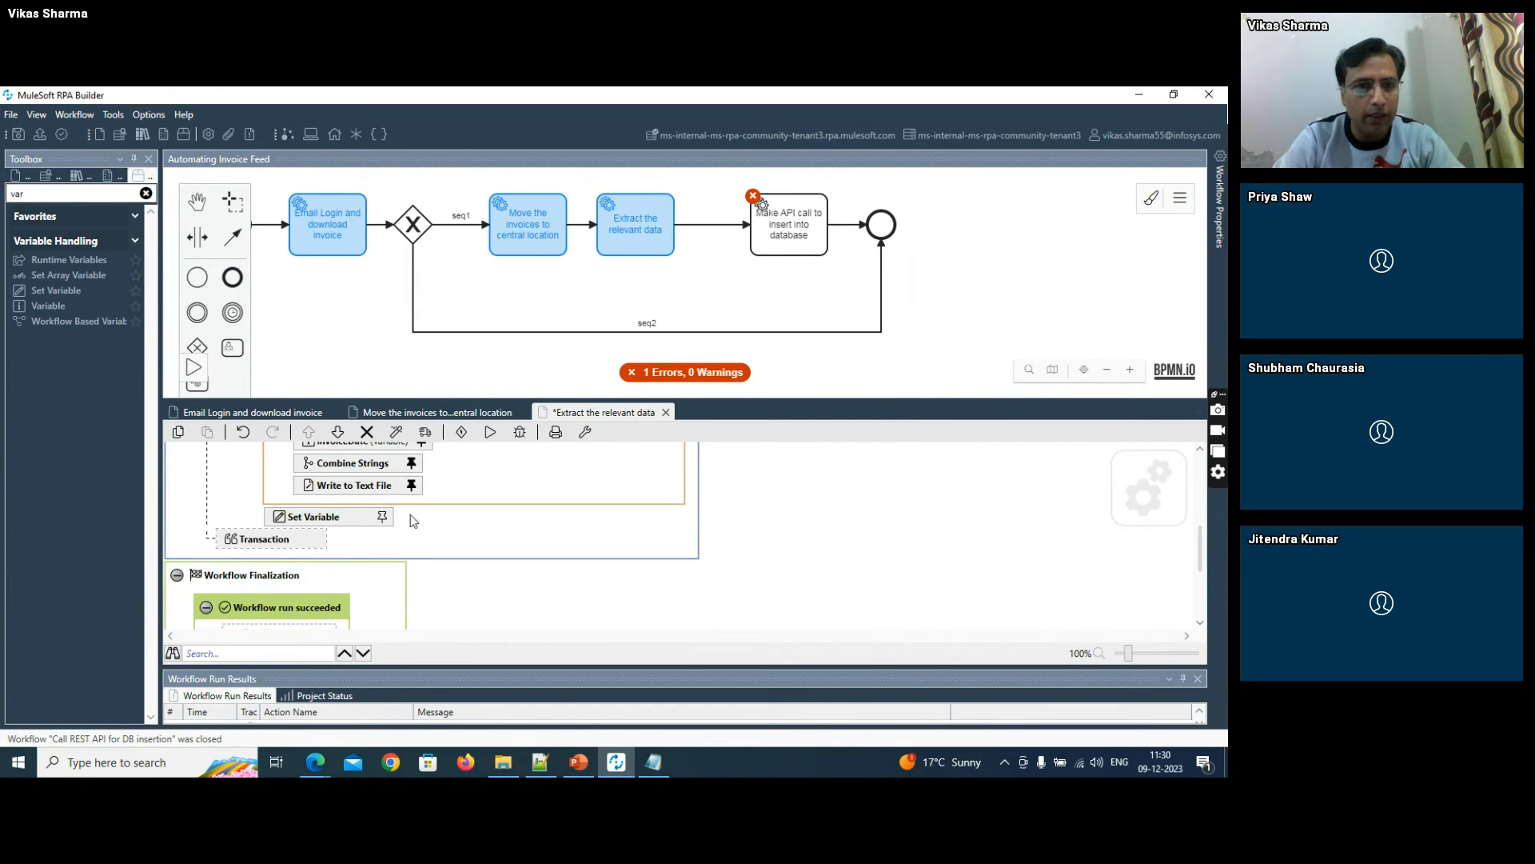
double_click(387, 516)
click(575, 389)
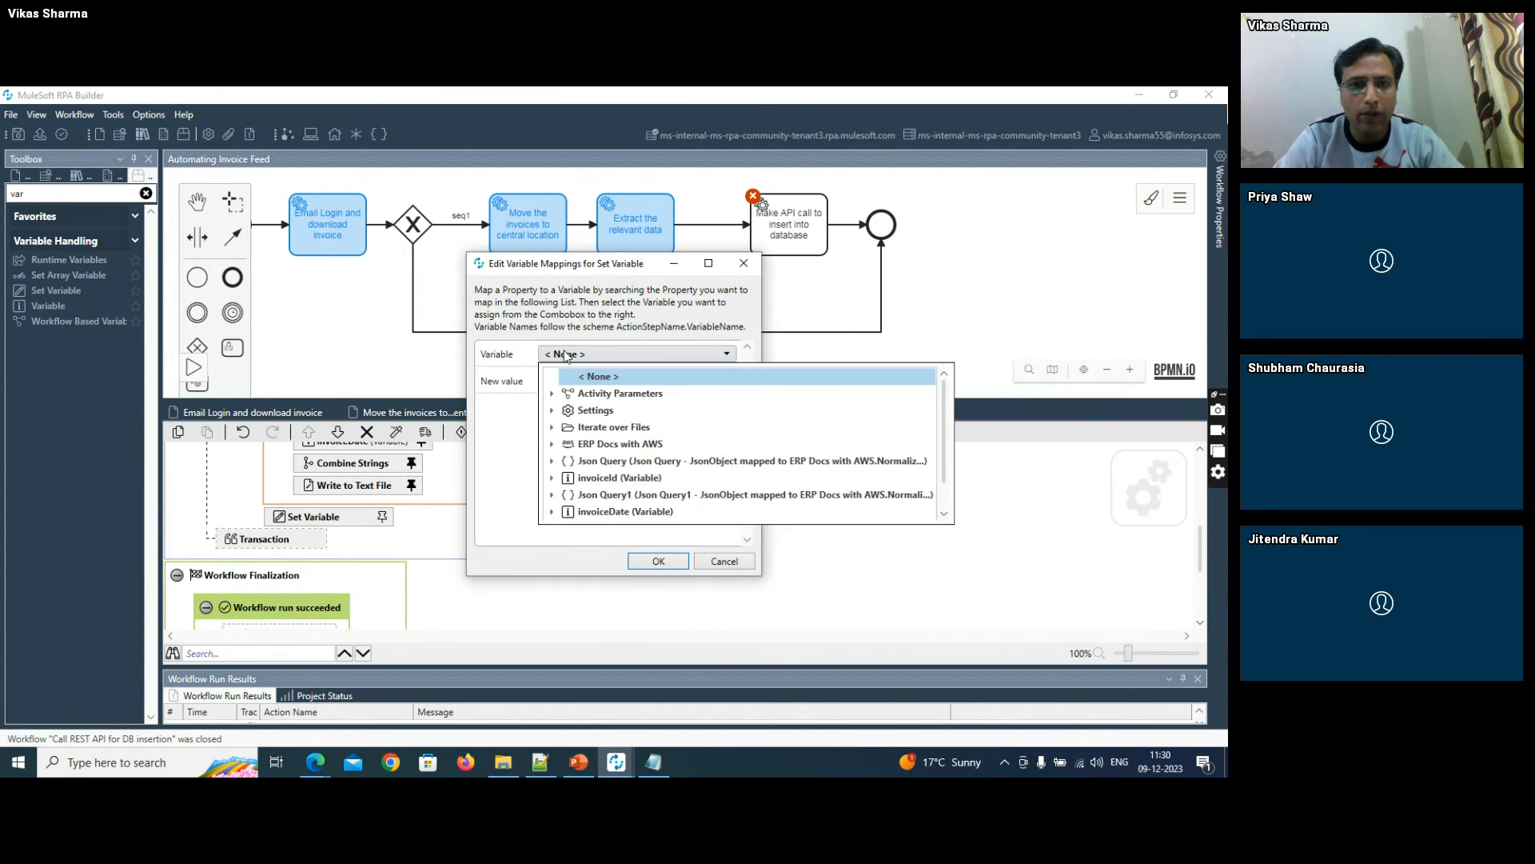
click(554, 394)
click(608, 410)
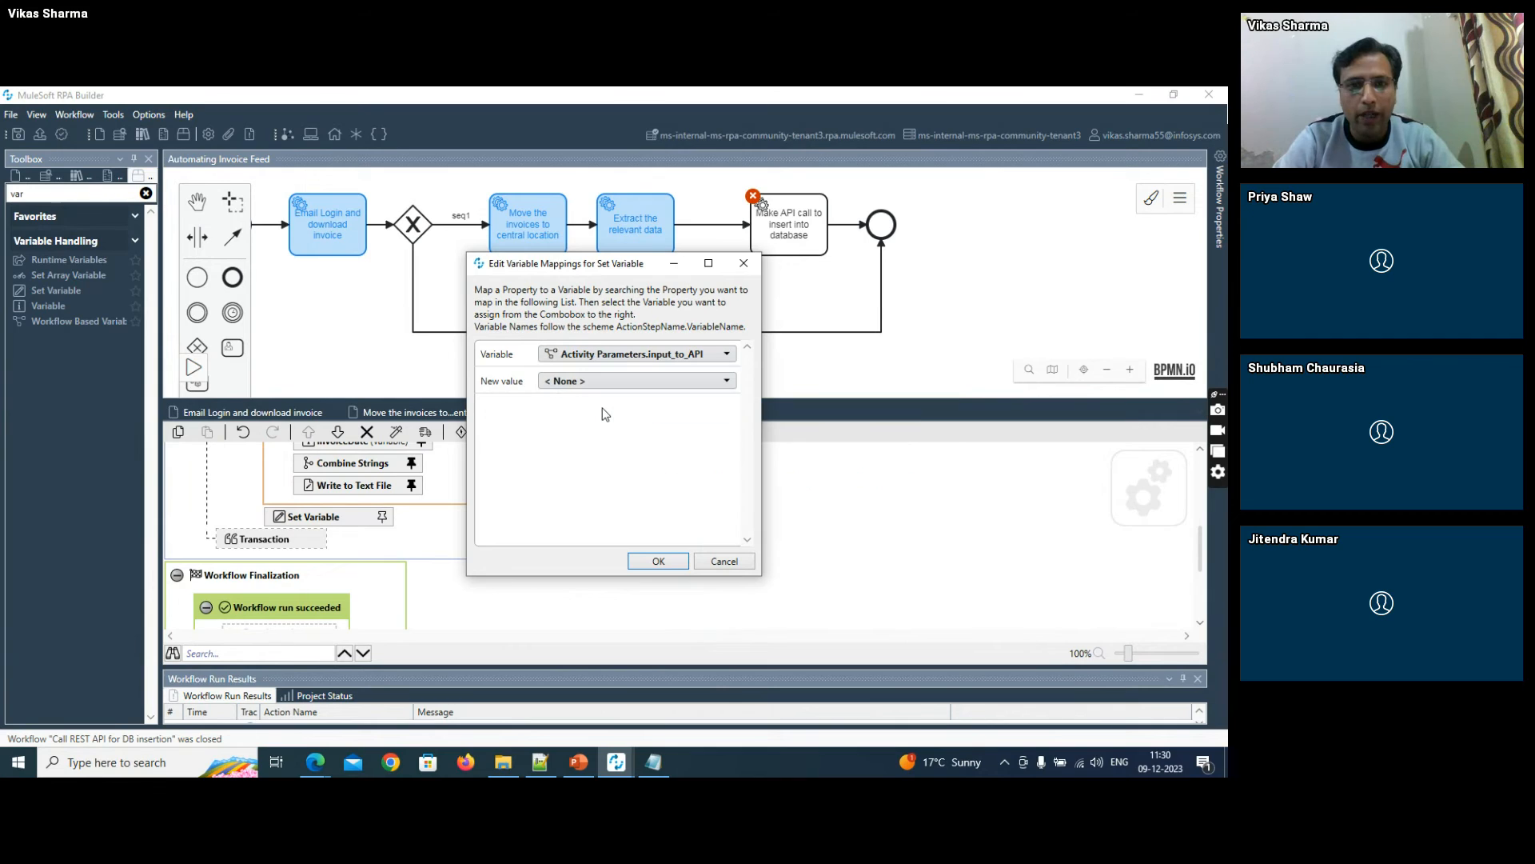
- Expand the Write to Text File variables among the choices for Set Variable's new value
click(579, 387)
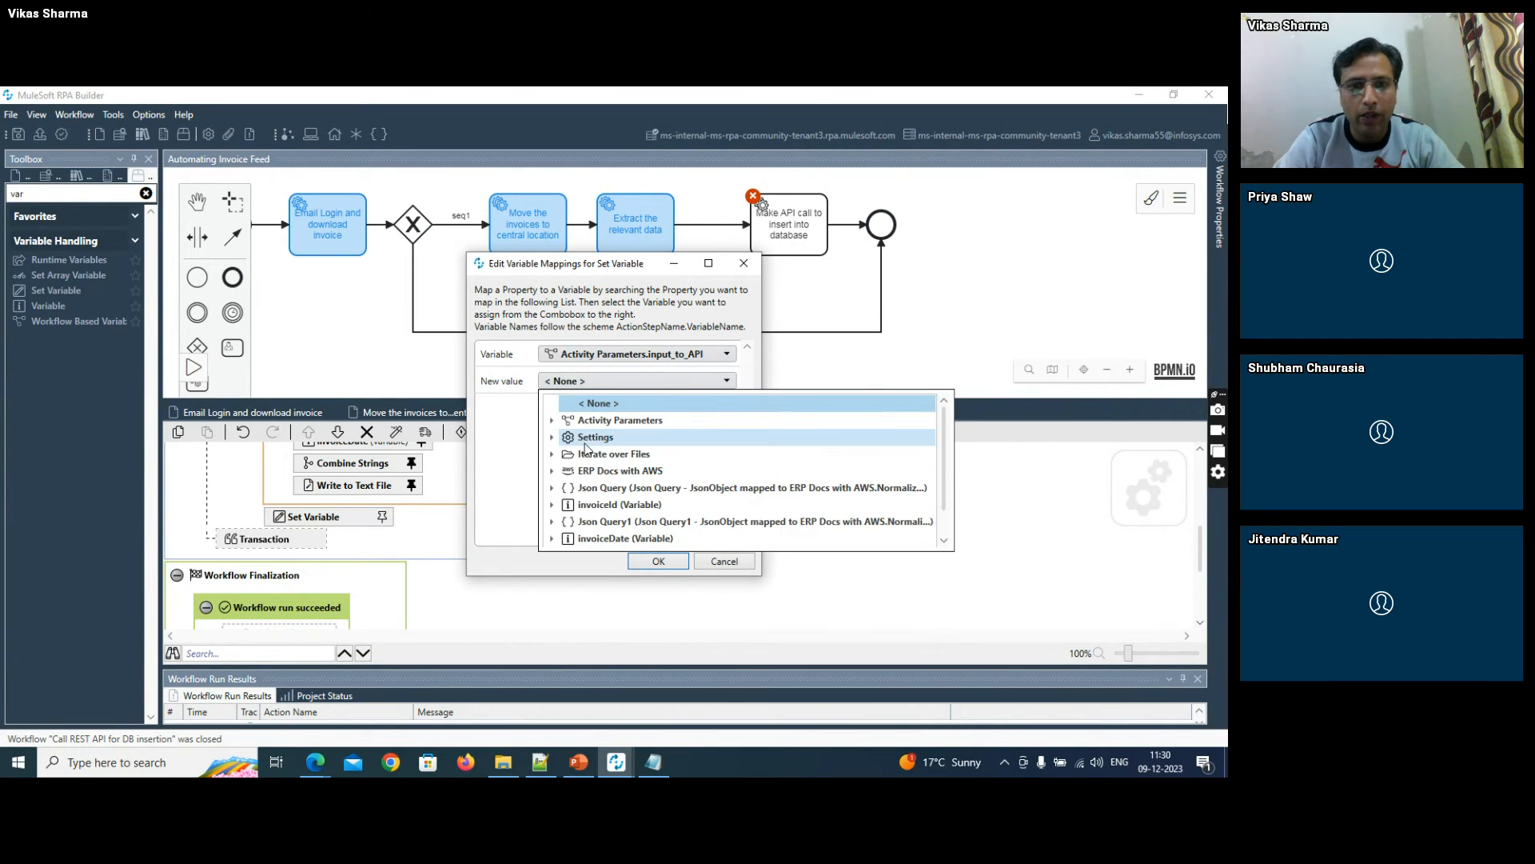
scroll(596, 533, down, 1)
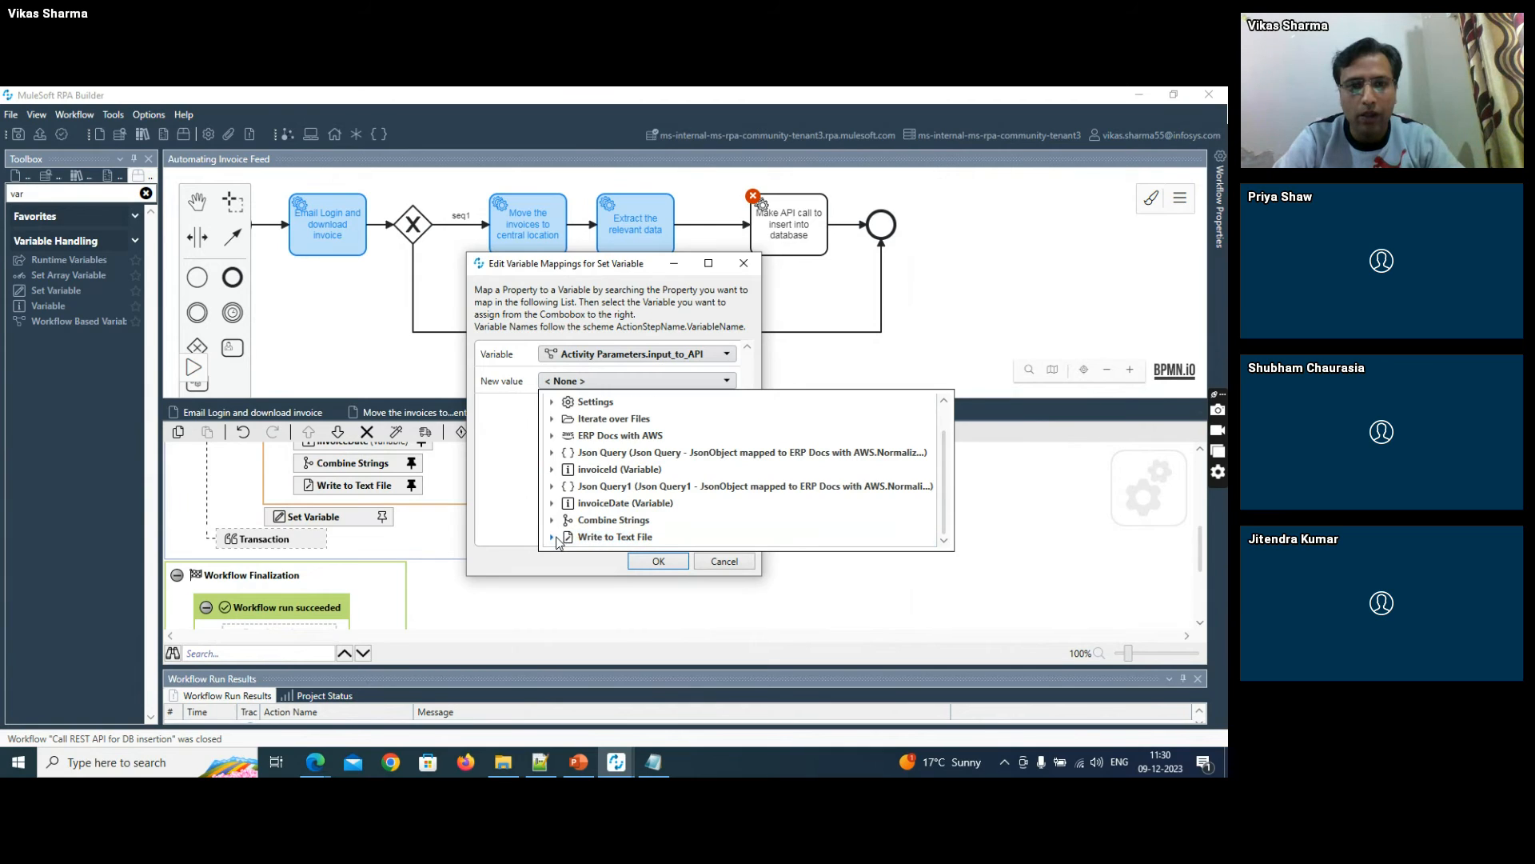
click(554, 537)
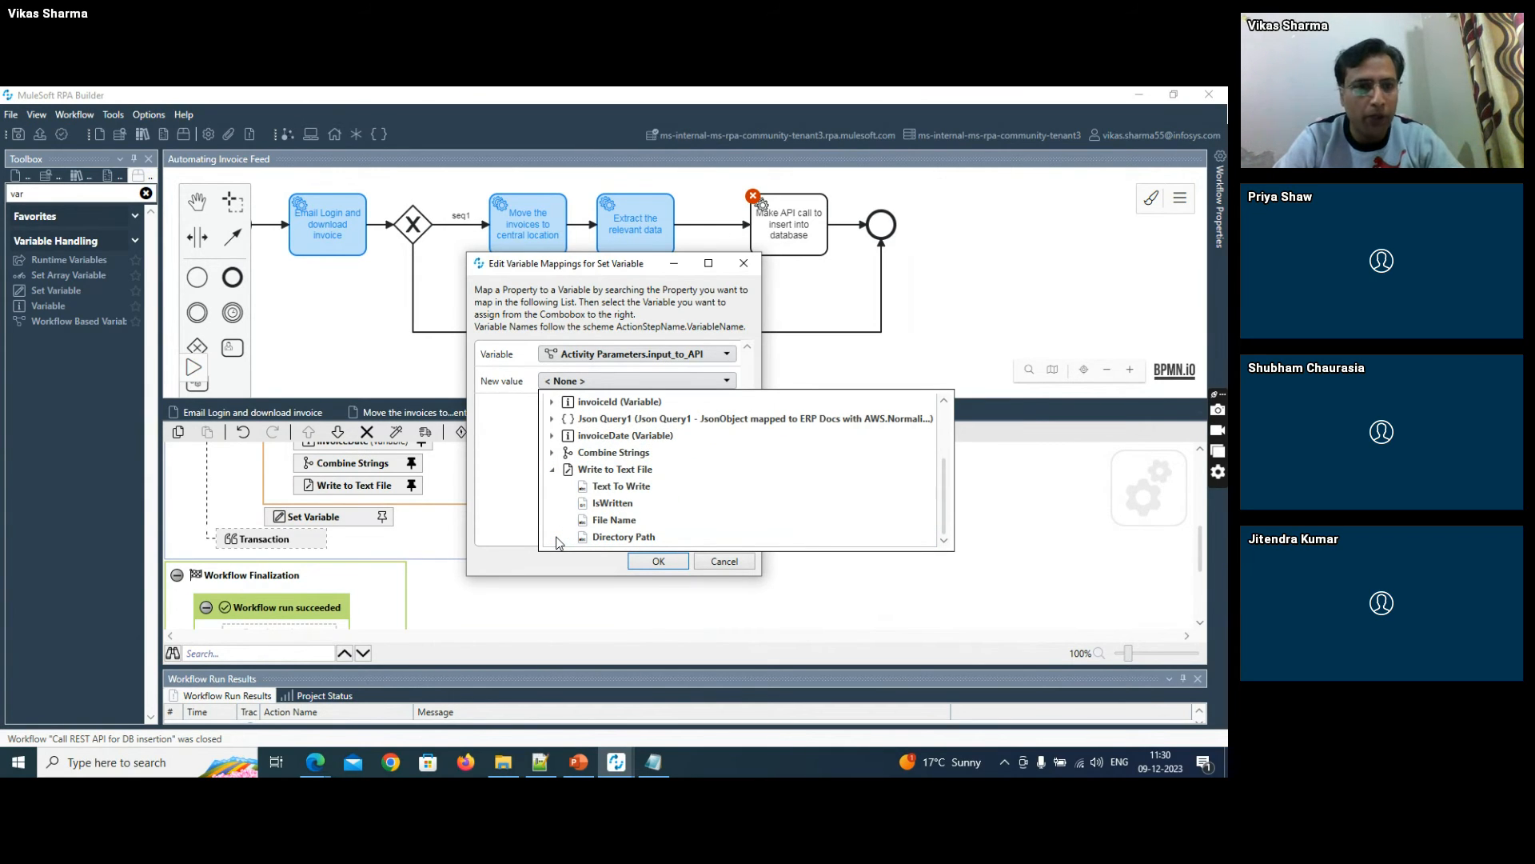
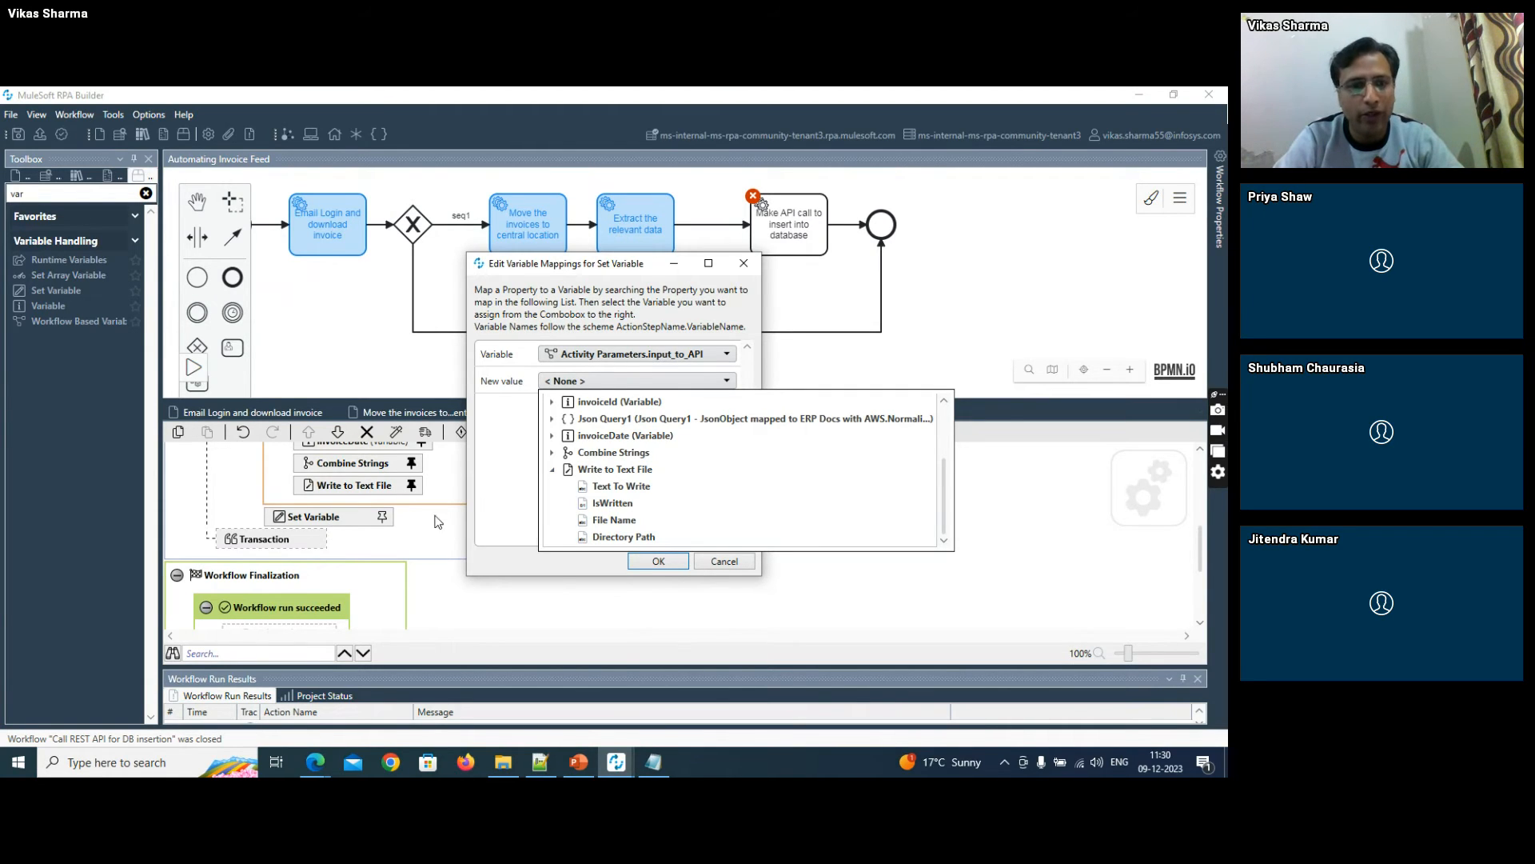
- Discard the open Set Variable mapping and add a Read from Text File action between the file loop and Set Variable
click(739, 566)
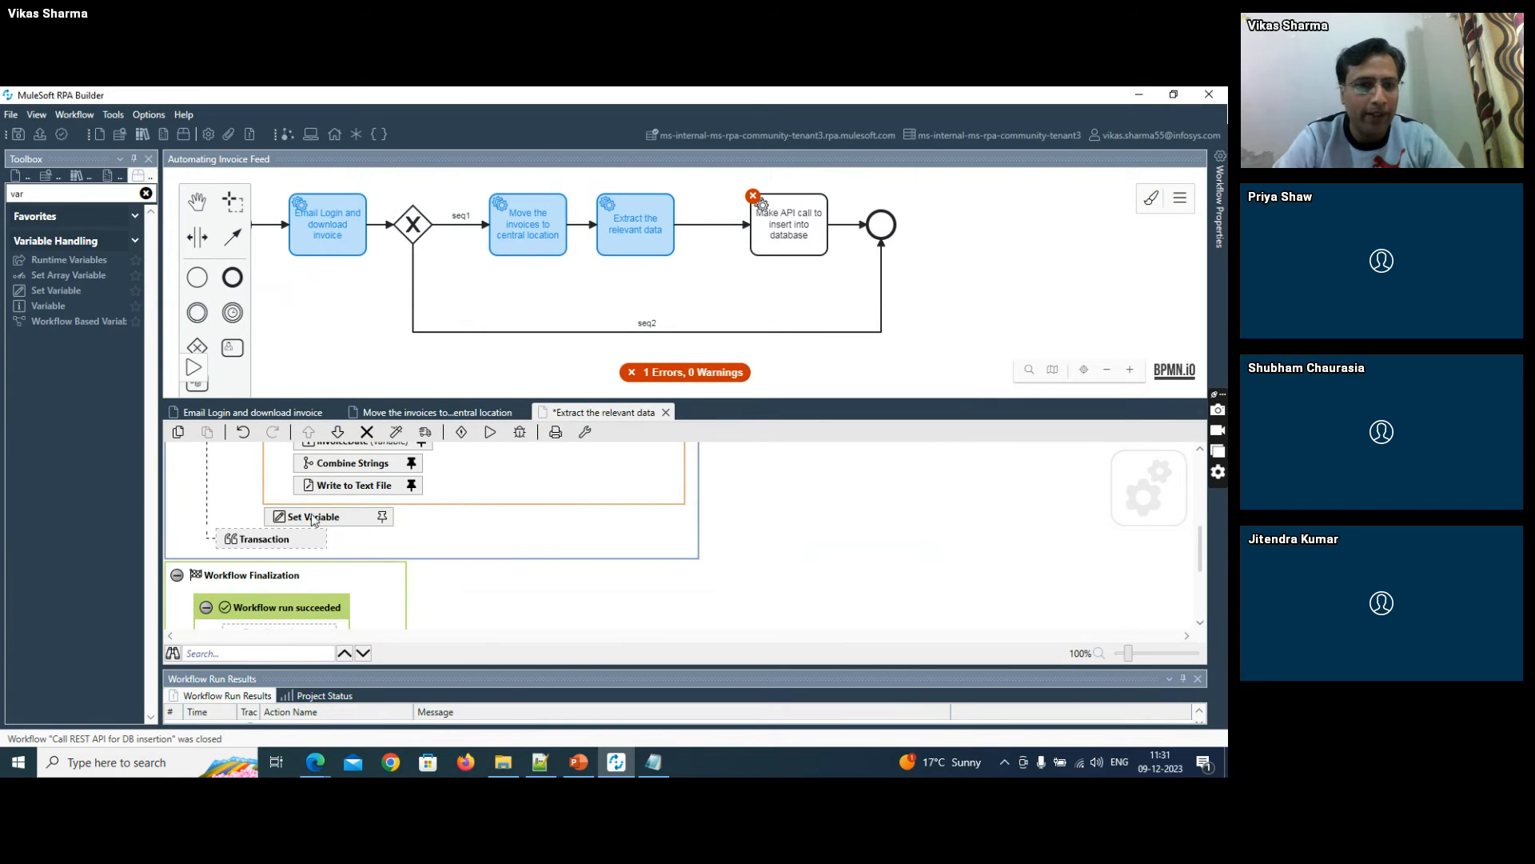
drag(53, 196, 2, 200)
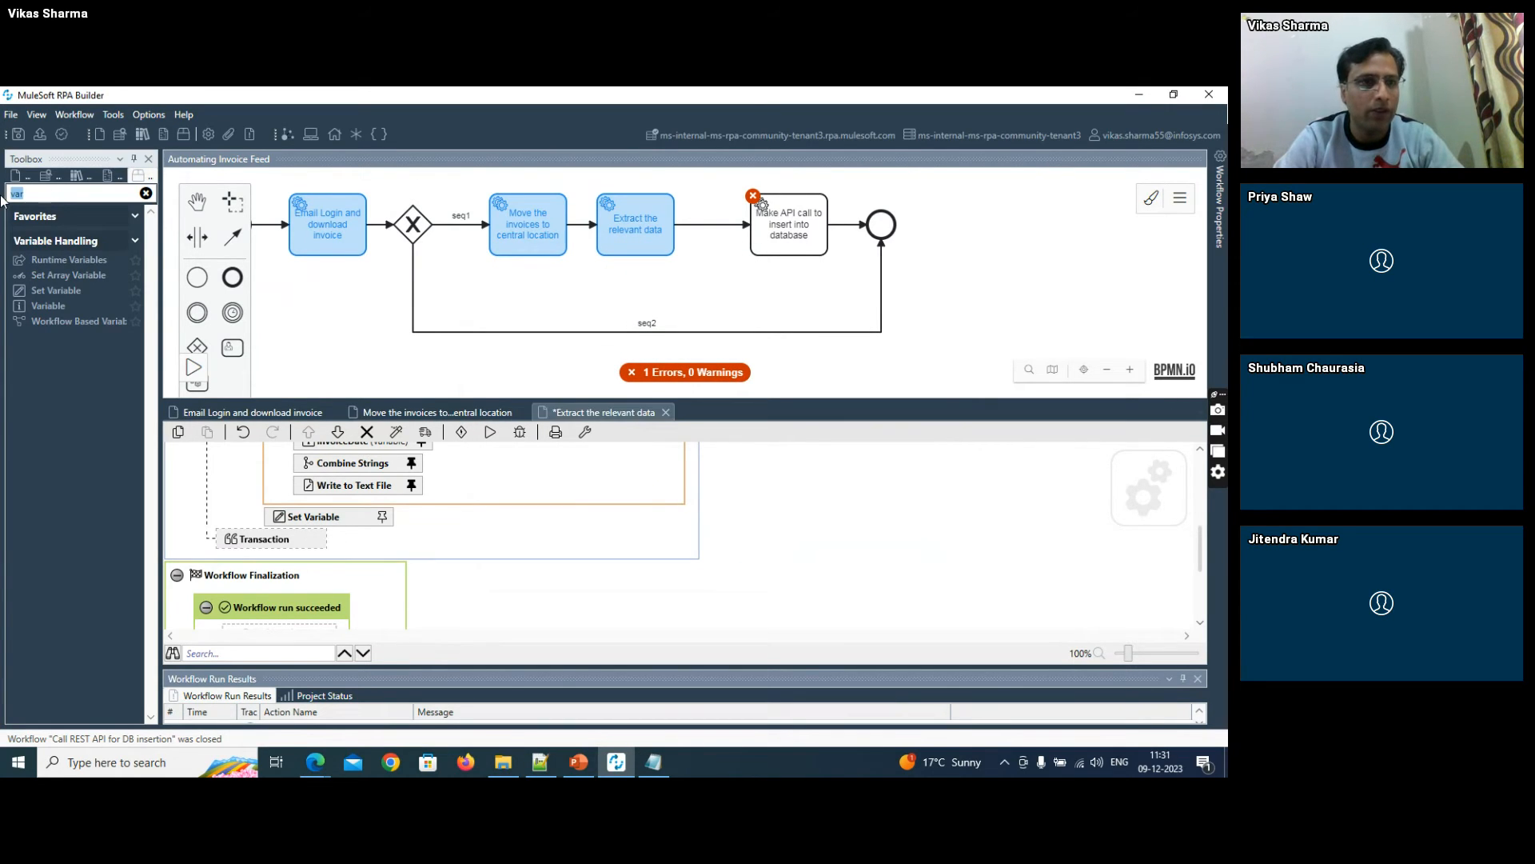
text(read)
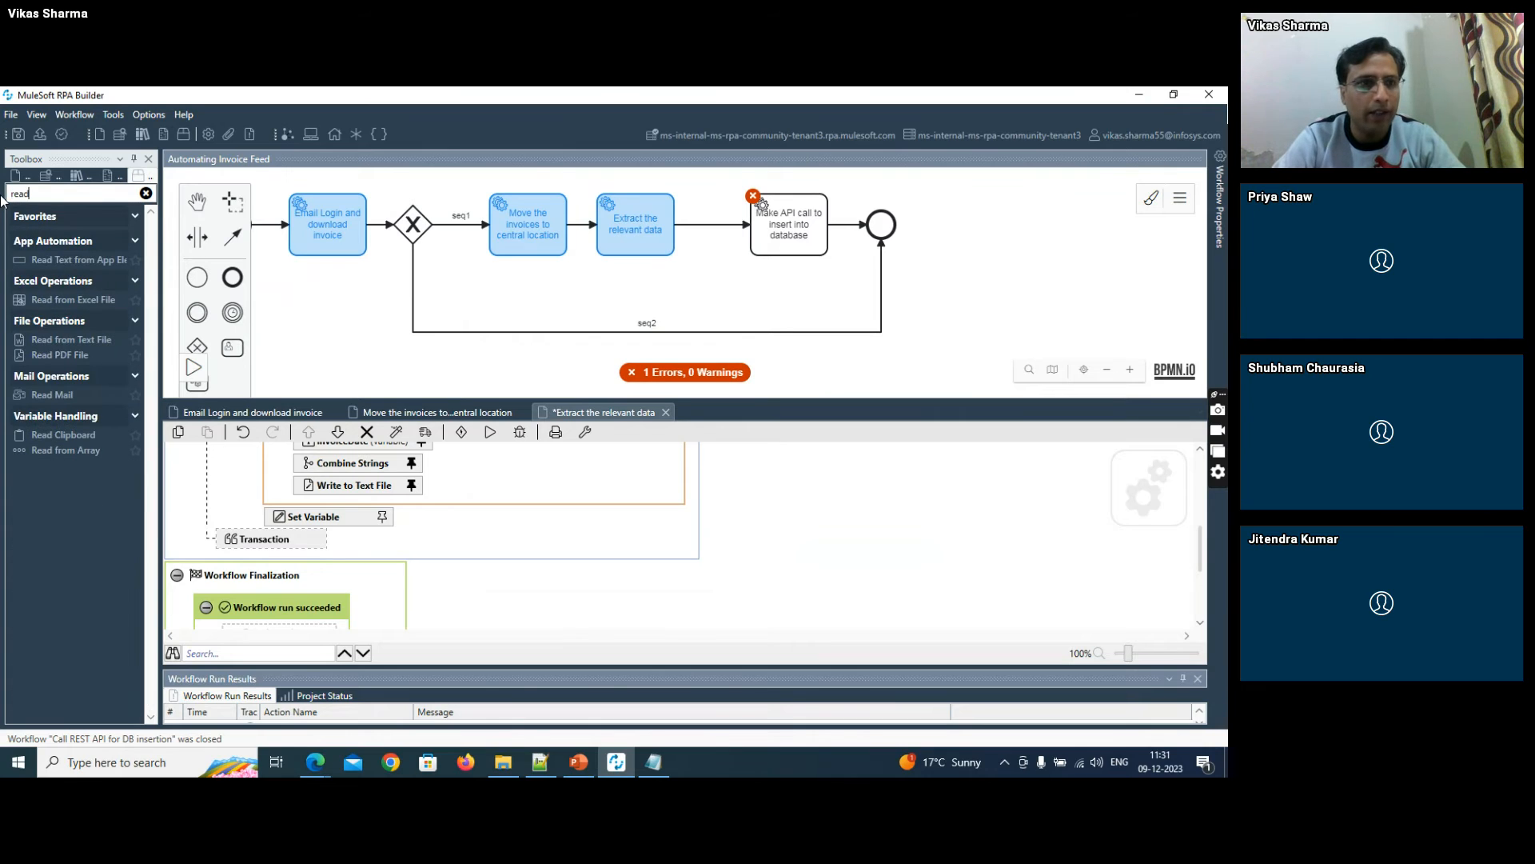
drag(67, 344, 334, 515)
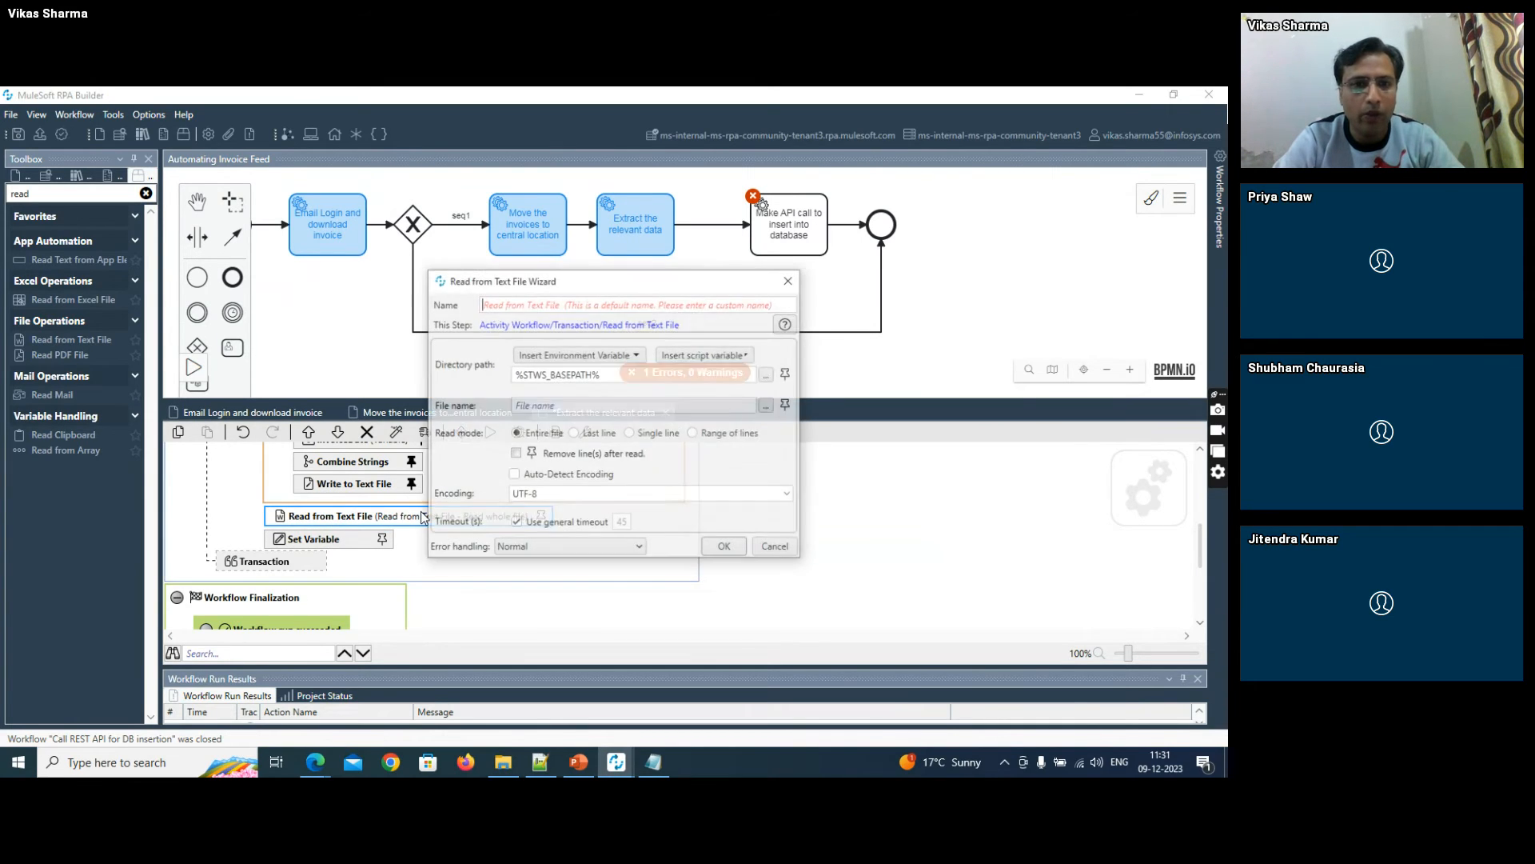
- Map the Read from Text File action's directory path to Write to Text File.Directory Path
click(787, 374)
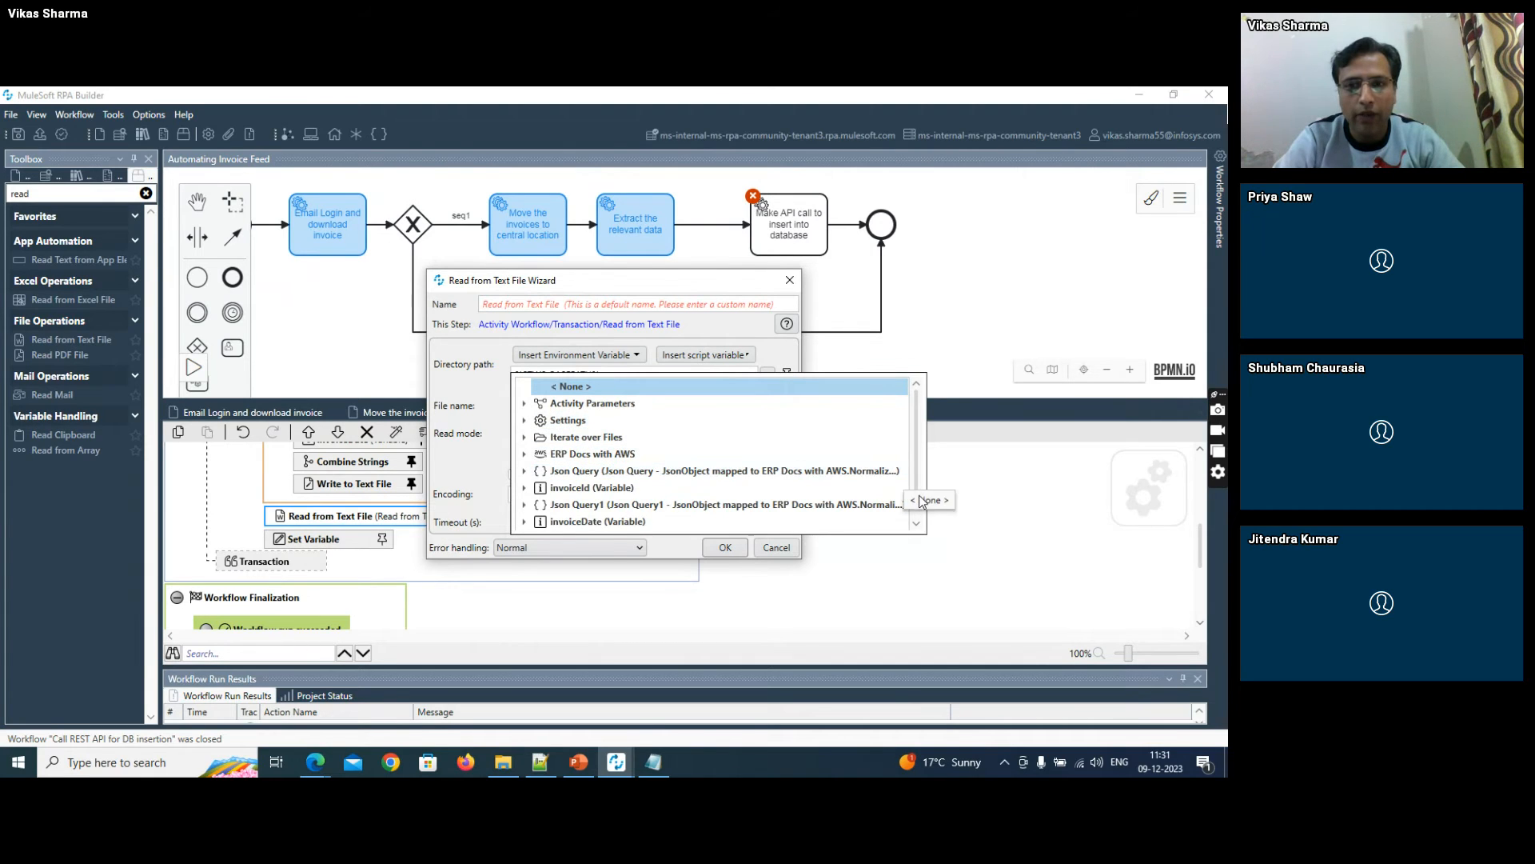
scroll(903, 482, down, 1)
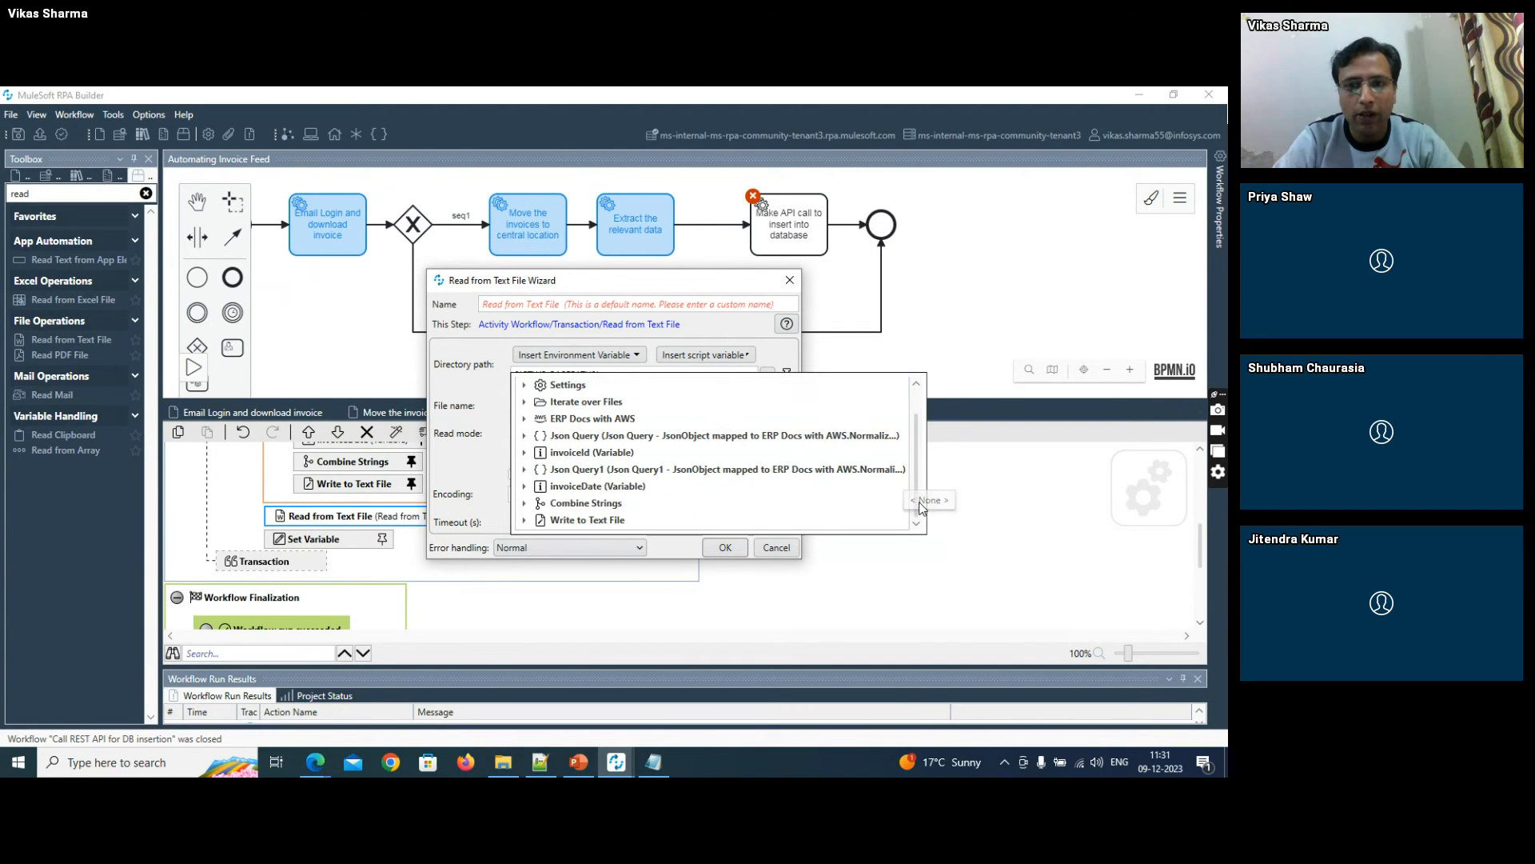
click(527, 521)
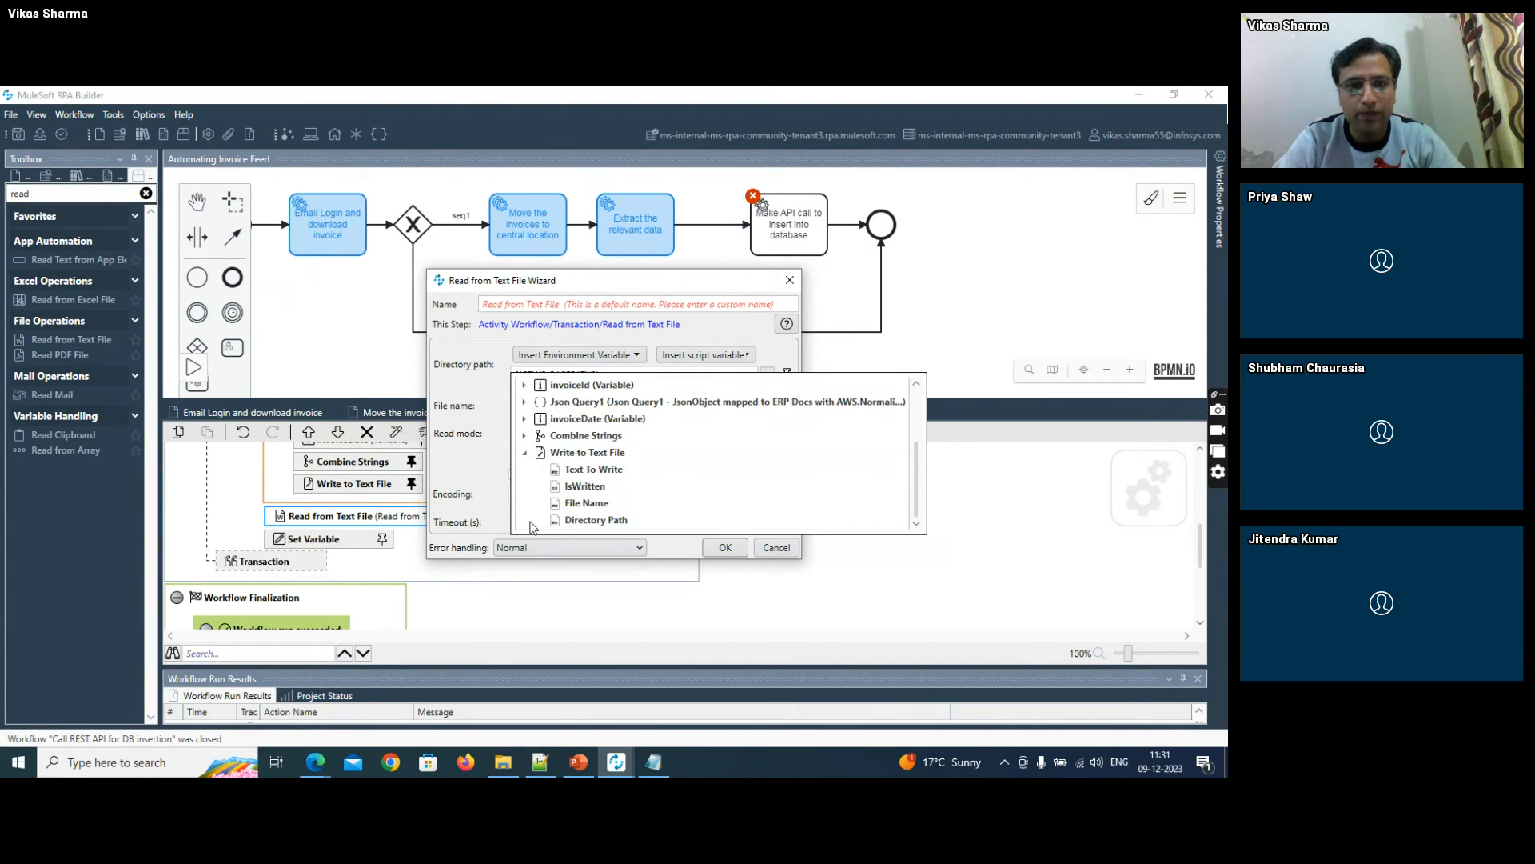
click(586, 505)
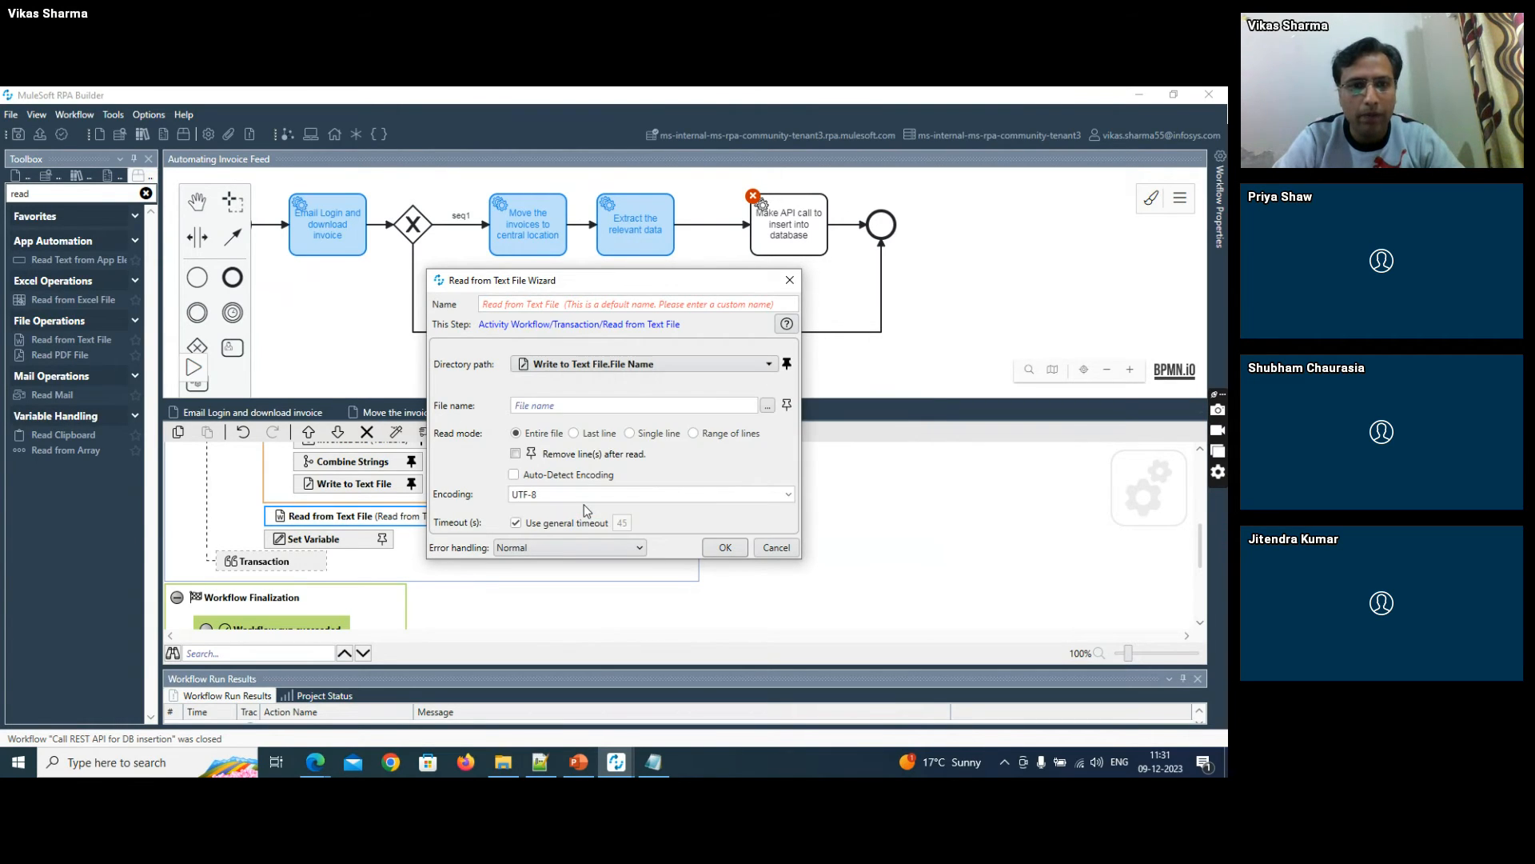
click(782, 360)
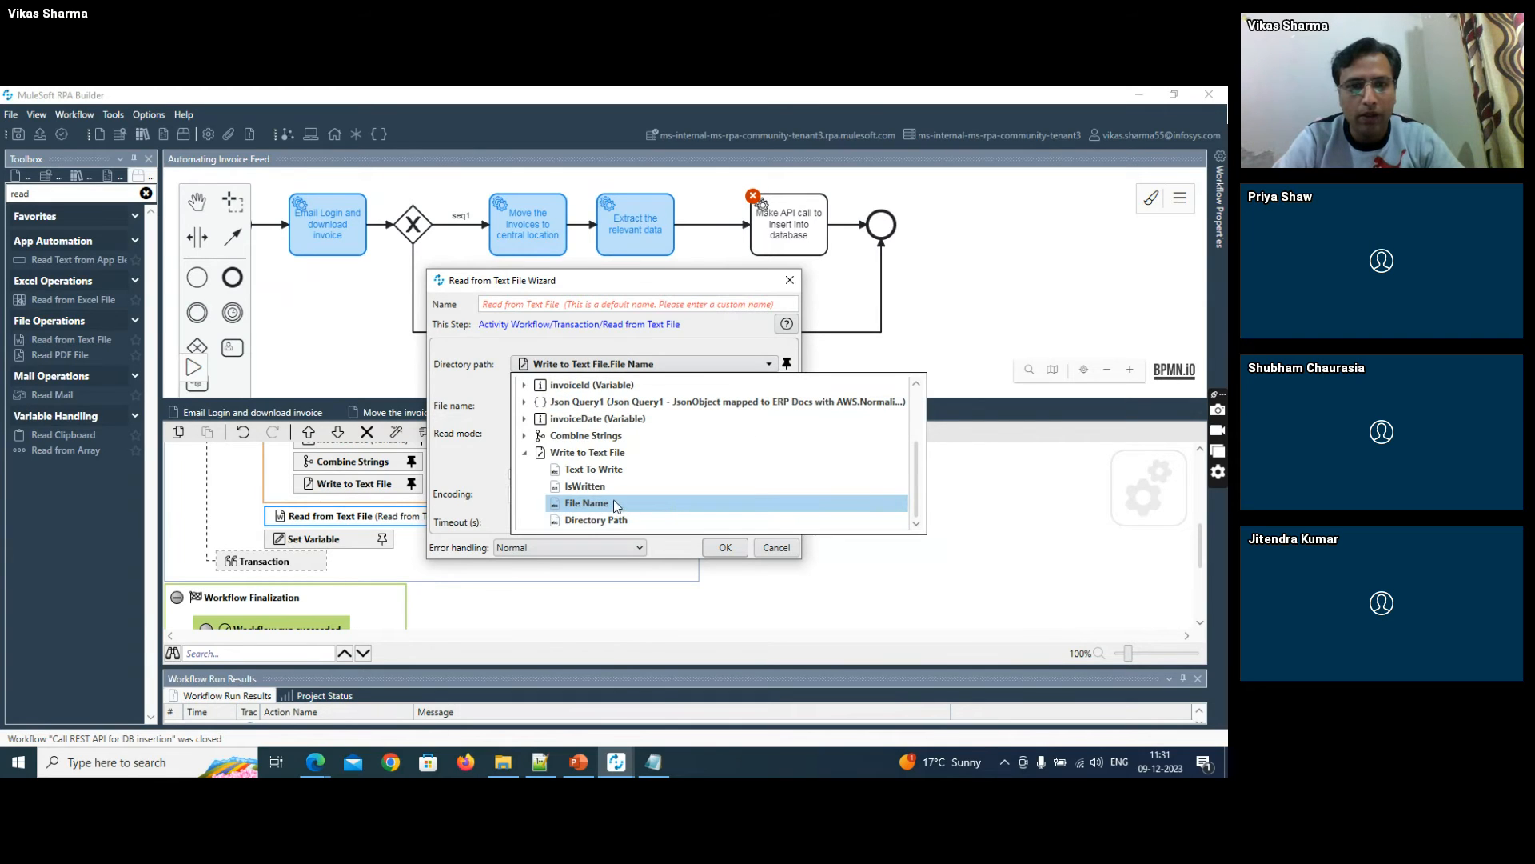
click(670, 511)
- Map the file name to Write to Text File.File Name and save the Read from Text File action
click(785, 405)
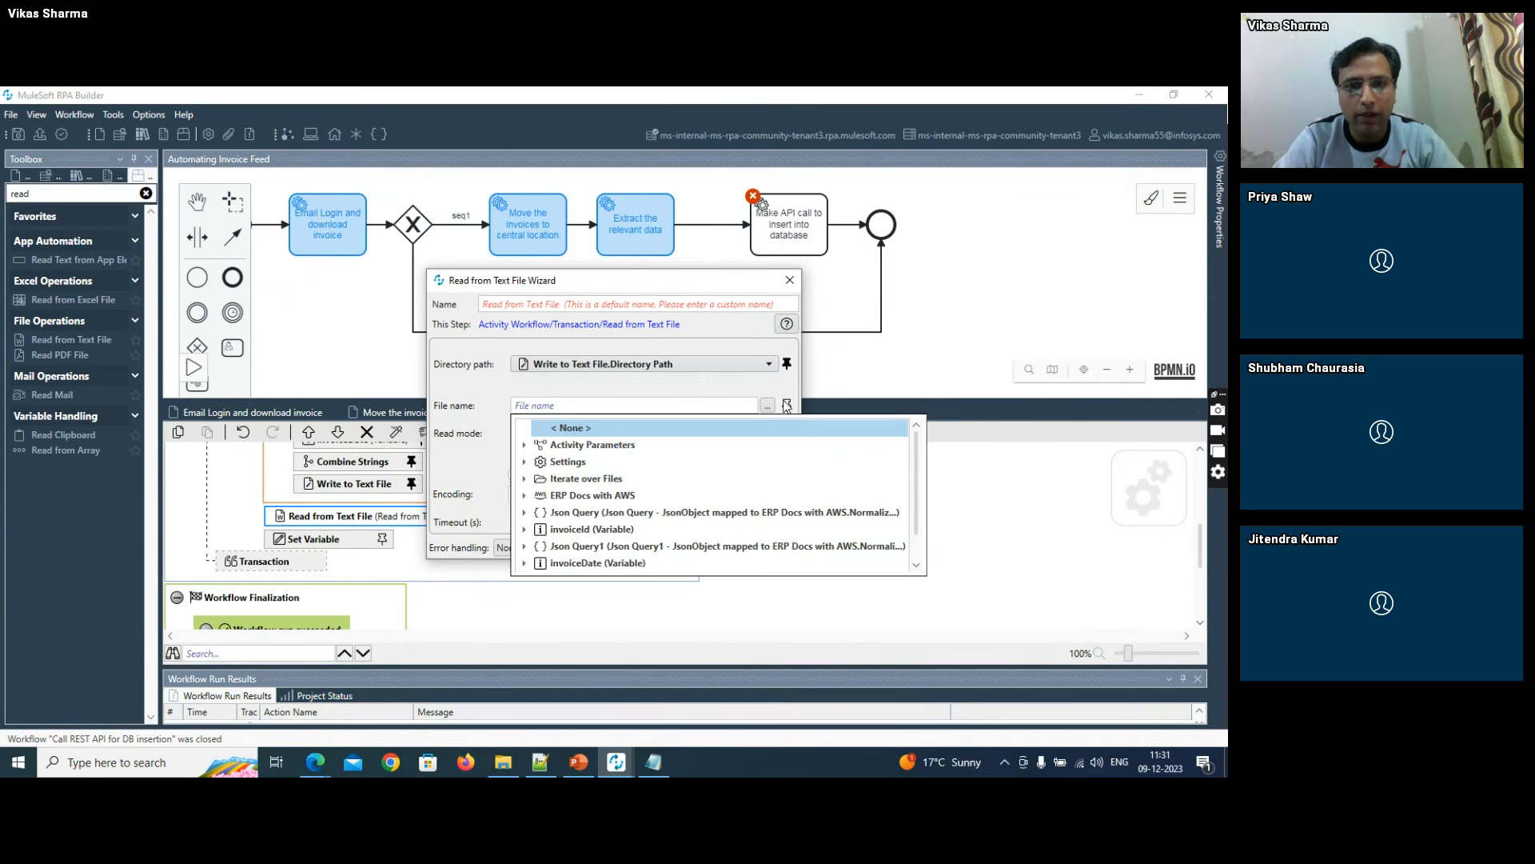
scroll(893, 486, down, 1)
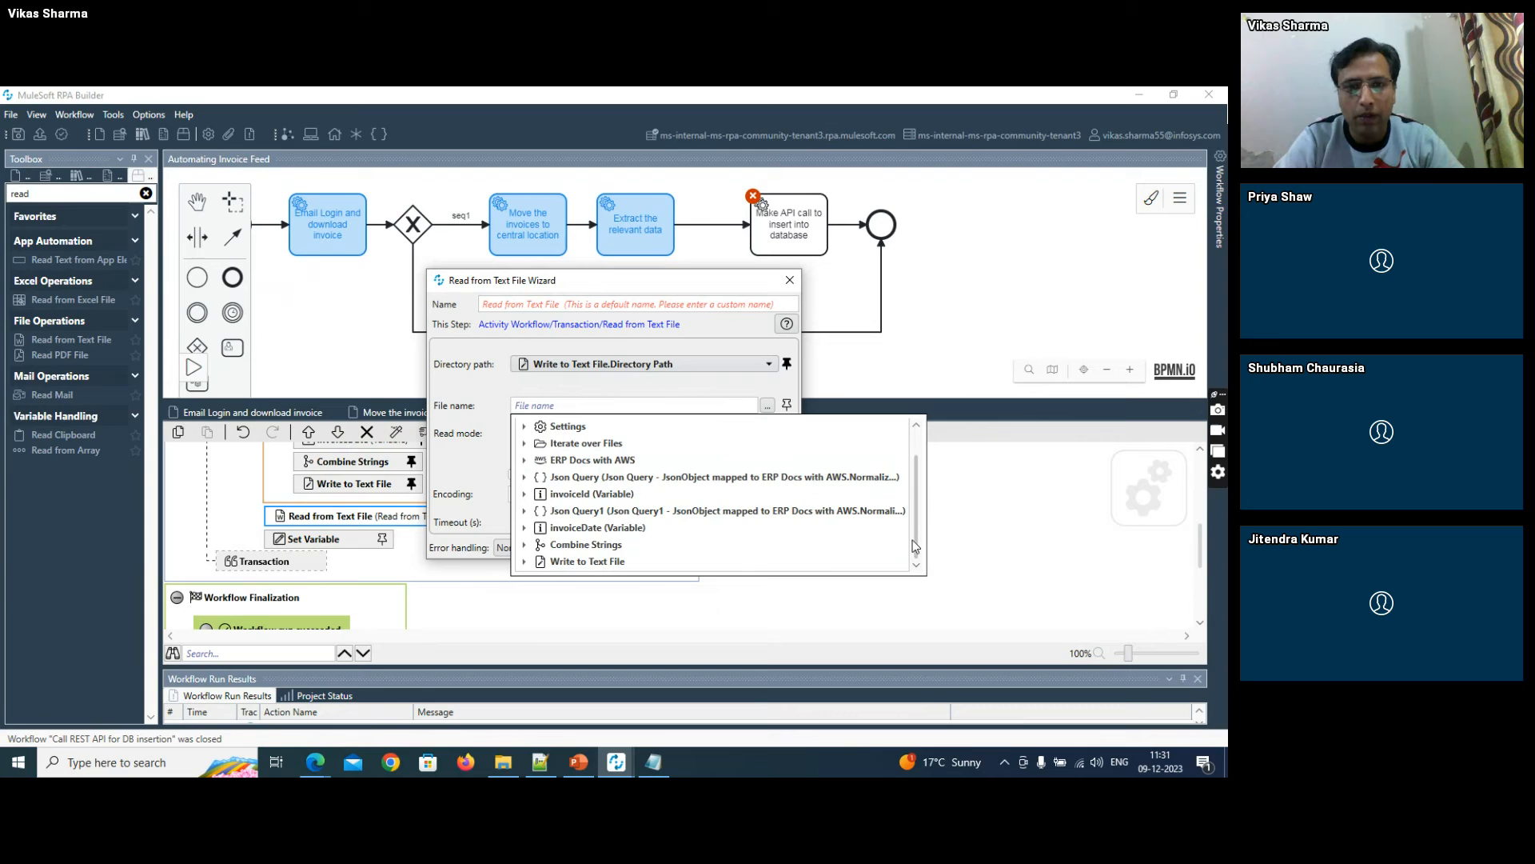
click(526, 563)
click(582, 546)
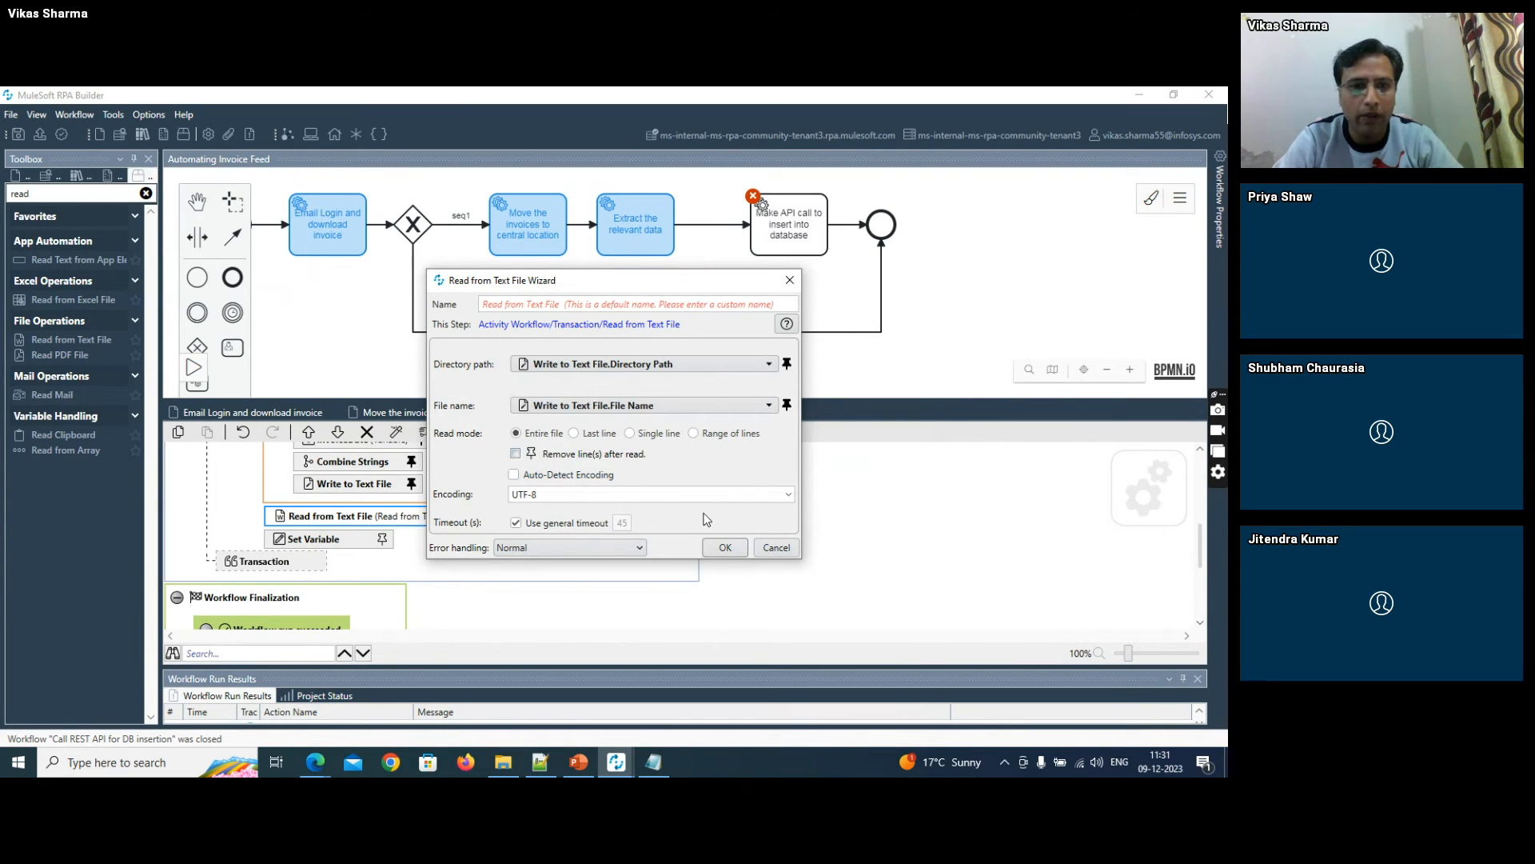
click(725, 547)
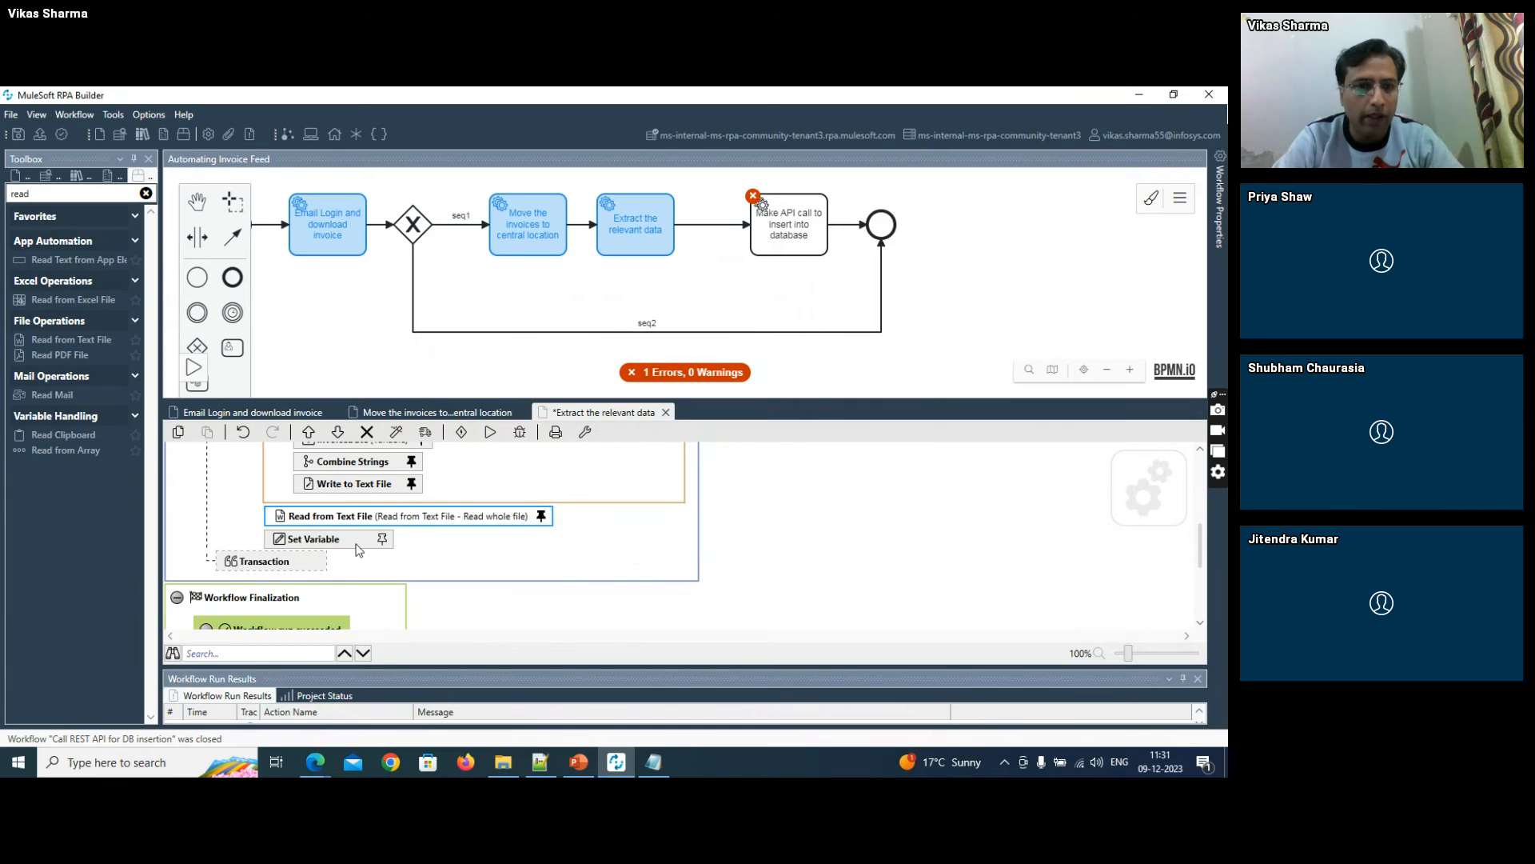
click(382, 541)
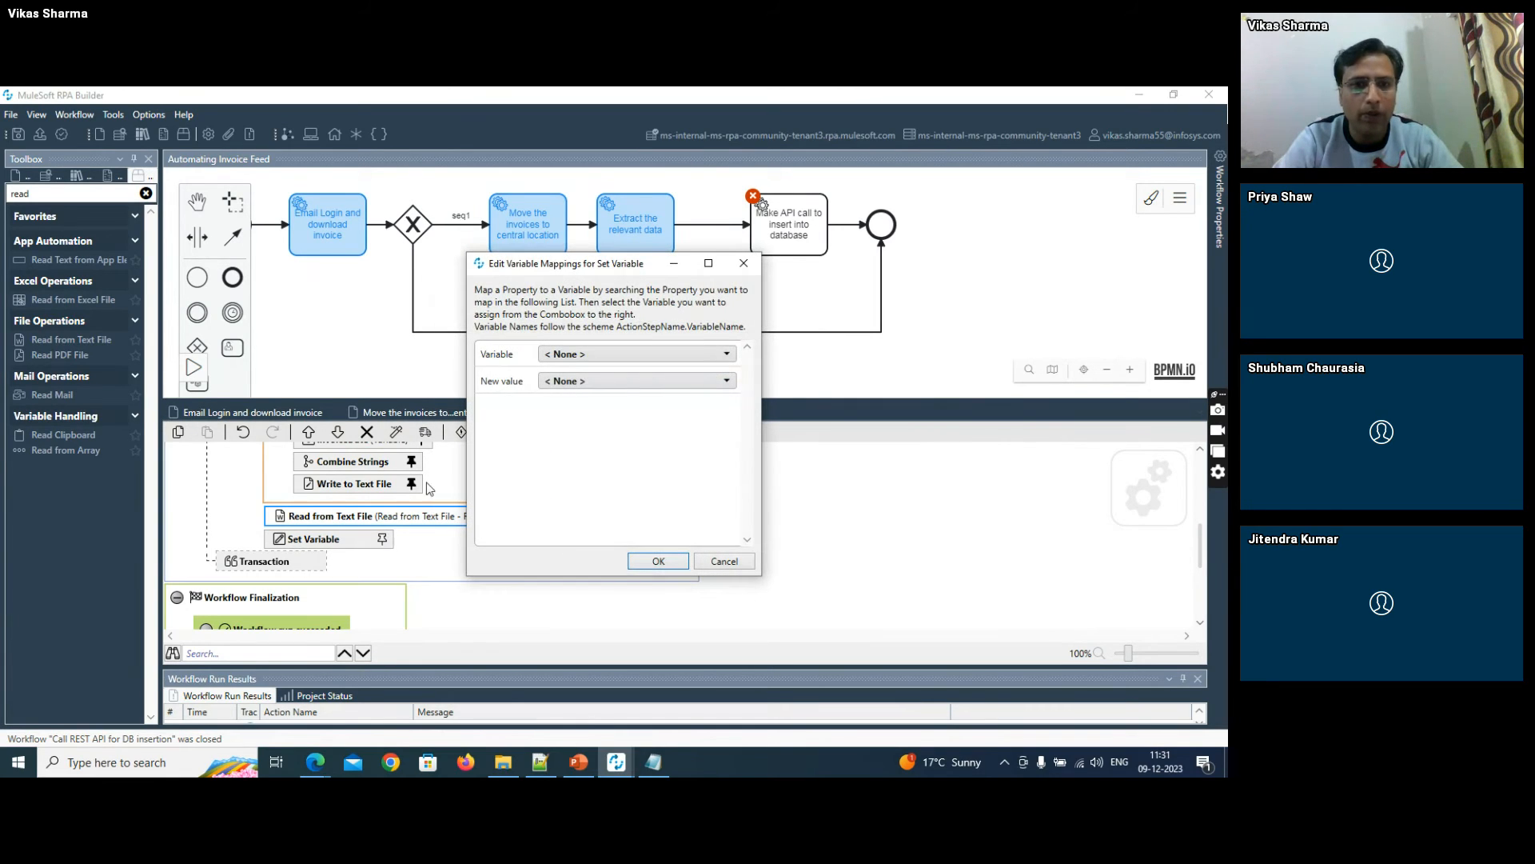
click(563, 357)
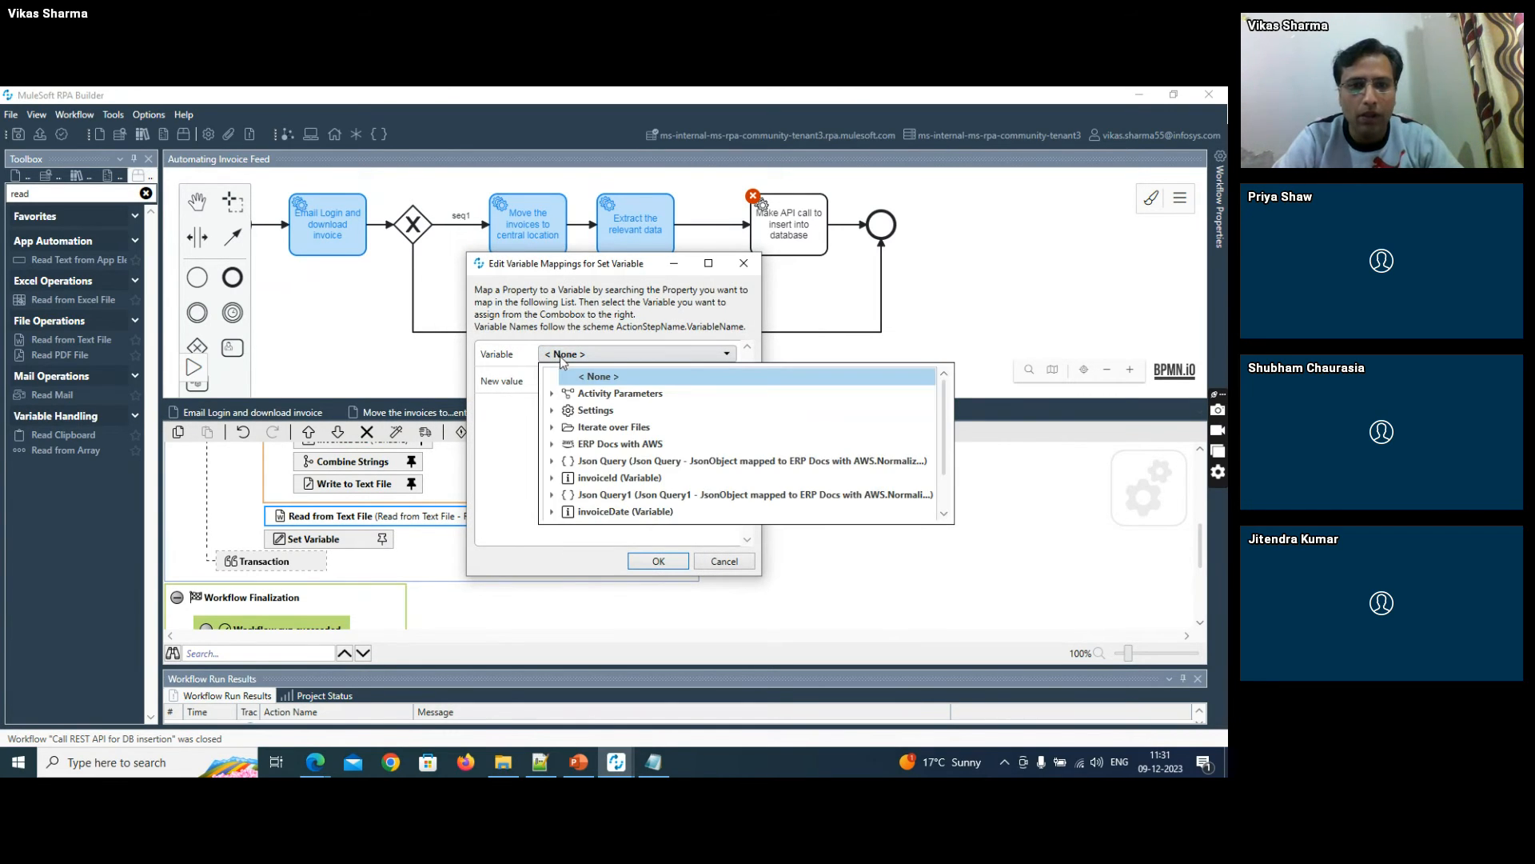
click(515, 446)
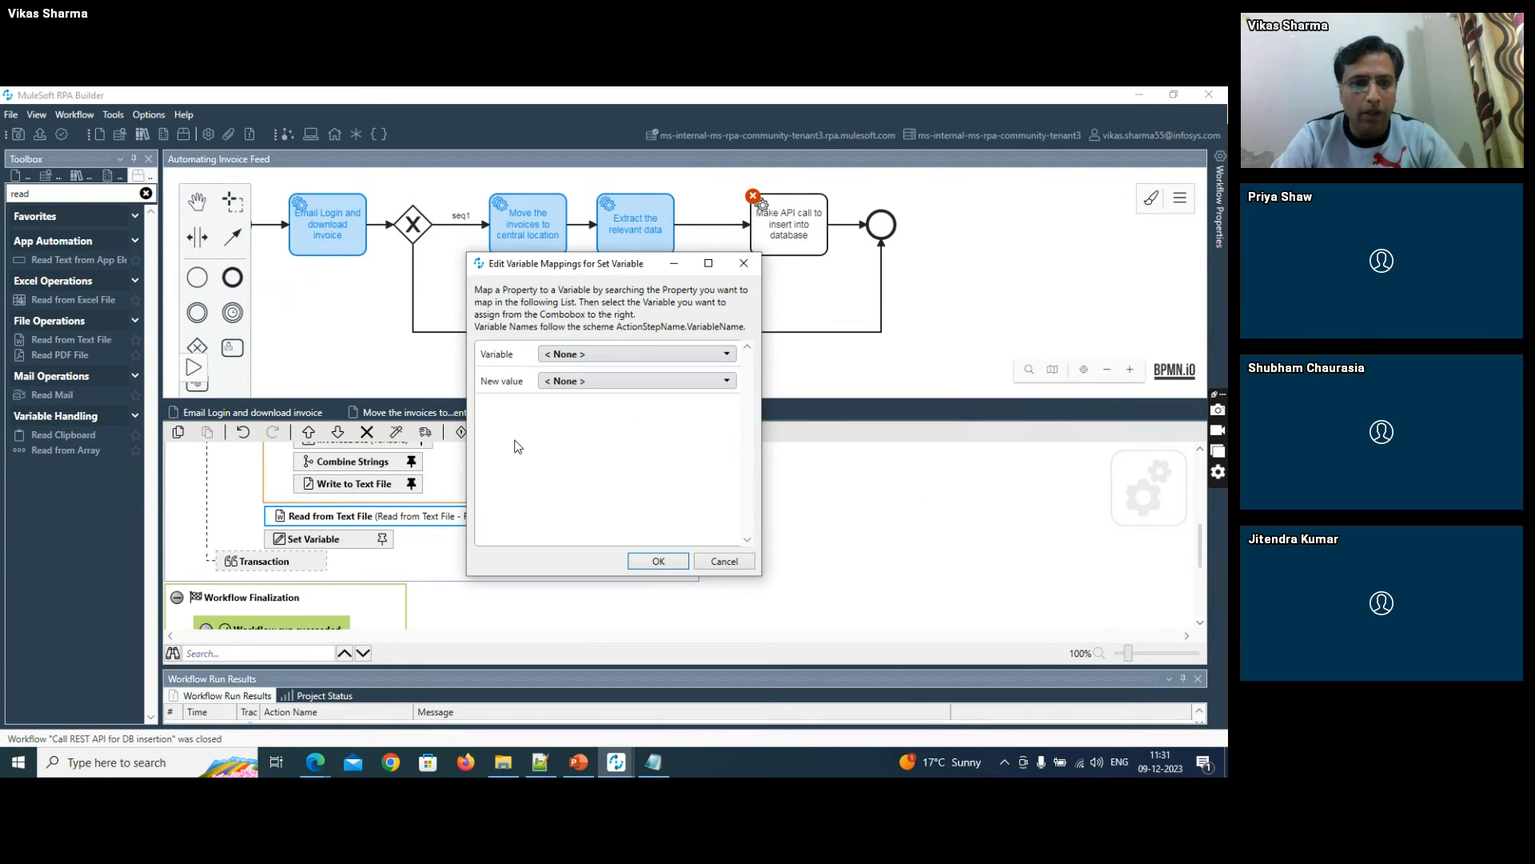
click(725, 561)
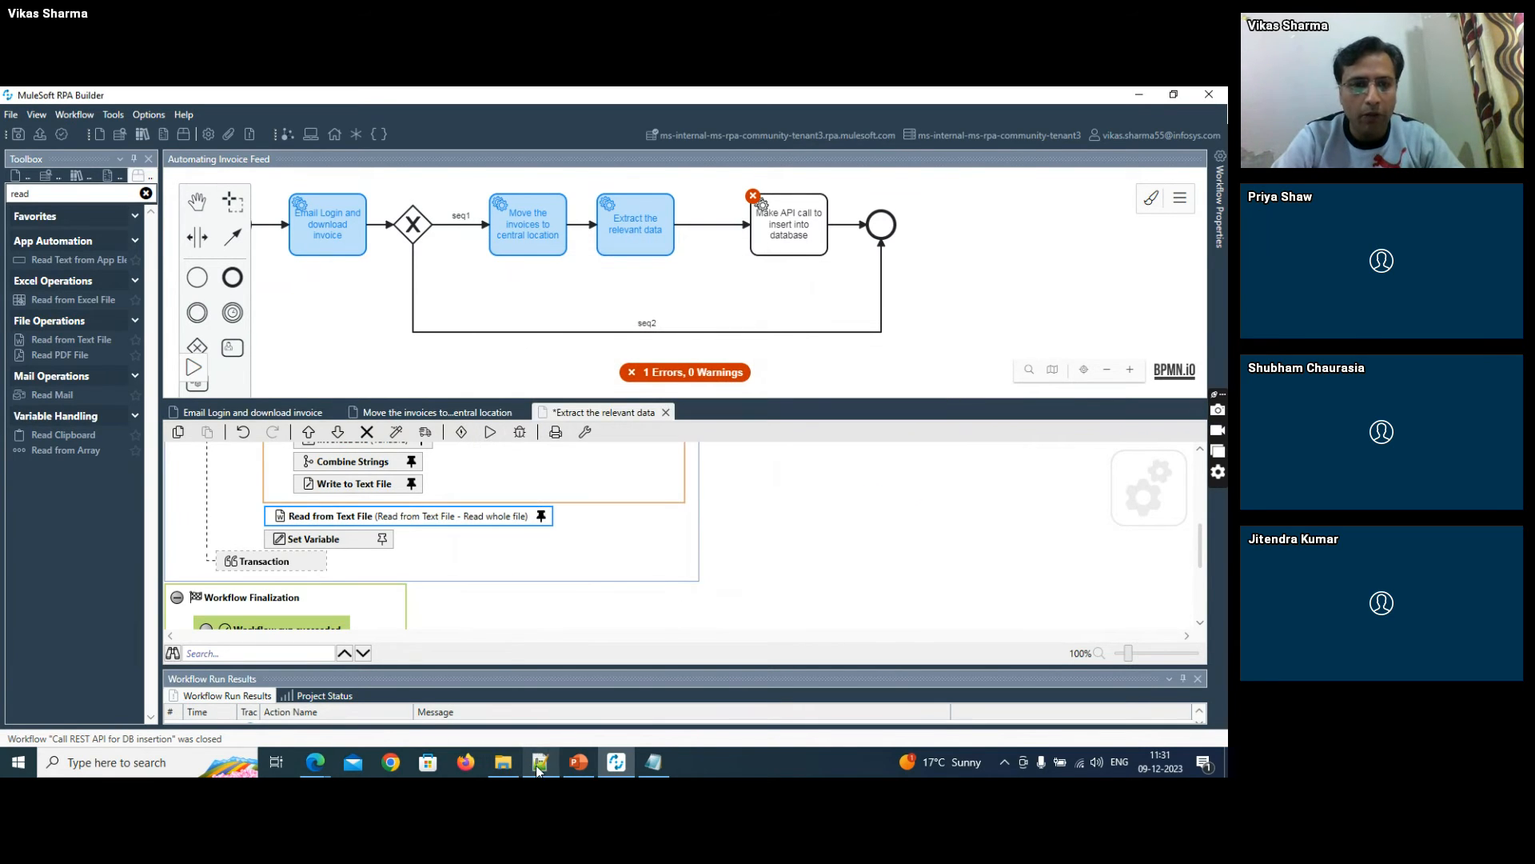
- Switch to Notepad++ and examine the trailing comma of the order and orderDate JSON line
click(539, 764)
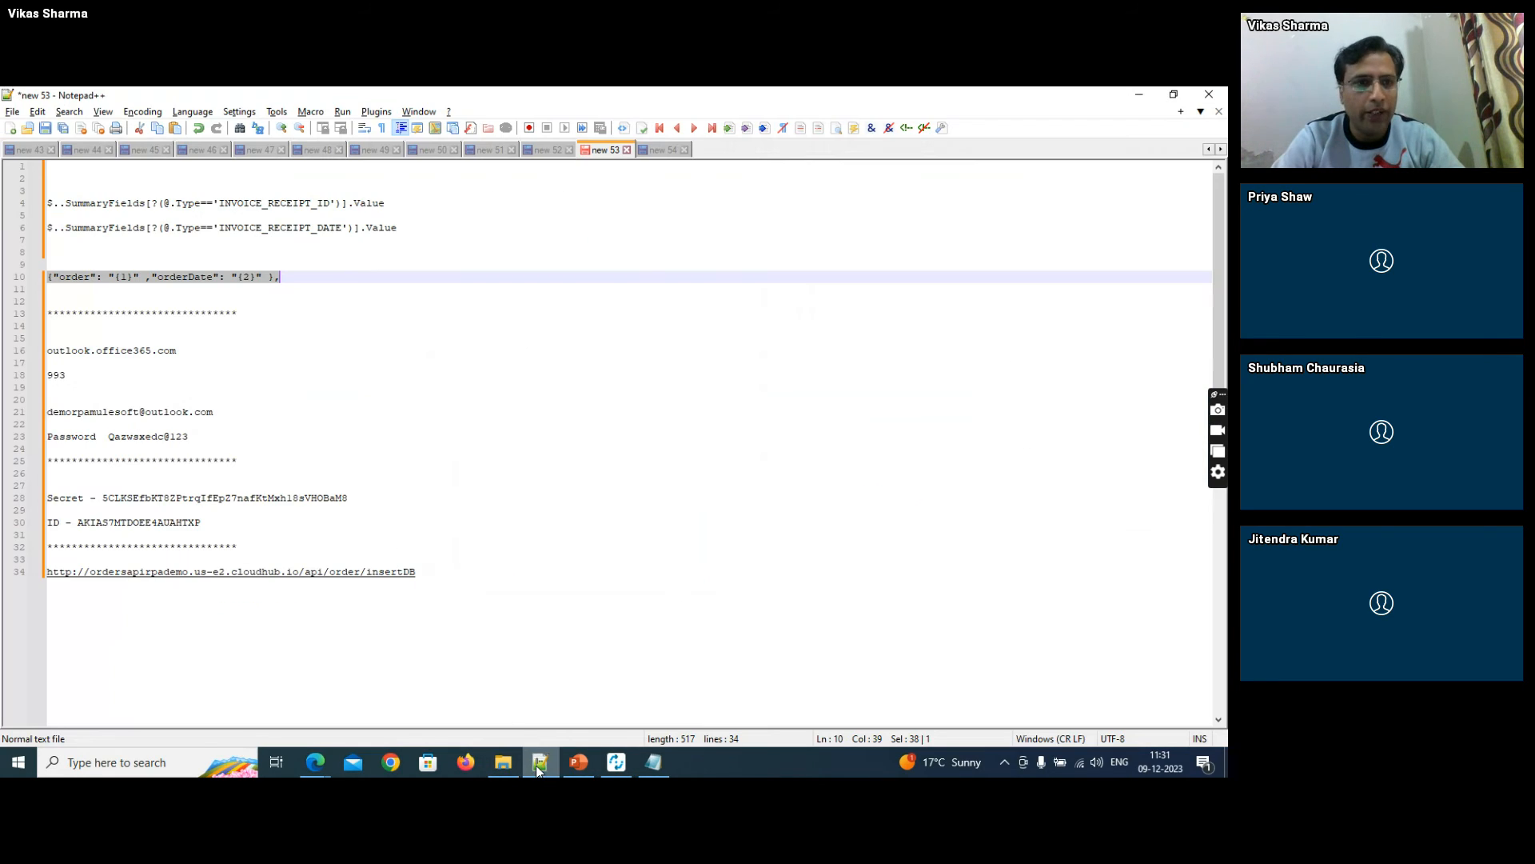
click(285, 280)
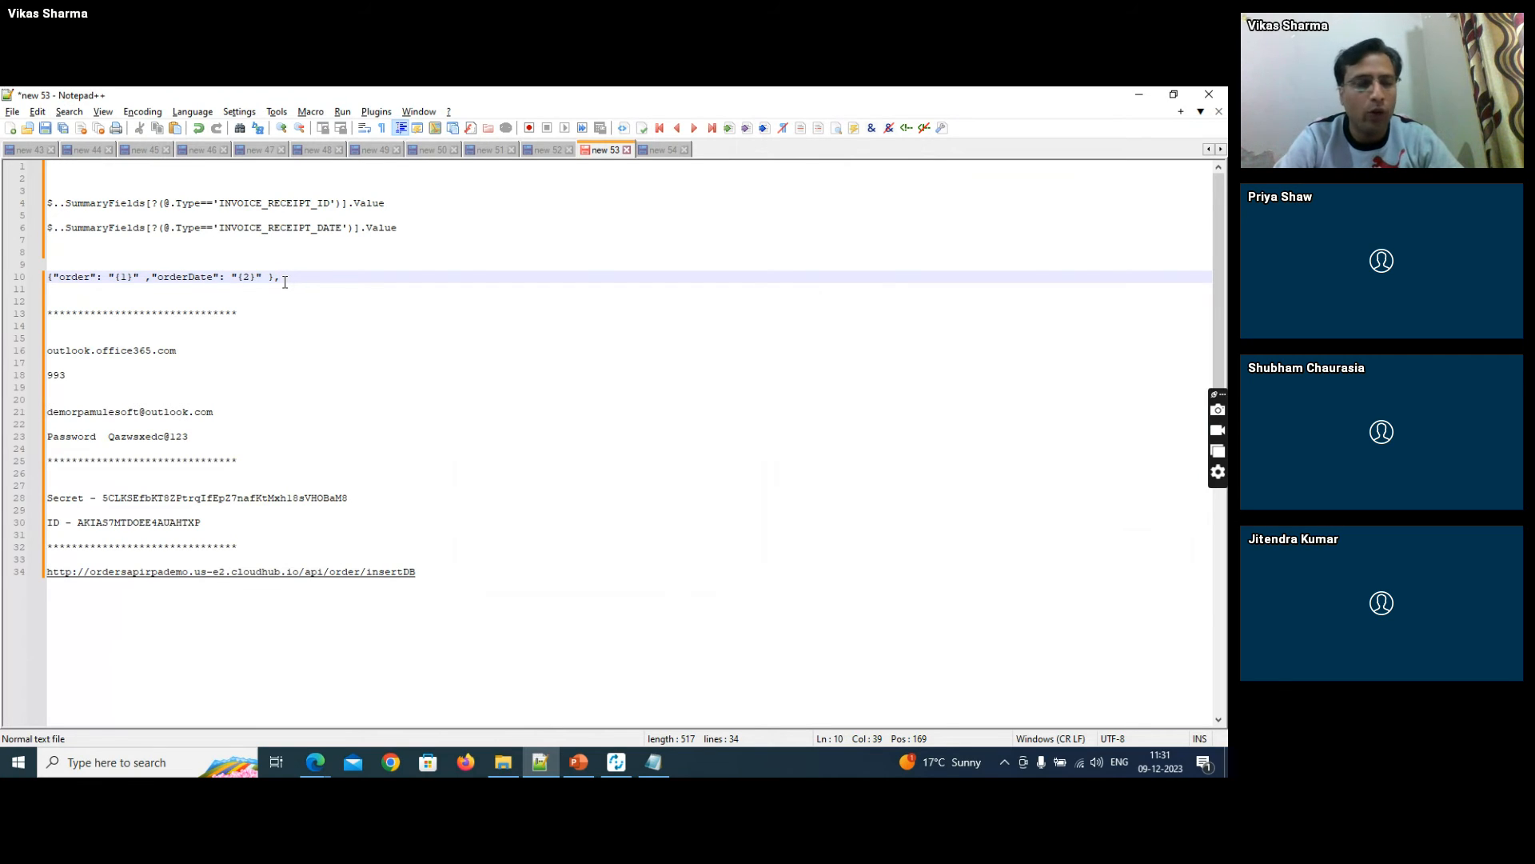
drag(275, 281, 281, 279)
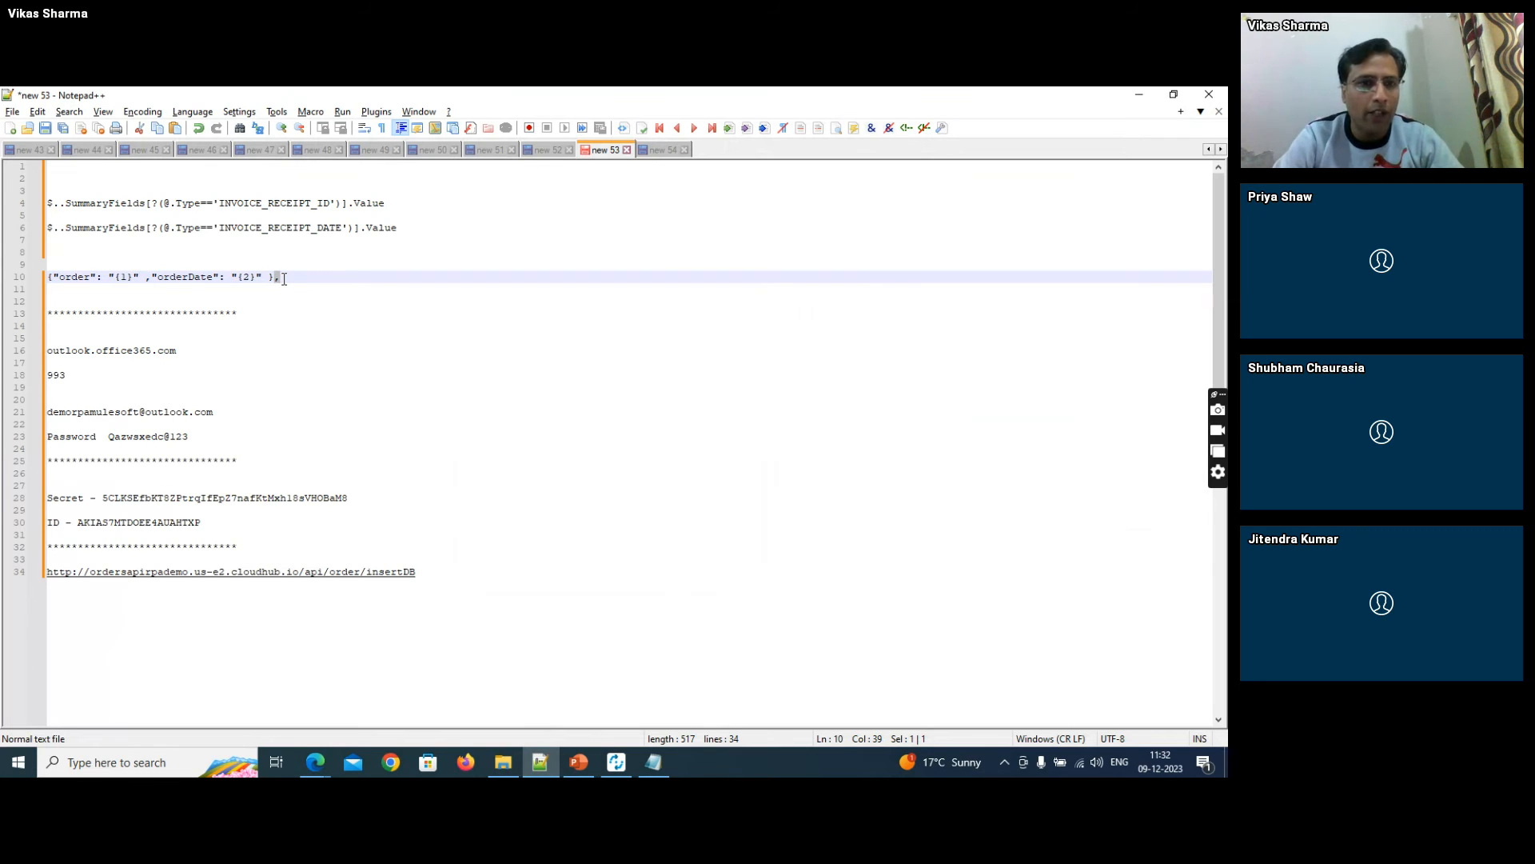
click(283, 278)
- Copy the order and orderDate JSON line twice beneath the original and select the trailing comma of the last copy
key(ctrl+Home)
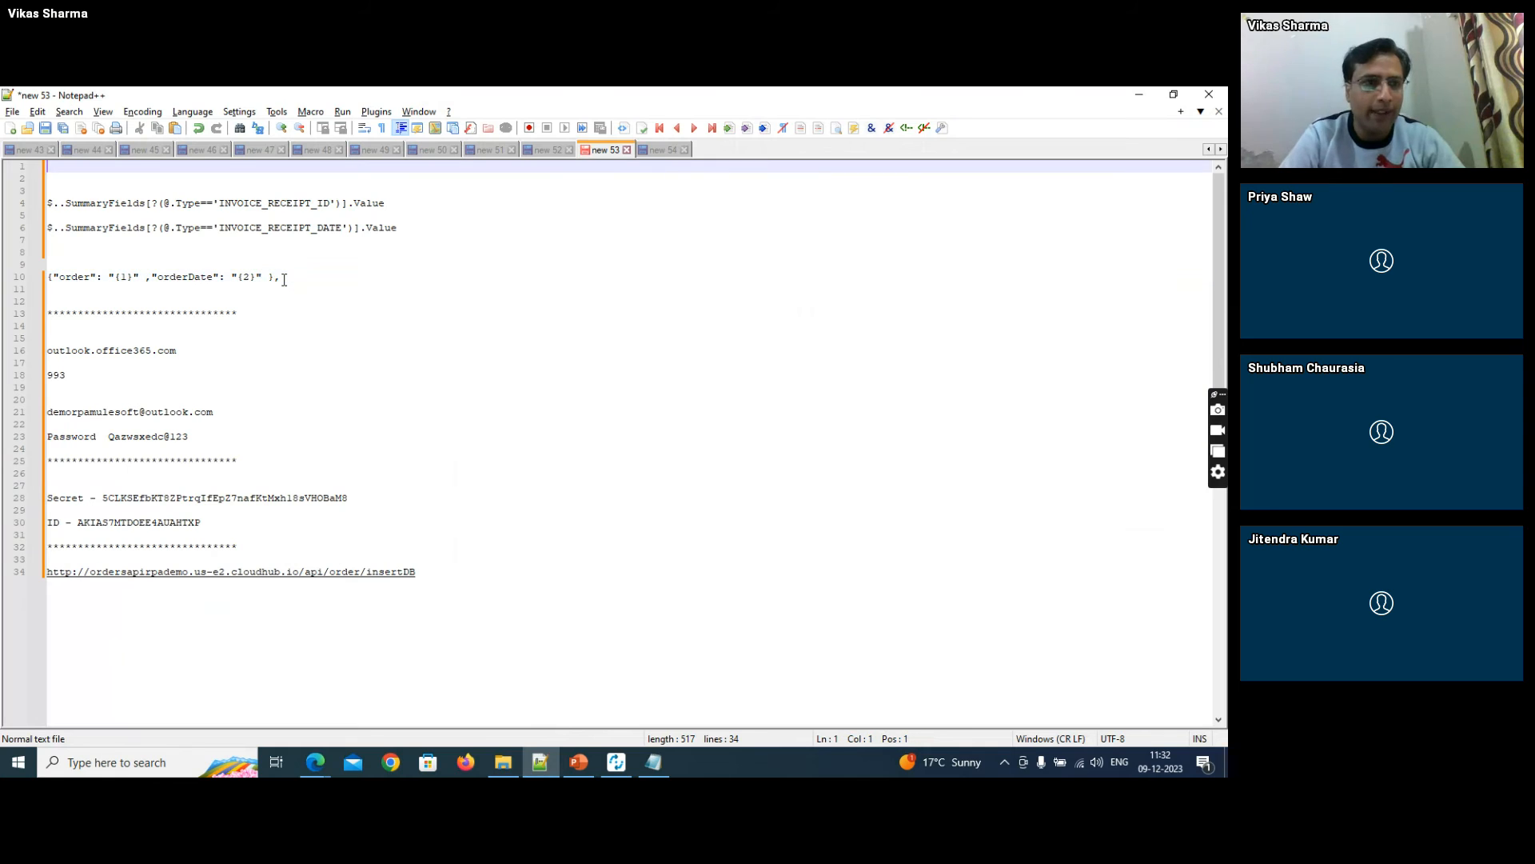
key(Down)
key(Down)
key(Down)
key(Down)
key(Down)
key(Down)
key(Down)
key(Down)
key(Down)
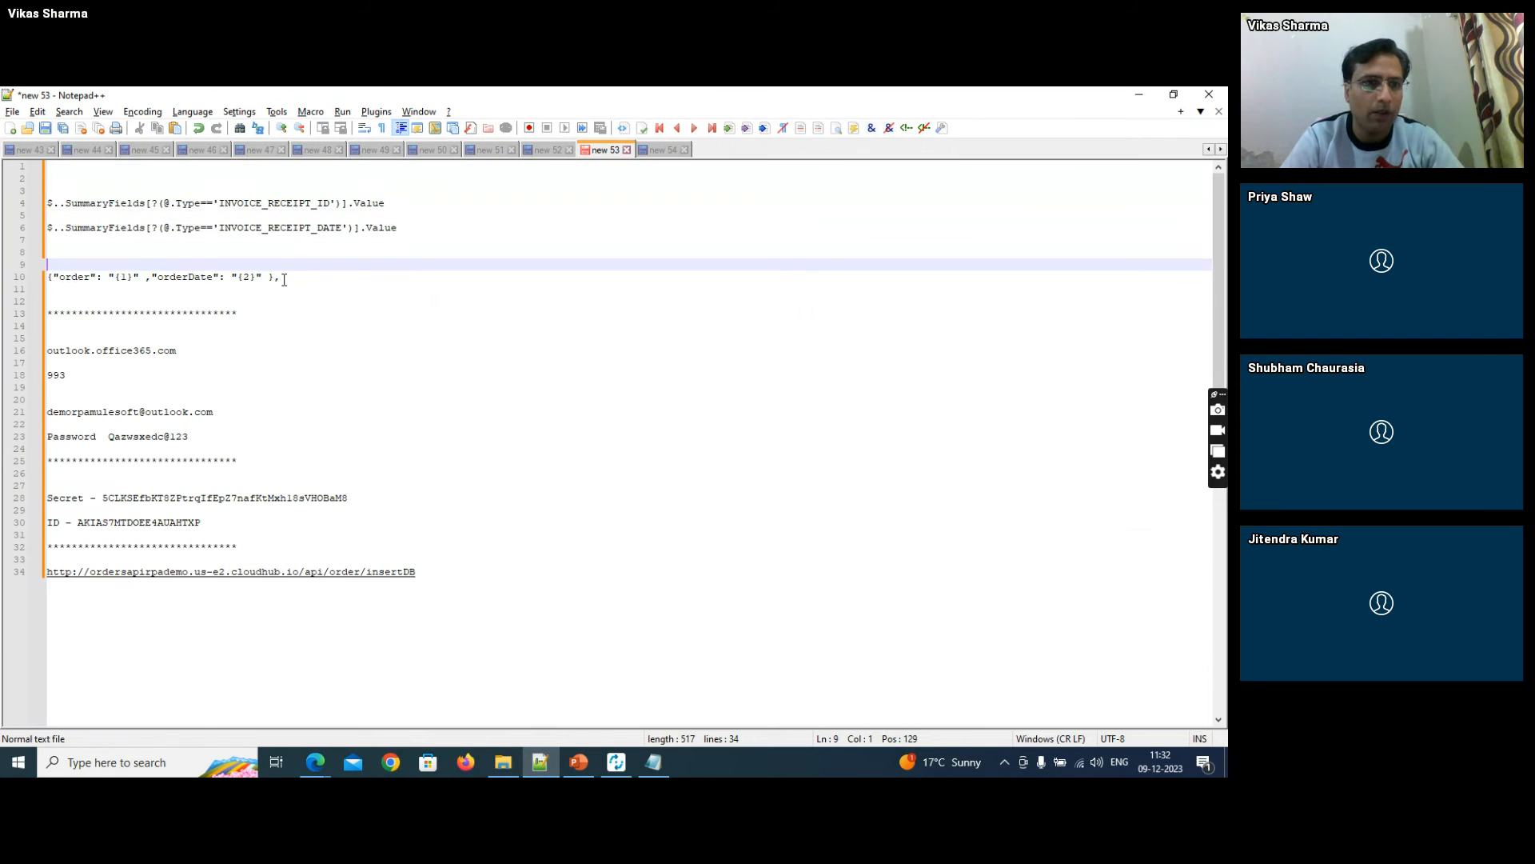
key(Home)
key(shift+End)
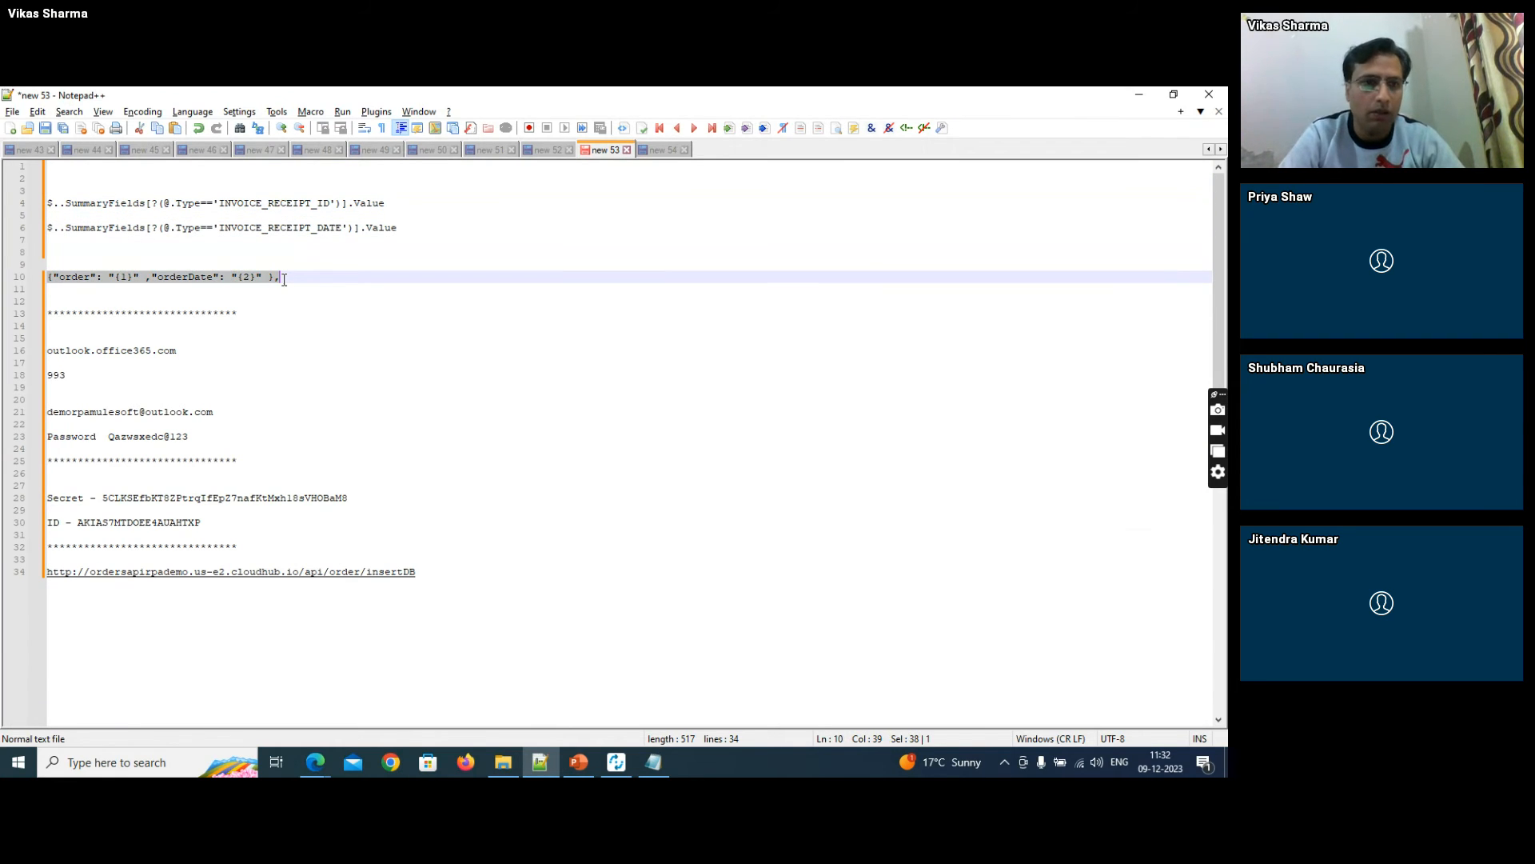
key(ctrl+c)
key(End)
key(Return)
key(ctrl+v)
key(Return)
key(ctrl+v)
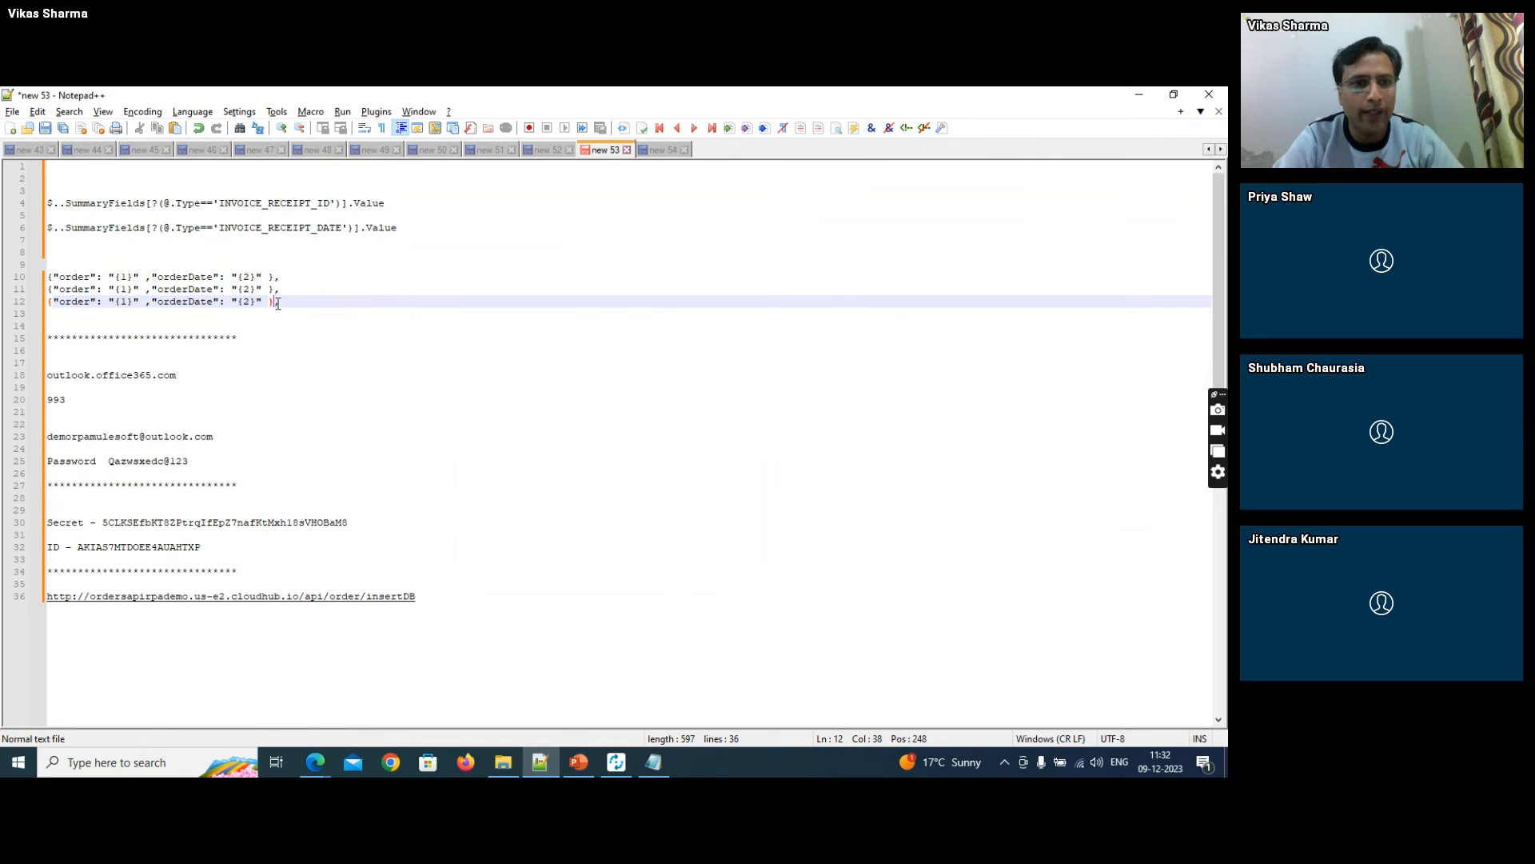
drag(275, 303, 279, 303)
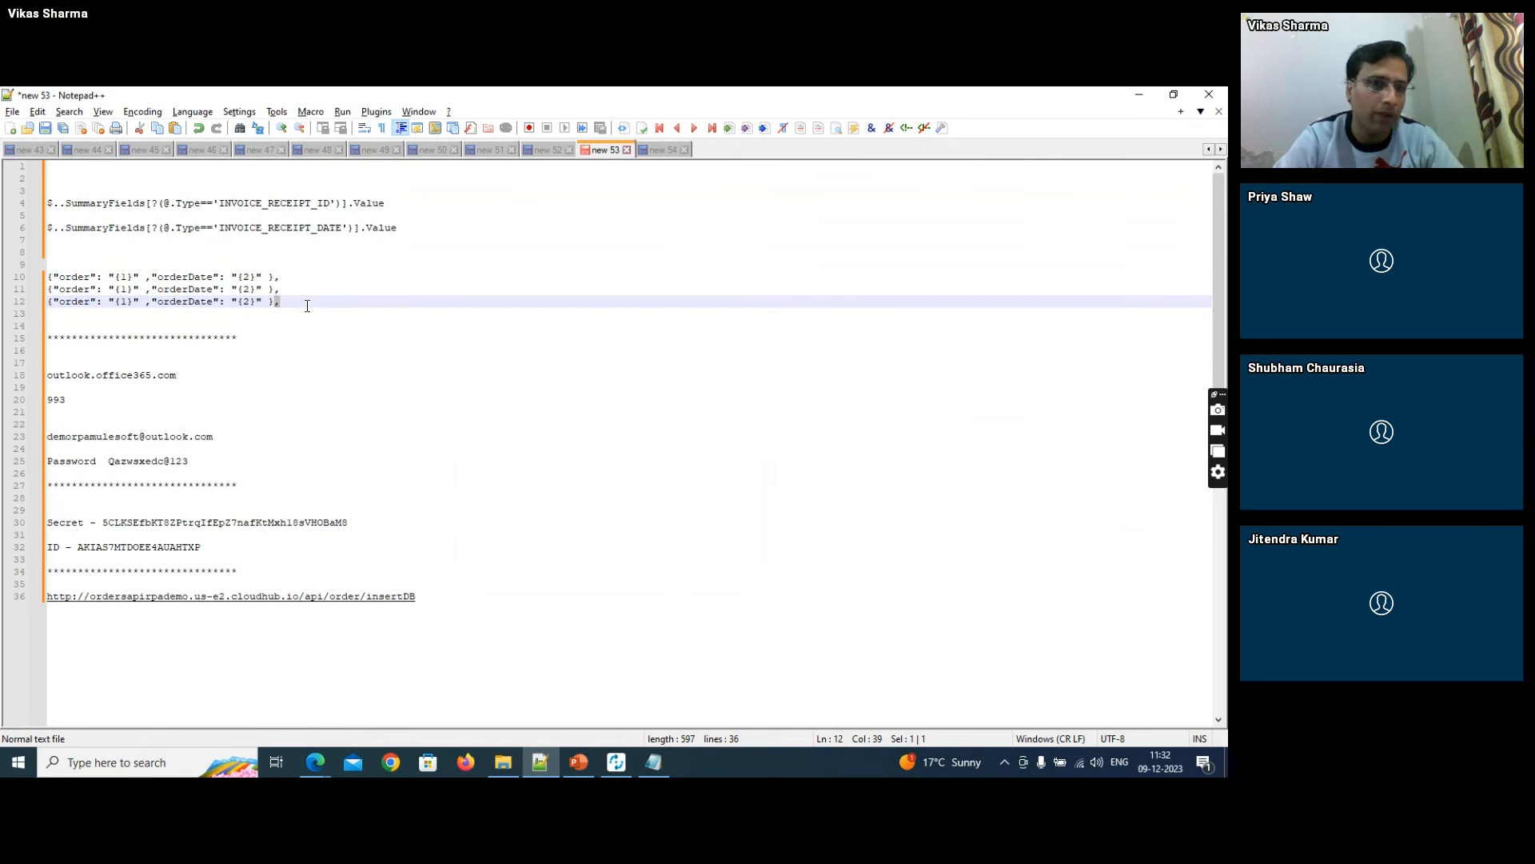
- Switch back to MuleSoft RPA Builder and add a String Operations action between Read from Text File and Set Variable
key(alt+Tab)
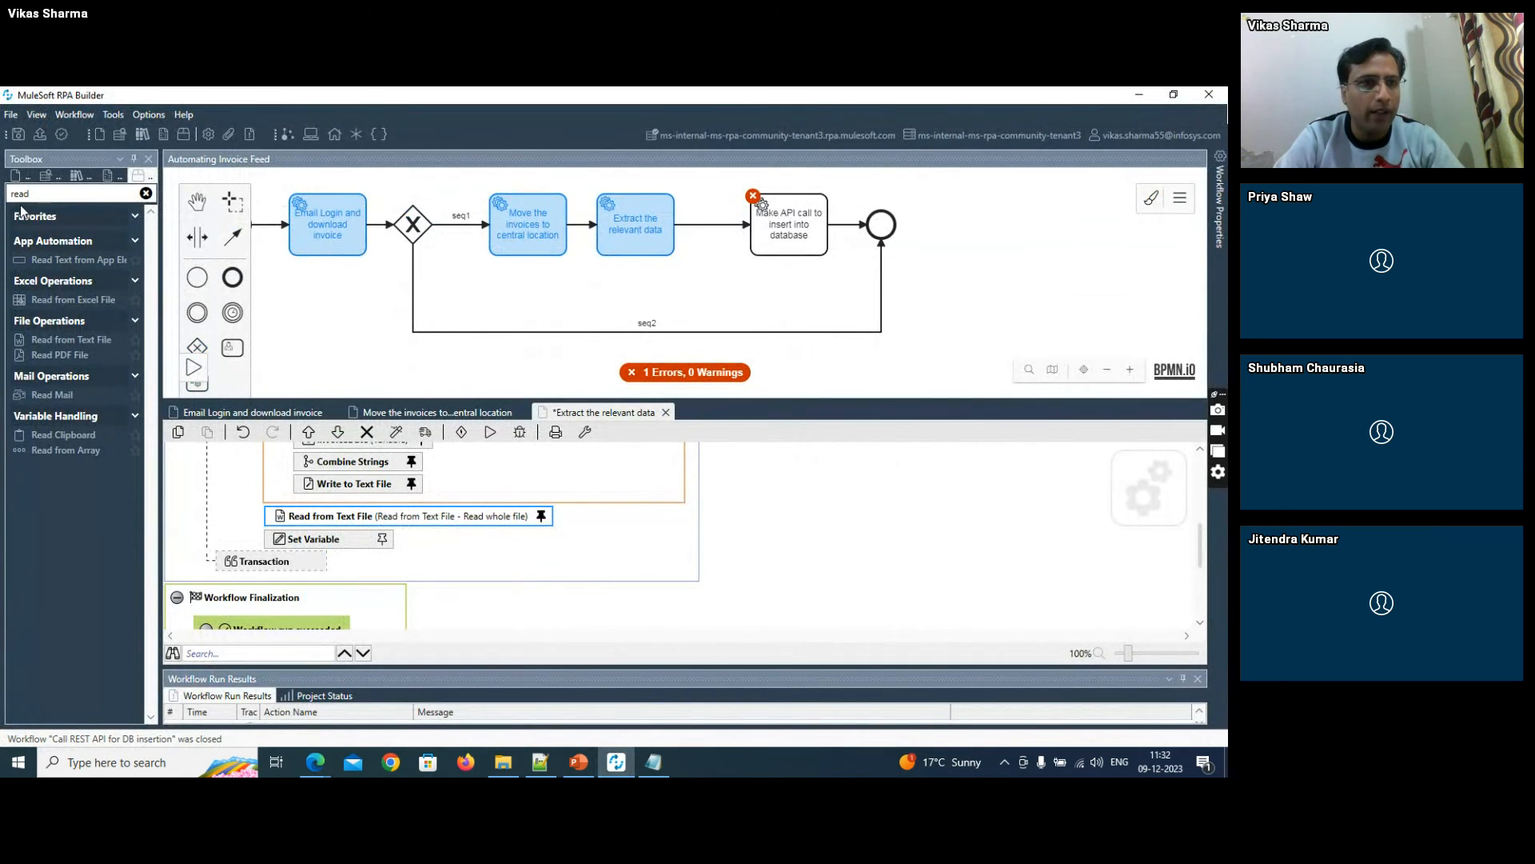
double_click(26, 195)
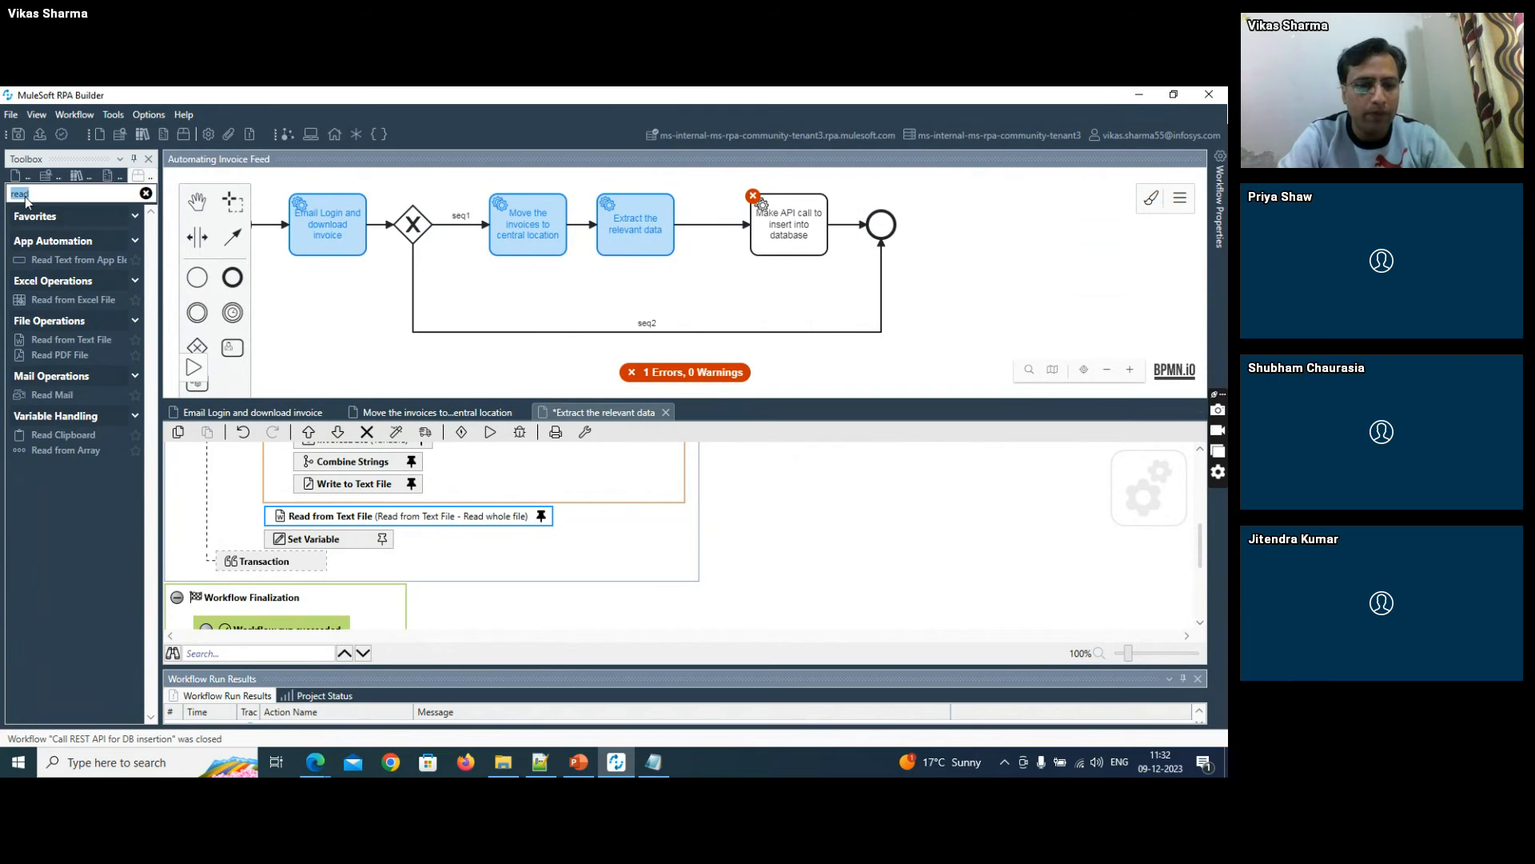
text(stri)
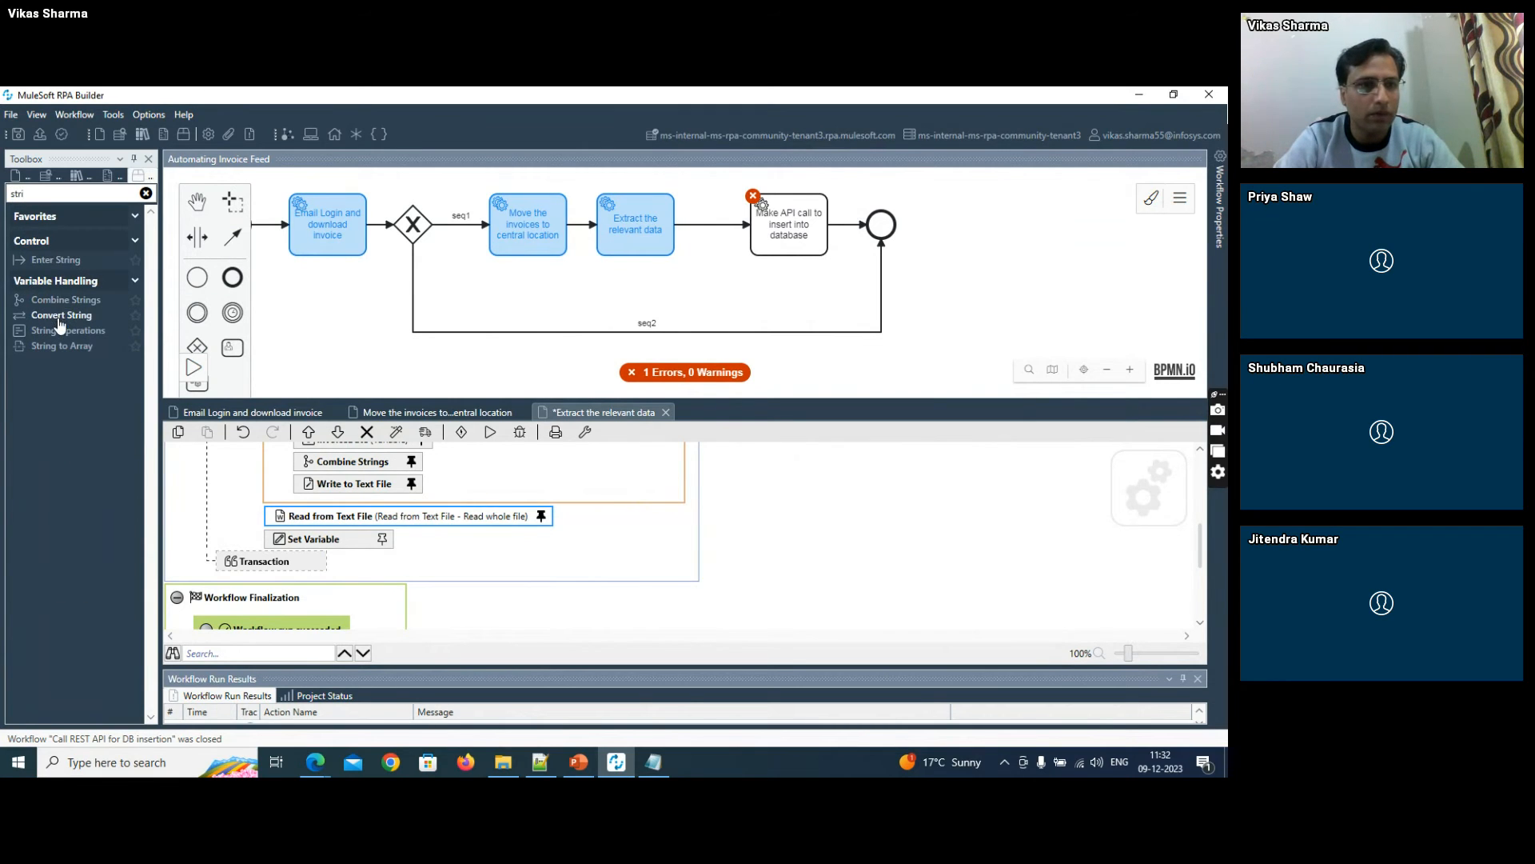
drag(59, 330, 387, 529)
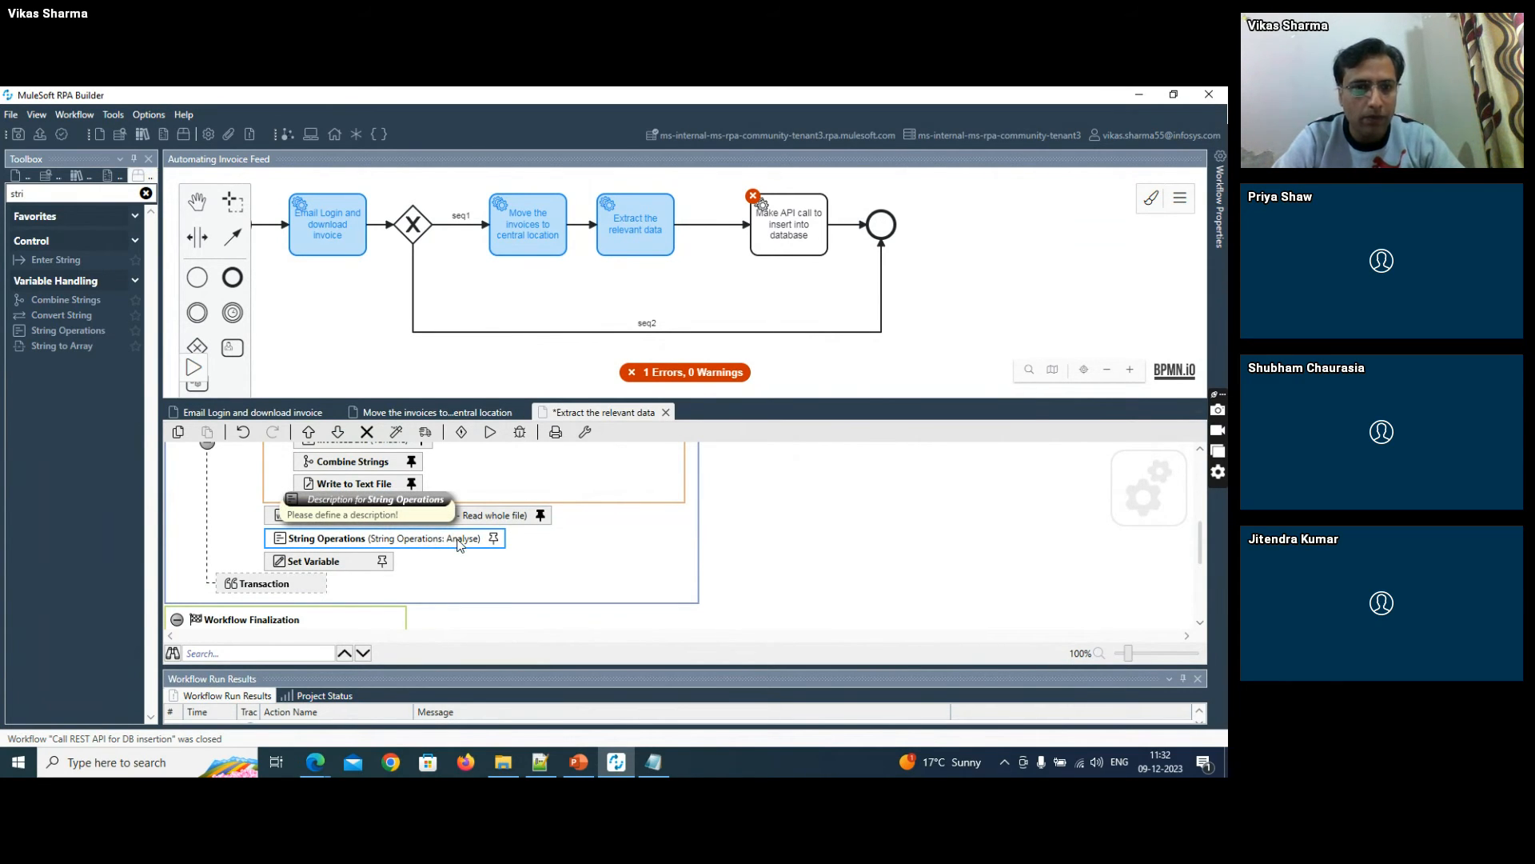
- Set the new String Operations action to remove the string's last characters until a specific character
scroll(800, 575, up, 1)
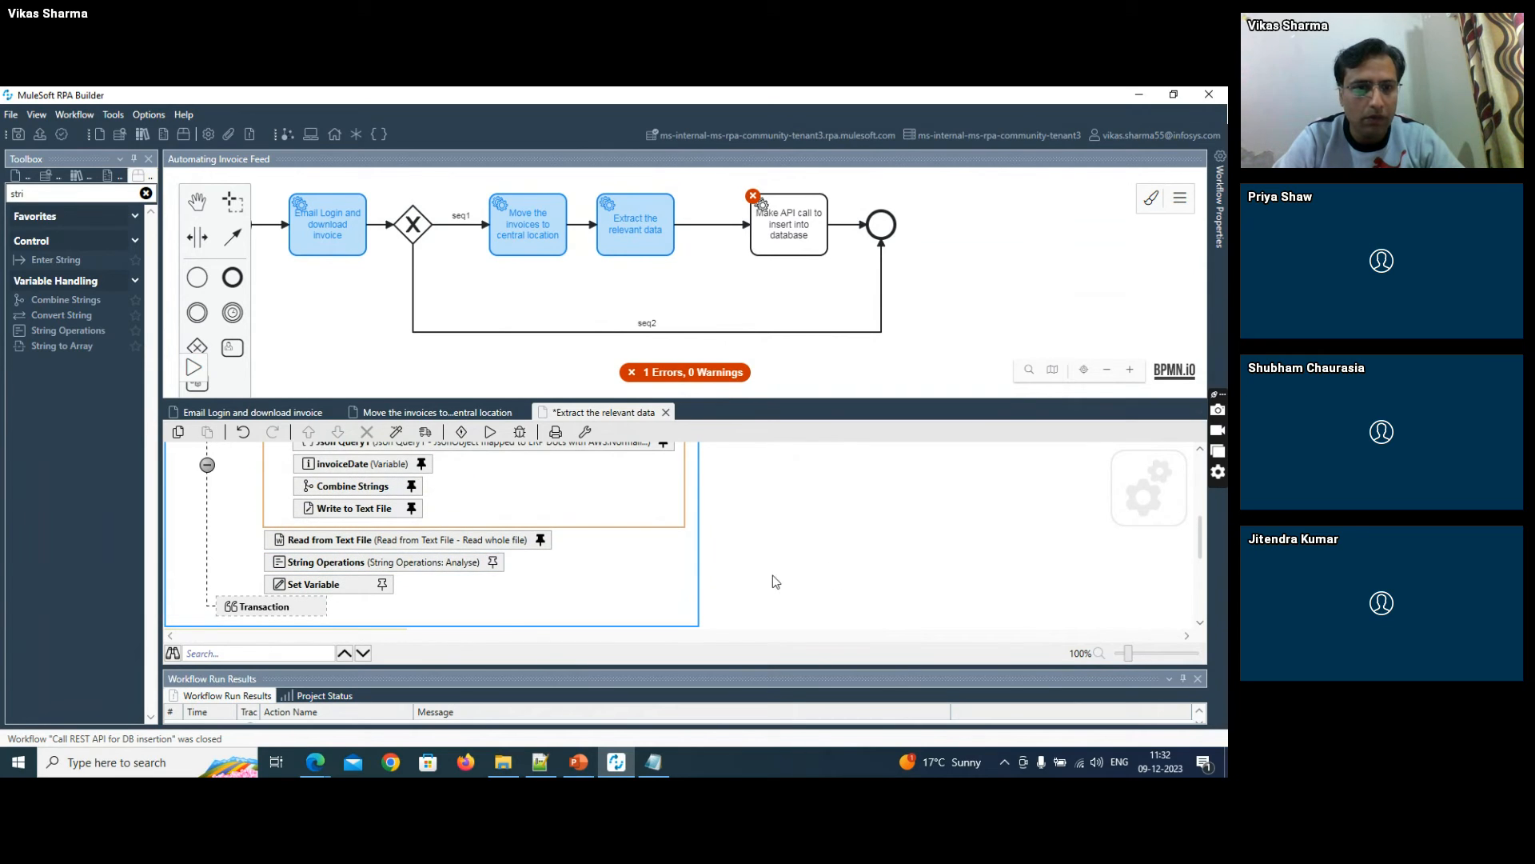
double_click(463, 566)
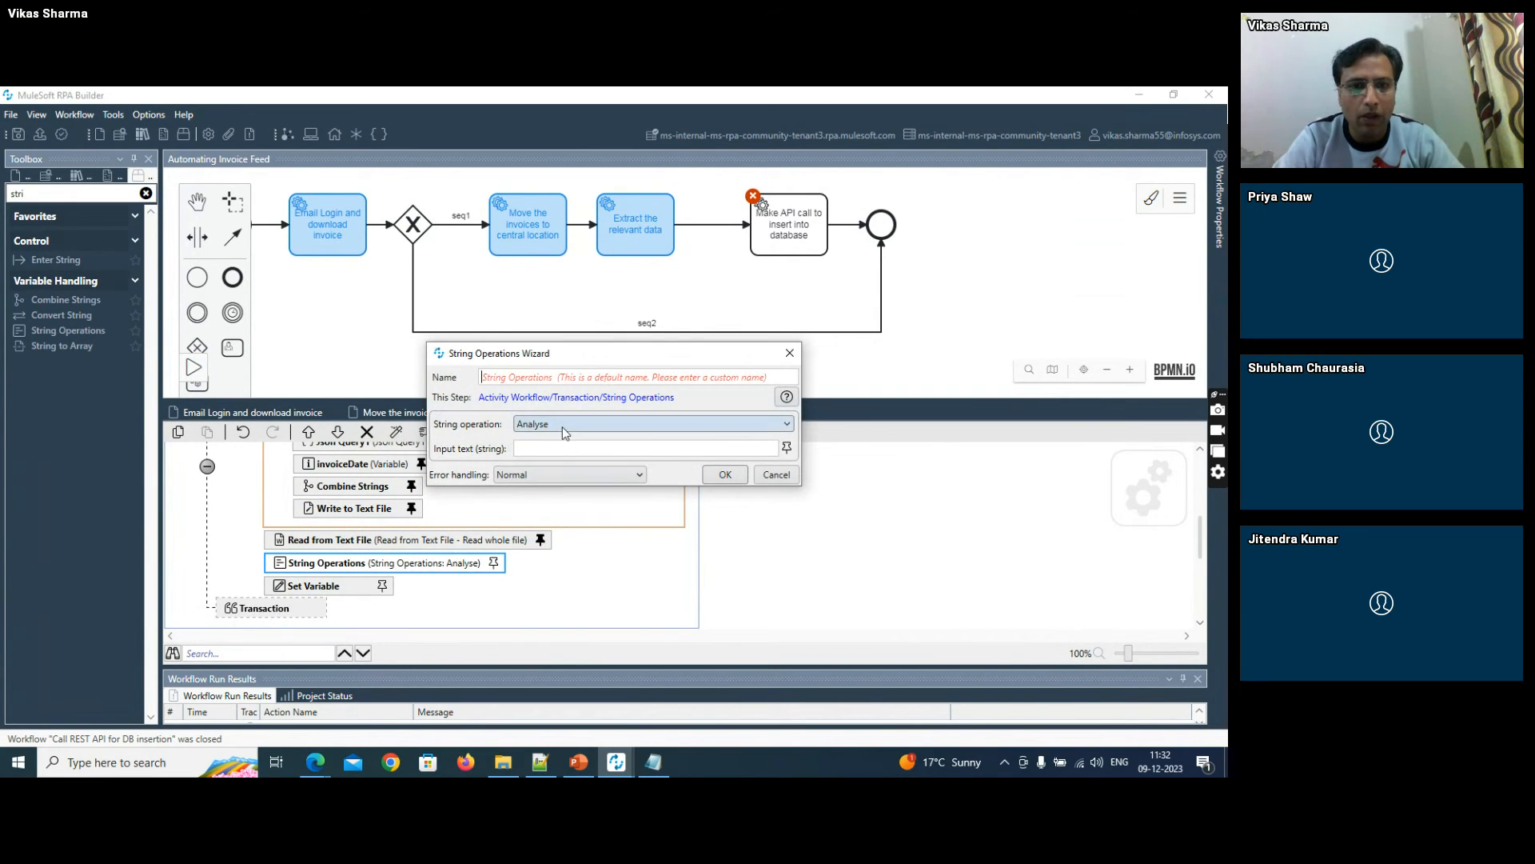
click(563, 426)
click(573, 587)
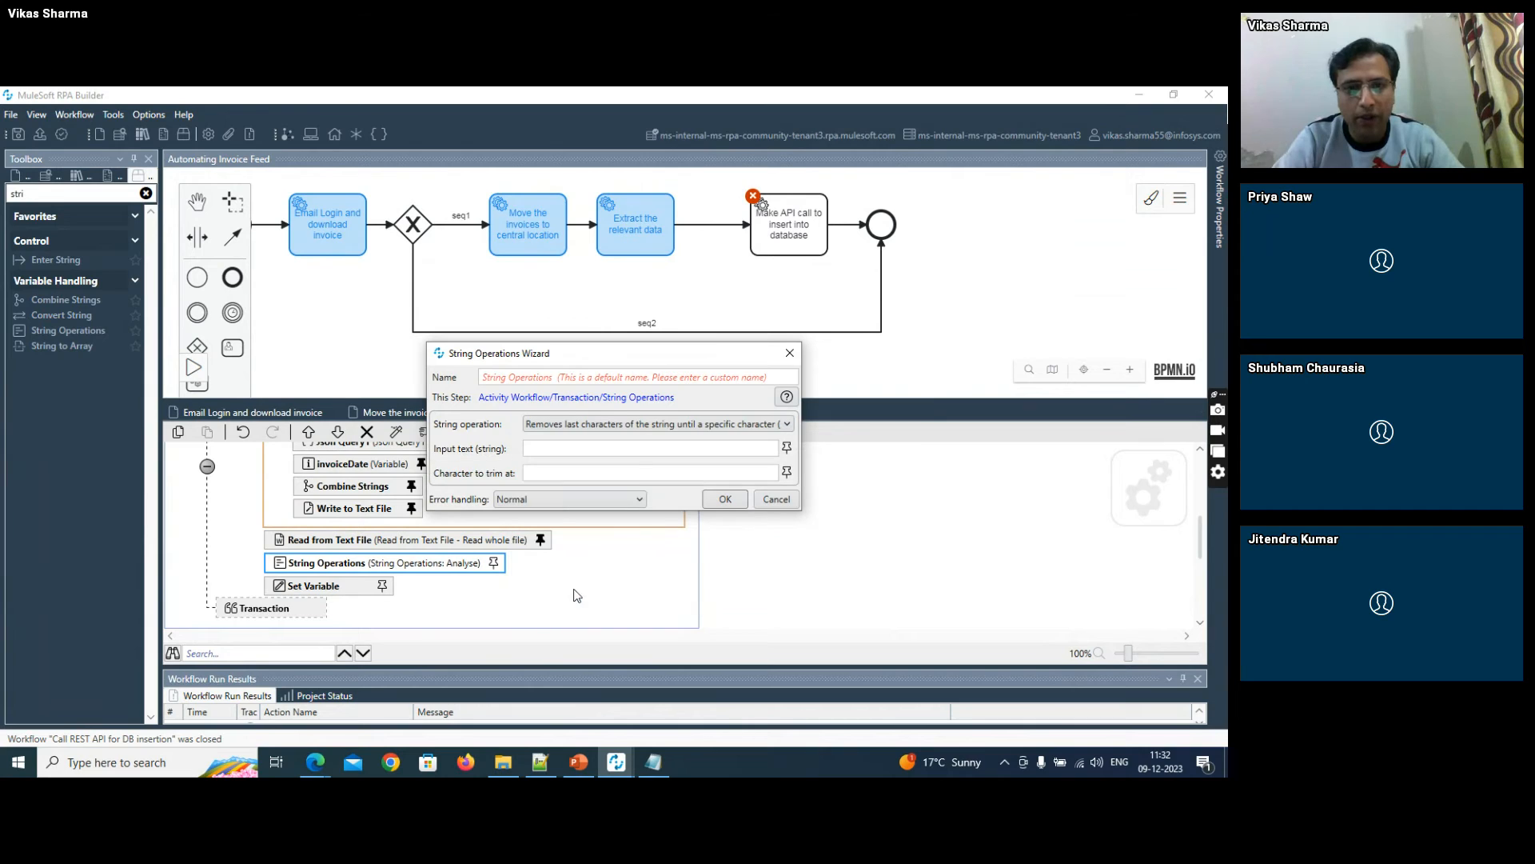
- Map the input text of the String Operations action to Read from Text File.Read text
click(787, 447)
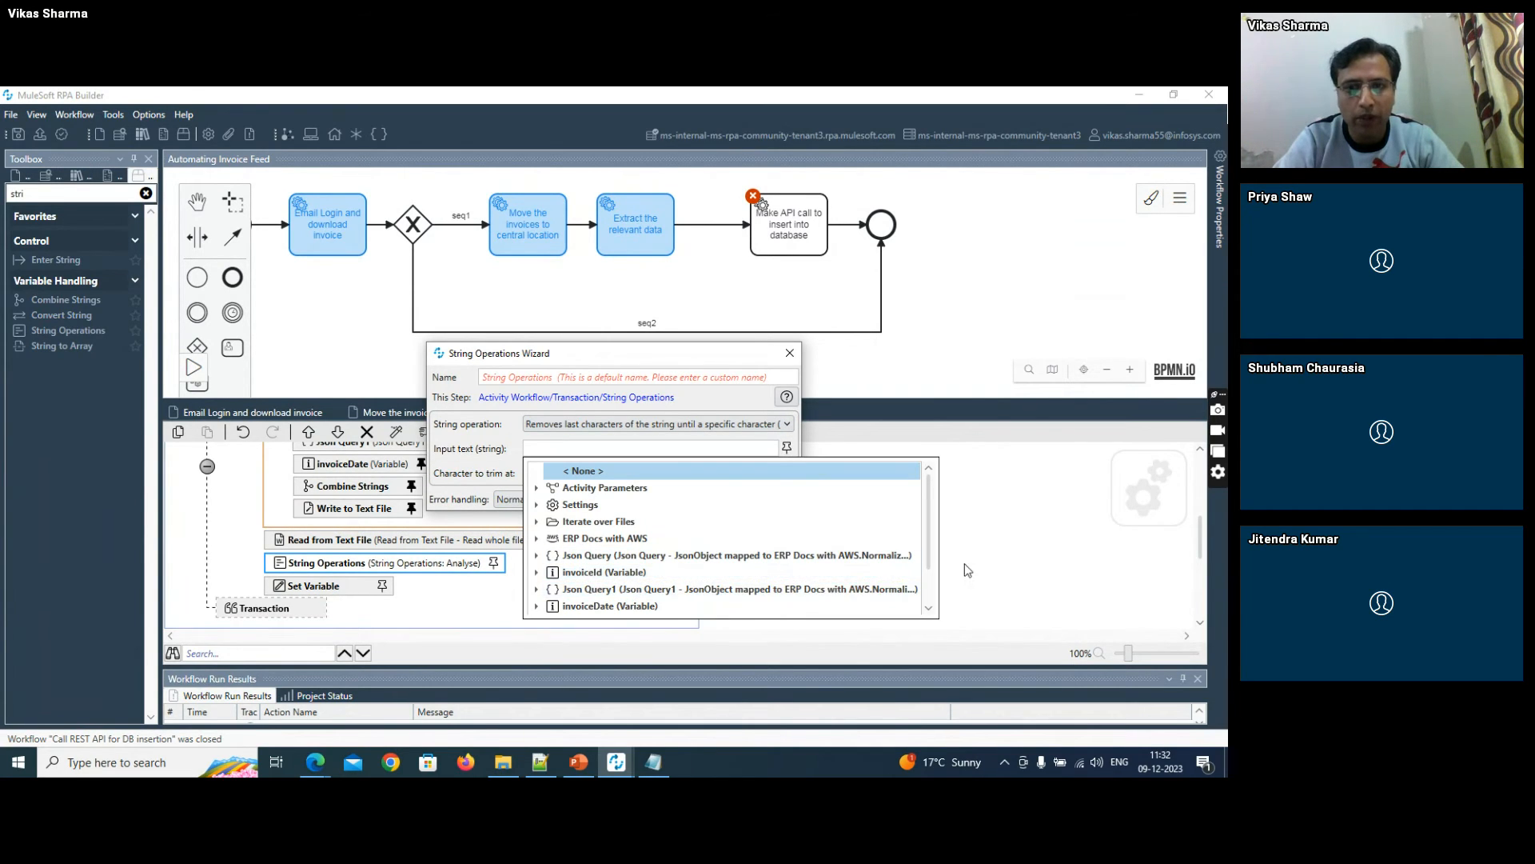
scroll(935, 588, down, 1)
click(538, 606)
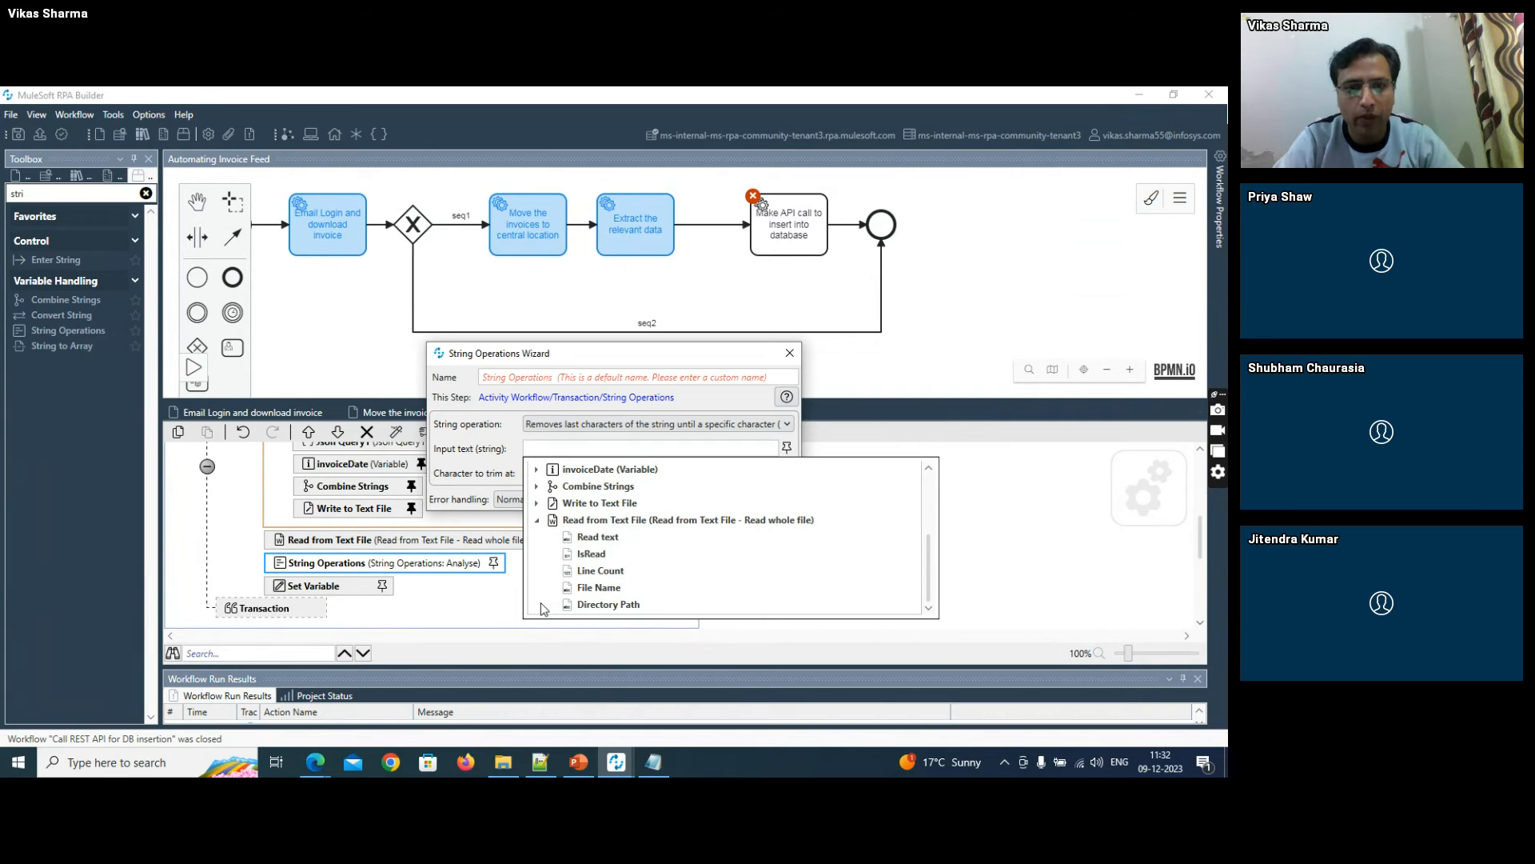
click(569, 537)
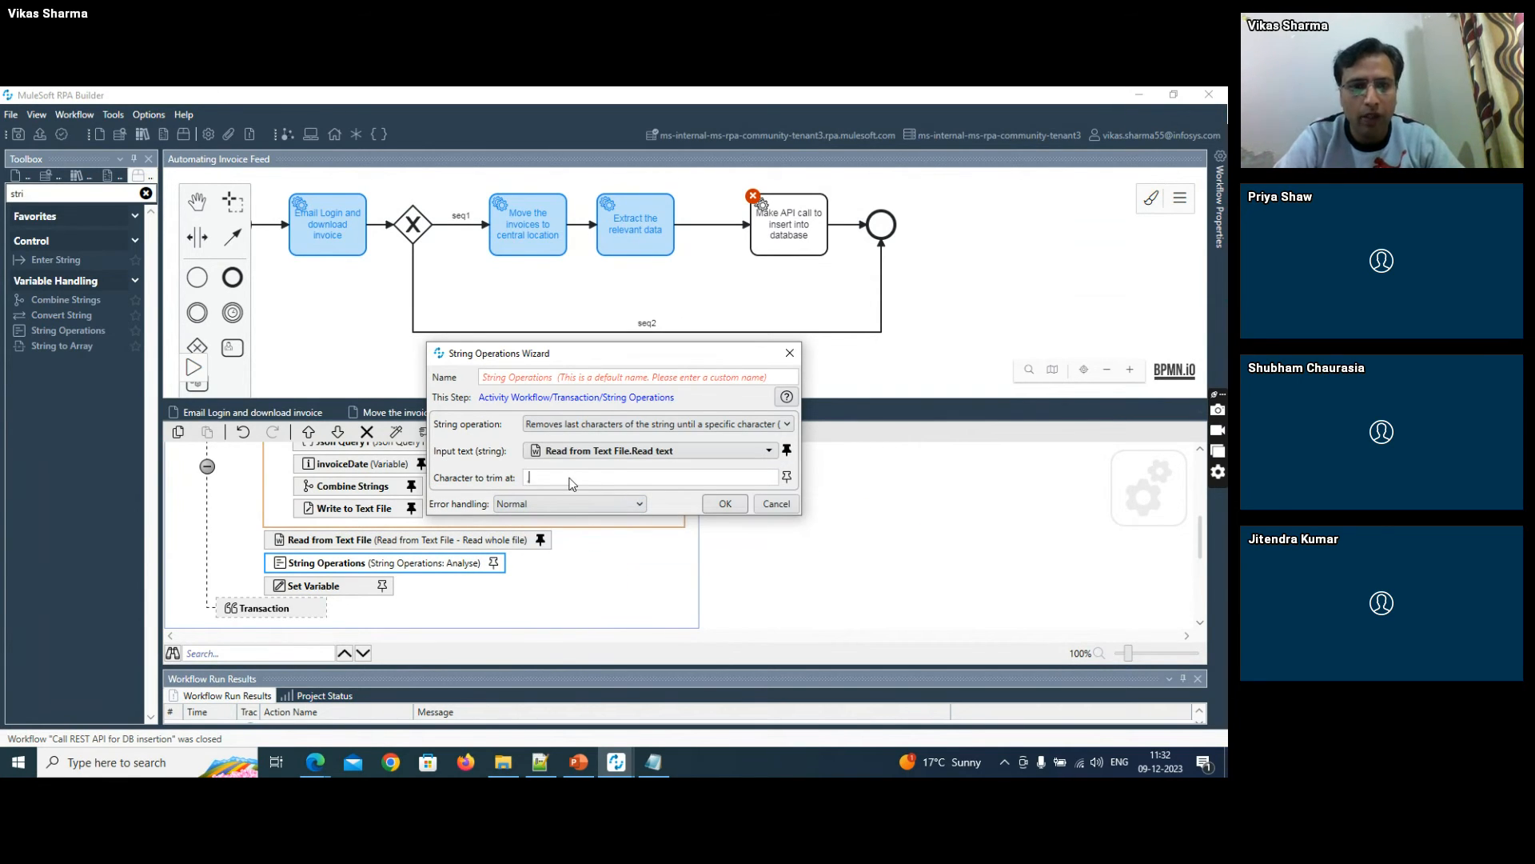
- Confirm the string trimming settings, map Set Variable's variable to Activity Parameters.input_to_API with String Operations.Result as new value, and save the workflow
click(725, 505)
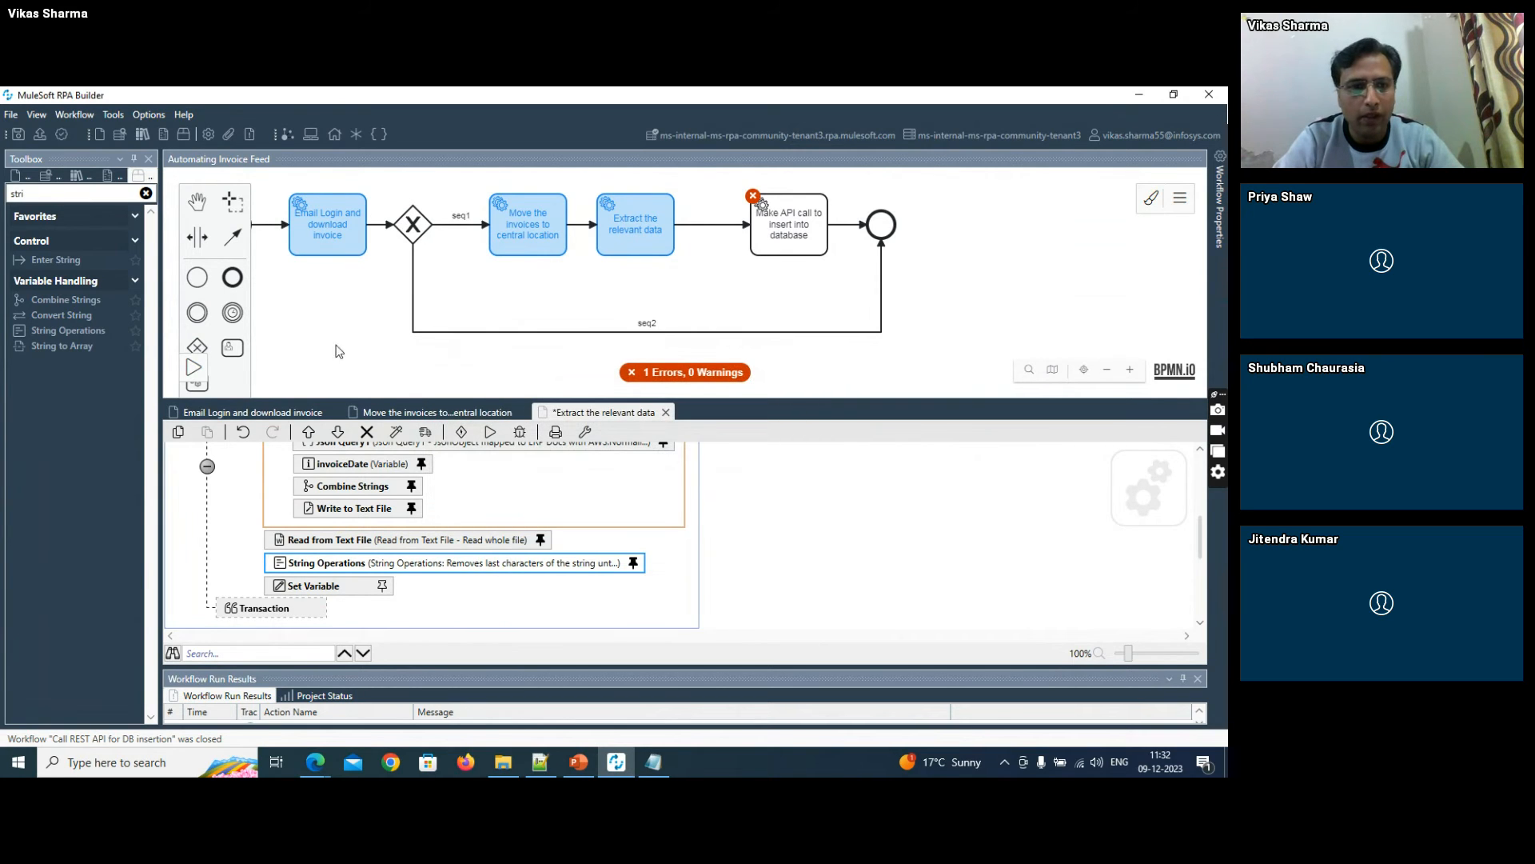
double_click(370, 588)
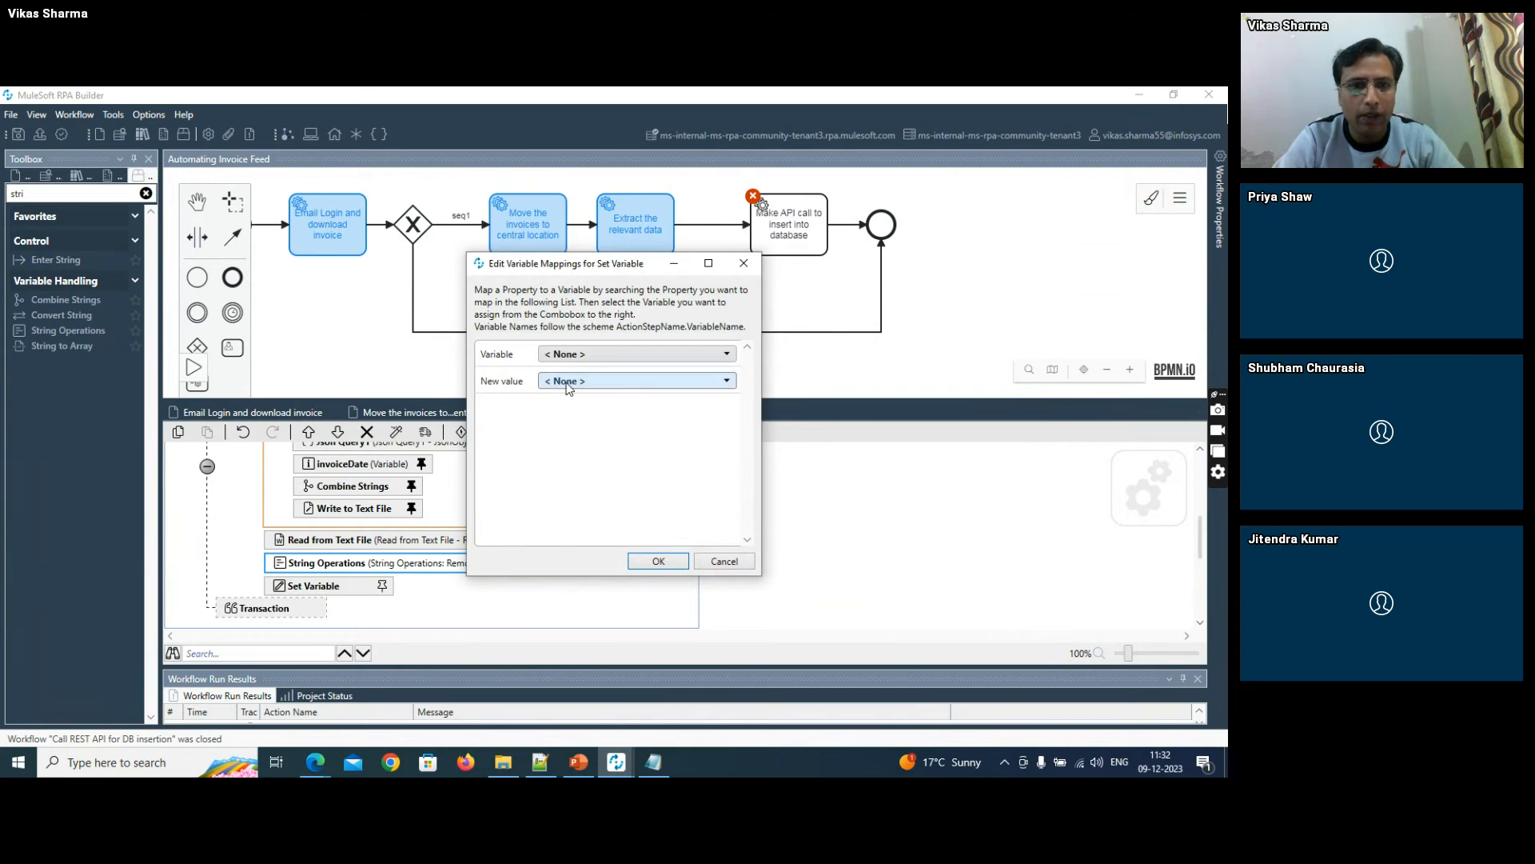
click(563, 352)
click(561, 392)
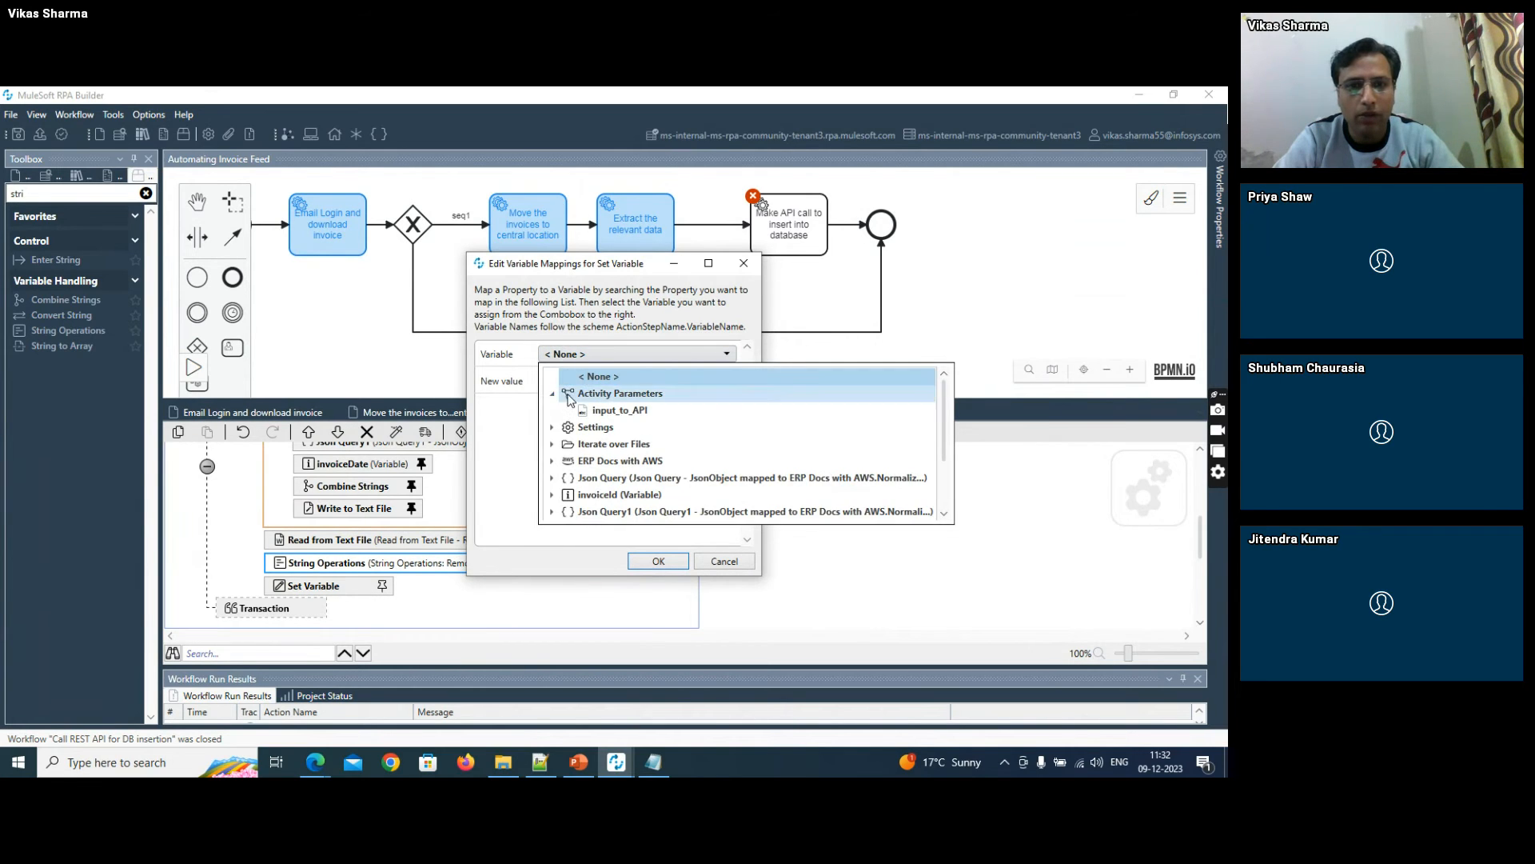
click(596, 404)
click(583, 383)
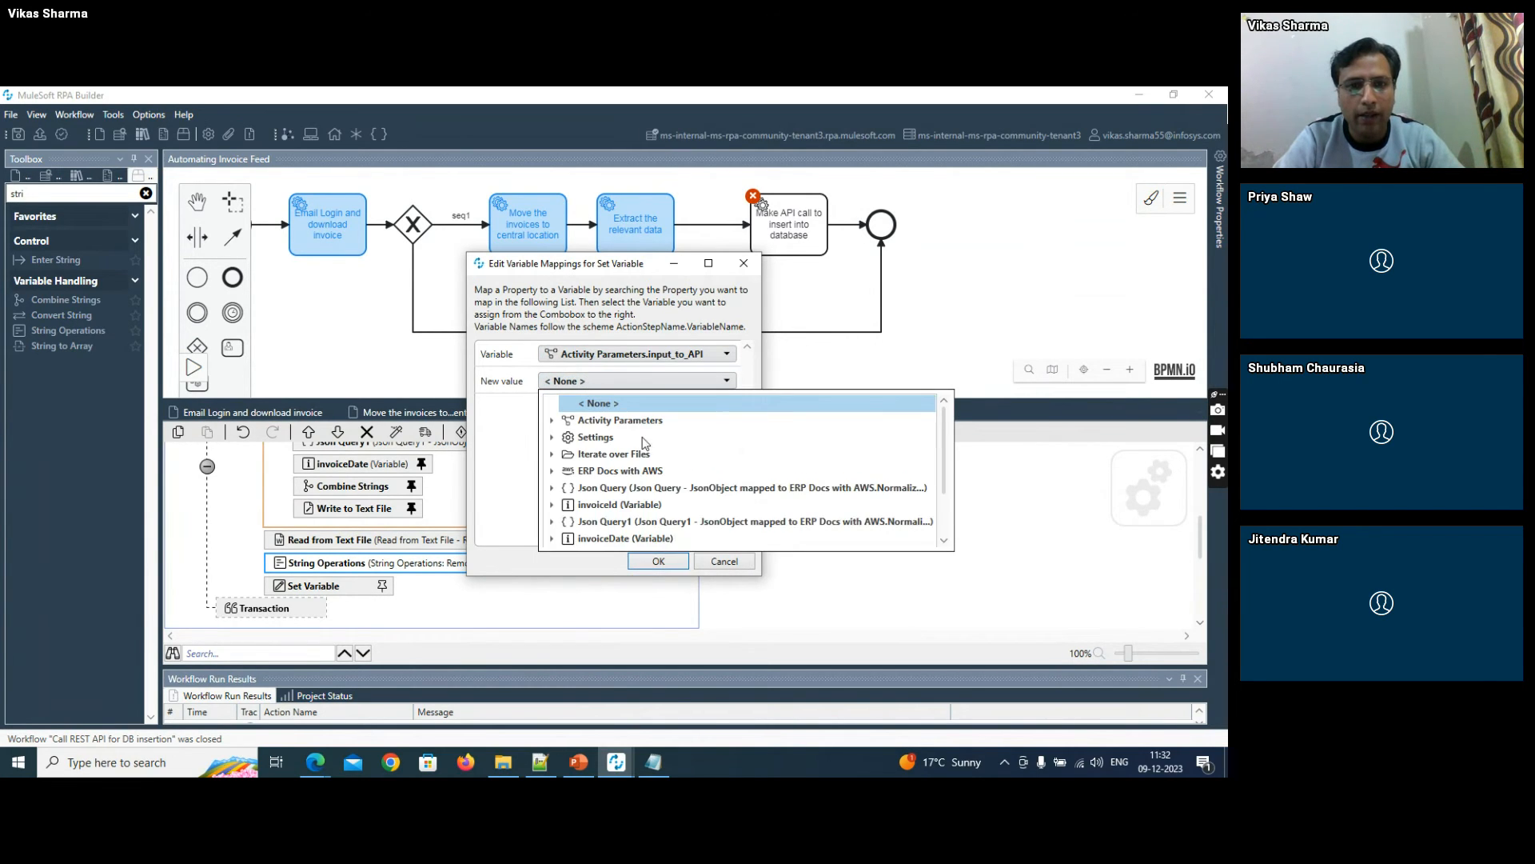
scroll(939, 520, down, 2)
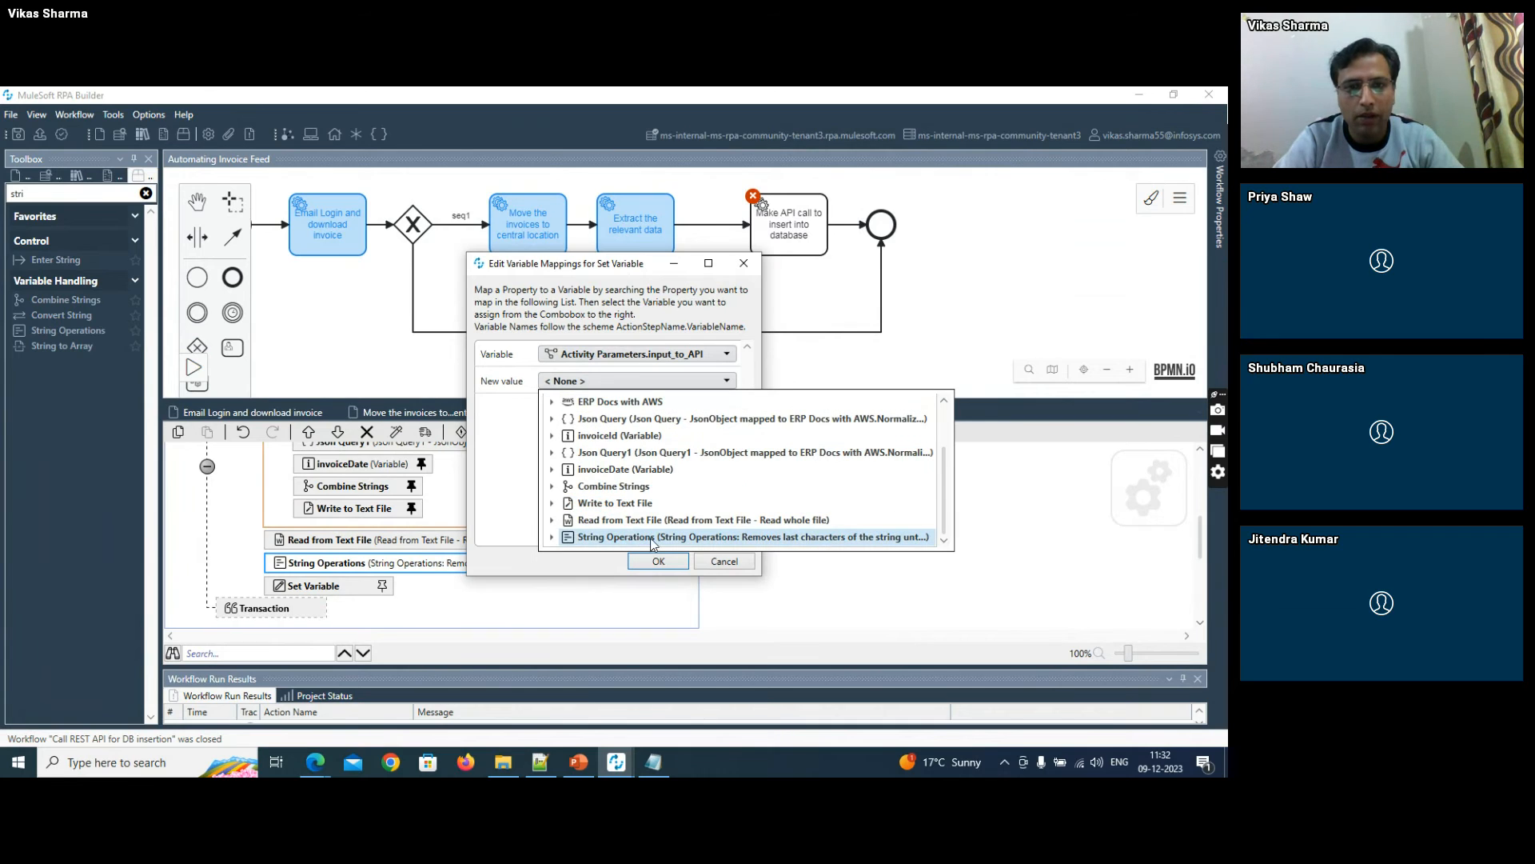
click(553, 537)
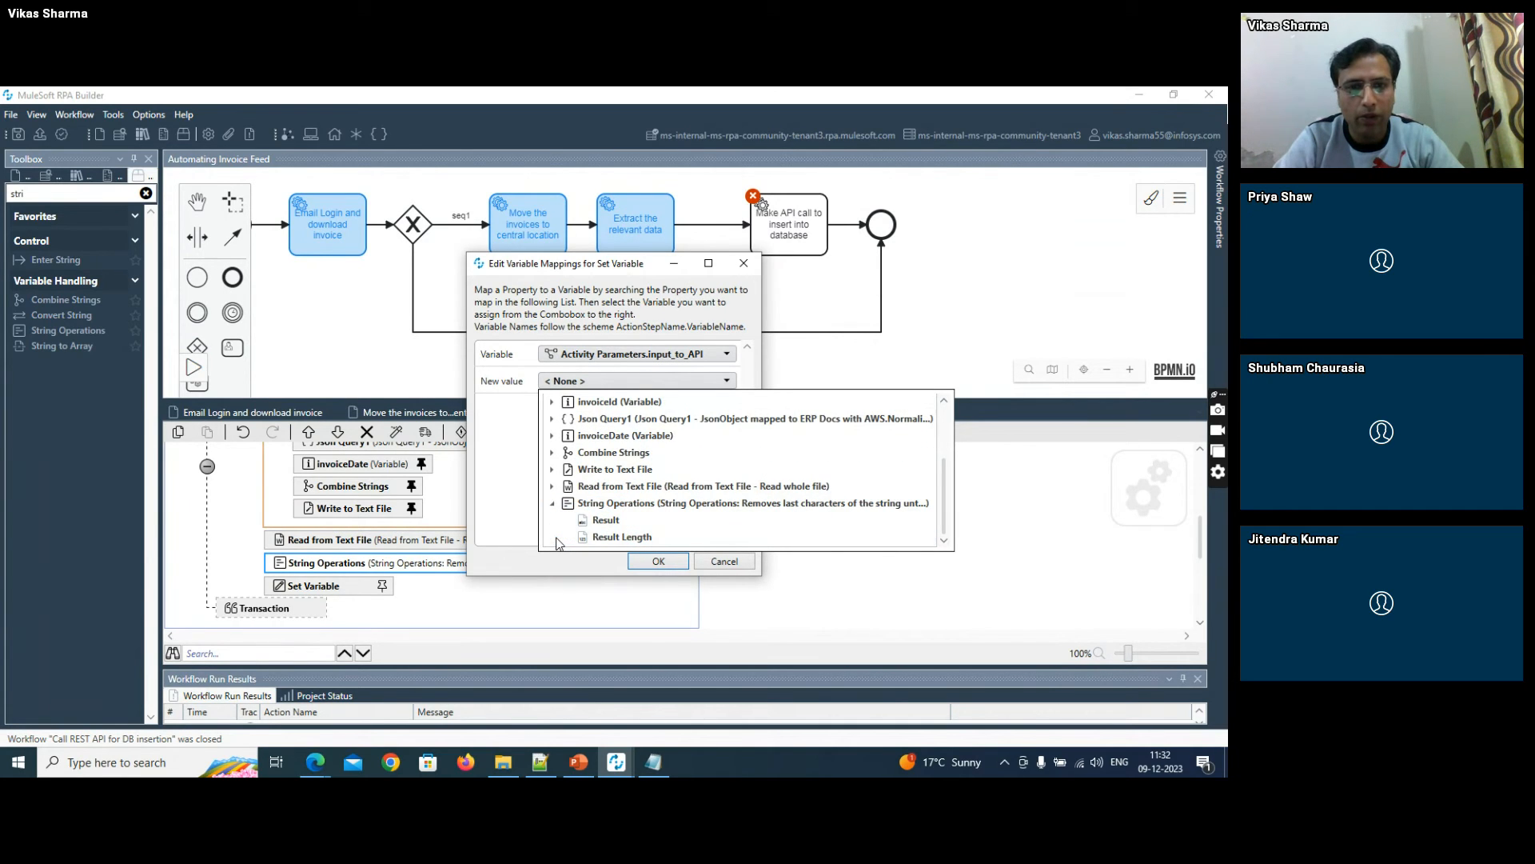
click(595, 519)
click(657, 561)
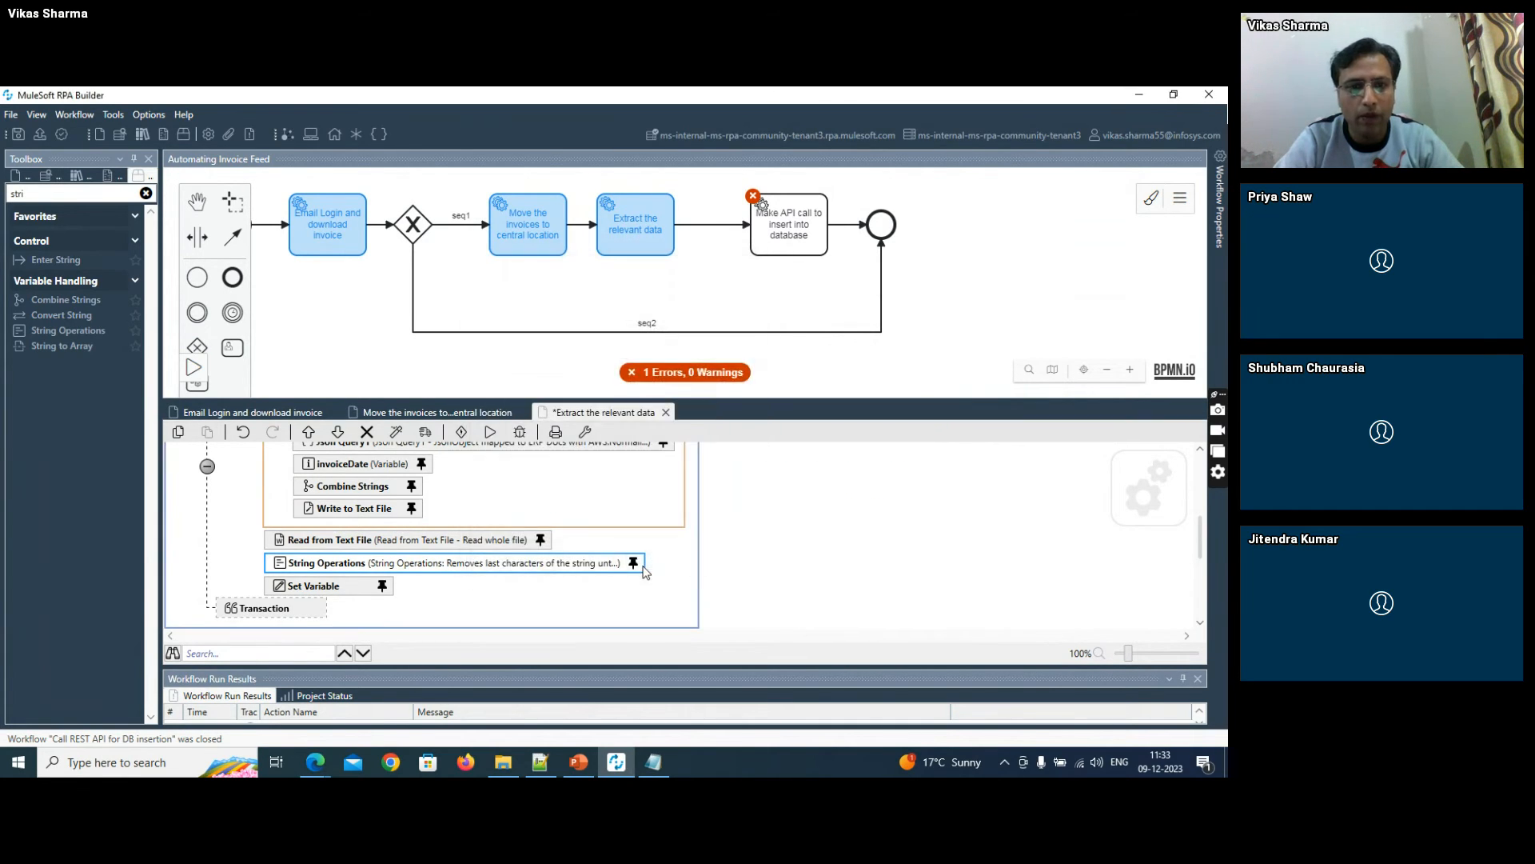
click(18, 133)
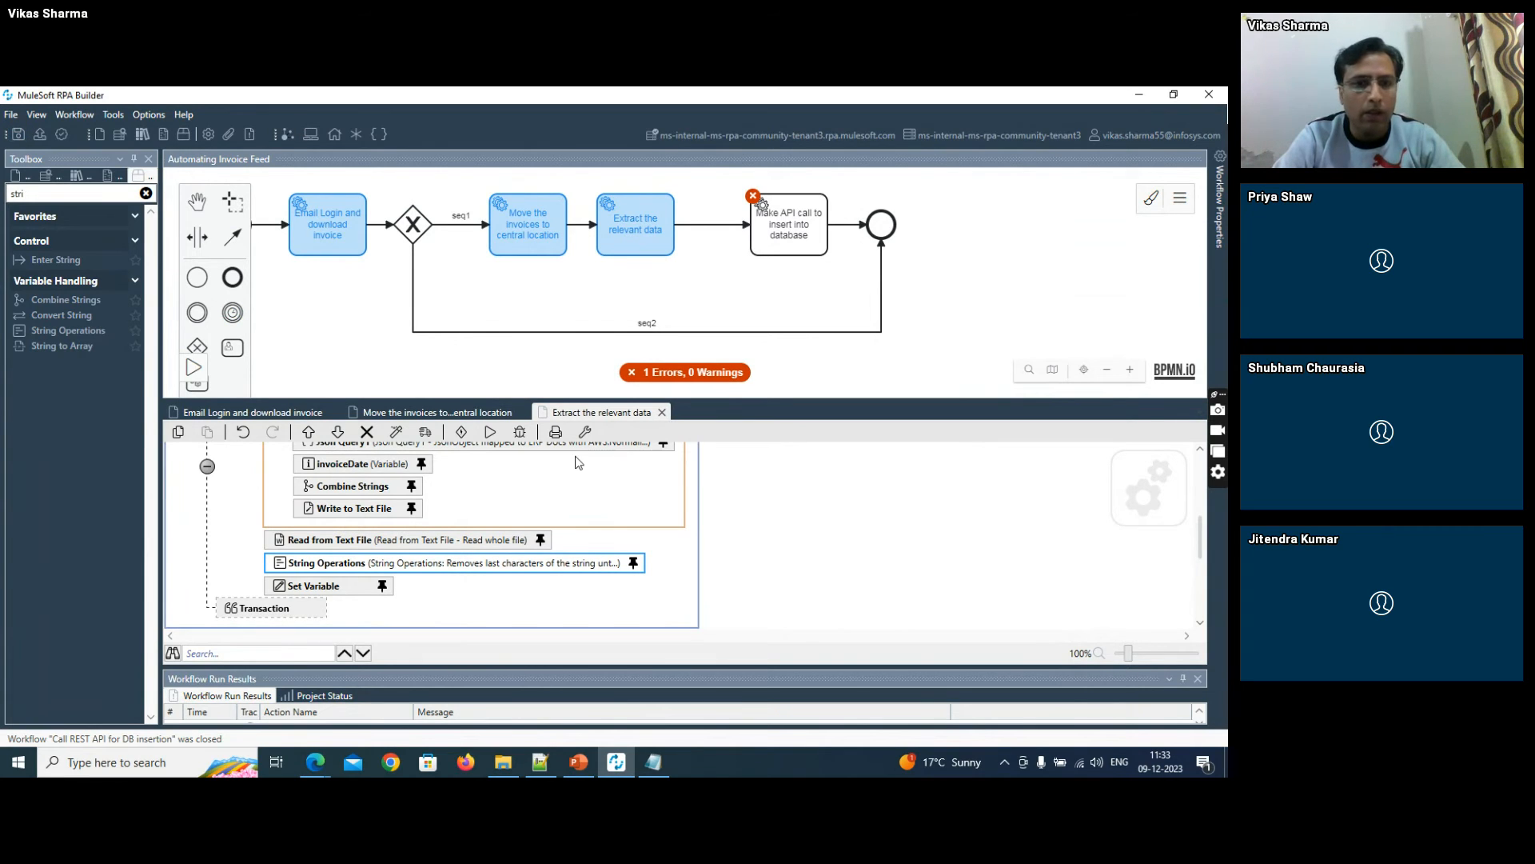
- Open the workflow of the "Make API call to insert into database" activity, add input_to_API to its activity parameters, and save
click(885, 536)
drag(1200, 552, 1202, 484)
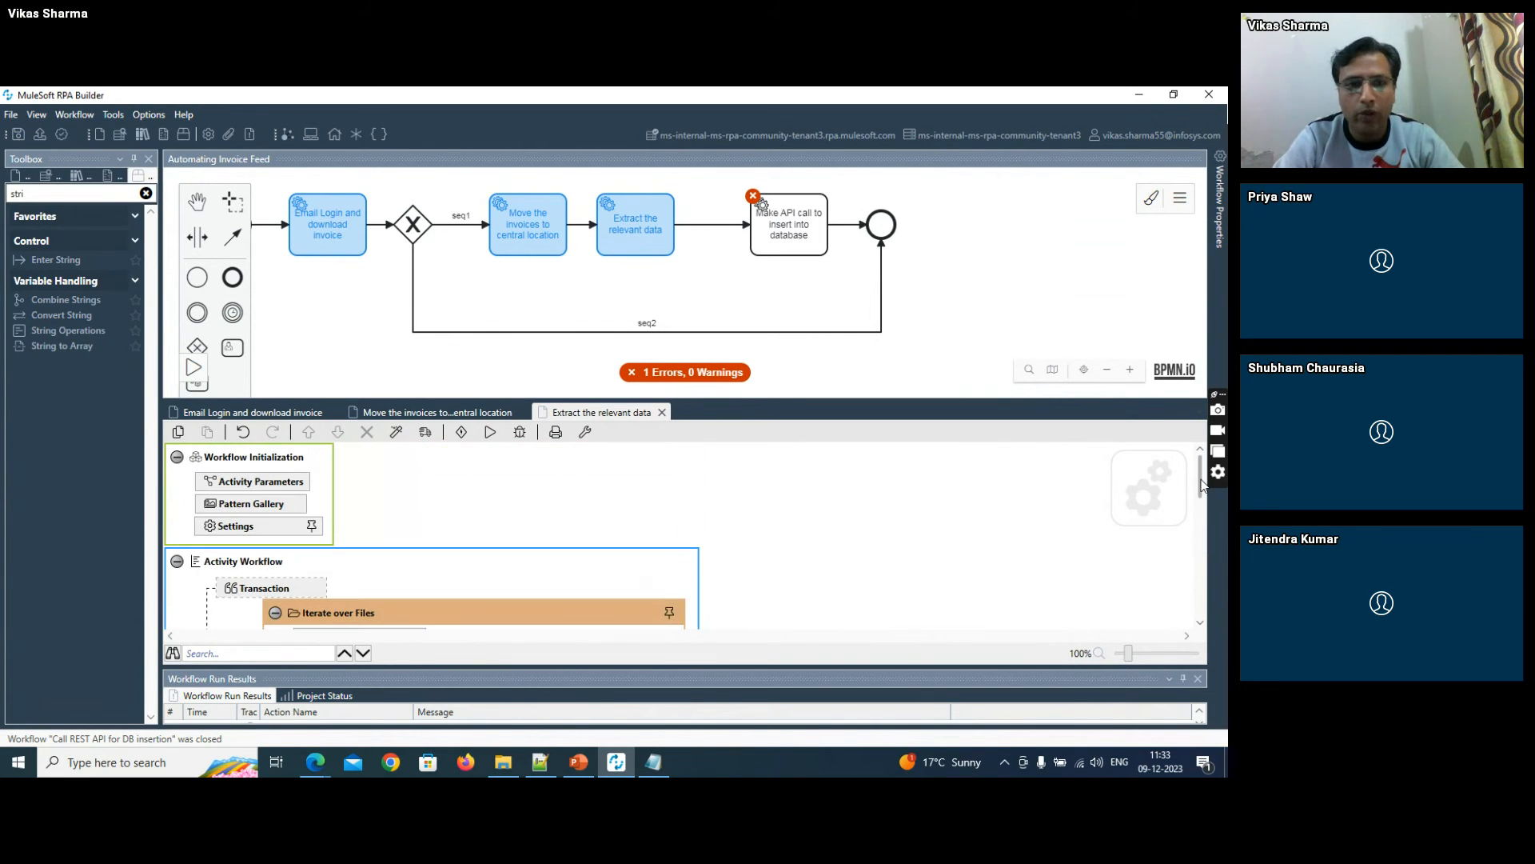
click(787, 214)
double_click(788, 215)
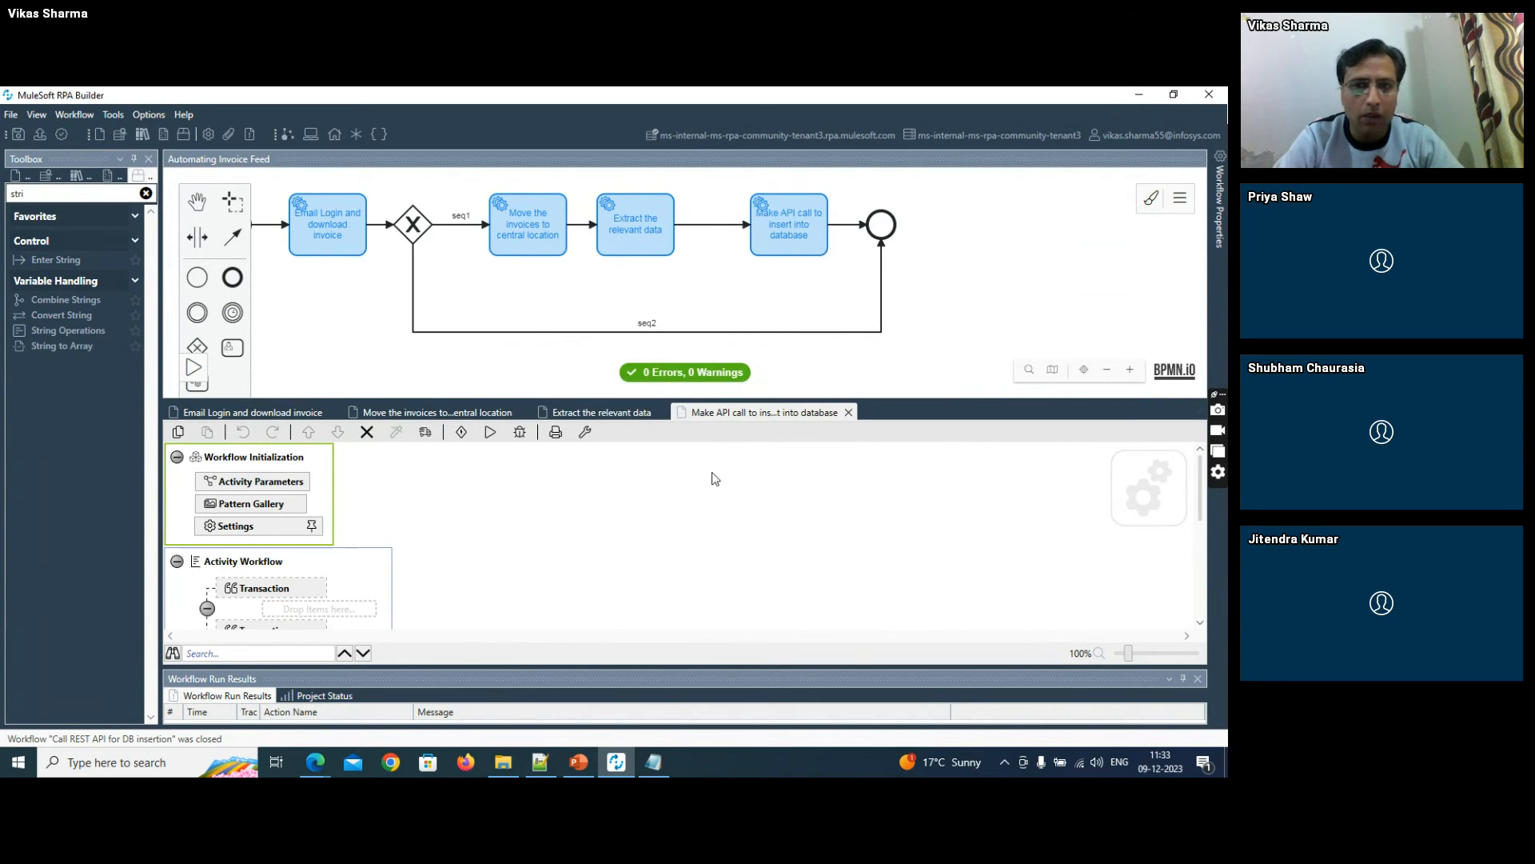
click(245, 487)
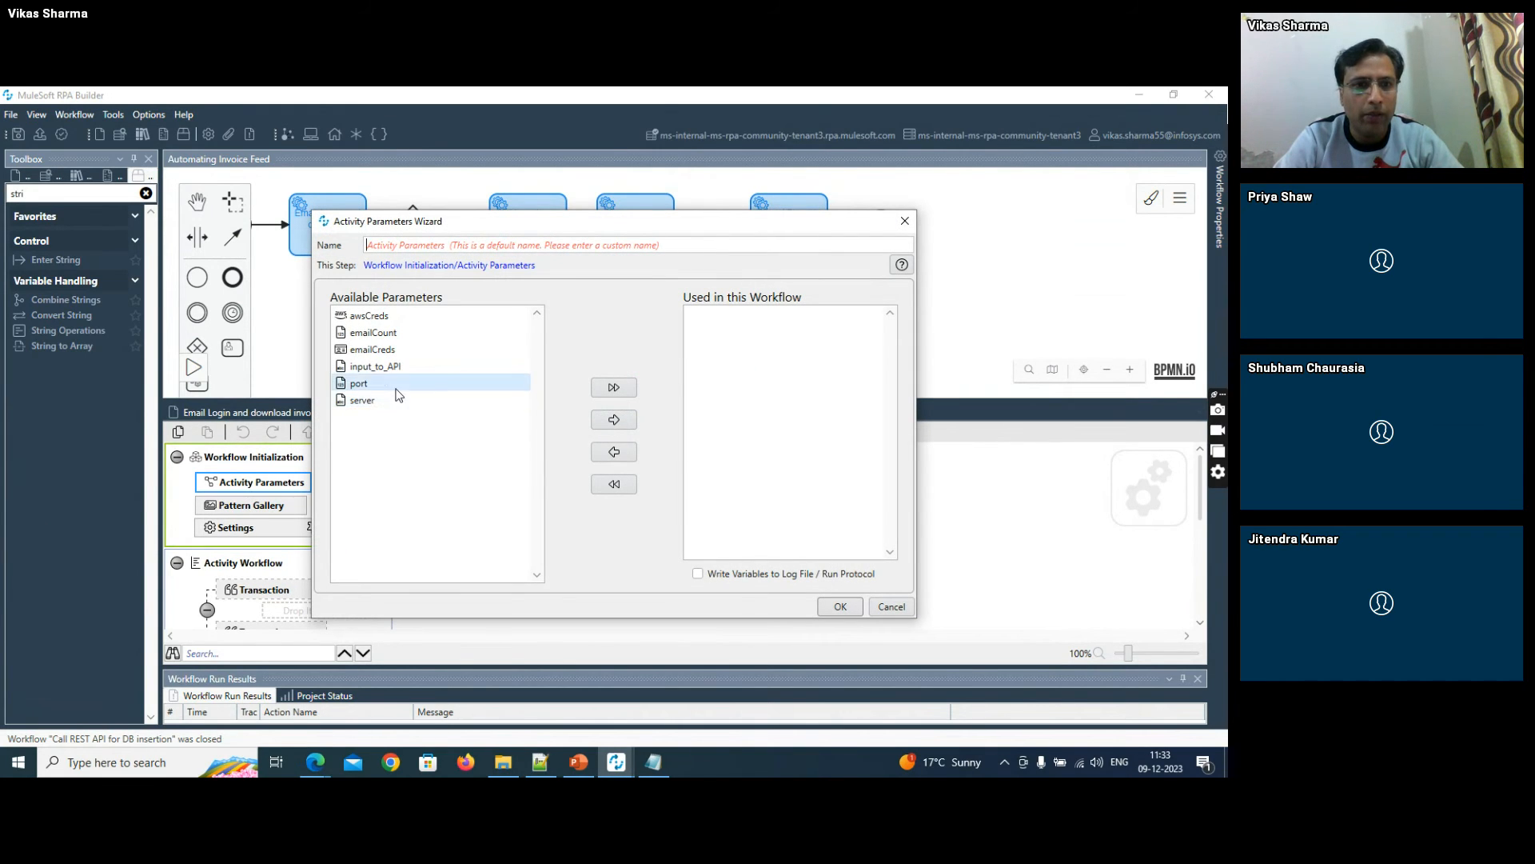
double_click(376, 366)
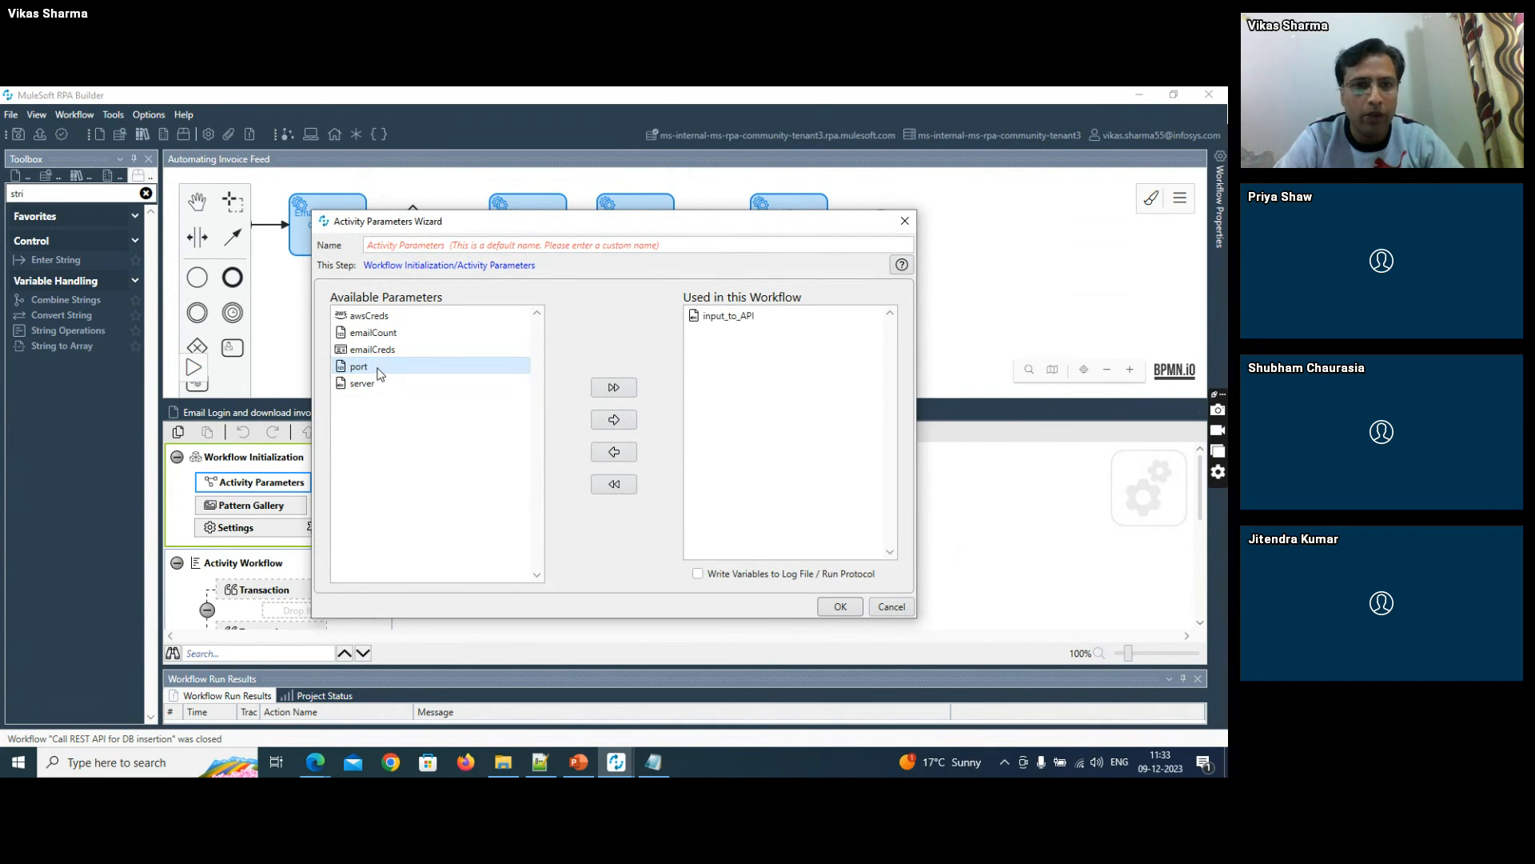
click(841, 607)
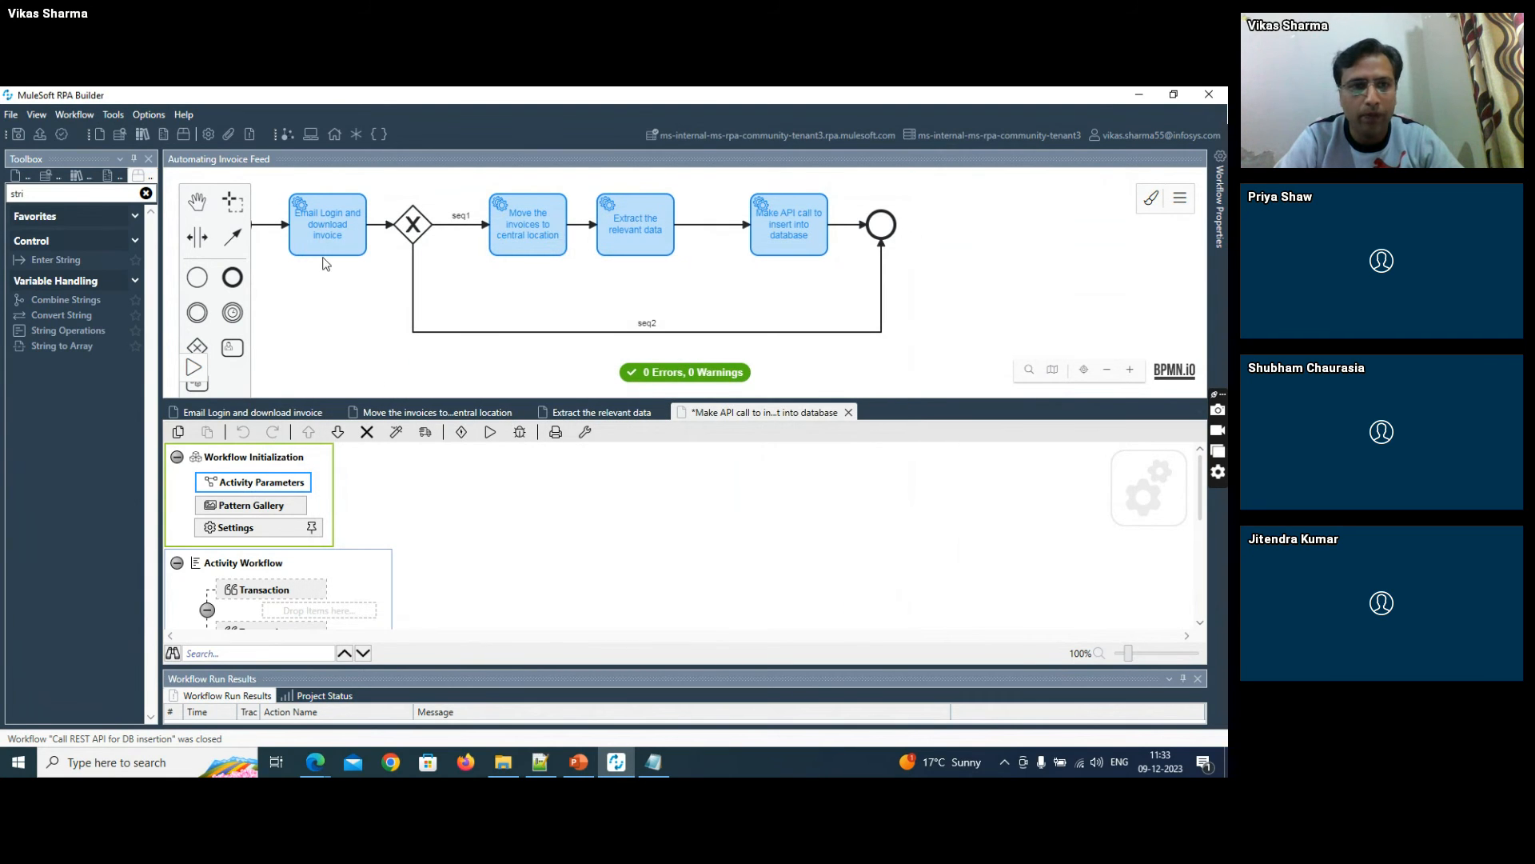
click(17, 135)
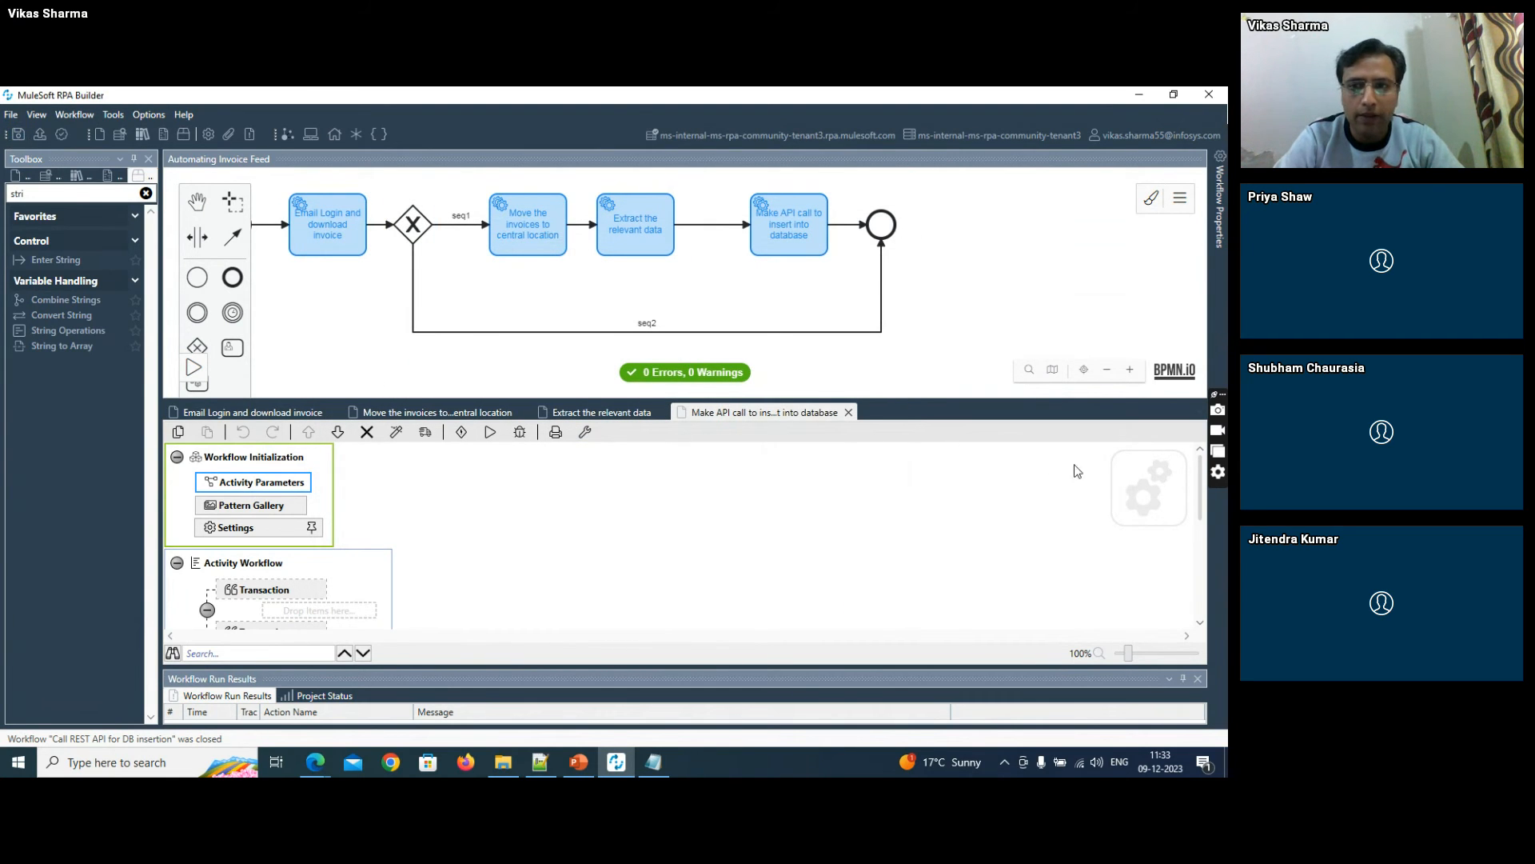
- Find the REST Call action in the toolbox and add it inside the transaction of the Activity Workflow
drag(35, 193, 2, 193)
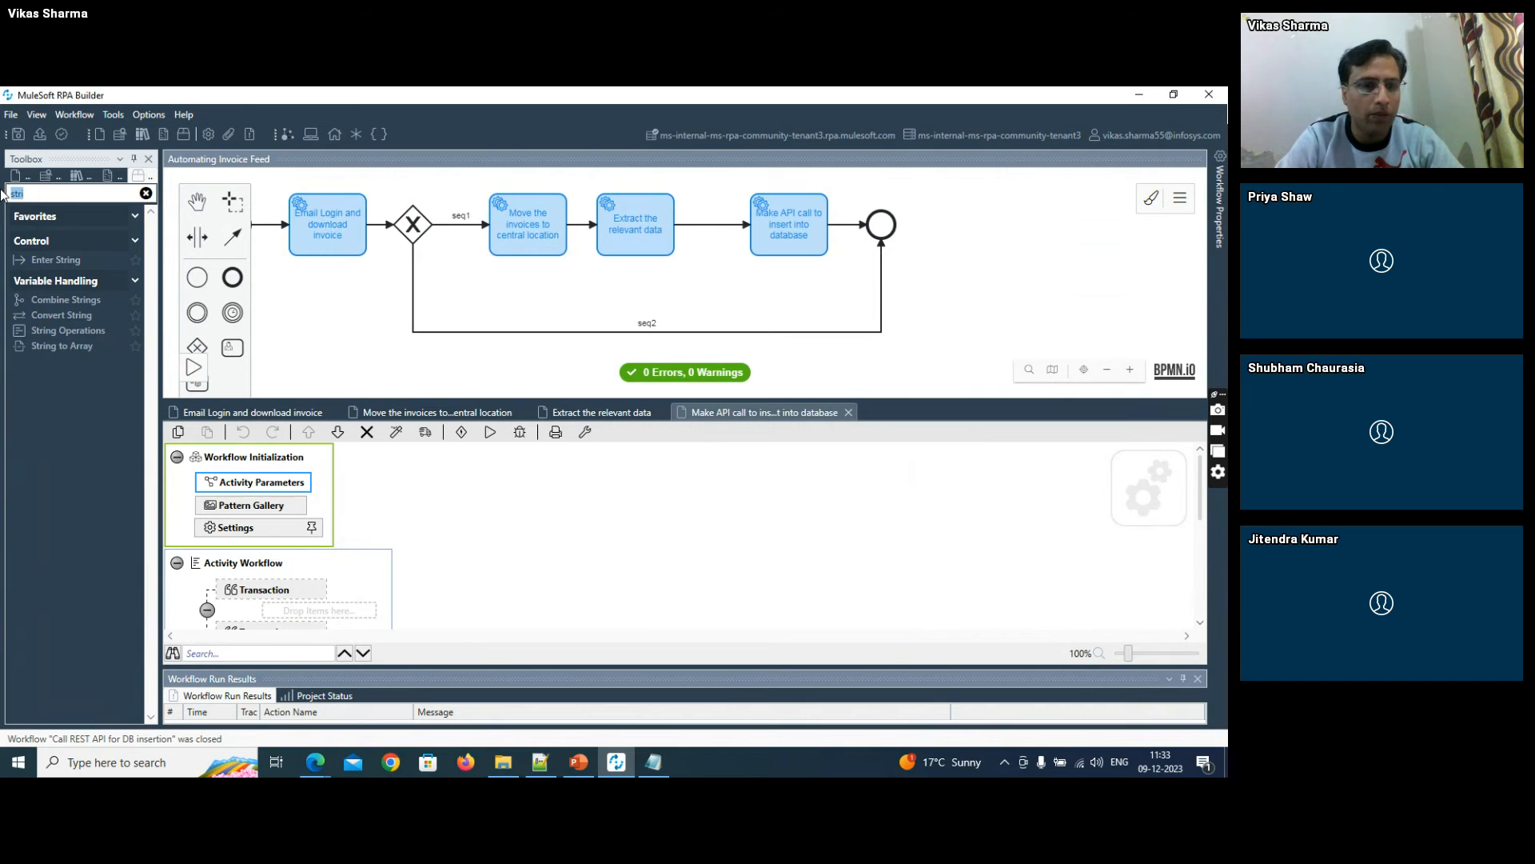
text(REST)
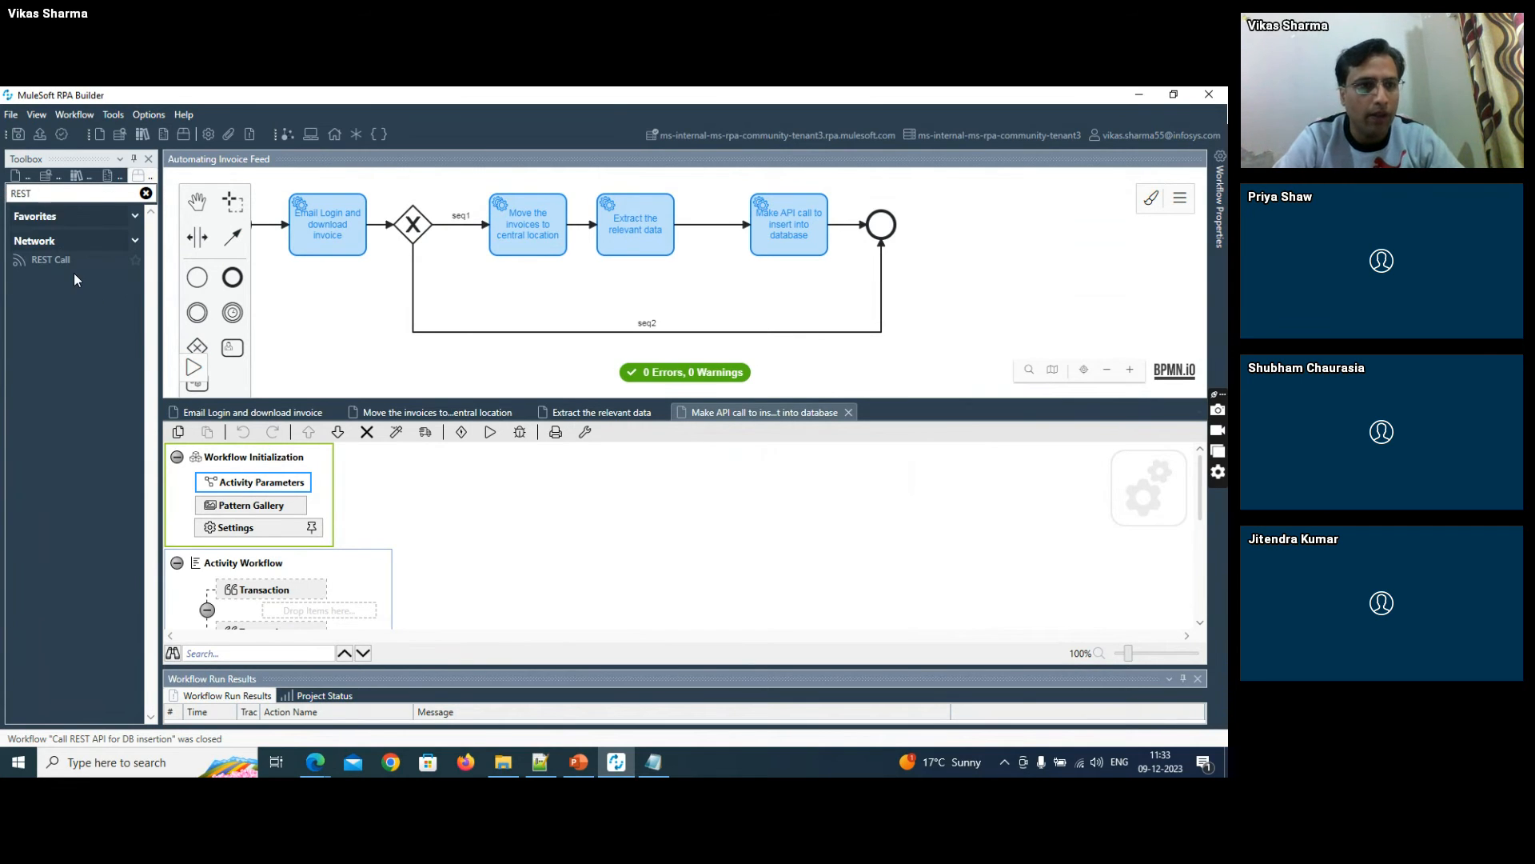
drag(50, 261, 313, 608)
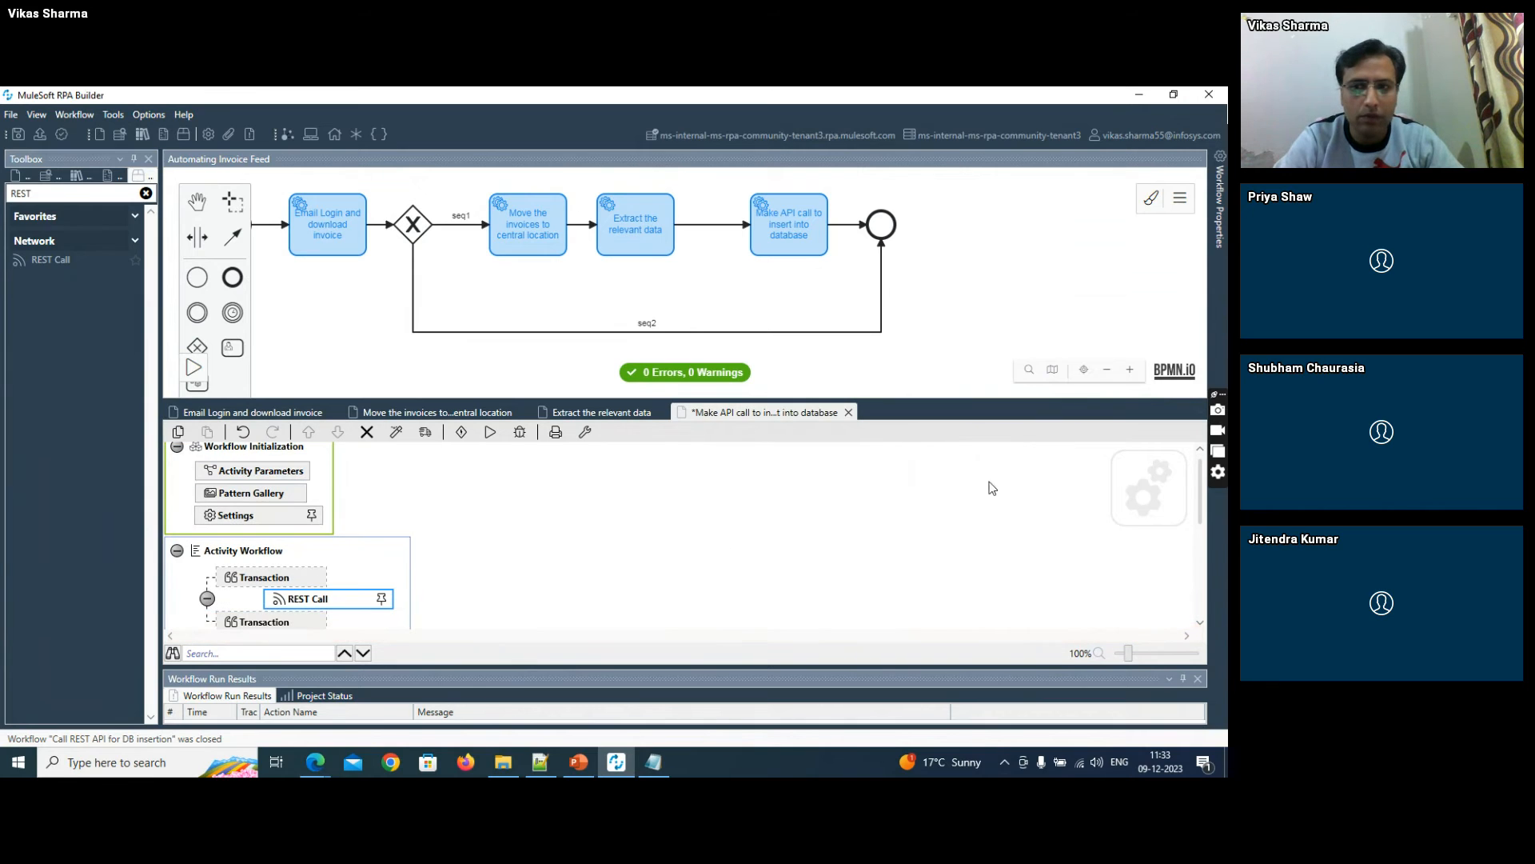
- Open the REST Call action's settings and set the method type to POST
drag(1200, 482, 1200, 508)
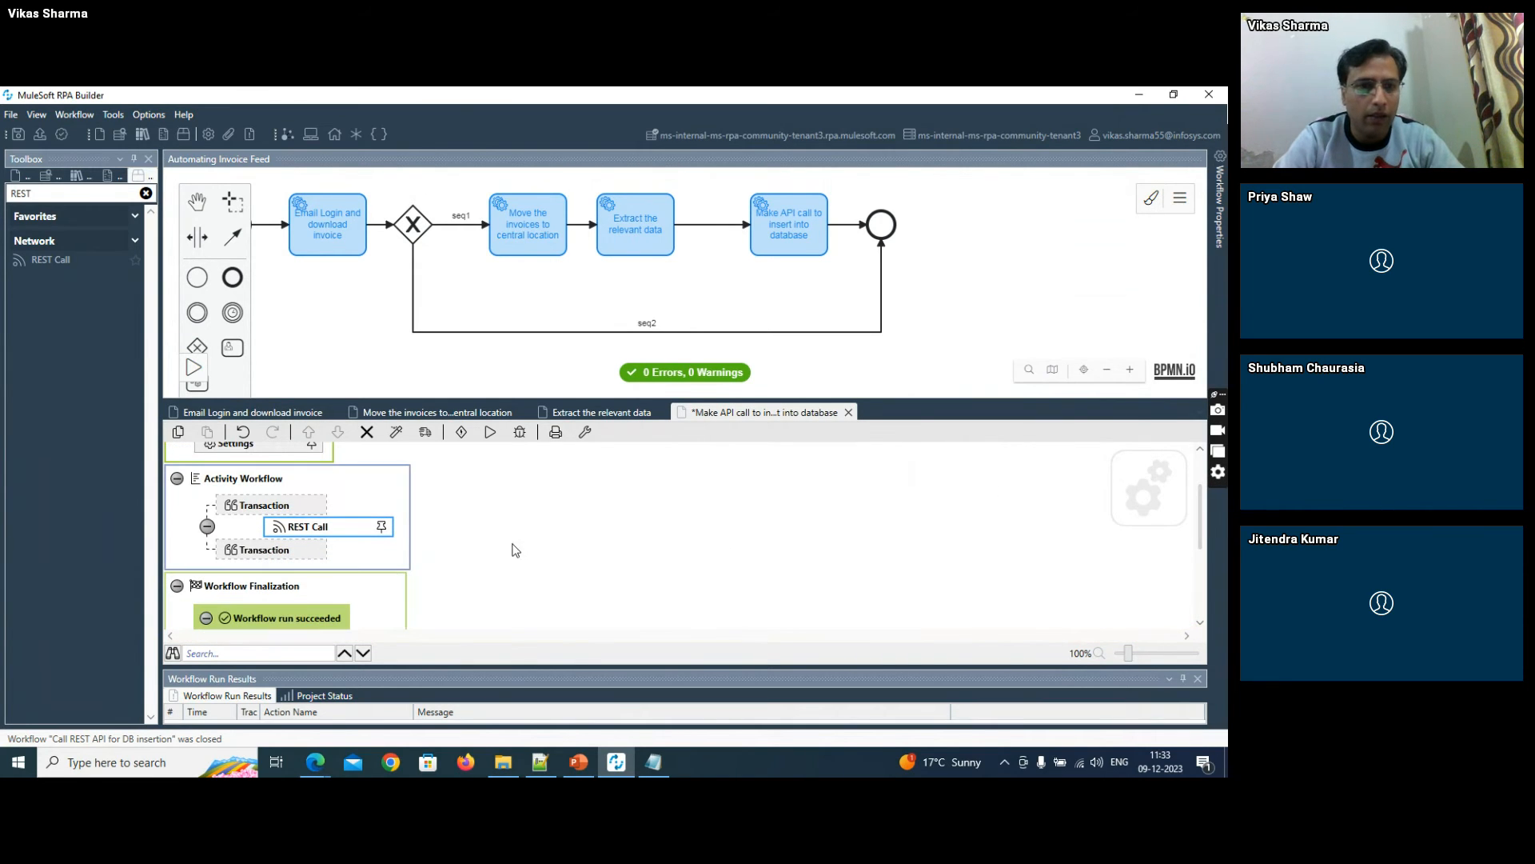
double_click(314, 528)
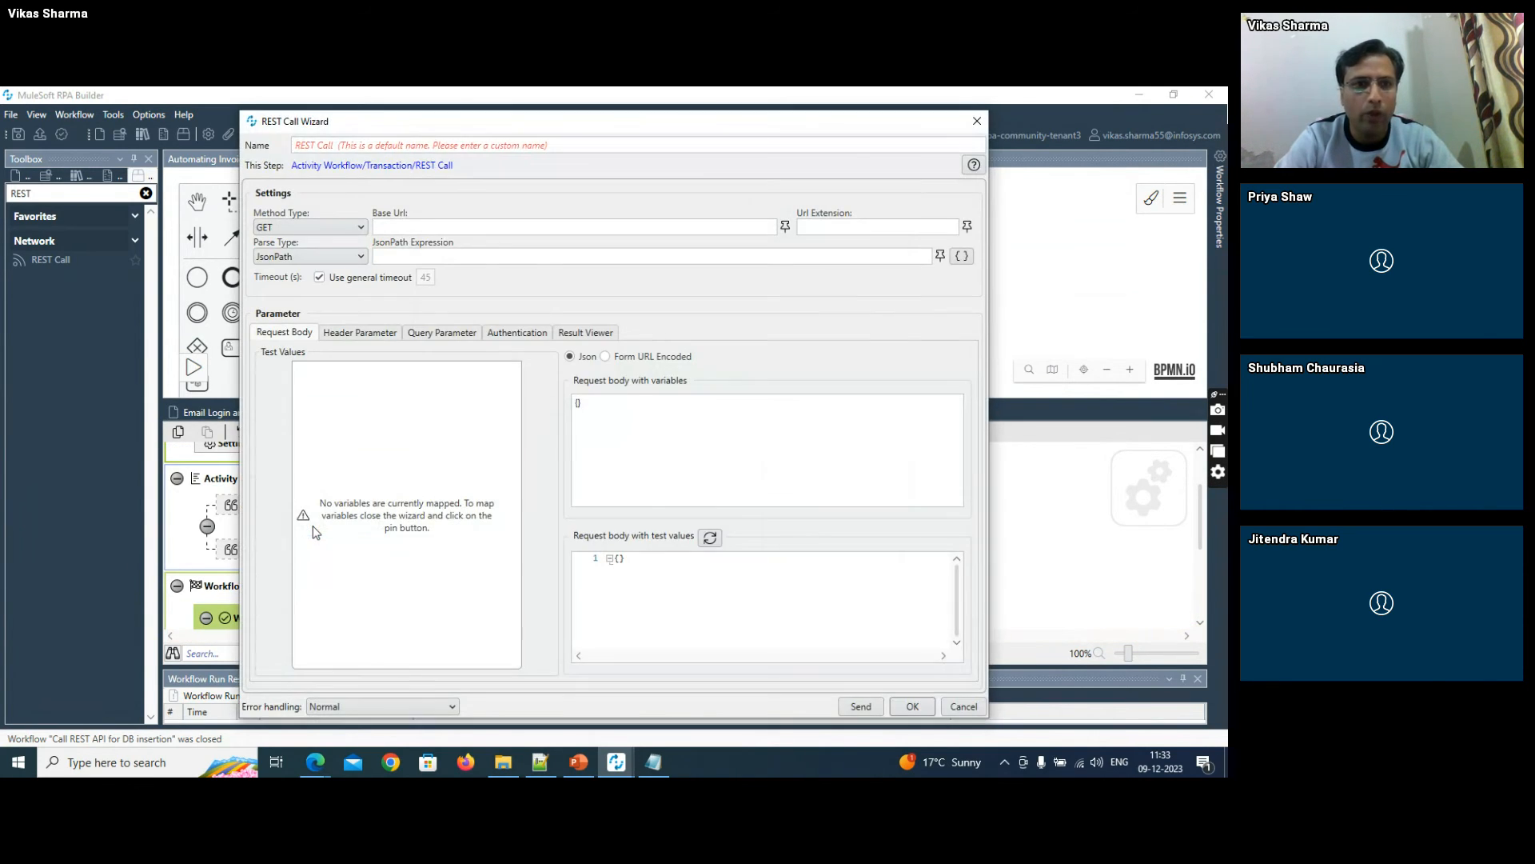
click(314, 226)
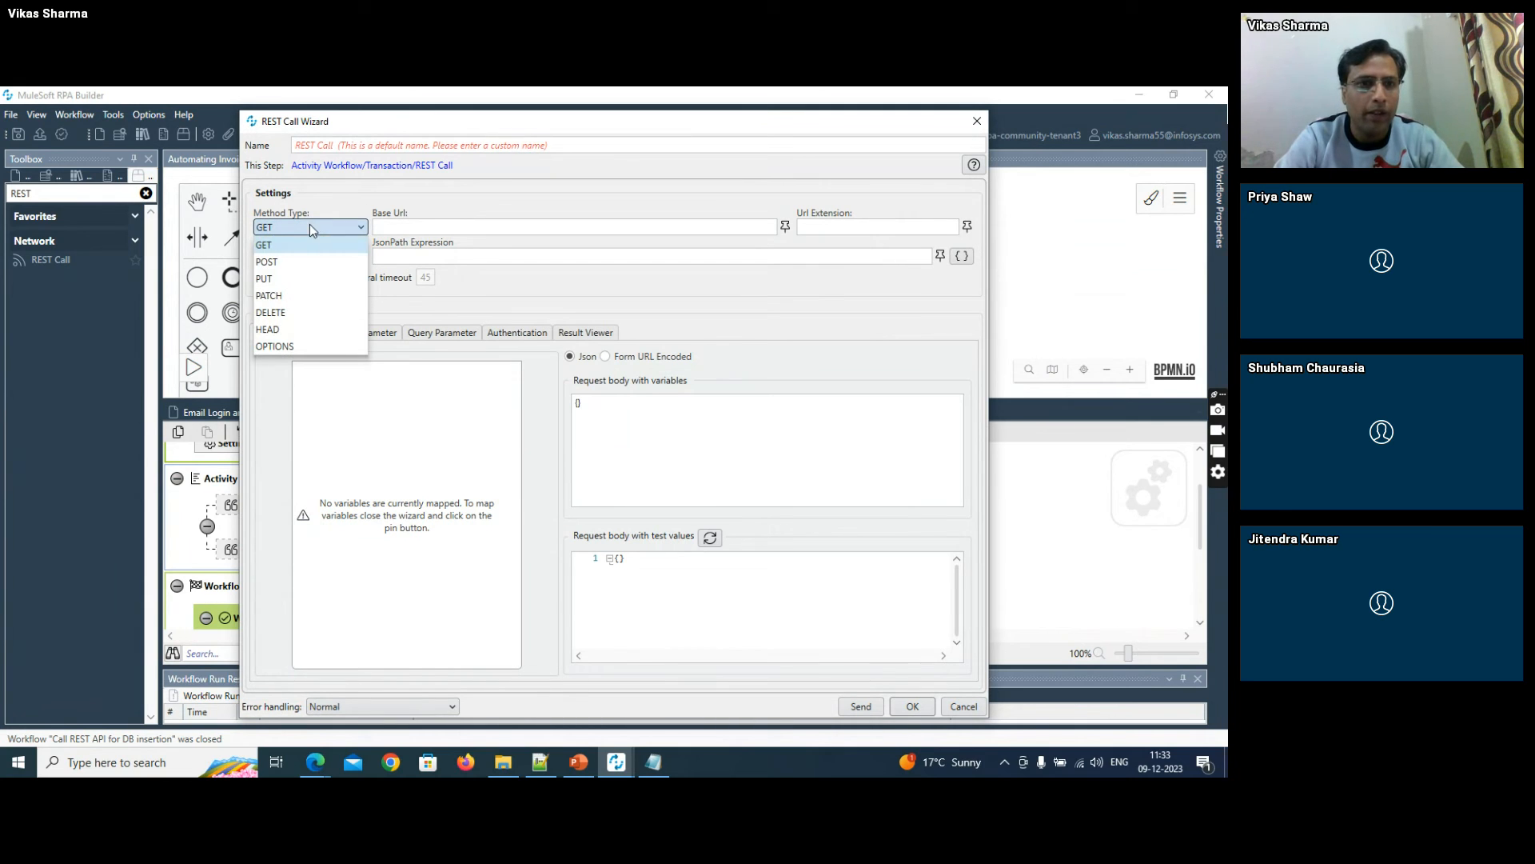
click(285, 259)
click(538, 763)
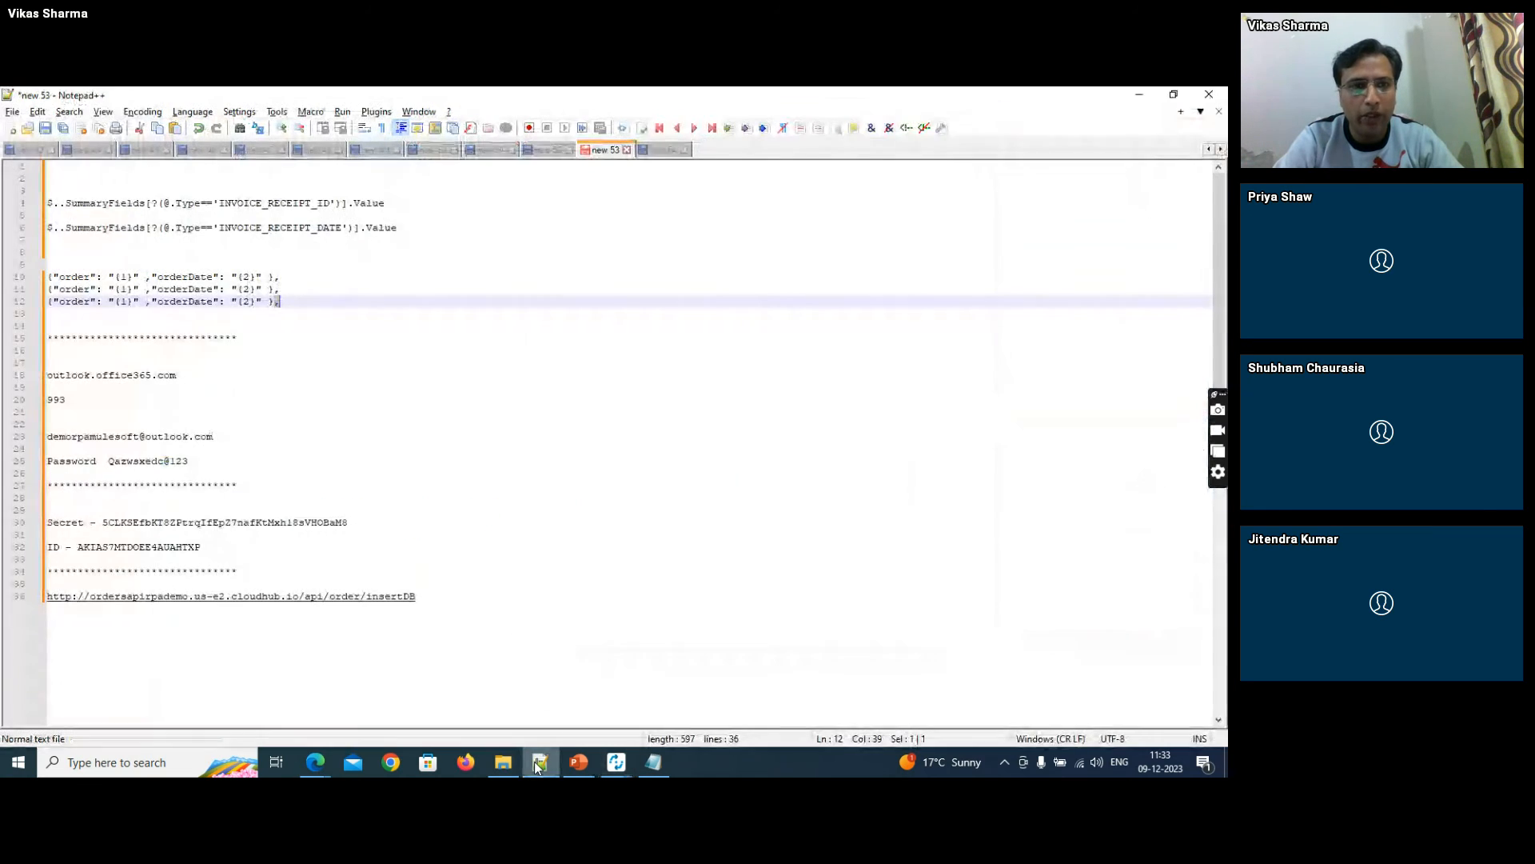
click(446, 596)
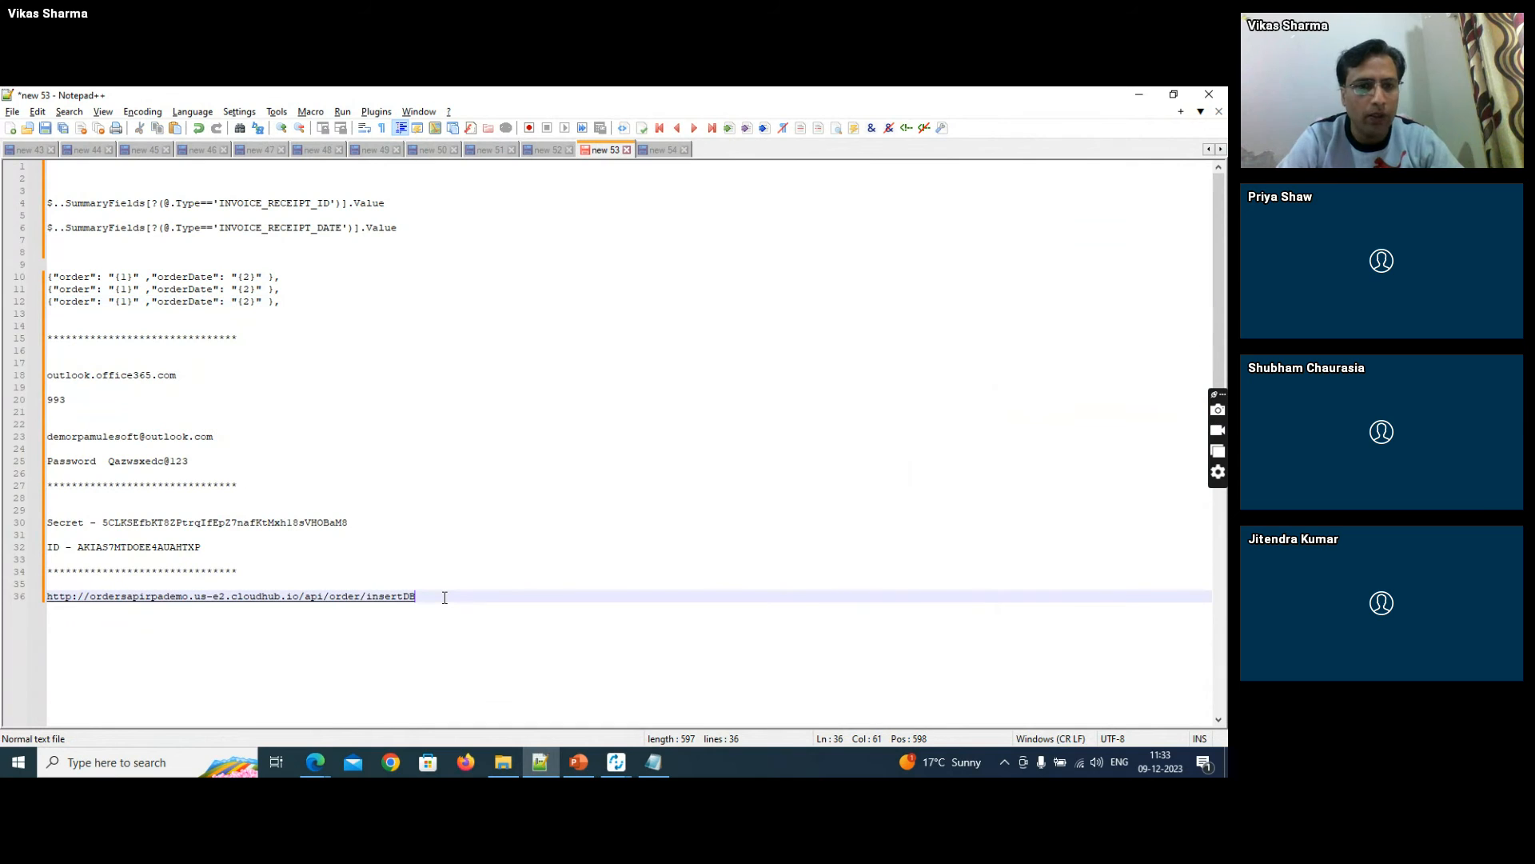
triple_click(445, 596)
key(ctrl+c)
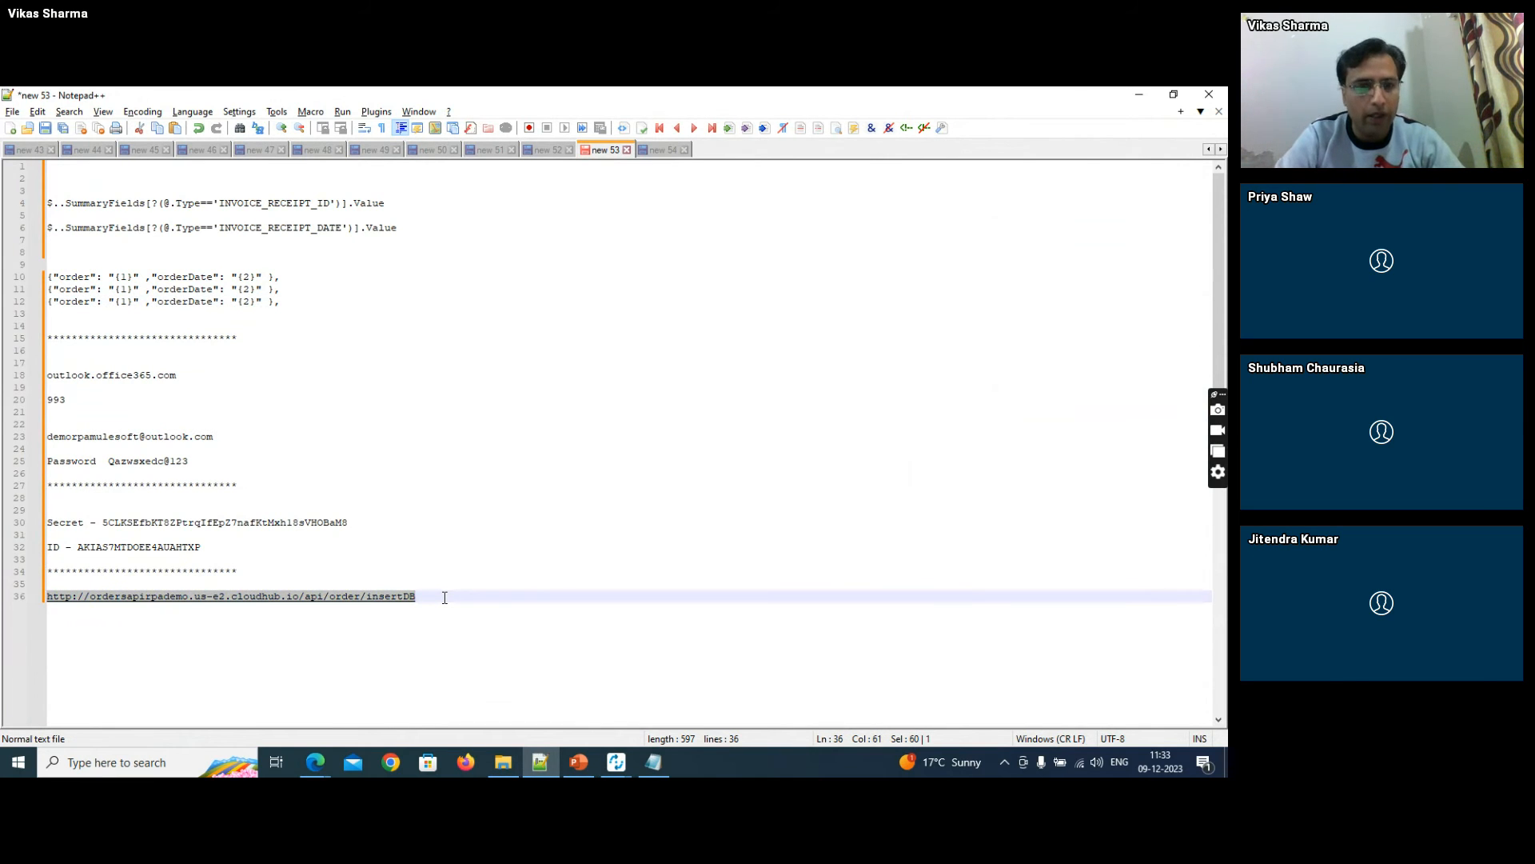
key(alt+Tab)
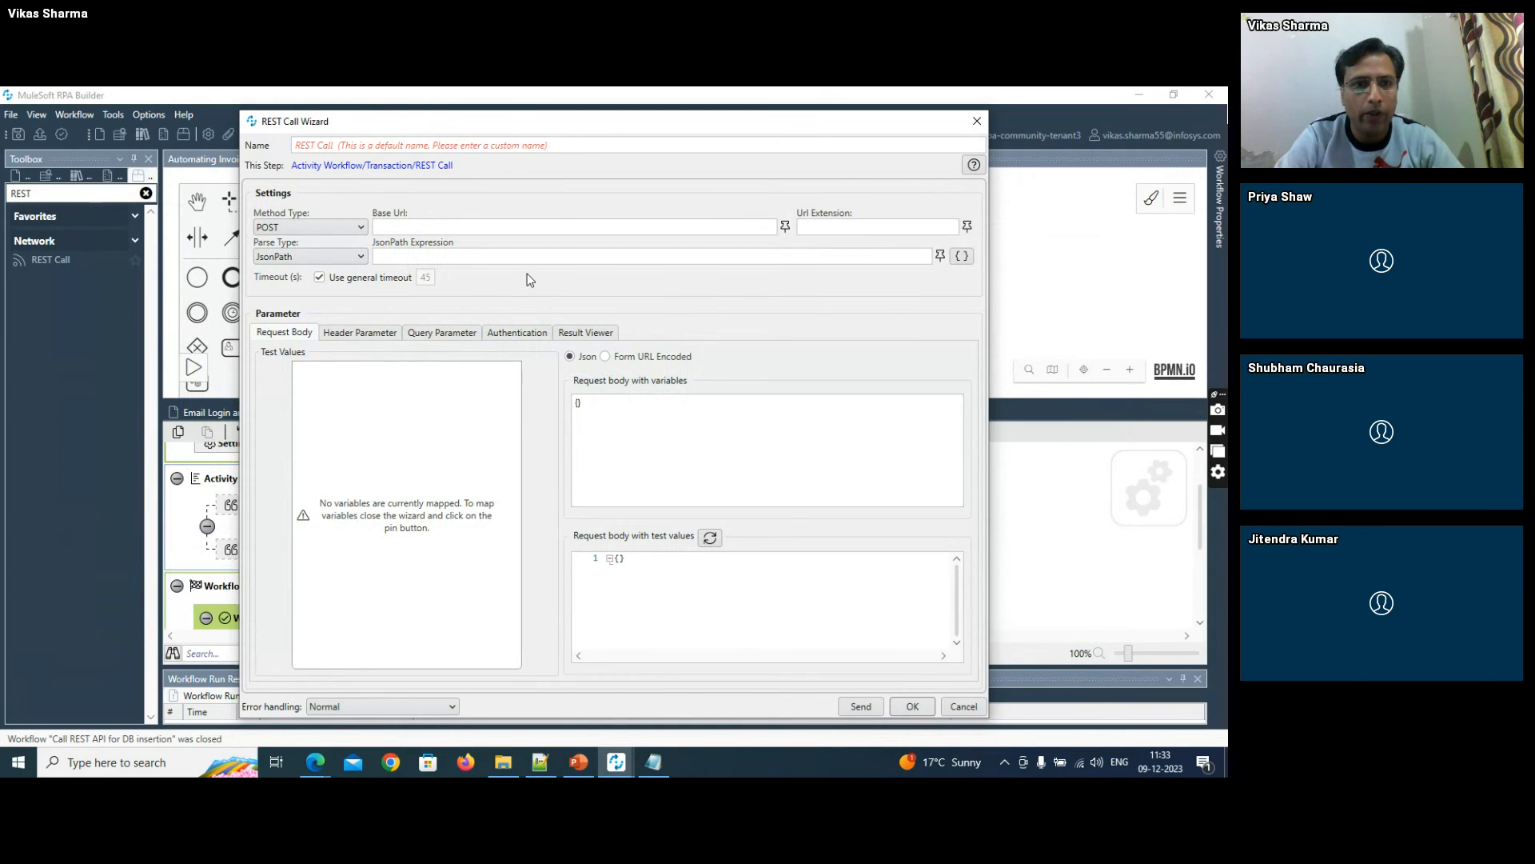
key(ctrl+v)
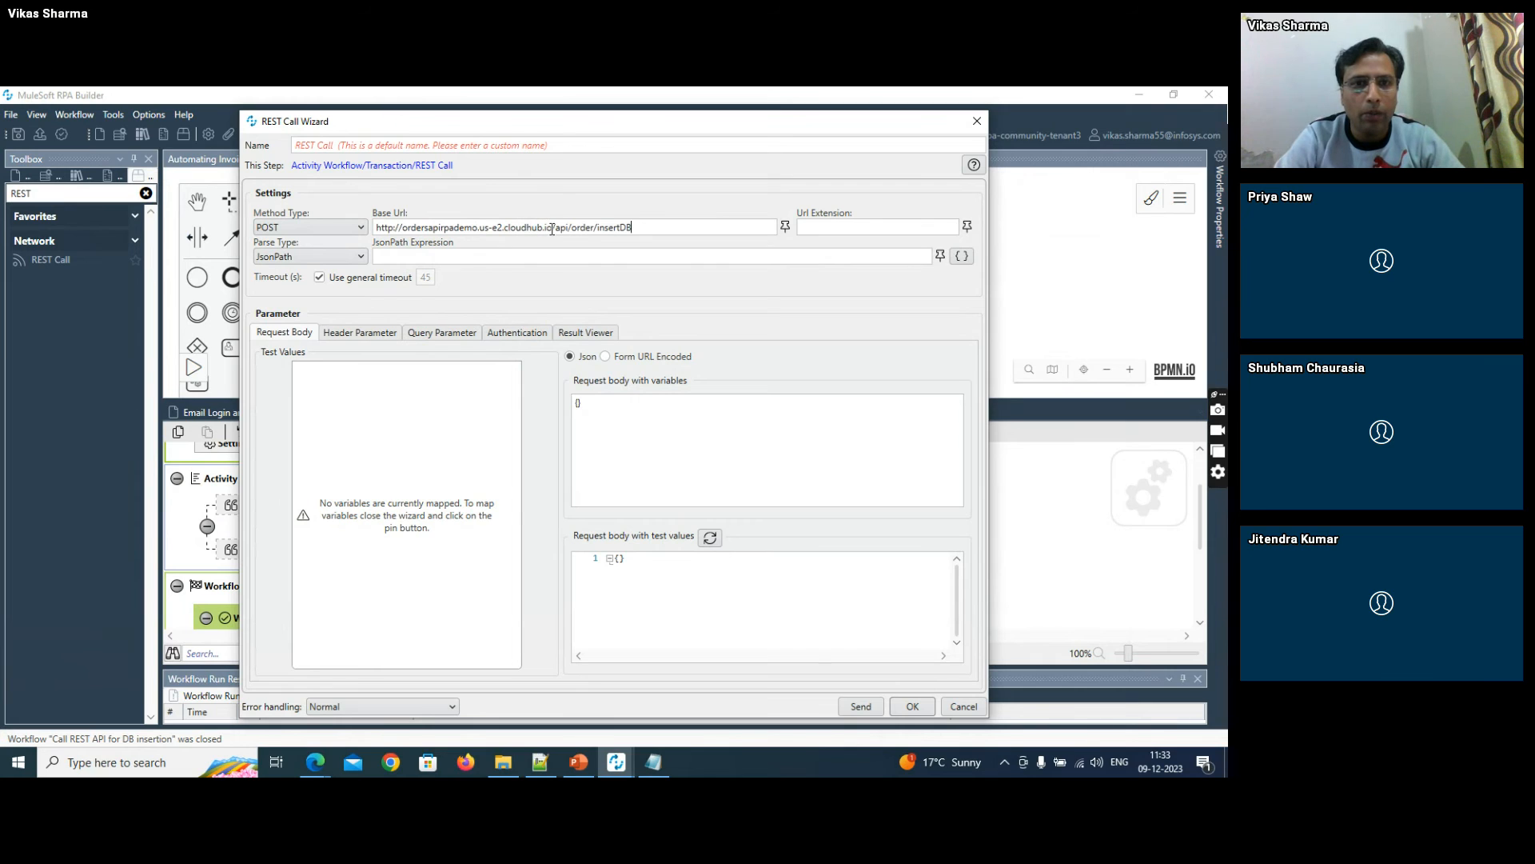
shift+click(552, 228)
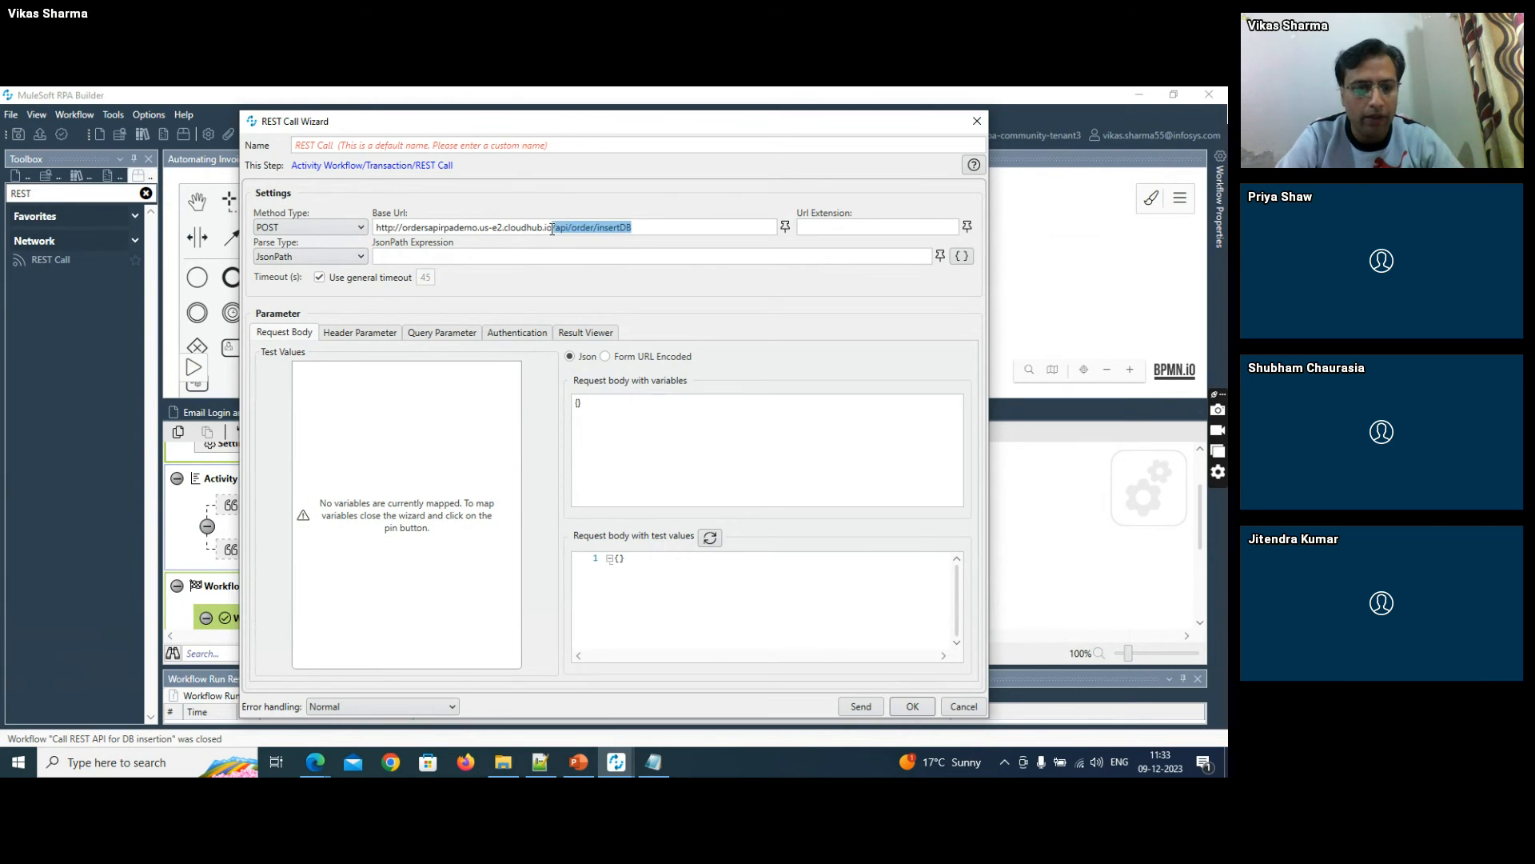
key(ctrl+x)
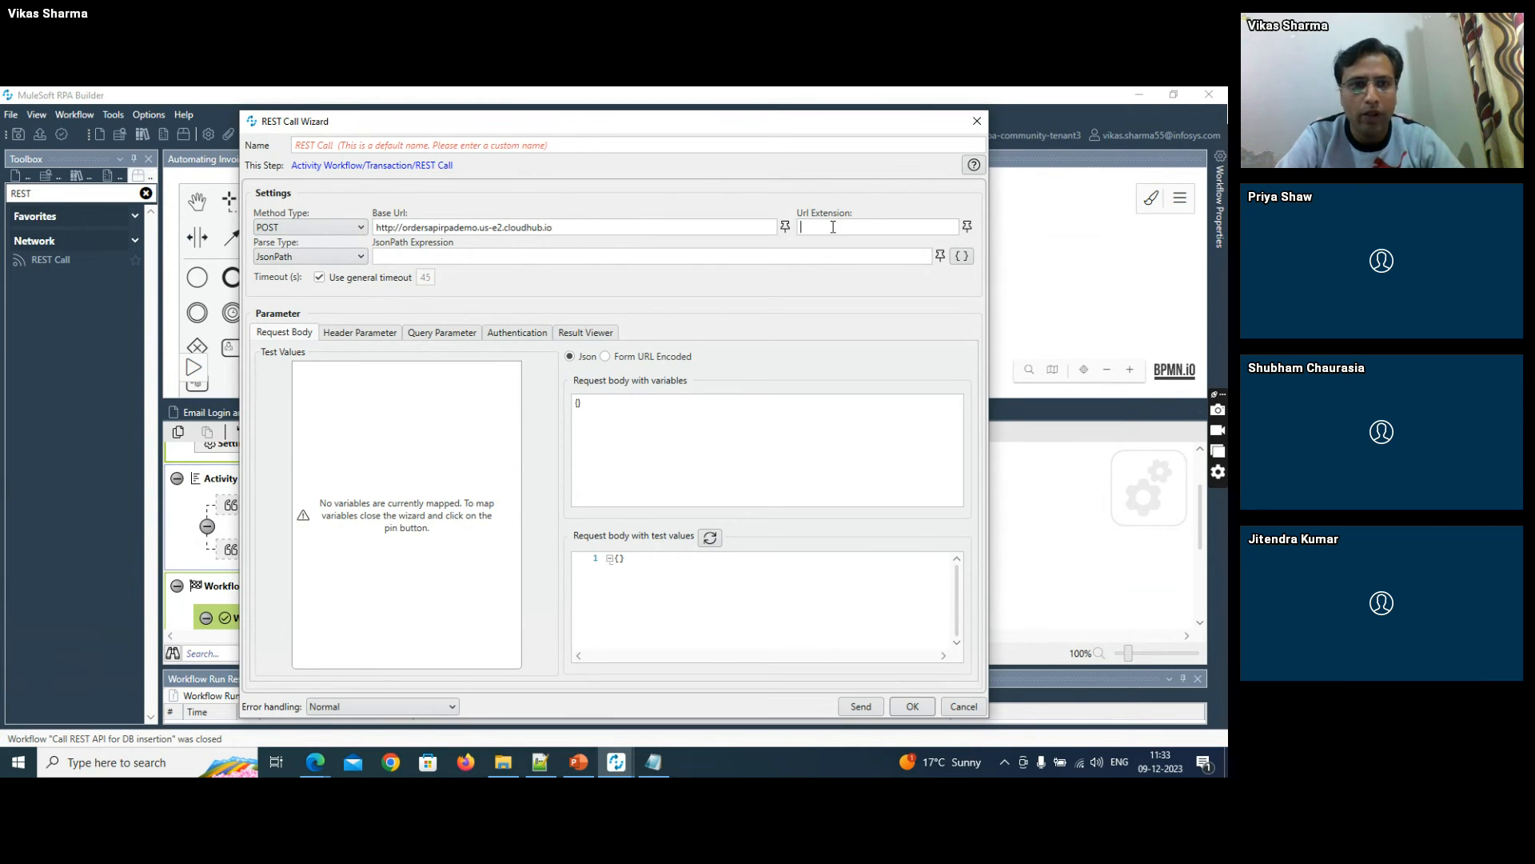
key(ctrl+v)
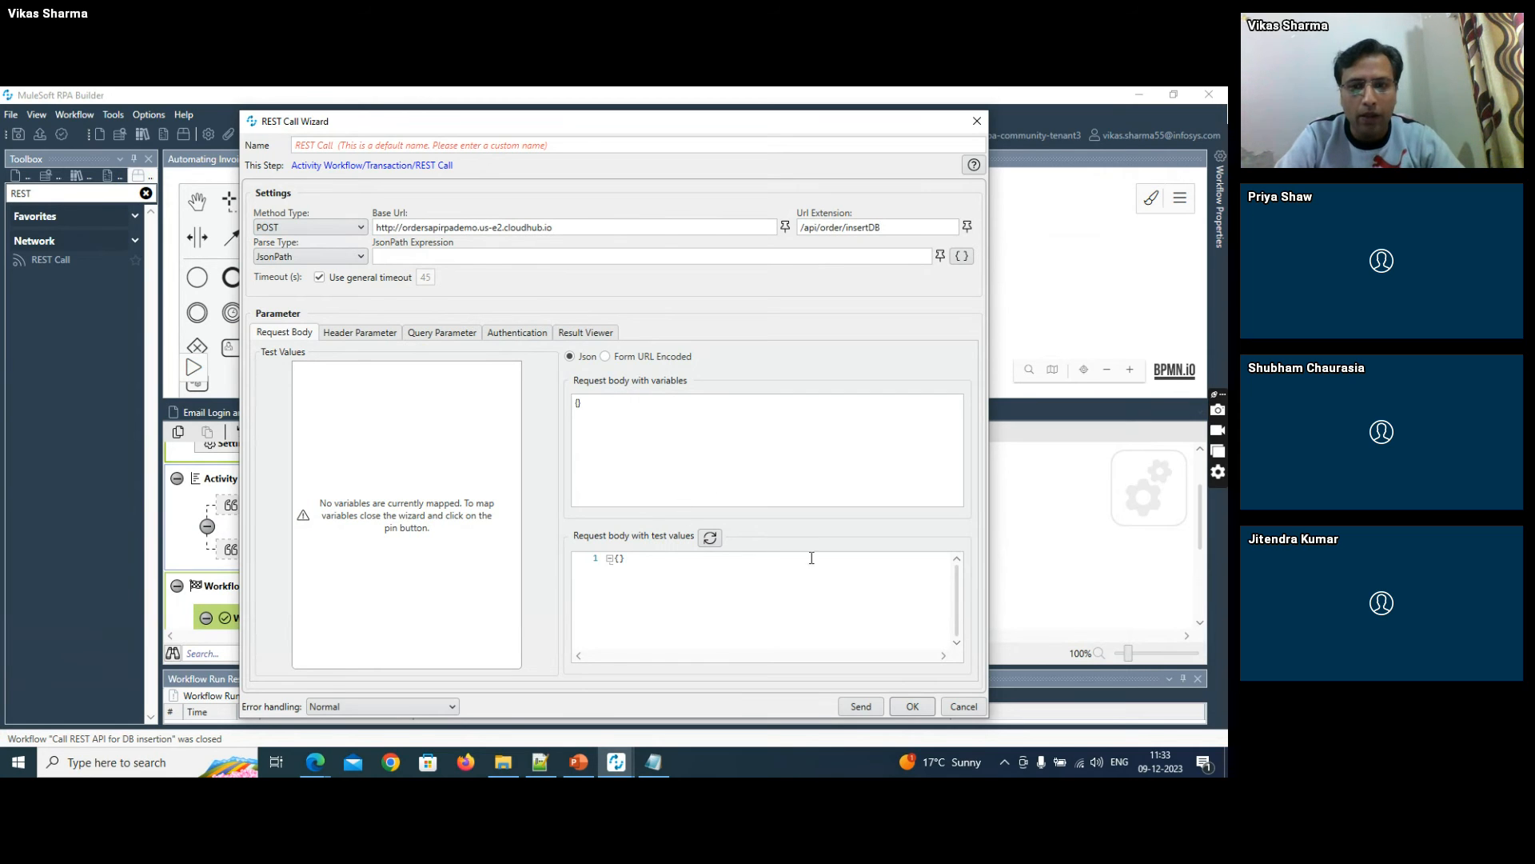
click(912, 706)
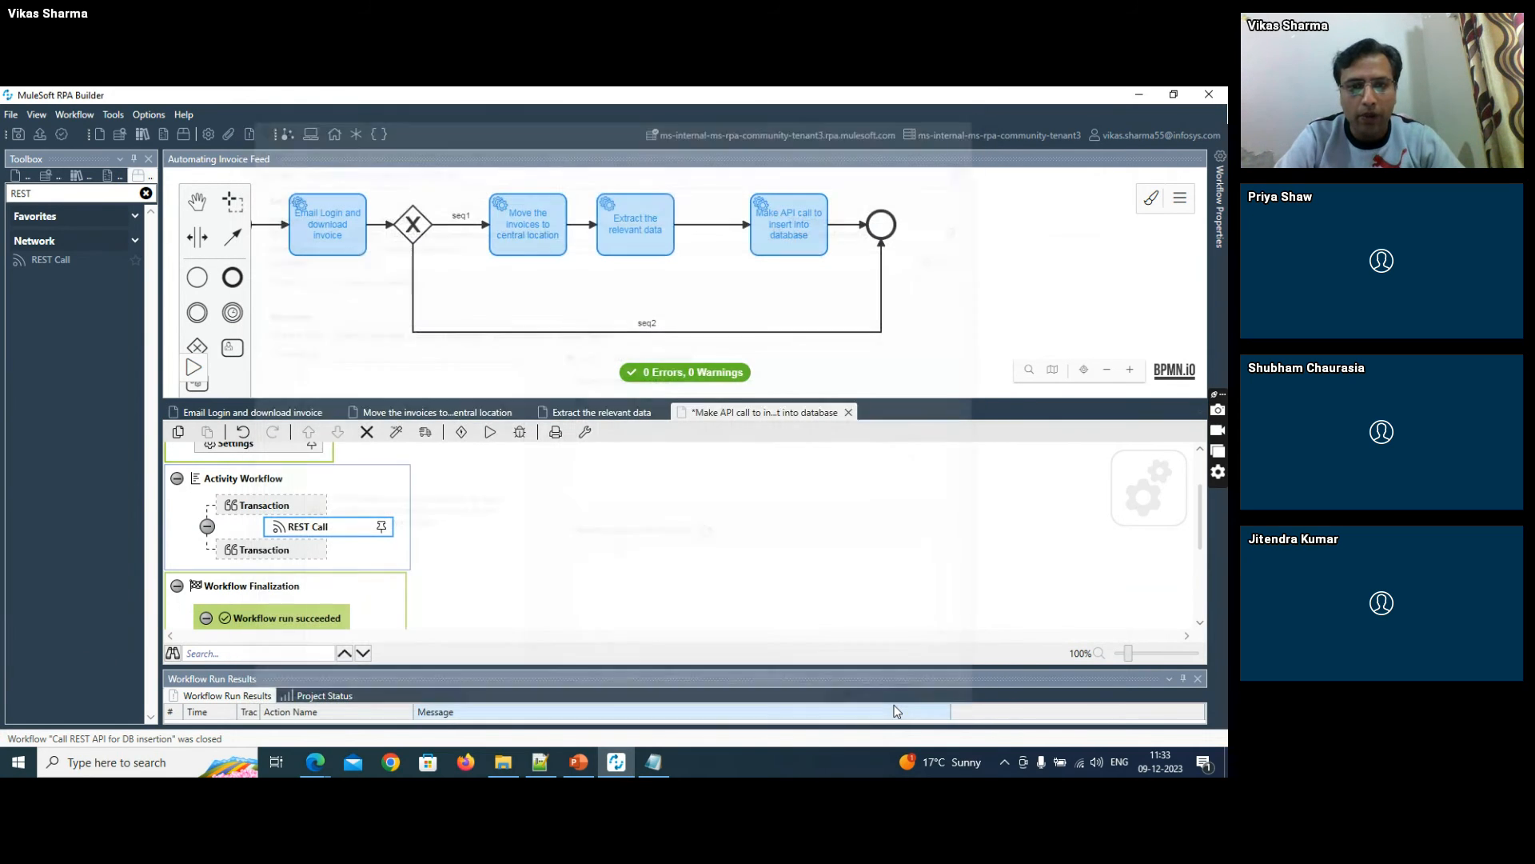
- Map the {A} placeholder of the REST Call action to Activity Parameters.input_to_API
click(385, 530)
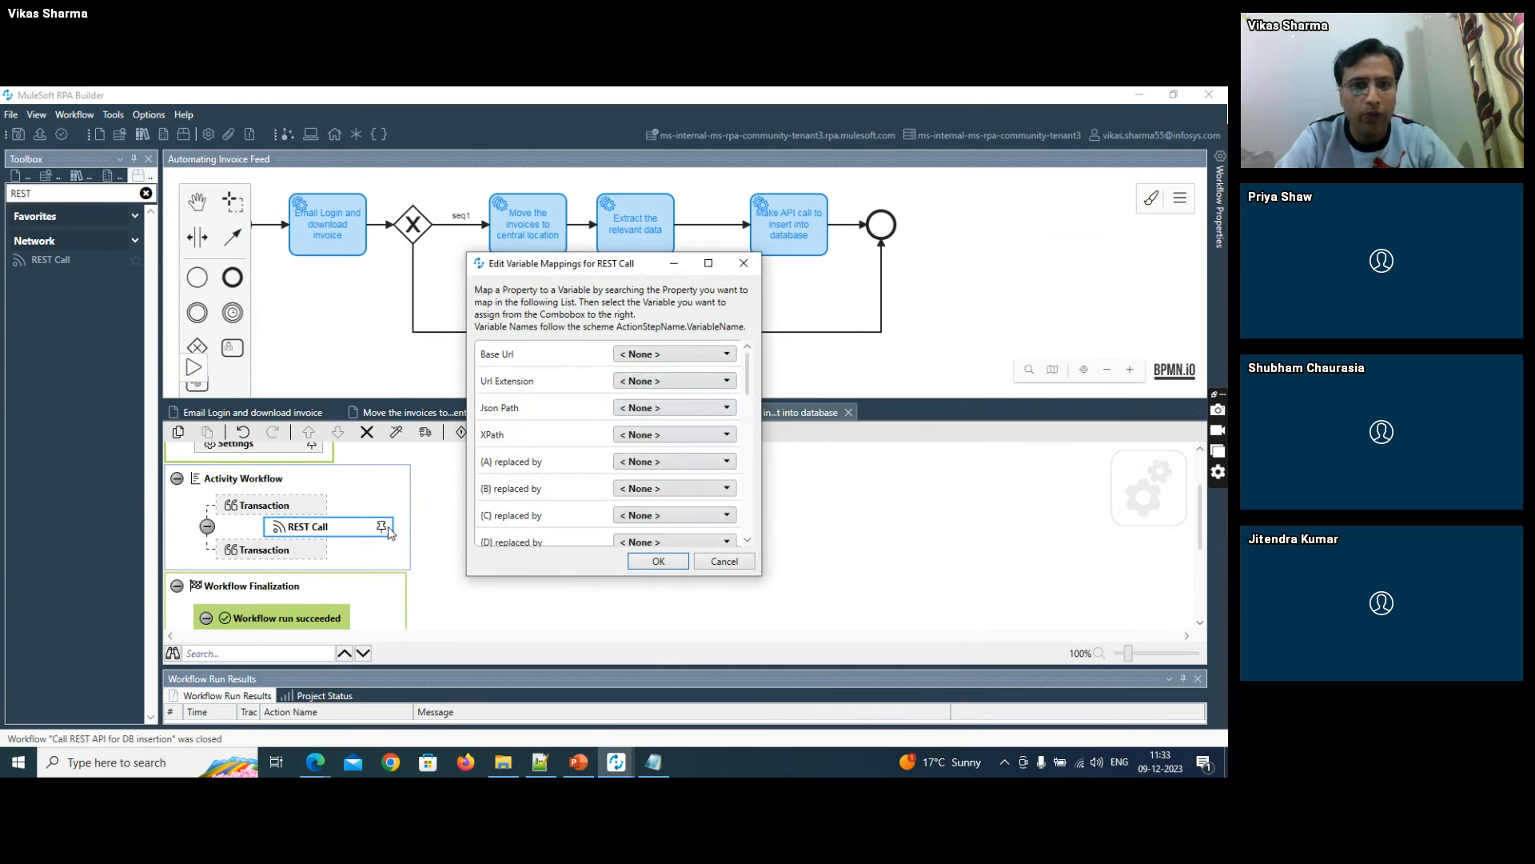
click(635, 468)
click(628, 501)
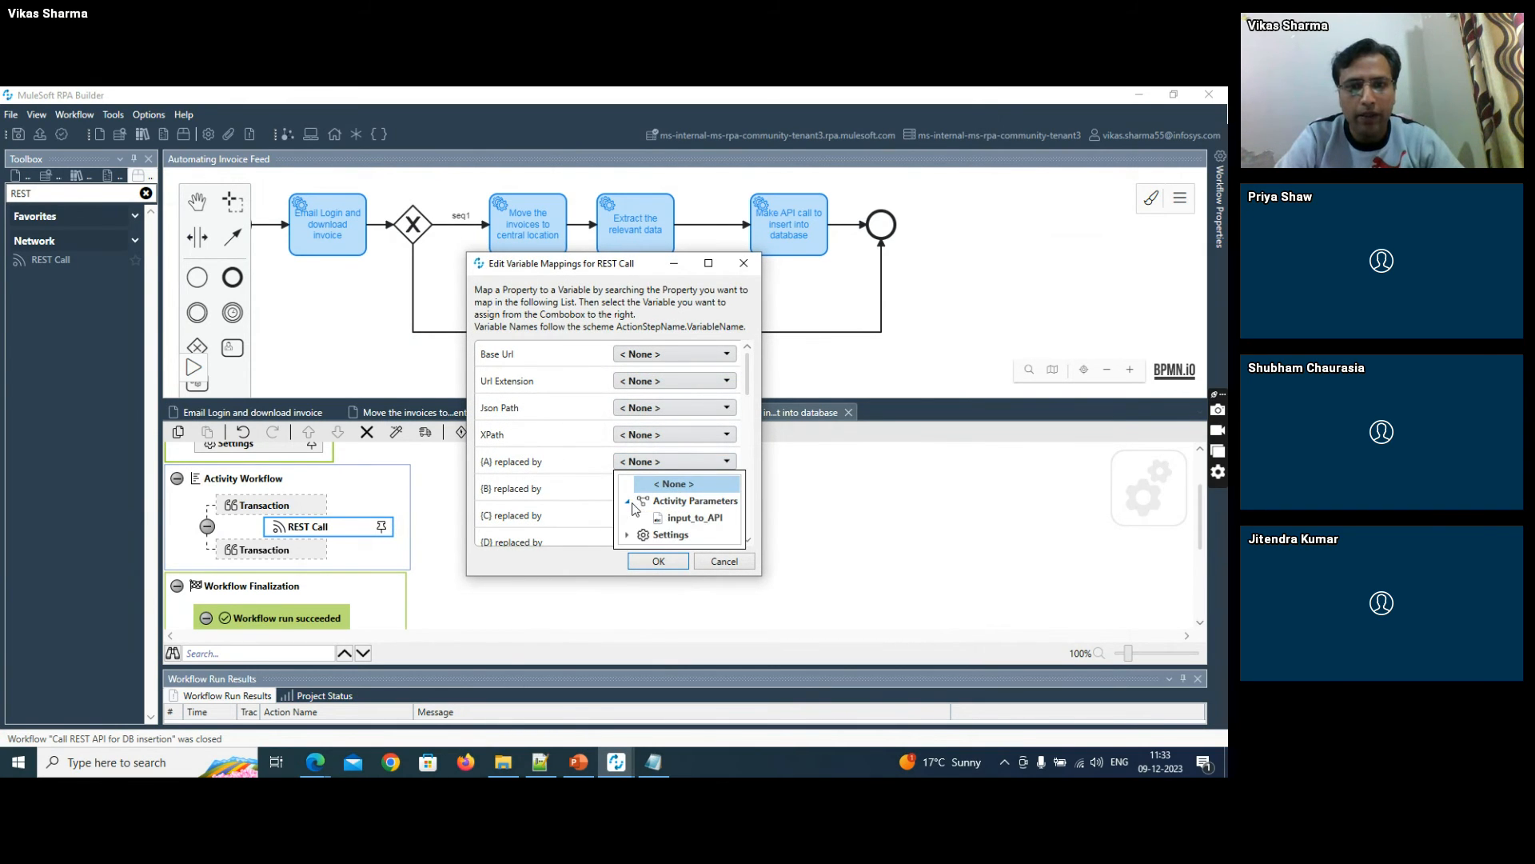
click(671, 518)
click(657, 561)
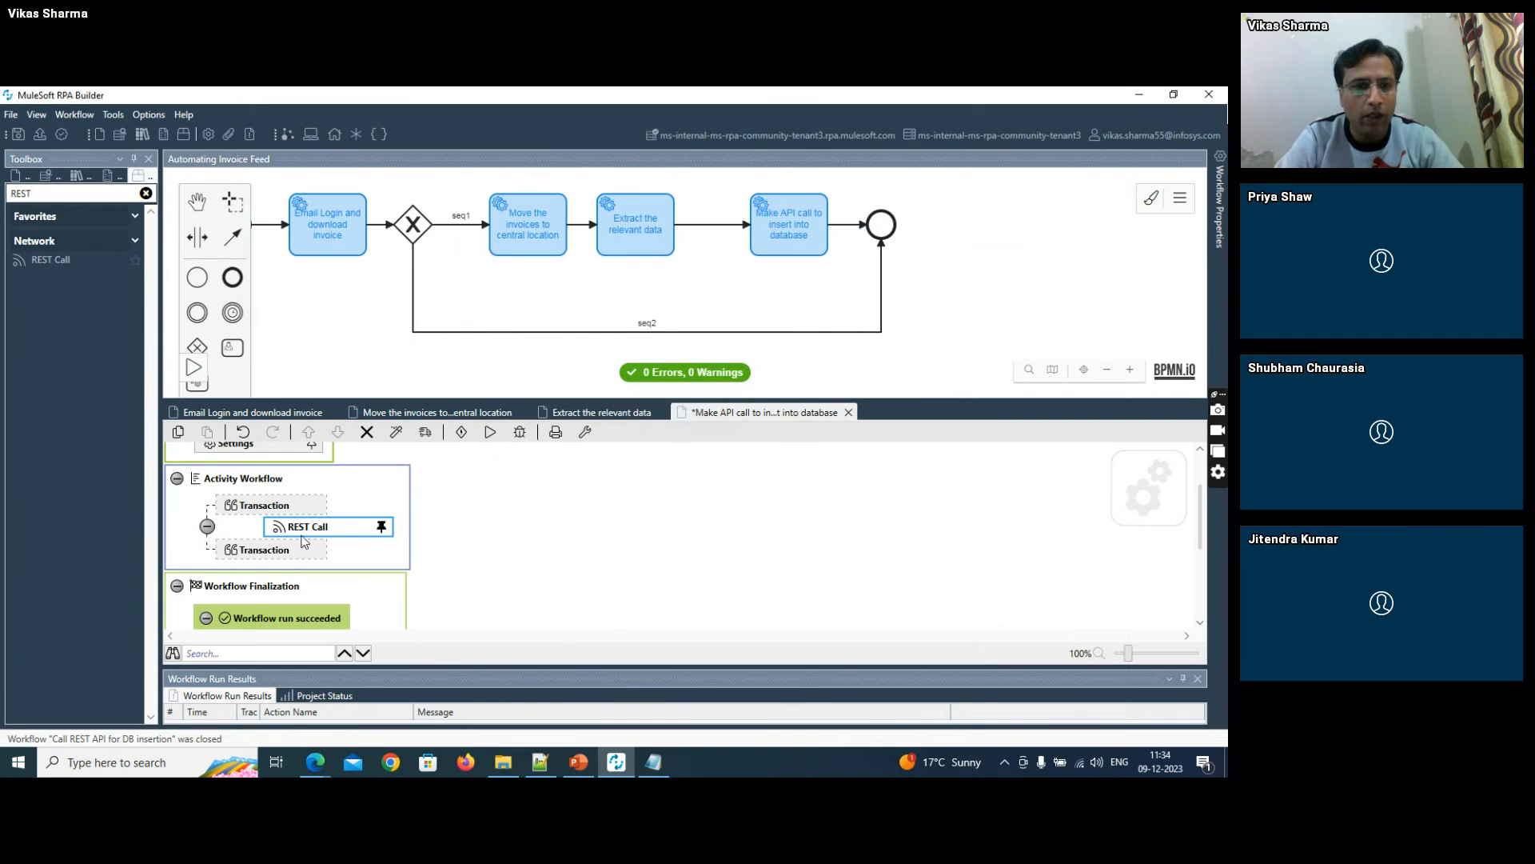
- Set the REST Call's JSON request body with variables to [{A}] and confirm the settings
double_click(302, 526)
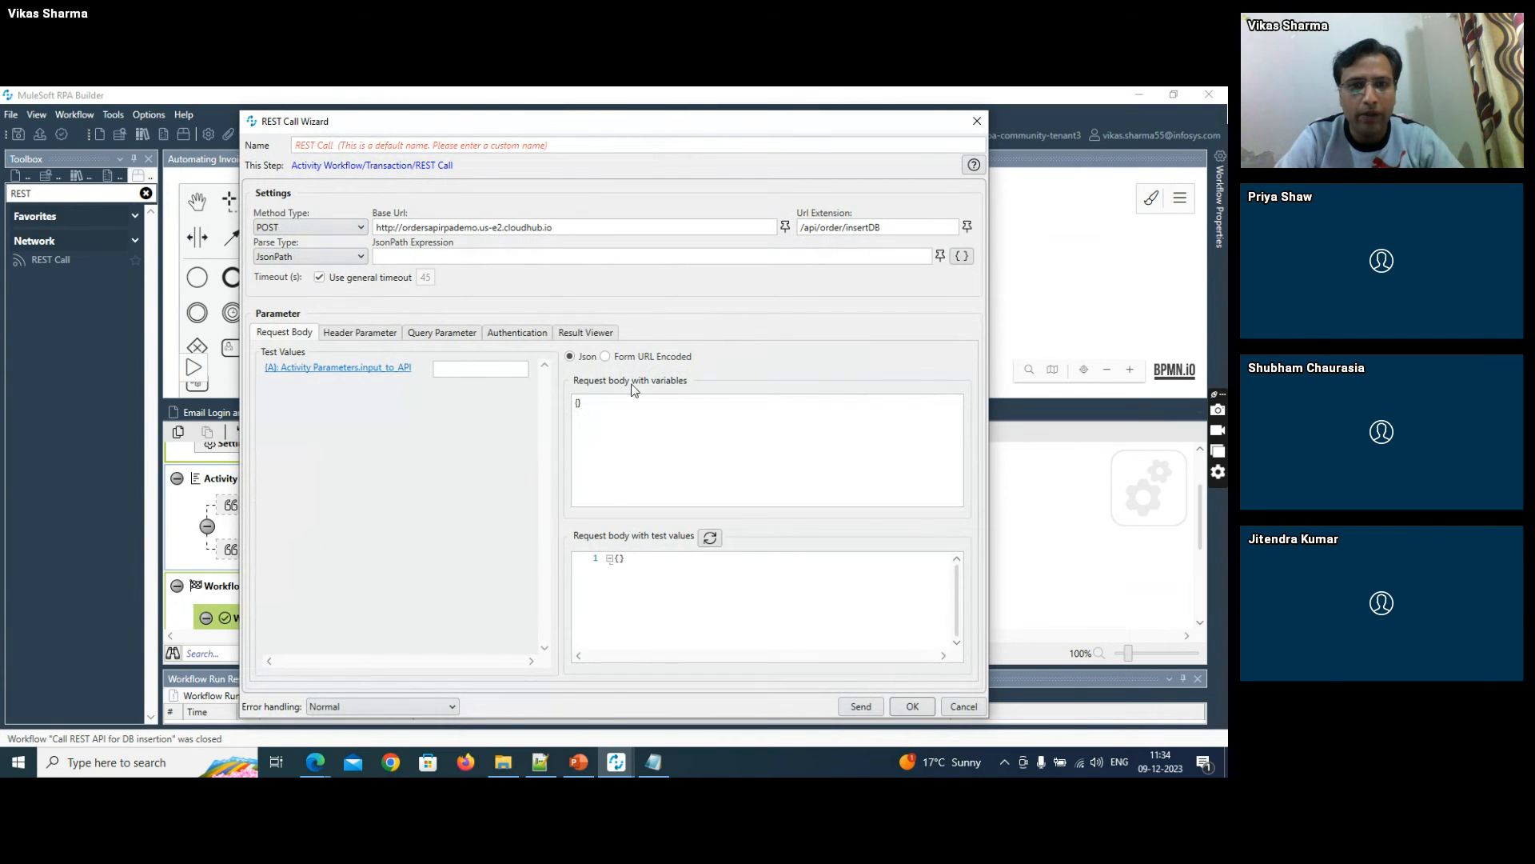
double_click(611, 404)
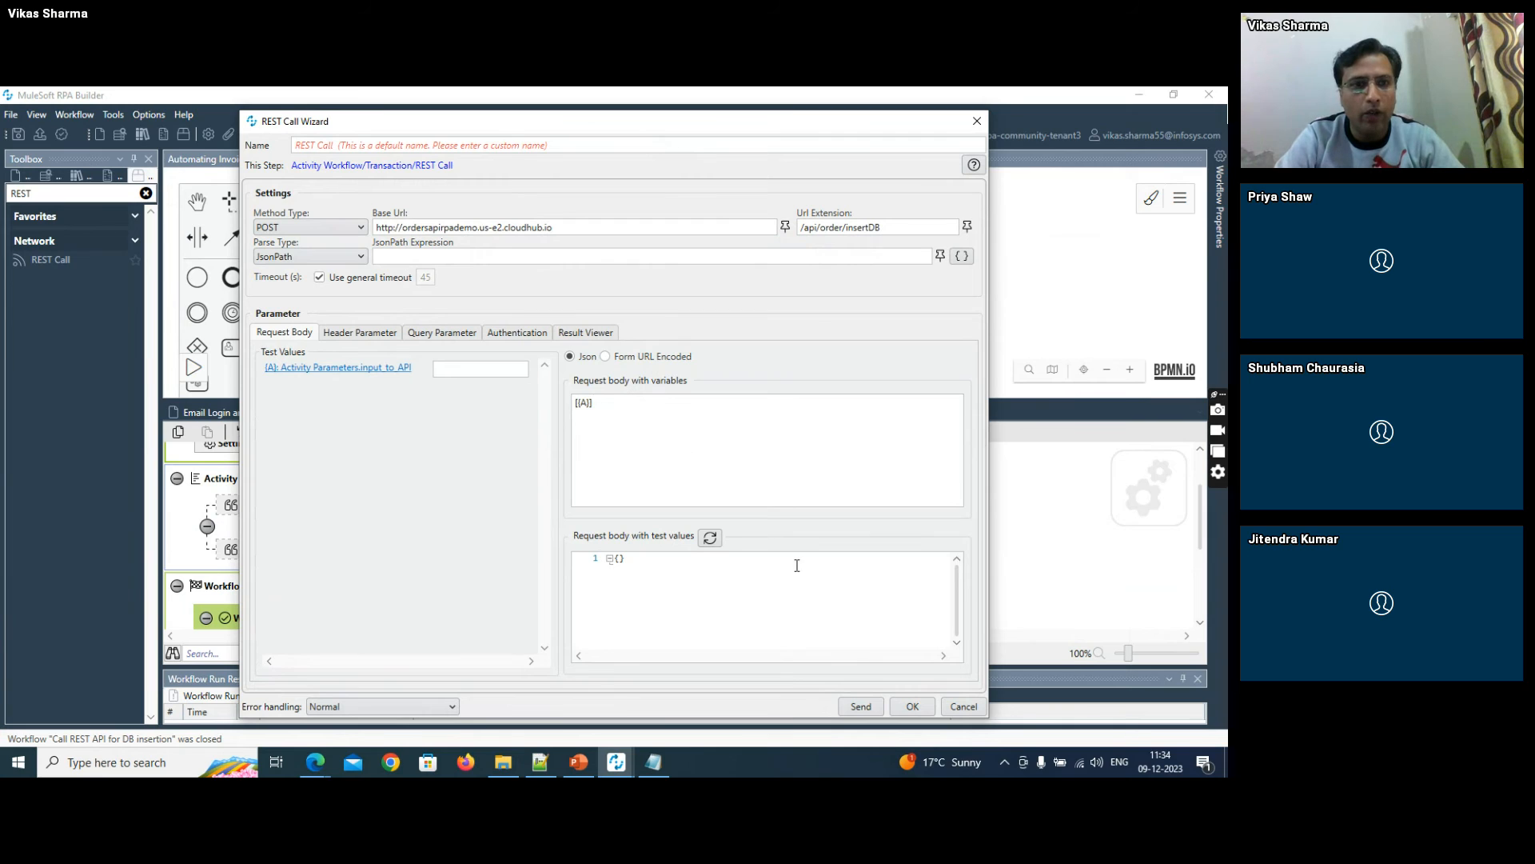
click(907, 705)
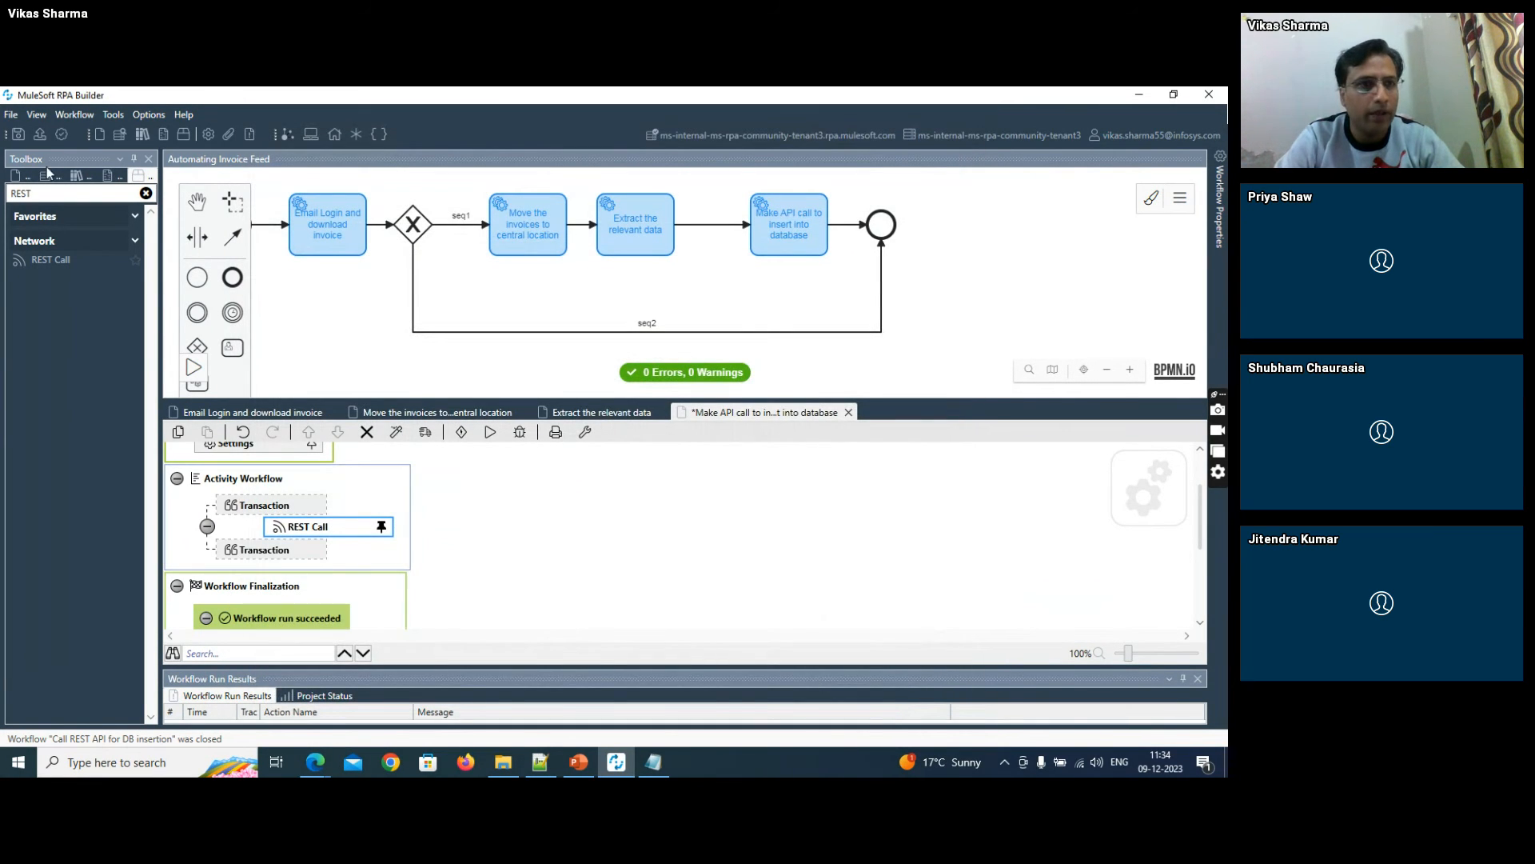
- Save the API call workflow and open the F:\RPA\Attachments folder in File Explorer to examine the invoice files
click(18, 134)
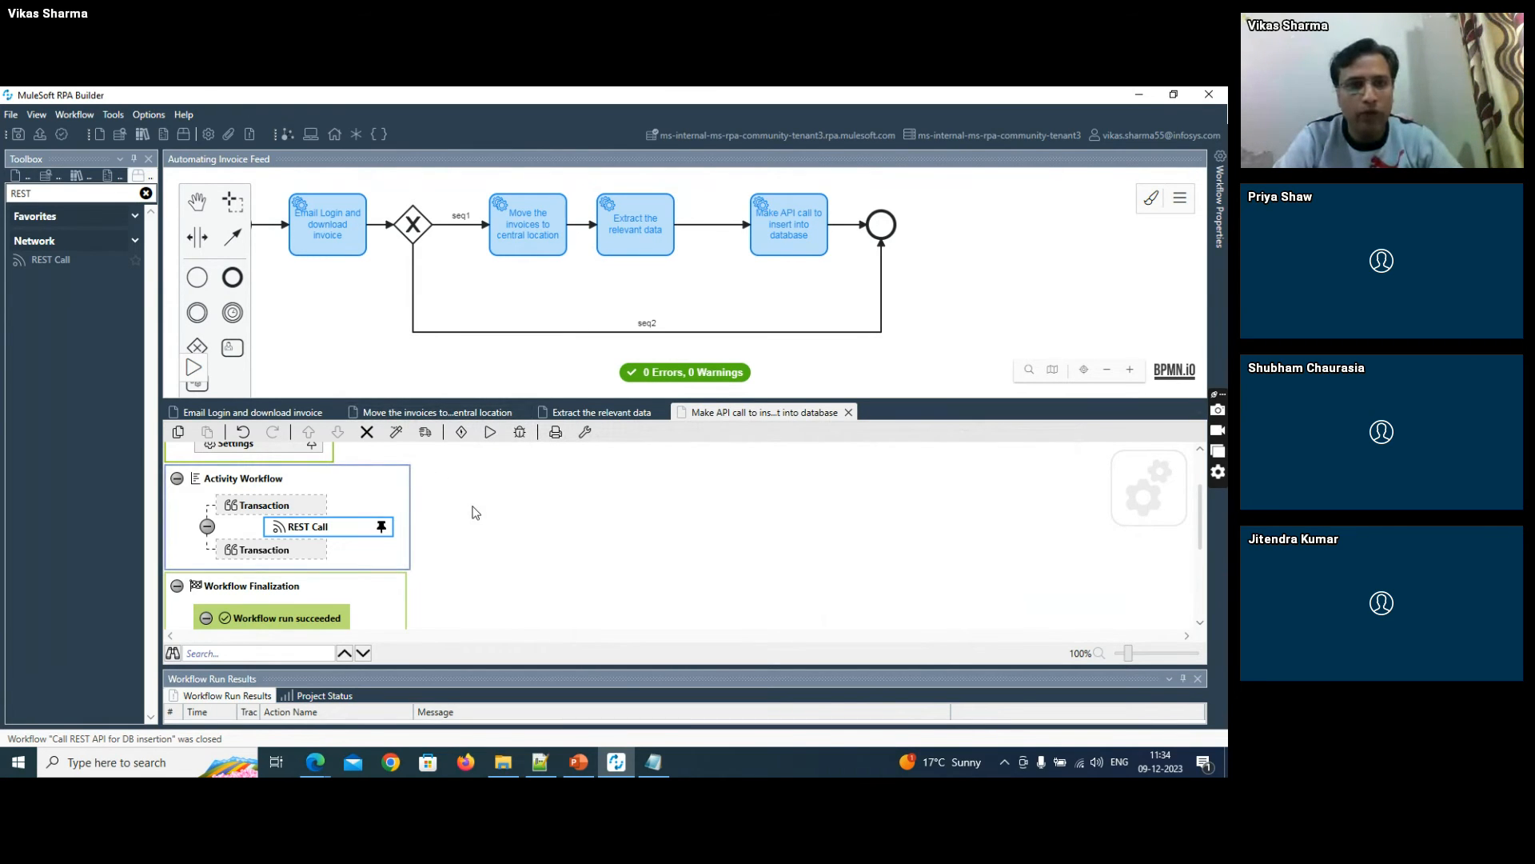
key(alt+Tab)
key(alt+Tab)
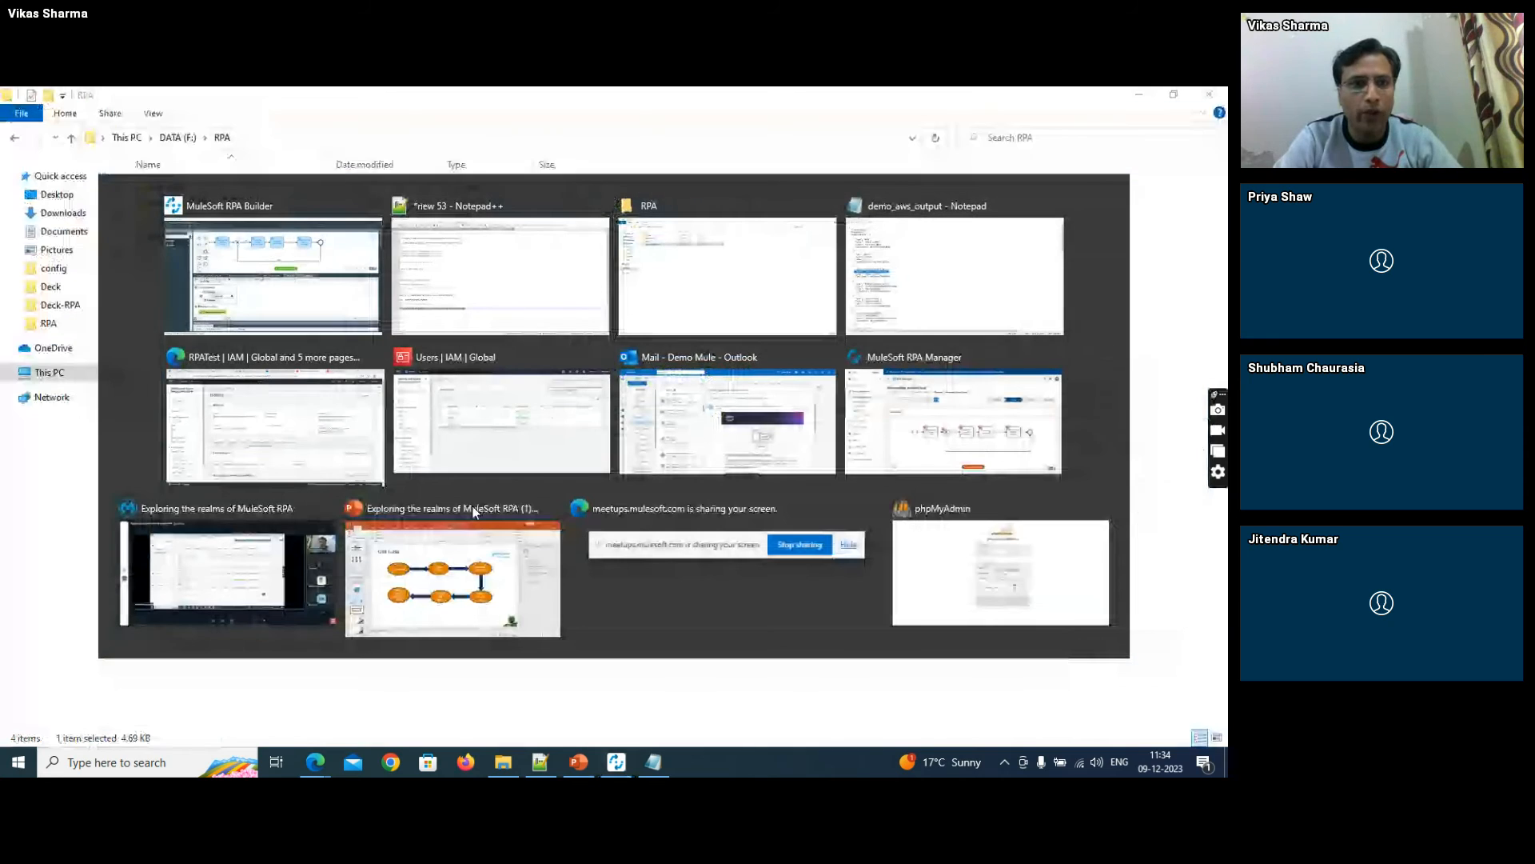
click(241, 204)
double_click(238, 205)
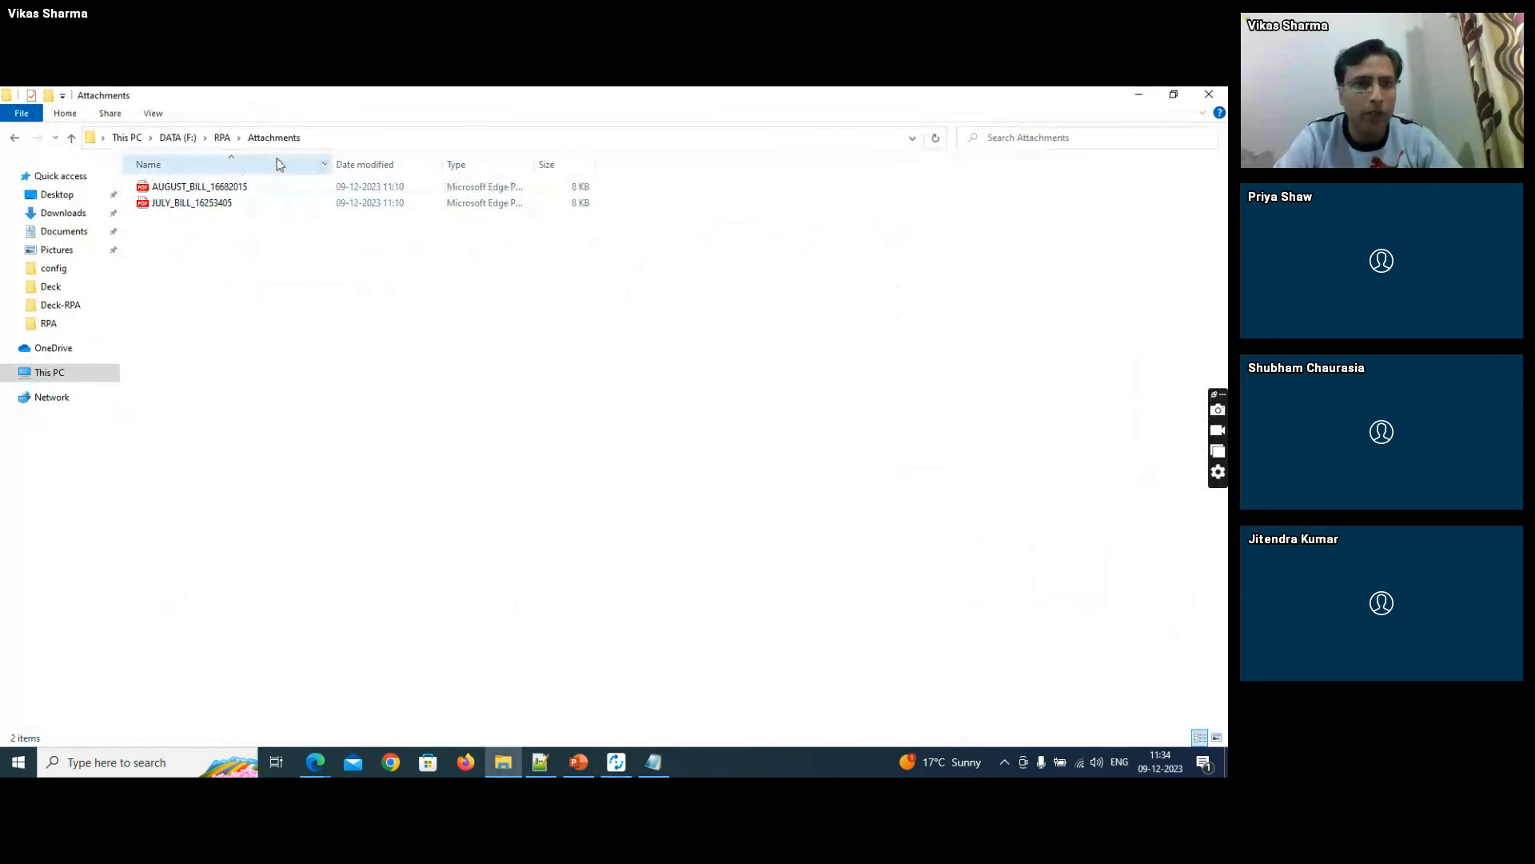
key(alt+Tab)
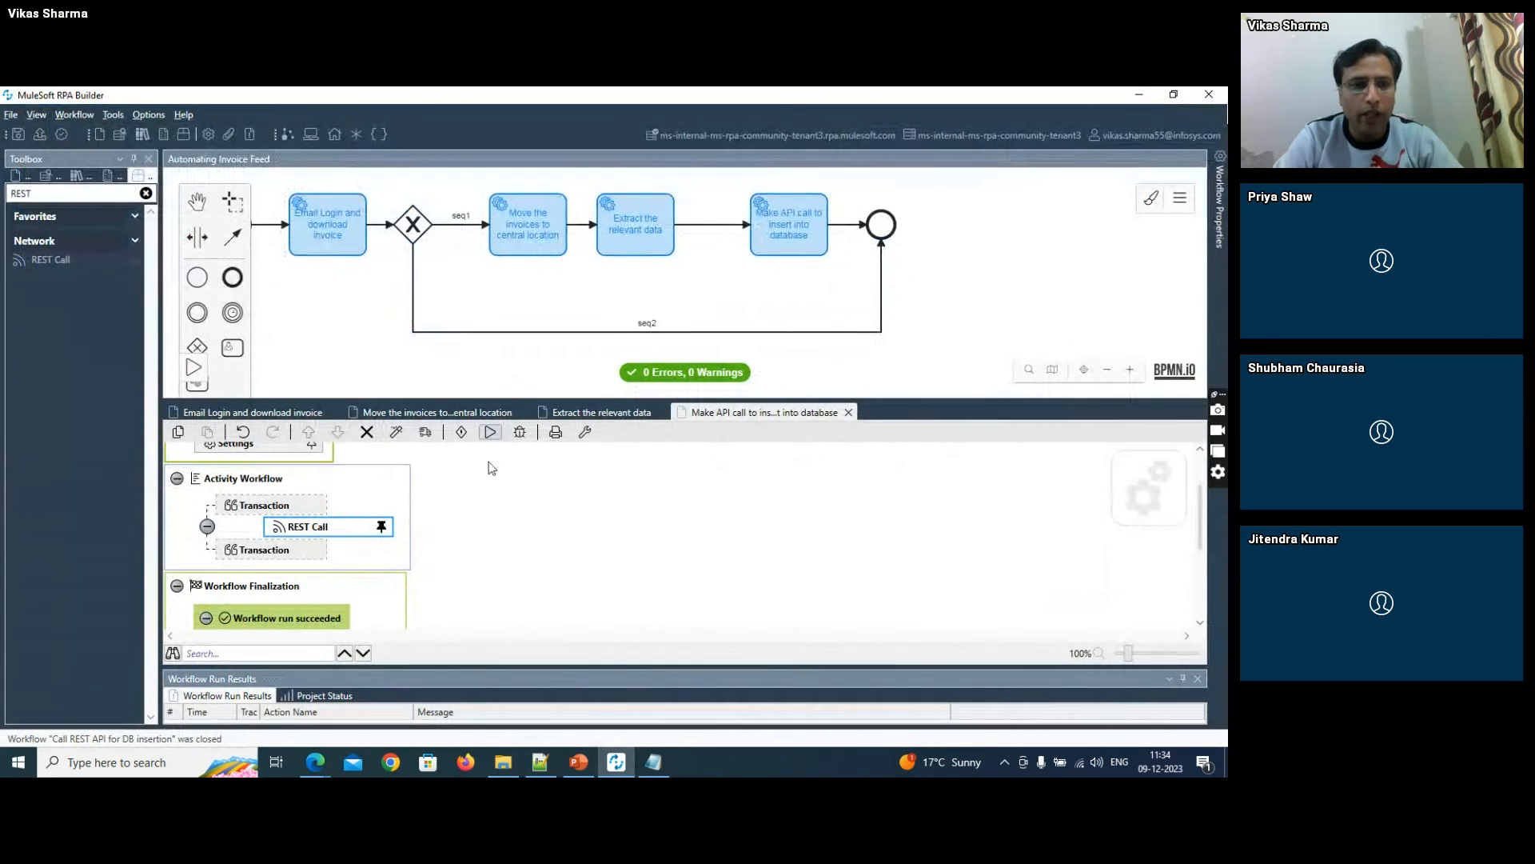
- Add an Iterate over Files action to the Activity Workflow below the REST Call transaction
drag(44, 196, 2, 193)
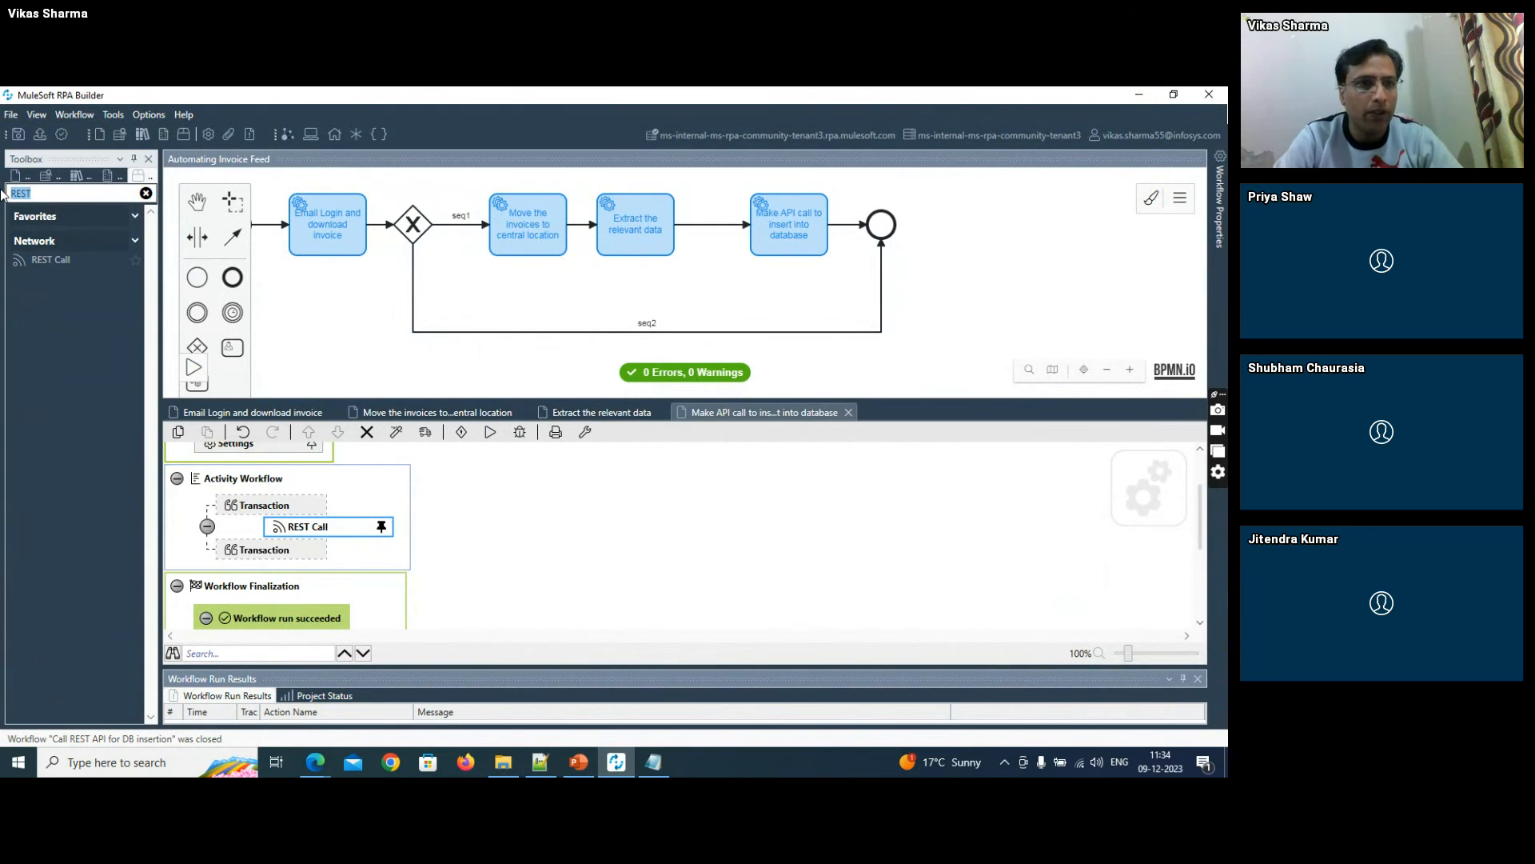
text(ite)
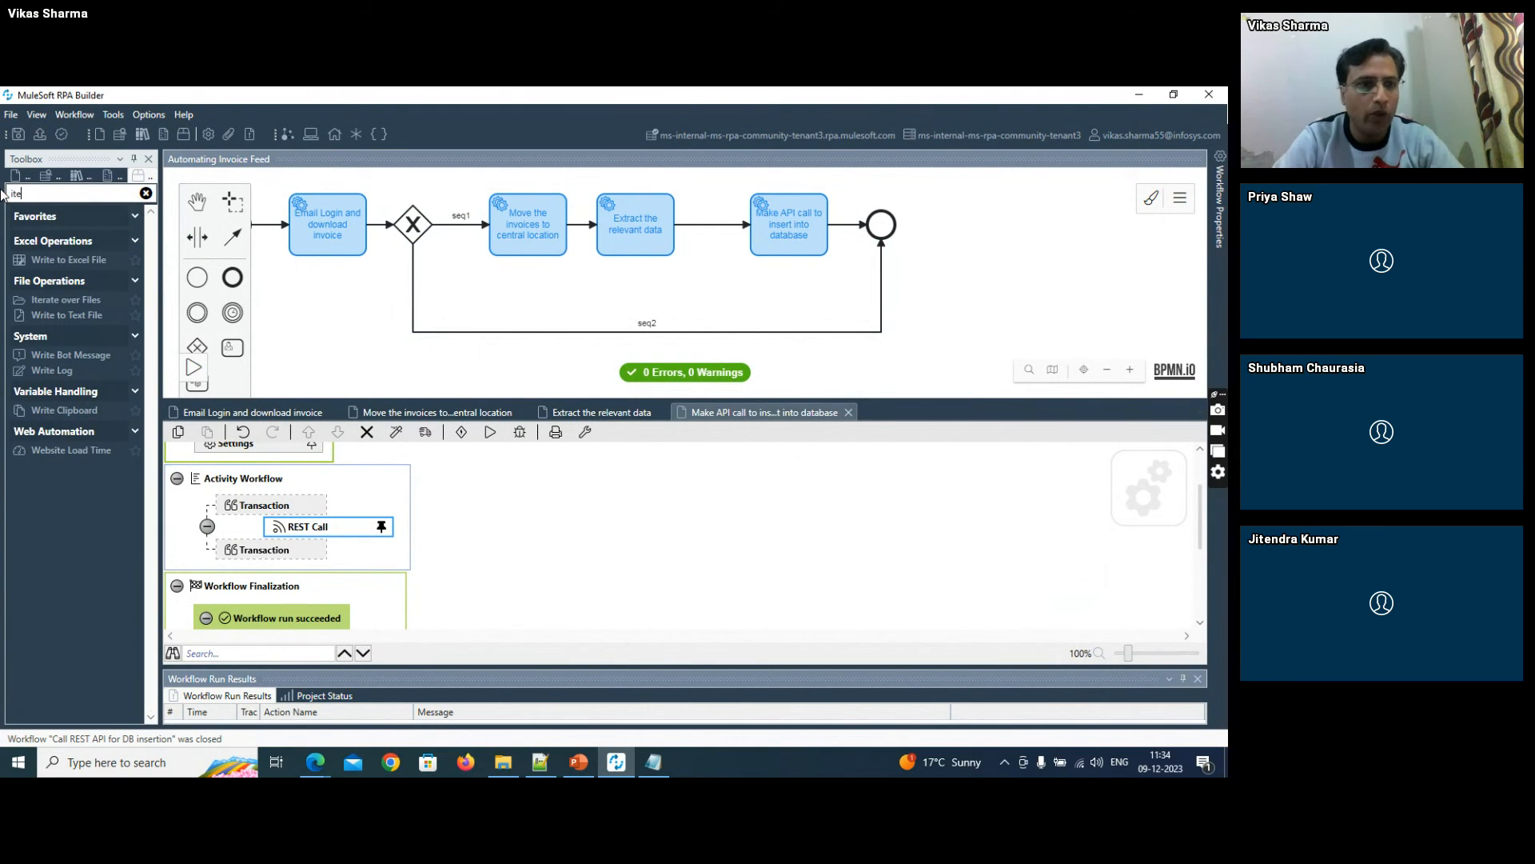
drag(65, 307, 306, 537)
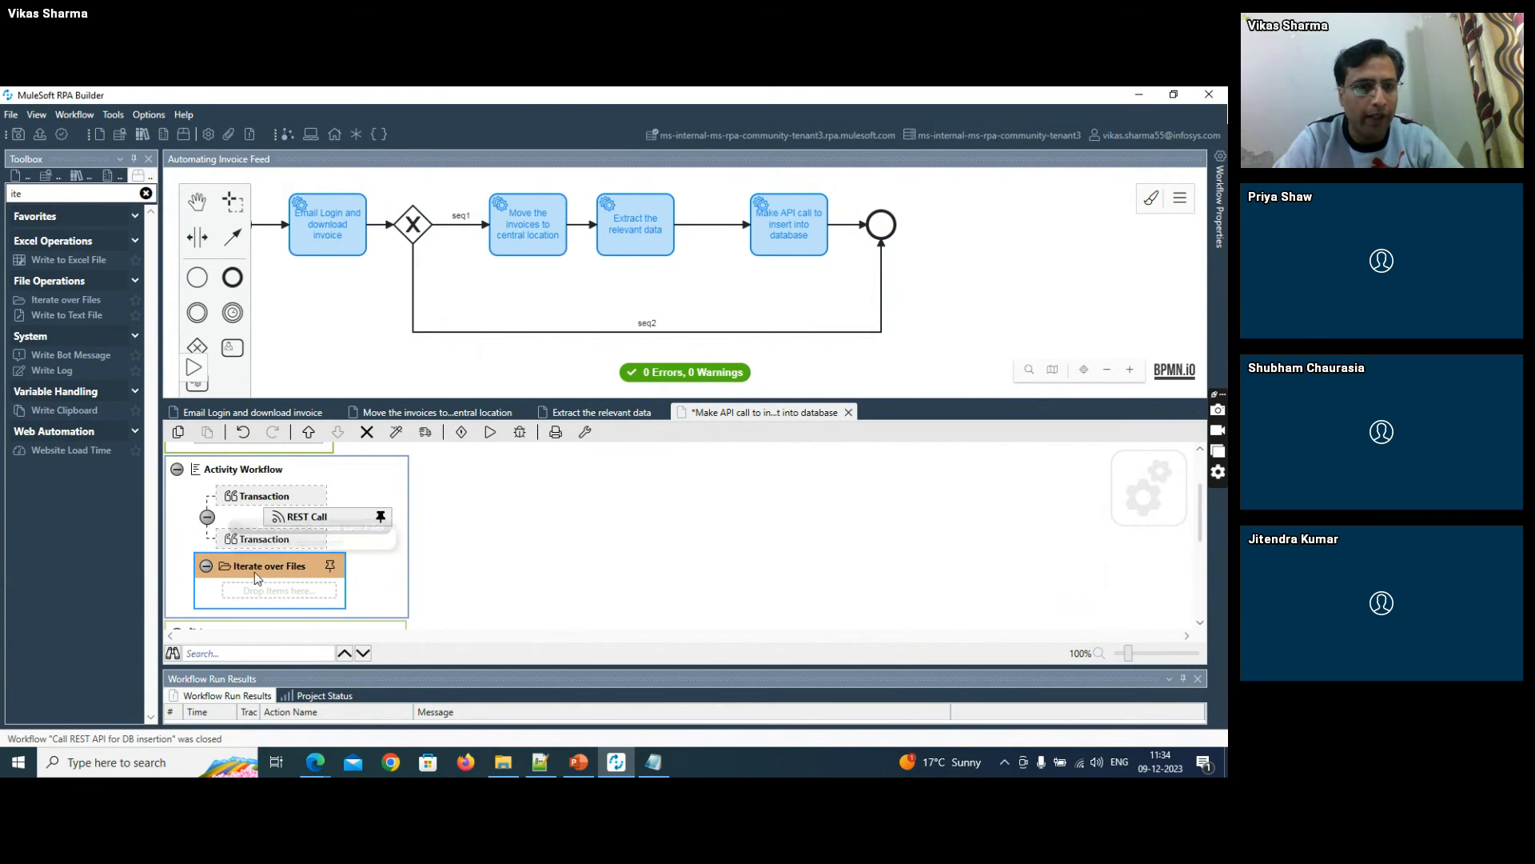
- Move the Iterate over Files loop into the transaction below REST Call and place a Move File action inside it
drag(30, 194, 4, 192)
text(move)
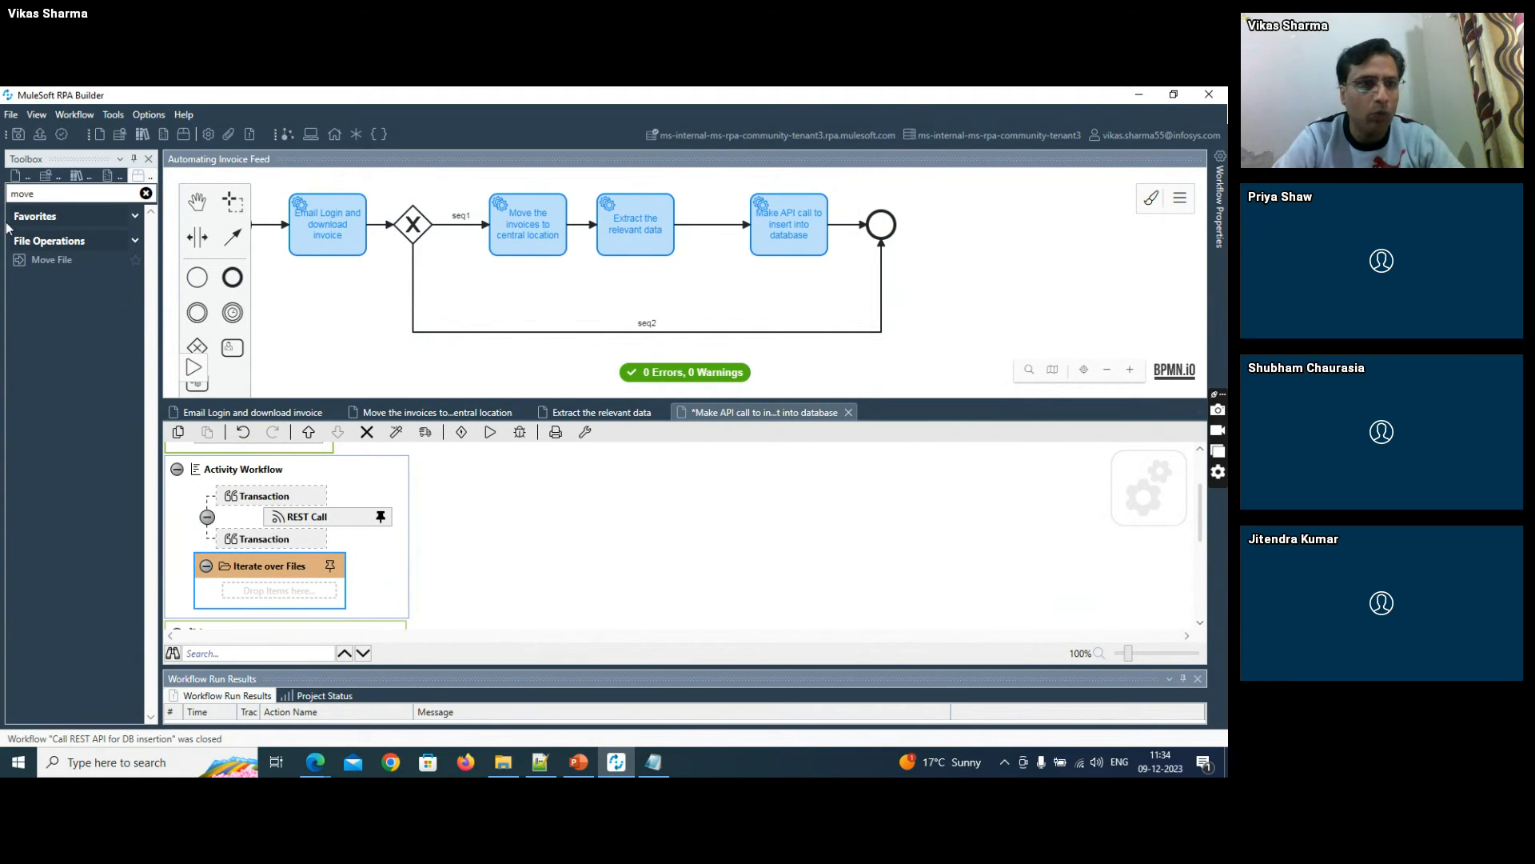
drag(25, 257, 221, 583)
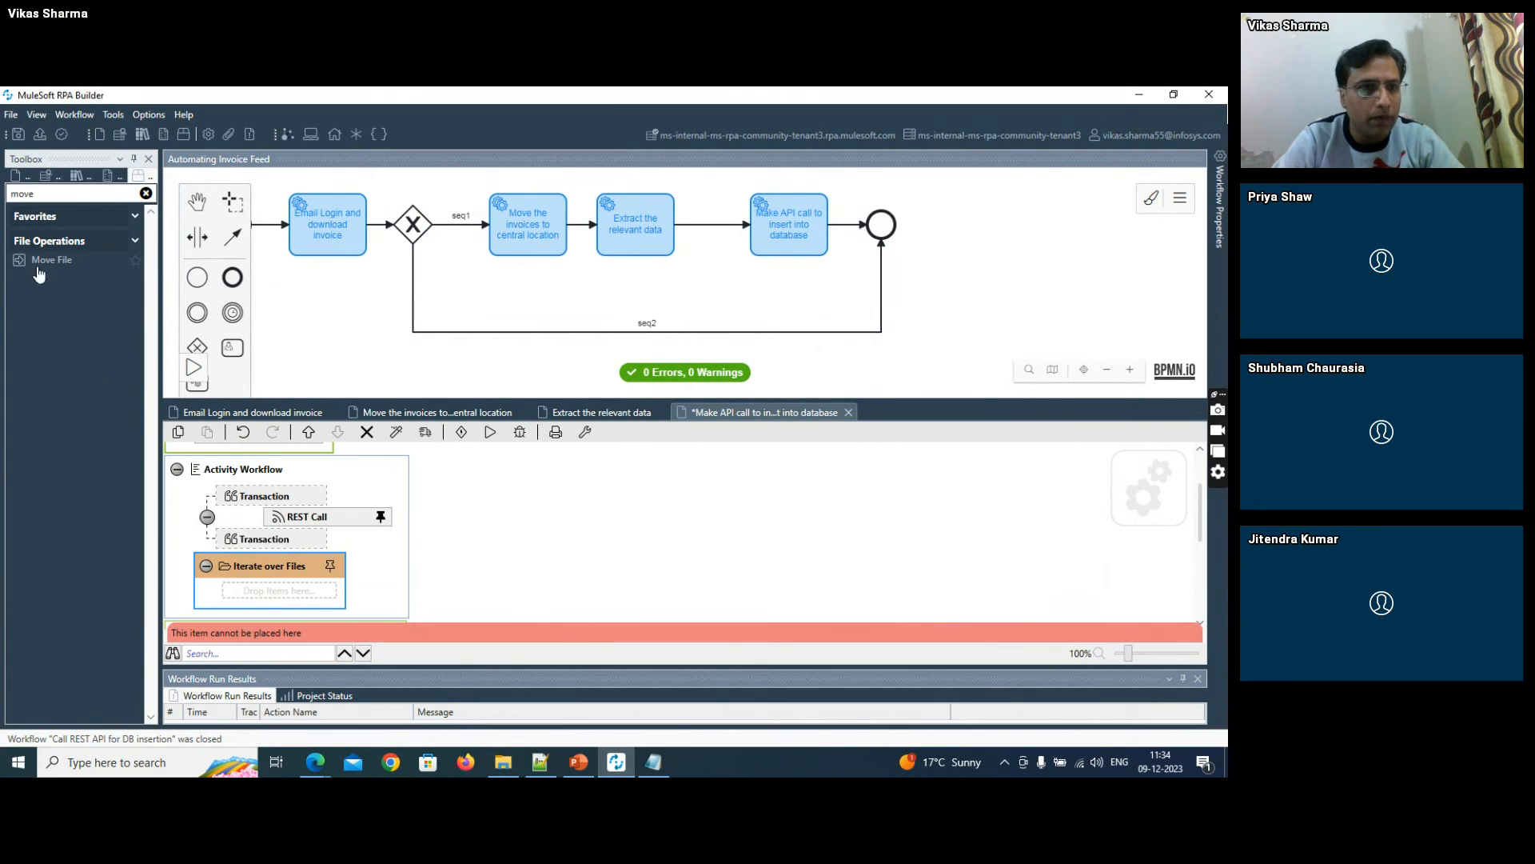
drag(28, 260, 273, 595)
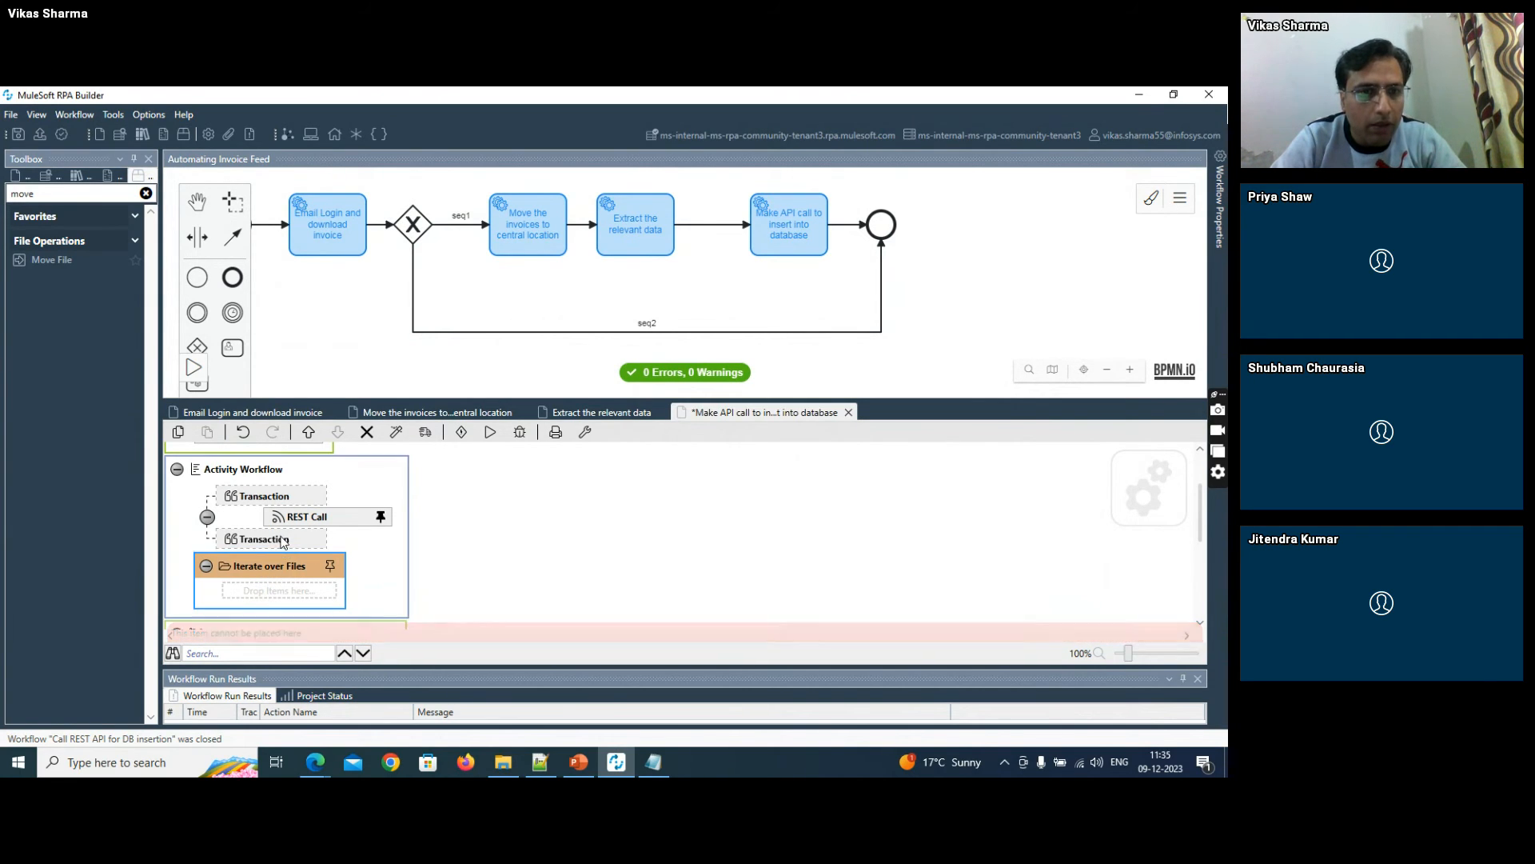
drag(278, 533, 280, 524)
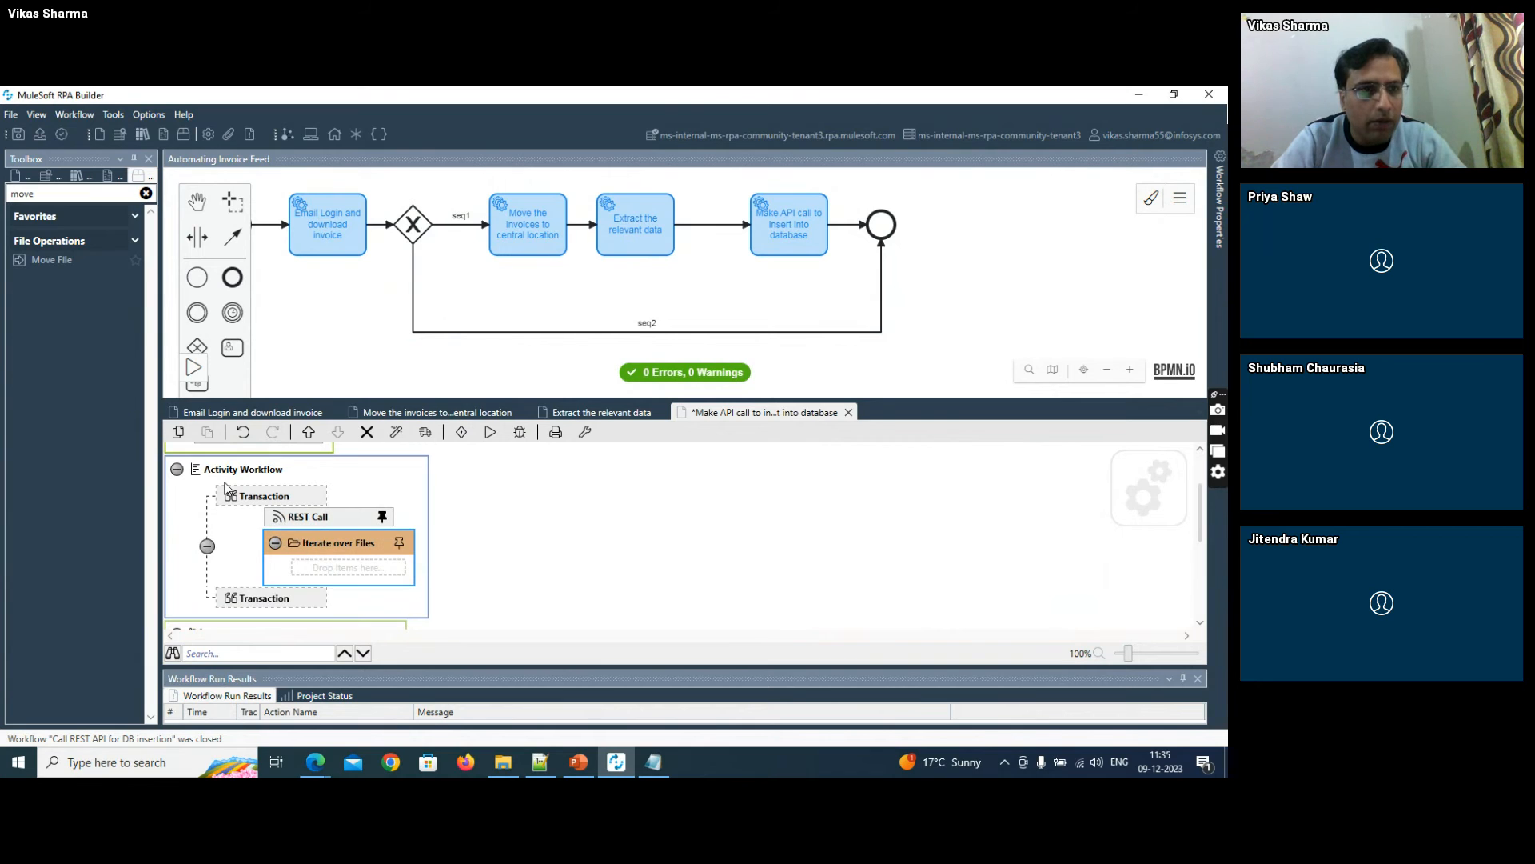
drag(86, 262, 324, 577)
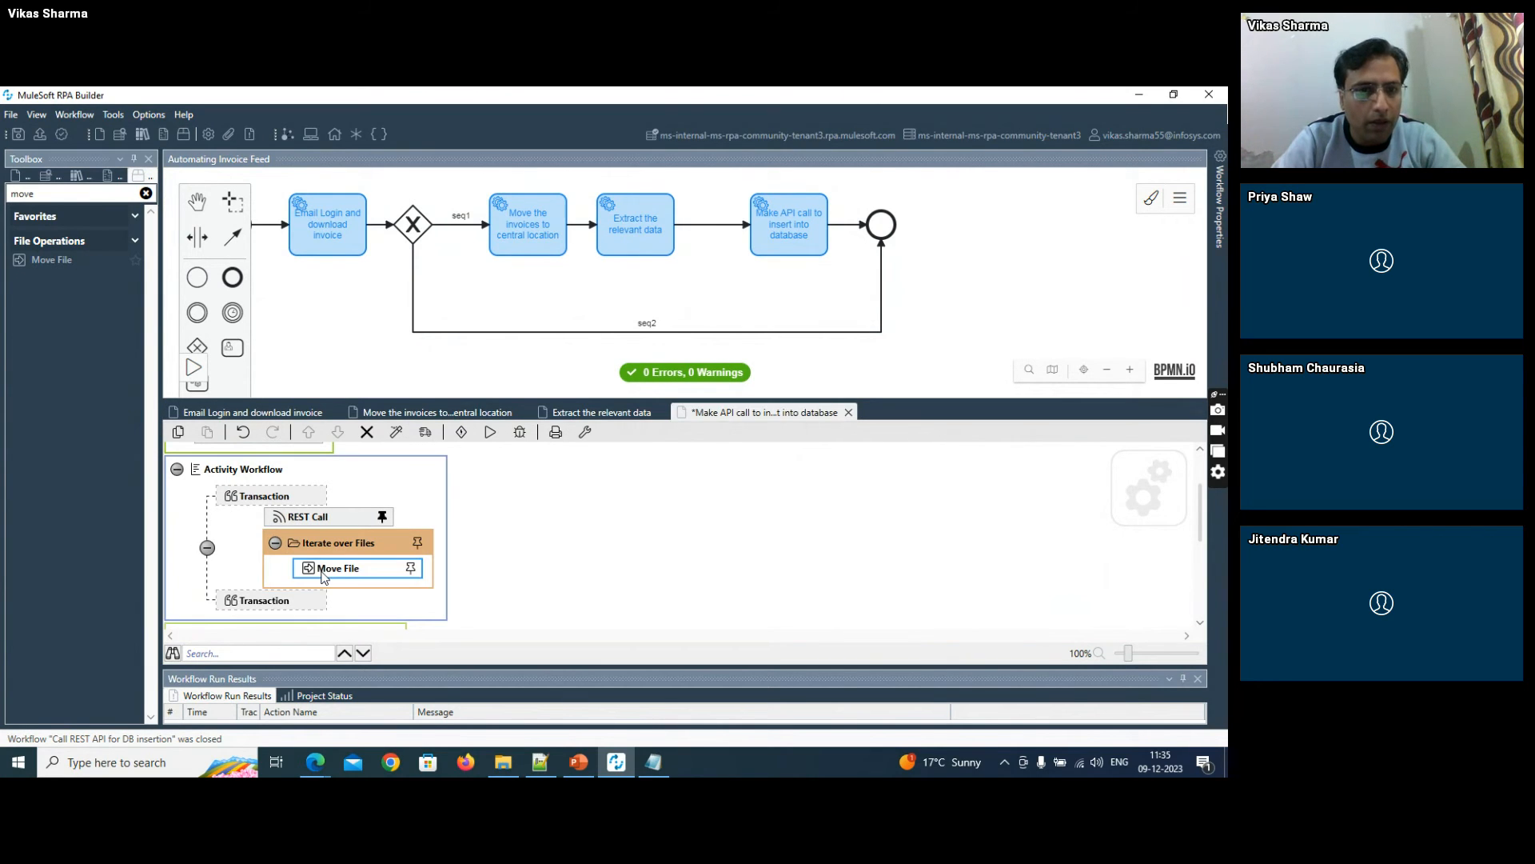
- Set the Iterate over Files directory path to the F:\RPA\Attachments path copied from File Explorer and confirm
double_click(342, 544)
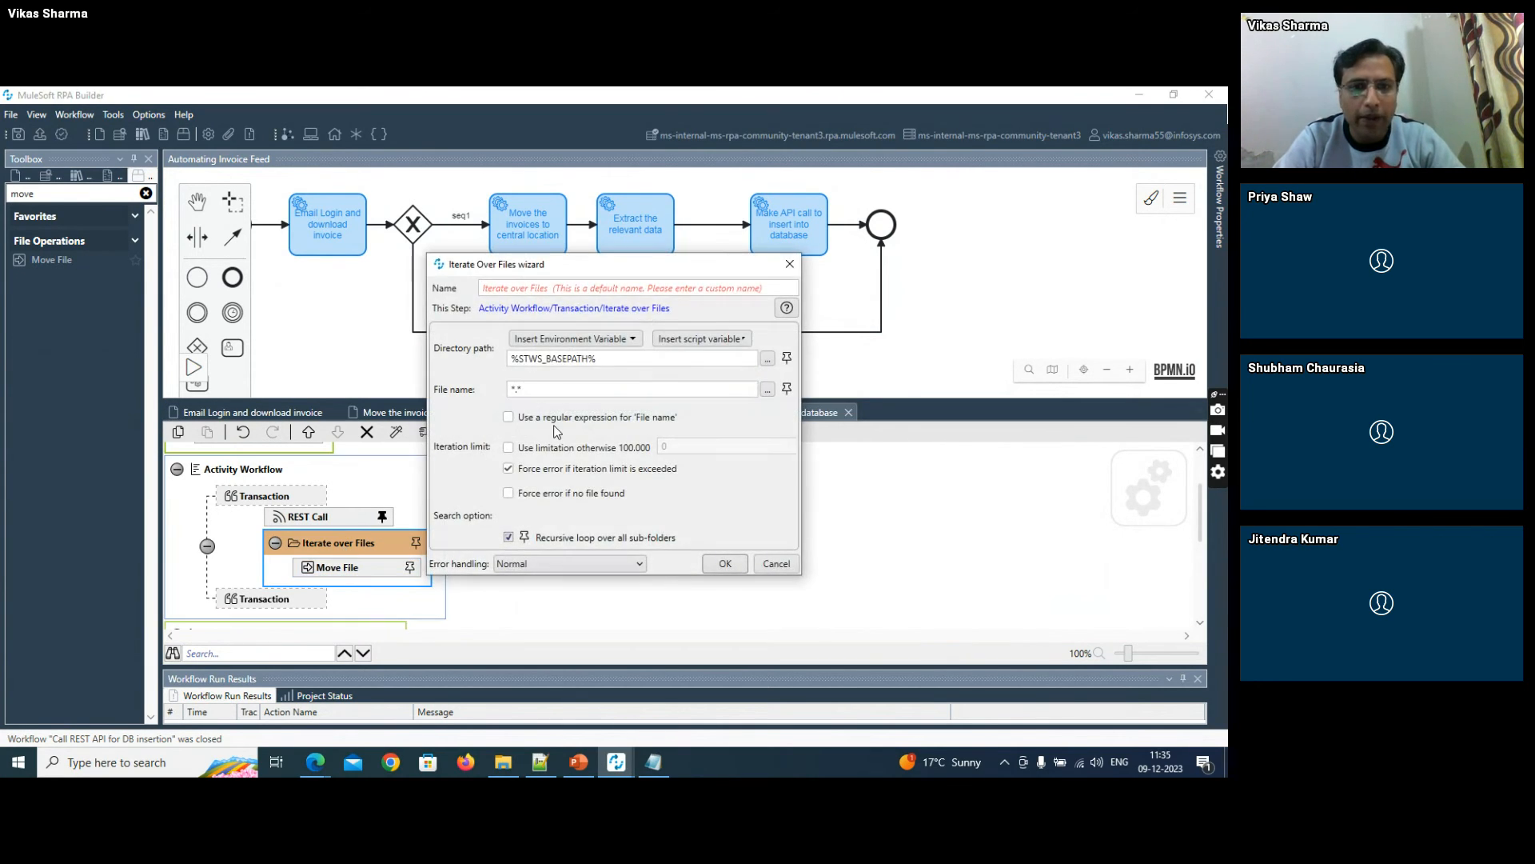
key(alt+Tab)
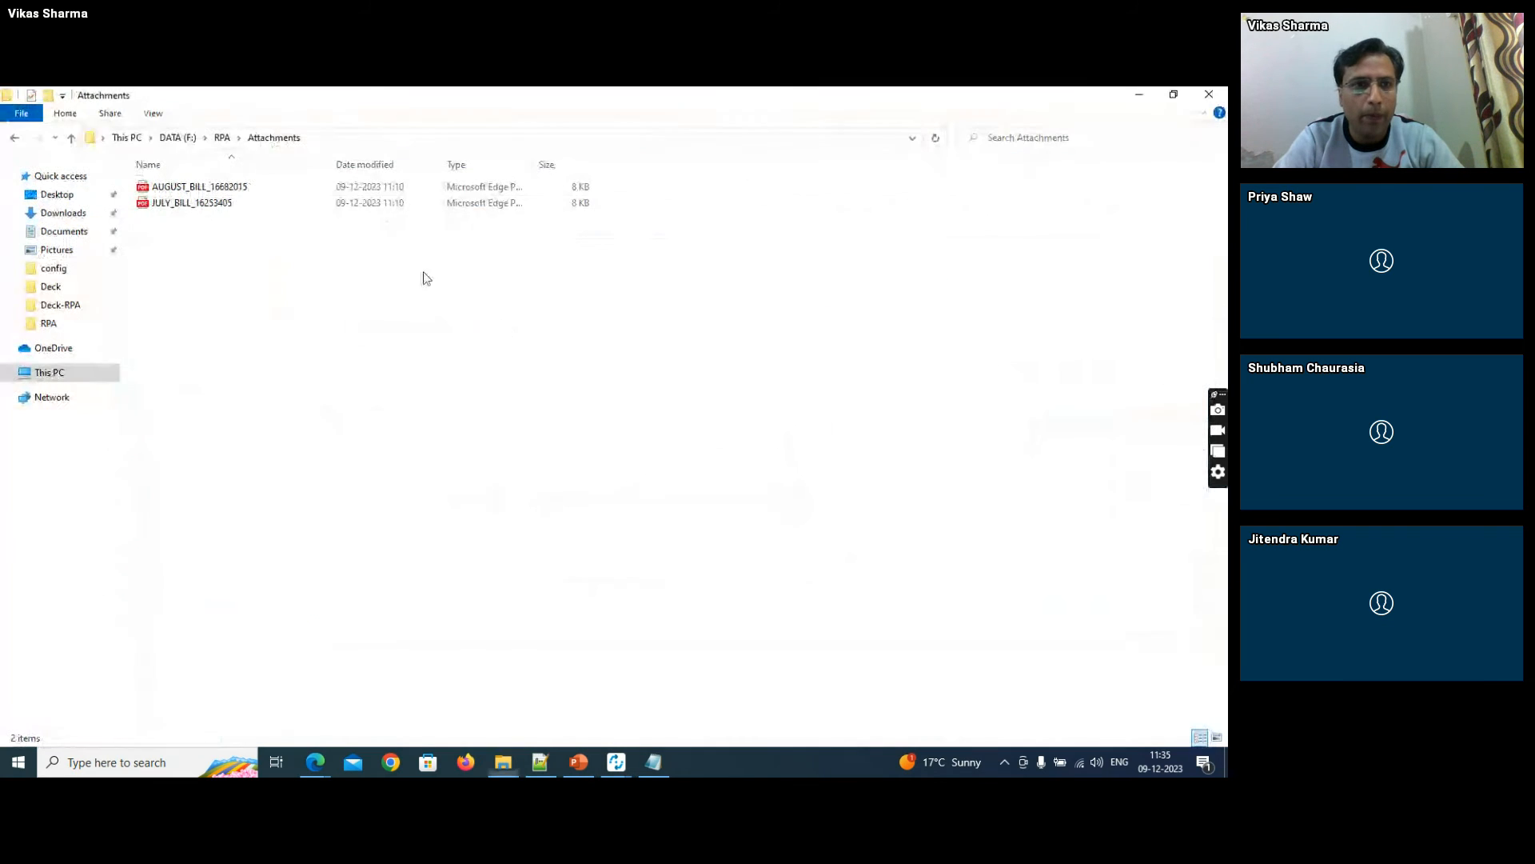
click(343, 140)
key(ctrl+c)
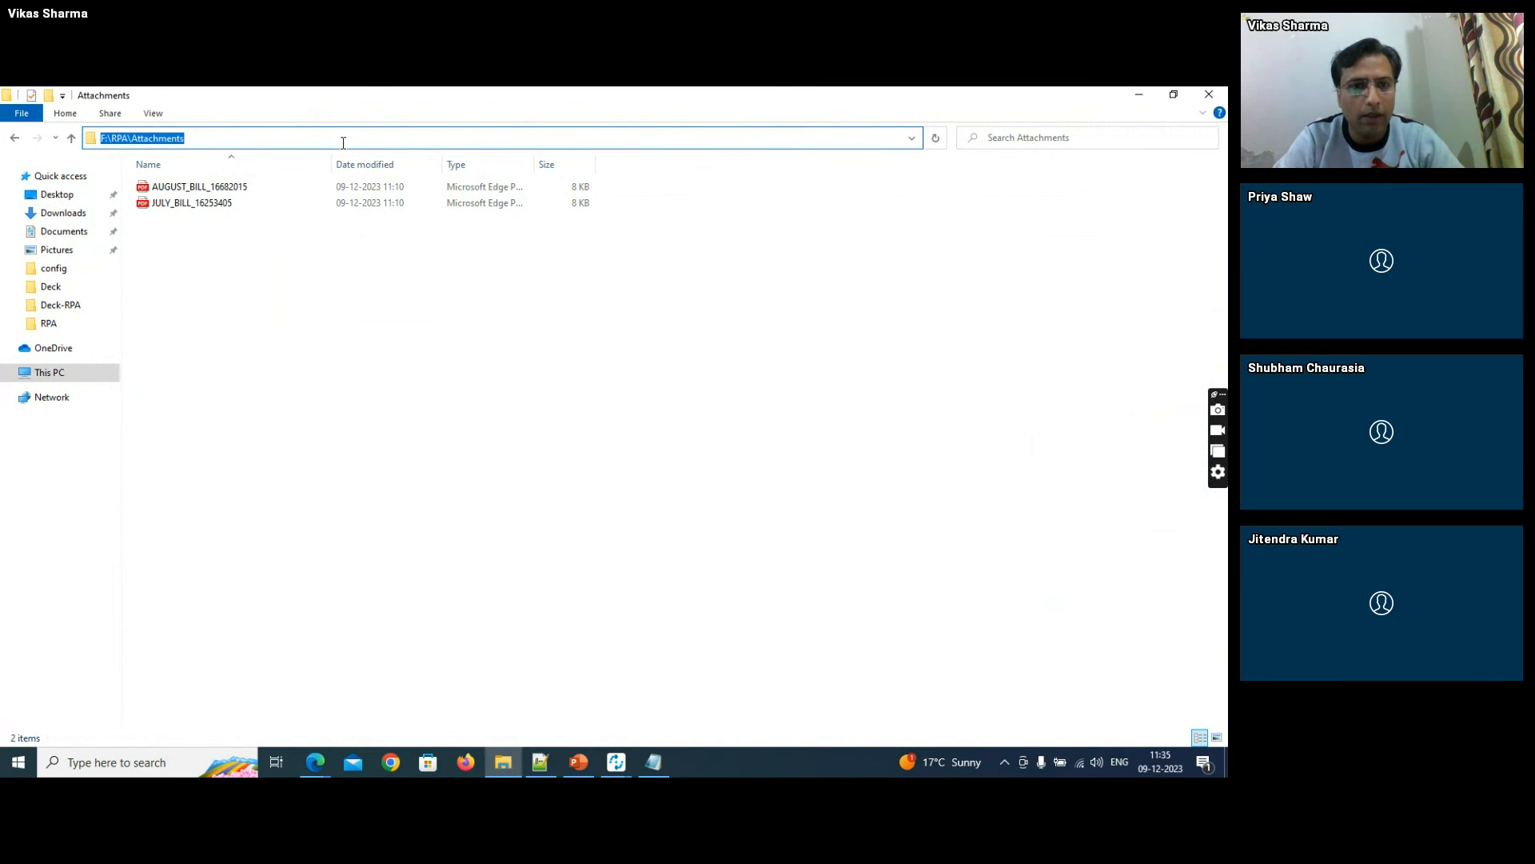
key(alt+Tab)
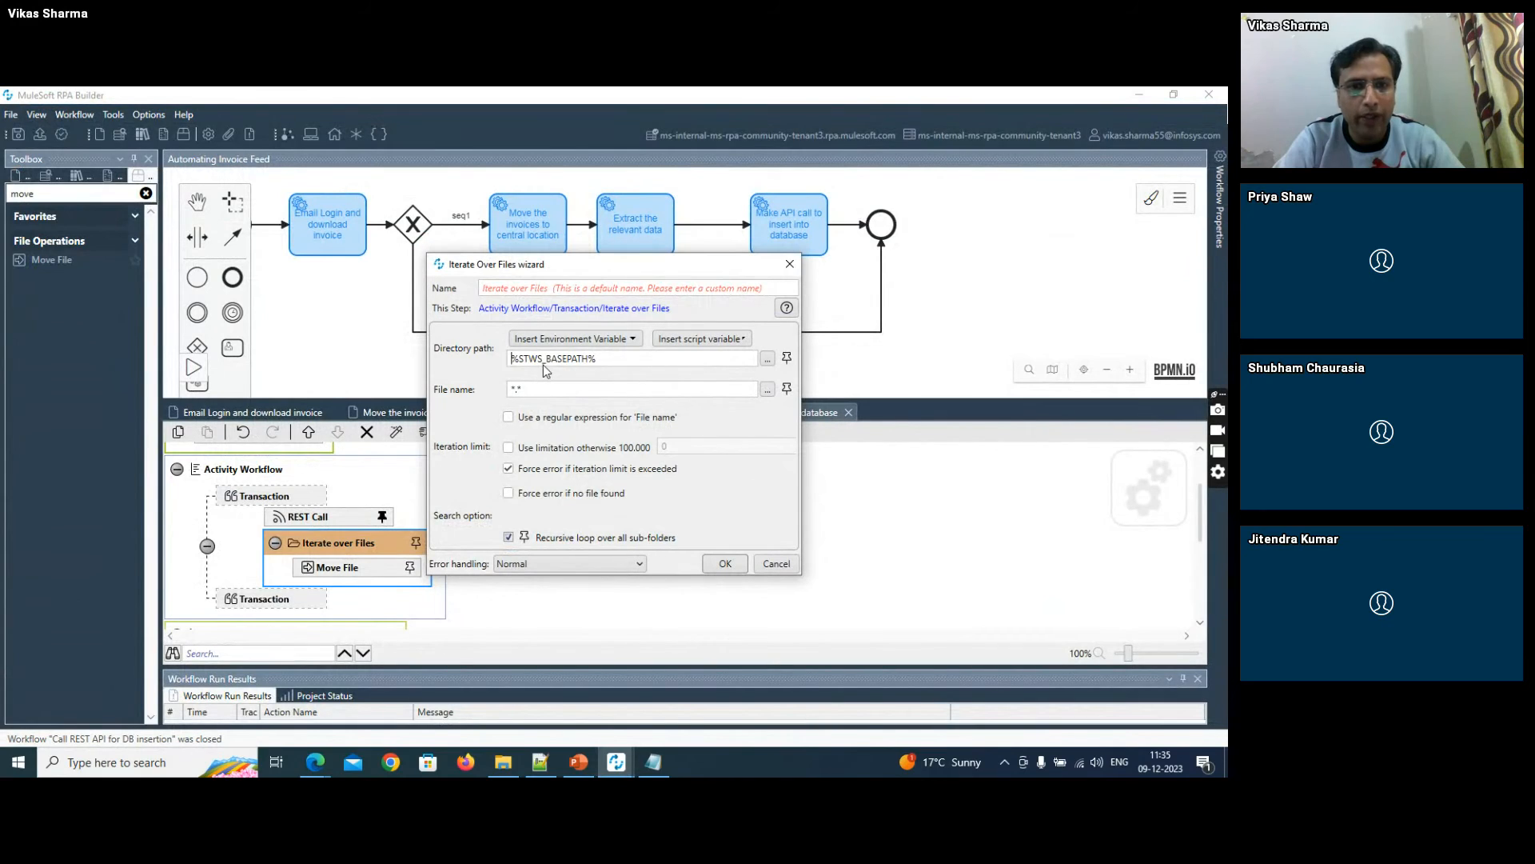
triple_click(543, 361)
key(ctrl+v)
click(724, 563)
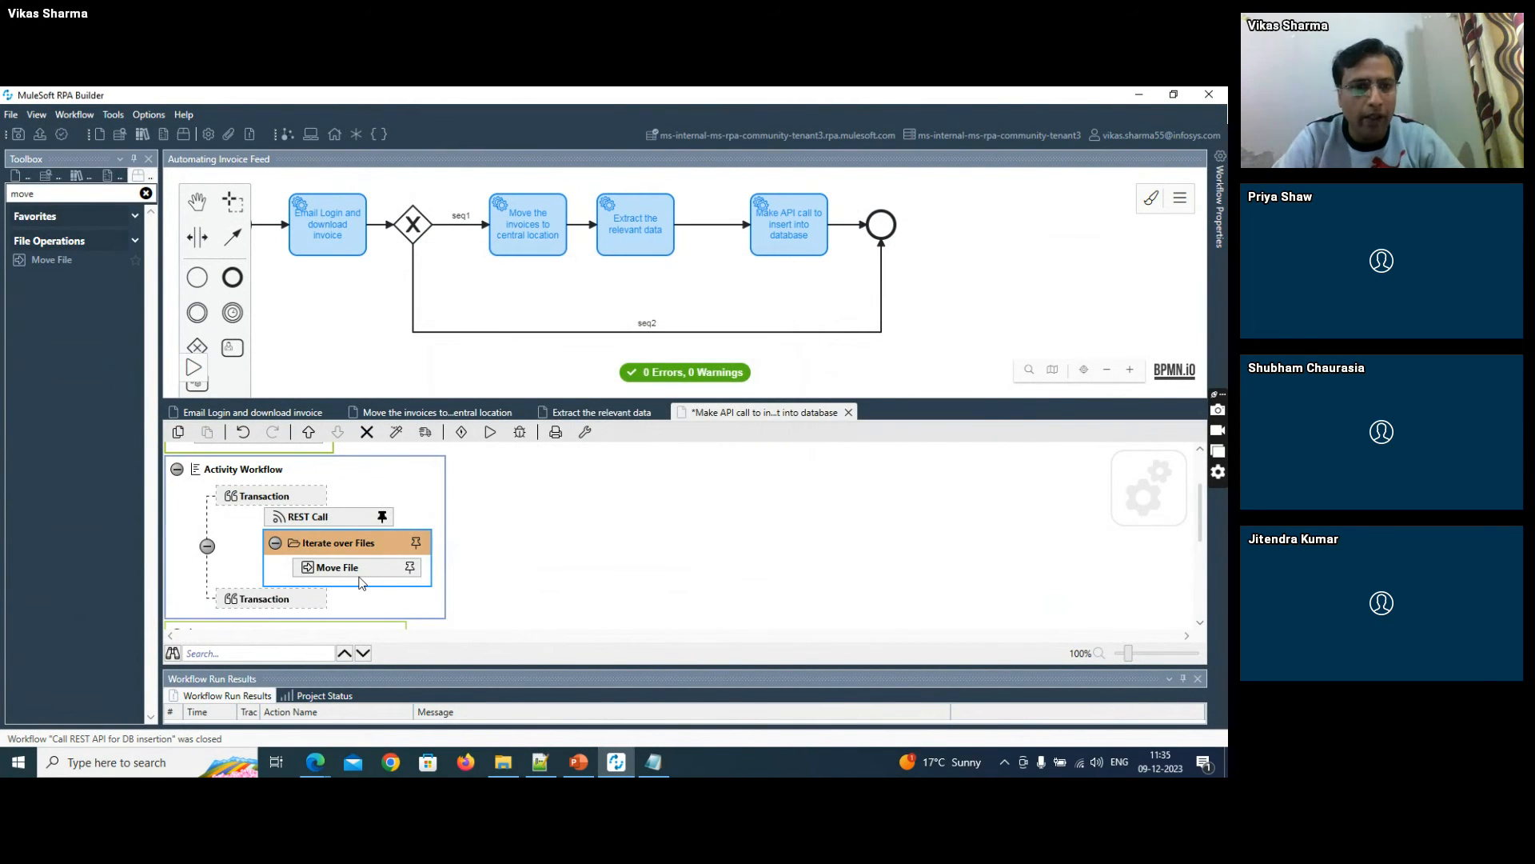
- Copy the F:\RPA\Archive folder path from File Explorer and return to MuleSoft RPA Builder
key(alt+Tab)
click(222, 136)
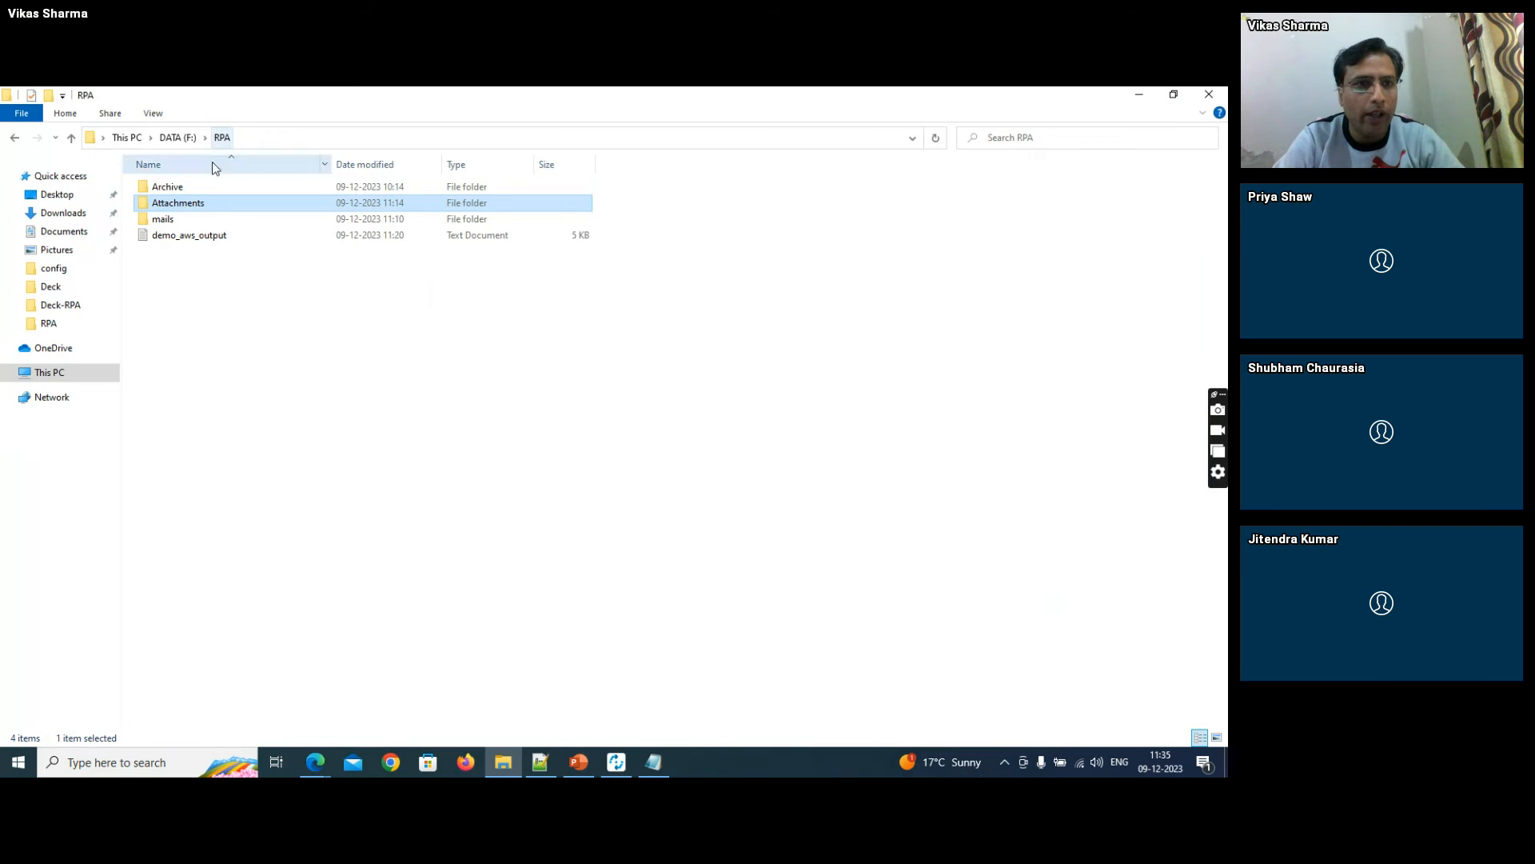
double_click(200, 188)
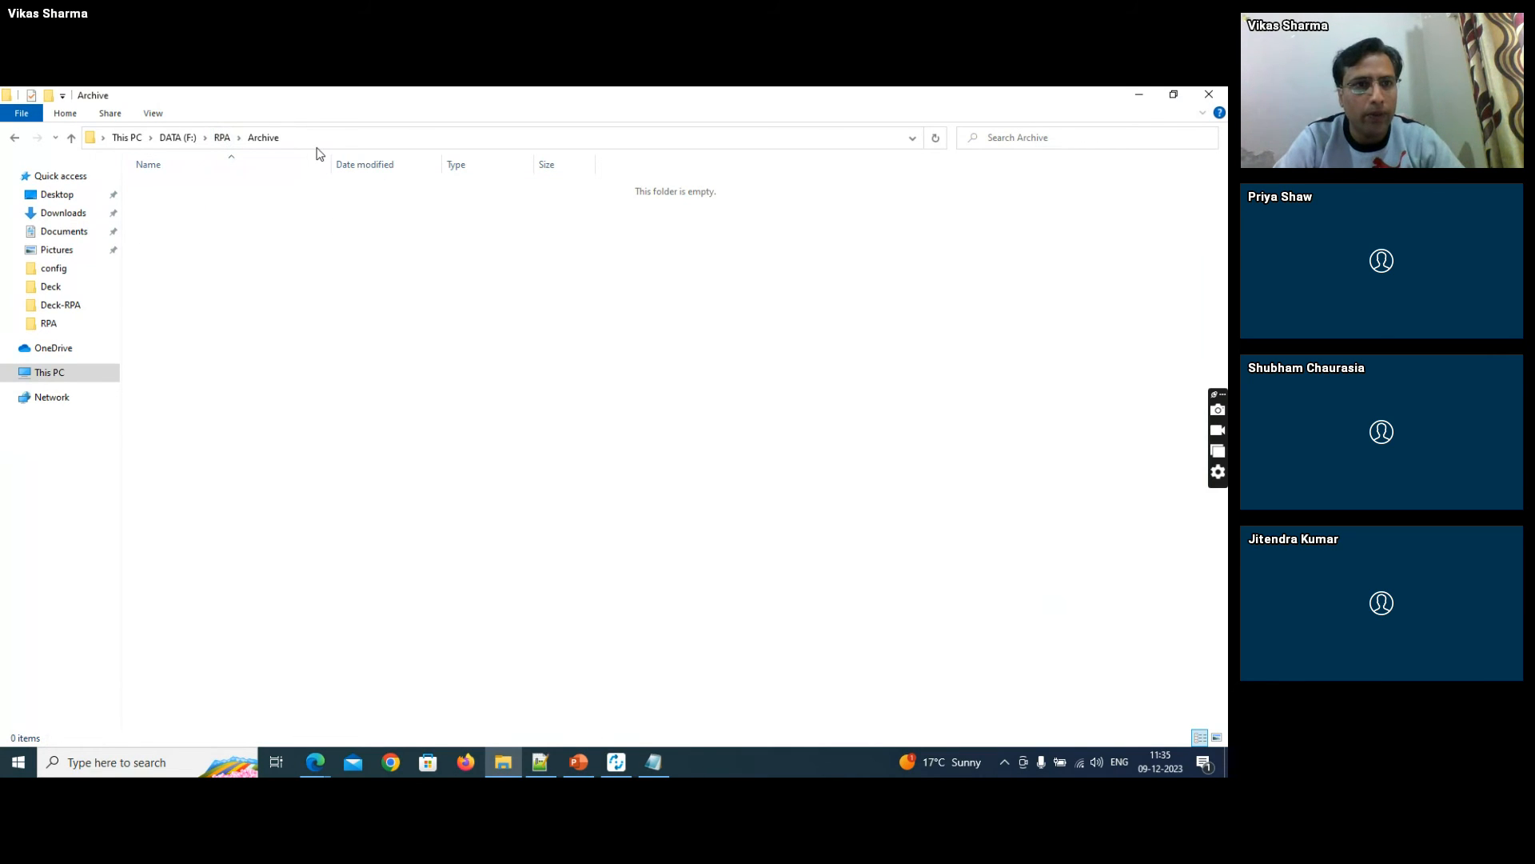
click(321, 140)
key(ctrl+c)
key(alt+Tab)
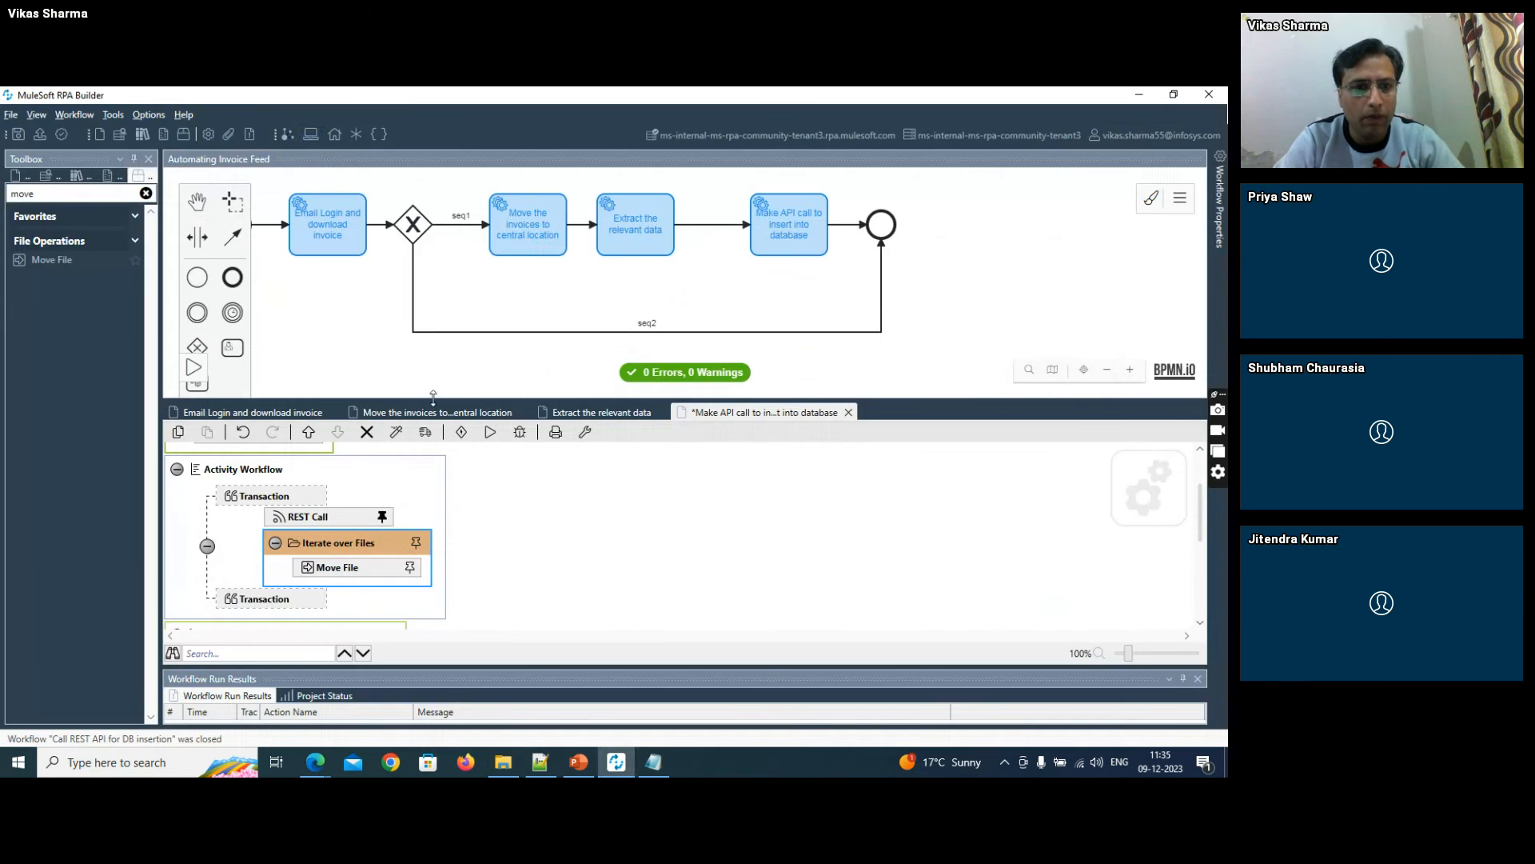
- Map the Move File directory path to Iterate over Files.IteratePath and its file name to Iterate over Files.IterateFileName
double_click(361, 569)
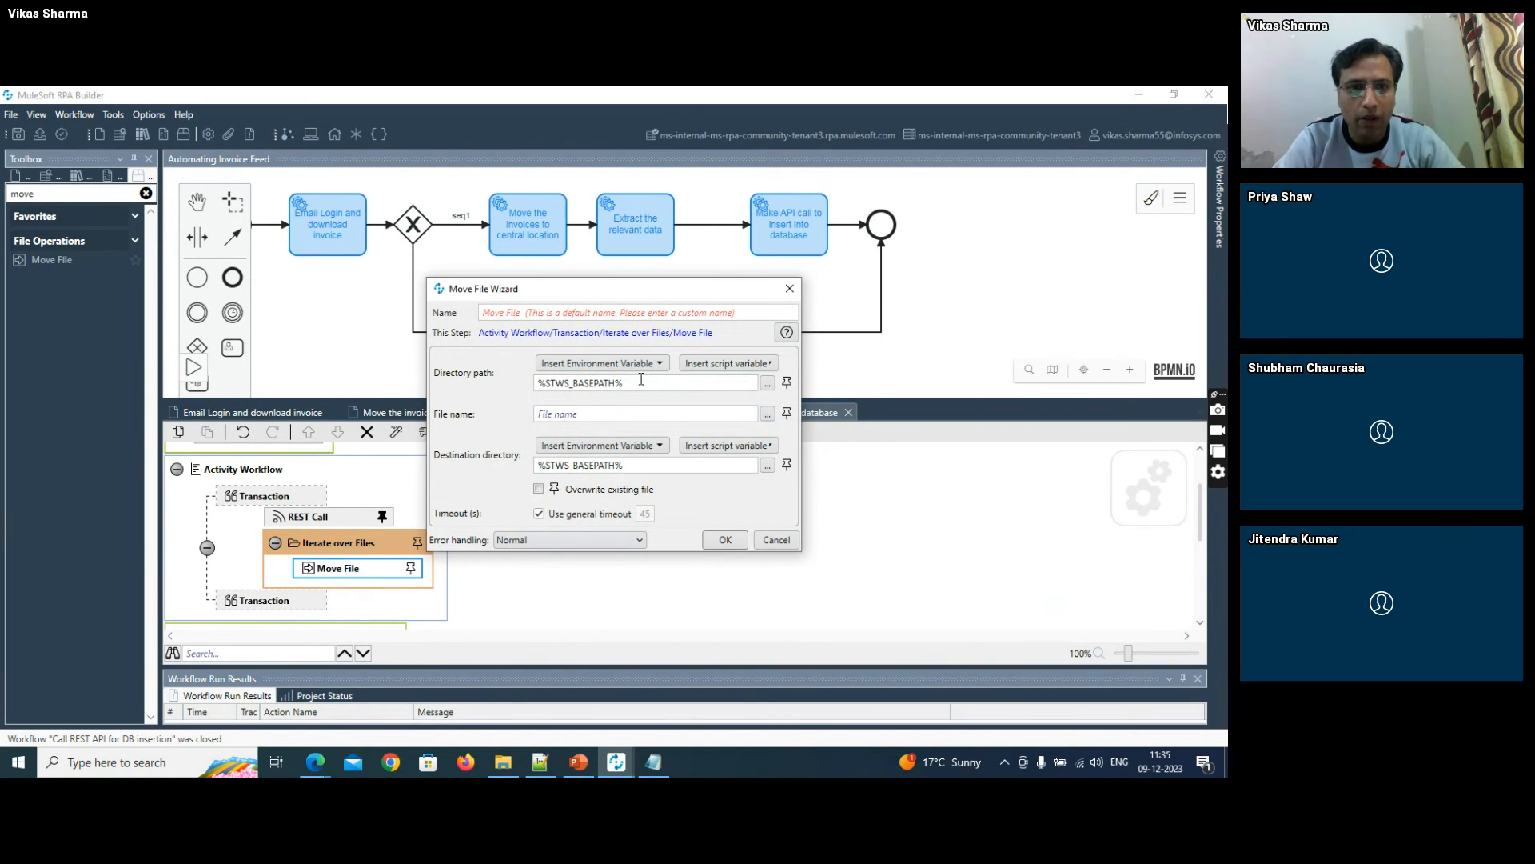
click(788, 384)
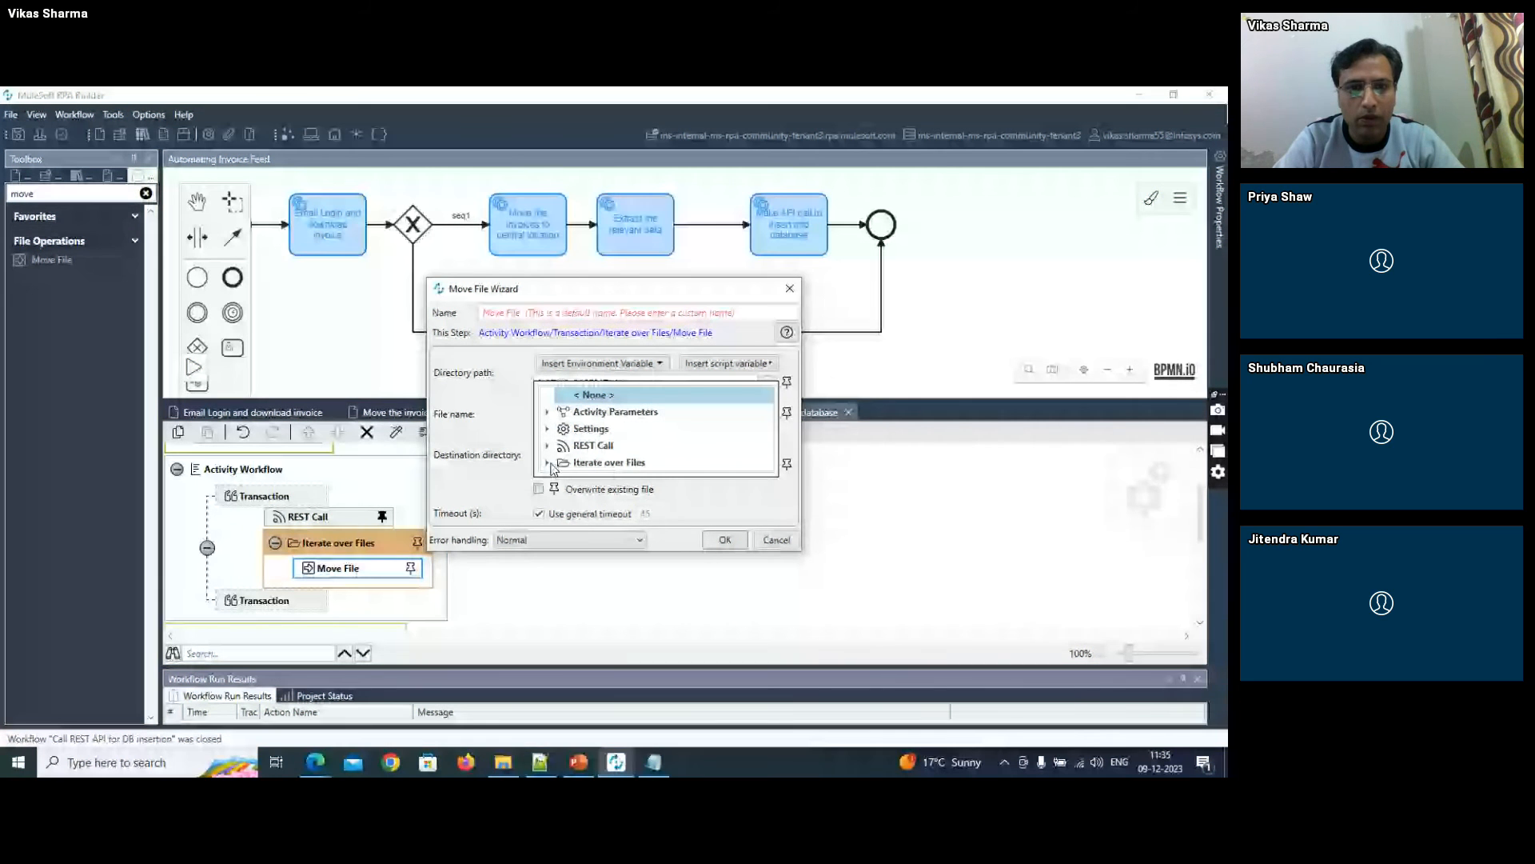
double_click(631, 463)
click(629, 496)
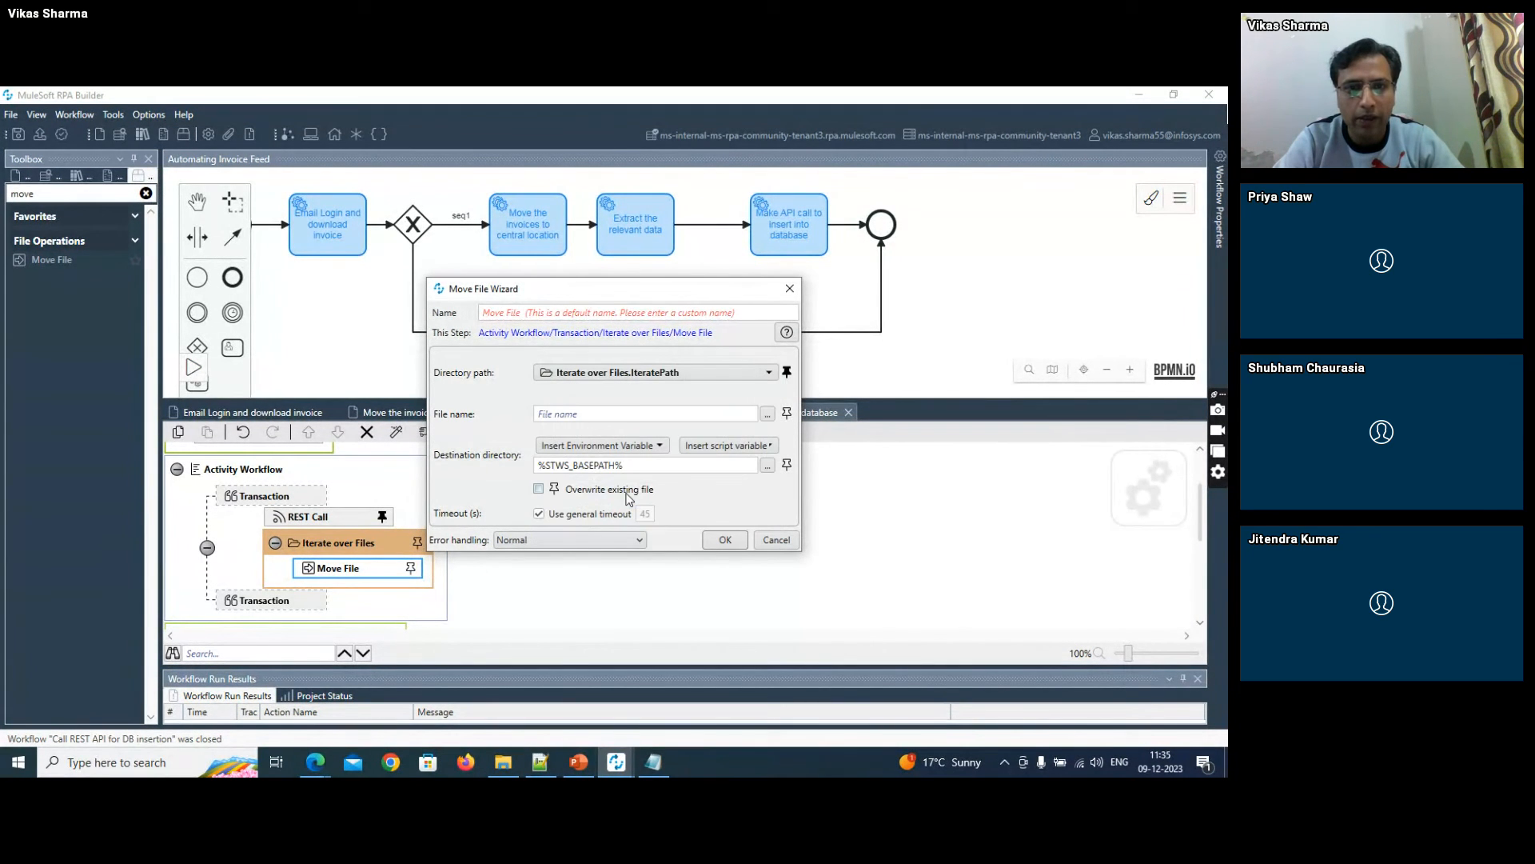
click(787, 412)
double_click(559, 504)
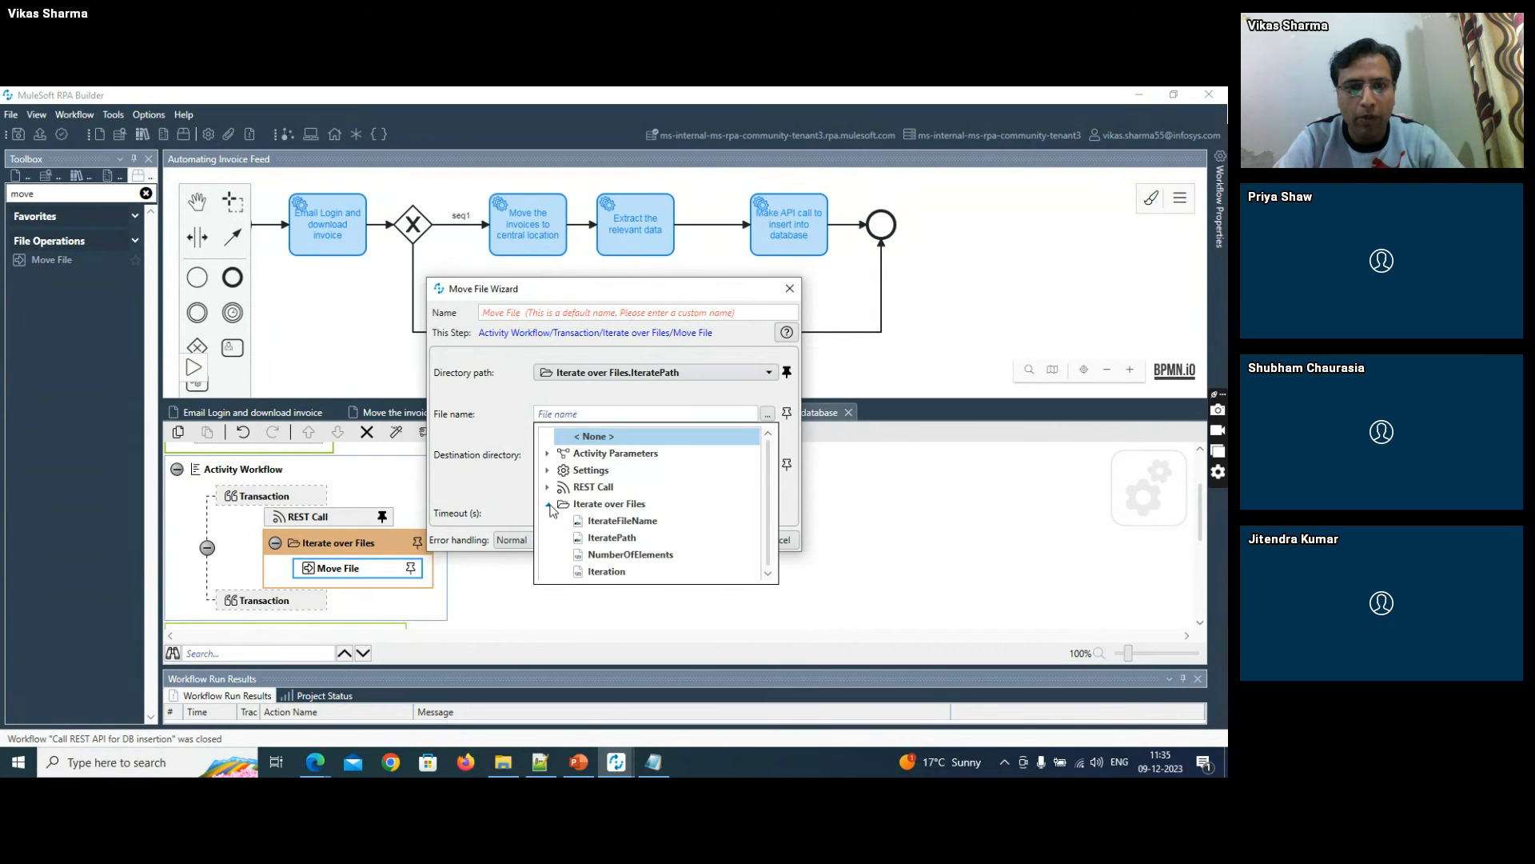
click(601, 521)
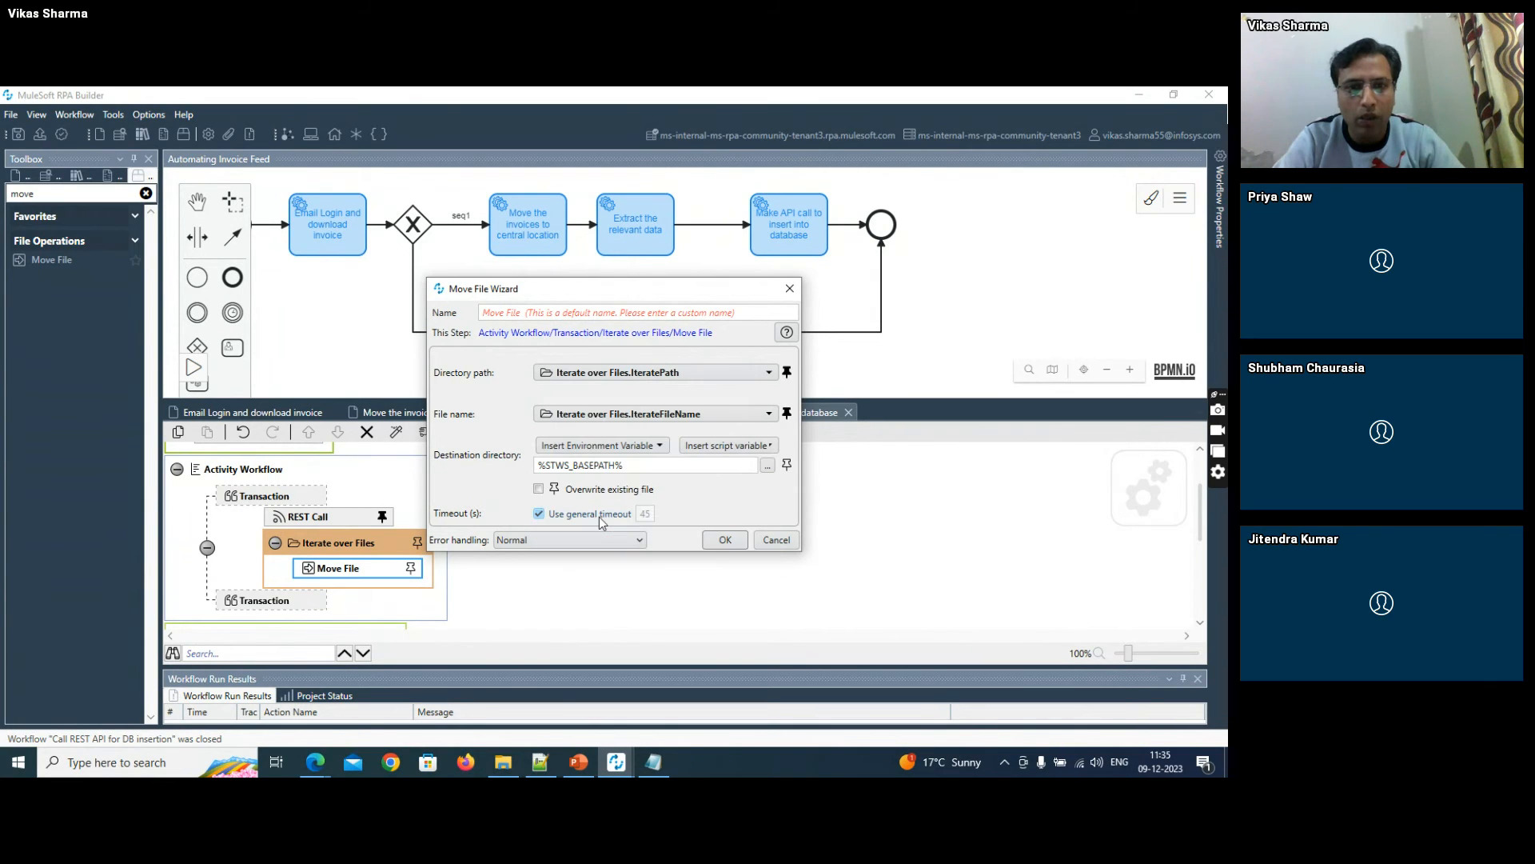
- Set the Move File destination directory to F:\RPA\Archive, confirm the settings and save the workflow
double_click(595, 464)
key(ctrl+v)
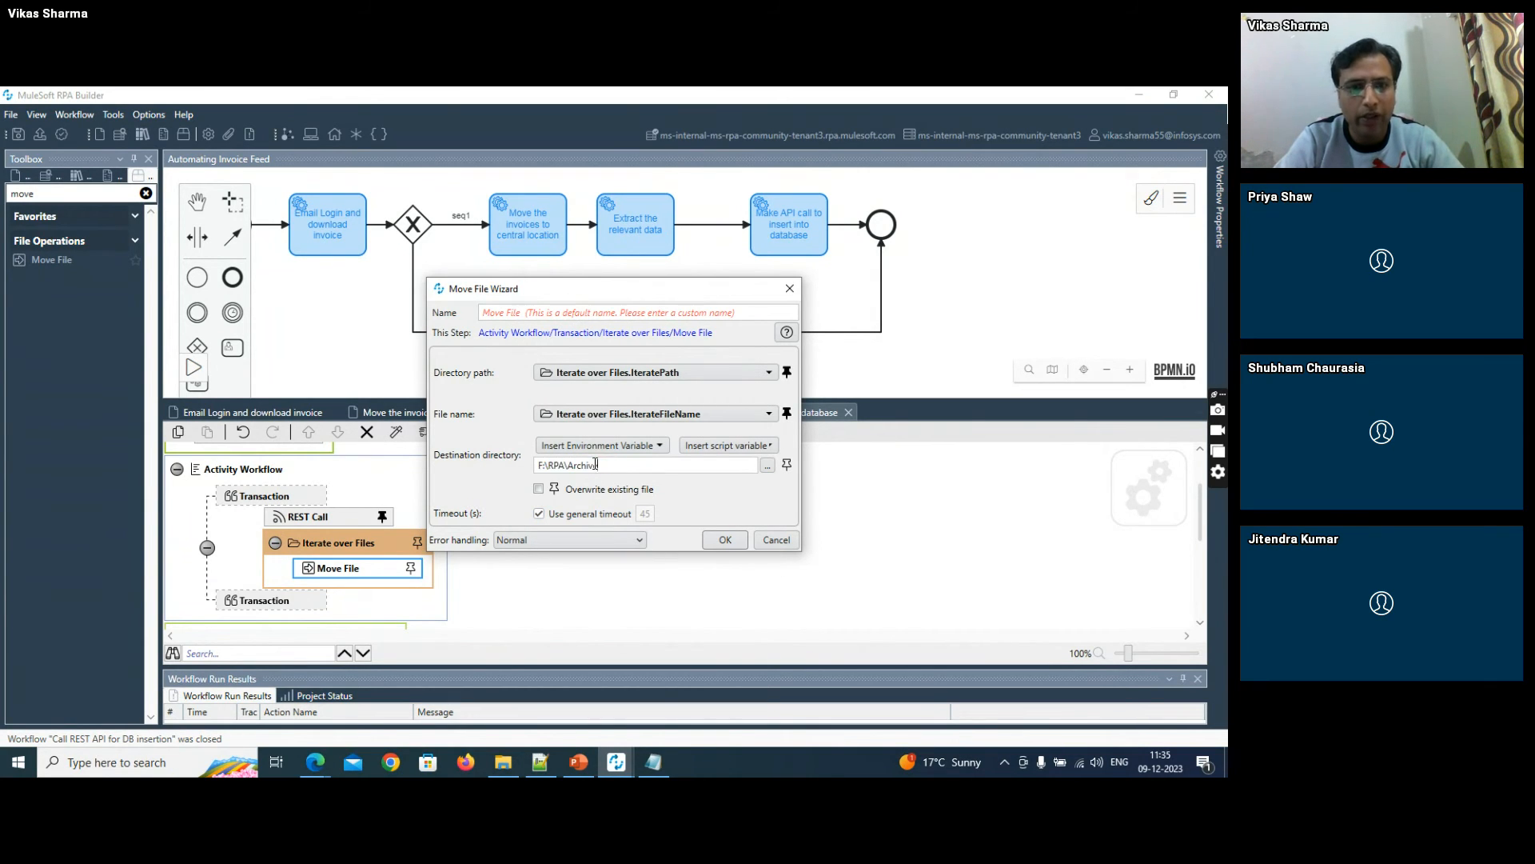
click(725, 540)
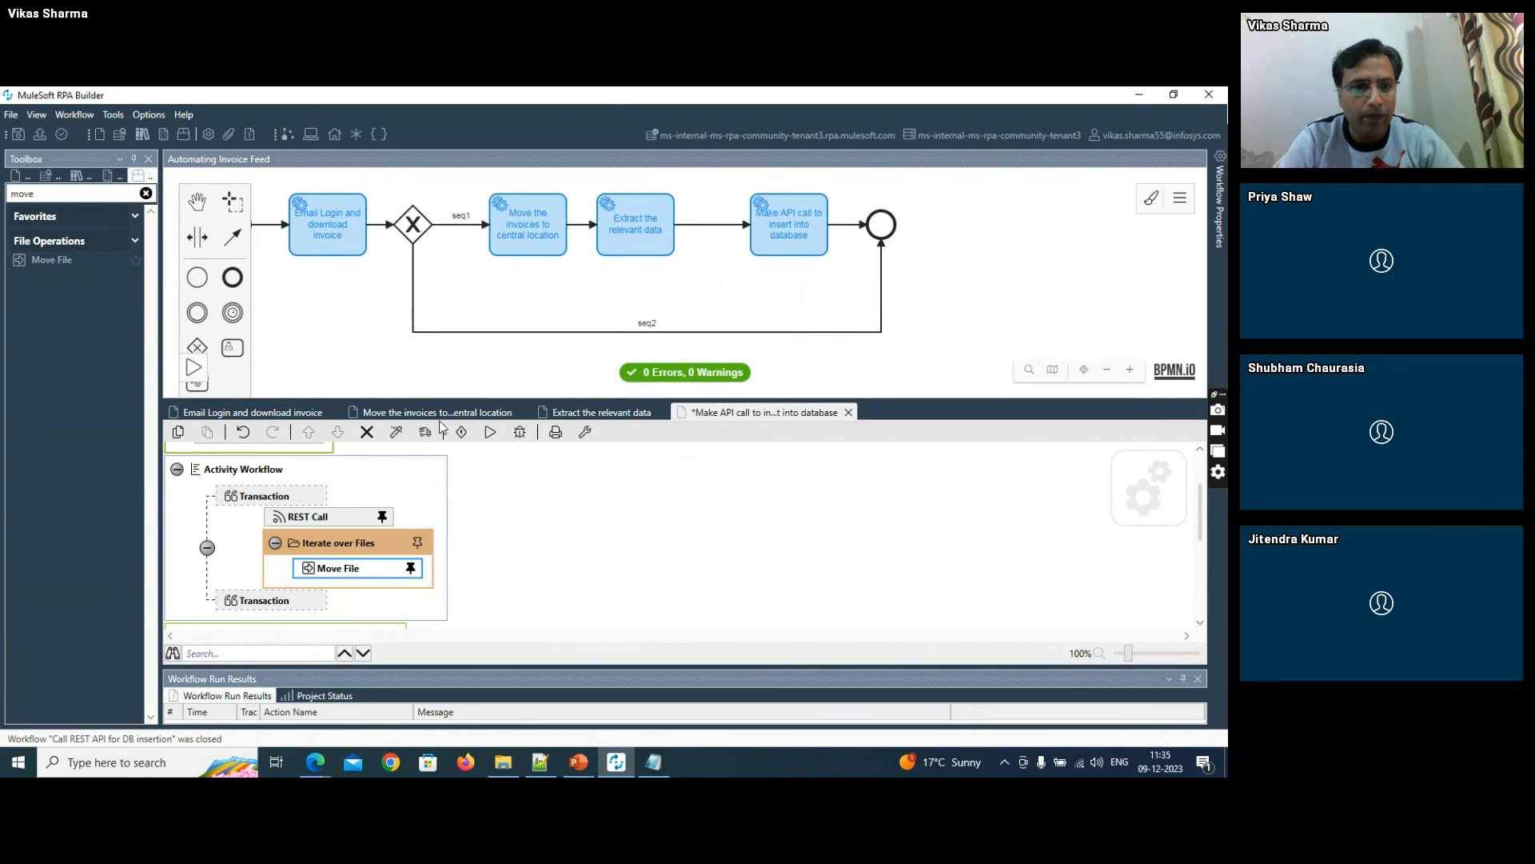
click(18, 134)
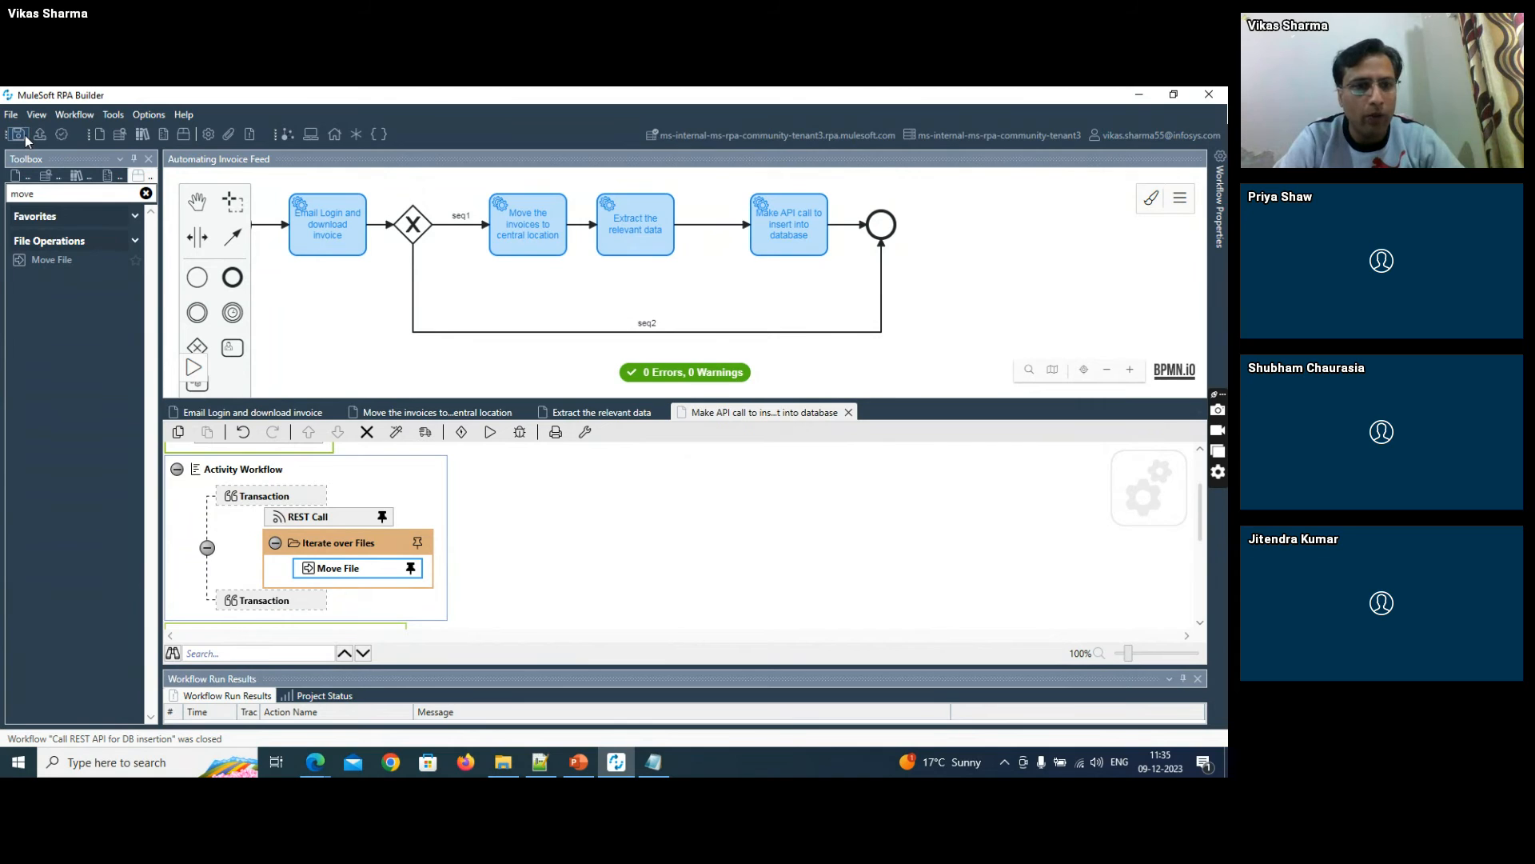
- Add a Delete File action after Move File inside the Iterate over Files loop, leaving its settings unconfigured
drag(35, 193, 2, 201)
text(dele)
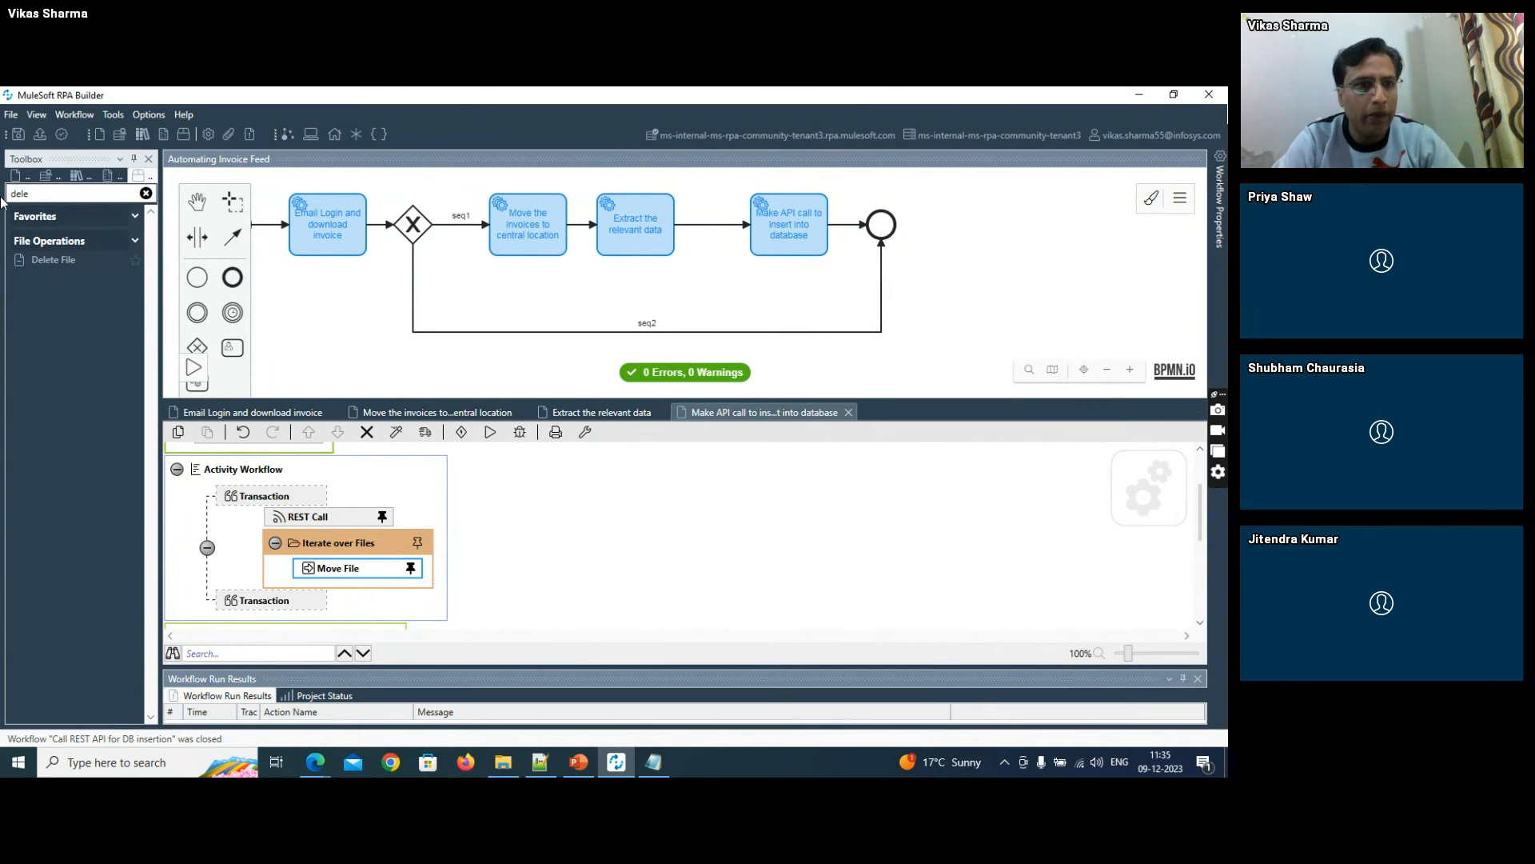
drag(48, 260, 316, 590)
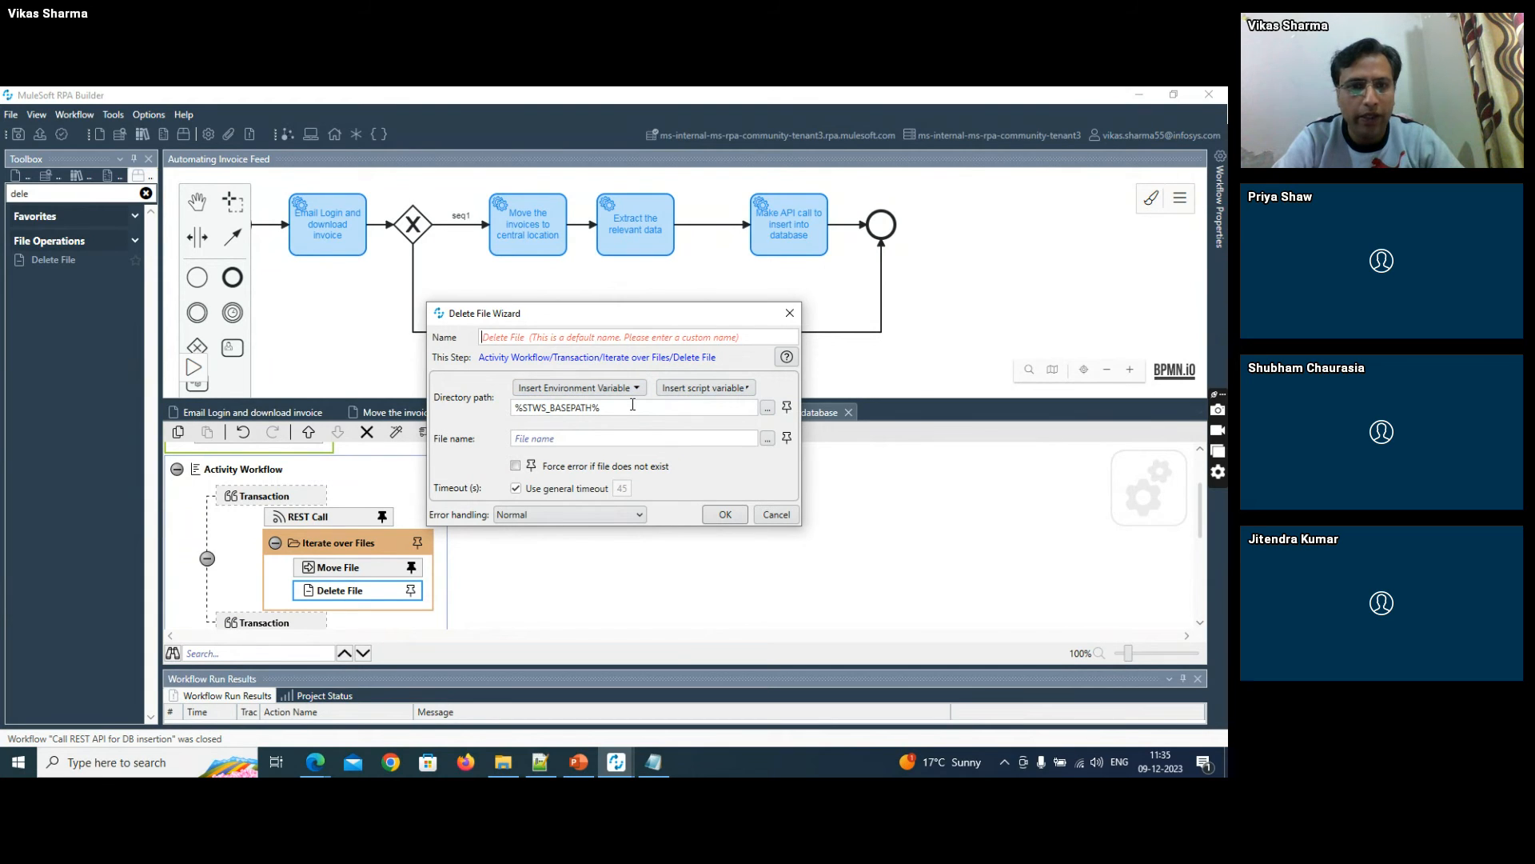
click(787, 518)
- Copy the file name raw_payload.txt from the Write to Text File settings in the Extract the relevant data workflow
double_click(637, 224)
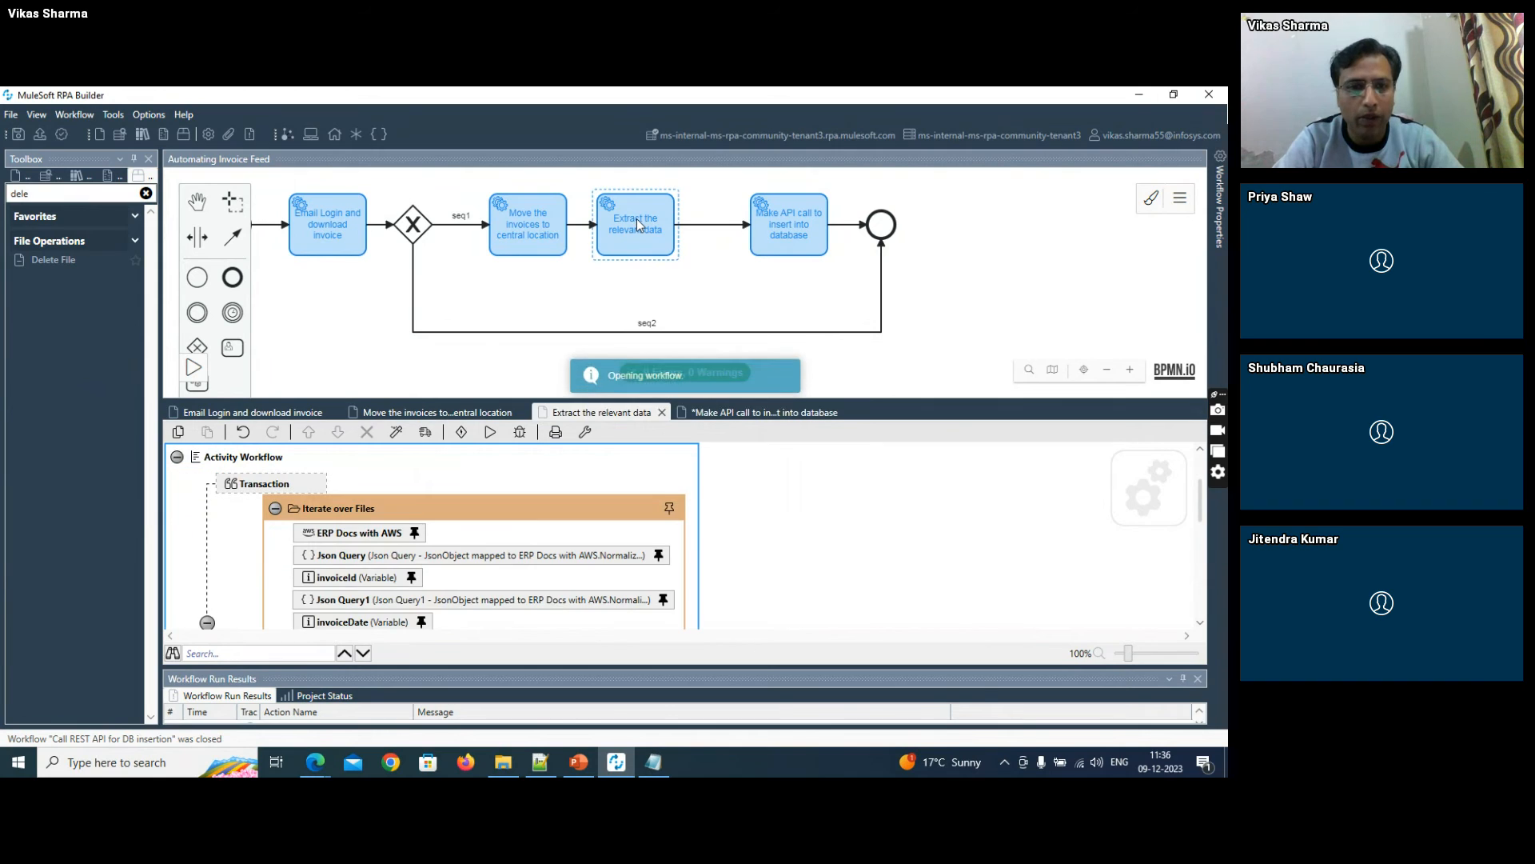
drag(1199, 500, 1198, 547)
double_click(367, 482)
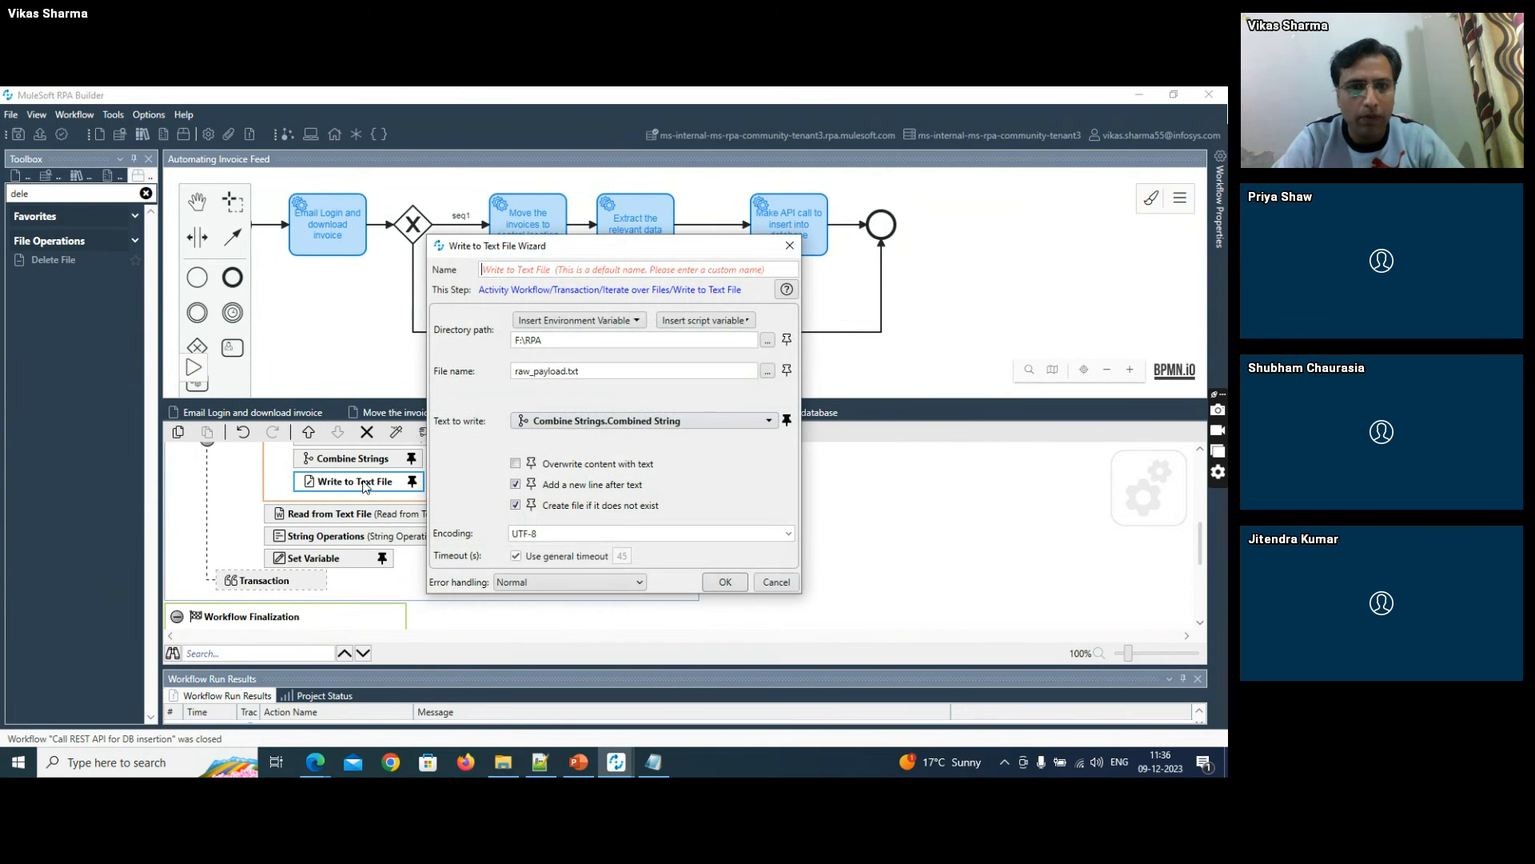
double_click(552, 371)
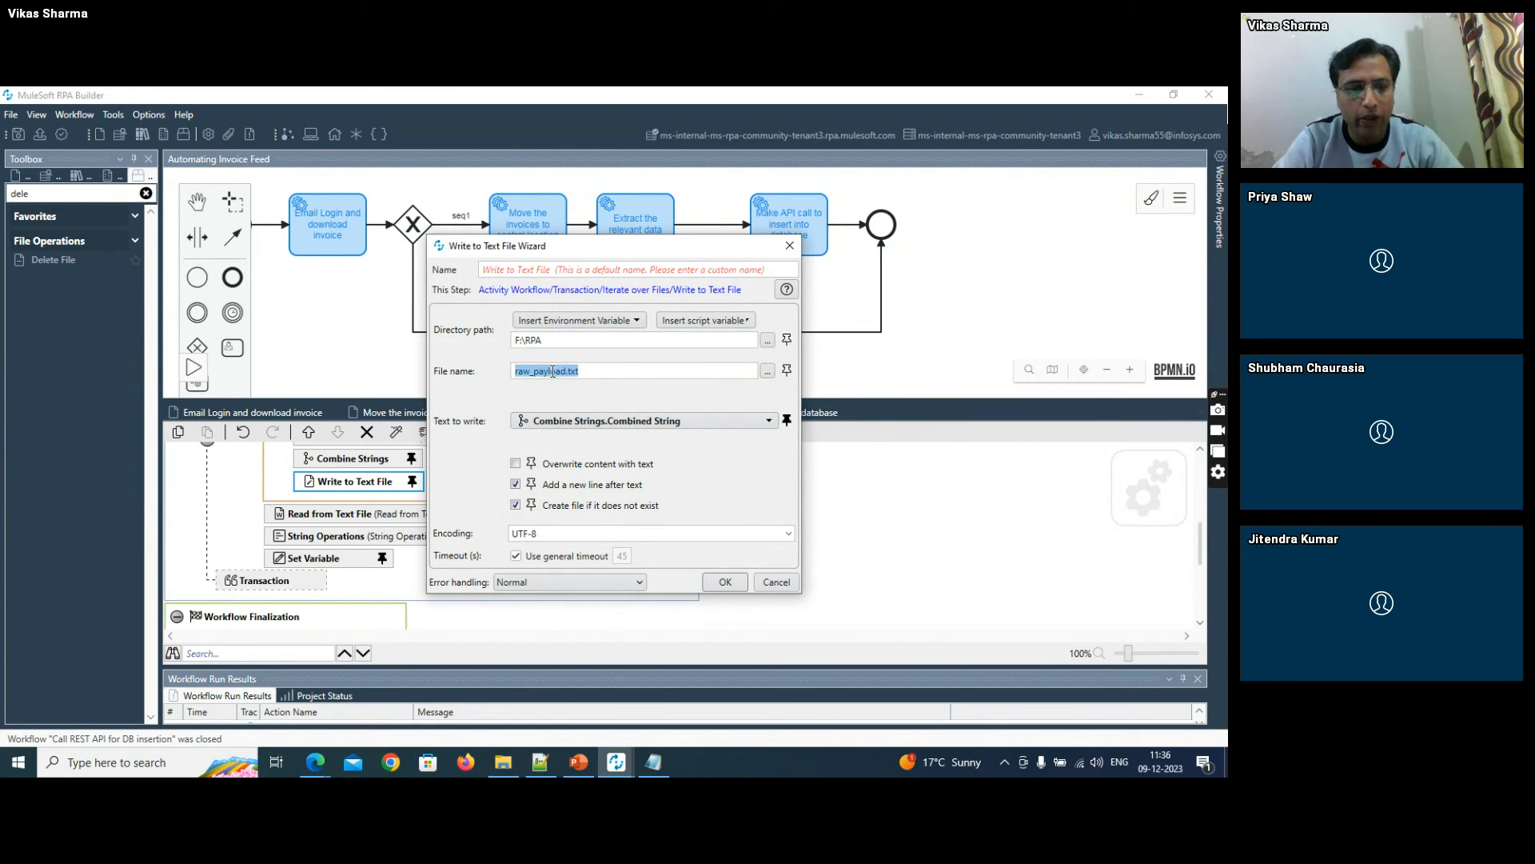
click(786, 585)
- In the Make API call to insert into database workflow, set the Delete File action's file name to raw_payload.txt
double_click(771, 234)
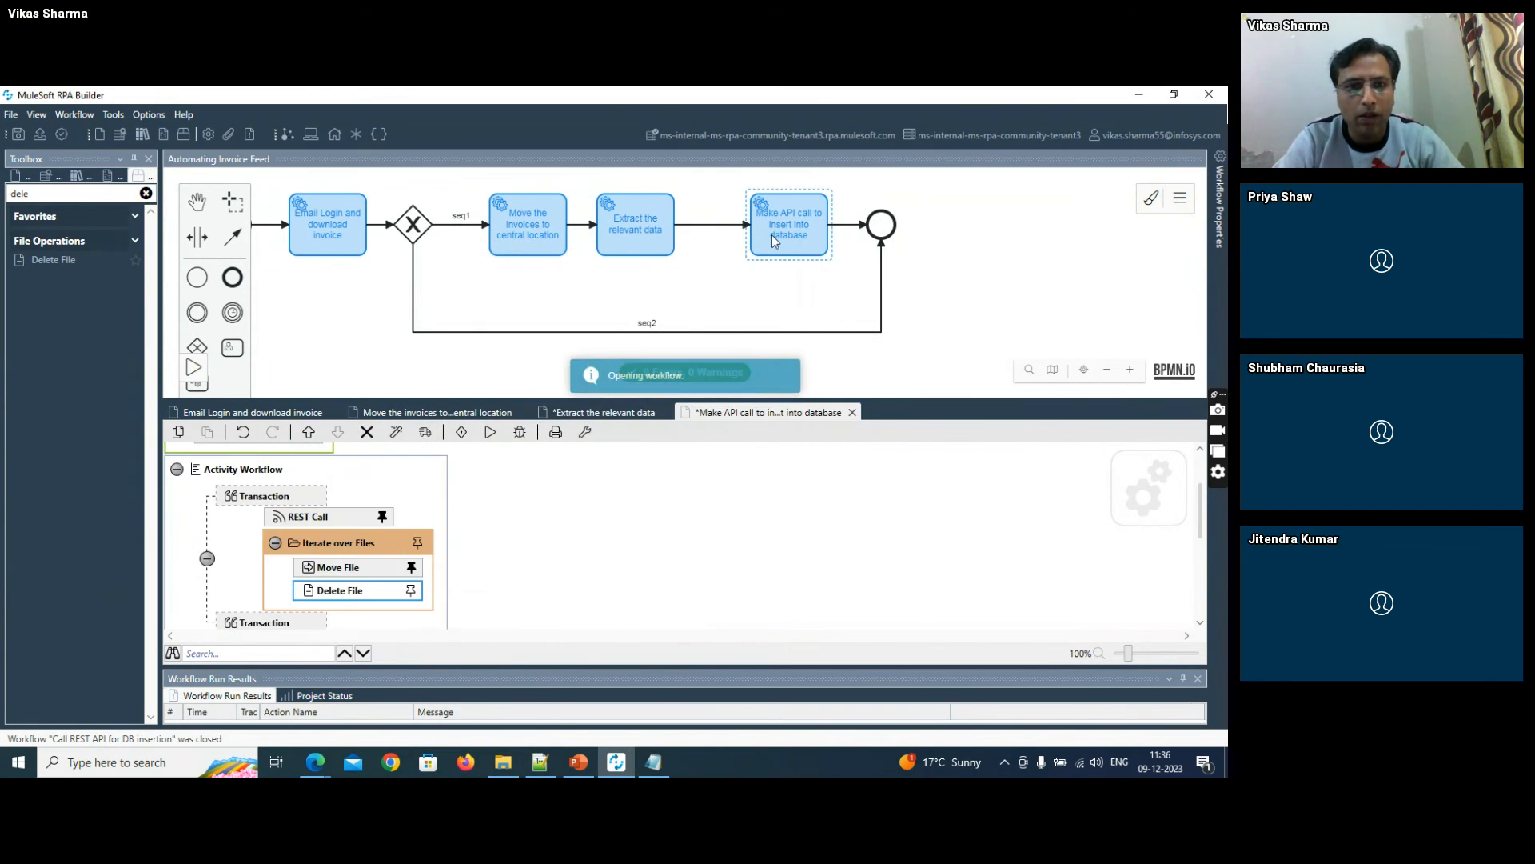
double_click(380, 591)
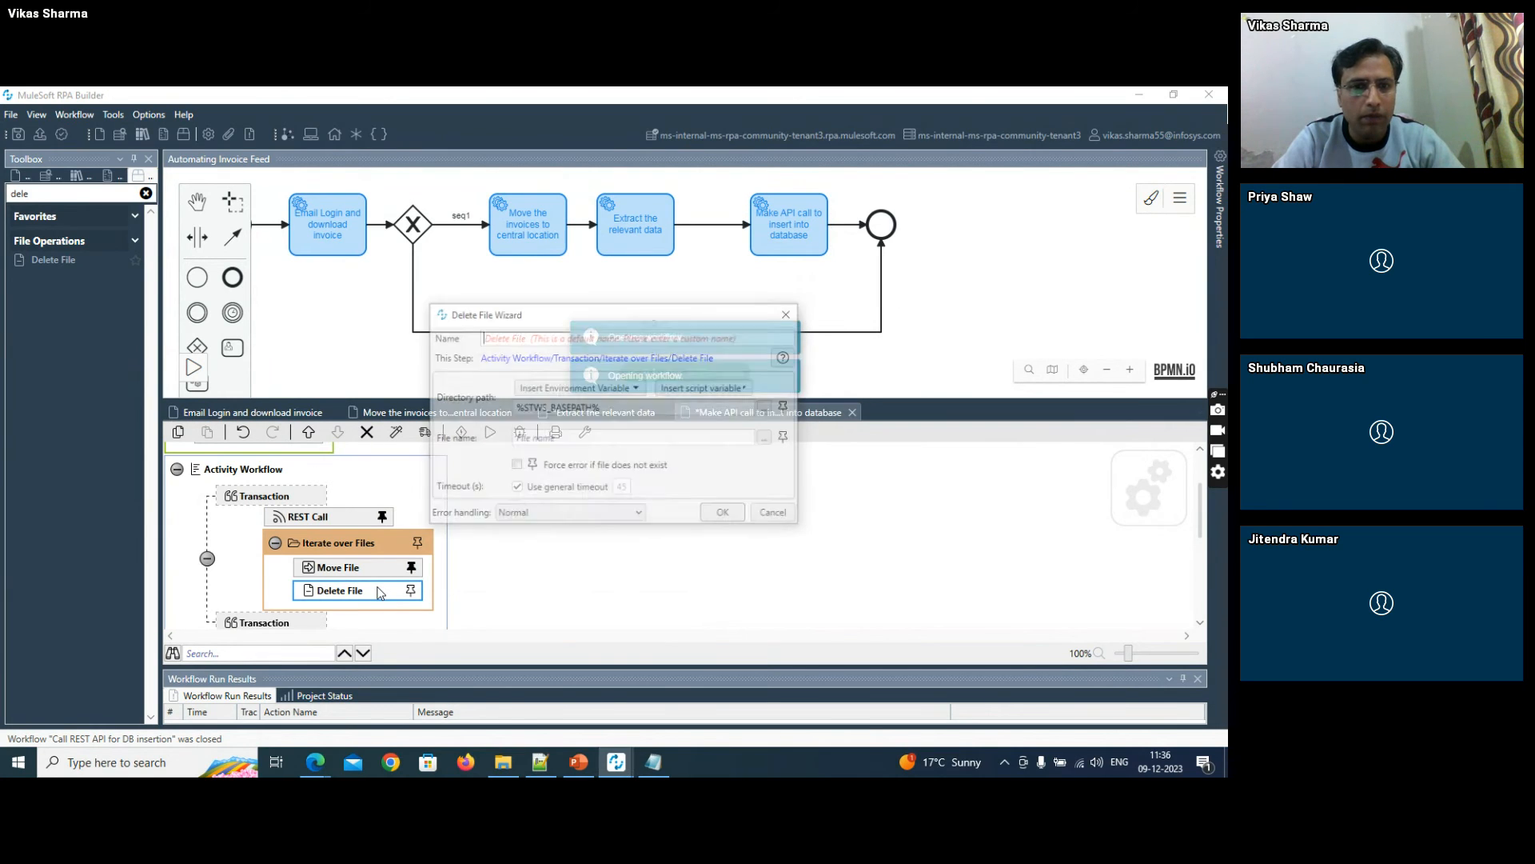
text(new_payload.txt)
- Copy the F:\RPA folder path from File Explorer into the Delete File directory path, confirm the settings and save the workflow
key(alt+Tab)
key(alt+Tab)
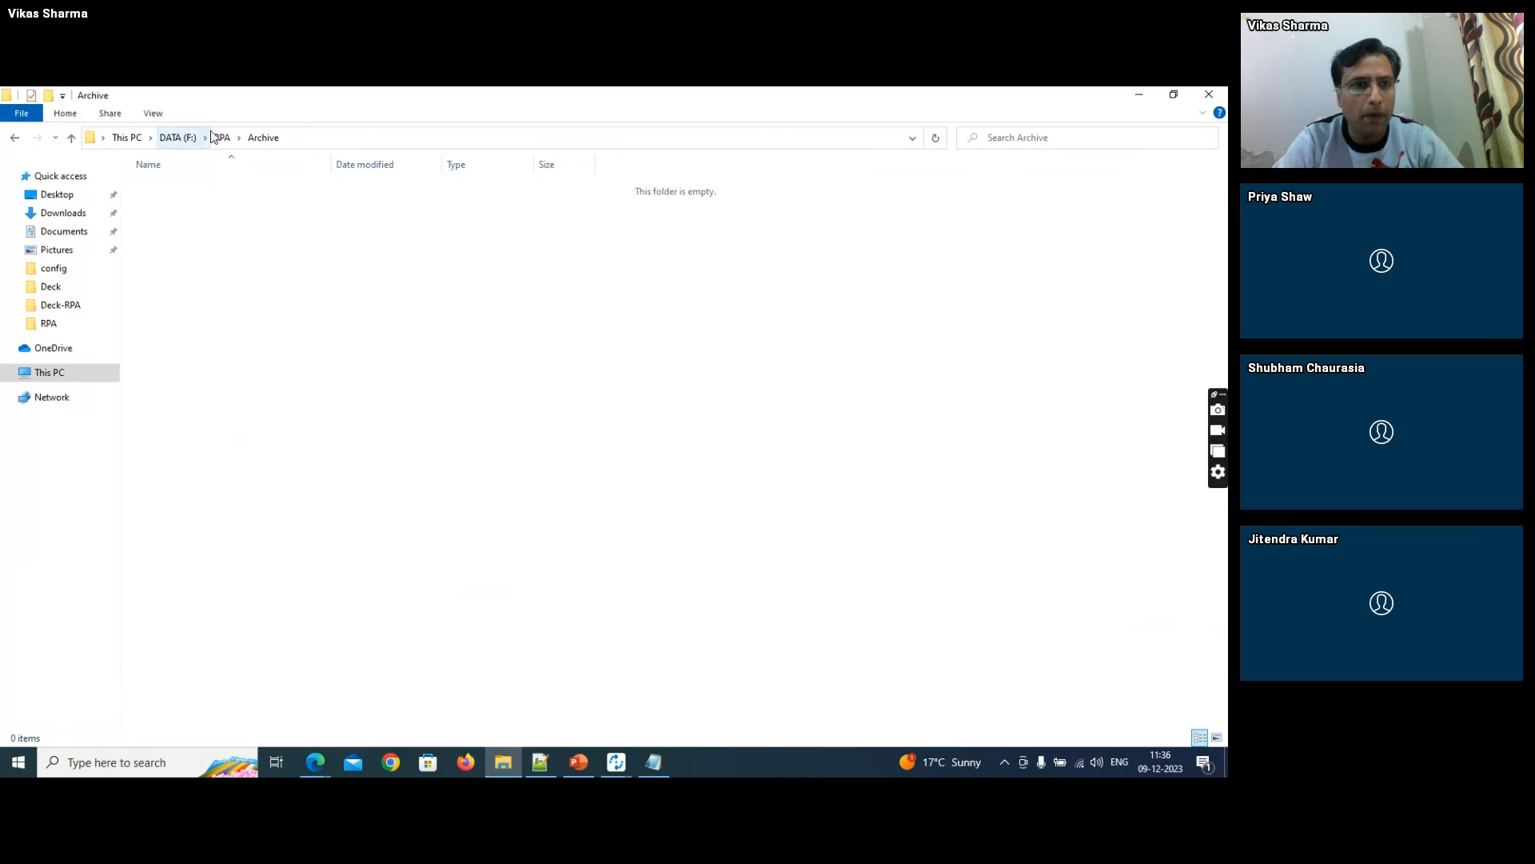
click(218, 137)
click(268, 137)
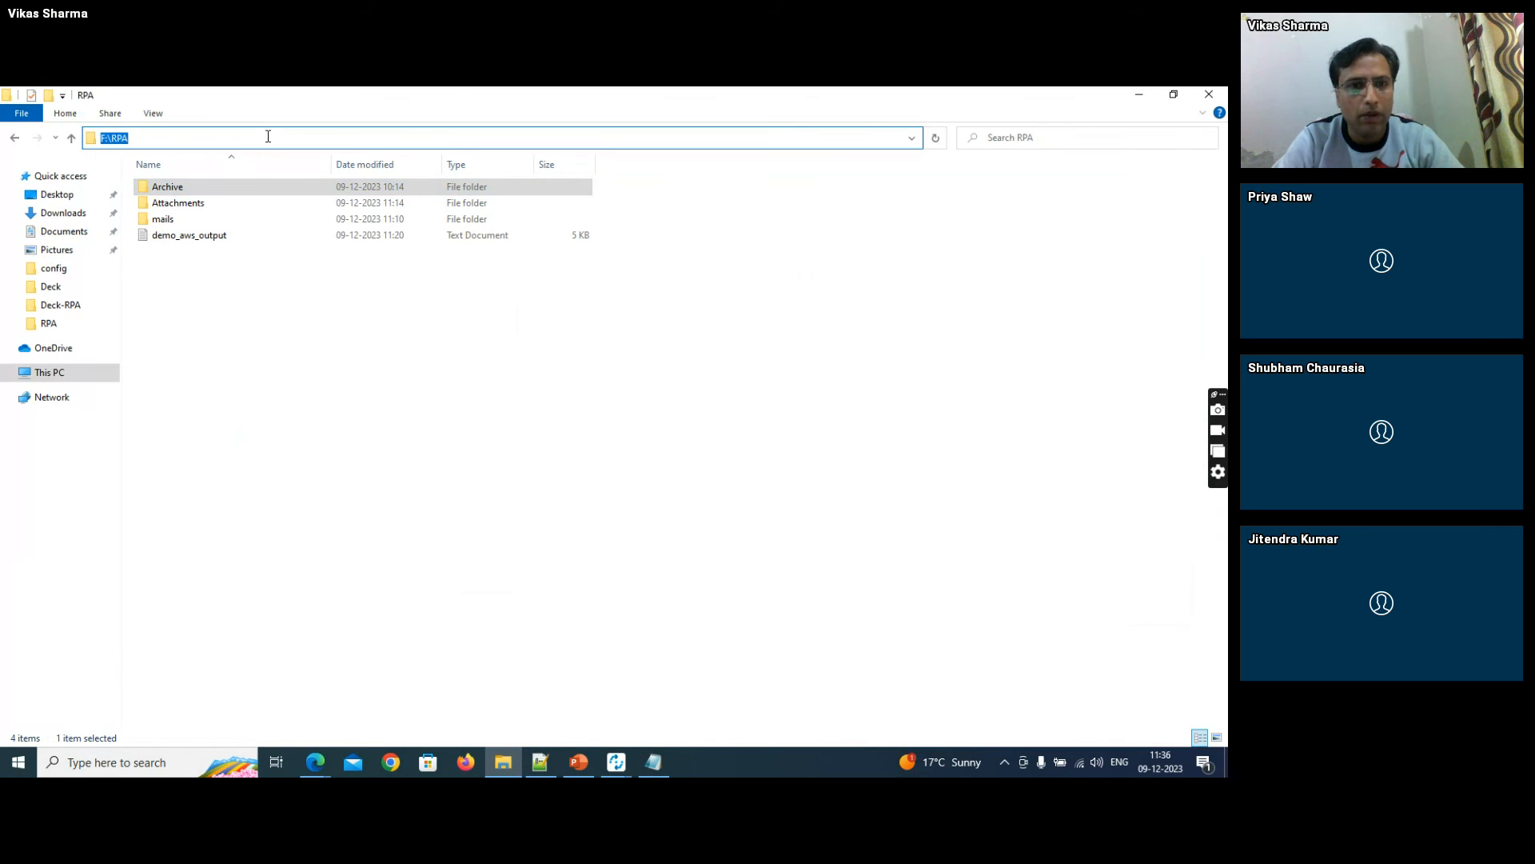
key(ctrl+c)
key(alt+Tab)
double_click(569, 410)
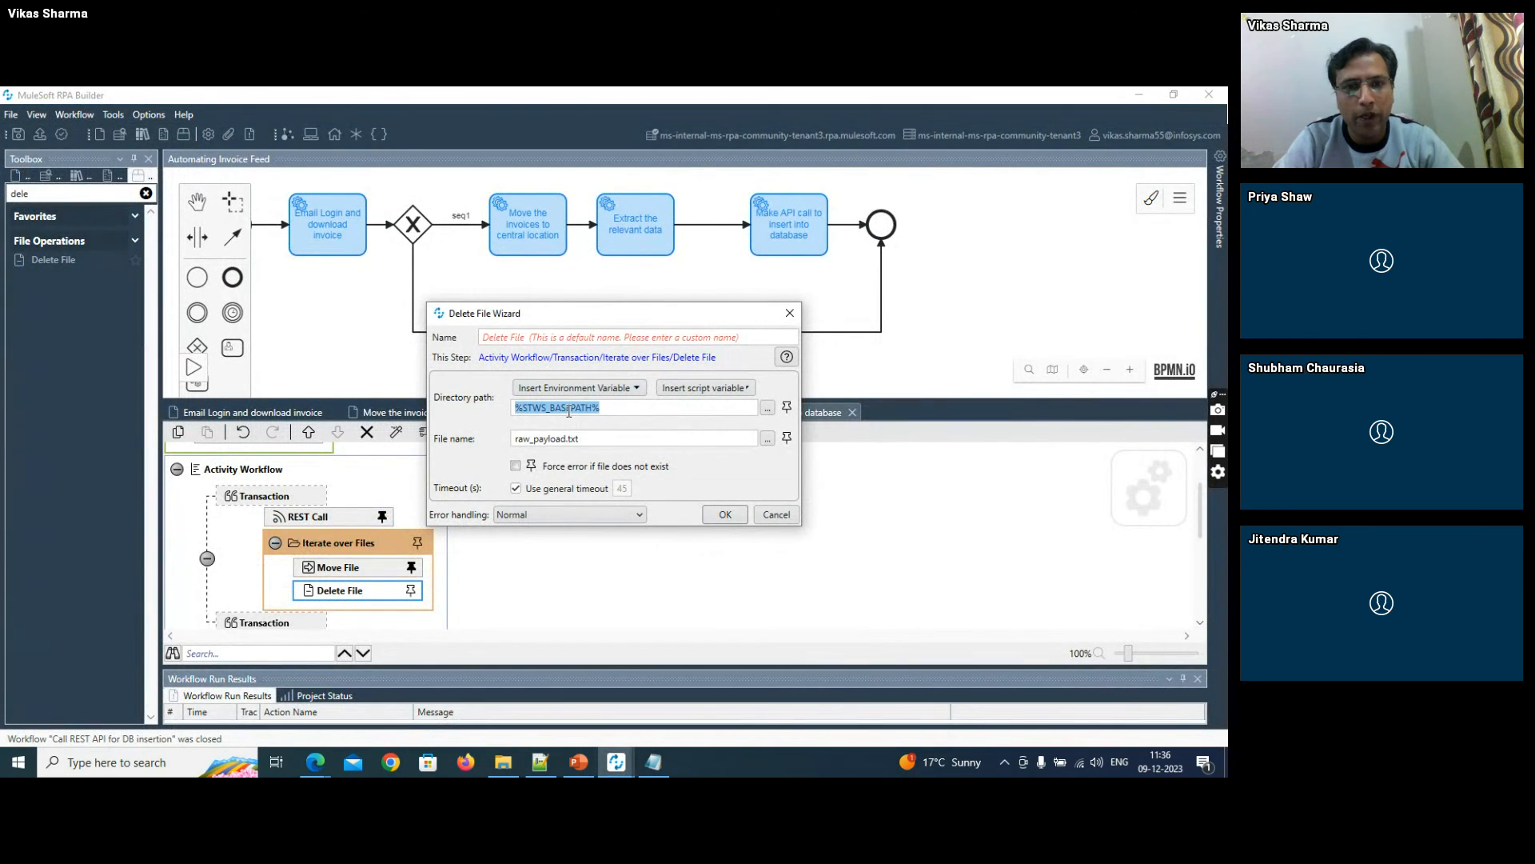
key(ctrl+v)
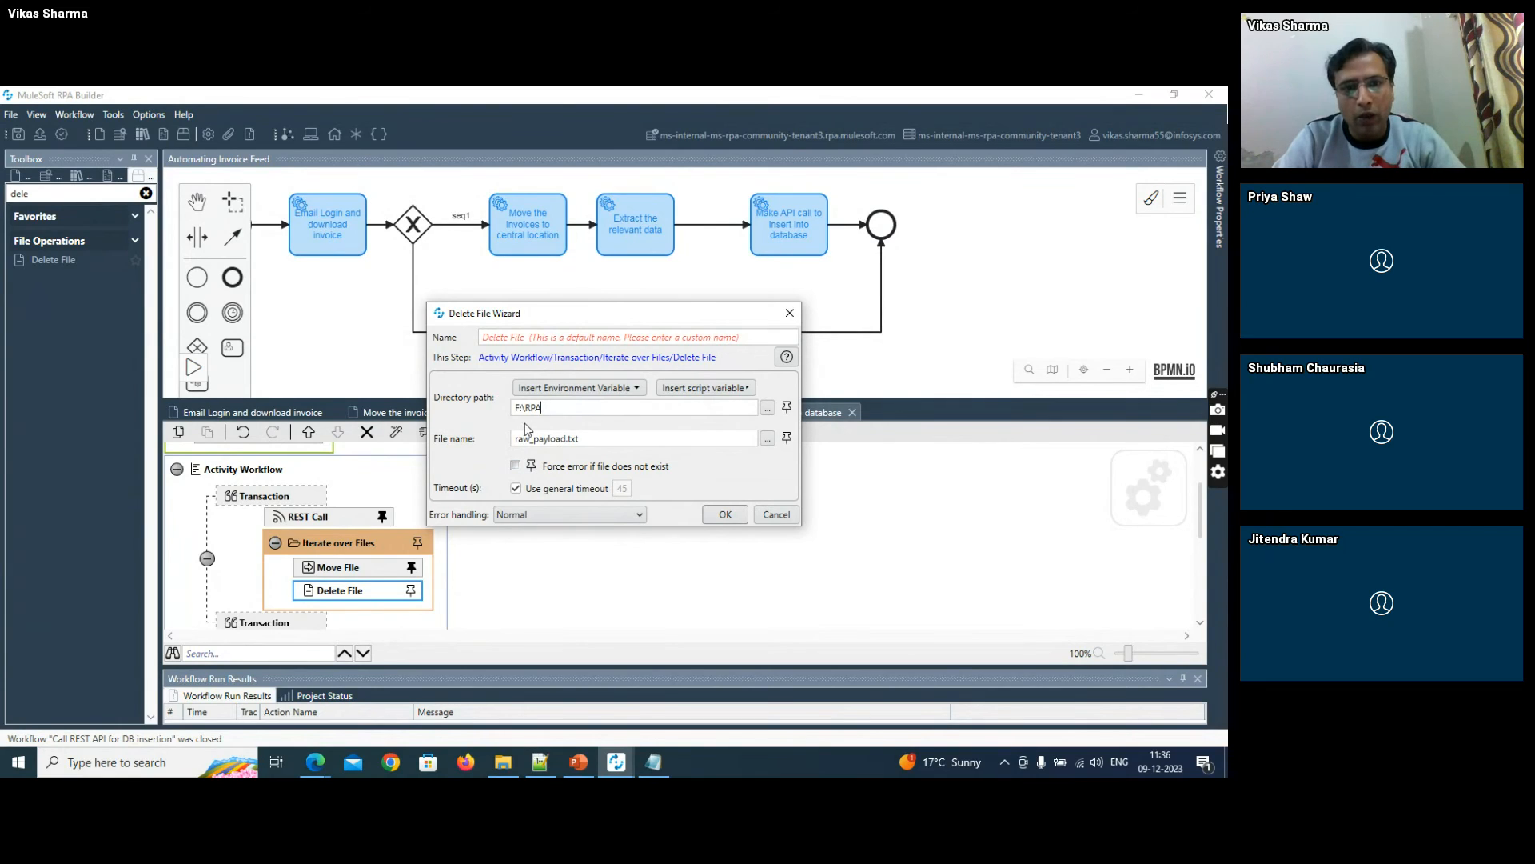
click(722, 512)
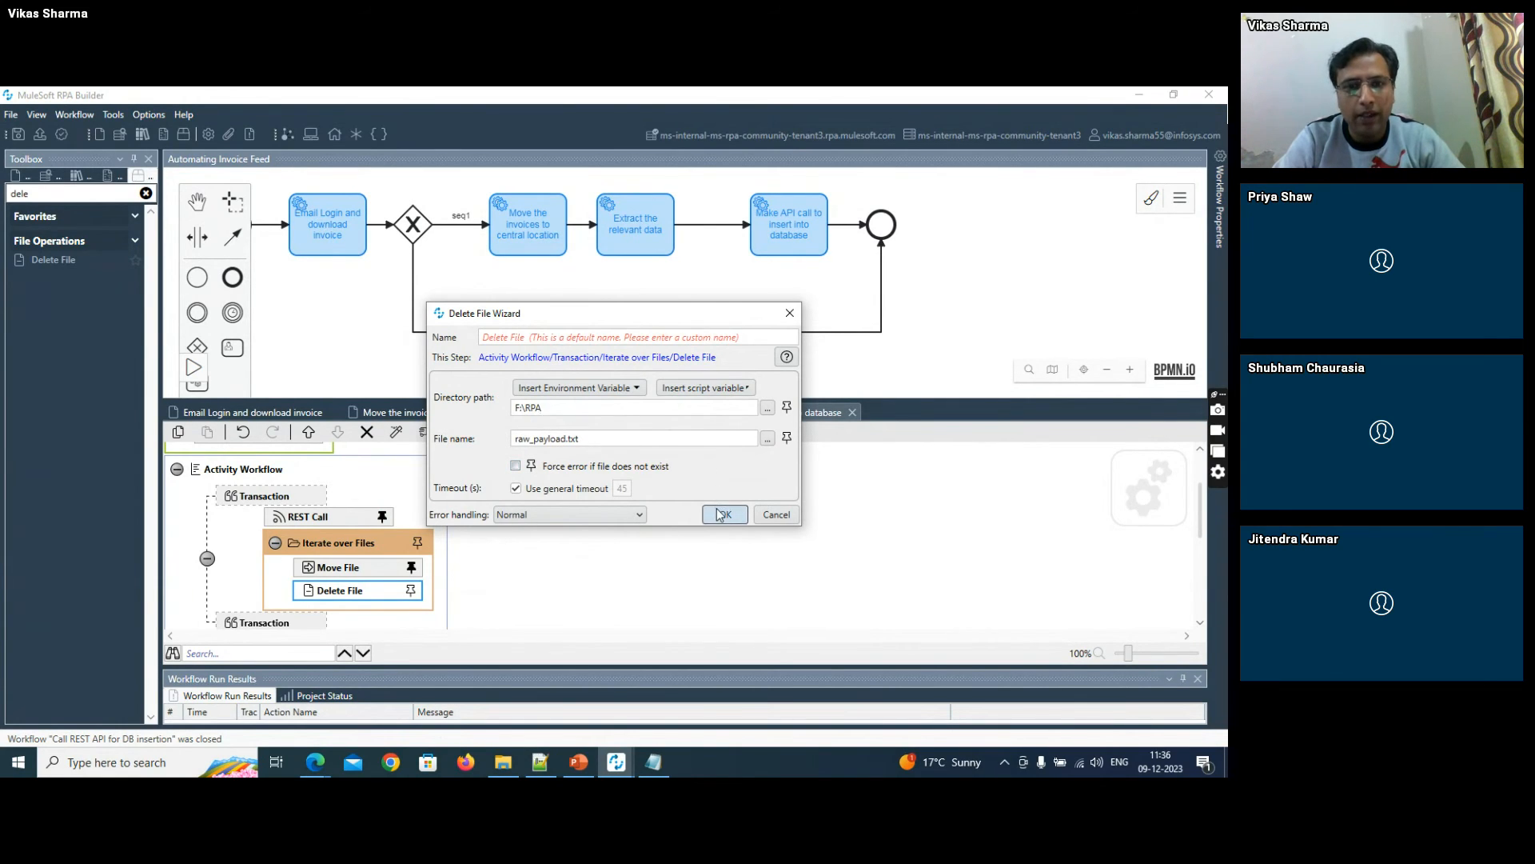
click(18, 136)
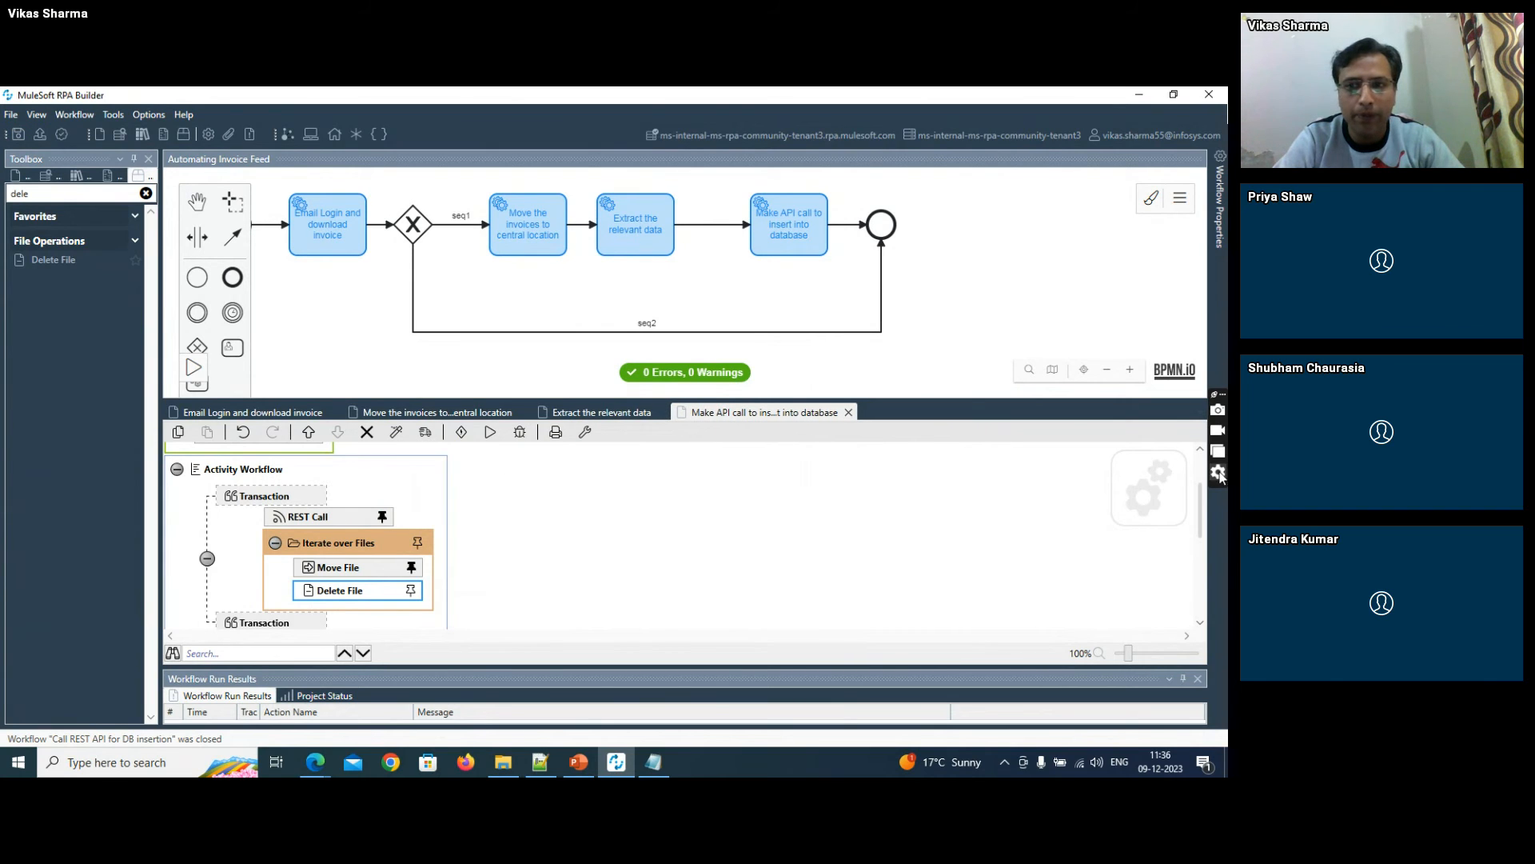
scroll(1203, 482, up, 2)
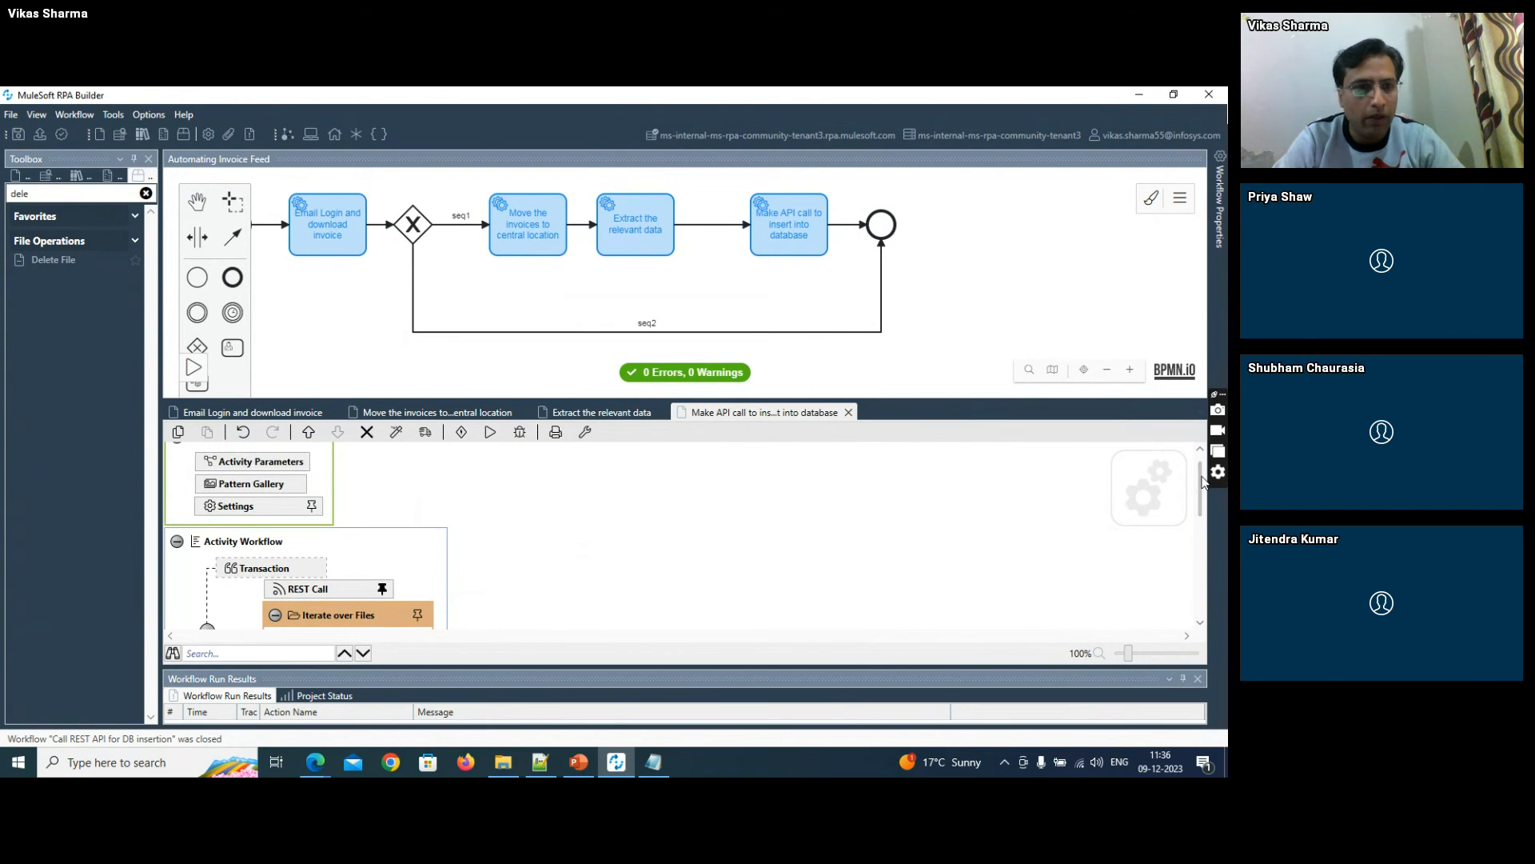
scroll(1199, 482, up, 1)
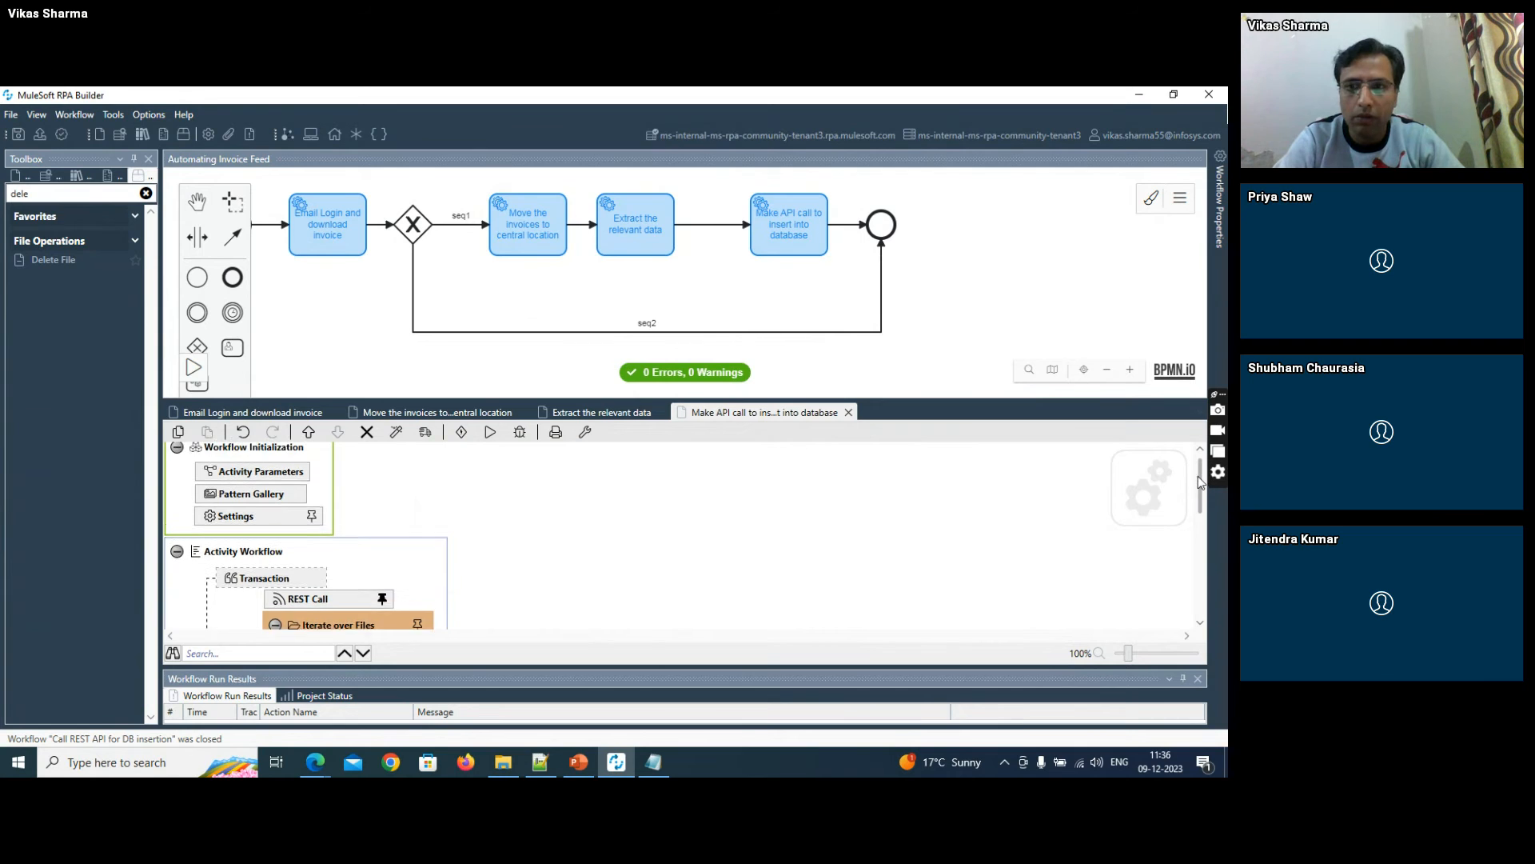
scroll(1199, 482, up, 1)
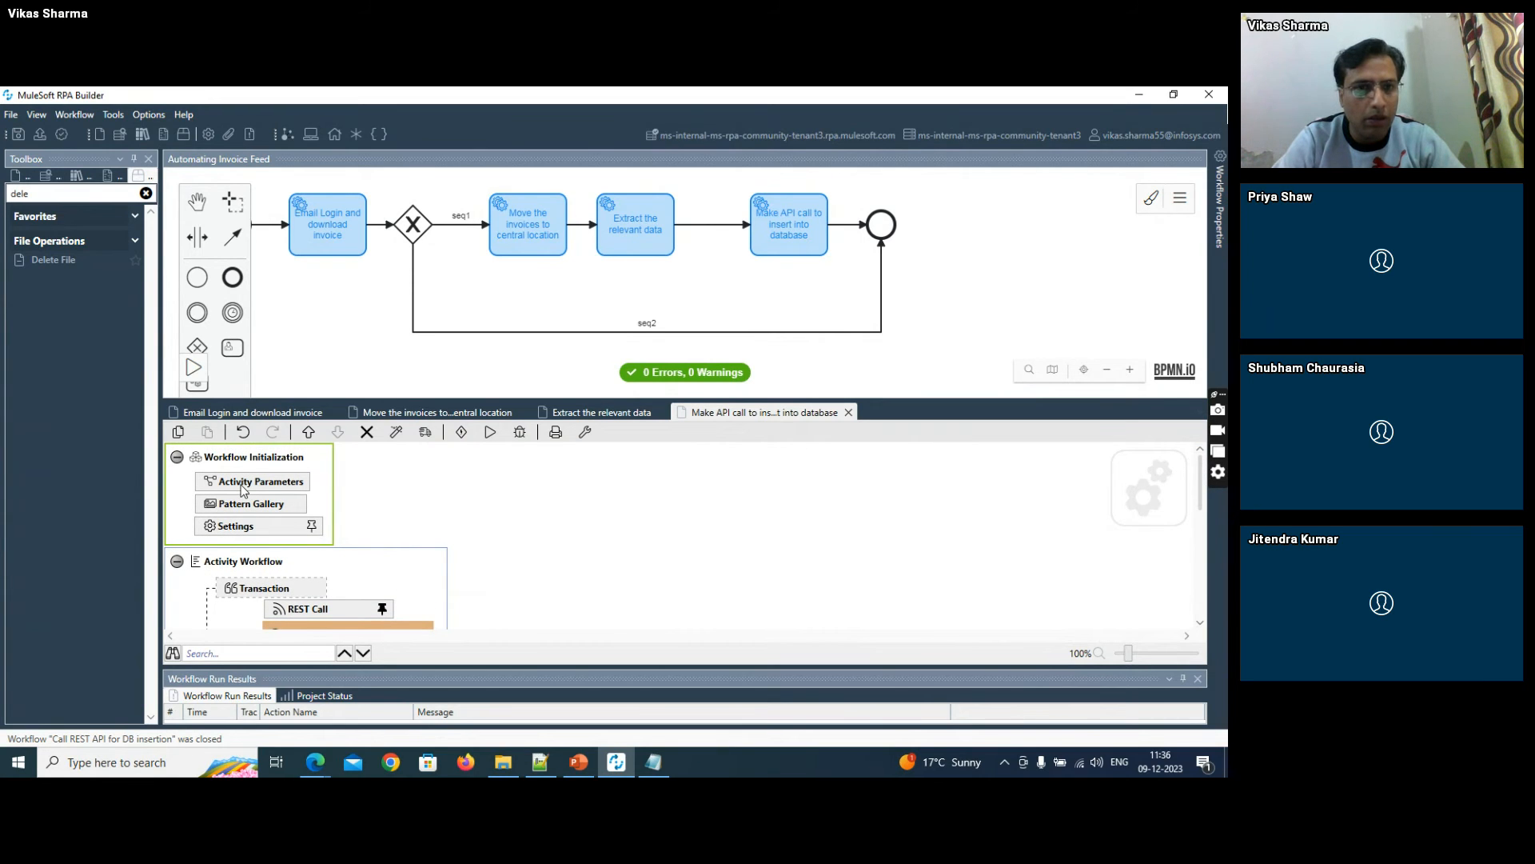
double_click(644, 220)
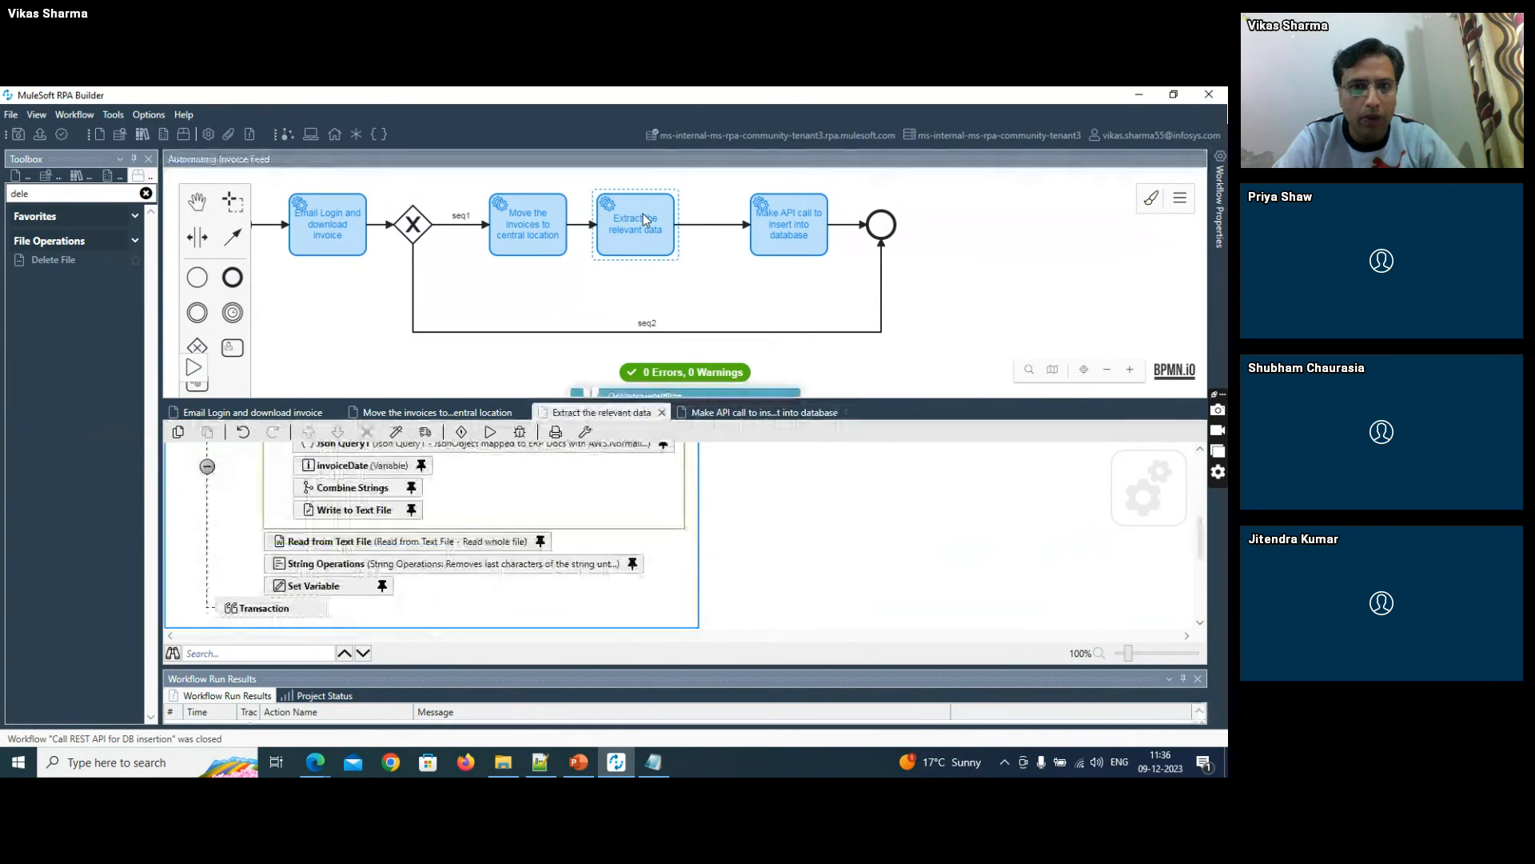
scroll(1201, 516, up, 5)
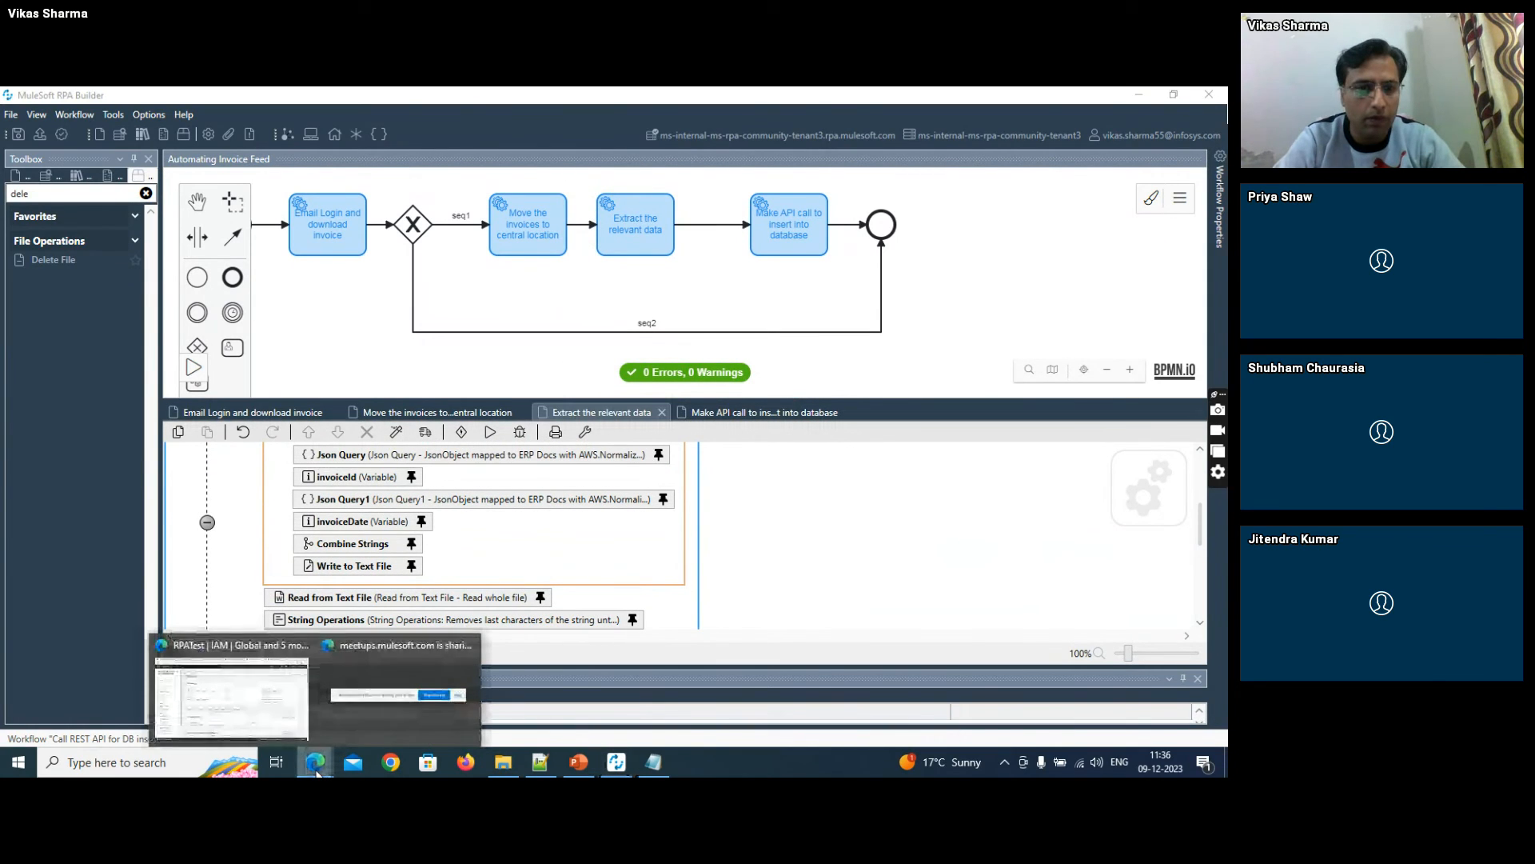
- Switch to phpMyAdmin in the browser and log in with the prefilled credentials, completing the reCAPTCHA check again after the first attempt
click(257, 689)
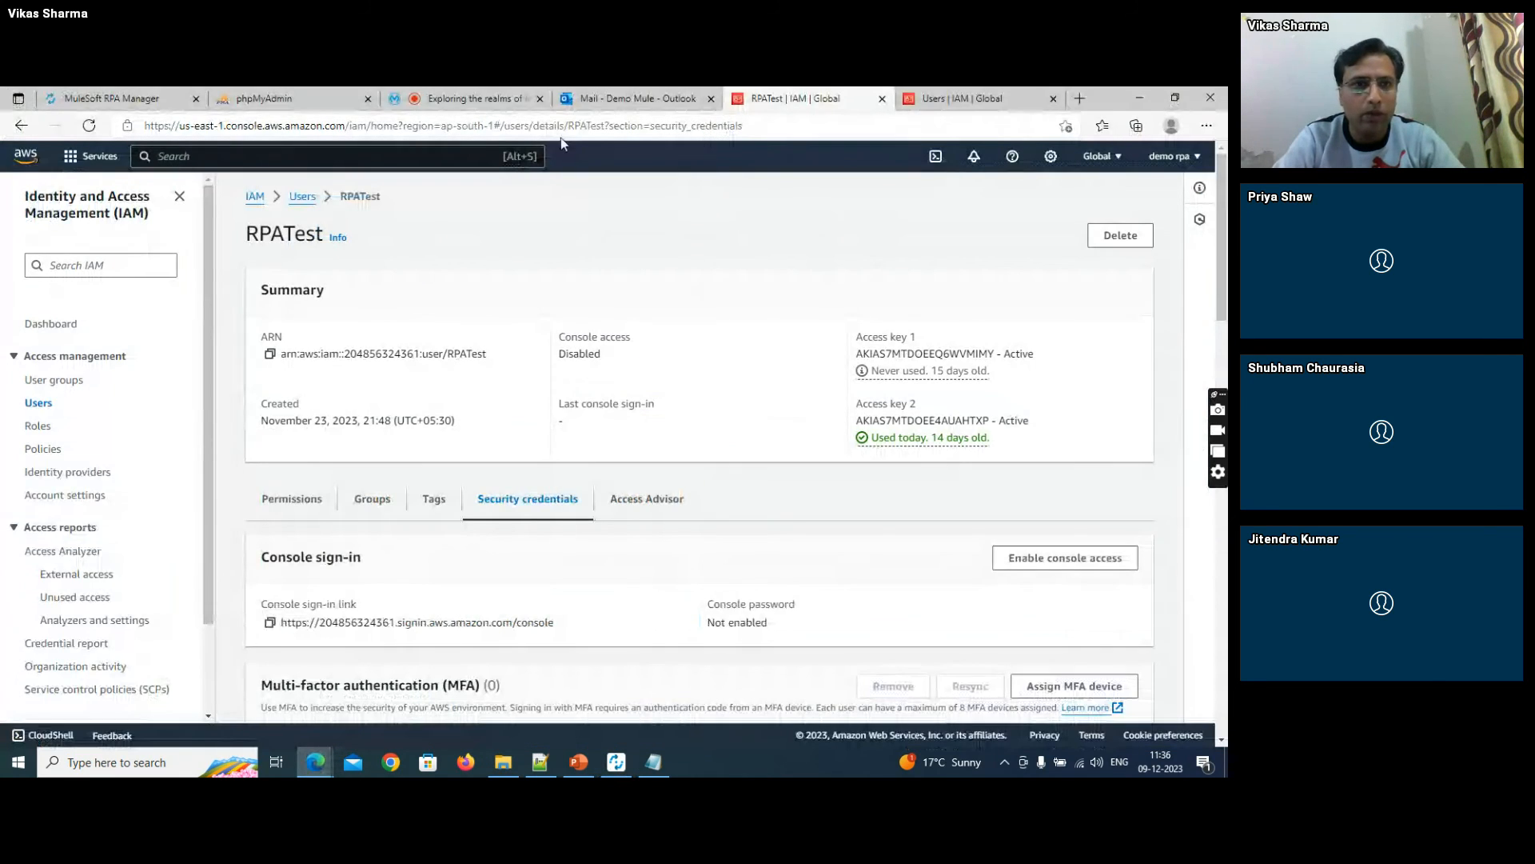
click(318, 96)
click(551, 512)
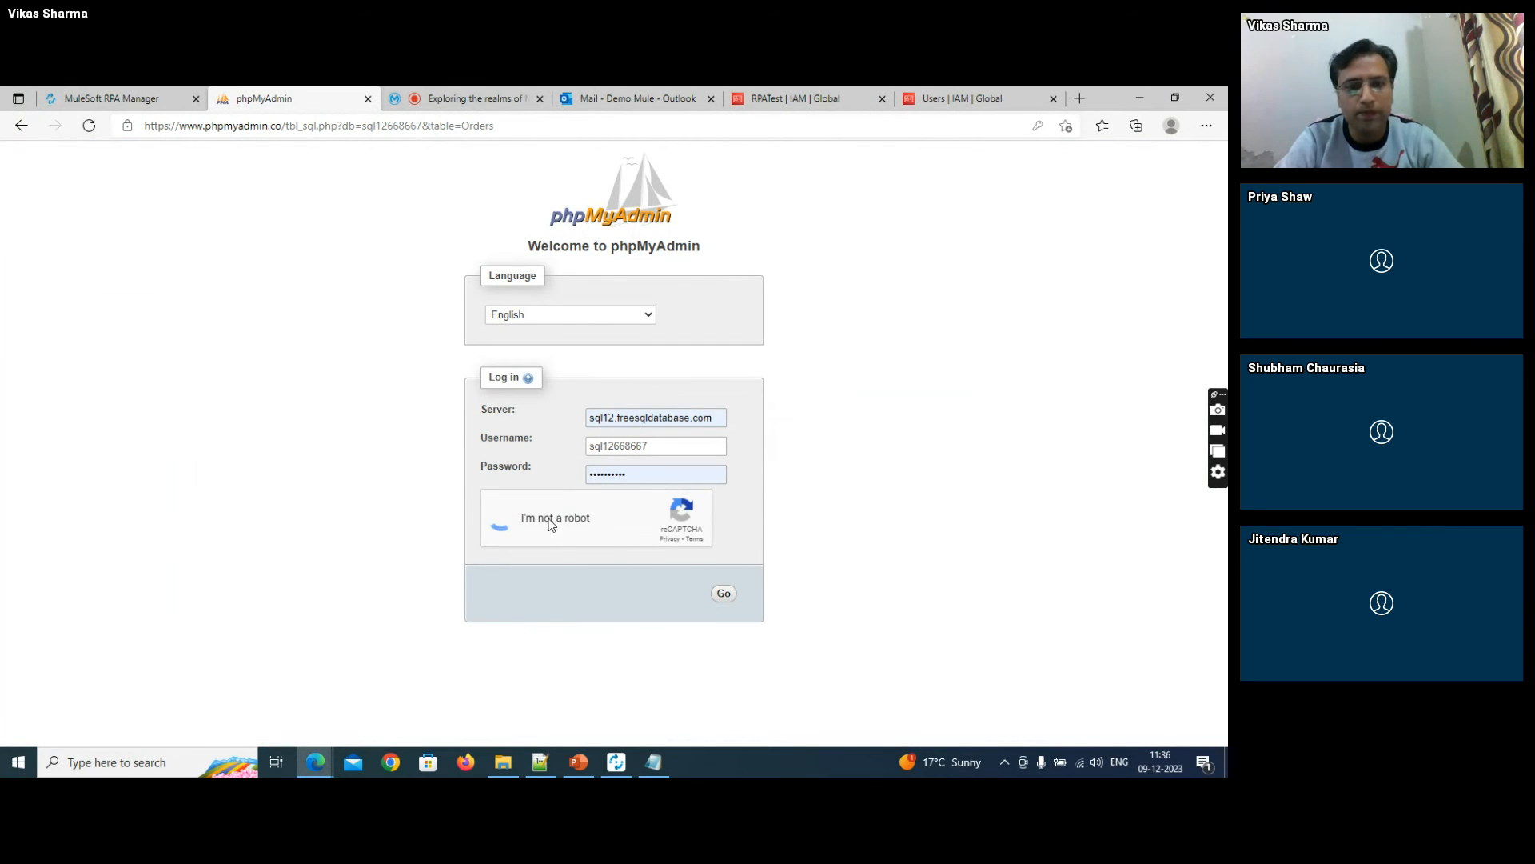
click(722, 593)
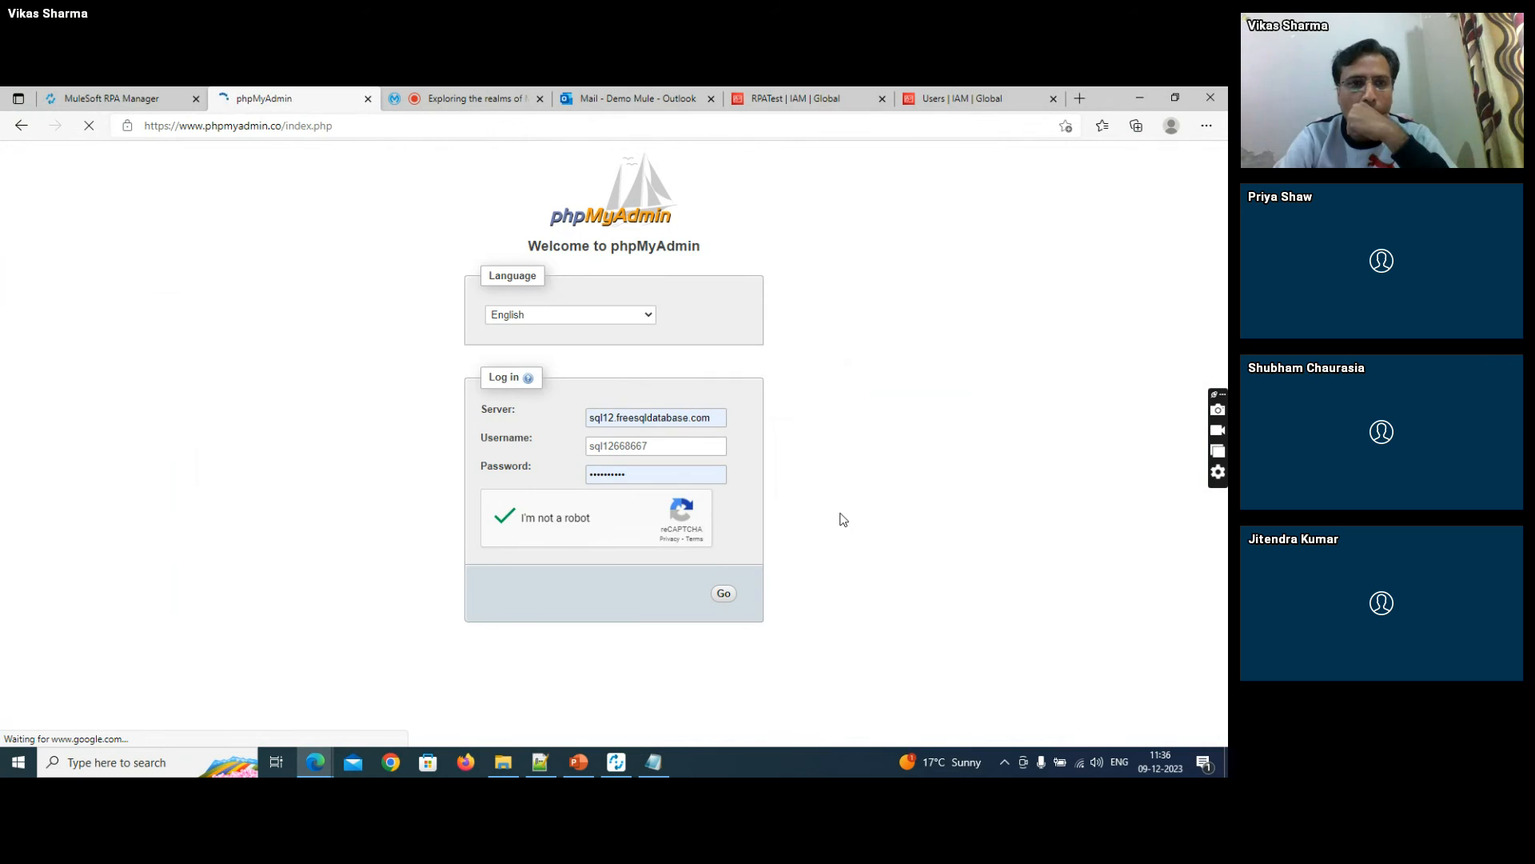
click(551, 528)
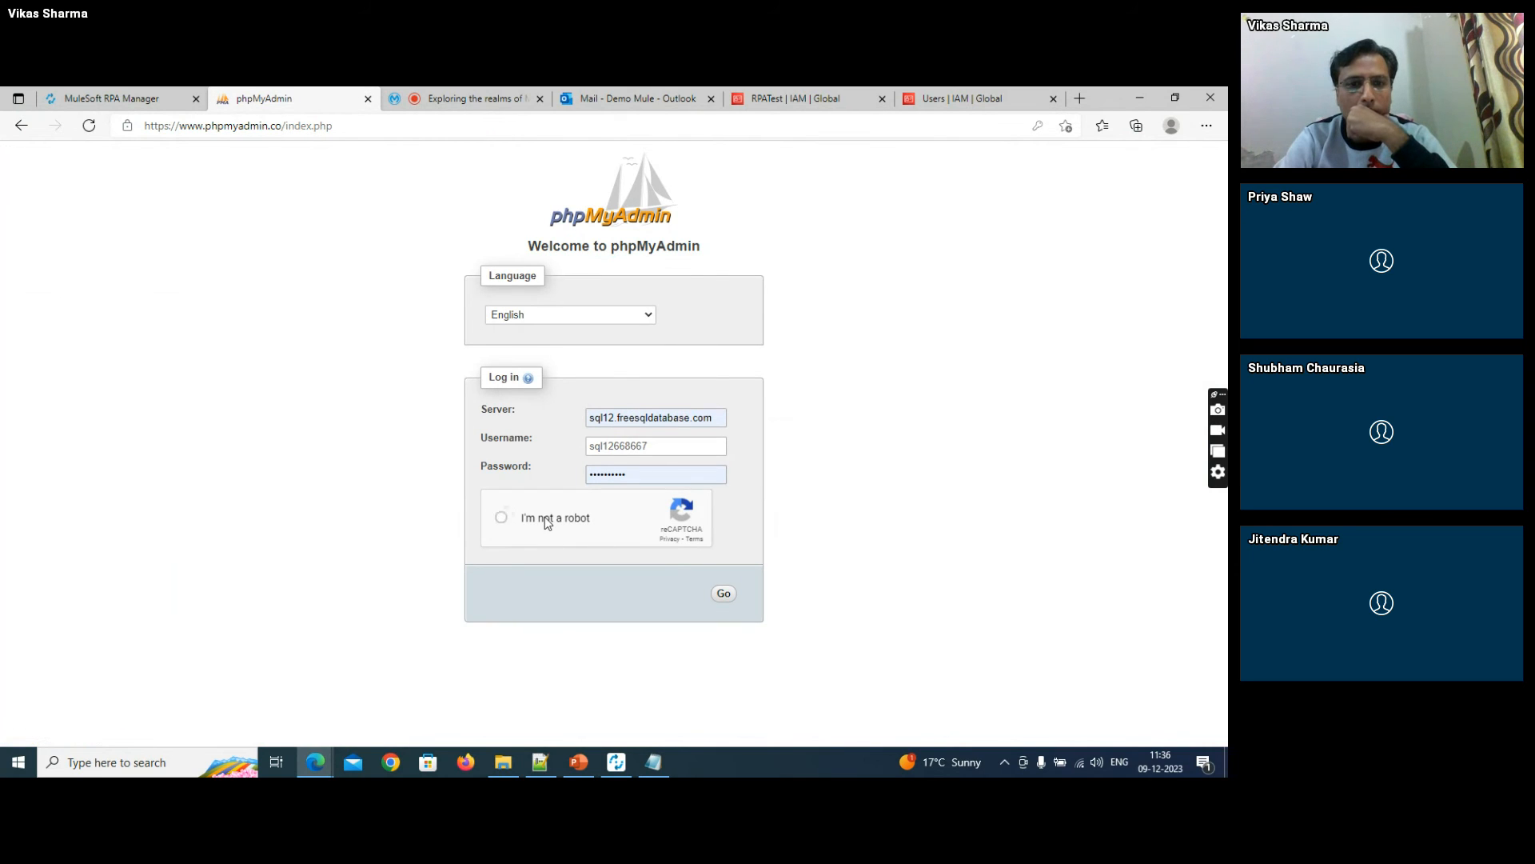
click(723, 594)
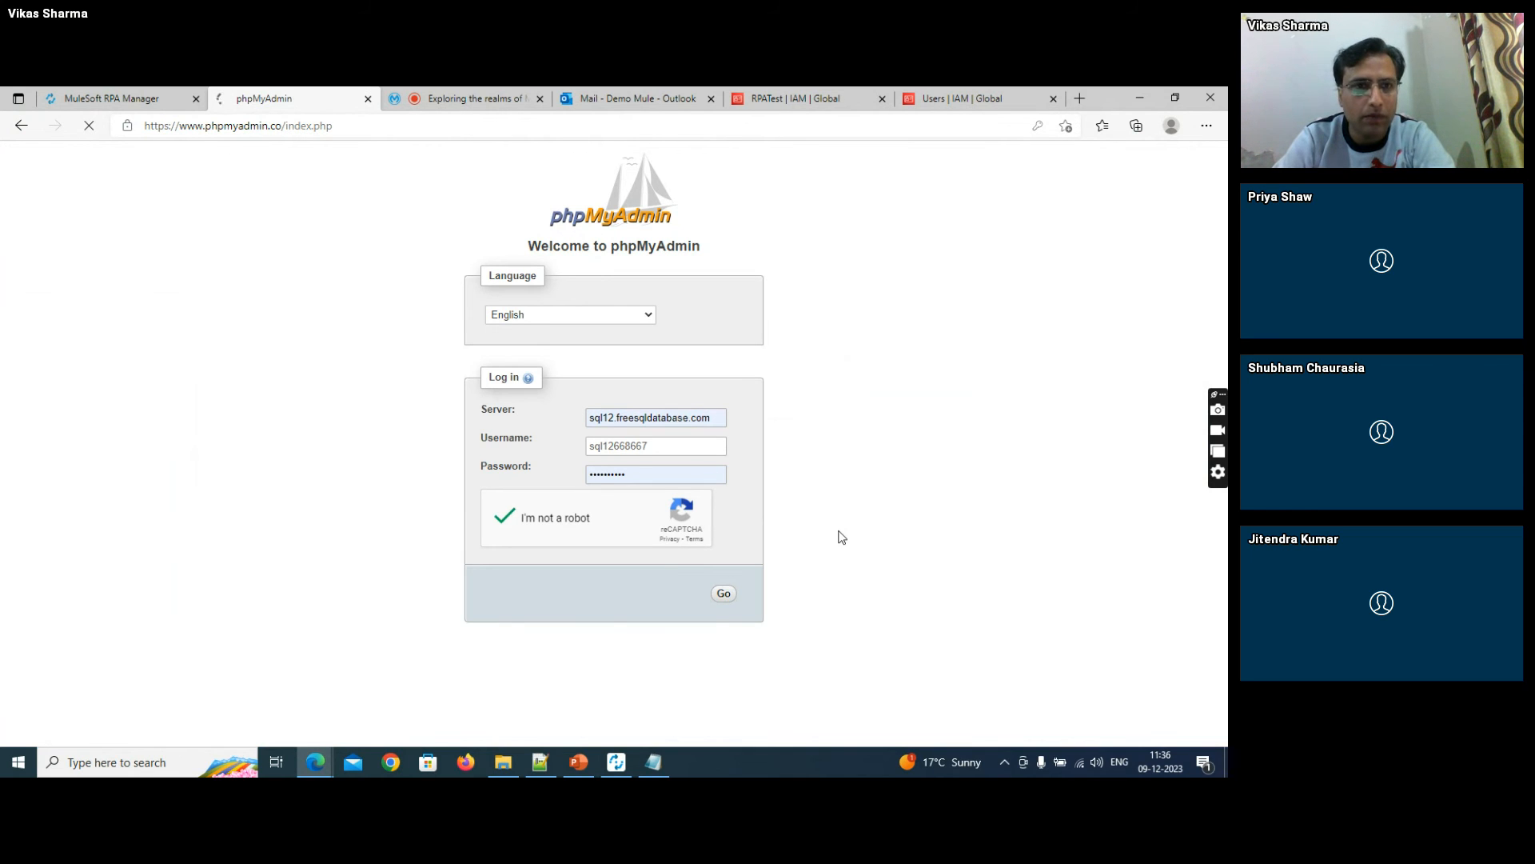
- In File Explorer, permanently delete both PDF bills from F:\RPA\Attachments and delete the demo_aws_output file from F:\RPA
click(616, 764)
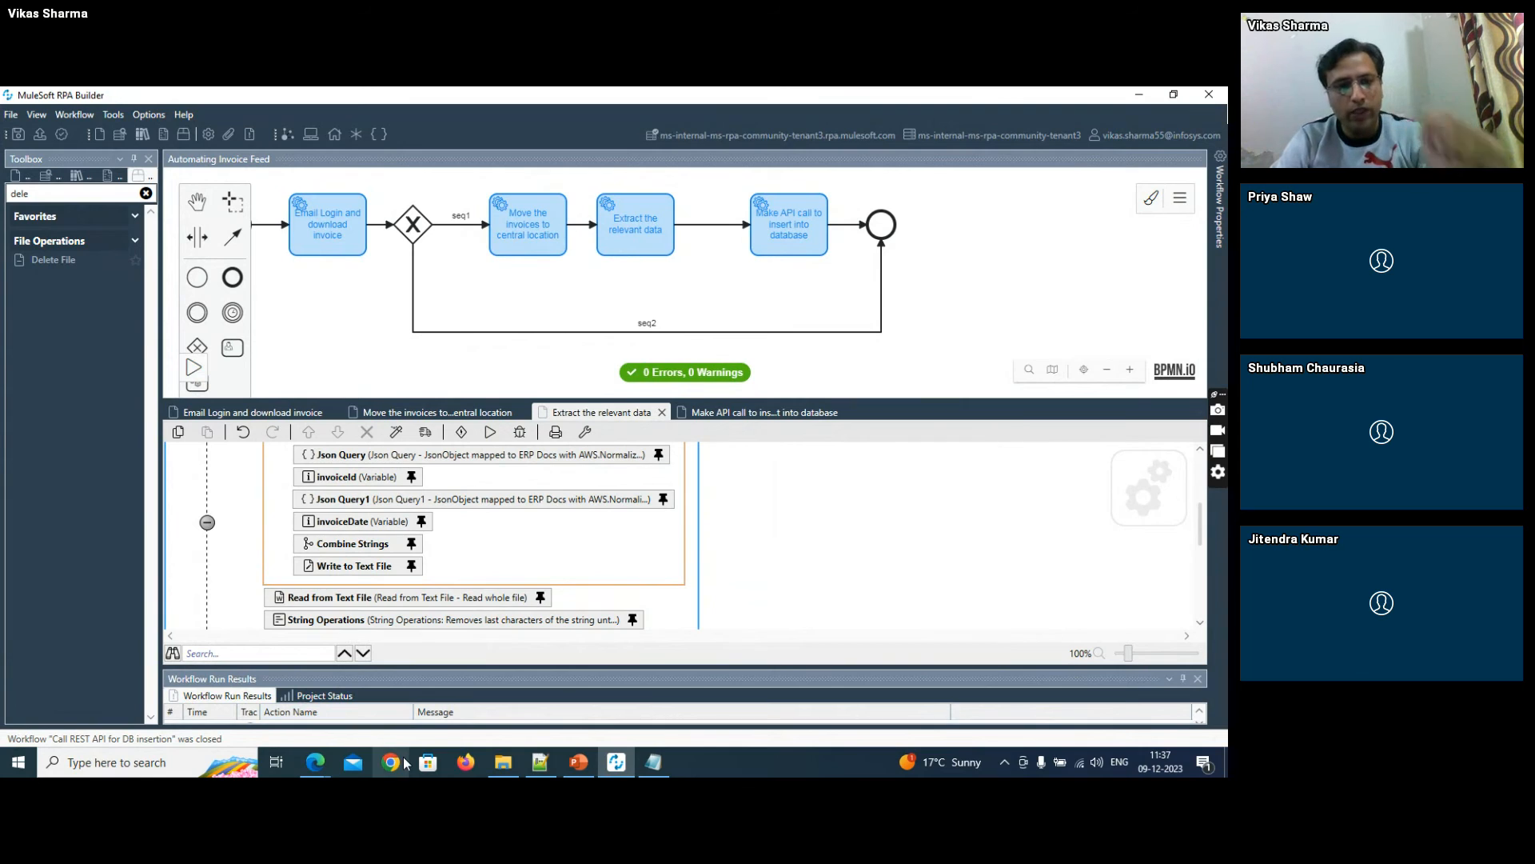
click(504, 761)
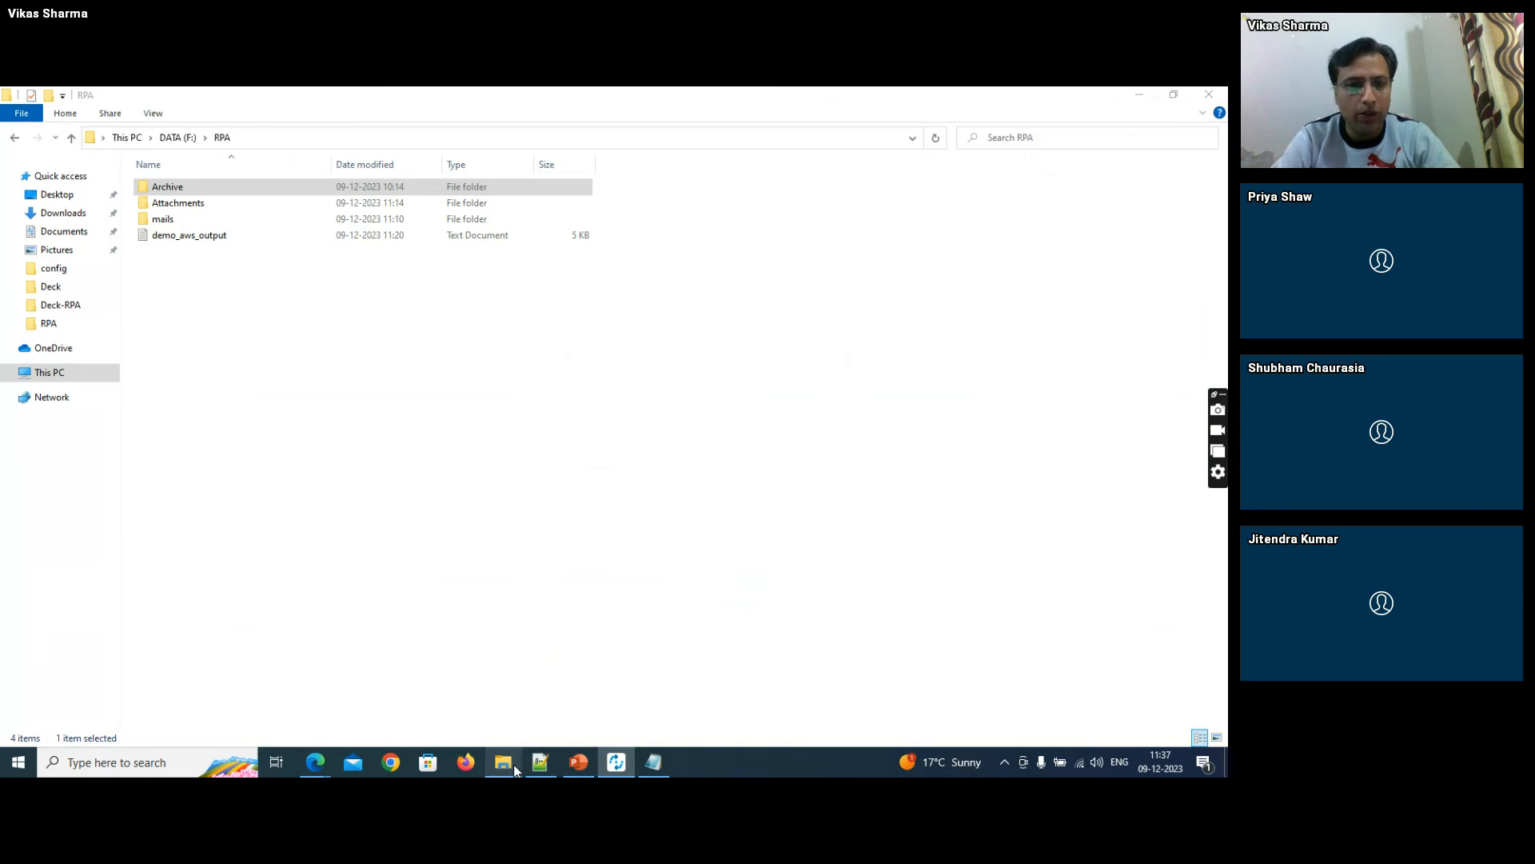
double_click(211, 198)
key(ctrl+a)
key(shift+Delete)
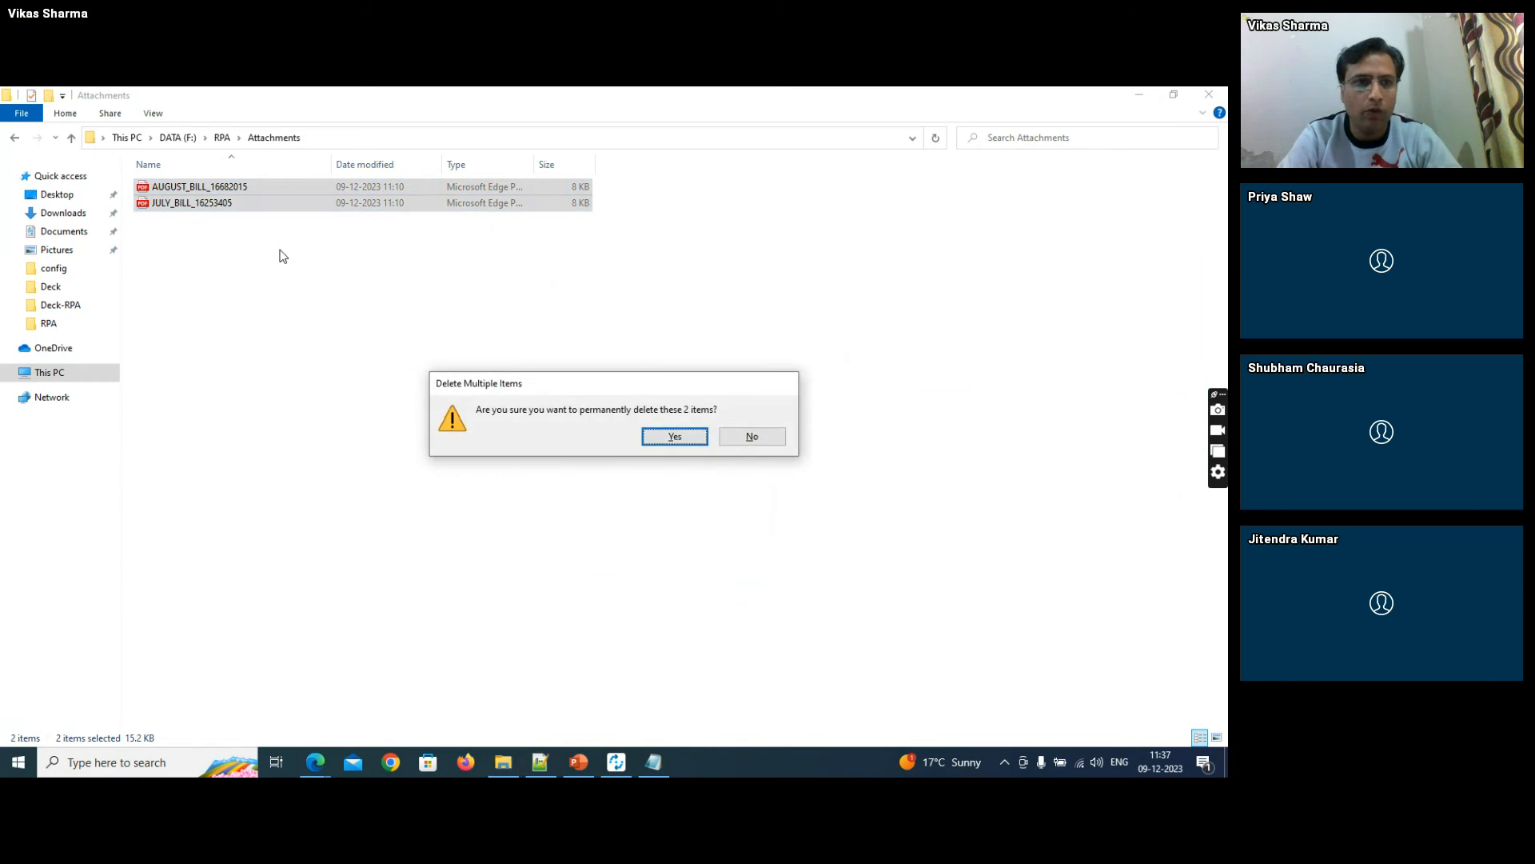
key(Return)
key(alt+Left)
click(214, 241)
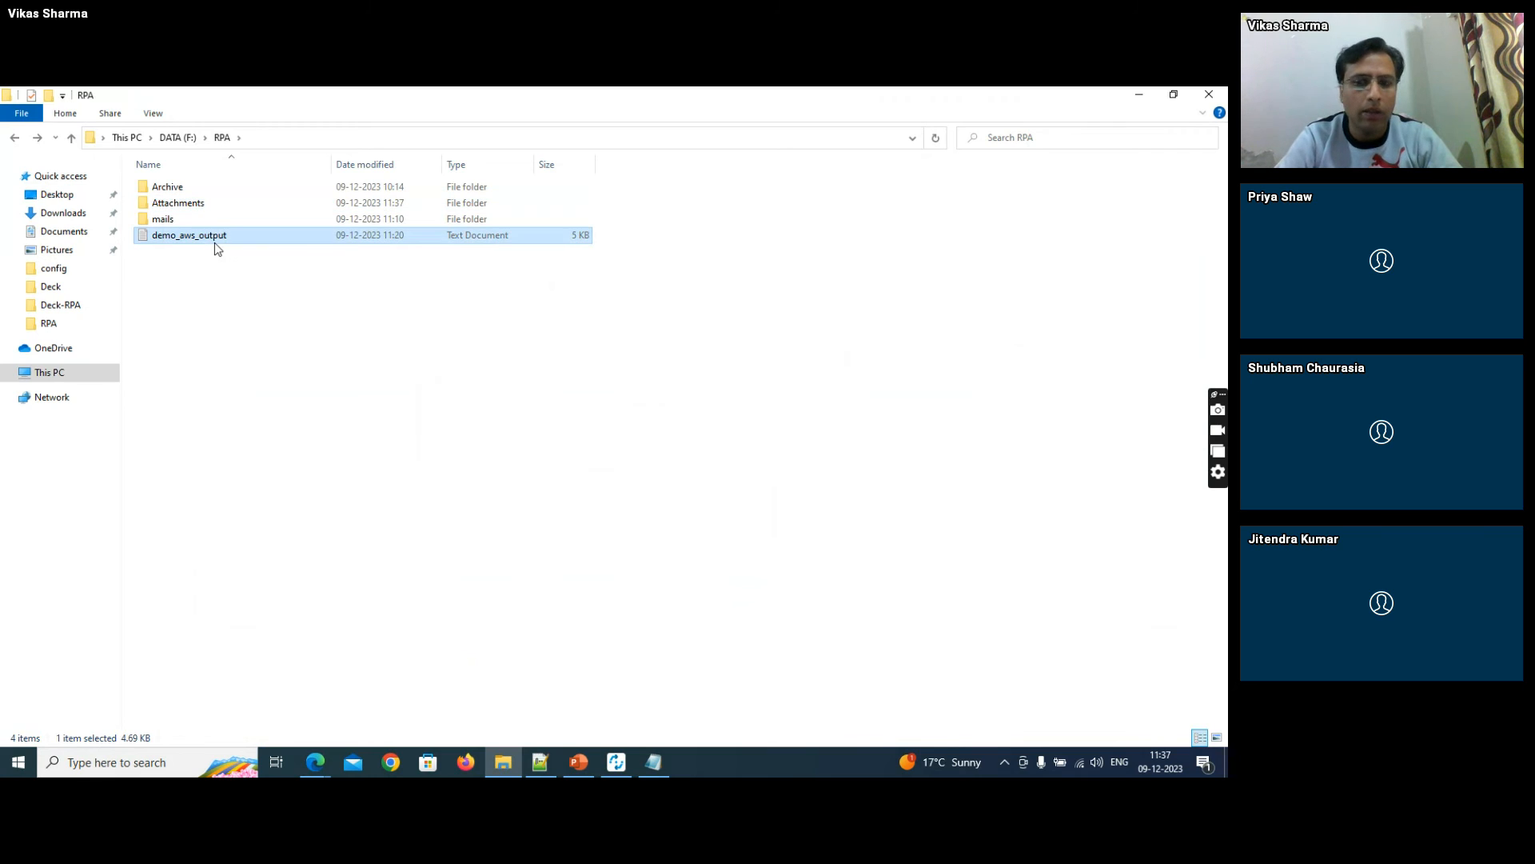
key(Delete)
- Permanently delete all files in the F:\RPA\mails folder, check the Archive folder and return to F:\RPA
double_click(199, 226)
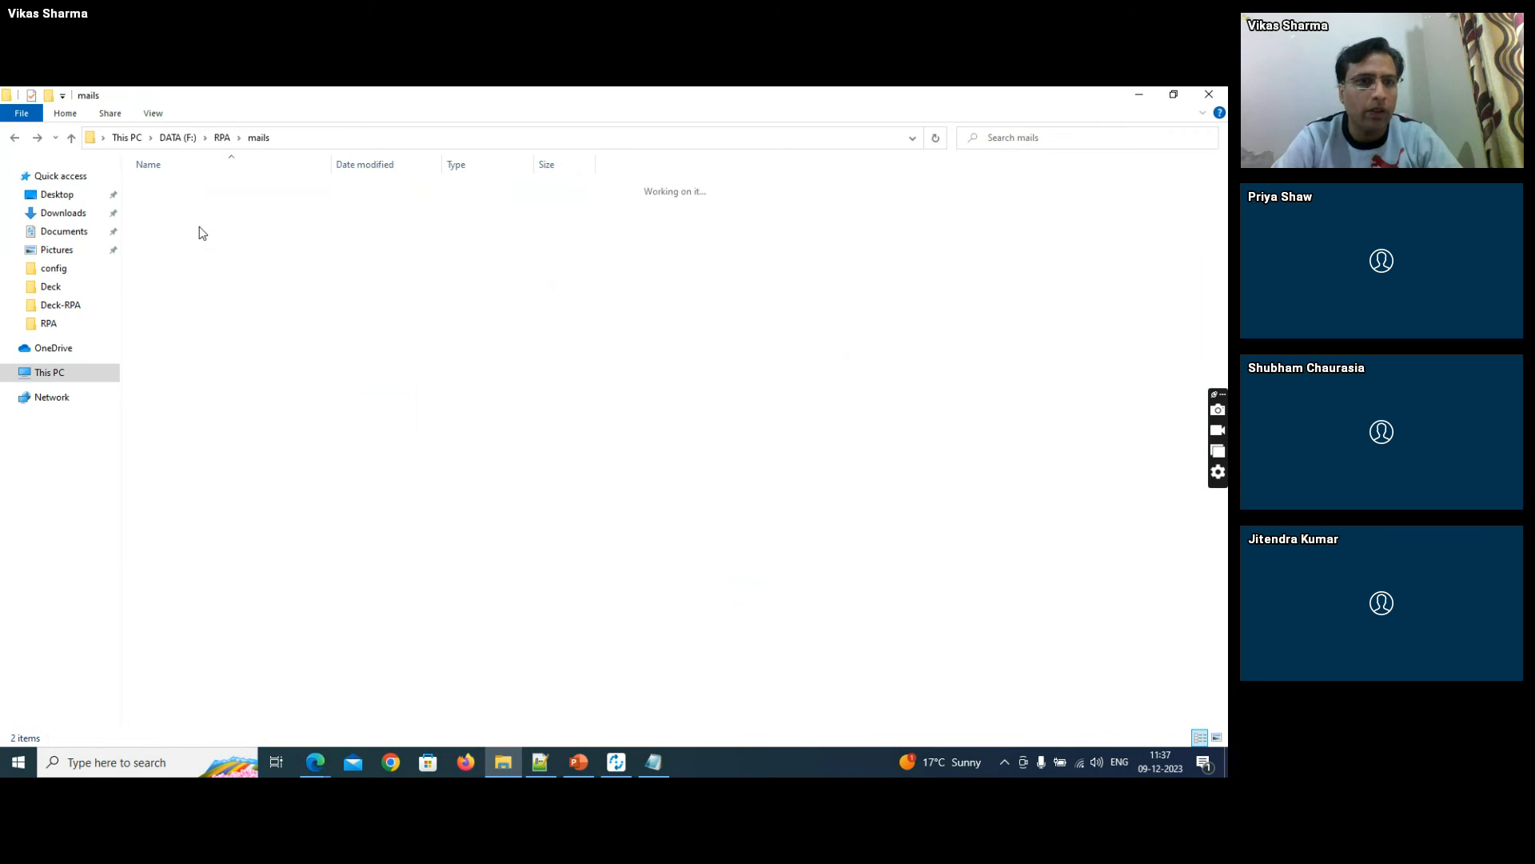
key(ctrl+a)
key(shift+Delete)
key(Return)
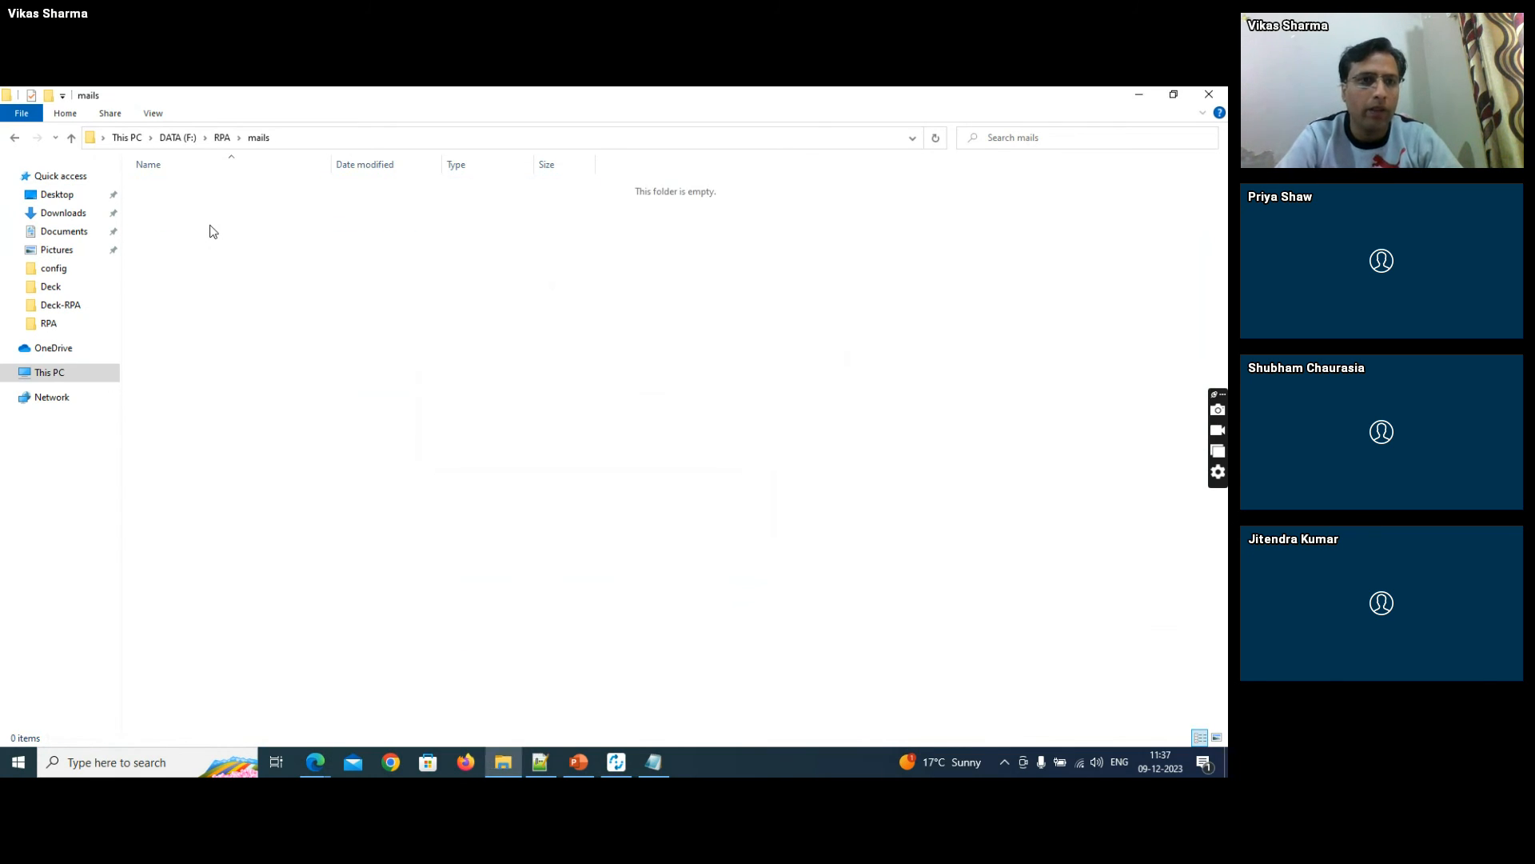
key(alt+Up)
double_click(190, 182)
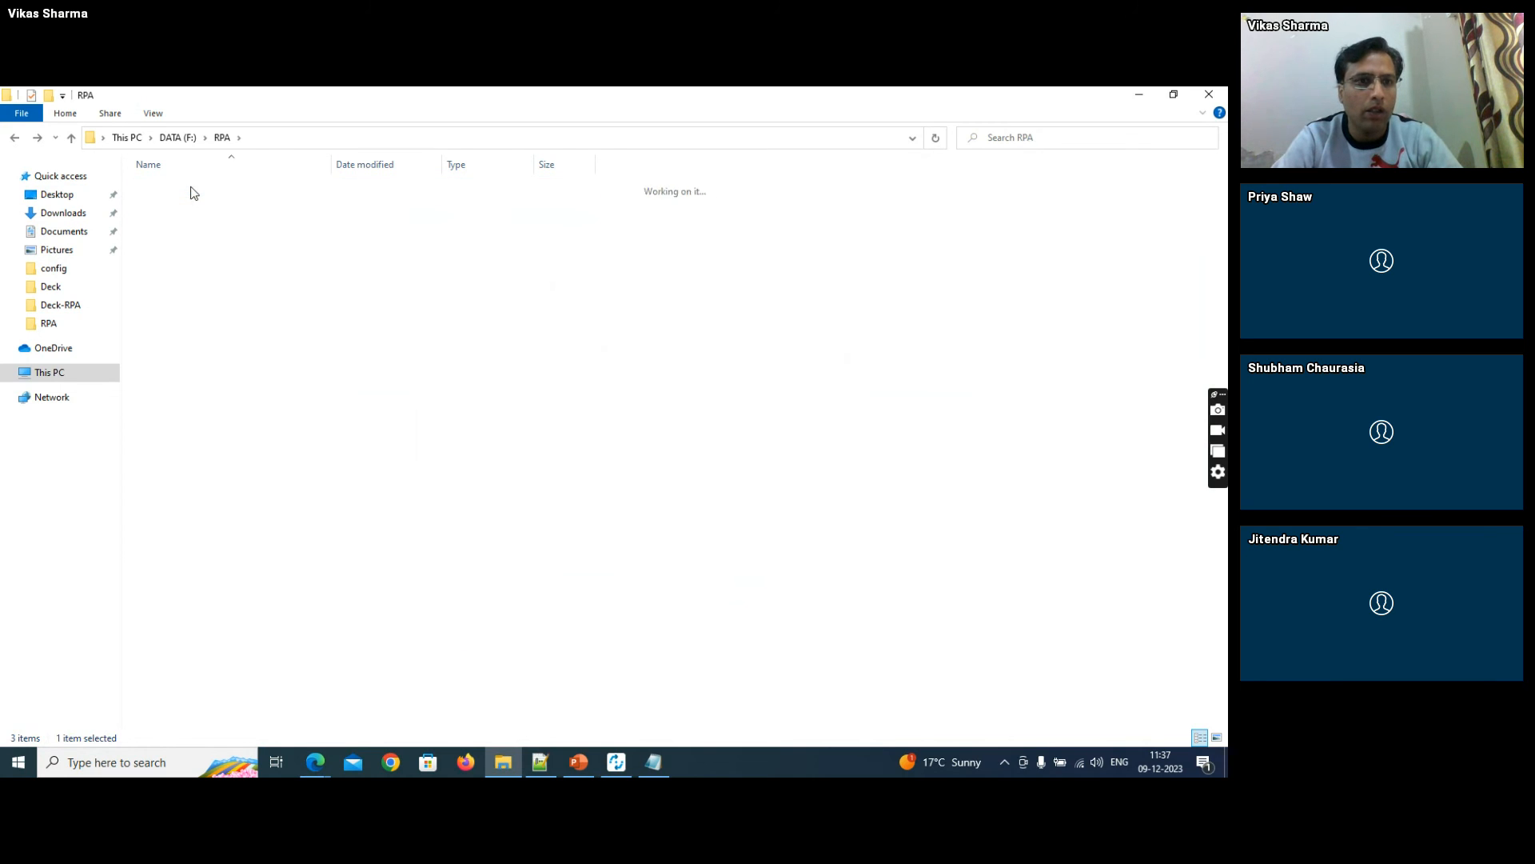
click(223, 137)
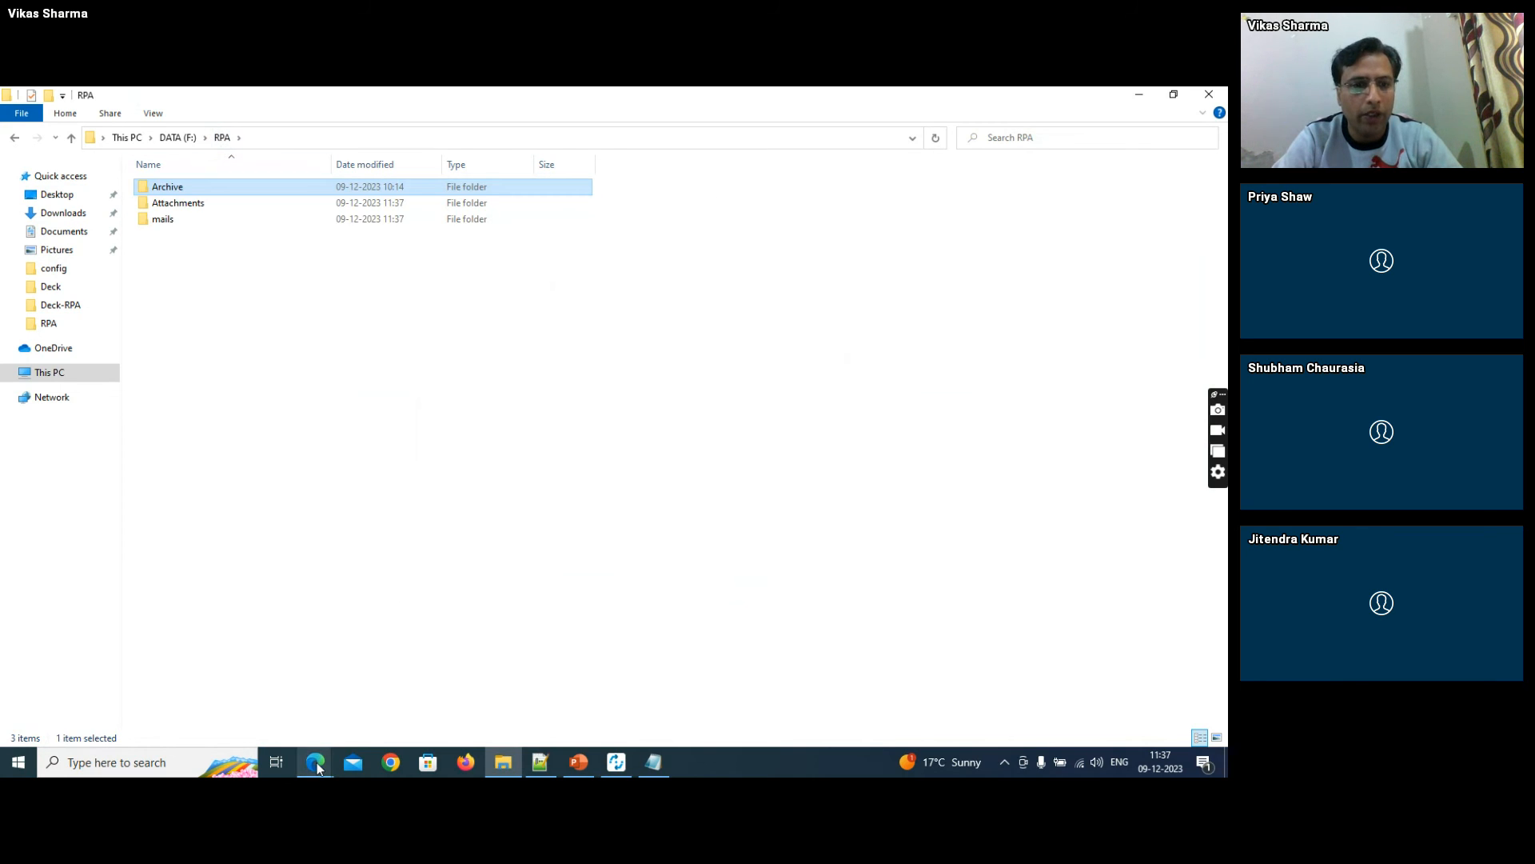
- Switch back to phpMyAdmin in the browser and open the server's SQL query page
mouse_move(317, 766)
click(244, 696)
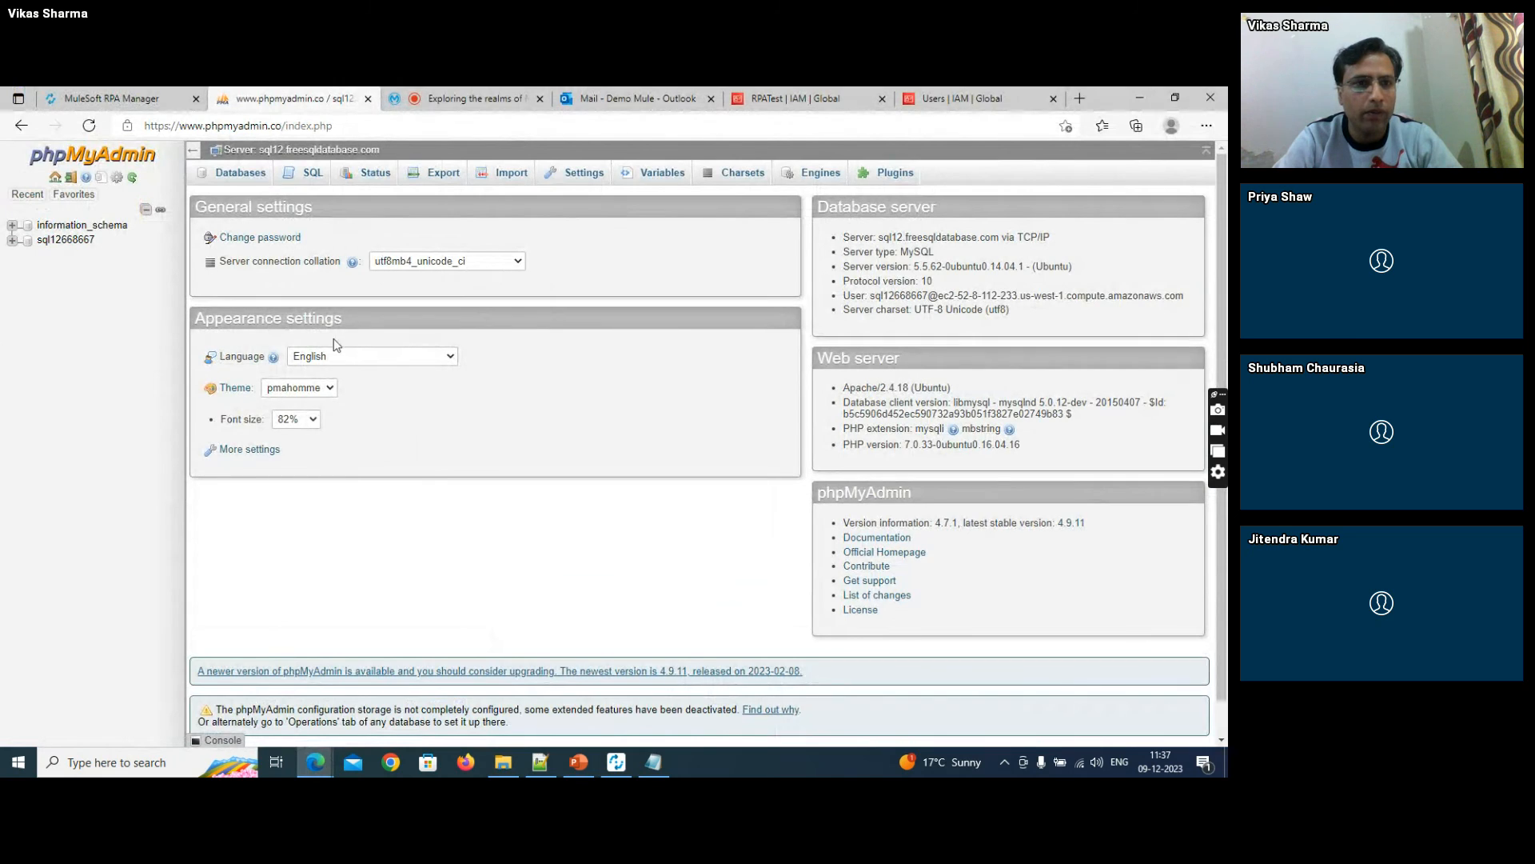
click(305, 187)
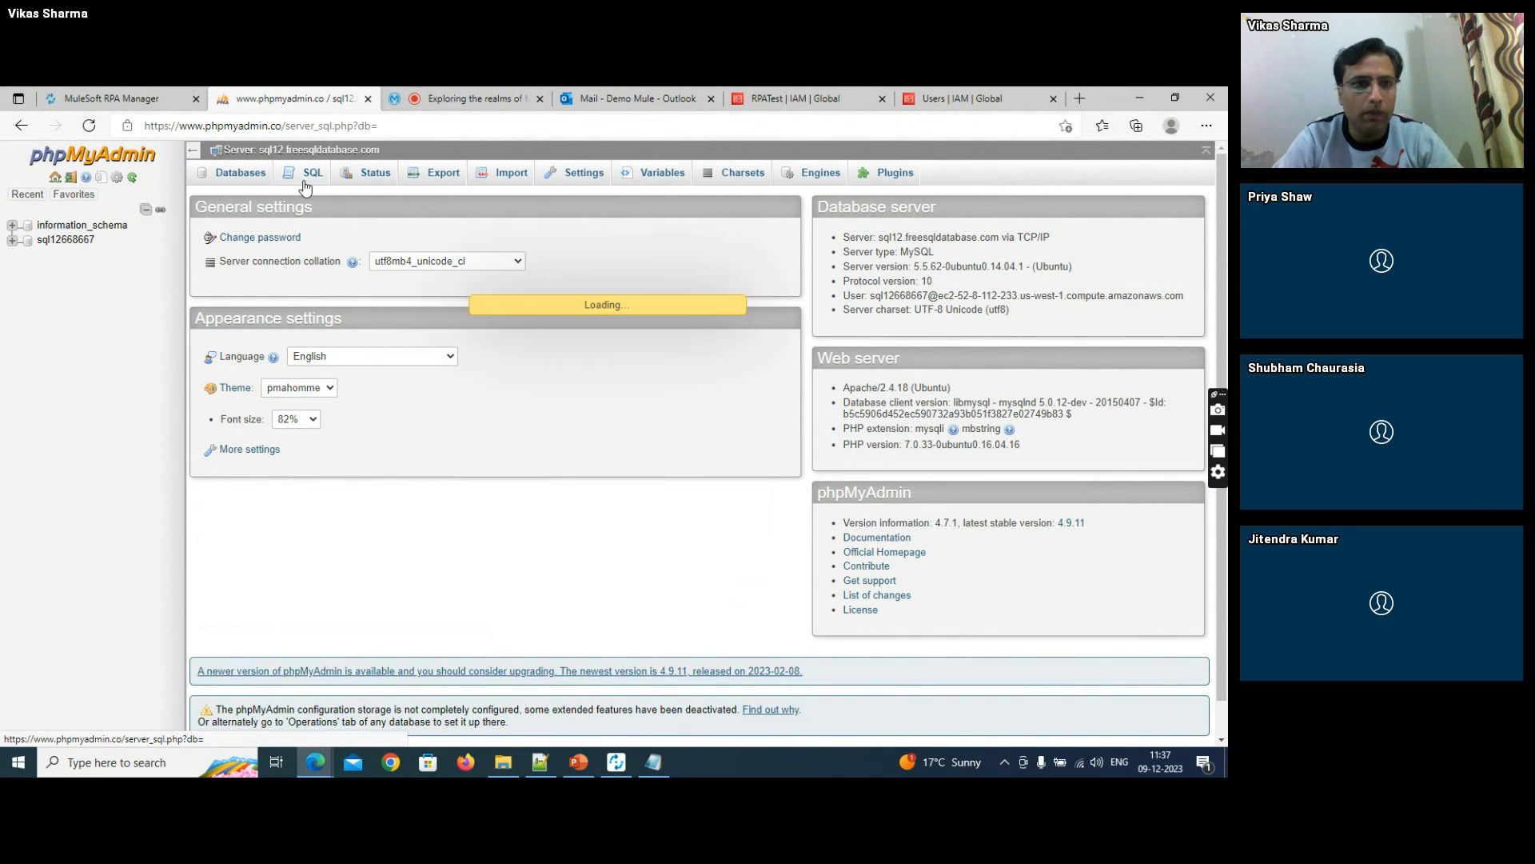
- In the Outlook inbox, mark the two messages carrying the AUGUST_BILL and JULY_BILL attachments as unread
click(607, 98)
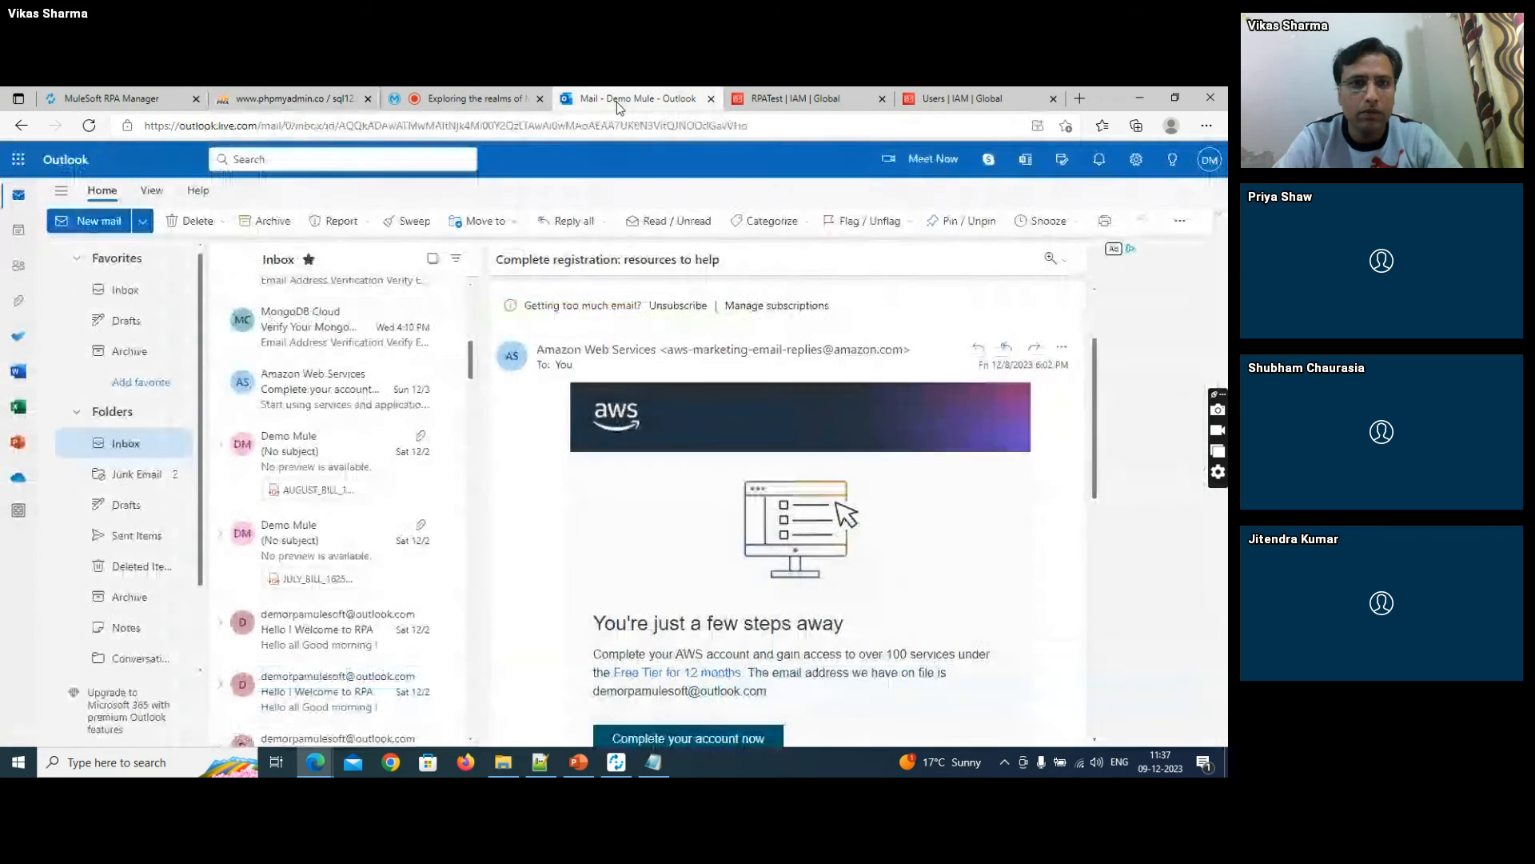
click(369, 439)
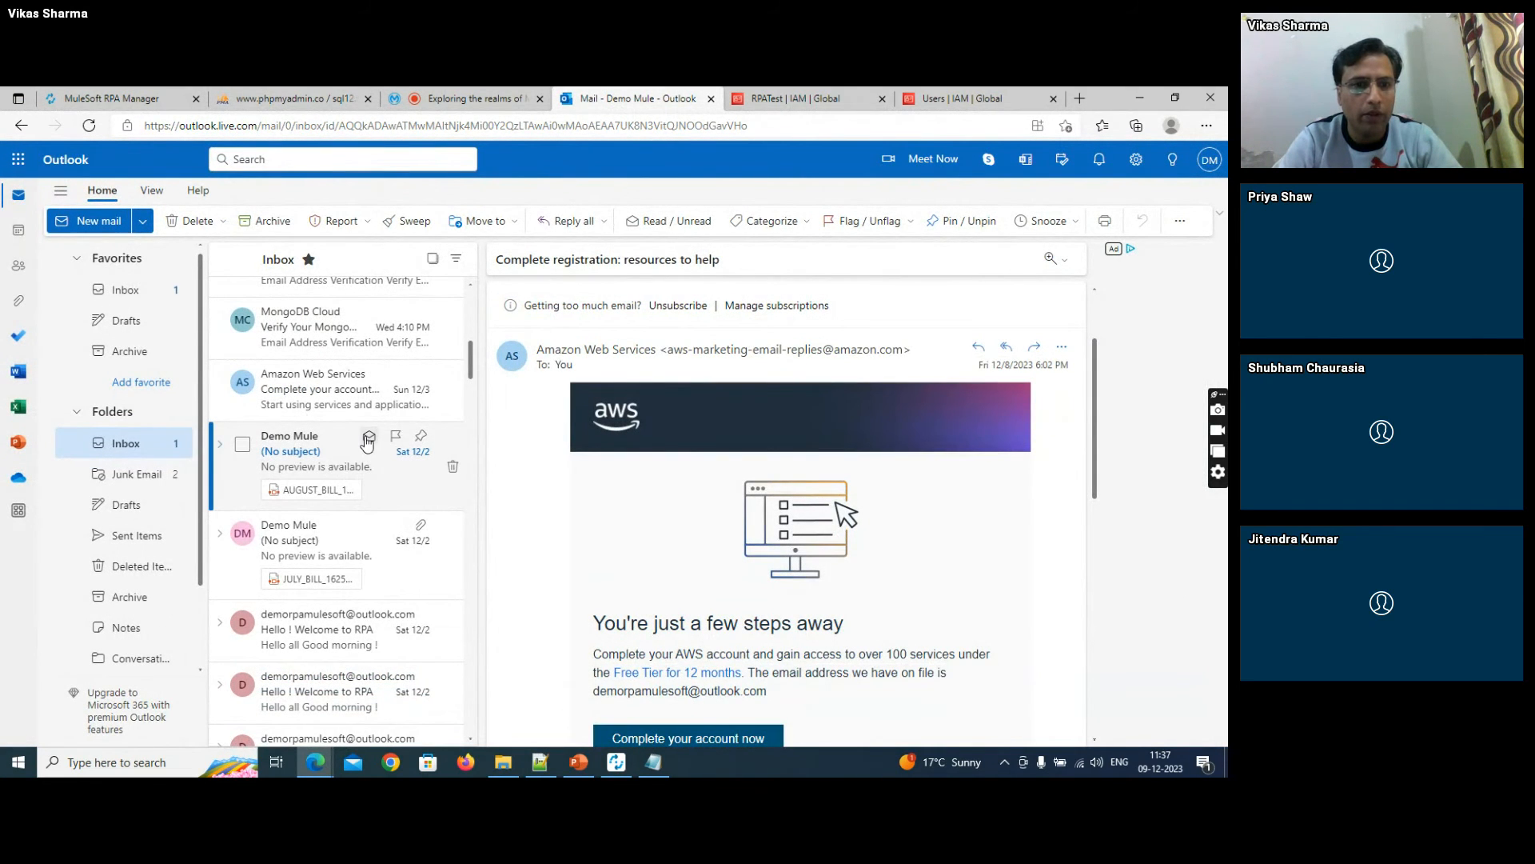
click(368, 527)
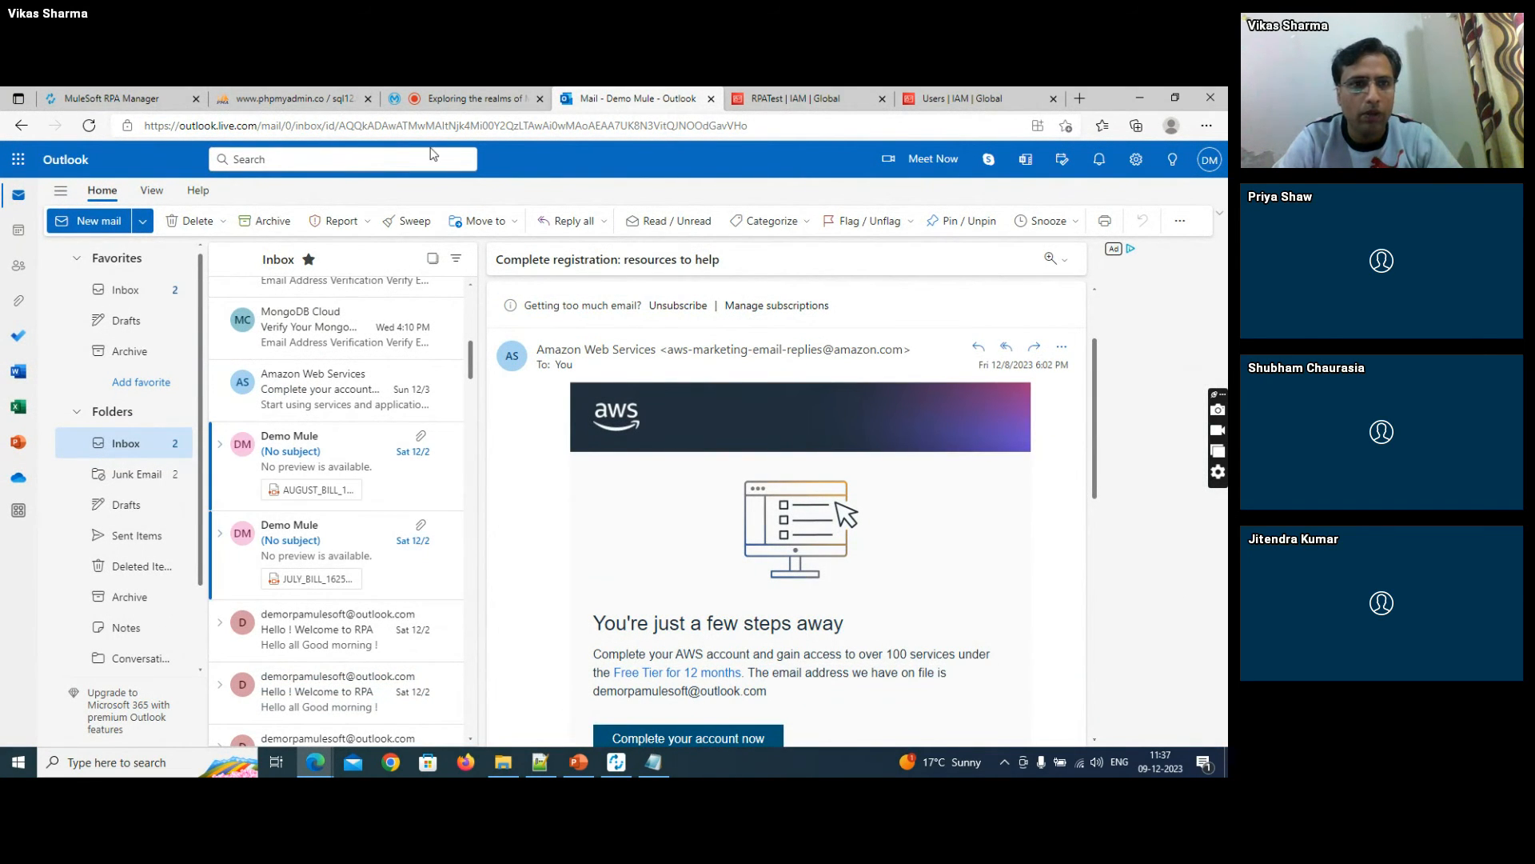
- Switch to phpMyAdmin and try to run the query "select * from Orders" at server level
click(323, 98)
click(377, 262)
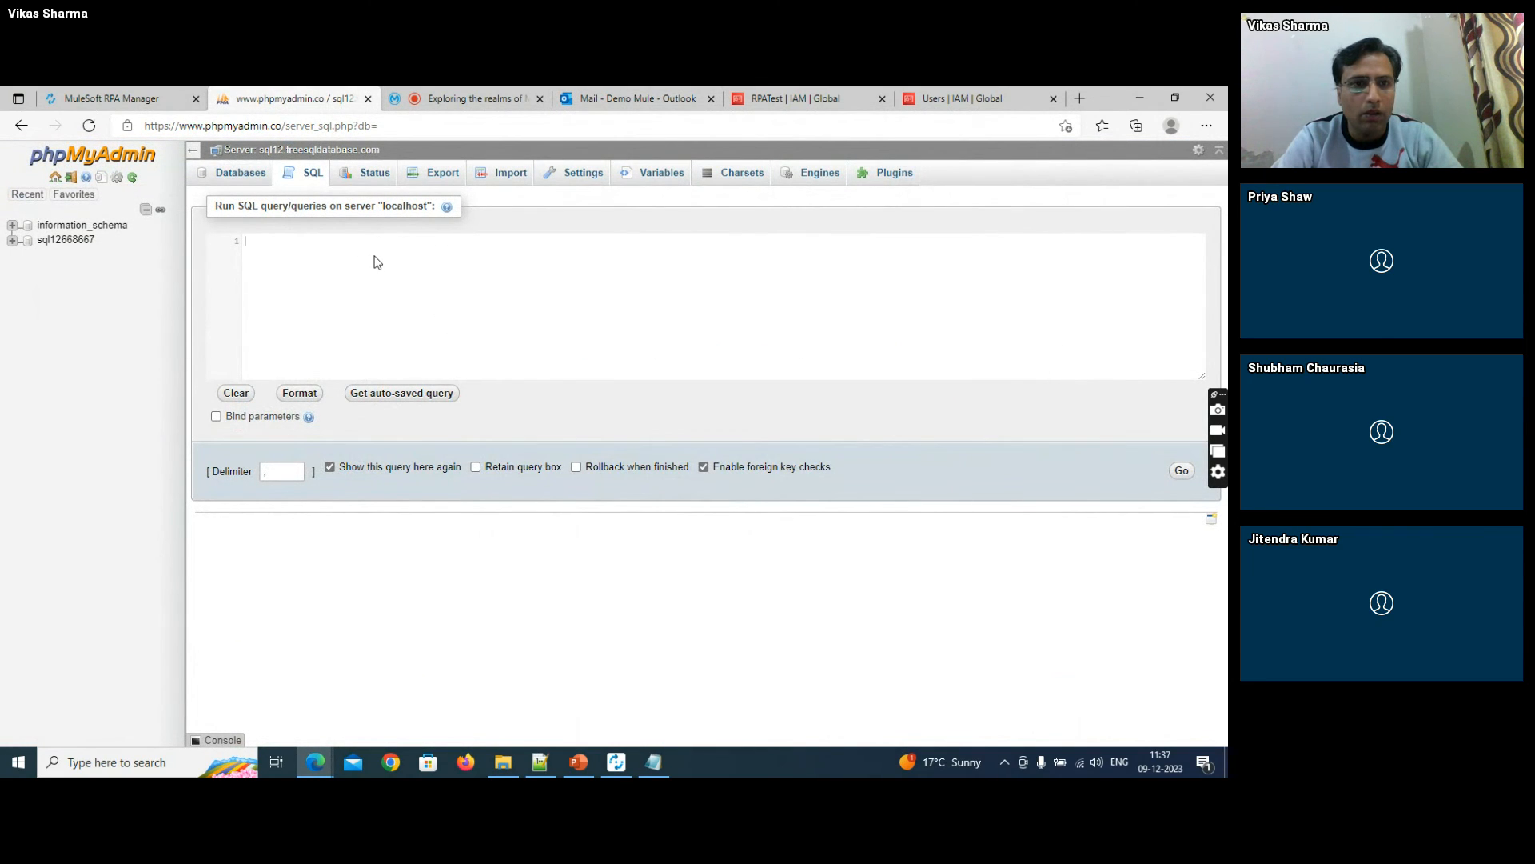
text(sele)
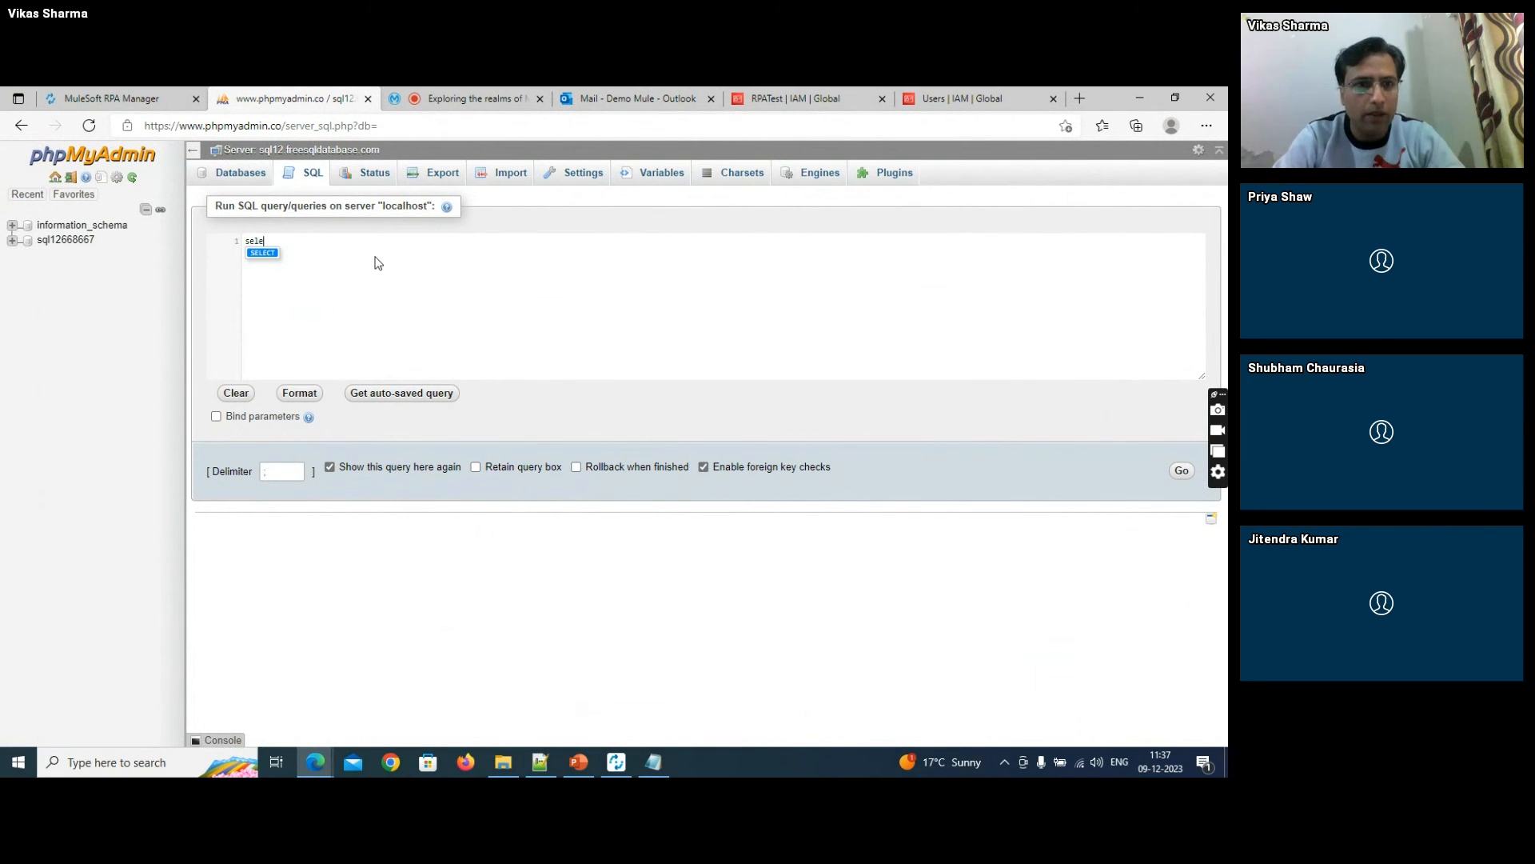
text(ct * from )
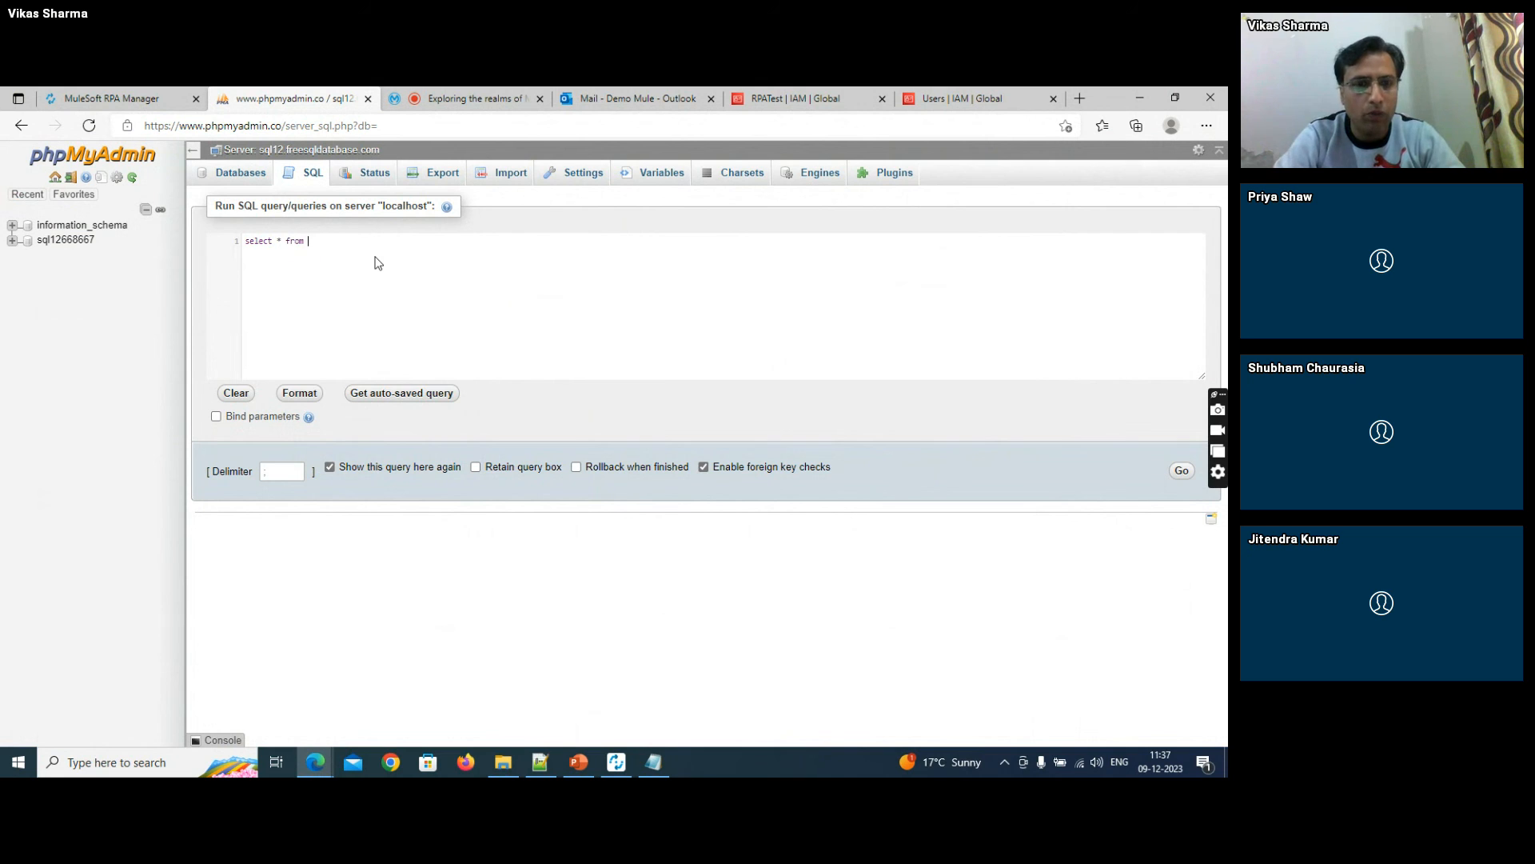
text(orders)
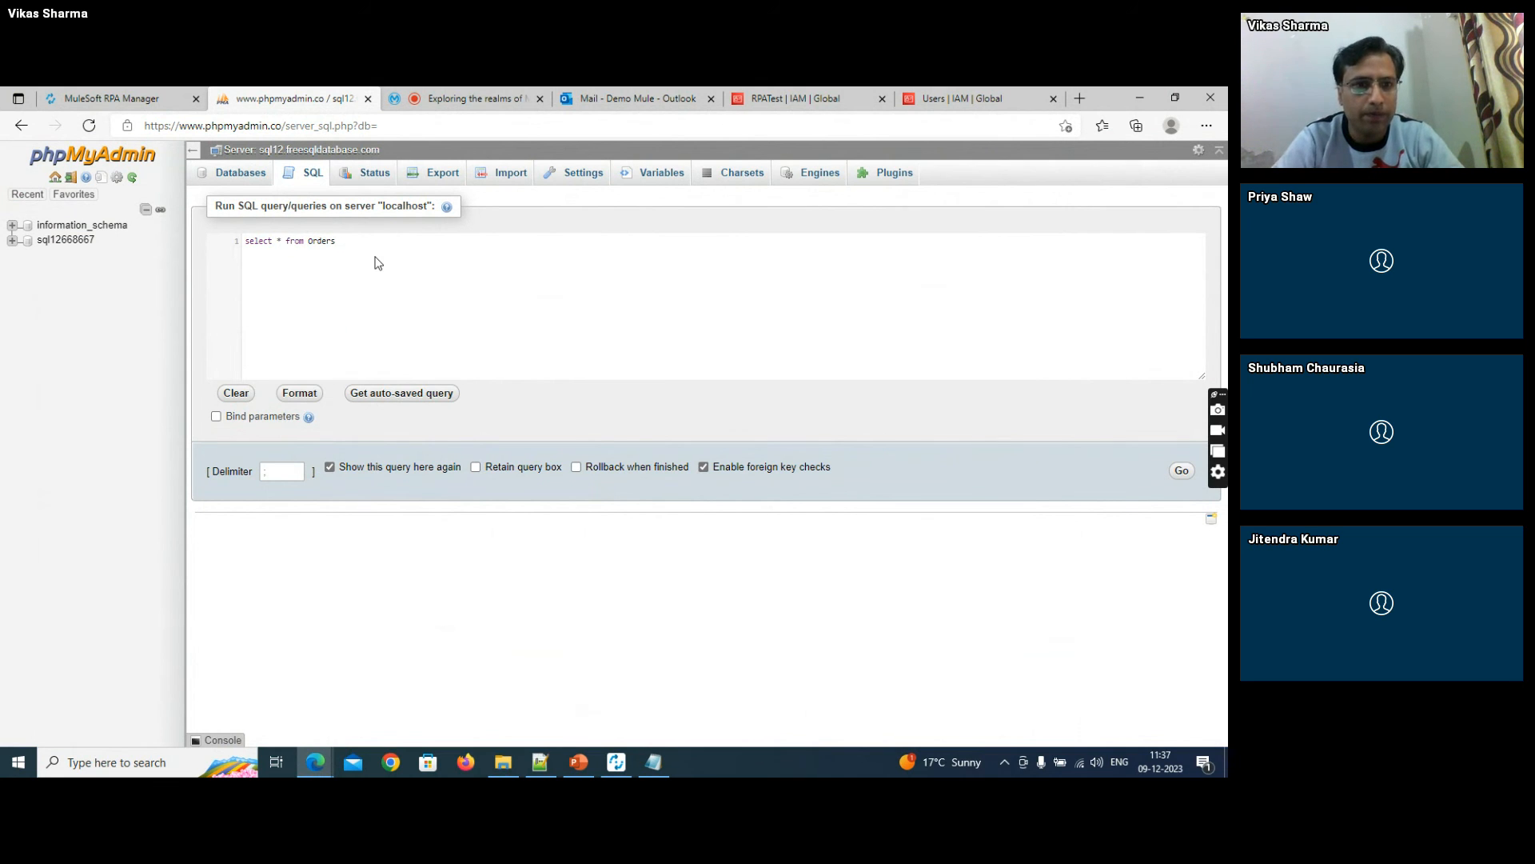
key(ctrl+Return)
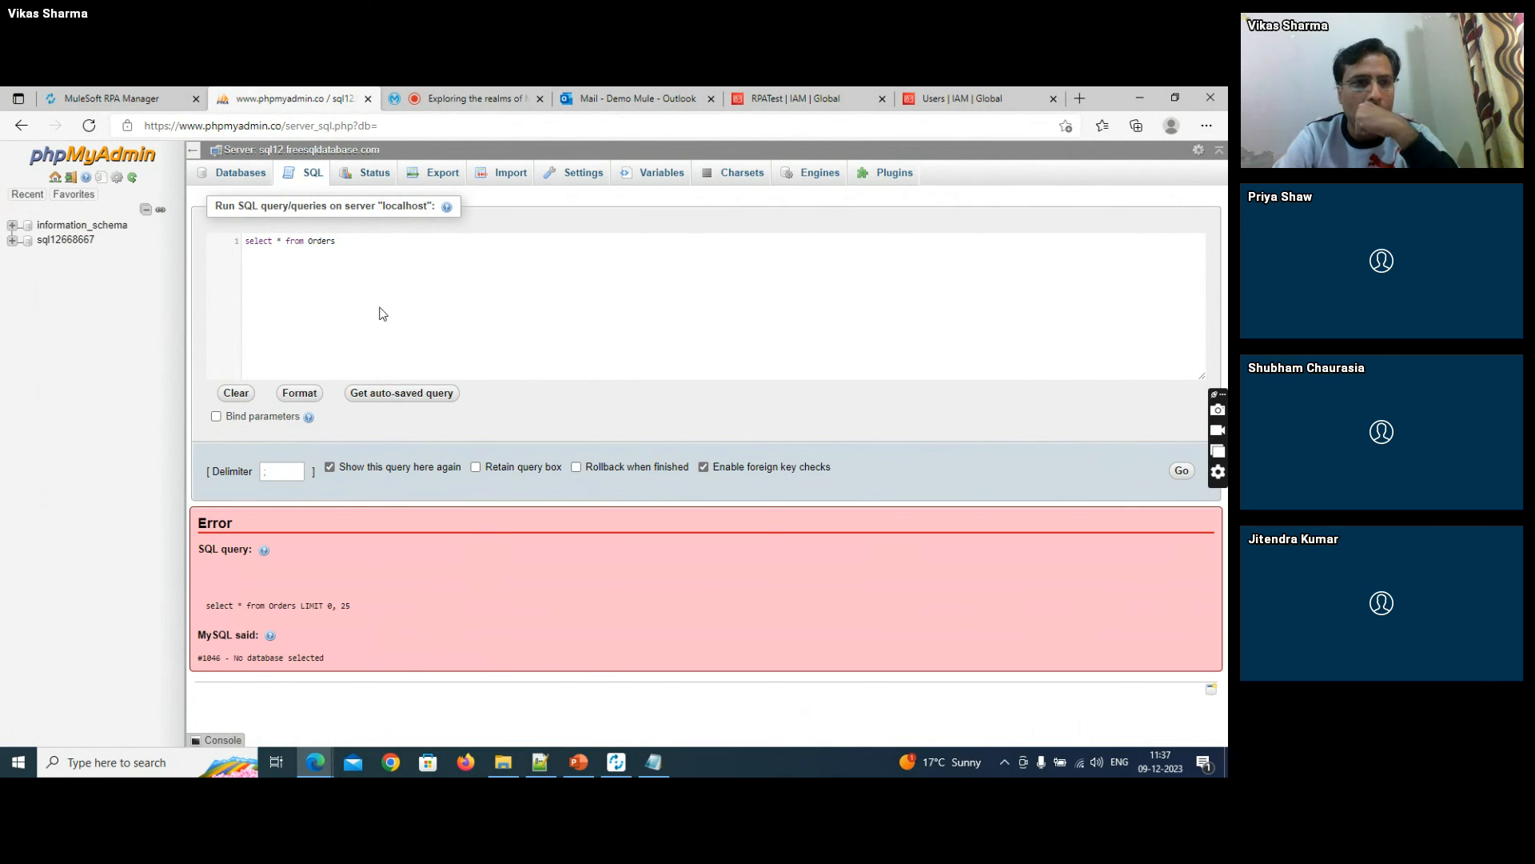
- Expand the sql12668667 database, open its Orders table while discarding the unsaved query, and expand the table's node
click(14, 242)
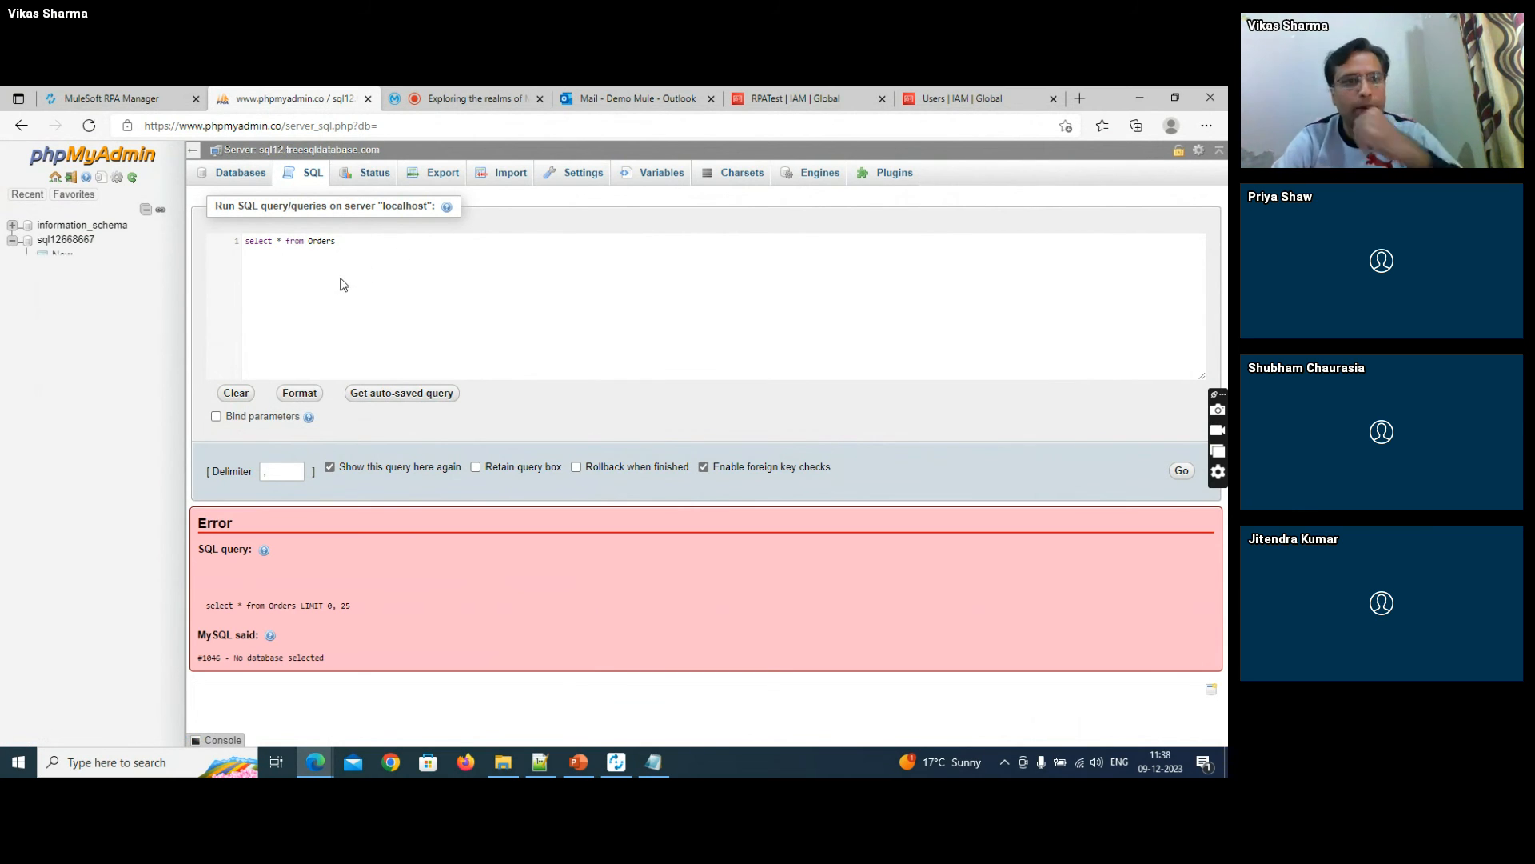
click(60, 276)
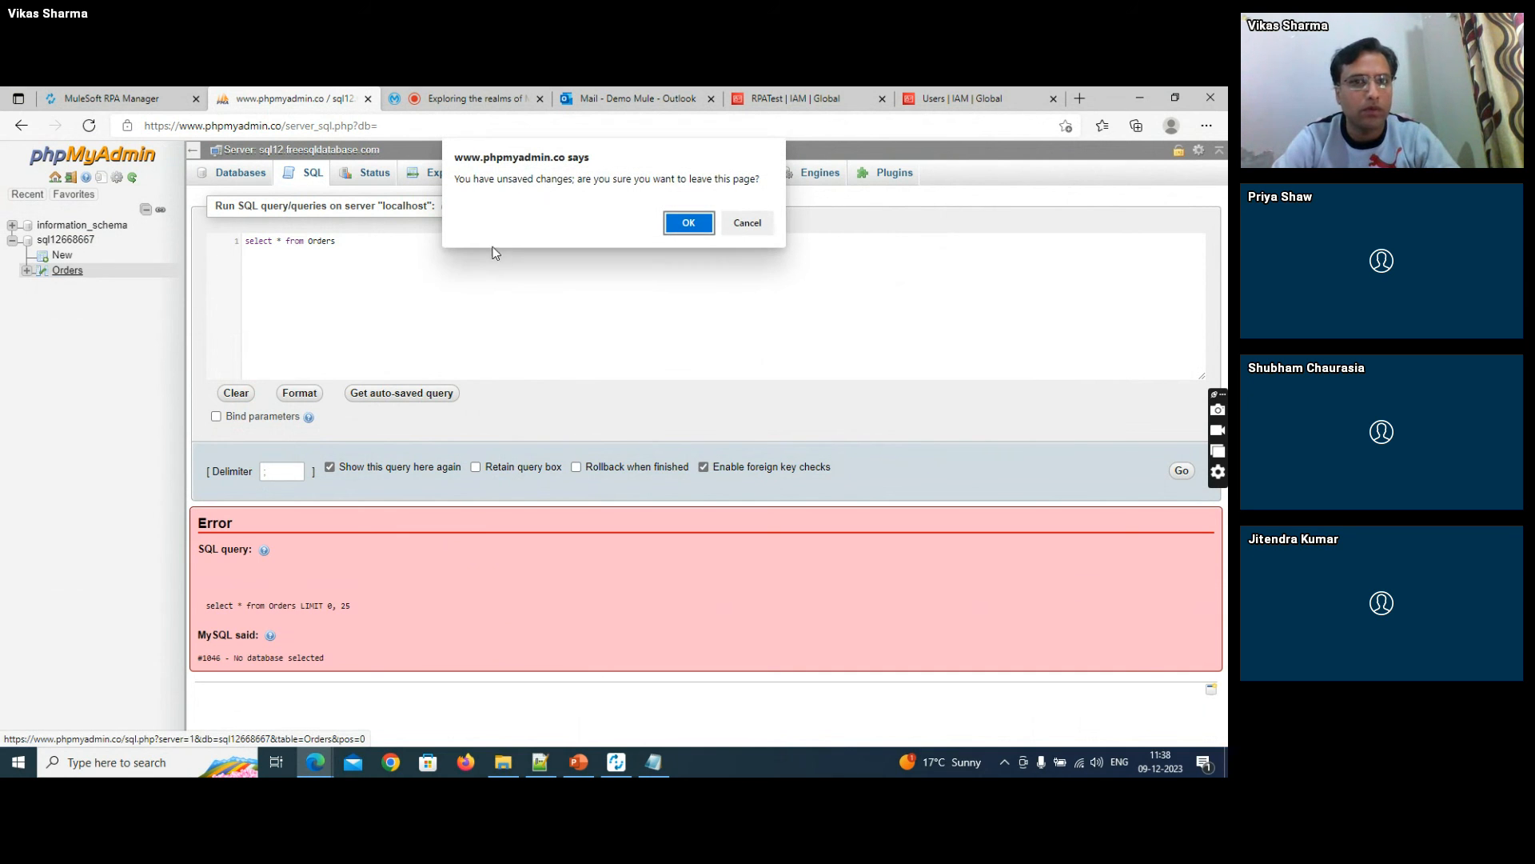
click(686, 221)
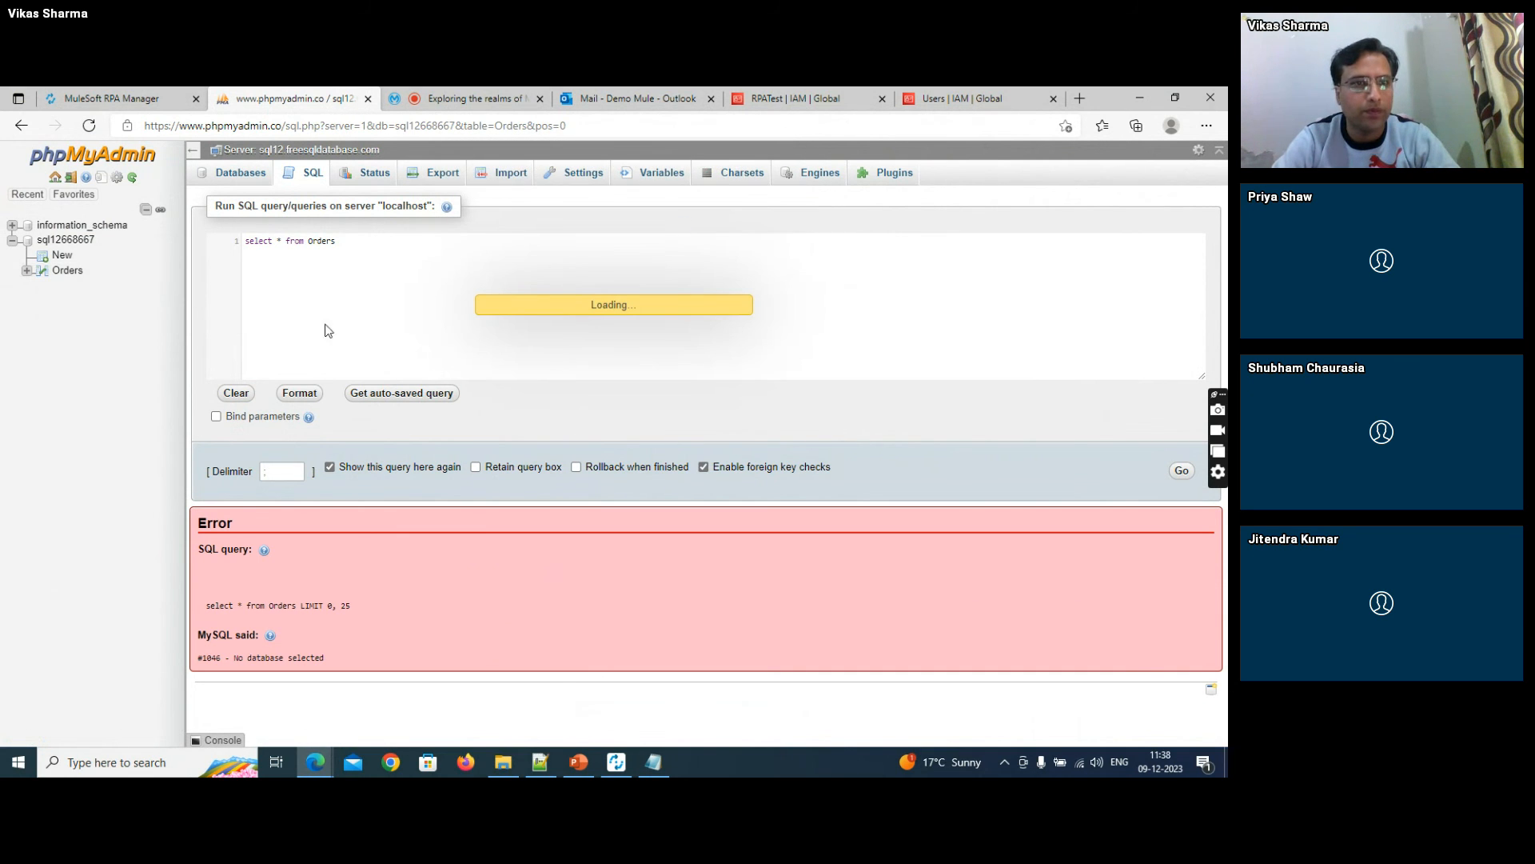
click(27, 272)
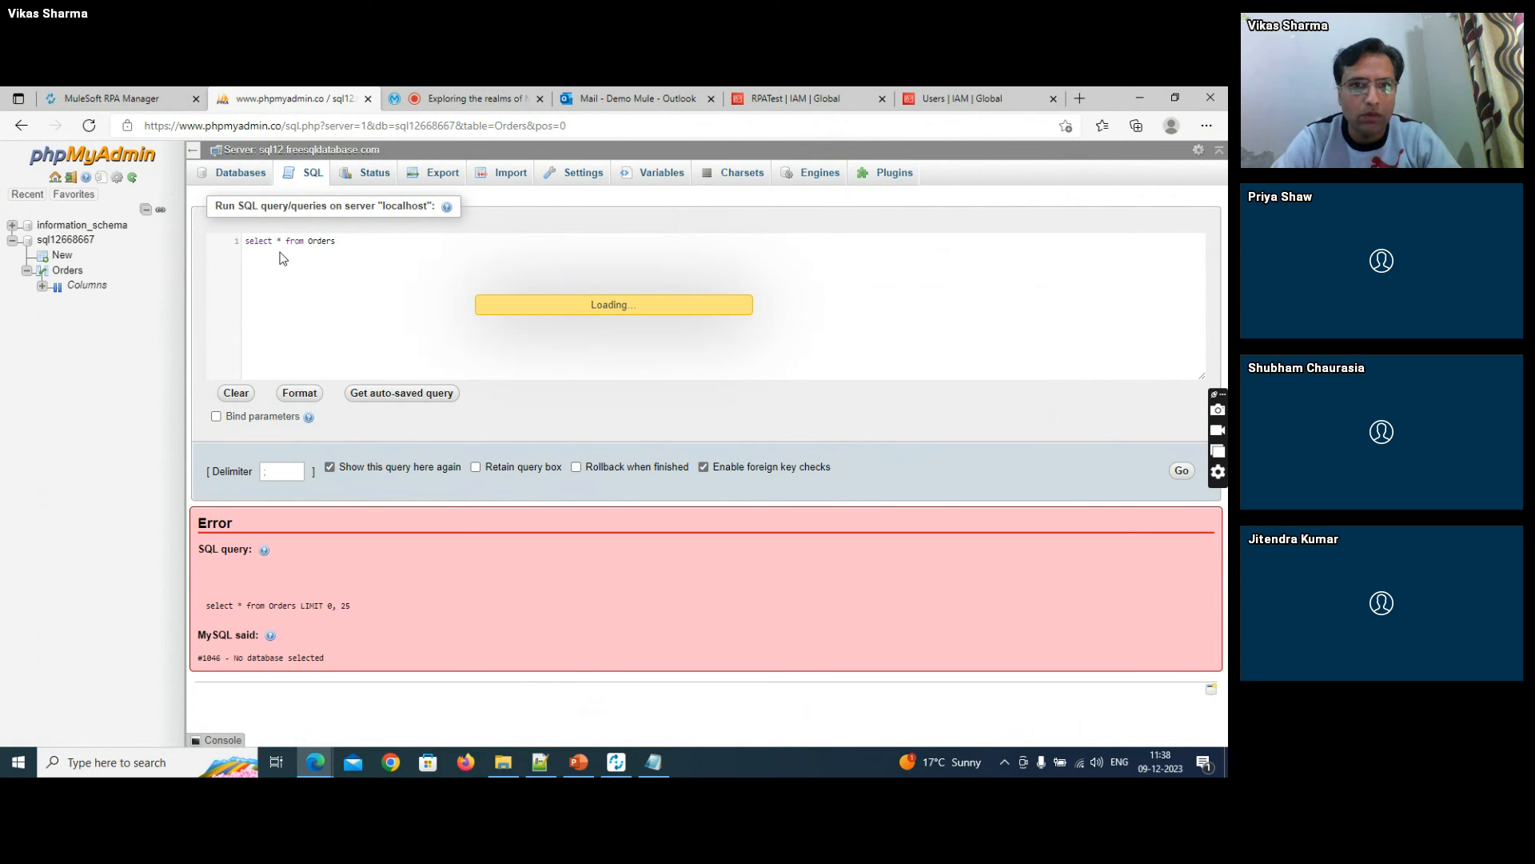
- Switch to MuleSoft RPA Builder and start a test run of the whole Automating Invoice Feed process
key(alt+Tab)
key(alt+Tab)
key(alt+Tab)
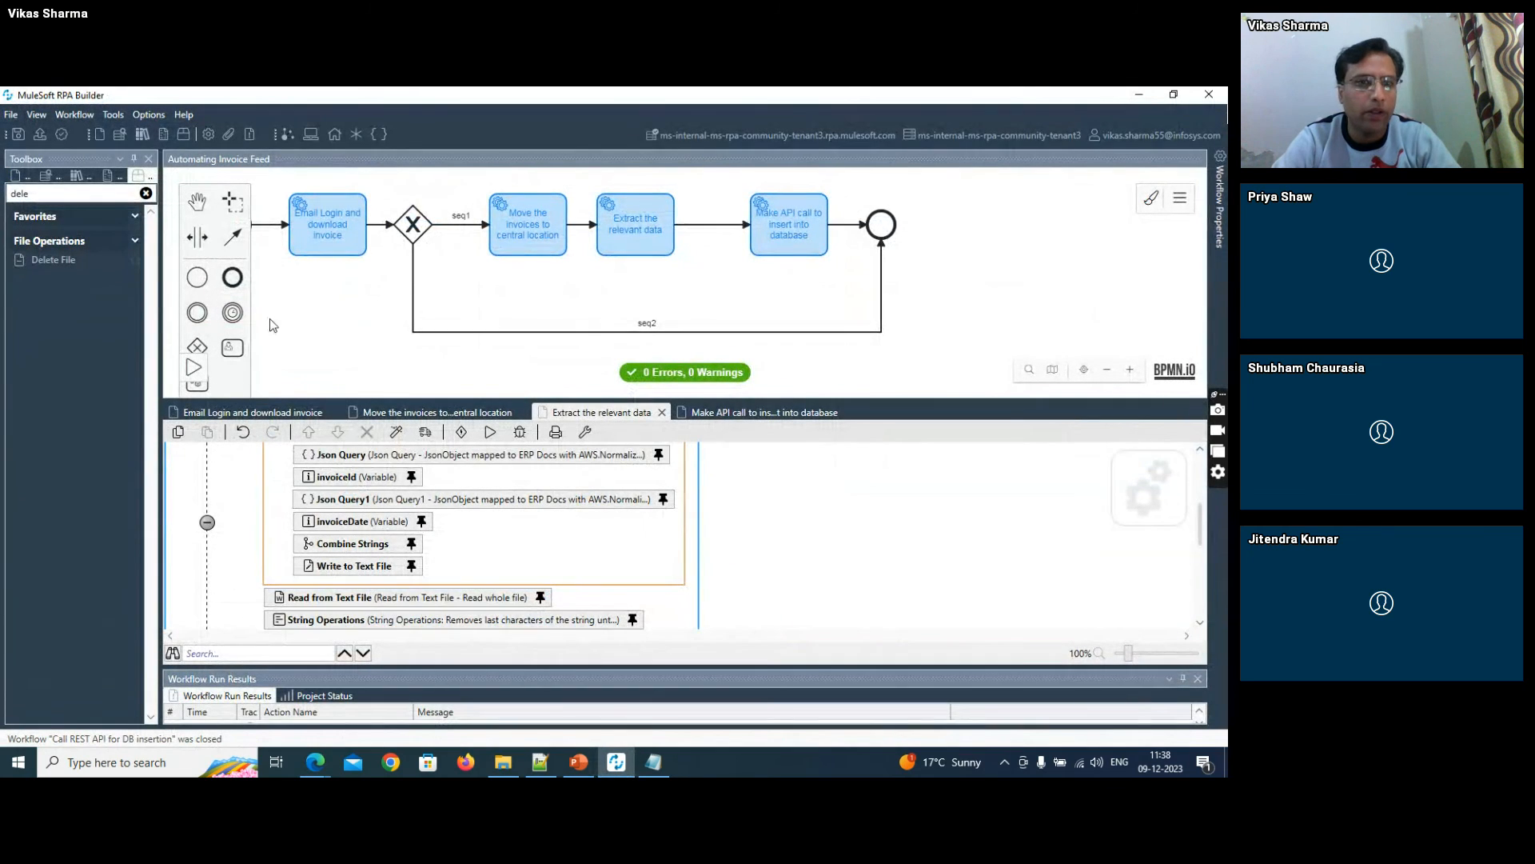
click(193, 369)
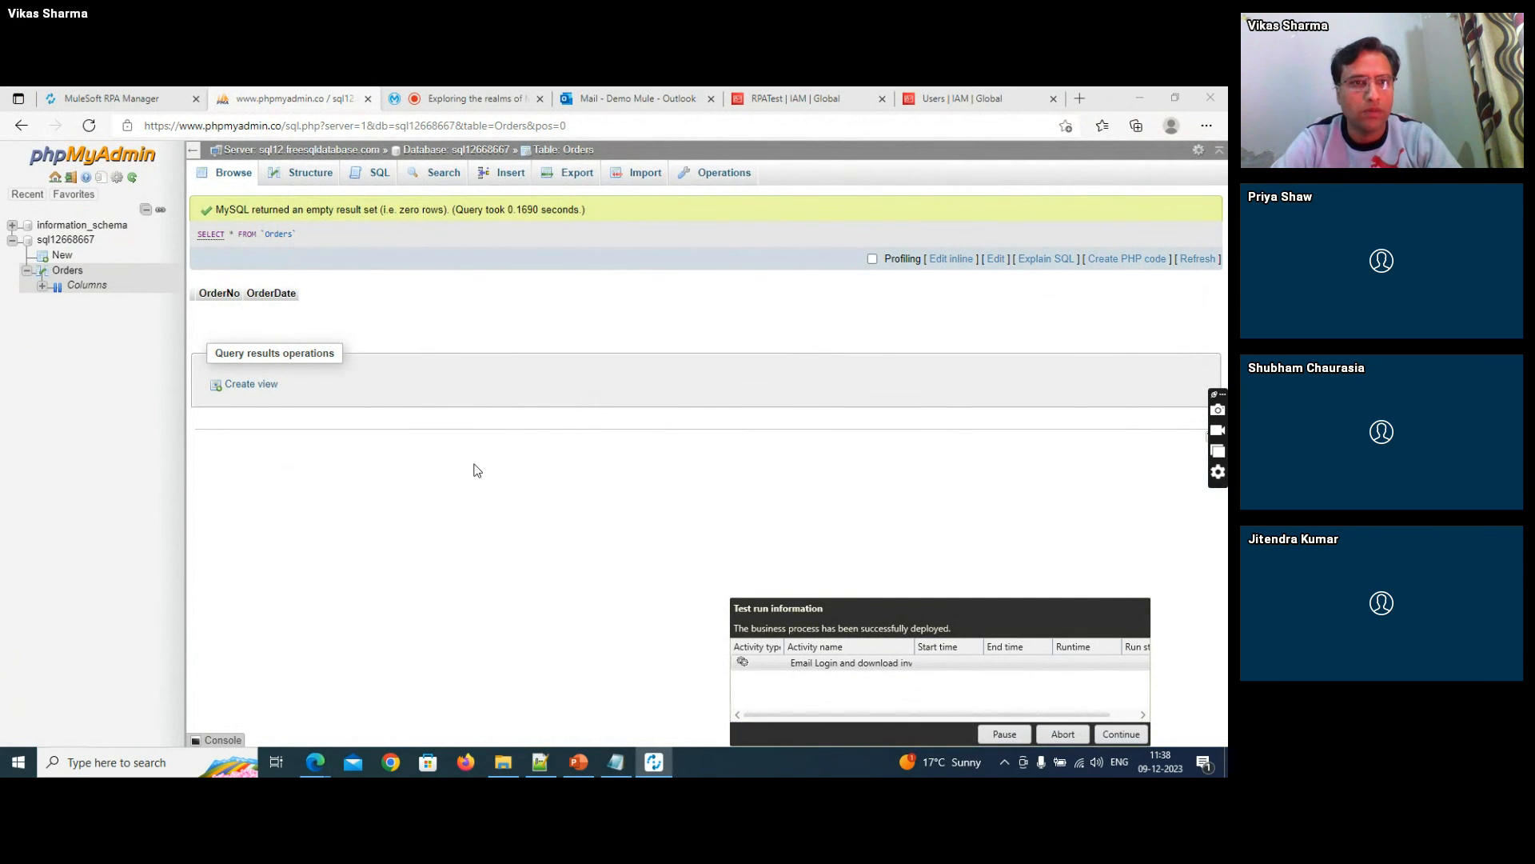
- Switch to the F:\RPA folder while the test run executes, and close the Test run information window once the process has finished
key(alt+Tab)
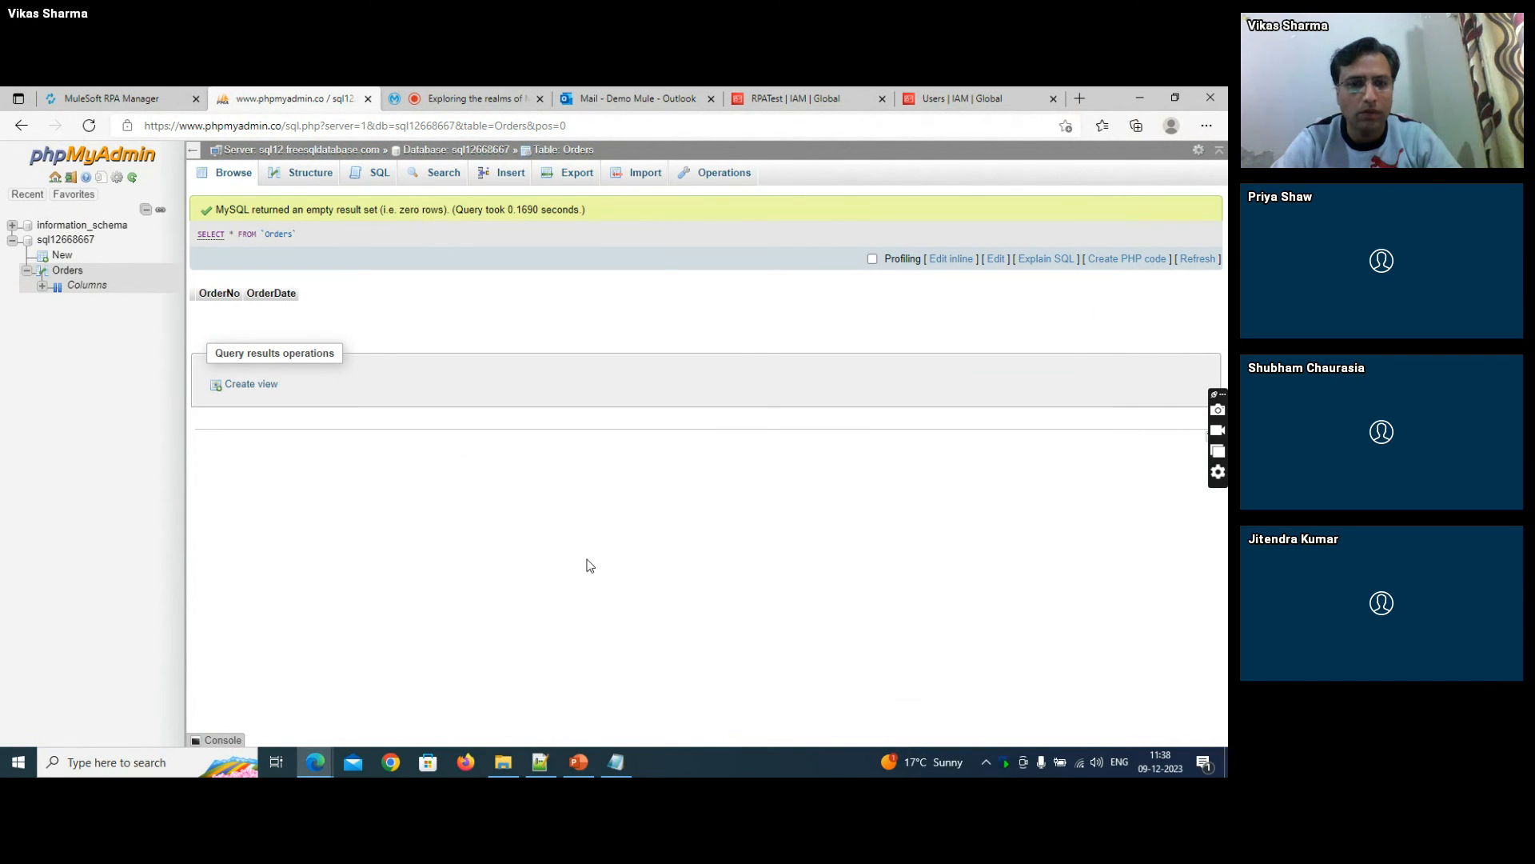
key(alt+Tab)
key(alt+Tab)
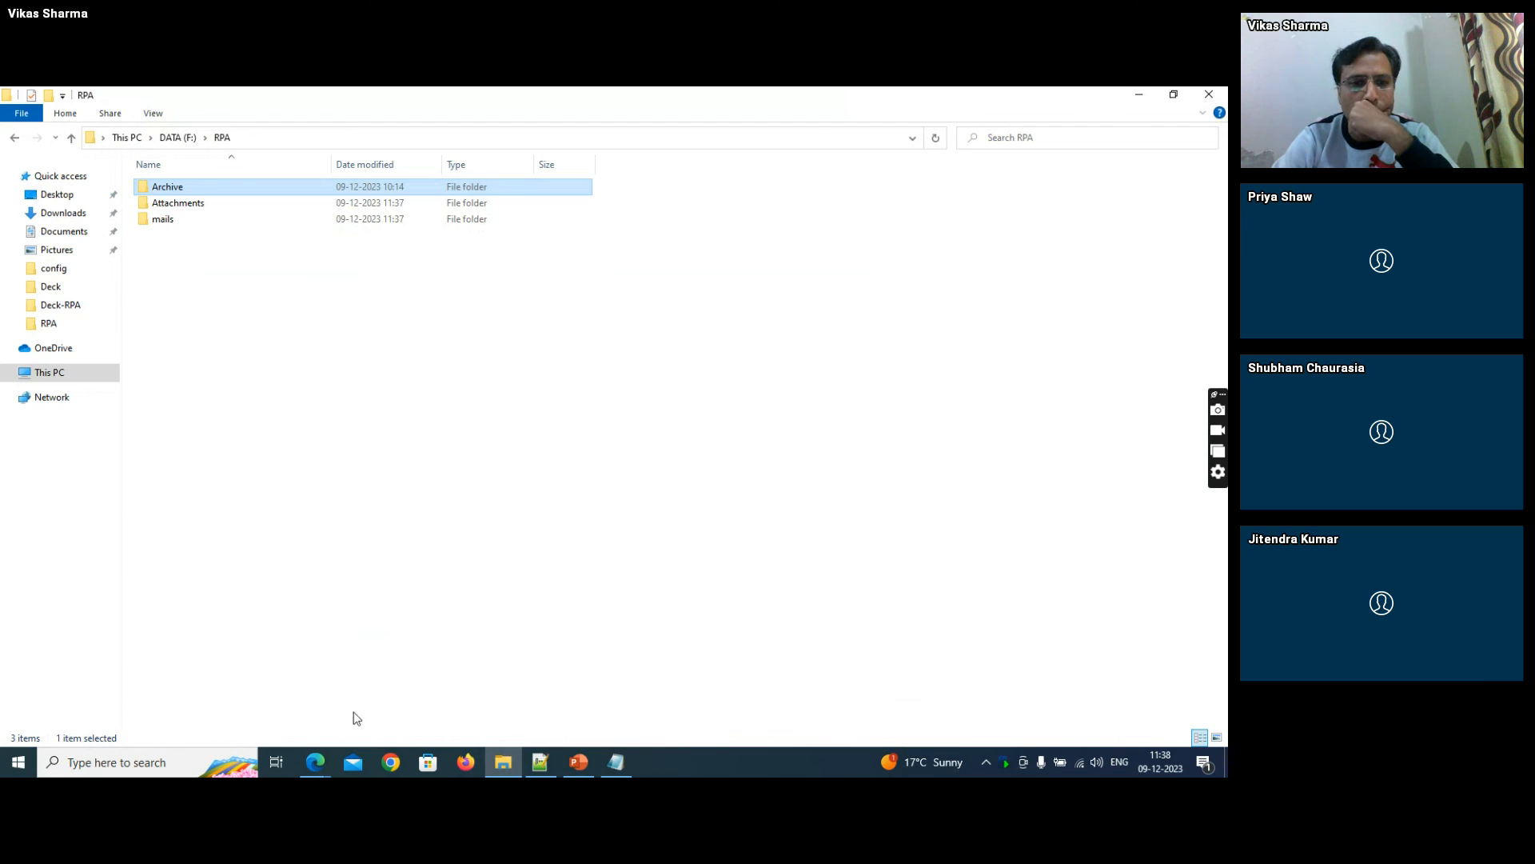
click(219, 207)
click(662, 763)
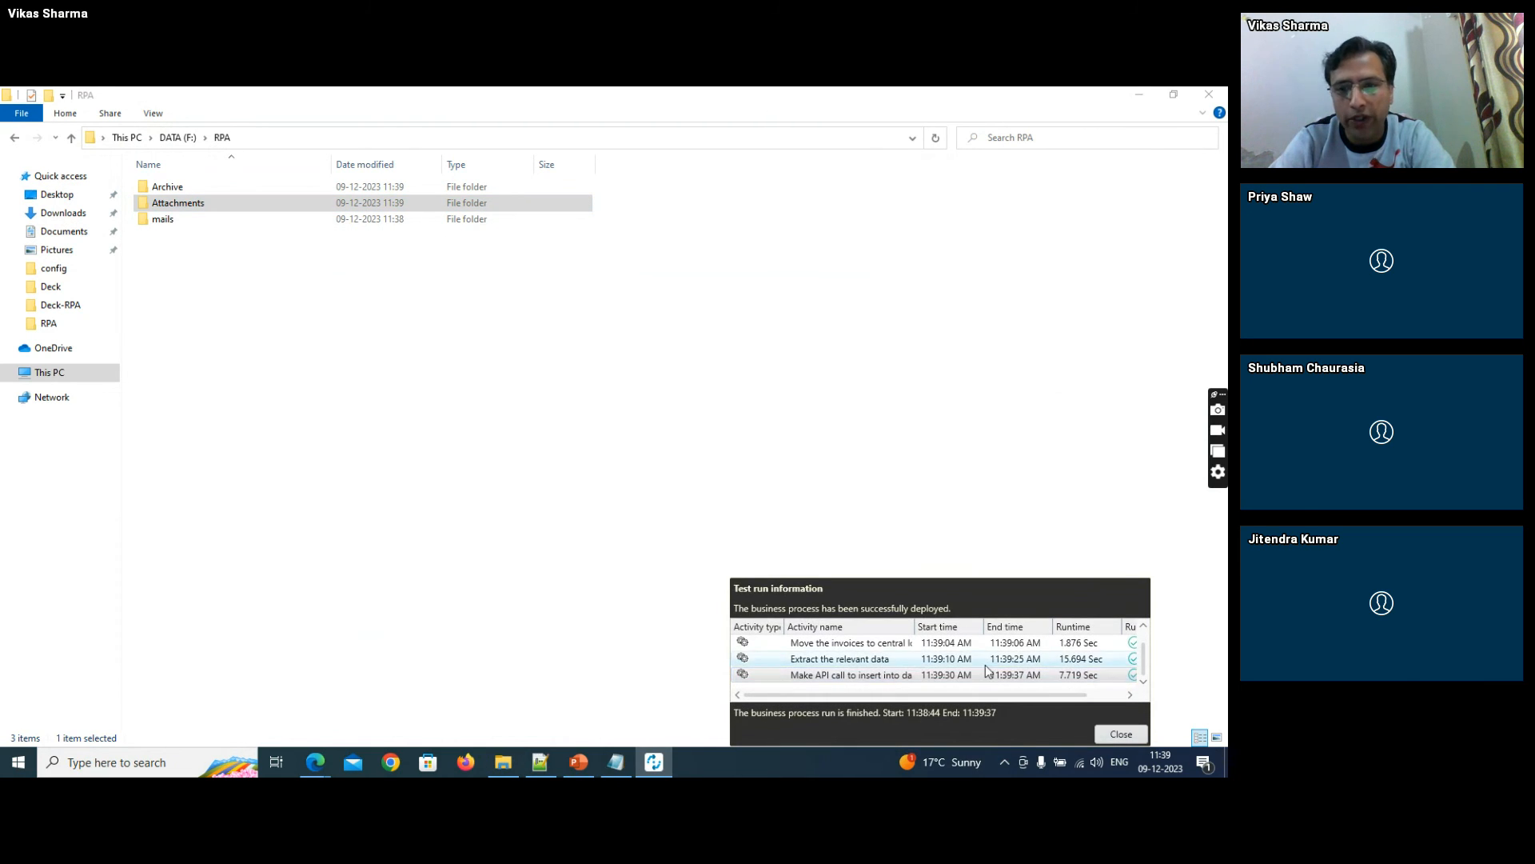
click(1121, 733)
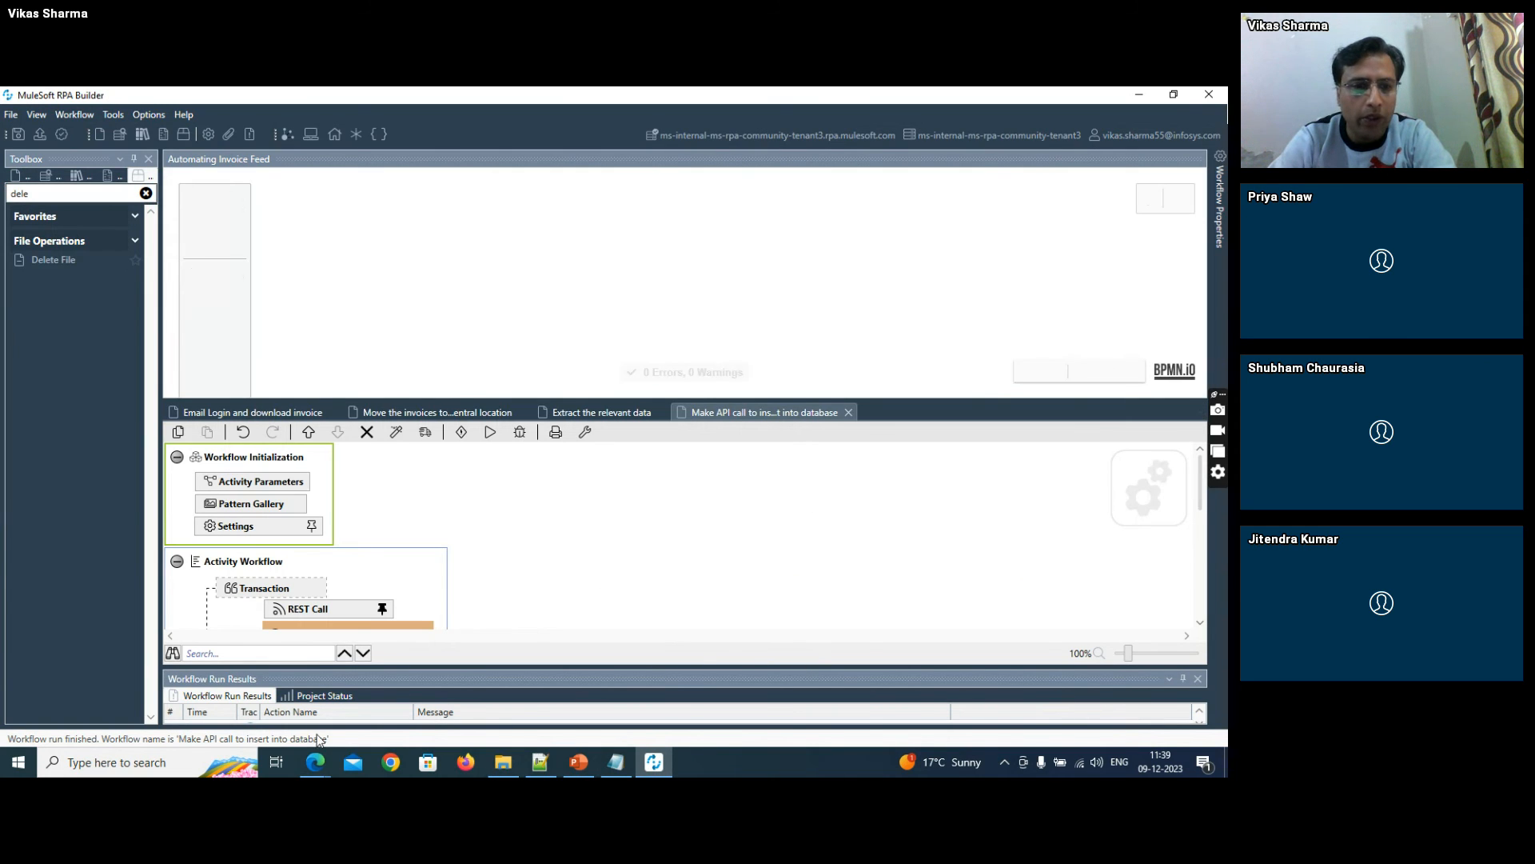
- In phpMyAdmin, run SELECT * FROM `Orders` WHERE 1 on the Orders table and examine the returned rows
mouse_move(313, 760)
click(271, 702)
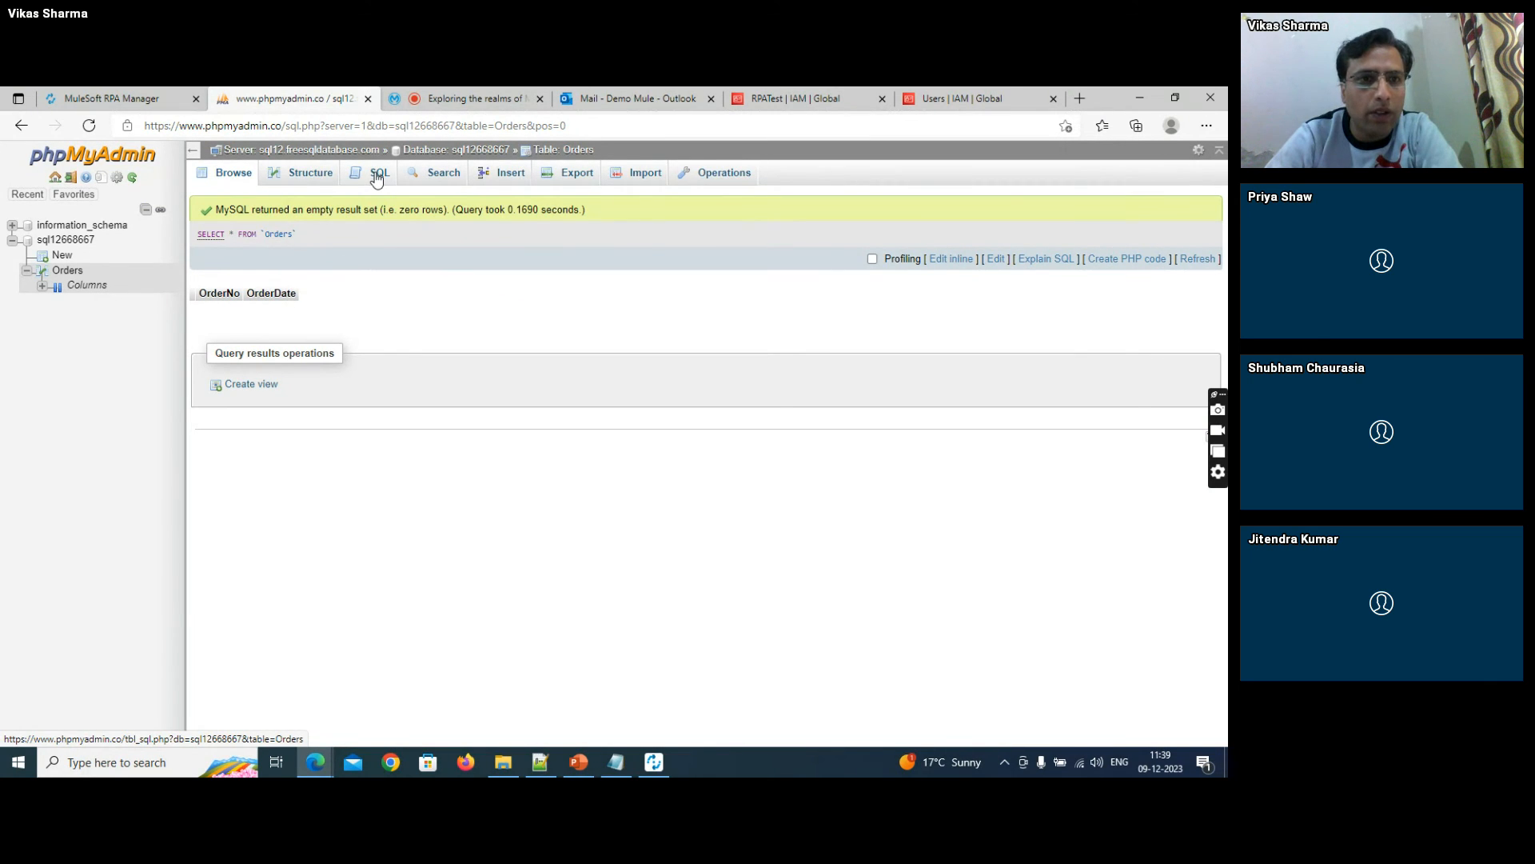
click(298, 181)
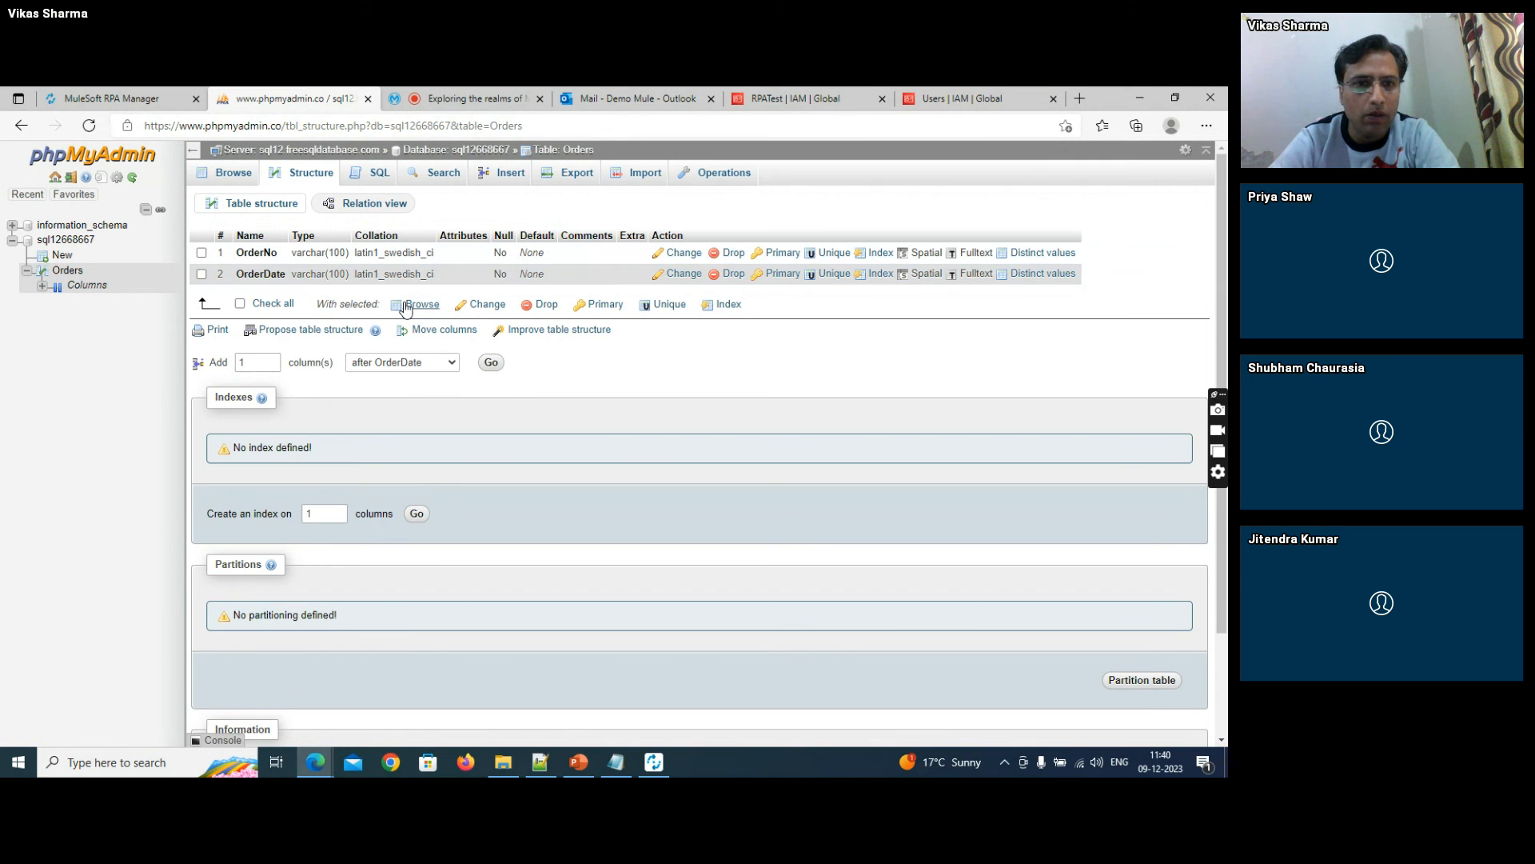
click(359, 177)
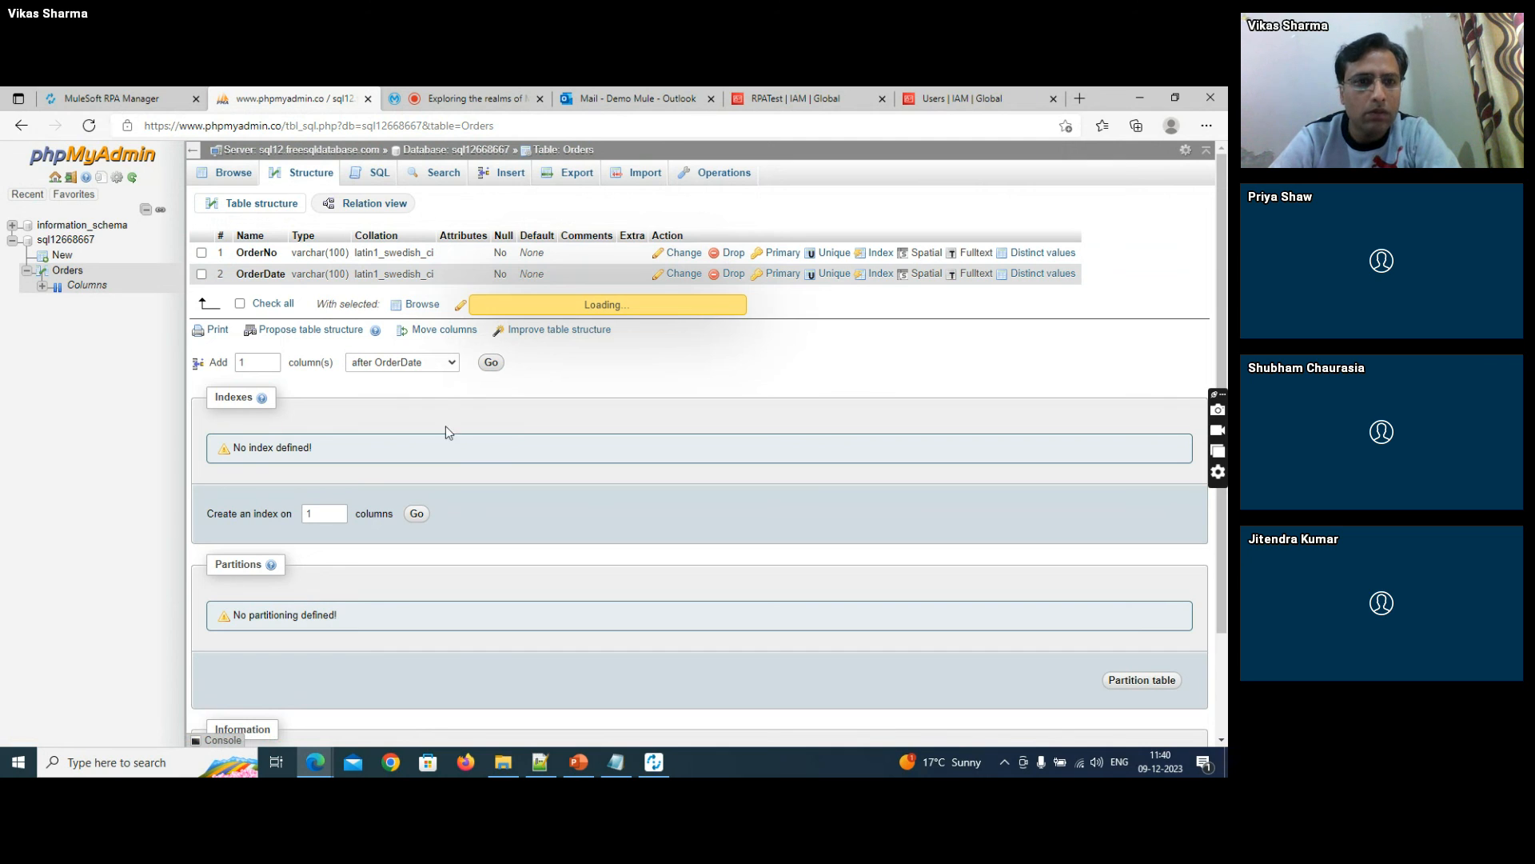
click(366, 176)
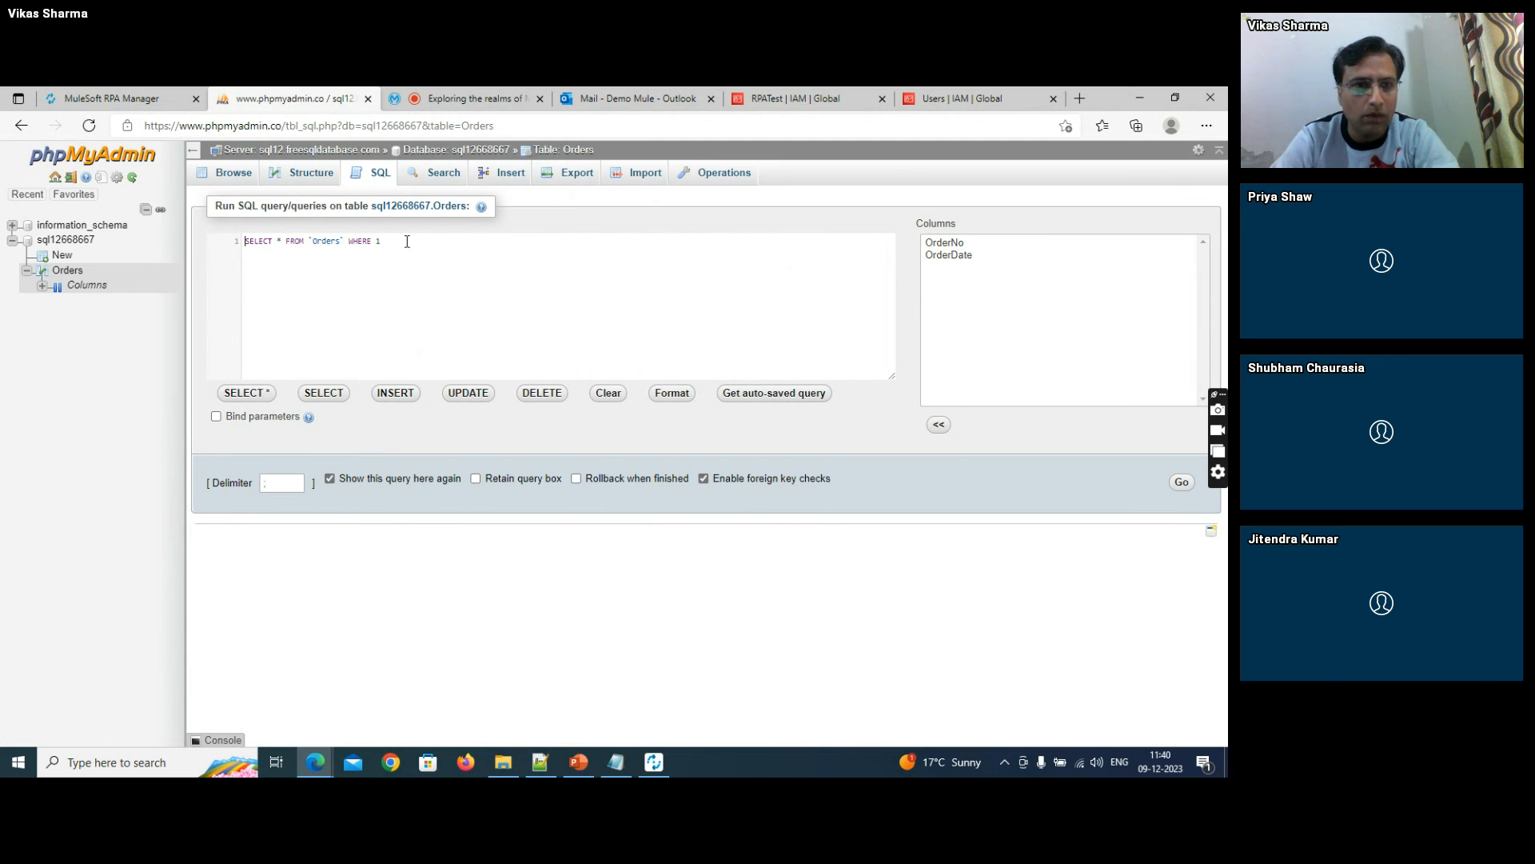
click(410, 239)
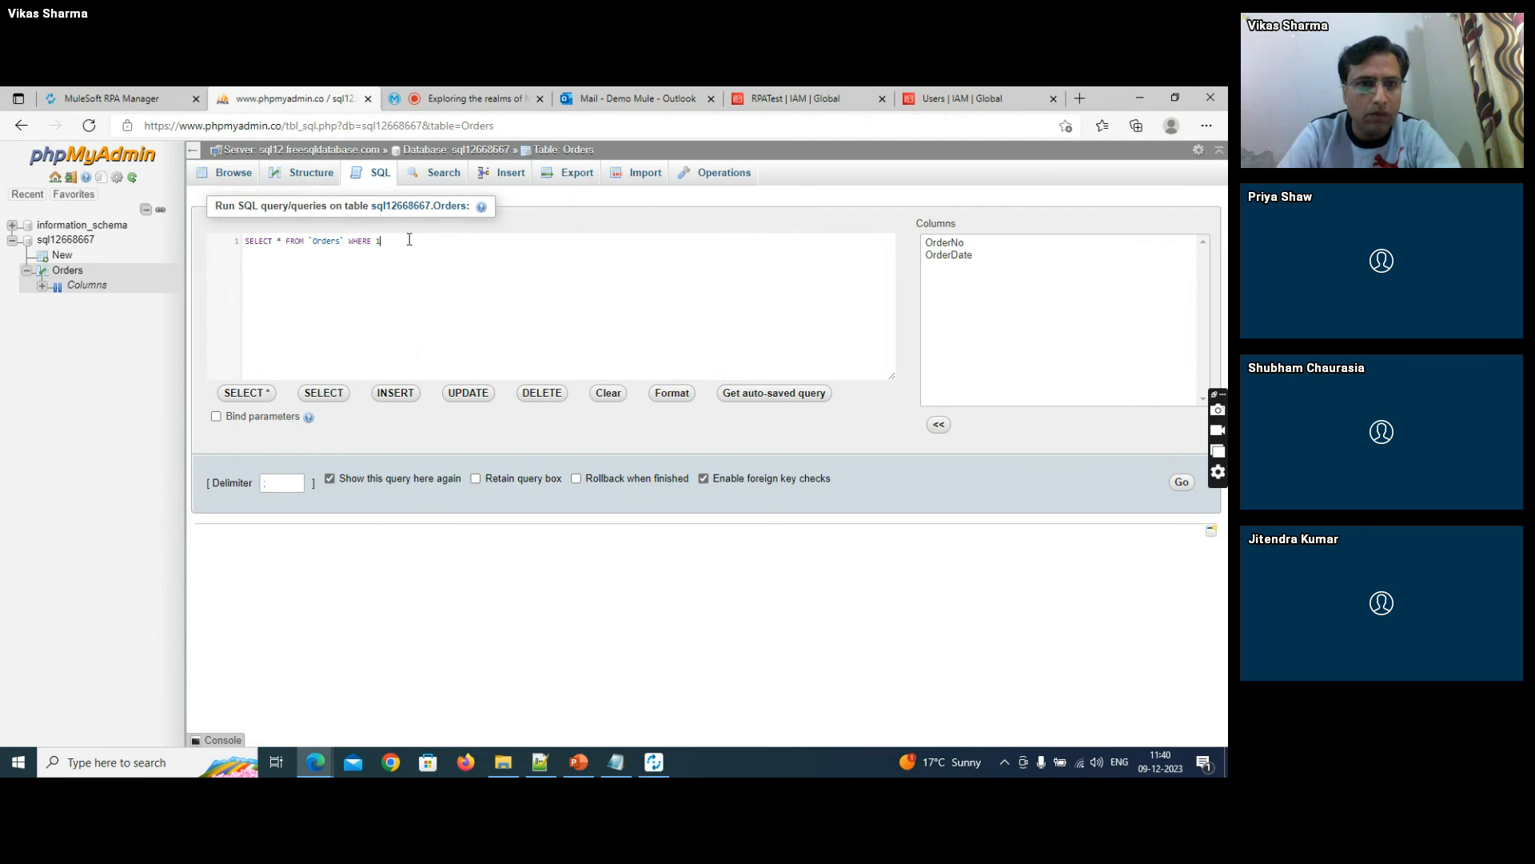
key(ctrl+Return)
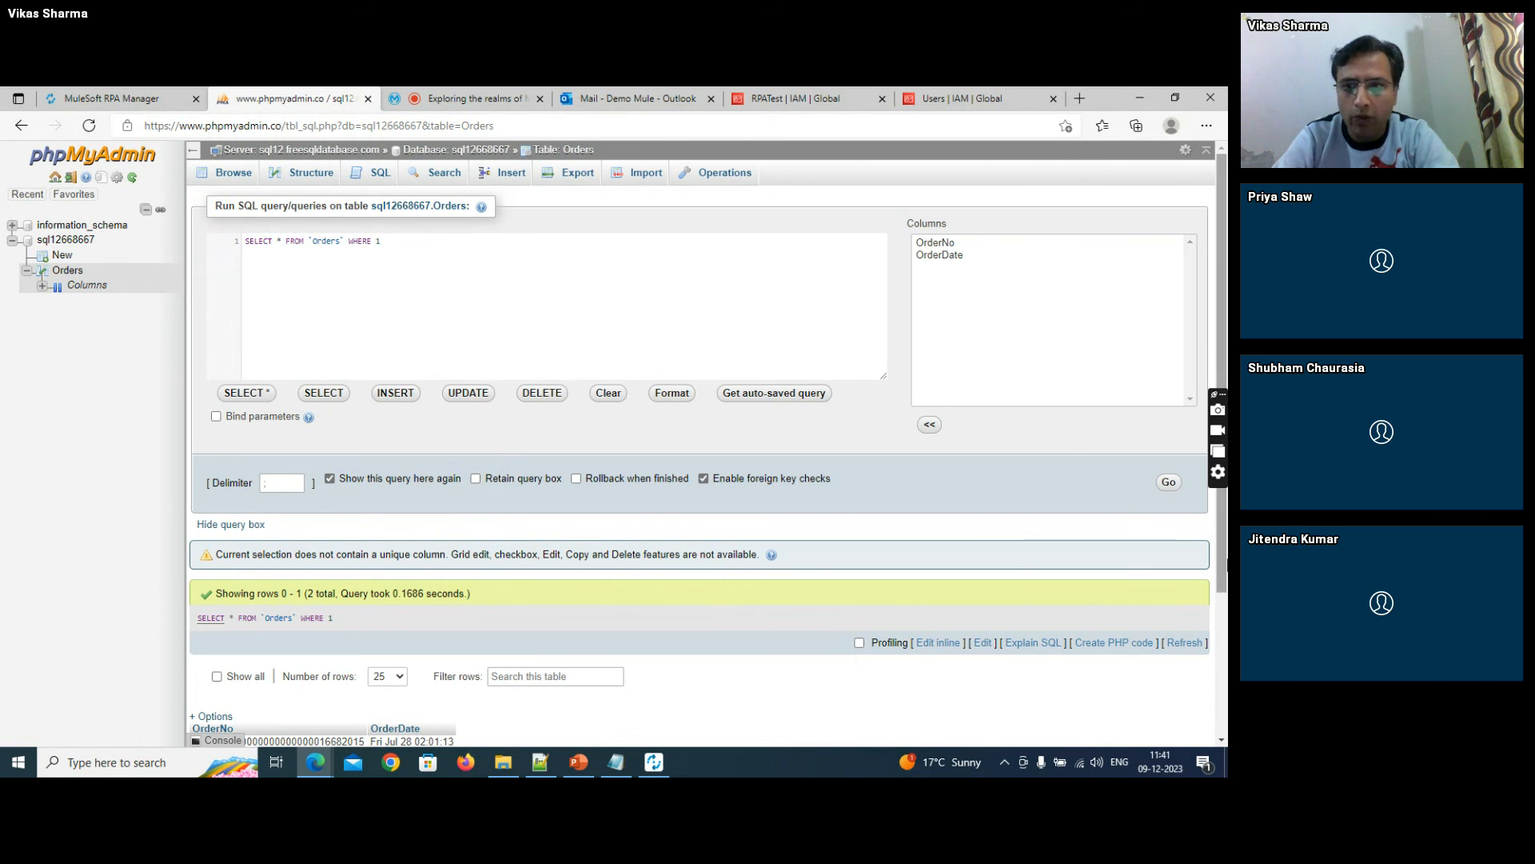
scroll(1223, 648, down, 2)
scroll(1225, 648, down, 1)
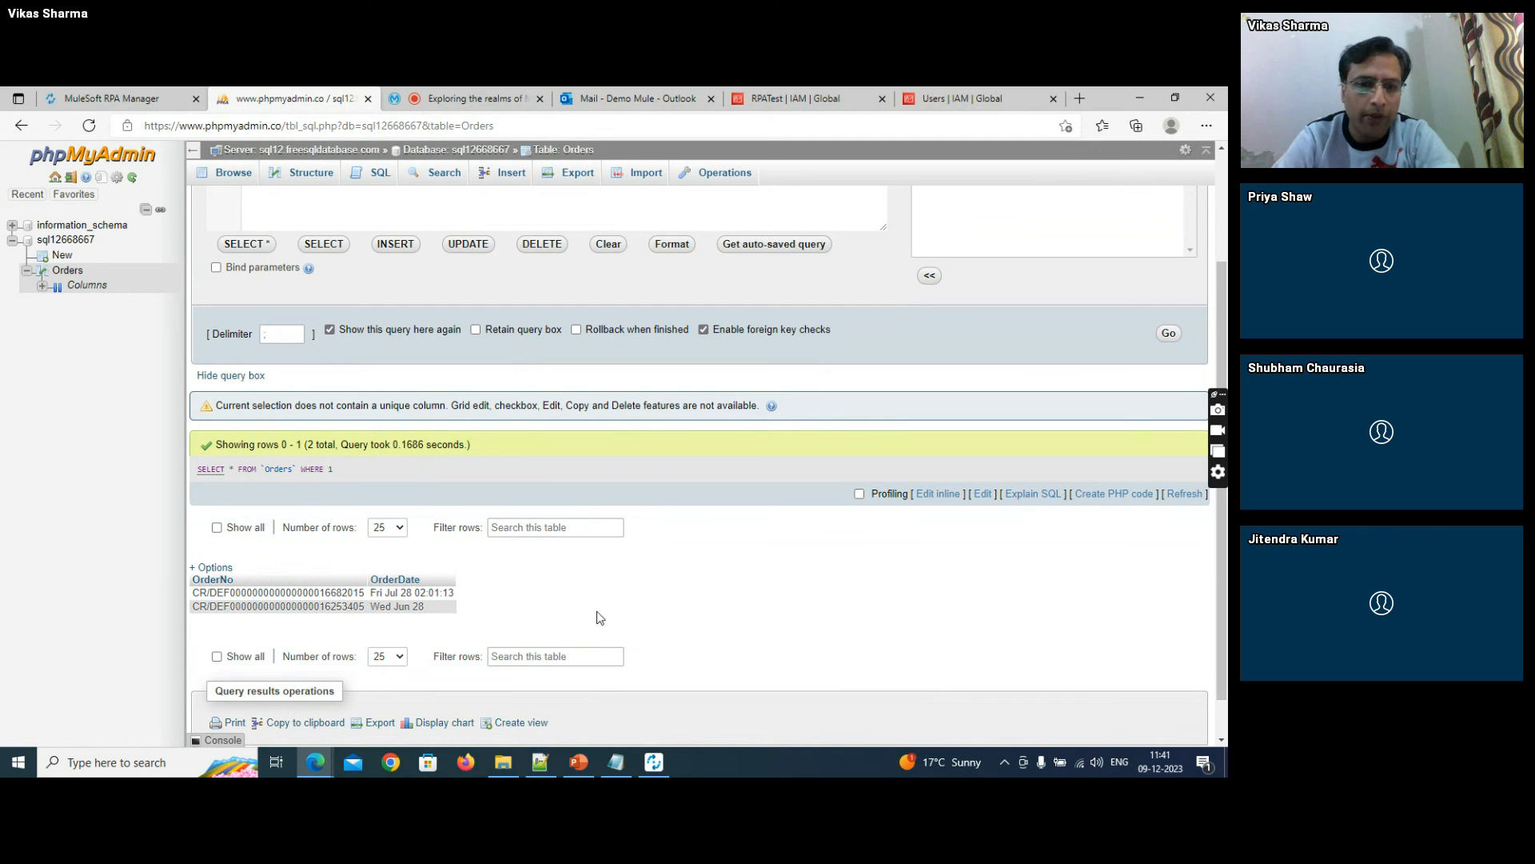
- Return to RPA Builder, clear the toolbox filter and show the Repository Explorer
click(654, 762)
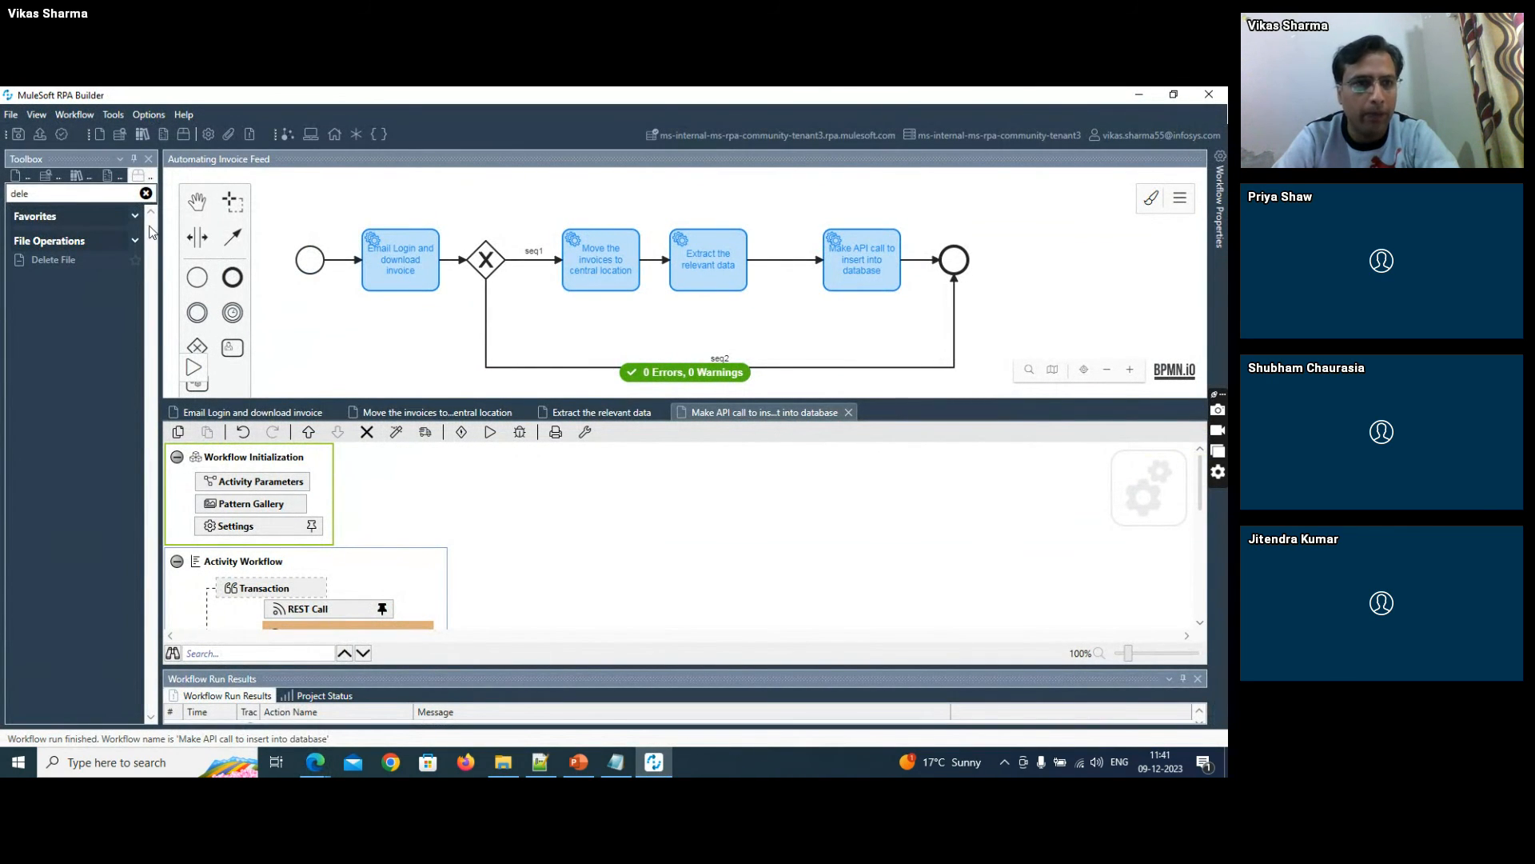
click(146, 193)
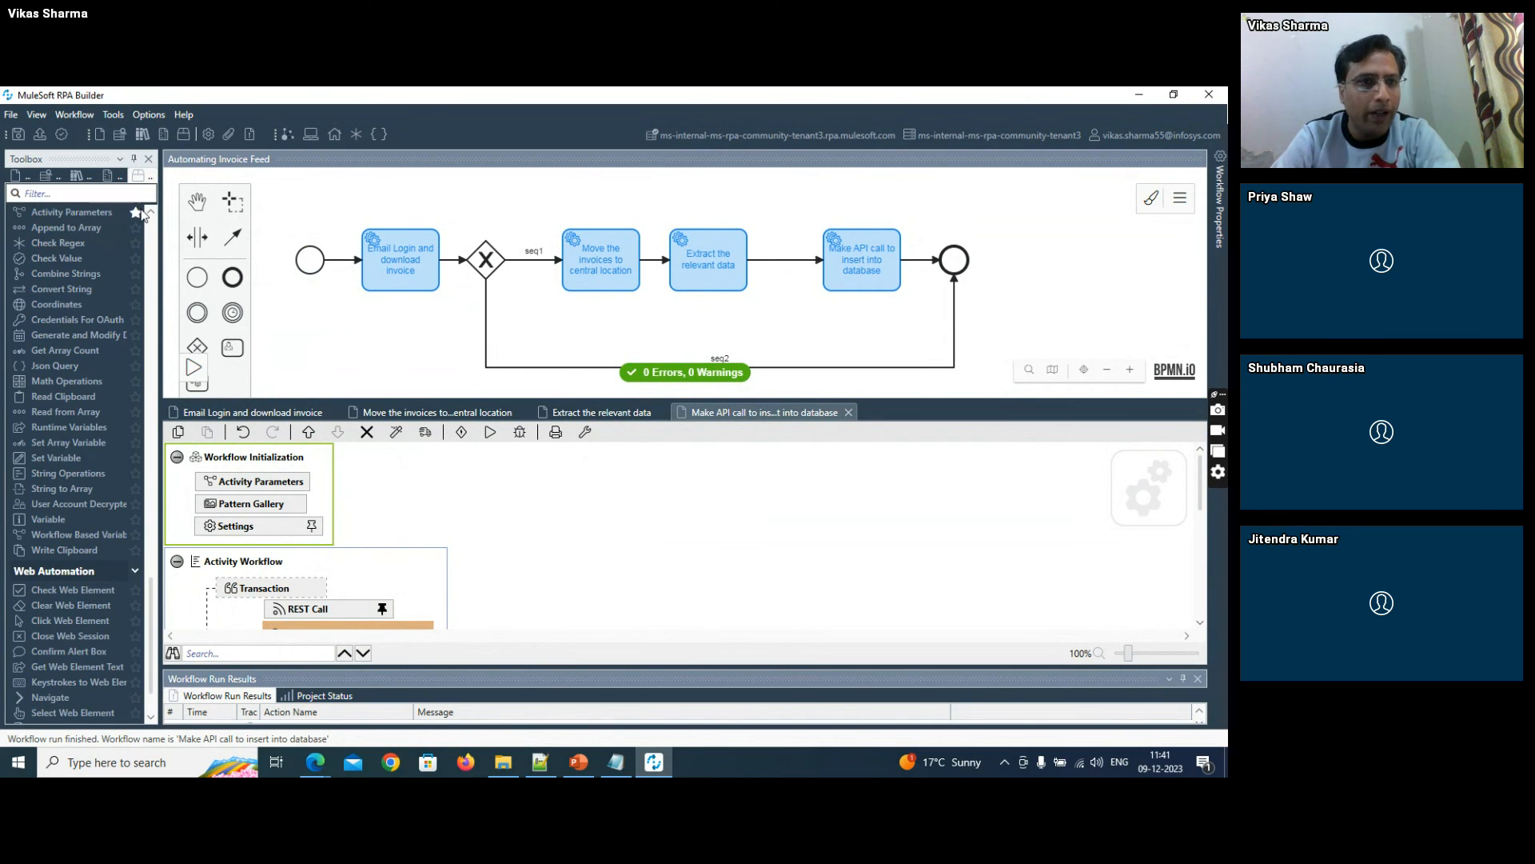
click(37, 116)
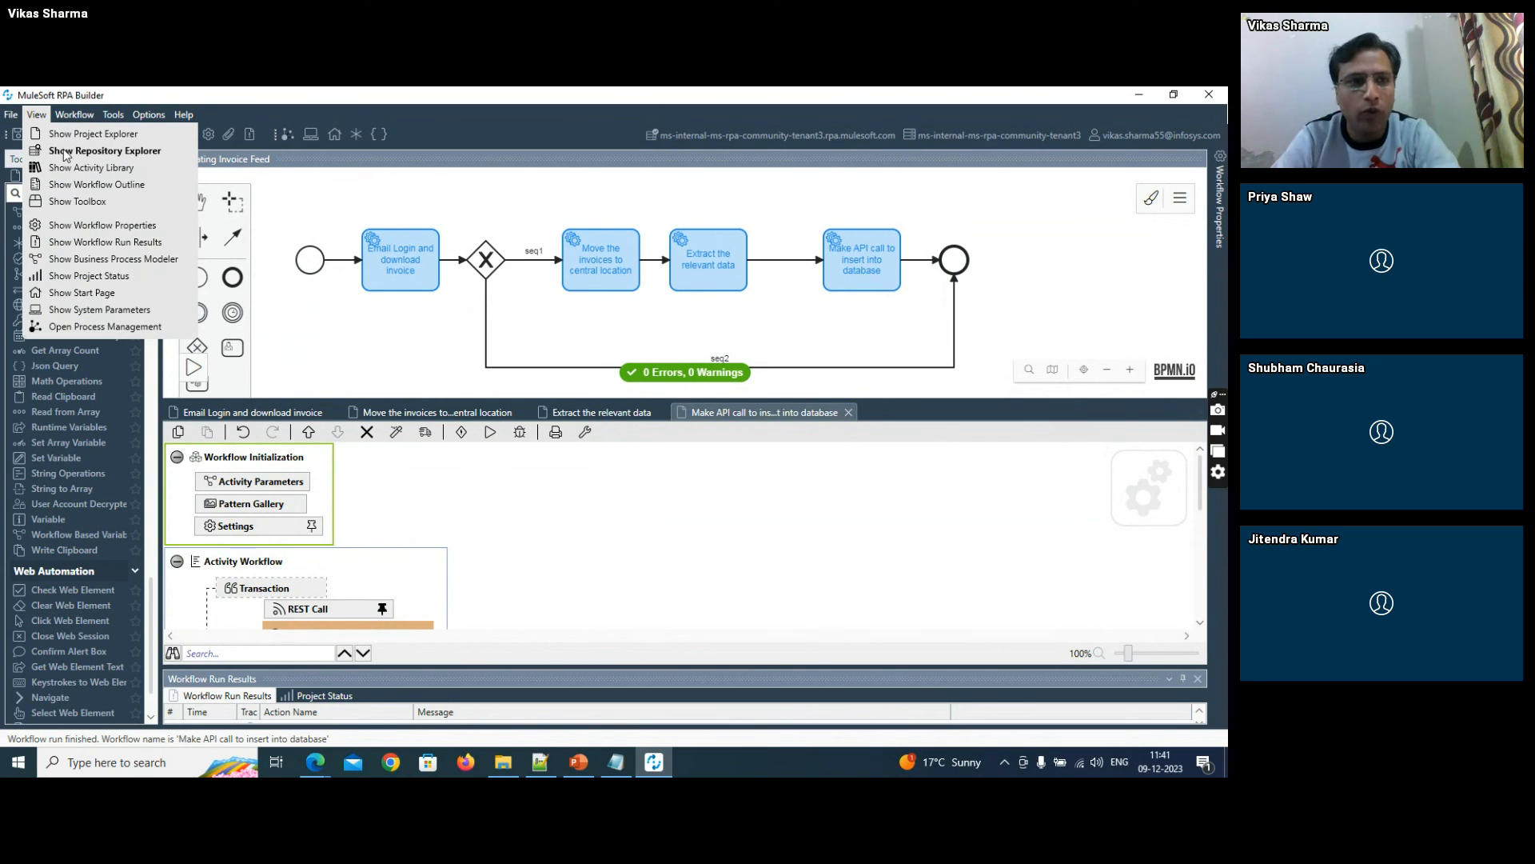
click(66, 152)
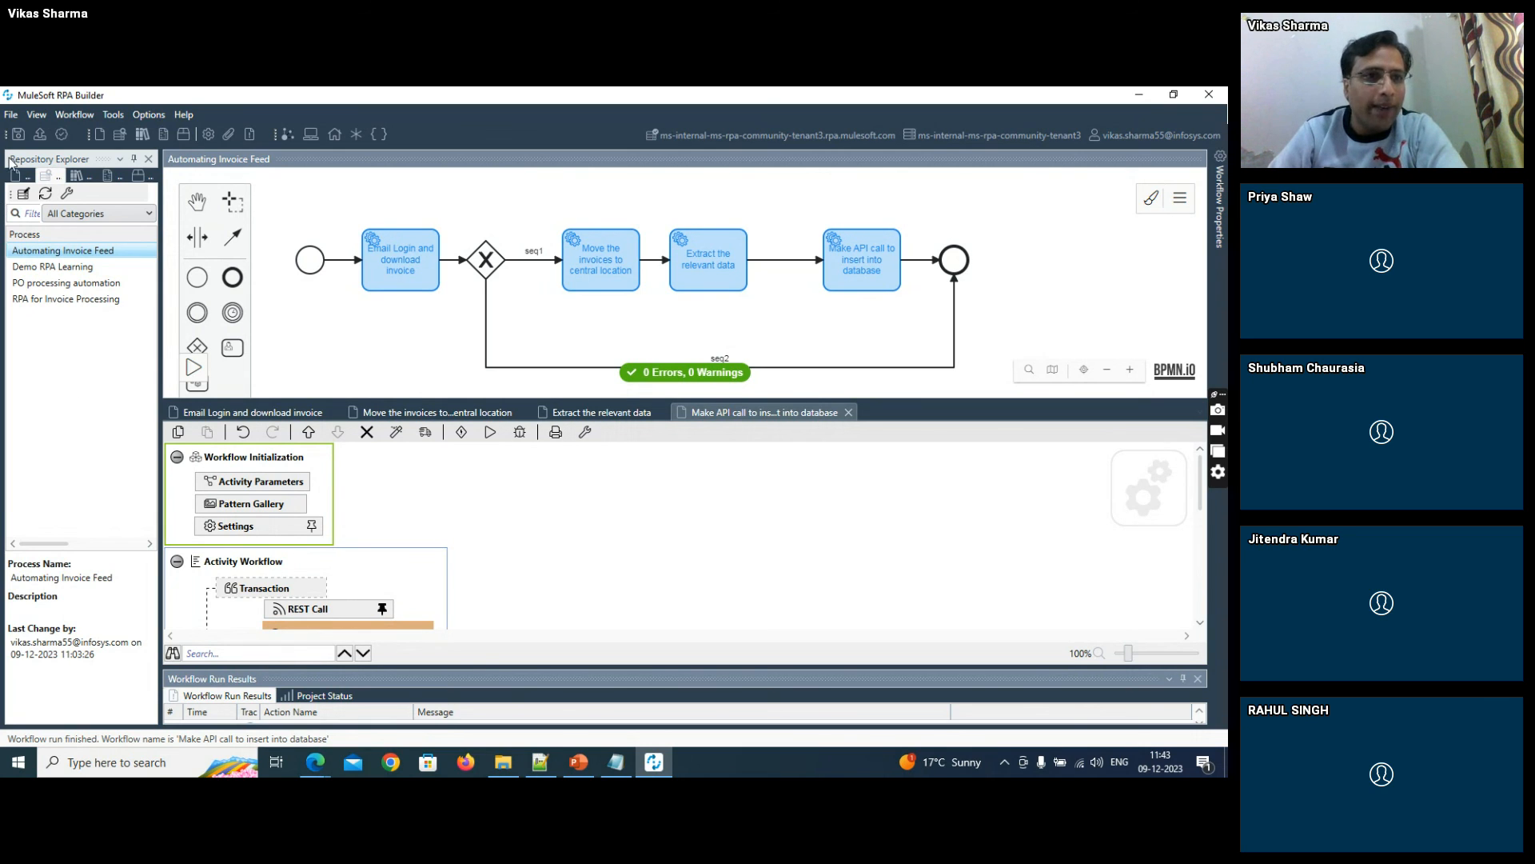
- Upload the Automating Invoice Feed project with the change note "Version1" and acknowledge the finished upload
click(11, 116)
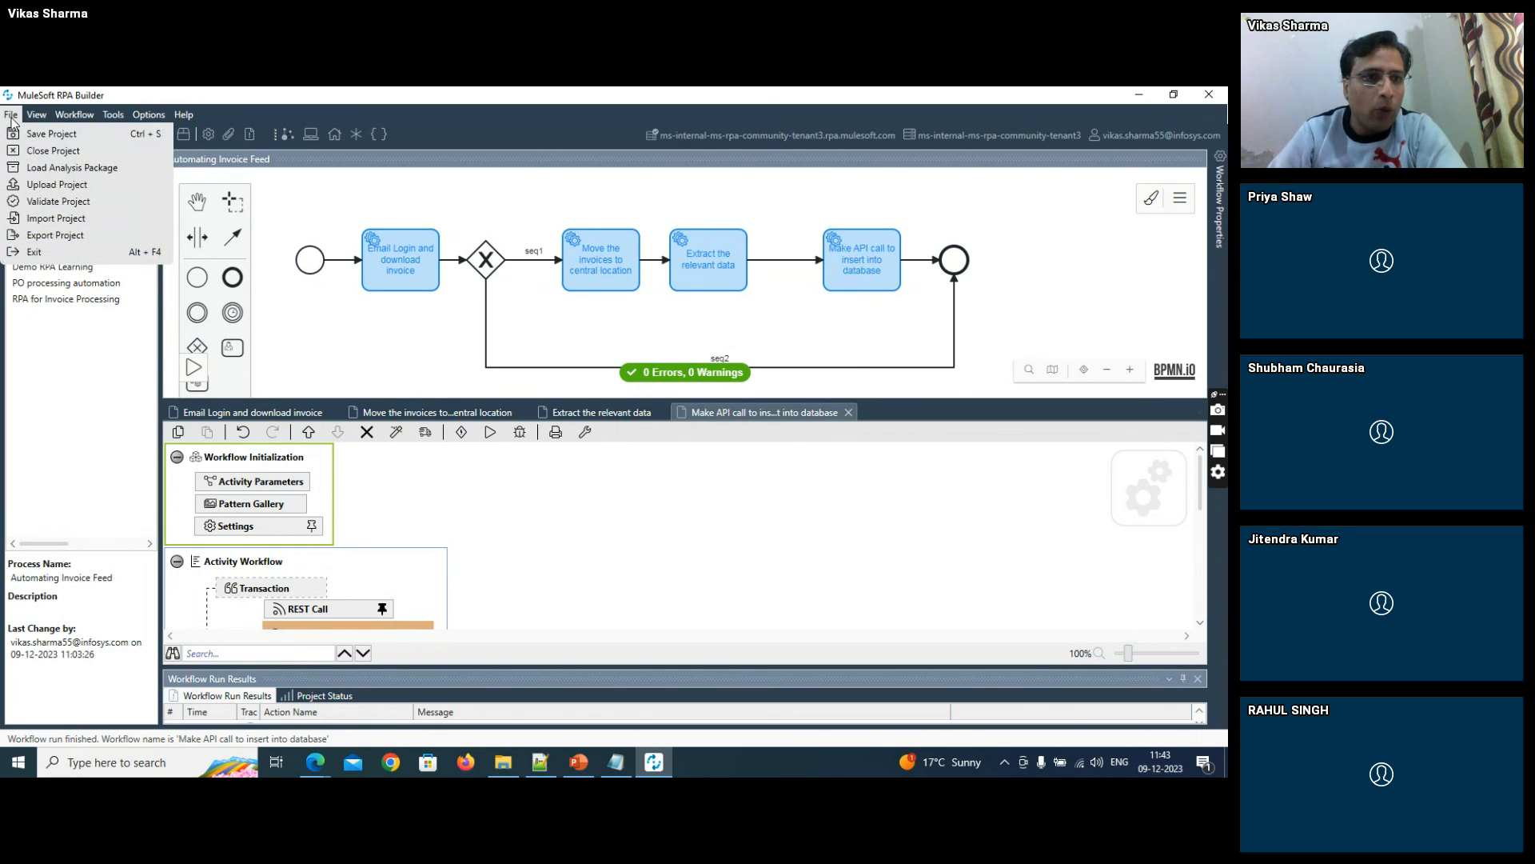
click(41, 189)
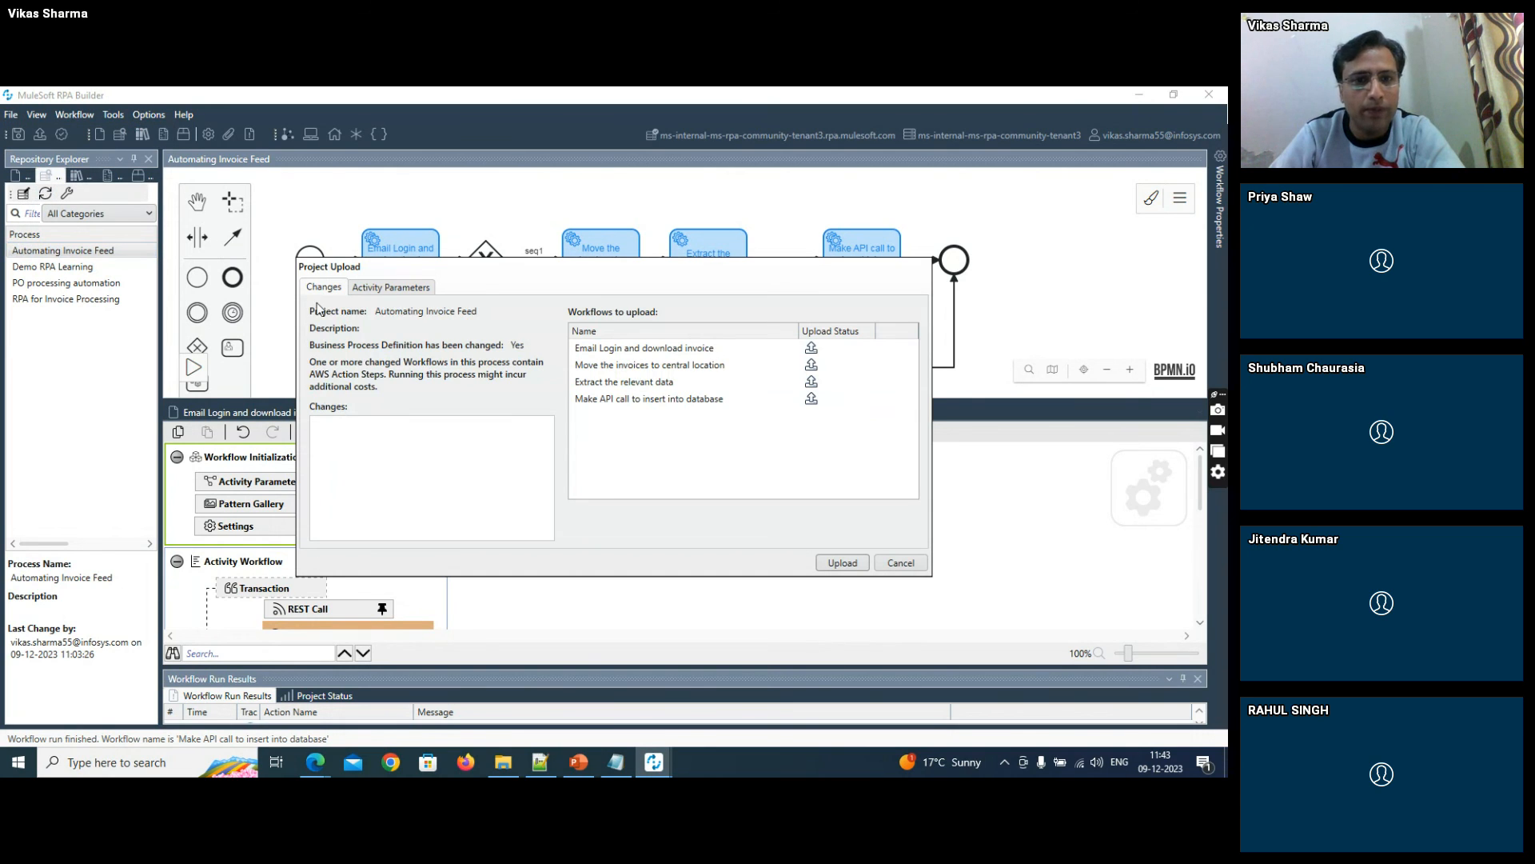
click(355, 445)
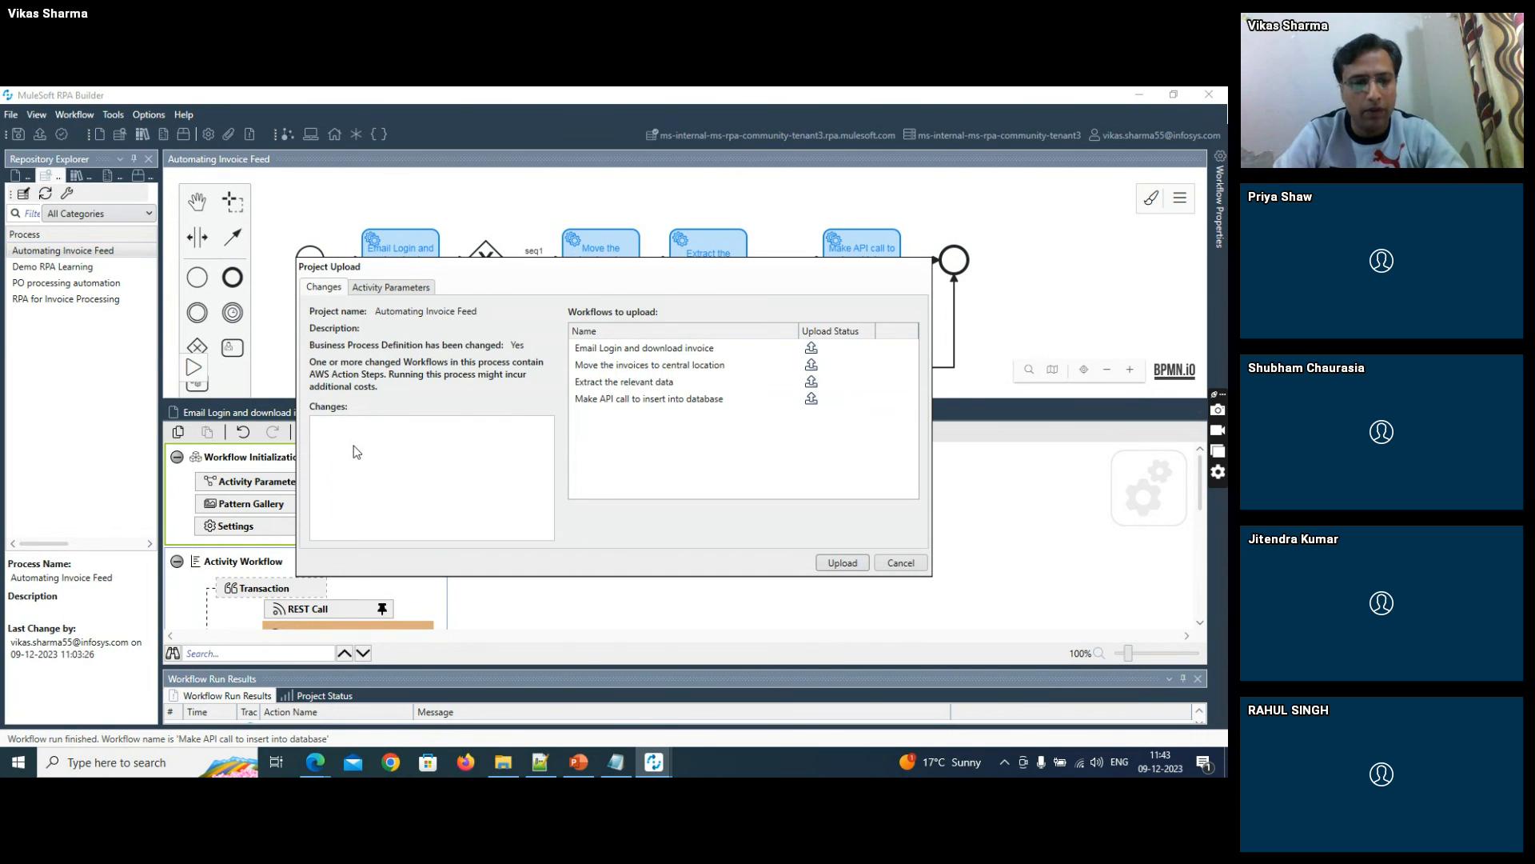
text(Version1)
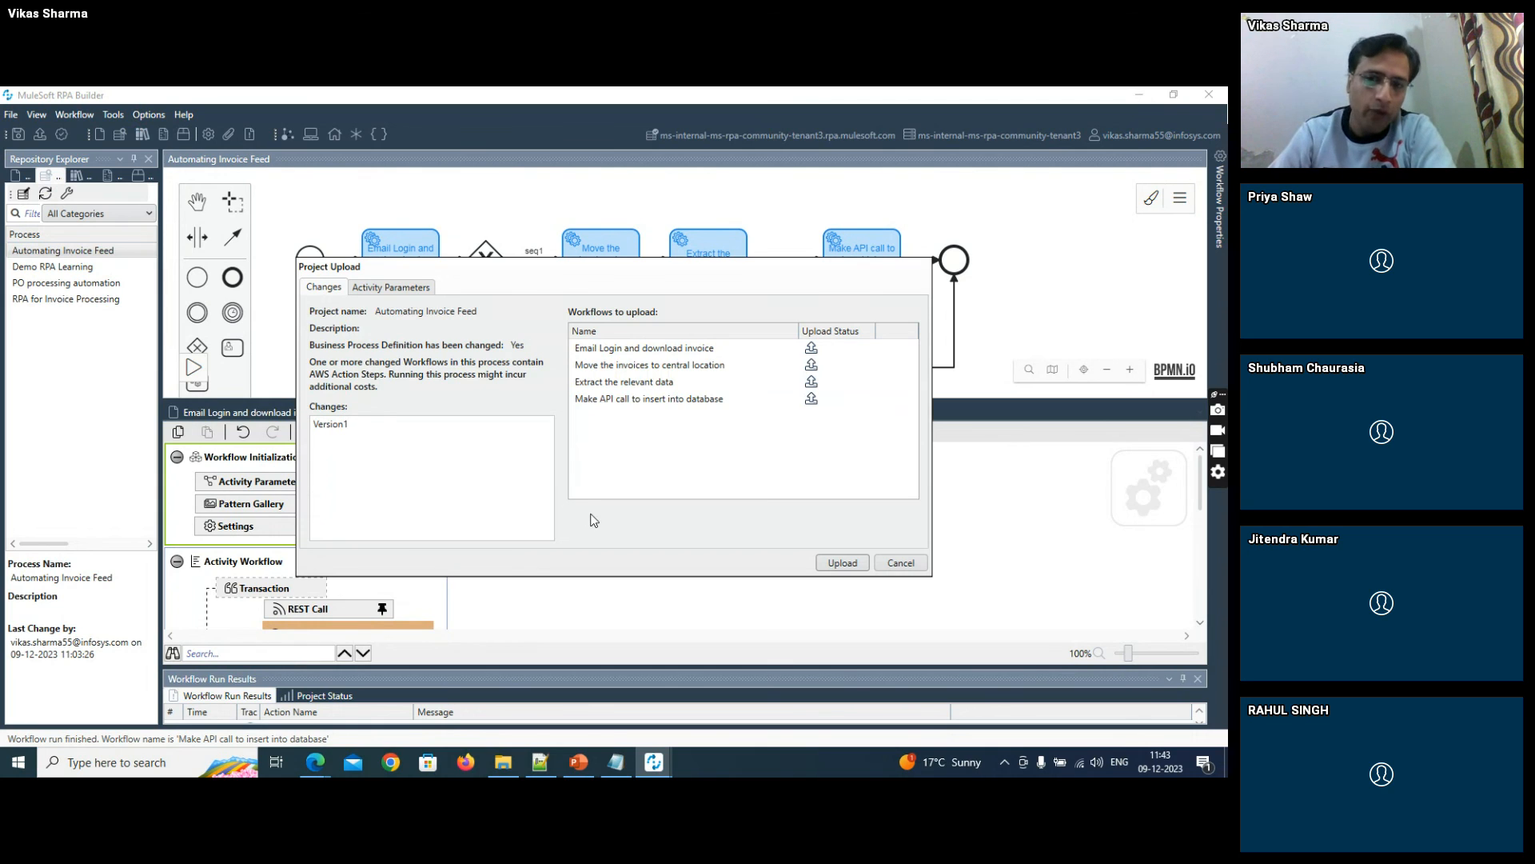
click(830, 563)
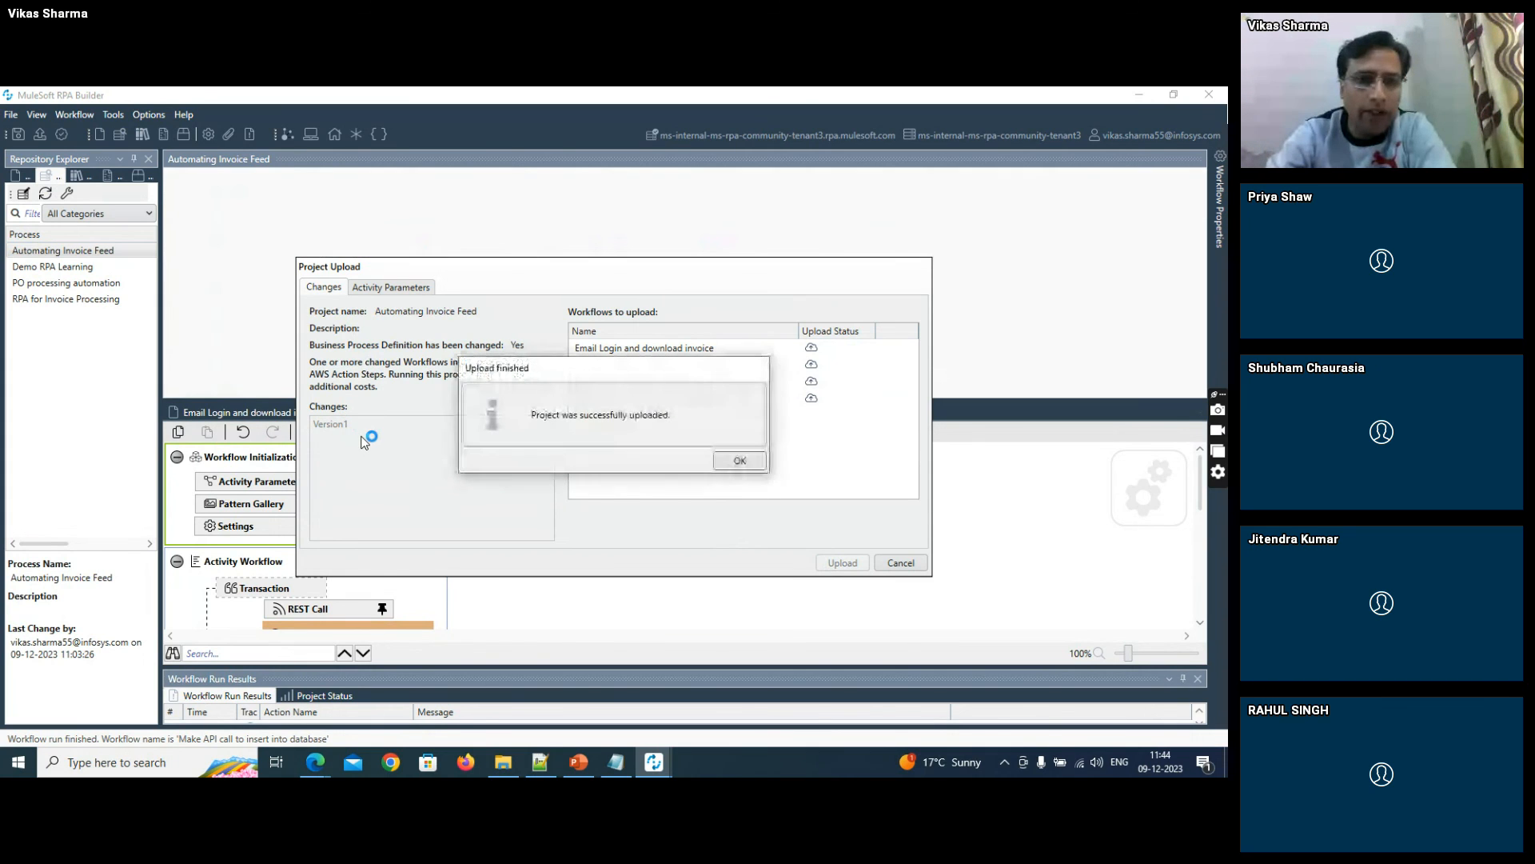
click(740, 460)
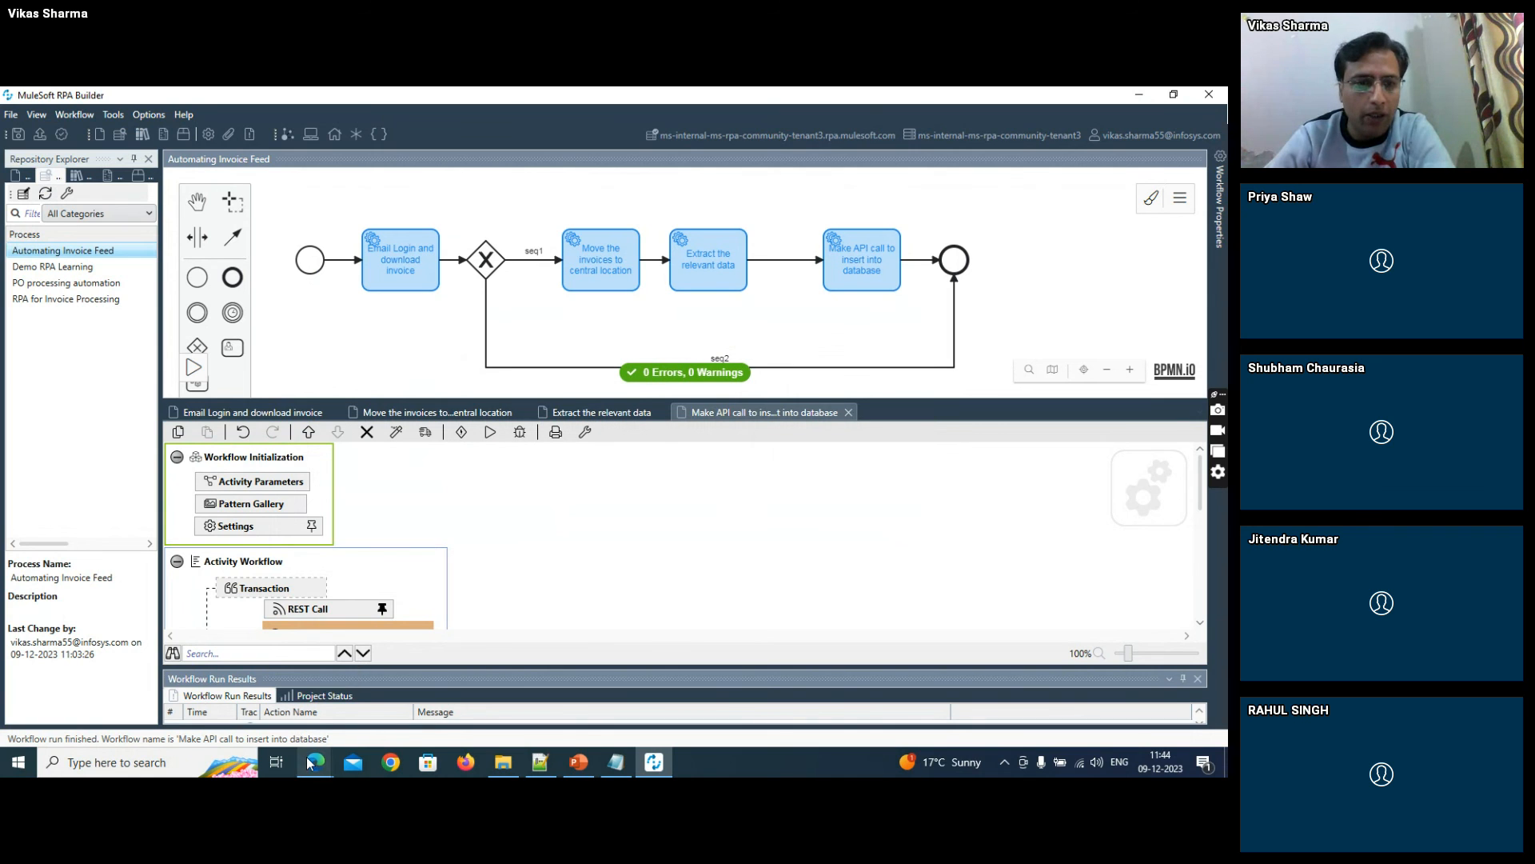
- Switch to RPA Manager in the browser and open the Automating Invoice Feed process from My Processes
mouse_move(315, 762)
click(246, 678)
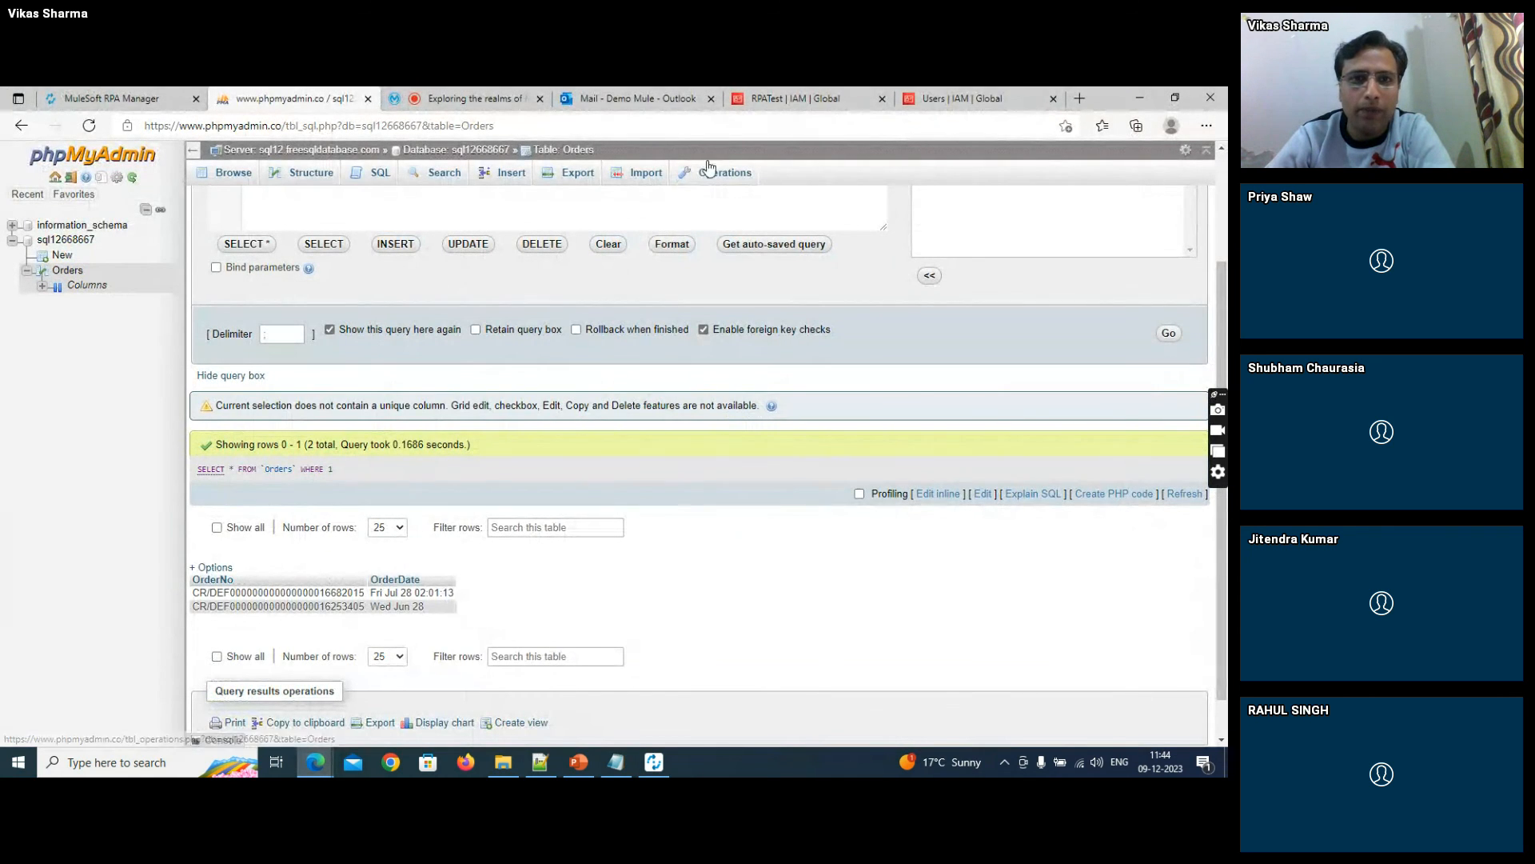
click(172, 99)
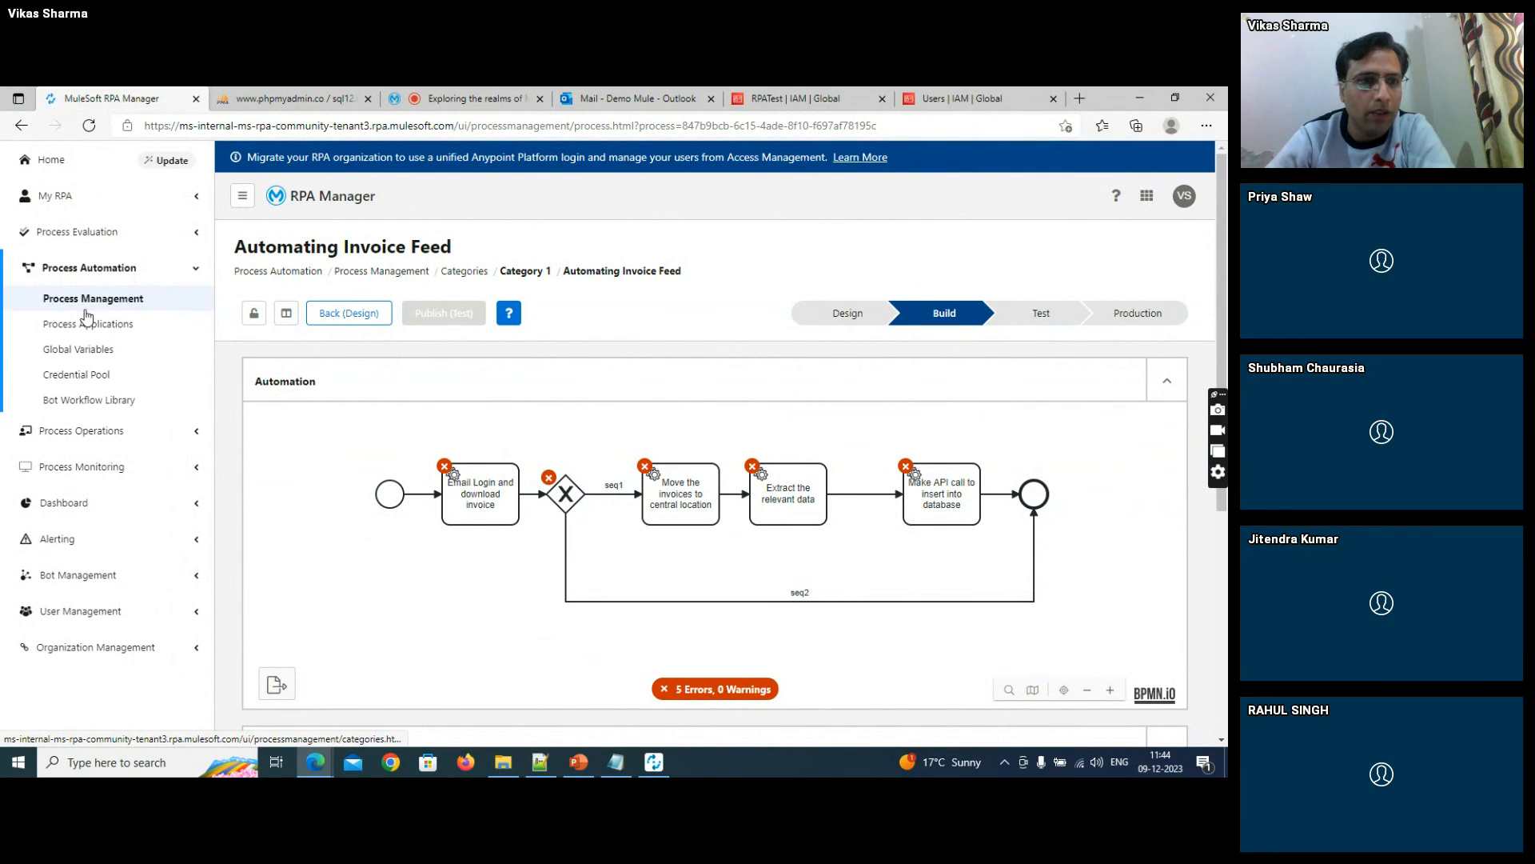
click(128, 195)
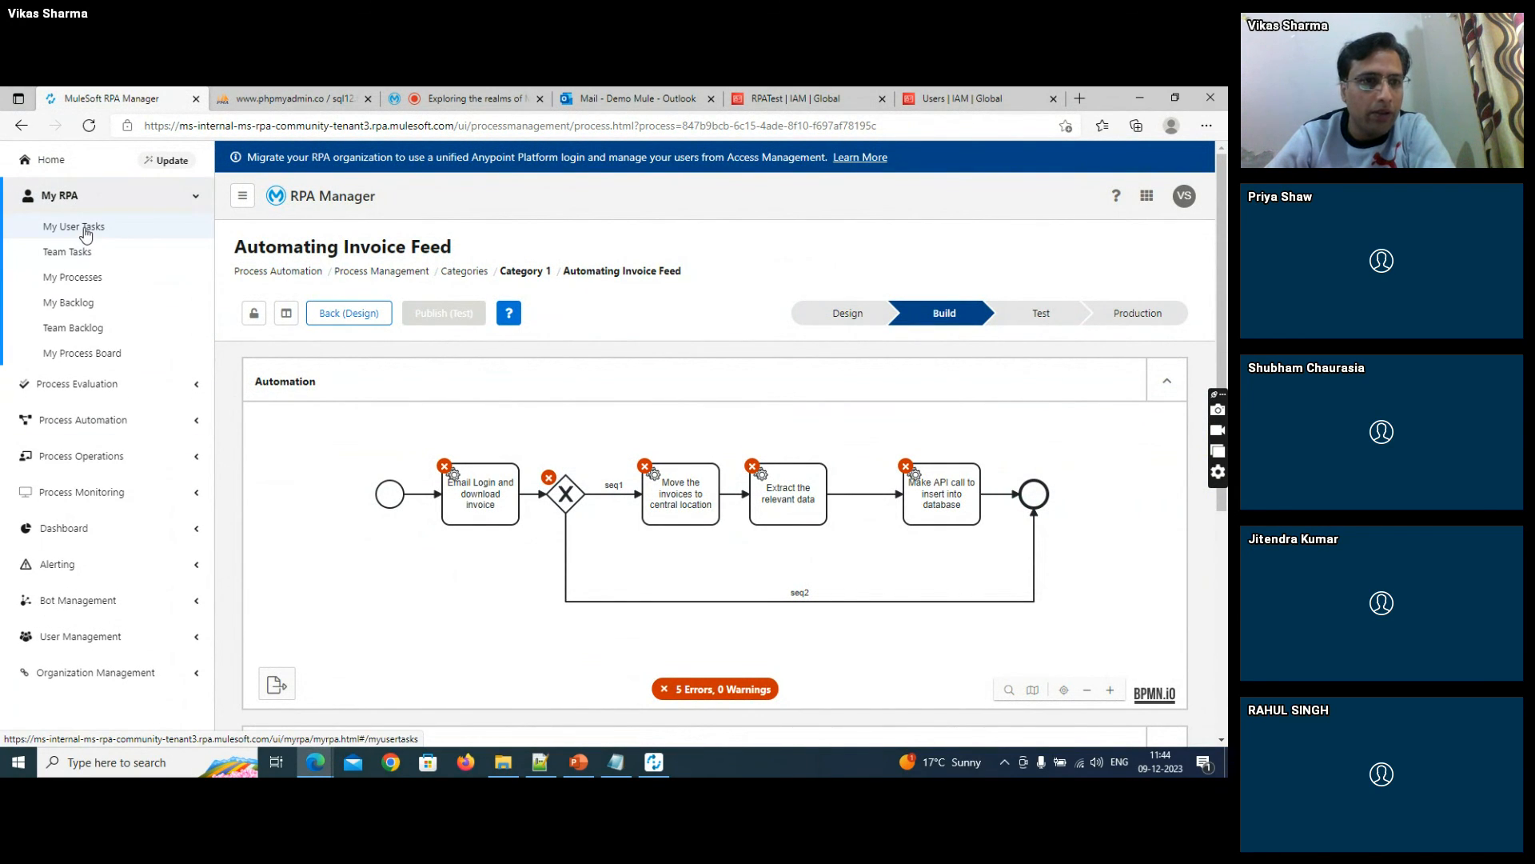
click(81, 278)
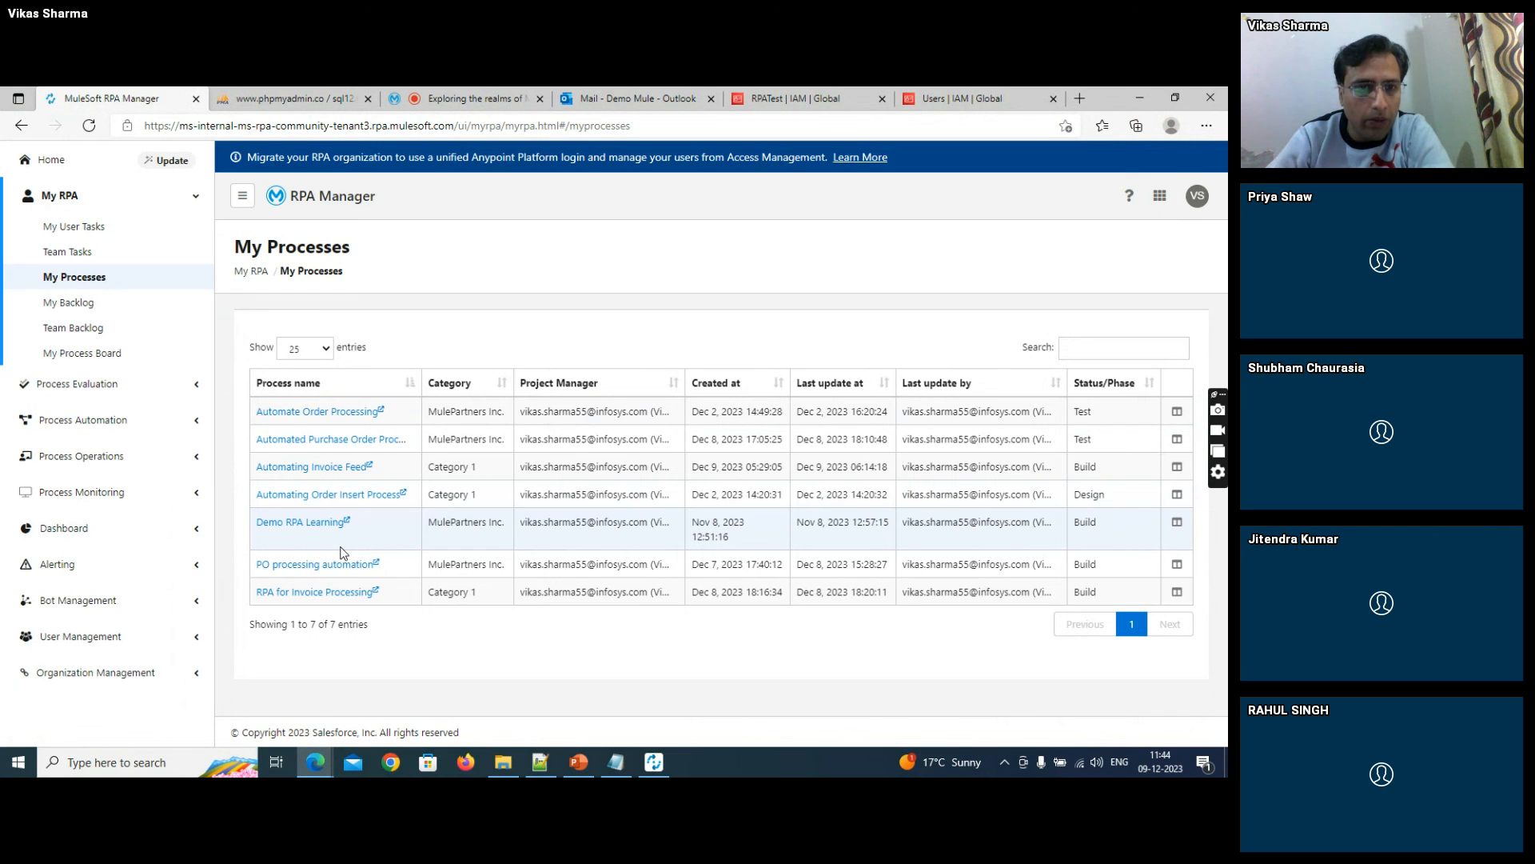
click(304, 470)
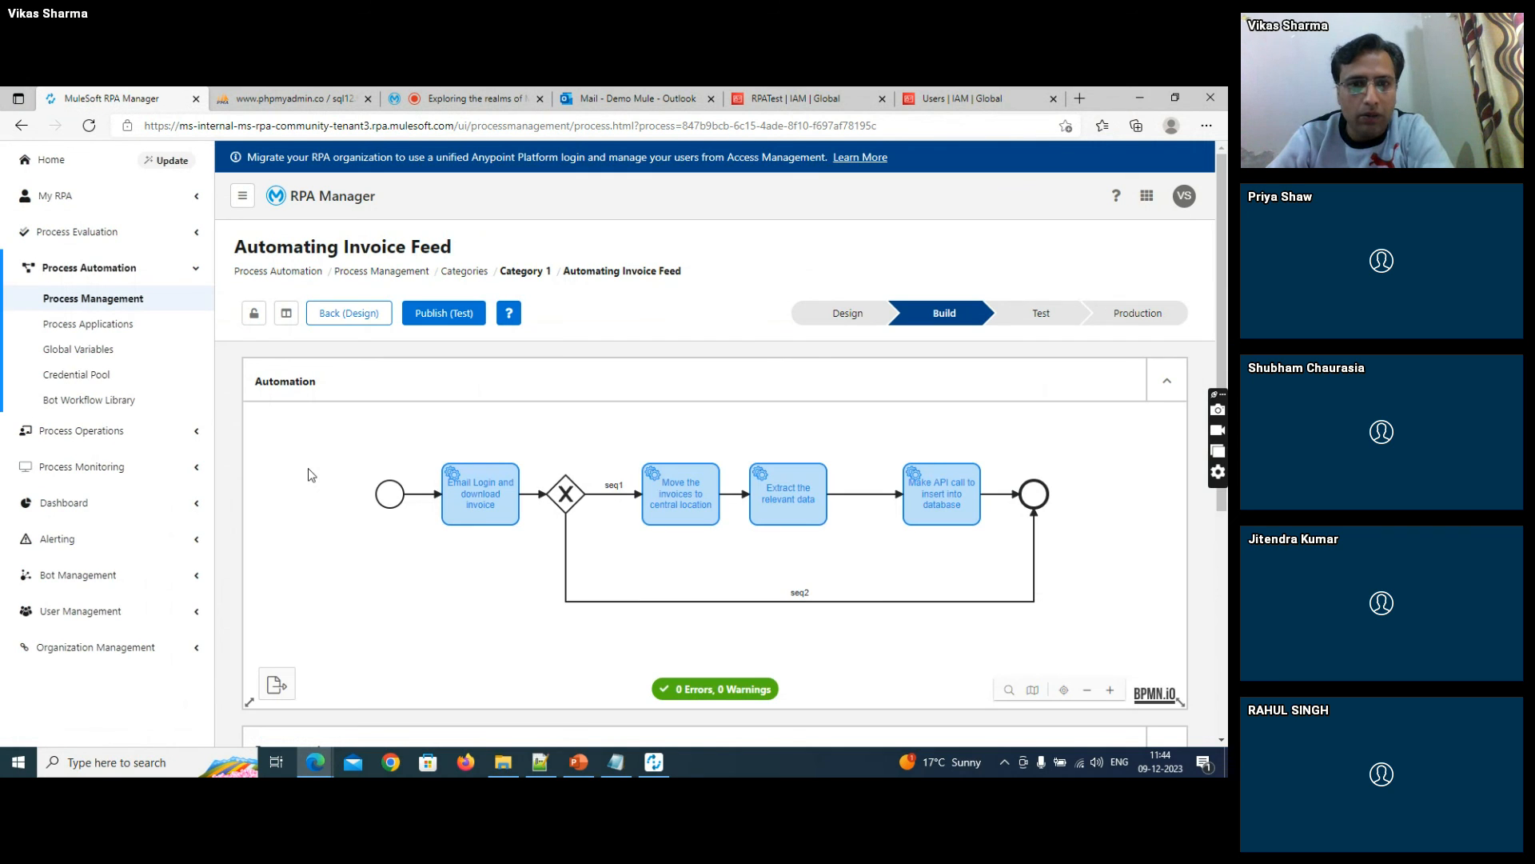
- Publish the Automating Invoice Feed process to the test phase, confirming the release and the agreement of all responsible persons
click(441, 317)
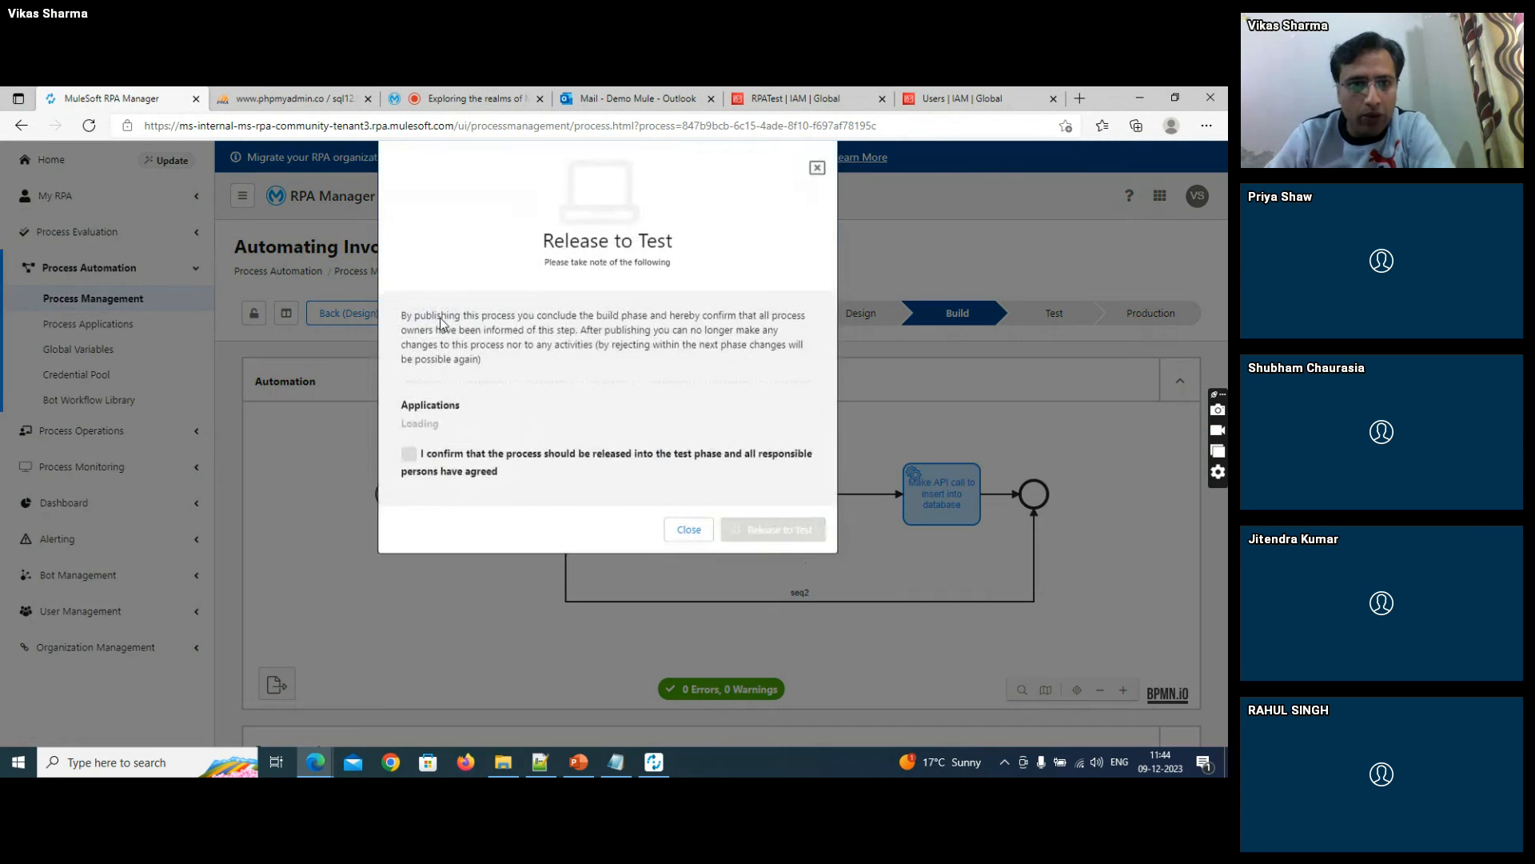
click(410, 490)
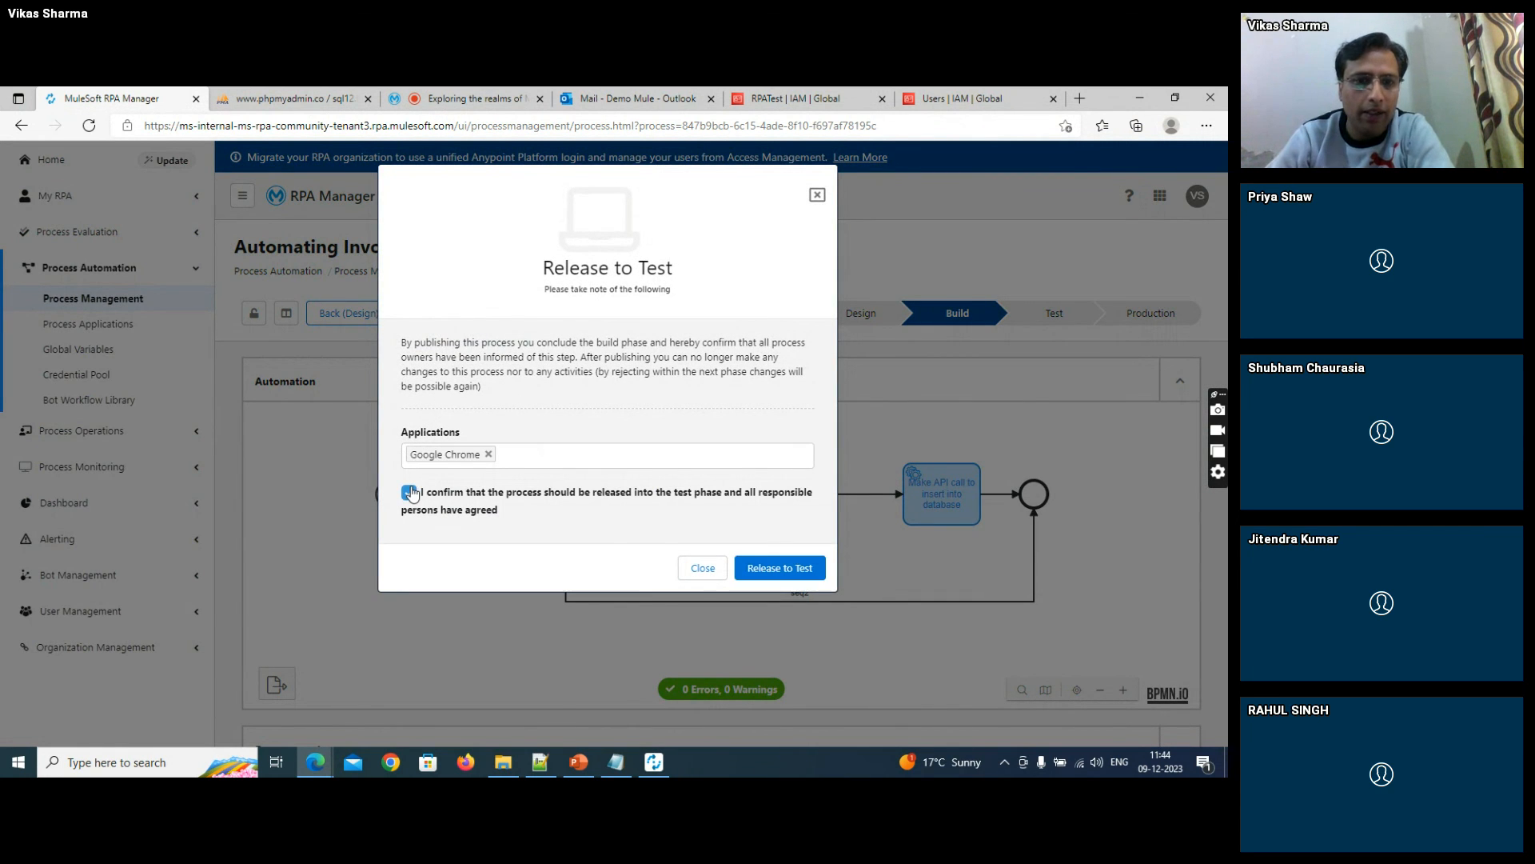
click(773, 569)
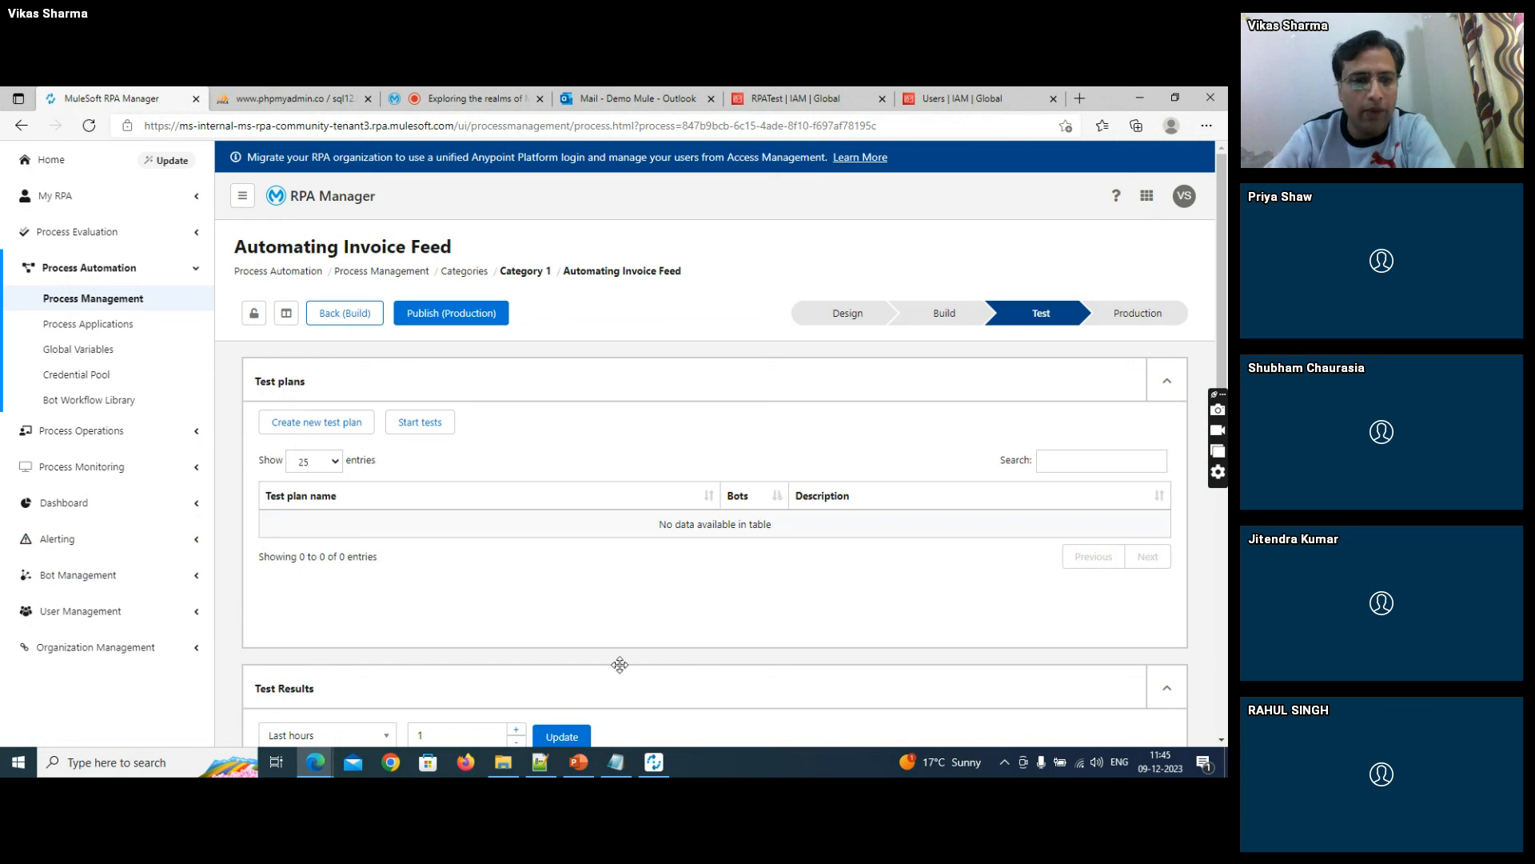
- Bring up the meetups.mulesoft.com sharing window and stop sharing the screen
mouse_move(319, 761)
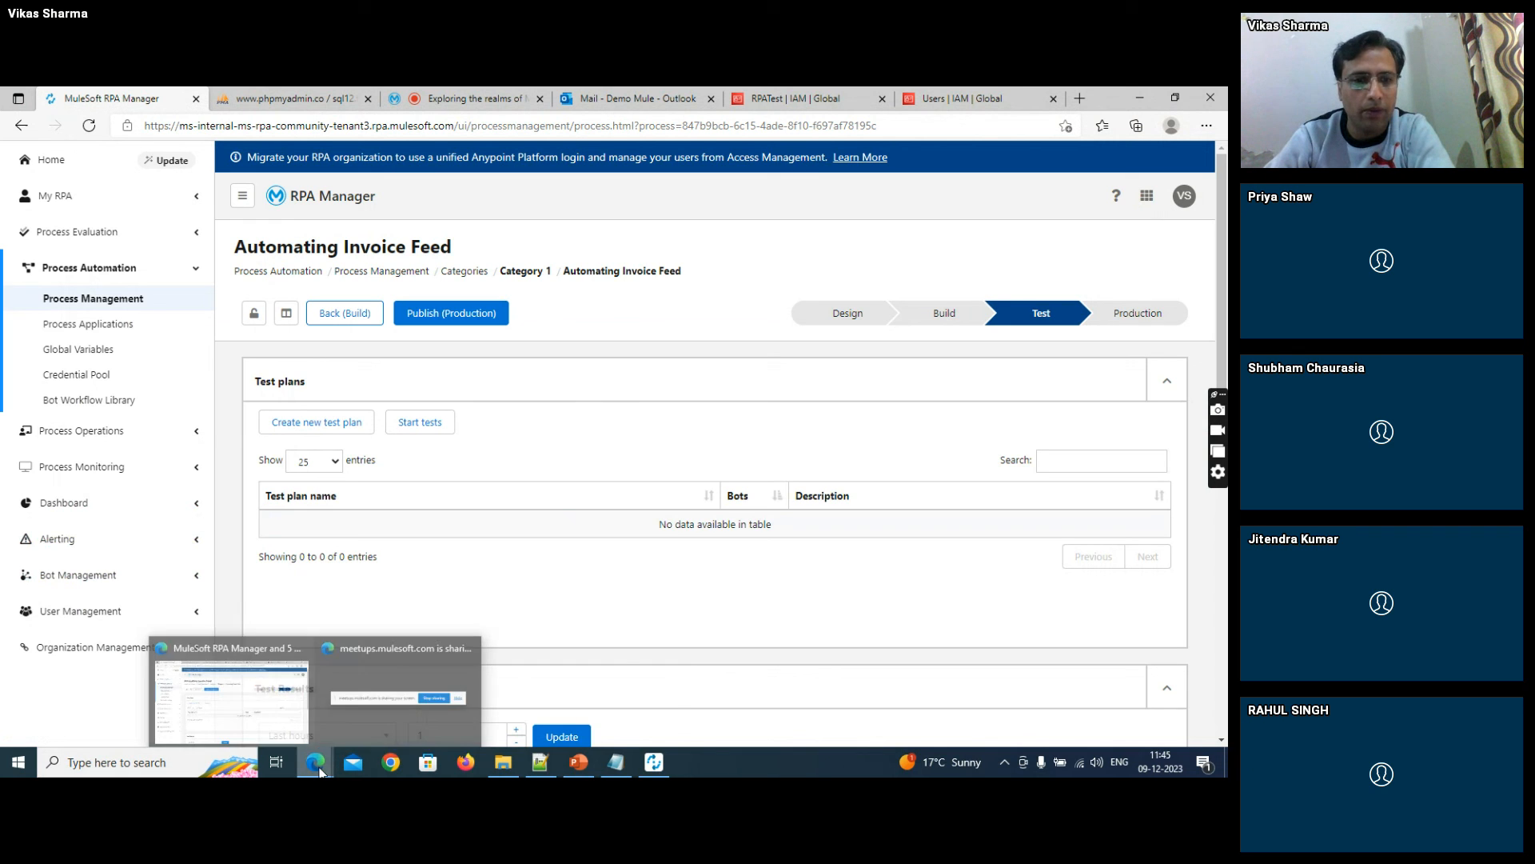
click(345, 683)
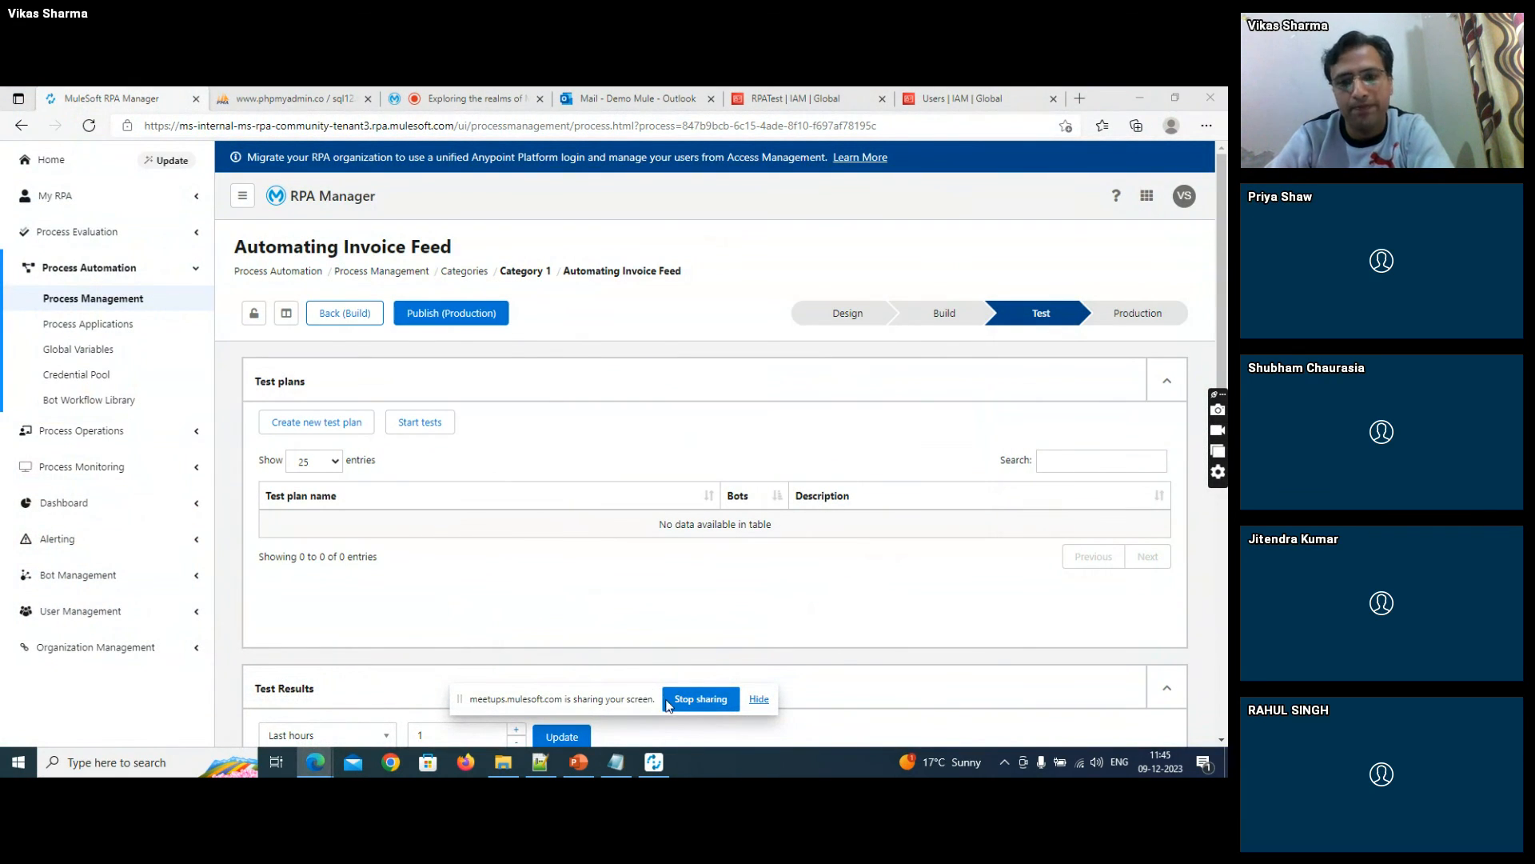
click(698, 699)
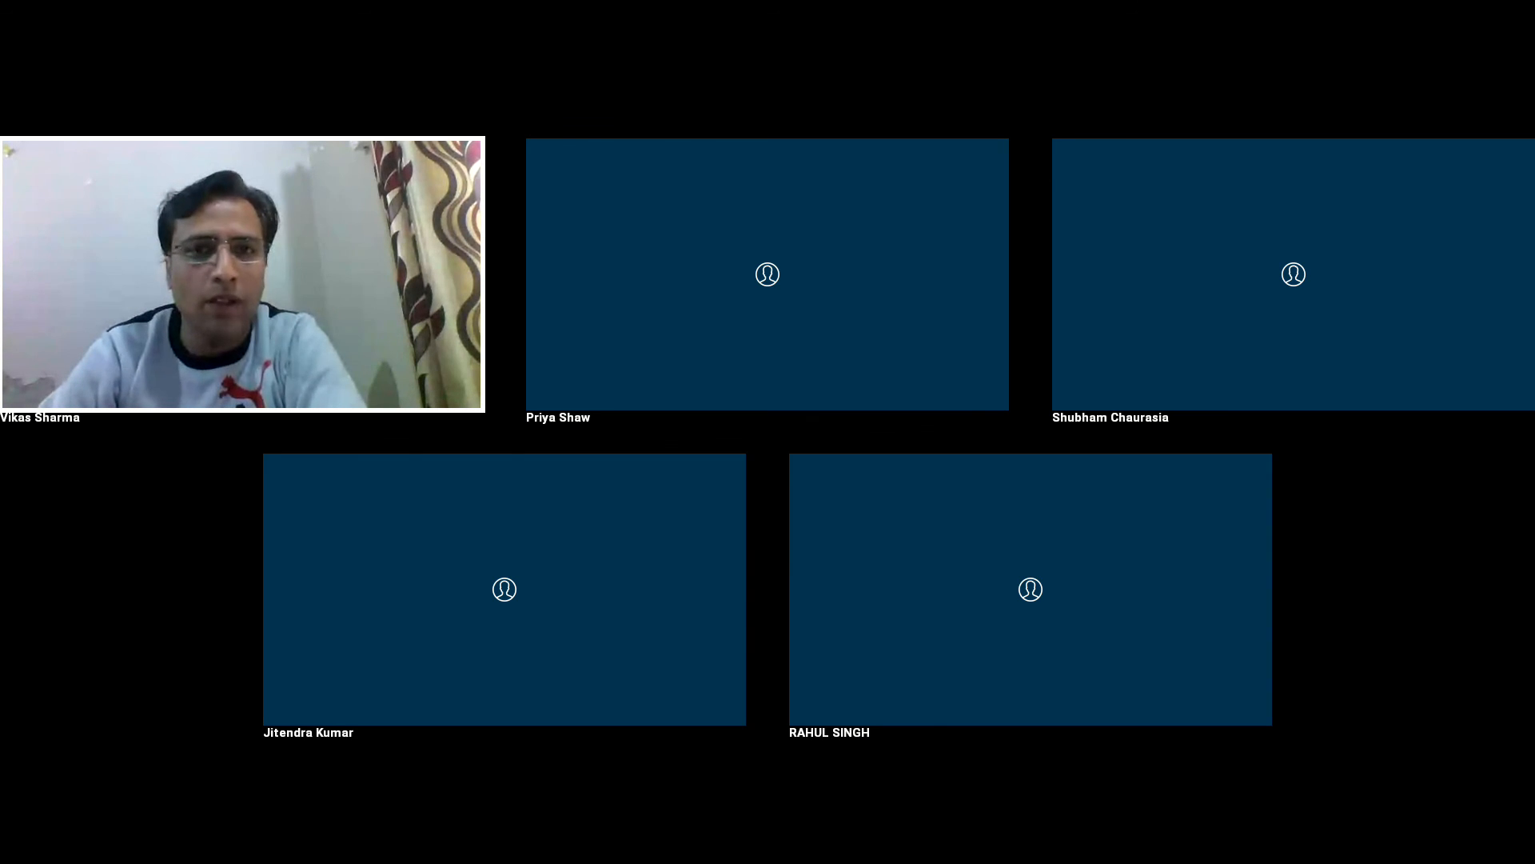